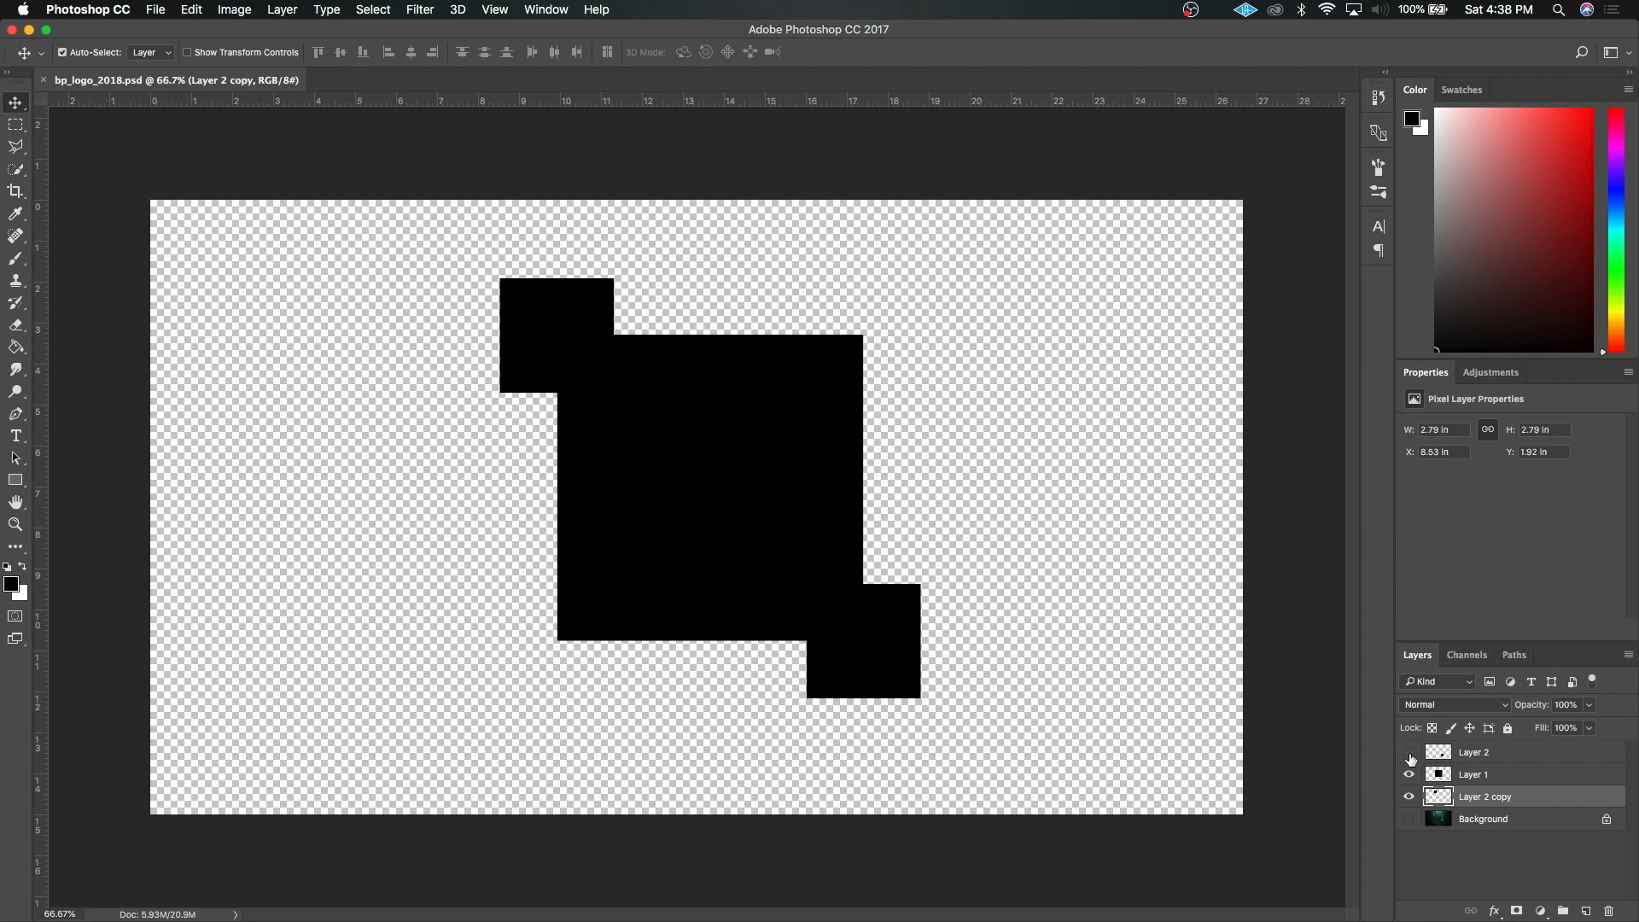
Step: Show only the Background layer and examine the glowing outlines of the three overlapping squares up close, ending with the whole image fitted in view
{"action": "left_click_drag", "start_coordinate": [1408, 752], "coordinate": [1408, 796]}
{"action": "left_click", "coordinate": [1408, 818]}
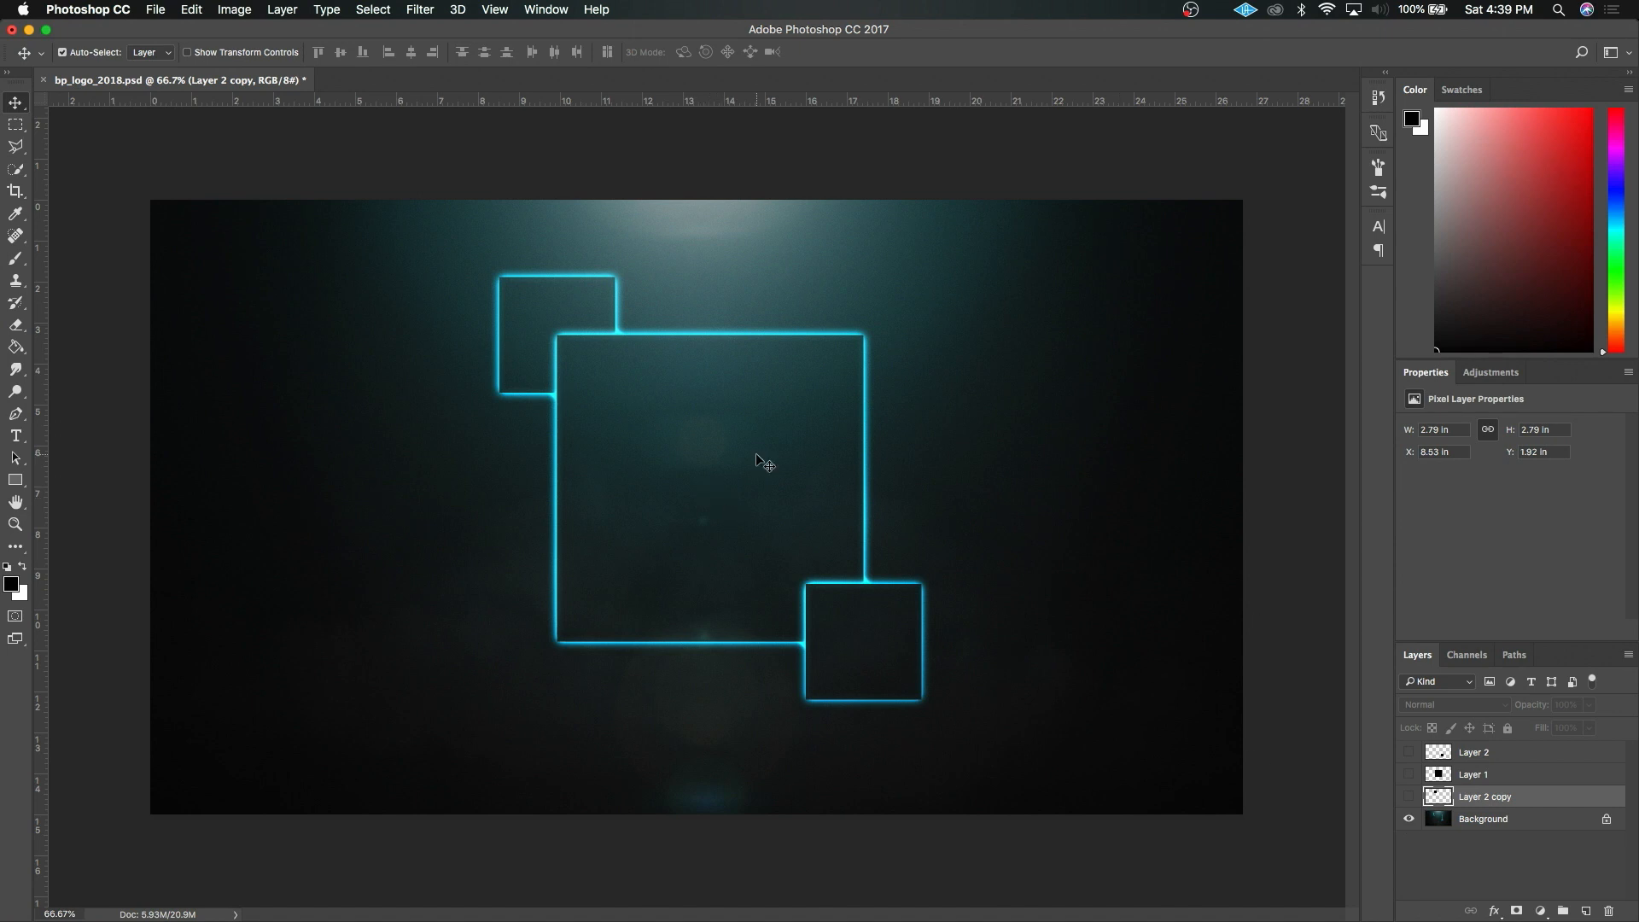
{"action": "key", "text": "super+plus"}
{"action": "key", "text": "super+plus"}
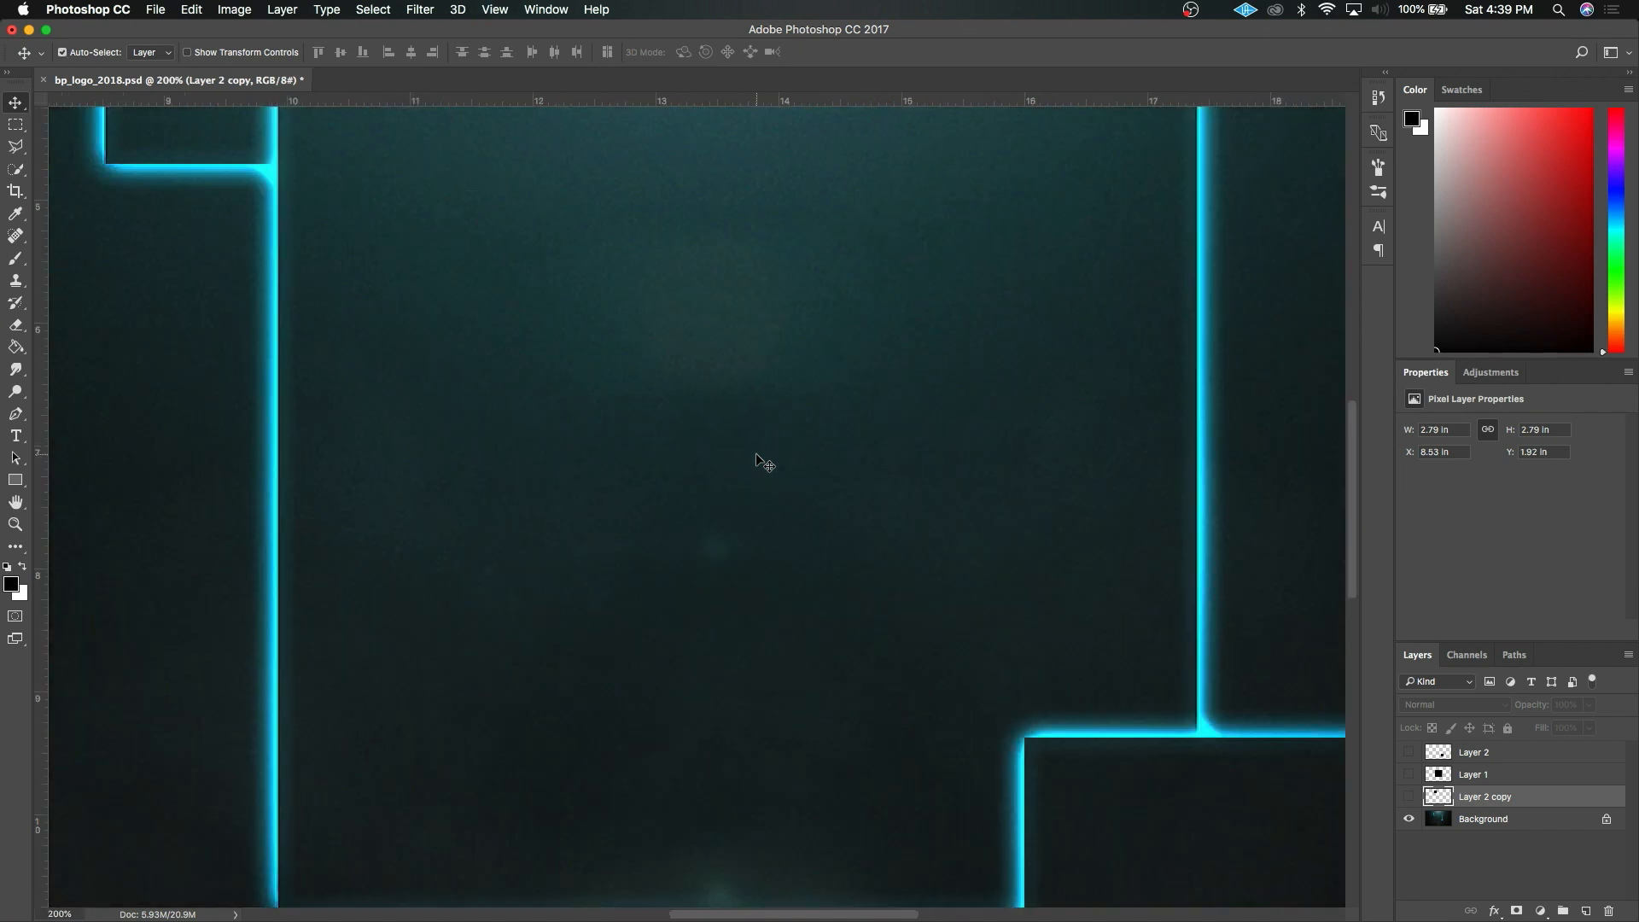
{"action": "scroll", "coordinate": [712, 451], "scroll_direction": "up", "scroll_amount": 3}
{"action": "left_click_drag", "start_coordinate": [781, 247], "coordinate": [915, 591]}
{"action": "scroll", "coordinate": [794, 458], "scroll_direction": "up", "scroll_amount": 5}
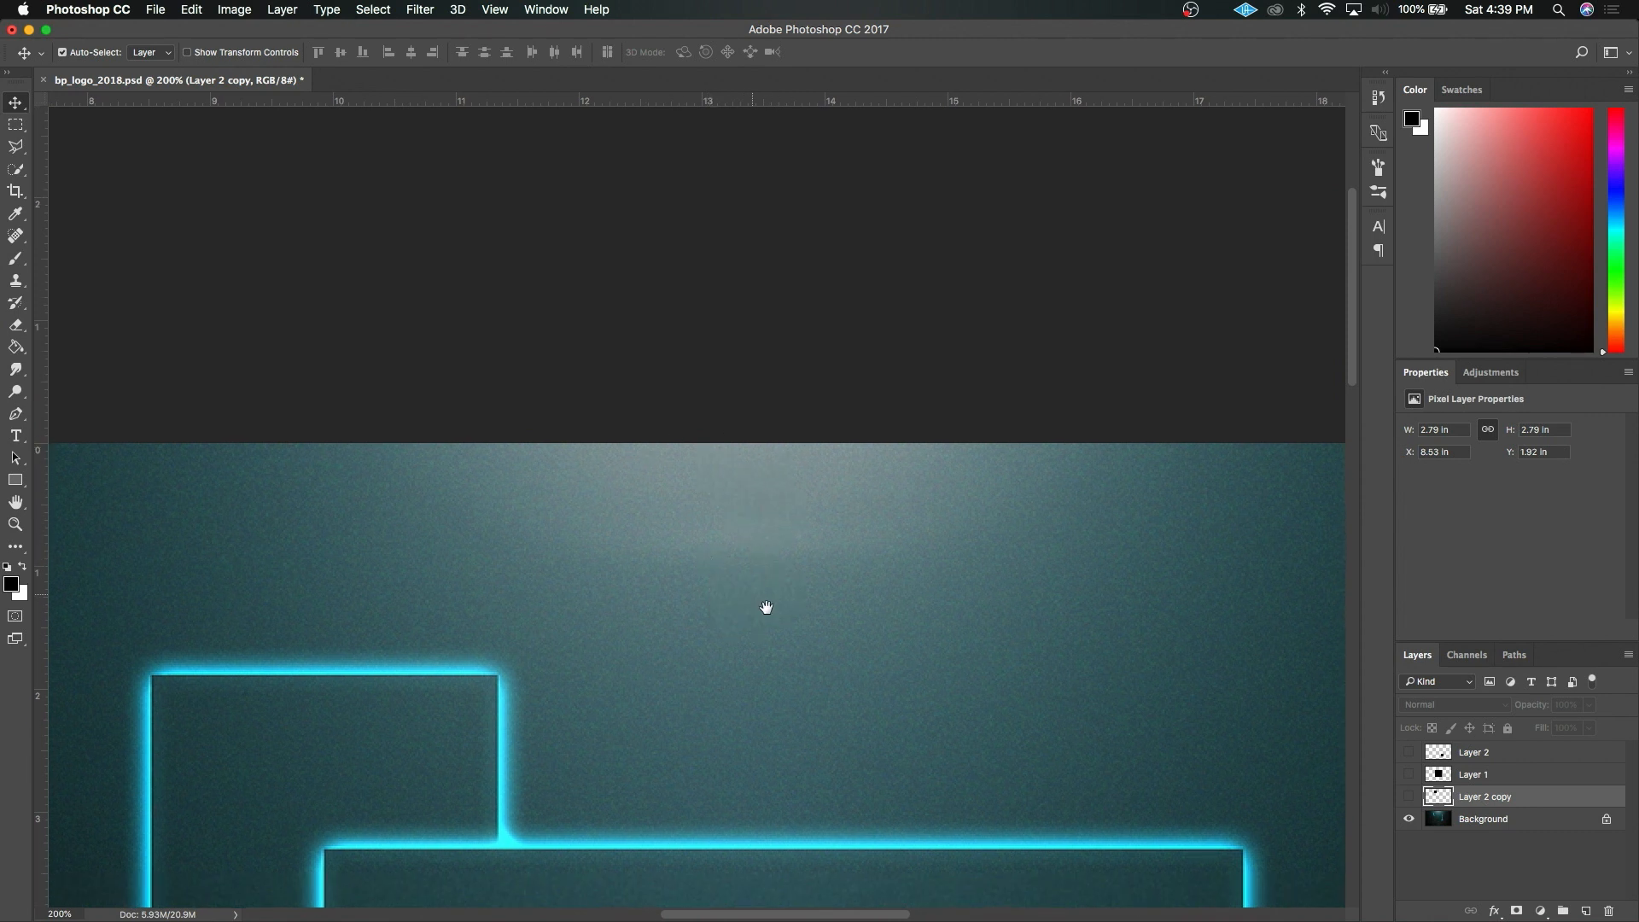
{"action": "left_click_drag", "start_coordinate": [822, 644], "coordinate": [816, 541]}
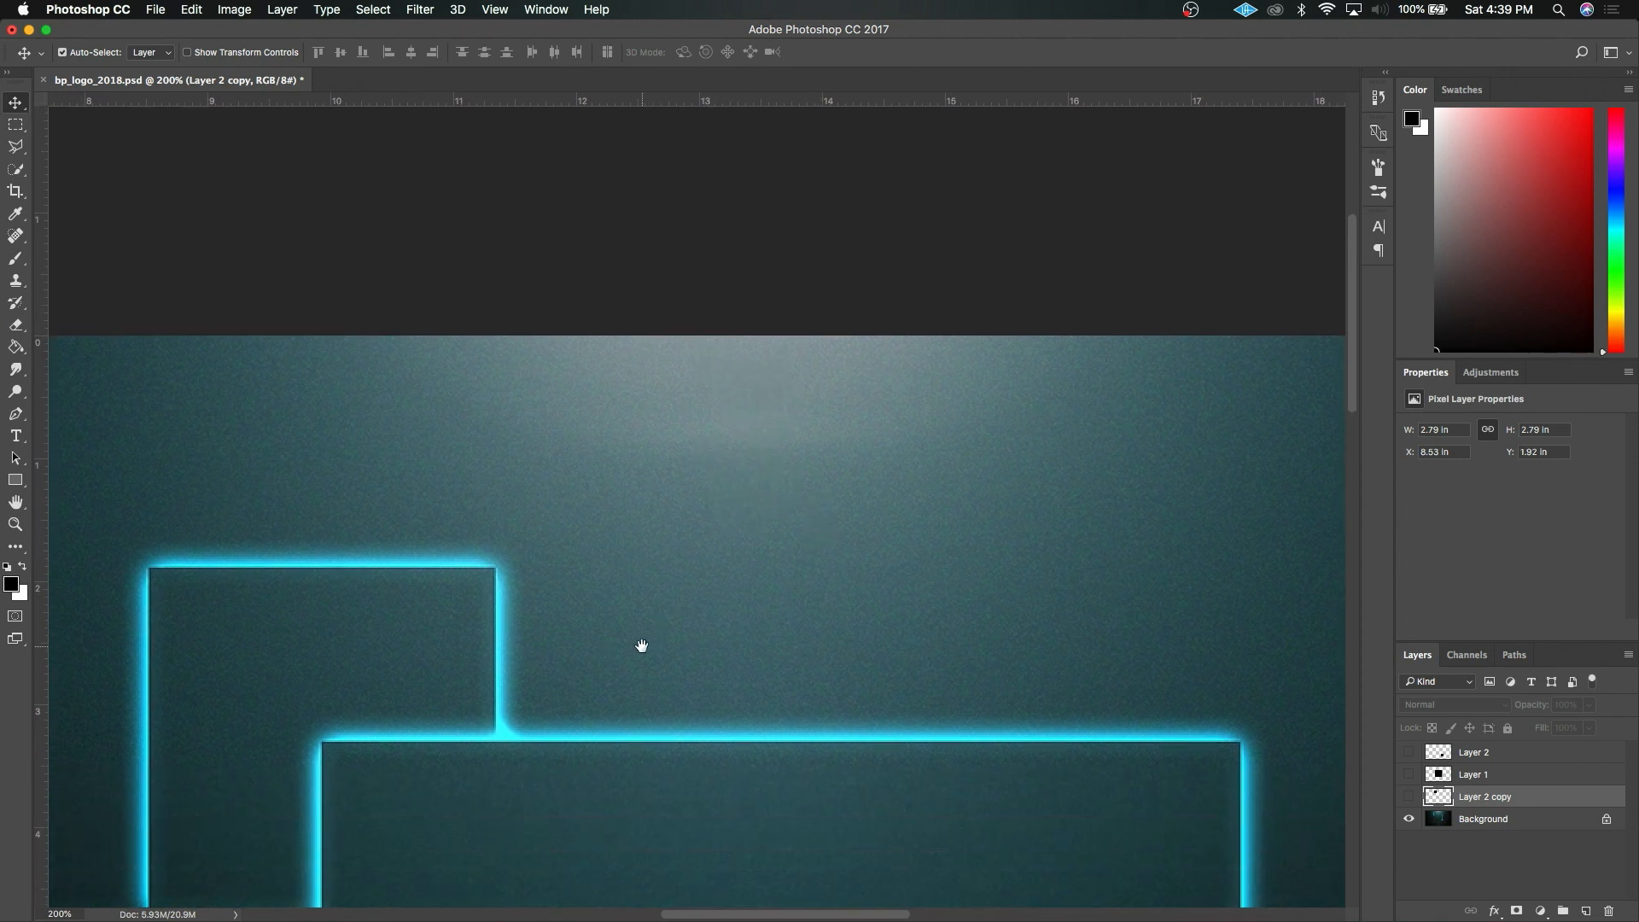
{"action": "left_click_drag", "start_coordinate": [742, 640], "coordinate": [746, 458]}
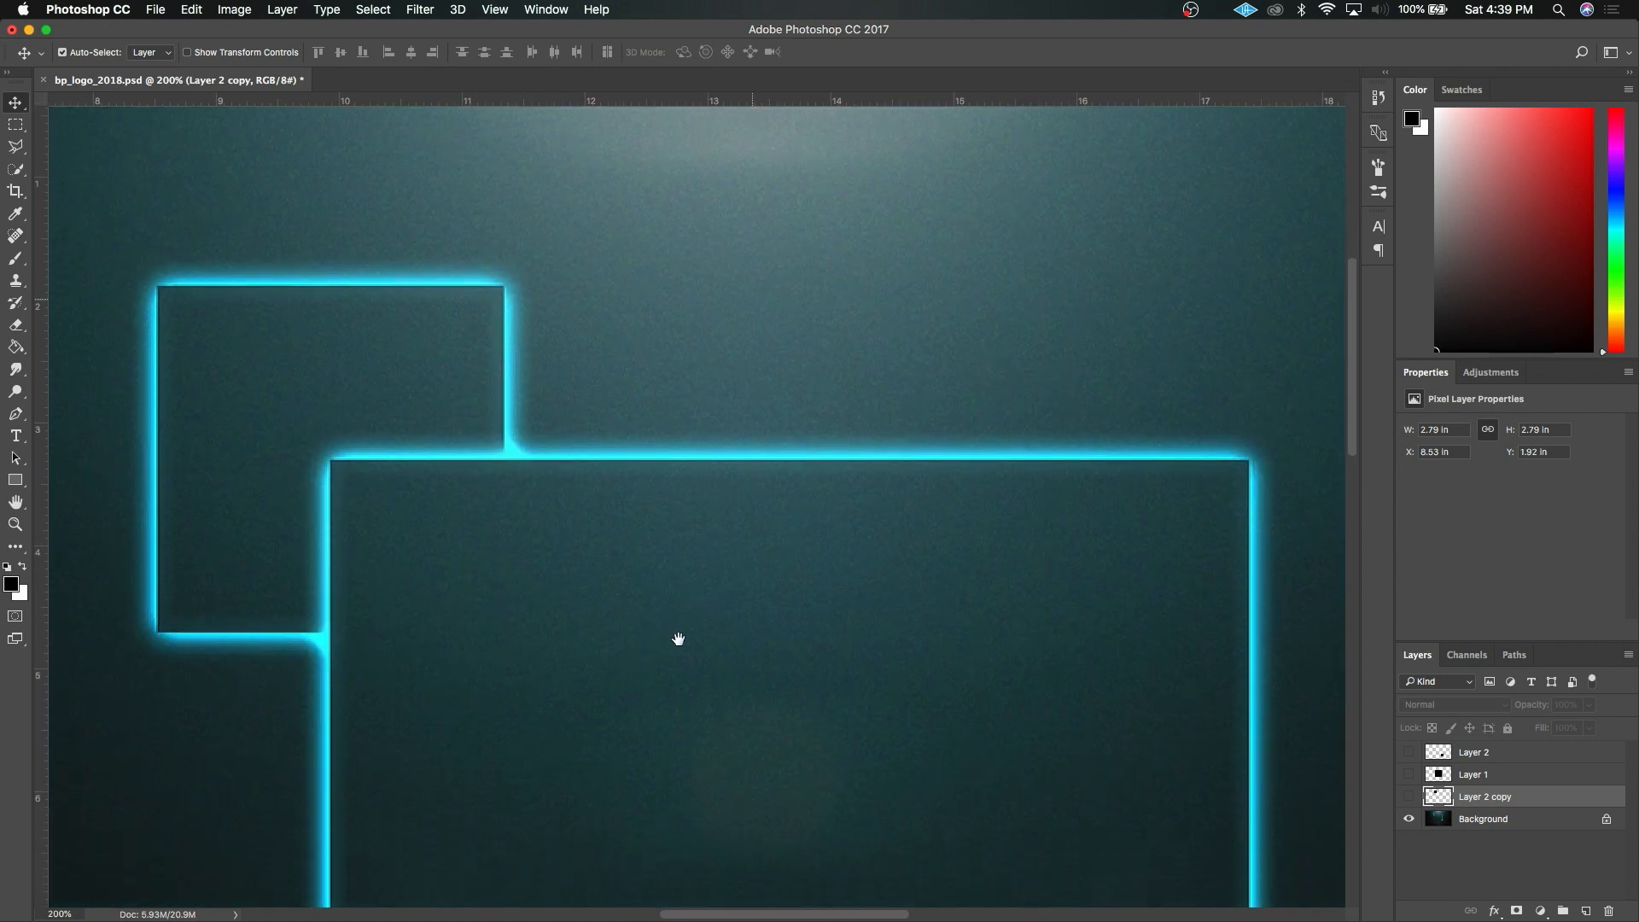
{"action": "left_click_drag", "start_coordinate": [525, 606], "coordinate": [526, 464]}
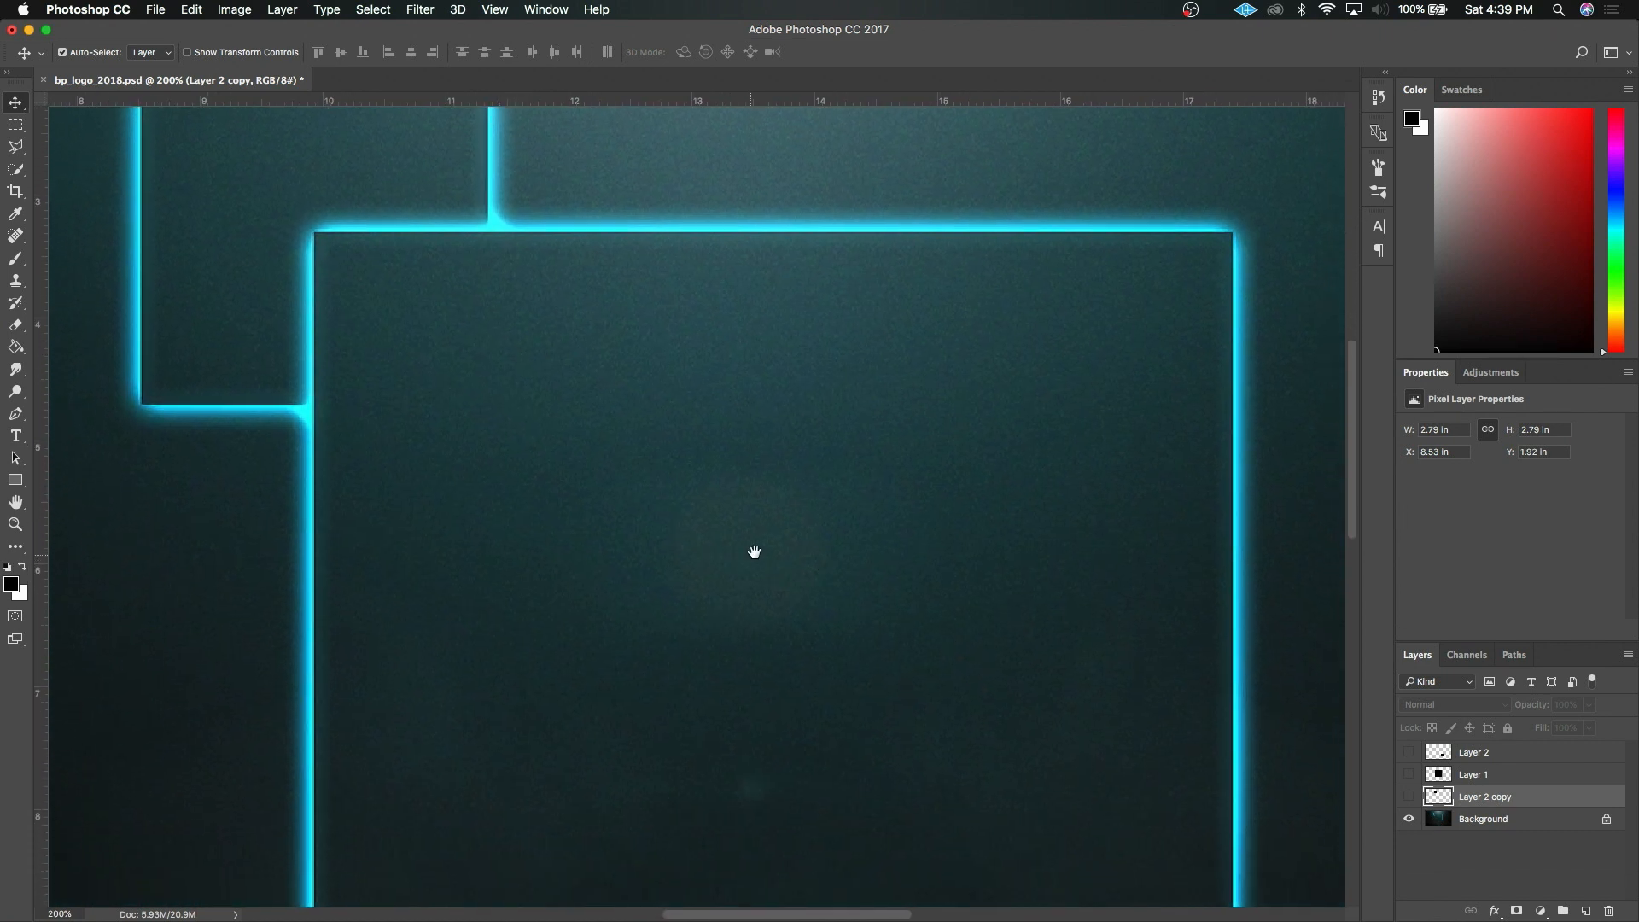
{"action": "left_click_drag", "start_coordinate": [852, 768], "coordinate": [819, 512]}
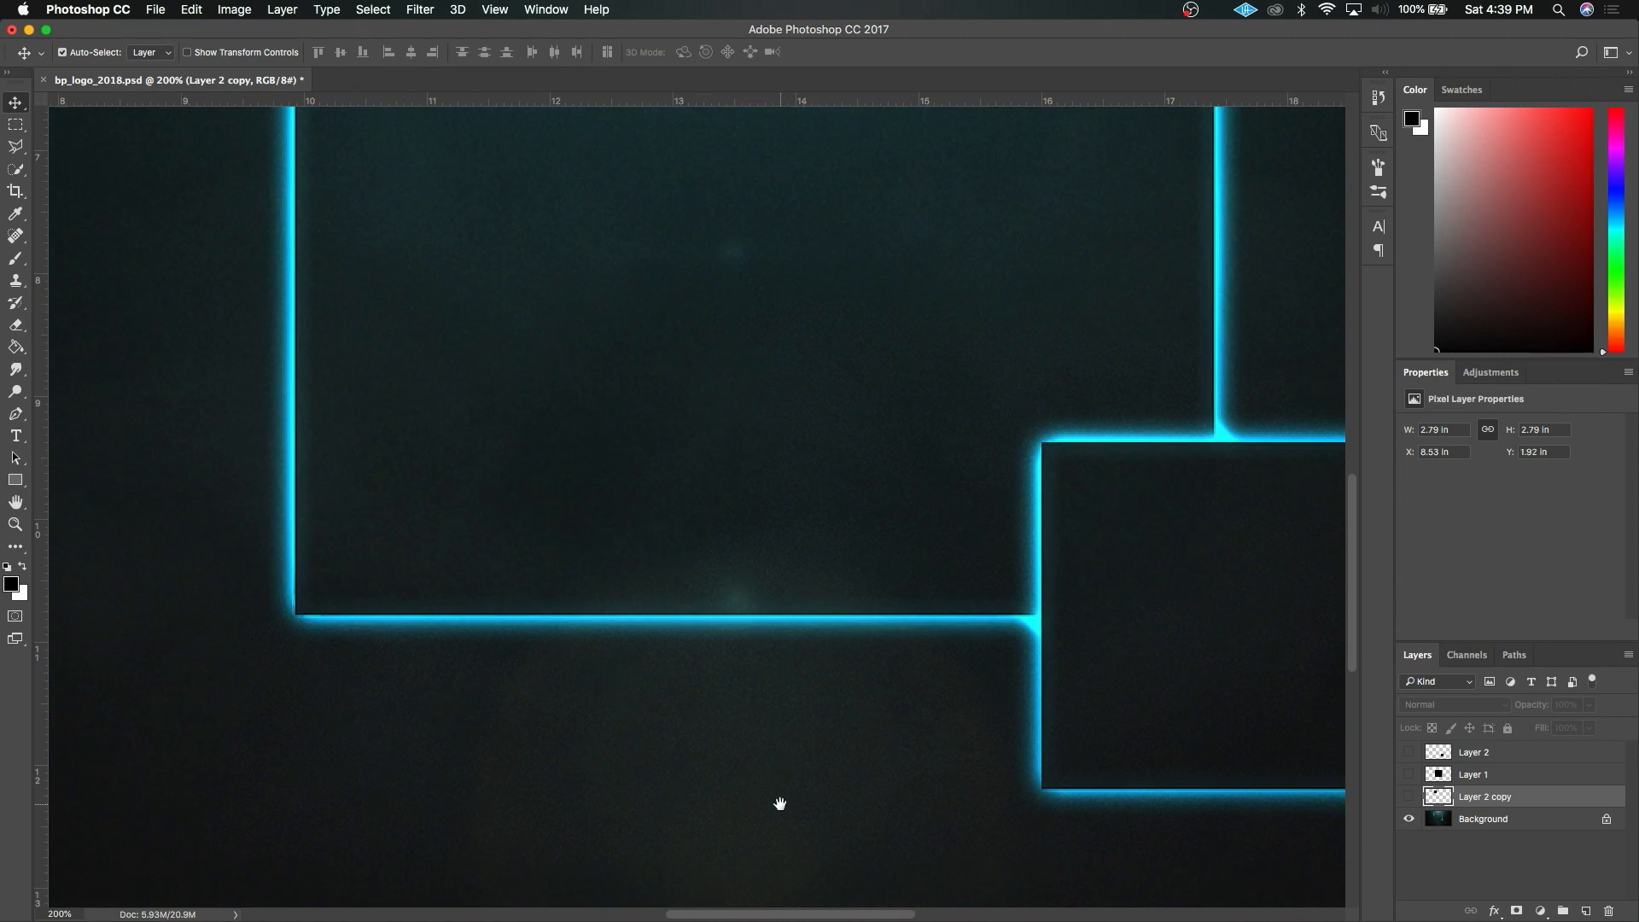
{"action": "left_click_drag", "start_coordinate": [779, 802], "coordinate": [794, 536]}
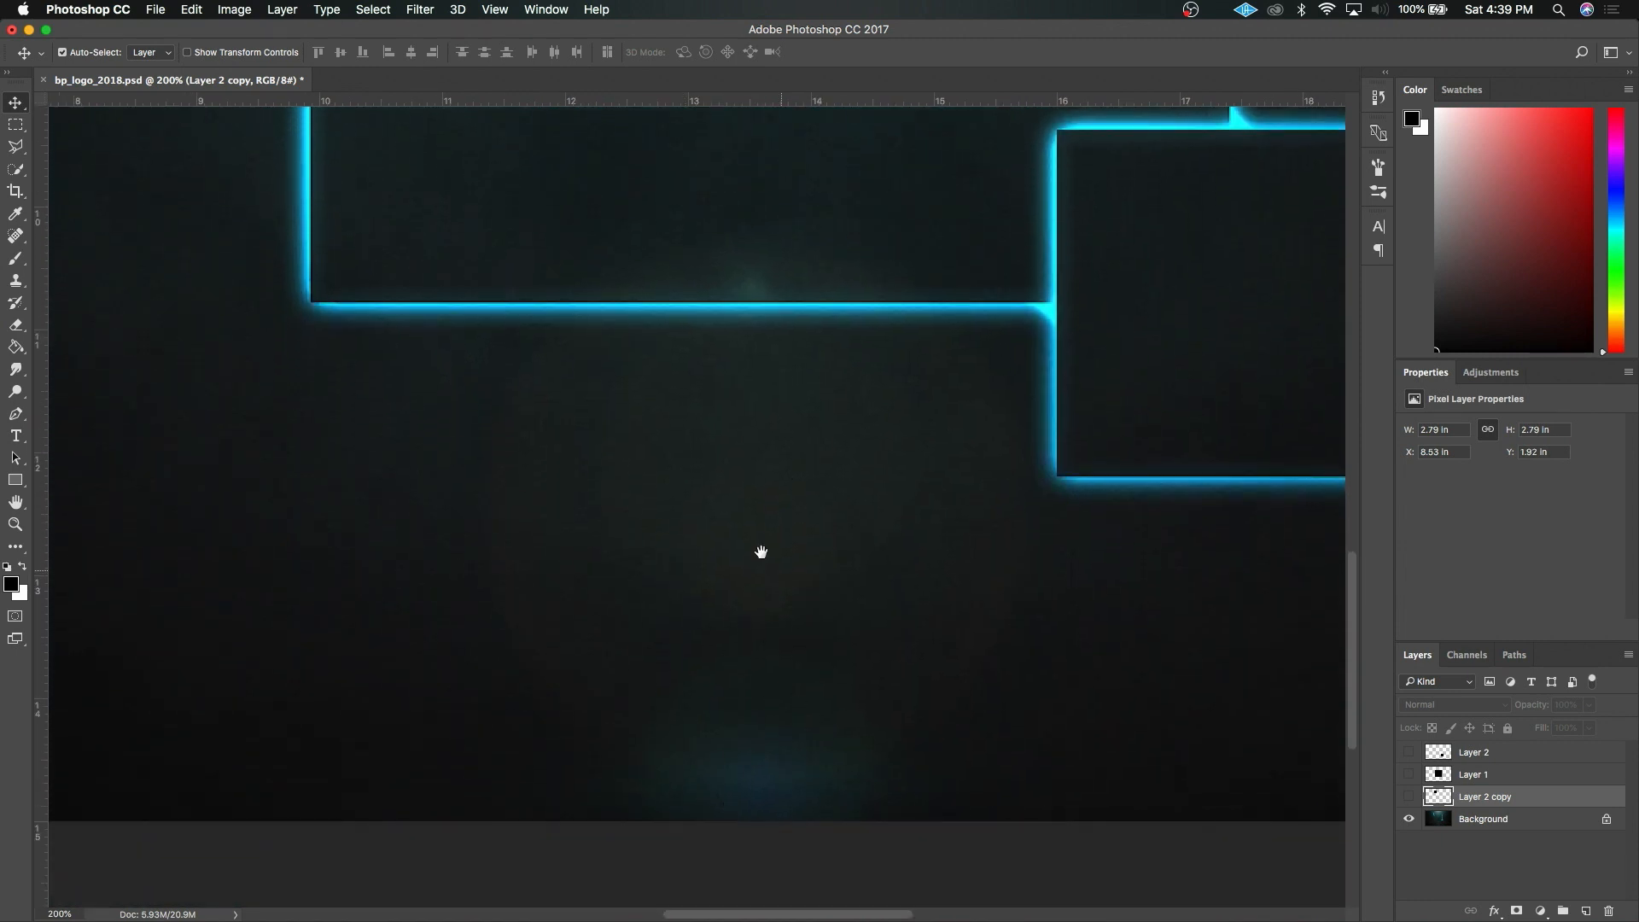
{"action": "left_click_drag", "start_coordinate": [674, 638], "coordinate": [620, 697]}
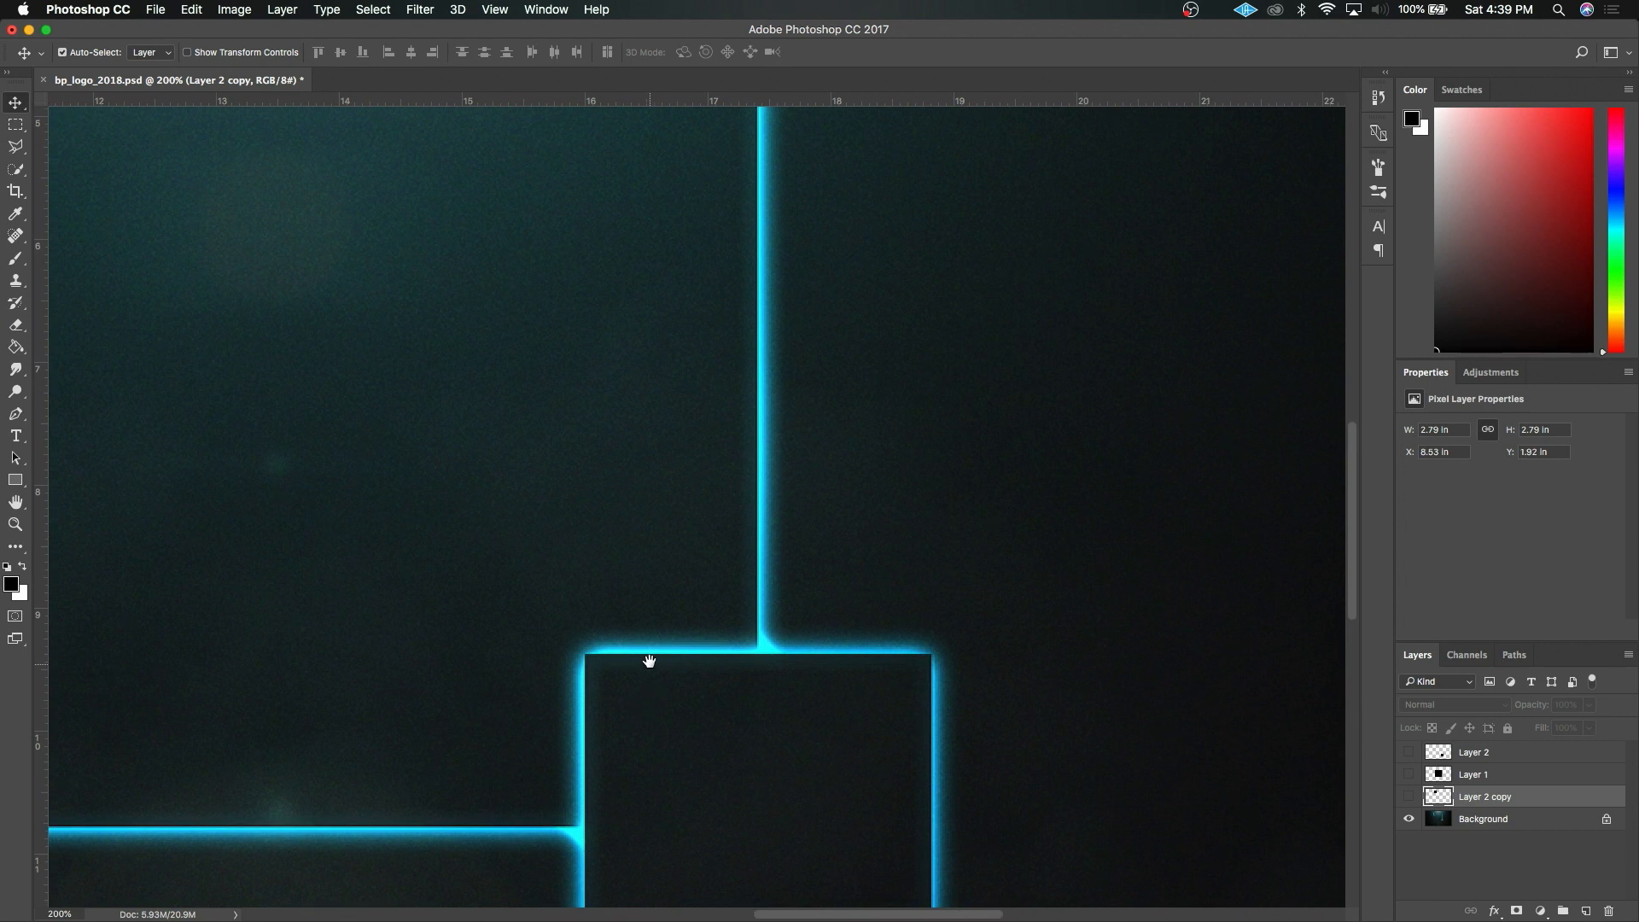
{"action": "left_click_drag", "start_coordinate": [582, 442], "coordinate": [925, 695]}
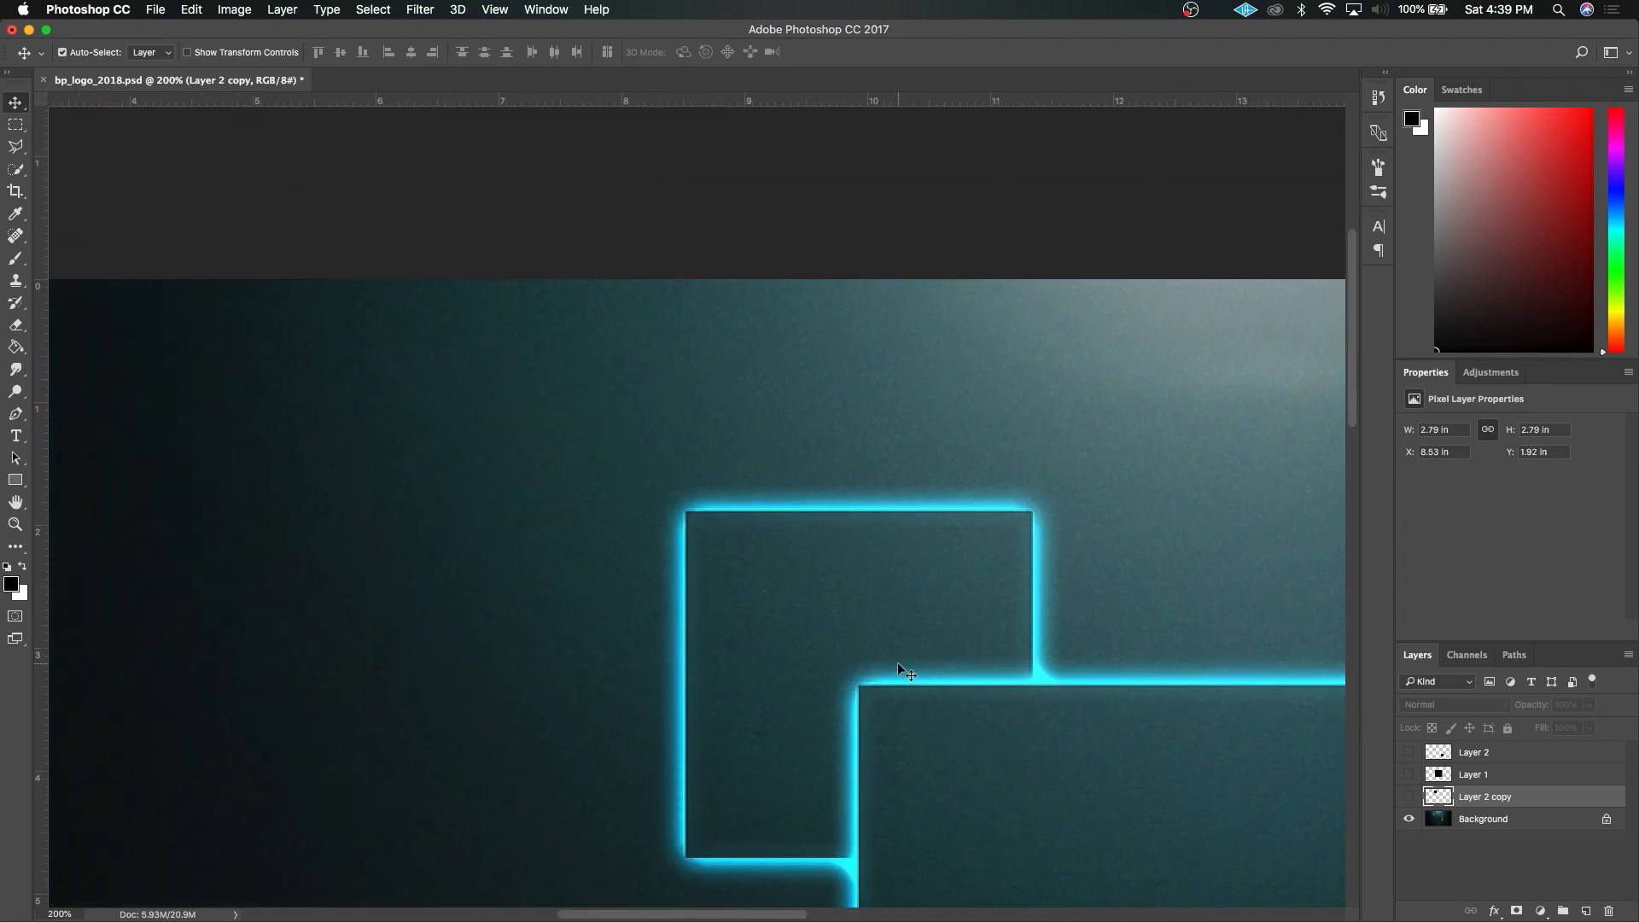
{"action": "key", "text": "super"}
{"action": "key", "text": "super+0"}
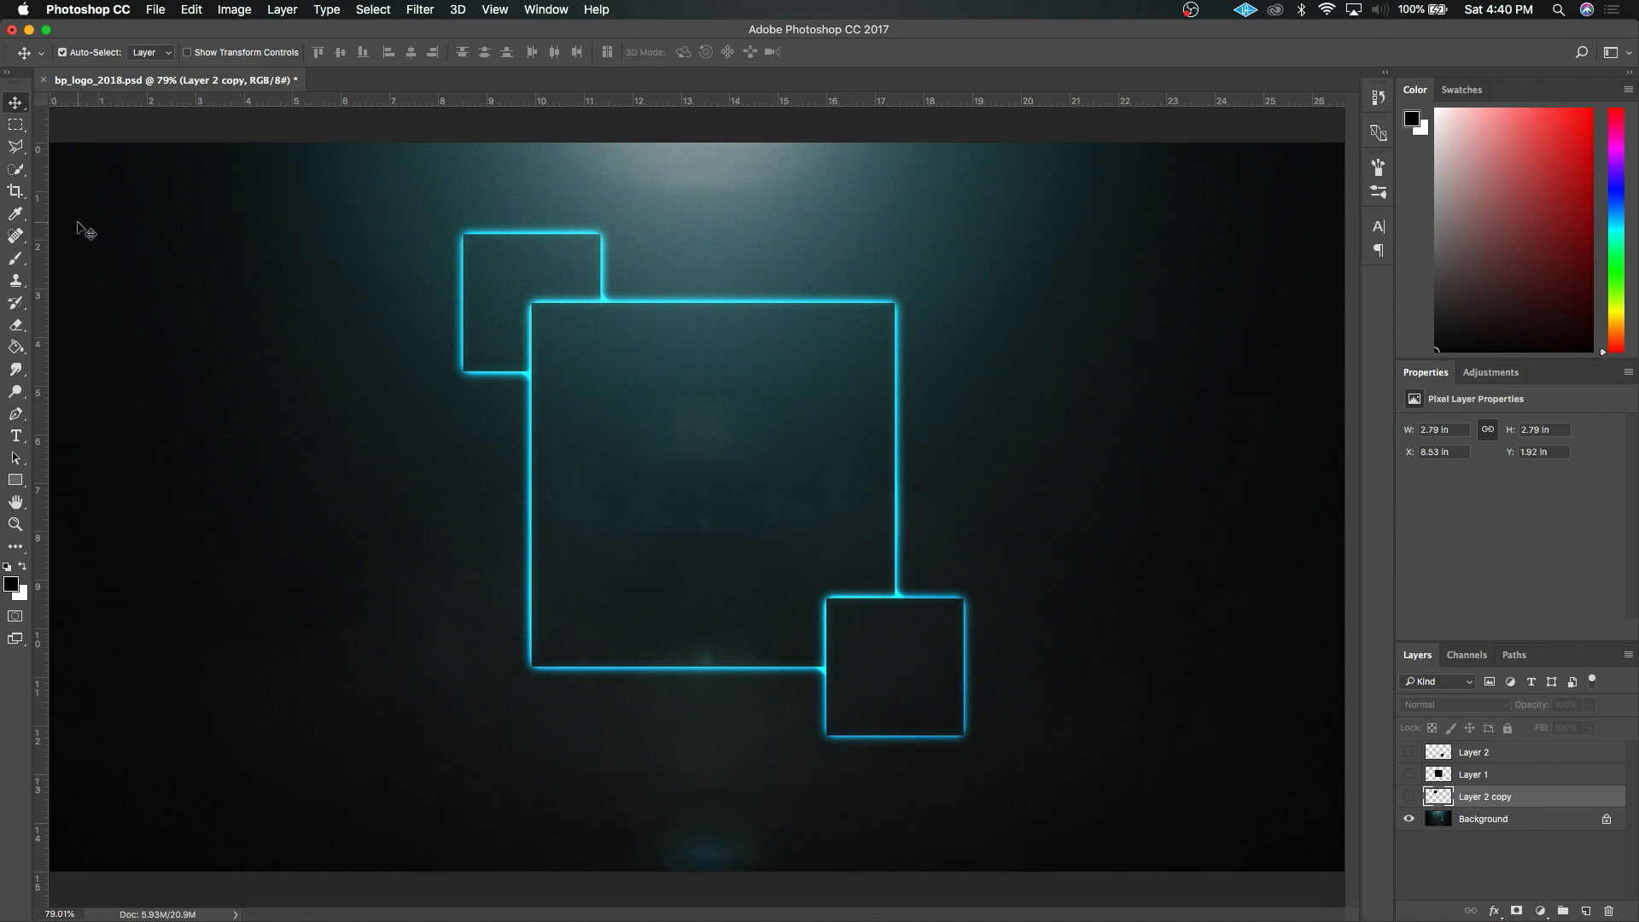
Step: Select the small upper-left square with a rectangular marquee and activate the Paint Bucket tool
{"action": "left_click", "coordinate": [15, 126]}
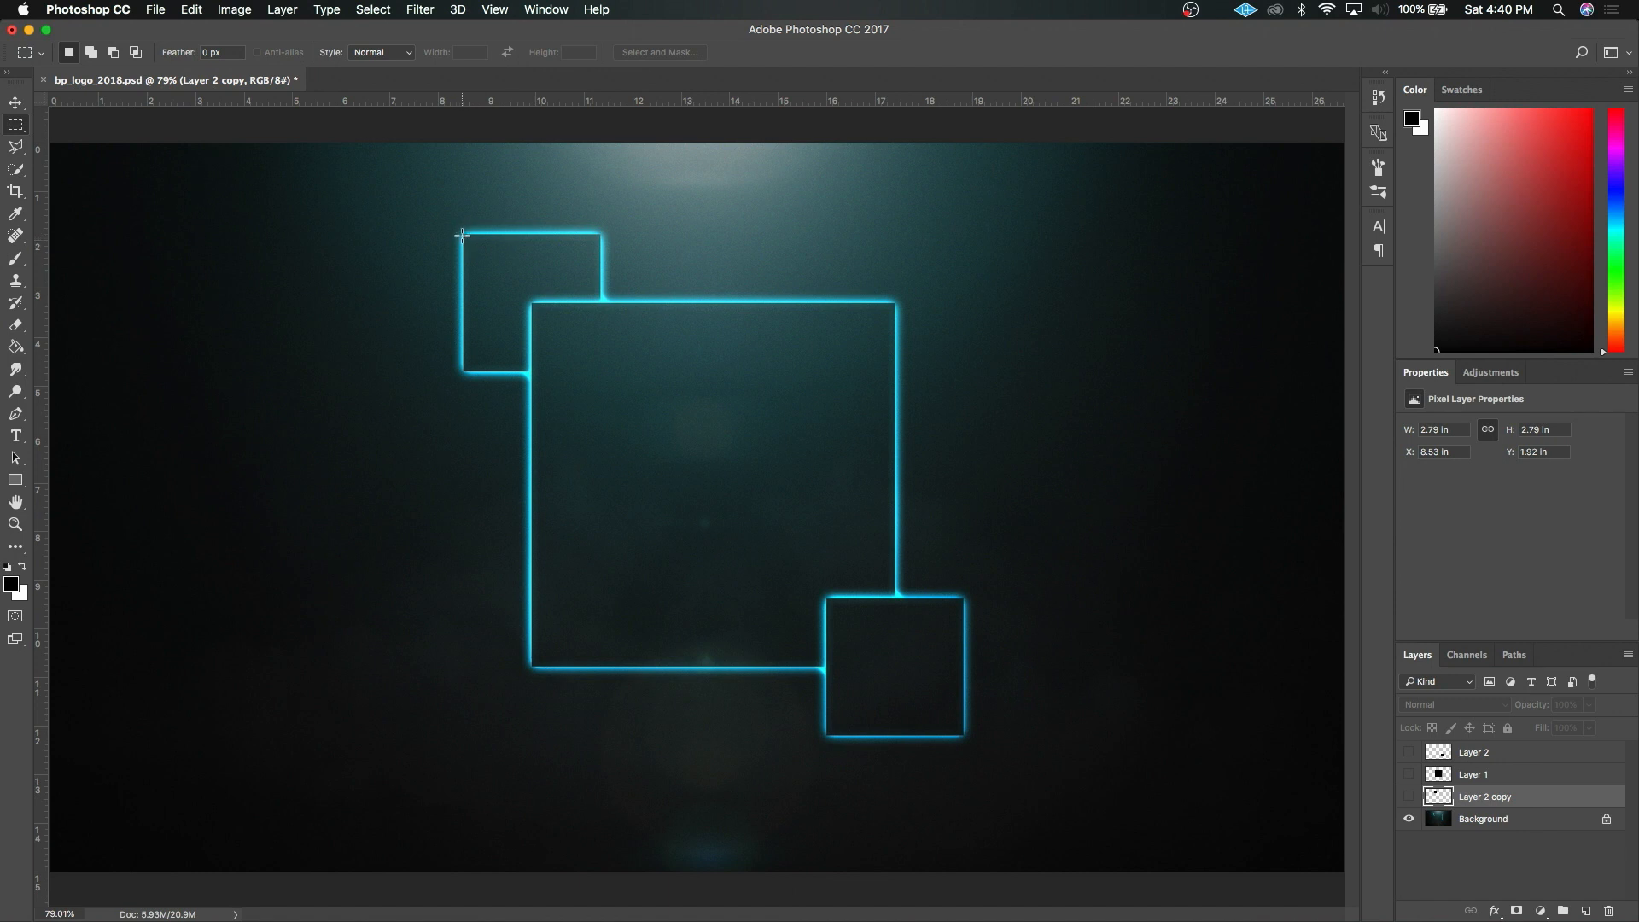
{"action": "left_click_drag", "start_coordinate": [461, 233], "coordinate": [606, 370]}
{"action": "left_click", "coordinate": [16, 348]}
{"action": "right_click", "coordinate": [16, 347]}
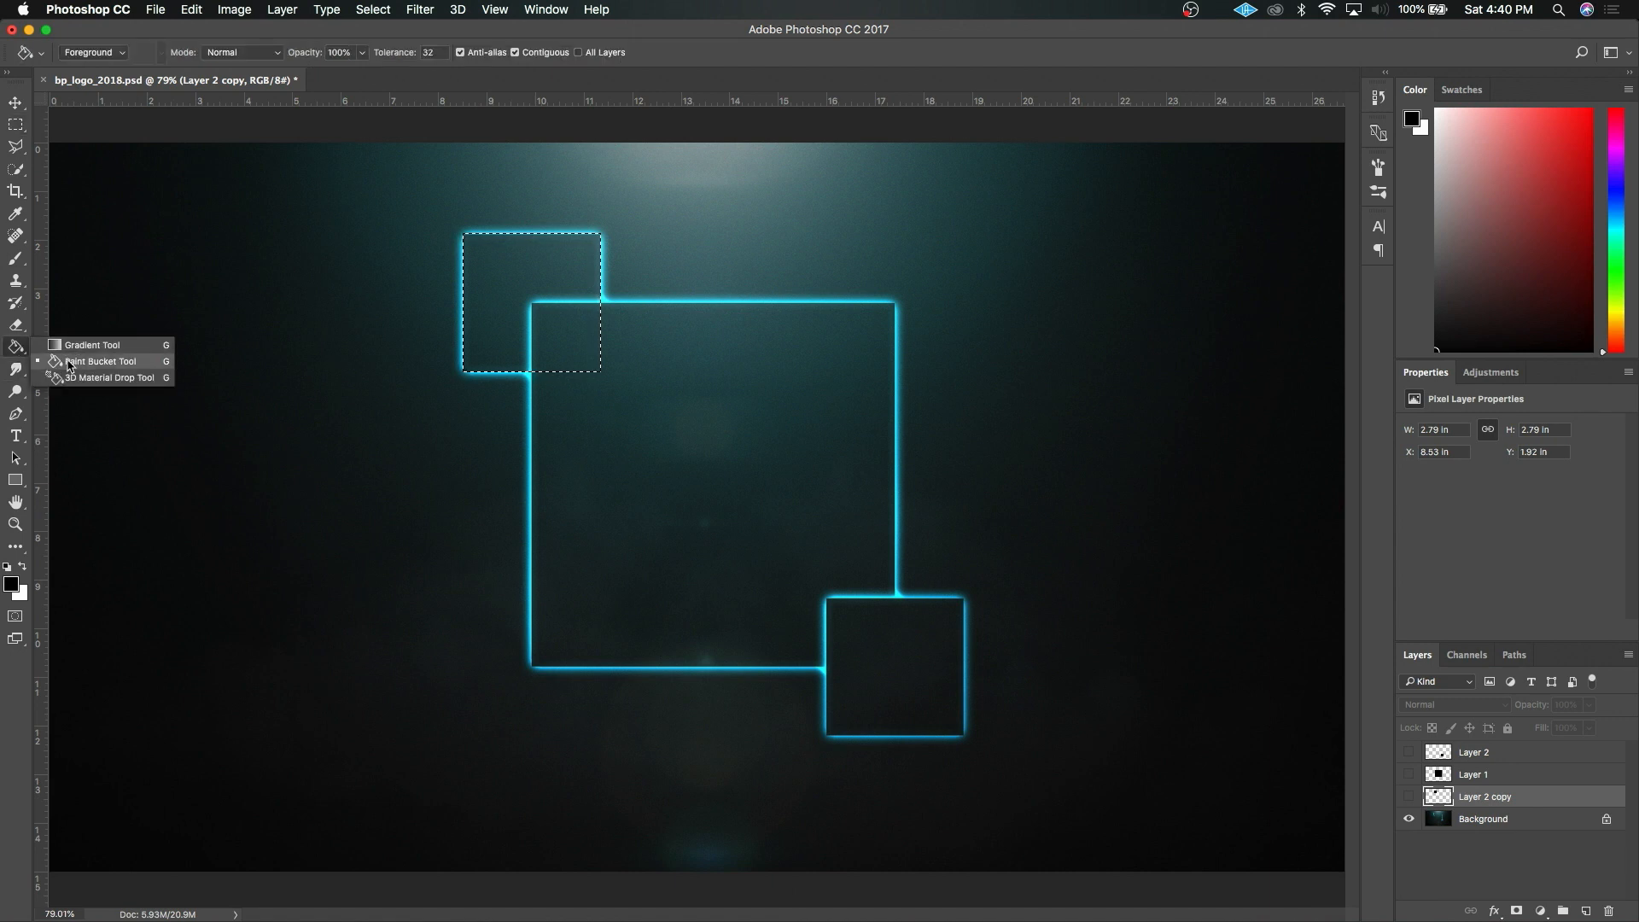
{"action": "left_click", "coordinate": [70, 363]}
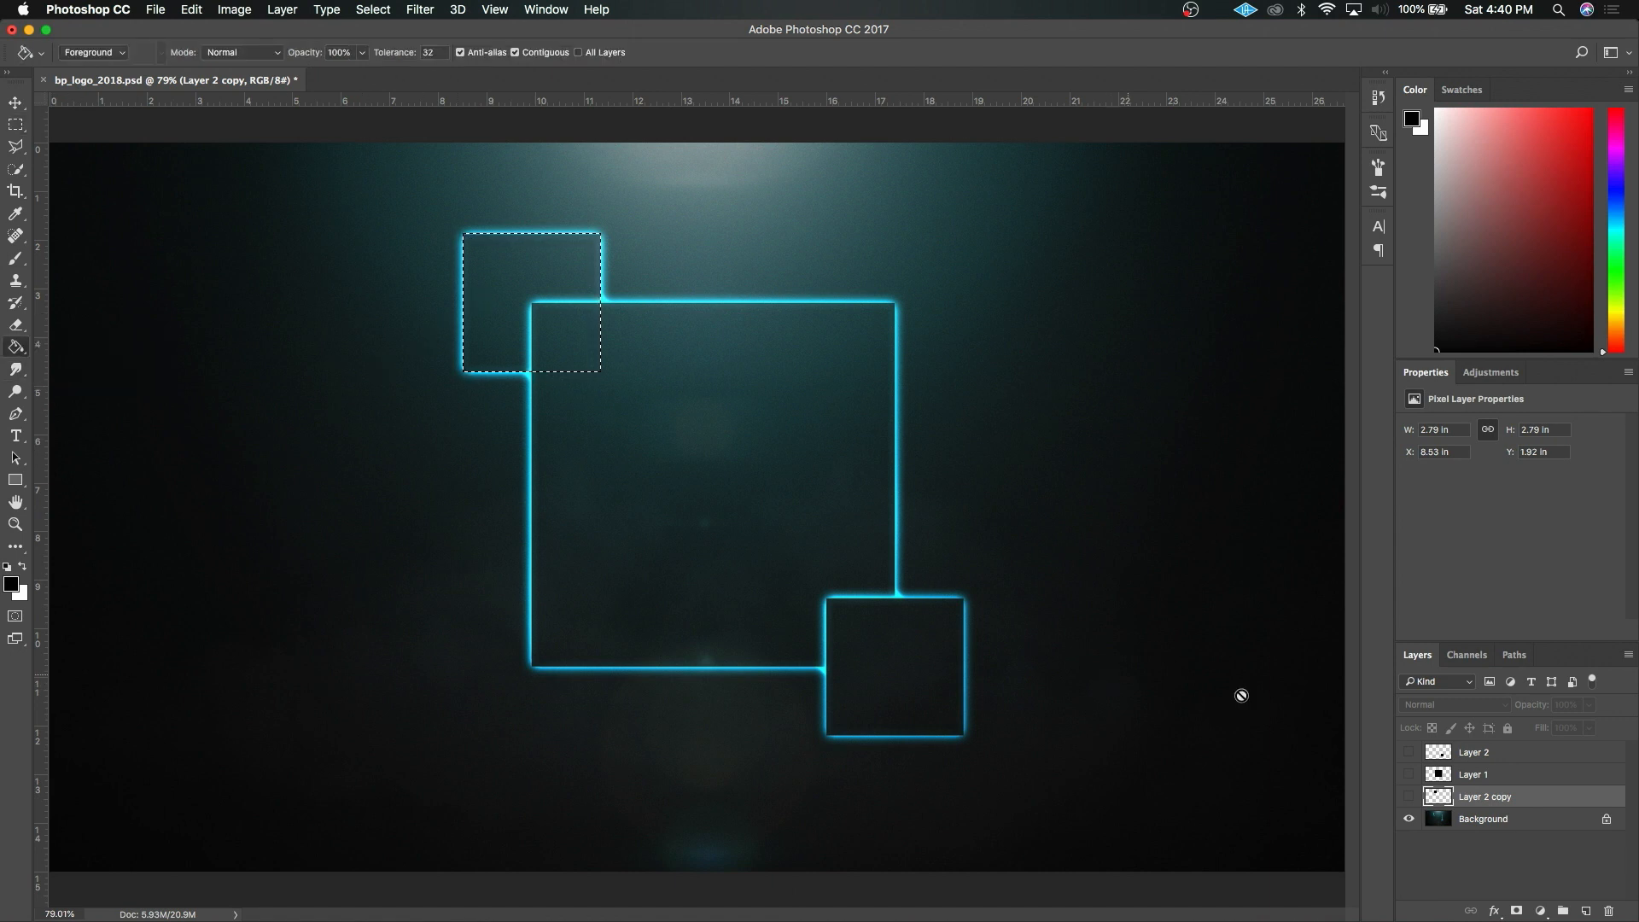
Step: Hide the Background layer and check Layer 2 copy, Layer 1 and Layer 2 one at a time, leaving them all hidden
{"action": "left_click", "coordinate": [1408, 820]}
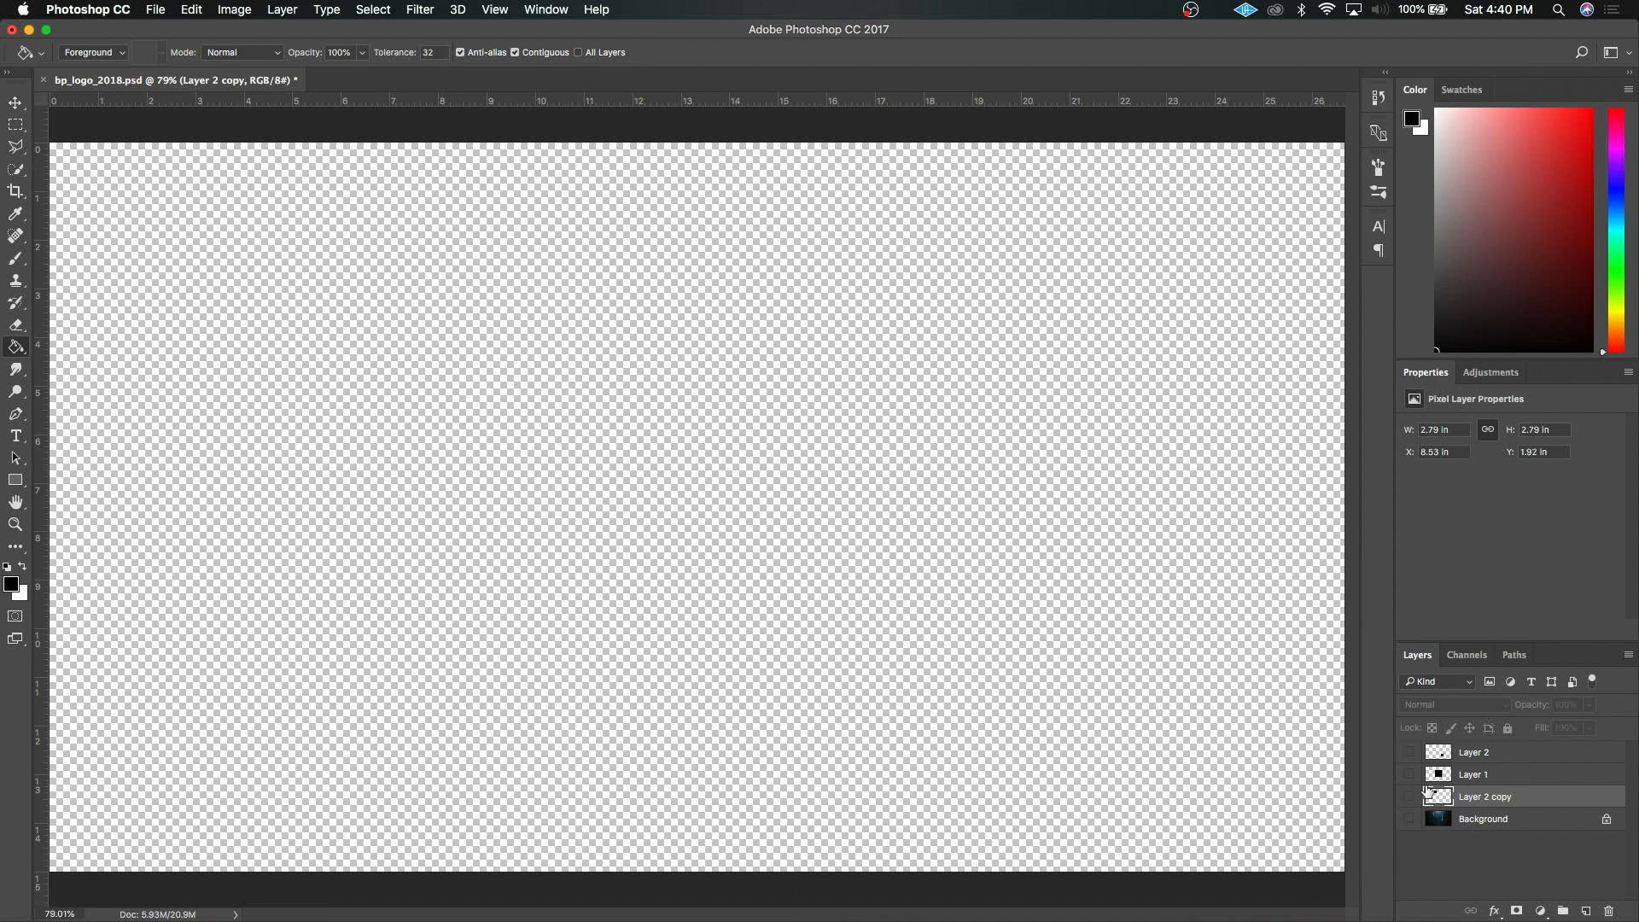
{"action": "left_click", "coordinate": [1408, 797]}
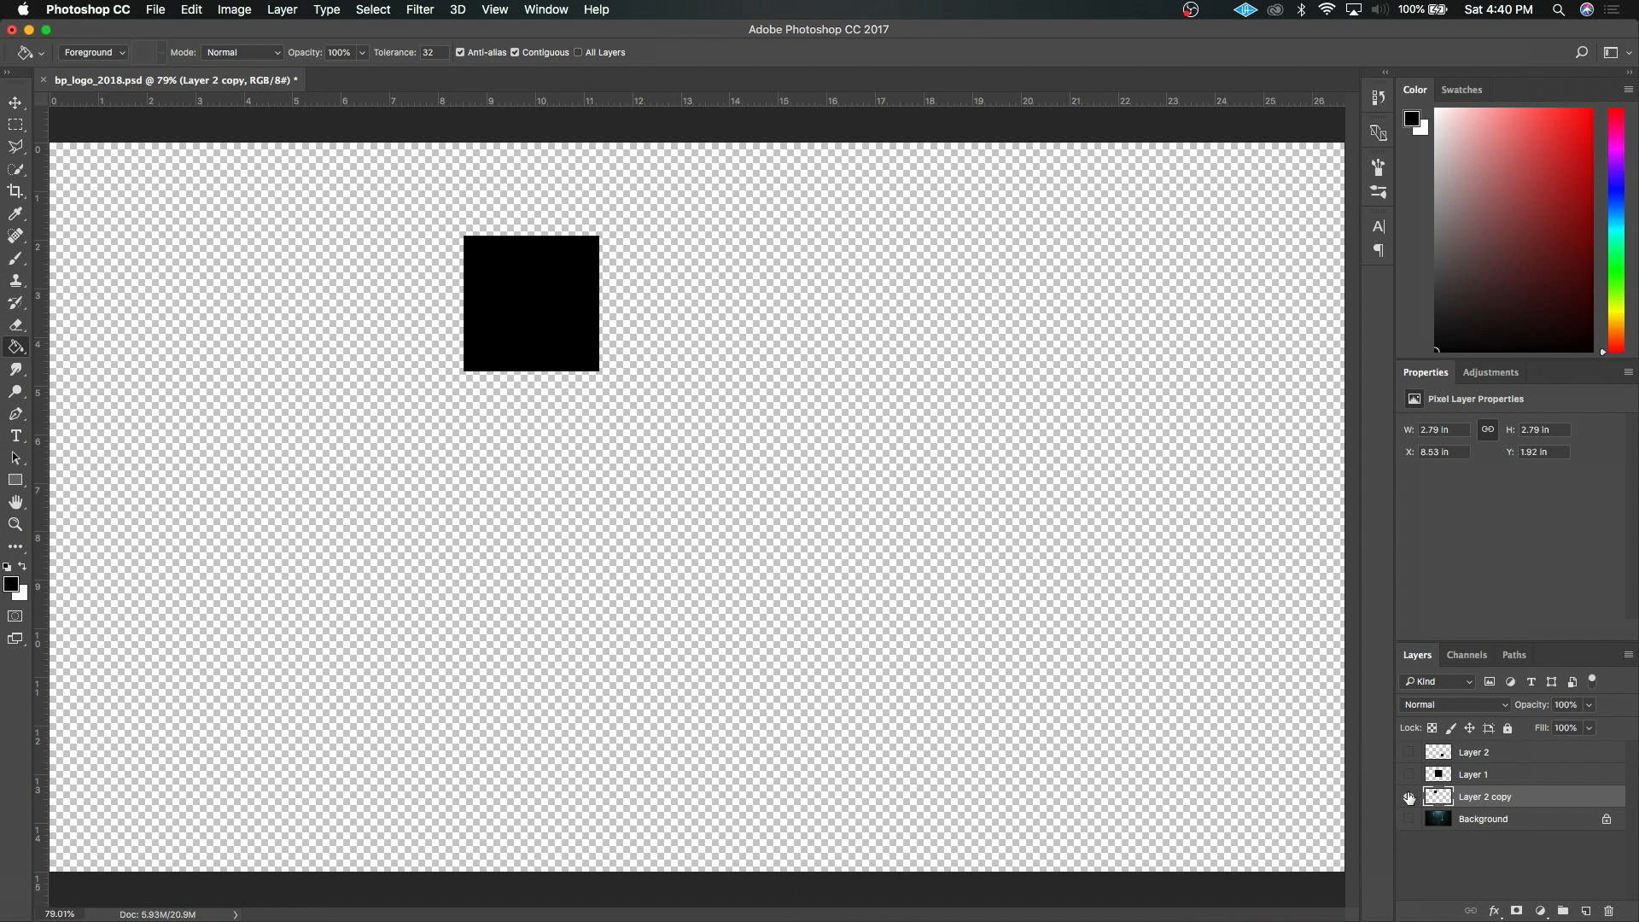
{"action": "left_click", "coordinate": [1409, 797]}
{"action": "left_click", "coordinate": [1408, 774]}
{"action": "left_click", "coordinate": [1408, 774]}
{"action": "left_click", "coordinate": [1409, 751]}
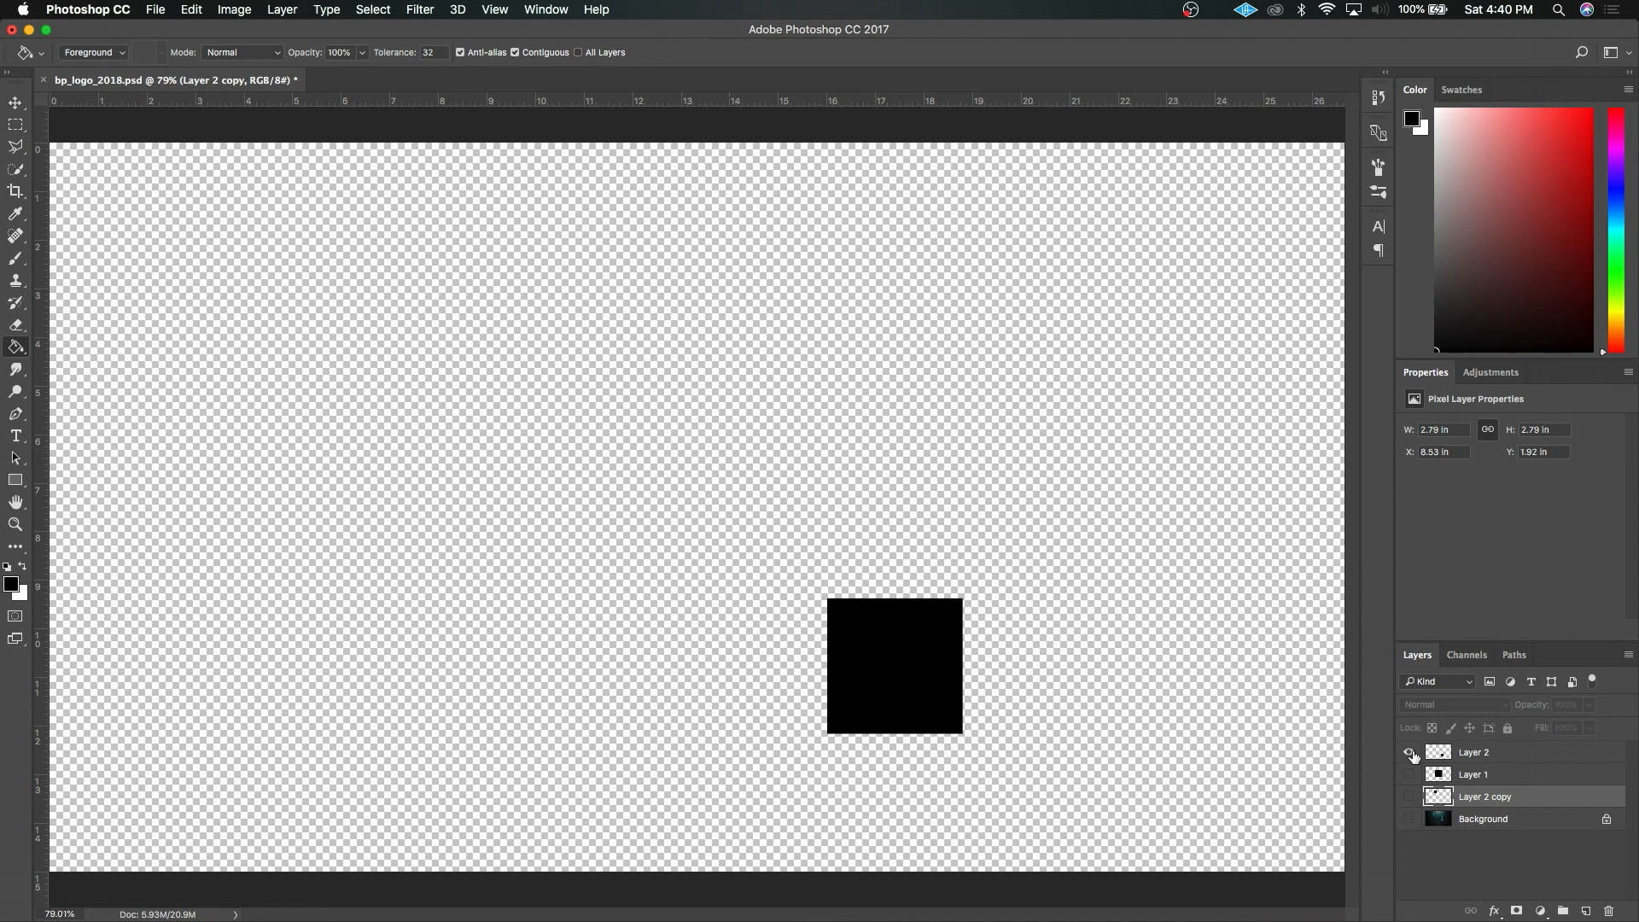
{"action": "left_click", "coordinate": [1409, 752]}
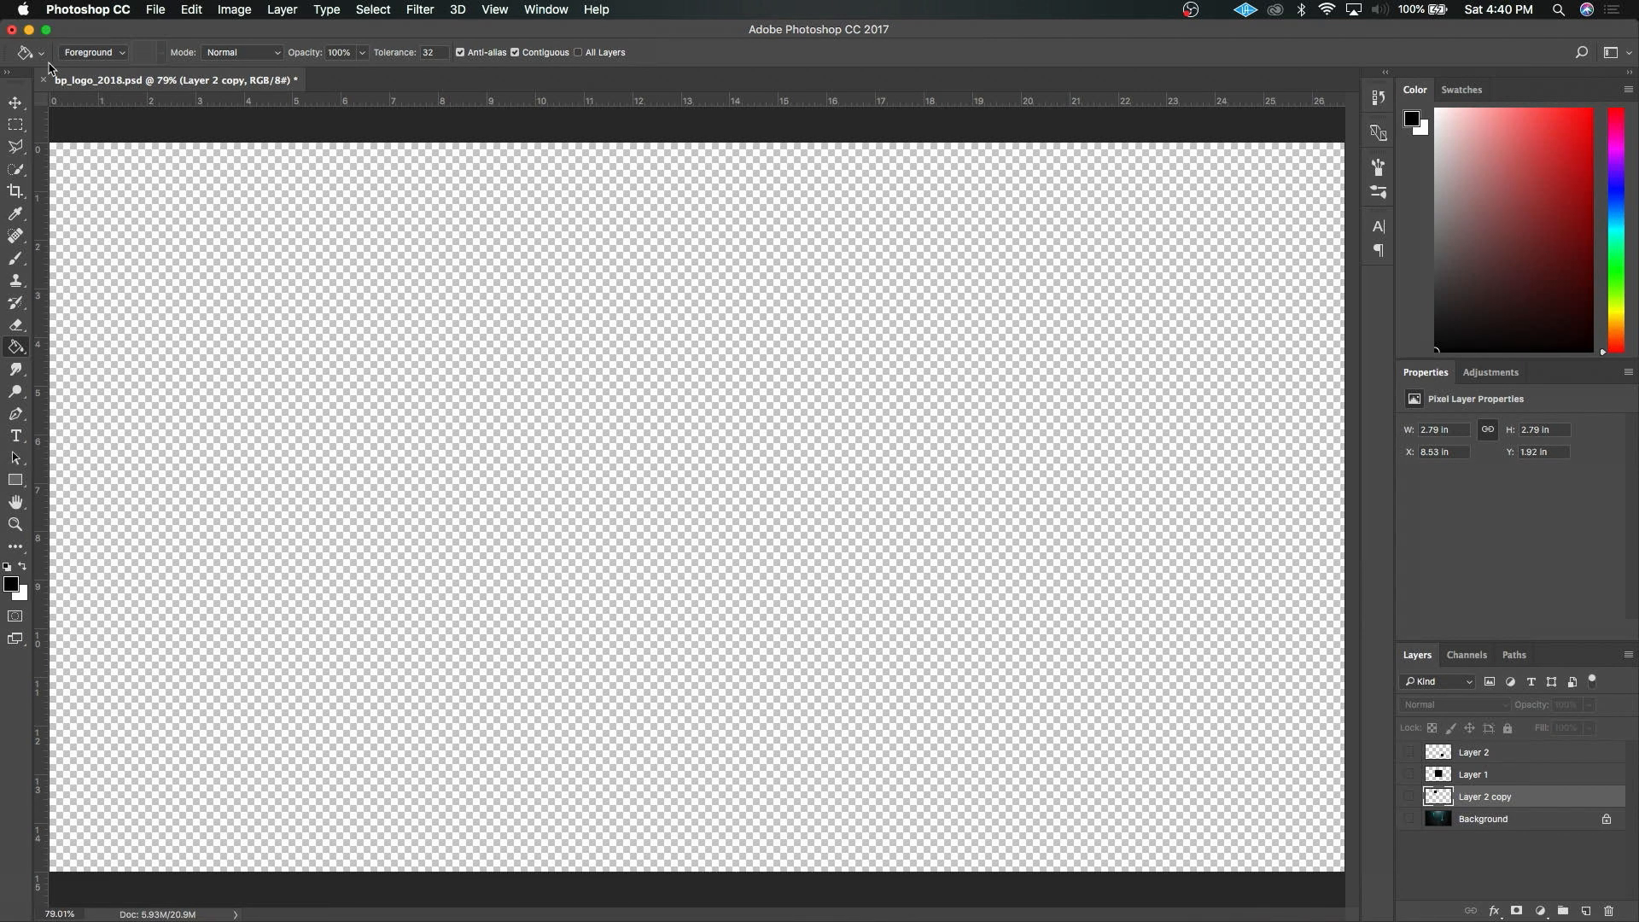
Step: Close bp_logo_2018.psd without saving the changes
{"action": "left_click", "coordinate": [12, 32]}
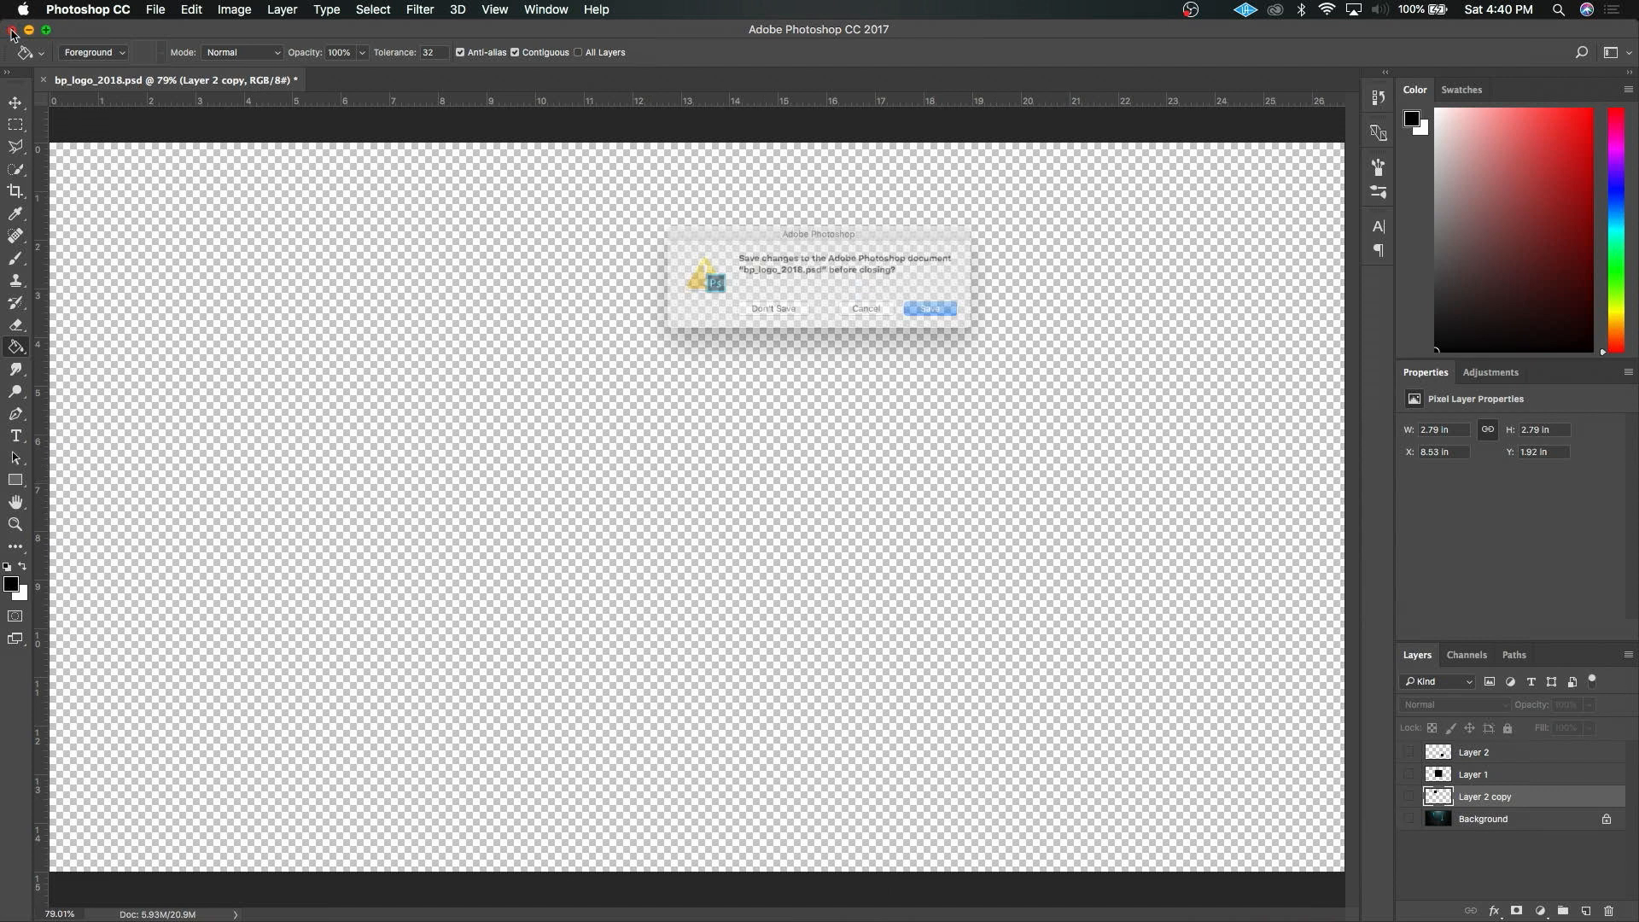
{"action": "left_click", "coordinate": [766, 321]}
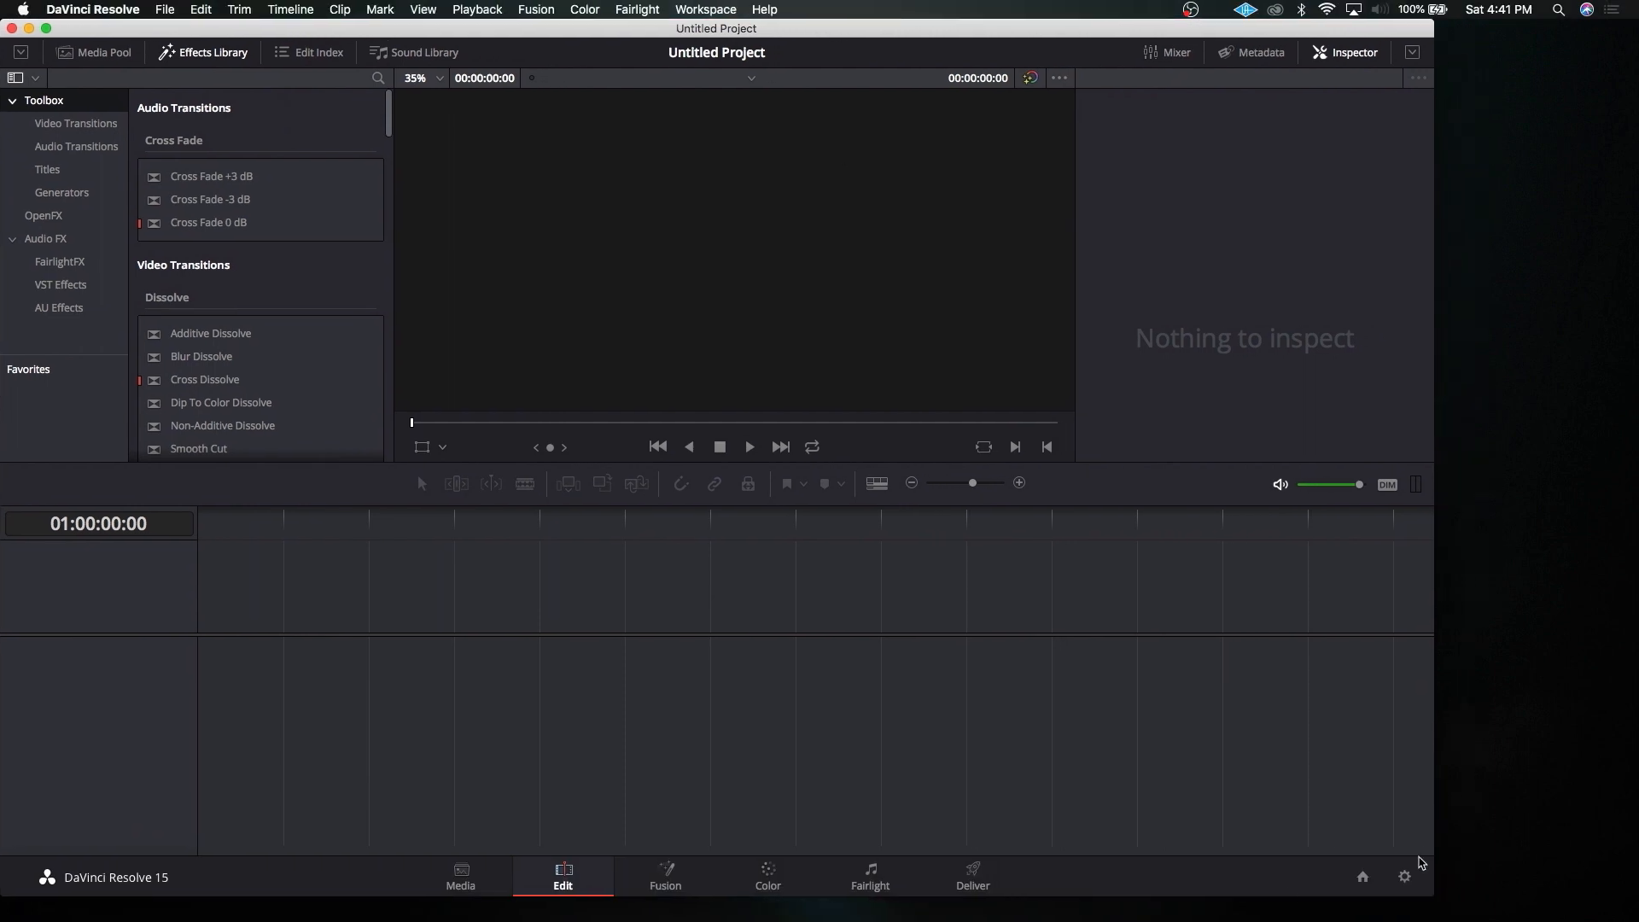
Step: Enlarge the DaVinci Resolve window to fill the screen and open the Color page
{"action": "left_click_drag", "start_coordinate": [1429, 898], "coordinate": [1633, 918]}
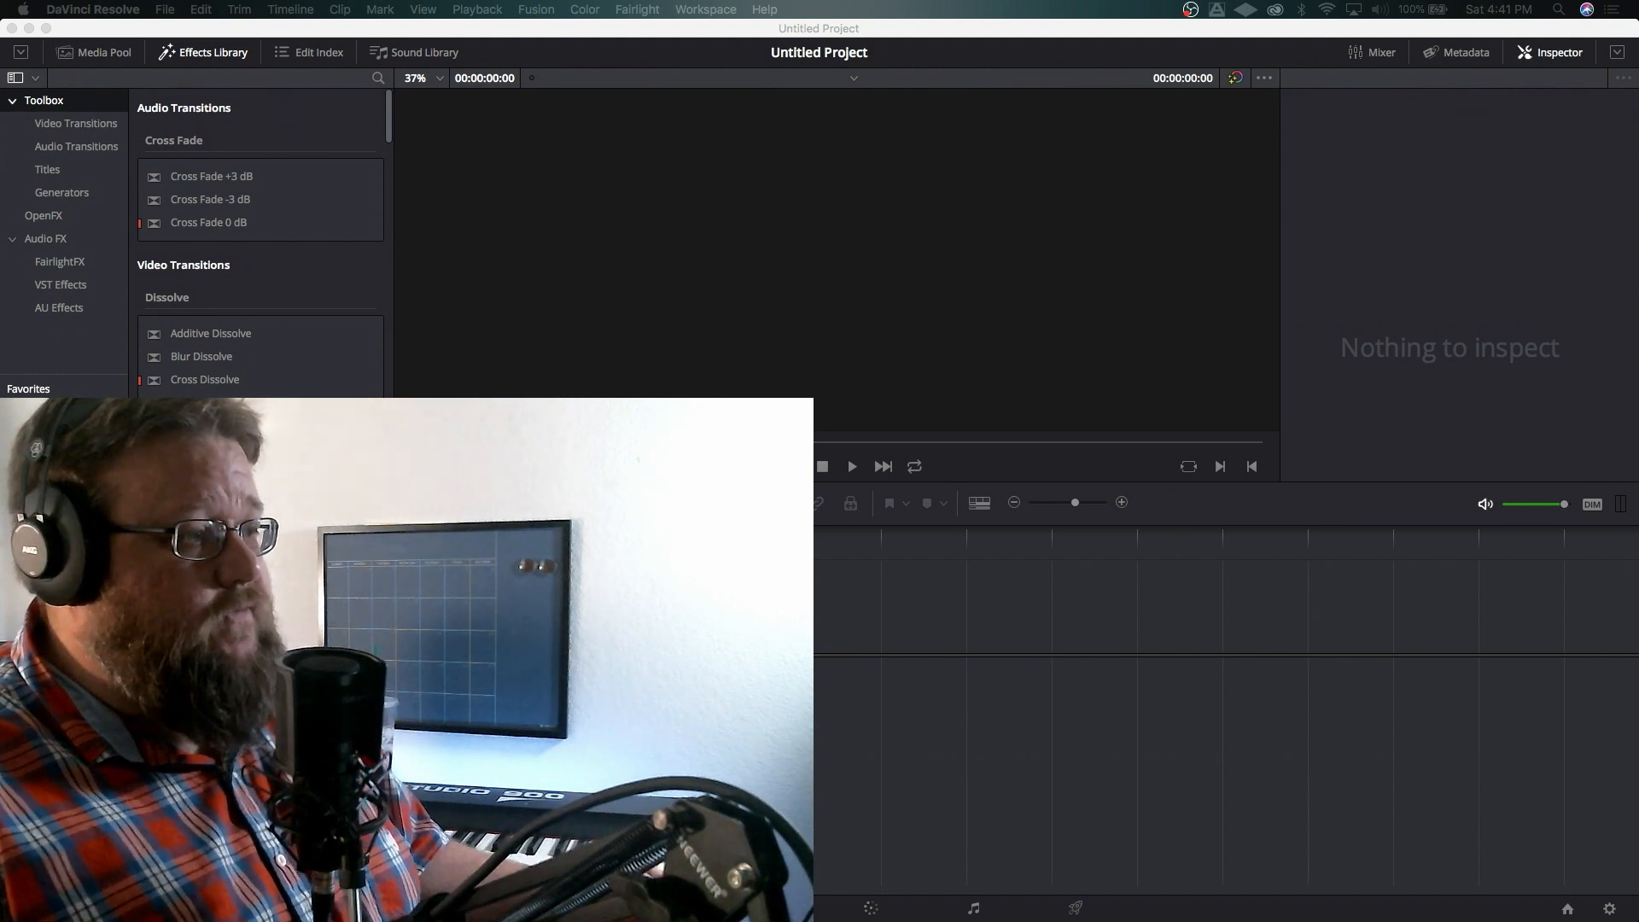
{"action": "left_click", "coordinate": [870, 908]}
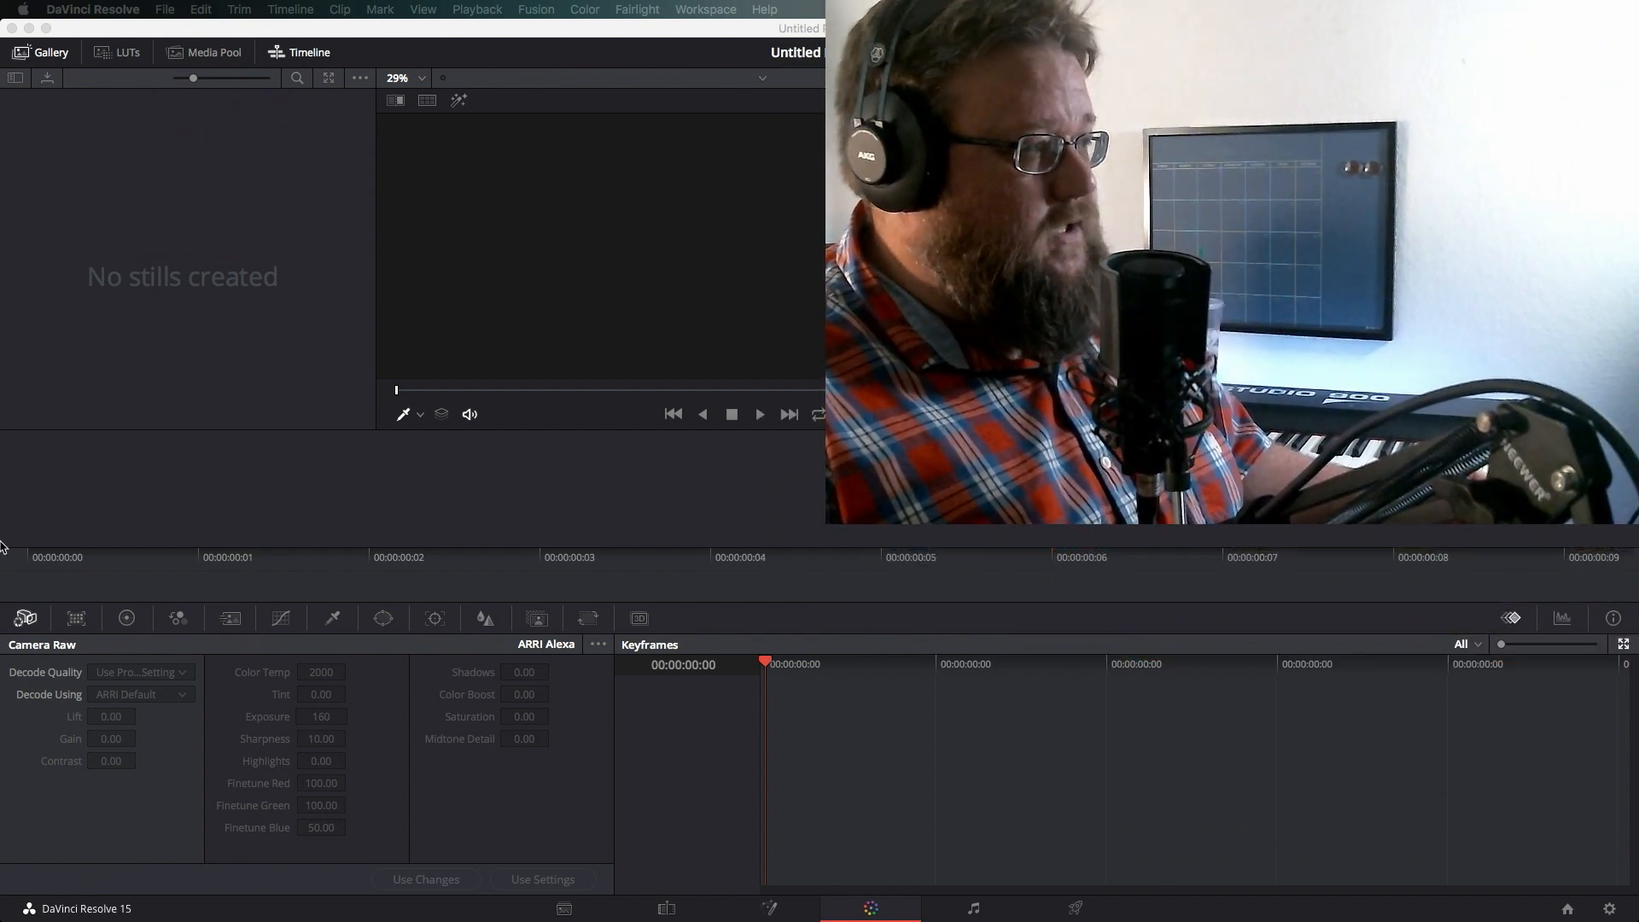
Step: Look through the Color page's palettes, including RGB Mixer, Qualifier and Sizing, and return to Camera Raw
{"action": "left_click", "coordinate": [75, 617]}
{"action": "left_click", "coordinate": [126, 617]}
{"action": "left_click", "coordinate": [177, 617]}
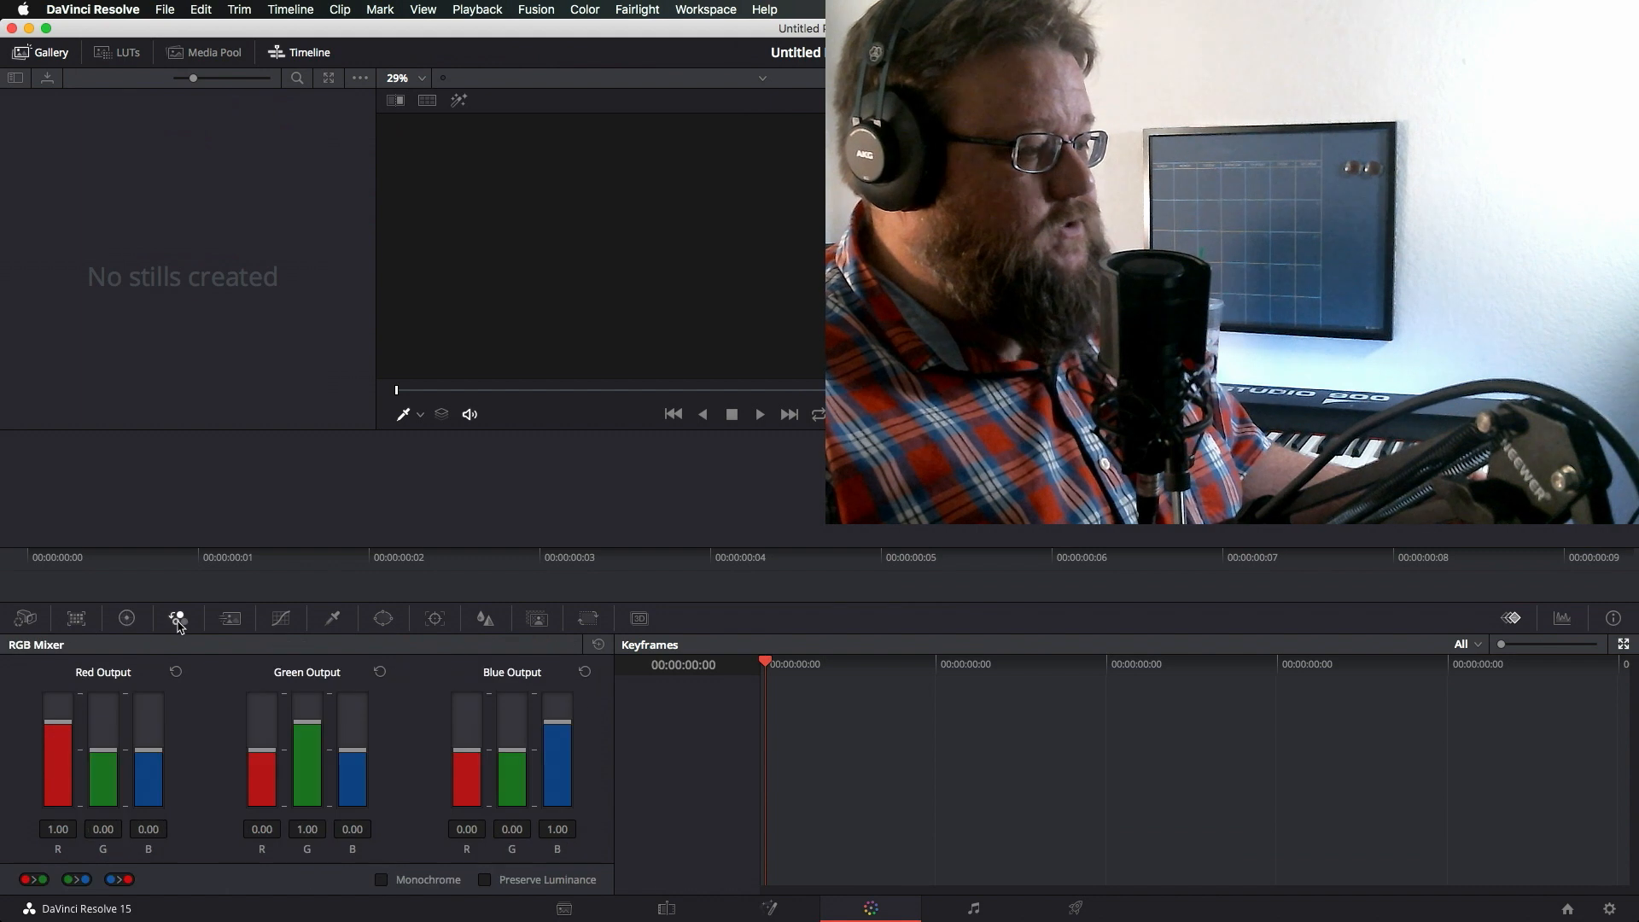
{"action": "left_click", "coordinate": [229, 617]}
{"action": "left_click", "coordinate": [281, 617]}
{"action": "left_click", "coordinate": [333, 617]}
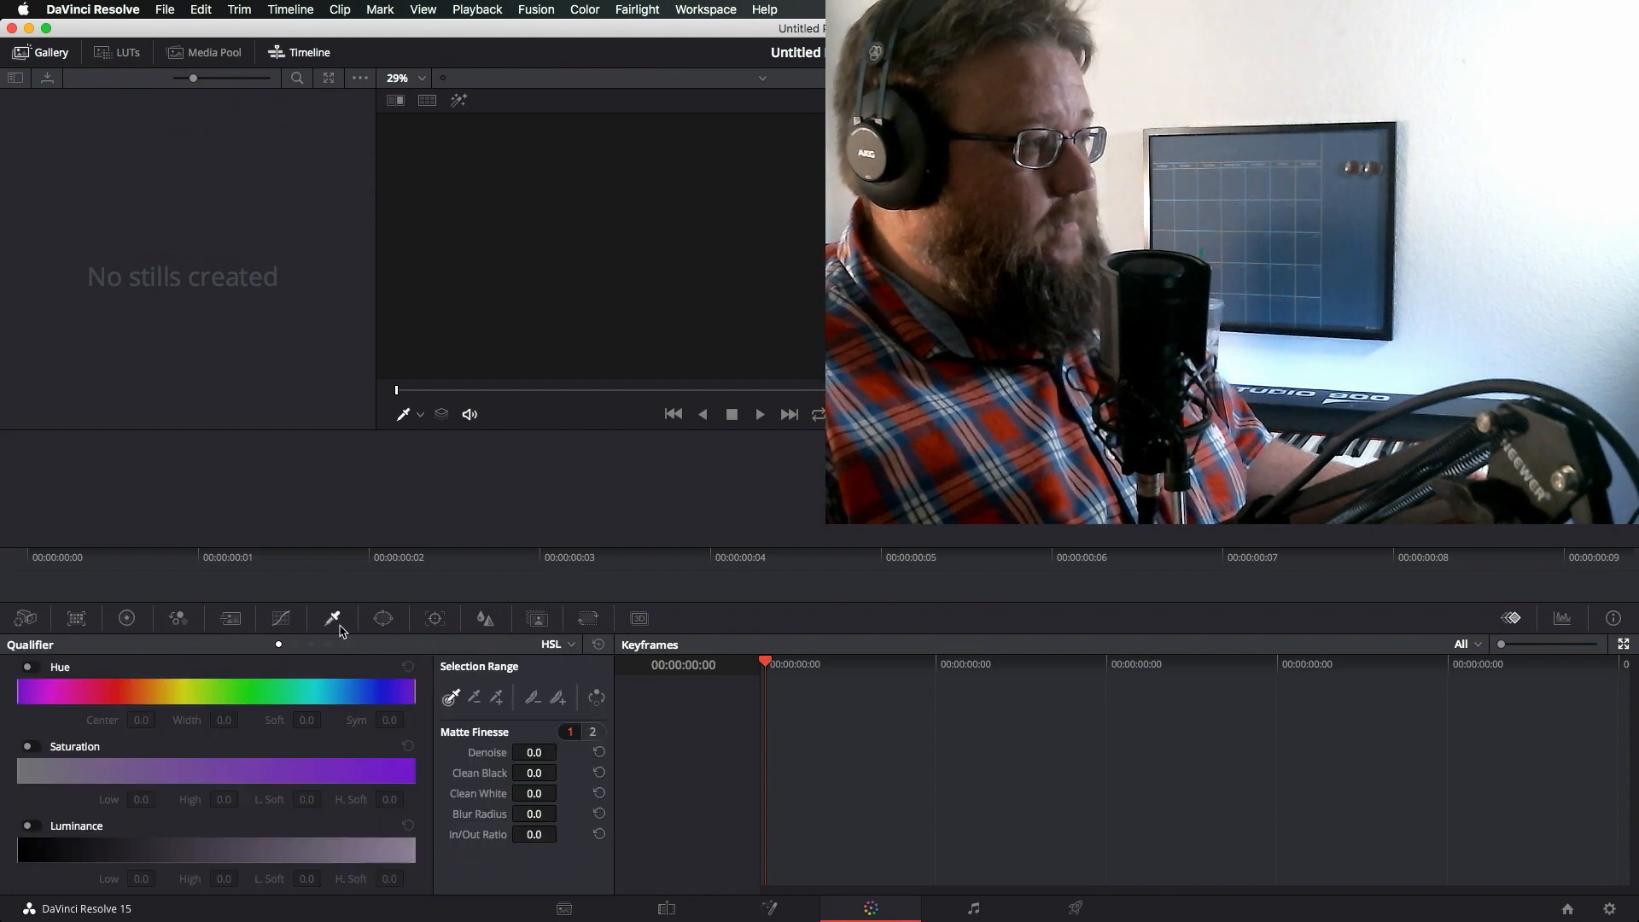
{"action": "left_click", "coordinate": [381, 626]}
{"action": "left_click", "coordinate": [335, 622]}
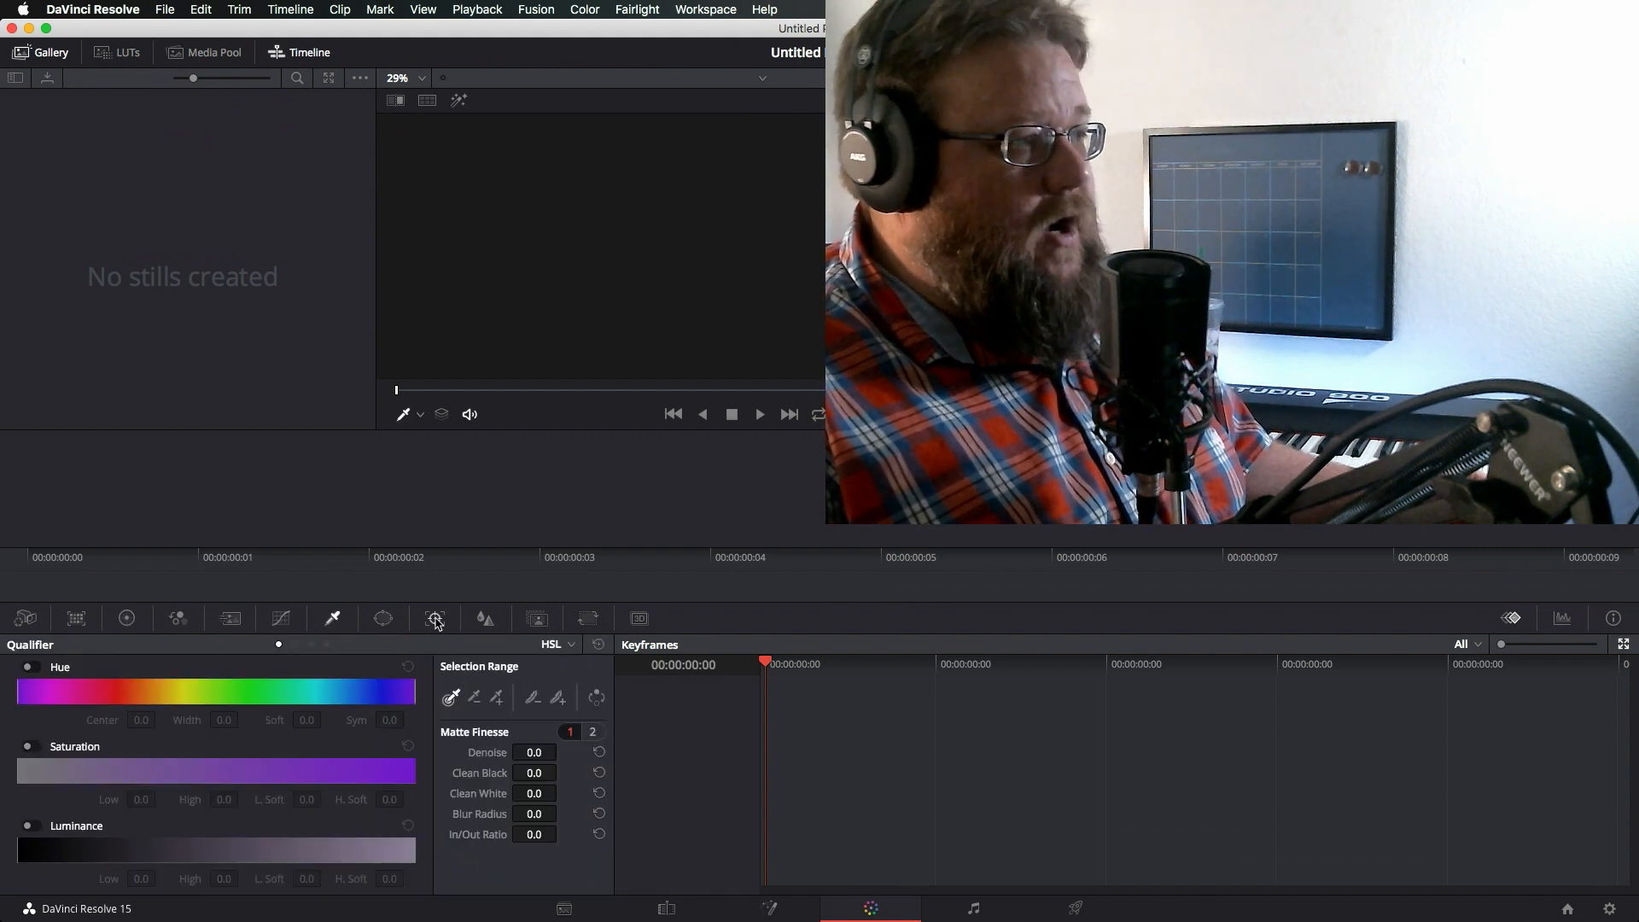
{"action": "left_click", "coordinate": [435, 618]}
{"action": "left_click", "coordinate": [484, 618]}
{"action": "left_click", "coordinate": [588, 617]}
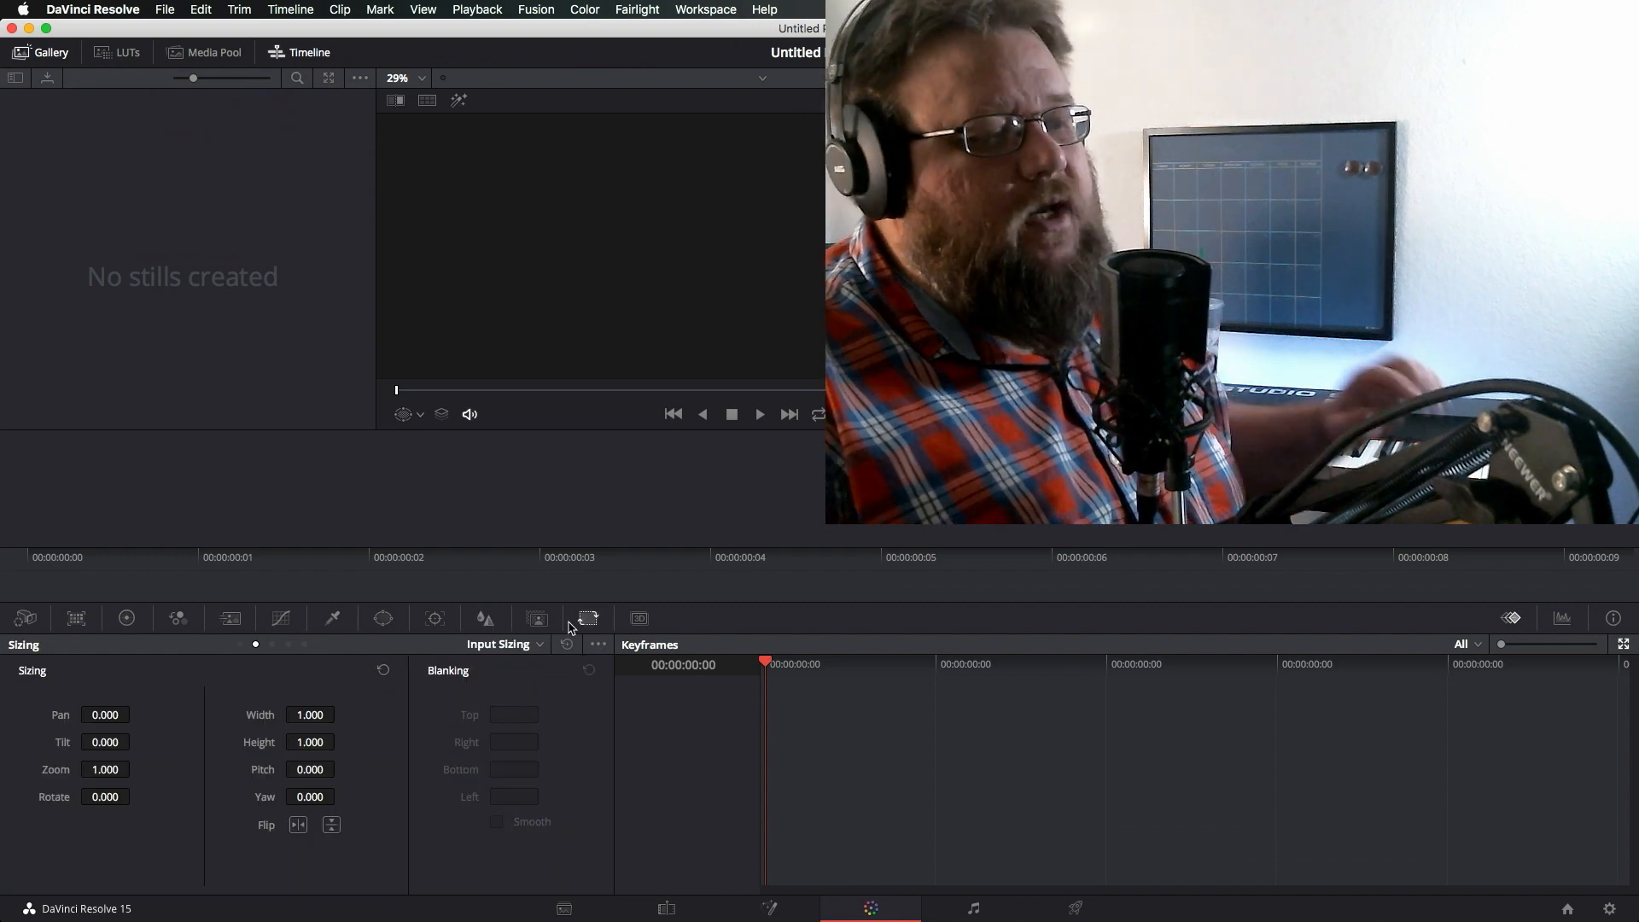
{"action": "left_click", "coordinate": [26, 618]}
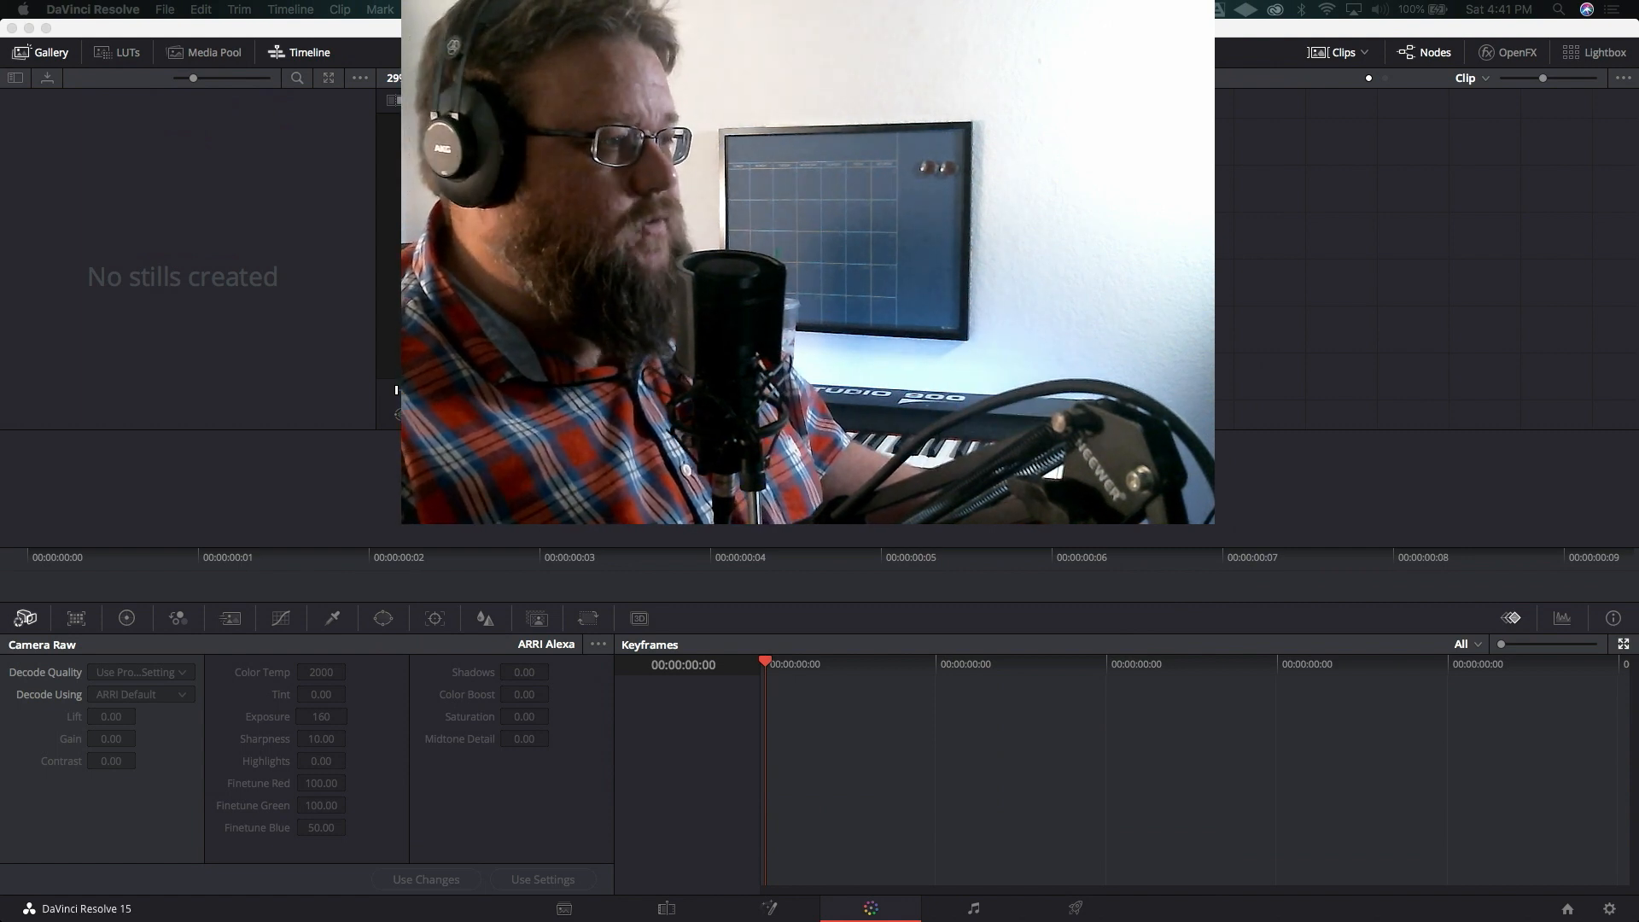
Step: View each workspace page in order: Media, Edit, Fusion, Color, Fairlight and Deliver
{"action": "left_click", "coordinate": [563, 907]}
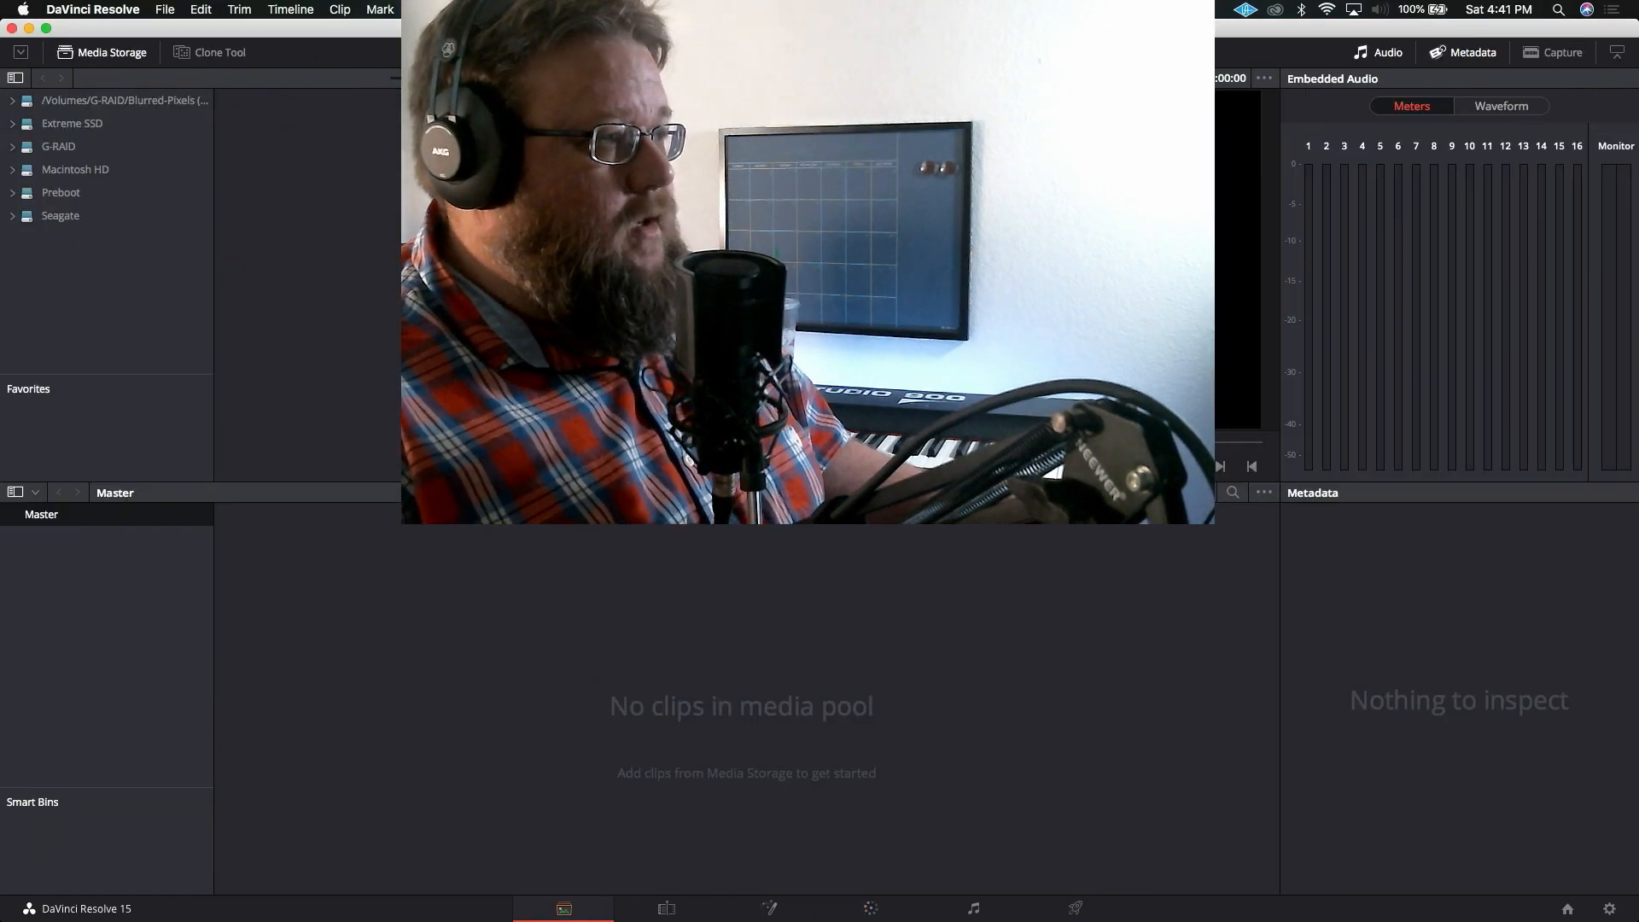
{"action": "left_click", "coordinate": [666, 908]}
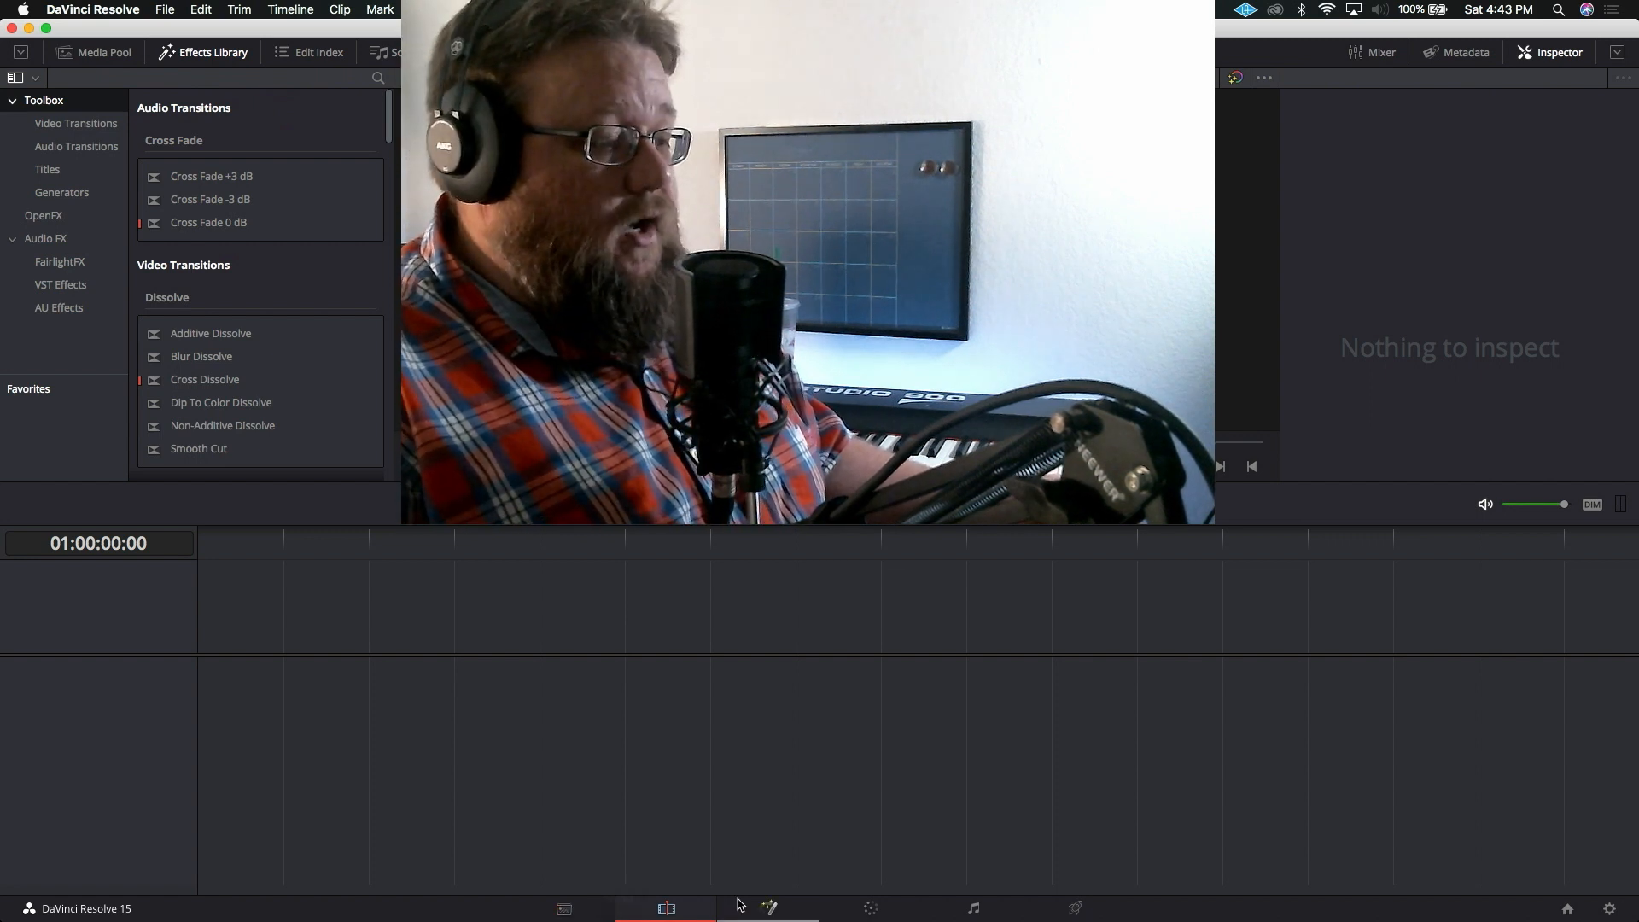
{"action": "left_click", "coordinate": [748, 910]}
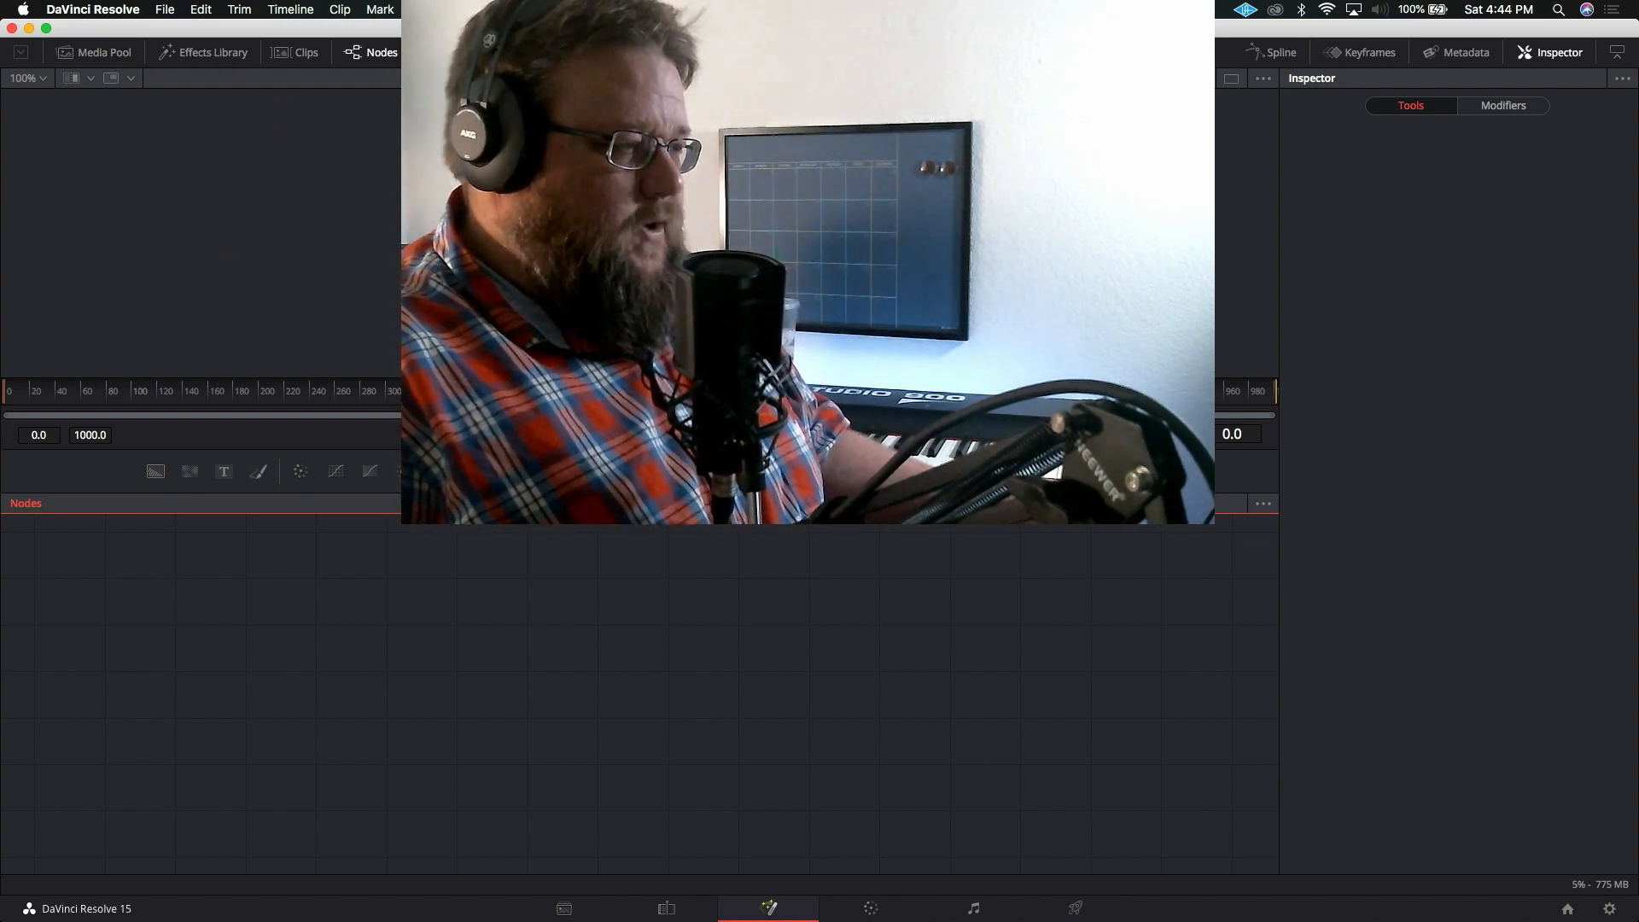
{"action": "left_click", "coordinate": [870, 910]}
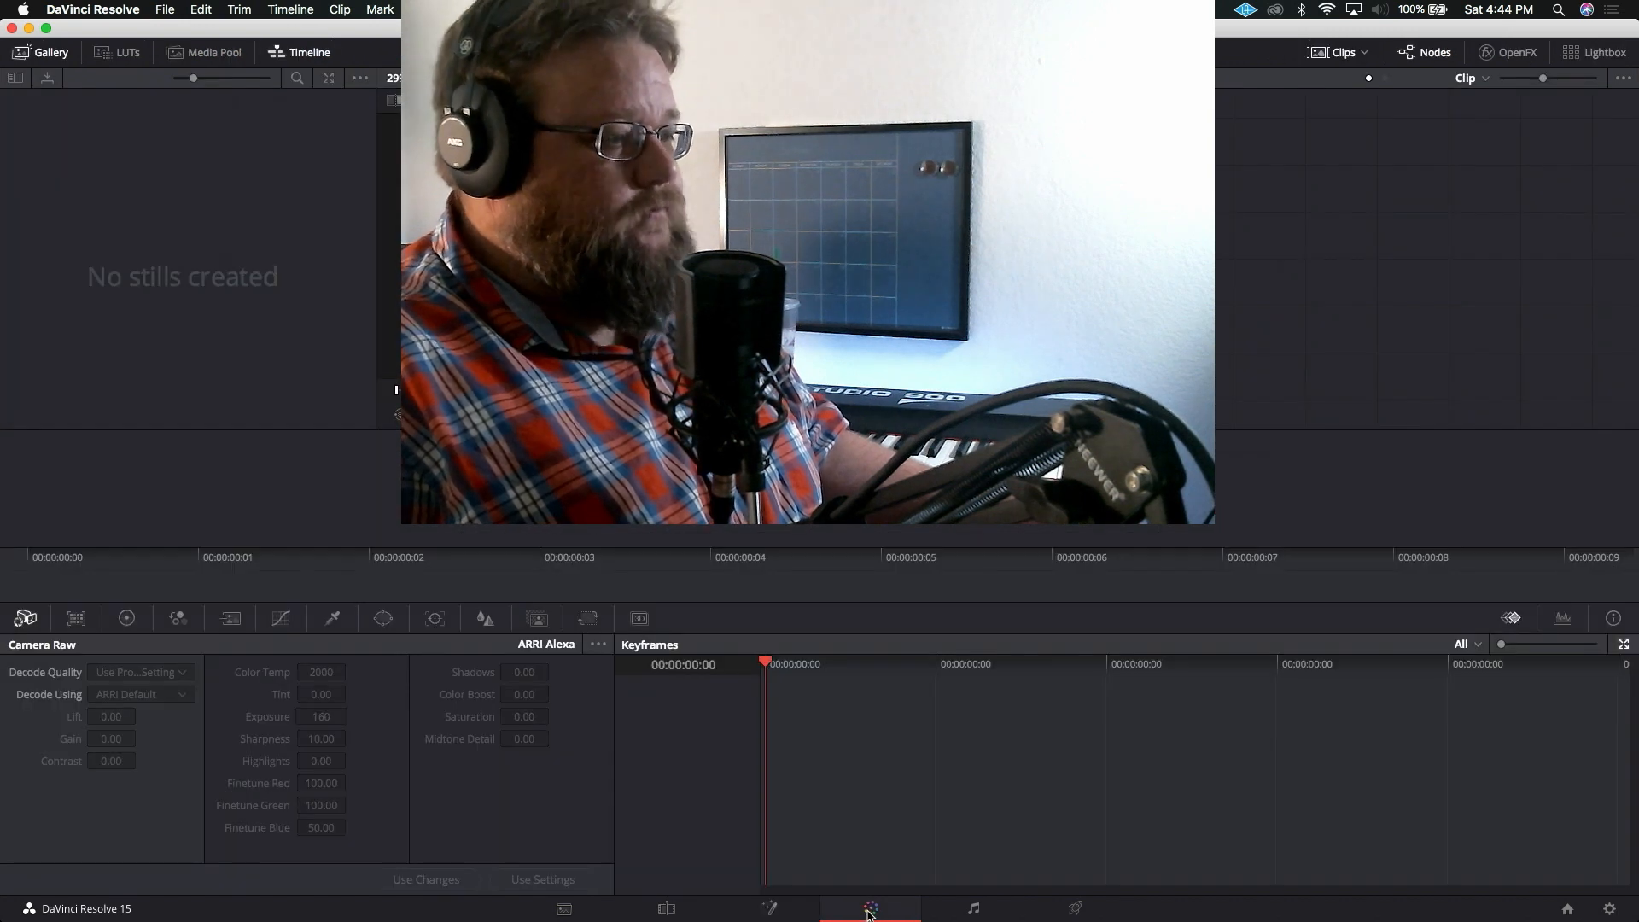
{"action": "left_click", "coordinate": [972, 909]}
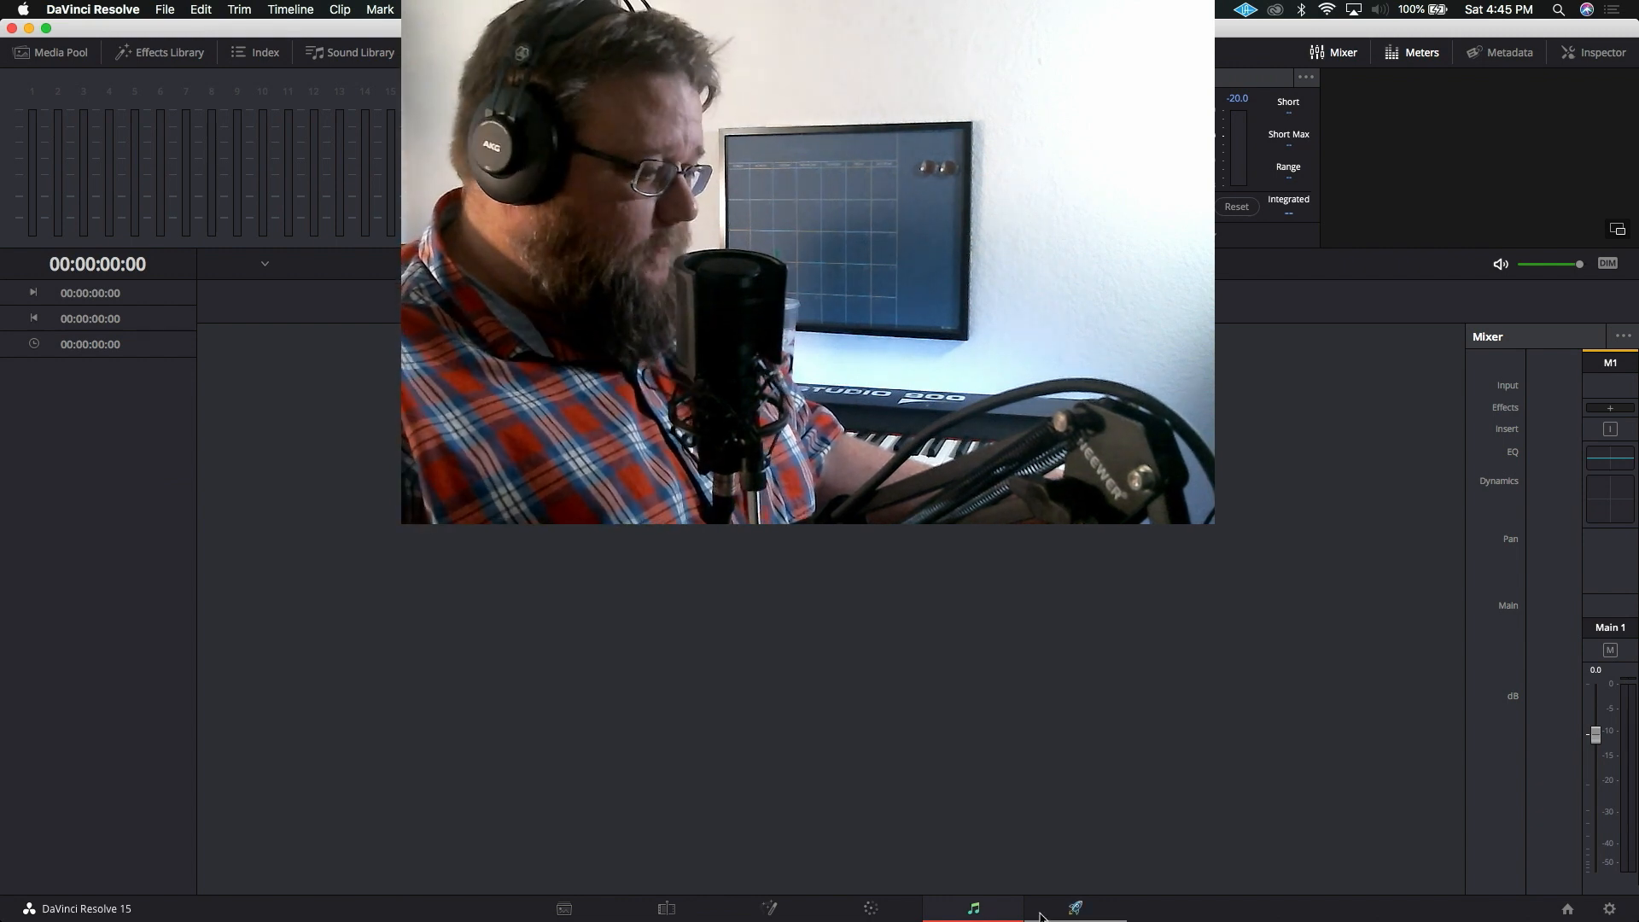
{"action": "left_click", "coordinate": [1072, 909]}
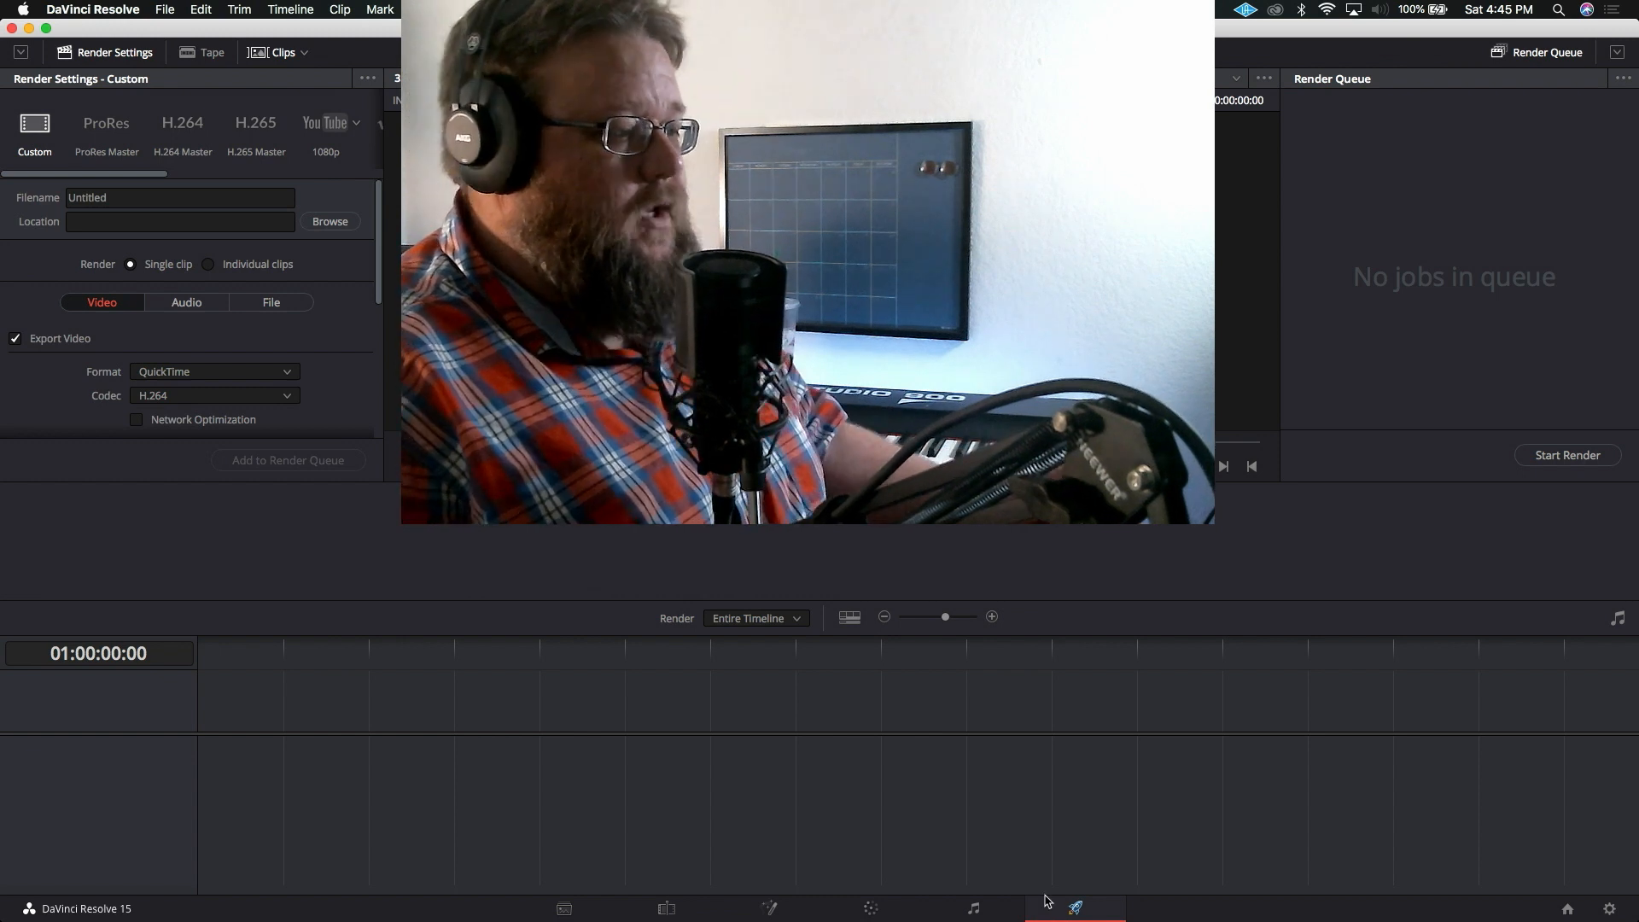
Step: Return to the Fusion page from the Deliver page
{"action": "mouse_move", "coordinate": [686, 918]}
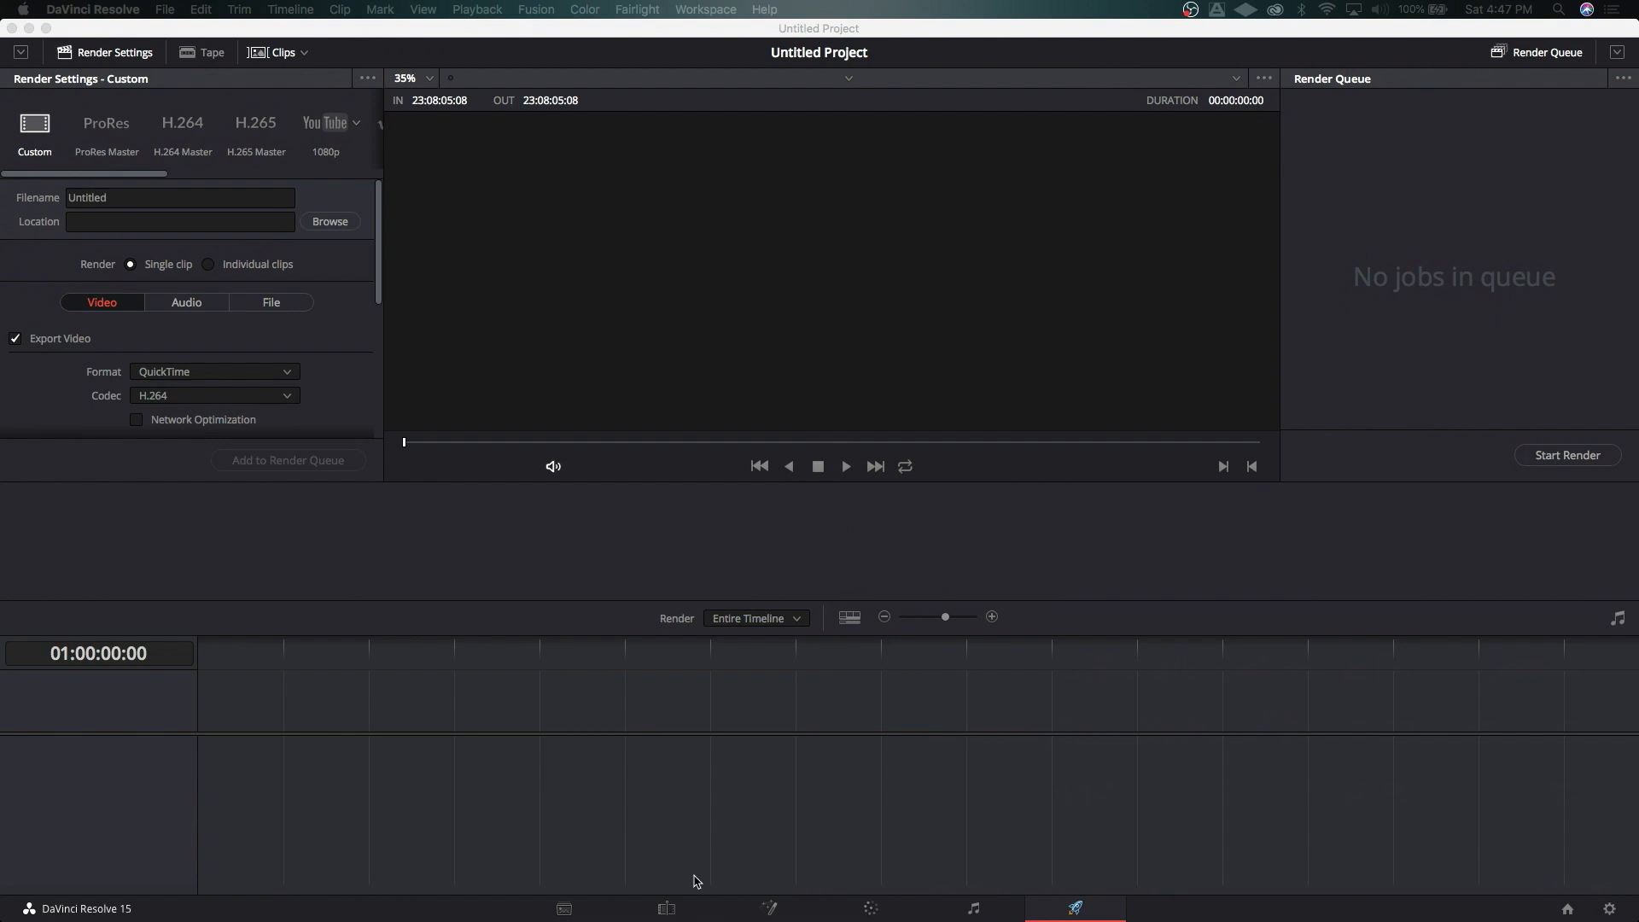
{"action": "left_click", "coordinate": [771, 909]}
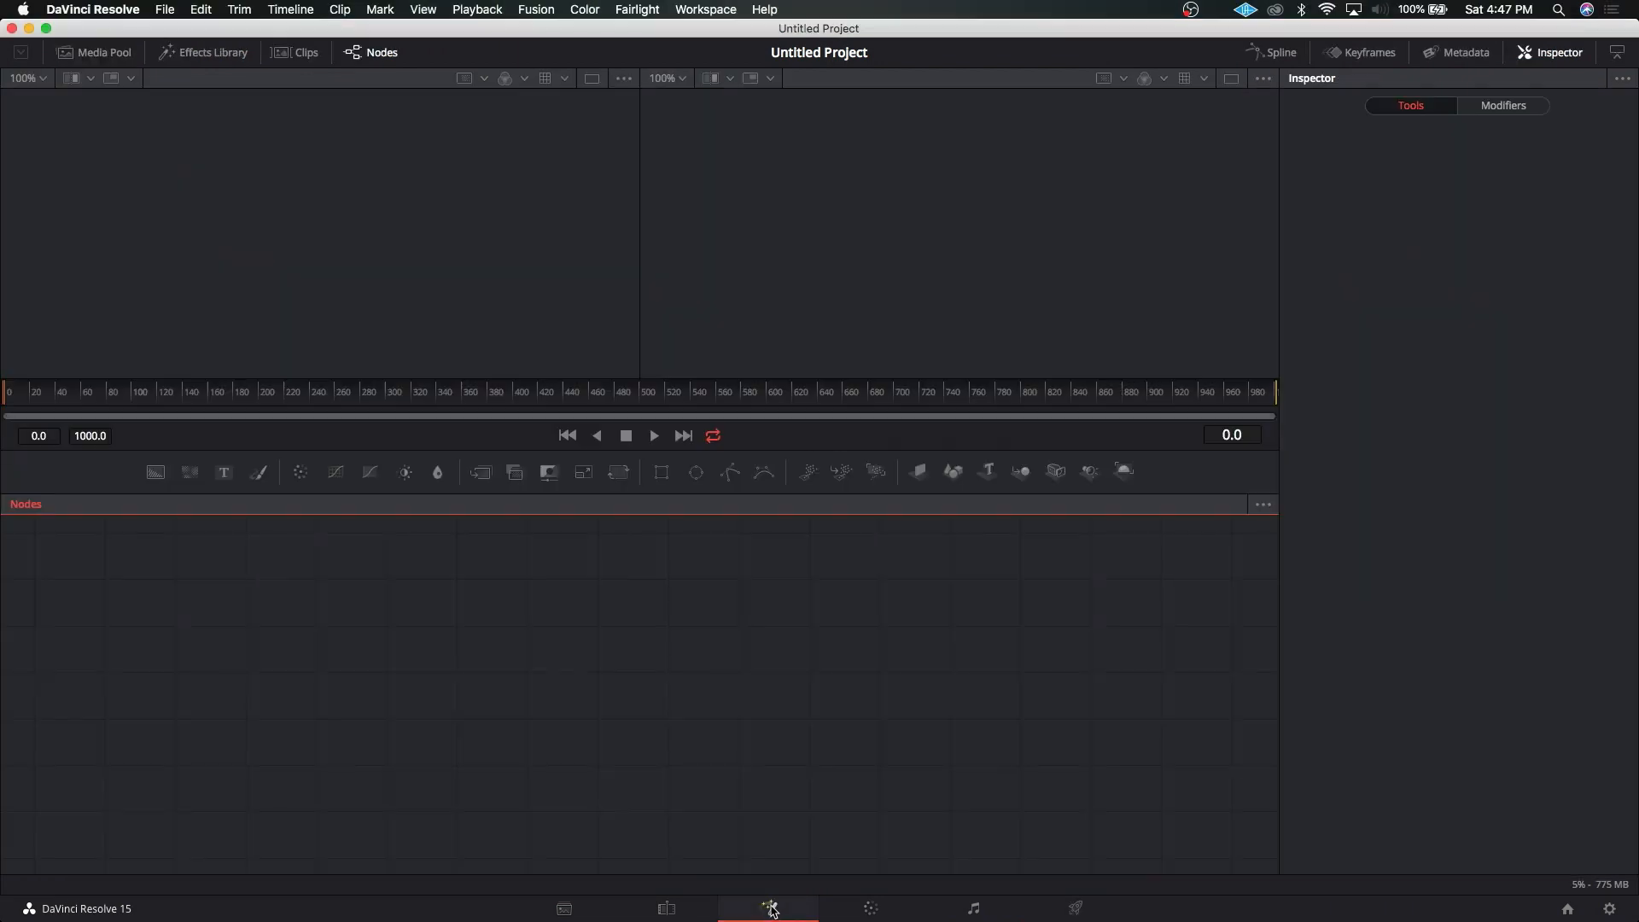
Step: Switch from the Fusion page to the Edit page and on to the Media page
{"action": "left_click", "coordinate": [683, 910]}
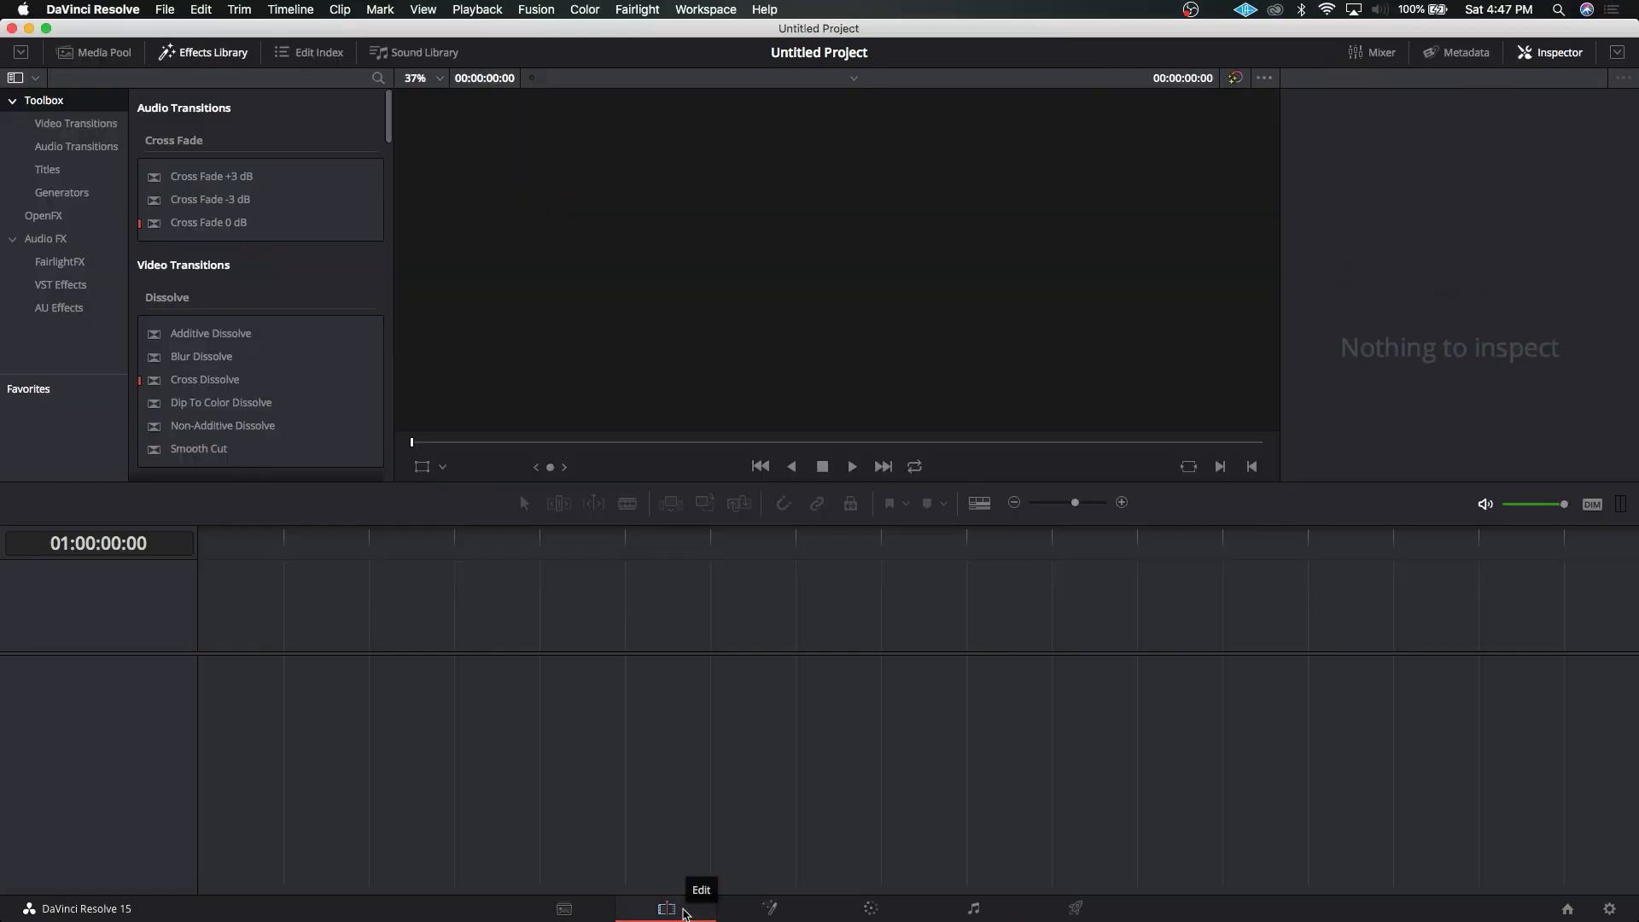
{"action": "left_click", "coordinate": [564, 906]}
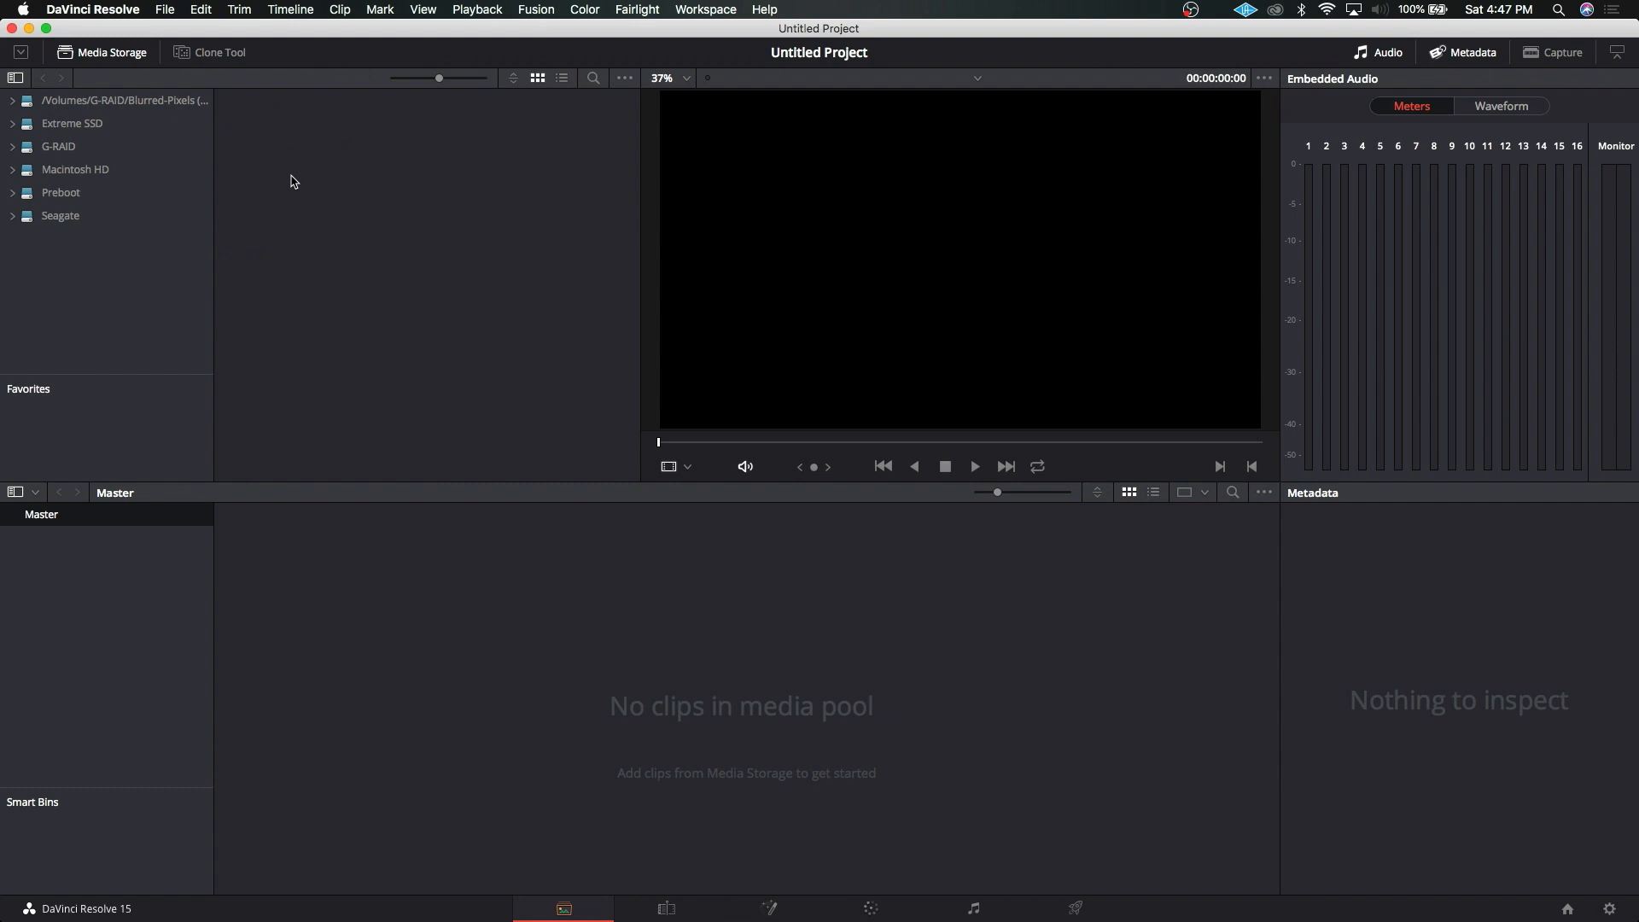
{"action": "key", "text": "super+i"}
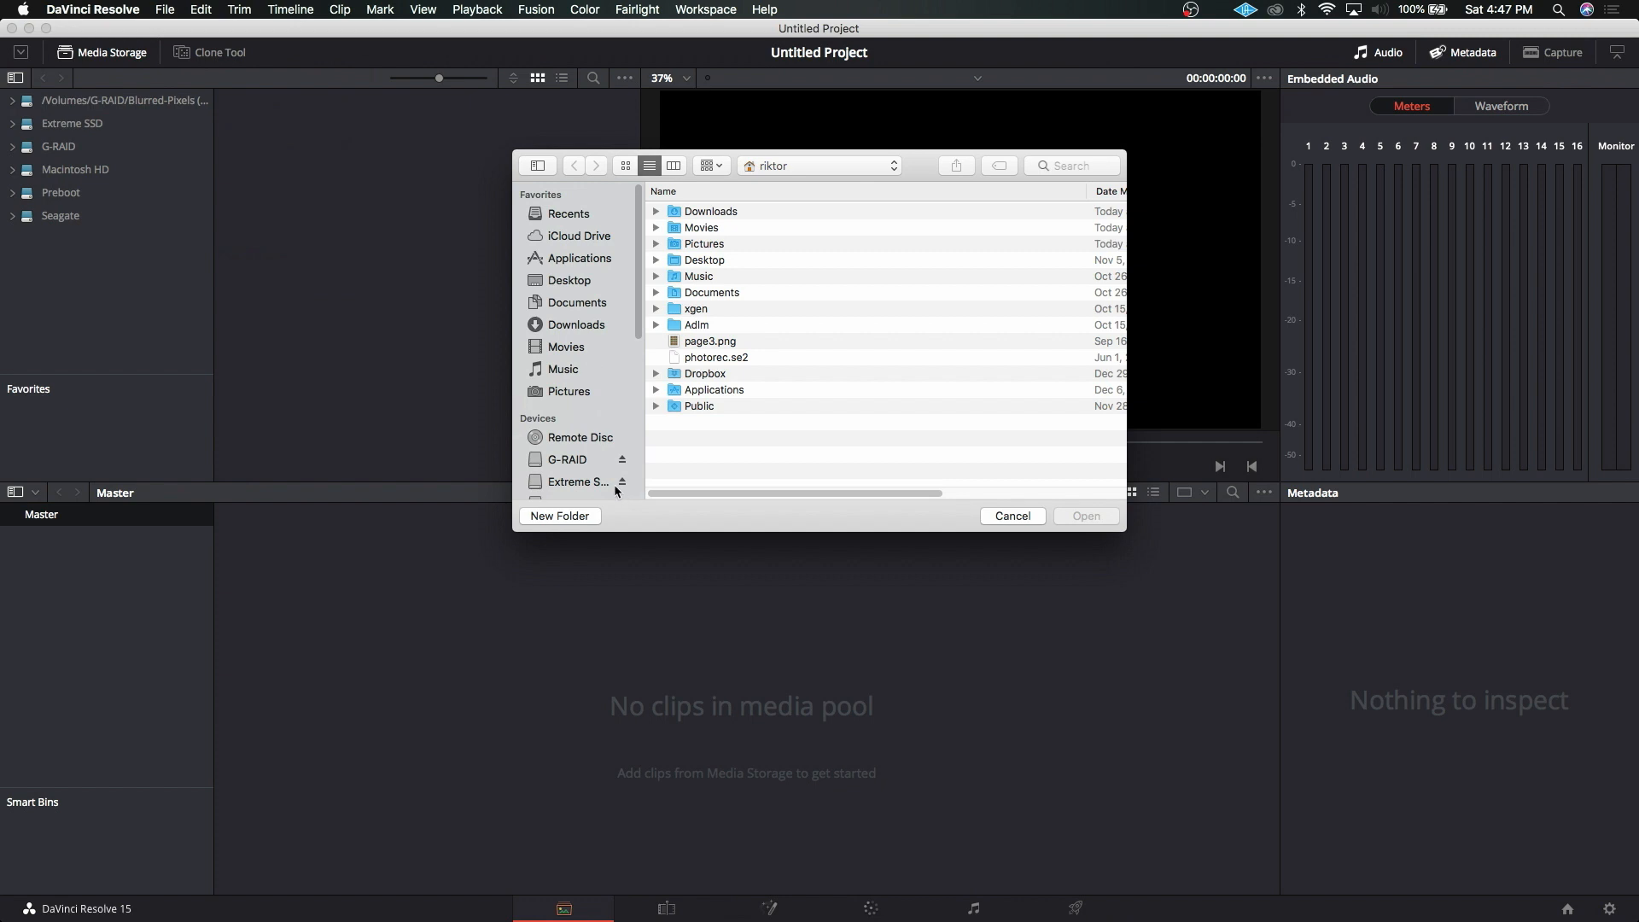
{"action": "left_click", "coordinate": [586, 461]}
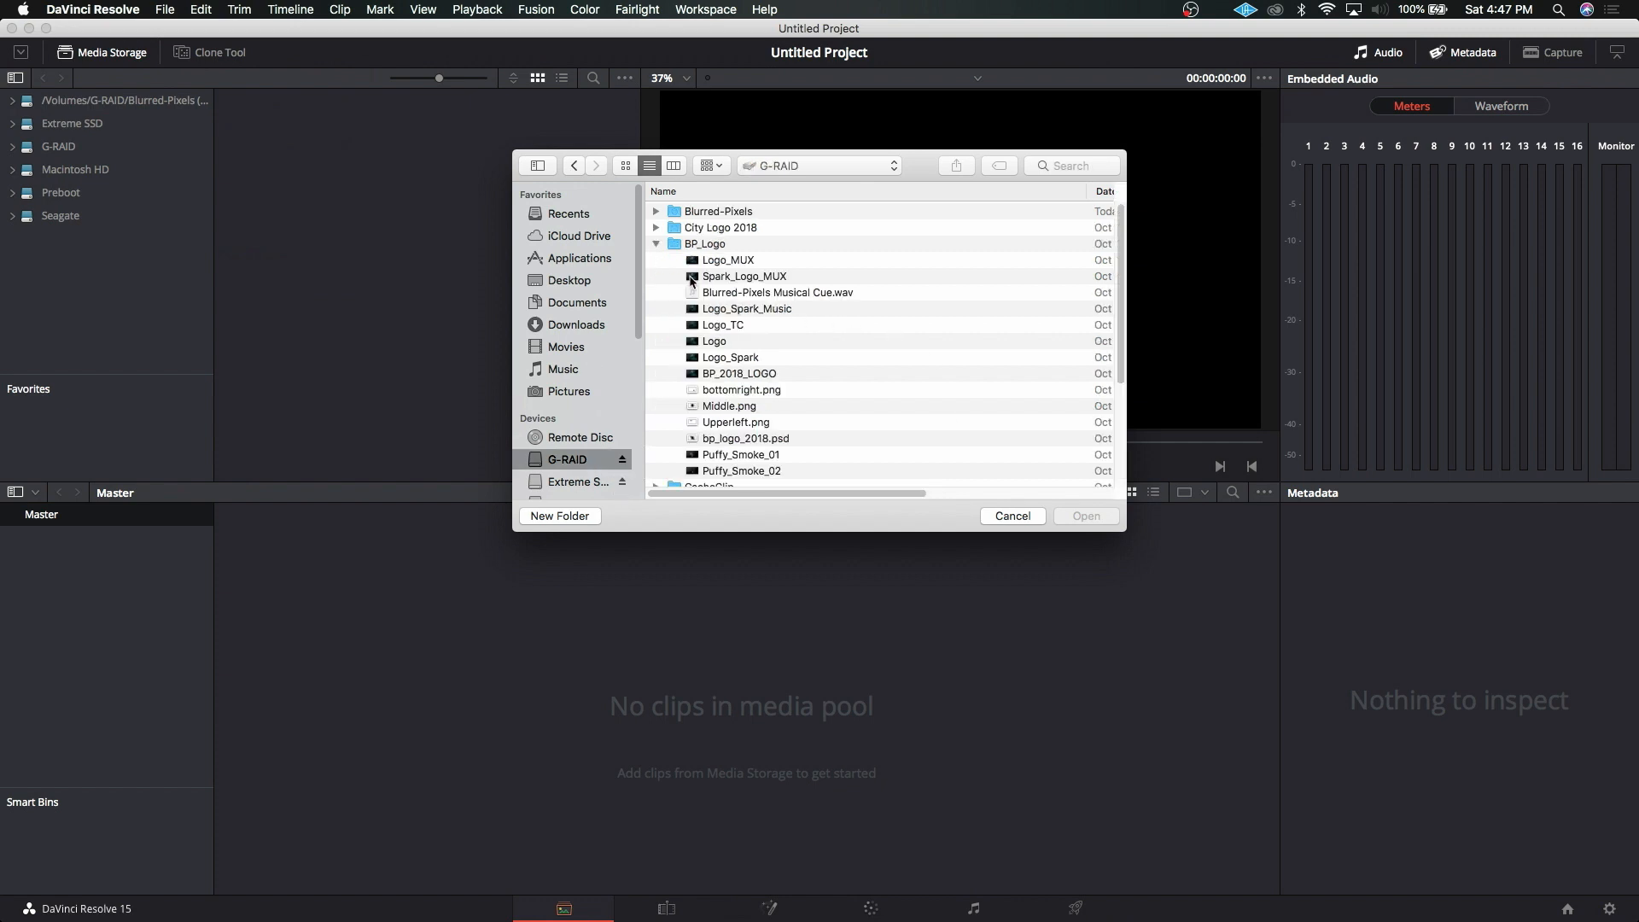
{"action": "left_click", "coordinate": [1019, 517]}
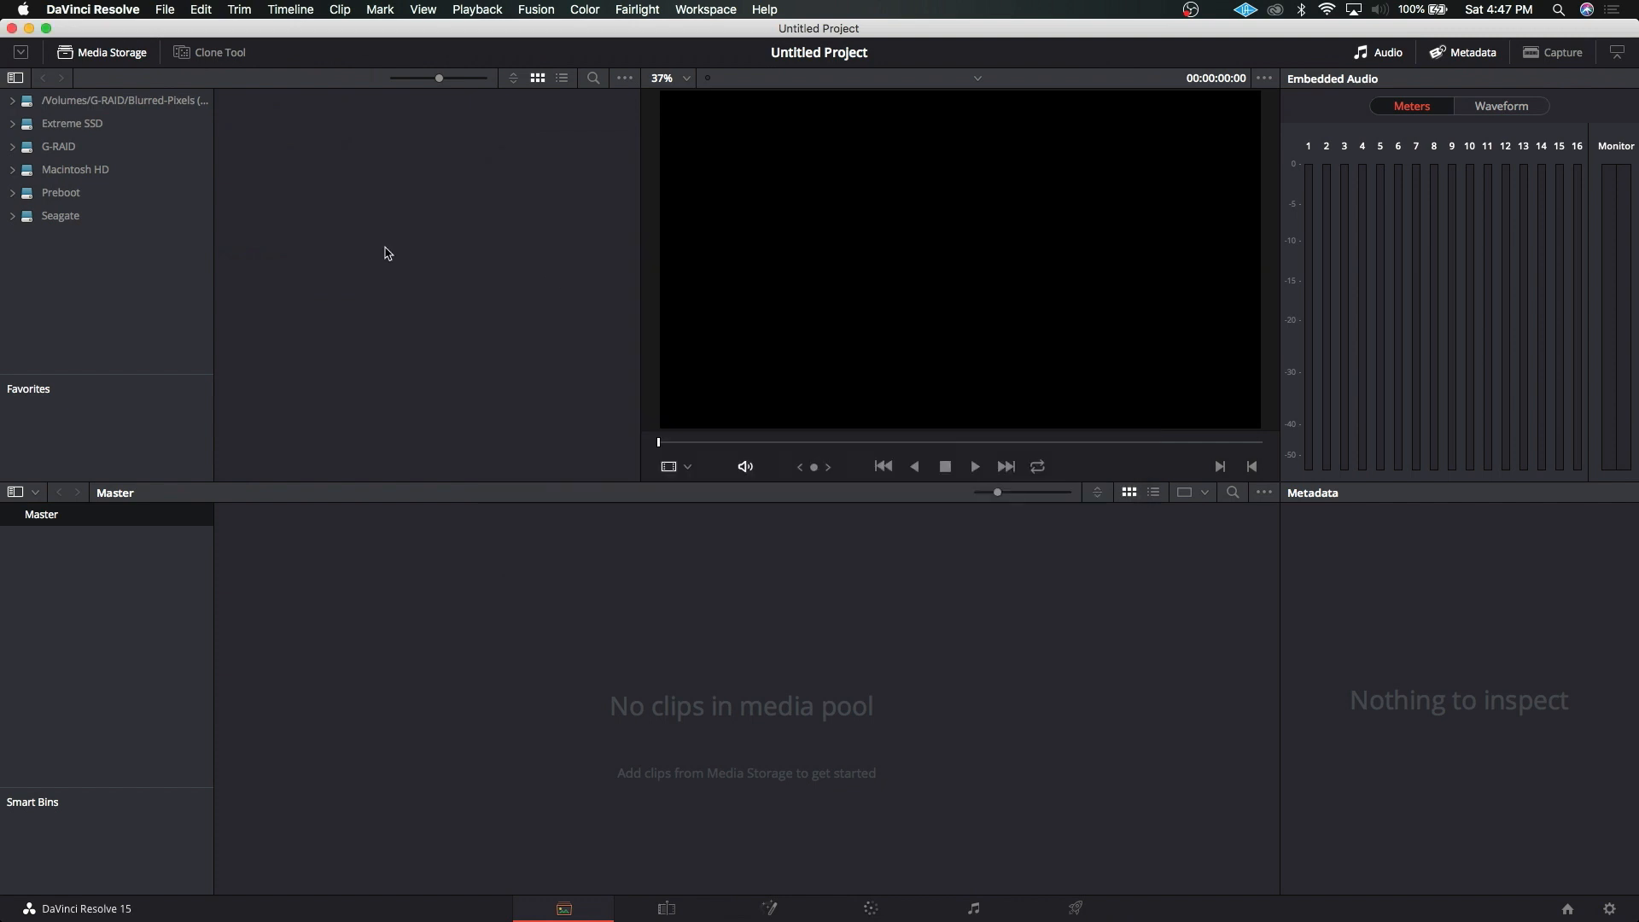
Step: Browse the G-RAID drive in the media storage and open its BP_Logo folder
{"action": "left_click", "coordinate": [17, 147]}
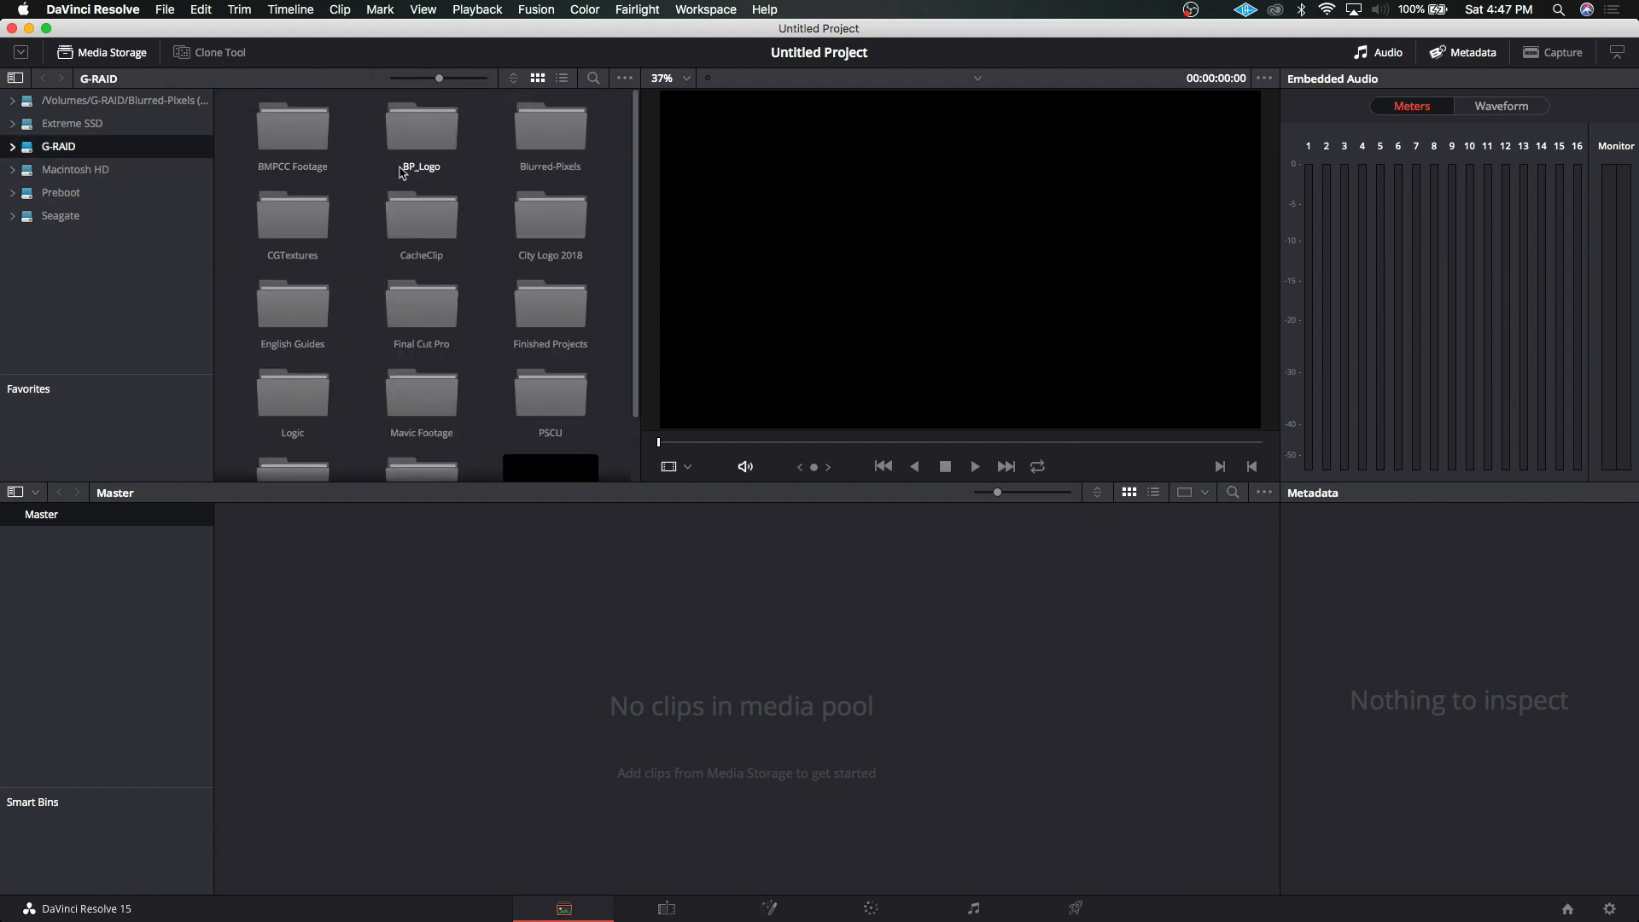
{"action": "key", "text": "super+i"}
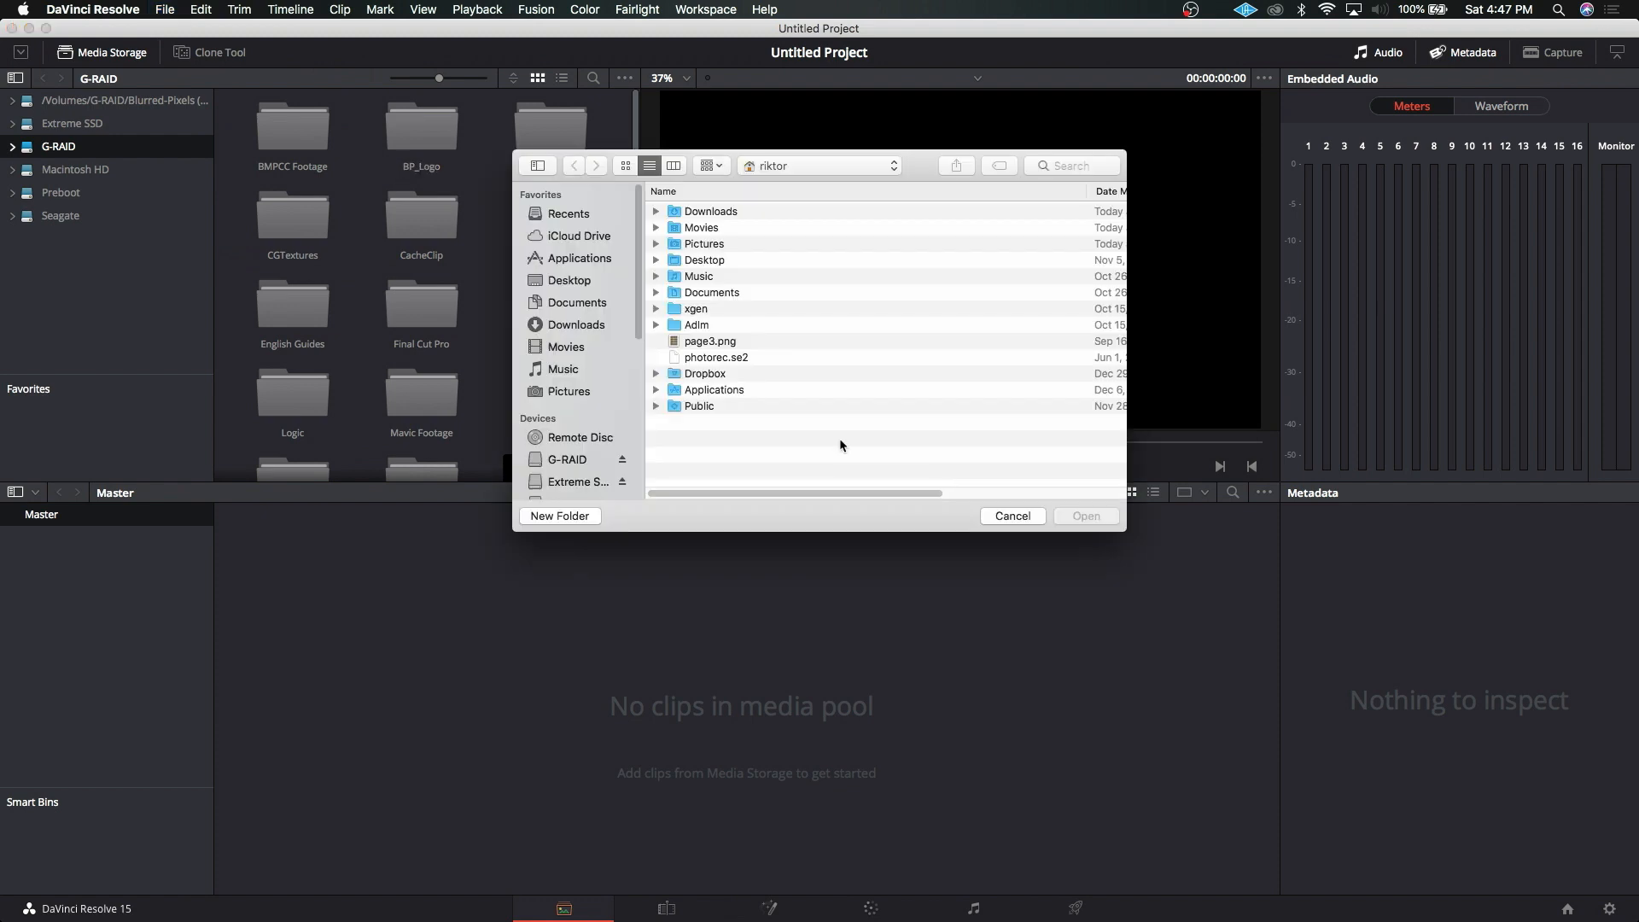
{"action": "left_click", "coordinate": [1005, 517]}
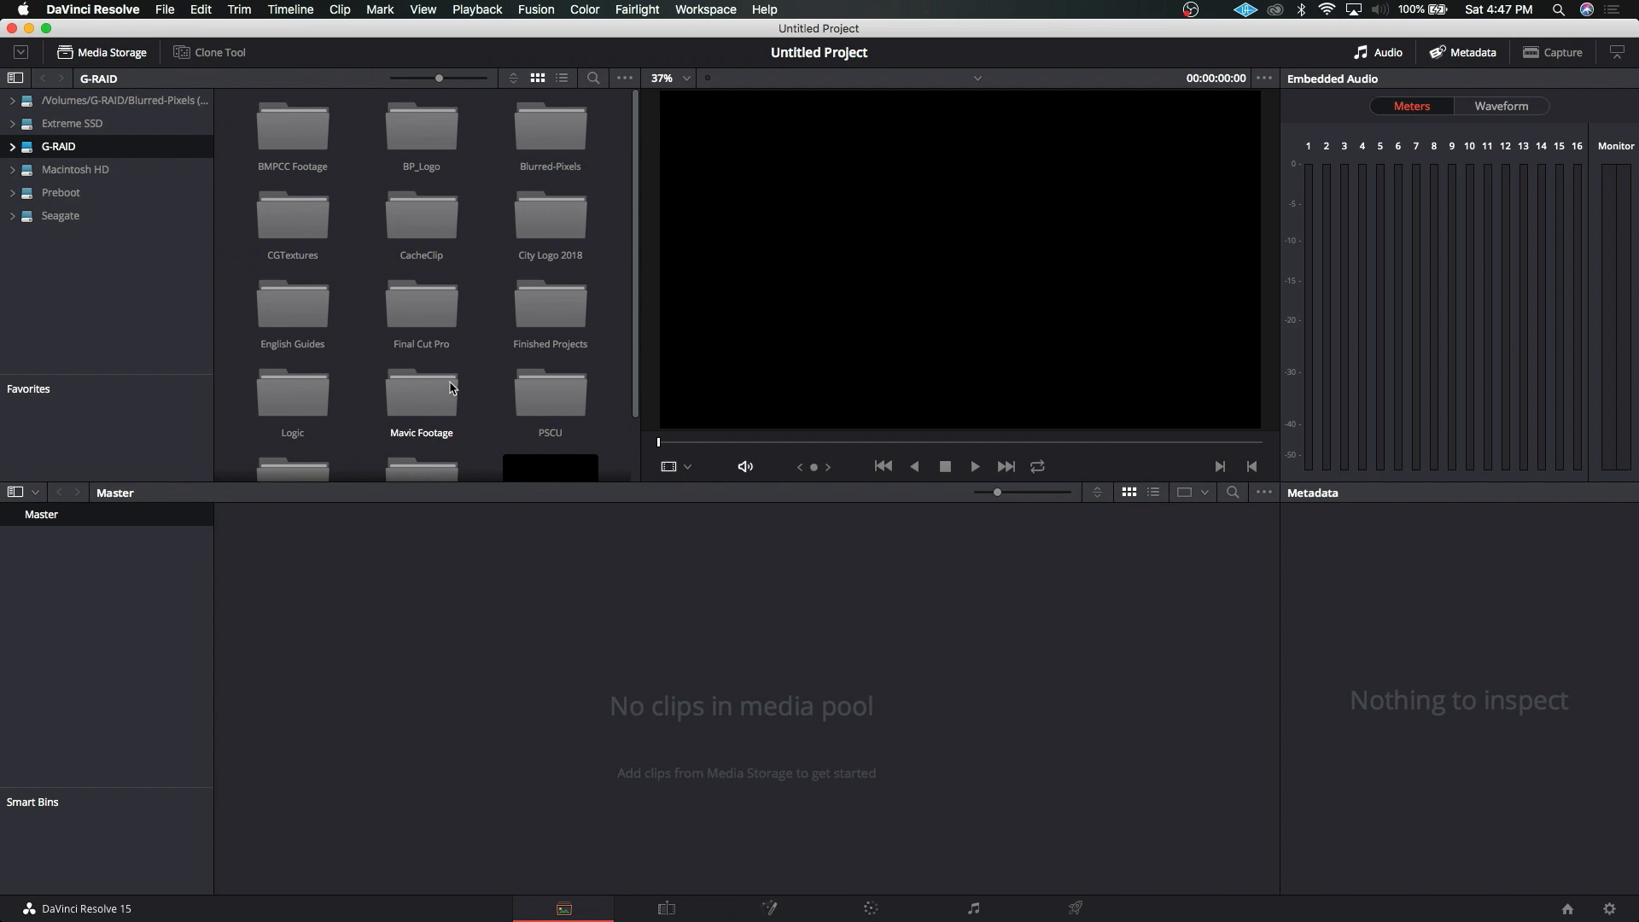
{"action": "scroll", "coordinate": [453, 388], "scroll_direction": "down", "scroll_amount": 2}
{"action": "scroll", "coordinate": [452, 388], "scroll_direction": "up", "scroll_amount": 2}
{"action": "scroll", "coordinate": [460, 336], "scroll_direction": "down", "scroll_amount": 2}
{"action": "scroll", "coordinate": [464, 339], "scroll_direction": "up", "scroll_amount": 2}
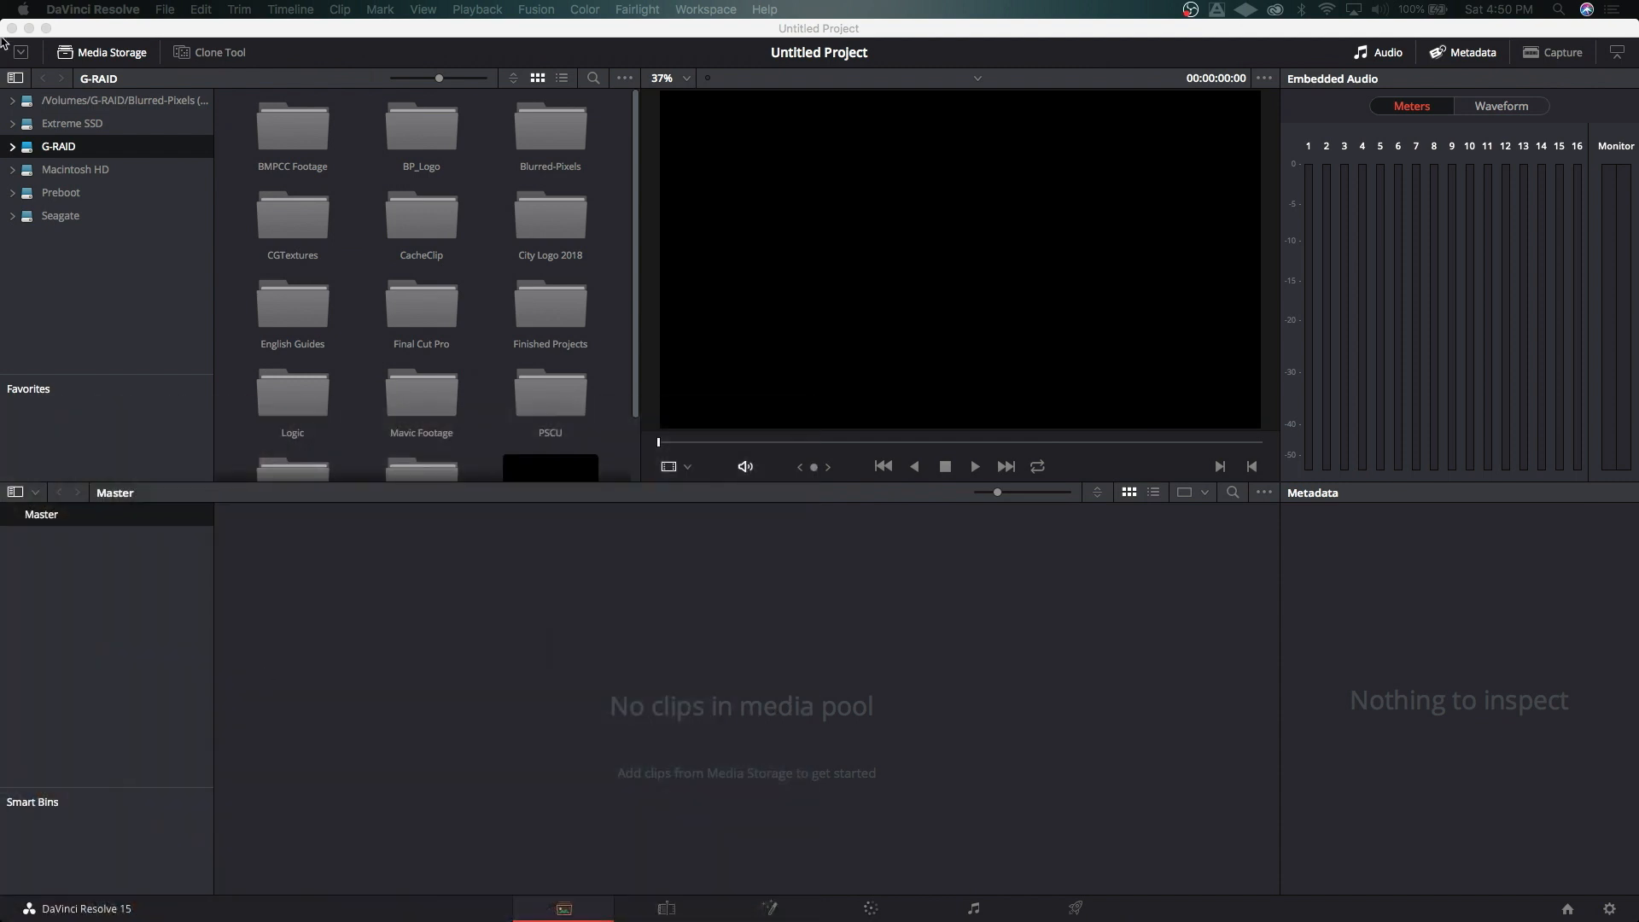
{"action": "double_click", "coordinate": [419, 140]}
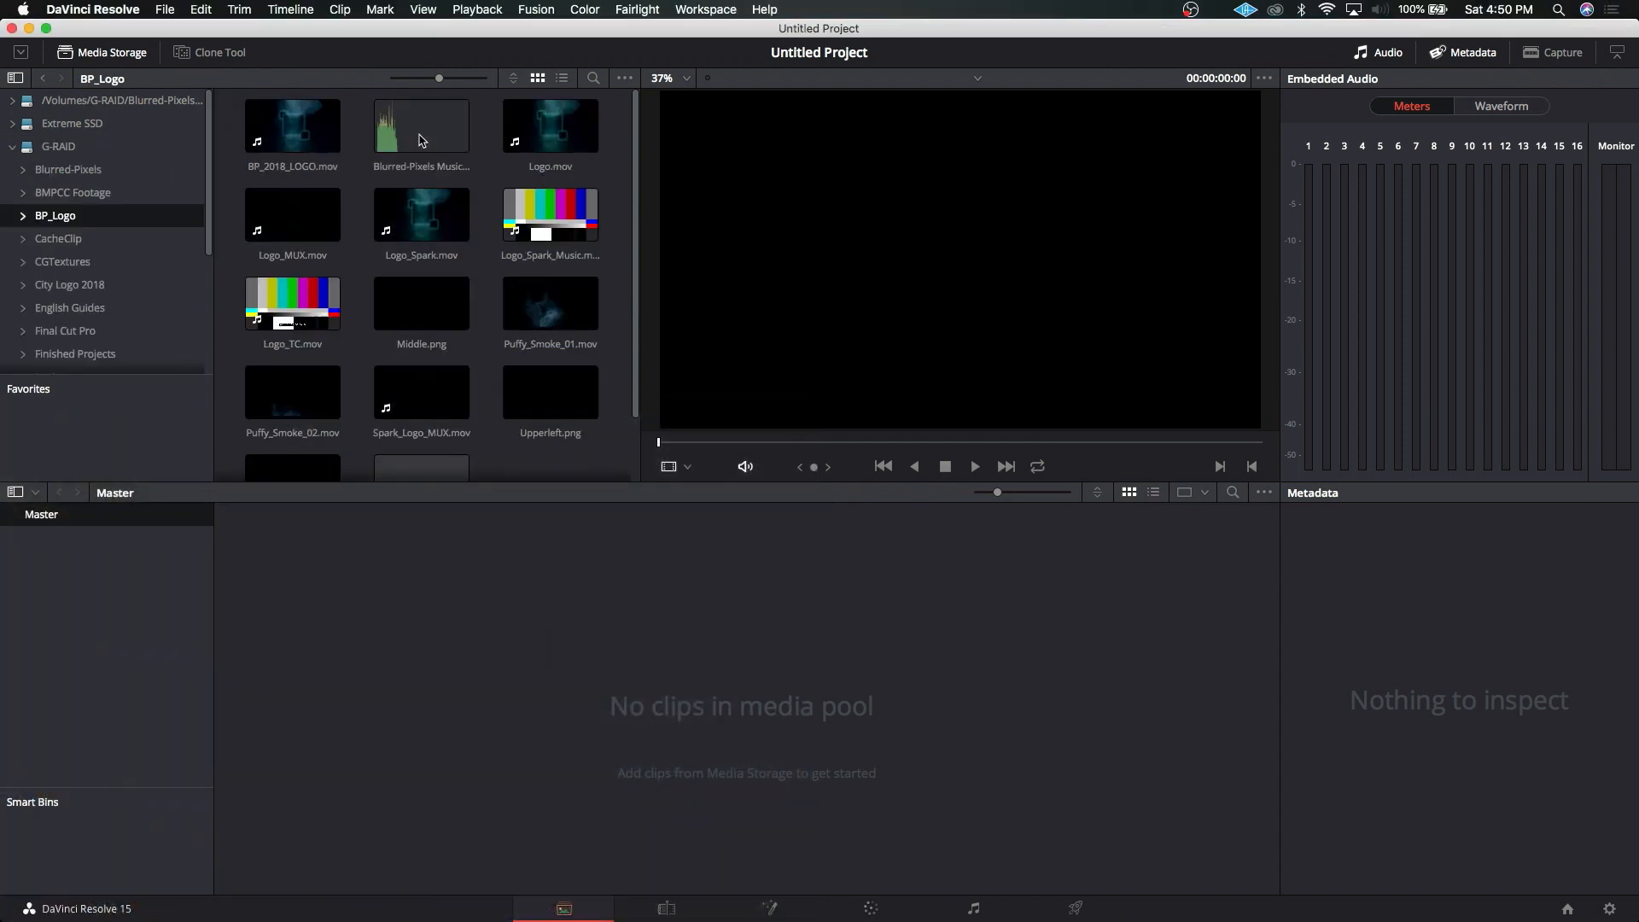
Step: Look through the BP_Logo folder and select the Puffy_Smoke_02.mov and Puffy_Smoke_01.mov clips
{"action": "scroll", "coordinate": [446, 253], "scroll_direction": "down", "scroll_amount": 2}
{"action": "scroll", "coordinate": [447, 254], "scroll_direction": "up", "scroll_amount": 2}
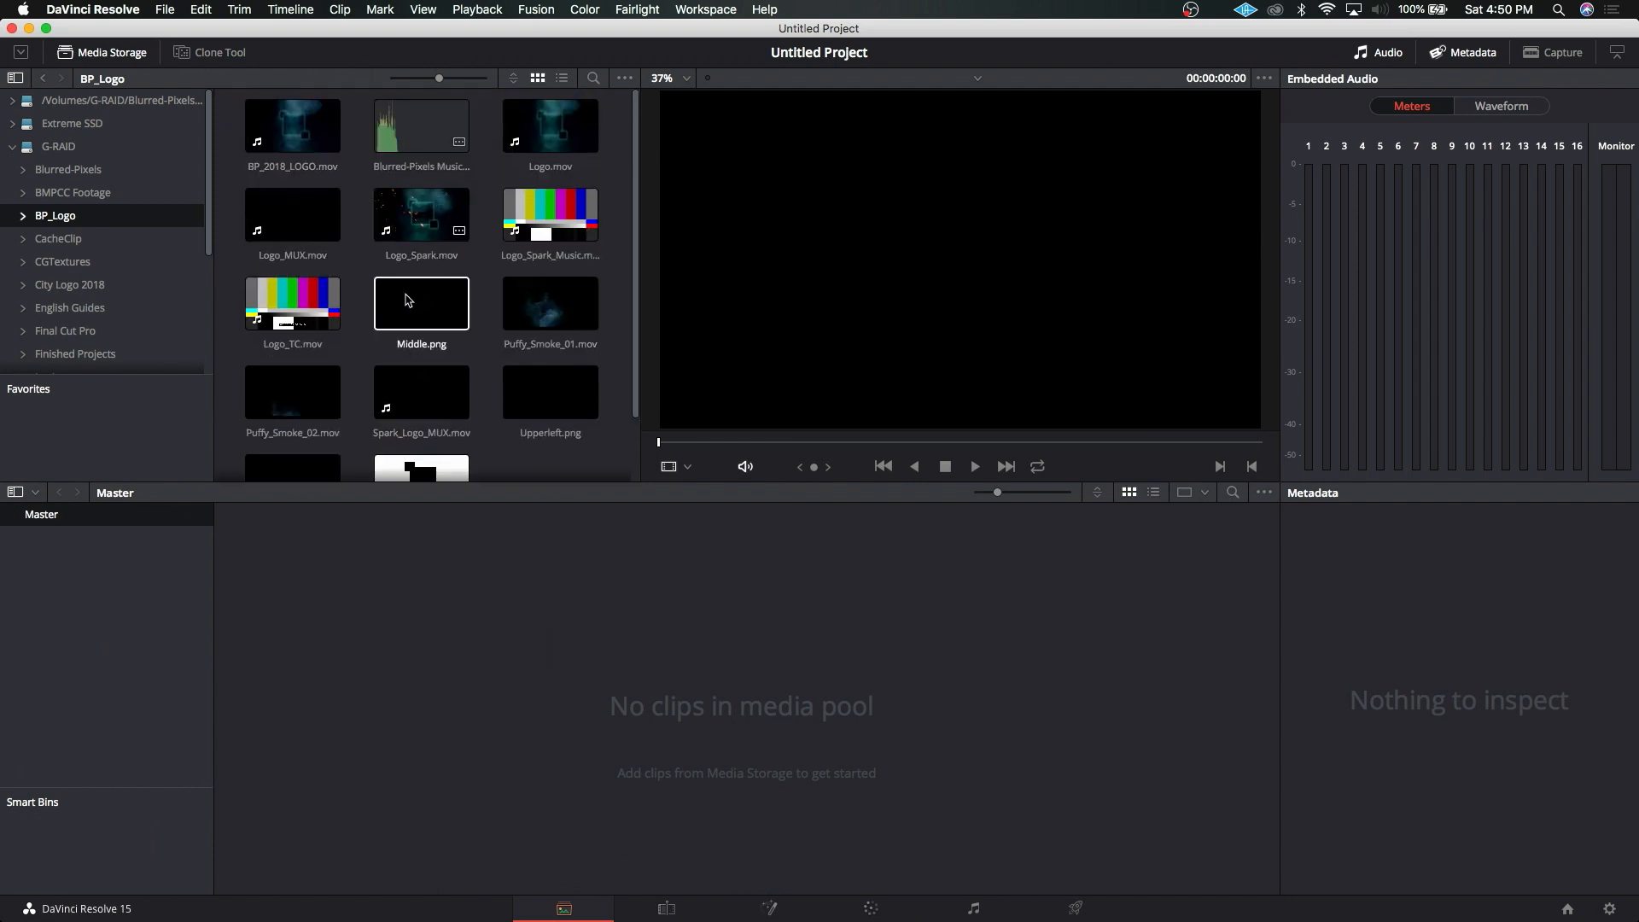
{"action": "scroll", "coordinate": [372, 389], "scroll_direction": "down", "scroll_amount": 1}
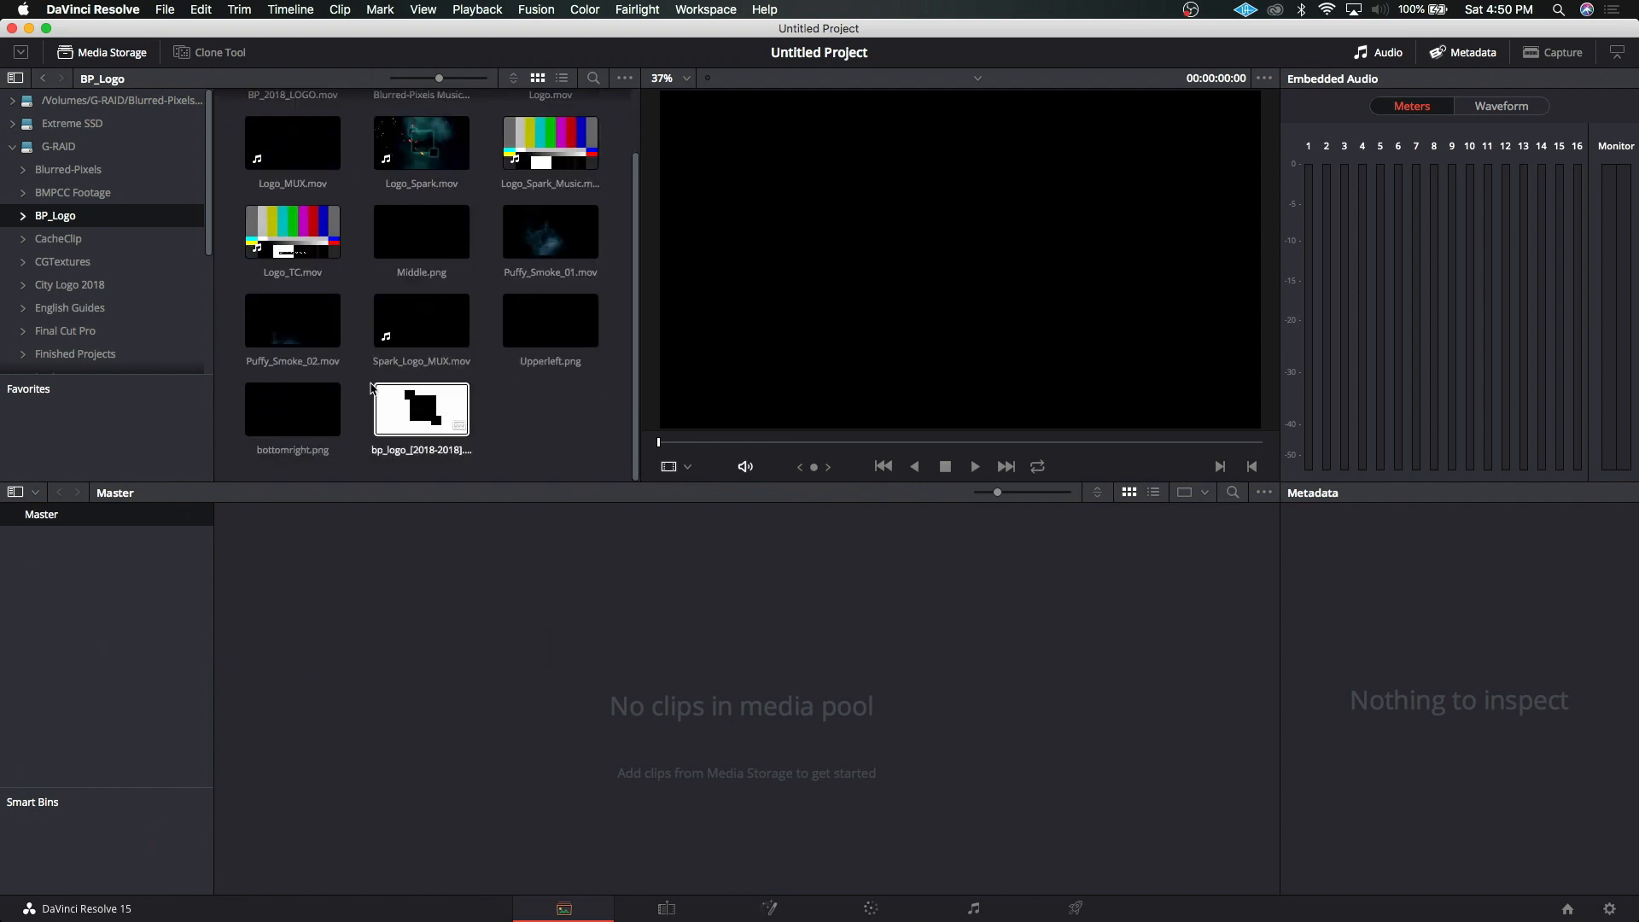
{"action": "scroll", "coordinate": [589, 414], "scroll_direction": "up", "scroll_amount": 1}
{"action": "scroll", "coordinate": [585, 414], "scroll_direction": "down", "scroll_amount": 1}
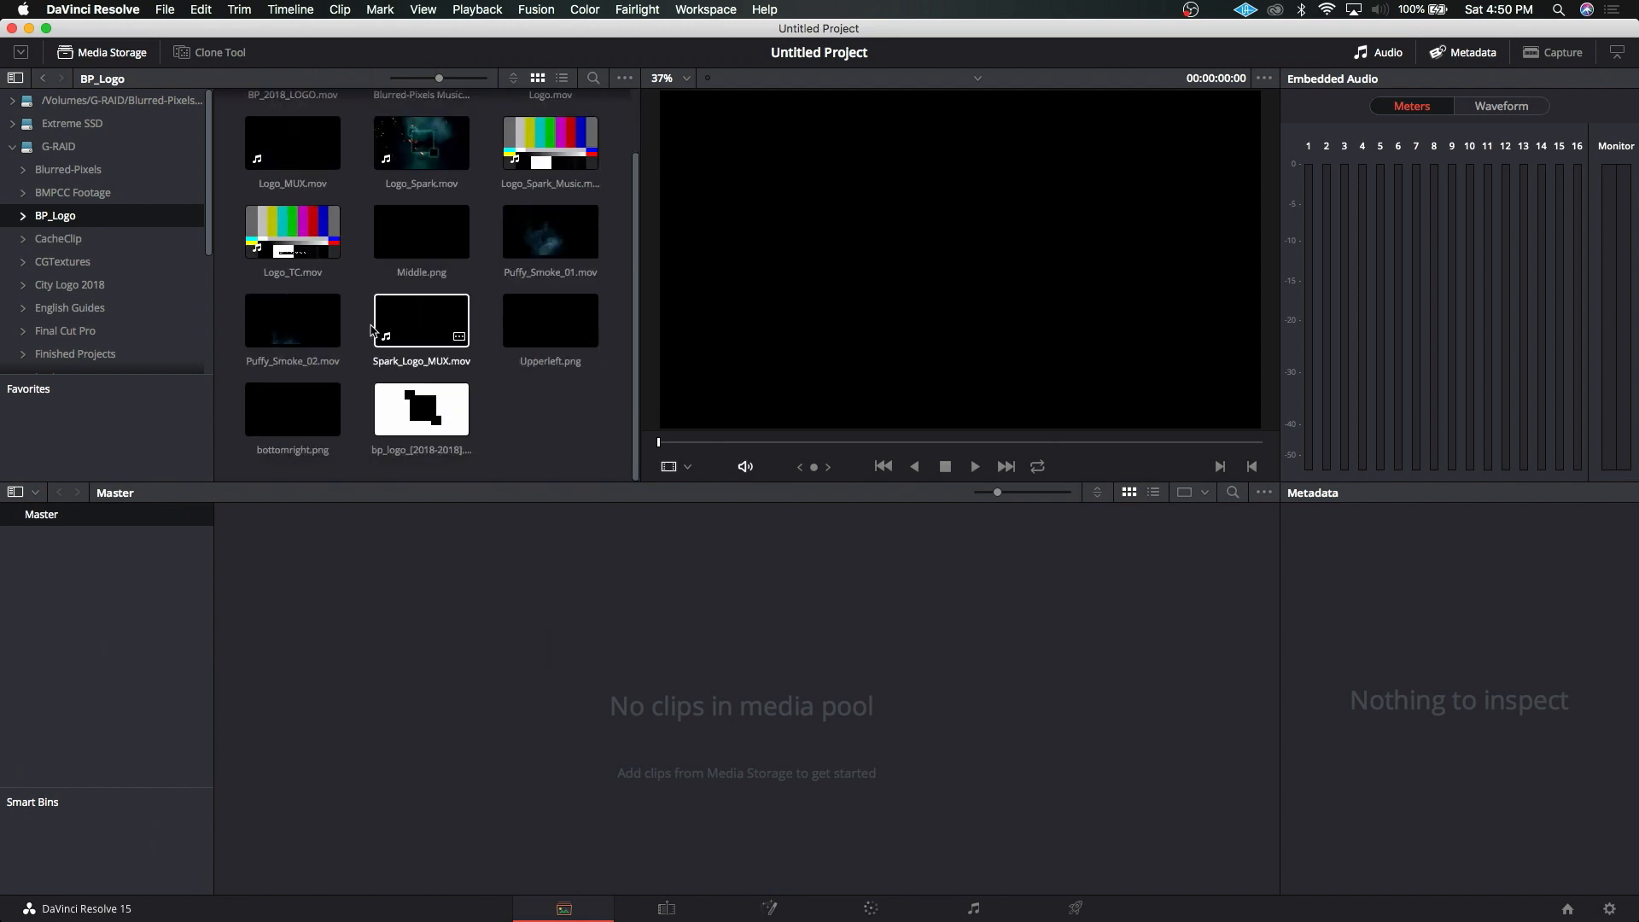
{"action": "left_click", "coordinate": [330, 334]}
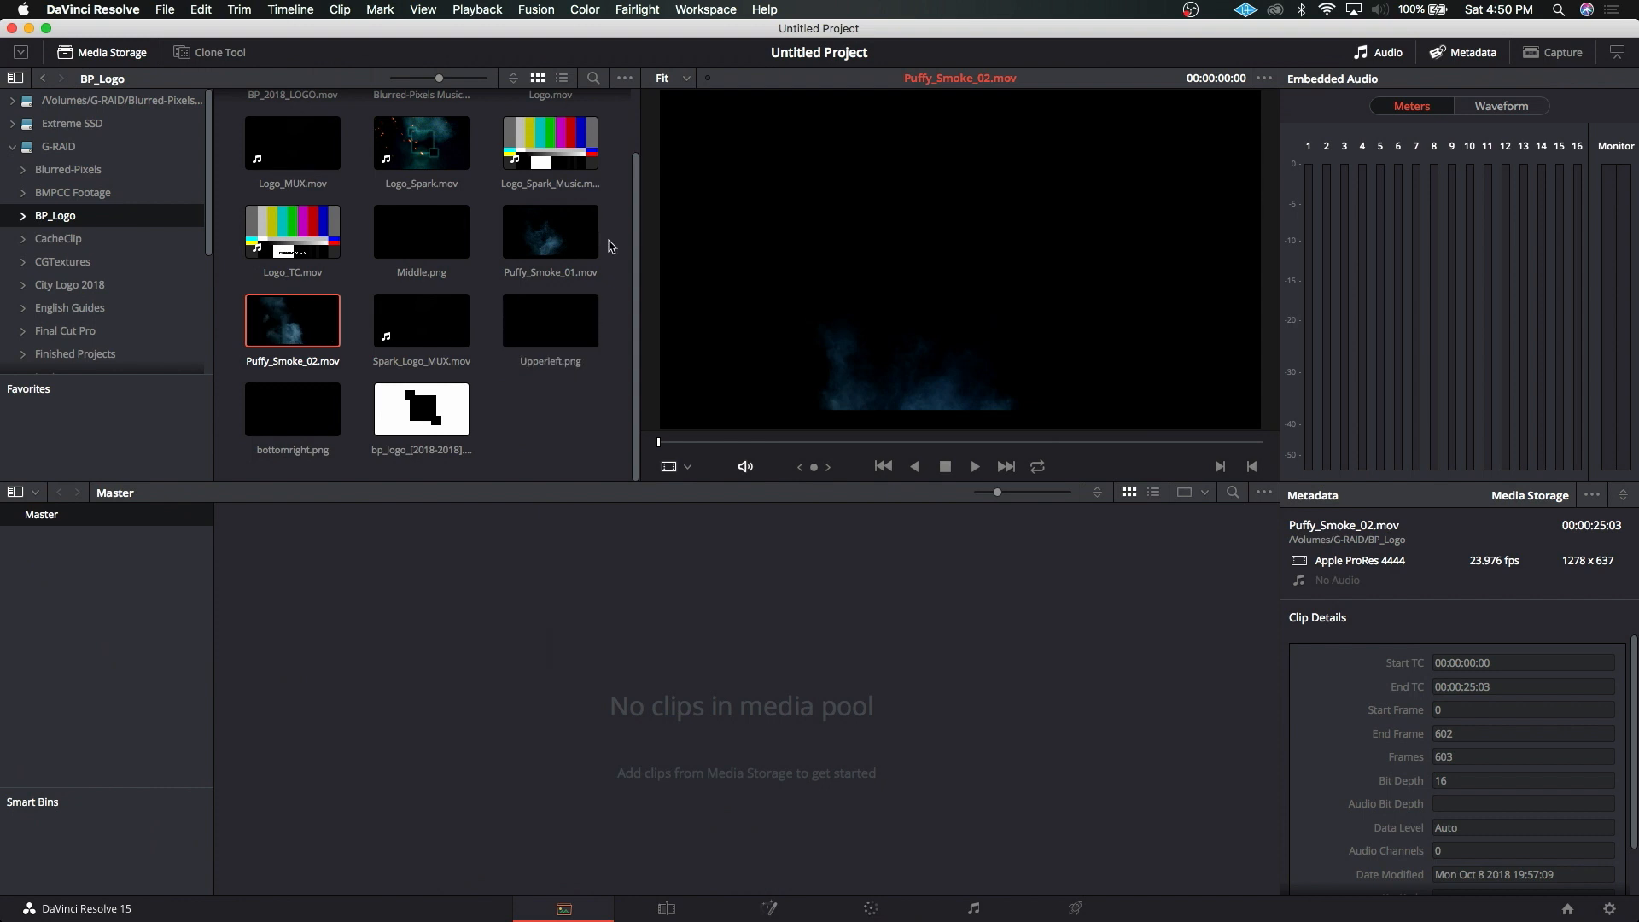
{"action": "left_click", "coordinate": [546, 240], "text": "super"}
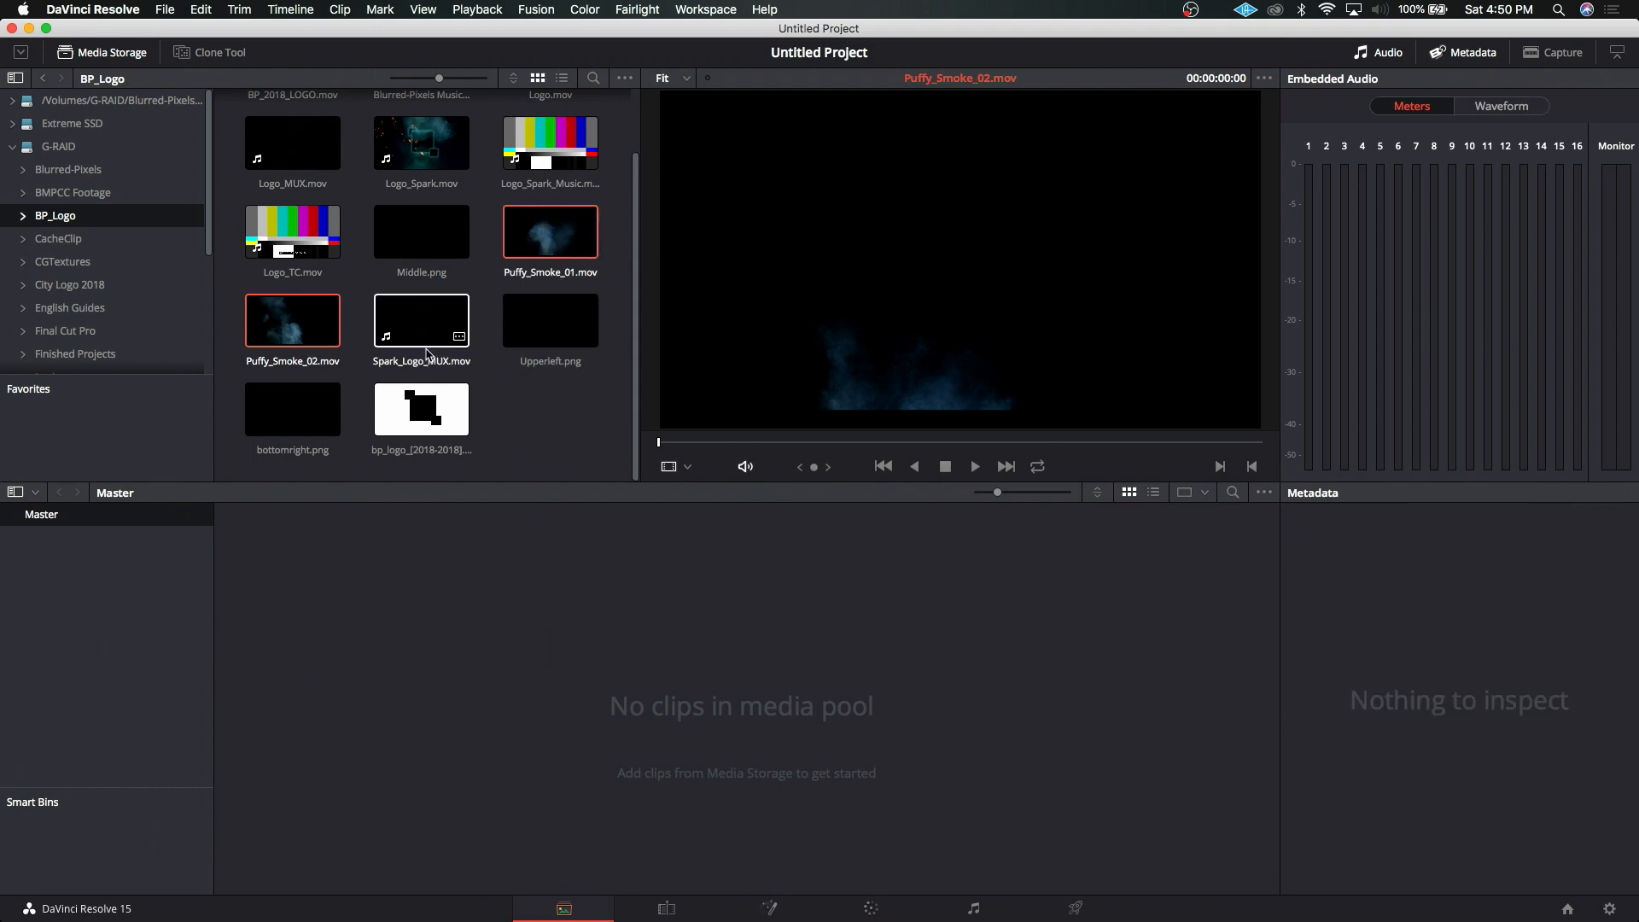
{"action": "scroll", "coordinate": [427, 354], "scroll_direction": "up", "scroll_amount": 3}
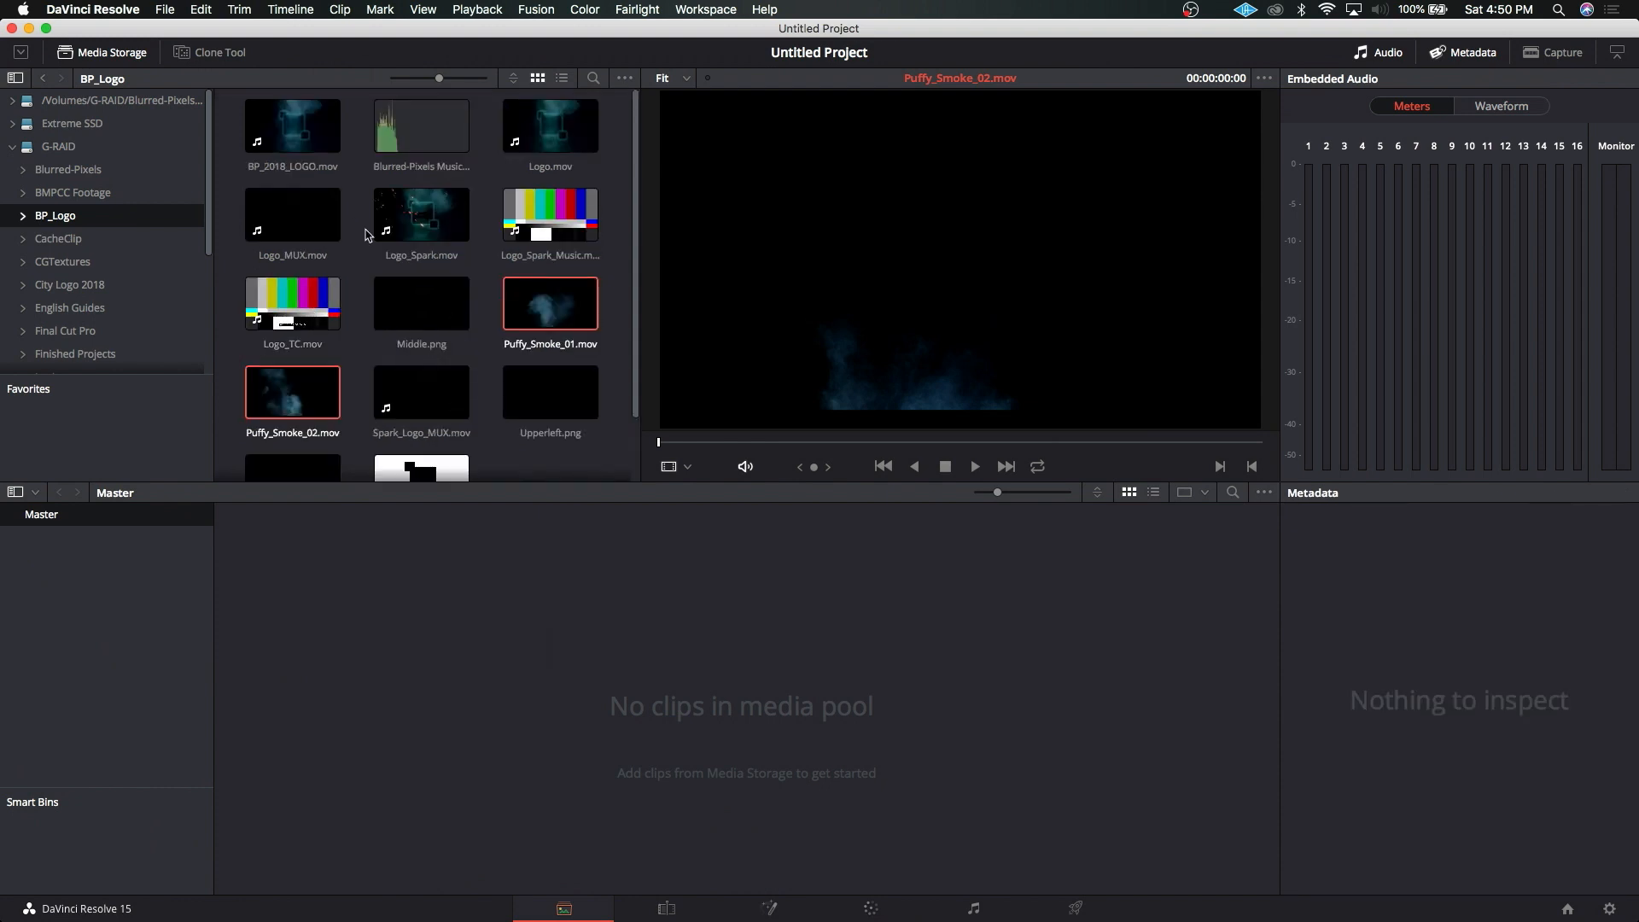
Step: Add Middle.png, Upperleft.png and bottomright.png from the BP_Logo folder to the Master bin of the media pool
{"action": "left_click", "coordinate": [424, 304]}
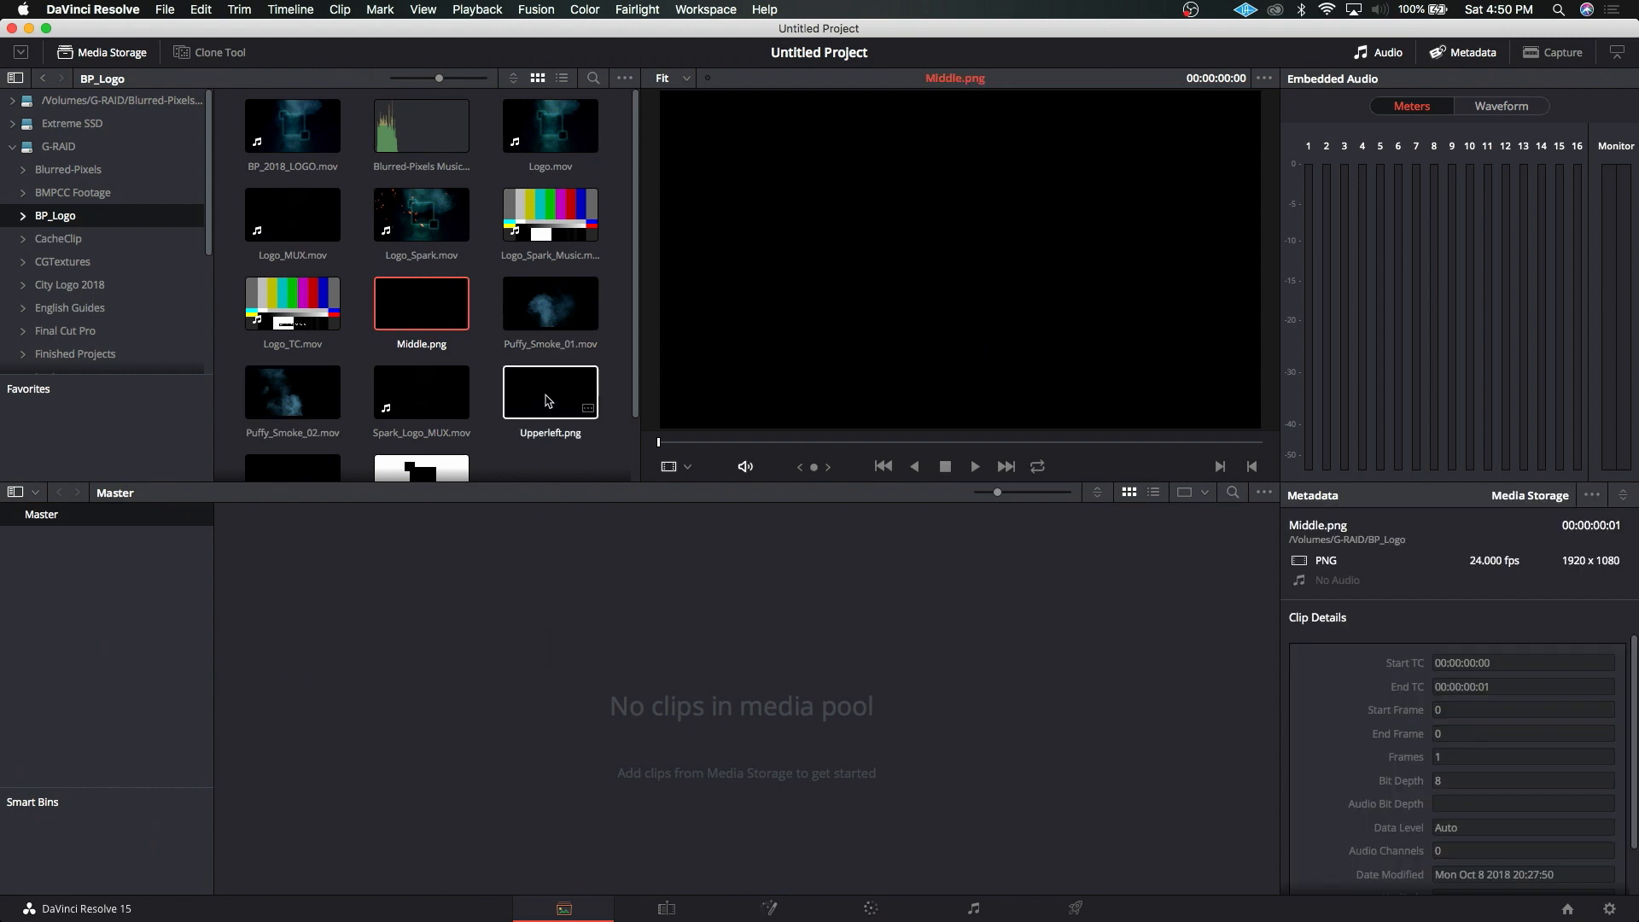
{"action": "left_click", "coordinate": [547, 401], "text": "super"}
{"action": "scroll", "coordinate": [543, 397], "scroll_direction": "down", "scroll_amount": 3}
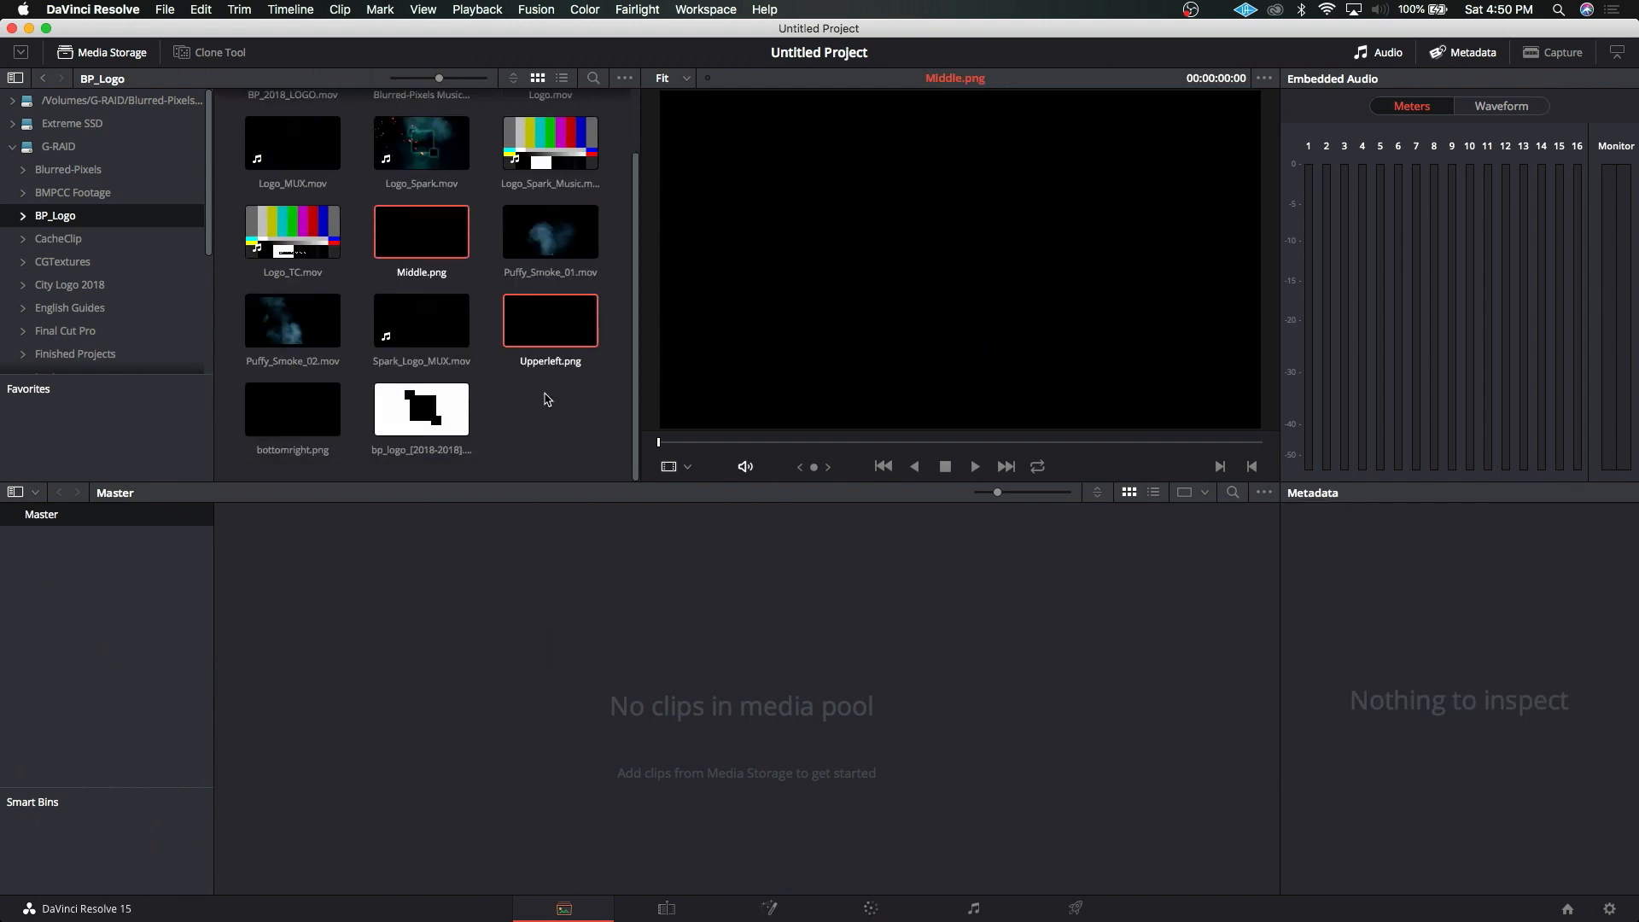
{"action": "left_click", "coordinate": [272, 425], "text": "super"}
{"action": "left_click_drag", "start_coordinate": [550, 324], "coordinate": [476, 681]}
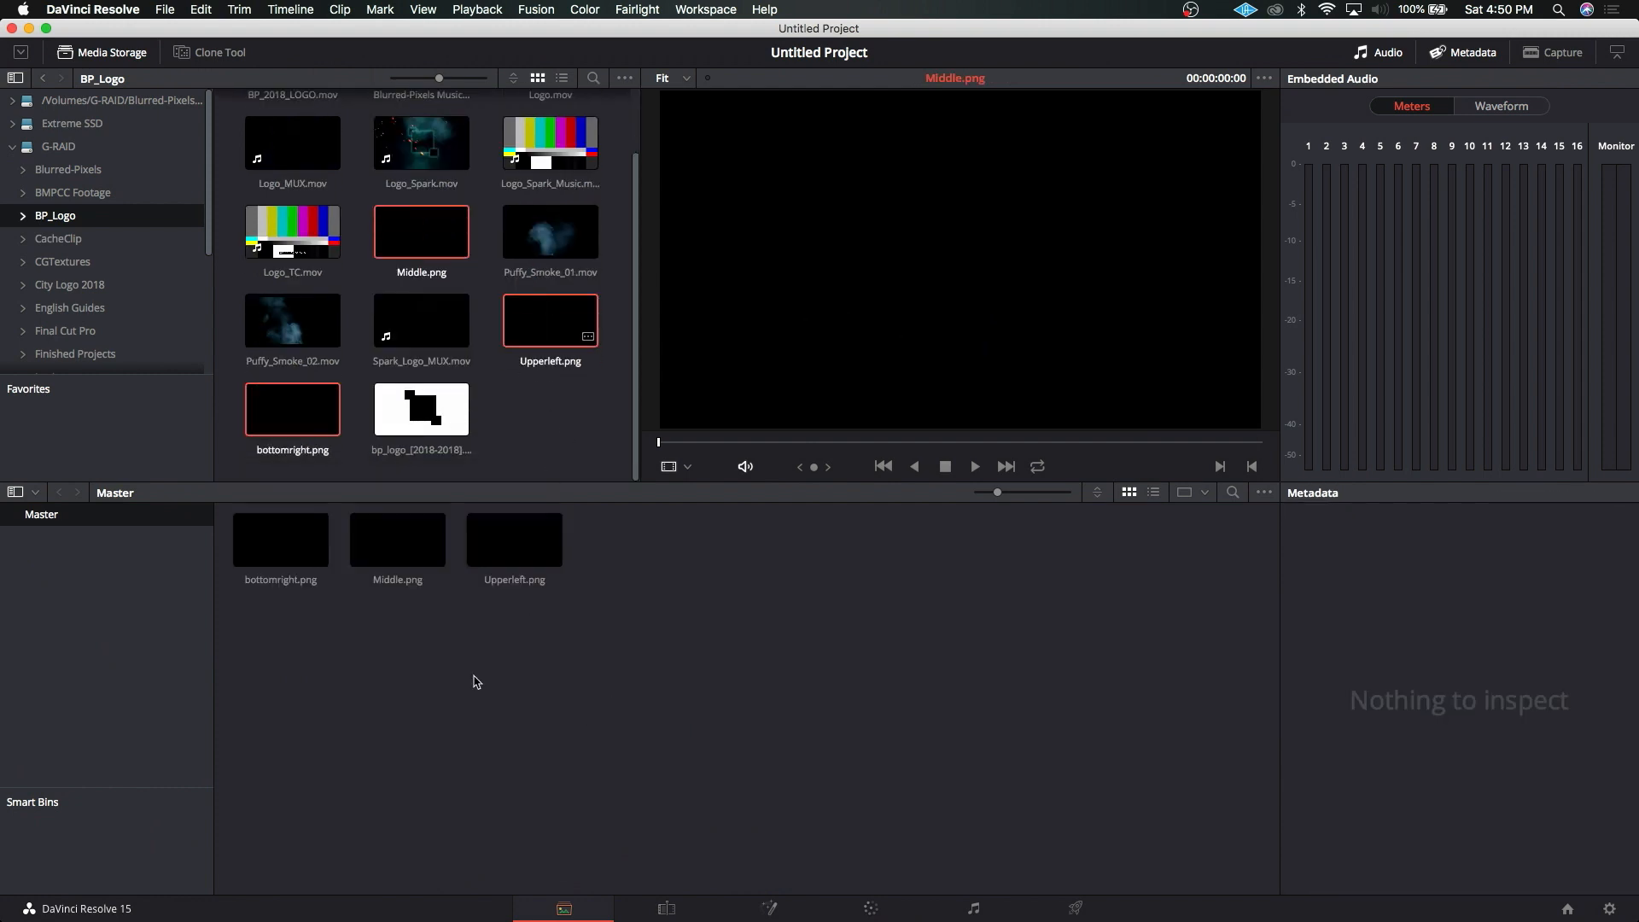
Step: Preview the Puffy_Smoke_02.mov and Puffy_Smoke_01.mov clips in the viewer and add both to the Master bin
{"action": "scroll", "coordinate": [419, 321], "scroll_direction": "up", "scroll_amount": 2}
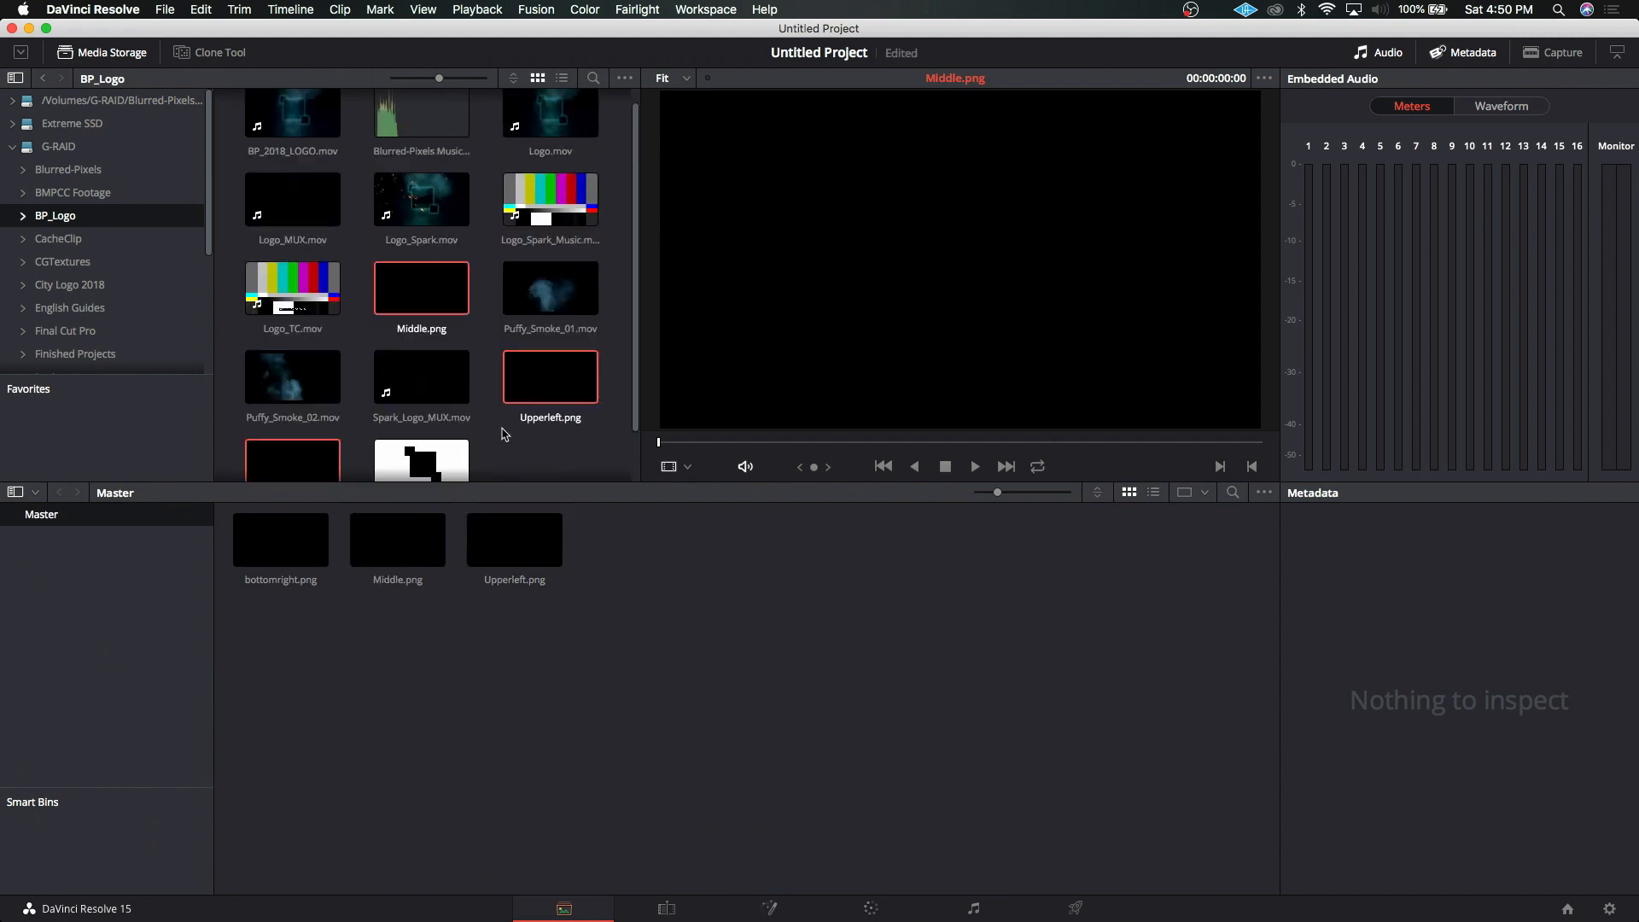
{"action": "scroll", "coordinate": [503, 433], "scroll_direction": "down", "scroll_amount": 2}
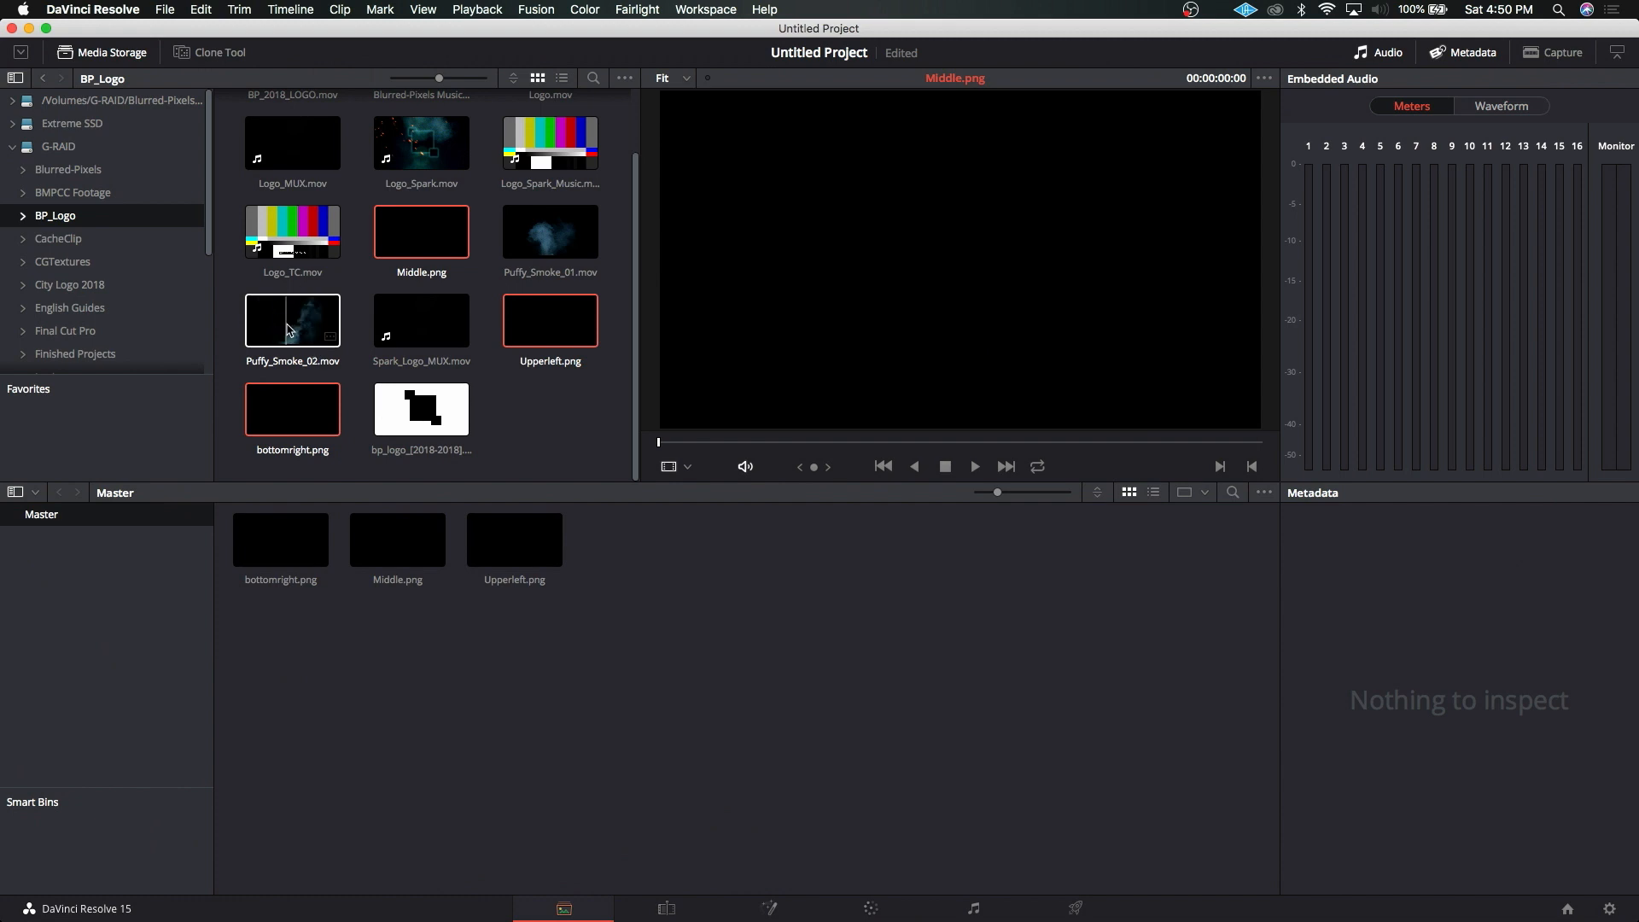
{"action": "left_click", "coordinate": [251, 326]}
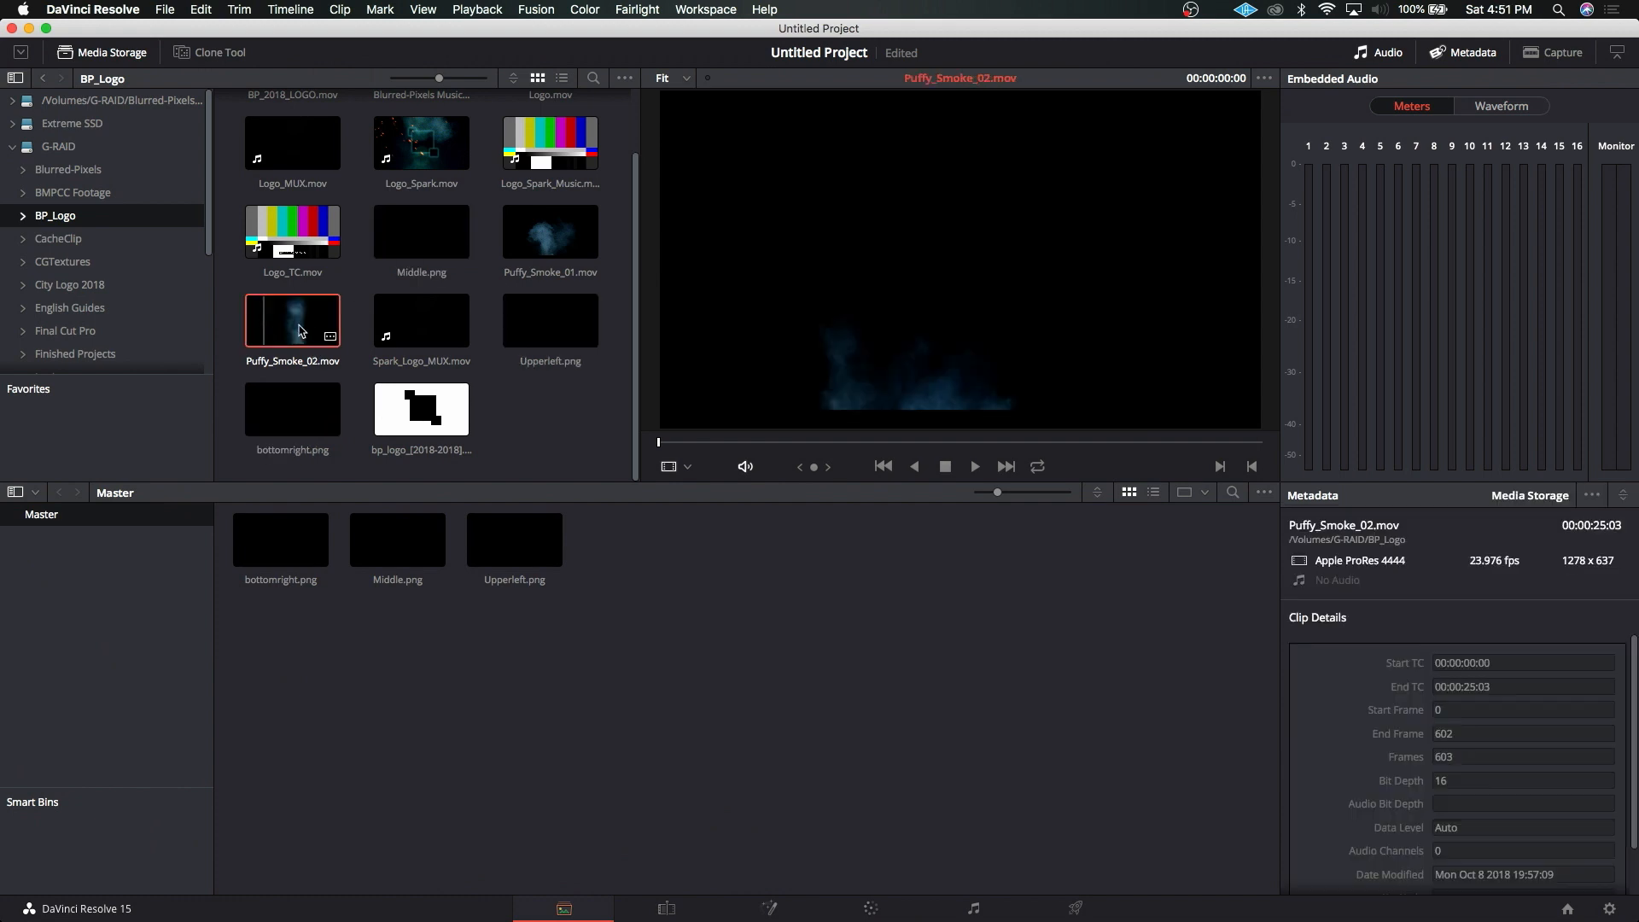
{"action": "left_click_drag", "start_coordinate": [688, 450], "coordinate": [1152, 481]}
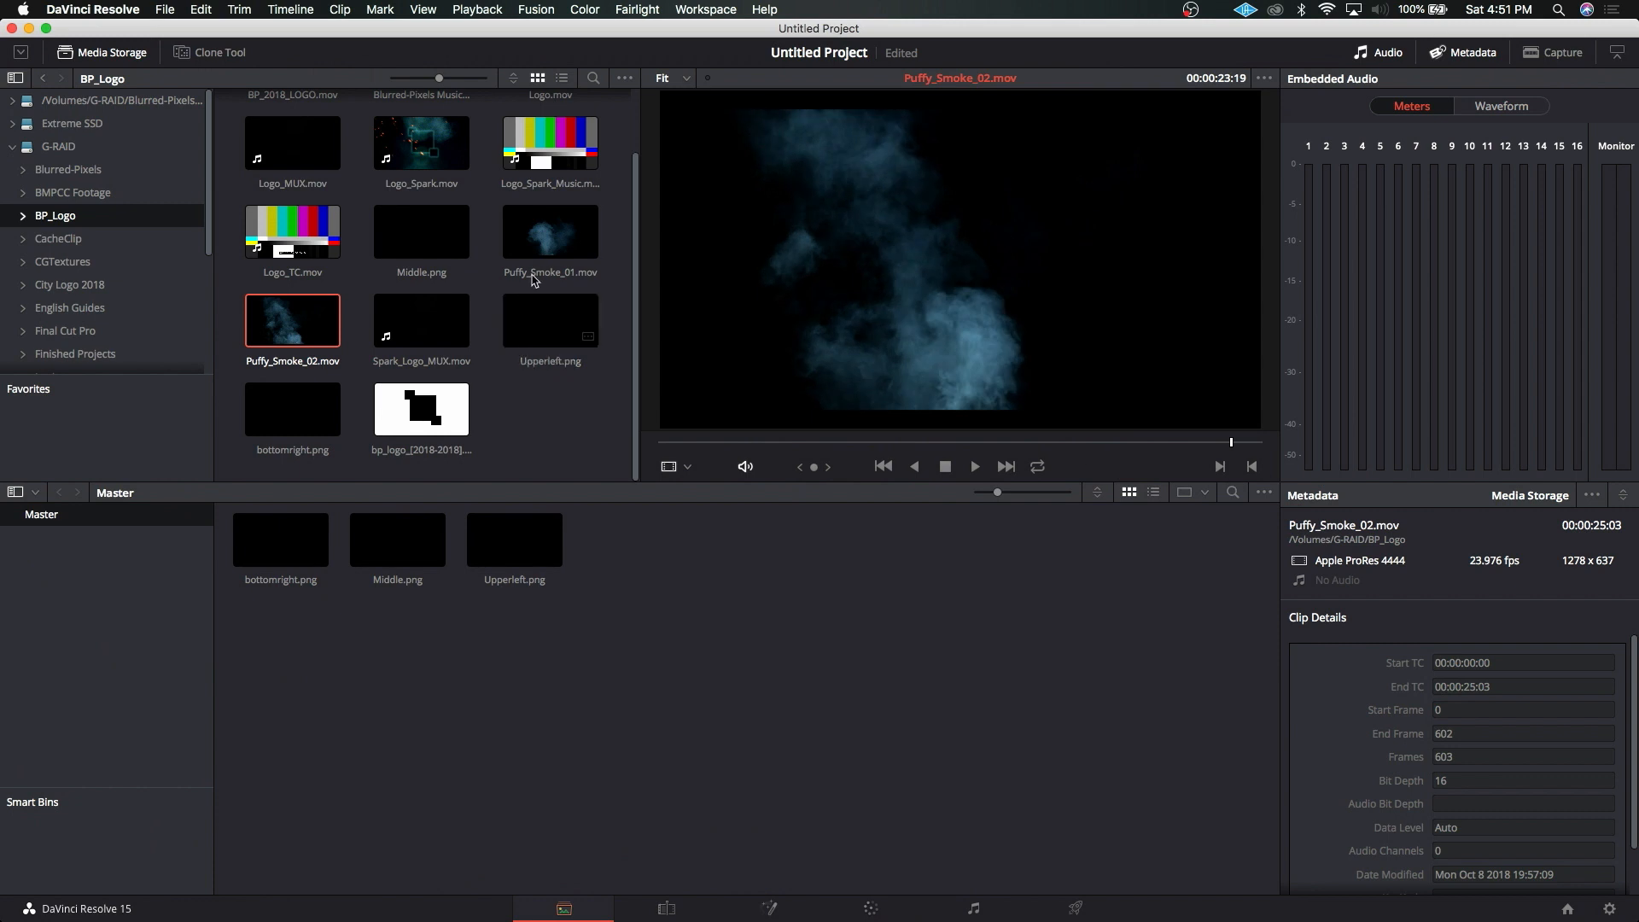
{"action": "left_click", "coordinate": [531, 271]}
{"action": "left_click_drag", "start_coordinate": [662, 452], "coordinate": [610, 460]}
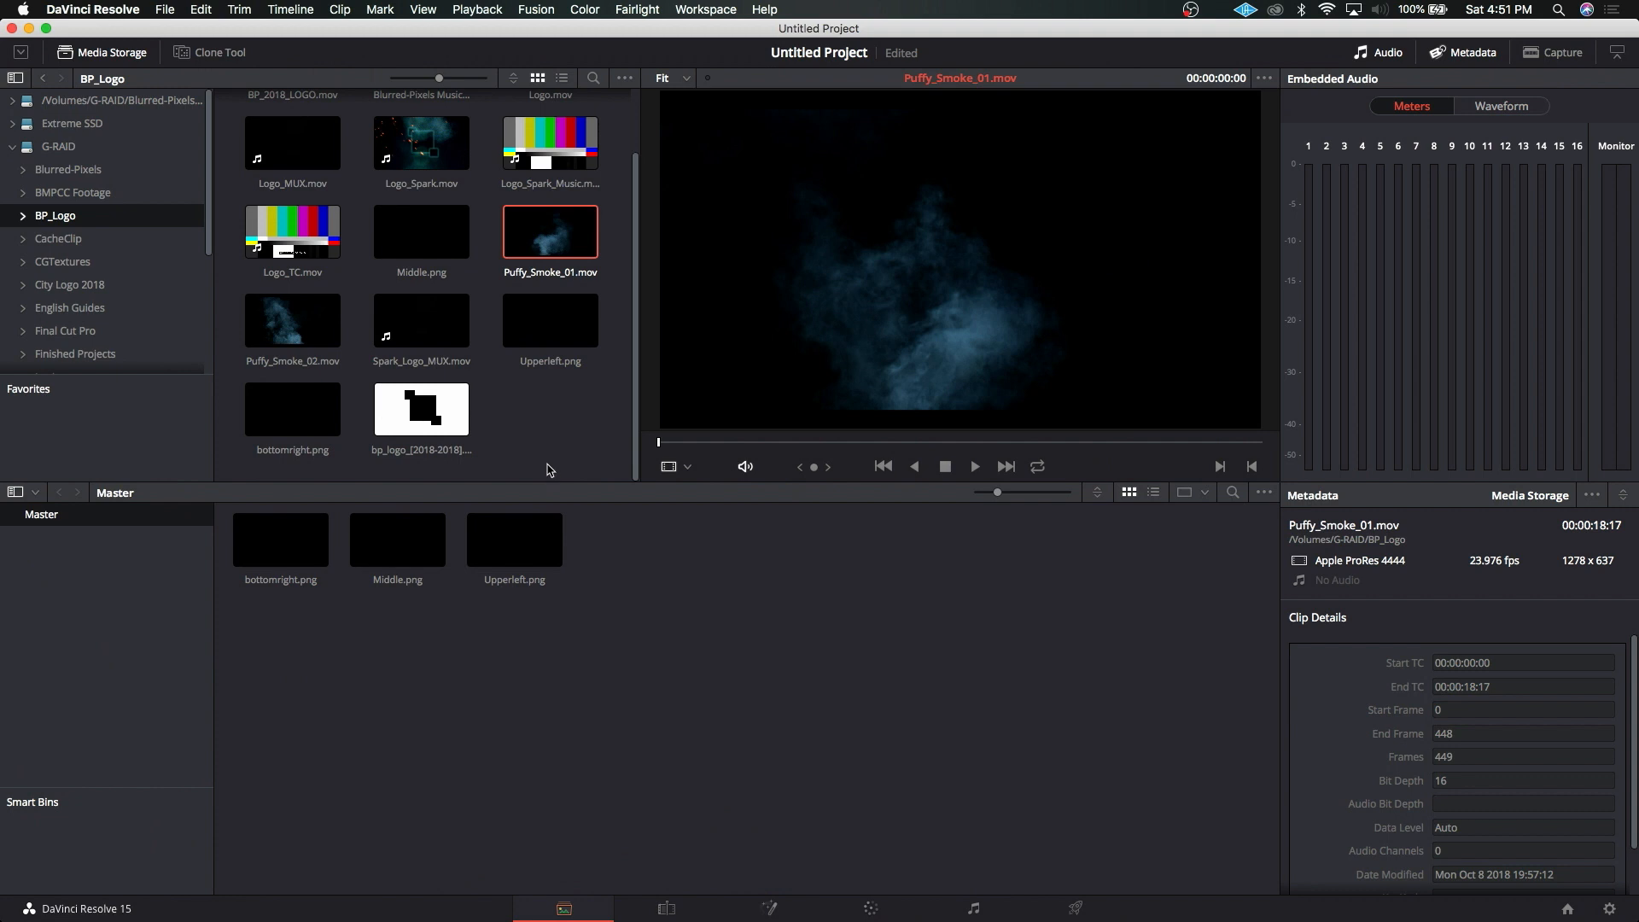
{"action": "left_click", "coordinate": [294, 321], "text": "super"}
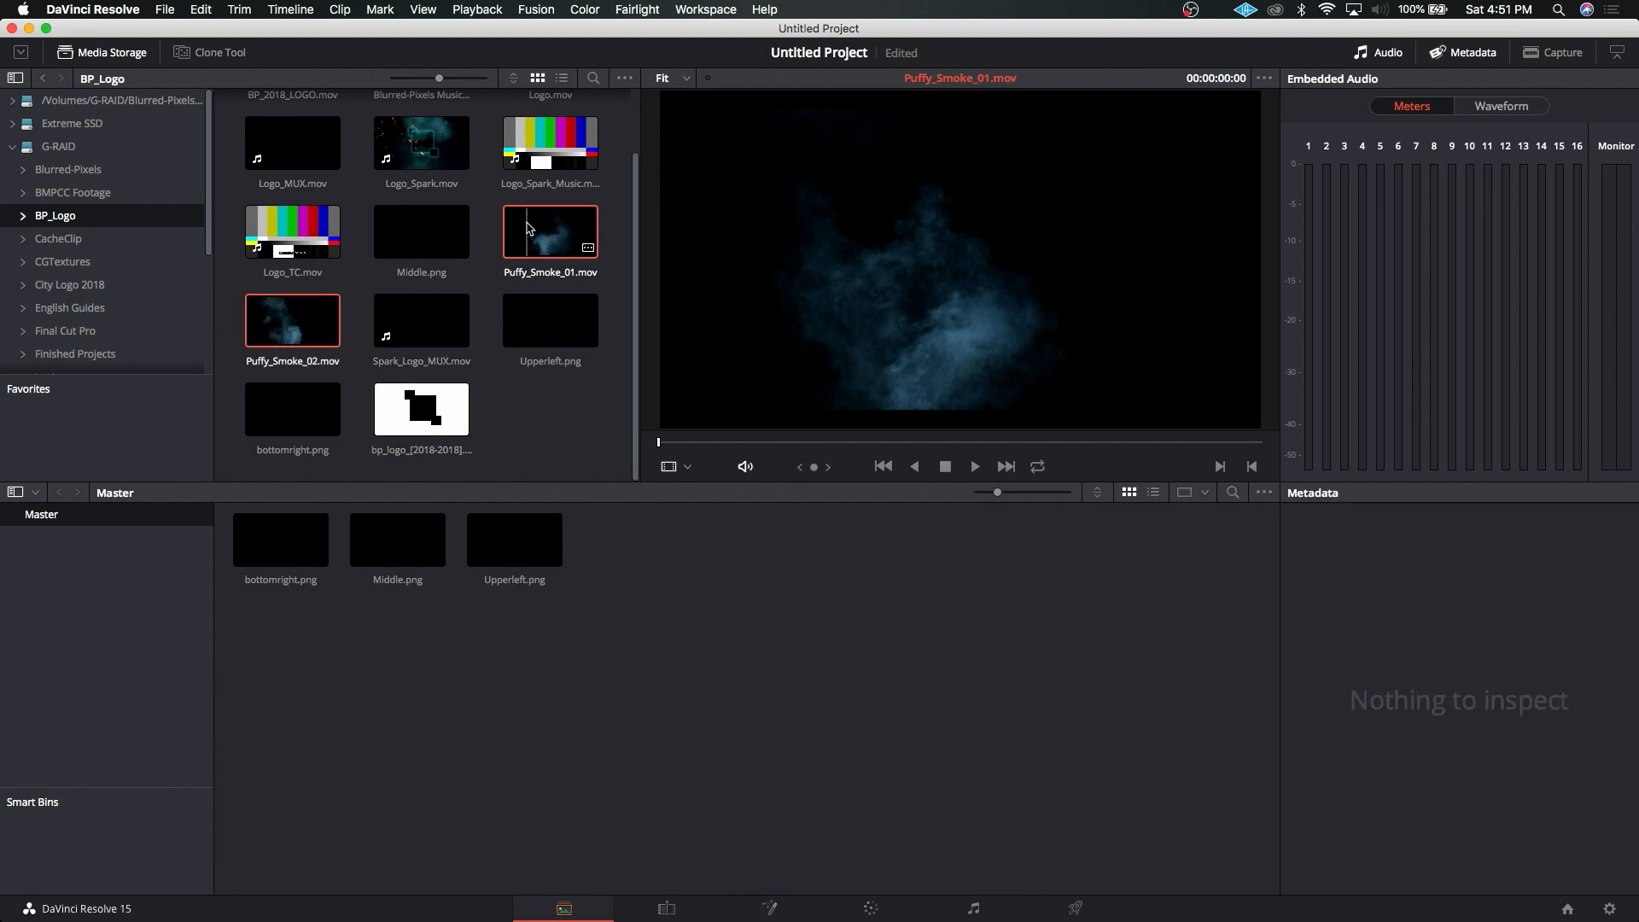
{"action": "left_click_drag", "start_coordinate": [533, 223], "coordinate": [699, 589]}
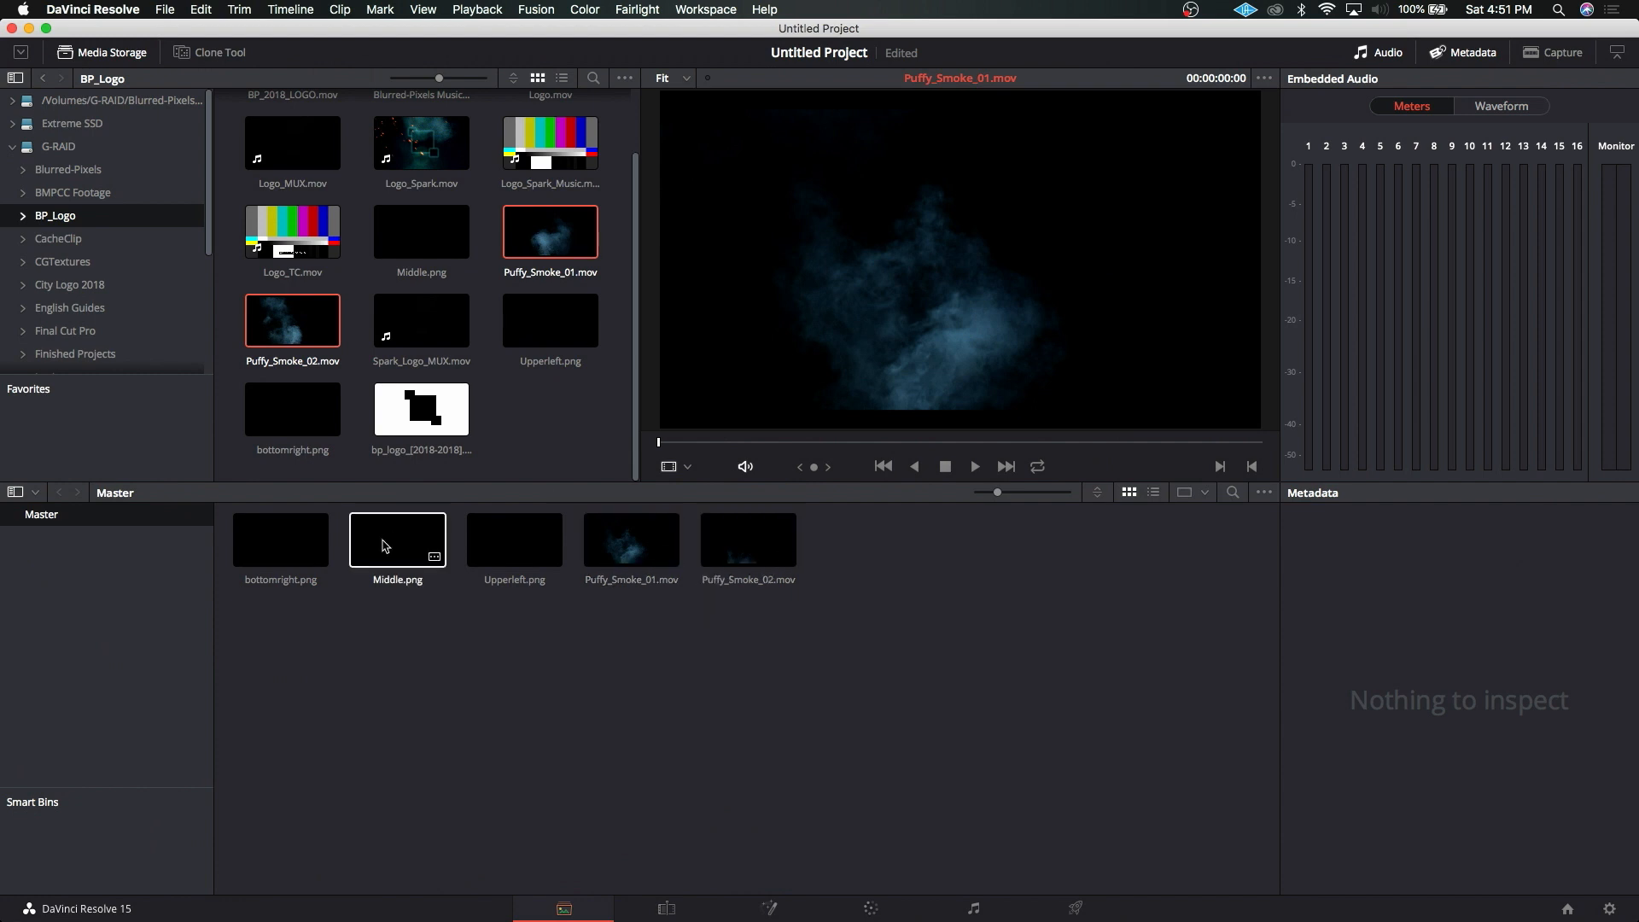
Step: Scrub through the Puffy_Smoke_01.mov and Puffy_Smoke_02.mov clips from the media pool to examine the smoke footage
{"action": "left_click", "coordinate": [632, 539]}
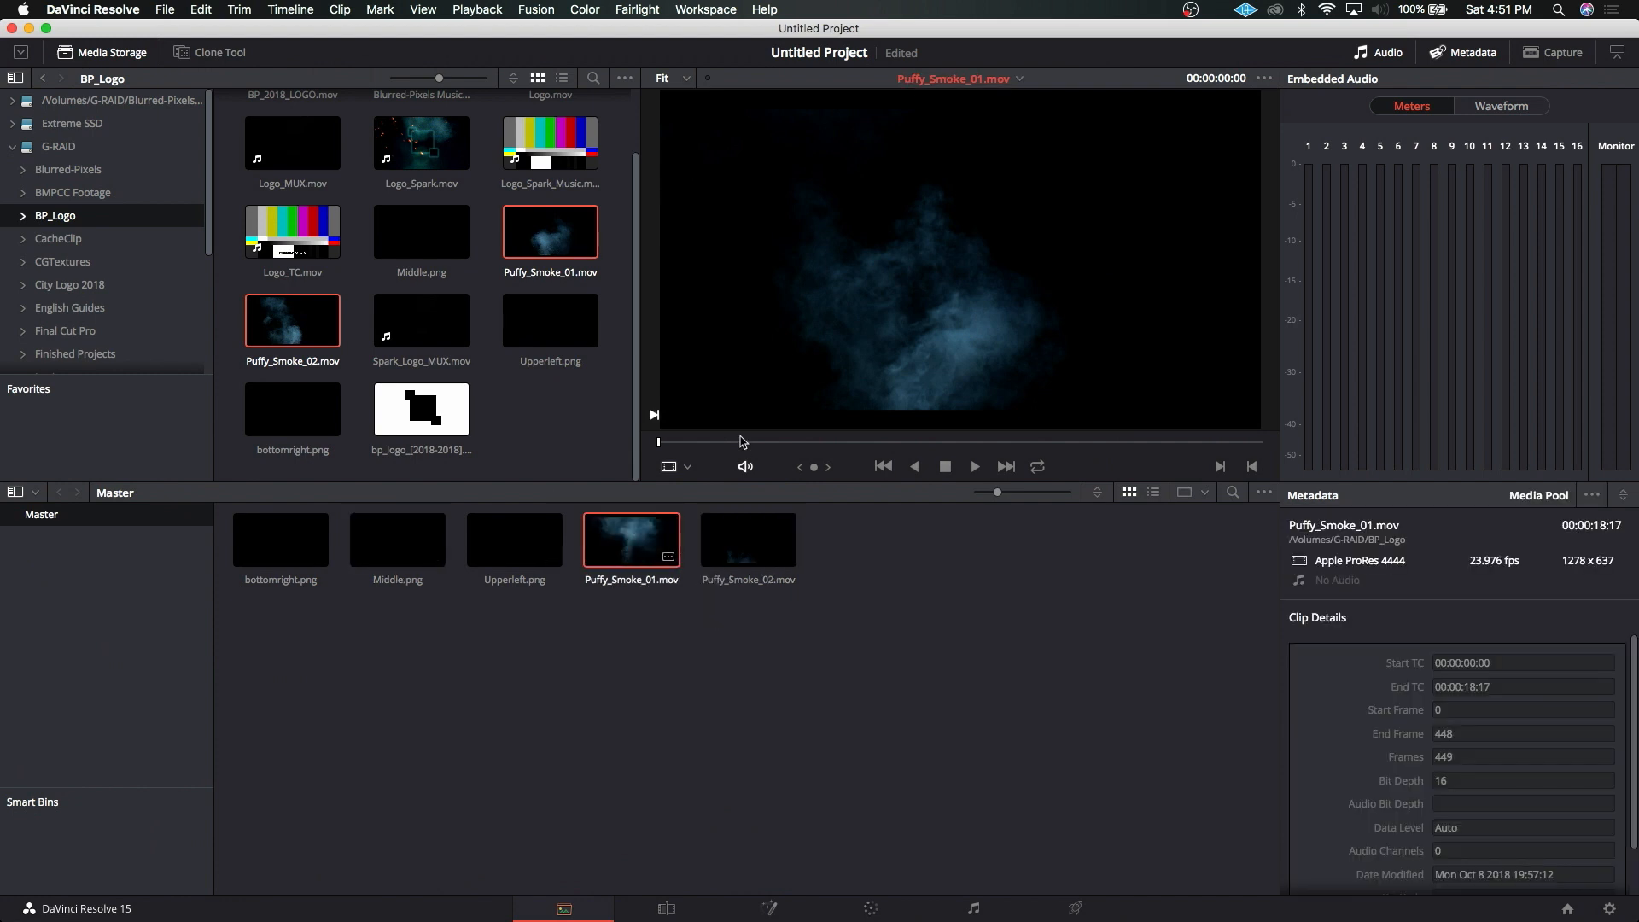
{"action": "left_click", "coordinate": [707, 442]}
{"action": "left_click_drag", "start_coordinate": [707, 442], "coordinate": [758, 461]}
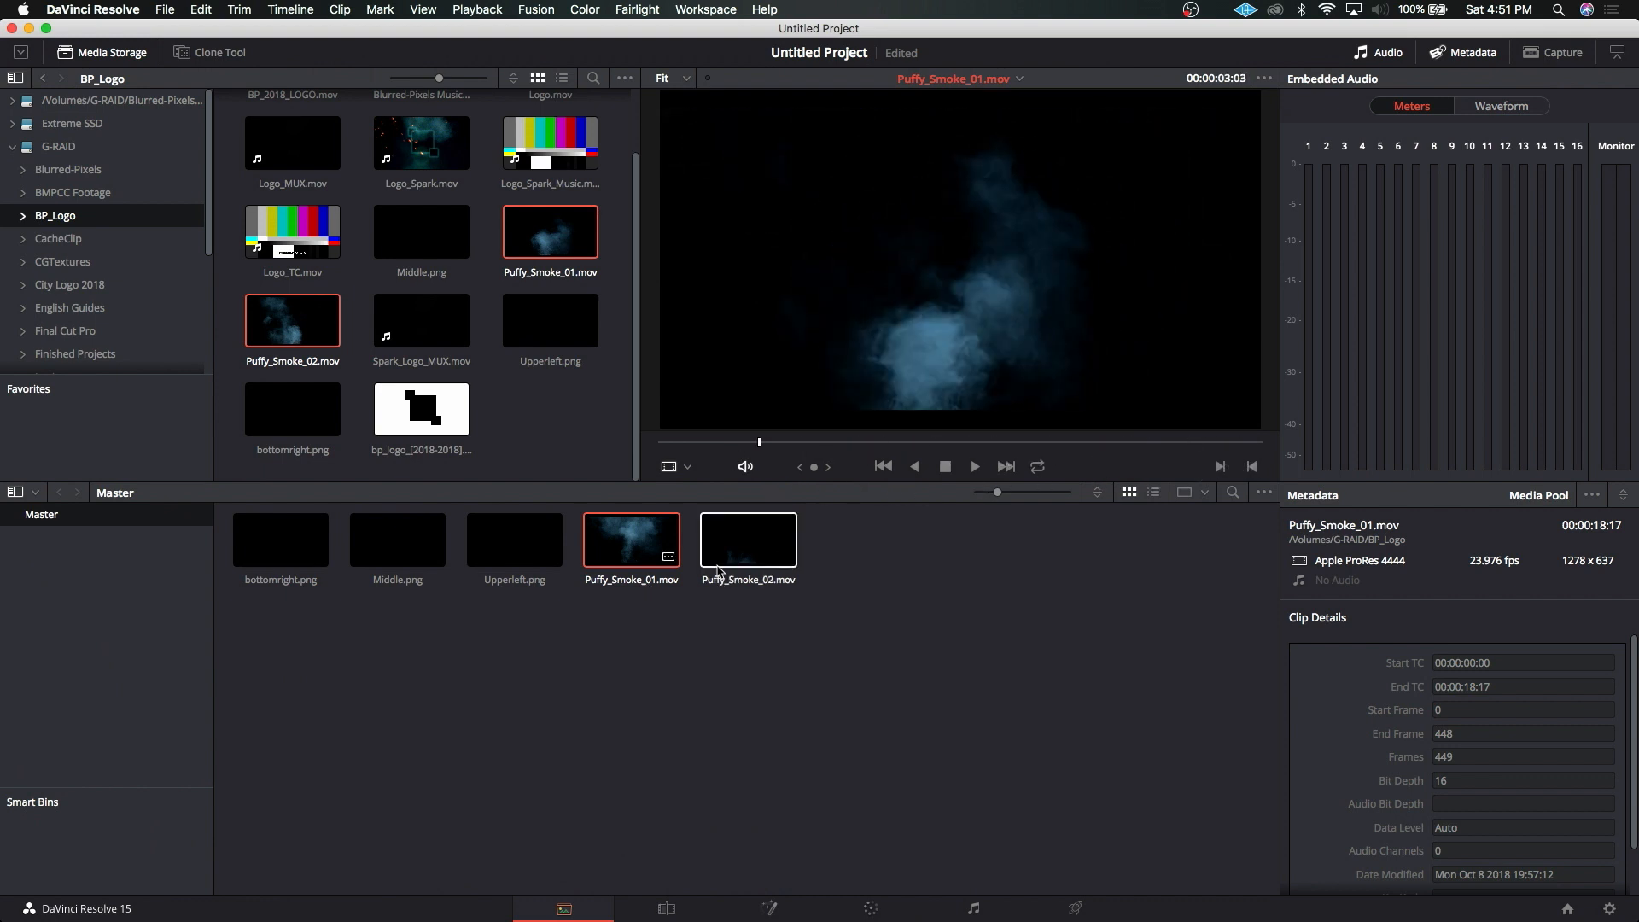
{"action": "left_click", "coordinate": [739, 550]}
{"action": "left_click_drag", "start_coordinate": [670, 443], "coordinate": [1263, 445]}
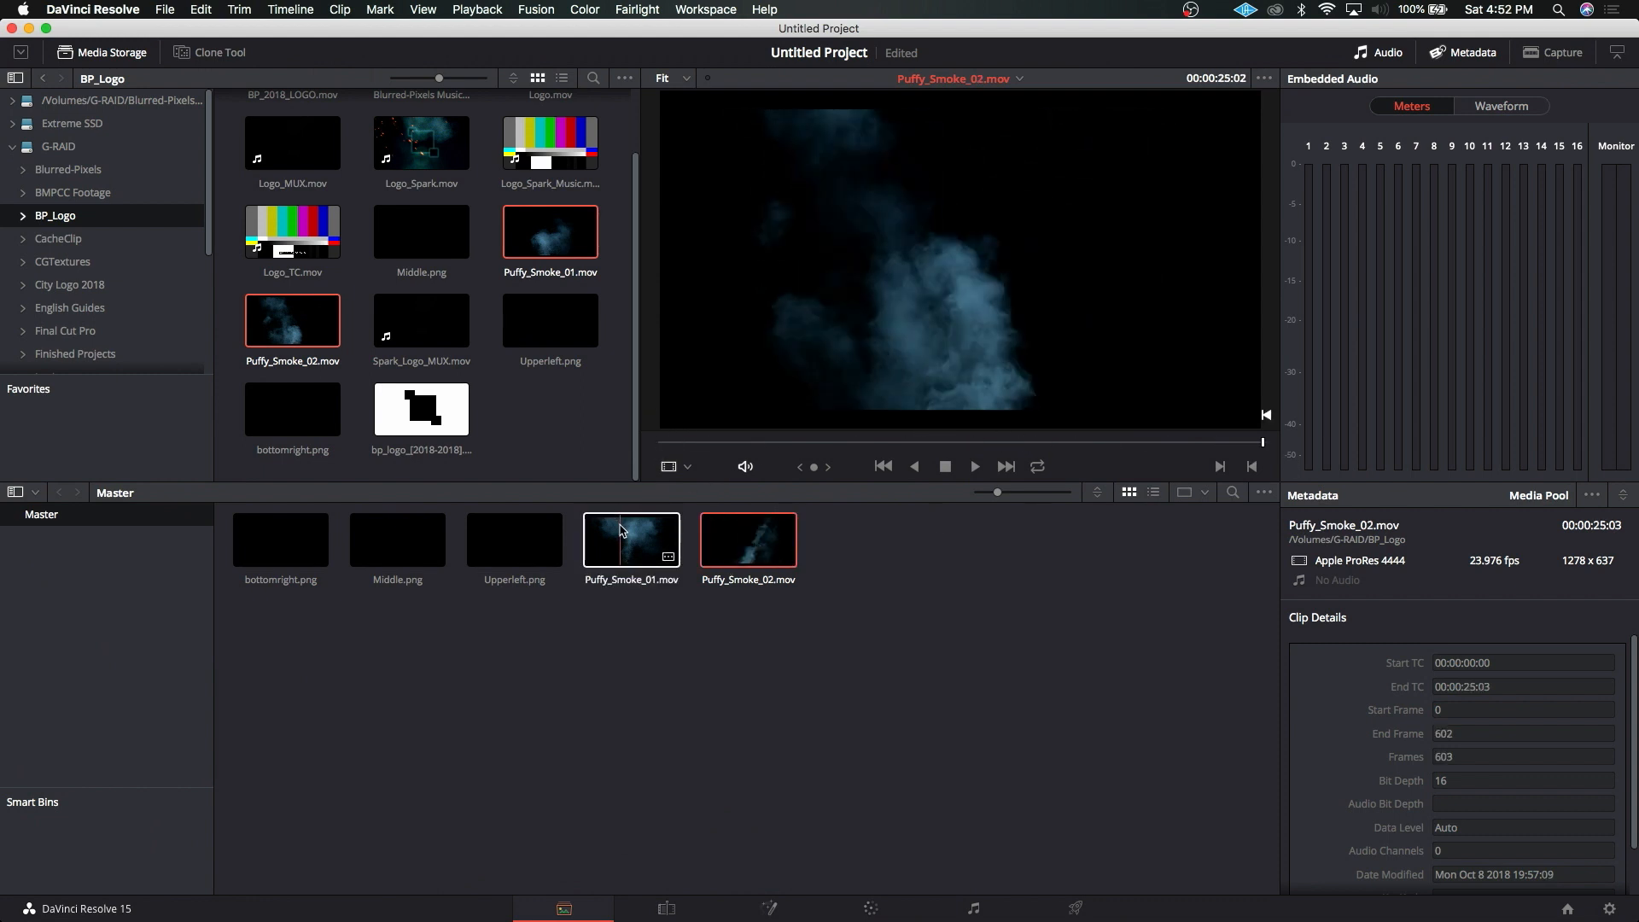
{"action": "left_click", "coordinate": [625, 544]}
{"action": "left_click_drag", "start_coordinate": [683, 448], "coordinate": [1308, 446]}
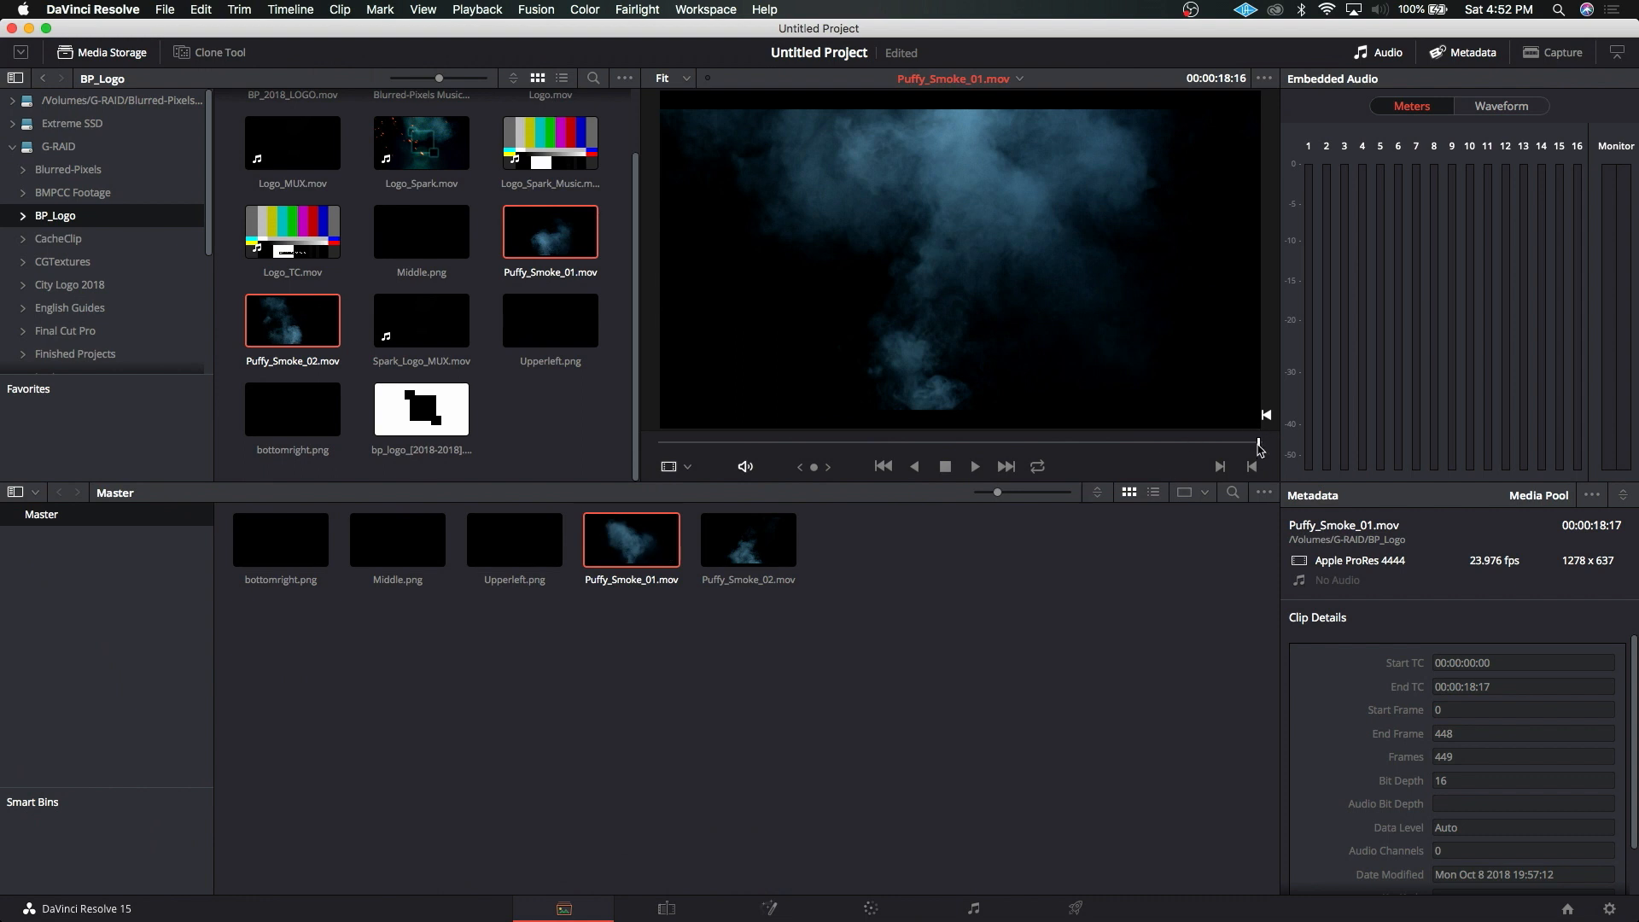
{"action": "mouse_move", "coordinate": [1257, 445]}
{"action": "left_mouse_down"}
{"action": "mouse_move", "coordinate": [658, 444]}
{"action": "mouse_move", "coordinate": [1110, 447]}
{"action": "mouse_move", "coordinate": [1273, 469]}
{"action": "left_mouse_up"}
Step: Switch to the Edit page, hide the Effects Library and show the Media Pool
{"action": "left_click", "coordinate": [666, 906]}
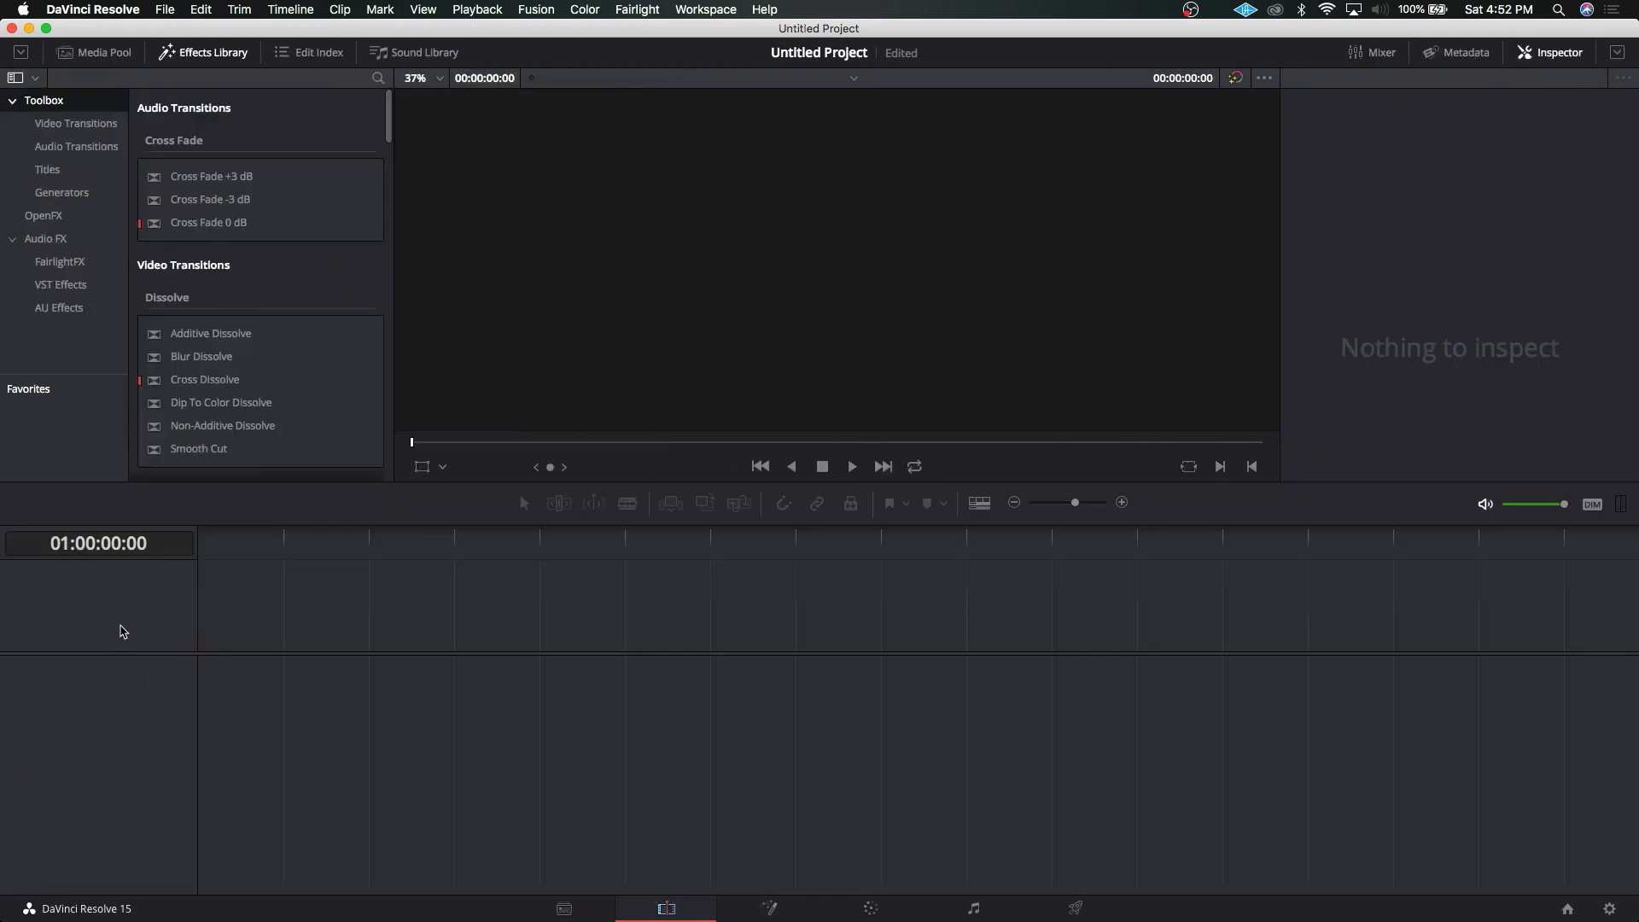
{"action": "left_click", "coordinate": [563, 907]}
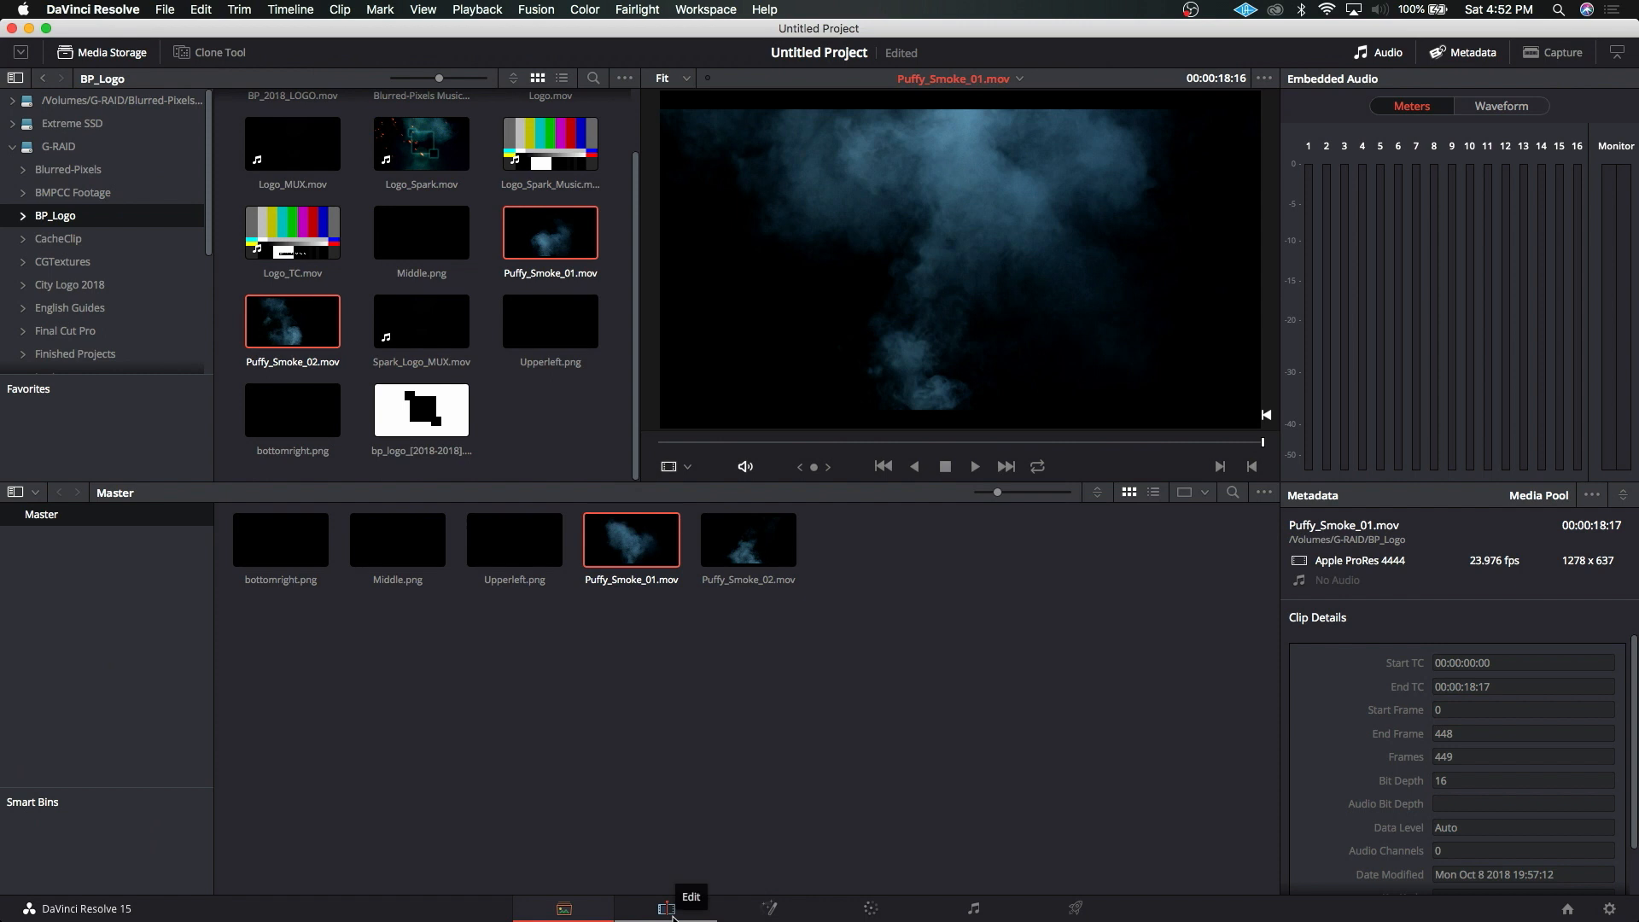
{"action": "left_click", "coordinate": [670, 909]}
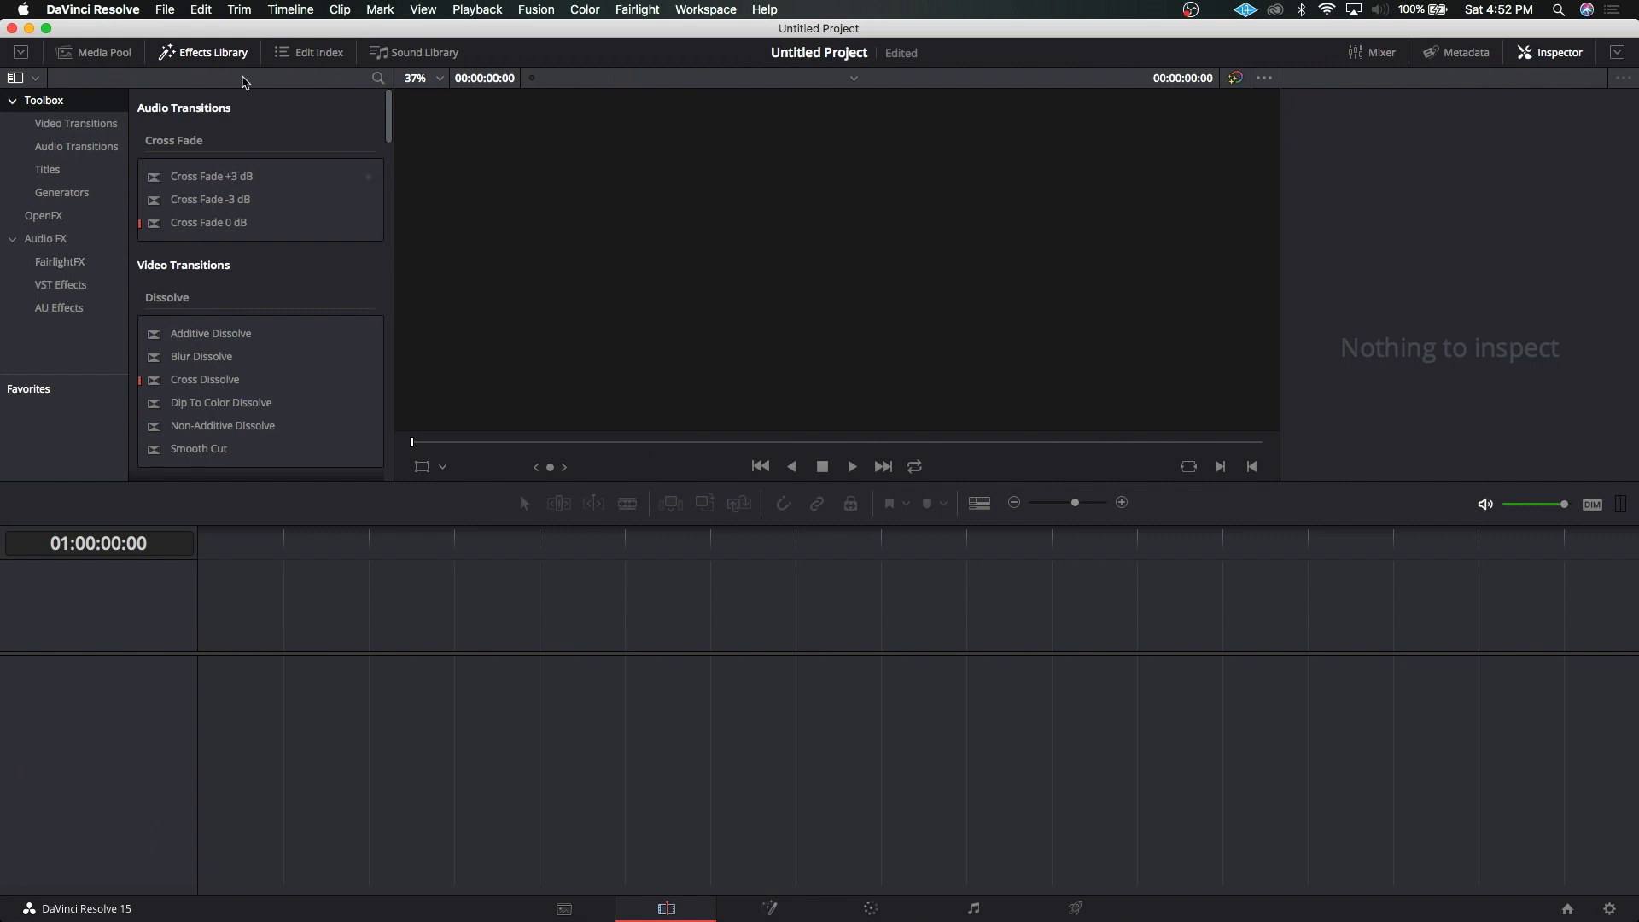
{"action": "left_click", "coordinate": [213, 53]}
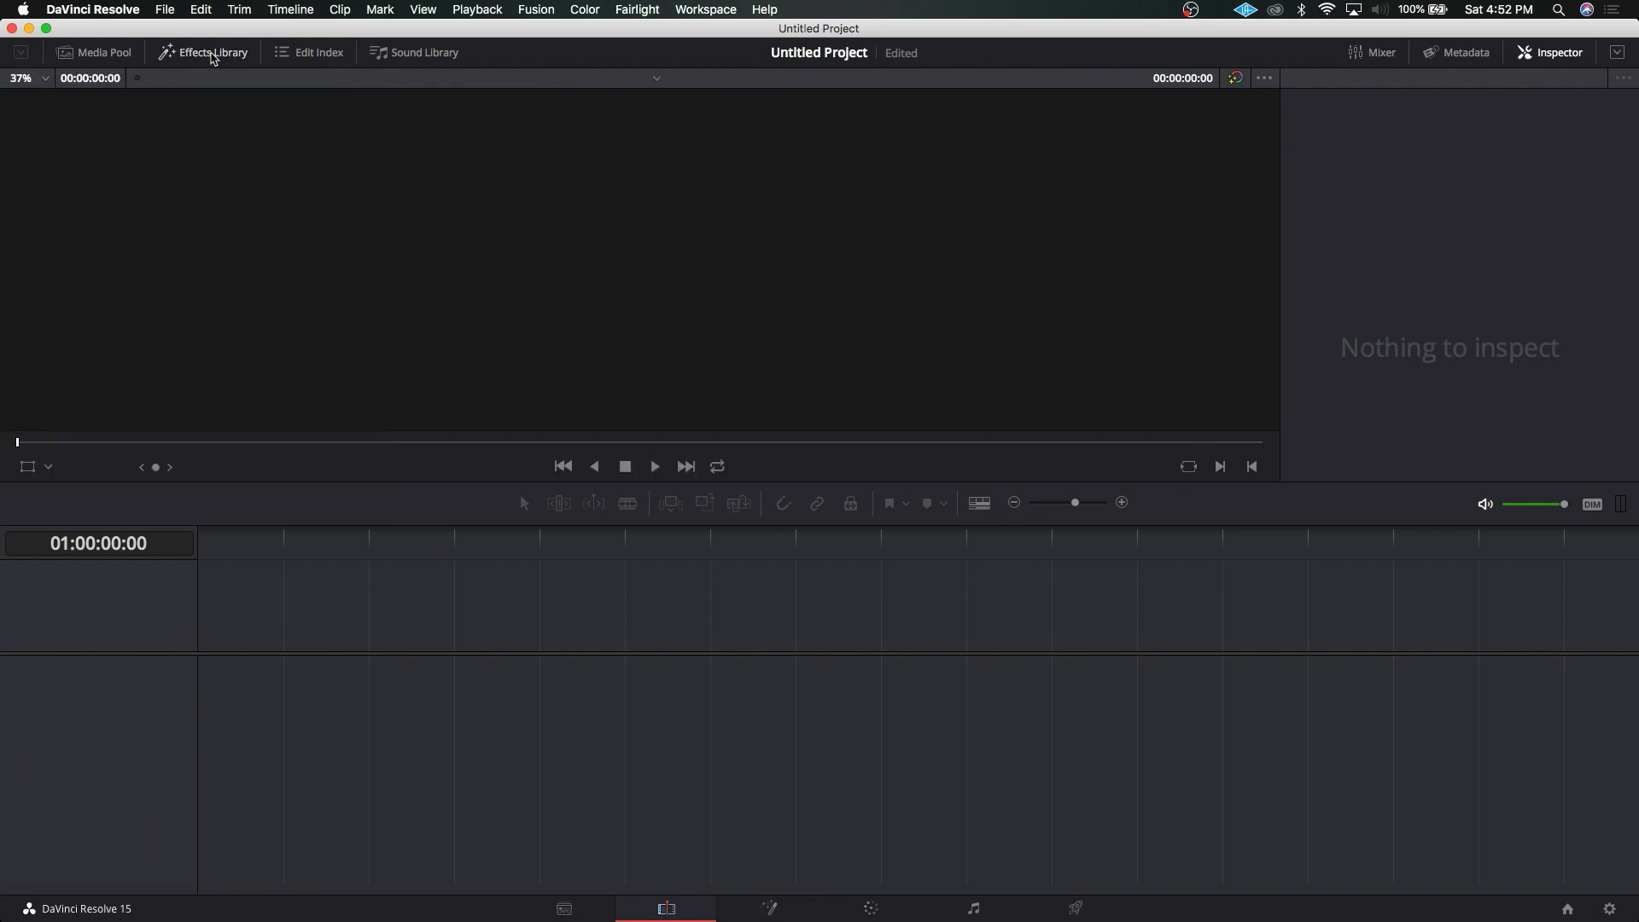
{"action": "left_click", "coordinate": [94, 52]}
{"action": "right_click", "coordinate": [349, 422]}
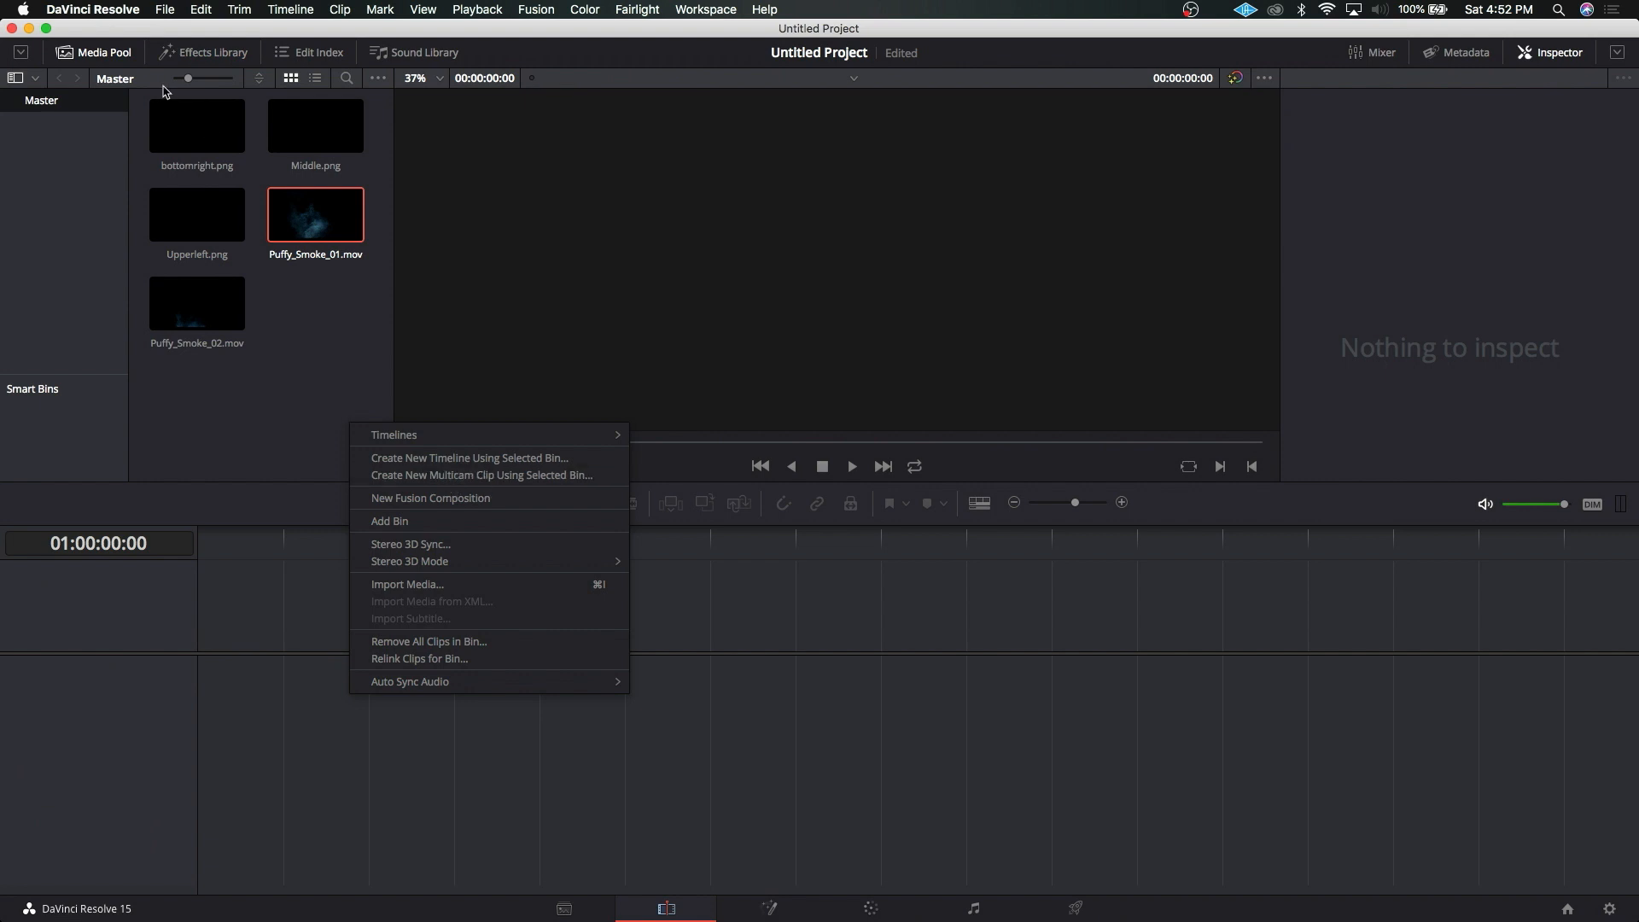
{"action": "left_click", "coordinate": [109, 56]}
{"action": "left_click", "coordinate": [109, 56]}
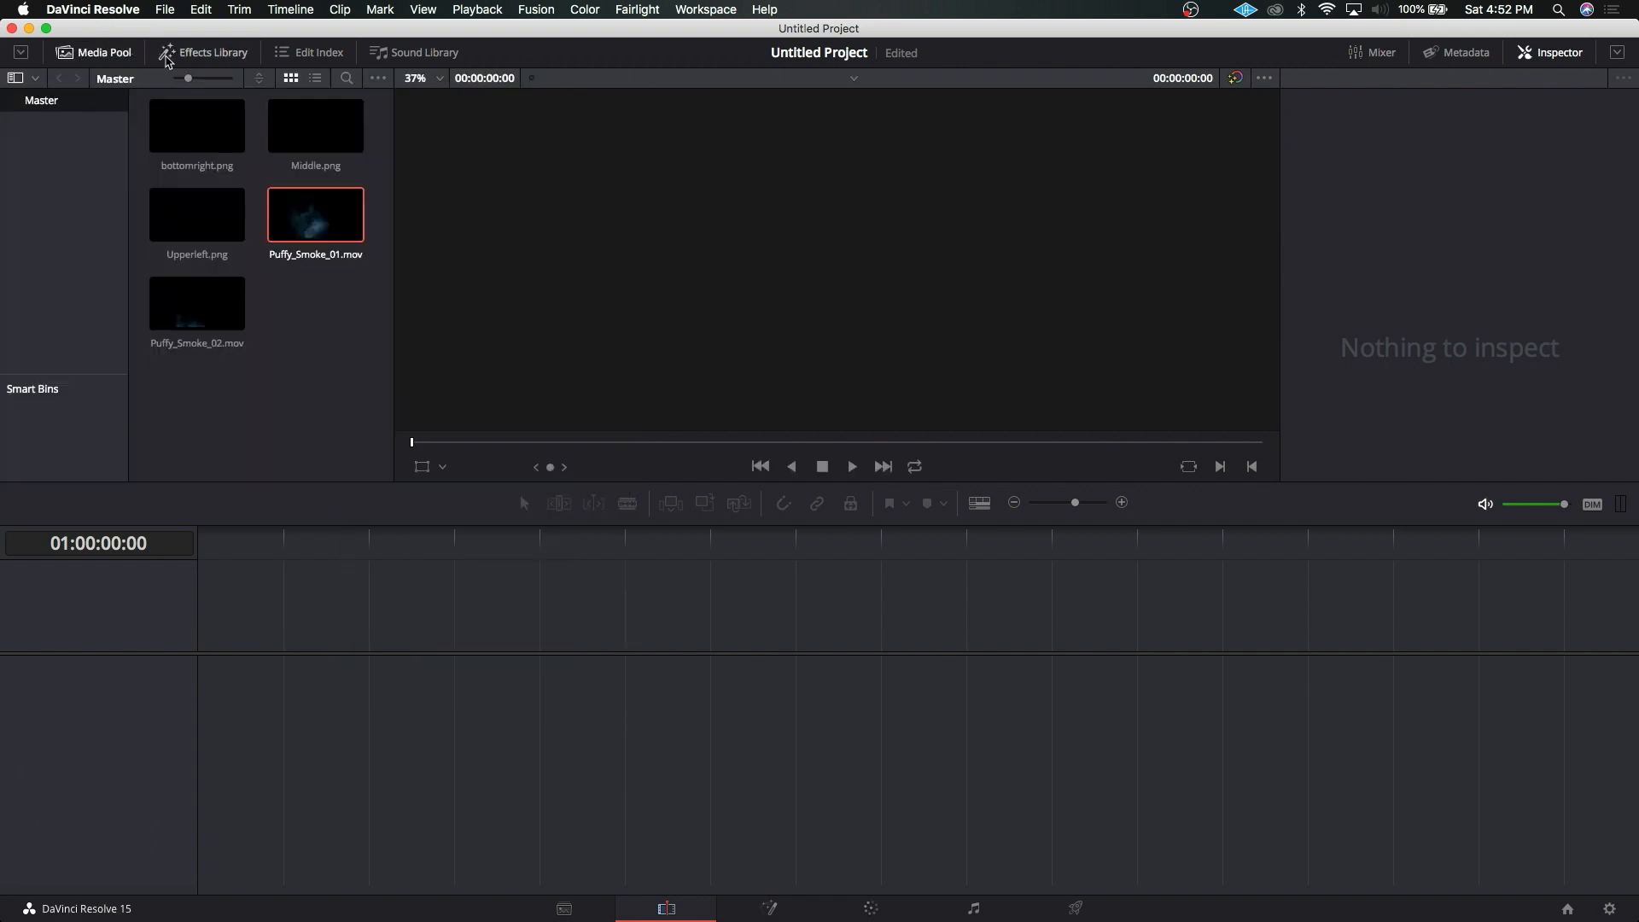
{"action": "left_click", "coordinate": [208, 60]}
{"action": "left_click", "coordinate": [94, 52]}
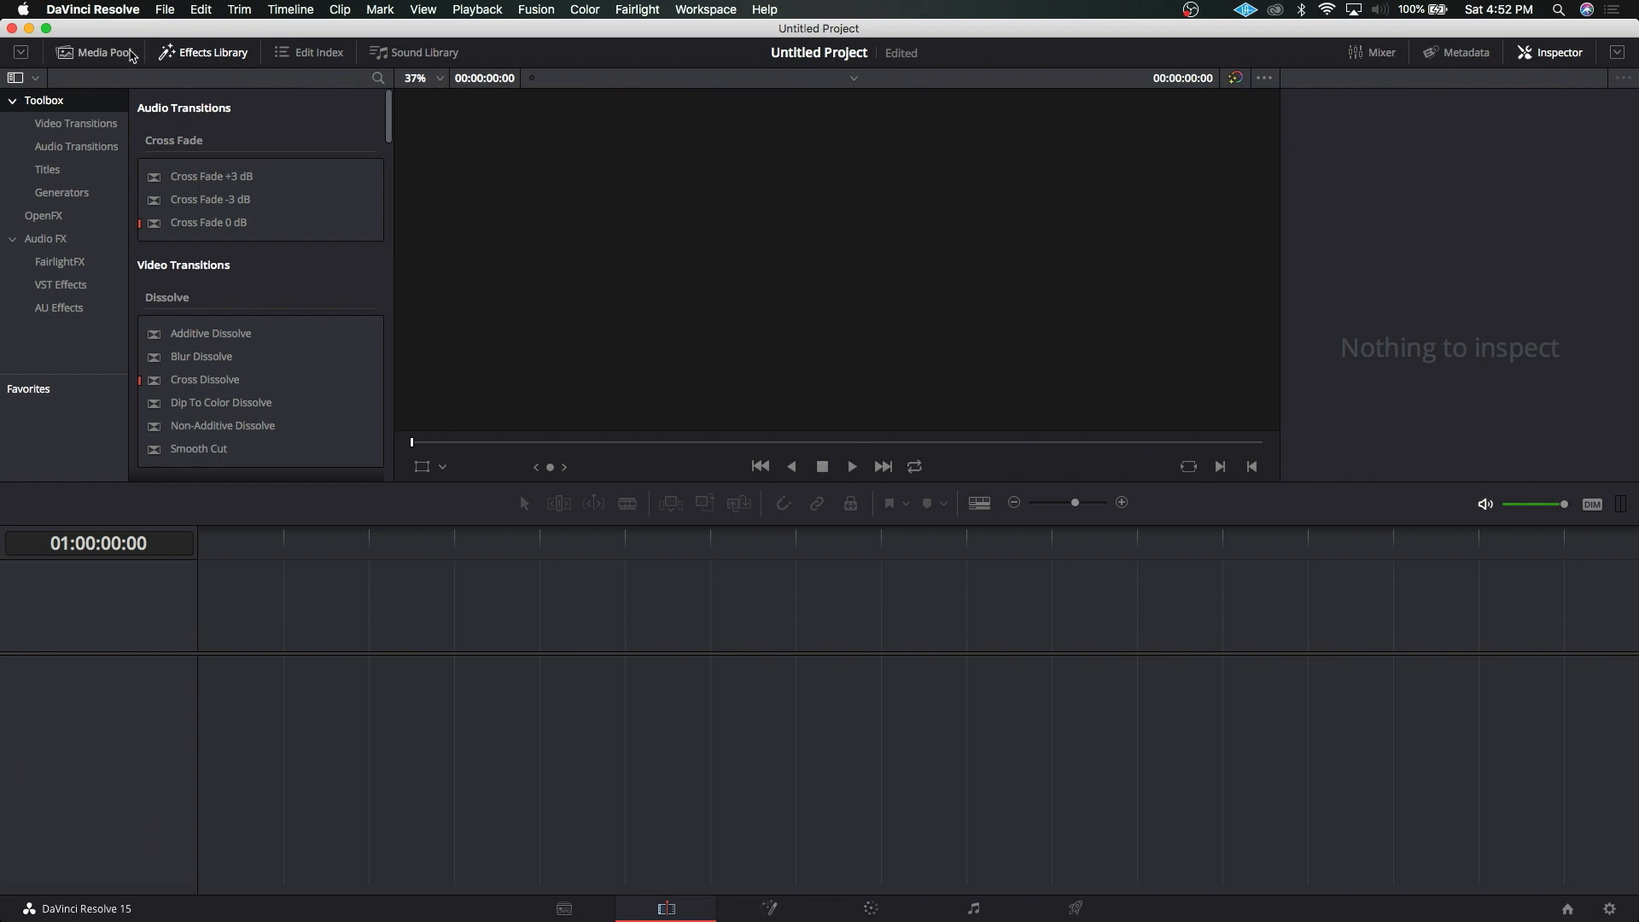
Step: Create a new Fusion composition in the Master bin with a duration of 00:00:18:16
{"action": "right_click", "coordinate": [321, 408]}
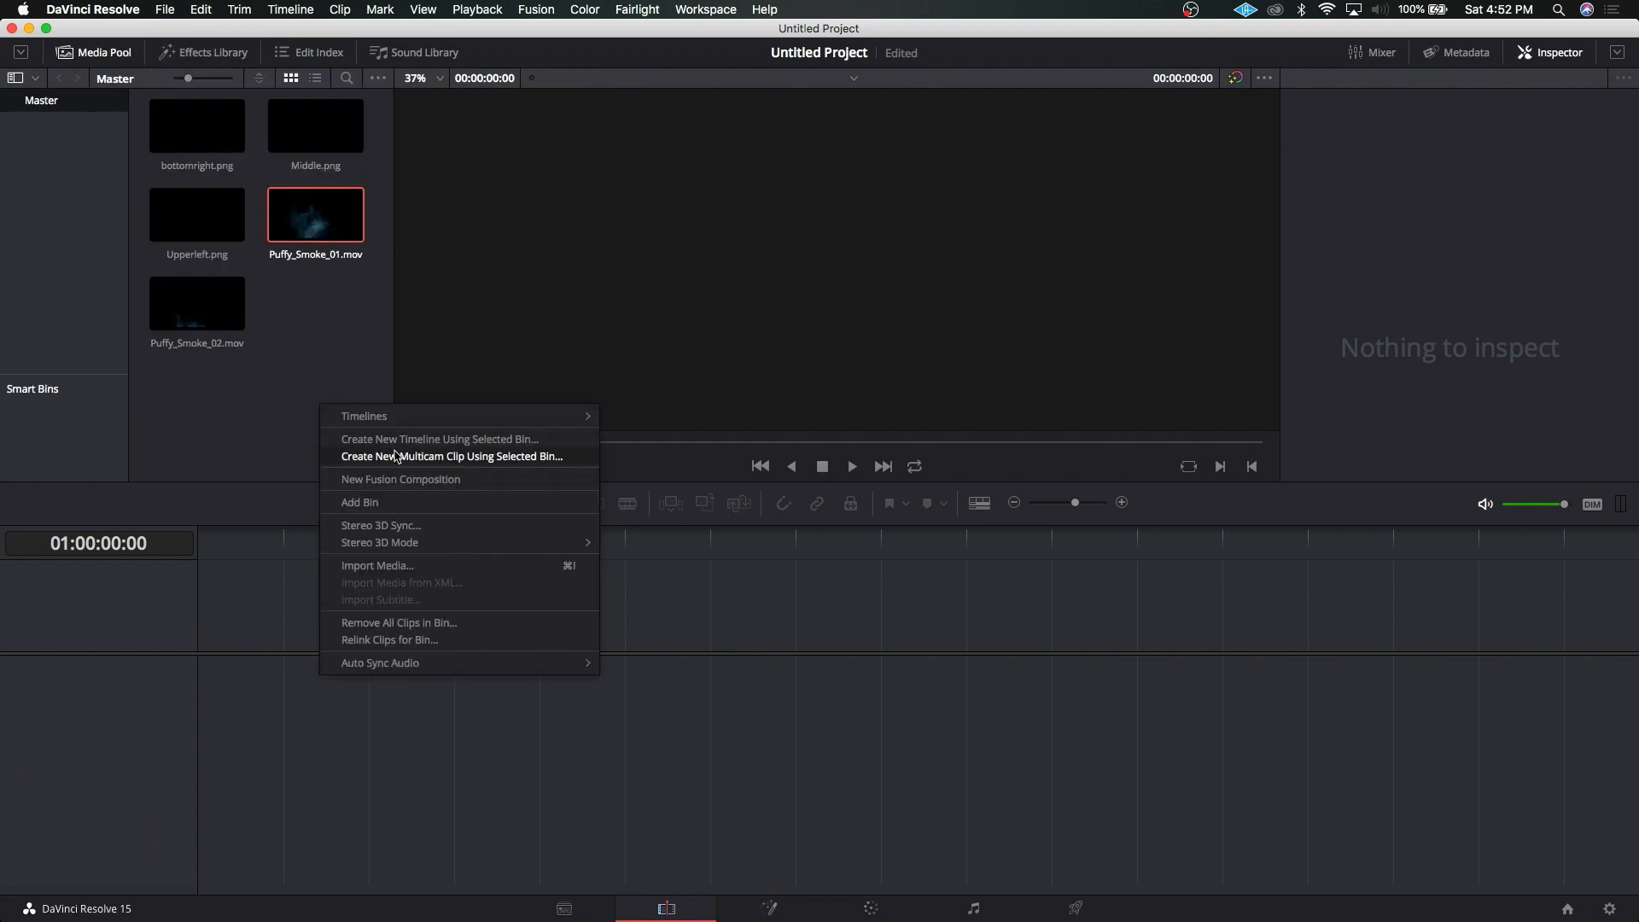
{"action": "left_click", "coordinate": [389, 480]}
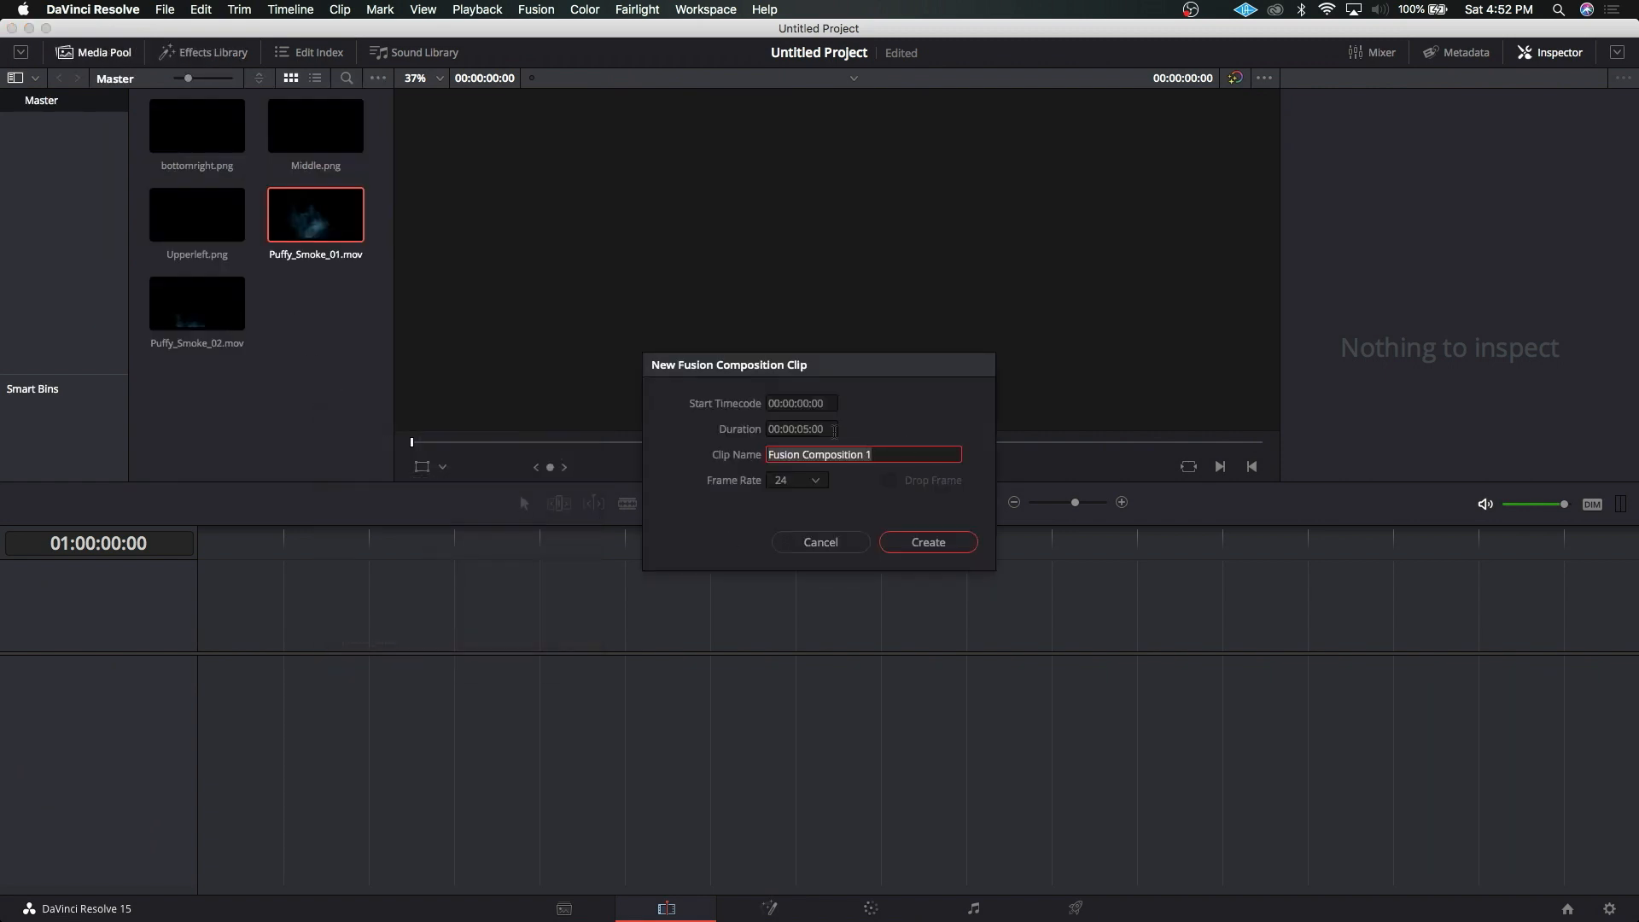
{"action": "left_click", "coordinate": [803, 429]}
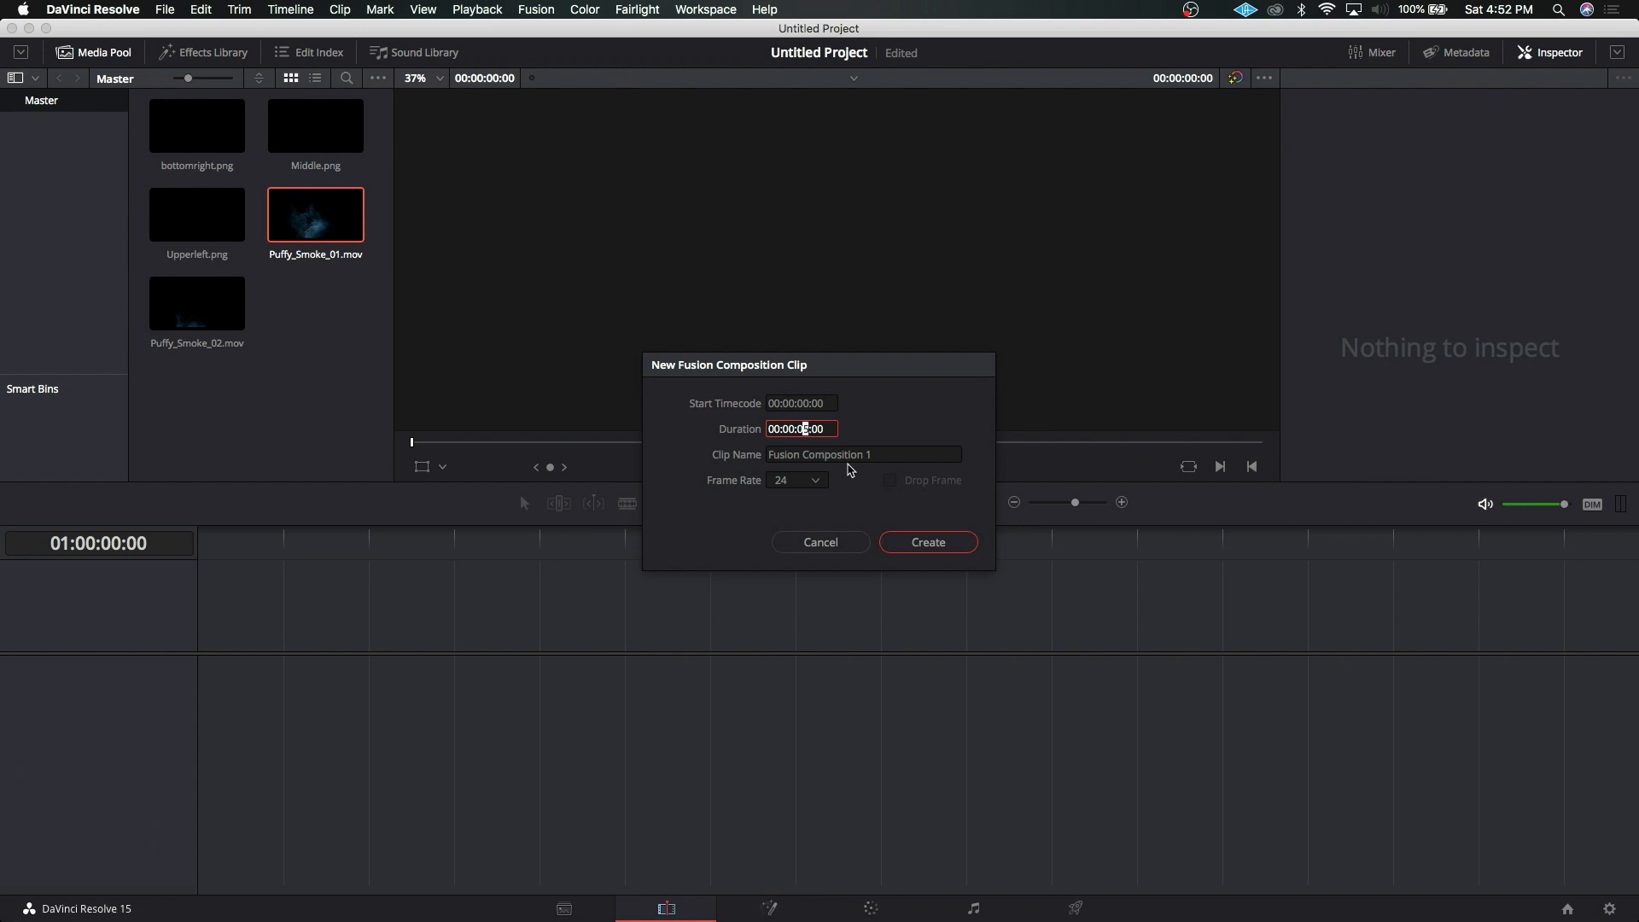
{"action": "key", "text": "BackSpace"}
{"action": "key", "text": "BackSpace"}
{"action": "key", "text": "BackSpace"}
{"action": "key", "text": "Left"}
{"action": "key", "text": "Left"}
{"action": "key", "text": "Left"}
{"action": "key", "text": "Left"}
{"action": "left_click", "coordinate": [930, 551]}
Step: Place the Fusion Composition 1 clip at the start of the empty timeline and check its playback through to the end
{"action": "left_click", "coordinate": [298, 303]}
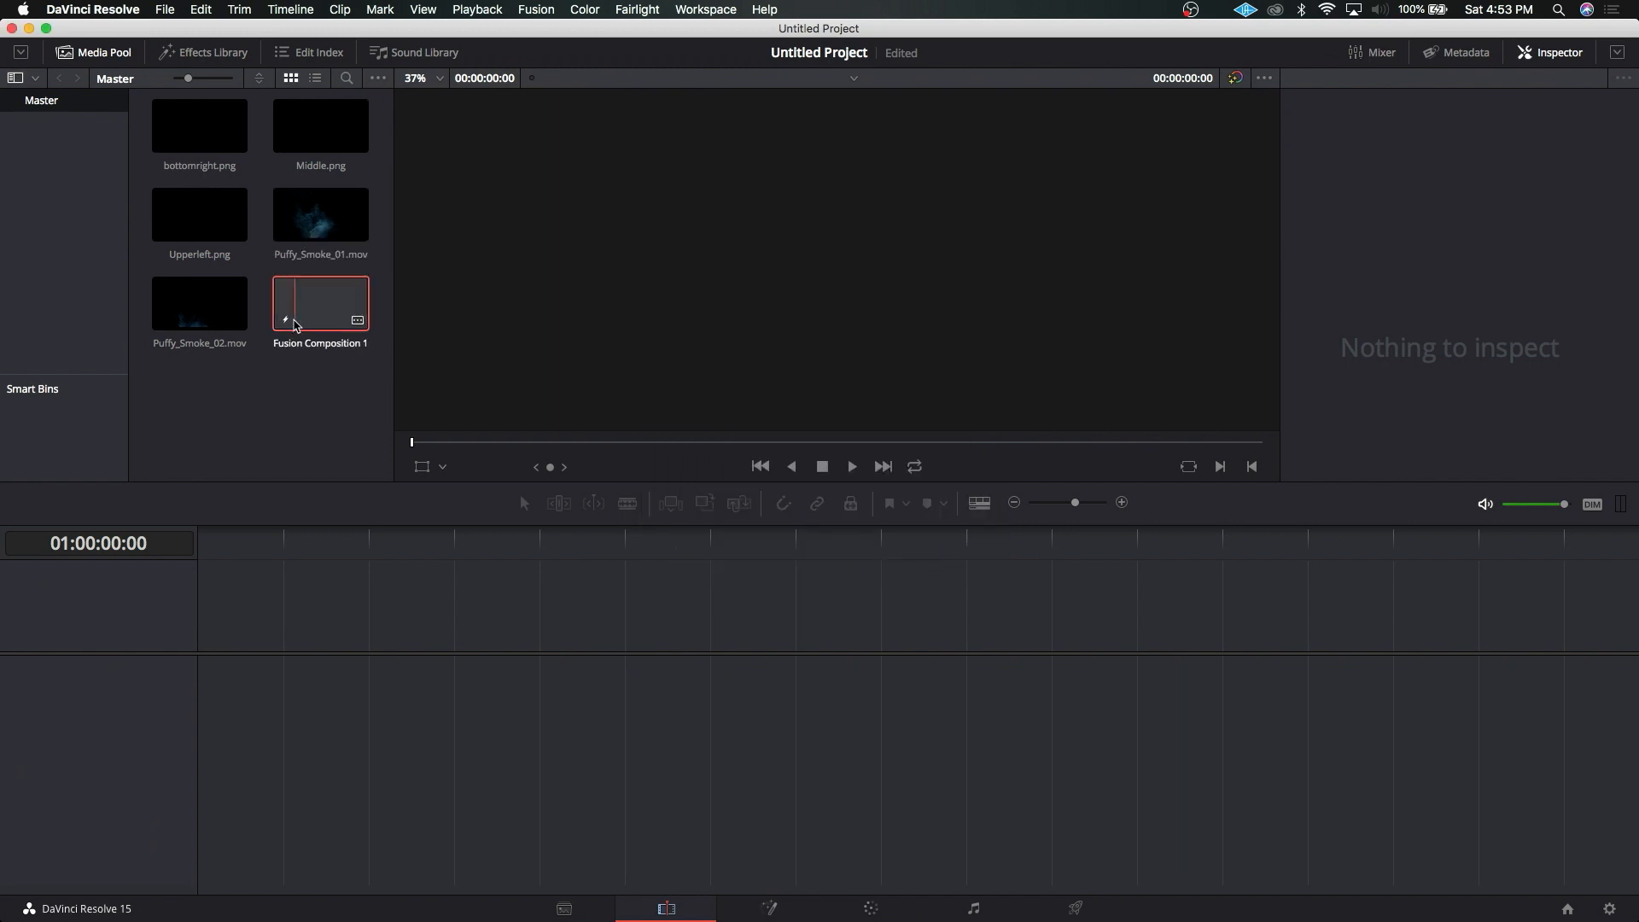
{"action": "left_click_drag", "start_coordinate": [315, 303], "coordinate": [228, 722]}
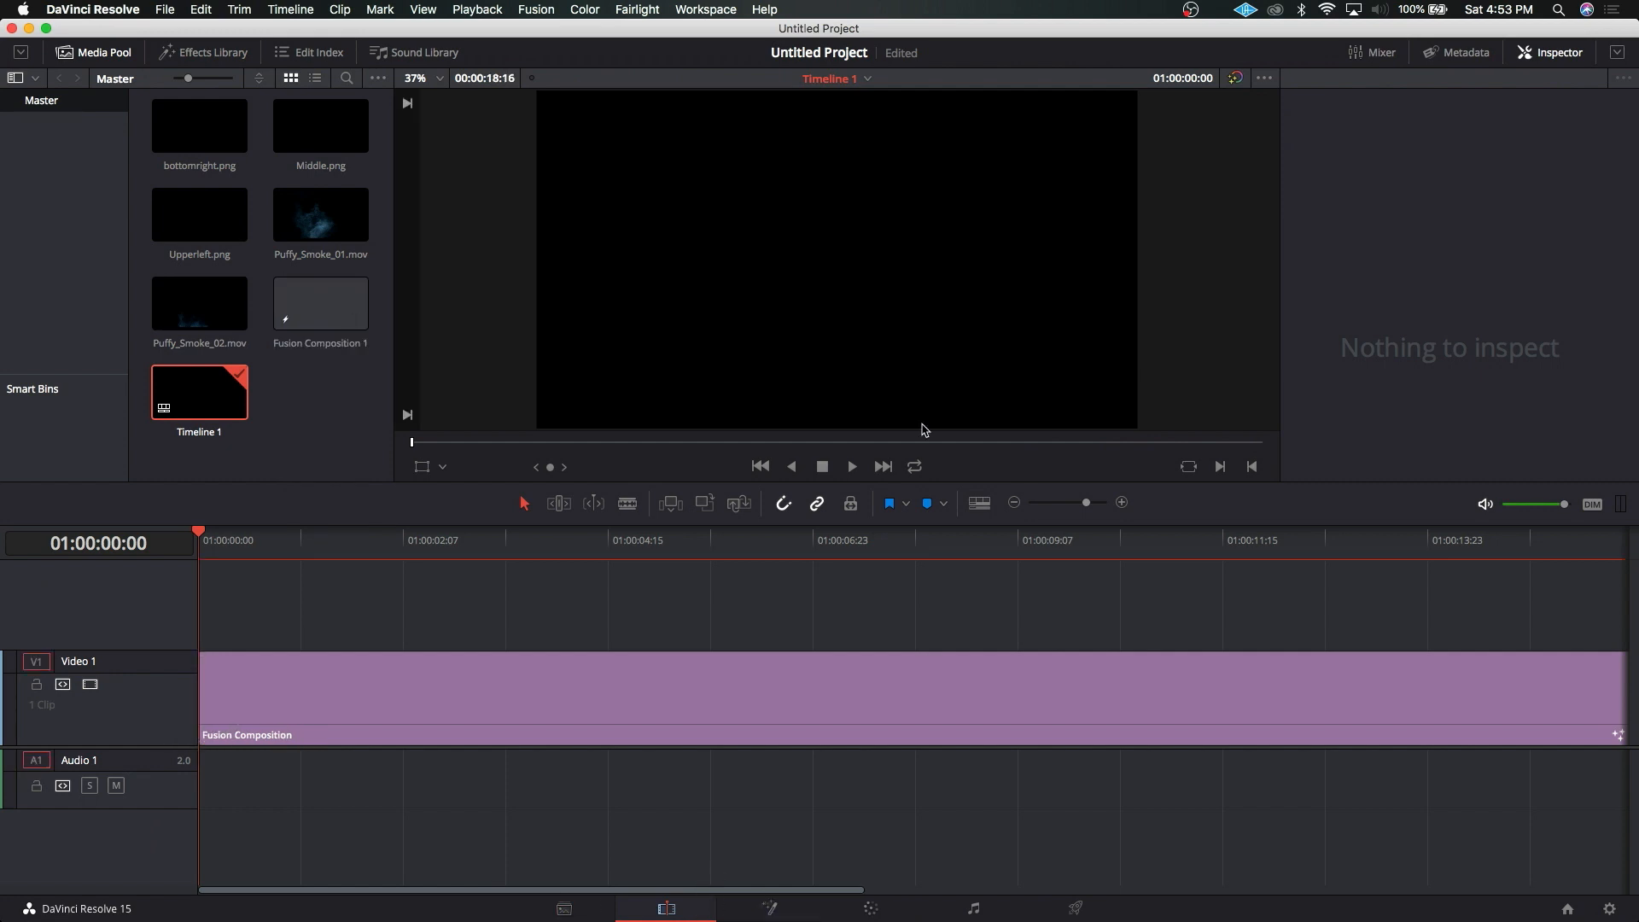
{"action": "left_click", "coordinate": [852, 467]}
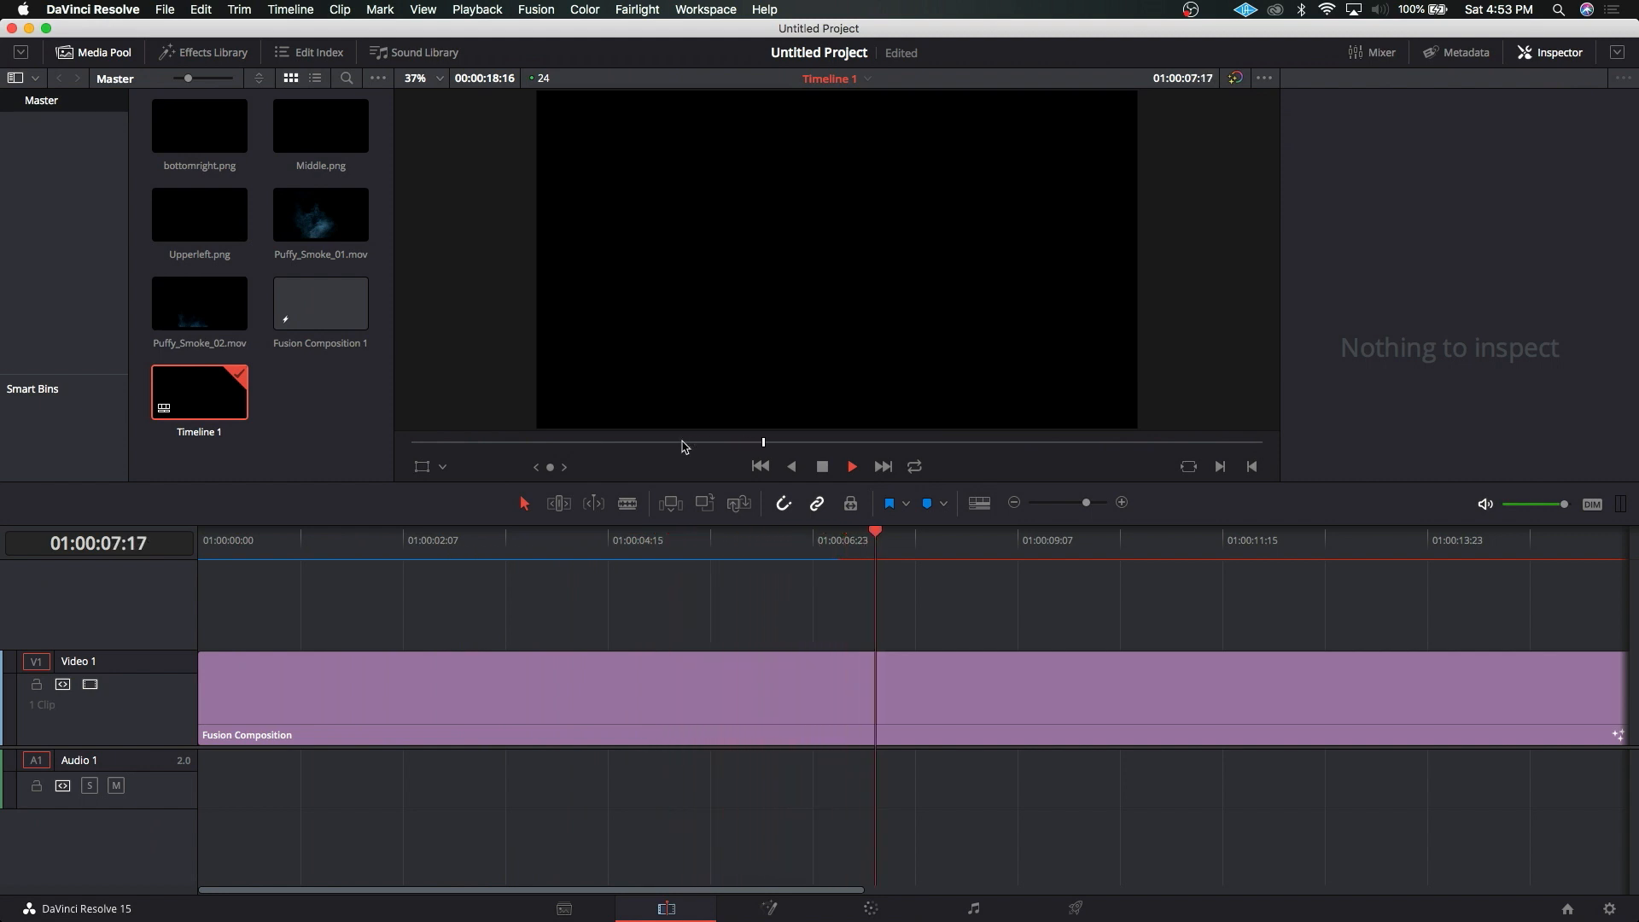
{"action": "left_click_drag", "start_coordinate": [683, 444], "coordinate": [1301, 450]}
{"action": "key", "text": "Right"}
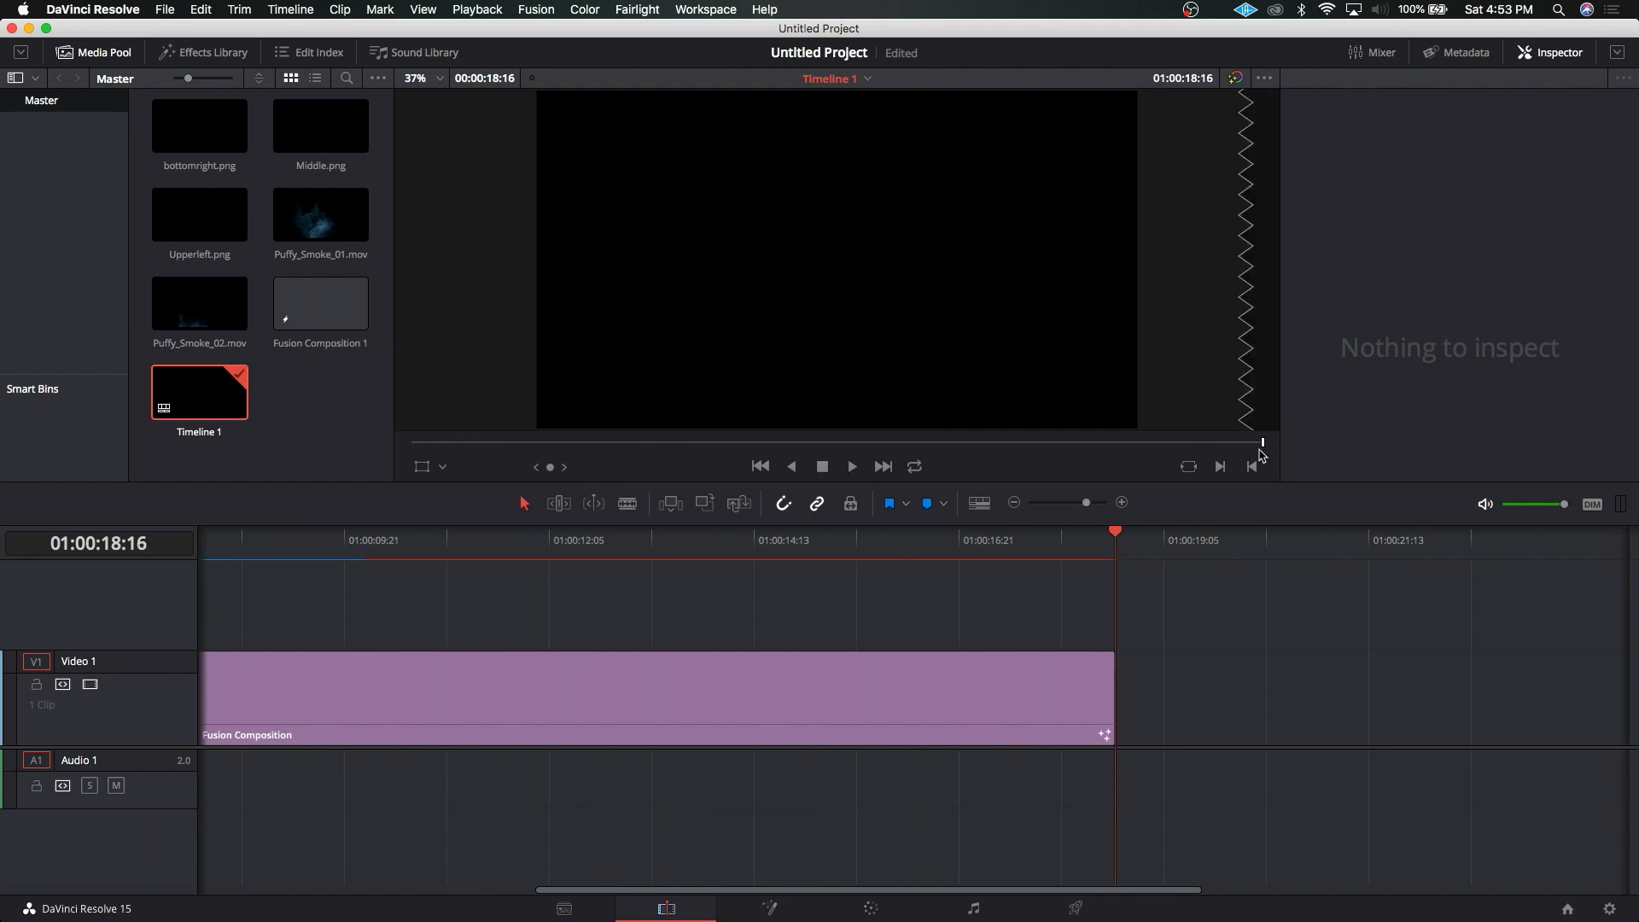
{"action": "key", "text": "Home"}
Step: Open the timeline's Fusion Composition clip on the Fusion page and move the MediaOut1 node to the right side of the graph
{"action": "left_click", "coordinate": [434, 703]}
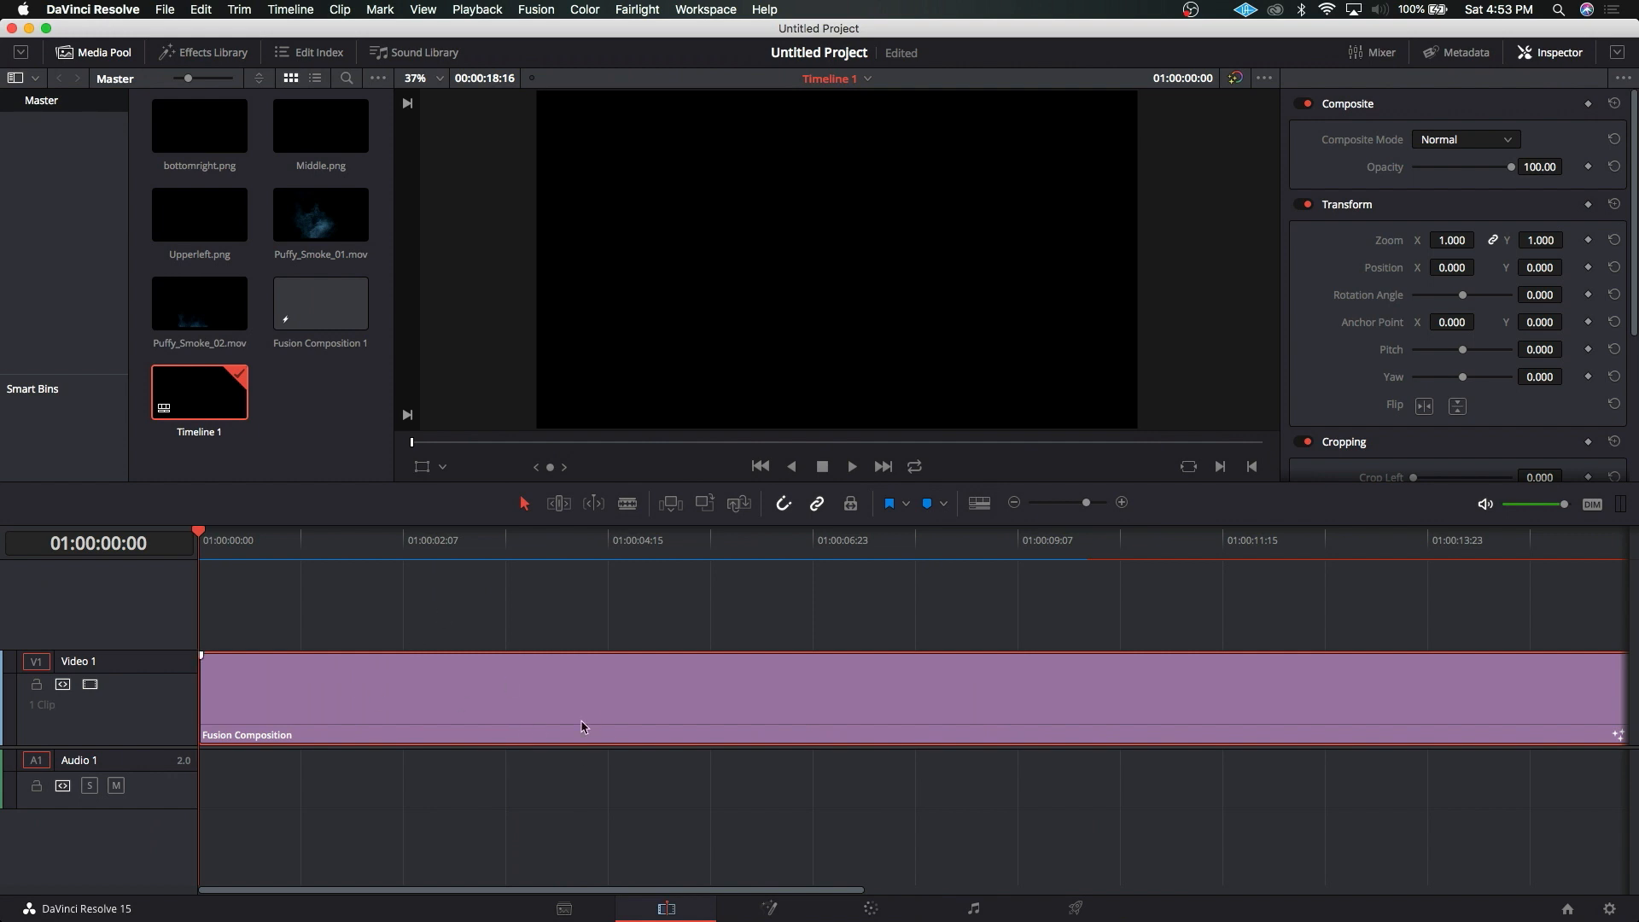
{"action": "left_click", "coordinate": [758, 905]}
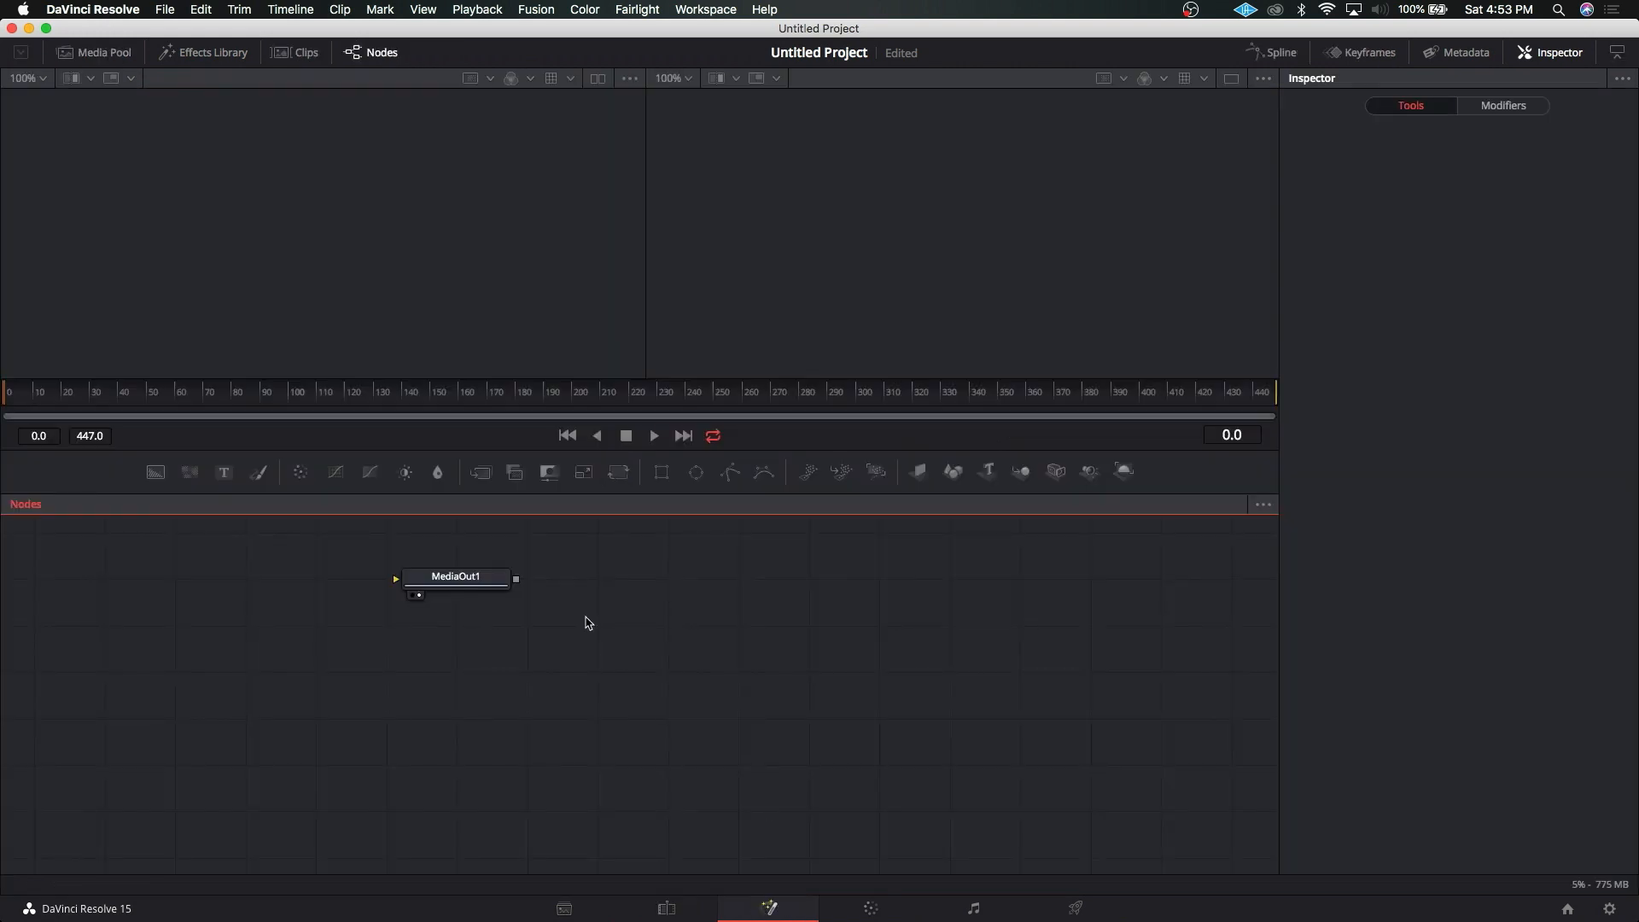
{"action": "left_click_drag", "start_coordinate": [447, 583], "coordinate": [969, 625]}
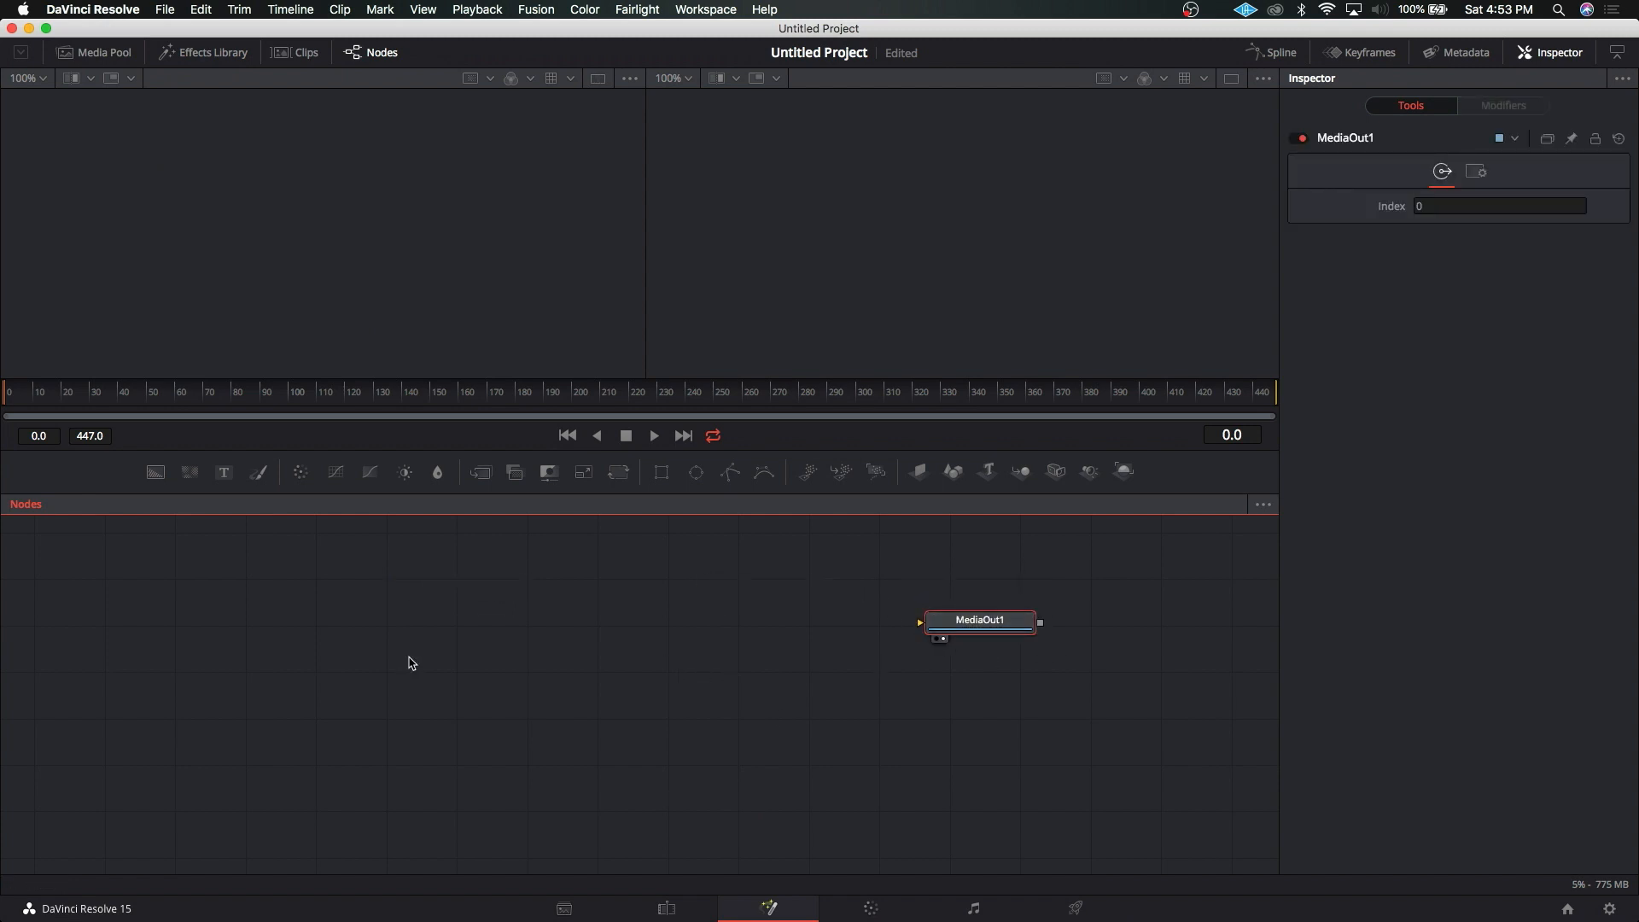
Step: Adjust the height split between the viewers and the node editor, and move MediaOut1 lower in the graph
{"action": "left_click_drag", "start_coordinate": [654, 377], "coordinate": [664, 486]}
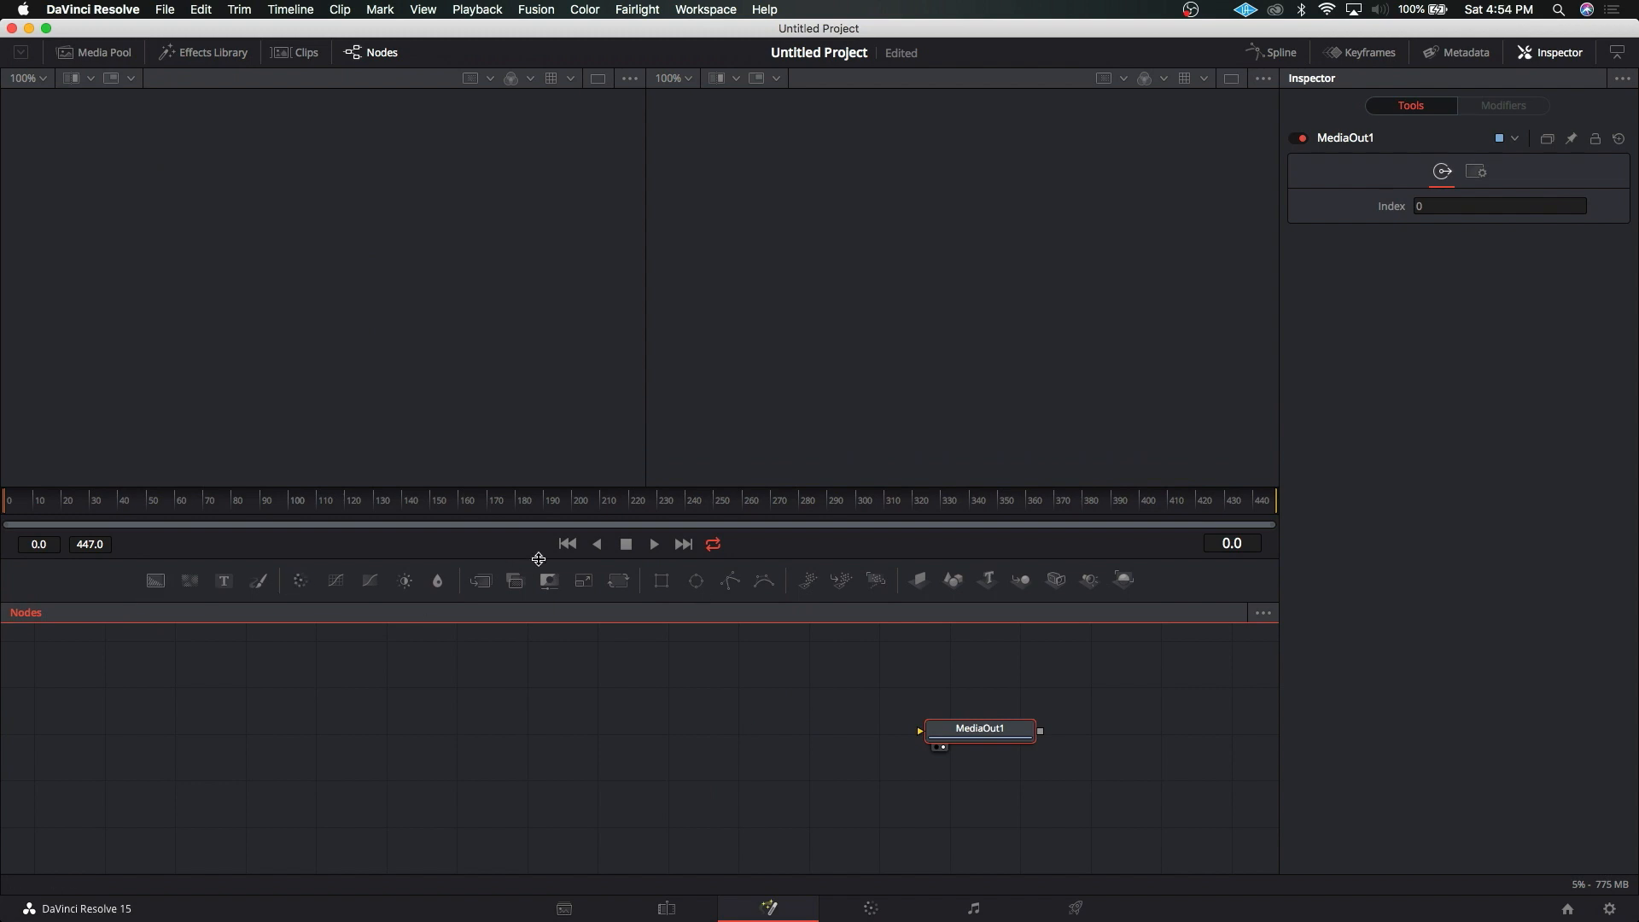
{"action": "left_click_drag", "start_coordinate": [539, 563], "coordinate": [653, 399]}
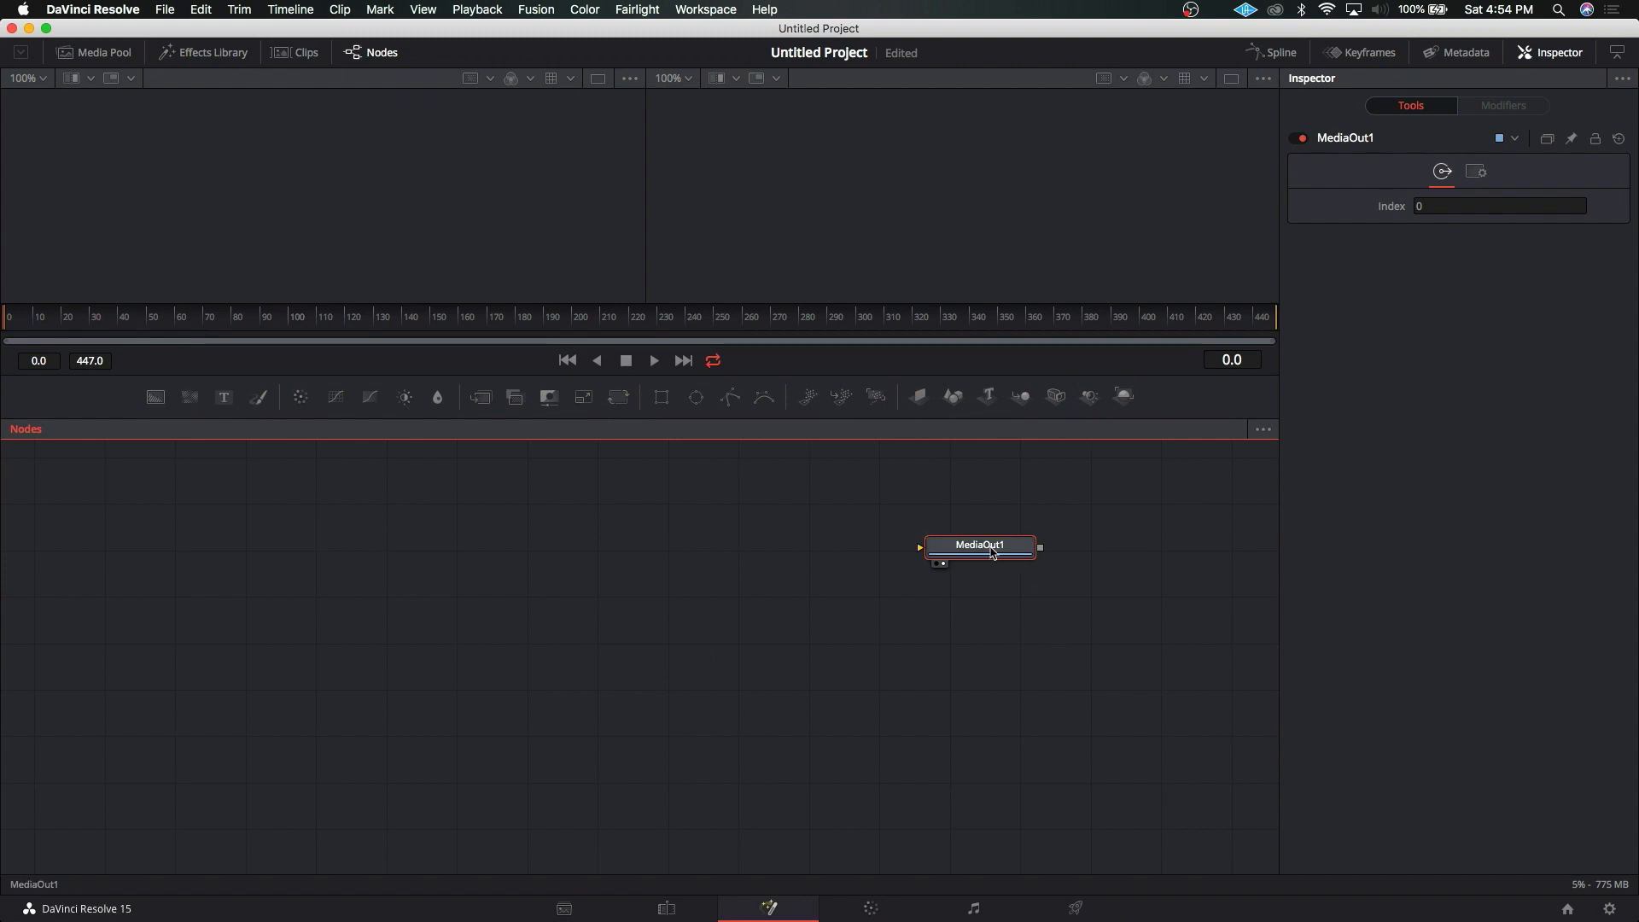
{"action": "left_click_drag", "start_coordinate": [992, 552], "coordinate": [912, 683]}
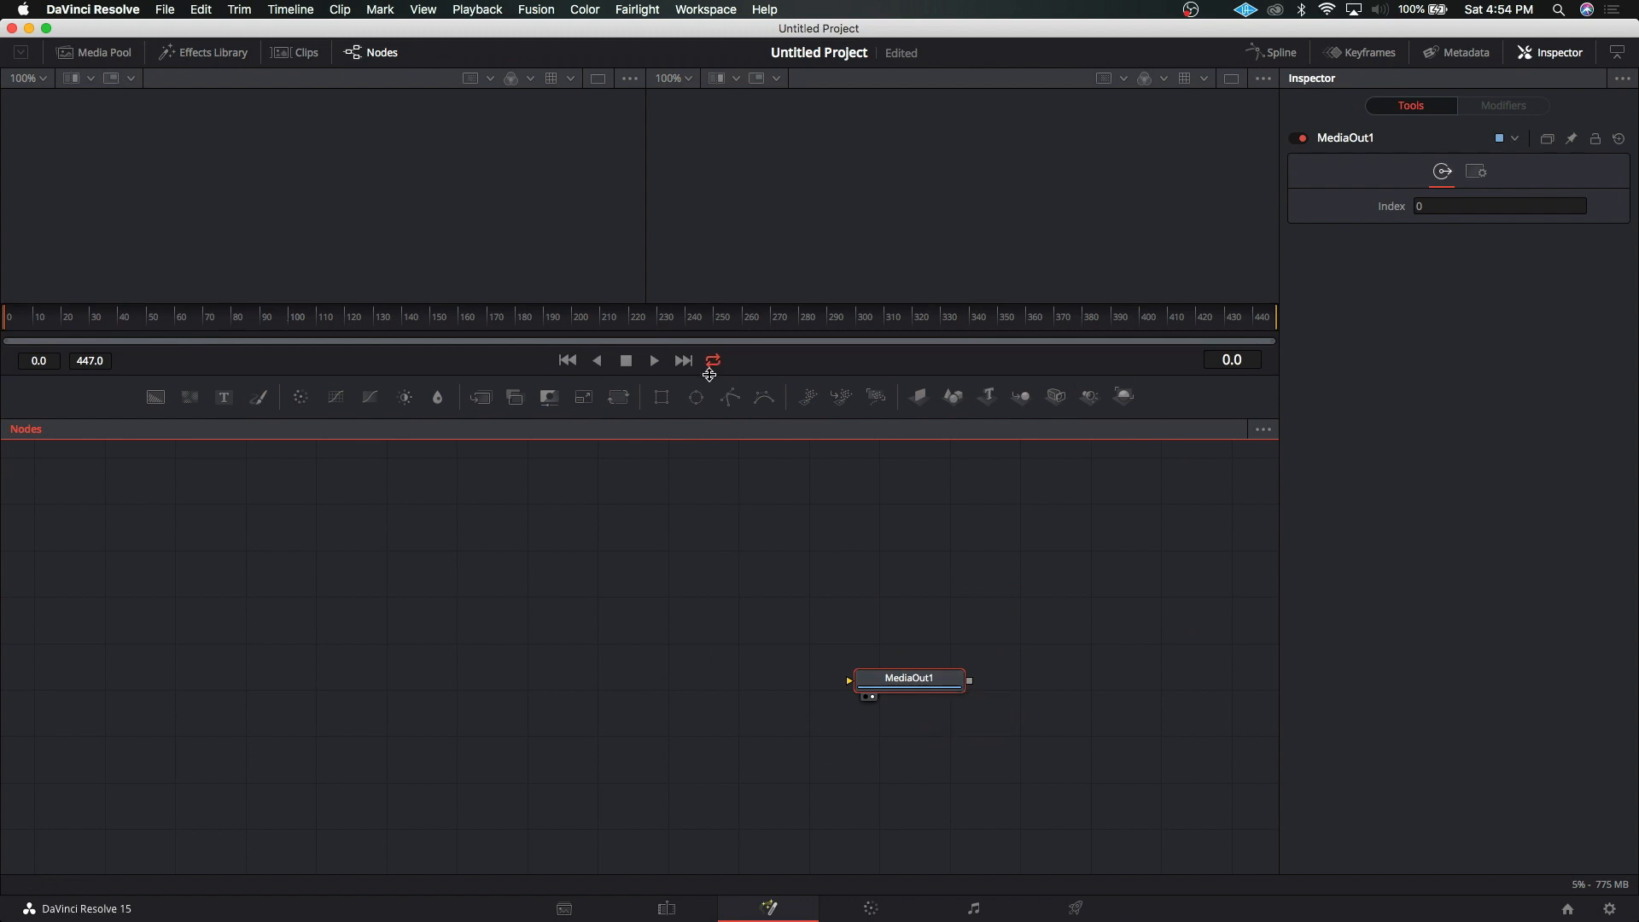
{"action": "left_click_drag", "start_coordinate": [713, 377], "coordinate": [712, 474]}
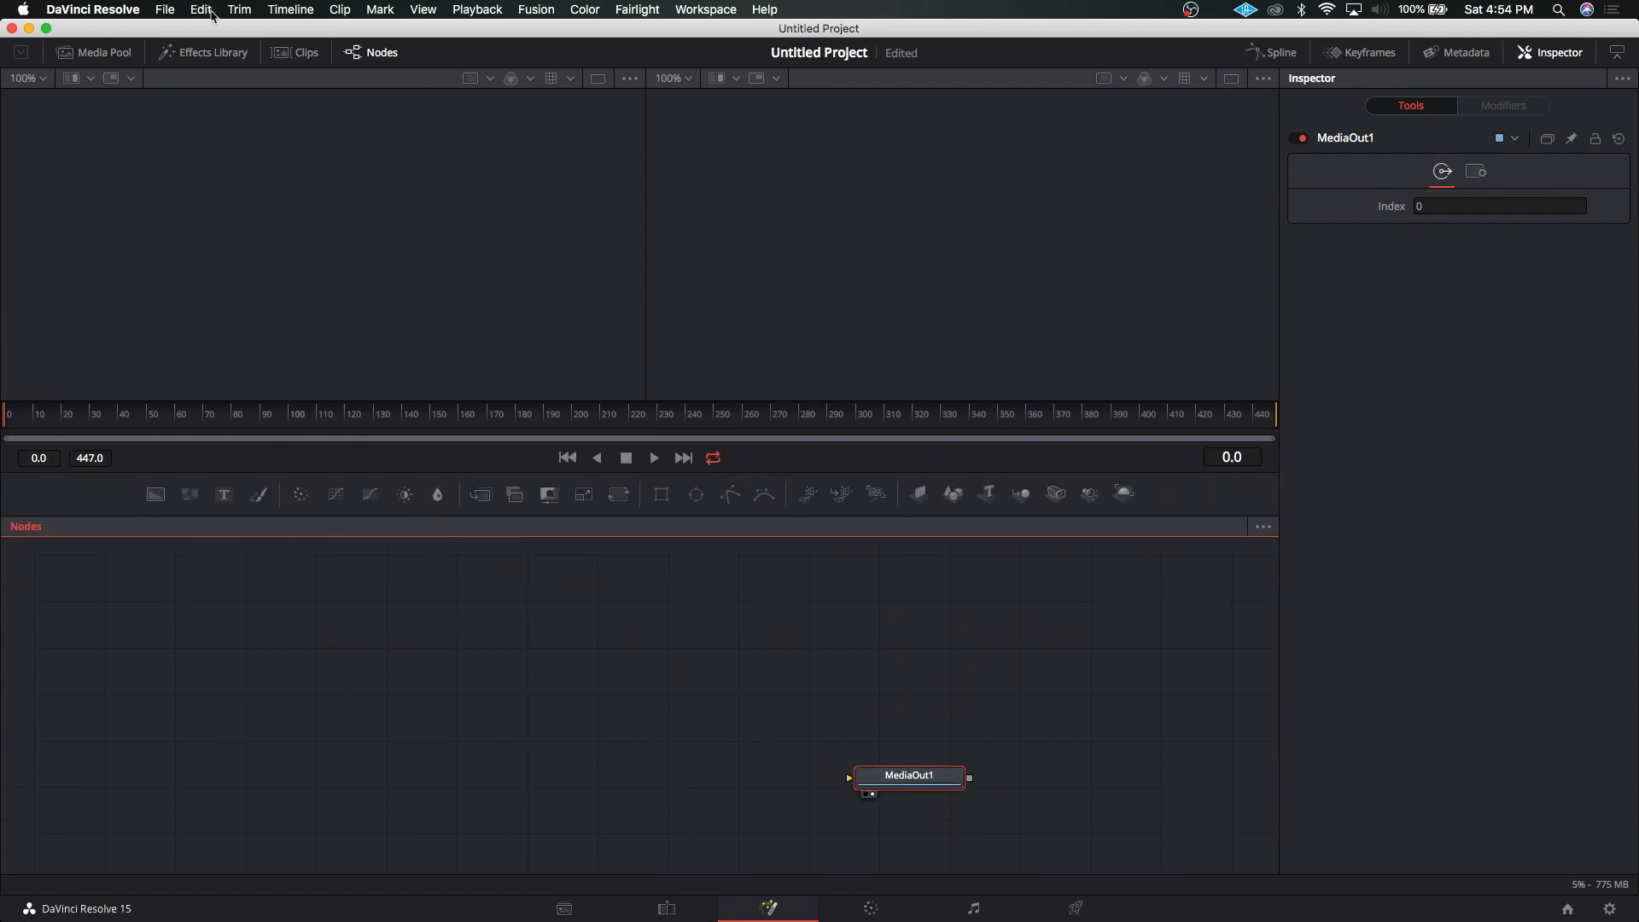
Step: Show and hide the Media Pool, Effects Library, Clips and Nodes panels to examine the Fusion page layout
{"action": "left_click", "coordinate": [128, 57]}
{"action": "left_click", "coordinate": [132, 58]}
{"action": "left_click", "coordinate": [197, 57]}
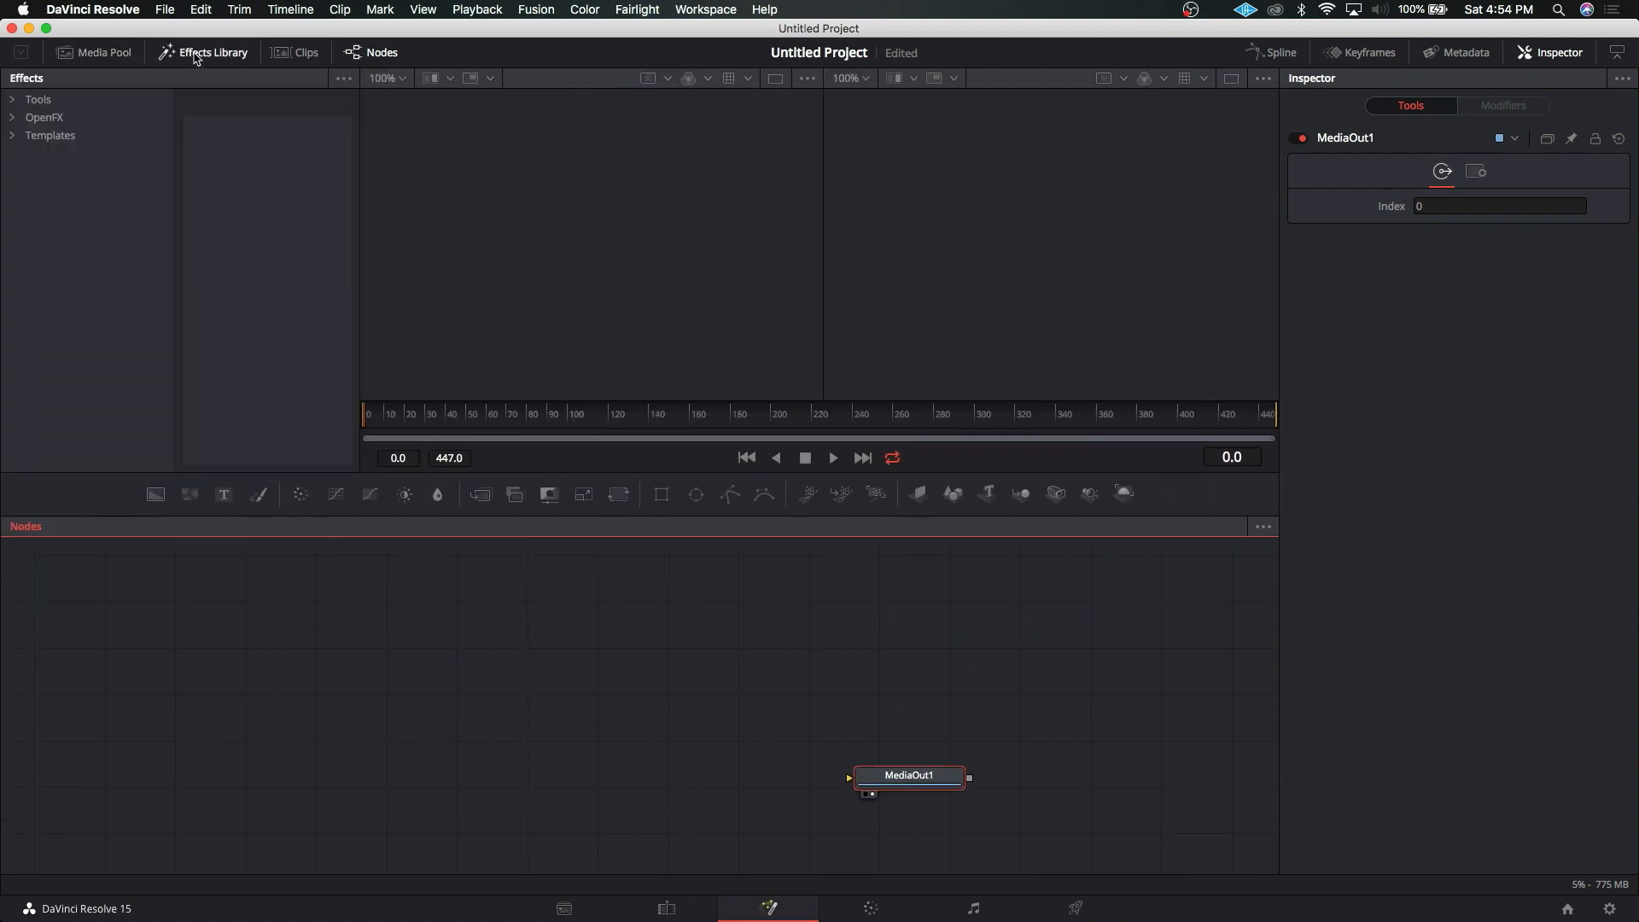
{"action": "left_click", "coordinate": [194, 56]}
{"action": "left_click", "coordinate": [308, 56]}
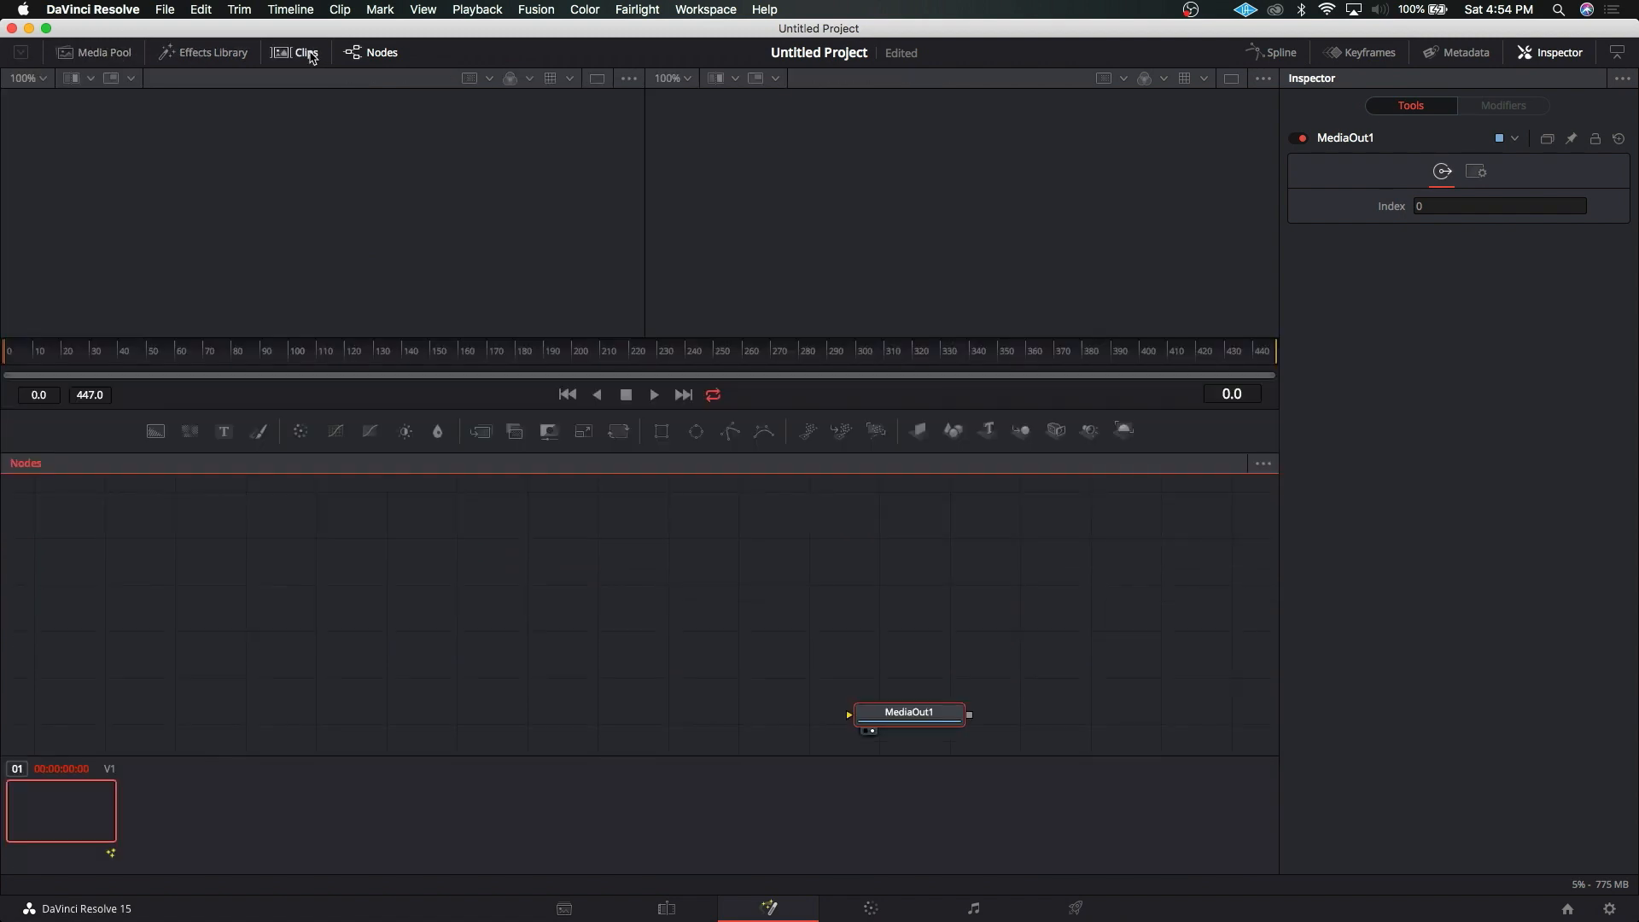
{"action": "left_click", "coordinate": [311, 56]}
{"action": "left_click", "coordinate": [375, 54]}
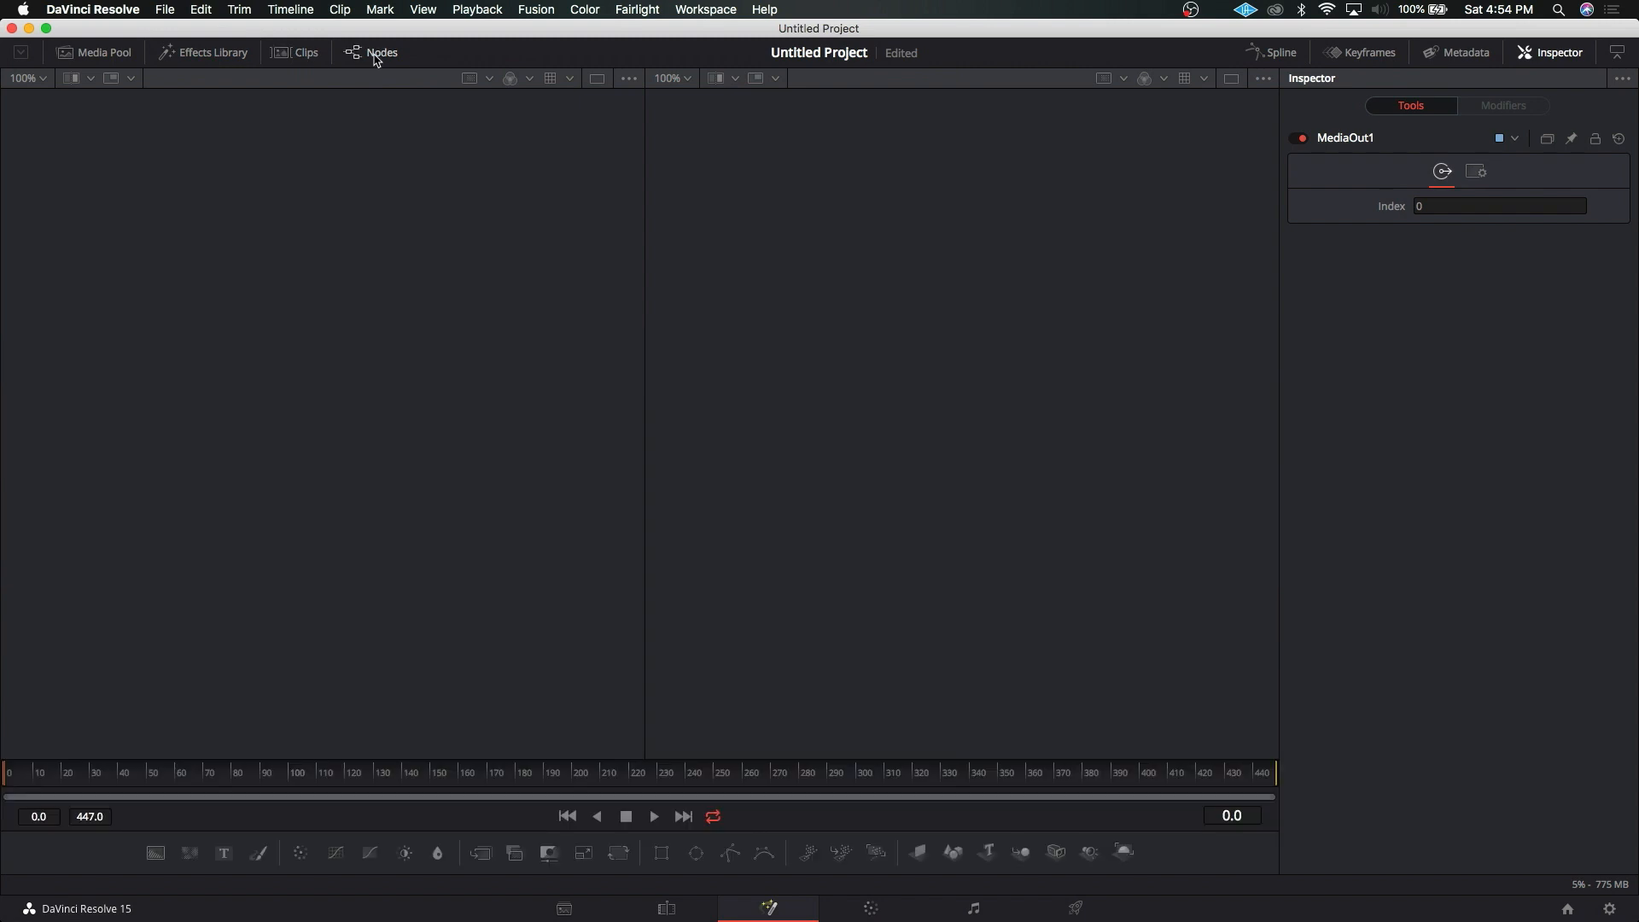
{"action": "left_click", "coordinate": [376, 56]}
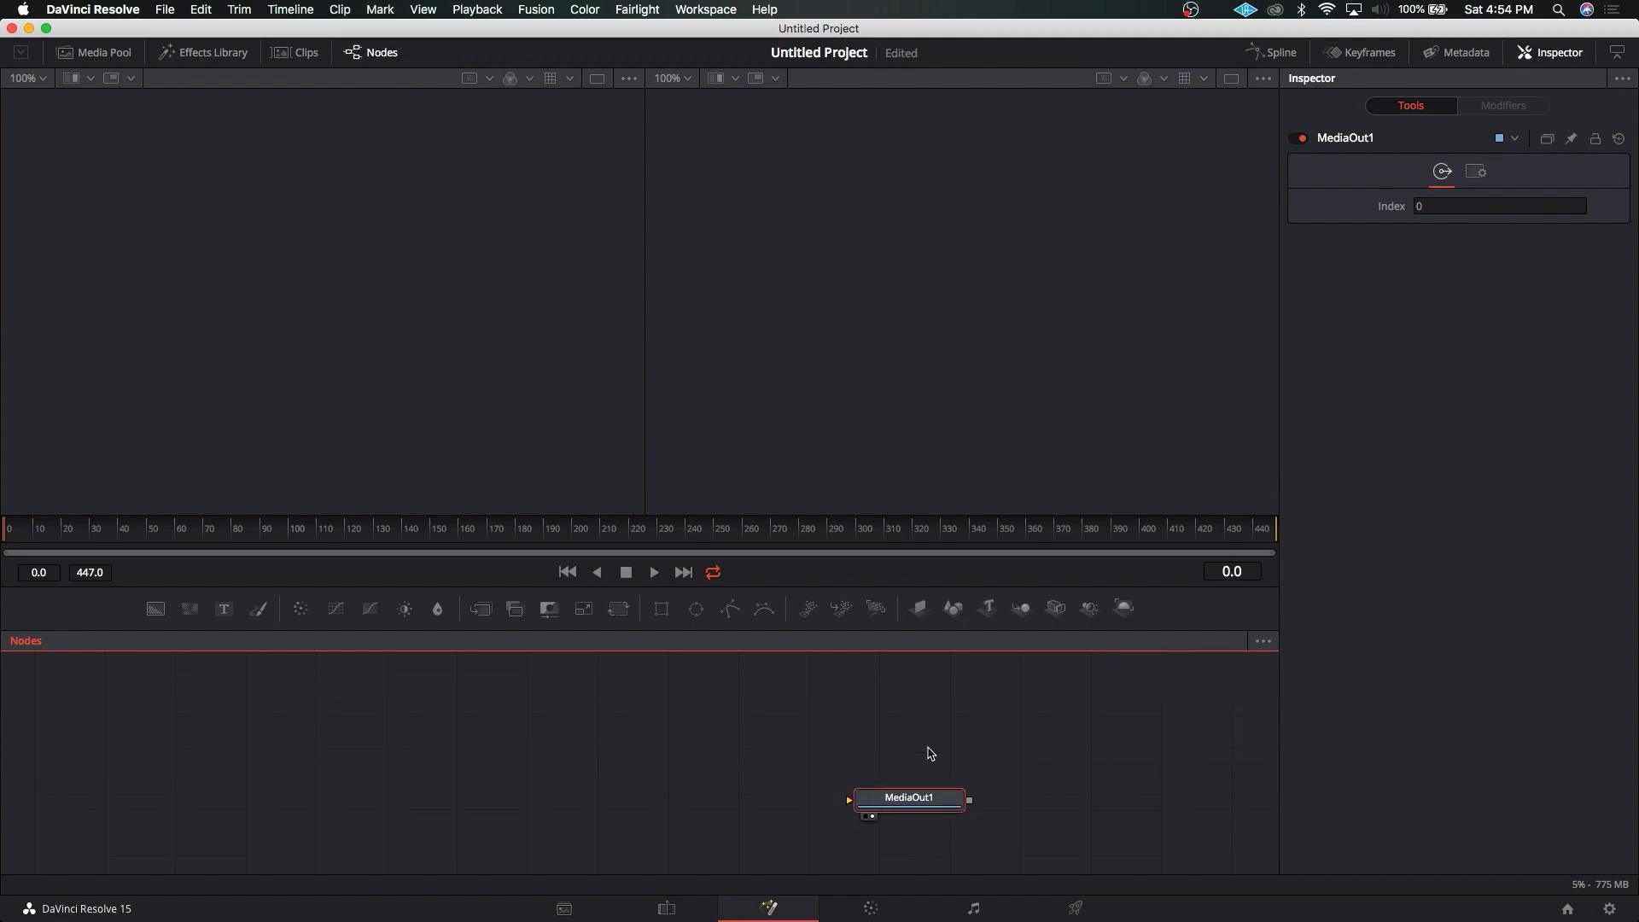
Step: Show and hide the Spline, Keyframes, Metadata and Inspector panels to examine what each one offers
{"action": "left_click", "coordinate": [1280, 53]}
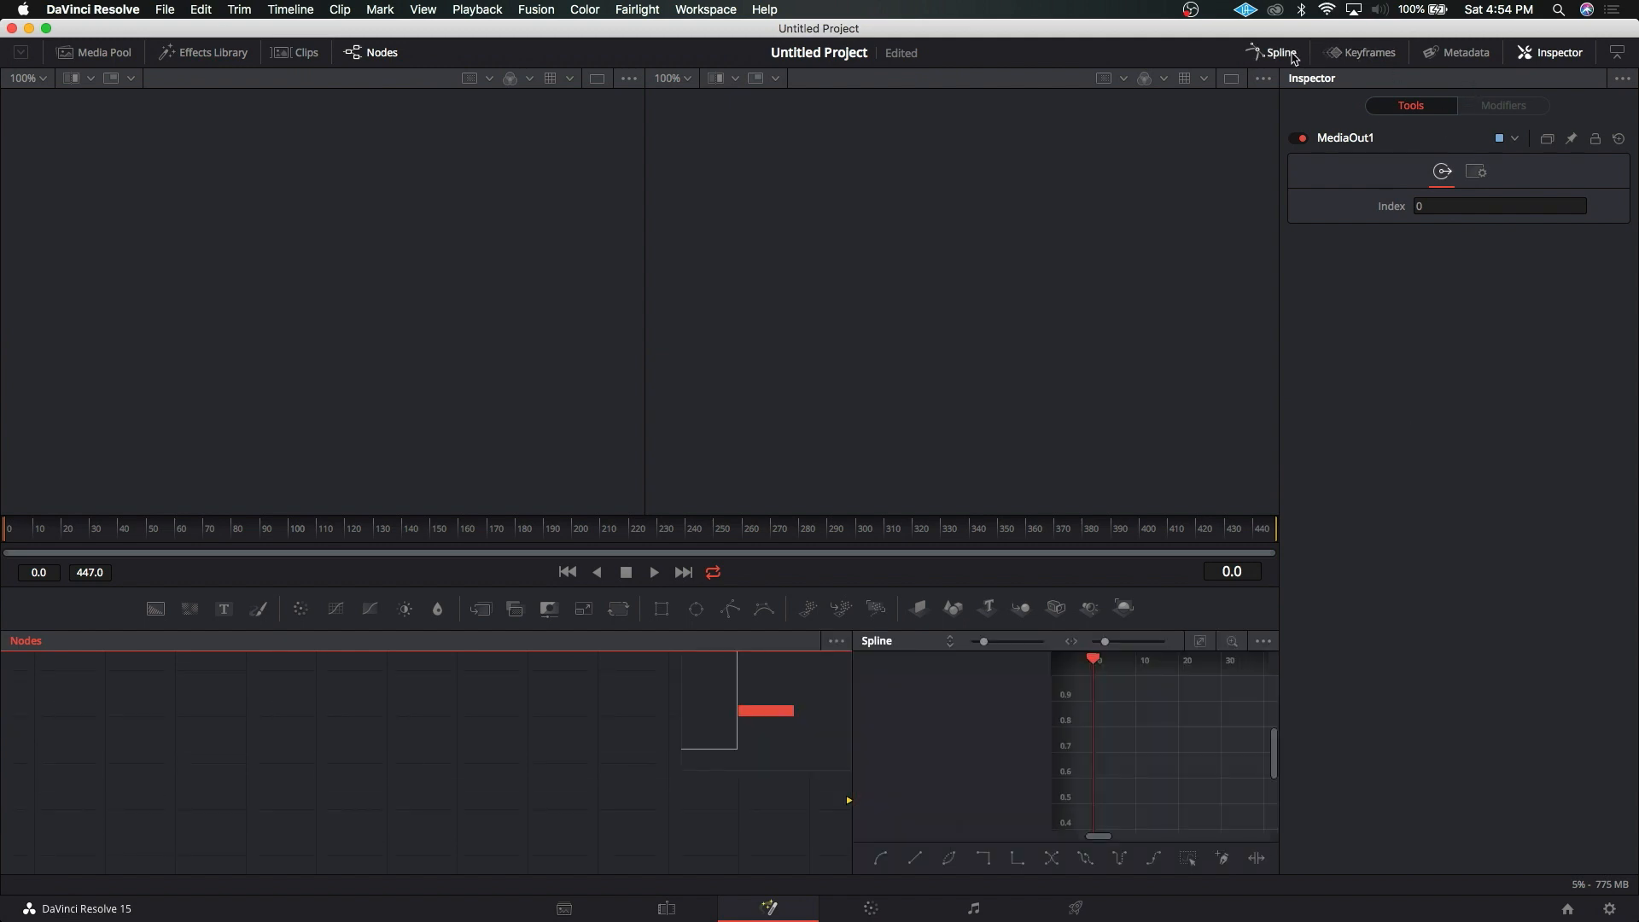
{"action": "left_click", "coordinate": [1290, 55]}
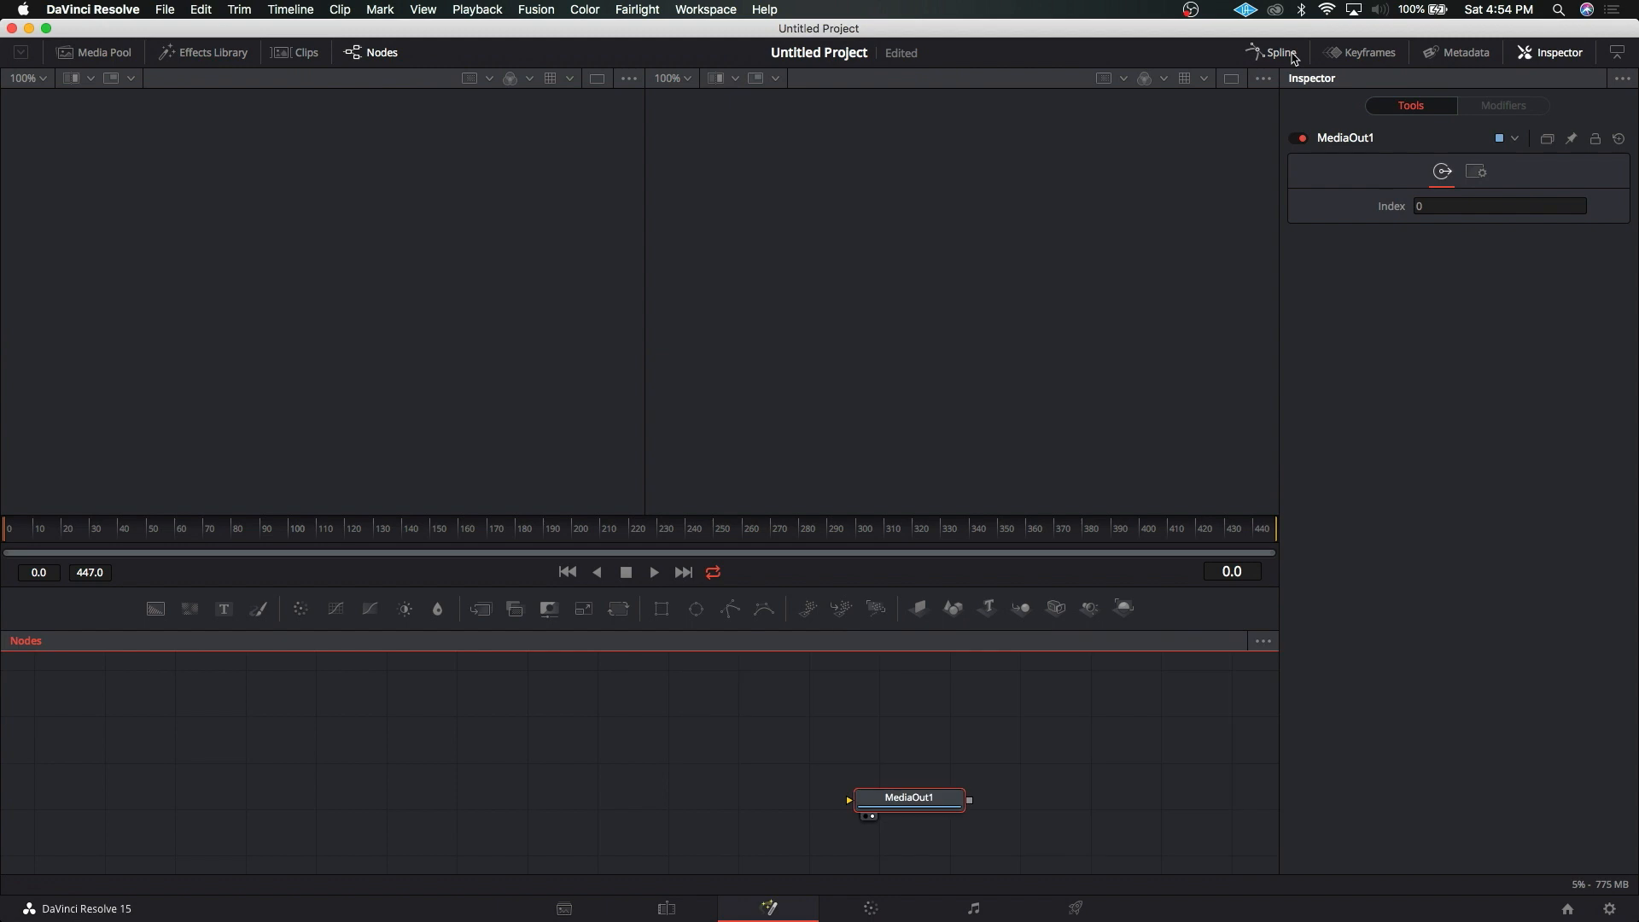
{"action": "left_click", "coordinate": [1389, 55]}
{"action": "left_click", "coordinate": [1388, 55]}
{"action": "left_click", "coordinate": [1485, 57]}
{"action": "left_click", "coordinate": [1485, 56]}
{"action": "left_click", "coordinate": [1560, 54]}
{"action": "left_click", "coordinate": [1560, 54]}
Step: Toggle the Inspector between half and full height, make the node editor taller, and leave the Inspector at full height
{"action": "left_click", "coordinate": [1616, 54]}
{"action": "left_click", "coordinate": [1616, 56]}
{"action": "left_click", "coordinate": [1616, 56]}
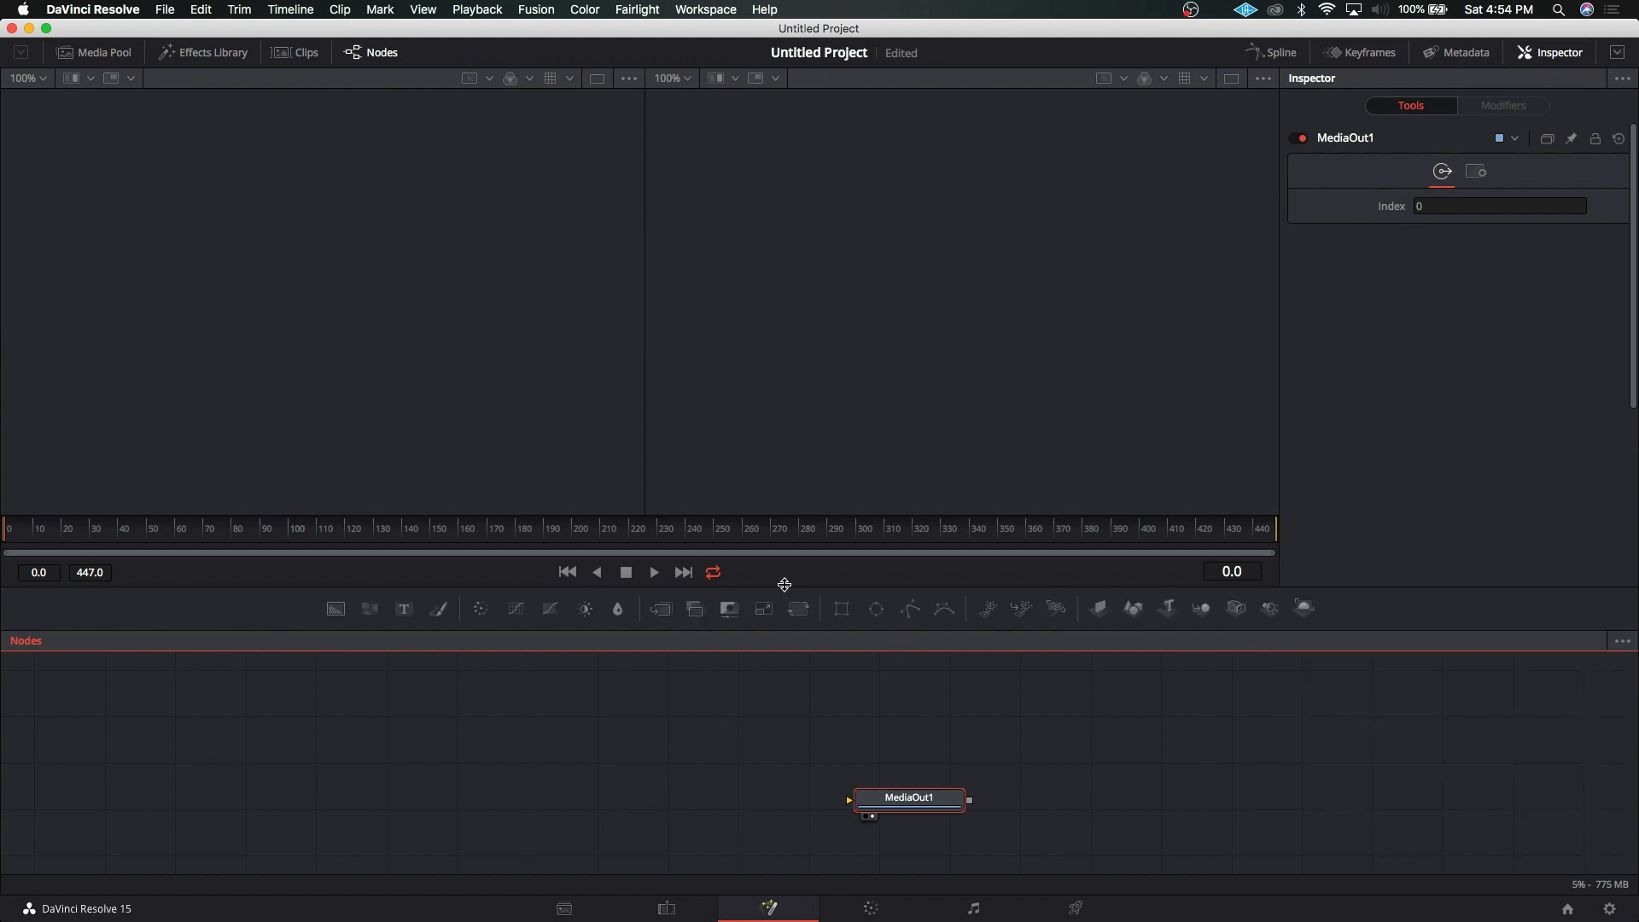
{"action": "left_click_drag", "start_coordinate": [784, 585], "coordinate": [784, 489]}
{"action": "left_click", "coordinate": [1625, 55]}
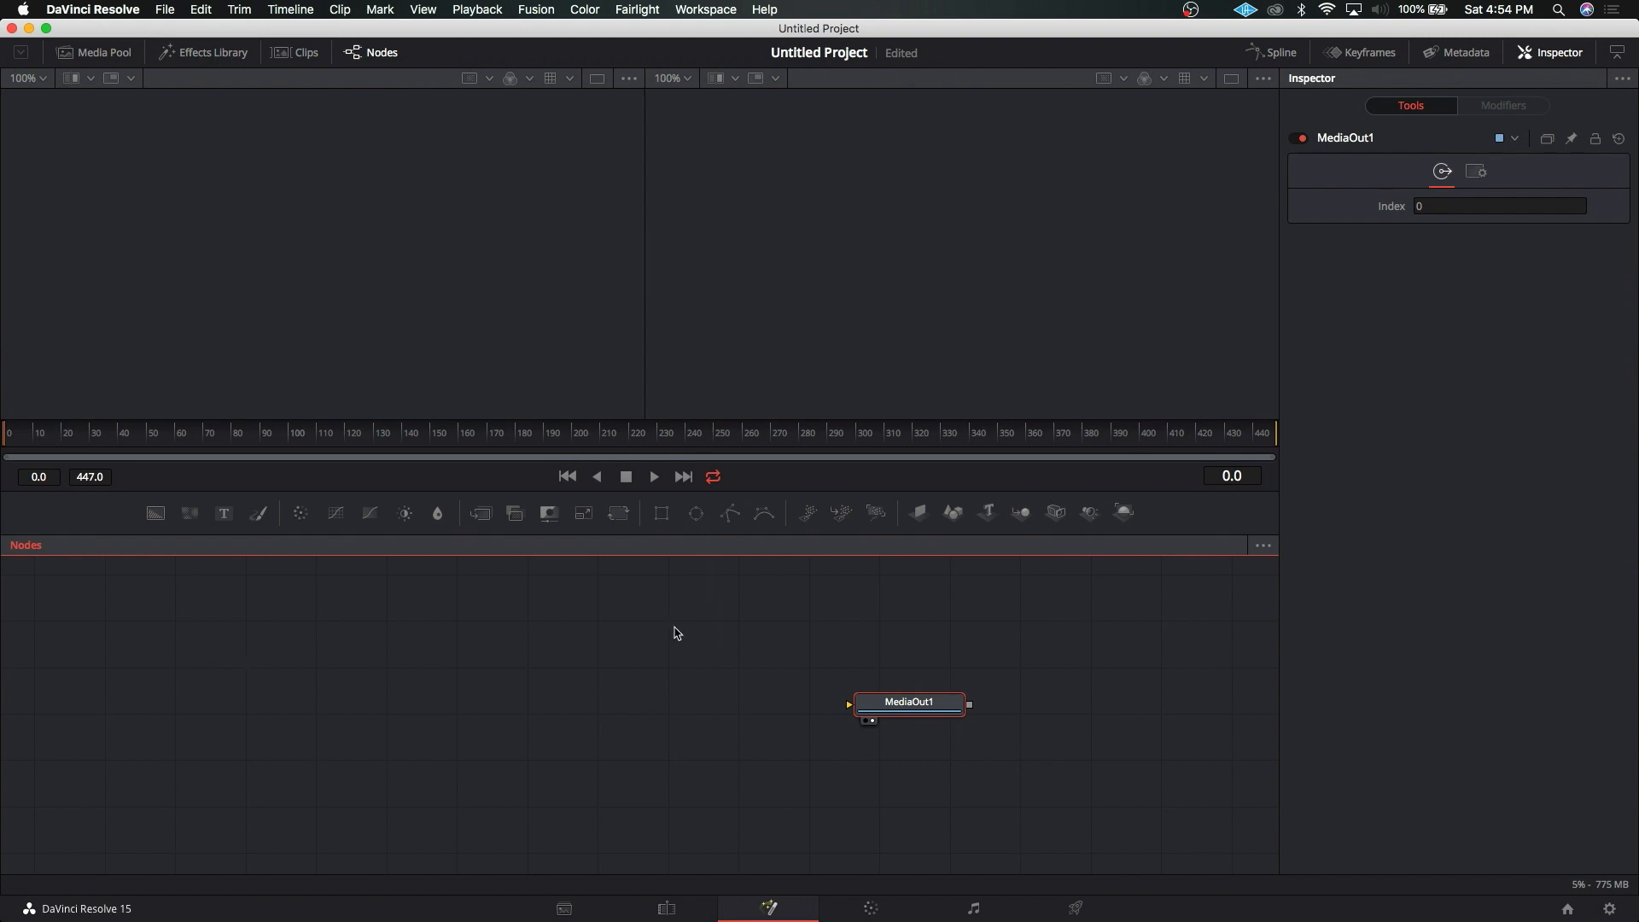
Step: Play the composition briefly, stop it, and pan across the node graph
{"action": "key", "text": "space"}
{"action": "left_click_drag", "start_coordinate": [603, 664], "coordinate": [718, 676]}
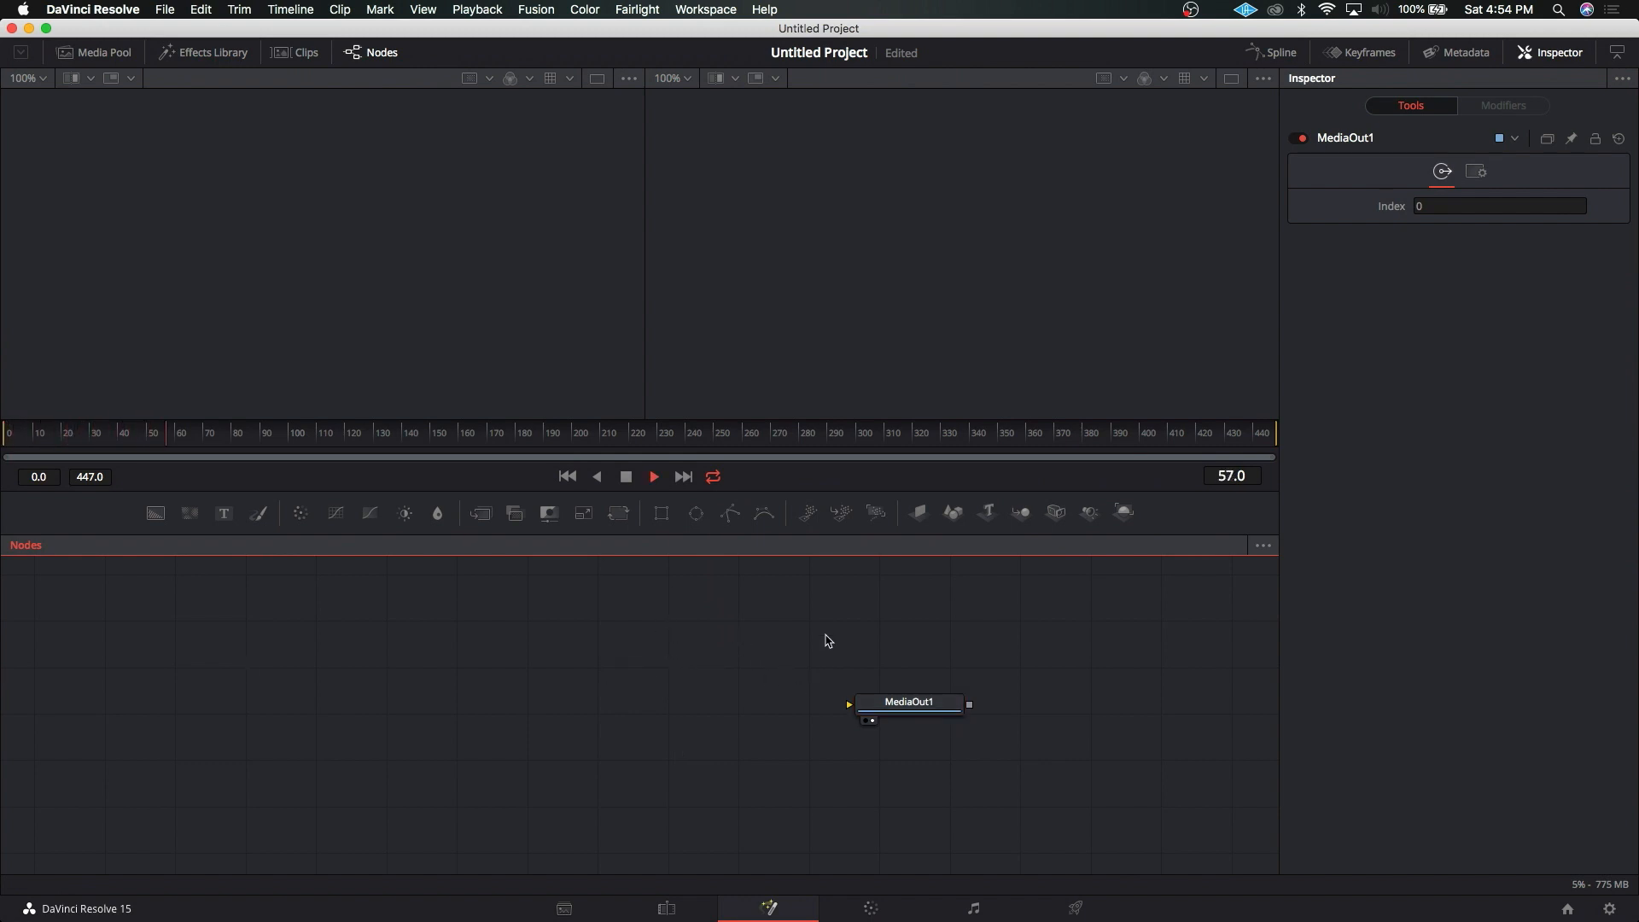
{"action": "left_click_drag", "start_coordinate": [805, 637], "coordinate": [674, 629]}
{"action": "key", "text": "space"}
{"action": "left_click_drag", "start_coordinate": [845, 628], "coordinate": [1009, 680]}
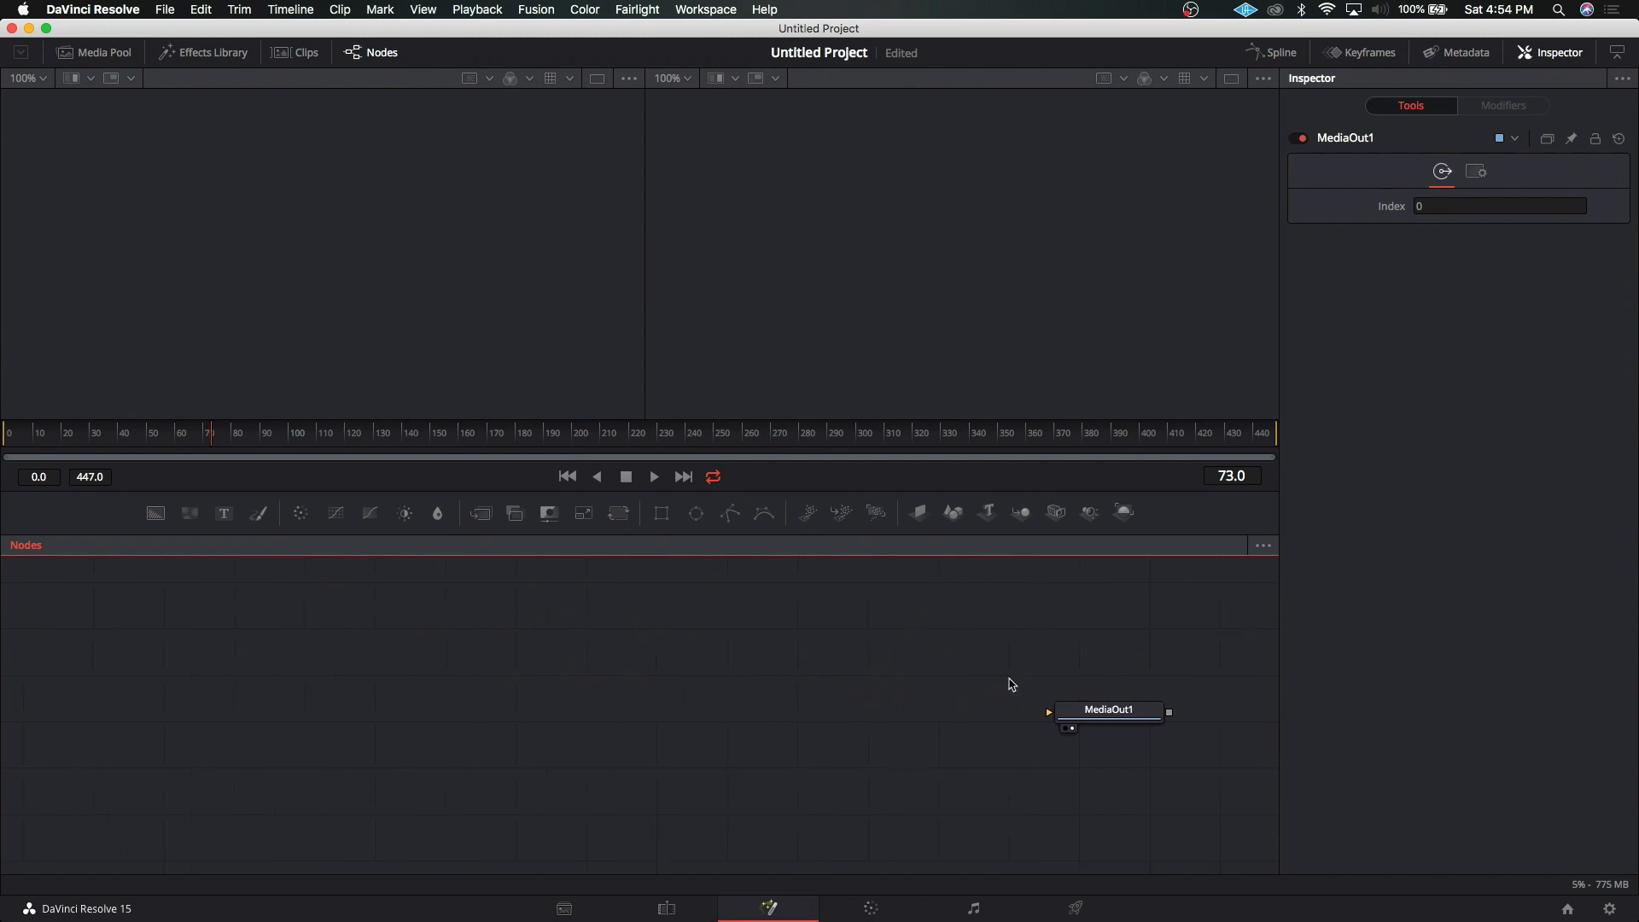
Step: Examine the node graph around MediaOut1 at different zoom levels and positions
{"action": "scroll", "coordinate": [701, 699], "scroll_direction": "up", "scroll_amount": 1}
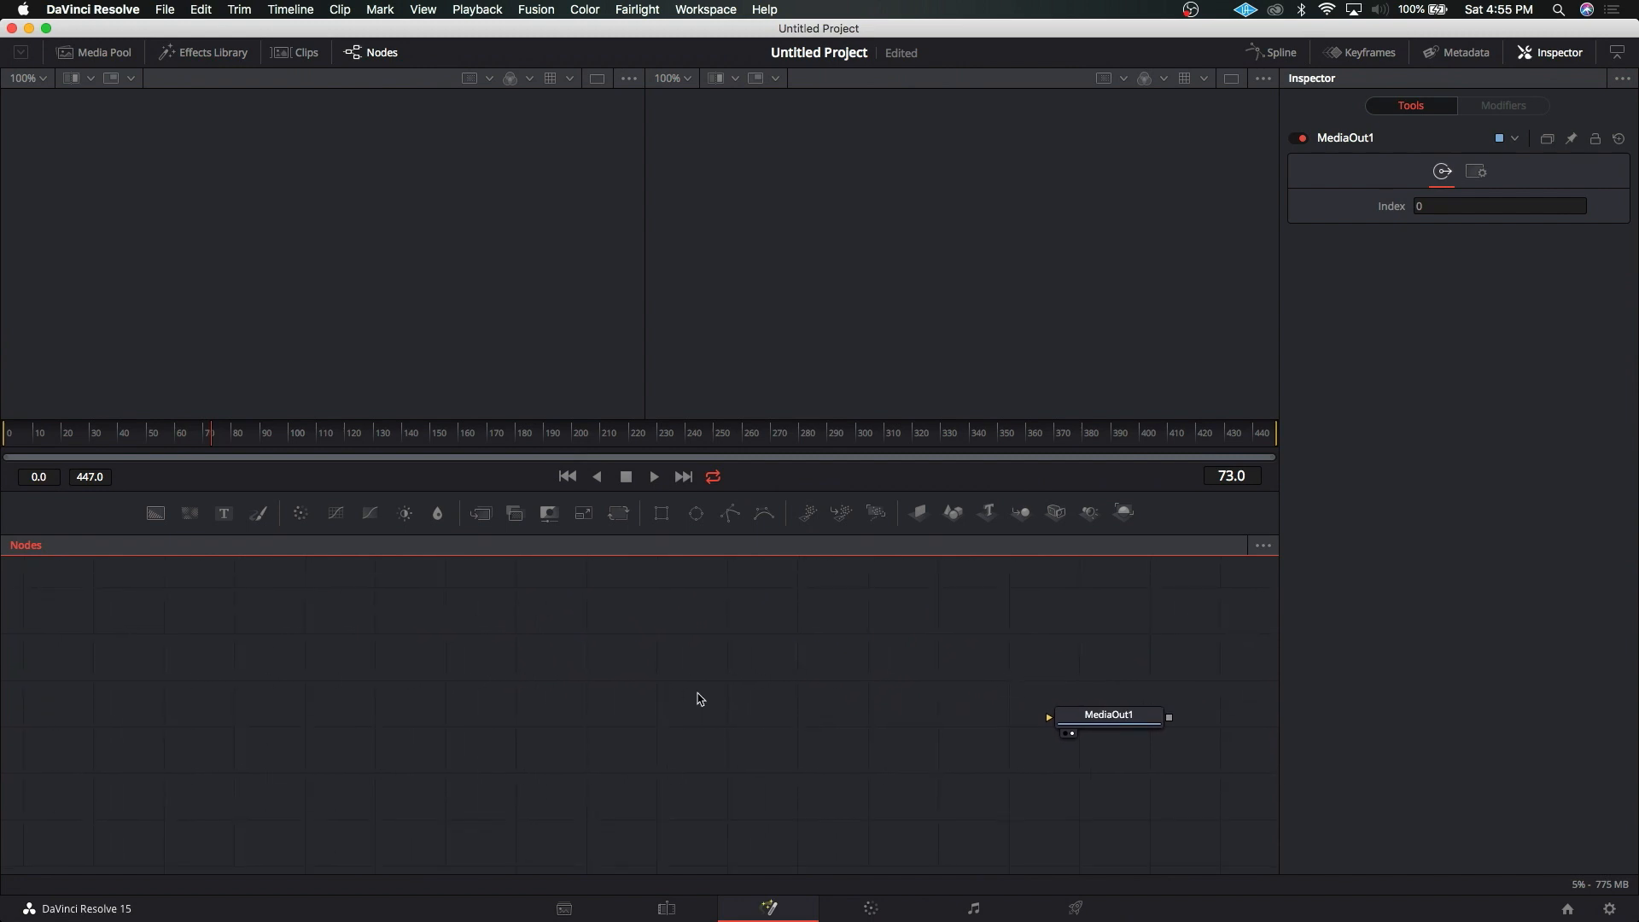
{"action": "scroll", "coordinate": [734, 696], "scroll_direction": "up", "scroll_amount": 2}
{"action": "scroll", "coordinate": [734, 696], "scroll_direction": "down", "scroll_amount": 5}
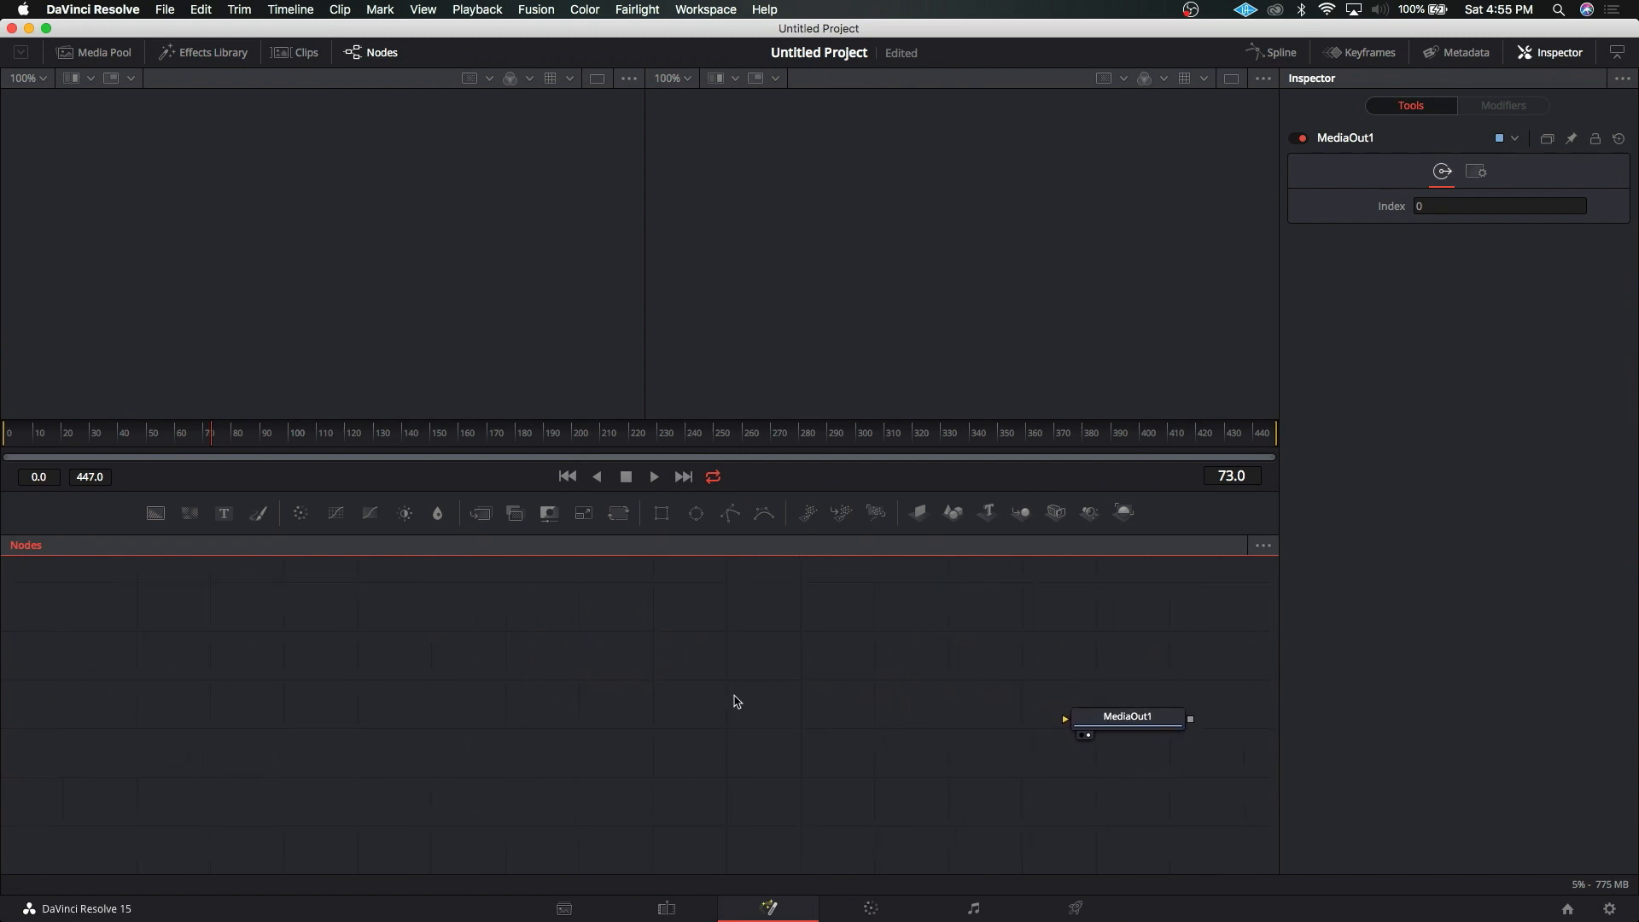
{"action": "scroll", "coordinate": [736, 701], "scroll_direction": "up", "scroll_amount": 3}
{"action": "scroll", "coordinate": [736, 701], "scroll_direction": "down", "scroll_amount": 5}
{"action": "scroll", "coordinate": [736, 701], "scroll_direction": "up", "scroll_amount": 4}
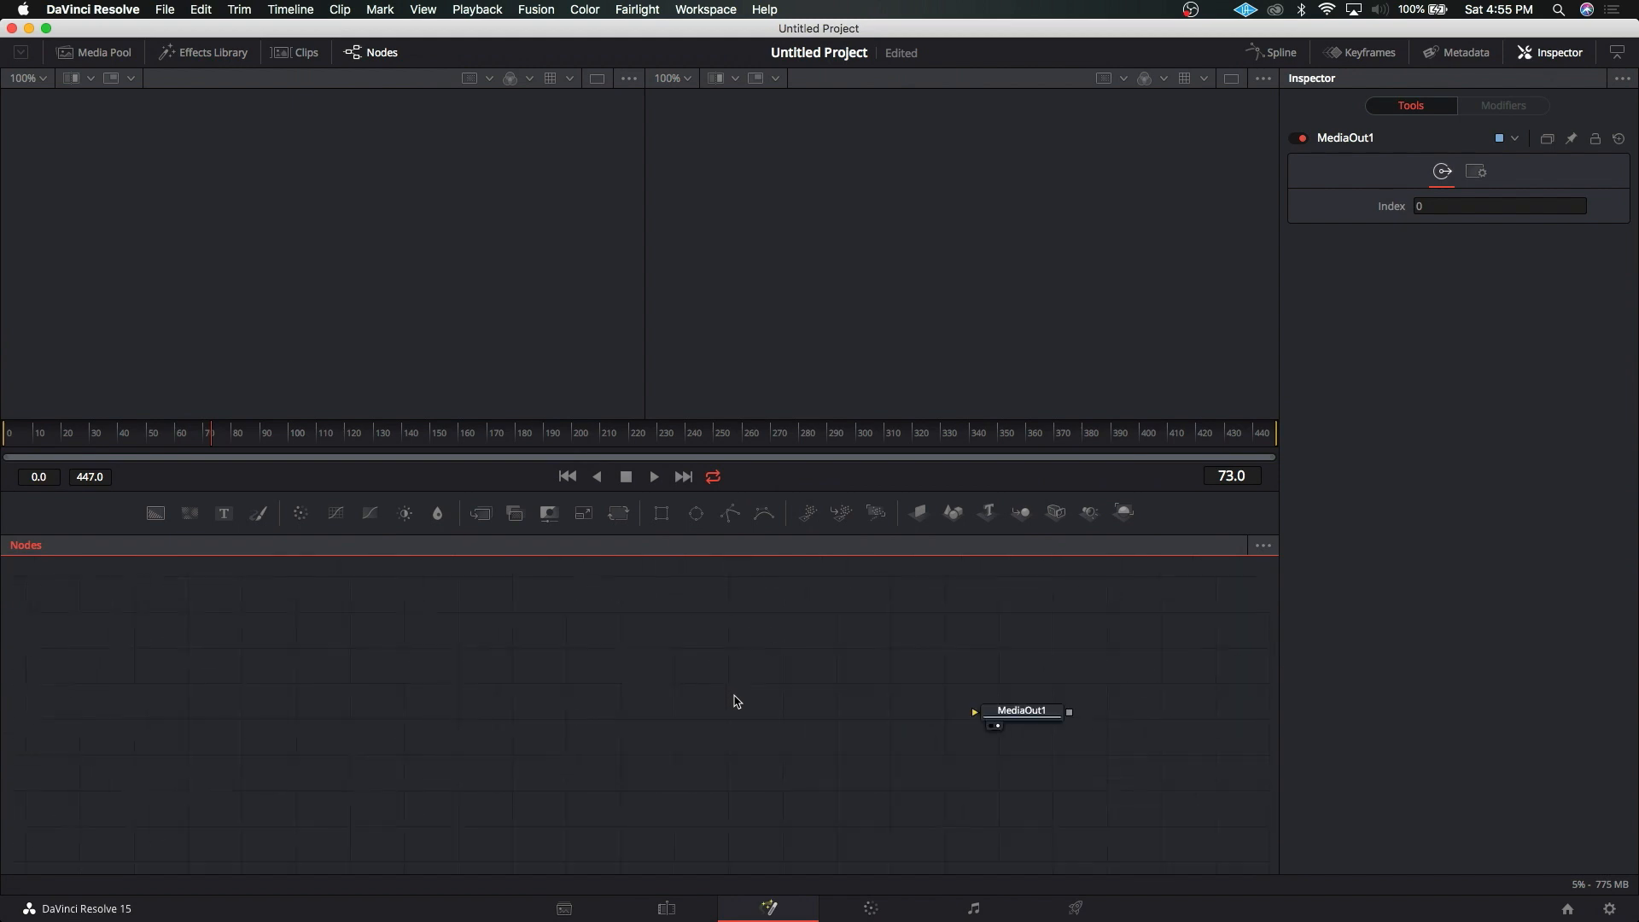
{"action": "scroll", "coordinate": [737, 701], "scroll_direction": "down", "scroll_amount": 3}
{"action": "scroll", "coordinate": [738, 702], "scroll_direction": "up", "scroll_amount": 4}
{"action": "scroll", "coordinate": [738, 702], "scroll_direction": "down", "scroll_amount": 7}
{"action": "scroll", "coordinate": [738, 701], "scroll_direction": "up", "scroll_amount": 5}
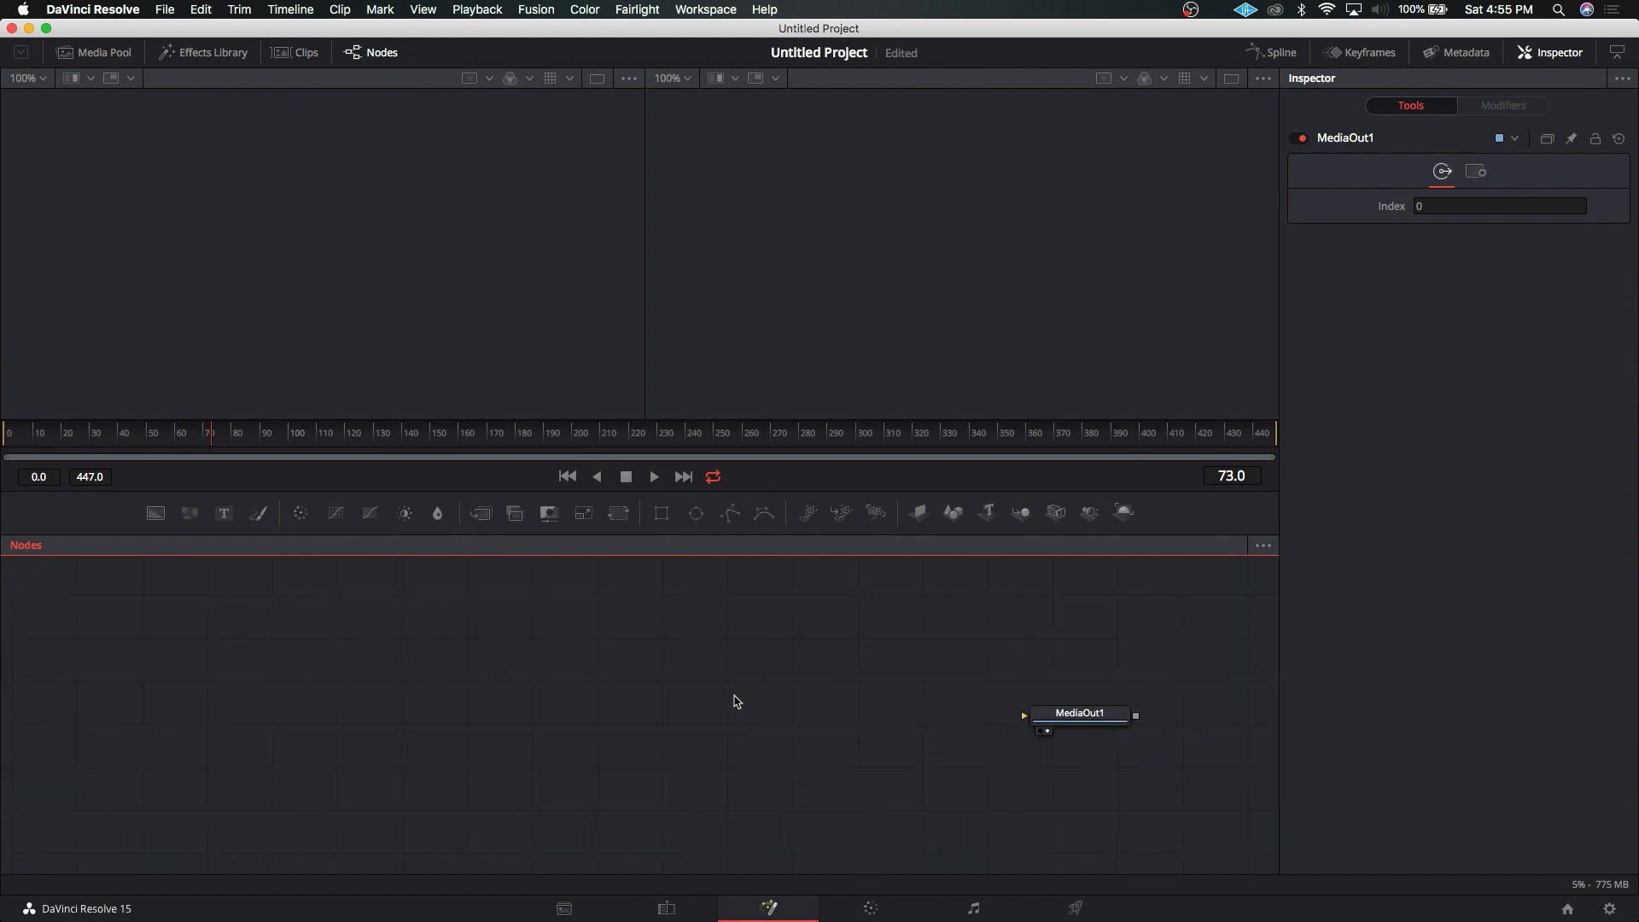
{"action": "scroll", "coordinate": [737, 701], "scroll_direction": "down", "scroll_amount": 4}
{"action": "scroll", "coordinate": [737, 702], "scroll_direction": "up", "scroll_amount": 5}
{"action": "scroll", "coordinate": [737, 702], "scroll_direction": "up", "scroll_amount": 2}
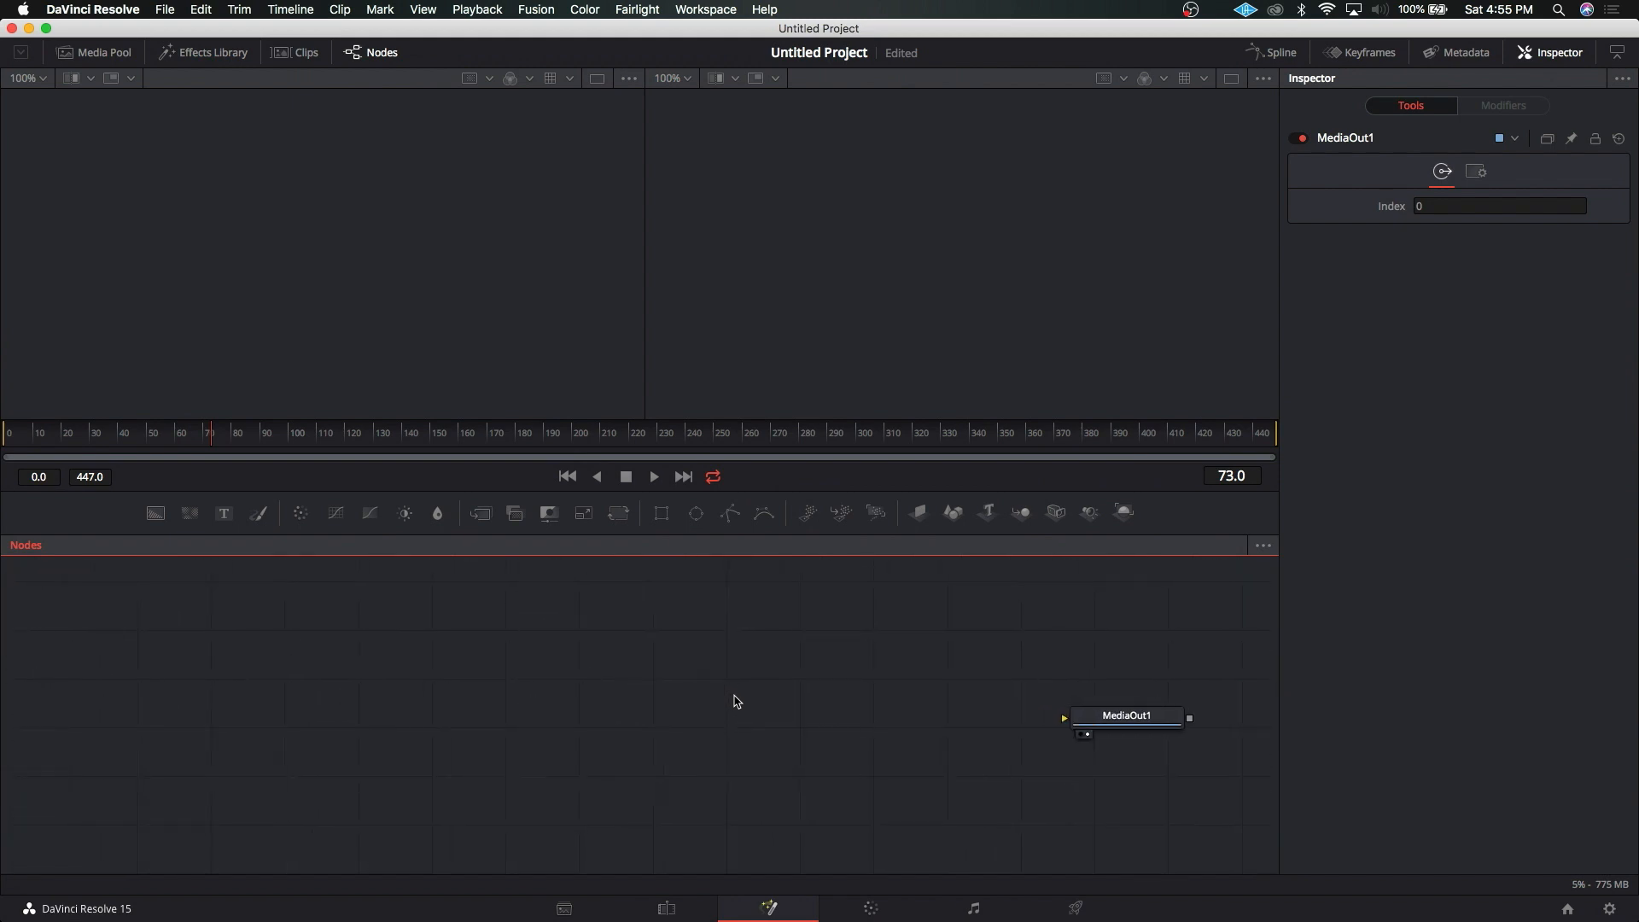
{"action": "left_click_drag", "start_coordinate": [906, 676], "coordinate": [916, 707]}
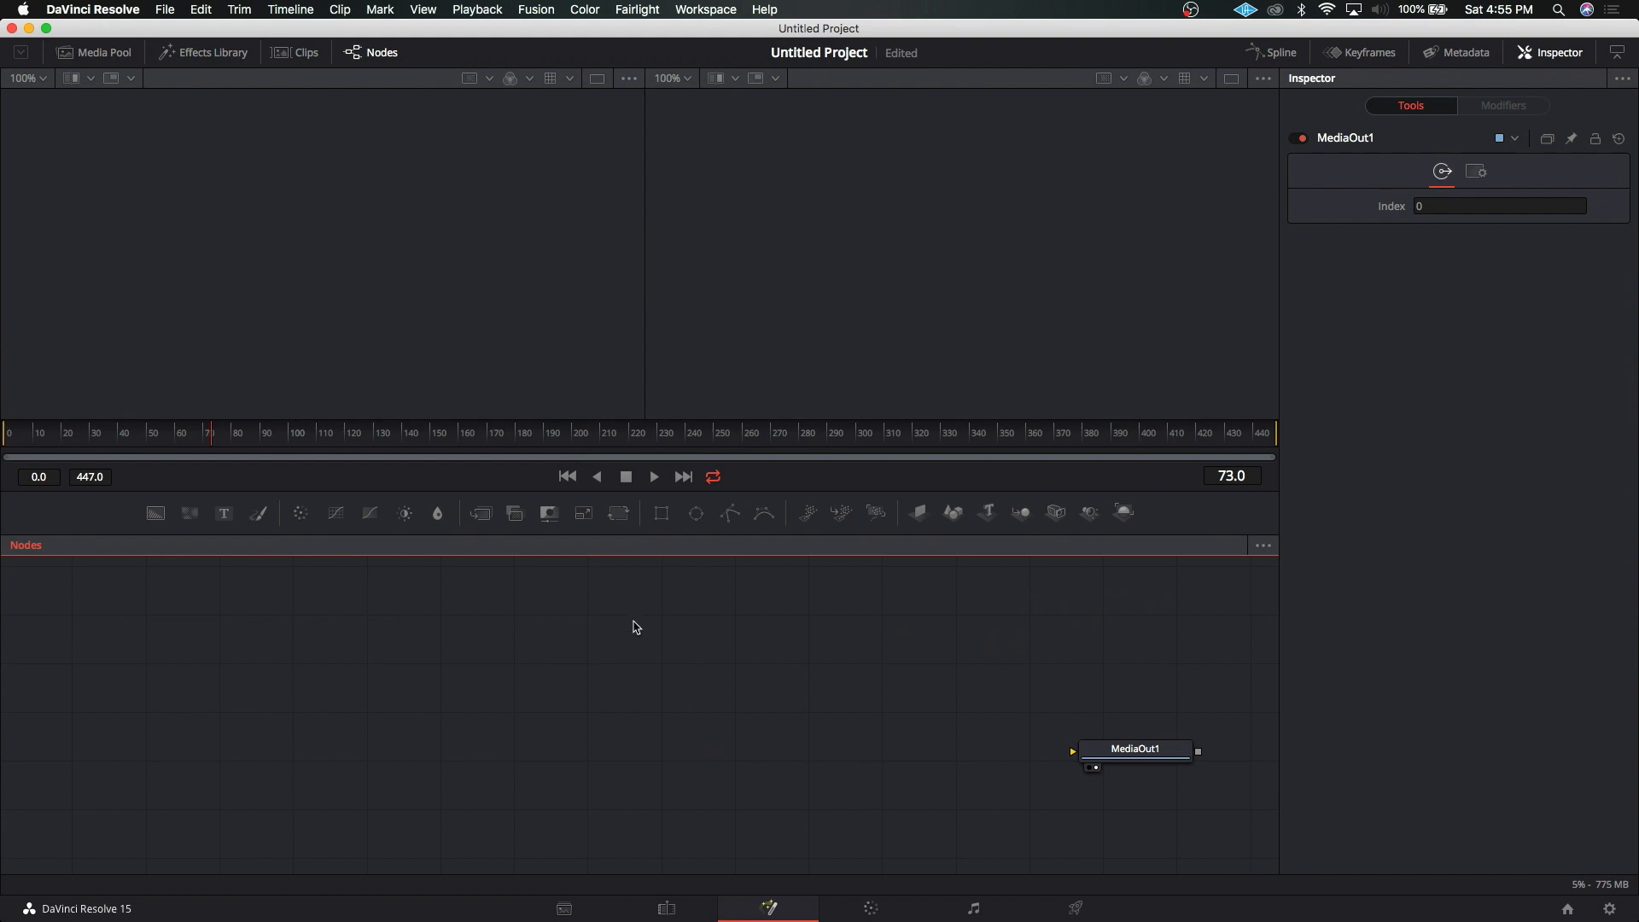
Step: Show the Media Pool with the imported logo layers and smoke clips
{"action": "left_click", "coordinate": [94, 52]}
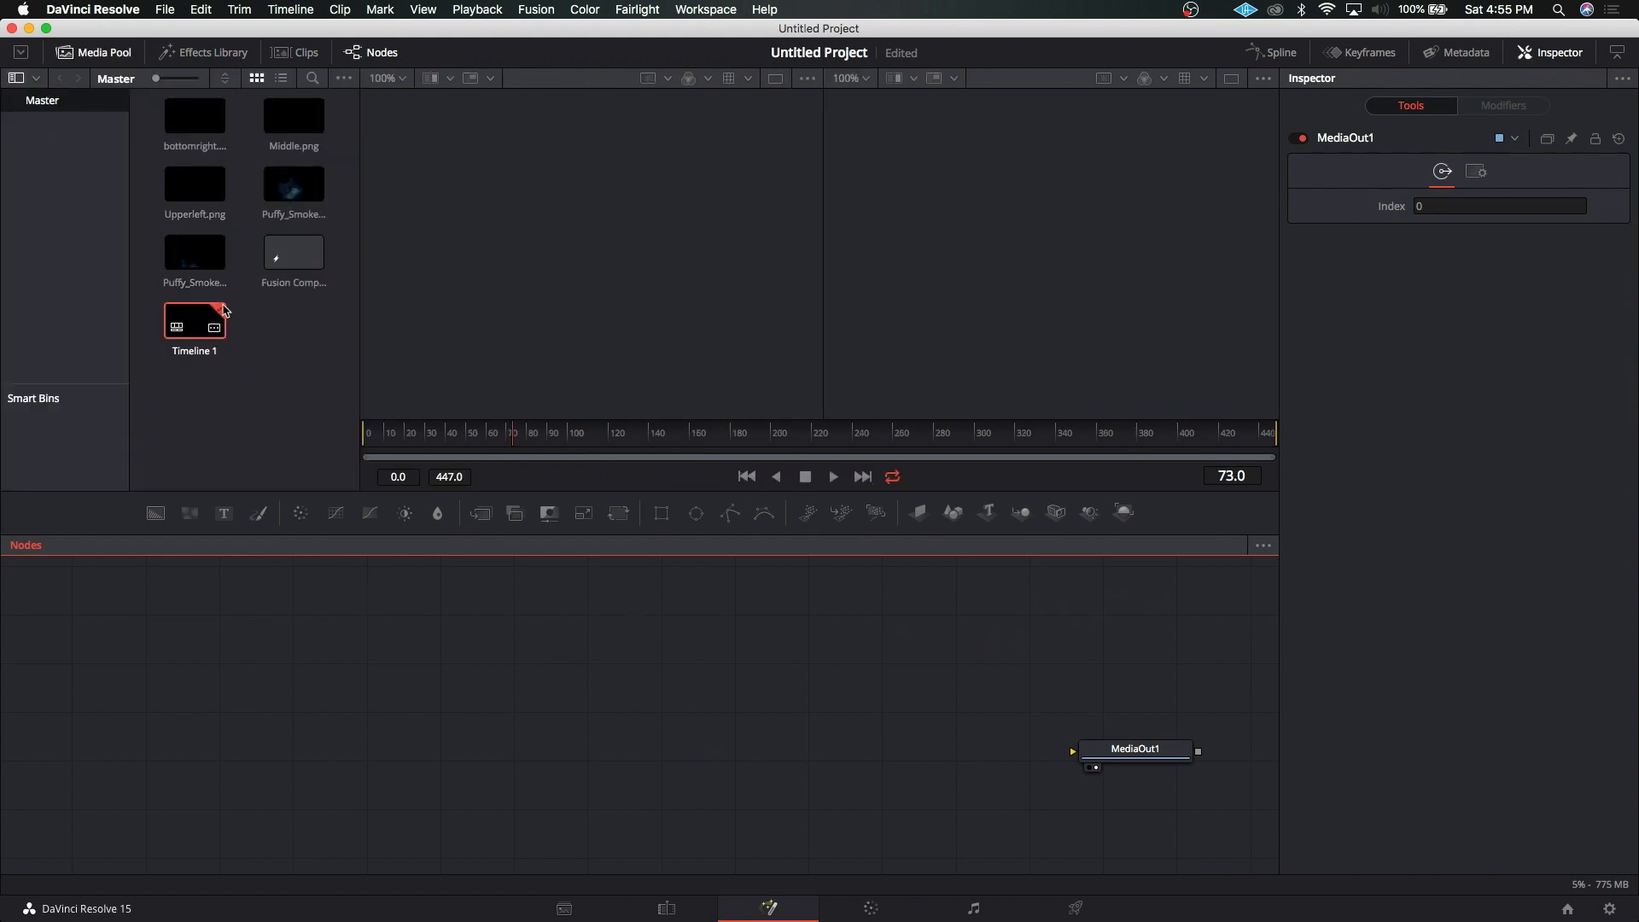
{"action": "right_click", "coordinate": [327, 705]}
{"action": "mouse_move", "coordinate": [401, 633]}
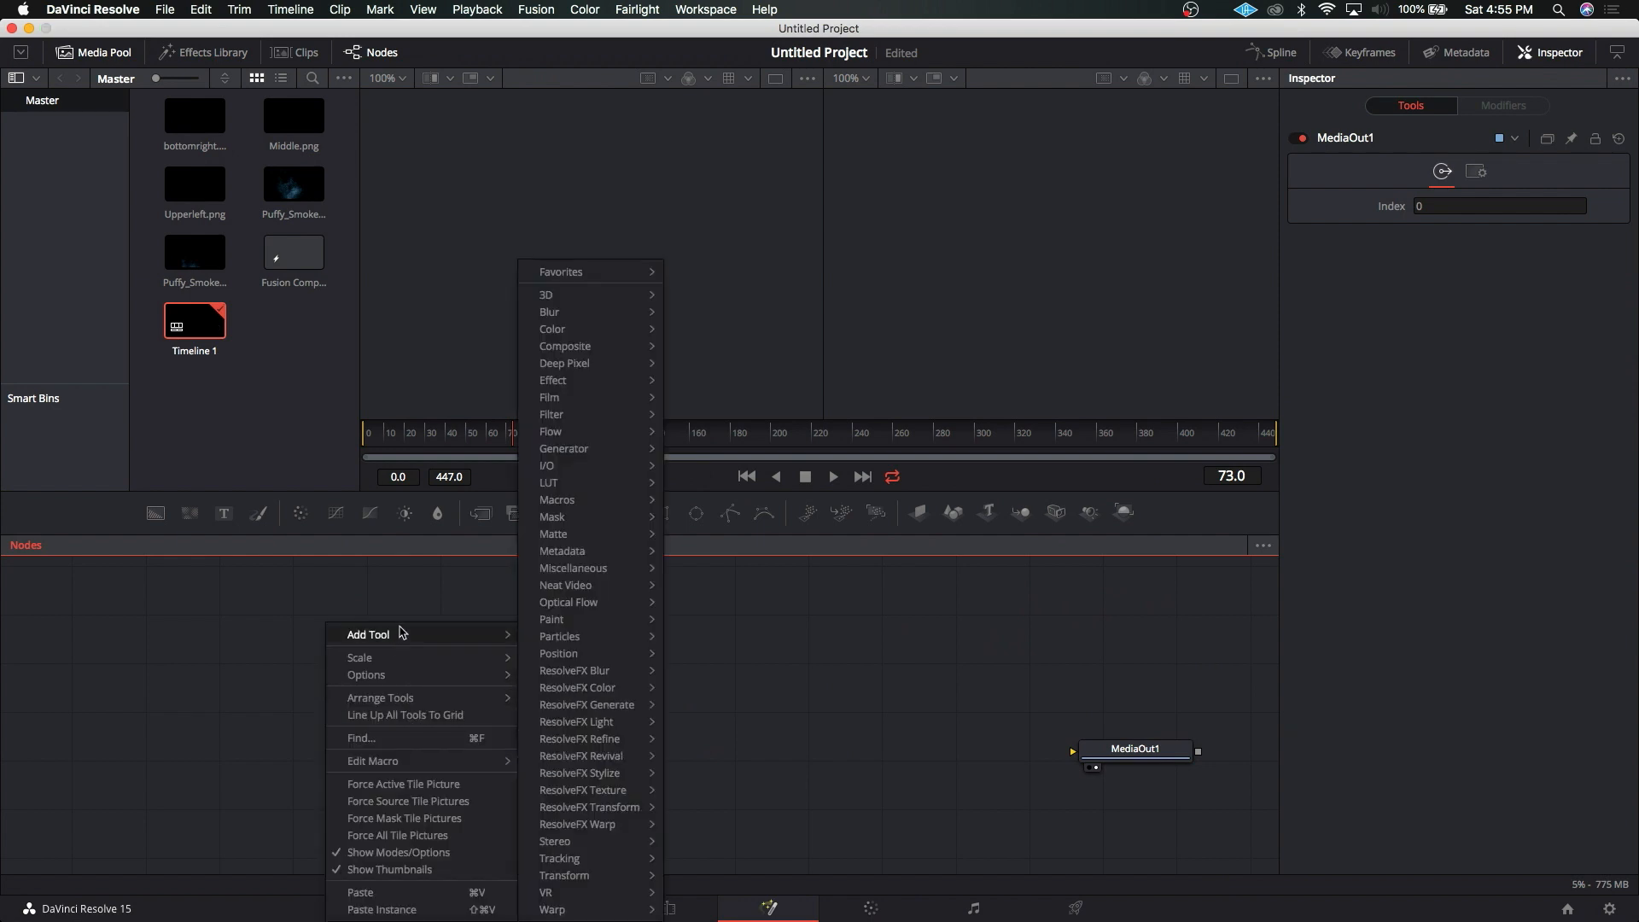
{"action": "mouse_move", "coordinate": [600, 370]}
{"action": "mouse_move", "coordinate": [564, 465]}
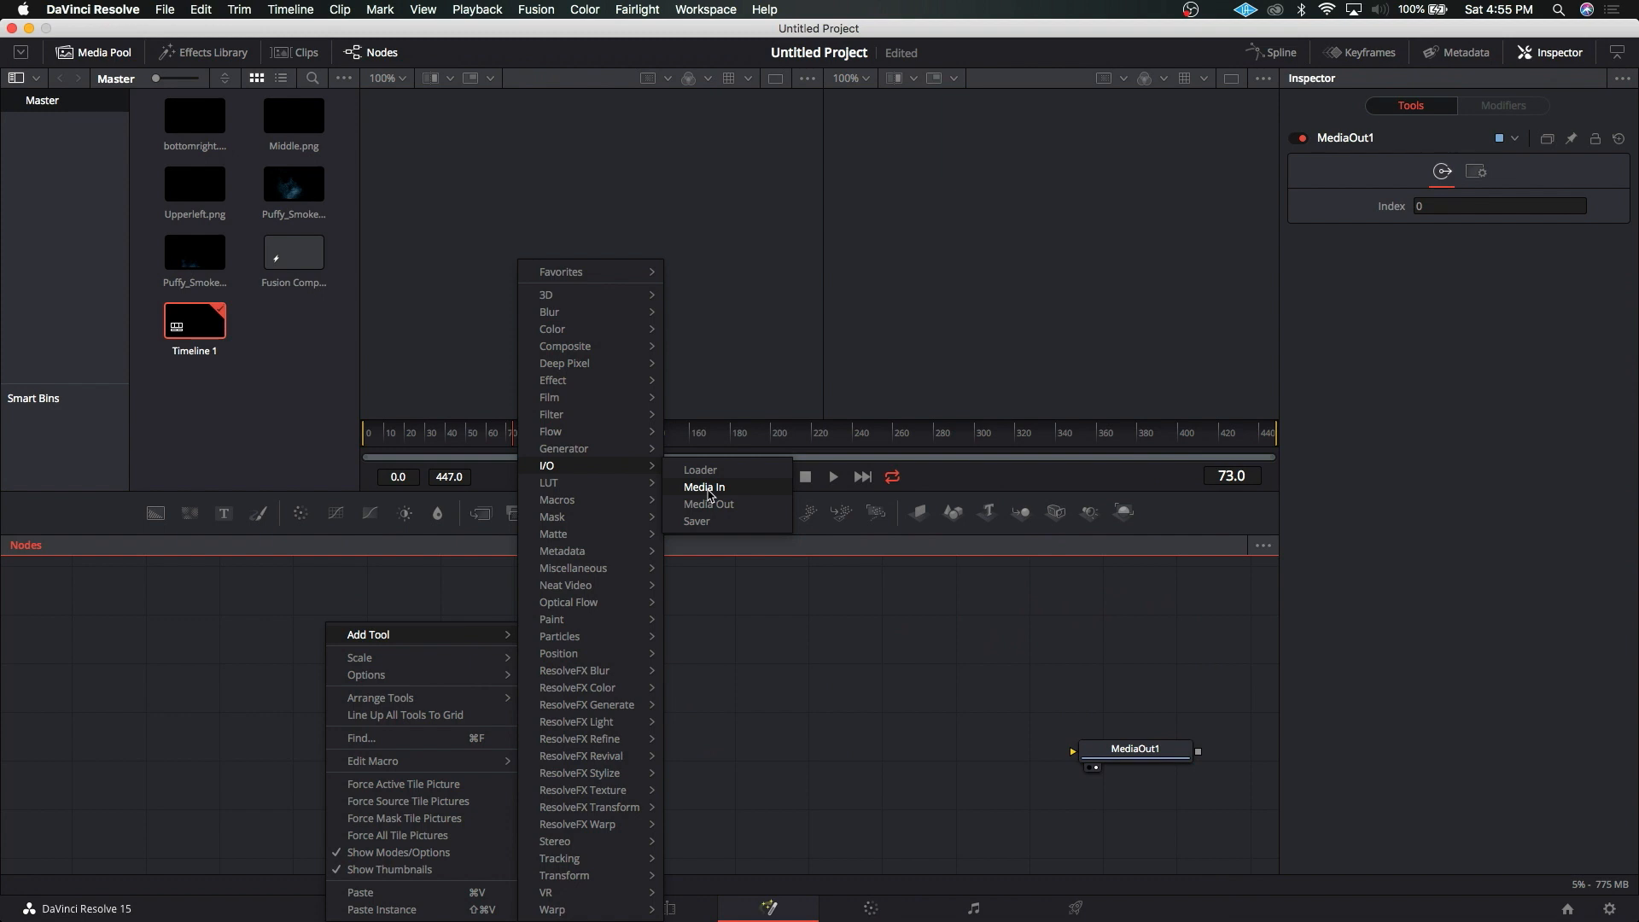
{"action": "left_click", "coordinate": [256, 393]}
Step: Add bottomright.png, Middle.png, Upperleft.png, Puffy_Smoke_01.mov and Puffy_Smoke_02.mov to the node graph as separate media nodes, and hide the Media Pool
{"action": "left_click_drag", "start_coordinate": [189, 118], "coordinate": [276, 648]}
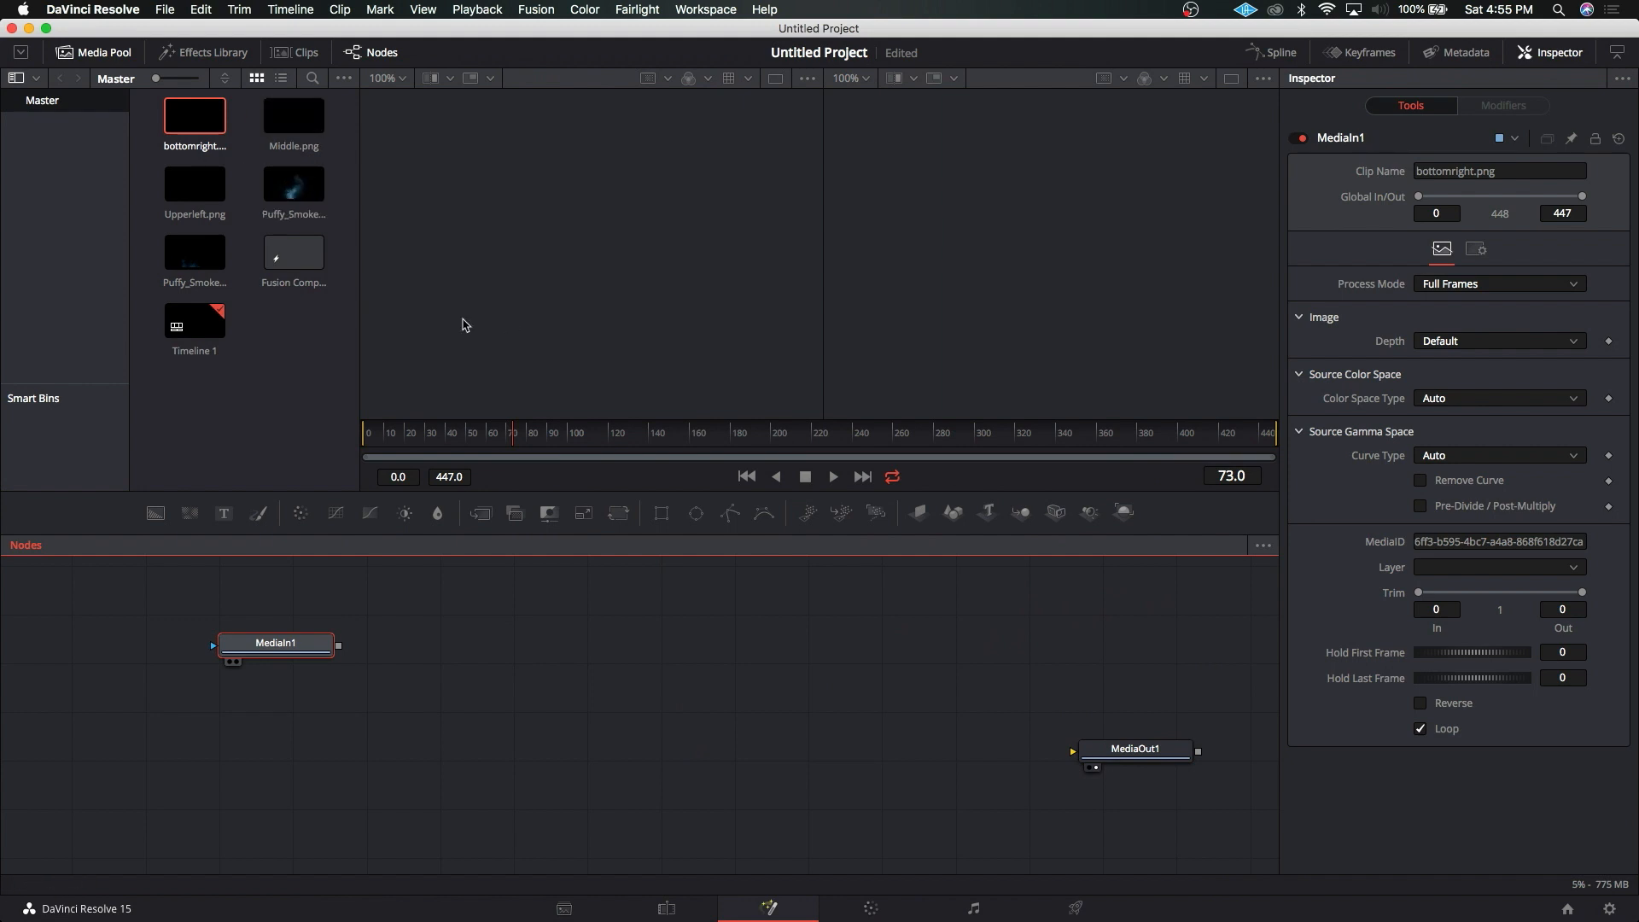
{"action": "left_click_drag", "start_coordinate": [293, 115], "coordinate": [478, 656]}
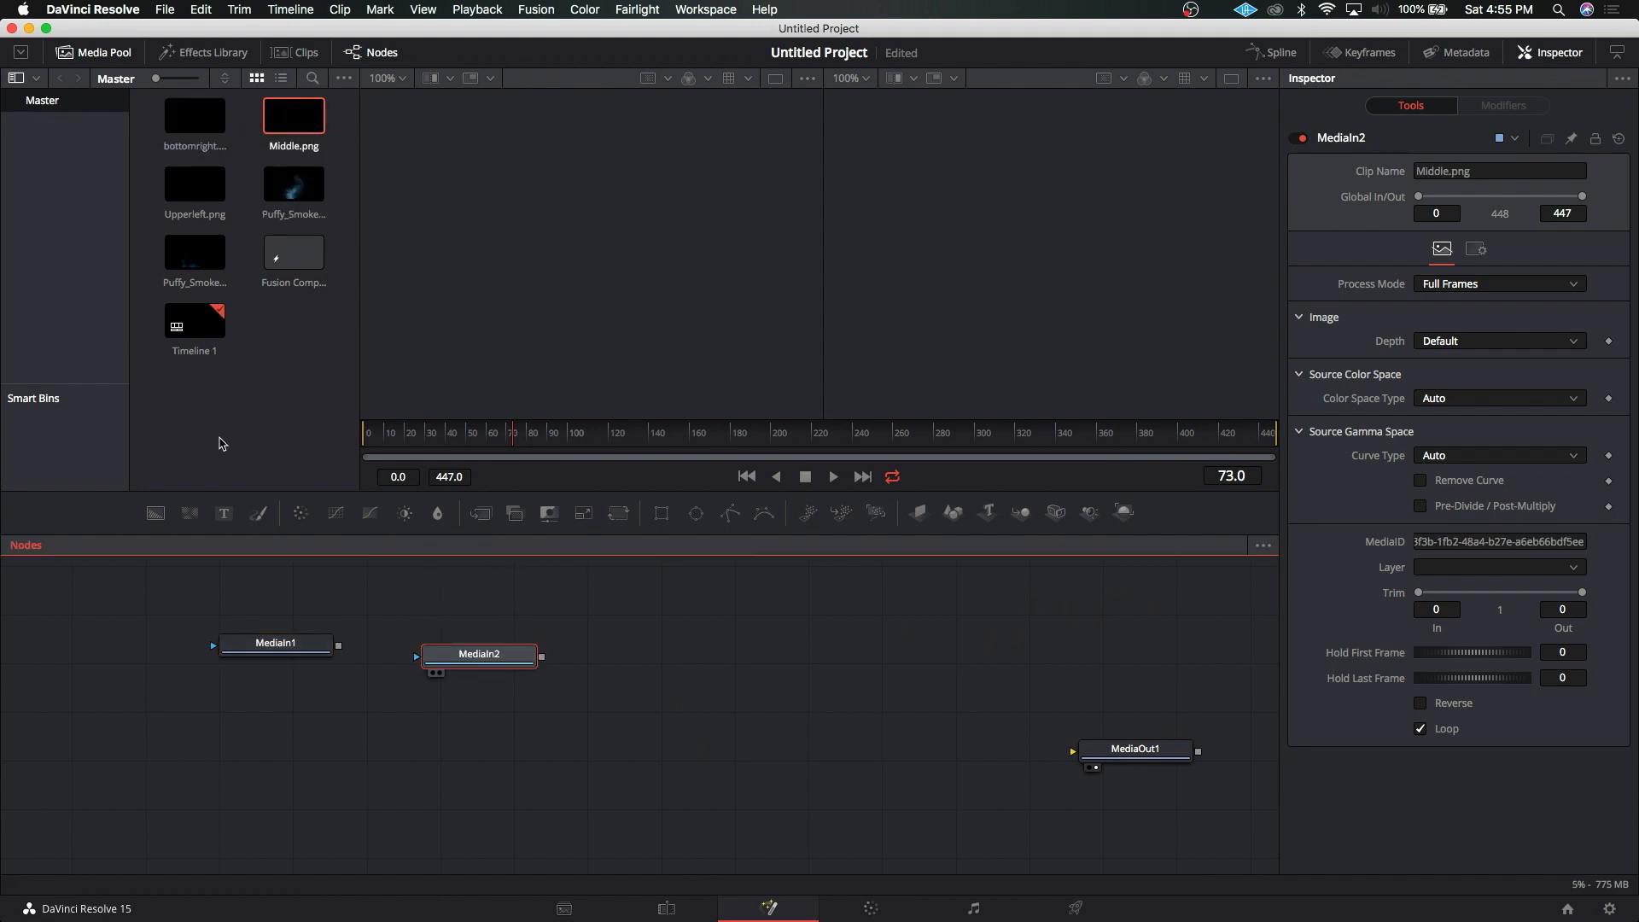
{"action": "left_click_drag", "start_coordinate": [203, 211], "coordinate": [627, 645]}
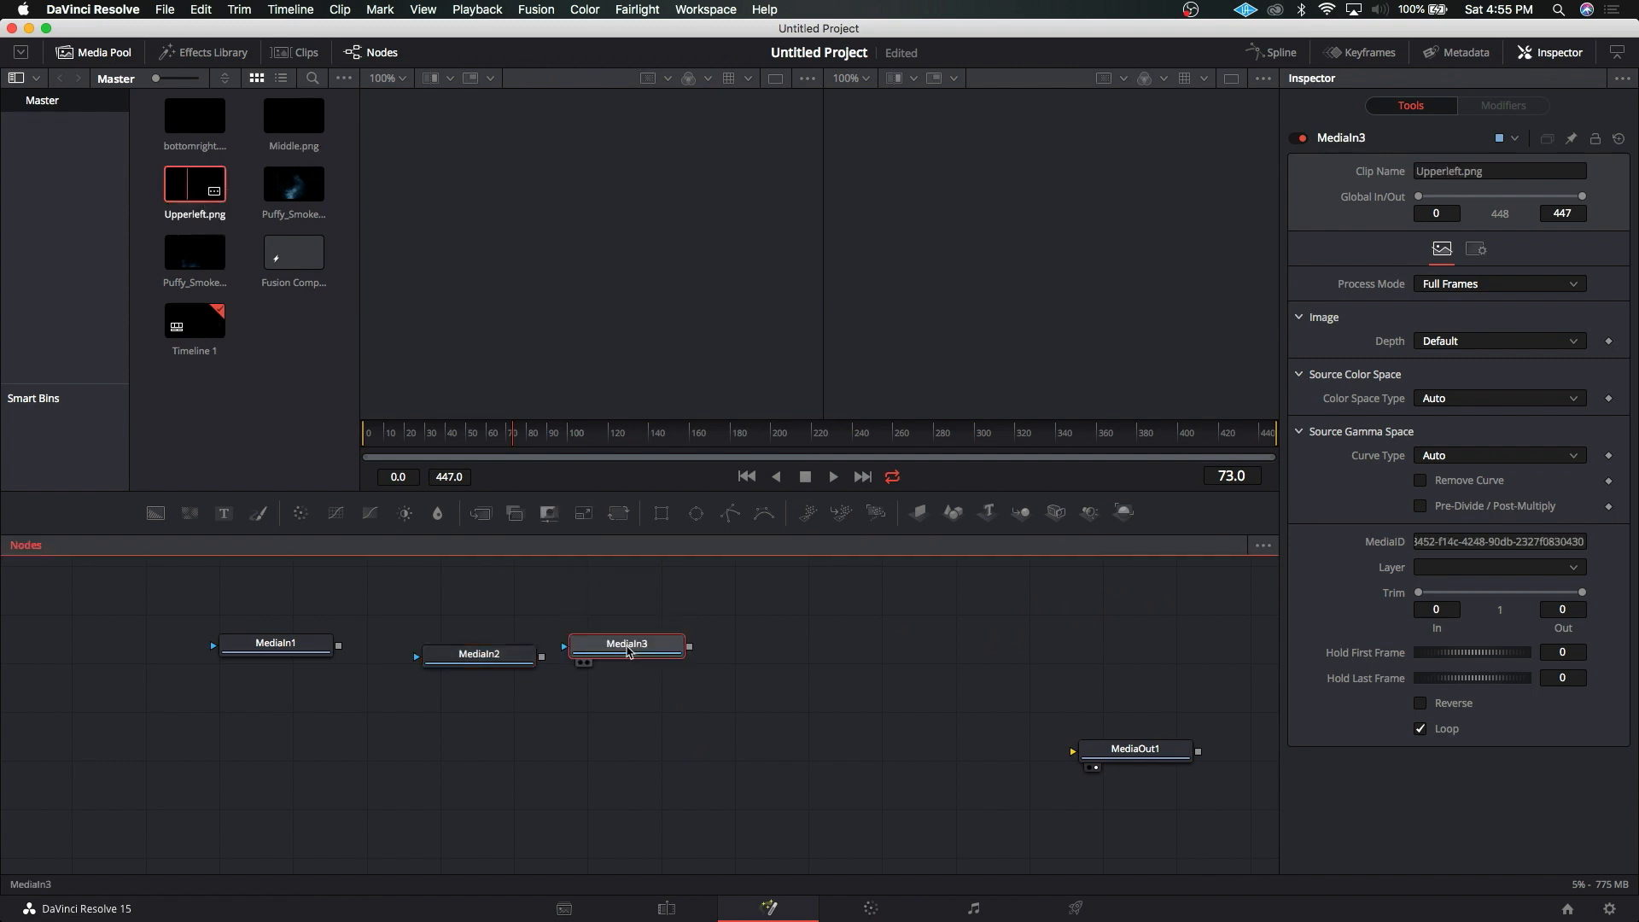
{"action": "left_click_drag", "start_coordinate": [293, 184], "coordinate": [837, 645]}
{"action": "left_click_drag", "start_coordinate": [194, 253], "coordinate": [995, 640]}
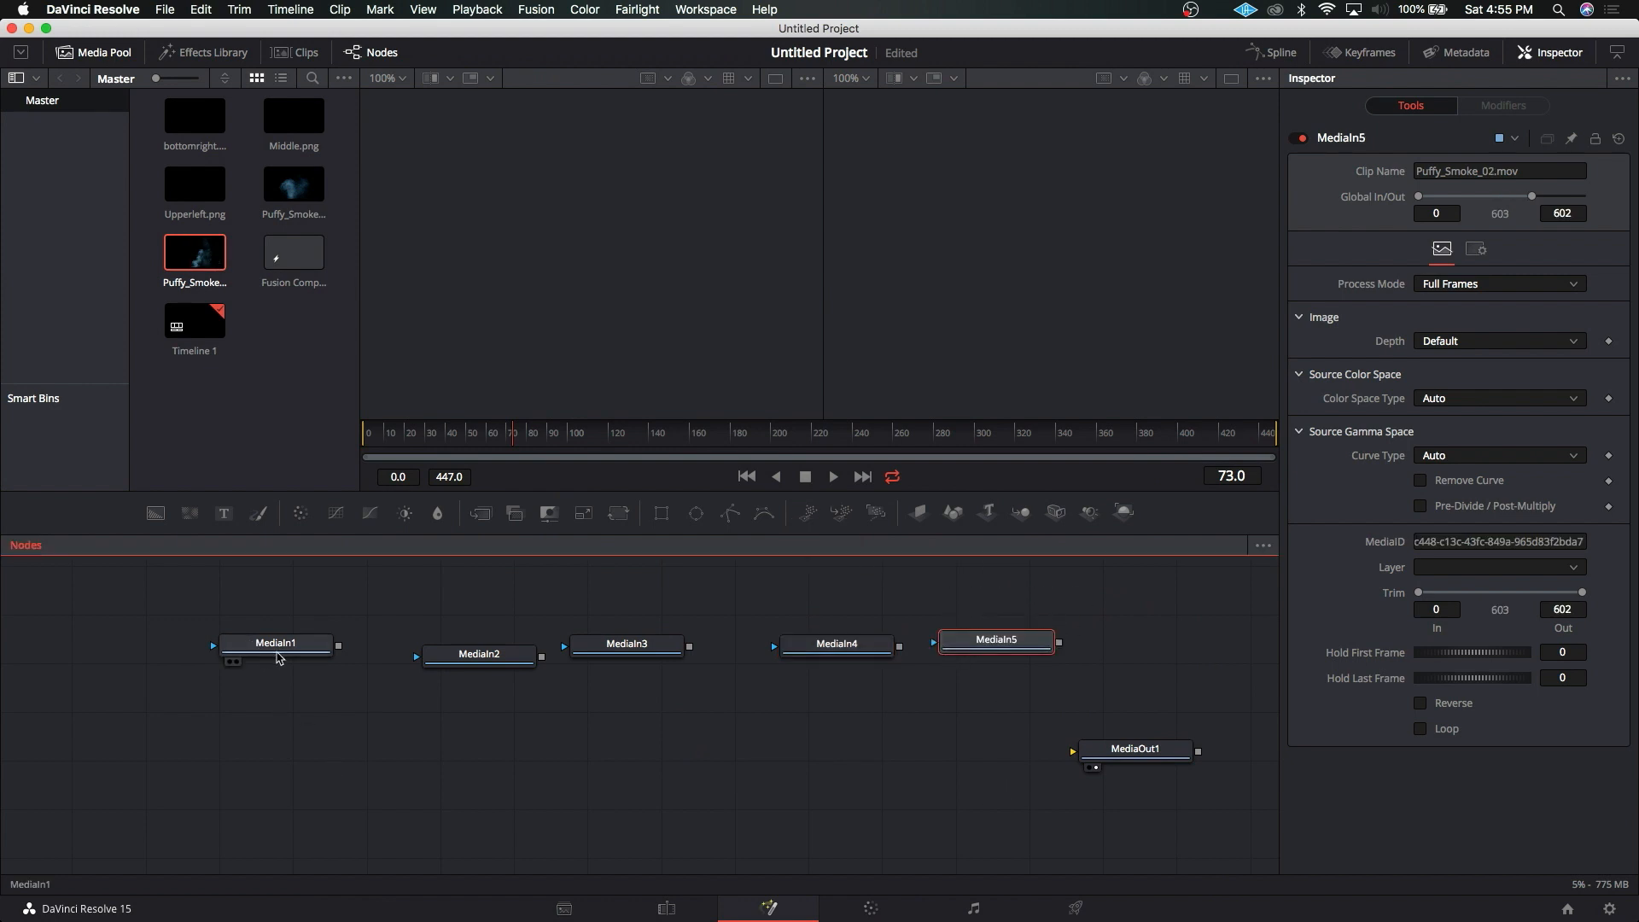
{"action": "left_click", "coordinate": [279, 650]}
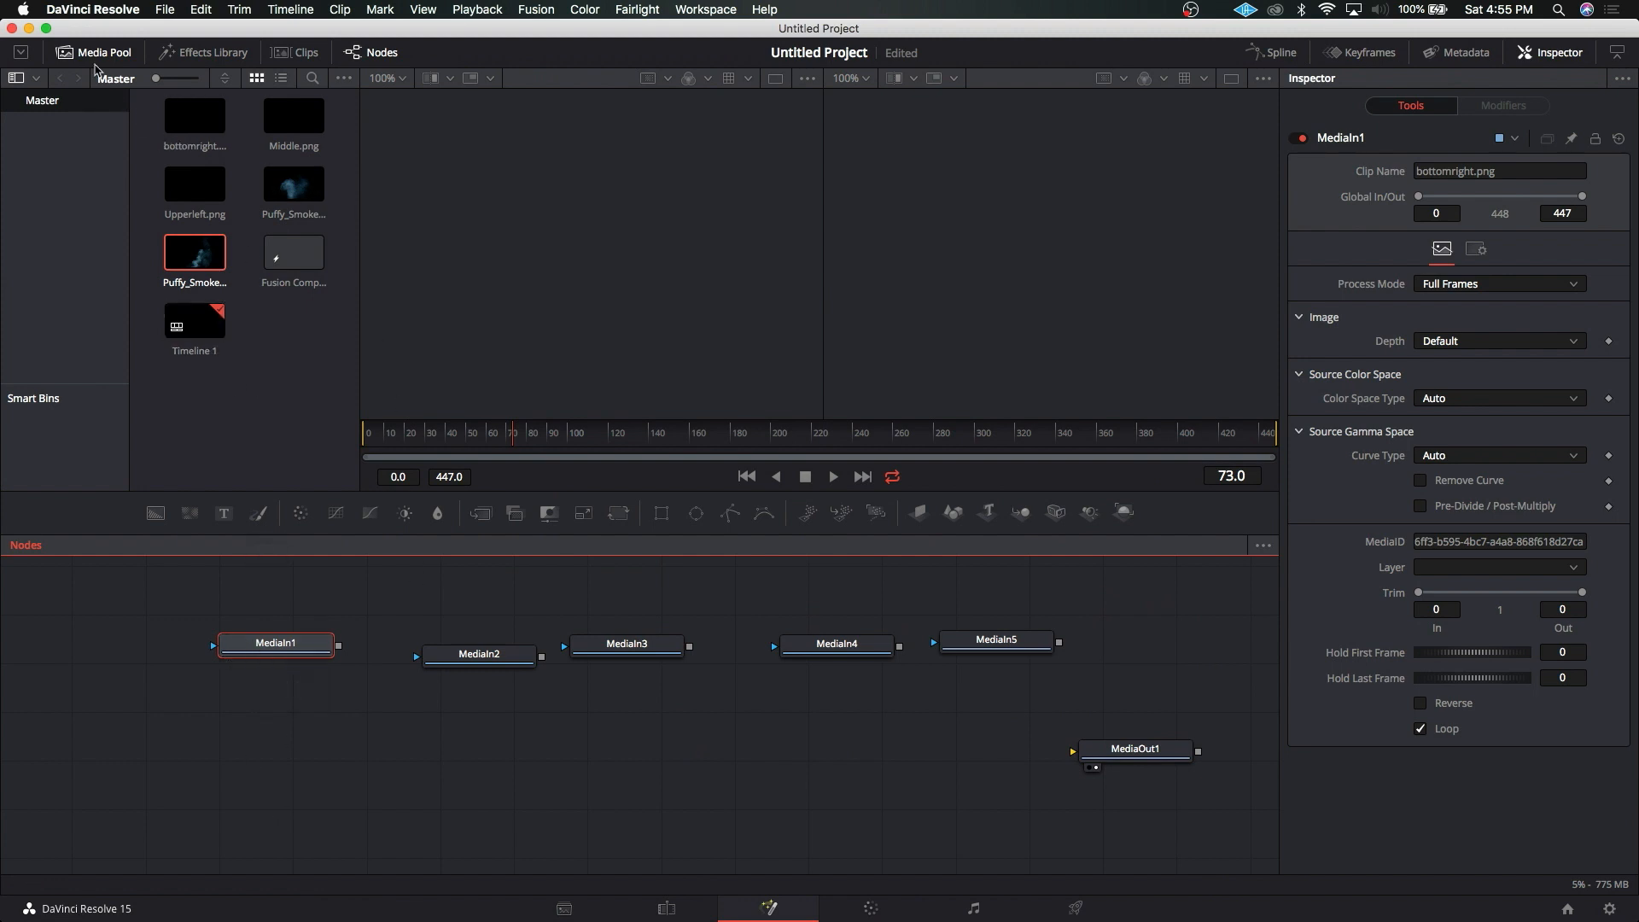
{"action": "left_click", "coordinate": [67, 53]}
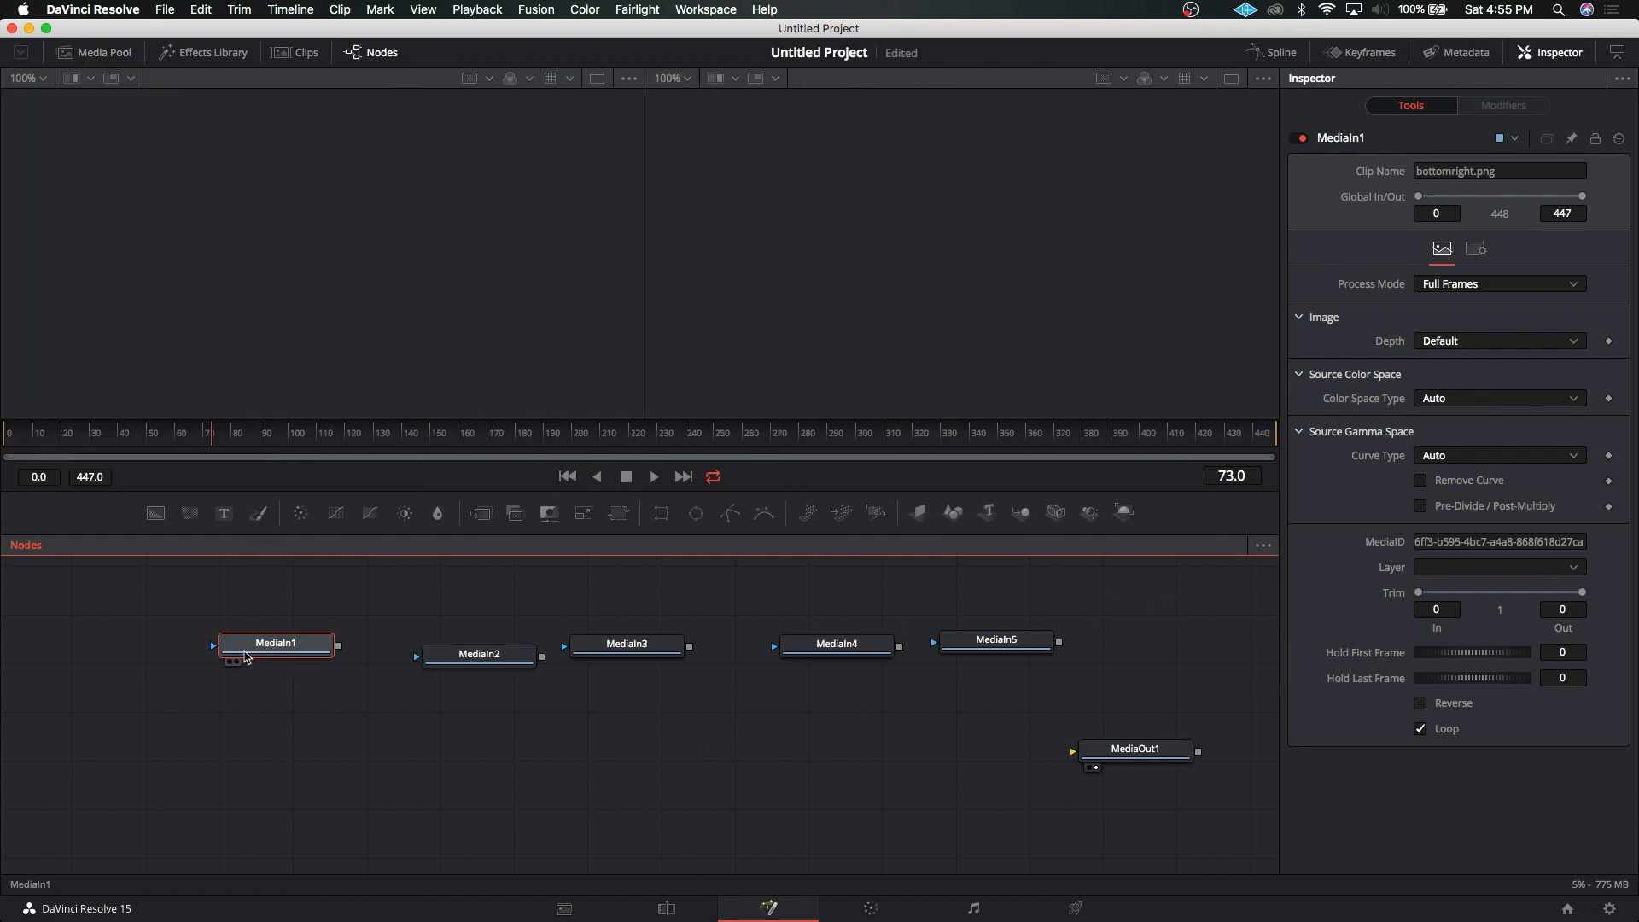
Step: Display the bottomright.png node, MediaIn1, in the first viewer and also in the second viewer
{"action": "left_click_drag", "start_coordinate": [268, 646], "coordinate": [274, 637]}
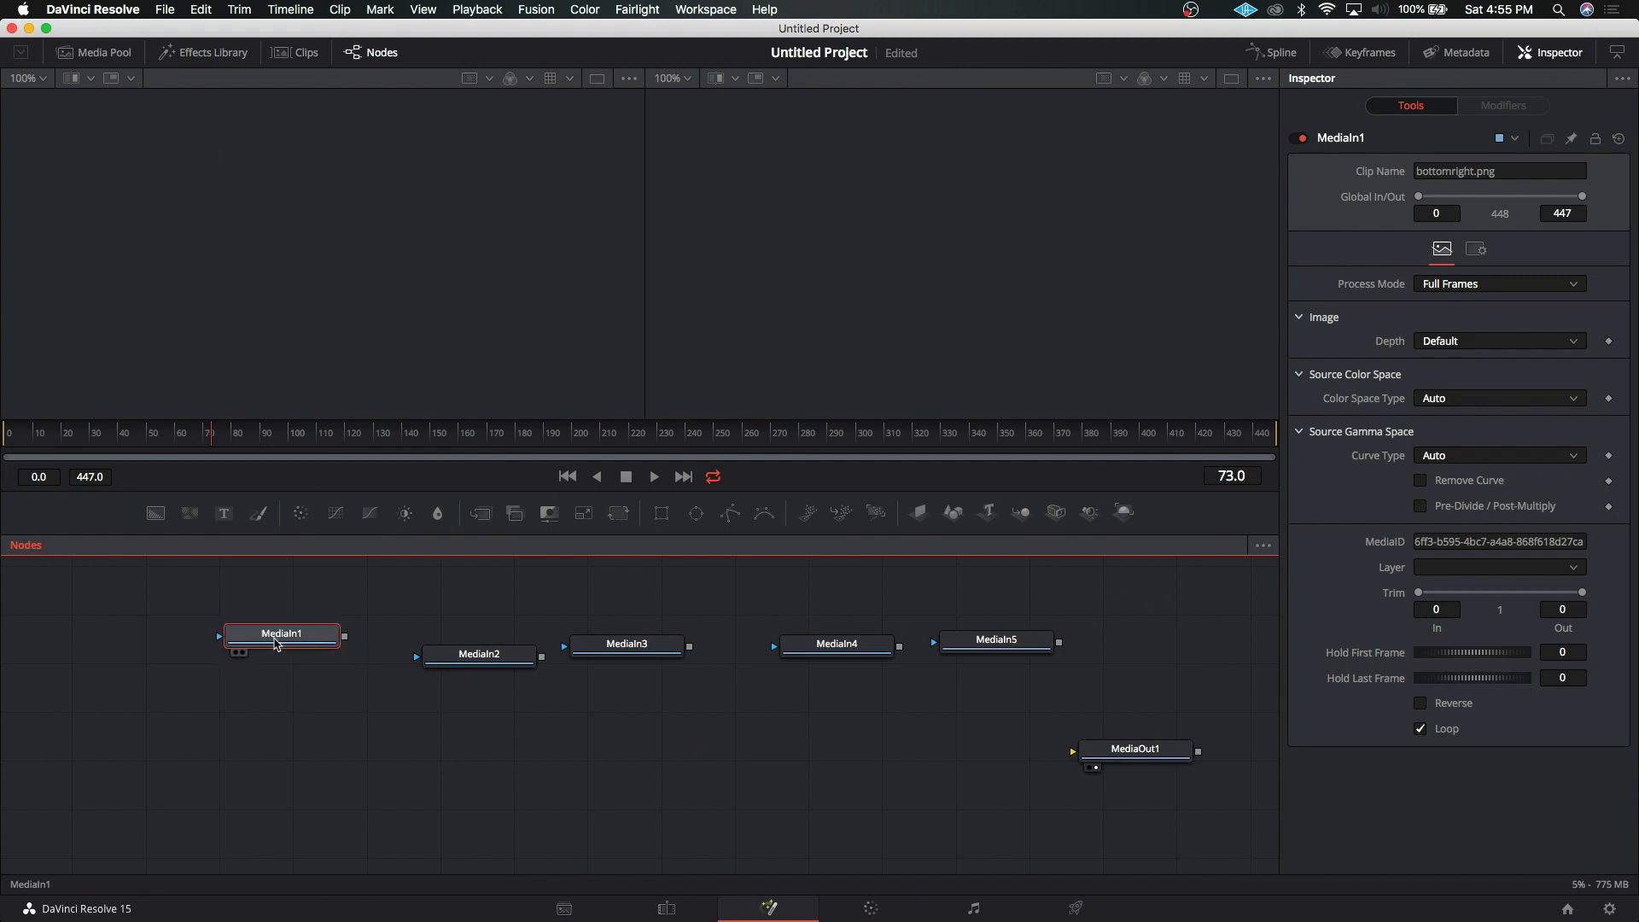
{"action": "key", "text": "1"}
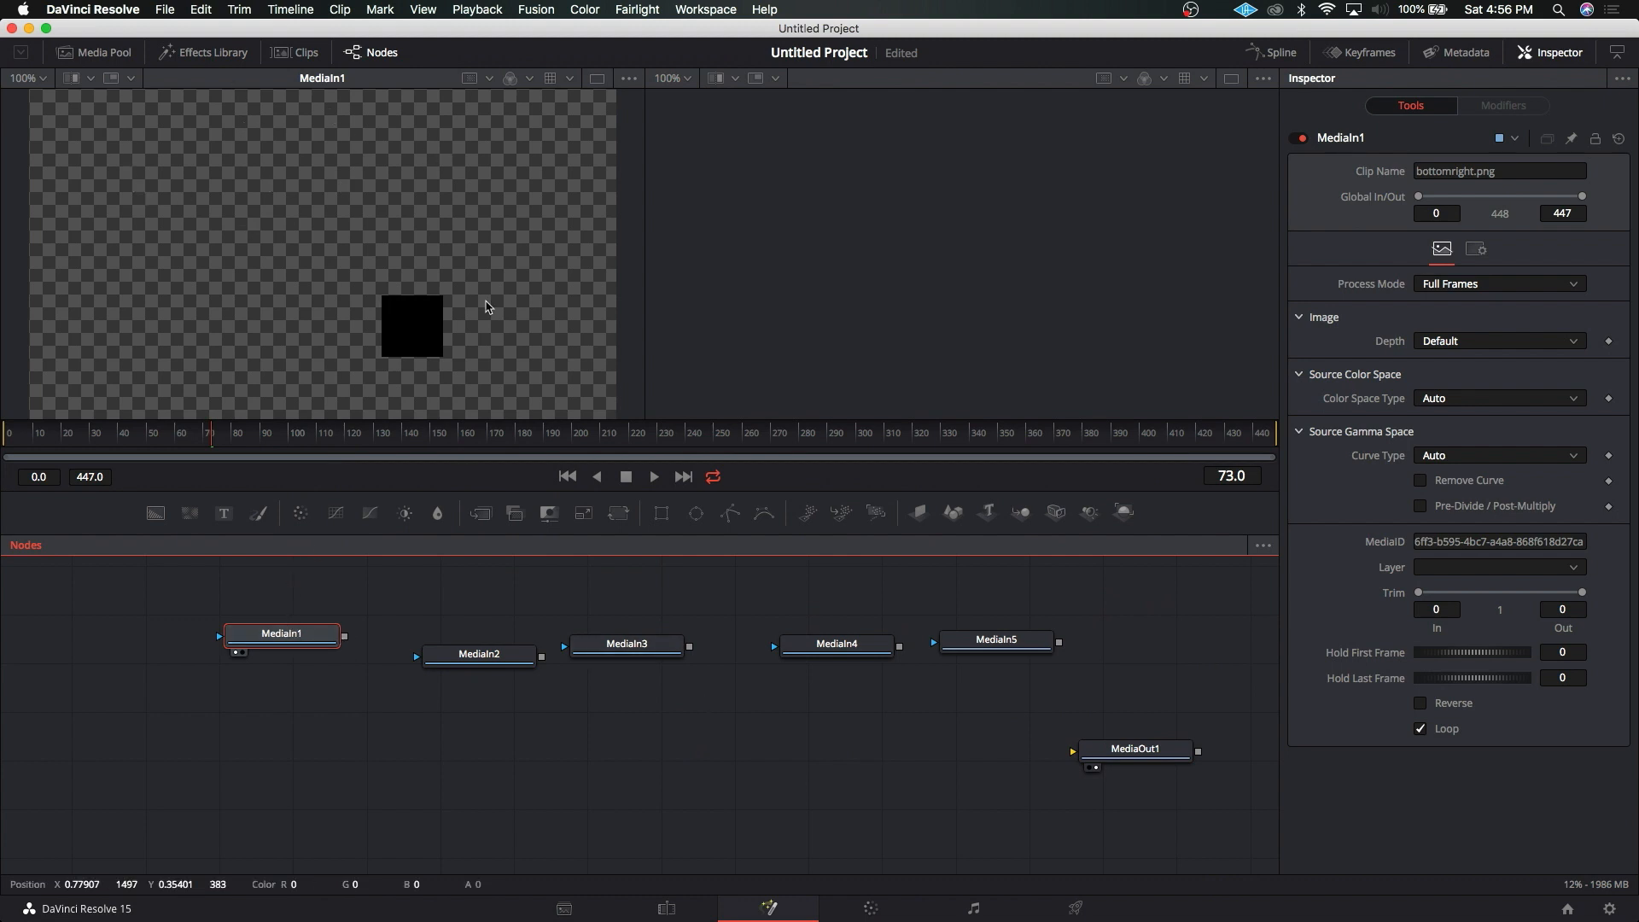
{"action": "left_click_drag", "start_coordinate": [237, 659], "coordinate": [232, 674]}
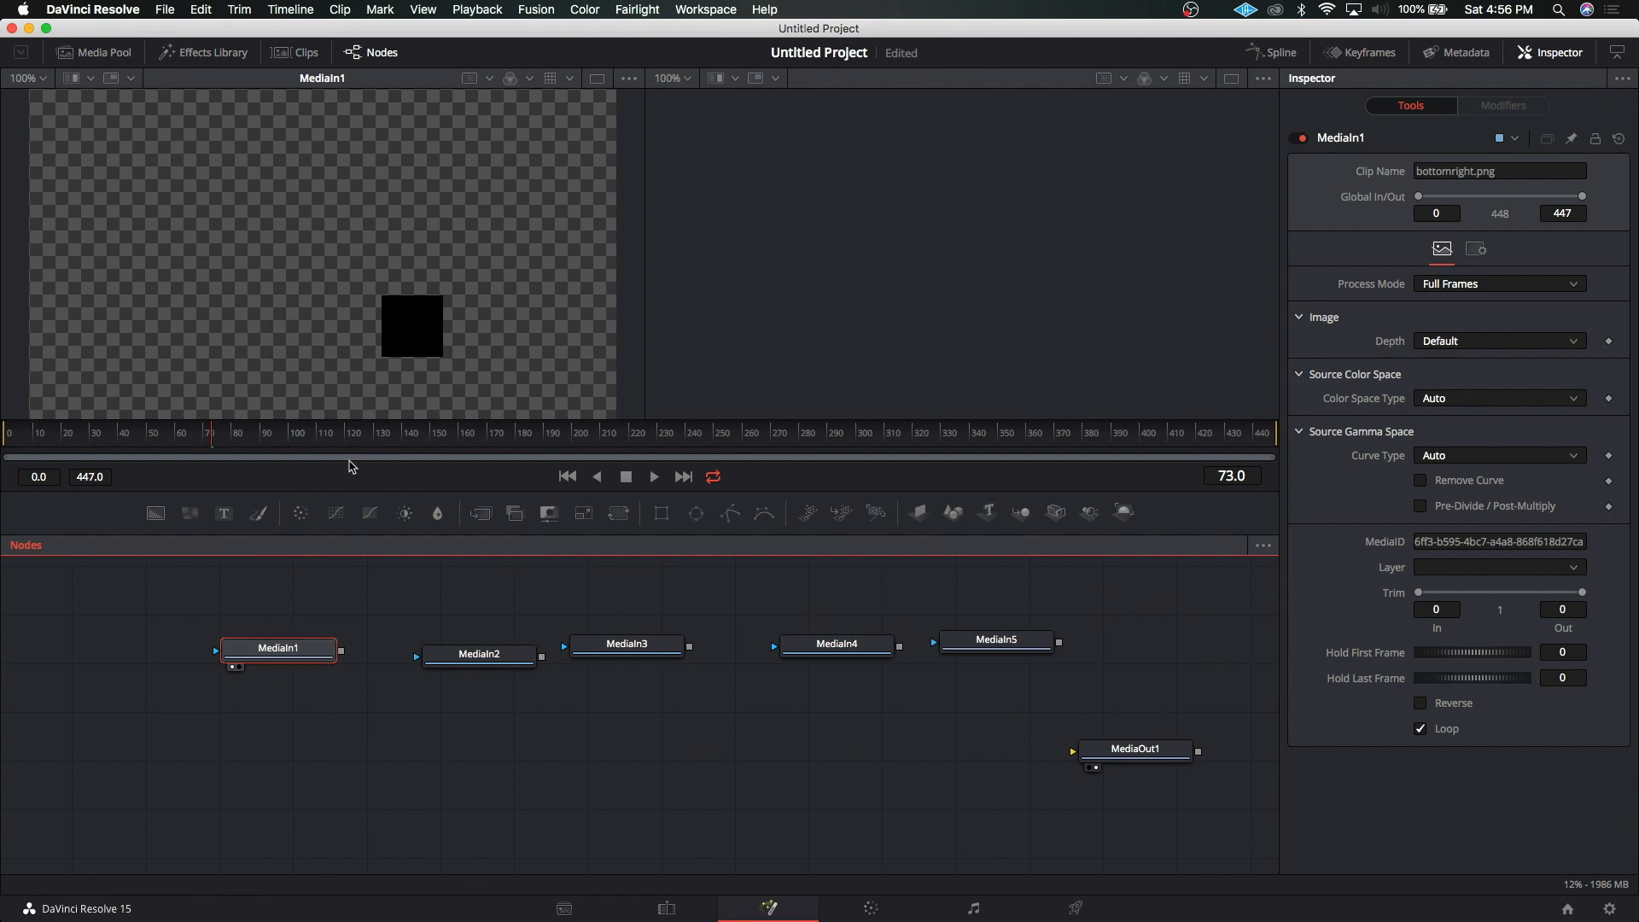
{"action": "key", "text": "2"}
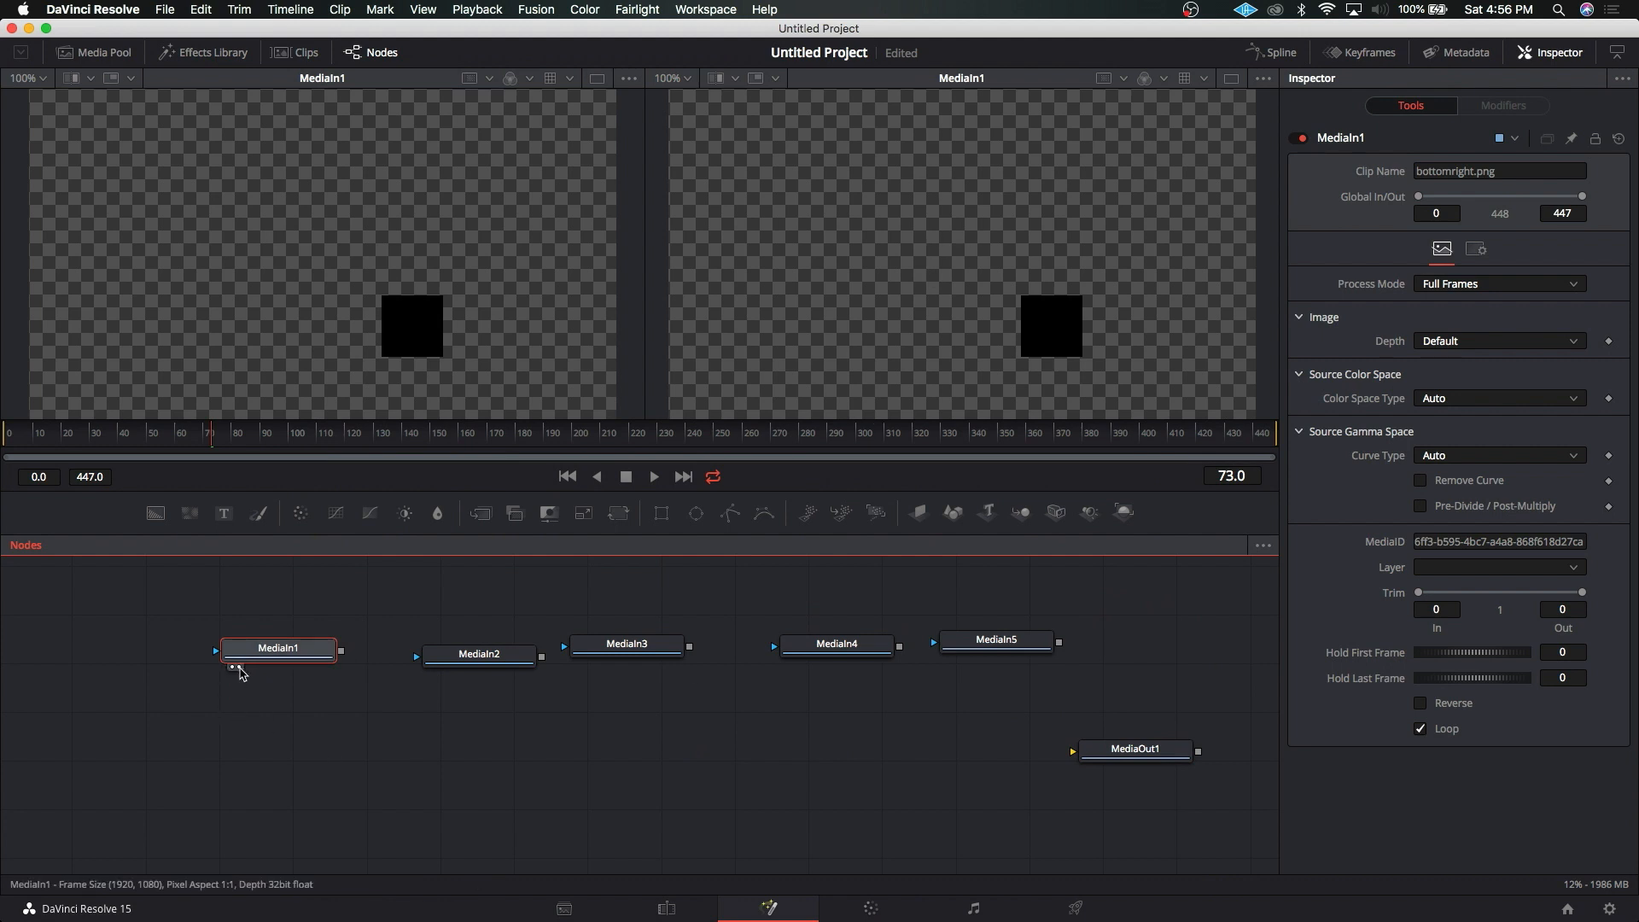
Step: View the Middle.png and Upperleft.png nodes, ending with MediaIn1 in the first viewer and MediaIn3 in the second
{"action": "left_click", "coordinate": [498, 662]}
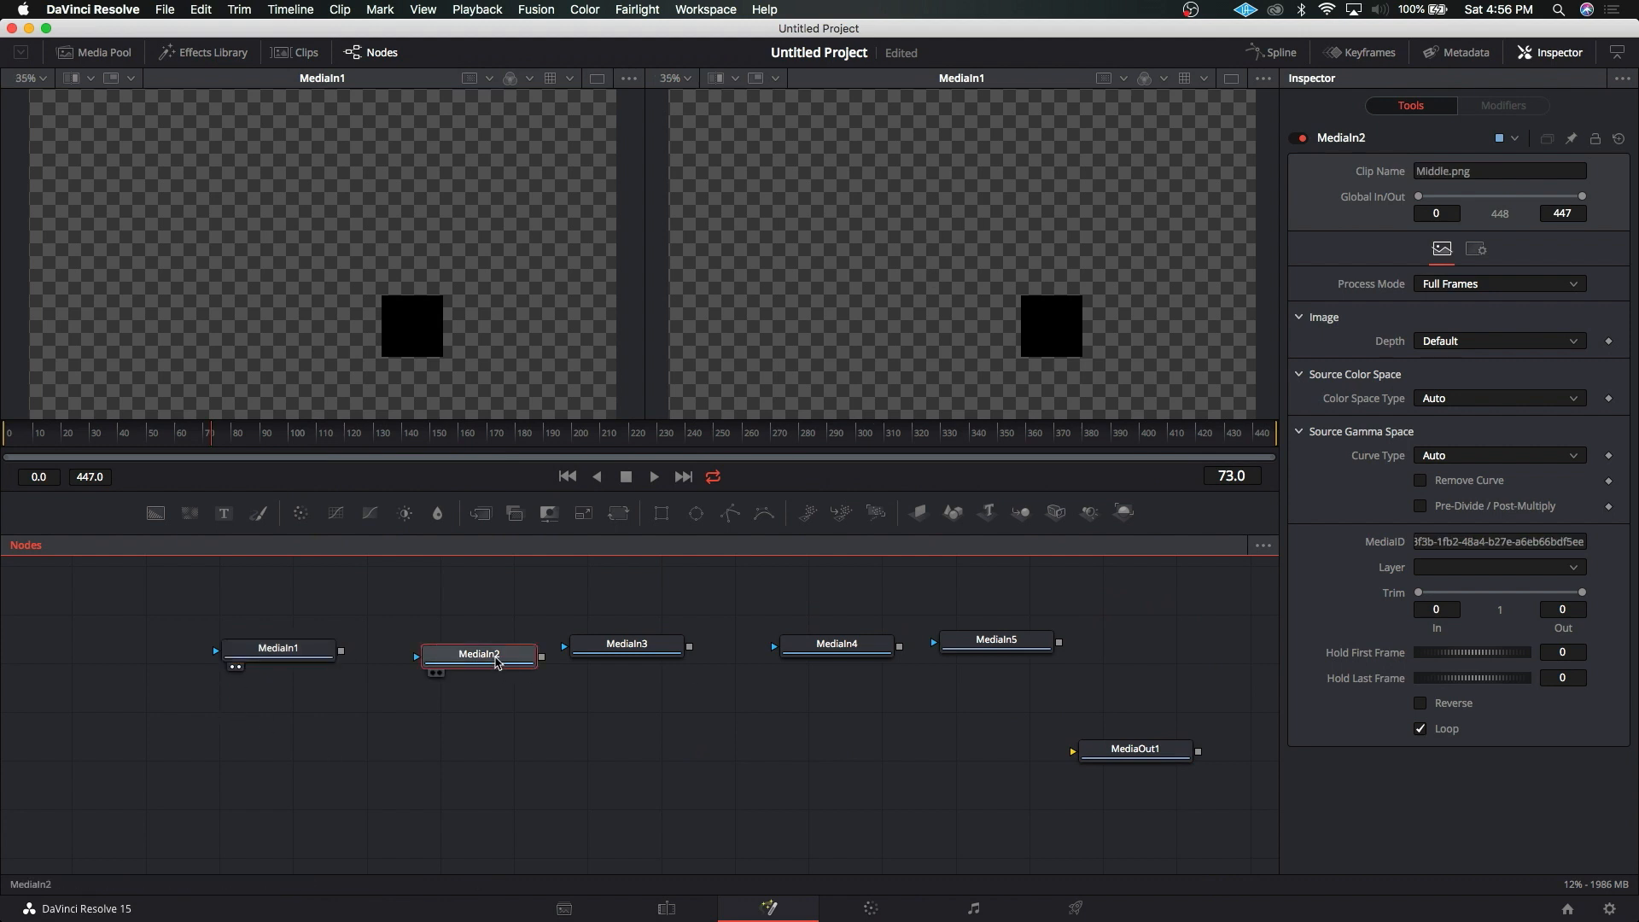
{"action": "key", "text": "2"}
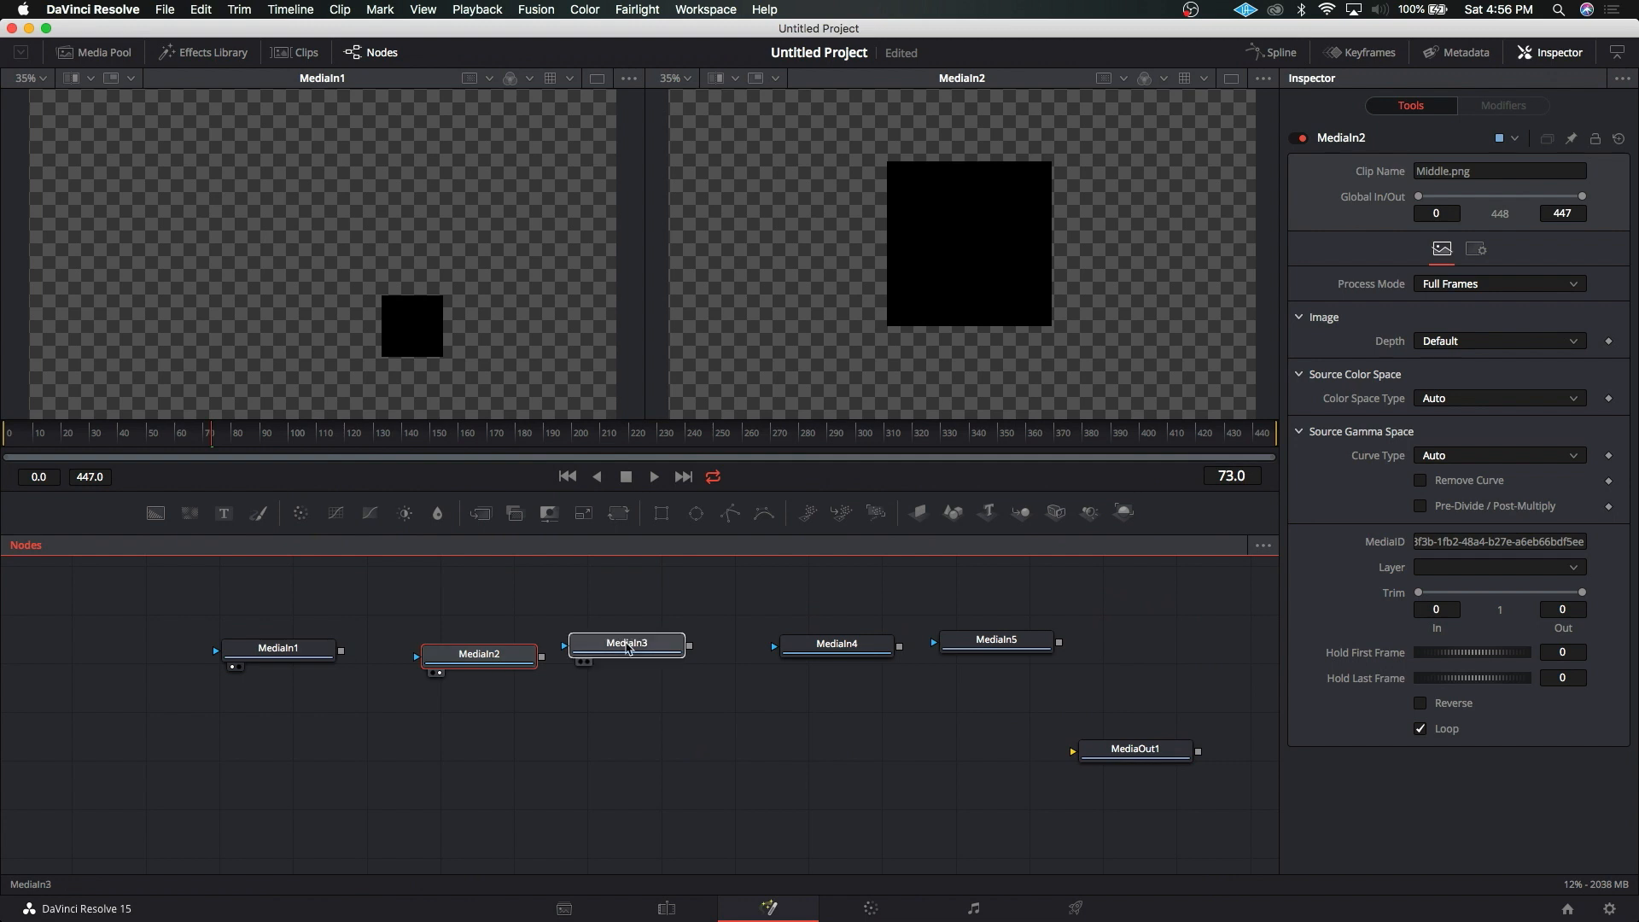
{"action": "left_click", "coordinate": [628, 648]}
{"action": "key", "text": "2"}
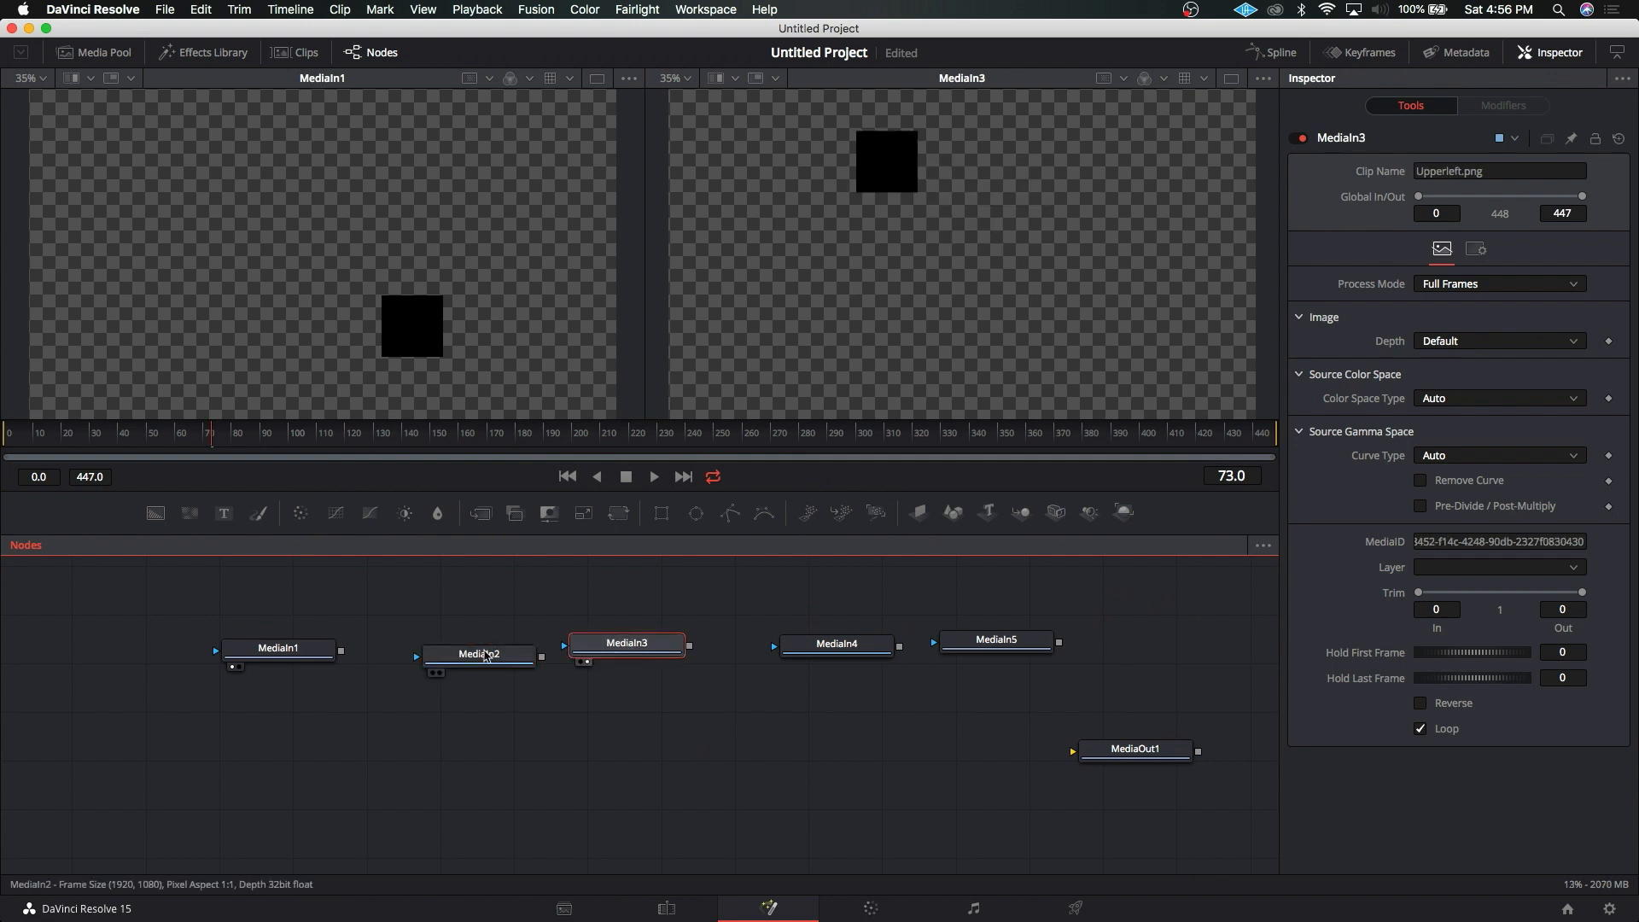
{"action": "left_click", "coordinate": [476, 657]}
{"action": "key", "text": "1"}
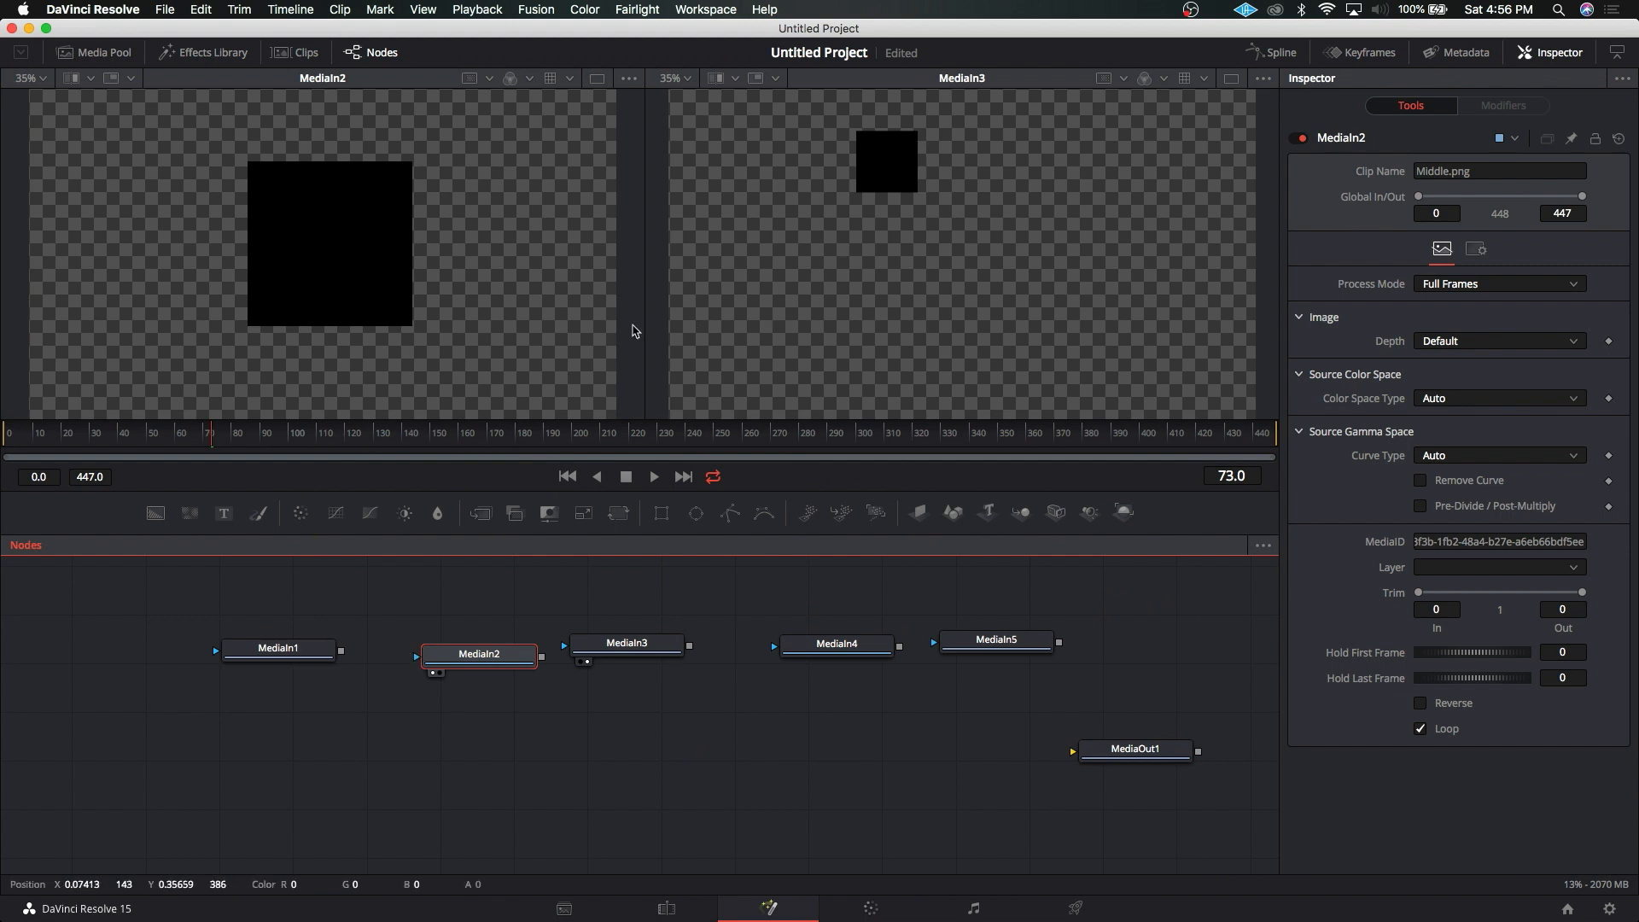
{"action": "left_click", "coordinate": [282, 653]}
{"action": "key", "text": "1"}
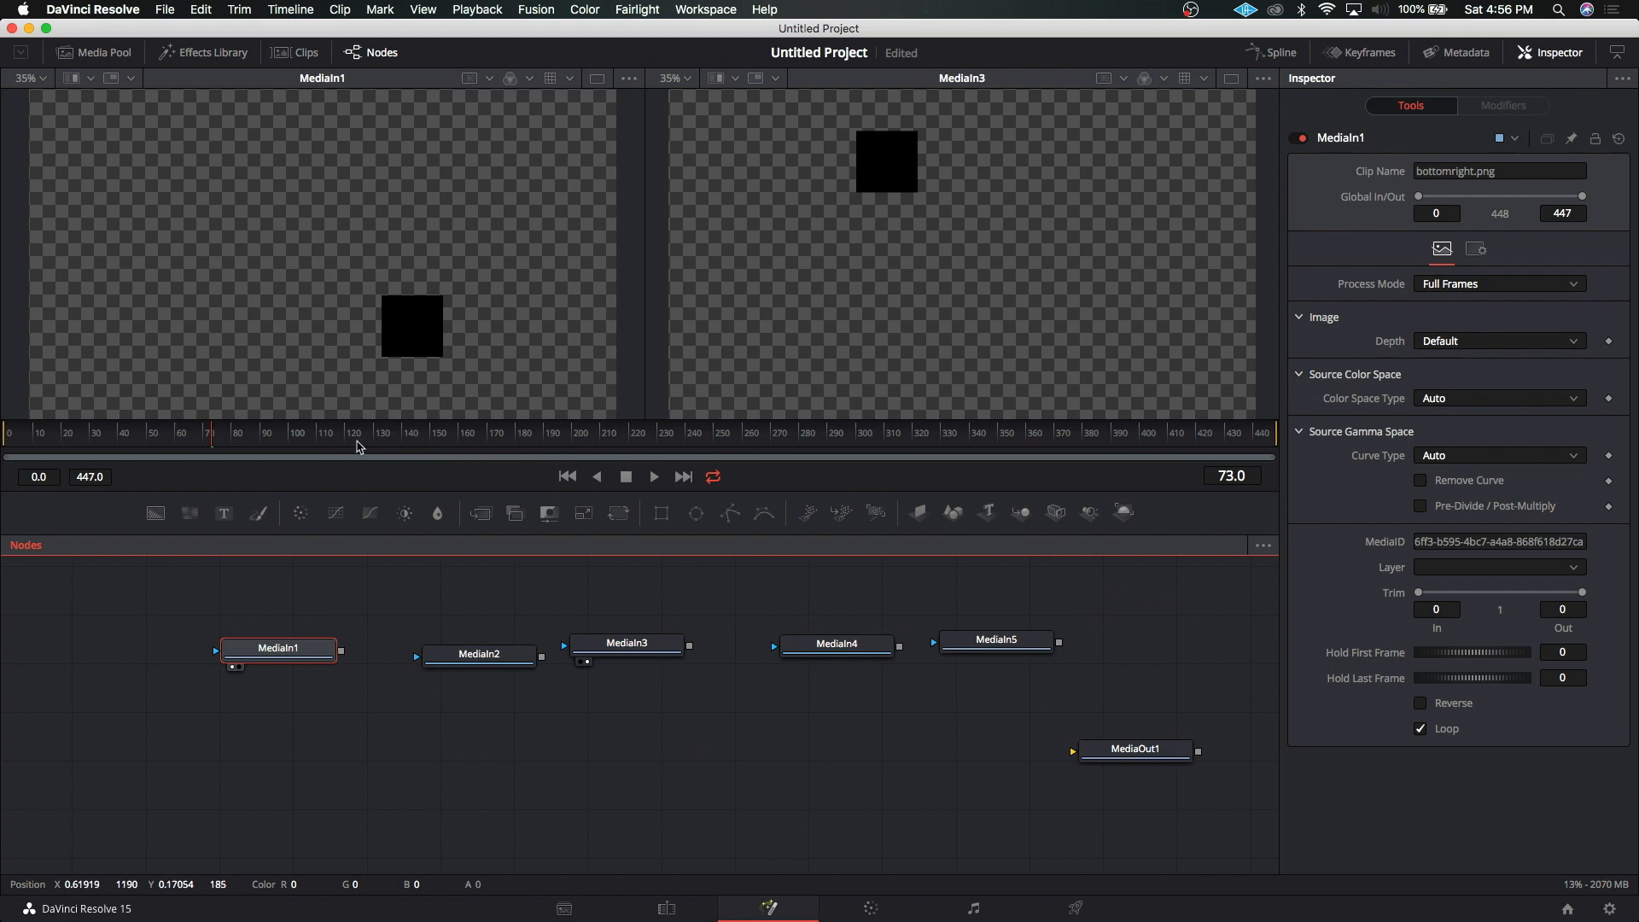
Step: Rename the MediaIn1 node, which holds bottomright.png, as "Bottom Right"
{"action": "right_click", "coordinate": [283, 648]}
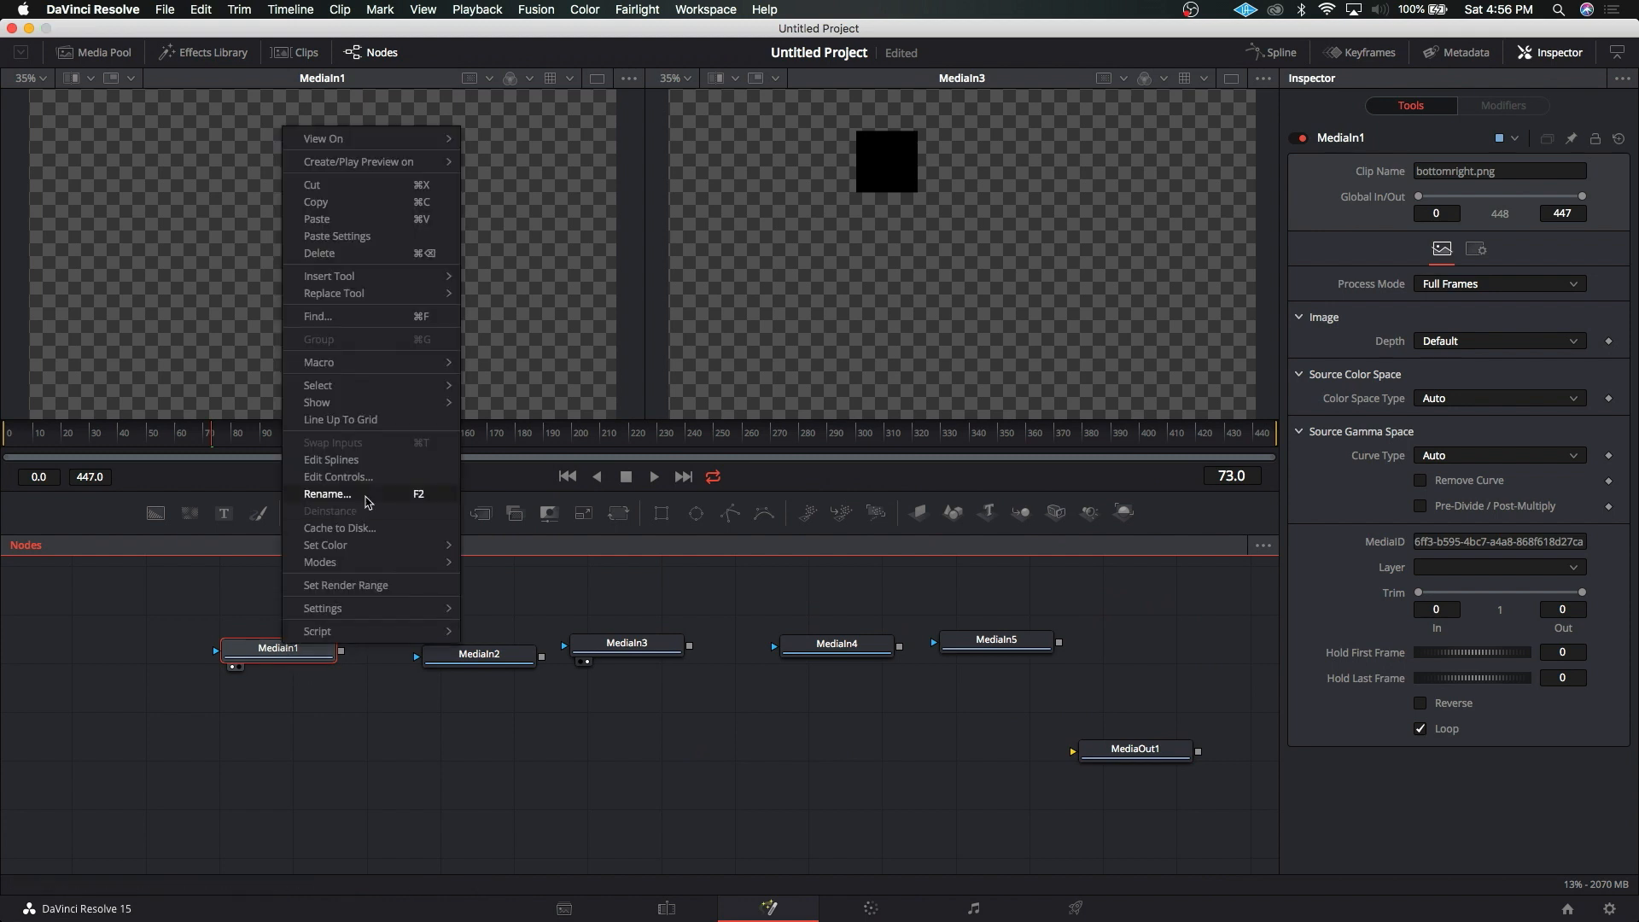
{"action": "left_click", "coordinate": [367, 501]}
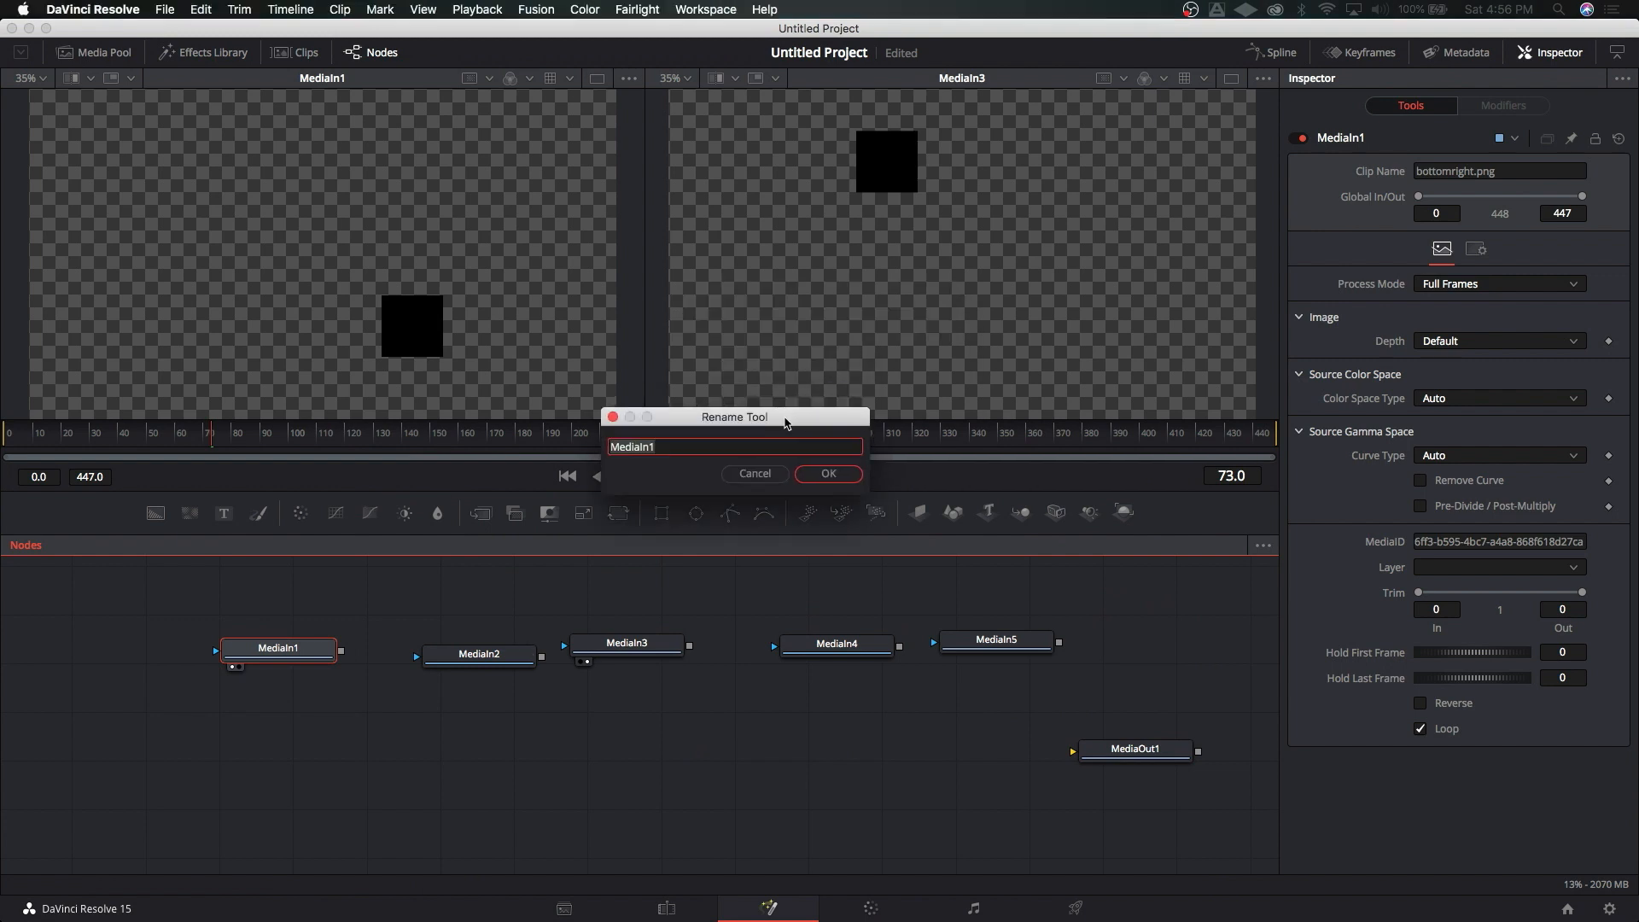
{"action": "type", "text": "Bottom Right"}
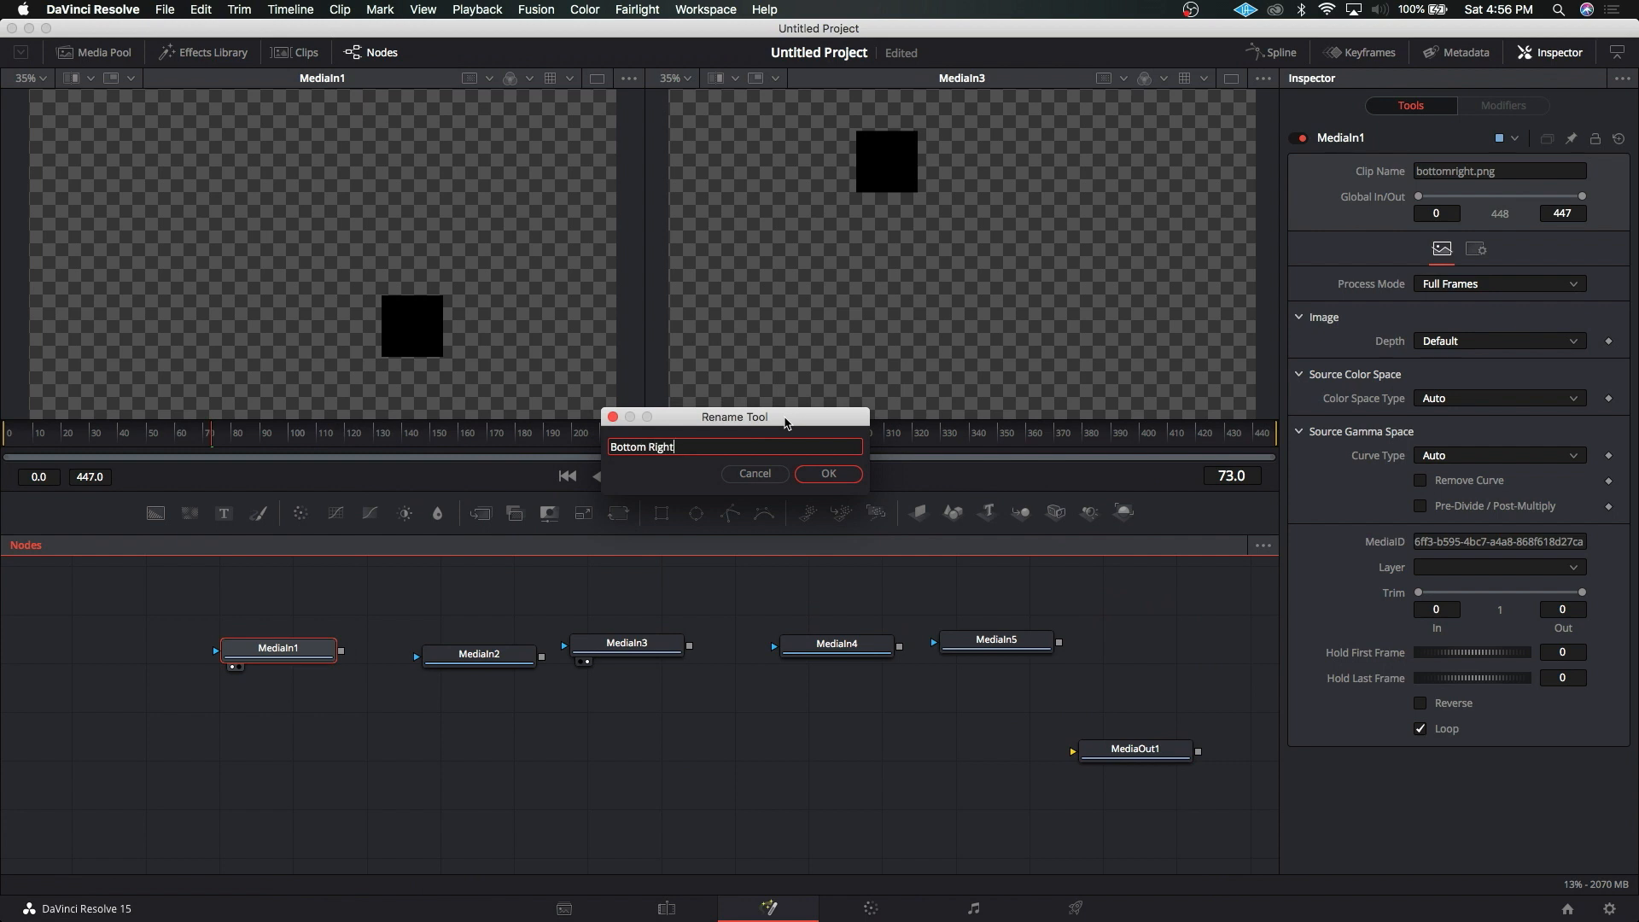
{"action": "key", "text": "Return"}
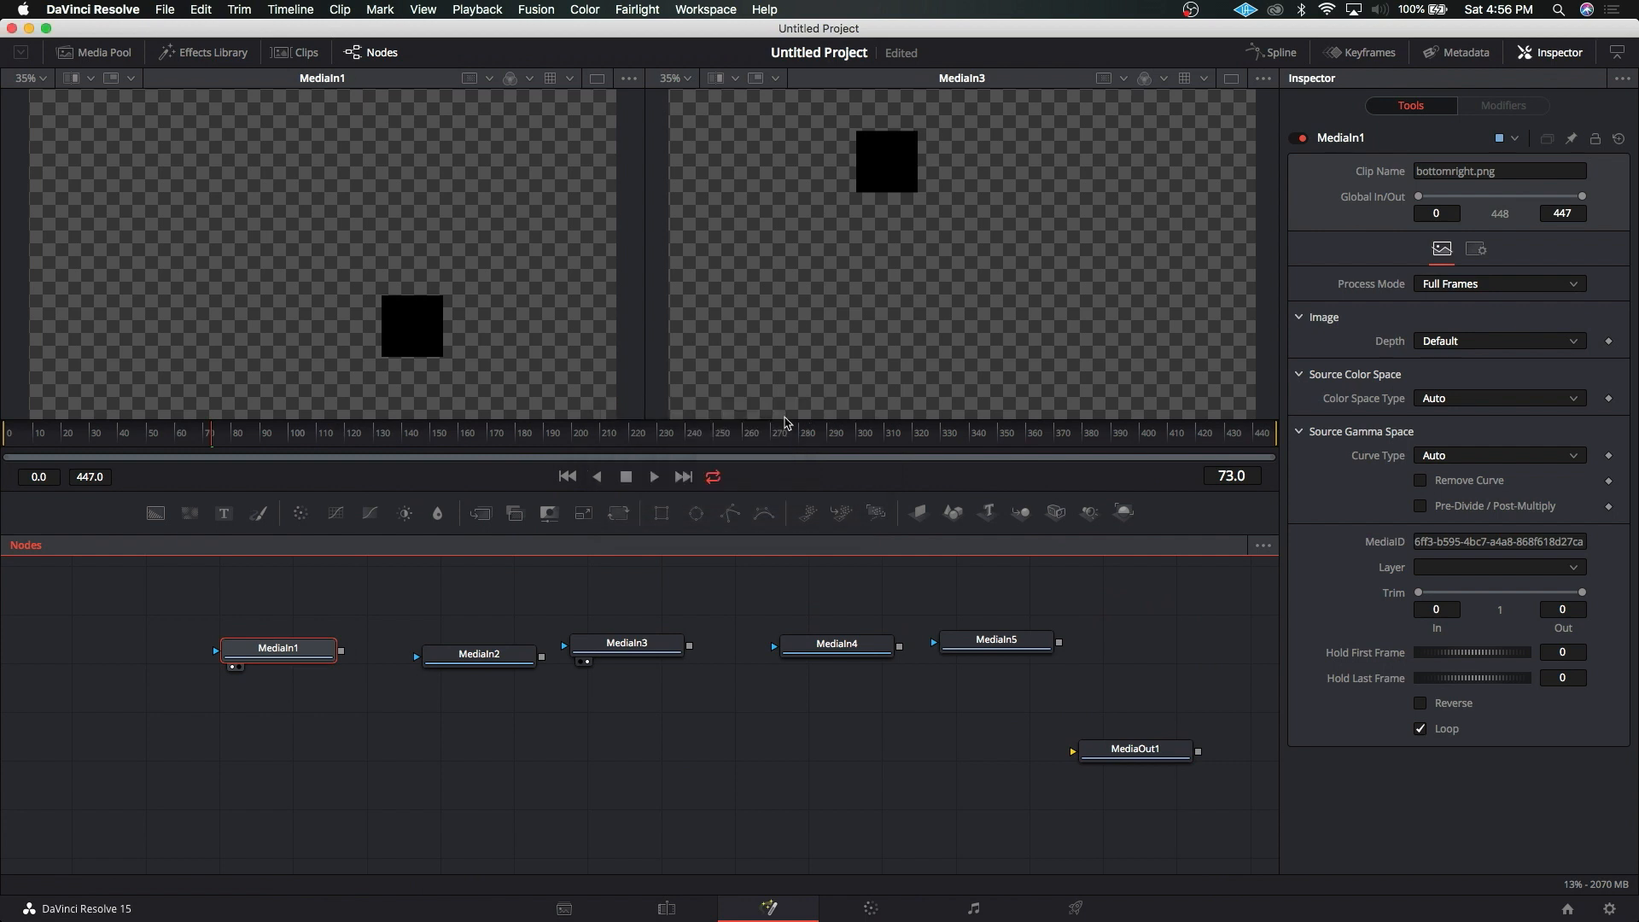
Step: Rename the Middle.png node as Middle and the Upperleft.png node as TopLeft
{"action": "left_click", "coordinate": [516, 662]}
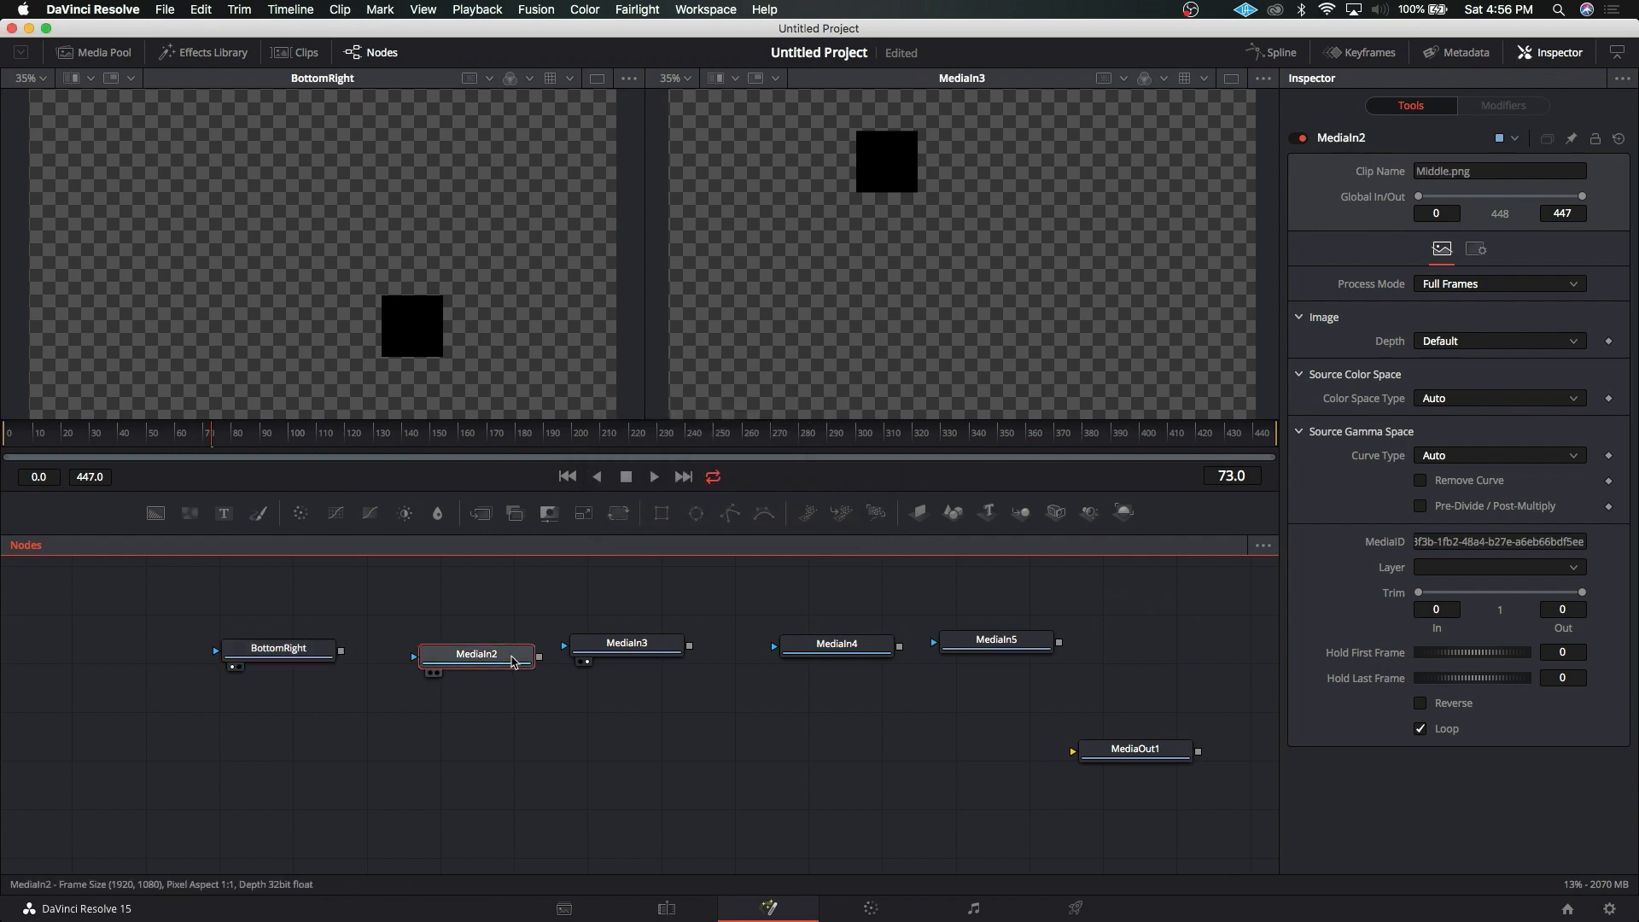
{"action": "key", "text": "F2"}
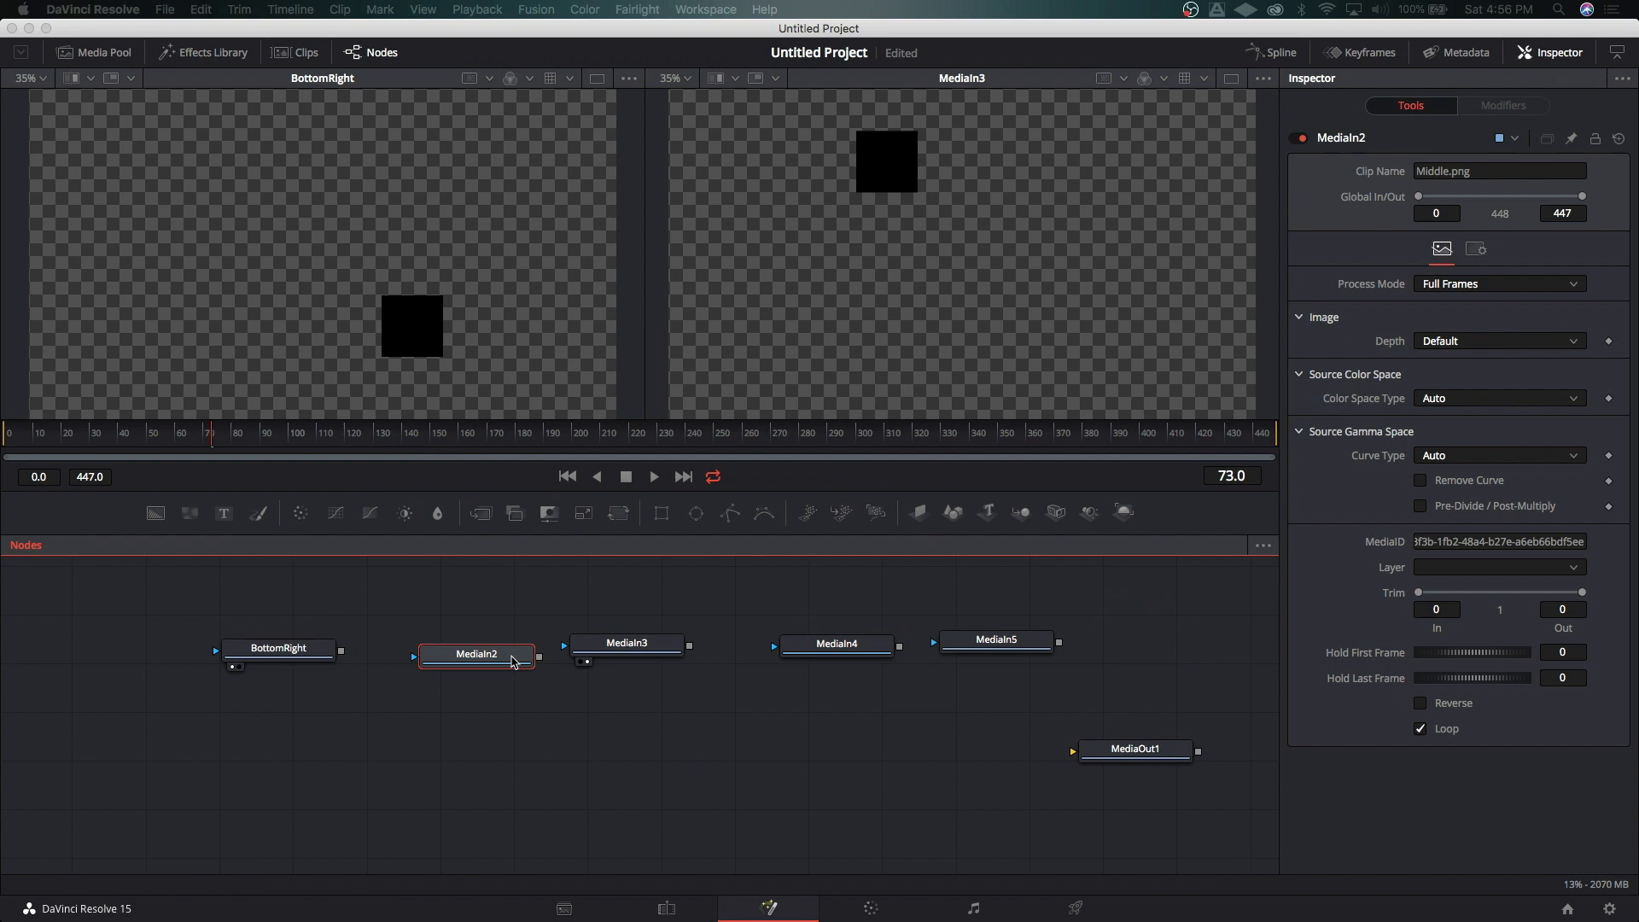
{"action": "key", "text": "Return"}
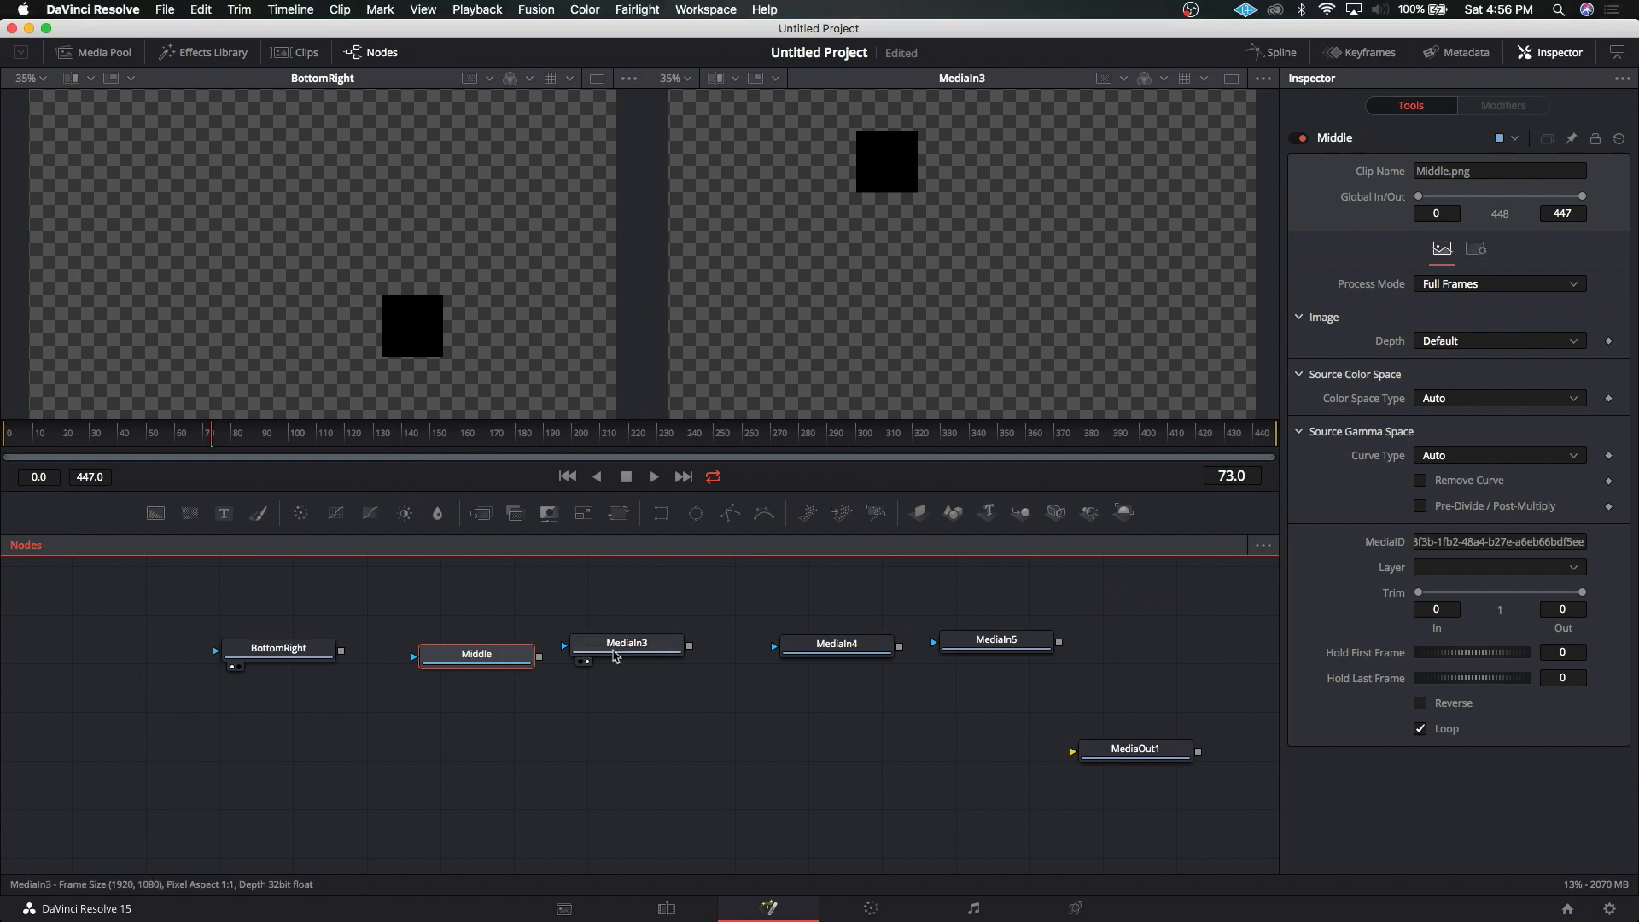
{"action": "left_click", "coordinate": [613, 649]}
{"action": "key", "text": "F2"}
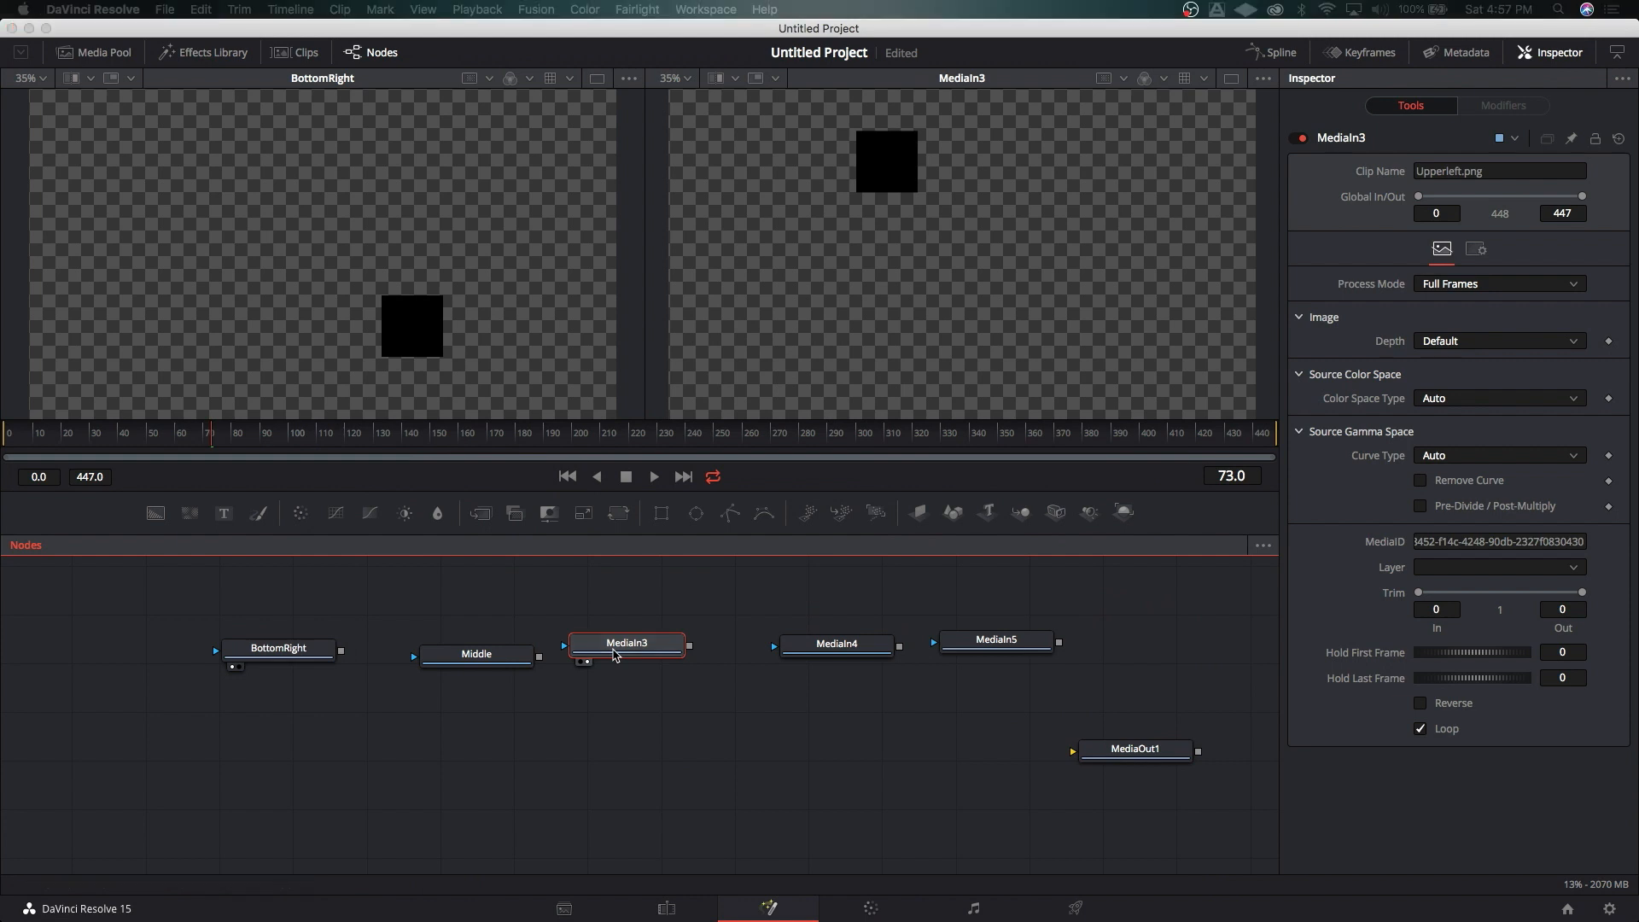
{"action": "key", "text": "Return"}
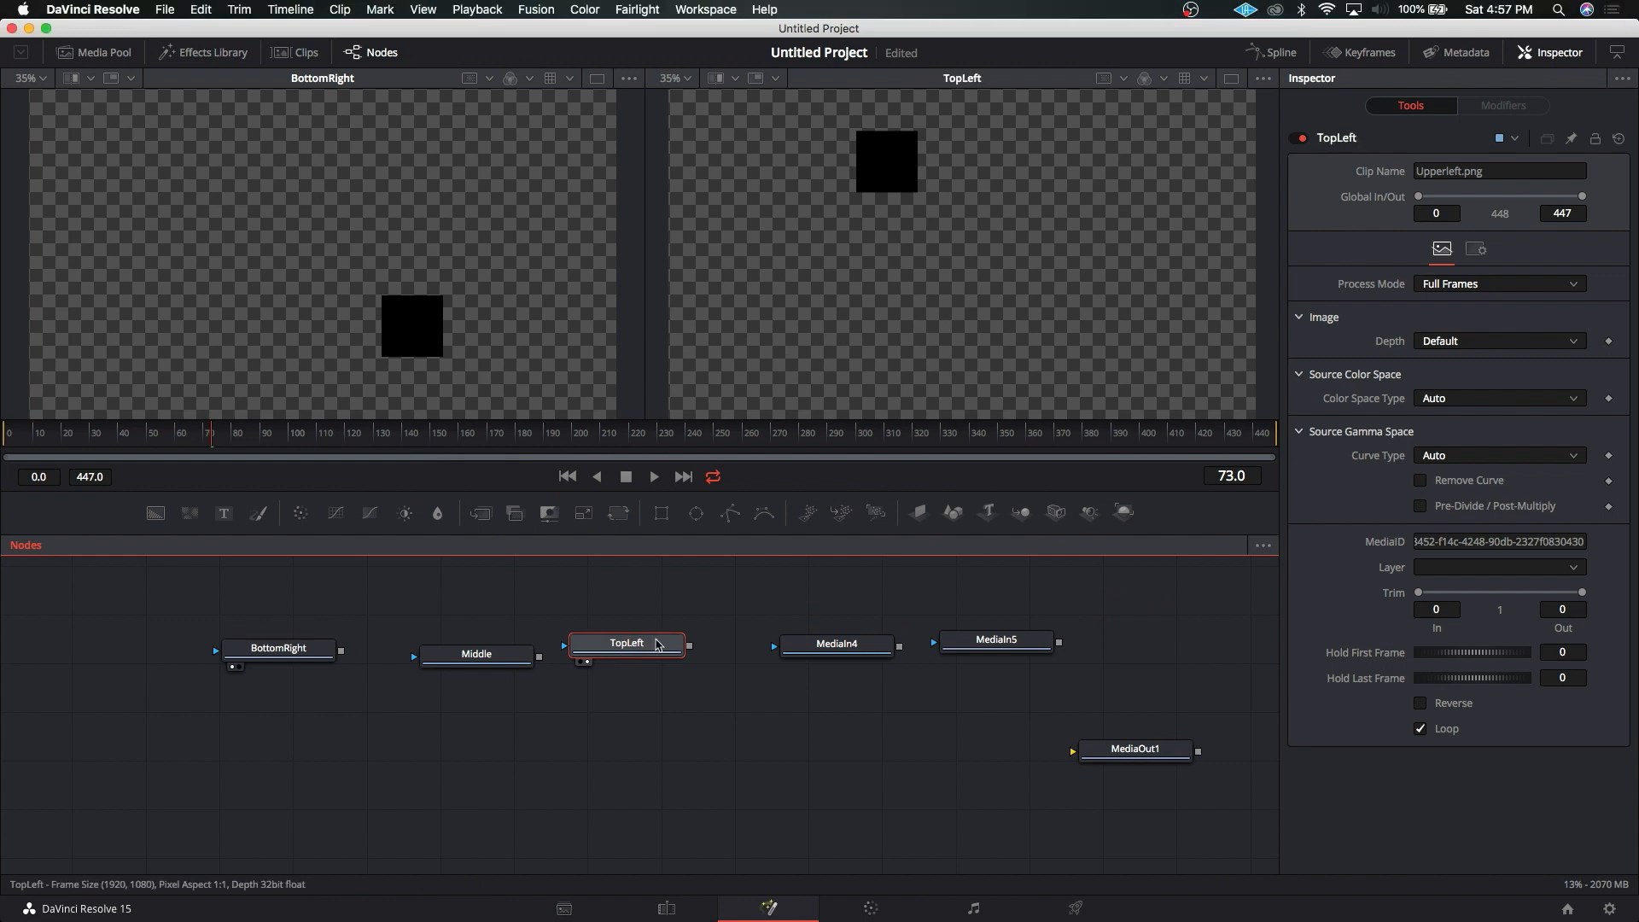
Step: Arrange the BottomRight, Middle and TopLeft nodes in a descending diagonal row, well apart from the smoke clip nodes
{"action": "left_click_drag", "start_coordinate": [614, 653], "coordinate": [631, 682]}
{"action": "left_click_drag", "start_coordinate": [484, 658], "coordinate": [423, 658]}
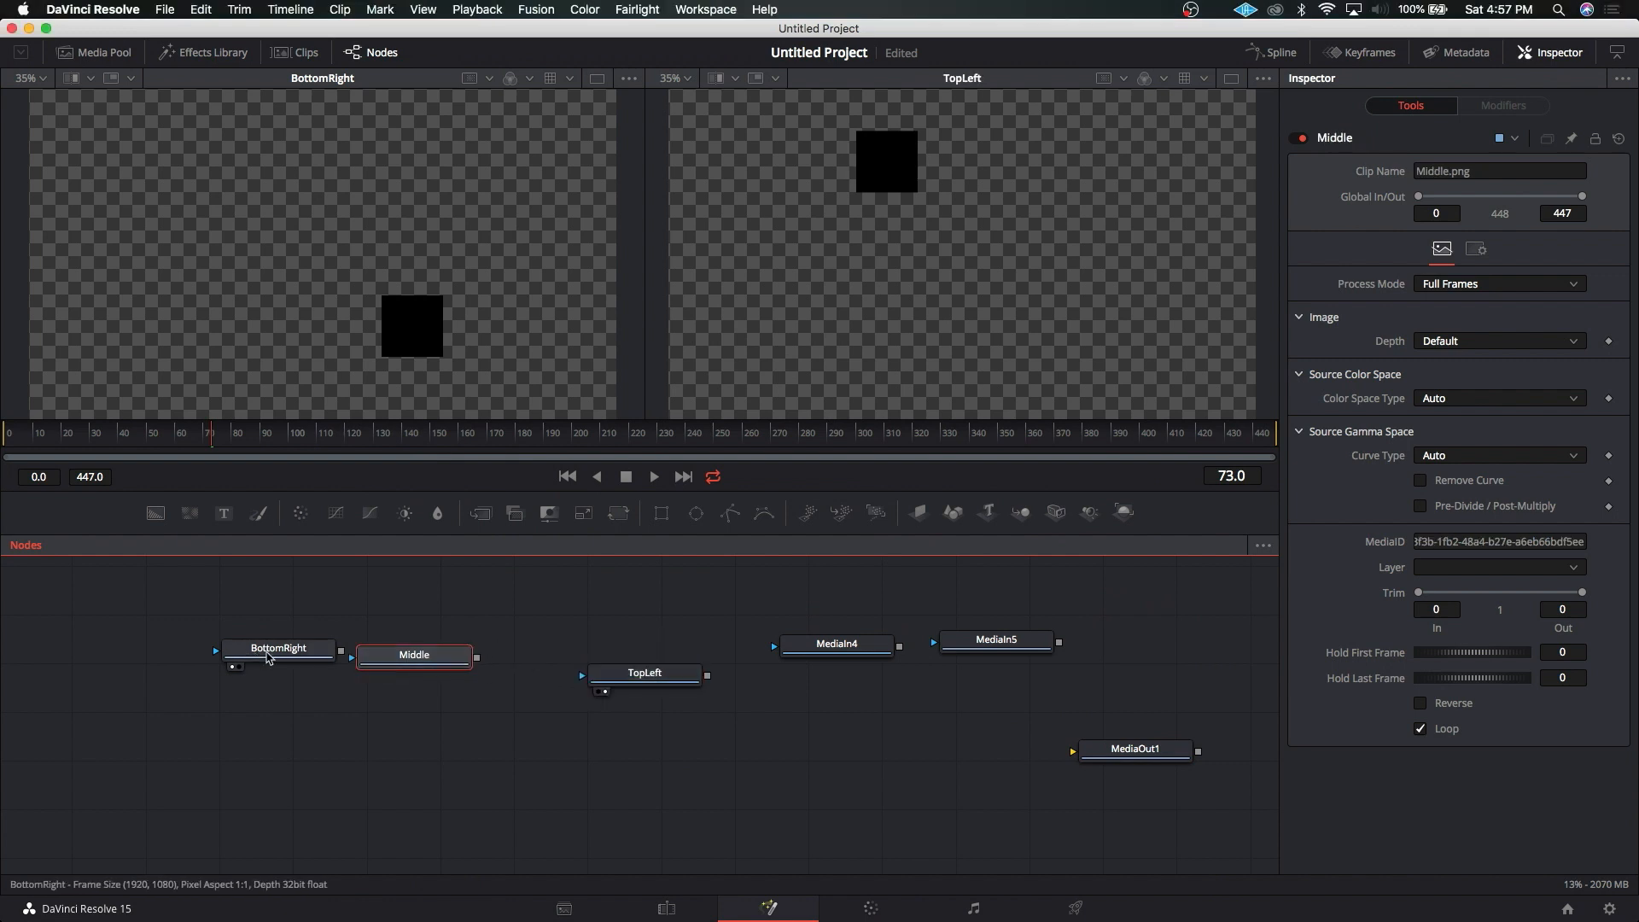
{"action": "left_click_drag", "start_coordinate": [279, 649], "coordinate": [208, 597]}
{"action": "left_click_drag", "start_coordinate": [426, 675], "coordinate": [267, 645]}
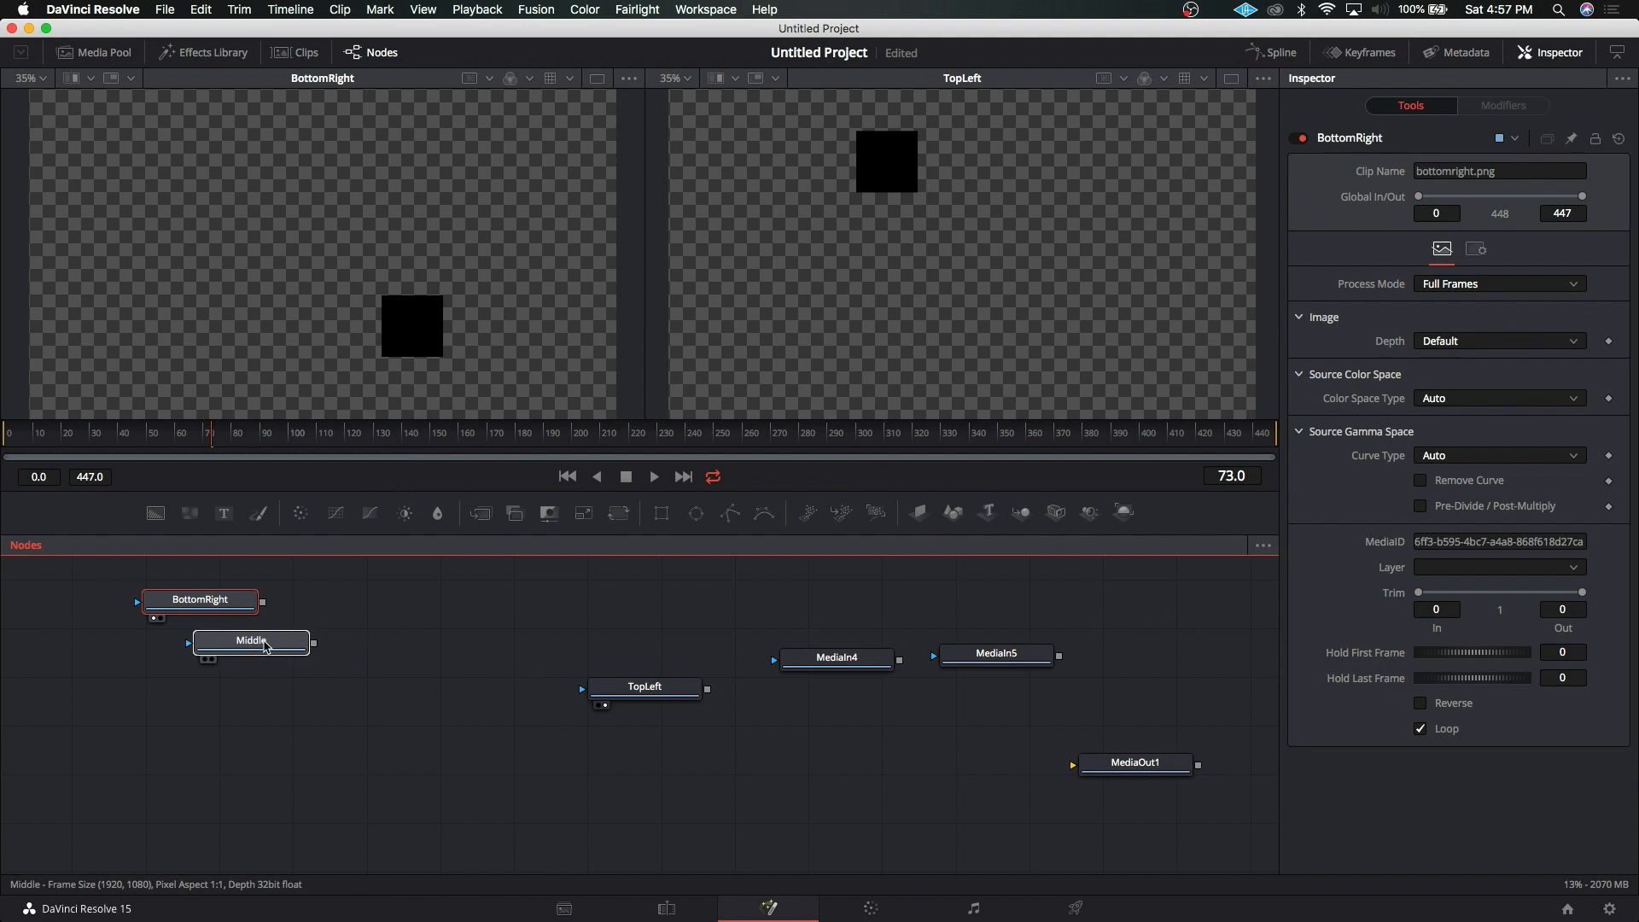
{"action": "left_click_drag", "start_coordinate": [649, 690], "coordinate": [388, 674]}
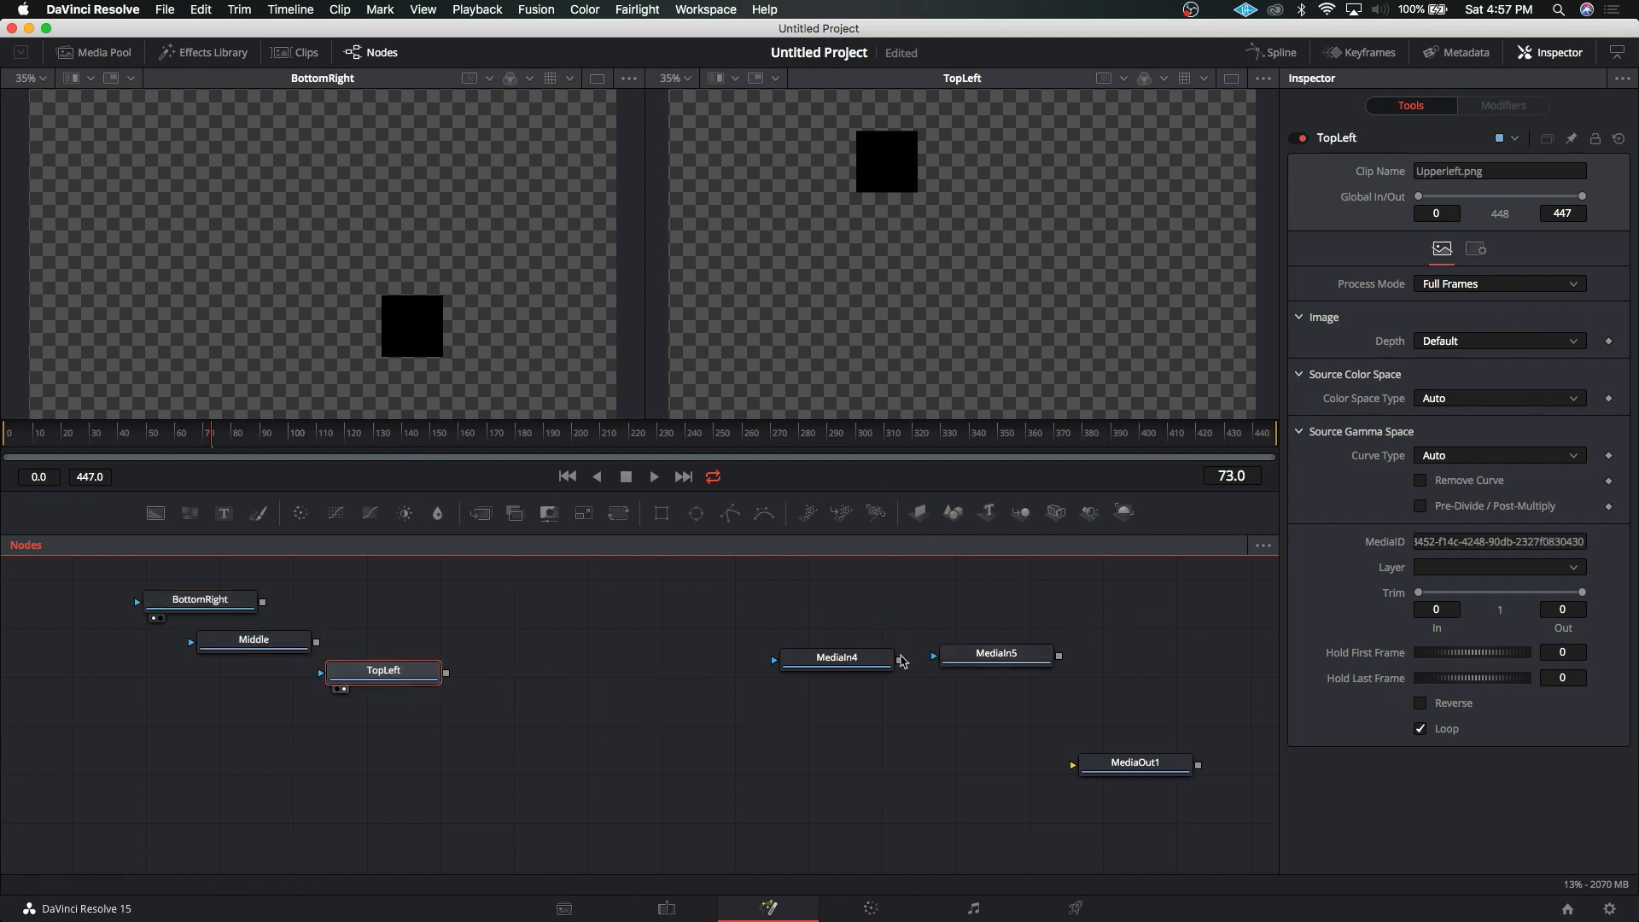
Step: Display the Puffy_Smoke_01.mov node in the first viewer, then scrub and play through the clip to examine the smoke
{"action": "left_click", "coordinate": [856, 666]}
{"action": "key", "text": "1"}
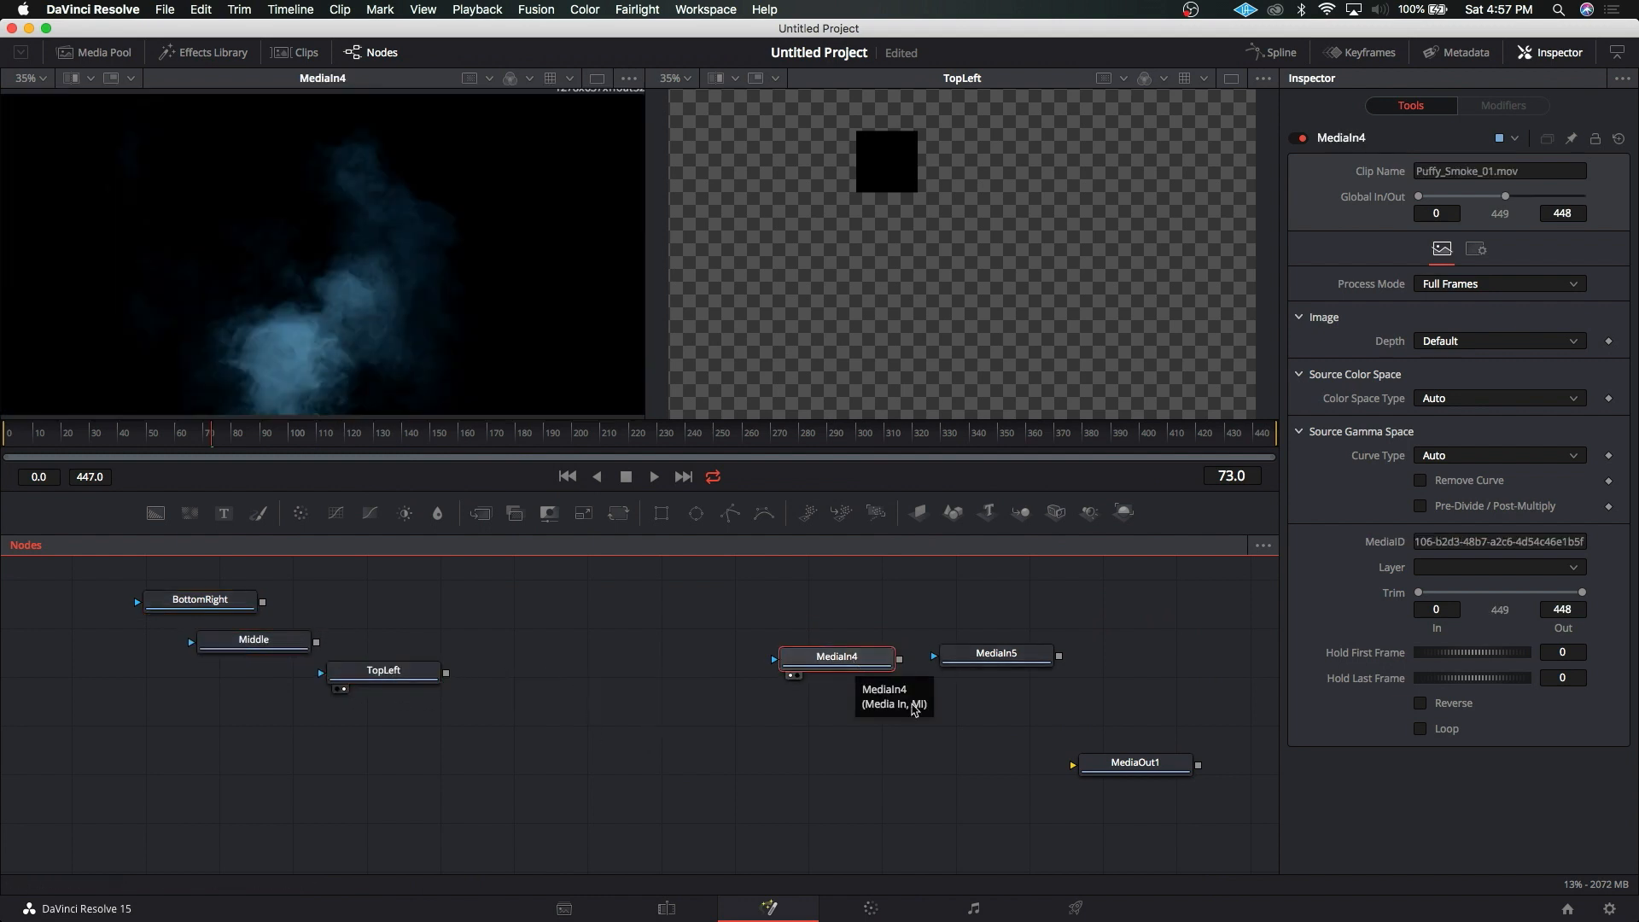
{"action": "left_click", "coordinate": [28, 441]}
{"action": "left_click_drag", "start_coordinate": [28, 443], "coordinate": [653, 459]}
{"action": "left_click", "coordinate": [653, 476]}
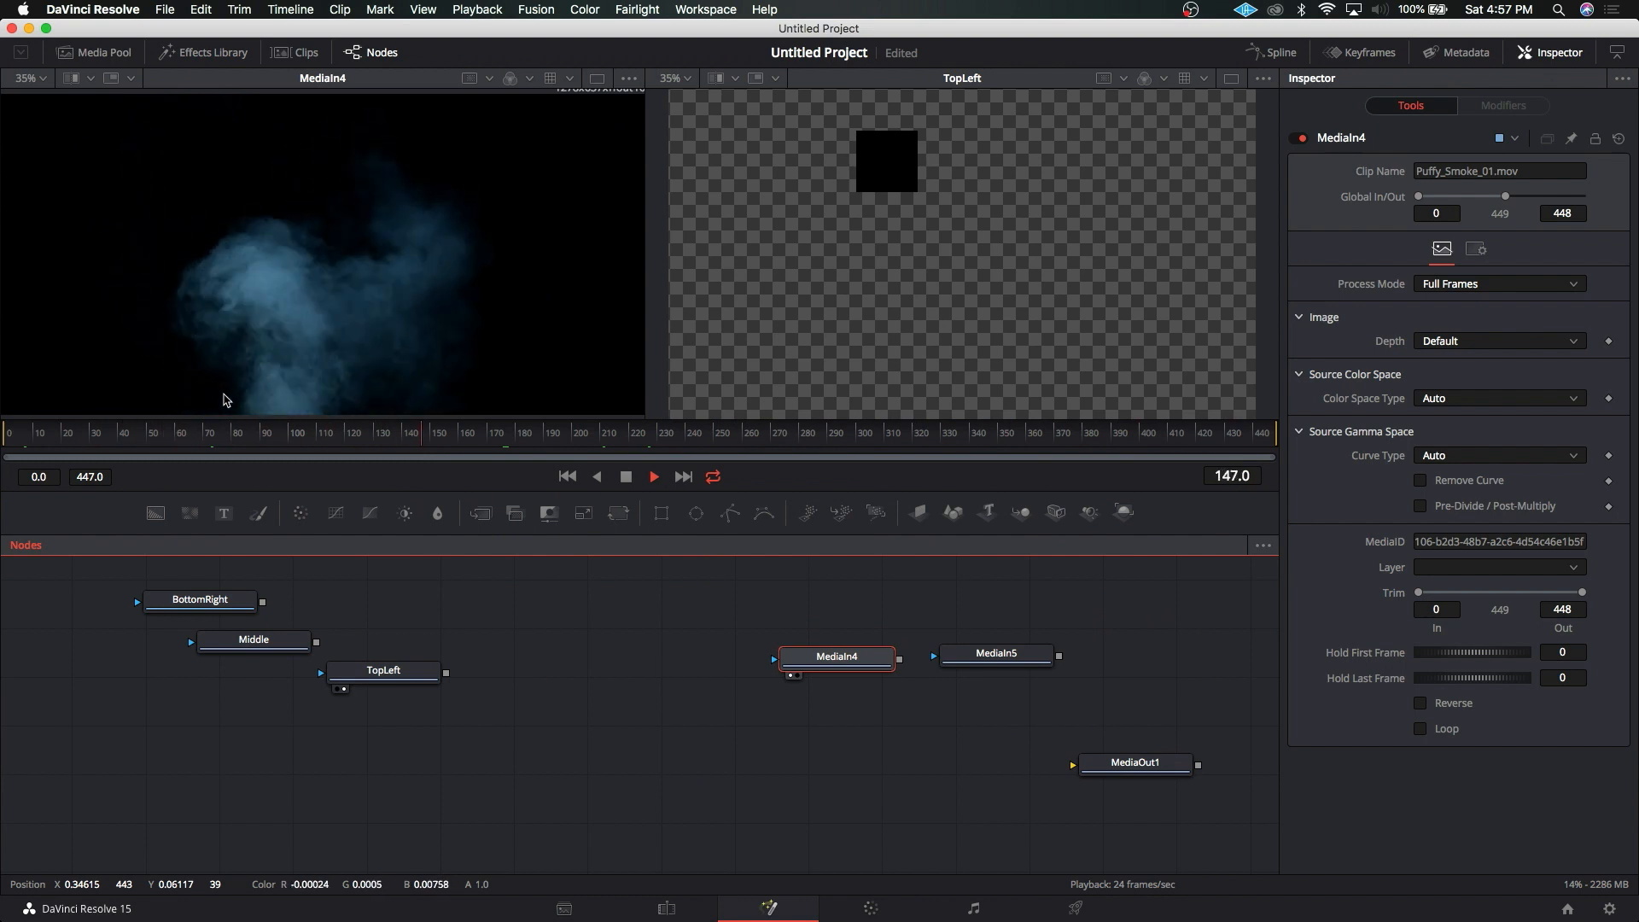
{"action": "left_click", "coordinate": [627, 477]}
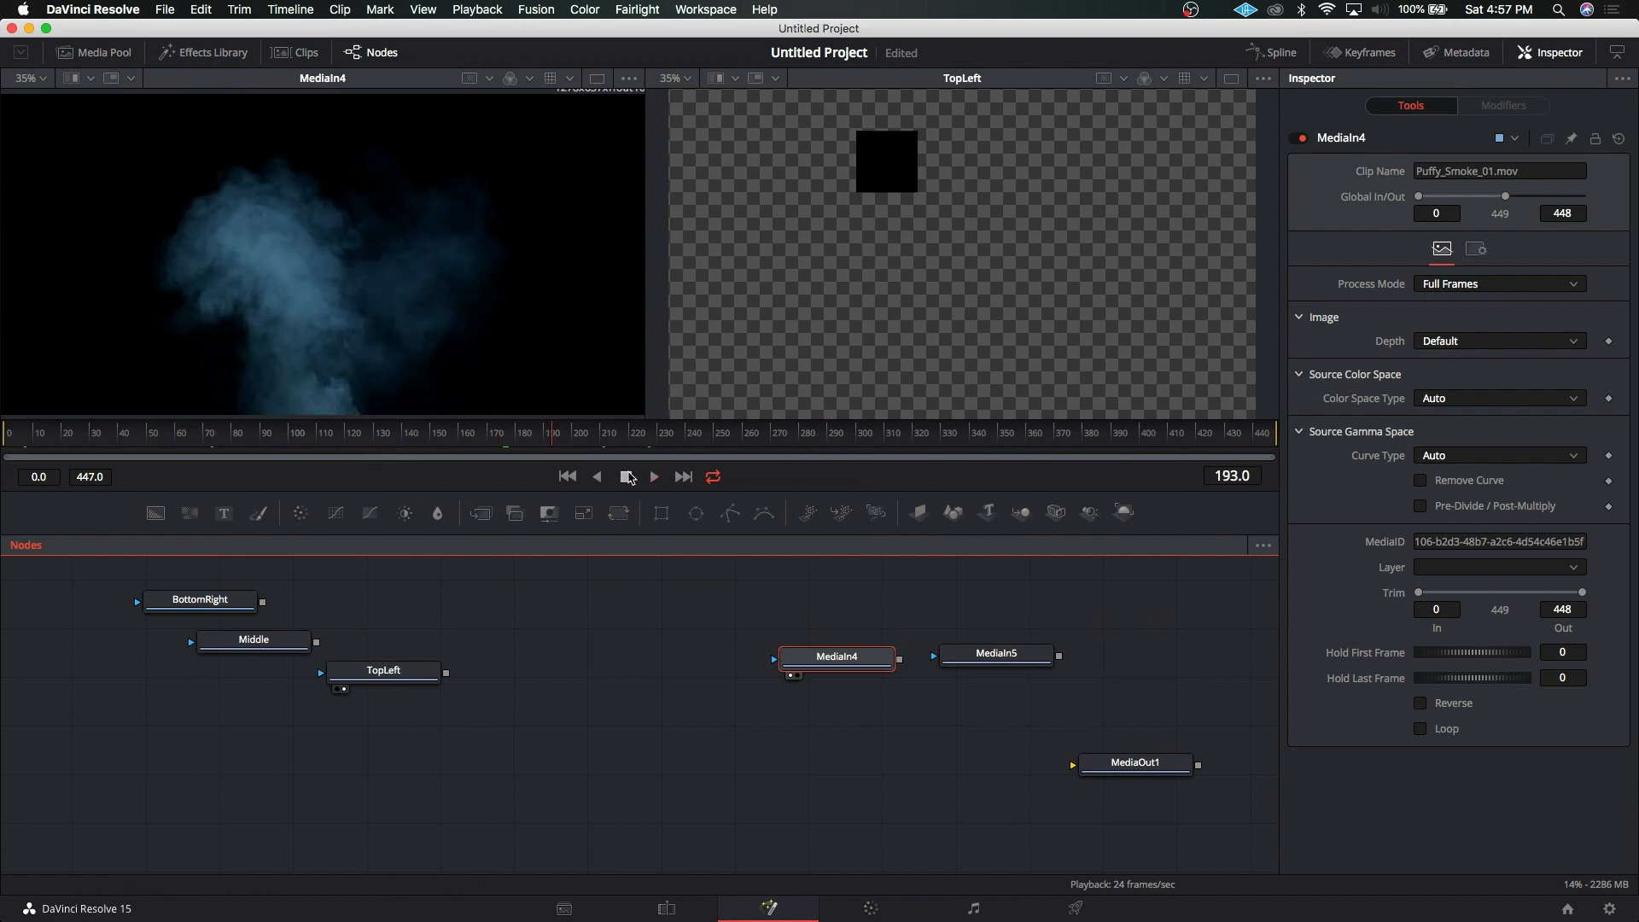
{"action": "mouse_move", "coordinate": [555, 443]}
{"action": "left_mouse_down"}
{"action": "mouse_move", "coordinate": [495, 445]}
{"action": "mouse_move", "coordinate": [527, 455]}
{"action": "left_mouse_up"}
{"action": "left_click_drag", "start_coordinate": [562, 456], "coordinate": [489, 464]}
{"action": "left_click", "coordinate": [654, 476]}
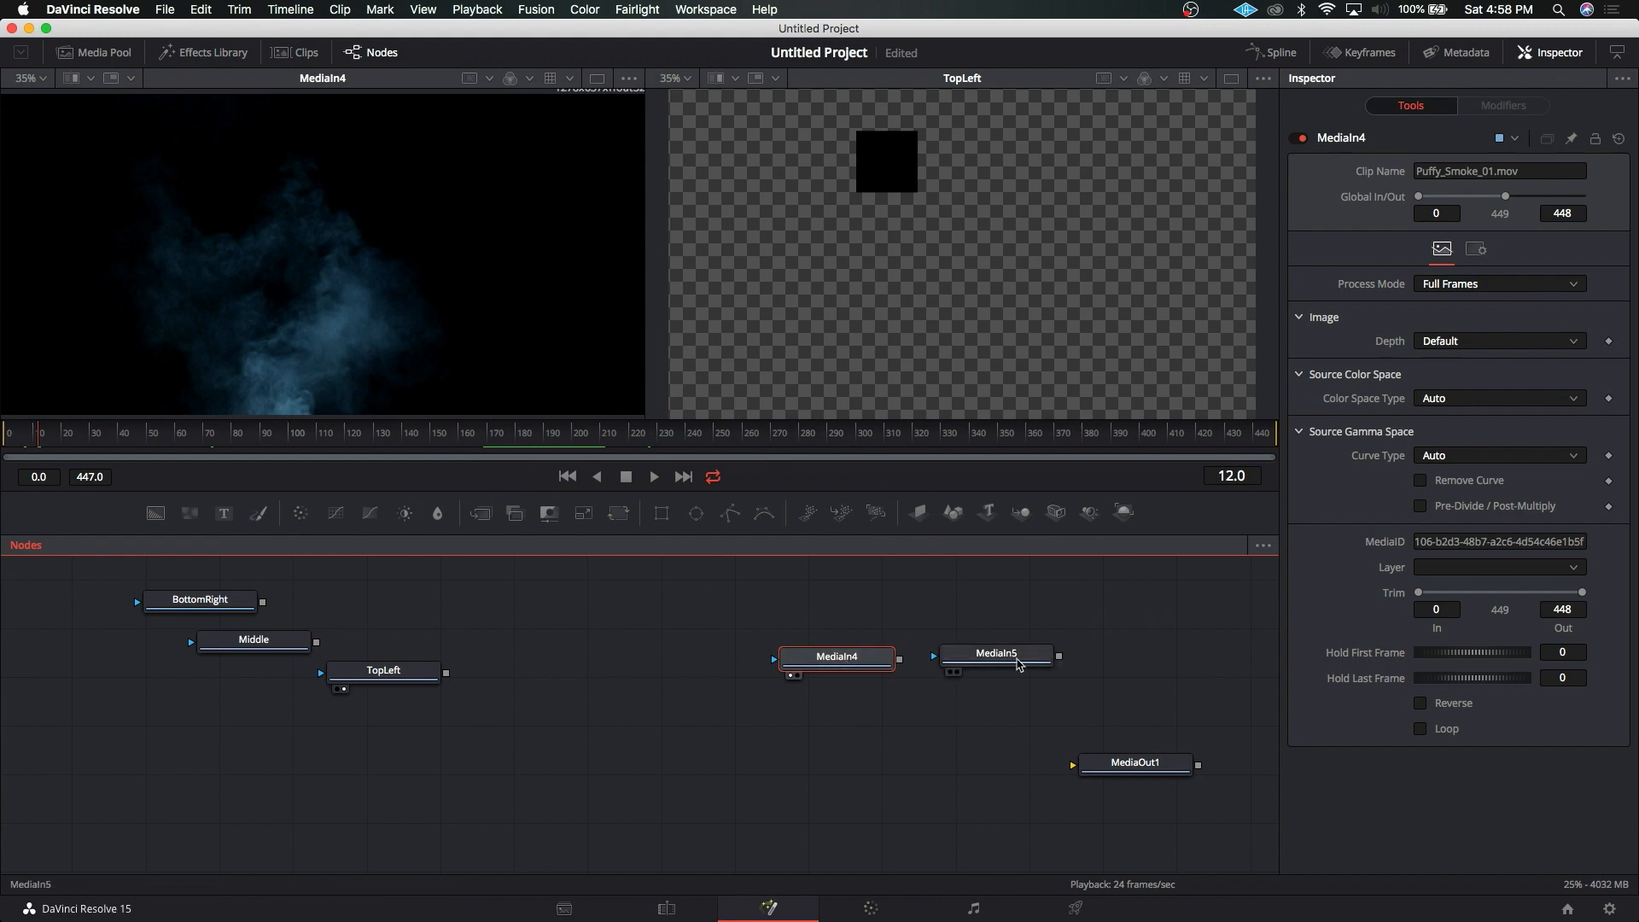
Step: Display the Puffy_Smoke_02.mov node, MediaIn5, in the second viewer
{"action": "left_click", "coordinate": [1009, 663]}
{"action": "key", "text": "2"}
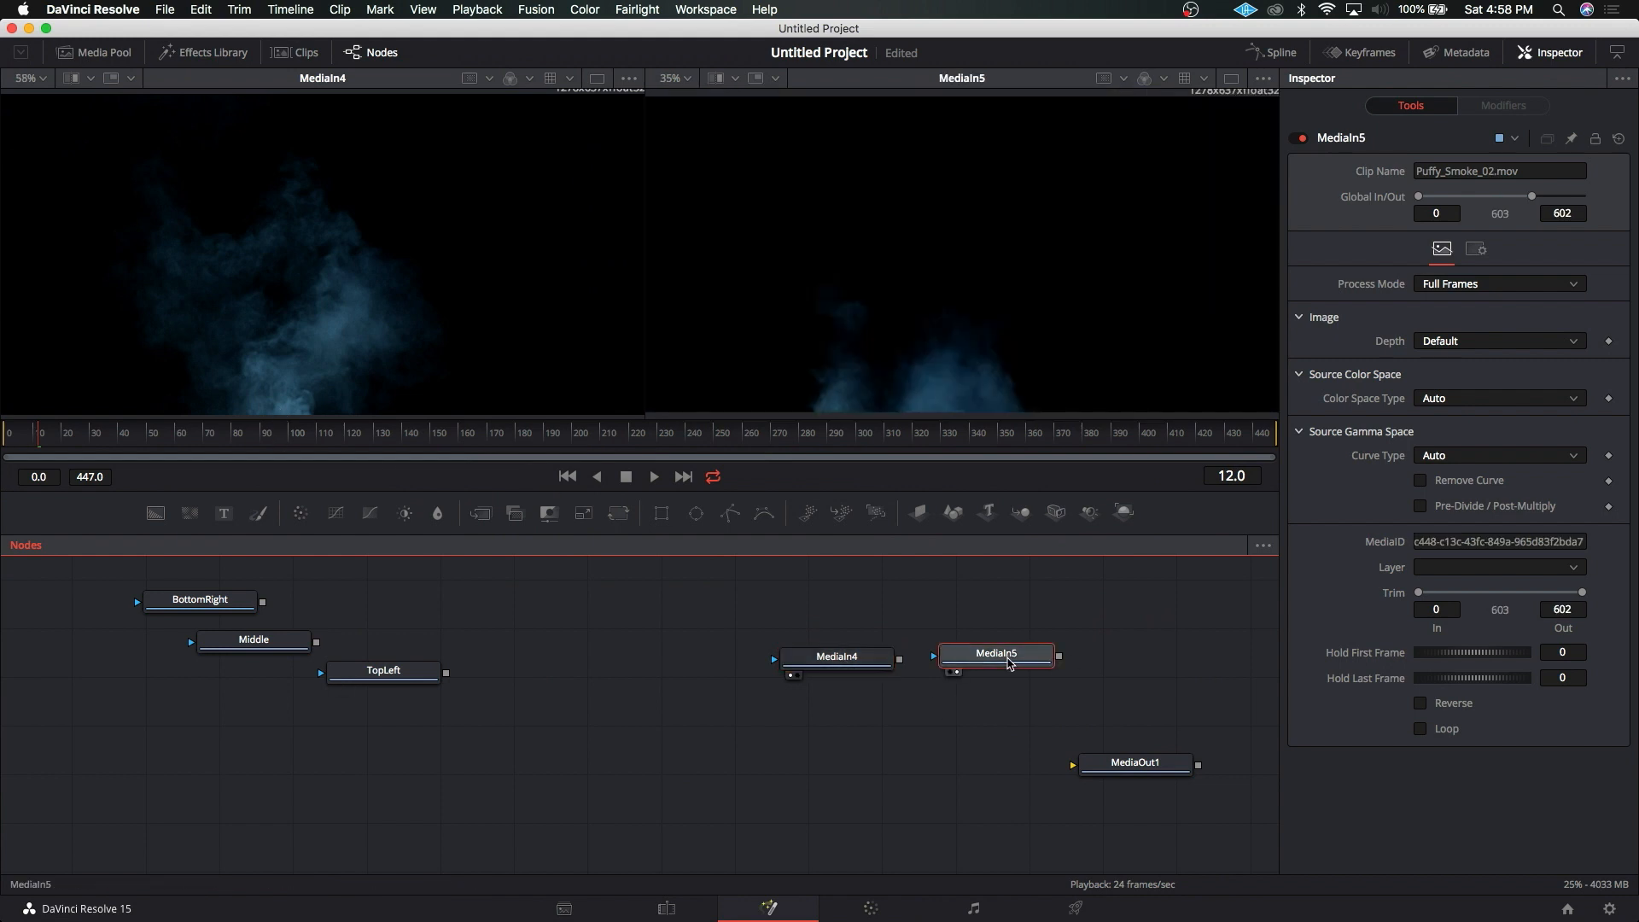
Step: Scrub both smoke clips to frame 371 to compare them, then rename MediaIn4 as Smoke1 and MediaIn5 as smoke2
{"action": "left_click_drag", "start_coordinate": [867, 432], "coordinate": [1059, 461]}
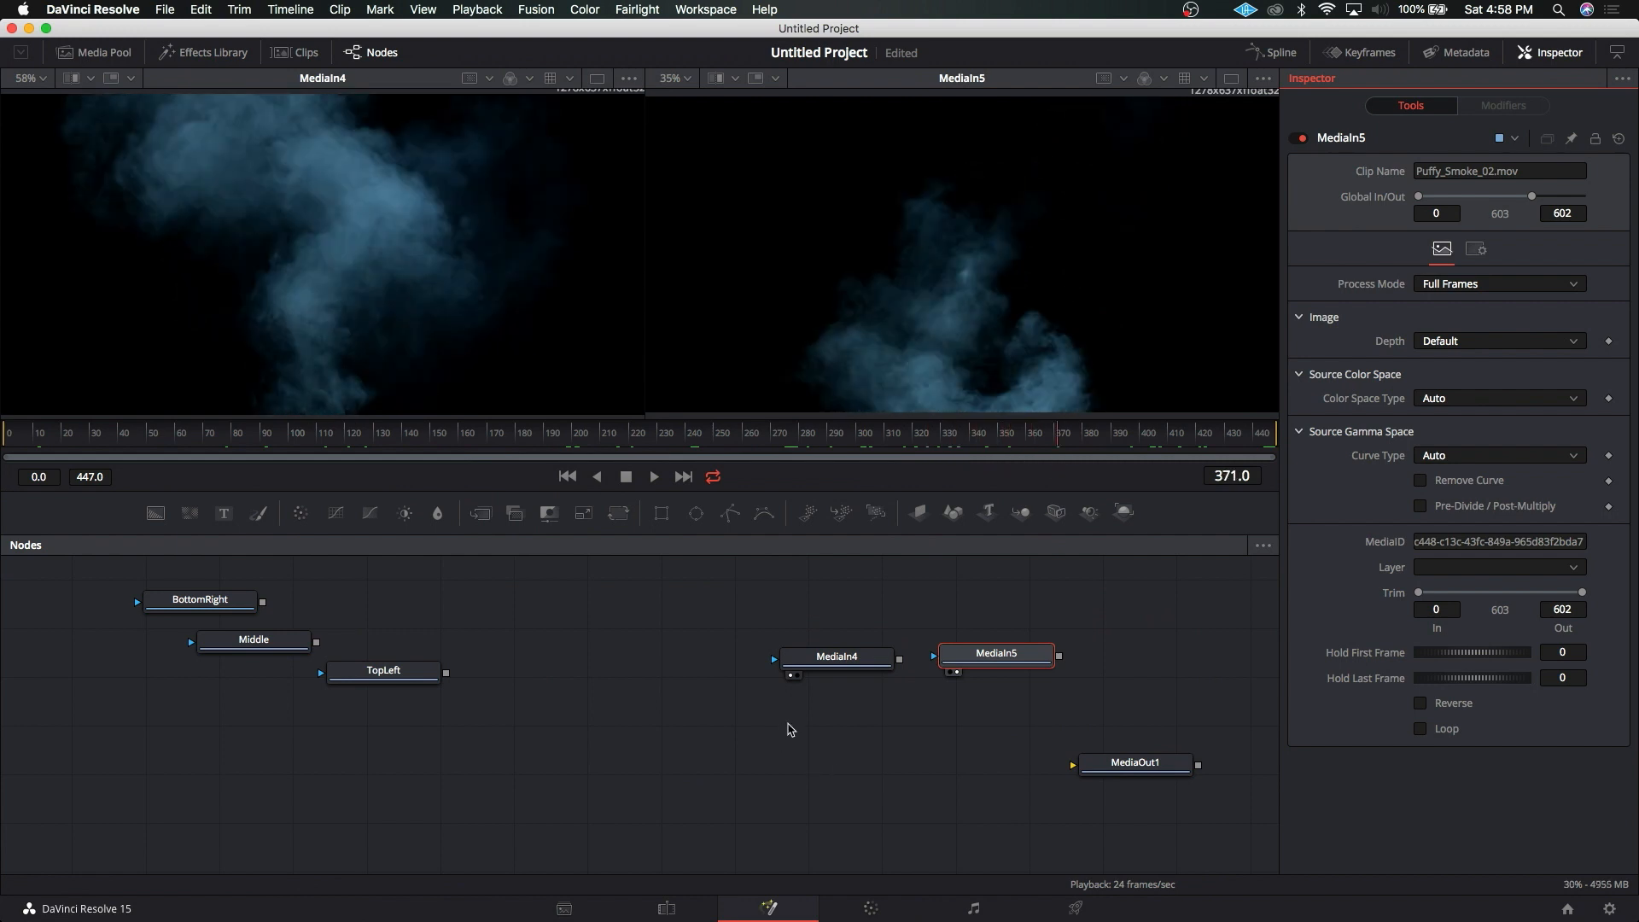
{"action": "left_click", "coordinate": [817, 662]}
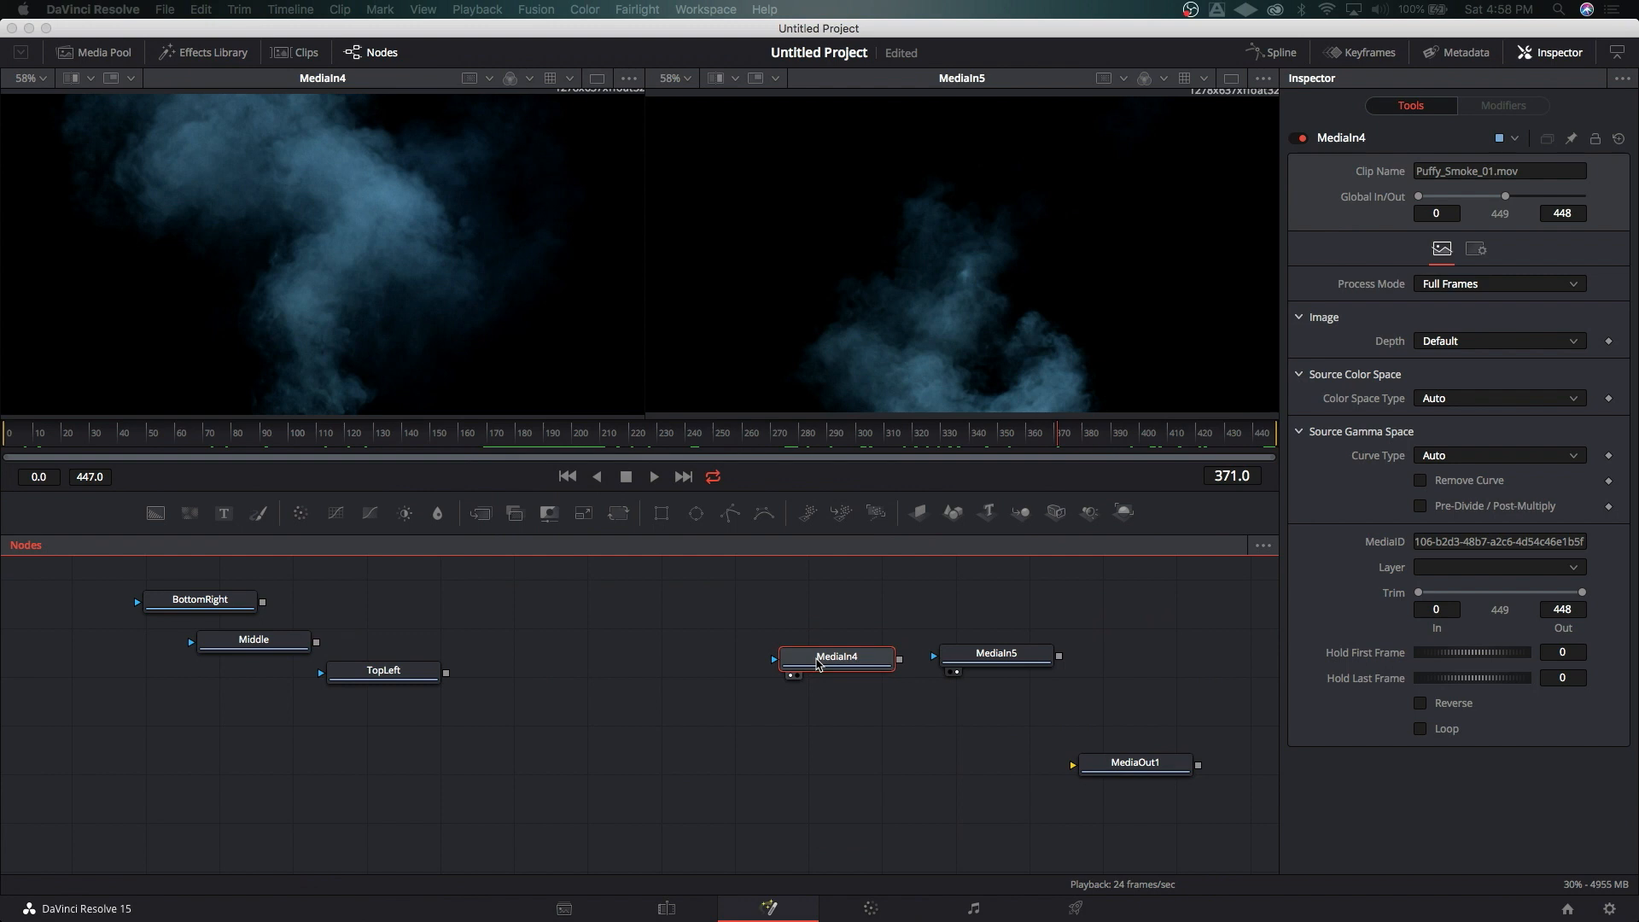
{"action": "key", "text": "Return"}
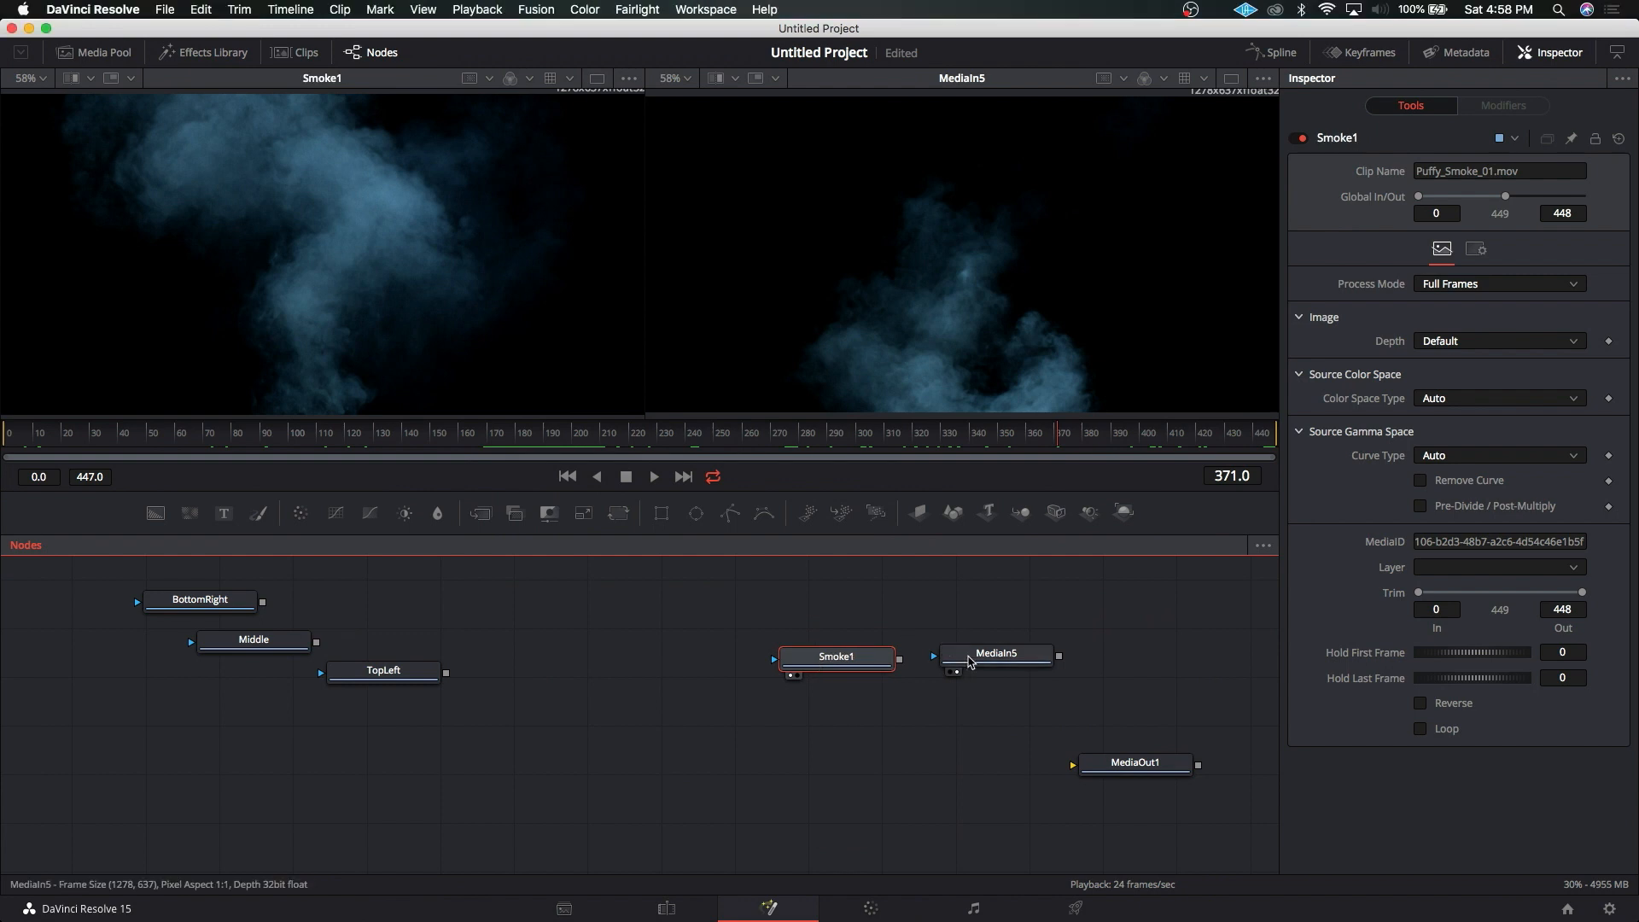
{"action": "left_click", "coordinate": [970, 661]}
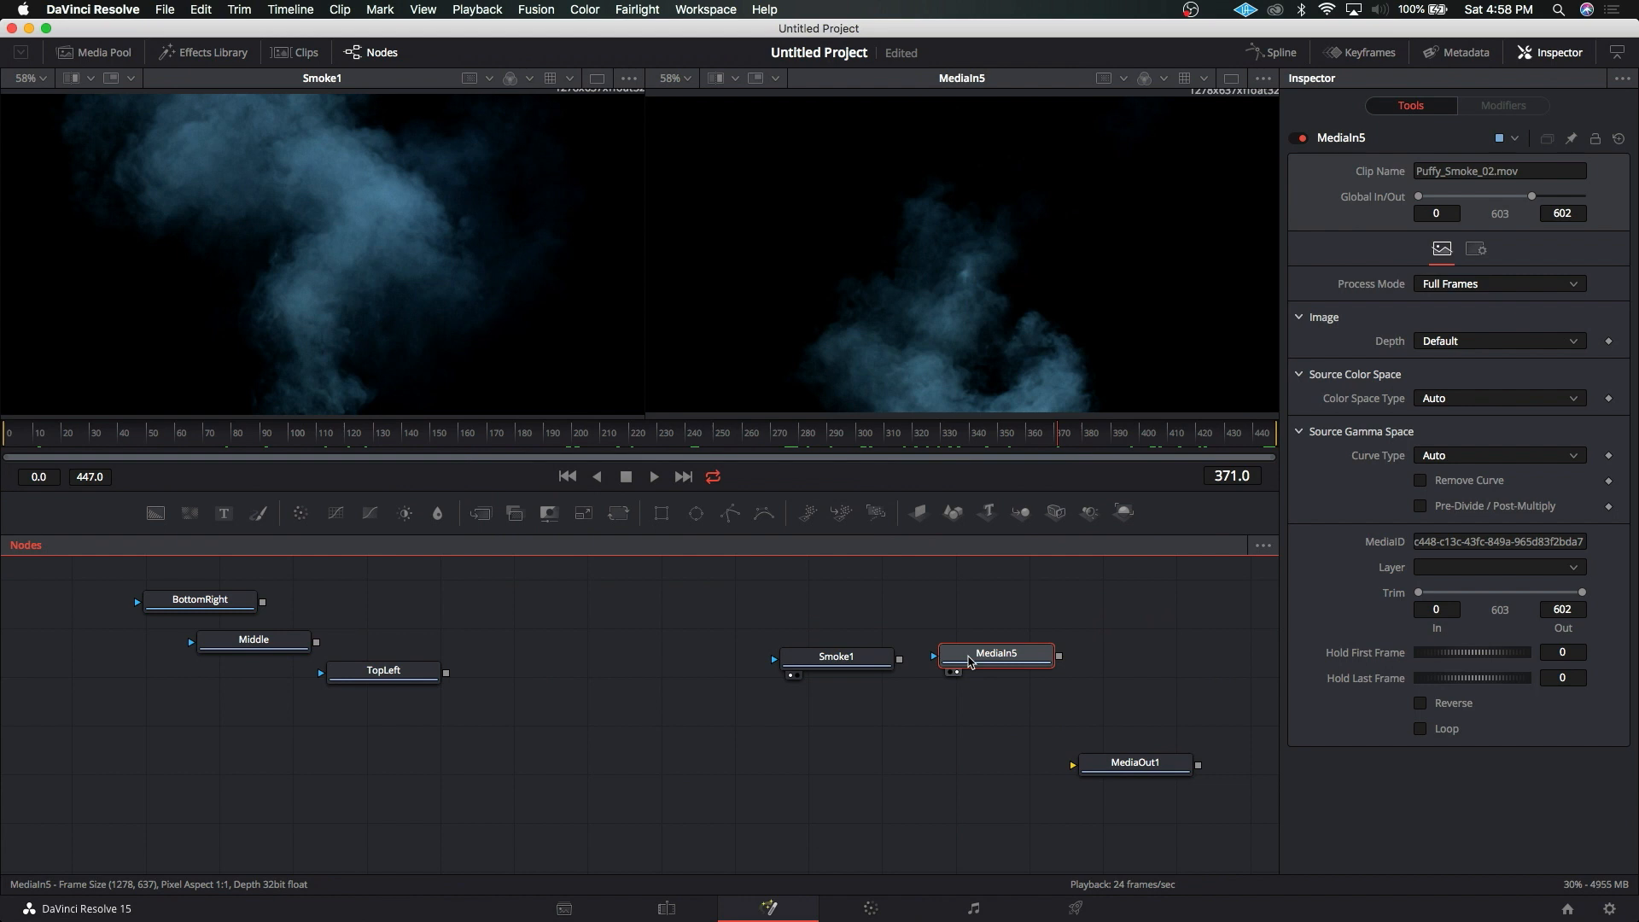
{"action": "key", "text": "2"}
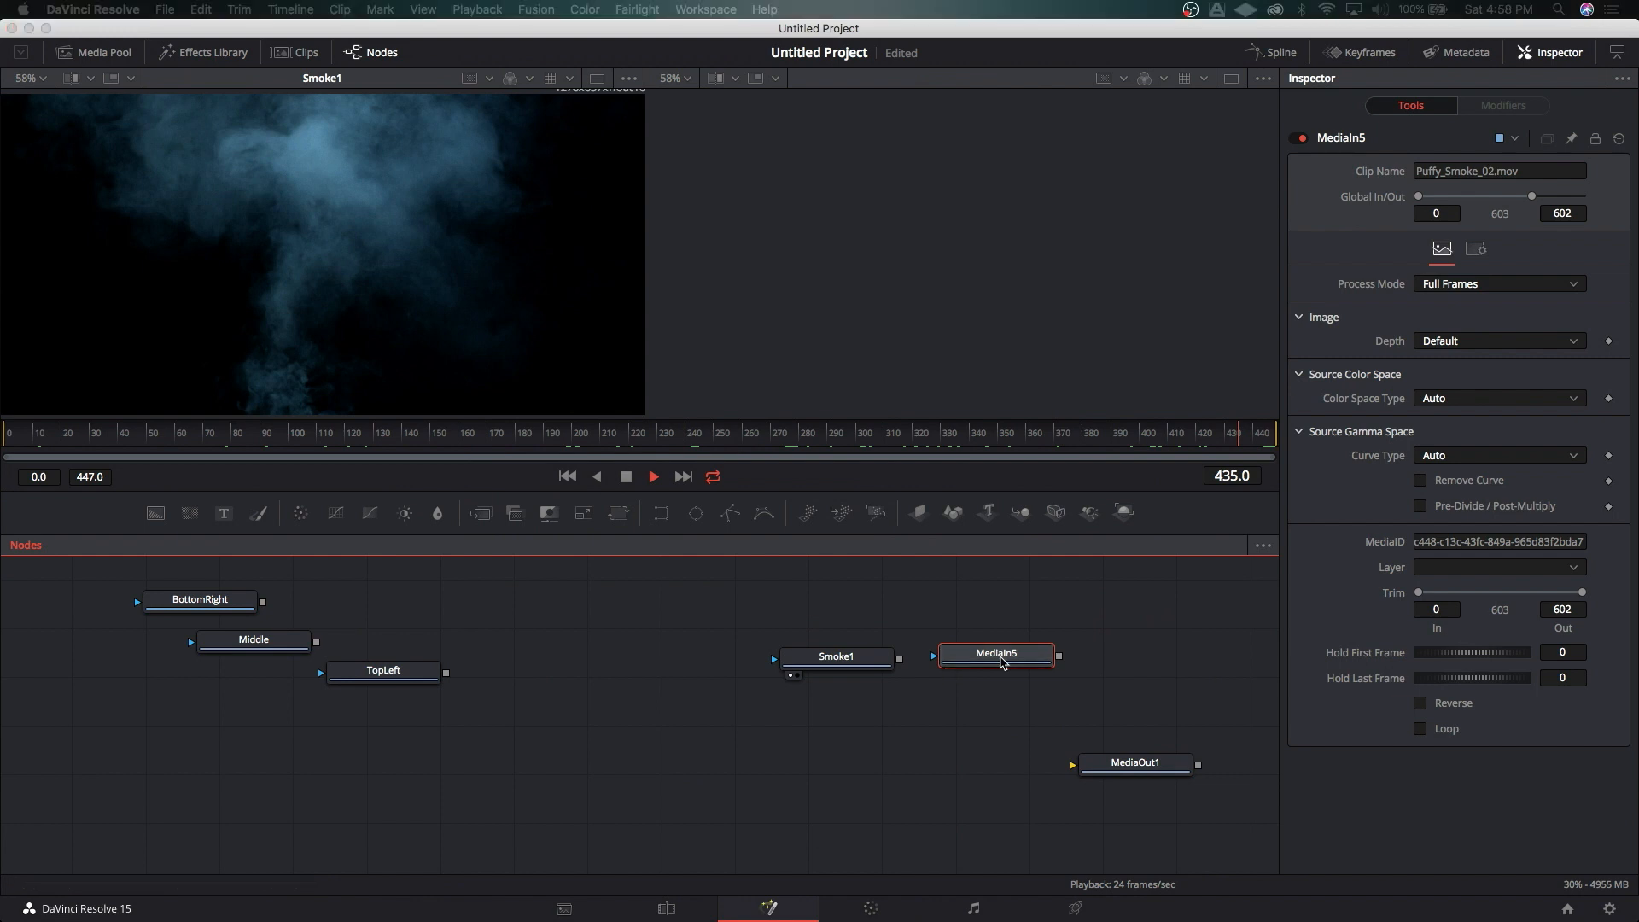
{"action": "type", "text": "smoke2"}
{"action": "key", "text": "Return"}
Step: Stack the smoke2 node above Smoke1, closer to the logo layer nodes, and shift MediaOut1 slightly up and to the right
{"action": "left_click_drag", "start_coordinate": [1001, 662], "coordinate": [679, 586]}
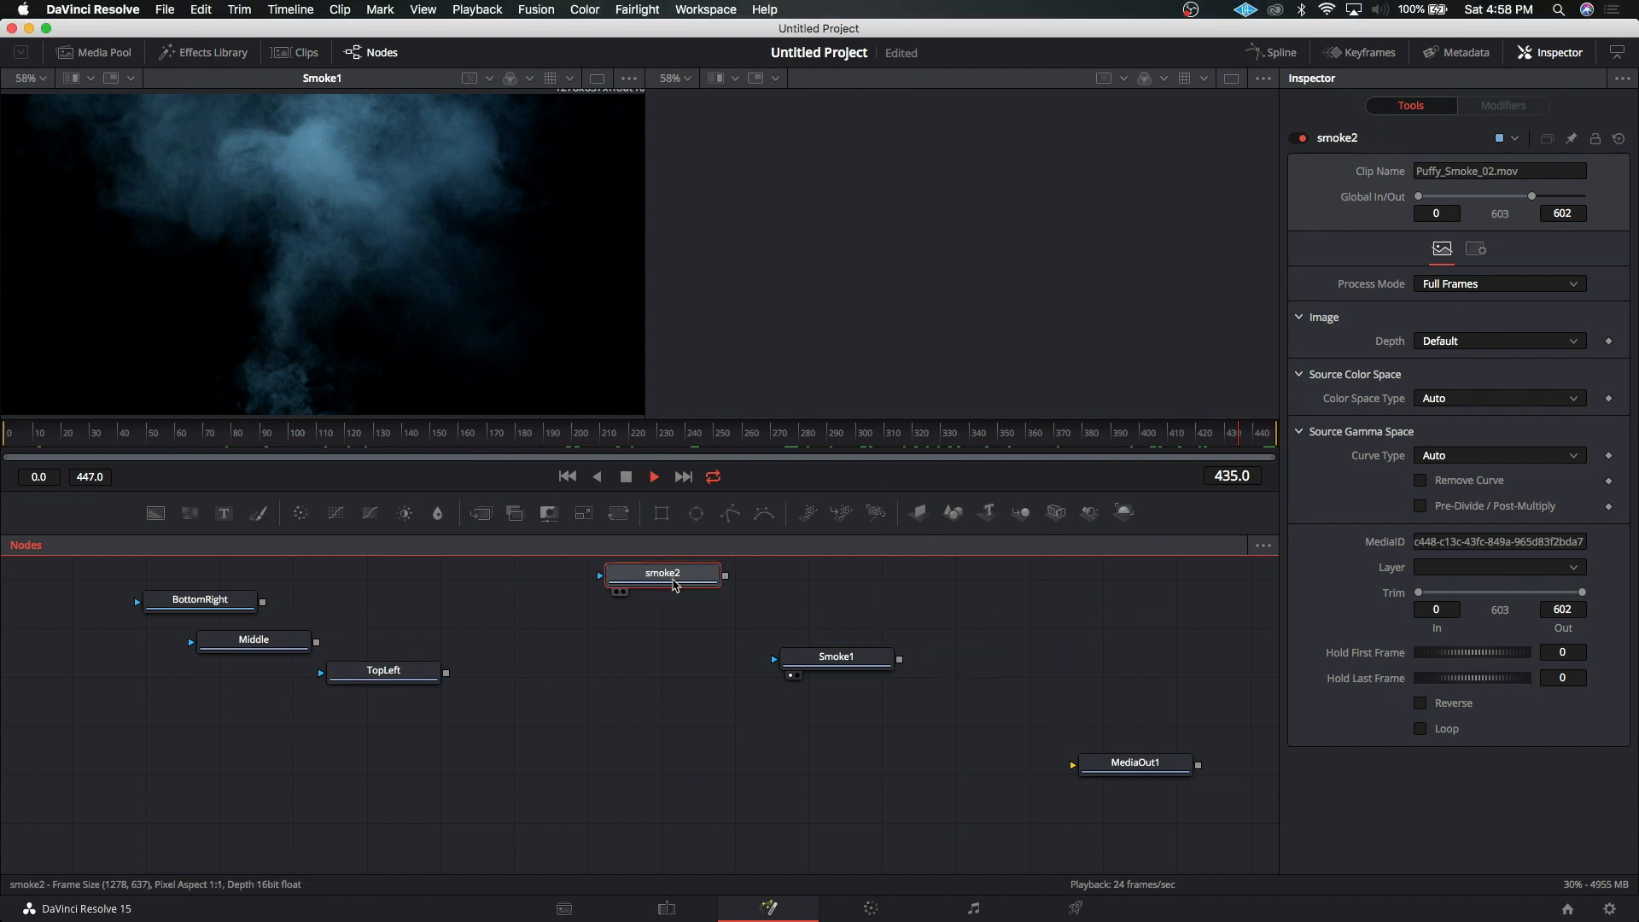
{"action": "left_click_drag", "start_coordinate": [827, 668], "coordinate": [666, 633]}
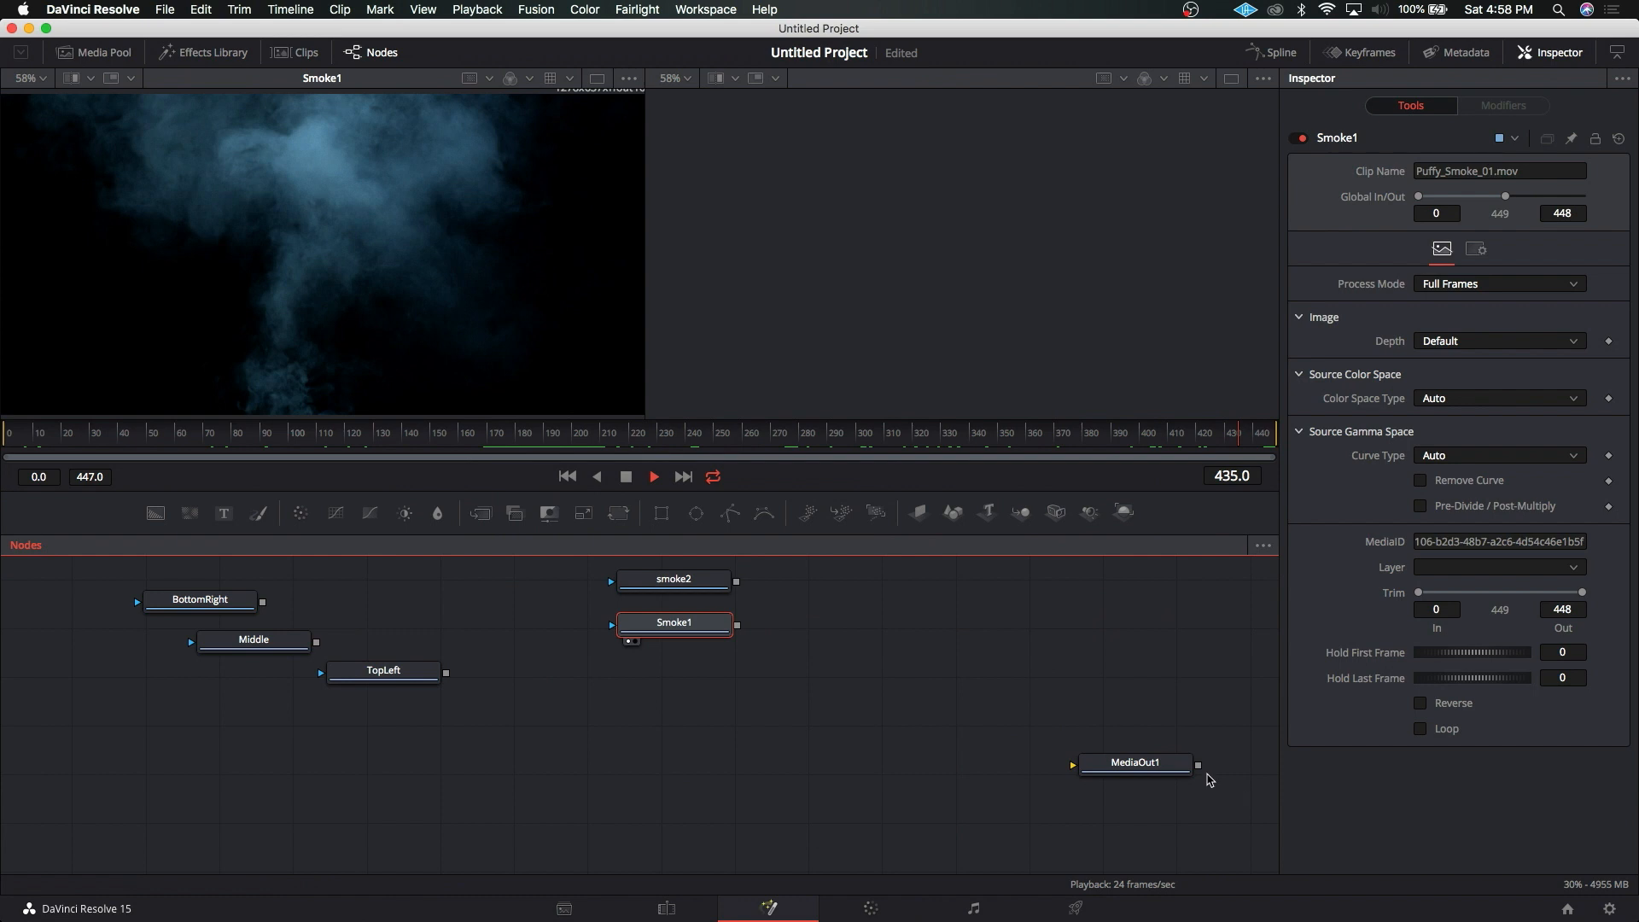
{"action": "left_click", "coordinate": [1155, 766]}
{"action": "left_click_drag", "start_coordinate": [1121, 774], "coordinate": [1147, 751]}
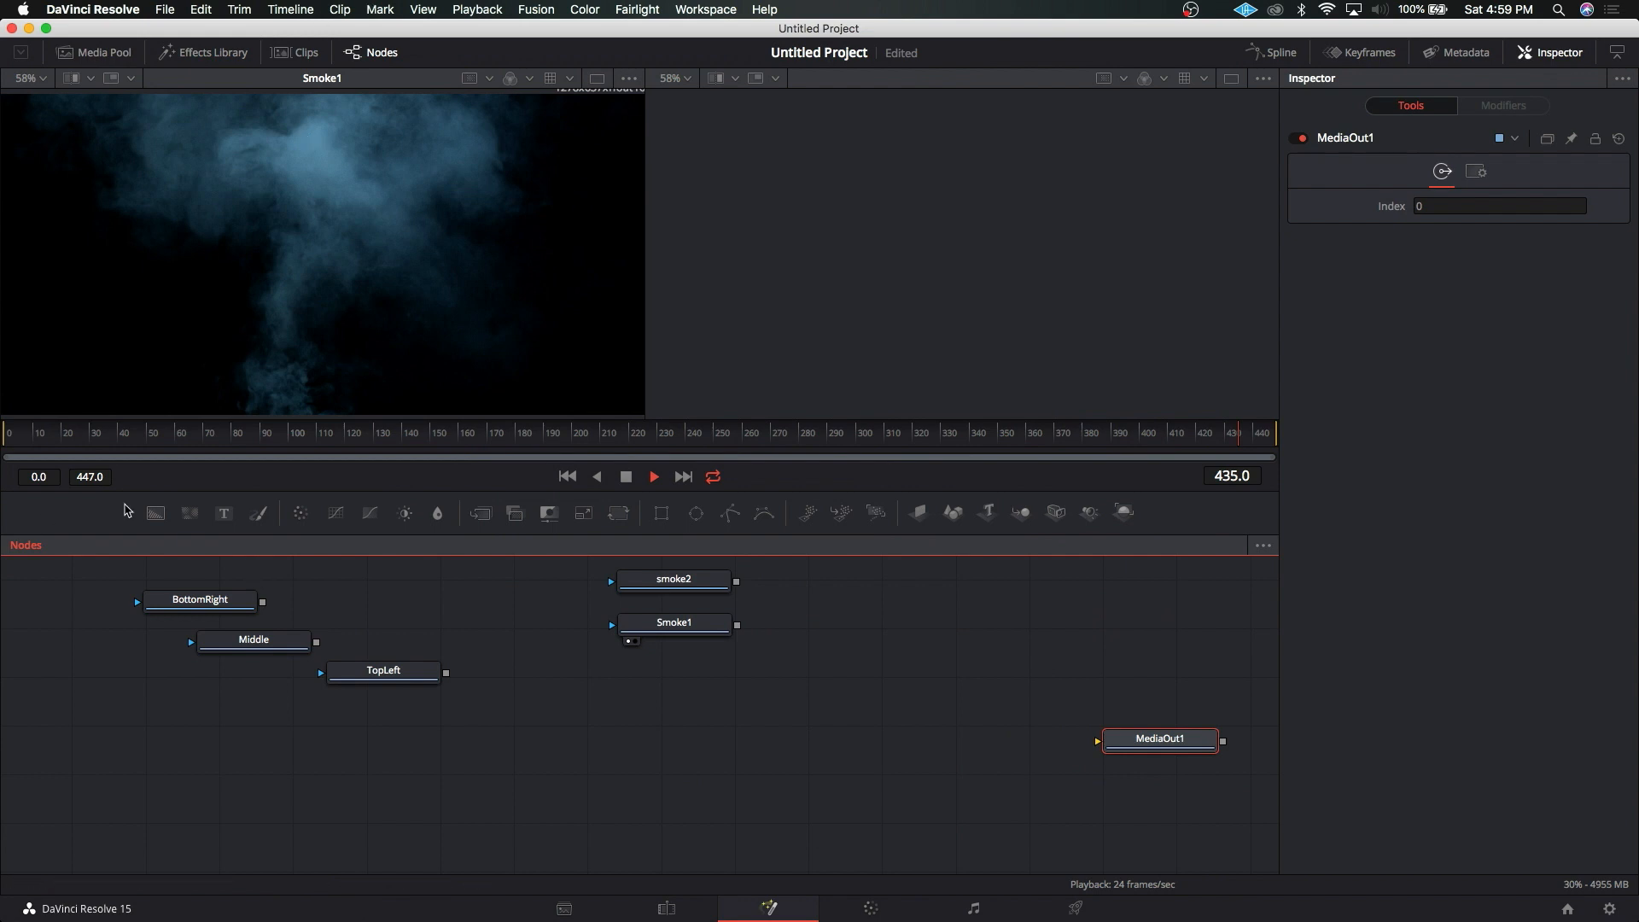
Step: Try to display the BottomRight node in the first viewer and move the playhead back to frame 0
{"action": "left_click", "coordinate": [214, 604]}
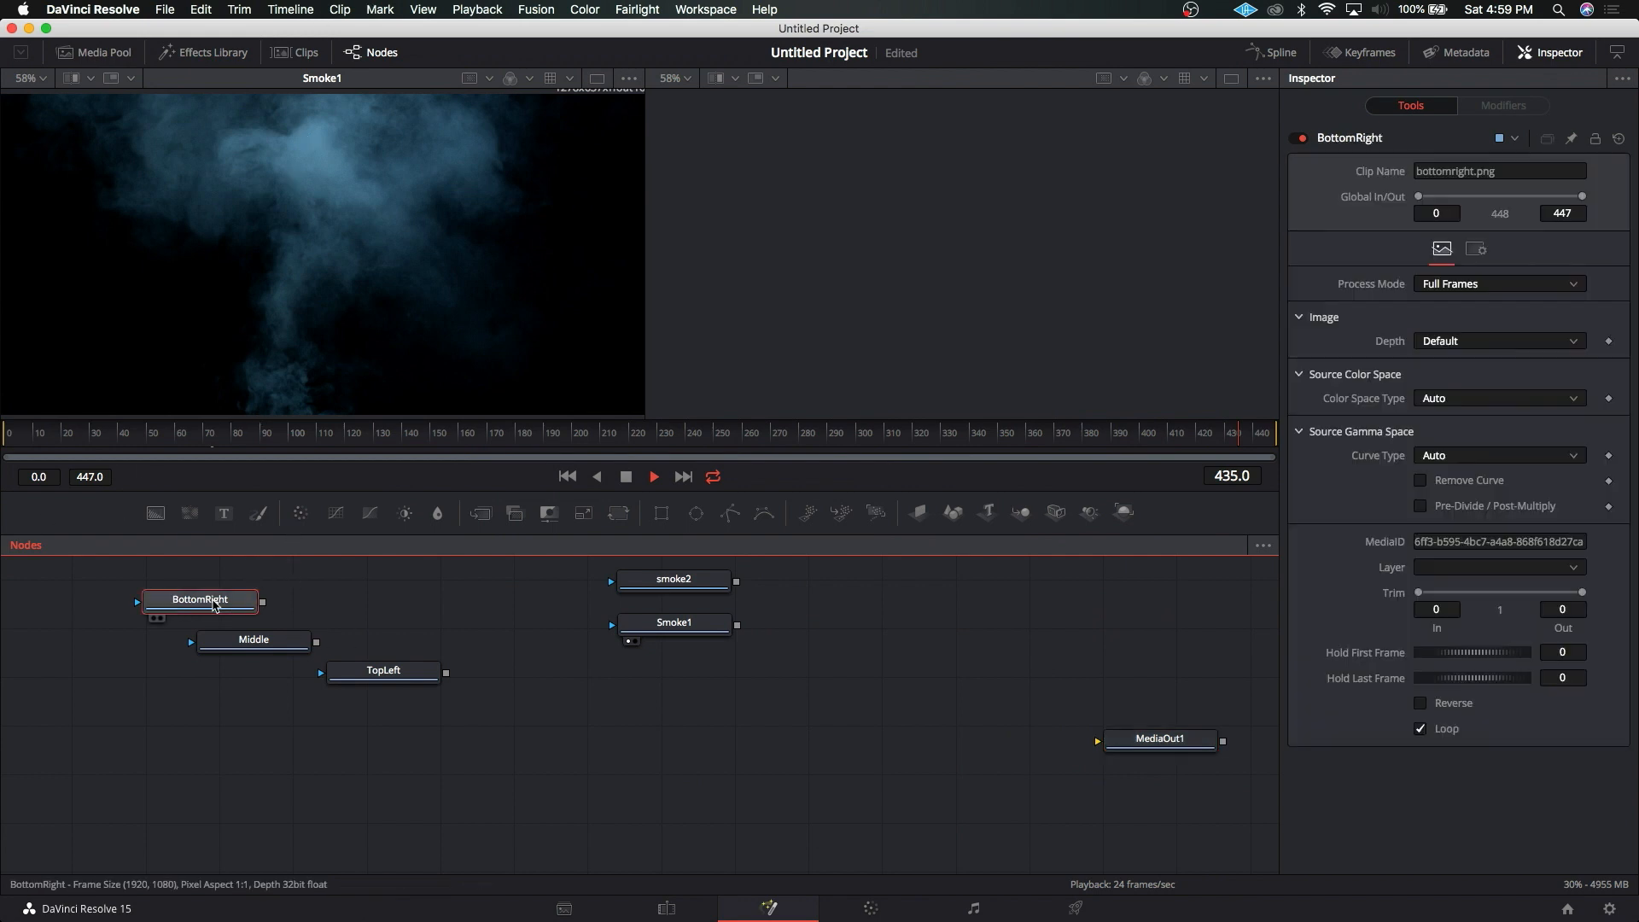
{"action": "key", "text": "1"}
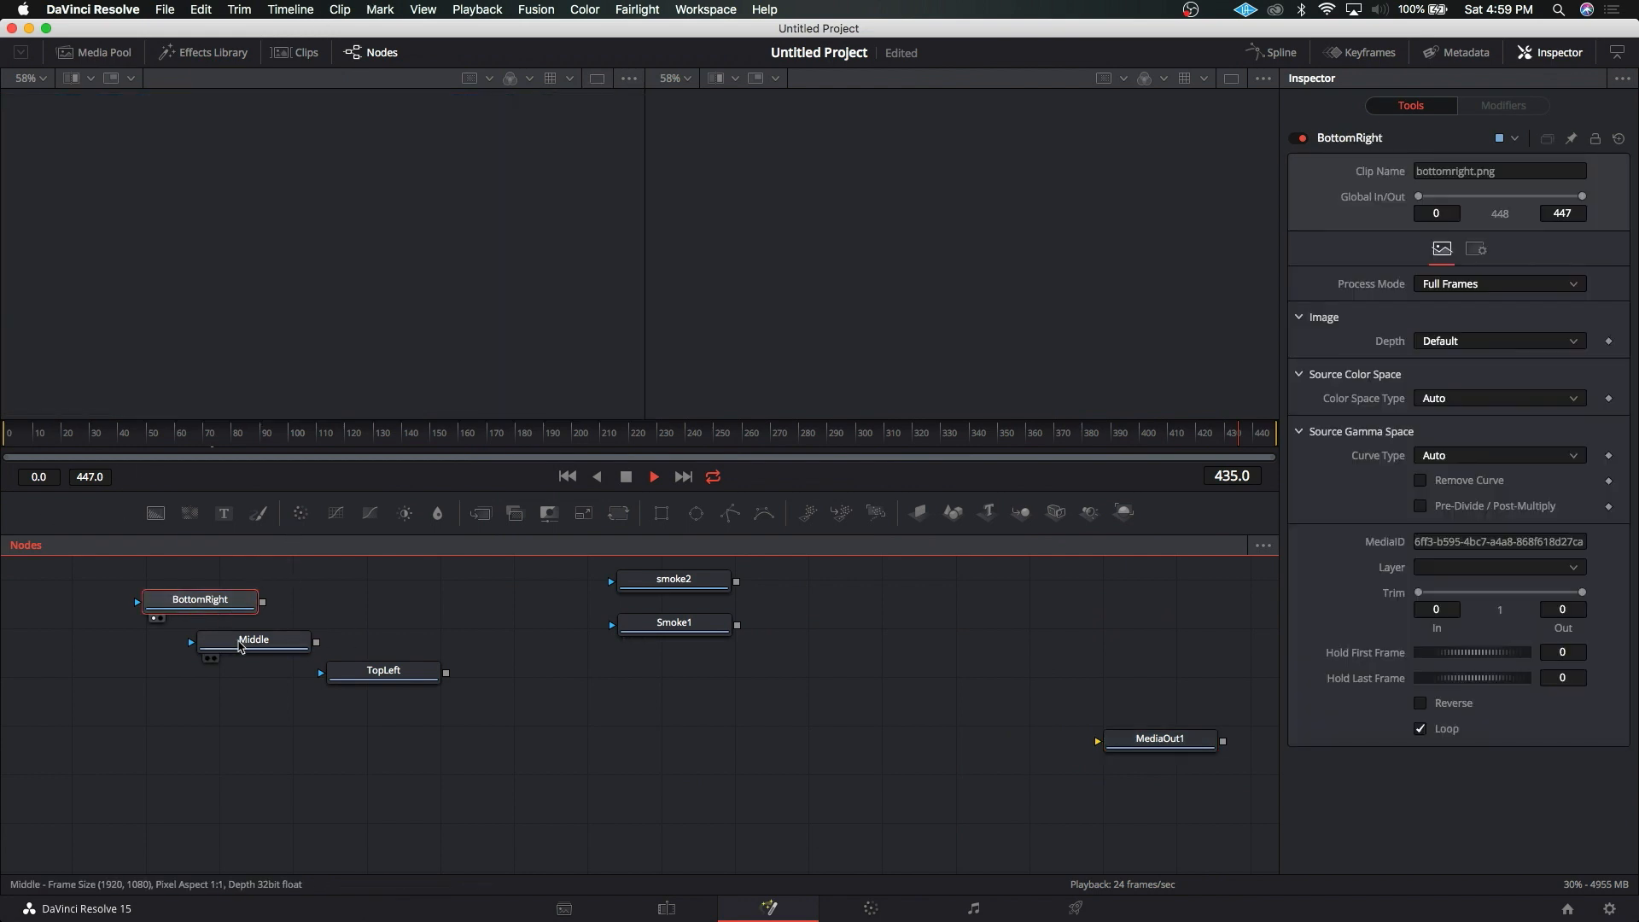
{"action": "left_click", "coordinate": [242, 646]}
{"action": "left_click", "coordinate": [205, 602]}
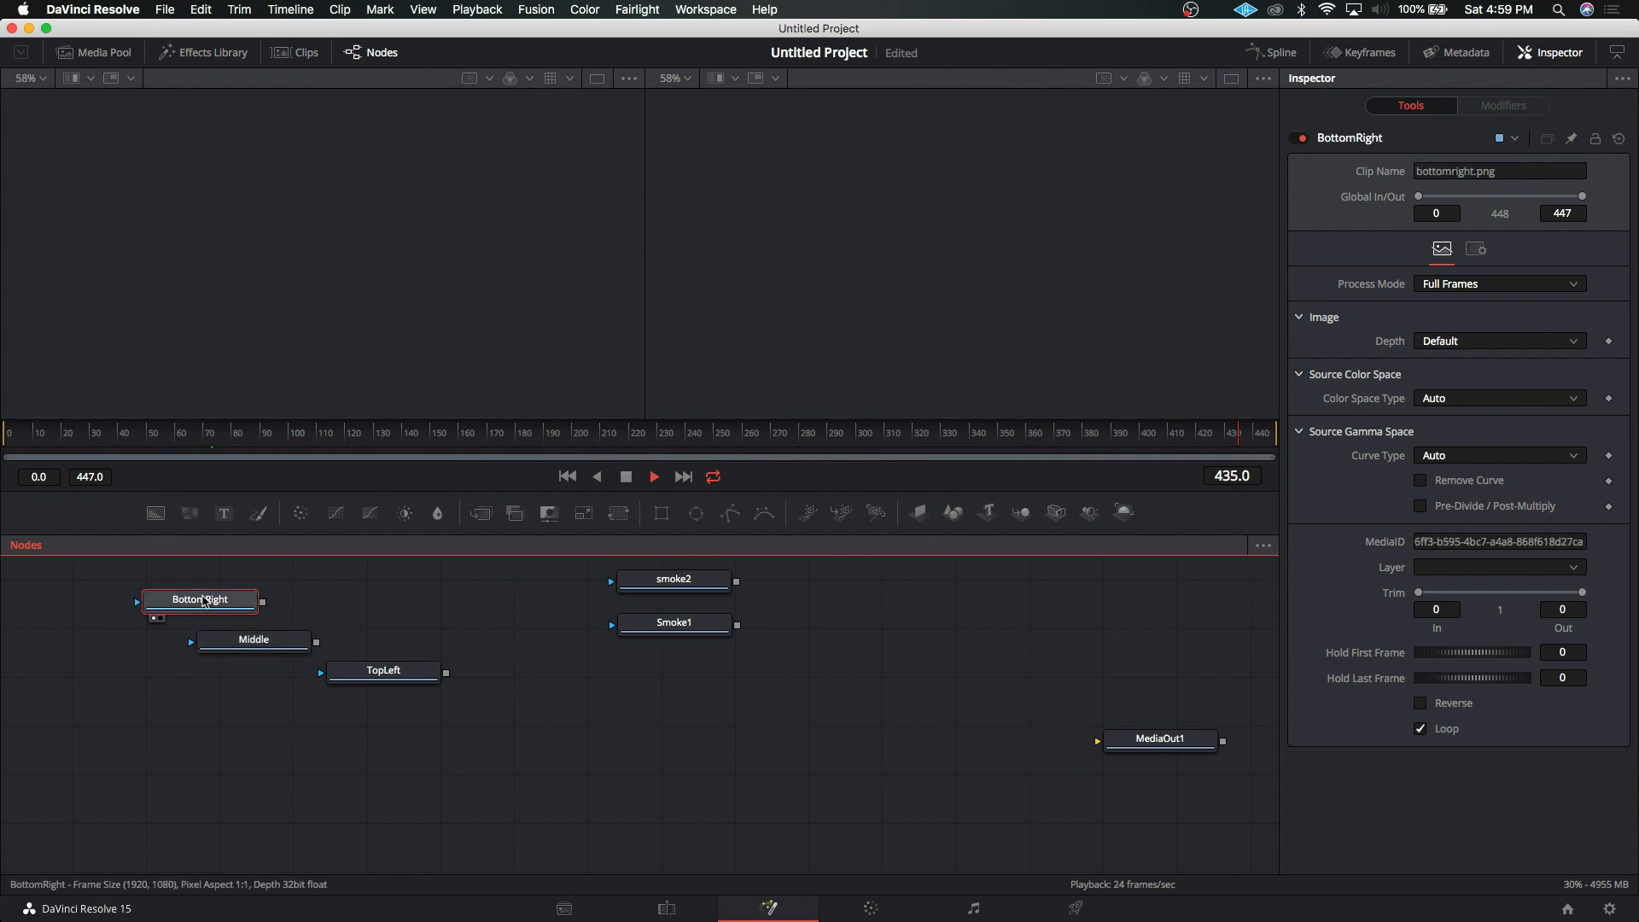
{"action": "left_click", "coordinate": [230, 624]}
{"action": "left_click_drag", "start_coordinate": [62, 436], "coordinate": [3, 436]}
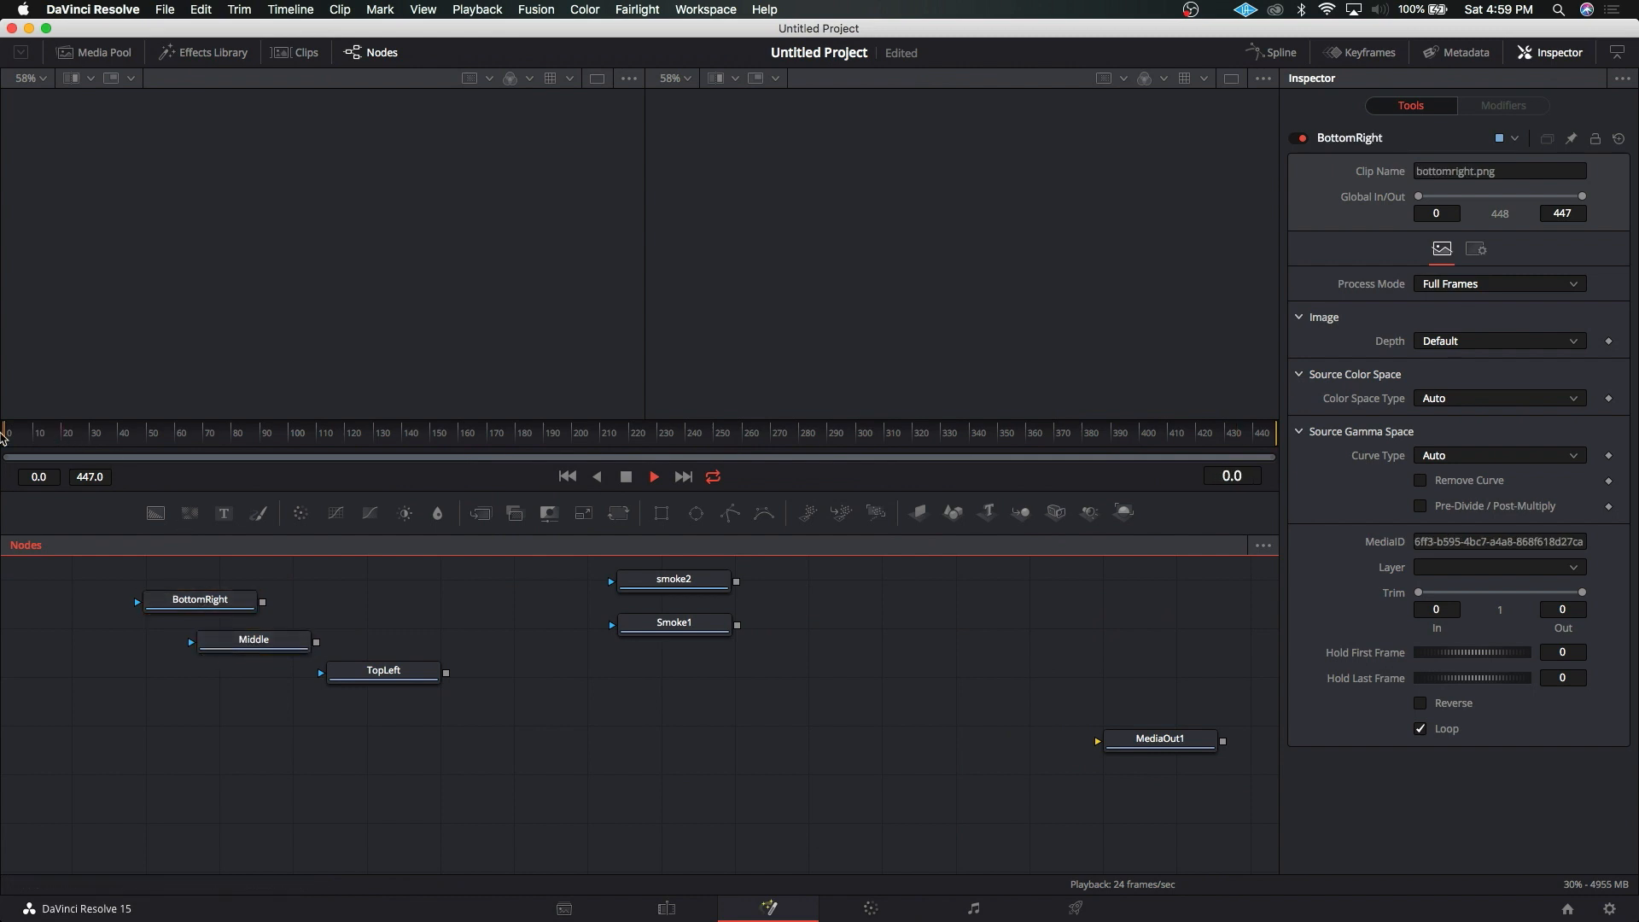
Step: Display the Middle node in the first viewer and the TopLeft node in the second, with playback stopped at frame 201
{"action": "left_click", "coordinate": [265, 649]}
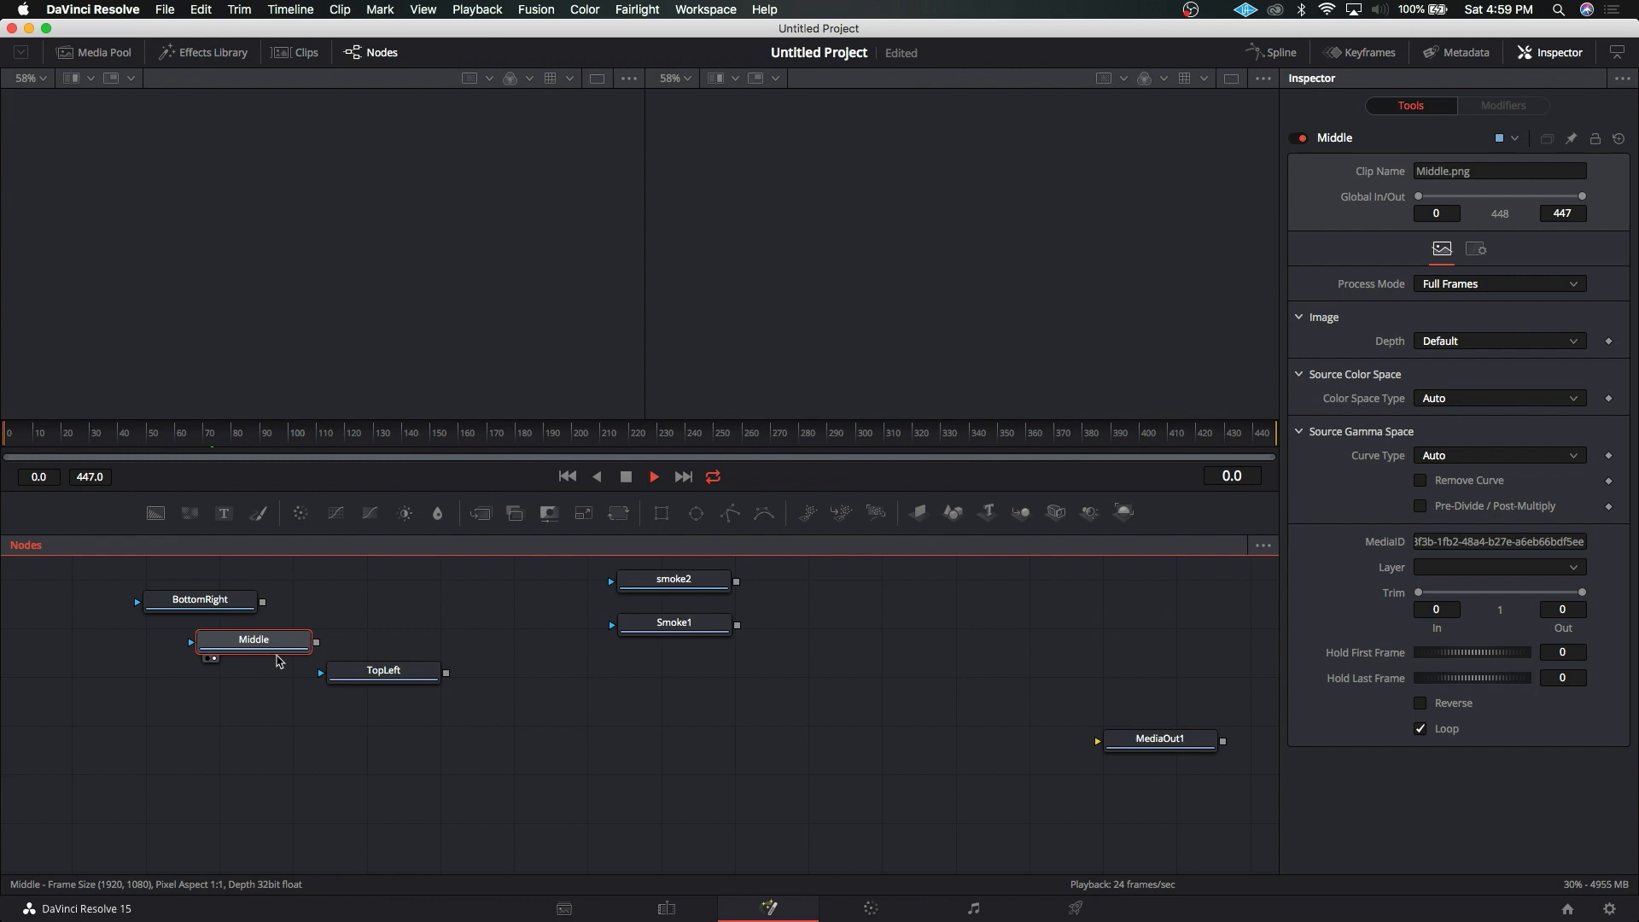
{"action": "left_click", "coordinate": [367, 675]}
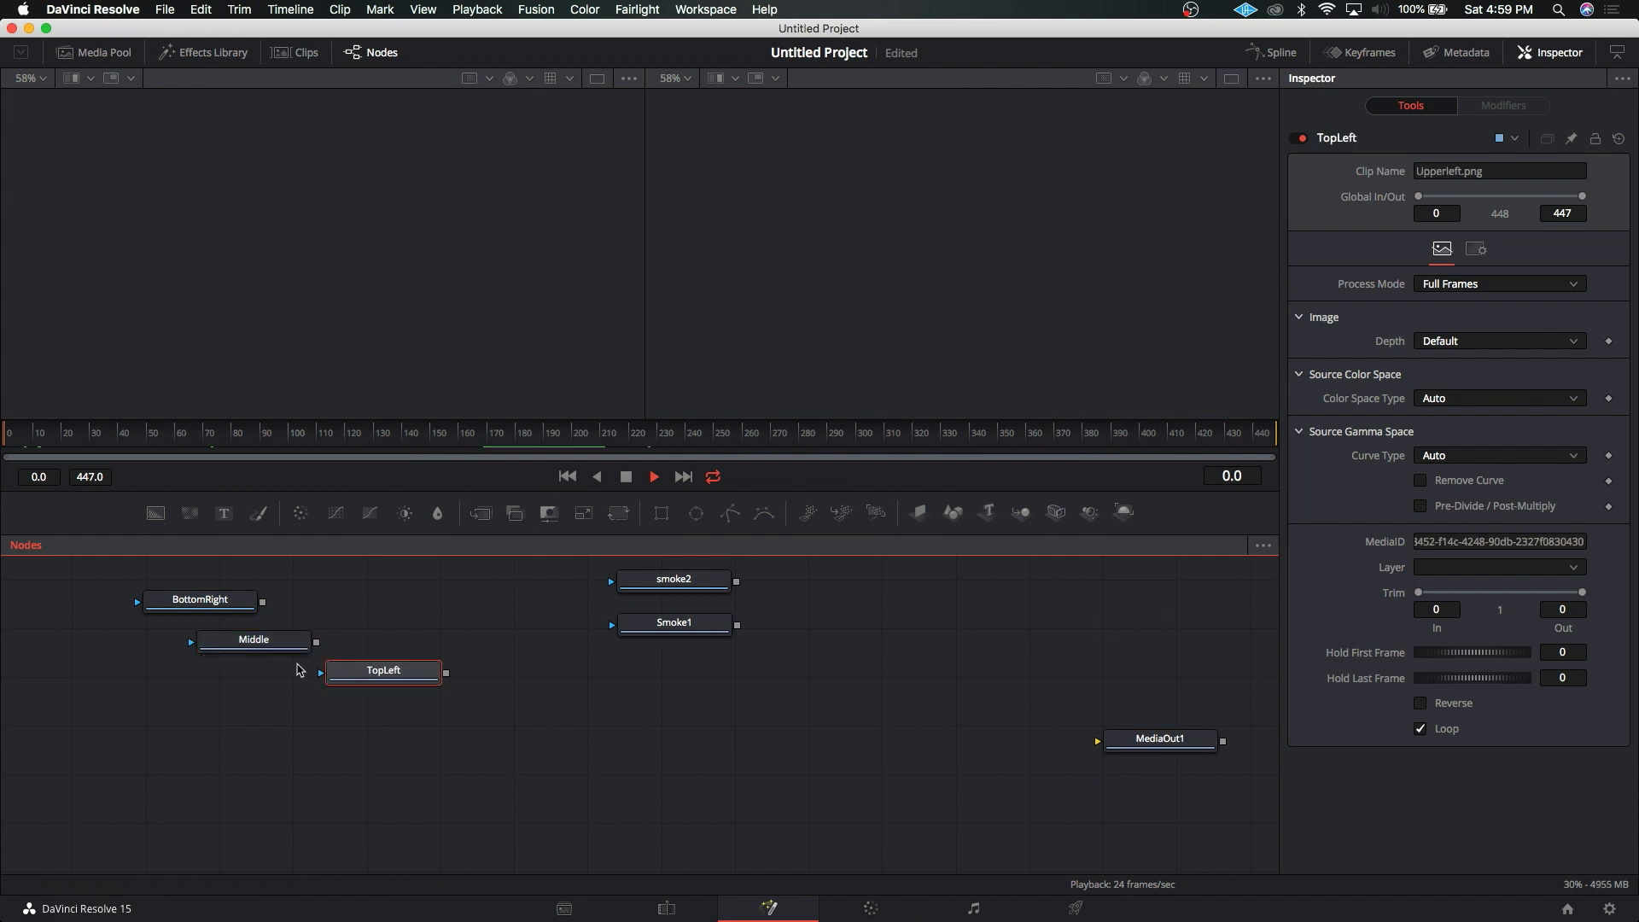
{"action": "left_click", "coordinate": [253, 641]}
{"action": "left_click", "coordinate": [576, 429]}
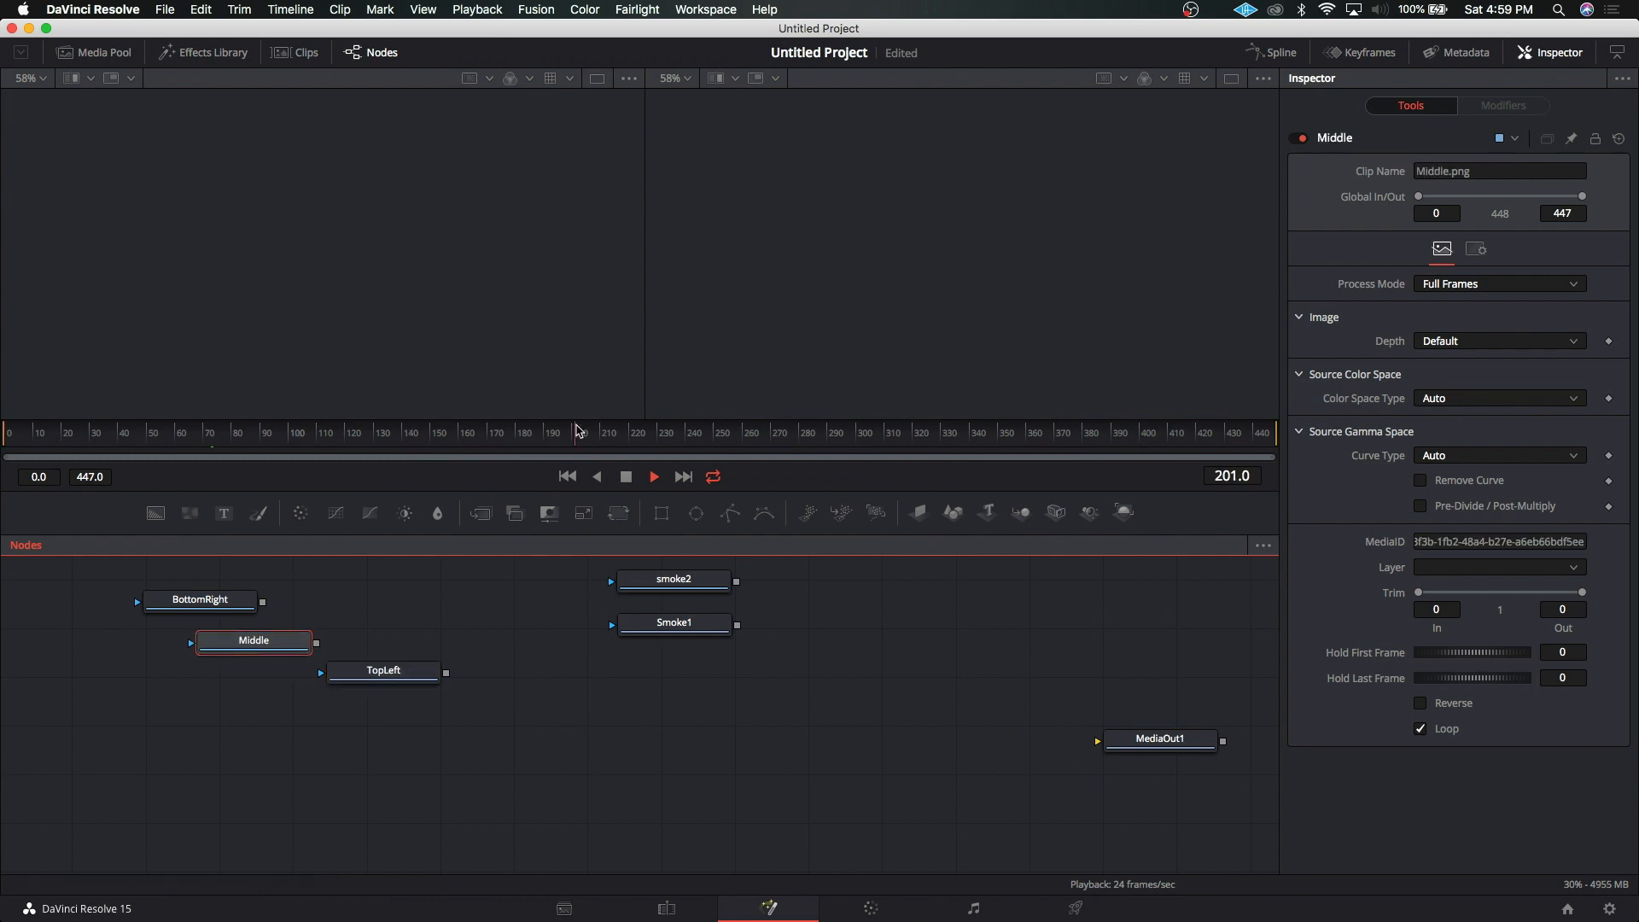
{"action": "left_click", "coordinate": [390, 675]}
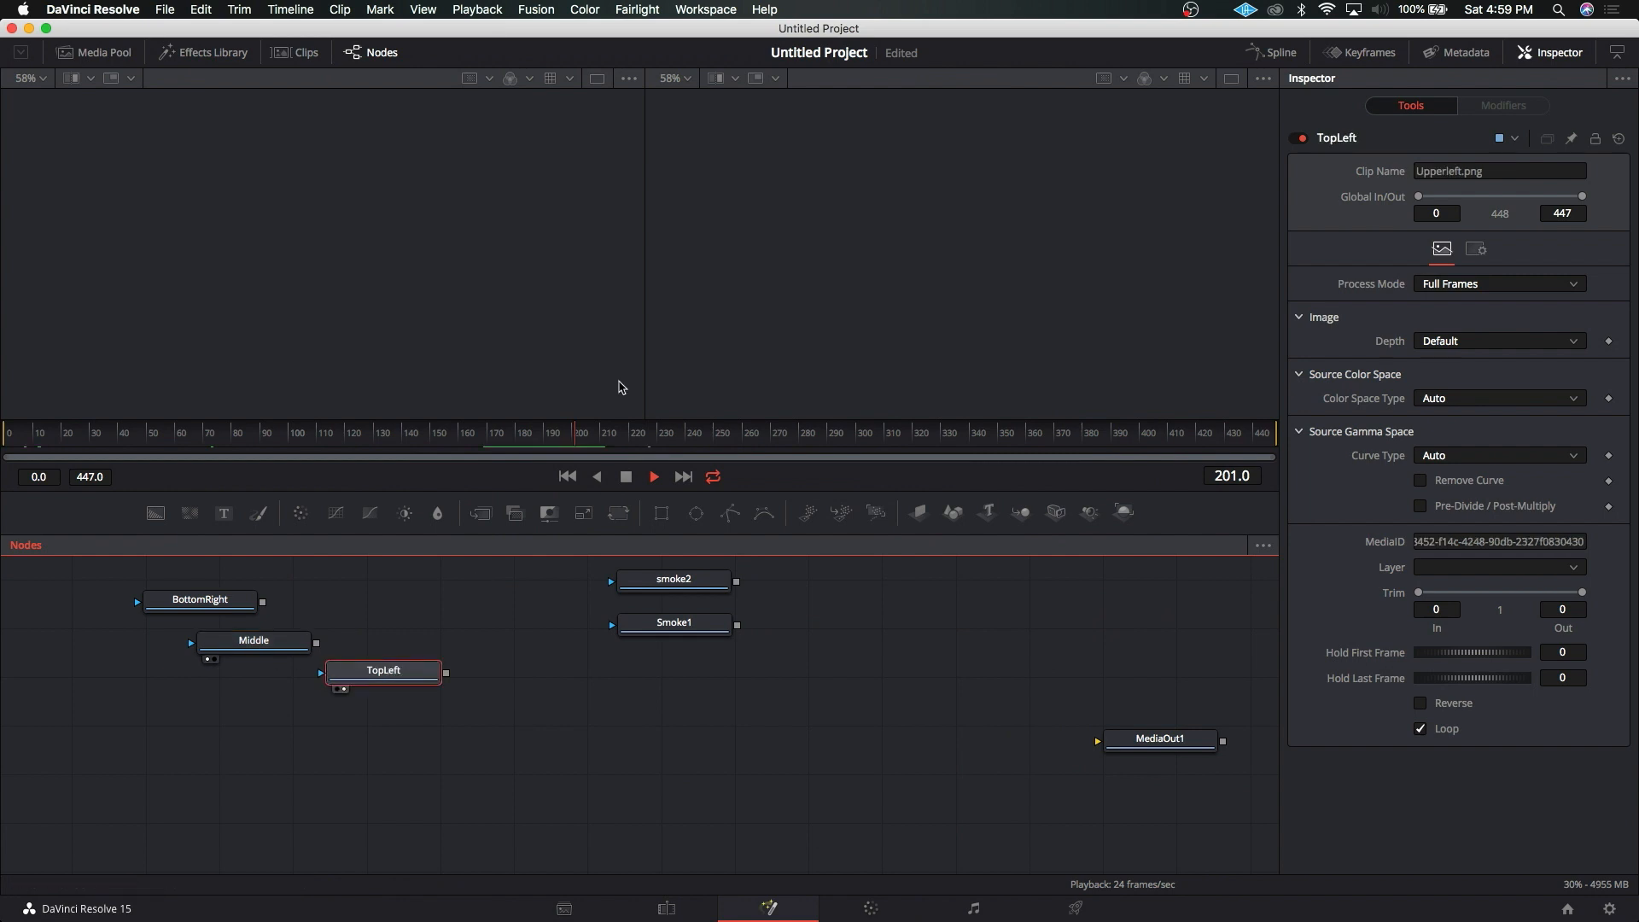
{"action": "left_click", "coordinate": [593, 331]}
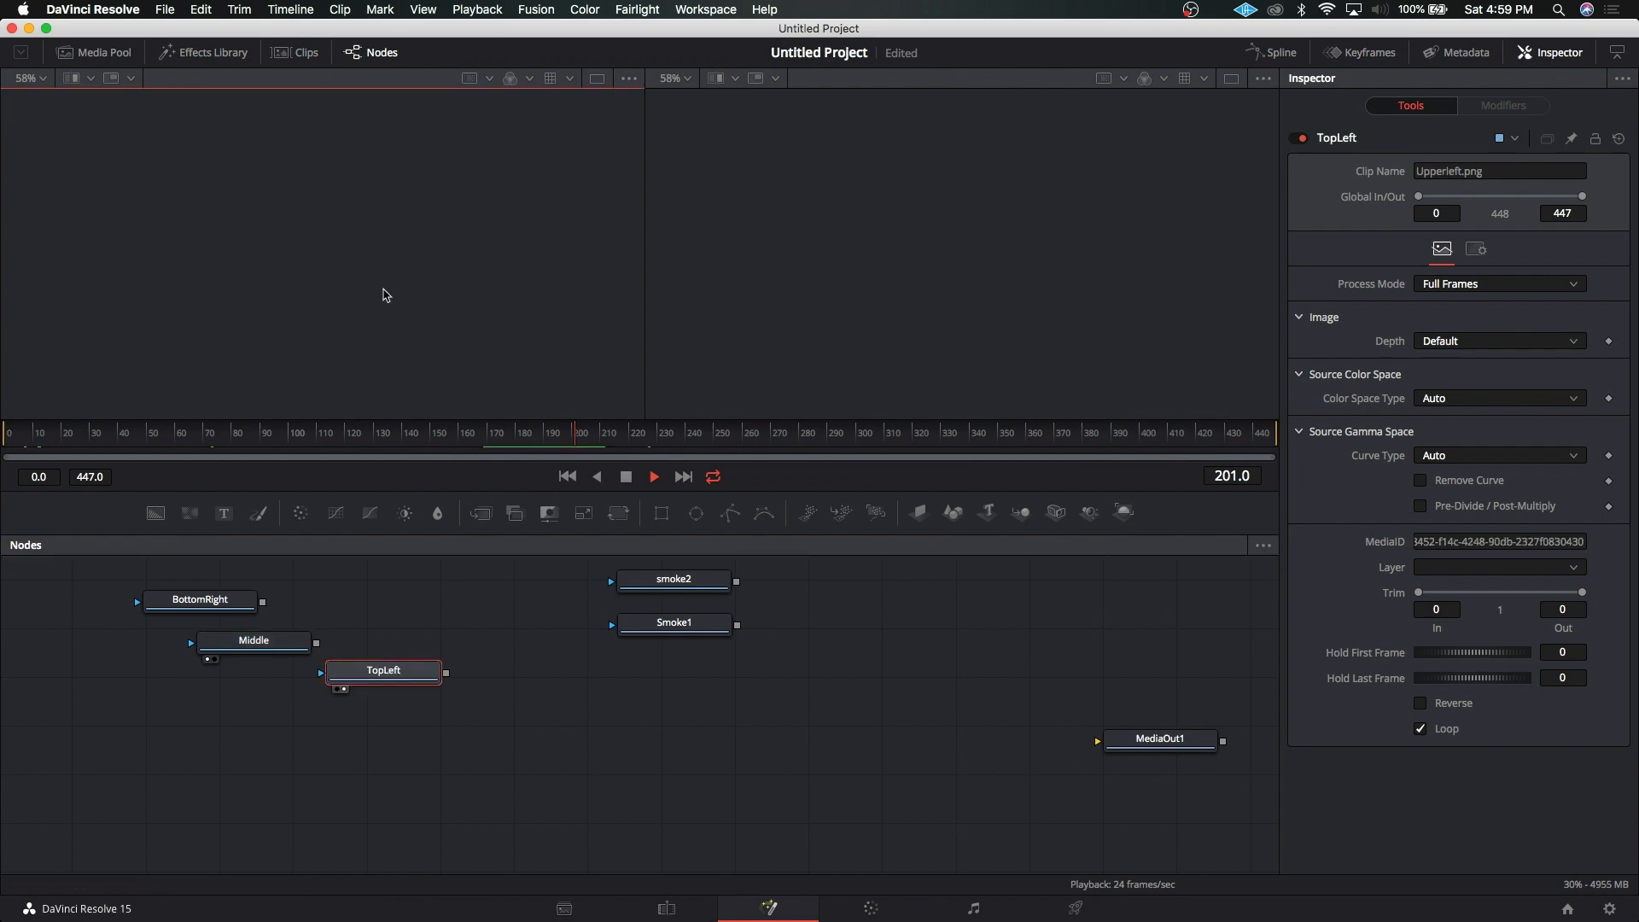
{"action": "key", "text": "space"}
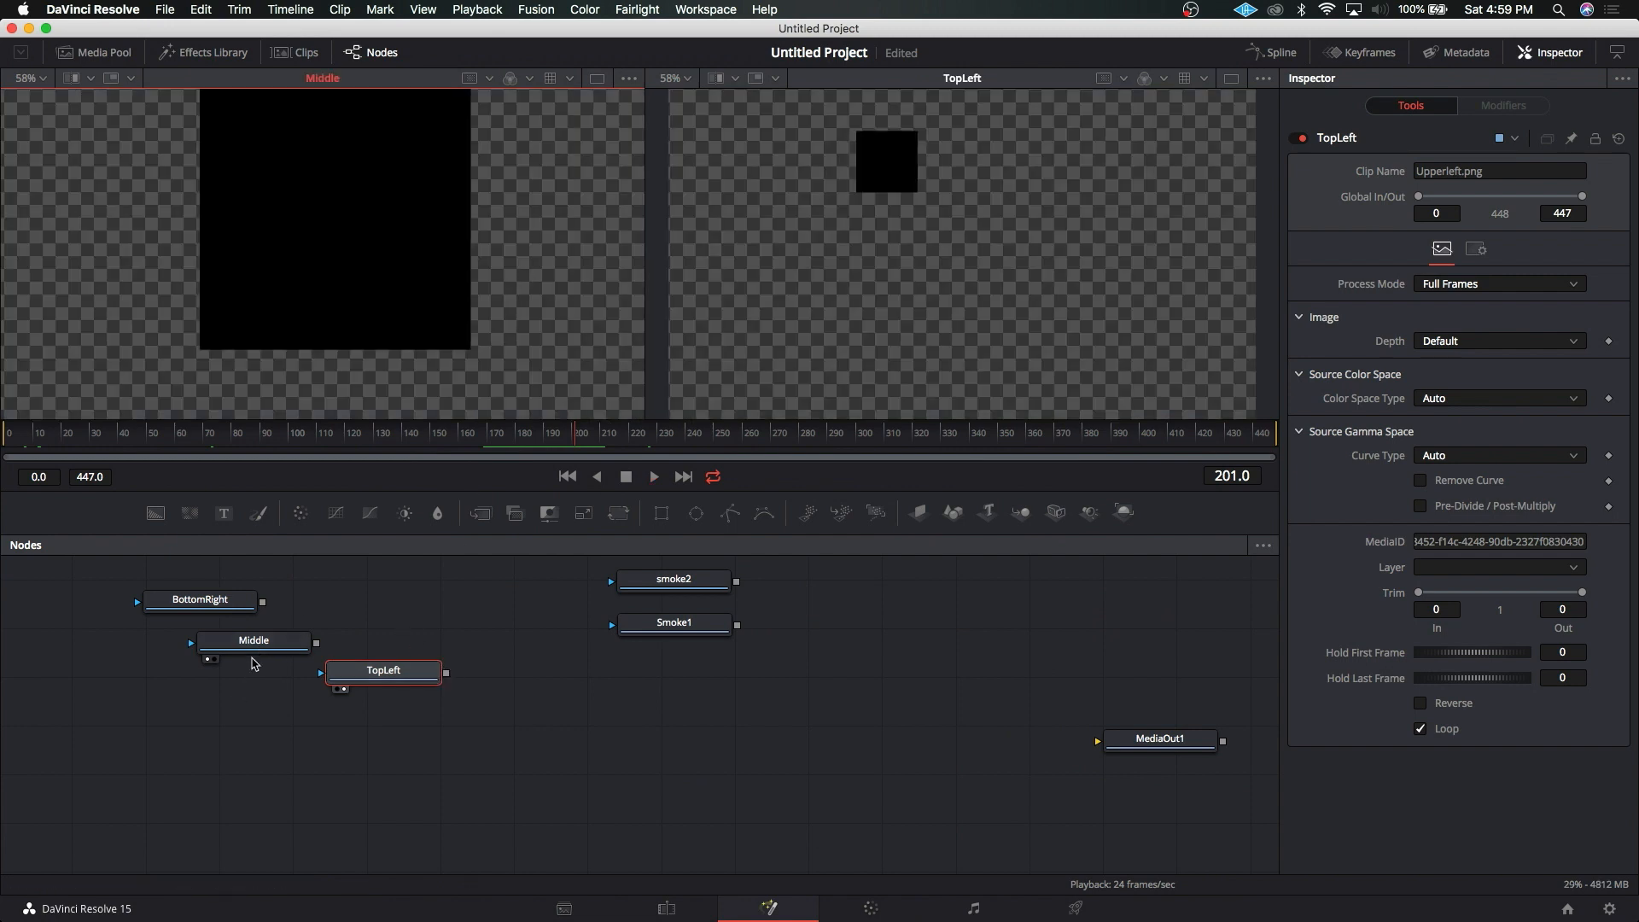
Step: Spread the Middle and TopLeft nodes into a descending diagonal from BottomRight, briefly minimizing the window to view the logo on the desktop
{"action": "left_click_drag", "start_coordinate": [412, 680], "coordinate": [443, 709]}
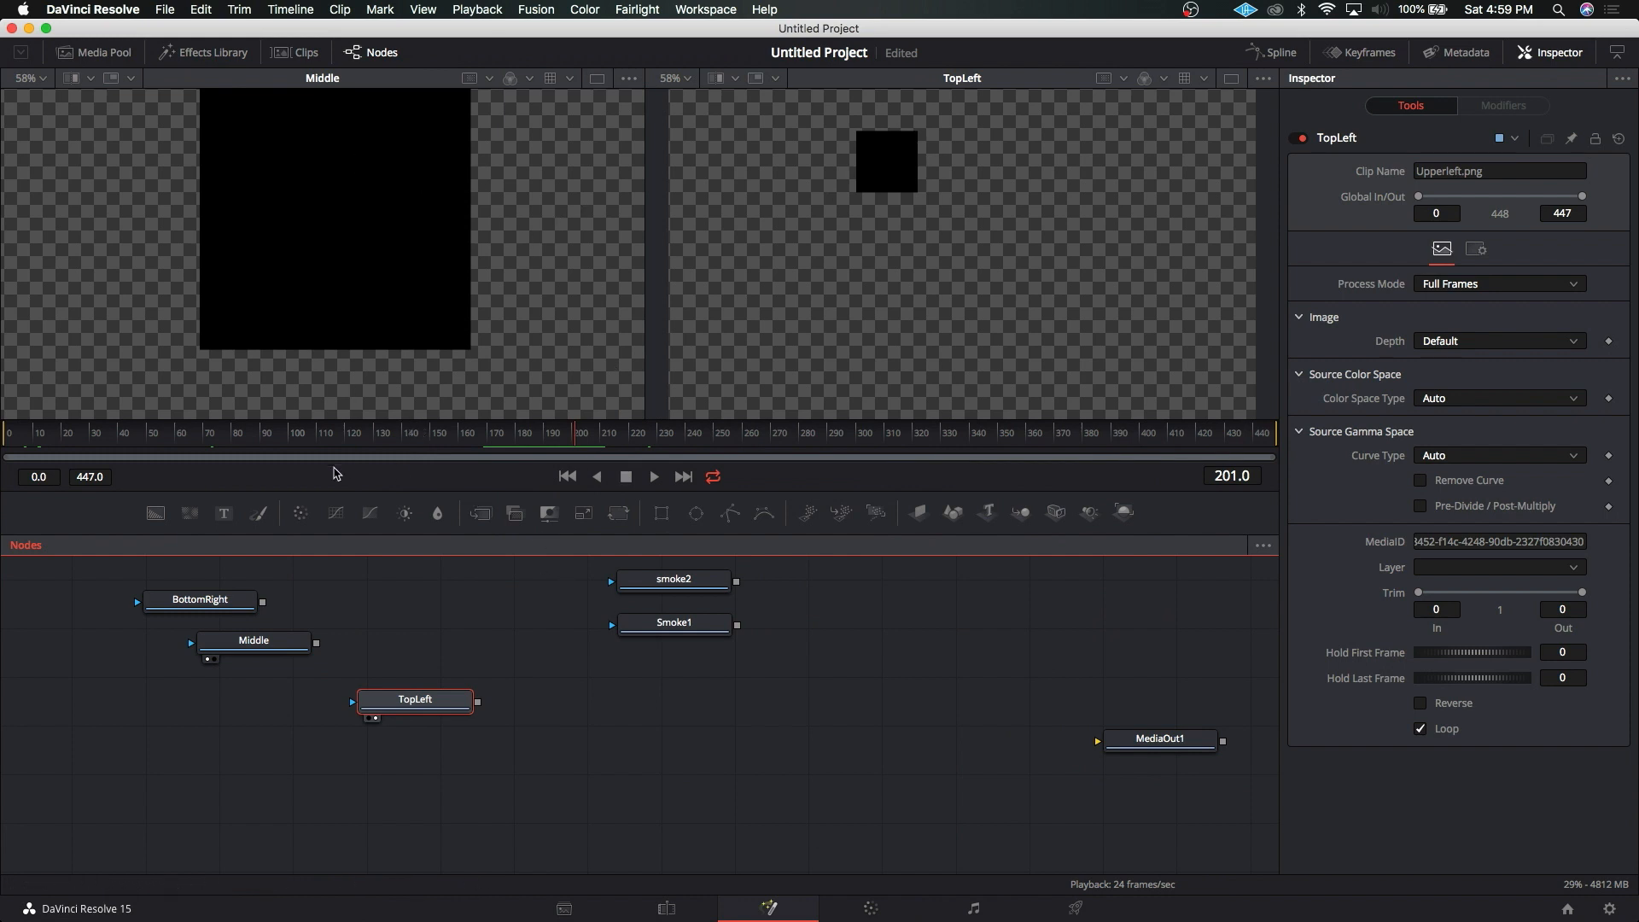
{"action": "left_click_drag", "start_coordinate": [291, 649], "coordinate": [441, 644]}
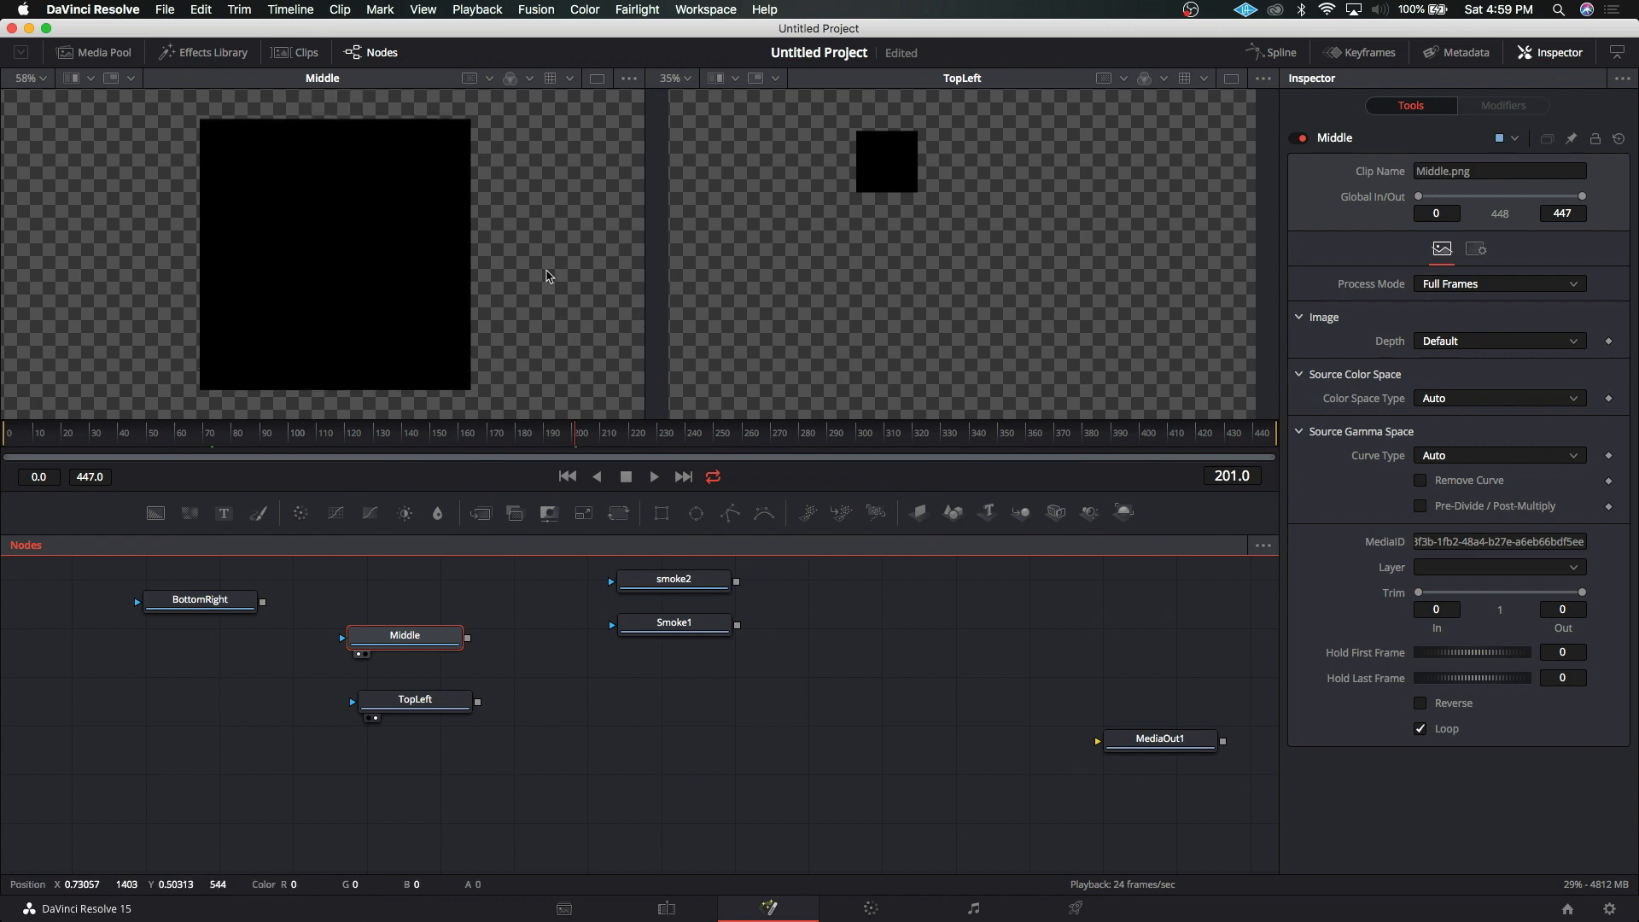
{"action": "left_click_drag", "start_coordinate": [401, 642], "coordinate": [316, 642]}
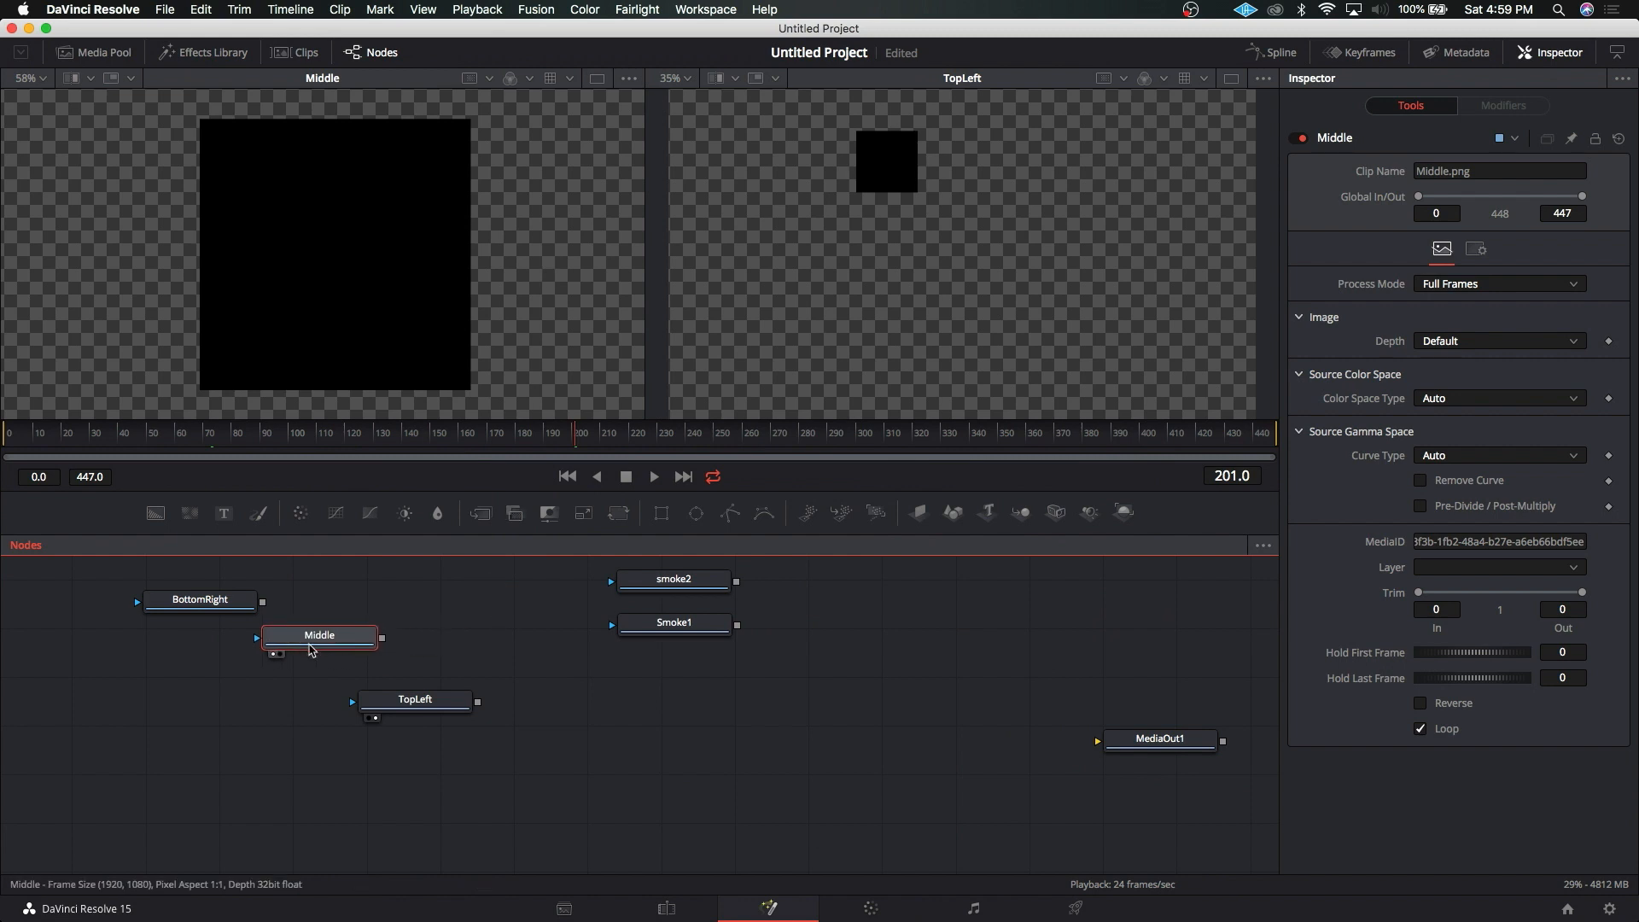
{"action": "left_click_drag", "start_coordinate": [427, 702], "coordinate": [415, 684]}
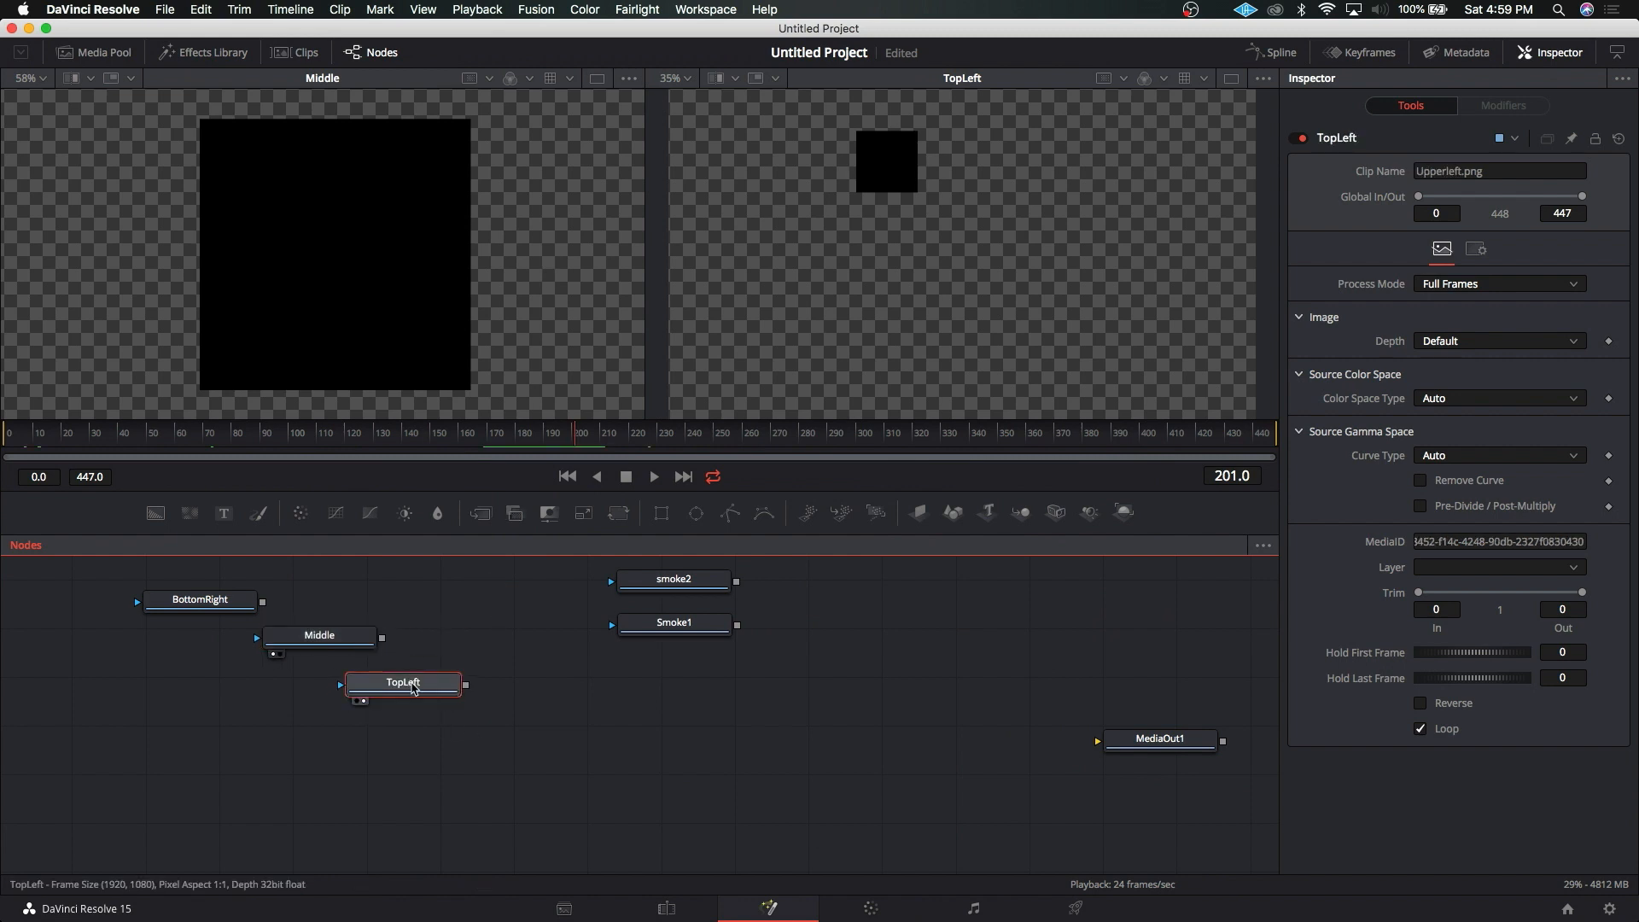
{"action": "left_click", "coordinate": [30, 29]}
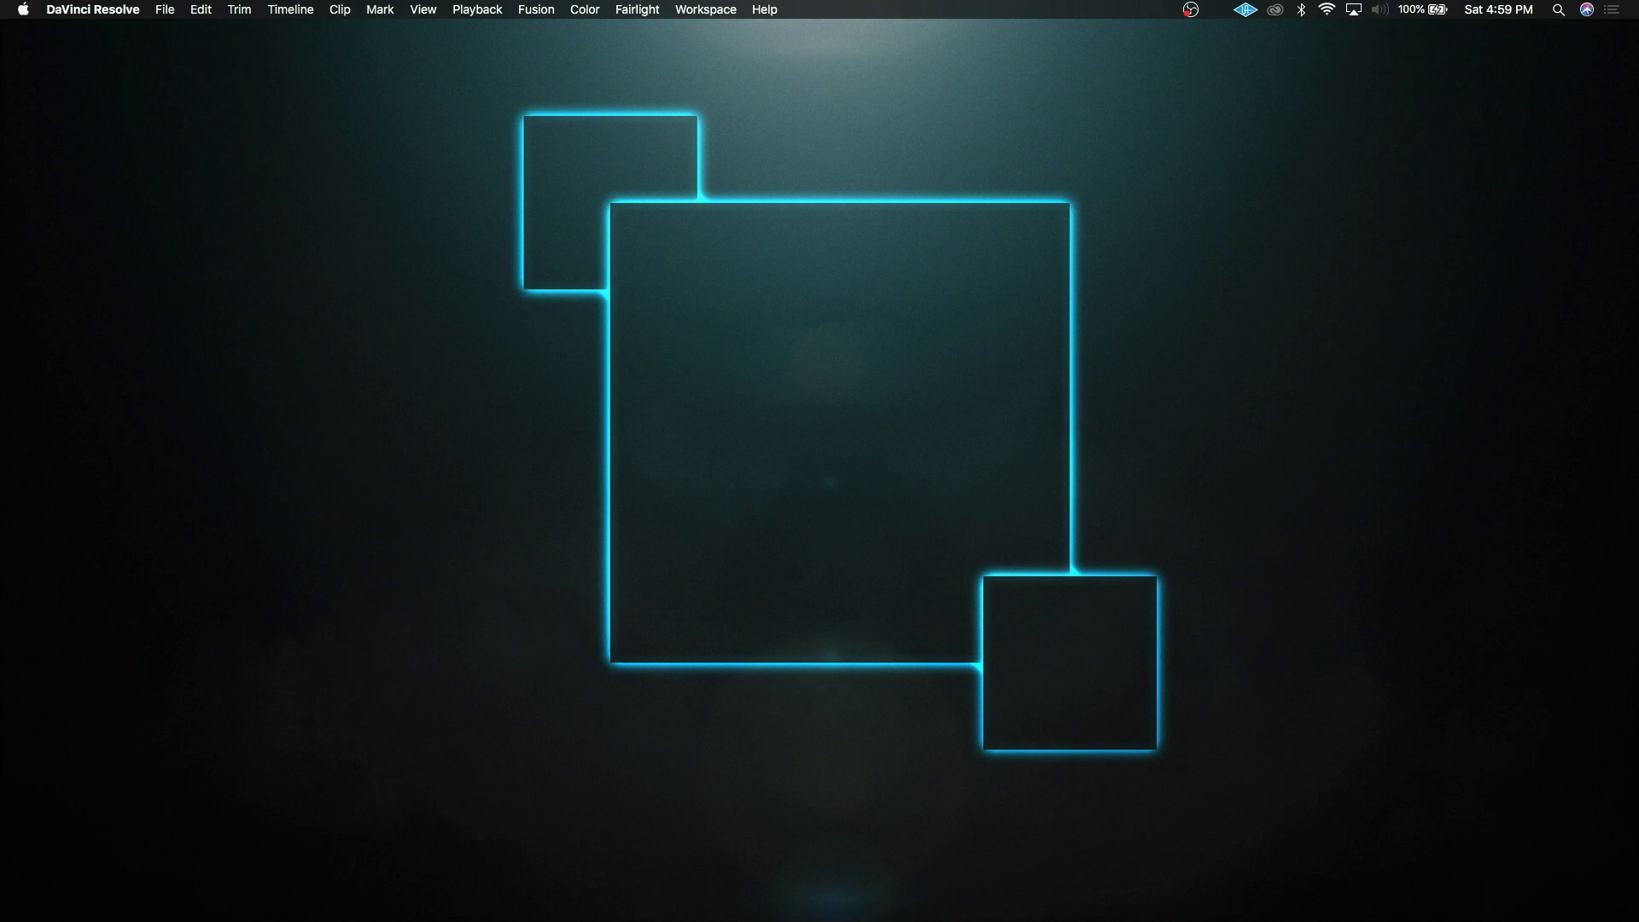
{"action": "left_click", "coordinate": [1399, 900]}
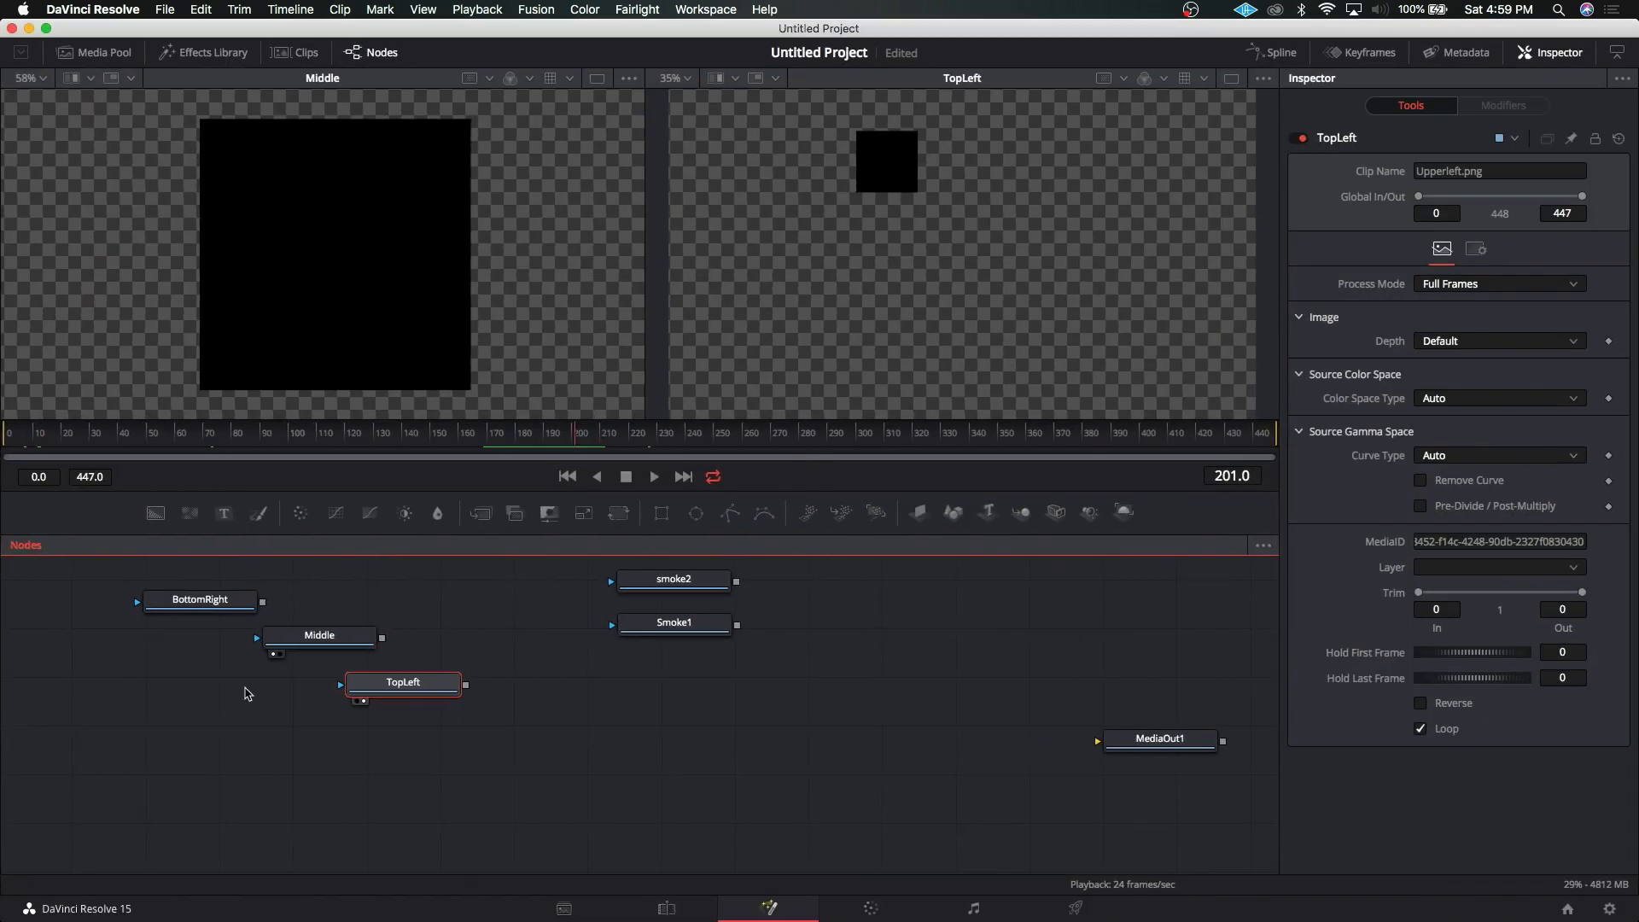
{"action": "left_click_drag", "start_coordinate": [446, 684], "coordinate": [472, 664]}
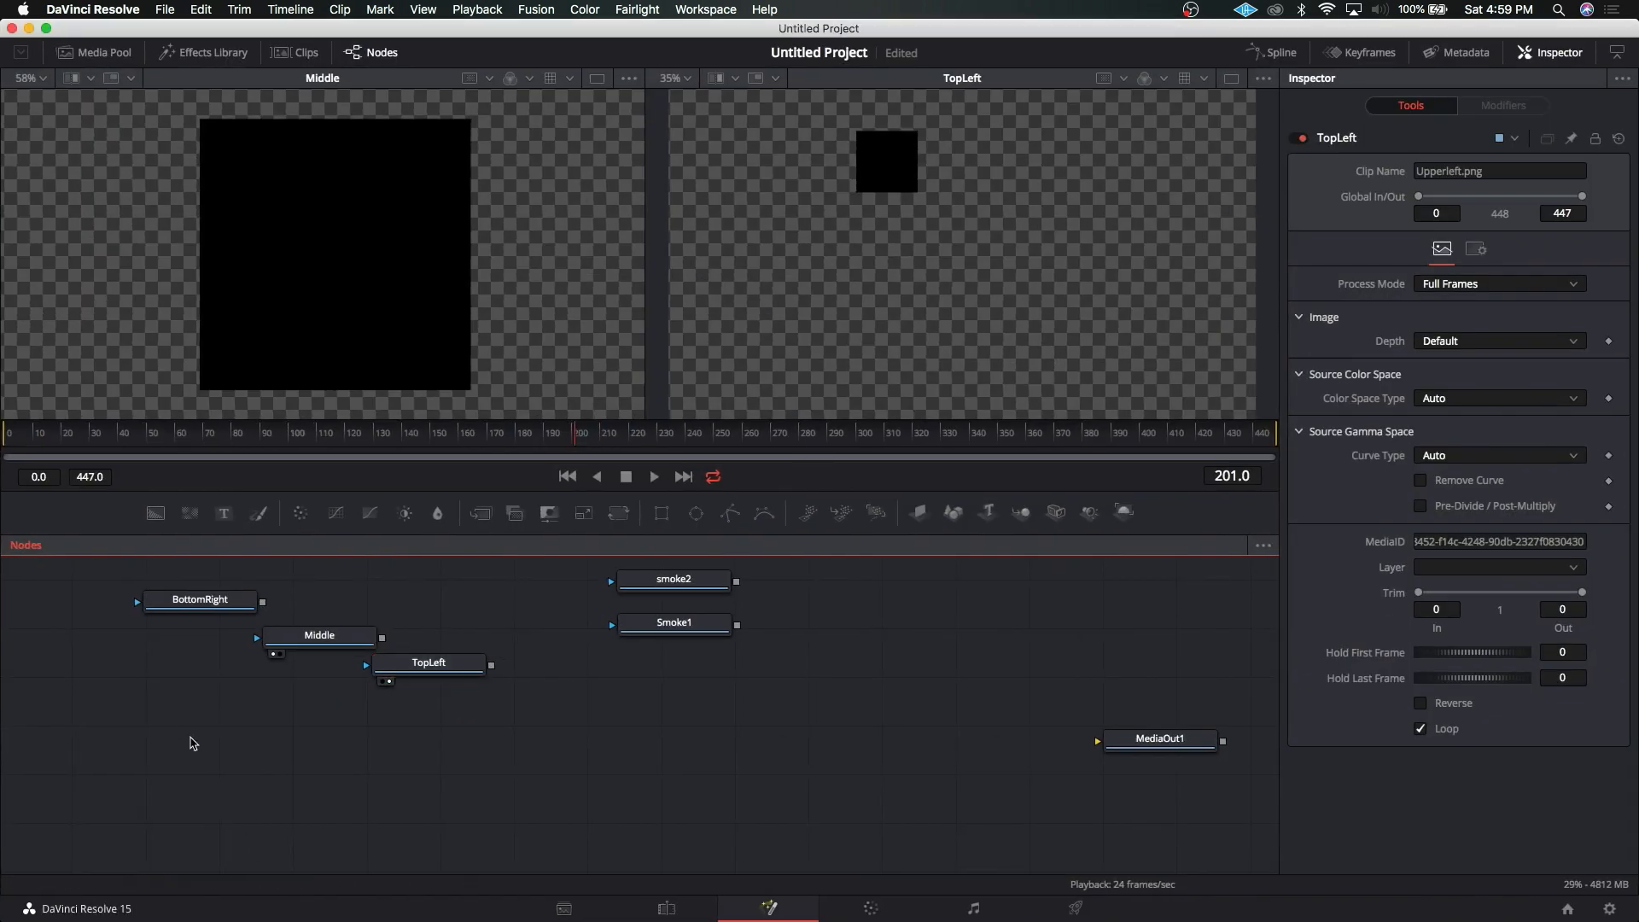
Step: Add a Background generator node in the empty area below the logo layer nodes
{"action": "right_click", "coordinate": [191, 739]}
{"action": "mouse_move", "coordinate": [272, 447]}
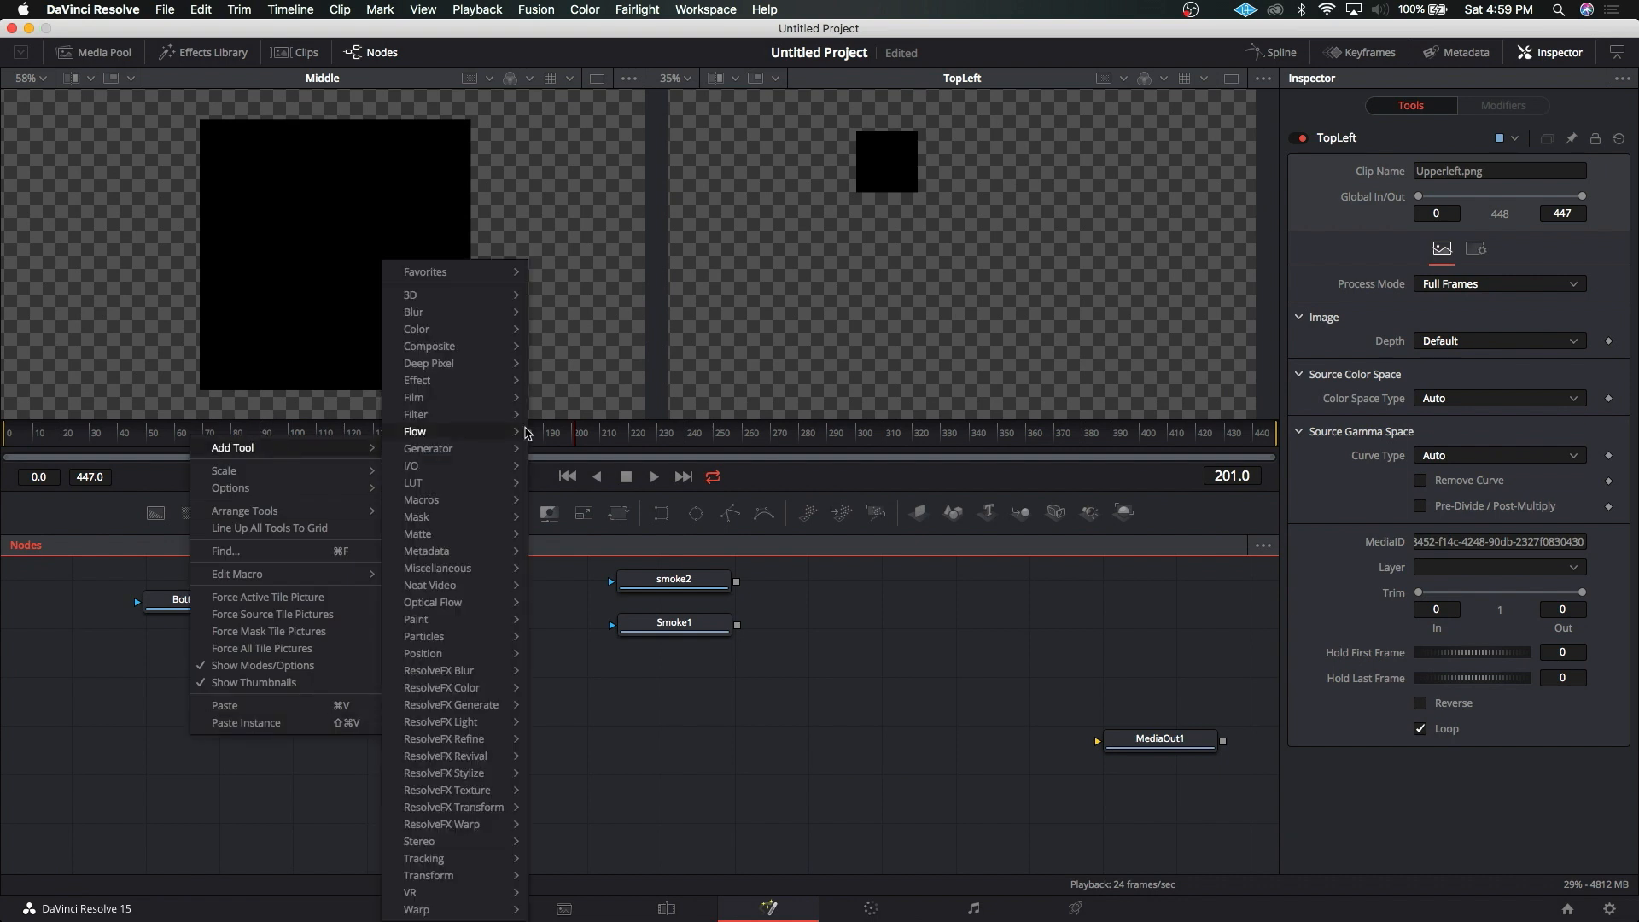
{"action": "mouse_move", "coordinate": [472, 331]}
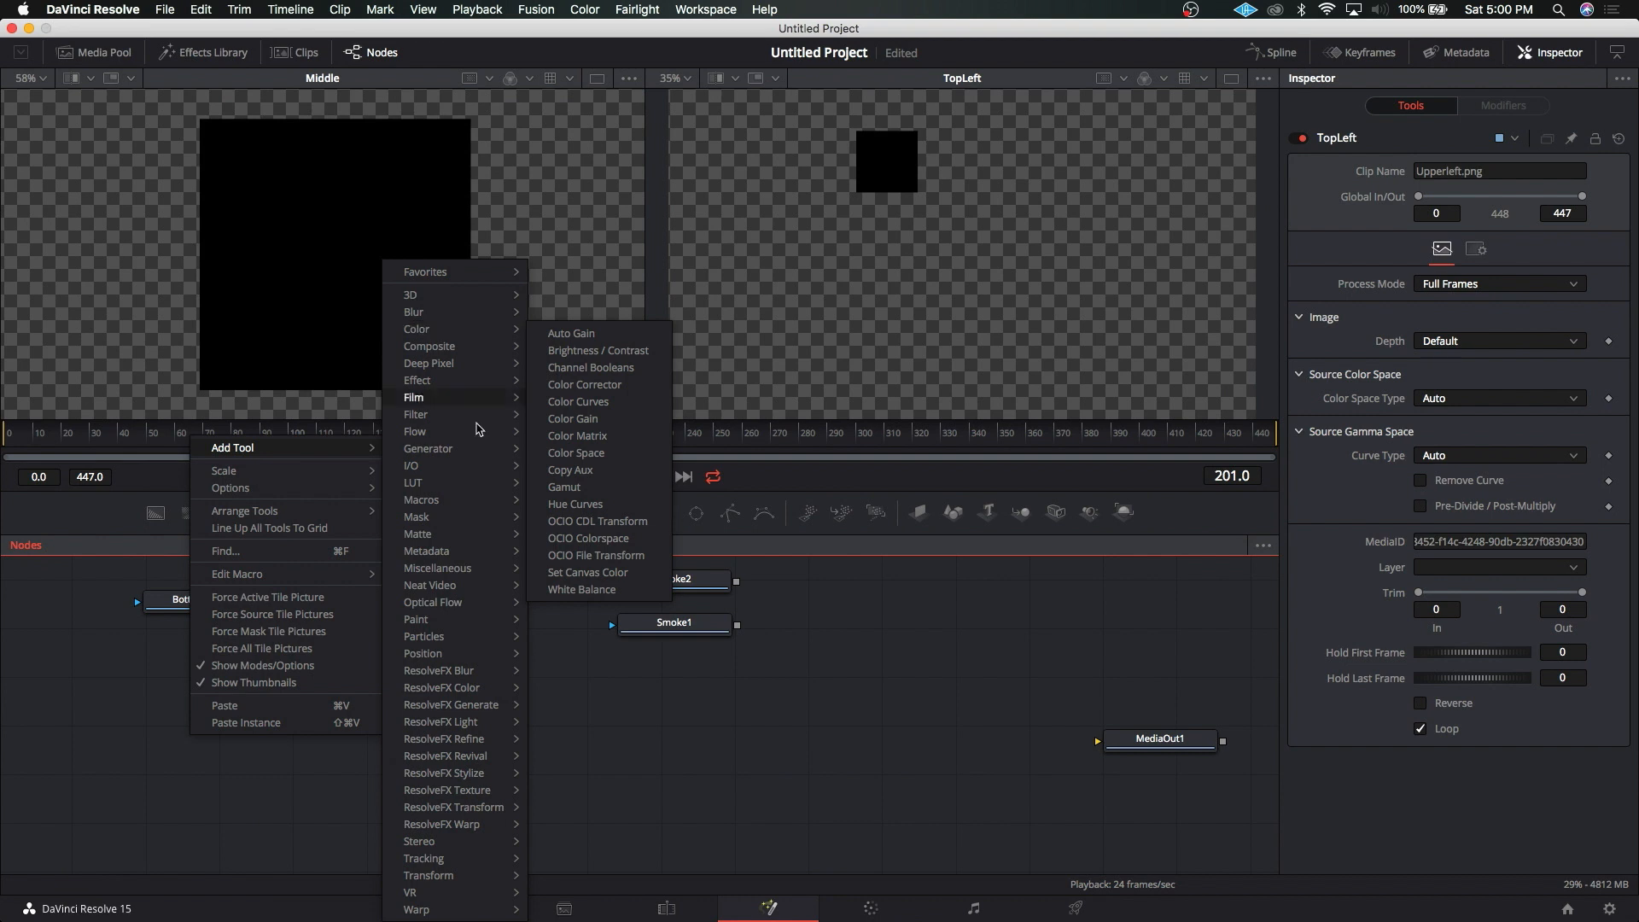
{"action": "mouse_move", "coordinate": [476, 451]}
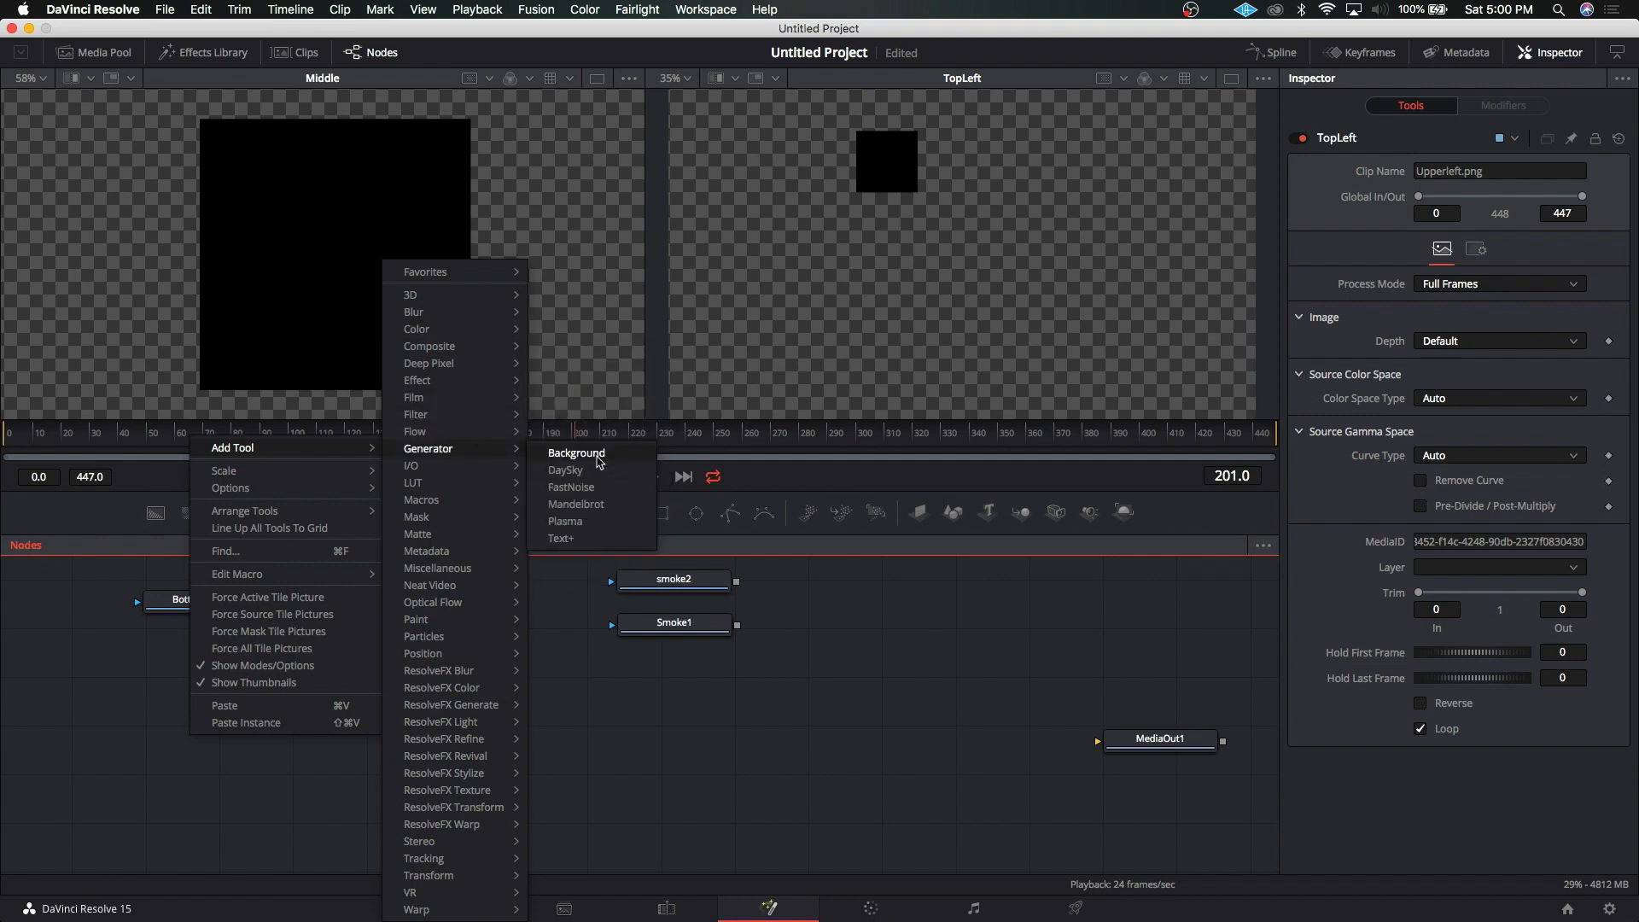
{"action": "left_click", "coordinate": [571, 453]}
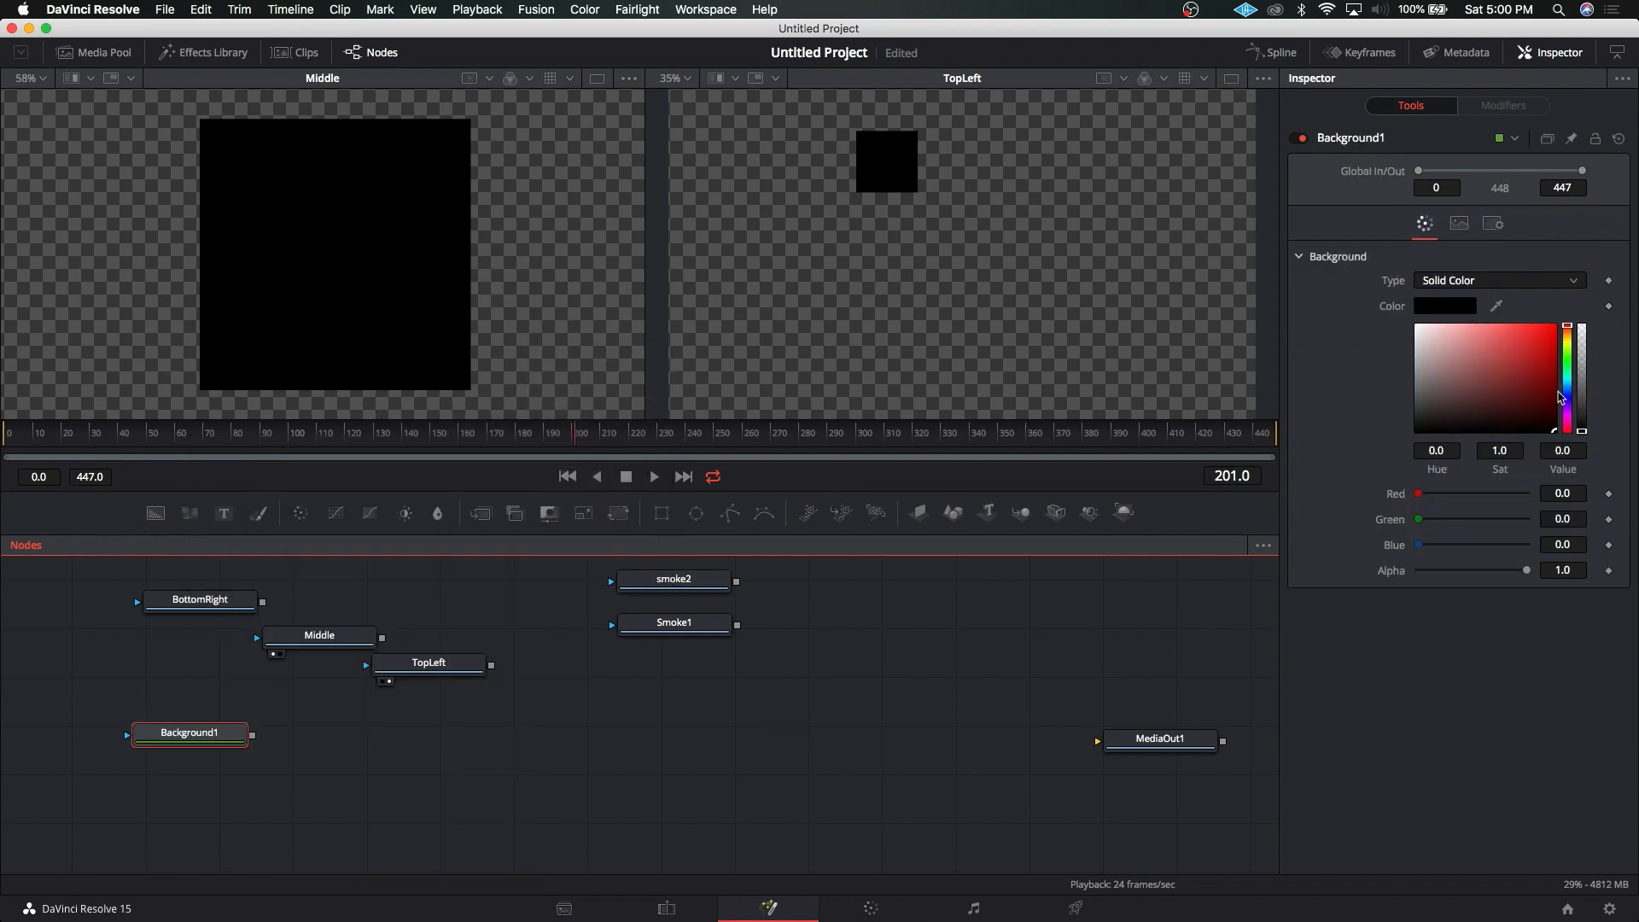
Step: Display the Background1 node in the first viewer and set its colour to near-black grey with saturation 0.0 and value 0.024
{"action": "mouse_move", "coordinate": [1530, 427]}
{"action": "left_mouse_down"}
{"action": "mouse_move", "coordinate": [1532, 459]}
{"action": "mouse_move", "coordinate": [1544, 430]}
{"action": "left_mouse_up"}
{"action": "left_click", "coordinate": [162, 739]}
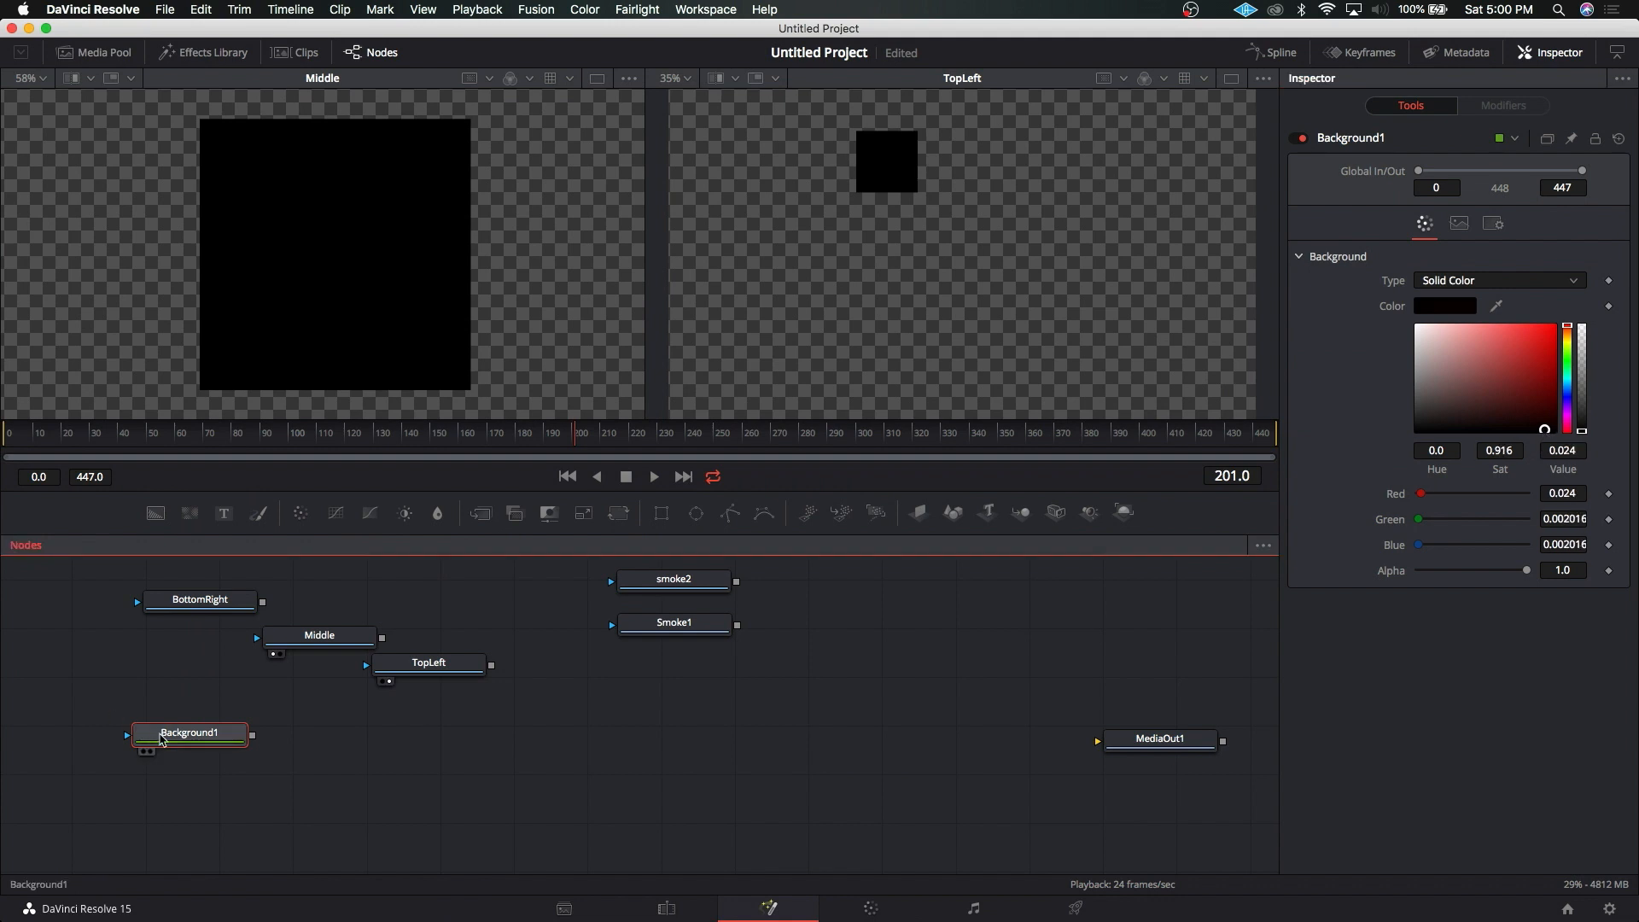
{"action": "key", "text": "1"}
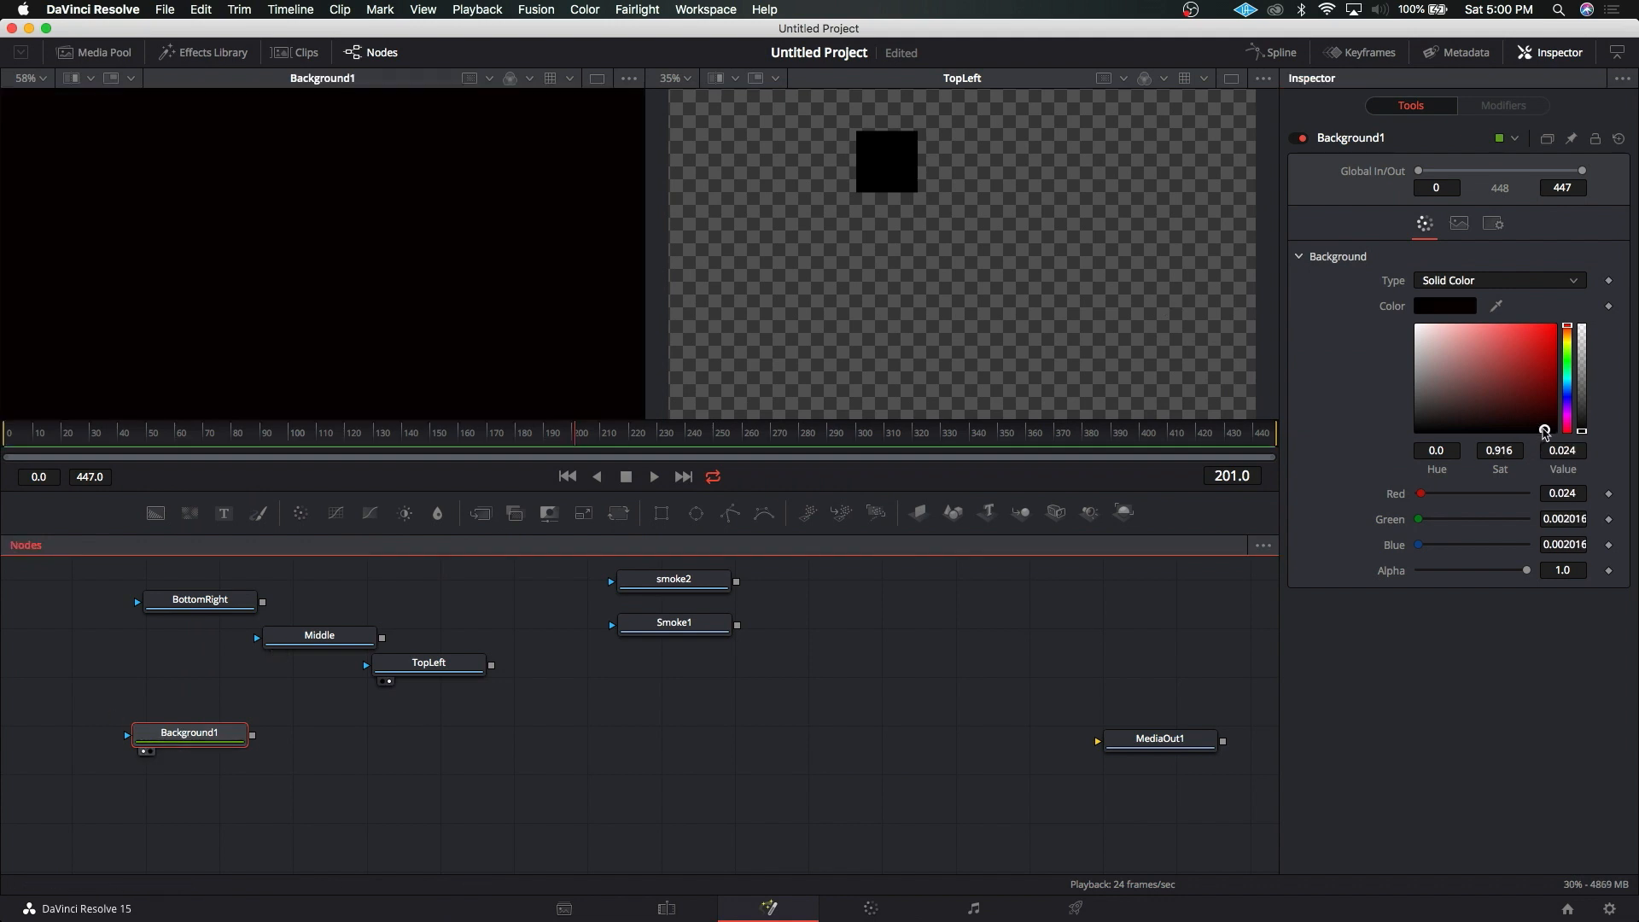
{"action": "left_click_drag", "start_coordinate": [1544, 433], "coordinate": [1392, 431]}
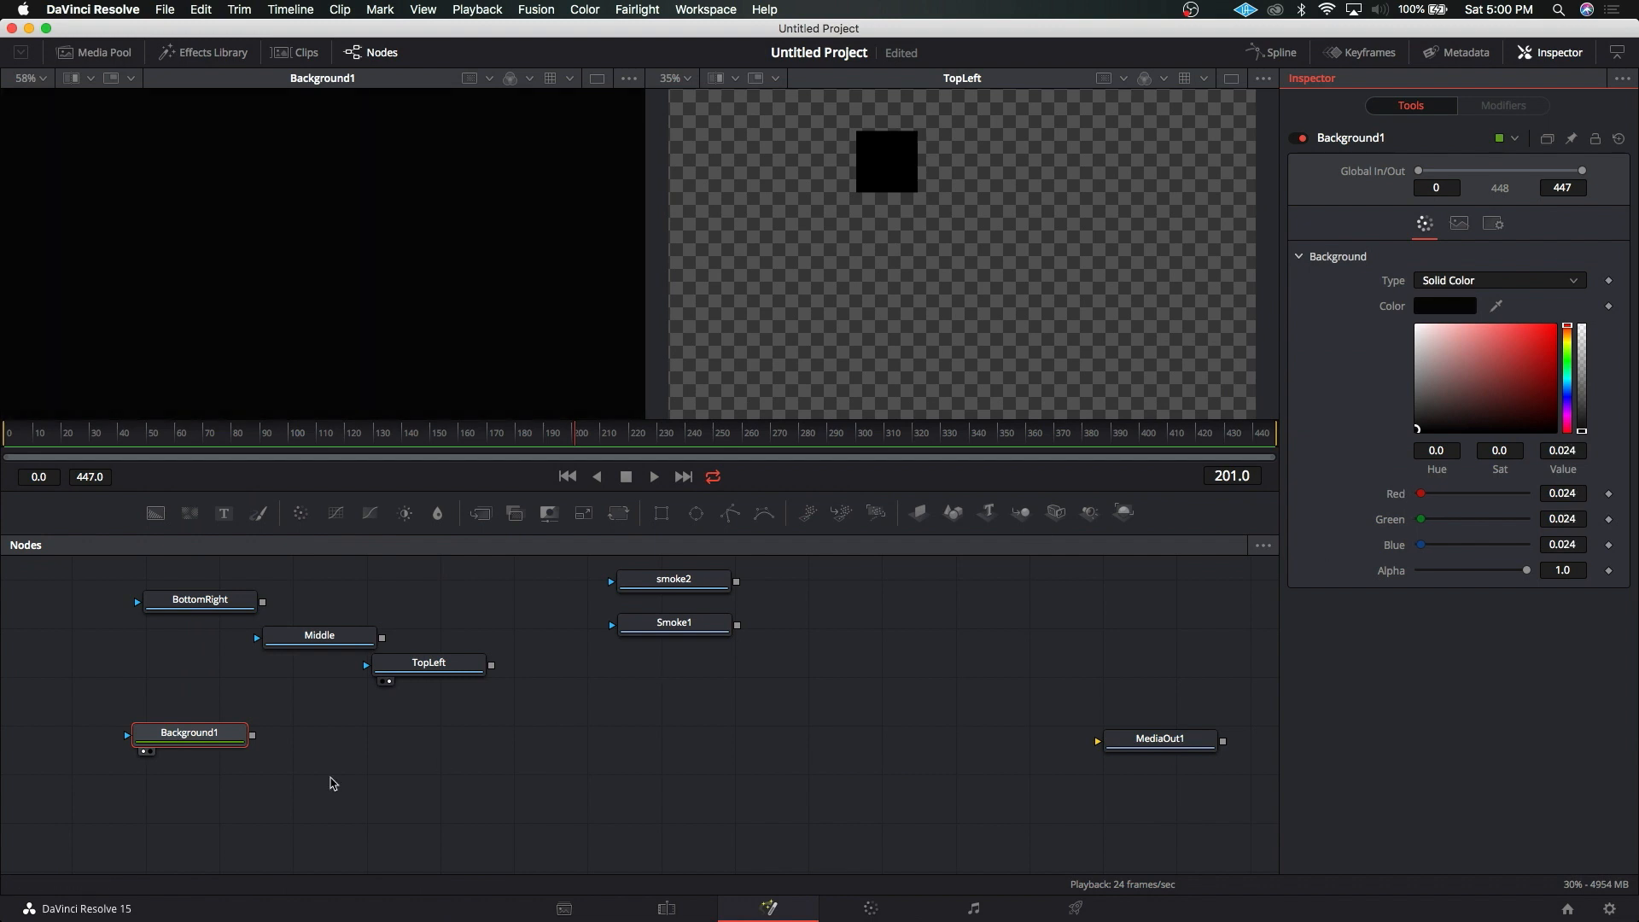
Step: Arrange the node graph with Background1 ahead of the logo layer nodes, the smoke nodes grouped apart, and MediaOut1 at the far end
{"action": "left_click_drag", "start_coordinate": [190, 734], "coordinate": [410, 754]}
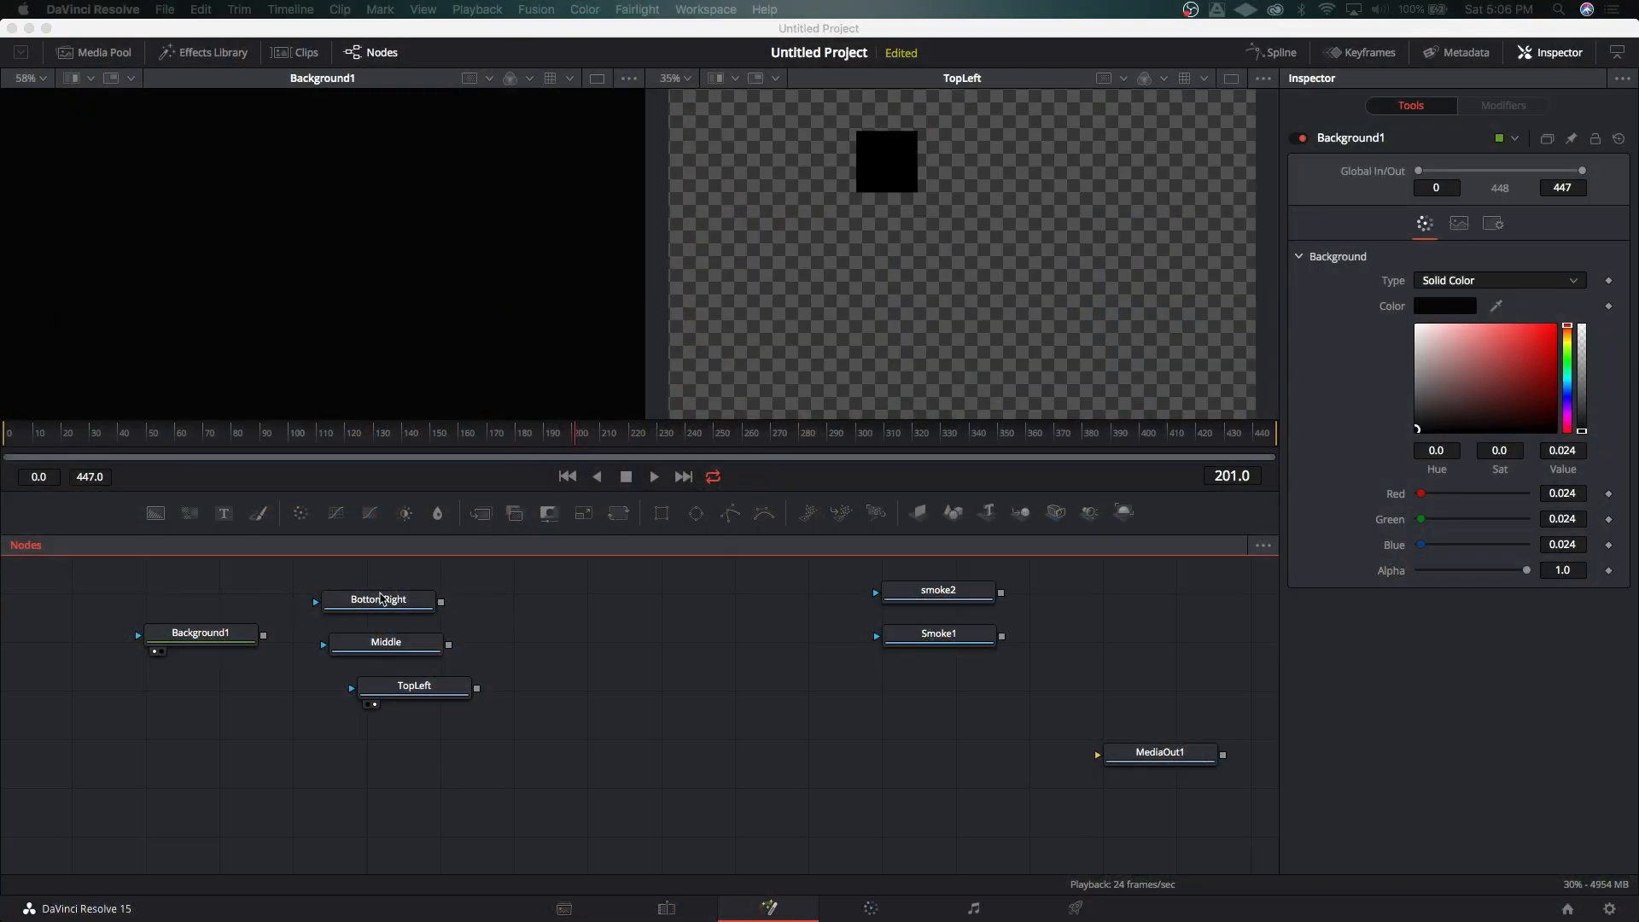
{"action": "left_click_drag", "start_coordinate": [518, 589], "coordinate": [171, 755]}
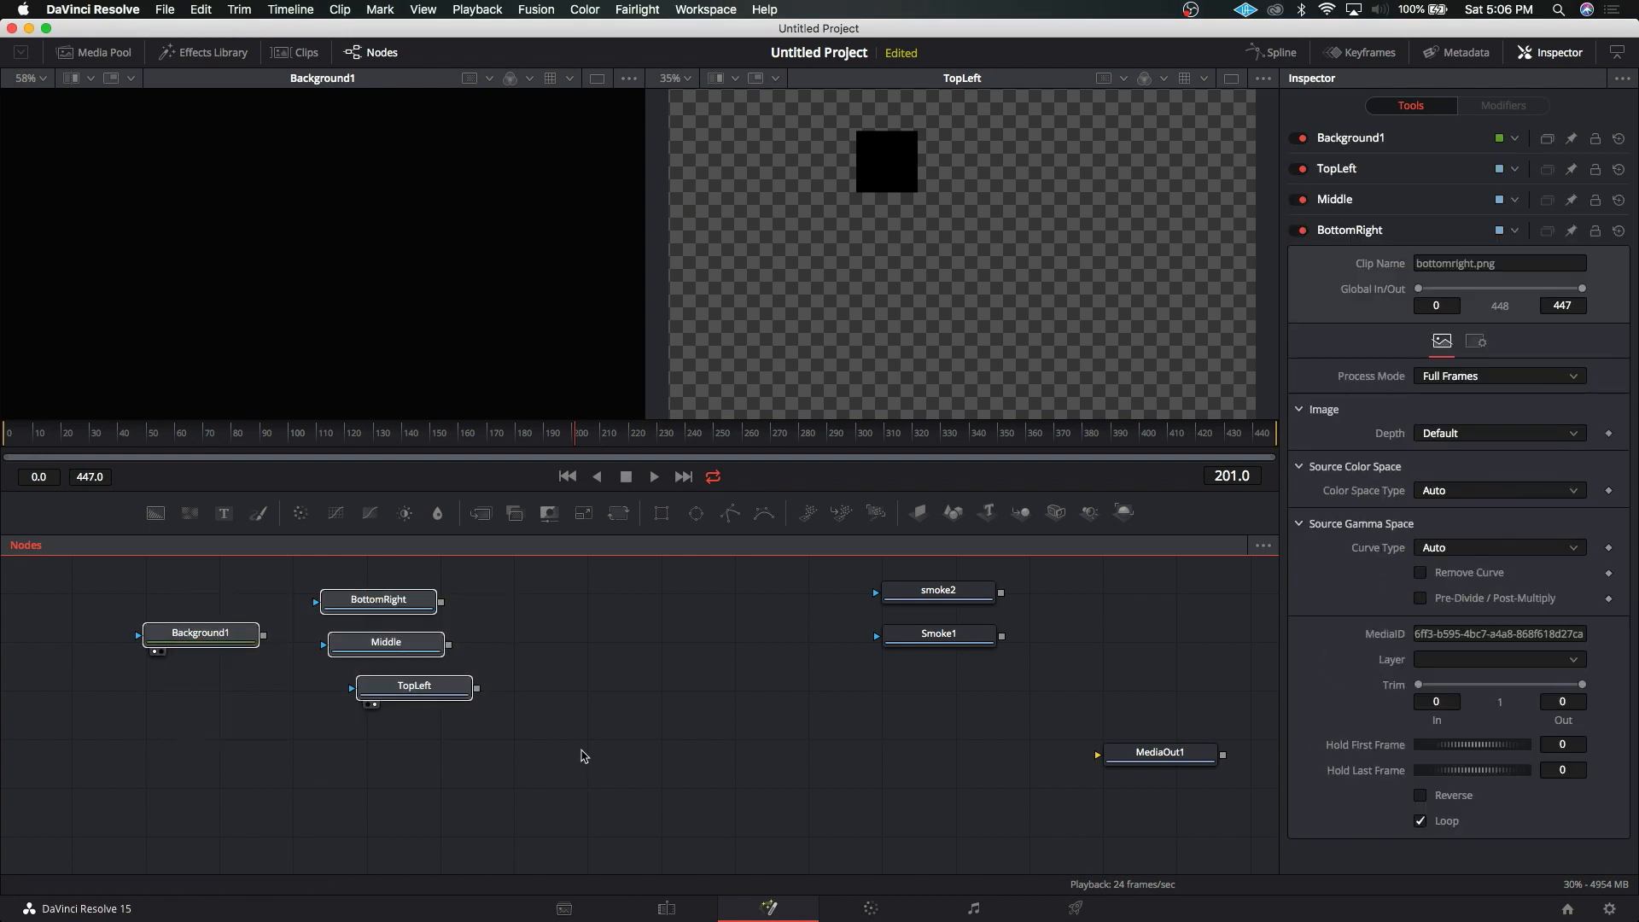
{"action": "left_click", "coordinate": [813, 680]}
{"action": "left_click_drag", "start_coordinate": [763, 562], "coordinate": [1022, 670]}
{"action": "left_click_drag", "start_coordinate": [1171, 757], "coordinate": [1197, 724]}
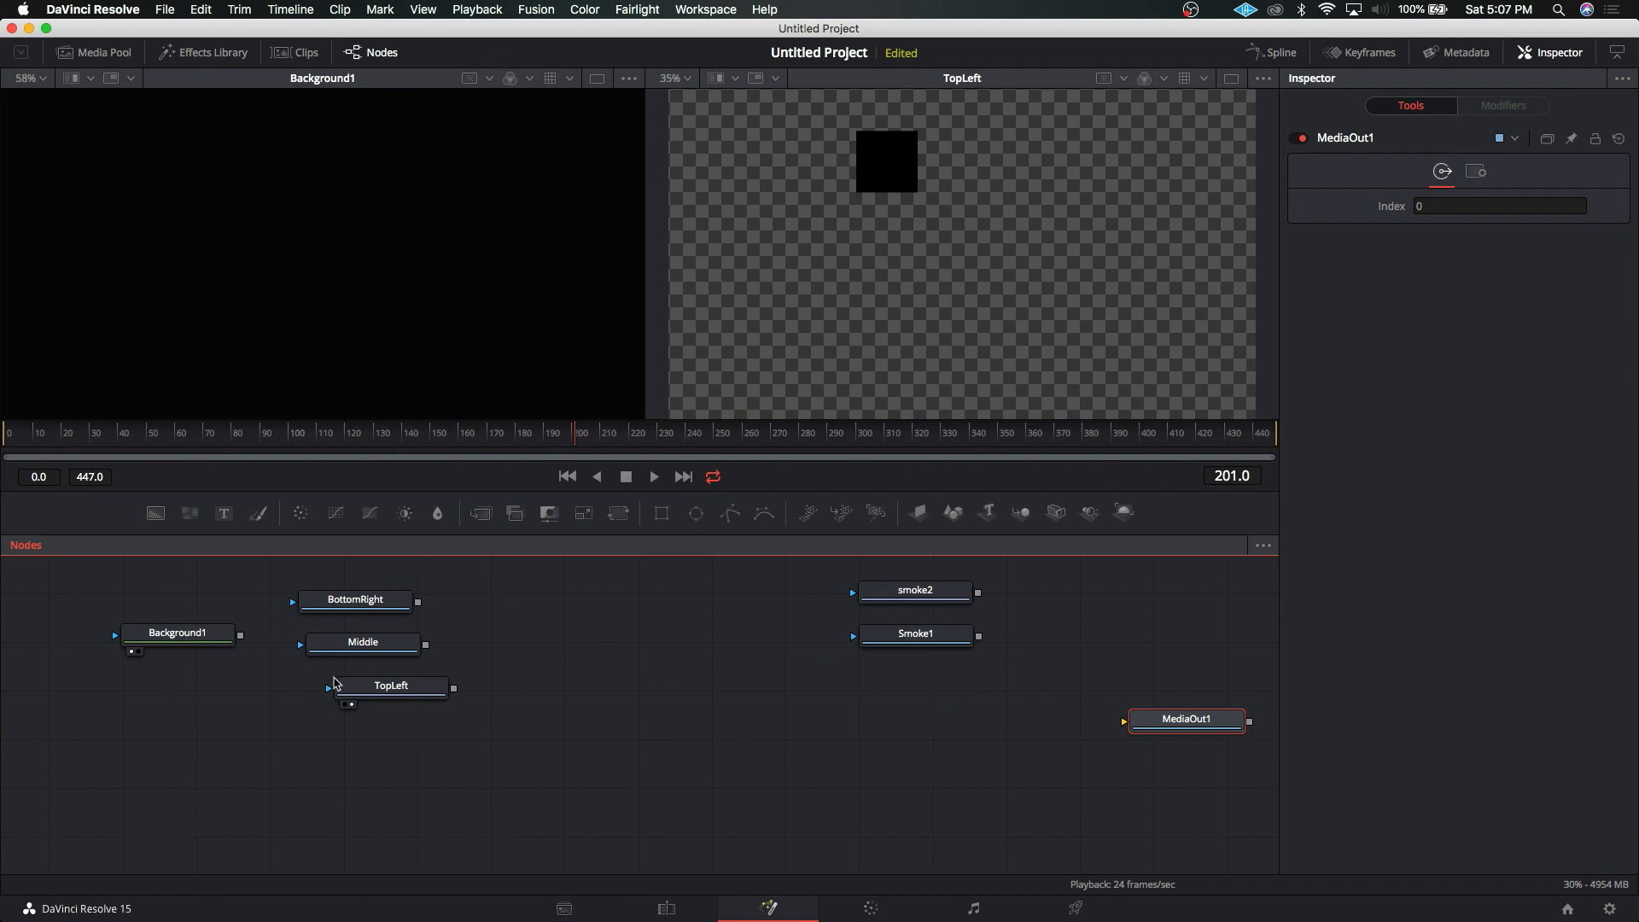
Step: Move Middle below MediaOut1, connect TopLeft to Middle and BottomRight to TopLeft's mask, and link Background1 to smoke2
{"action": "left_click_drag", "start_coordinate": [346, 642], "coordinate": [832, 742]}
{"action": "left_click_drag", "start_coordinate": [942, 765], "coordinate": [1161, 803]}
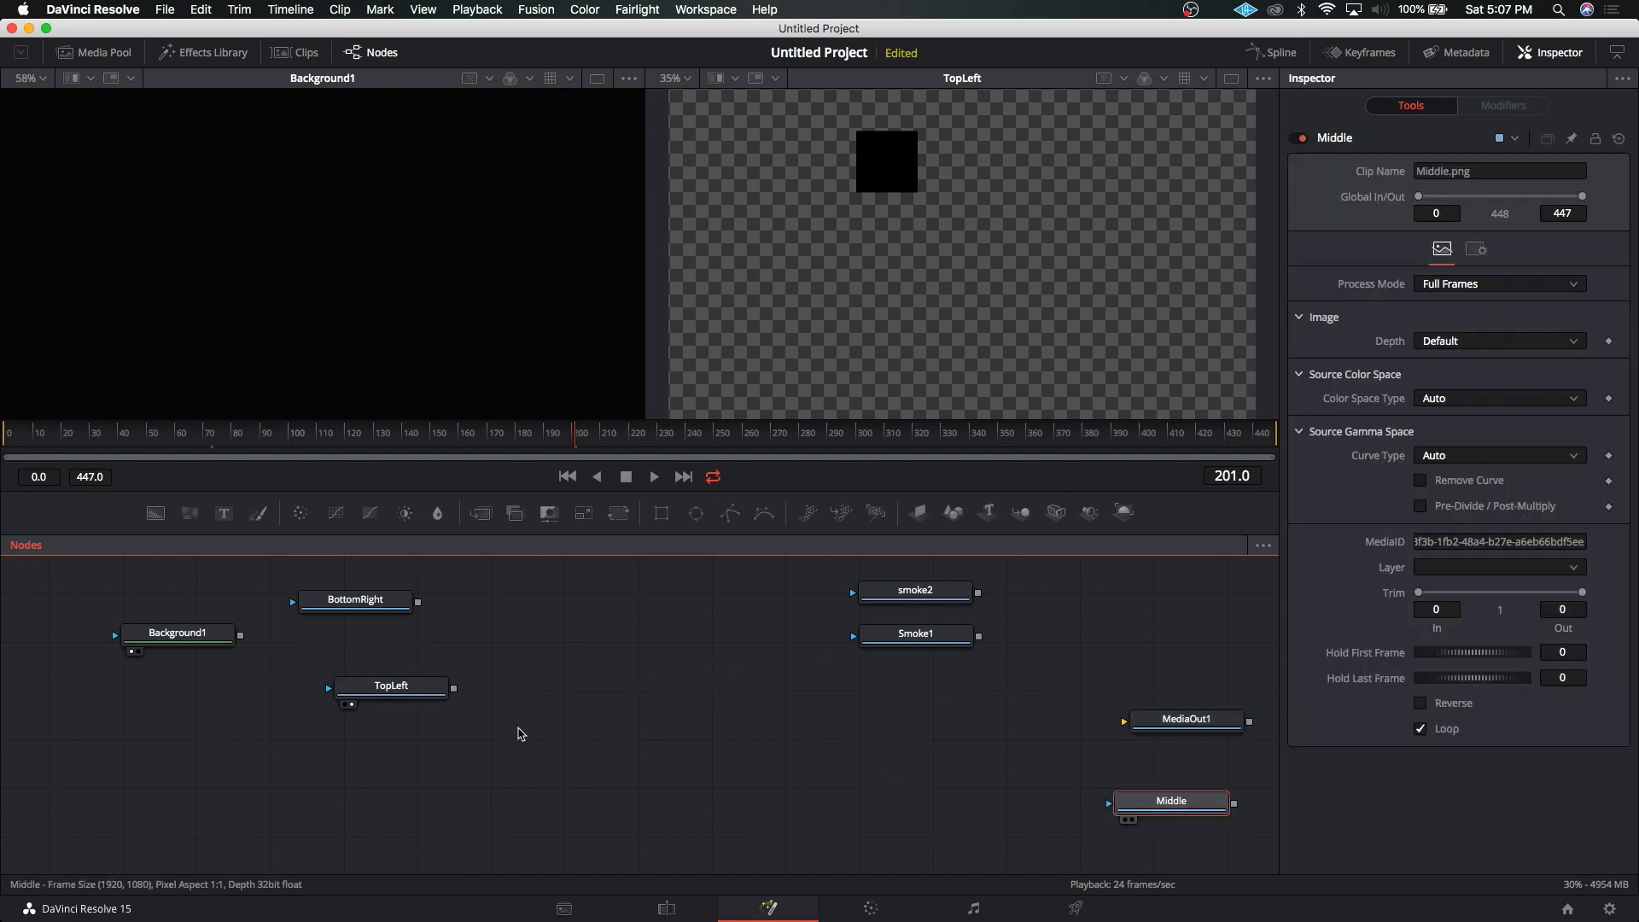
{"action": "left_click_drag", "start_coordinate": [453, 687], "coordinate": [1109, 803]}
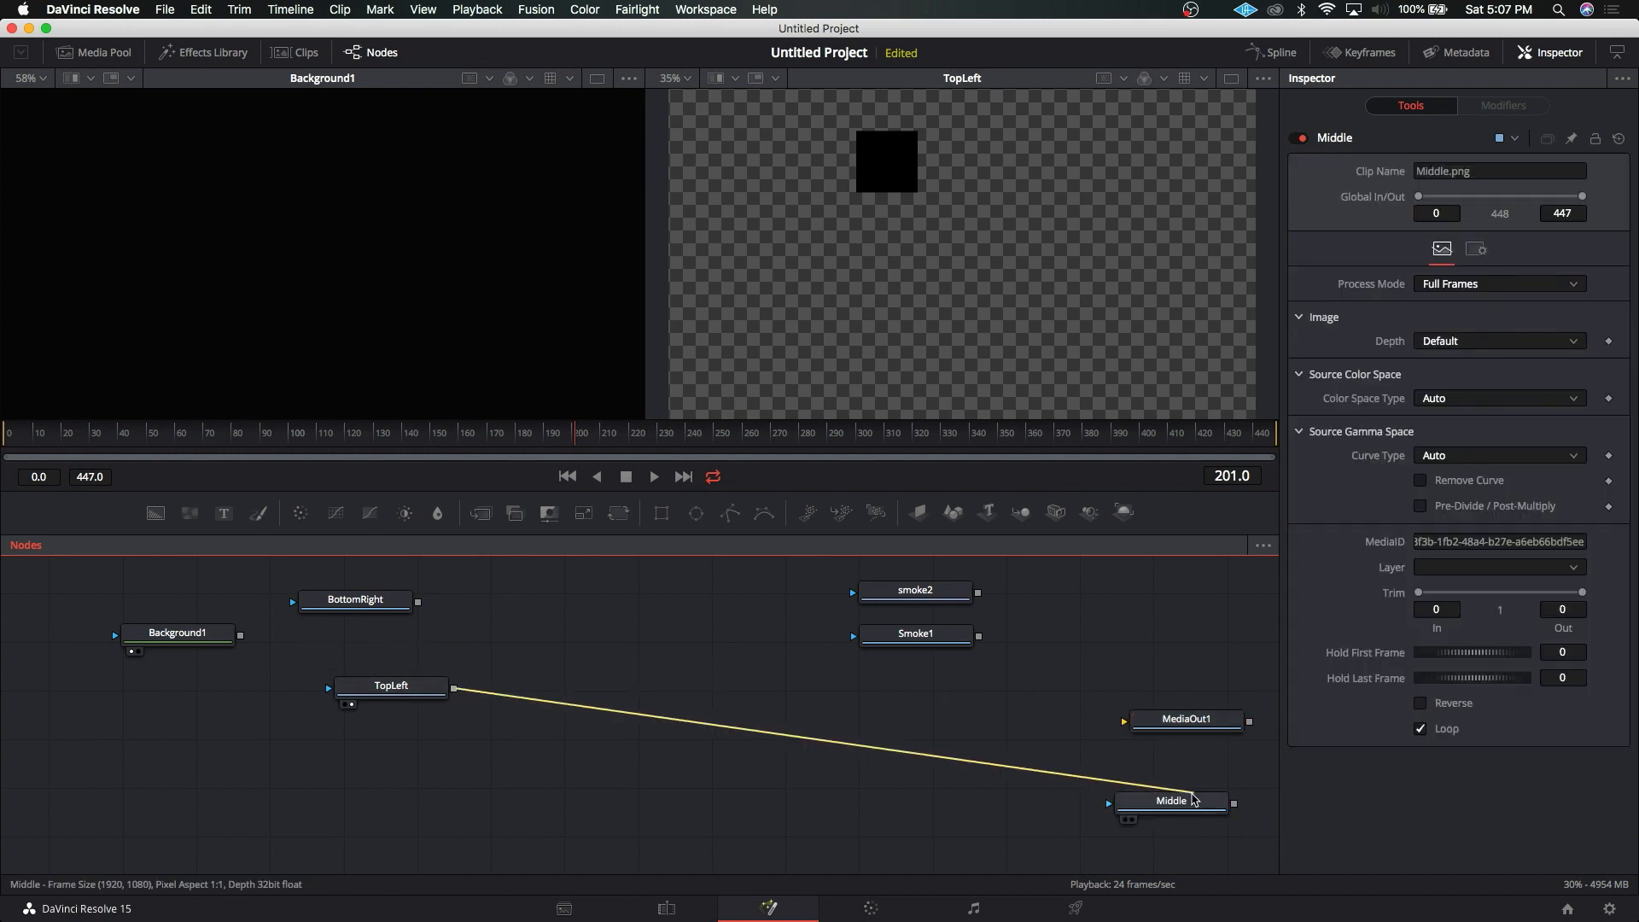
{"action": "left_click_drag", "start_coordinate": [417, 601], "coordinate": [389, 678]}
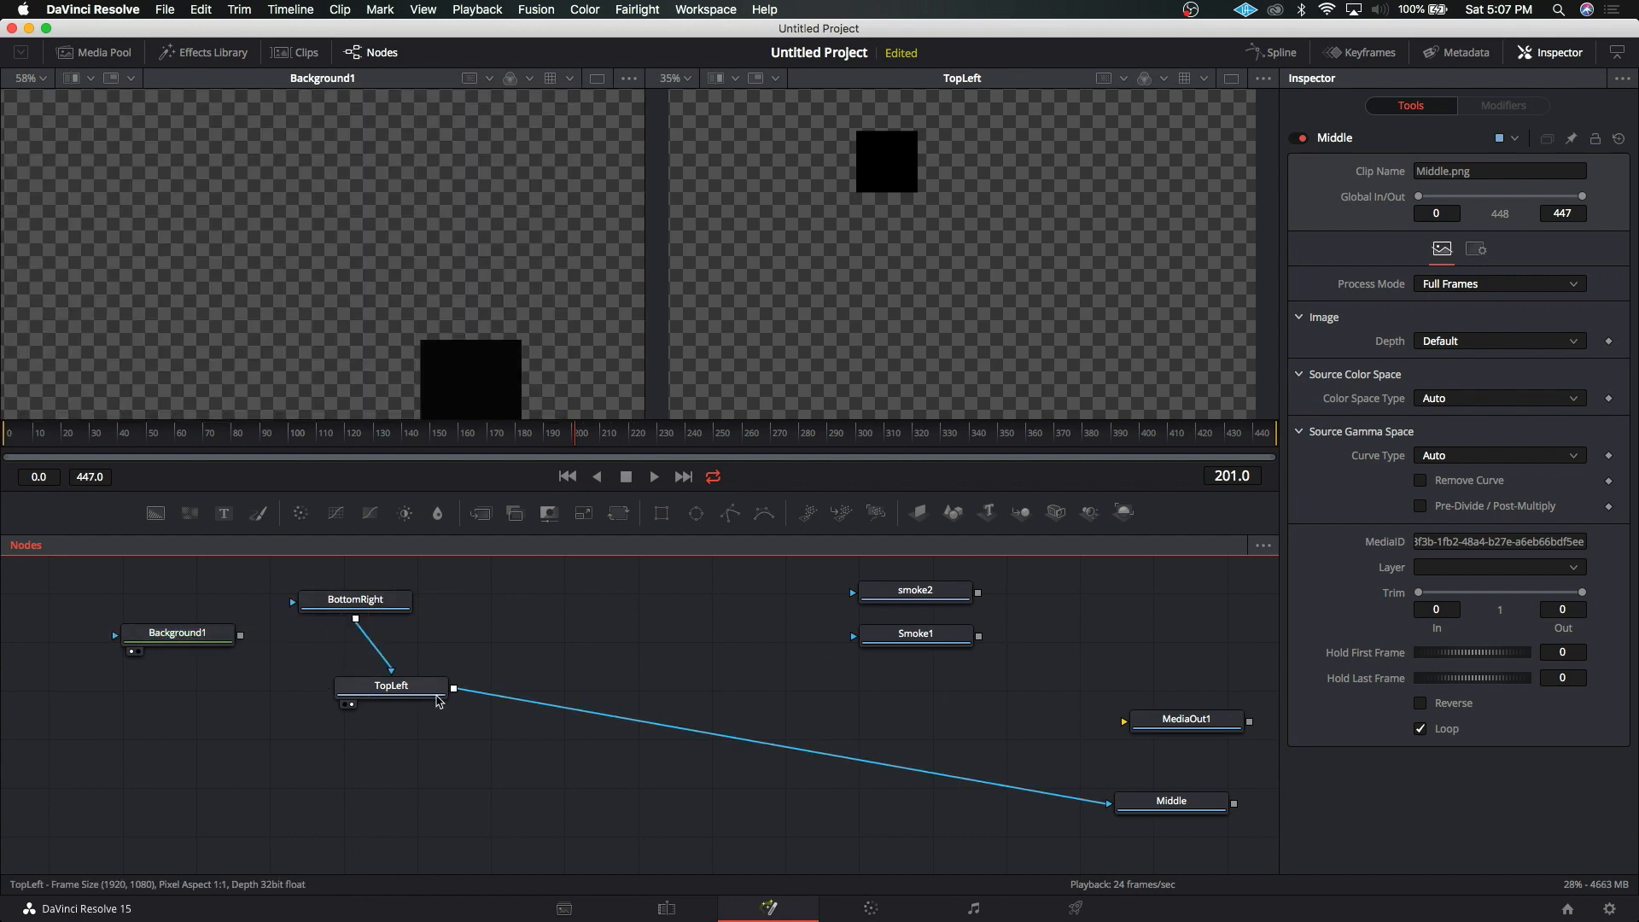
{"action": "left_click_drag", "start_coordinate": [243, 648], "coordinate": [973, 582]}
{"action": "left_click_drag", "start_coordinate": [244, 637], "coordinate": [999, 735]}
Step: Move the Smoke1 node far below the rest of the graph and bring it back beside smoke2
{"action": "scroll", "coordinate": [999, 736], "scroll_direction": "up", "scroll_amount": 3}
{"action": "scroll", "coordinate": [998, 735], "scroll_direction": "down", "scroll_amount": 5}
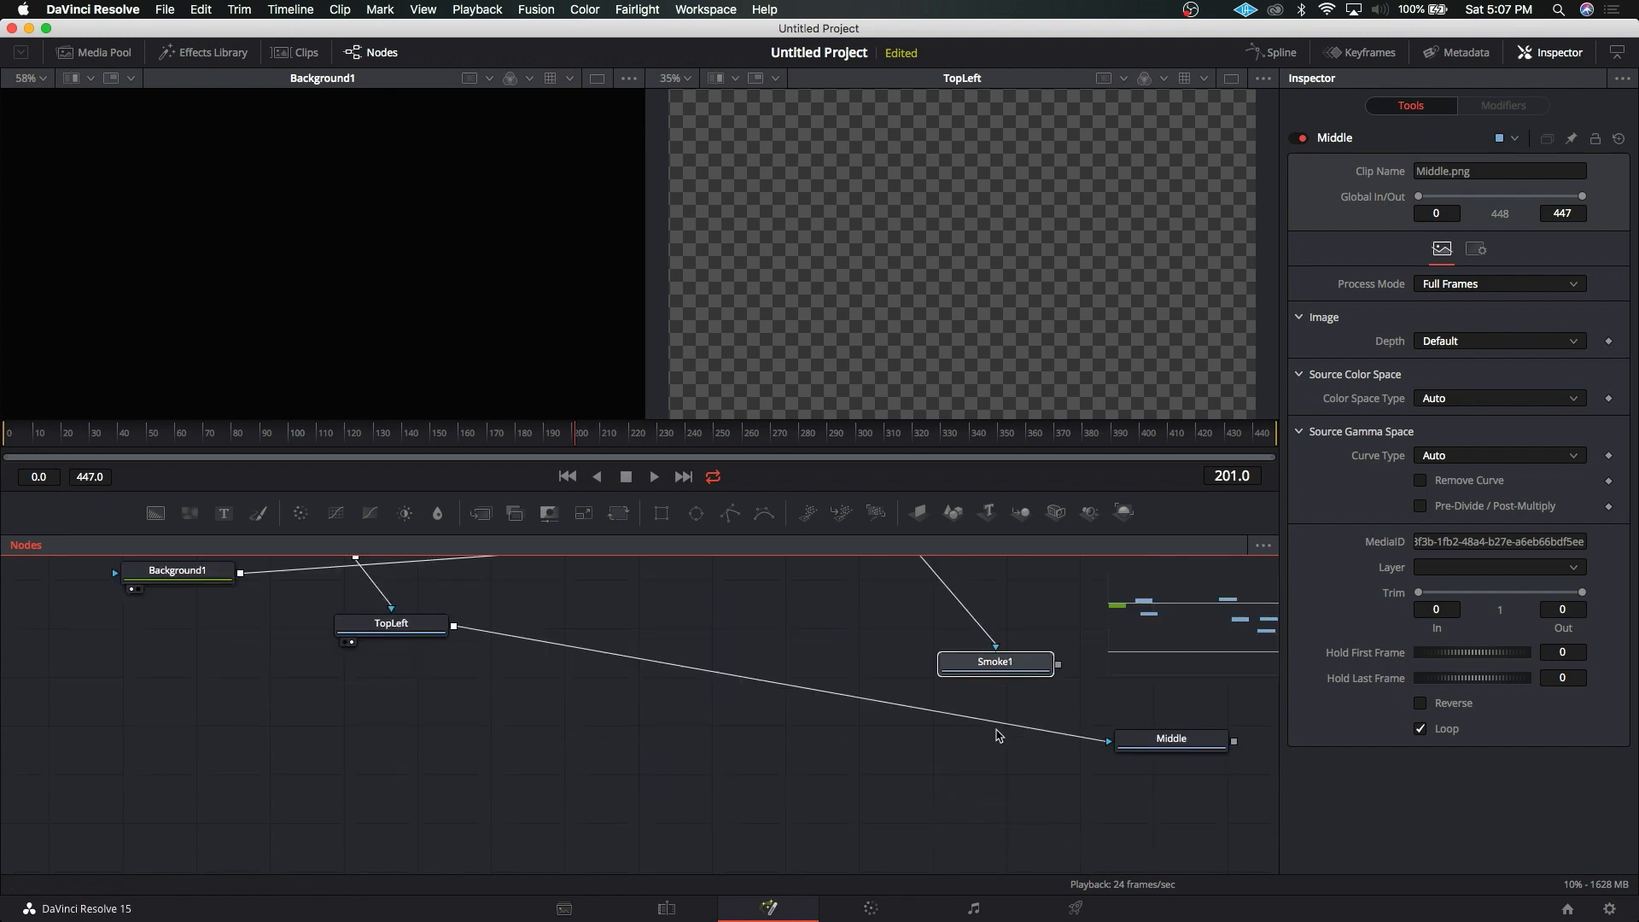
{"action": "scroll", "coordinate": [997, 735], "scroll_direction": "down", "scroll_amount": 6}
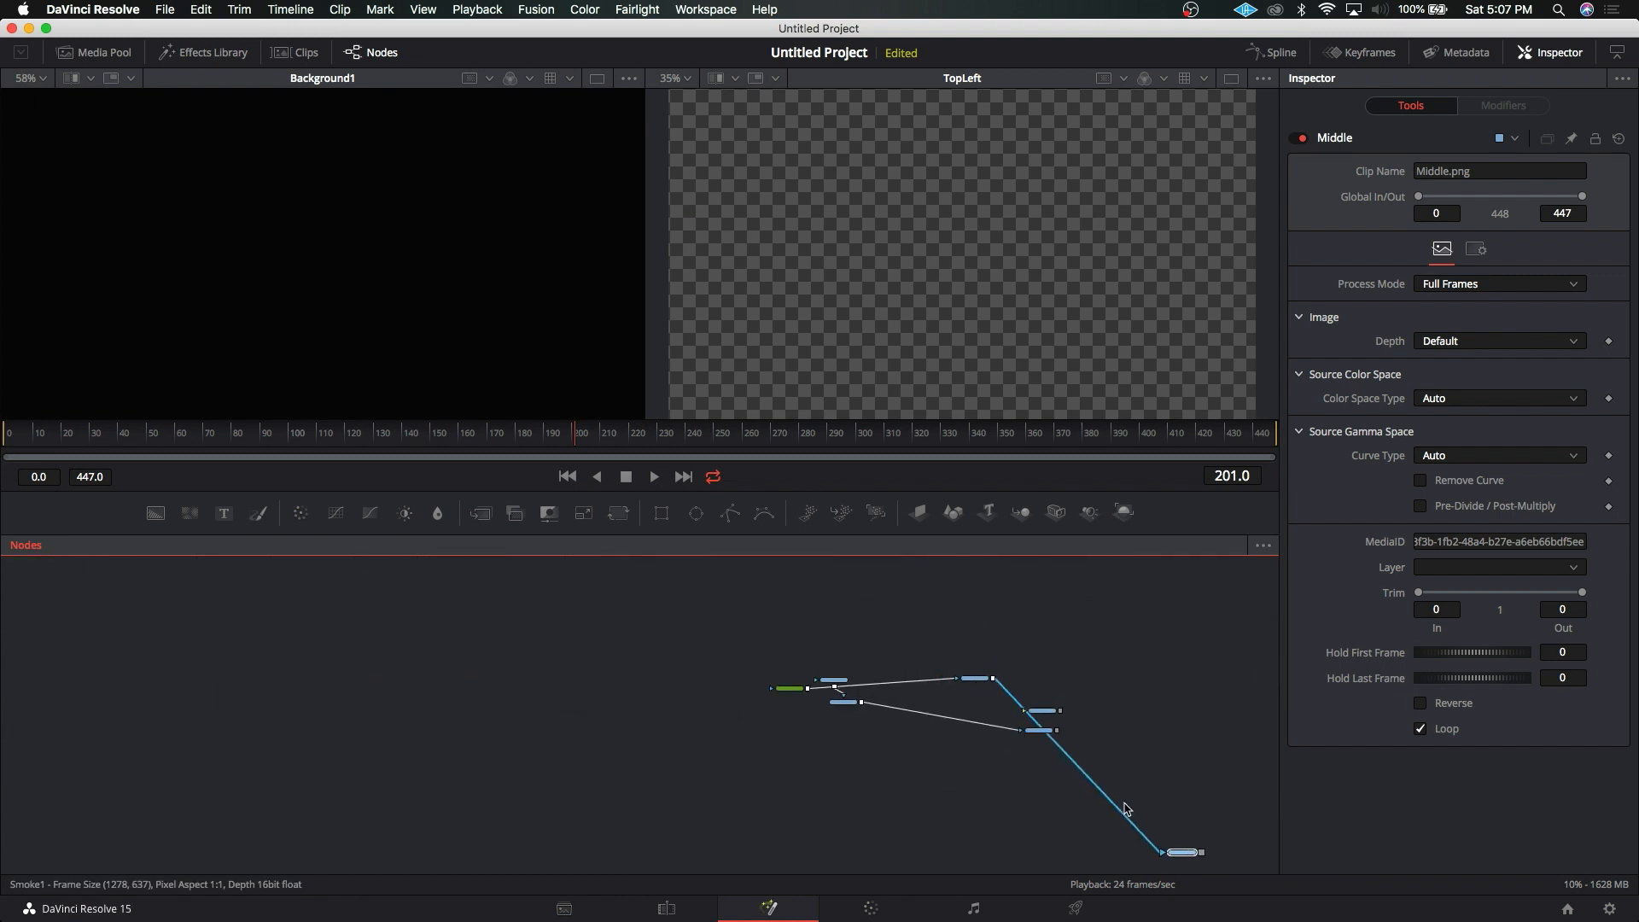
{"action": "left_click_drag", "start_coordinate": [1124, 803], "coordinate": [1135, 808]}
{"action": "left_click_drag", "start_coordinate": [1161, 726], "coordinate": [891, 700]}
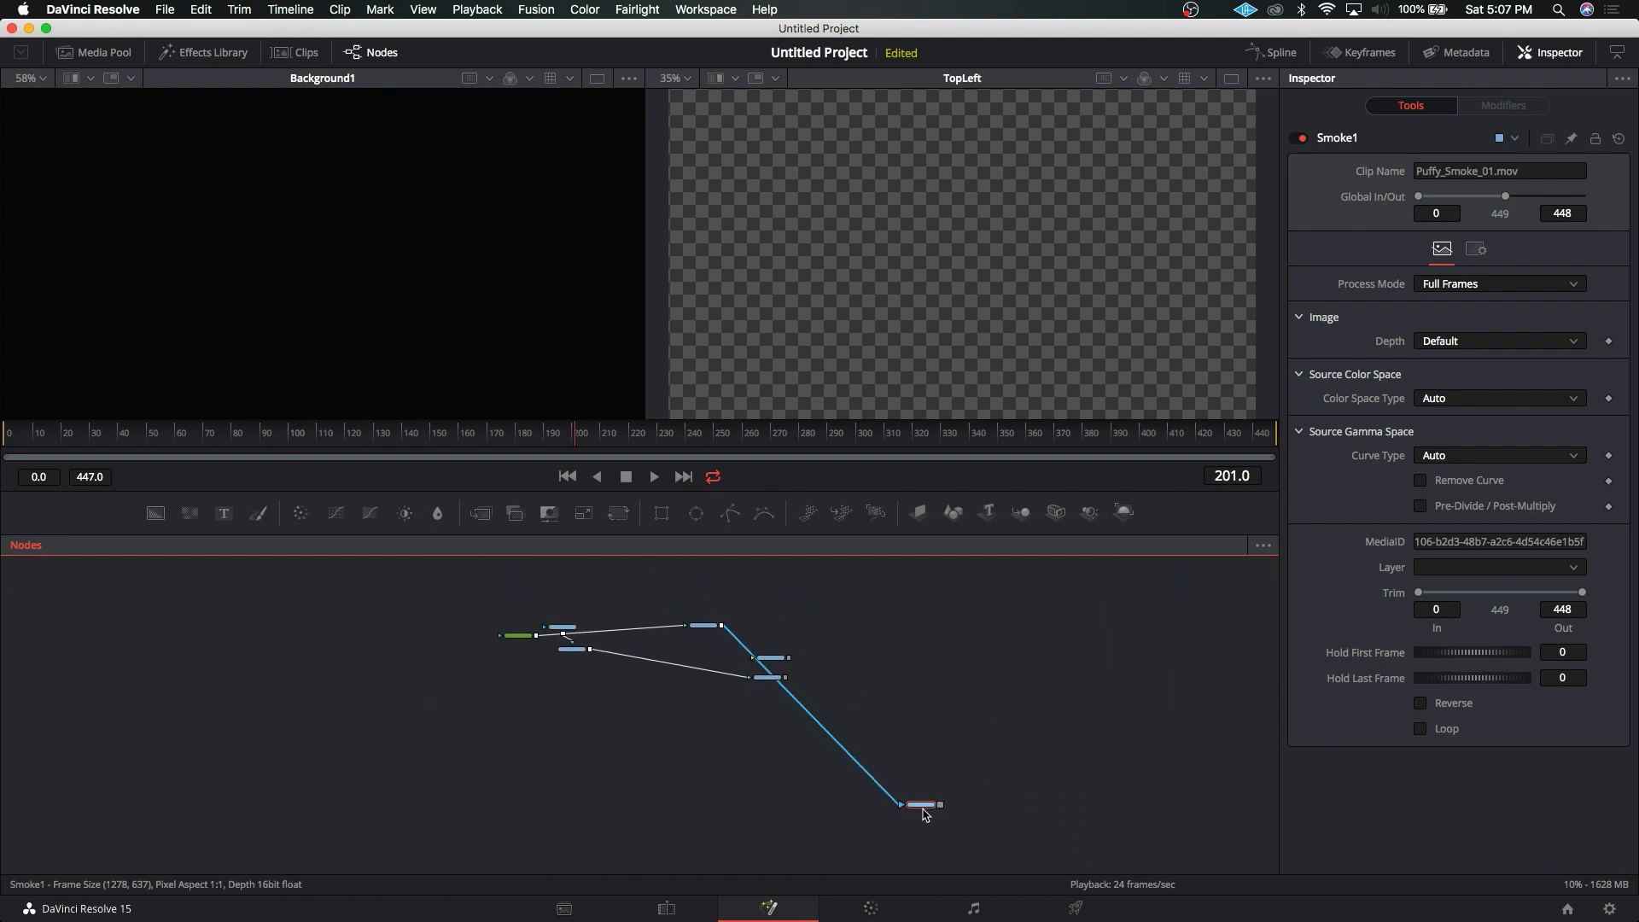
{"action": "left_click_drag", "start_coordinate": [924, 809], "coordinate": [766, 631]}
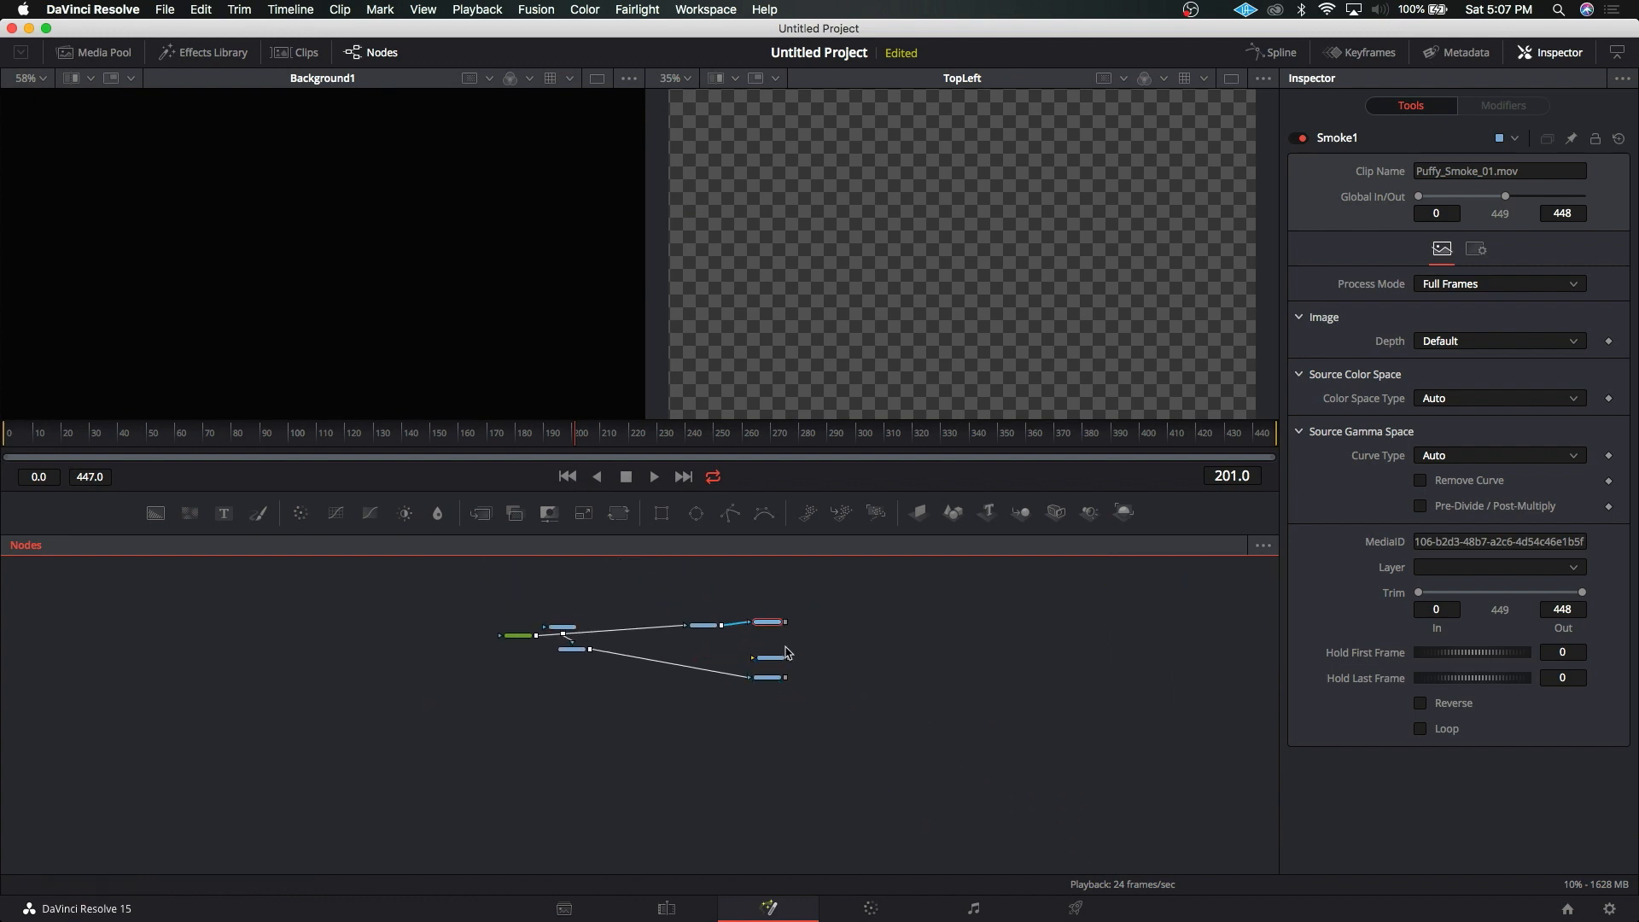
Step: Remove all connections between the nodes and place Middle back between BottomRight and TopLeft
{"action": "scroll", "coordinate": [786, 668], "scroll_direction": "up", "scroll_amount": 5}
{"action": "scroll", "coordinate": [786, 667], "scroll_direction": "up", "scroll_amount": 1}
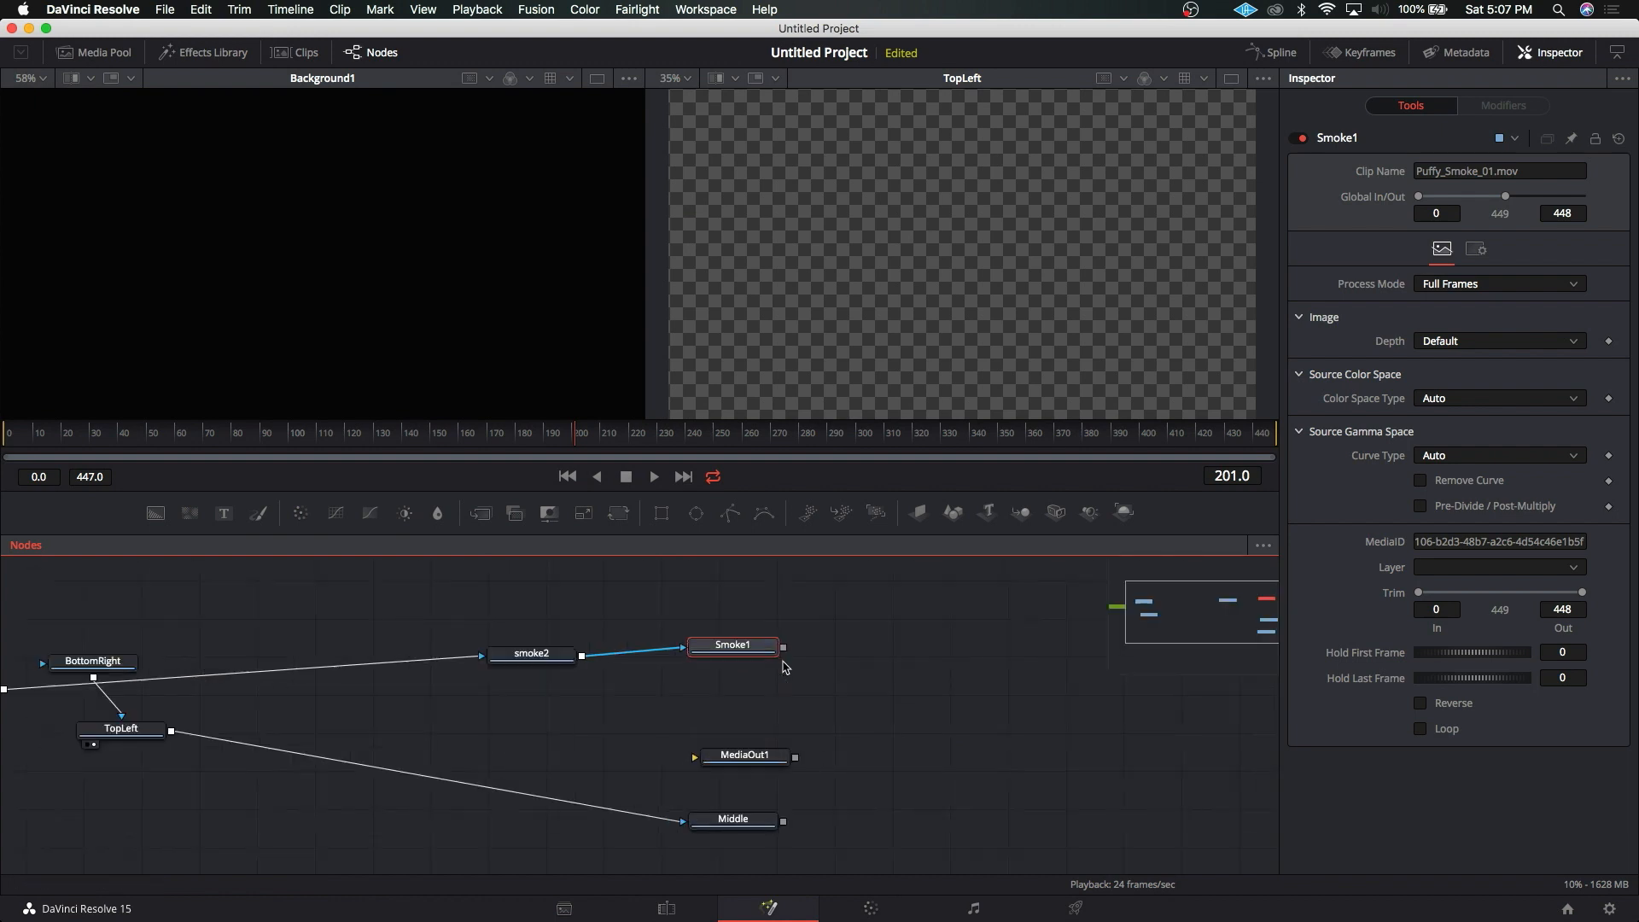
{"action": "left_click_drag", "start_coordinate": [380, 704], "coordinate": [700, 692]}
{"action": "left_click", "coordinate": [684, 655]}
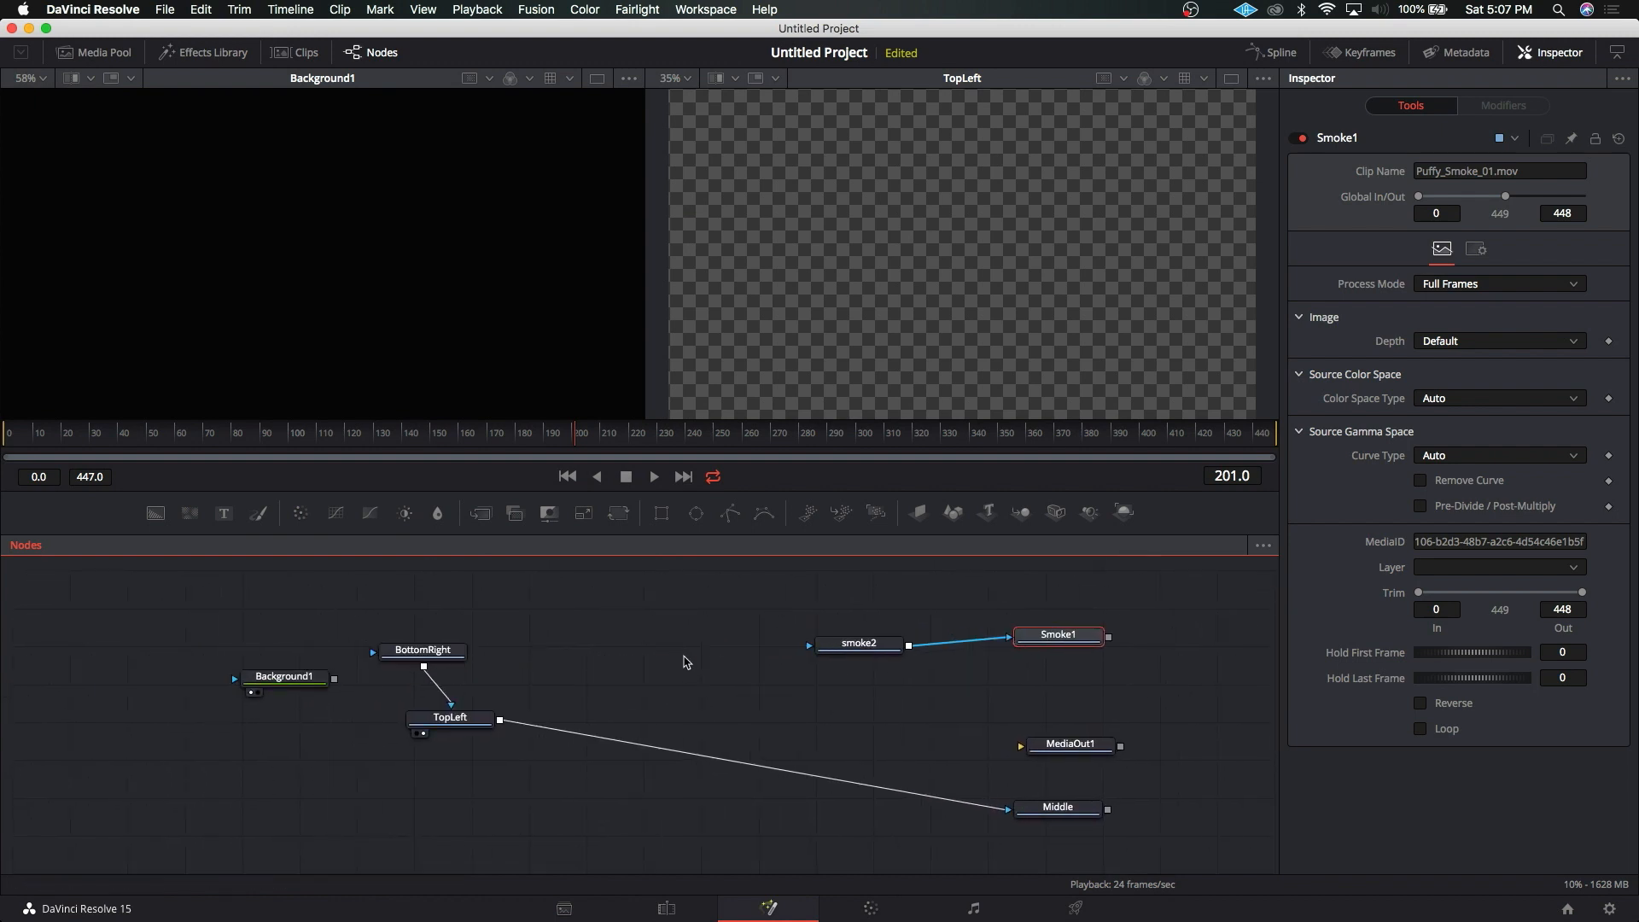
{"action": "left_click", "coordinate": [982, 640]}
{"action": "left_click_drag", "start_coordinate": [1030, 642], "coordinate": [955, 661]}
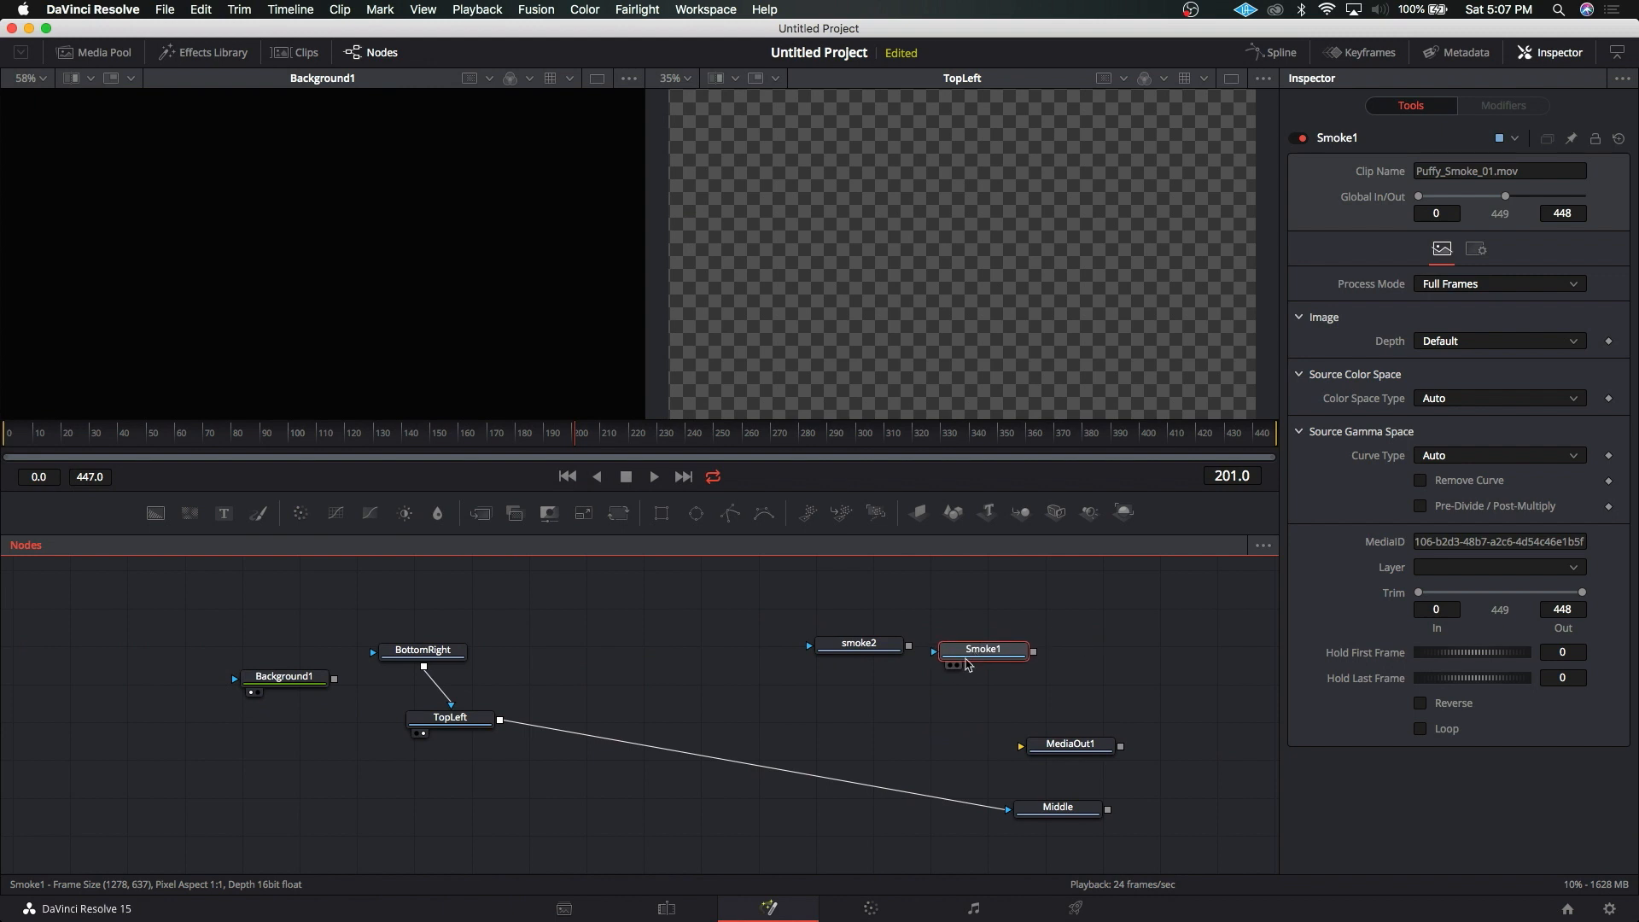
{"action": "left_click", "coordinate": [791, 772]}
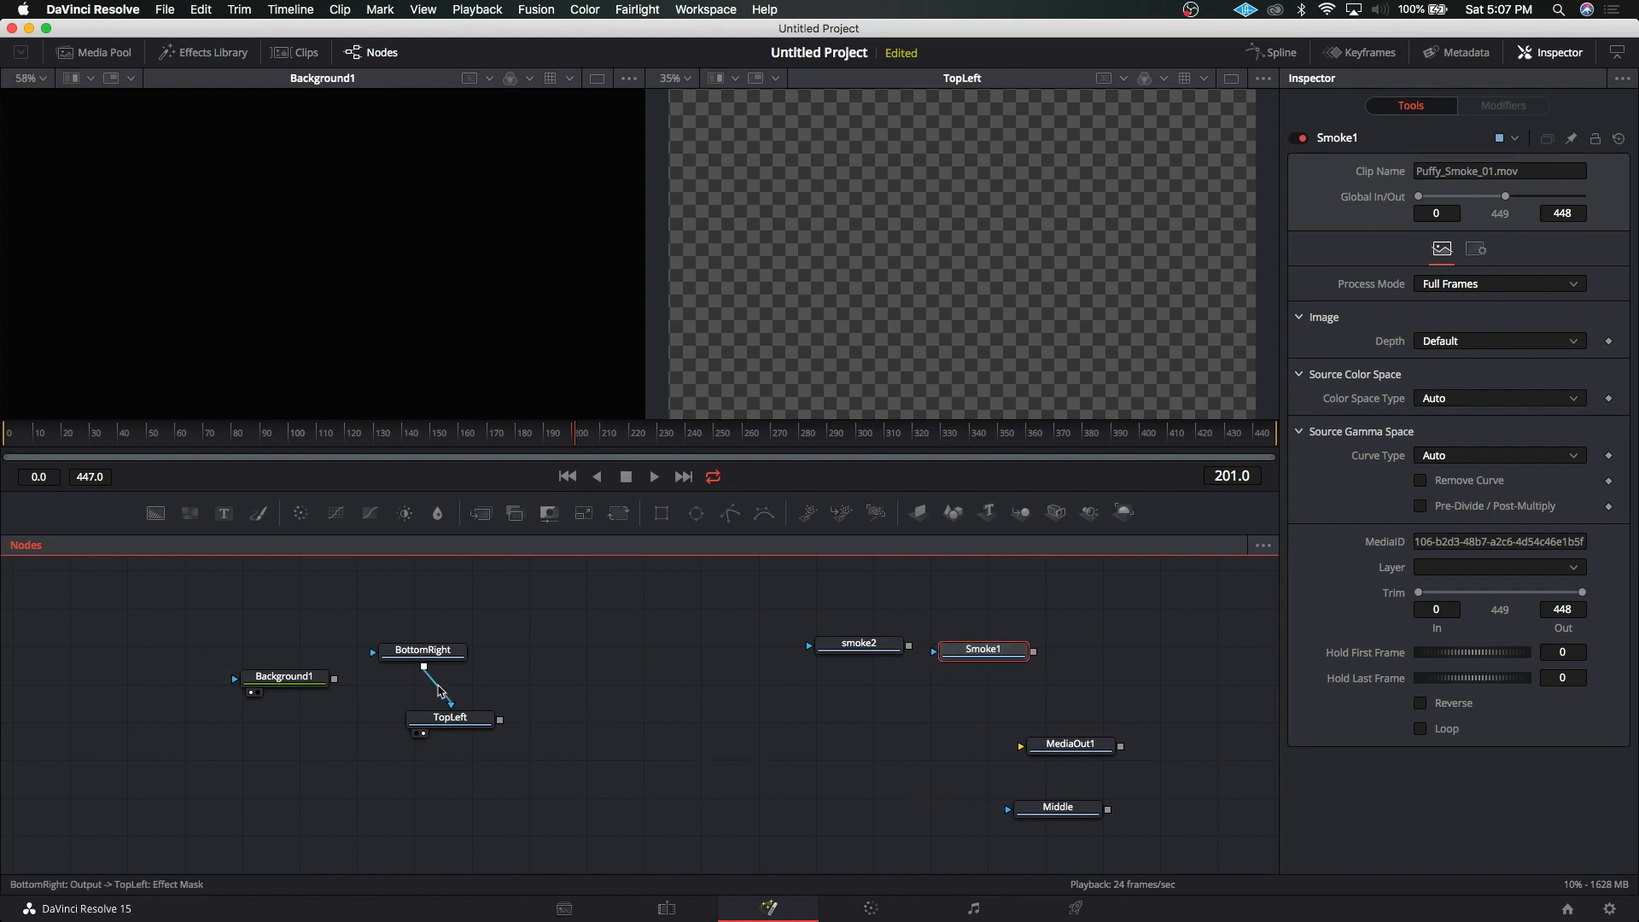
{"action": "left_click", "coordinate": [440, 688]}
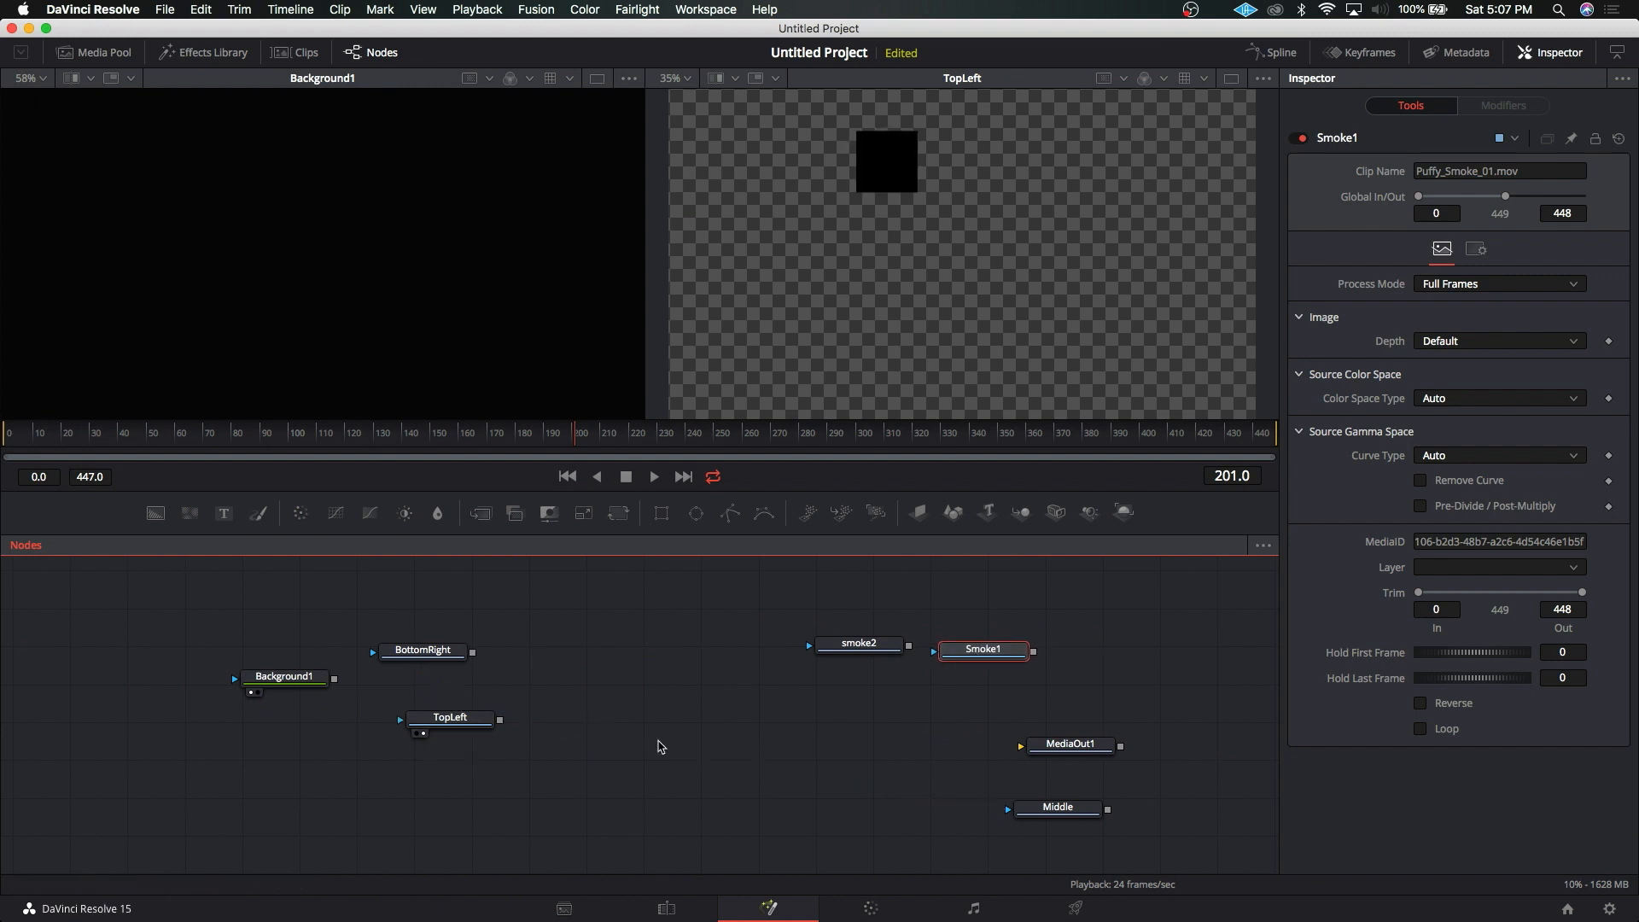
{"action": "left_click_drag", "start_coordinate": [1090, 814], "coordinate": [461, 688]}
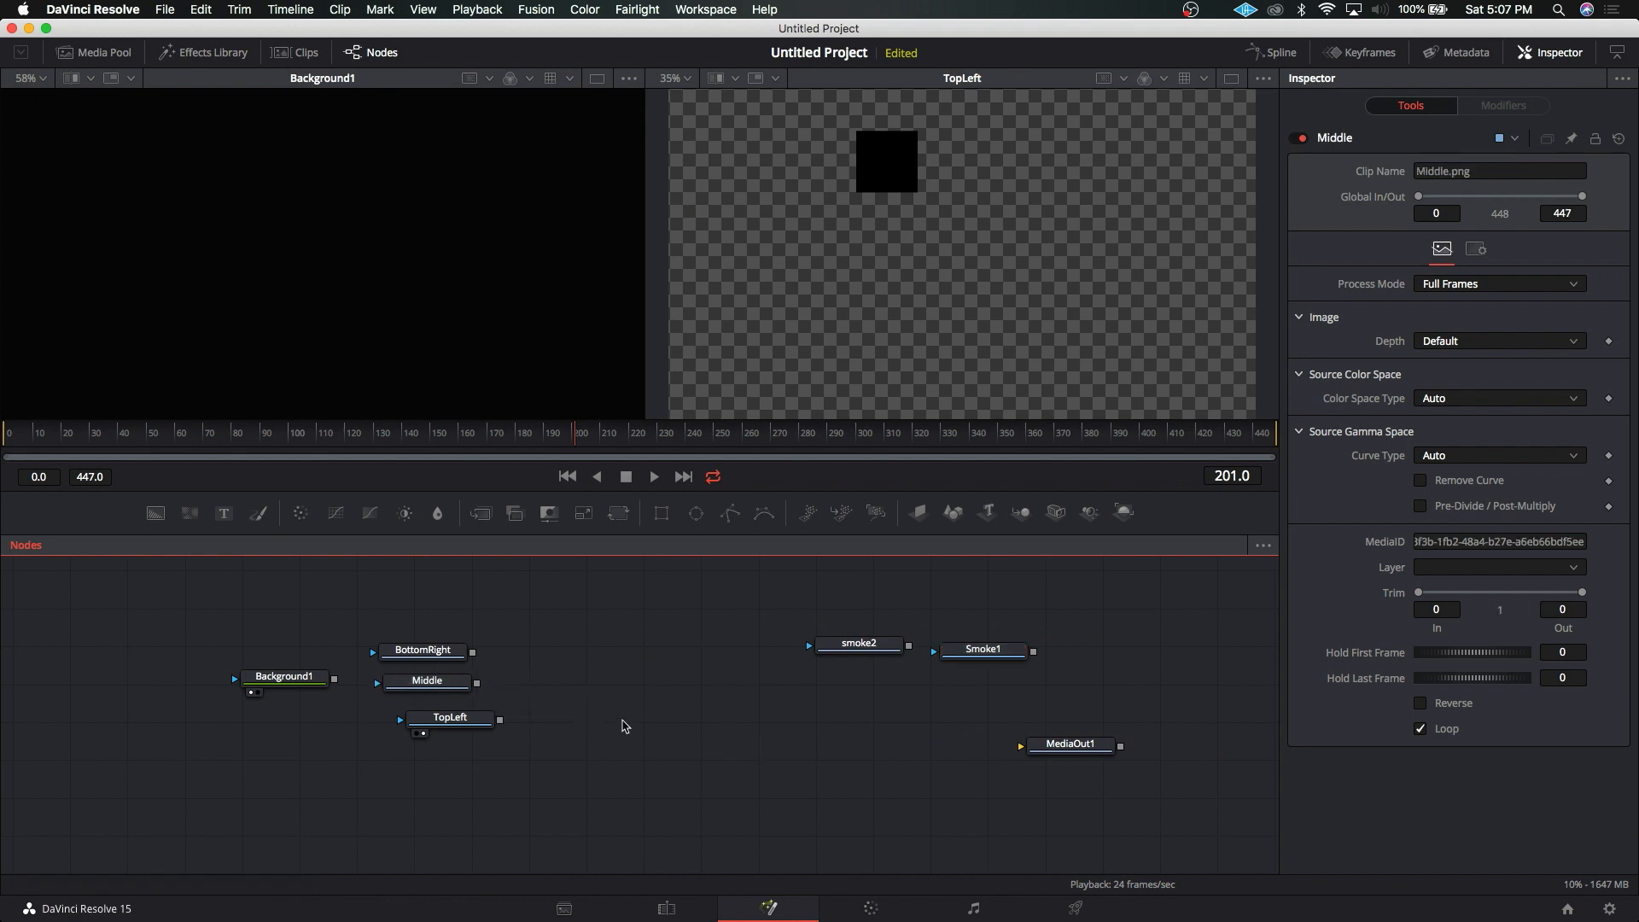
{"action": "key", "text": "shift+space"}
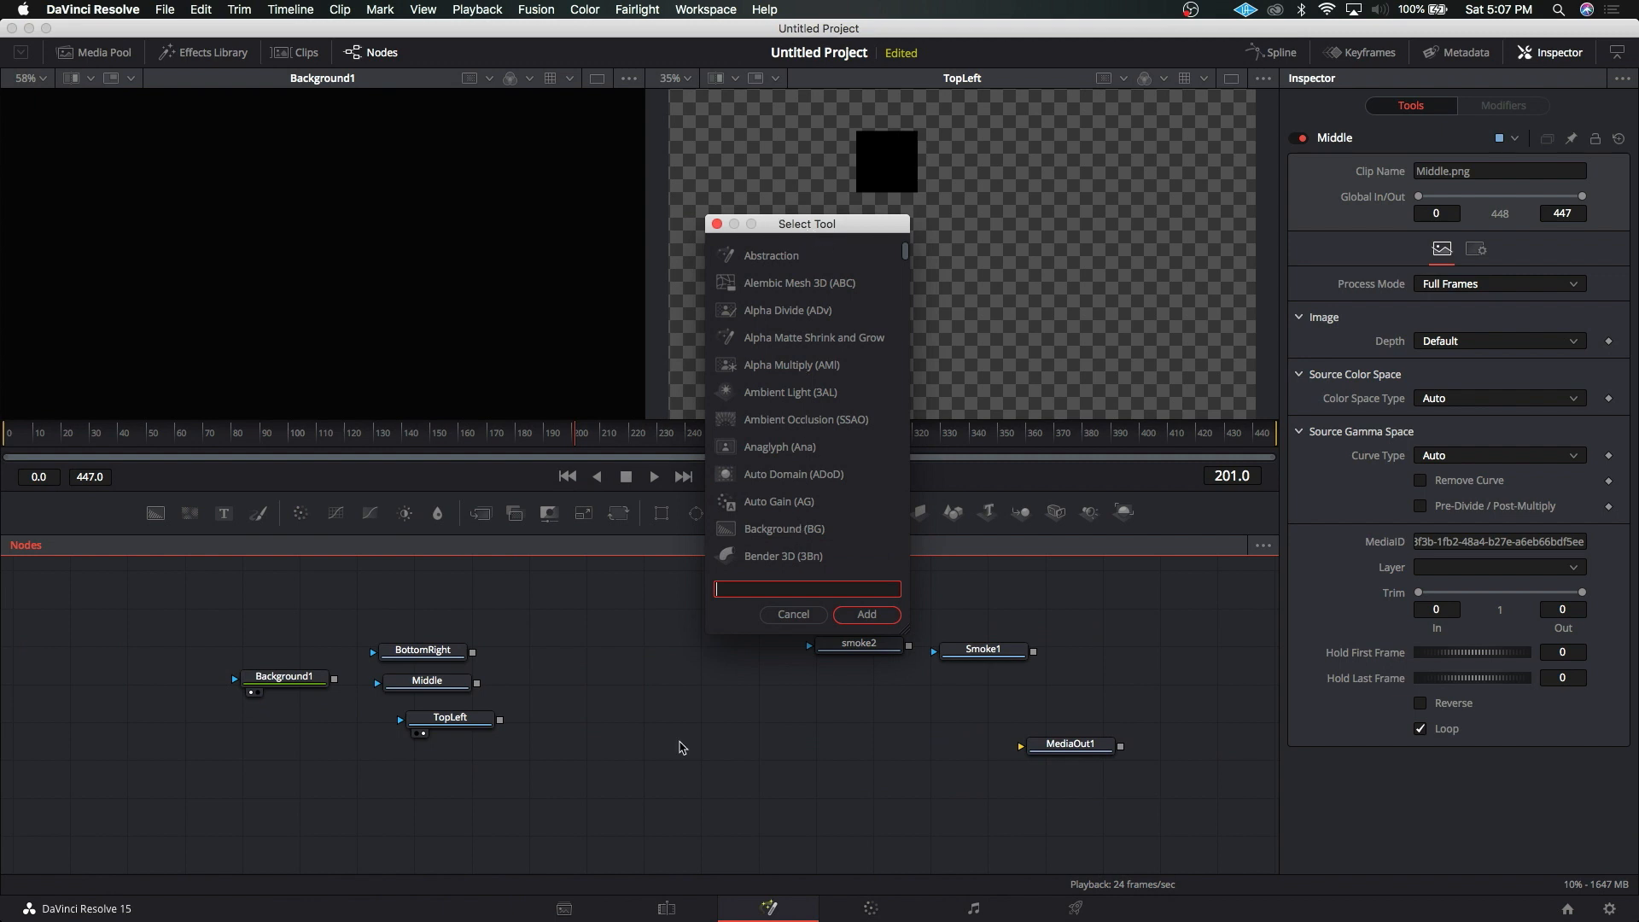
{"action": "left_click", "coordinate": [787, 616]}
{"action": "right_click", "coordinate": [662, 714]}
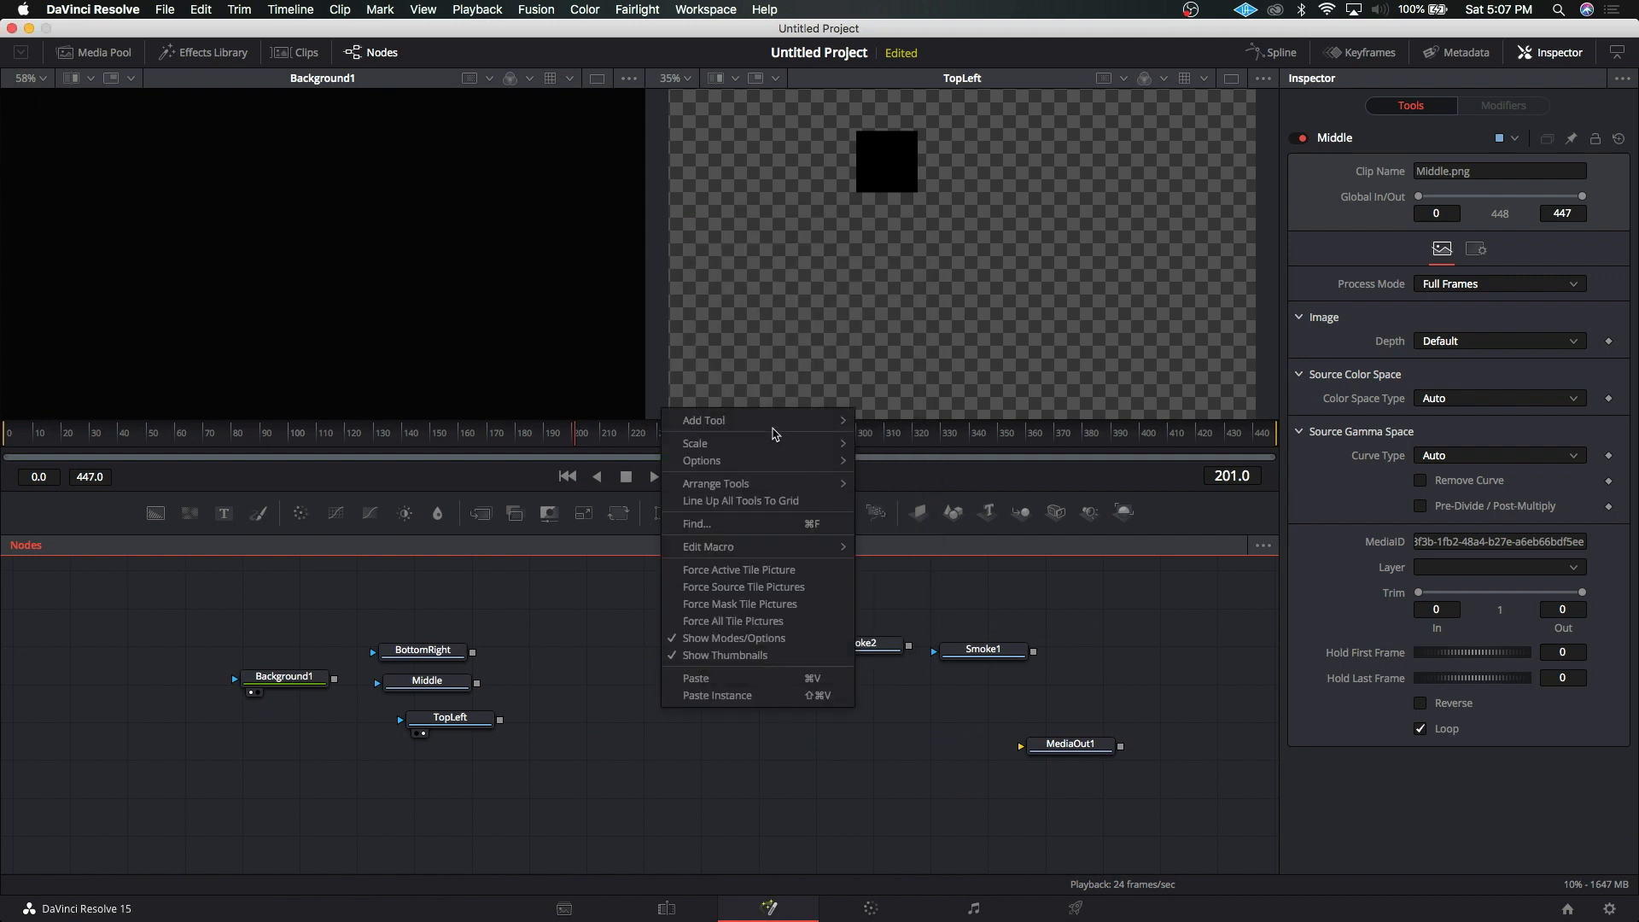
{"action": "mouse_move", "coordinate": [775, 434]}
{"action": "mouse_move", "coordinate": [939, 602]}
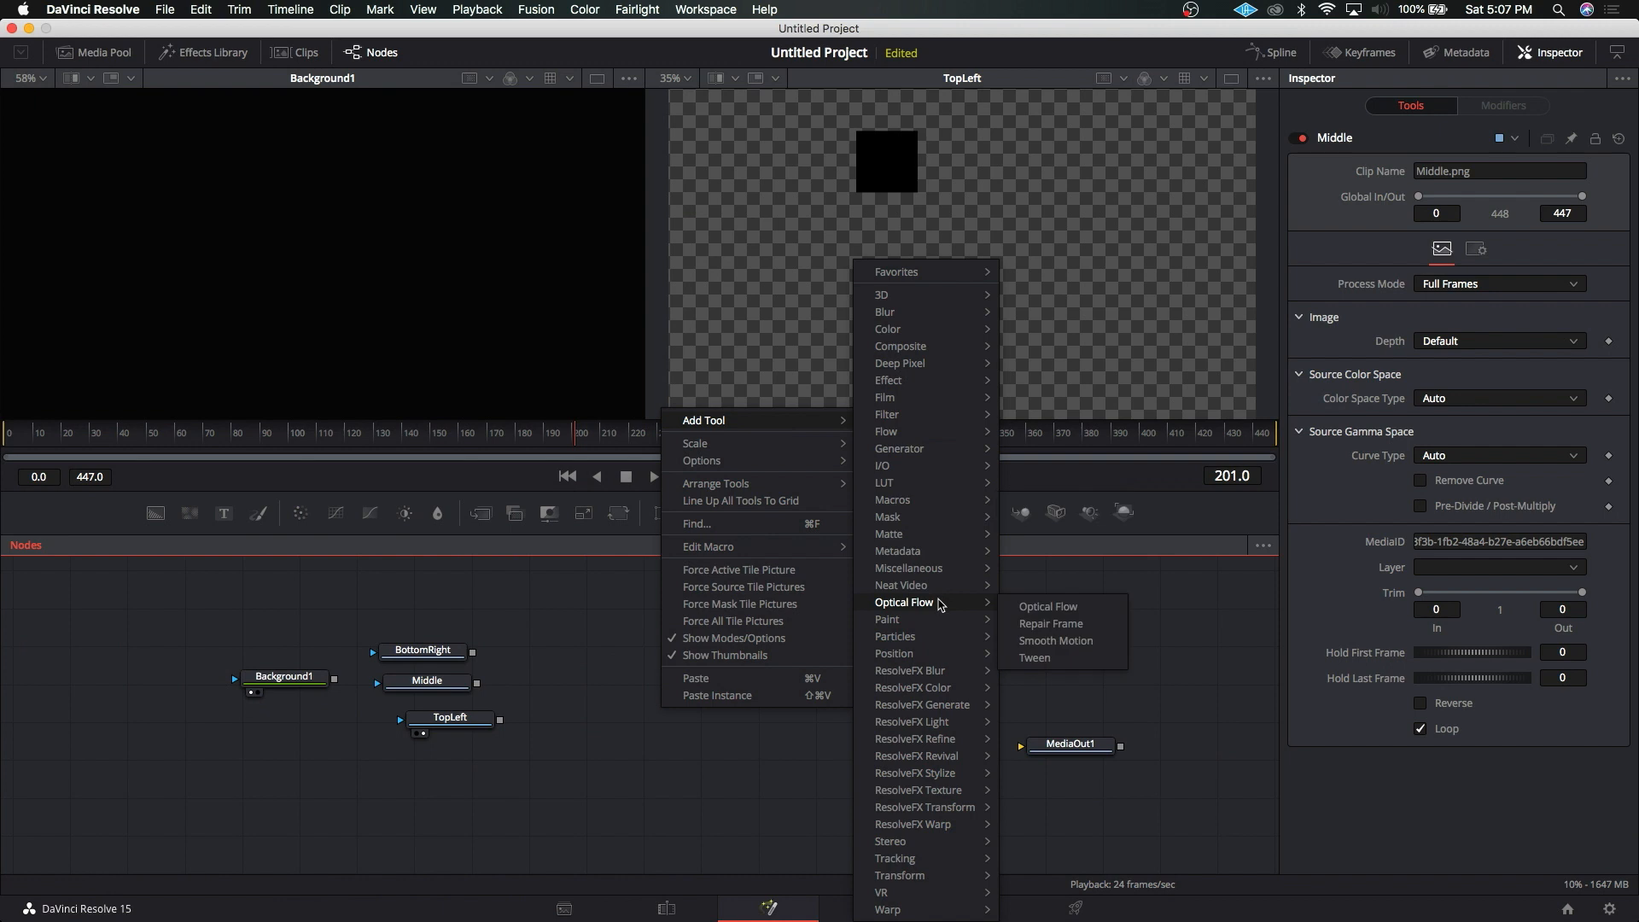
{"action": "mouse_move", "coordinate": [916, 305]}
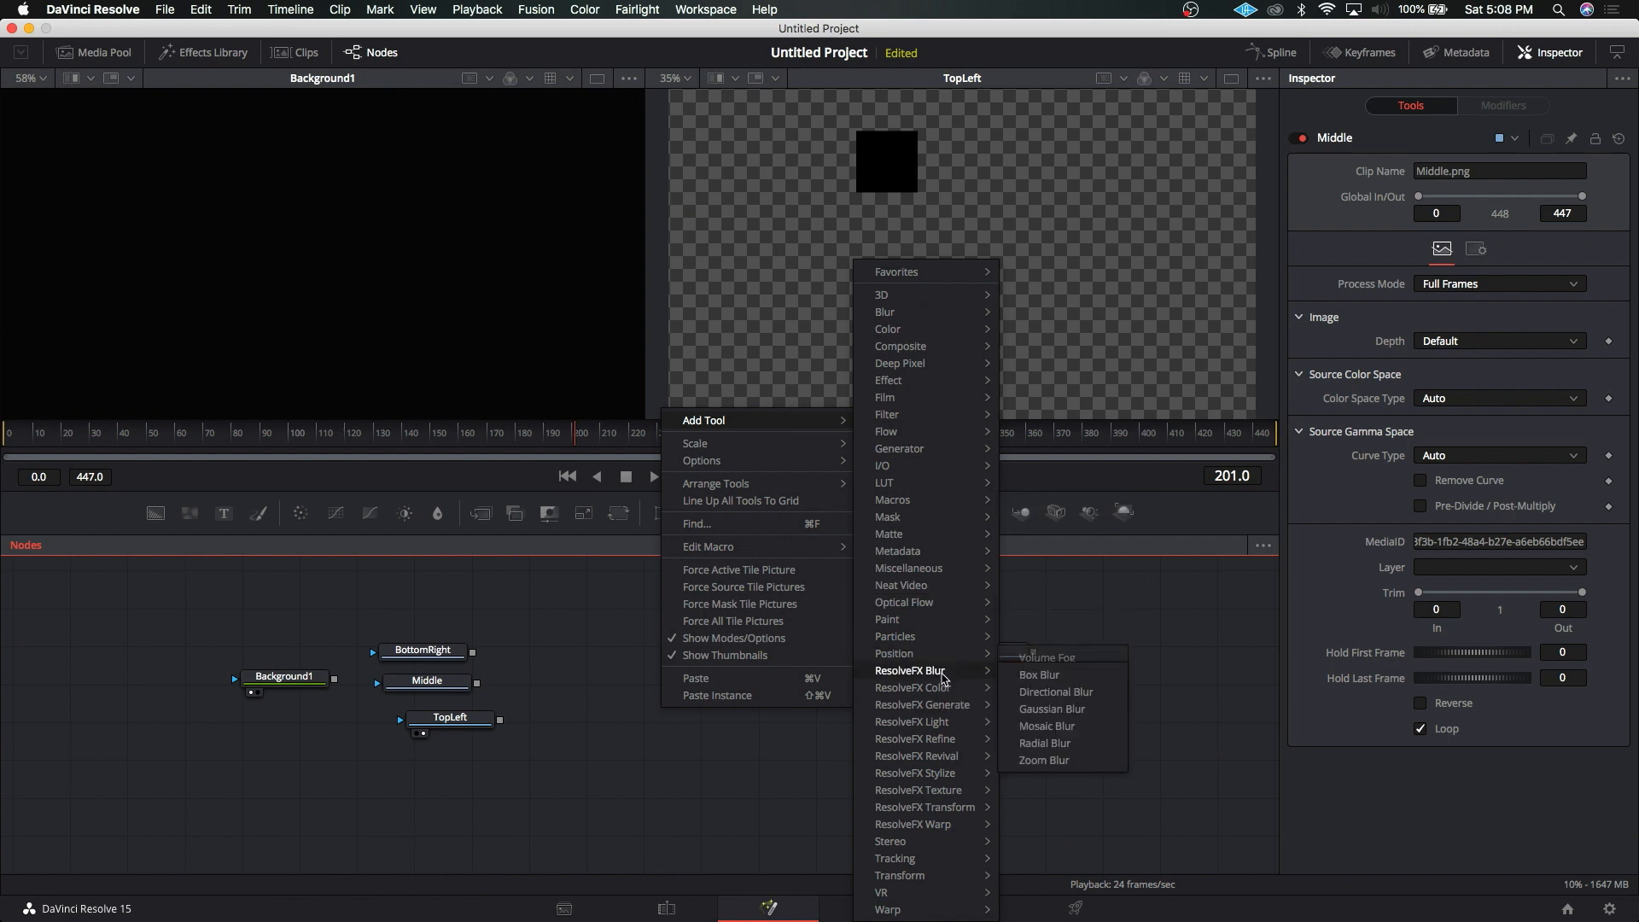
{"action": "mouse_move", "coordinate": [941, 792]}
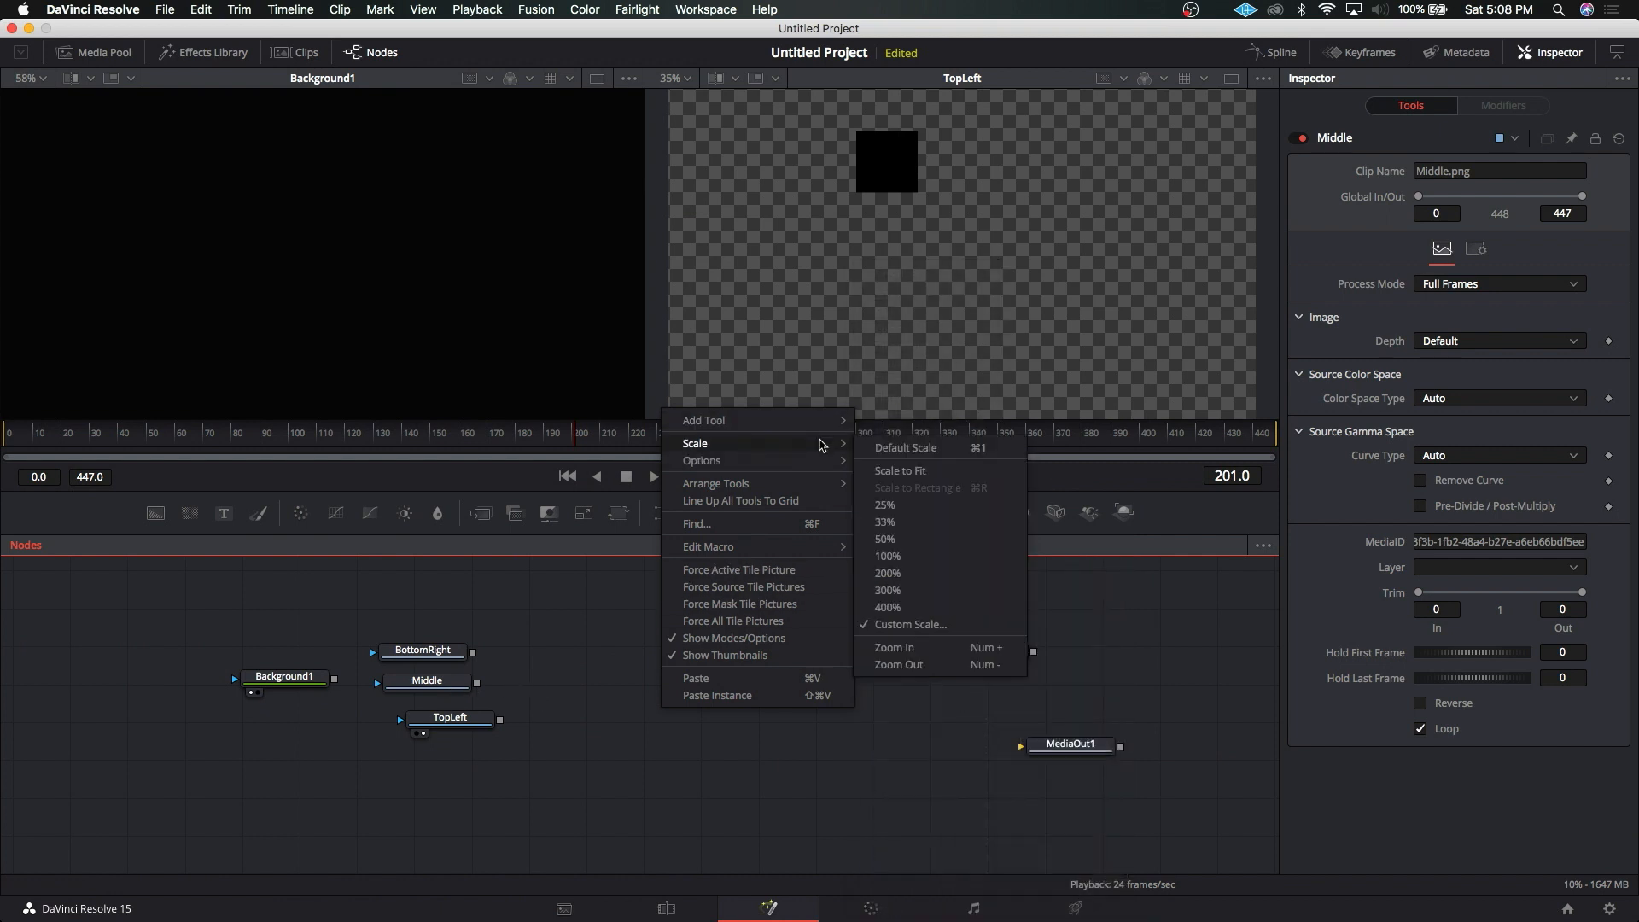
{"action": "mouse_move", "coordinate": [832, 420]}
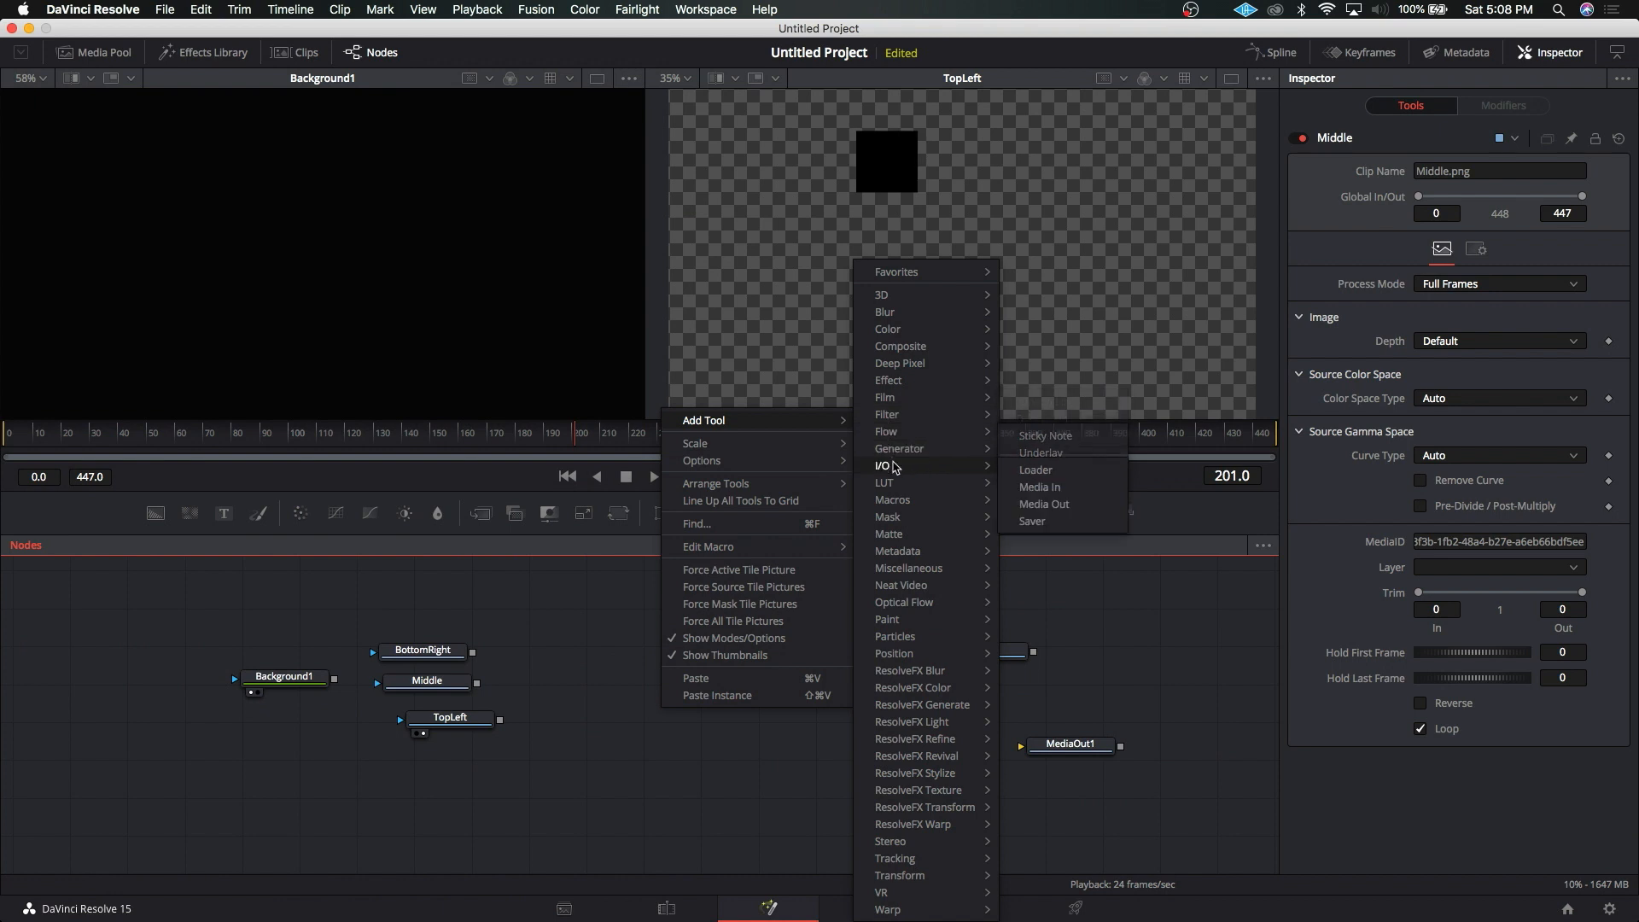
{"action": "mouse_move", "coordinate": [883, 465]}
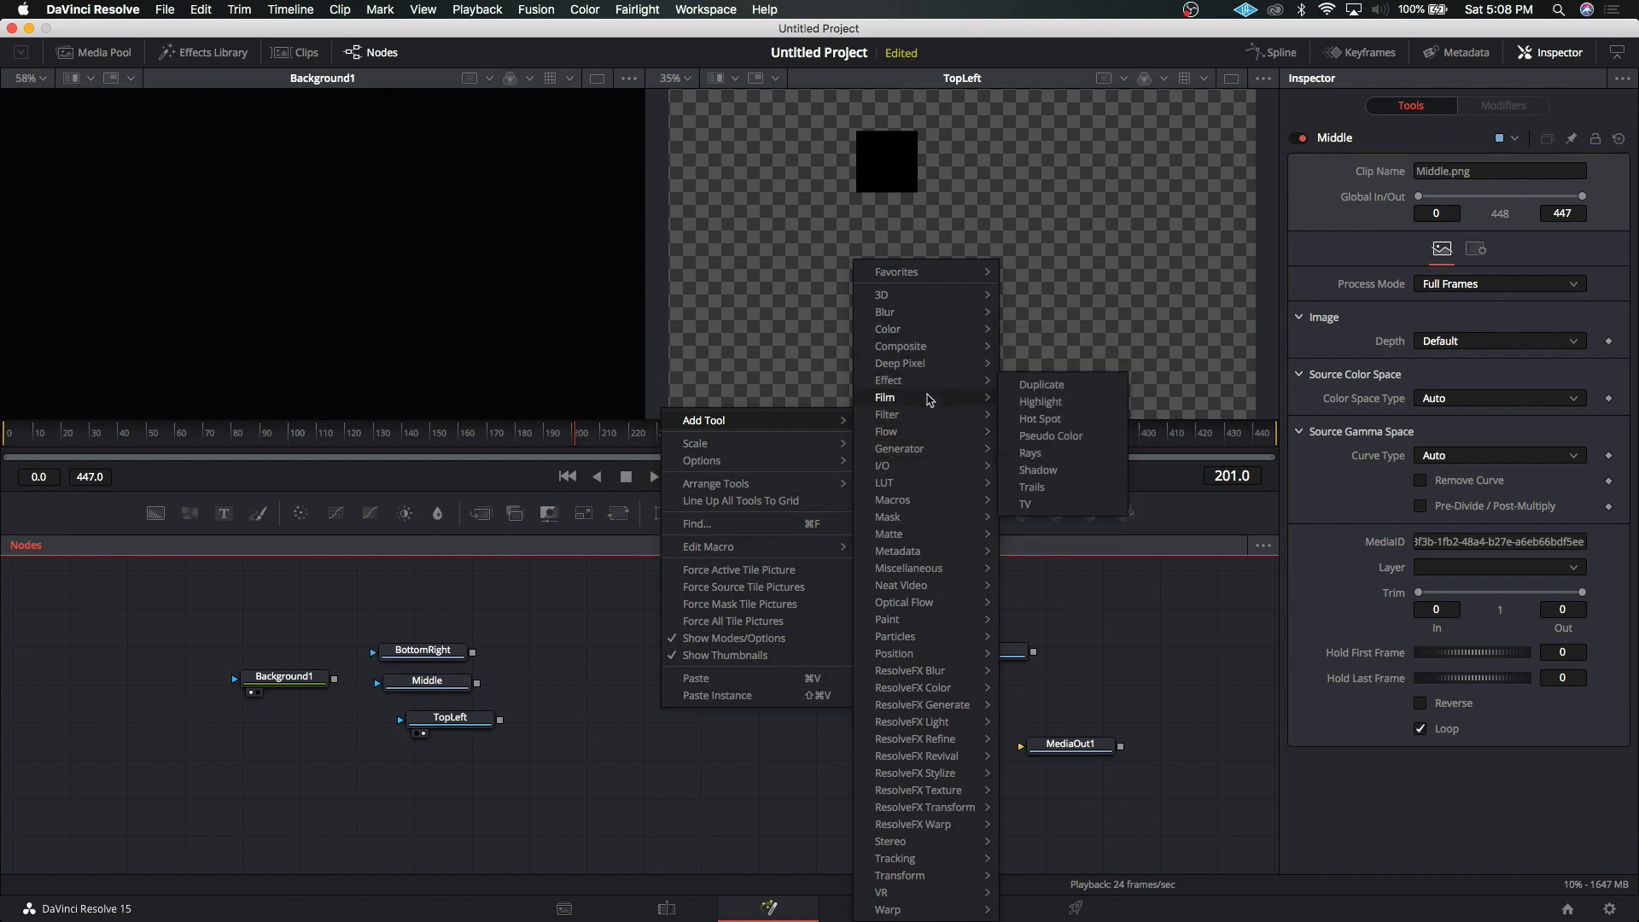
{"action": "mouse_move", "coordinate": [927, 401]}
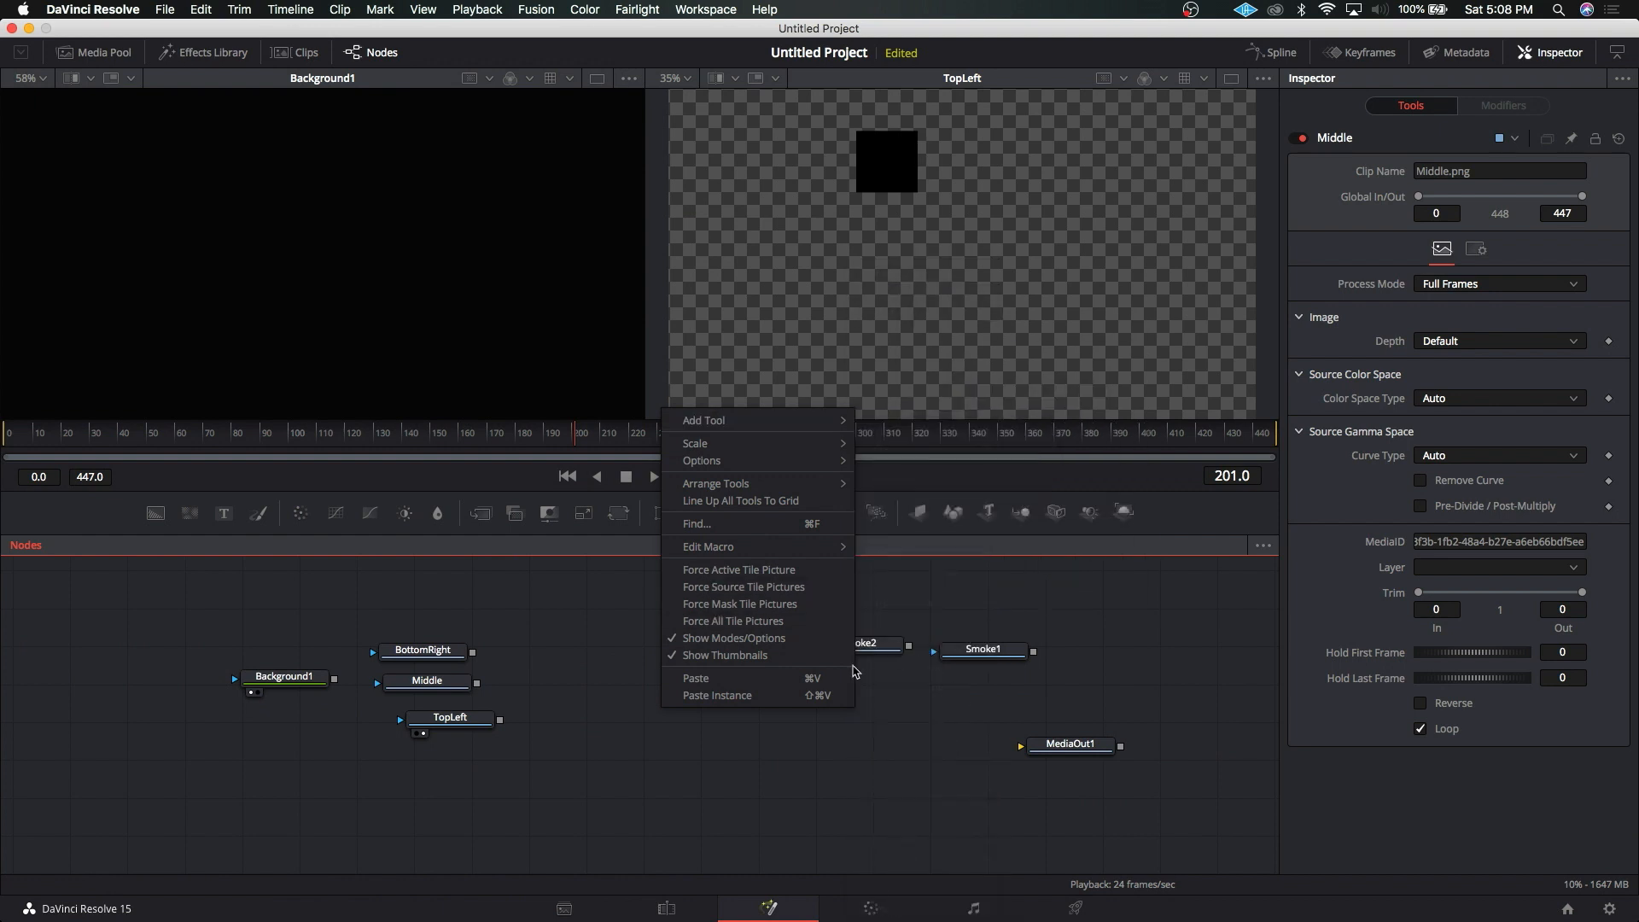
{"action": "left_click", "coordinate": [848, 750]}
{"action": "right_click", "coordinate": [670, 698]}
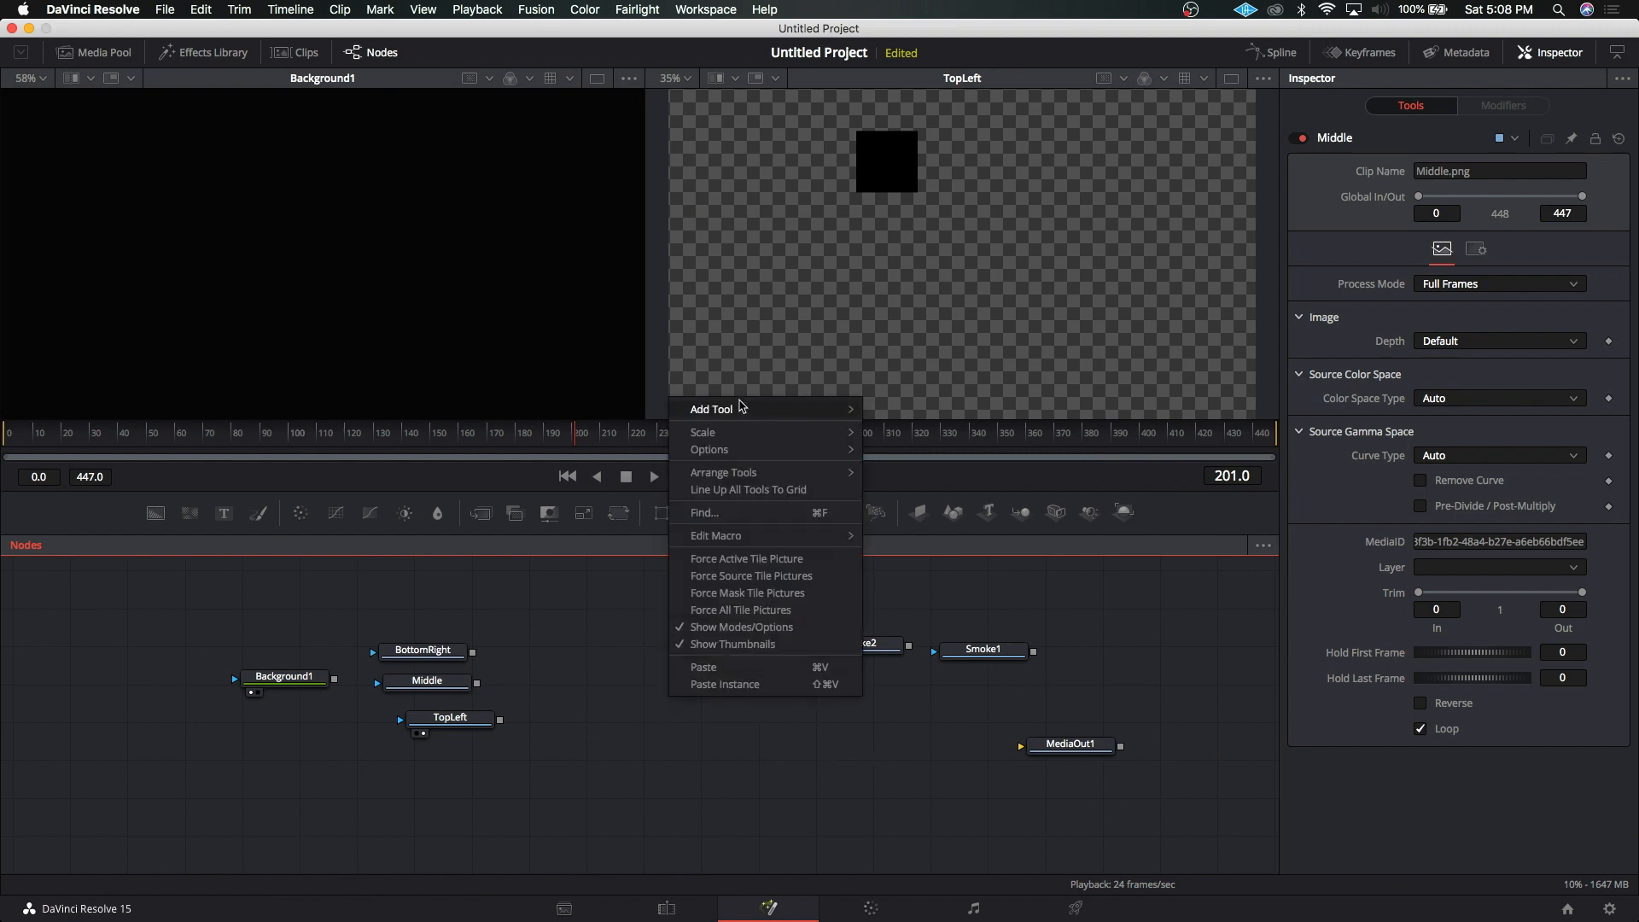
{"action": "mouse_move", "coordinate": [741, 407]}
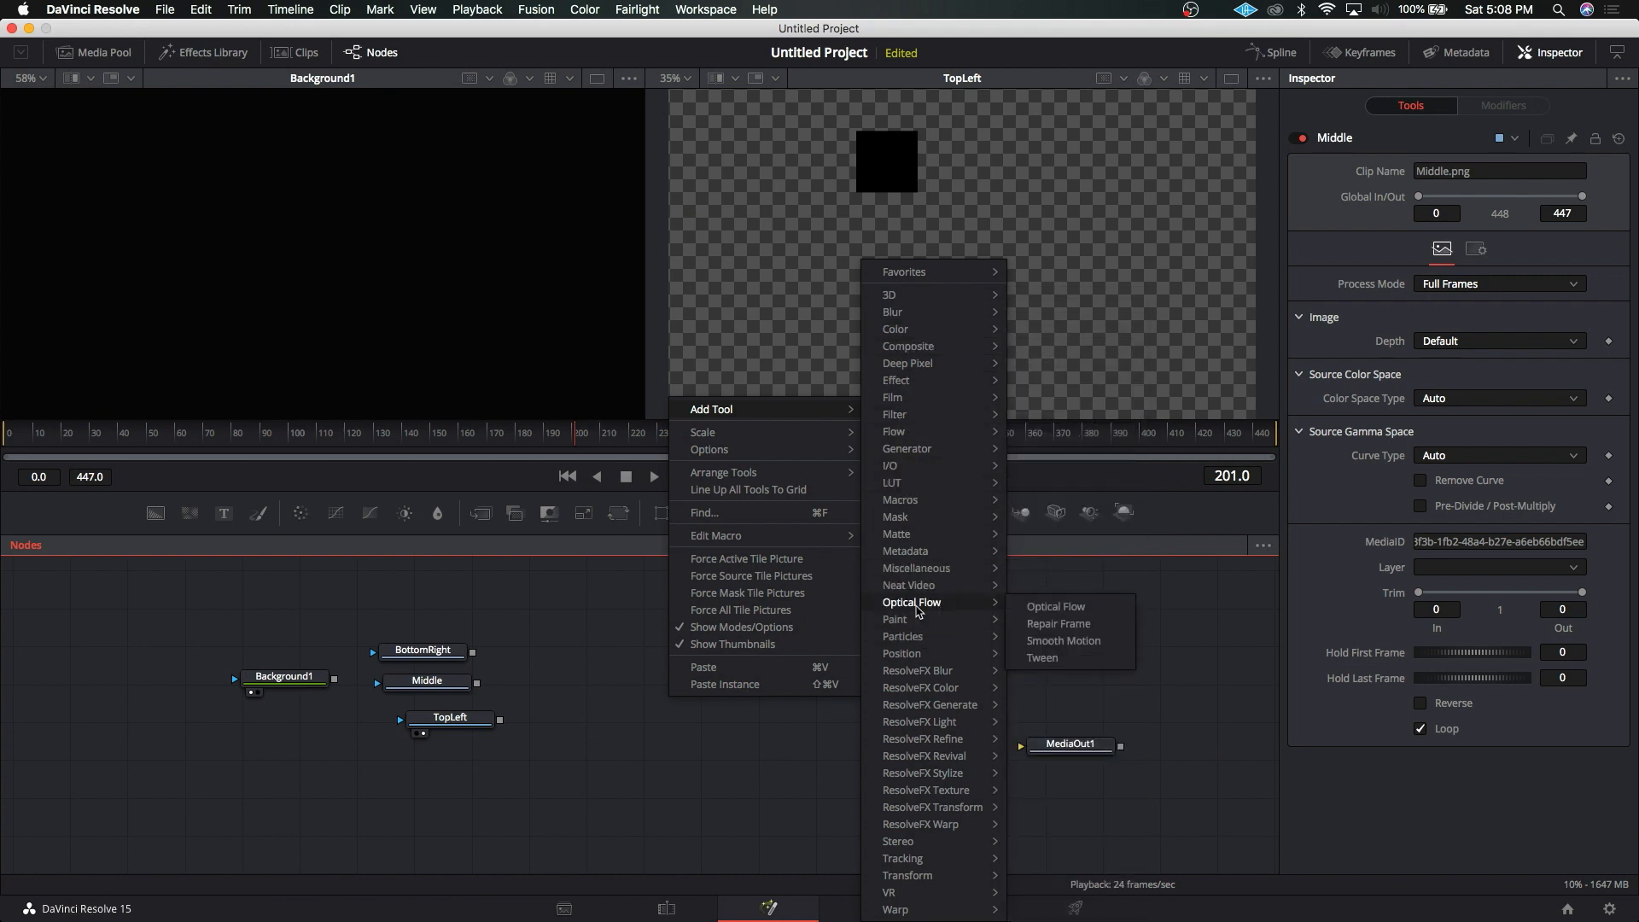
{"action": "left_click", "coordinate": [679, 745]}
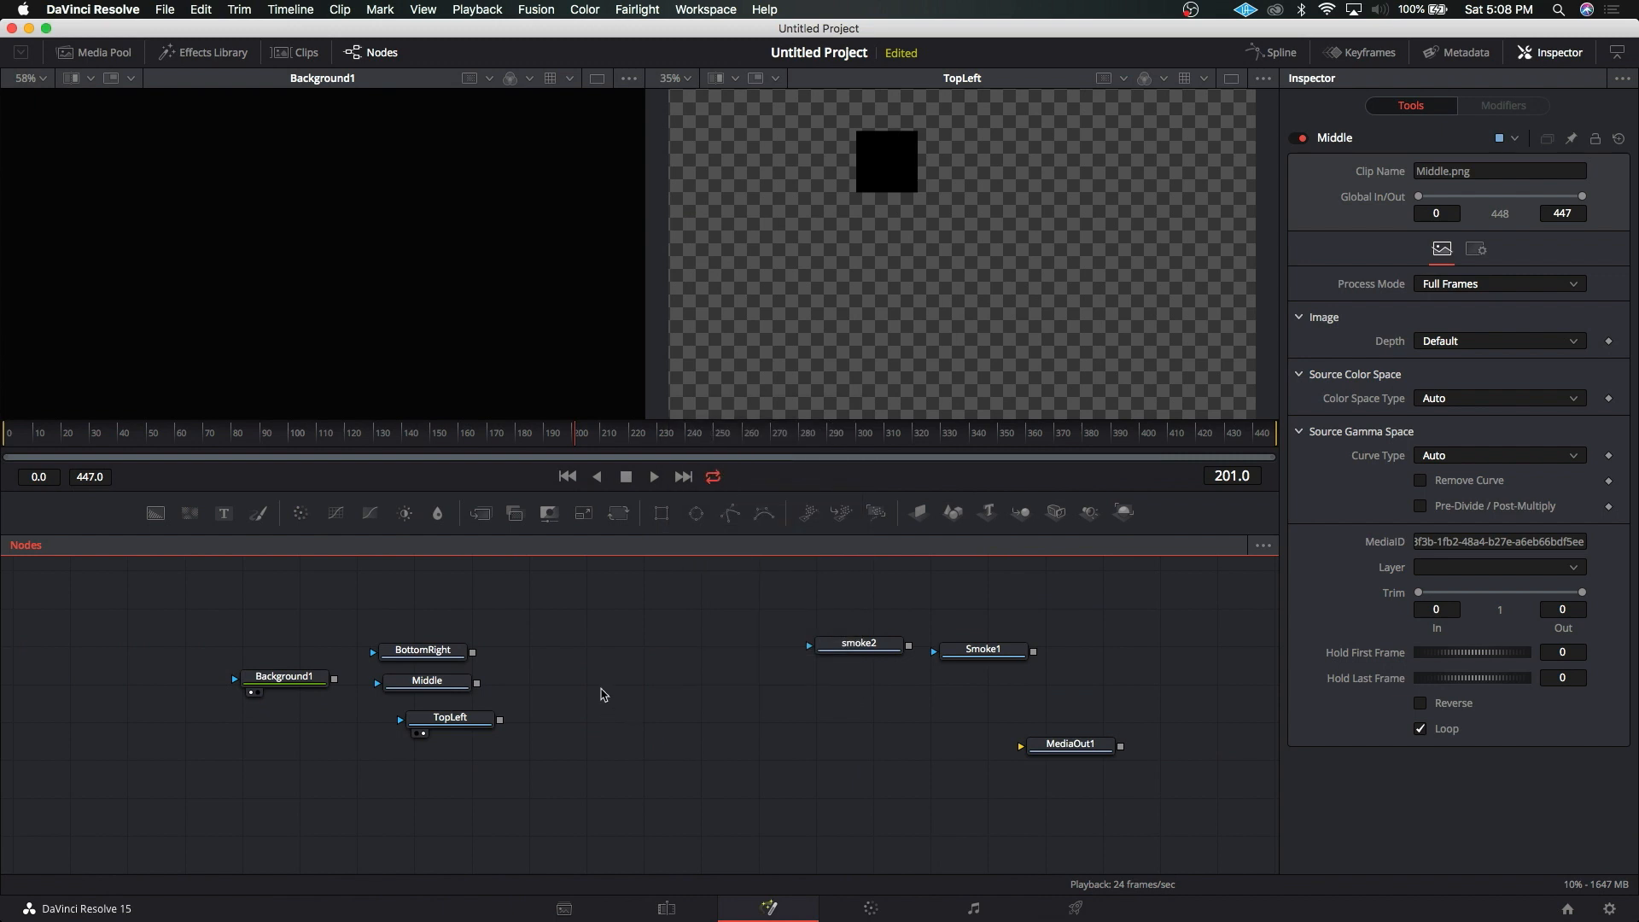
{"action": "right_click", "coordinate": [604, 694]}
{"action": "left_click", "coordinate": [577, 692]}
Step: Find the Underlay tool and add it in the empty area between the logo layer nodes and the smoke nodes
{"action": "key", "text": "shift+space"}
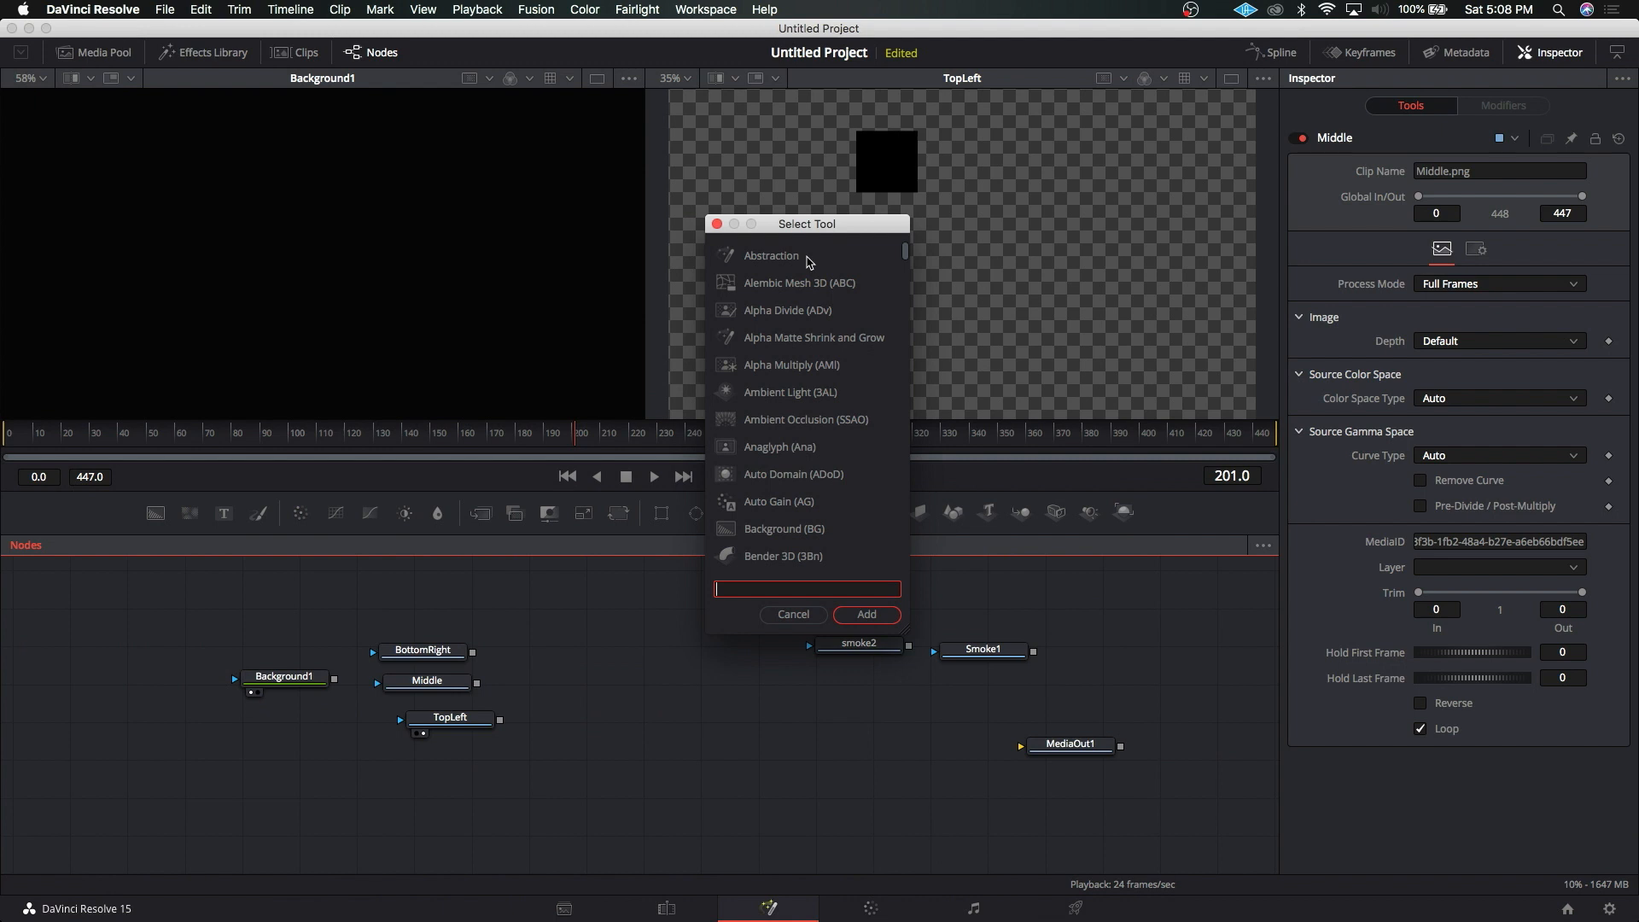
{"action": "type", "text": "und"}
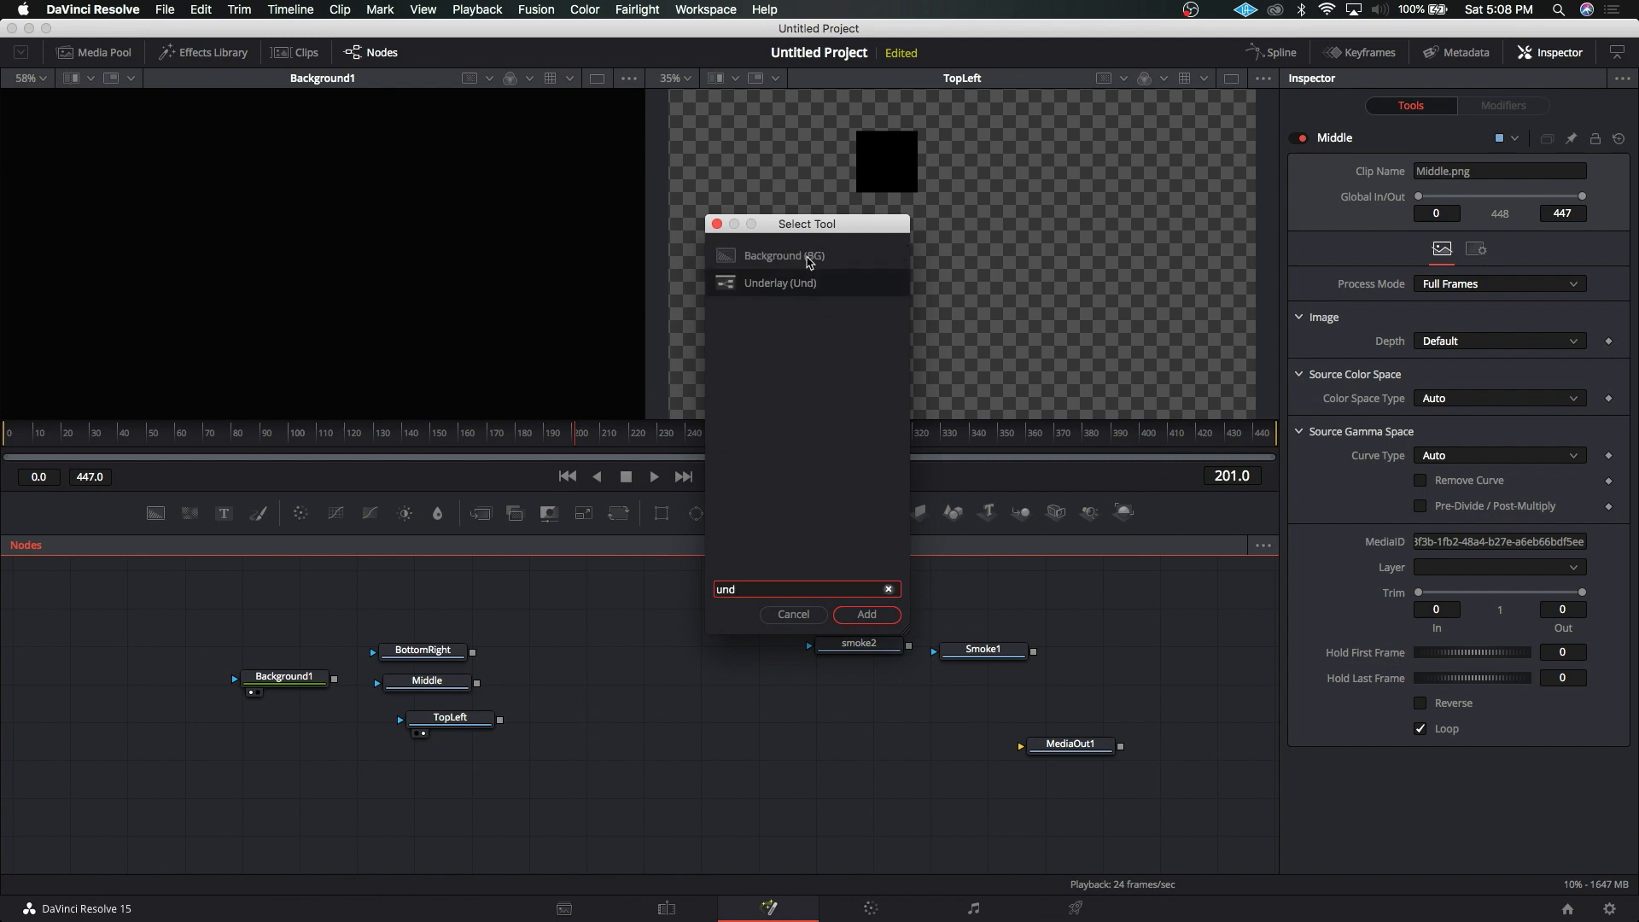
{"action": "left_click", "coordinate": [758, 284]}
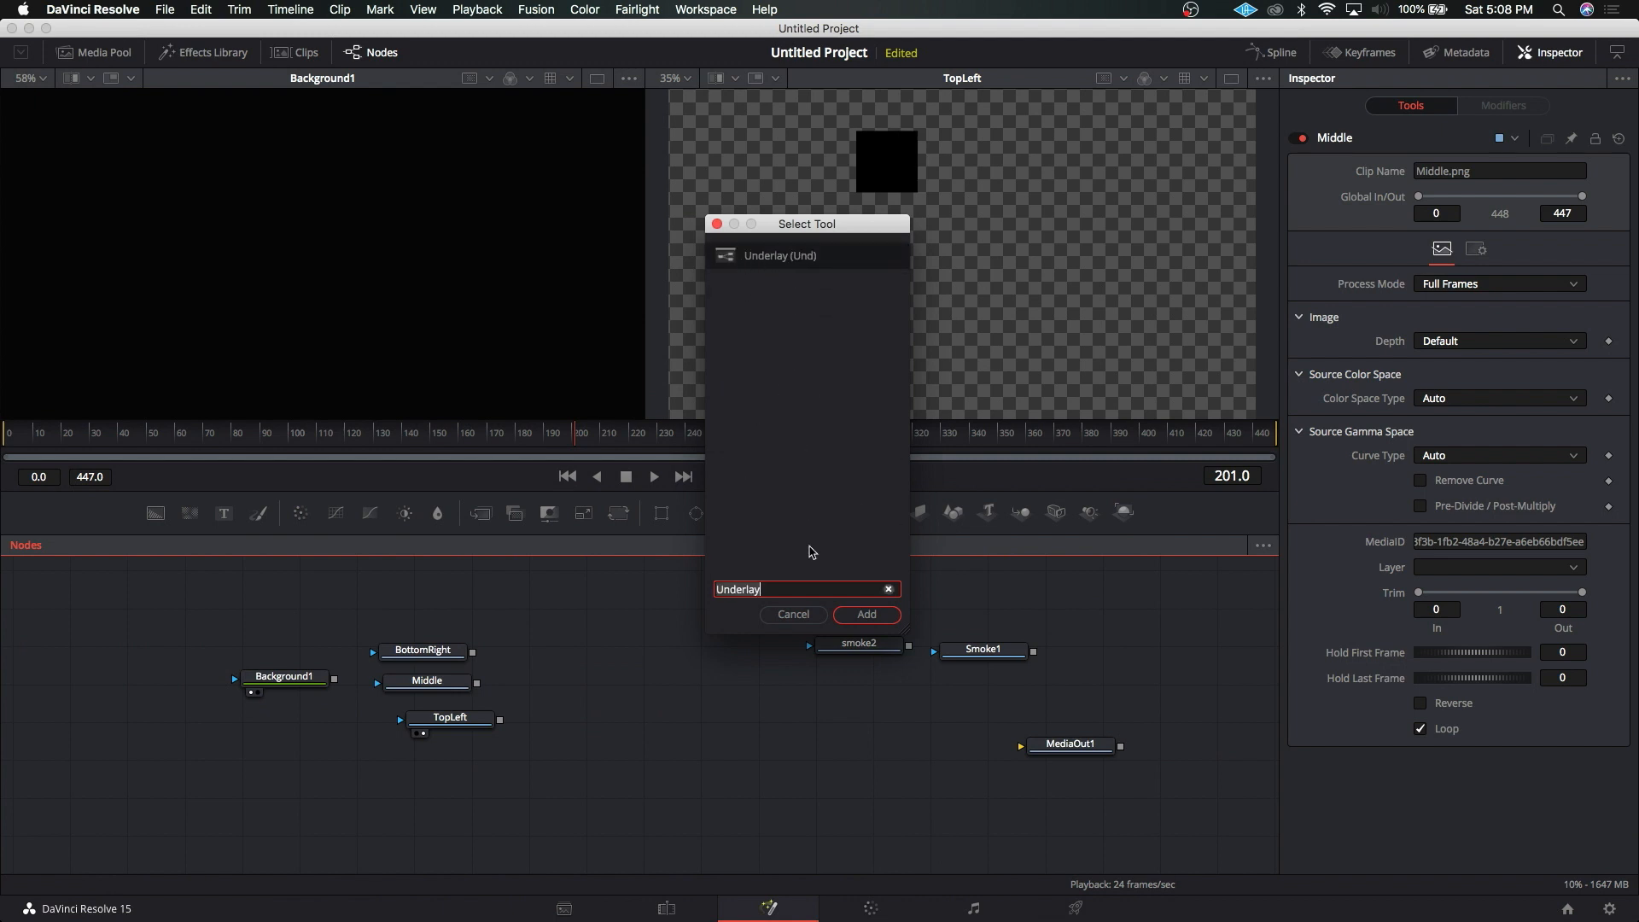
{"action": "left_click", "coordinate": [850, 611]}
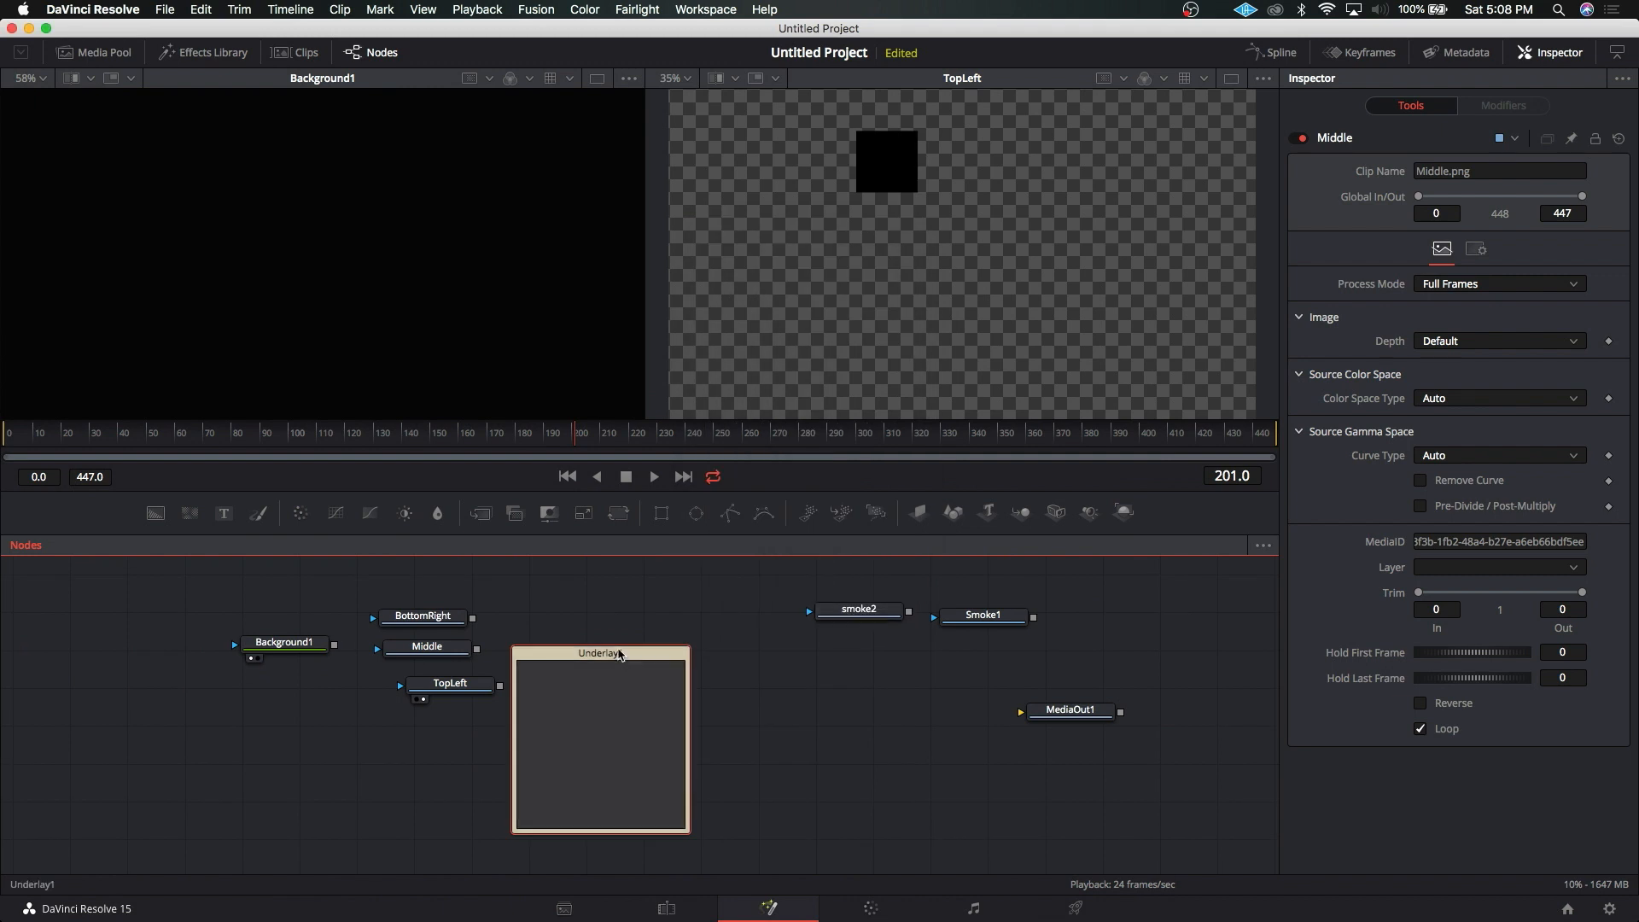
{"action": "left_click_drag", "start_coordinate": [621, 654], "coordinate": [678, 627]}
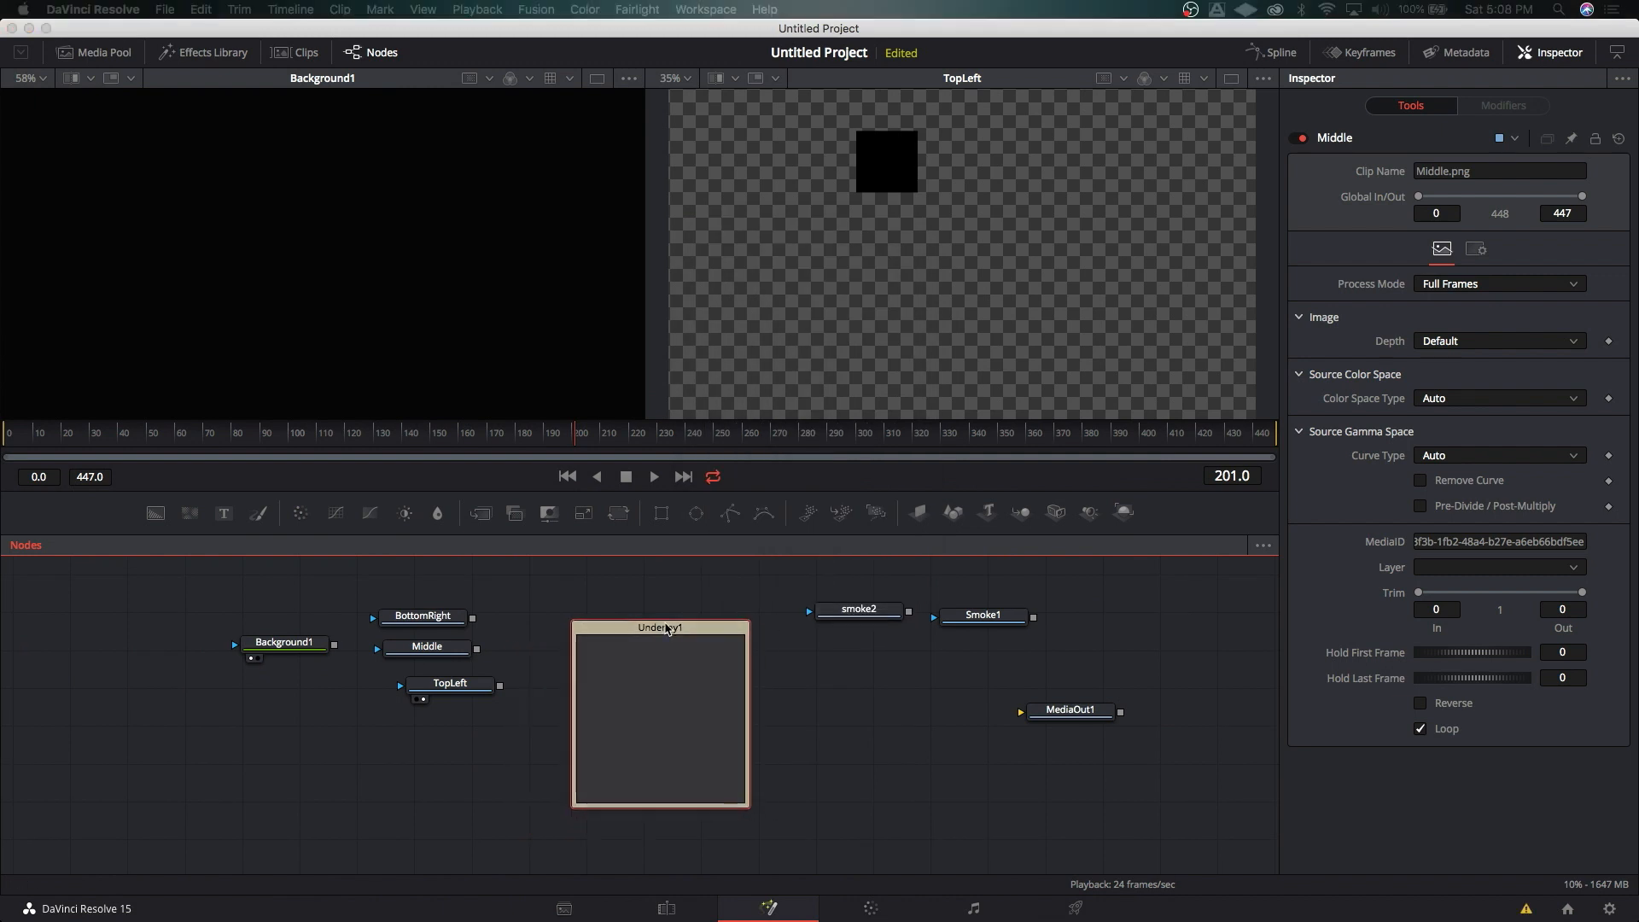
Step: Rename the underlay Logo, then move and enlarge it to enclose Background1 and the three logo layer nodes
{"action": "key", "text": "F2"}
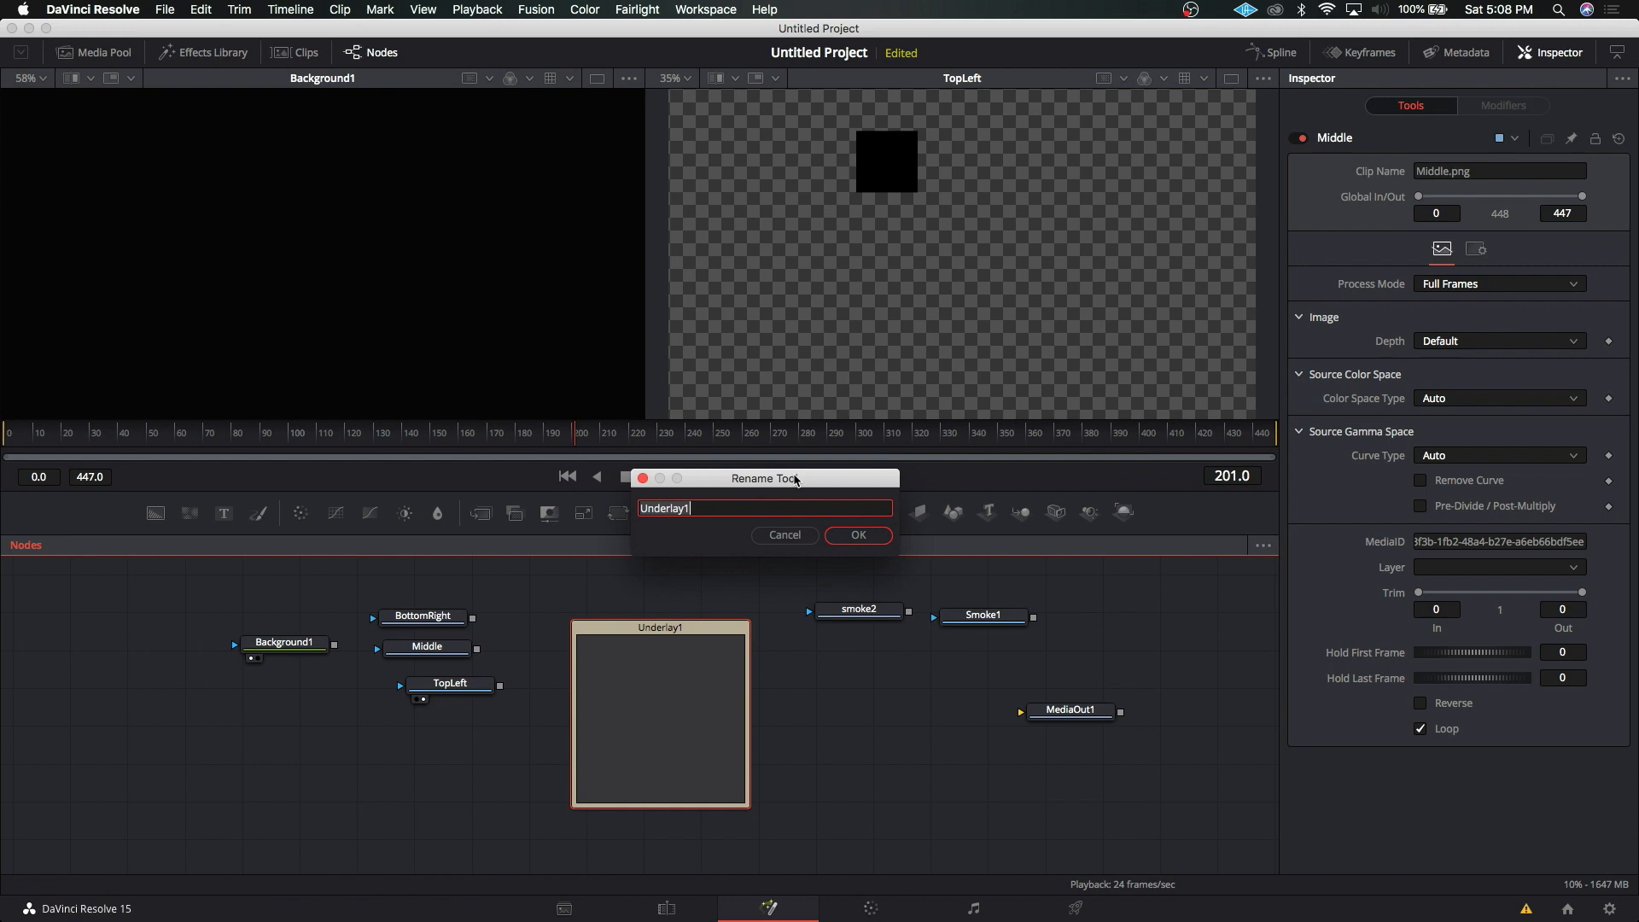
{"action": "type", "text": "Logo"}
{"action": "key", "text": "Return"}
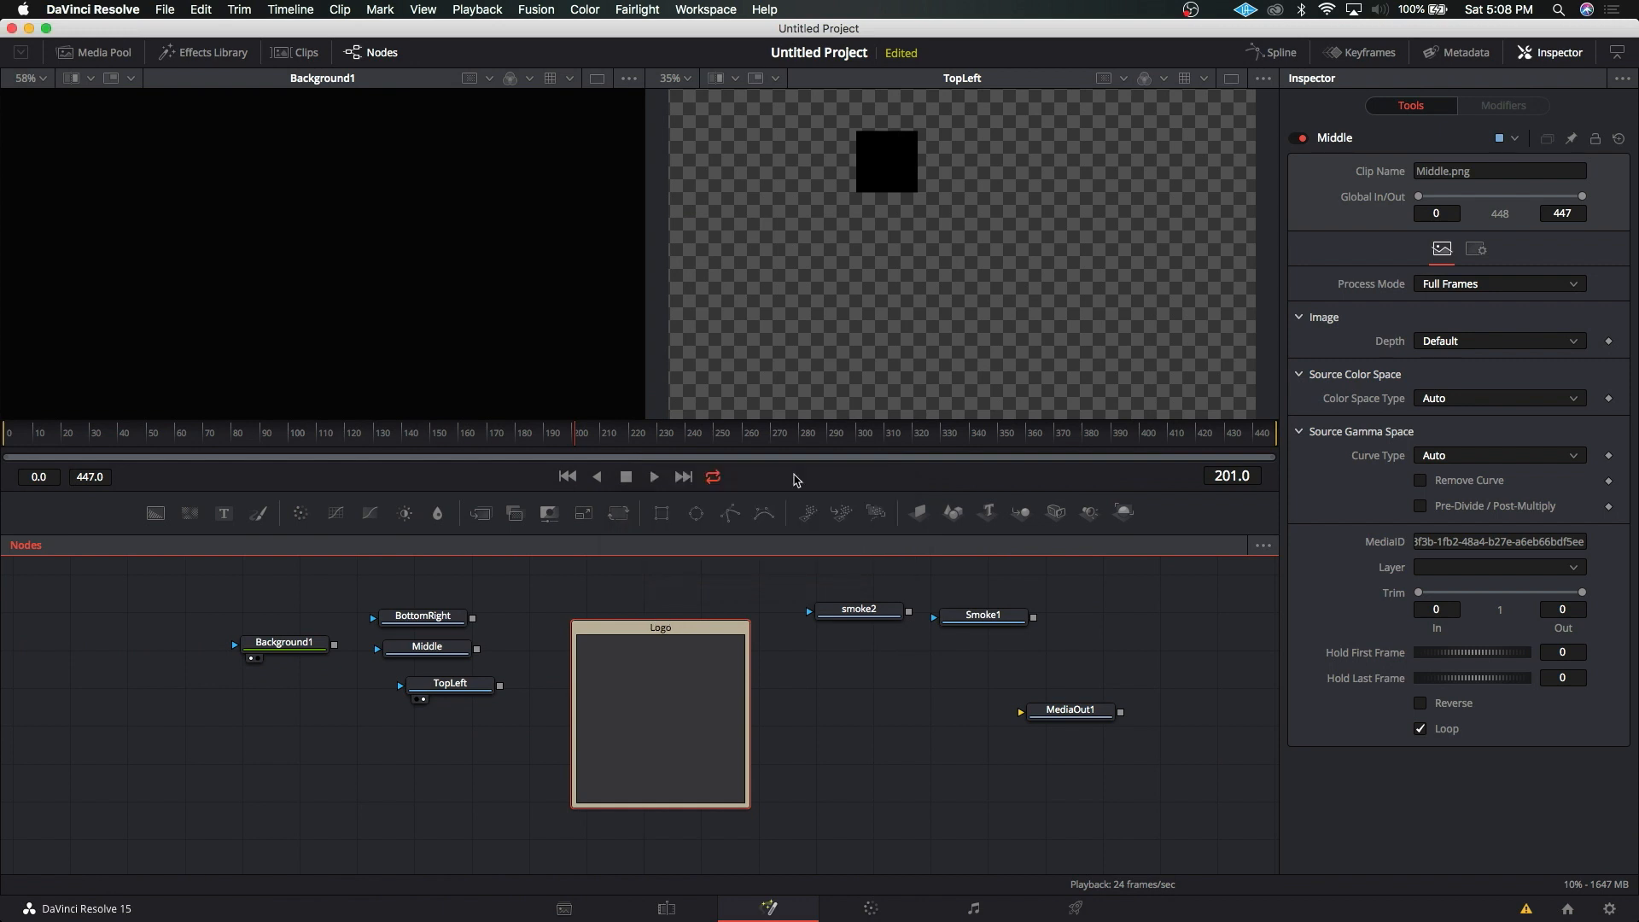
{"action": "left_click_drag", "start_coordinate": [691, 628], "coordinate": [308, 564]}
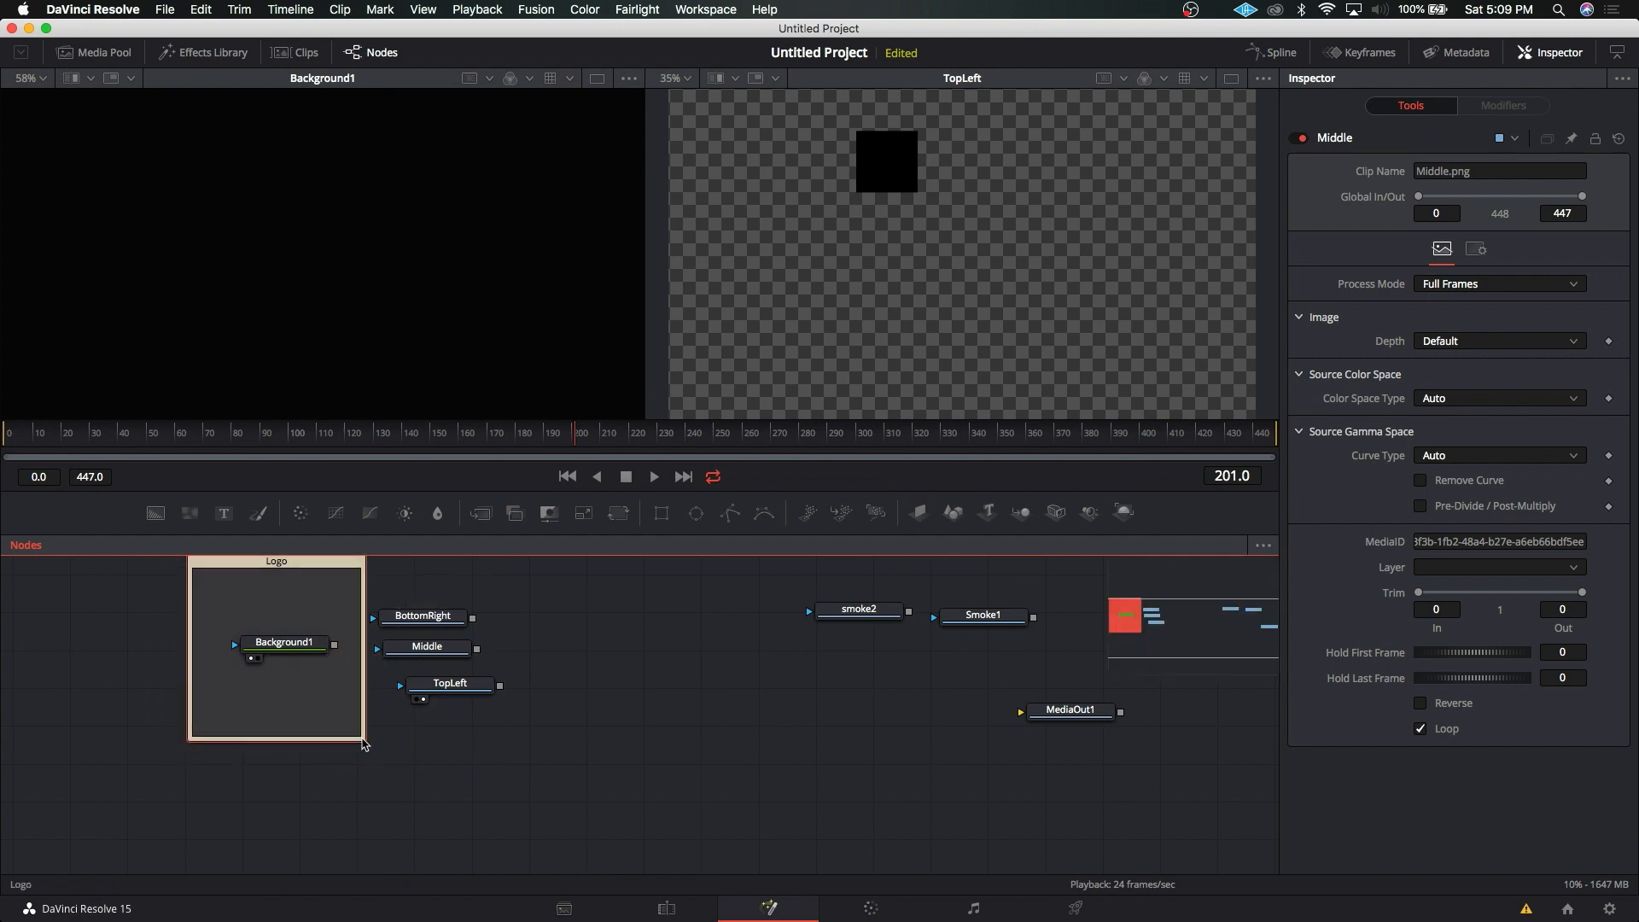
{"action": "left_click_drag", "start_coordinate": [359, 738], "coordinate": [590, 797]}
Step: Set the Logo underlay's color to Teal
{"action": "right_click", "coordinate": [432, 569]}
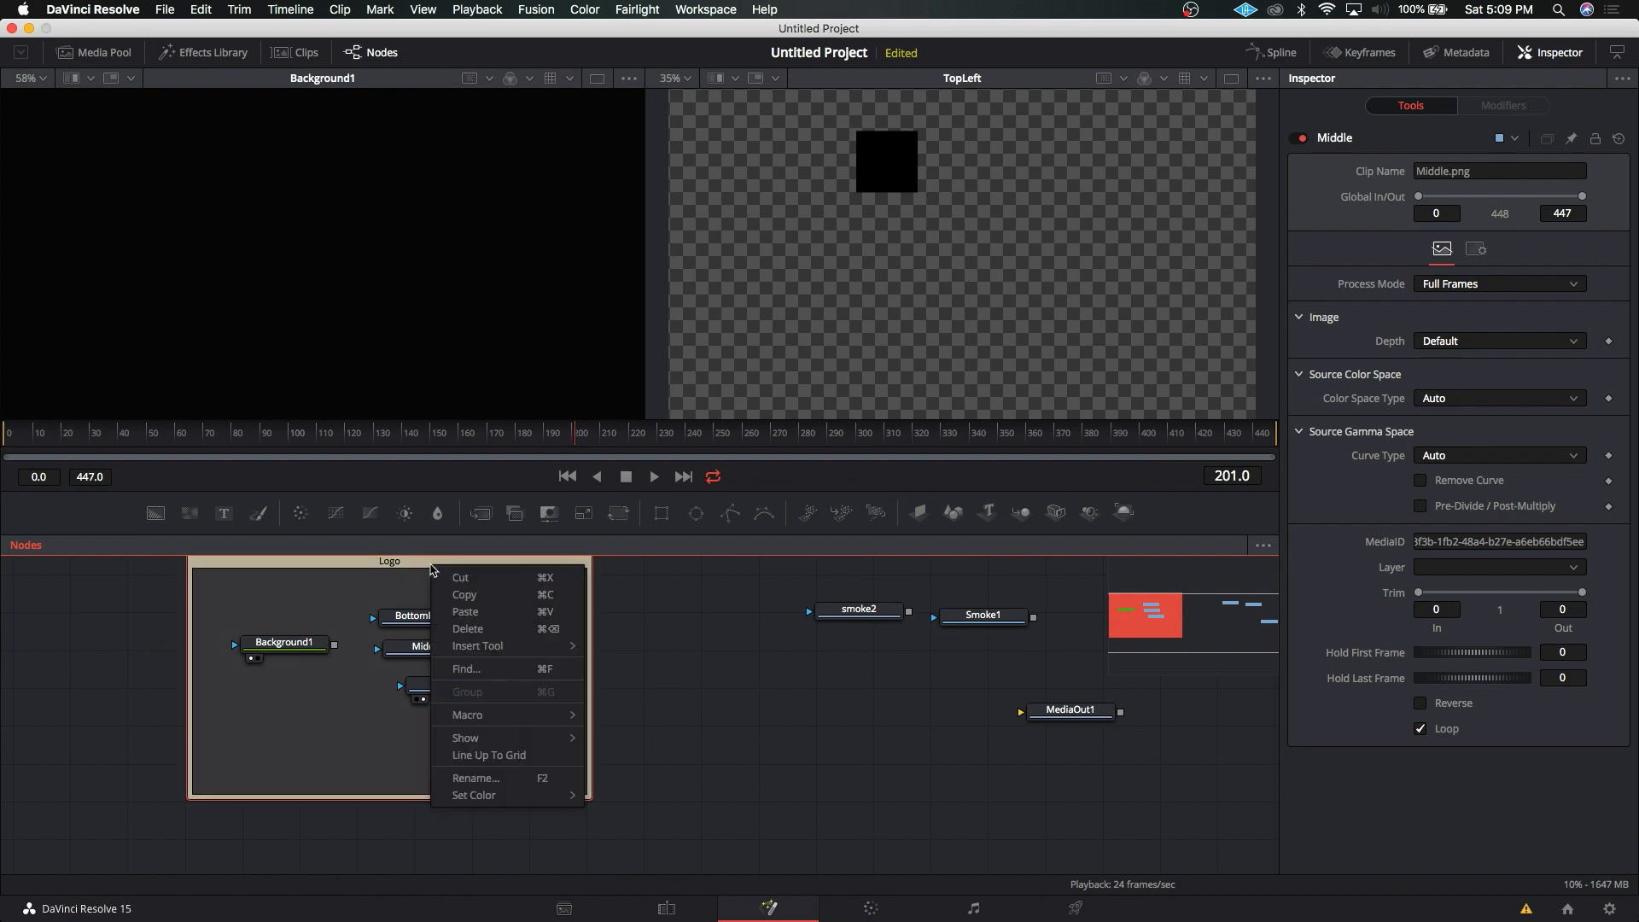
{"action": "mouse_move", "coordinate": [524, 649]}
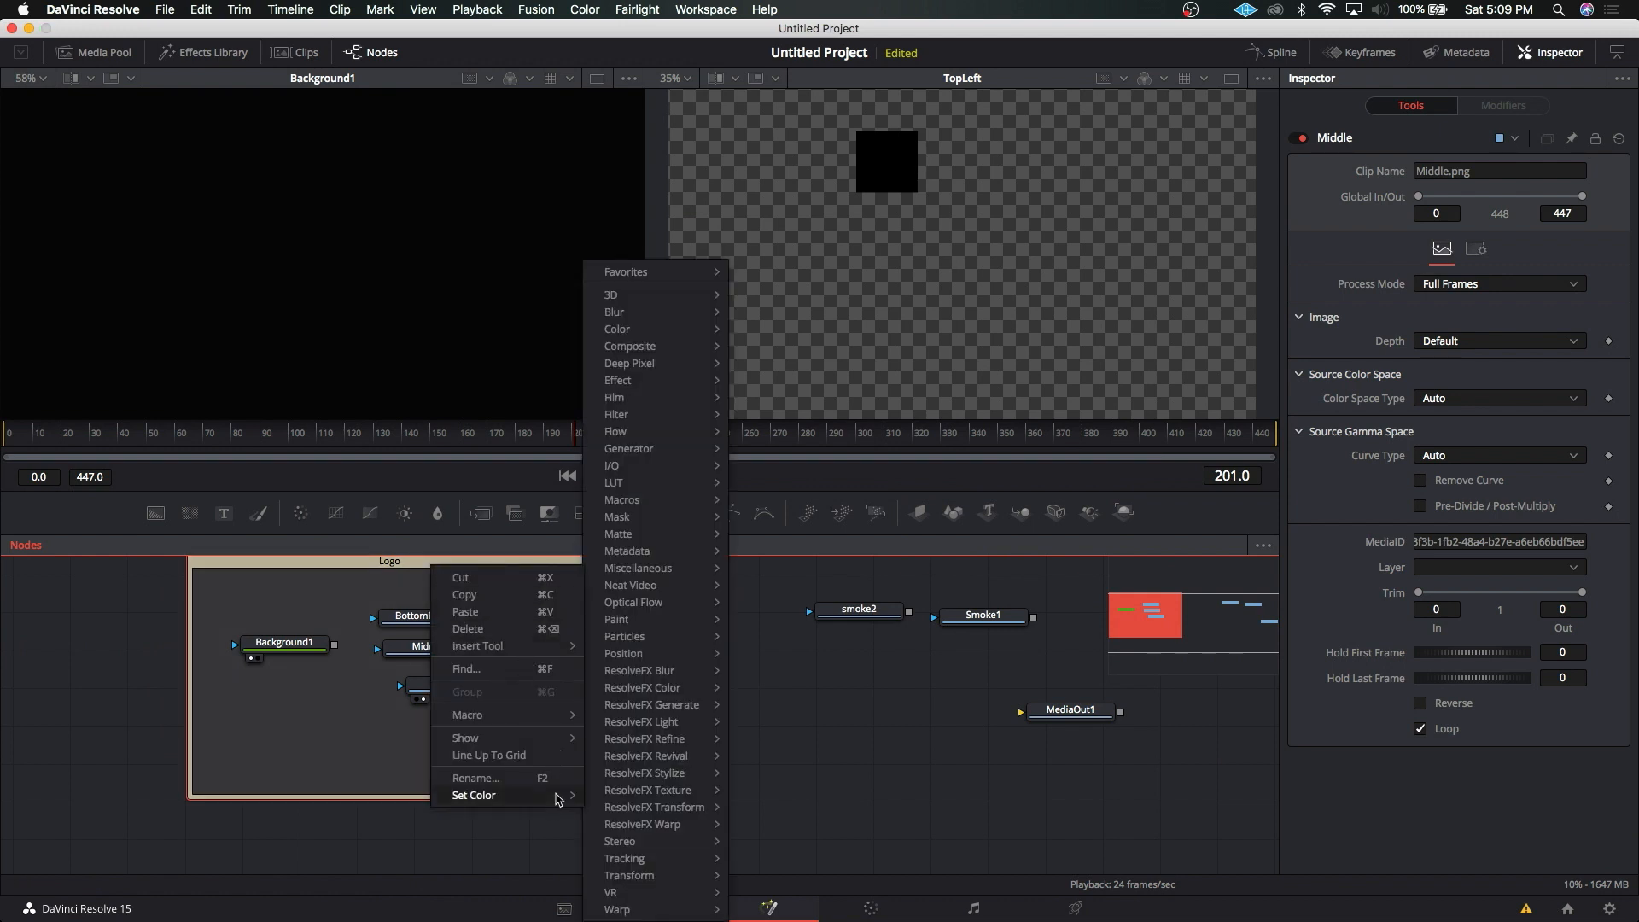
{"action": "mouse_move", "coordinate": [560, 799]}
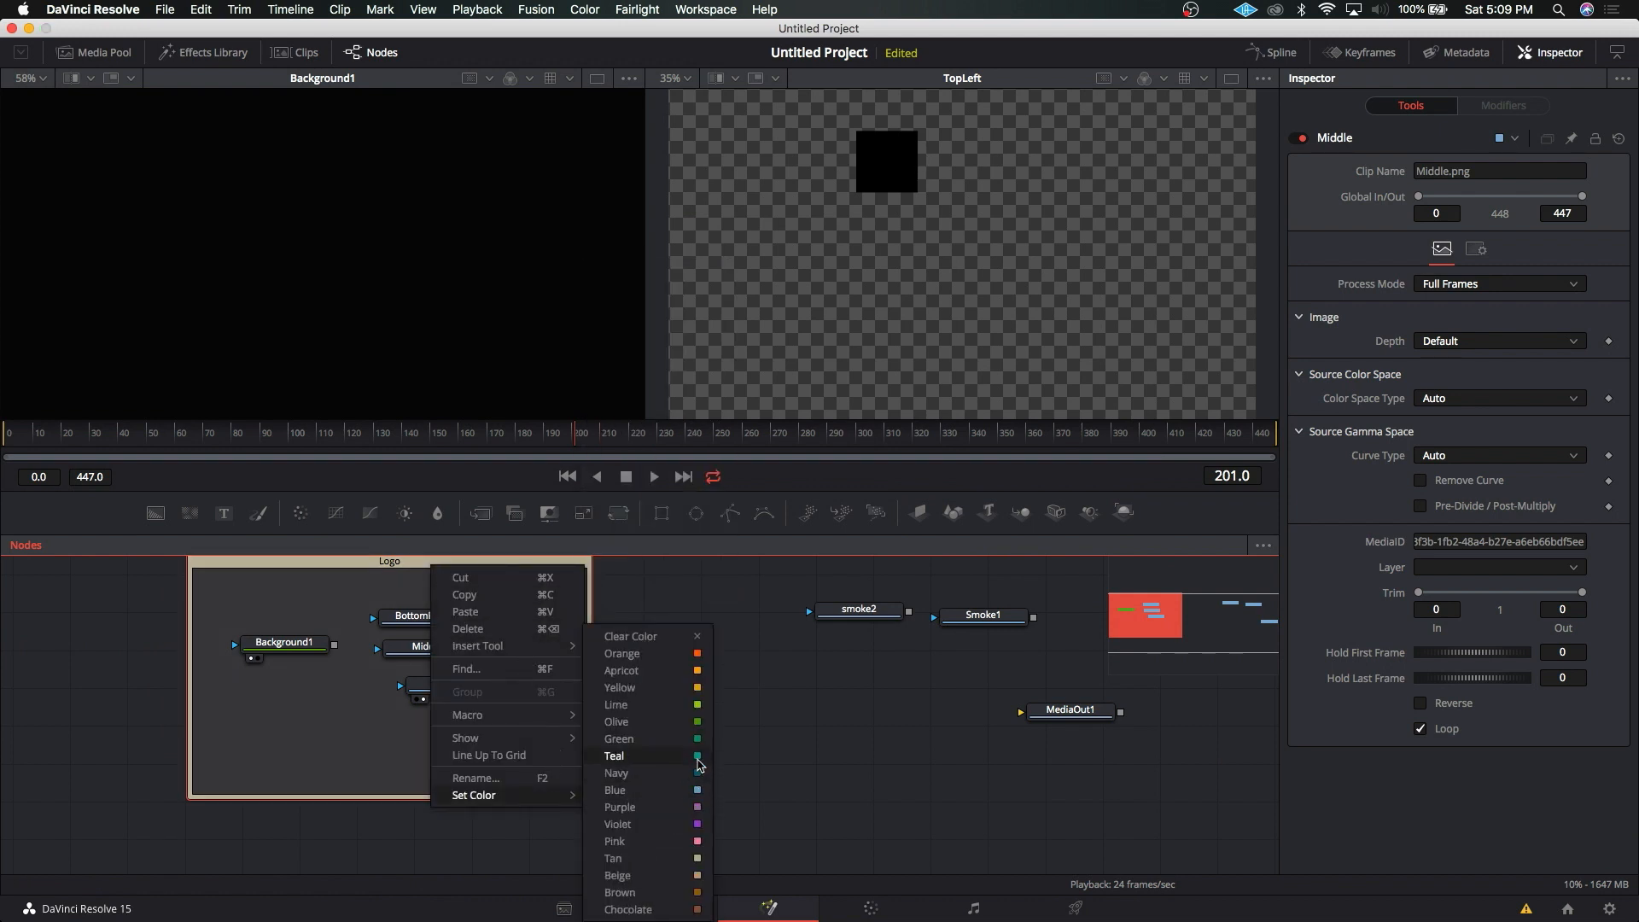
{"action": "left_click", "coordinate": [698, 757]}
{"action": "left_click_drag", "start_coordinate": [684, 656], "coordinate": [674, 713]}
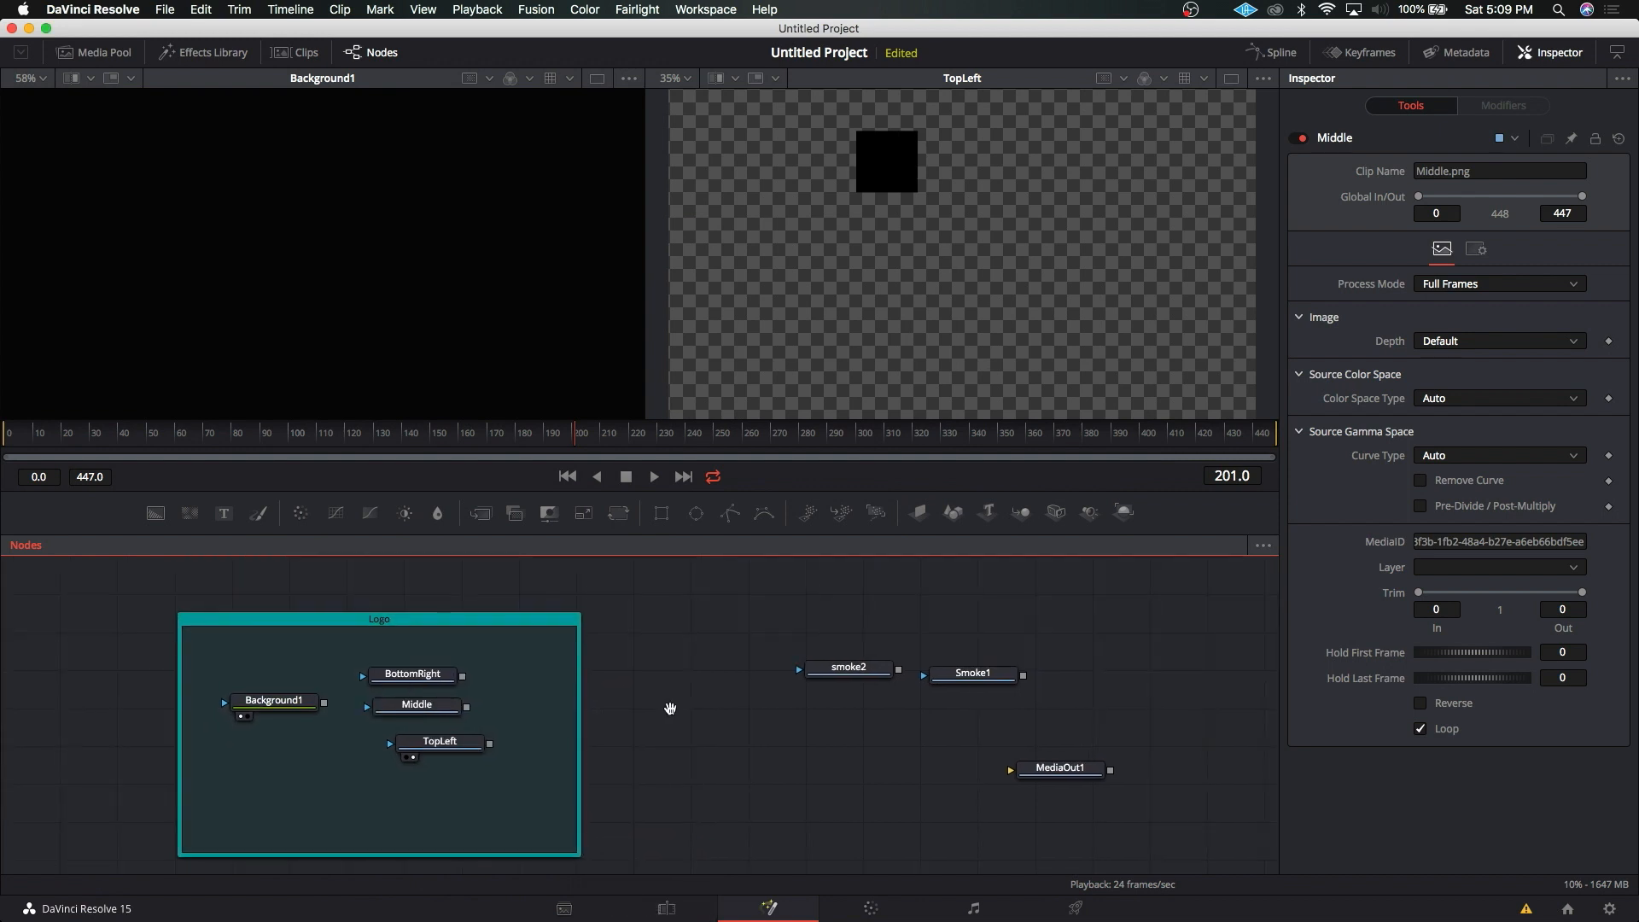
Step: Arrange the nodes inside the Logo underlay: Background1 in the upper-left corner, with BottomRight, Middle and TopLeft stacked in a column beside it
{"action": "left_click_drag", "start_coordinate": [390, 674], "coordinate": [461, 647]}
{"action": "left_click_drag", "start_coordinate": [293, 698], "coordinate": [237, 654]}
{"action": "left_click_drag", "start_coordinate": [523, 655], "coordinate": [544, 649]}
{"action": "left_click_drag", "start_coordinate": [426, 705], "coordinate": [382, 654]}
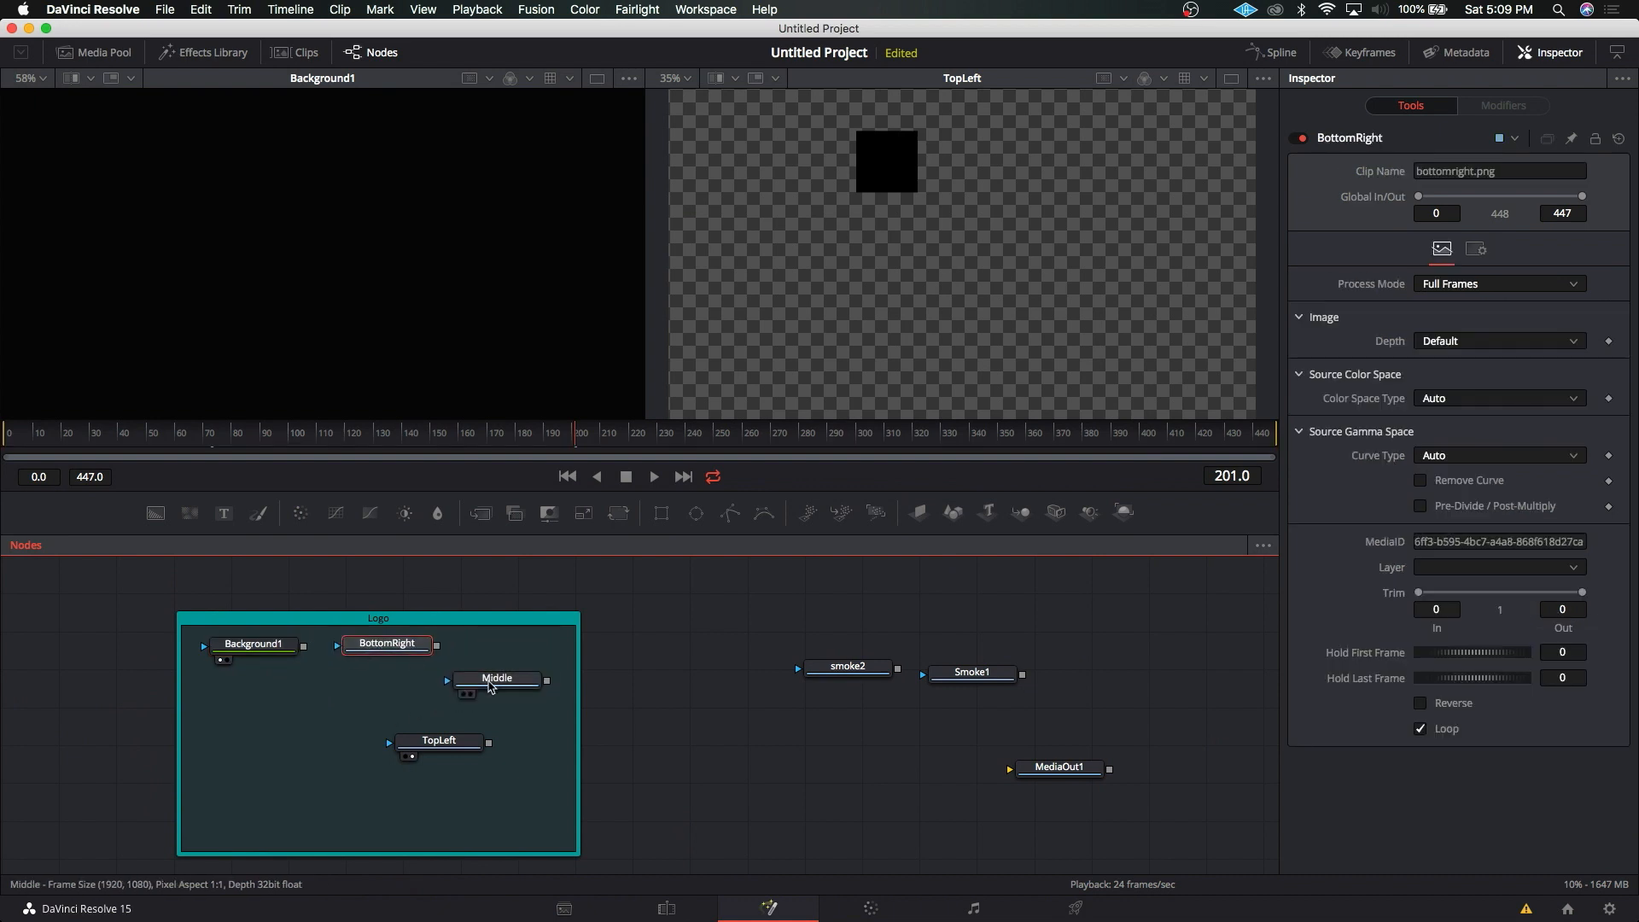
{"action": "left_click_drag", "start_coordinate": [491, 687], "coordinate": [379, 682]}
{"action": "left_click_drag", "start_coordinate": [420, 737], "coordinate": [369, 707]}
Step: Move the Logo underlay together with its nodes up and to the left, away from the smoke nodes
{"action": "scroll", "coordinate": [631, 732], "scroll_direction": "down", "scroll_amount": 5}
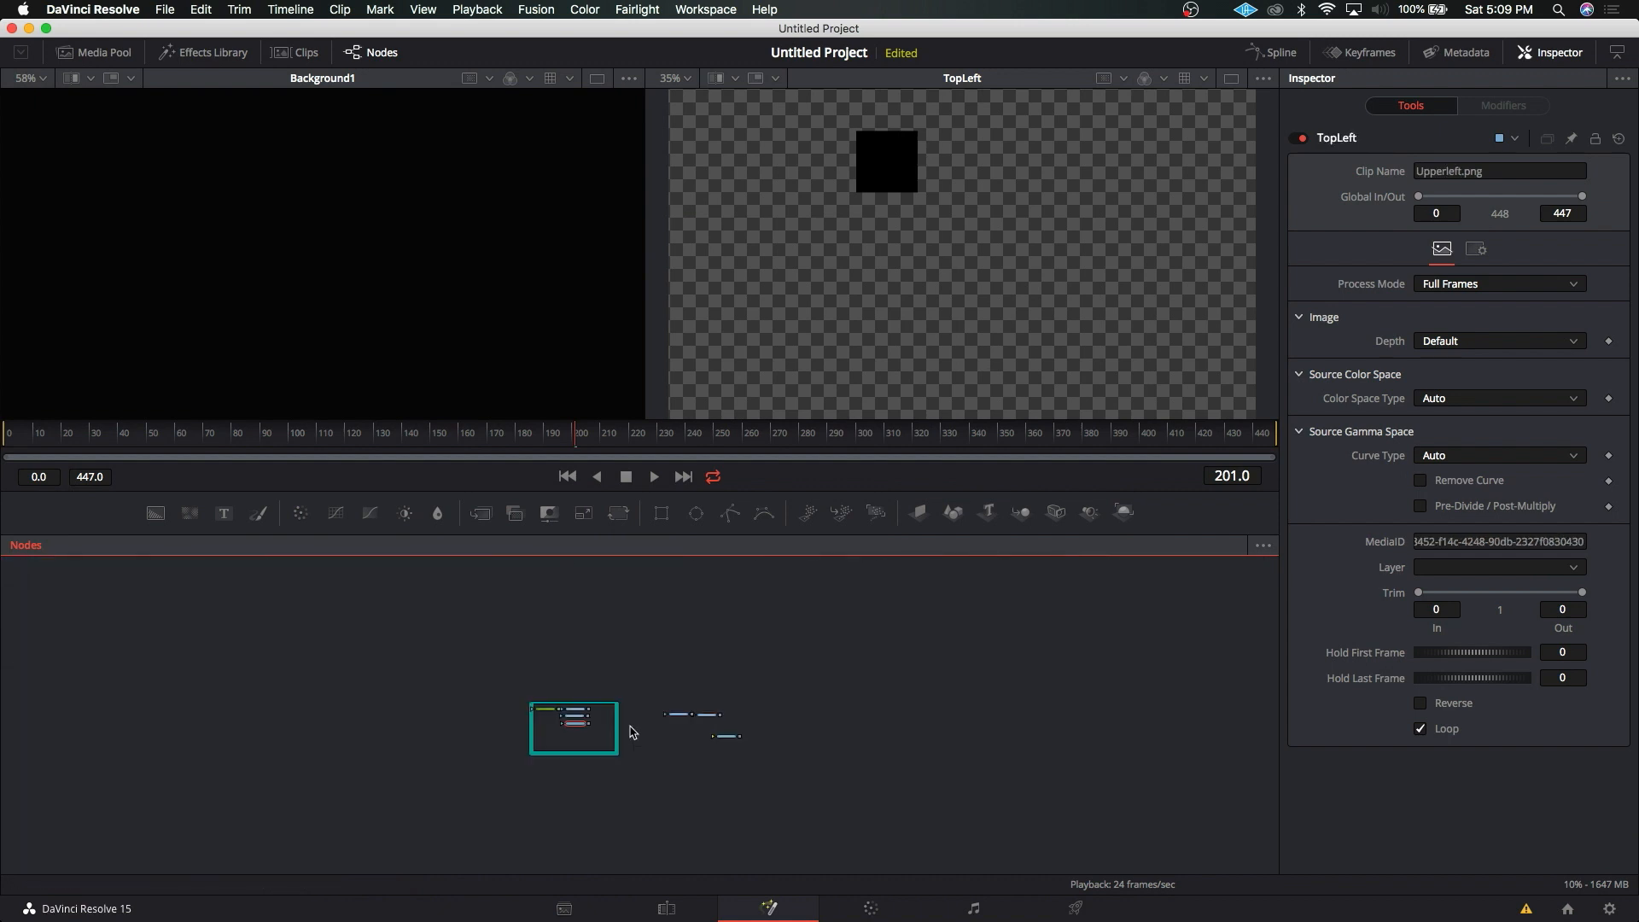
{"action": "scroll", "coordinate": [632, 734], "scroll_direction": "up", "scroll_amount": 3}
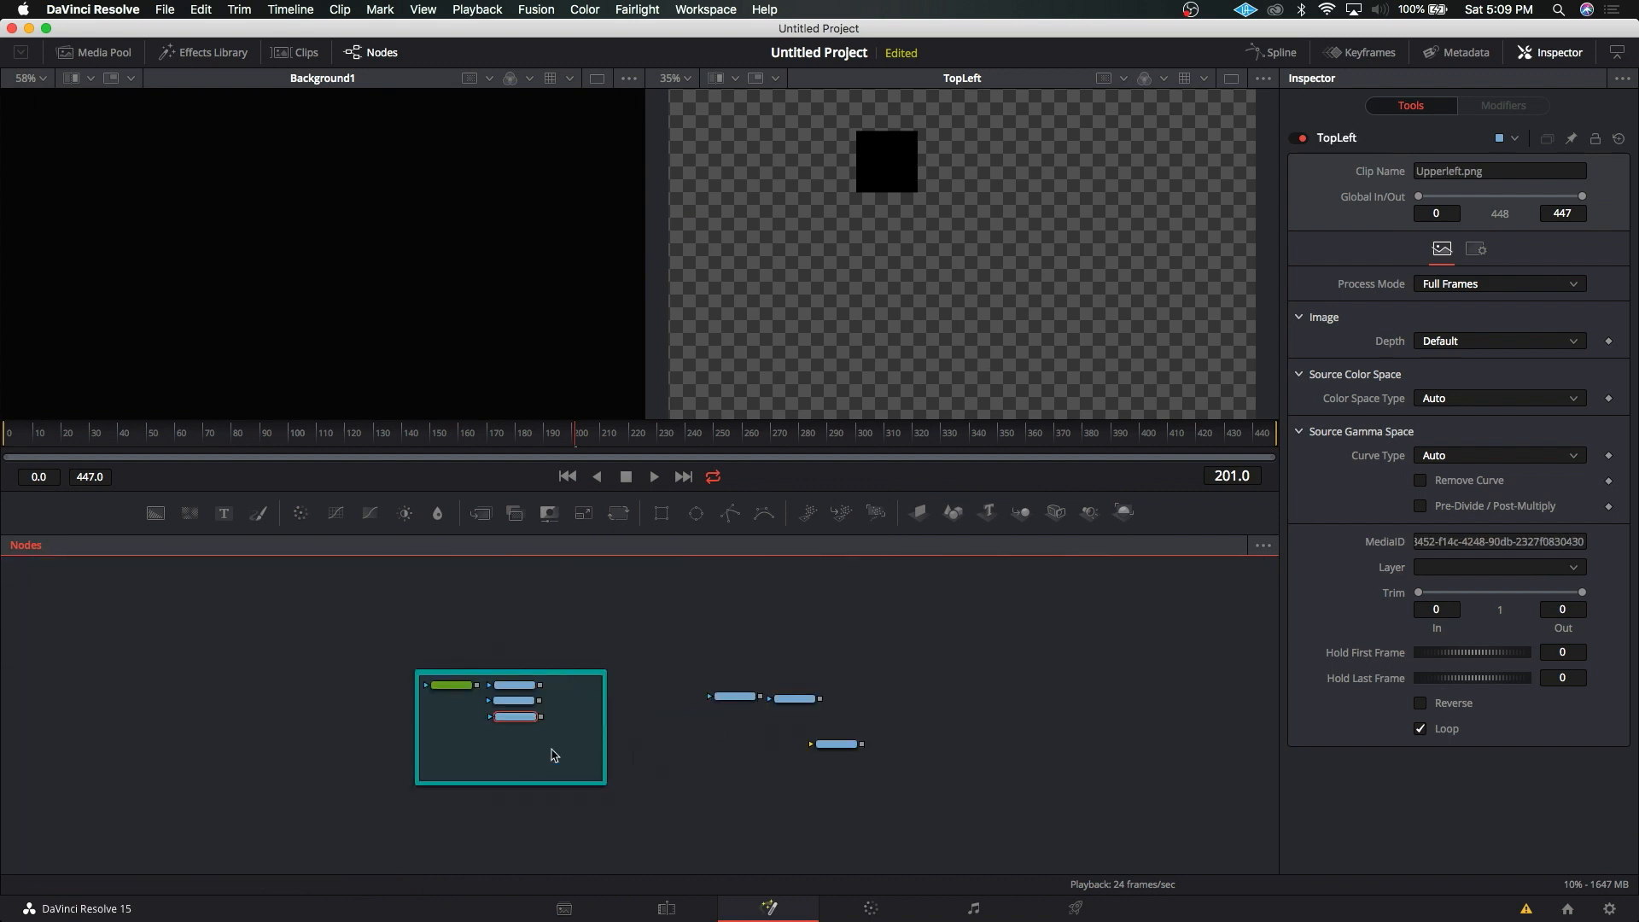
{"action": "left_click_drag", "start_coordinate": [529, 667], "coordinate": [494, 597]}
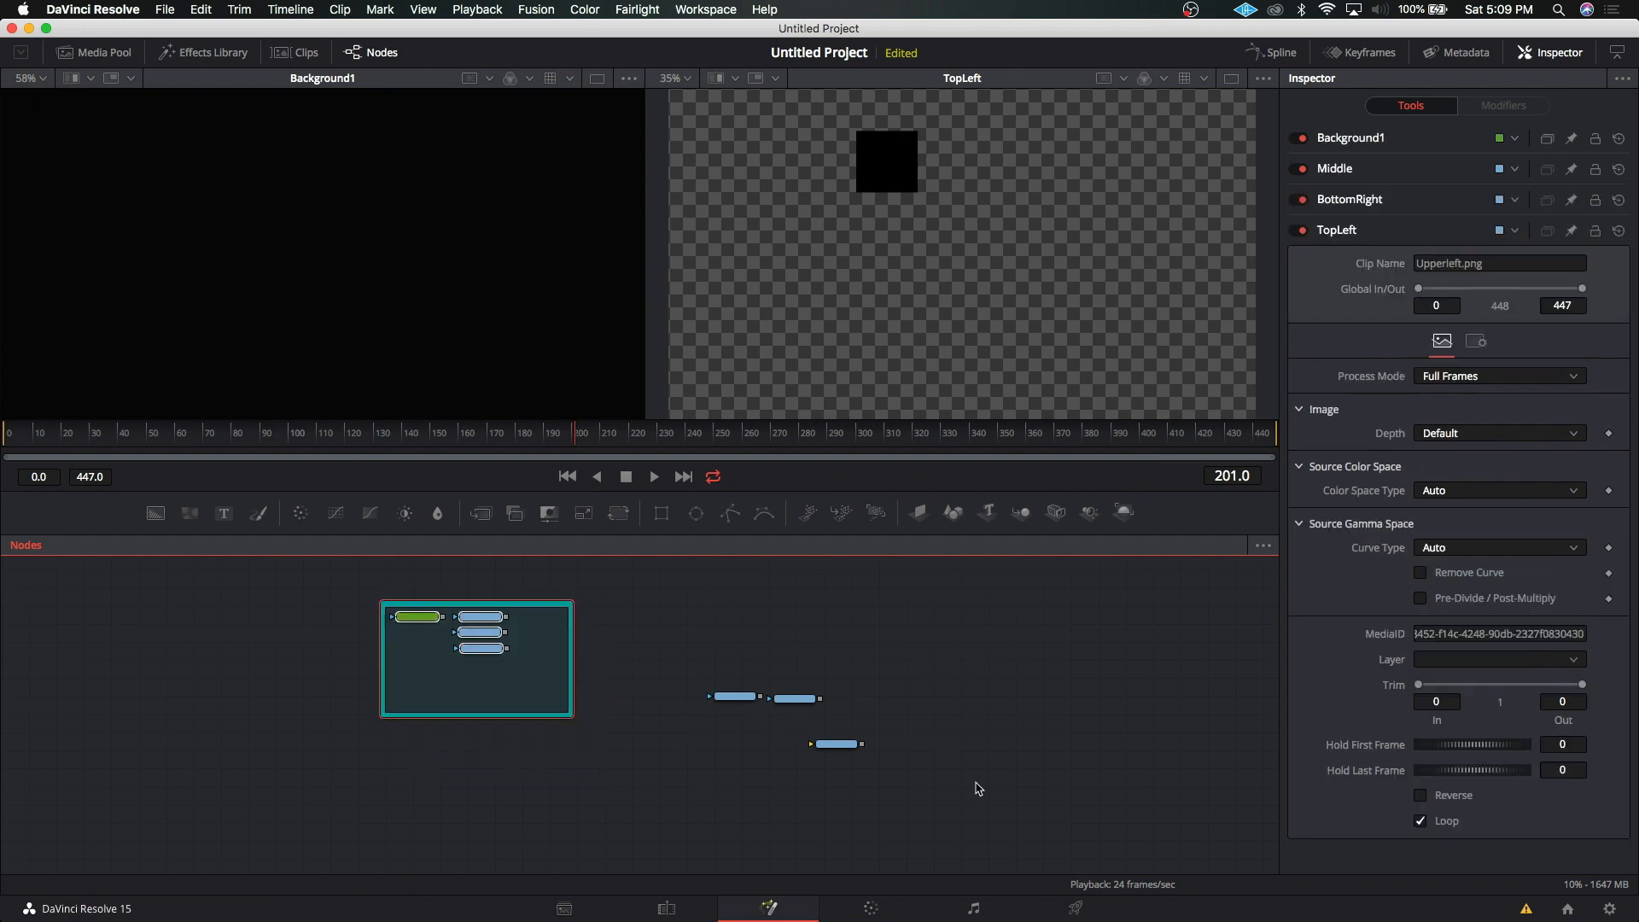
{"action": "scroll", "coordinate": [613, 674], "scroll_direction": "up", "scroll_amount": 4}
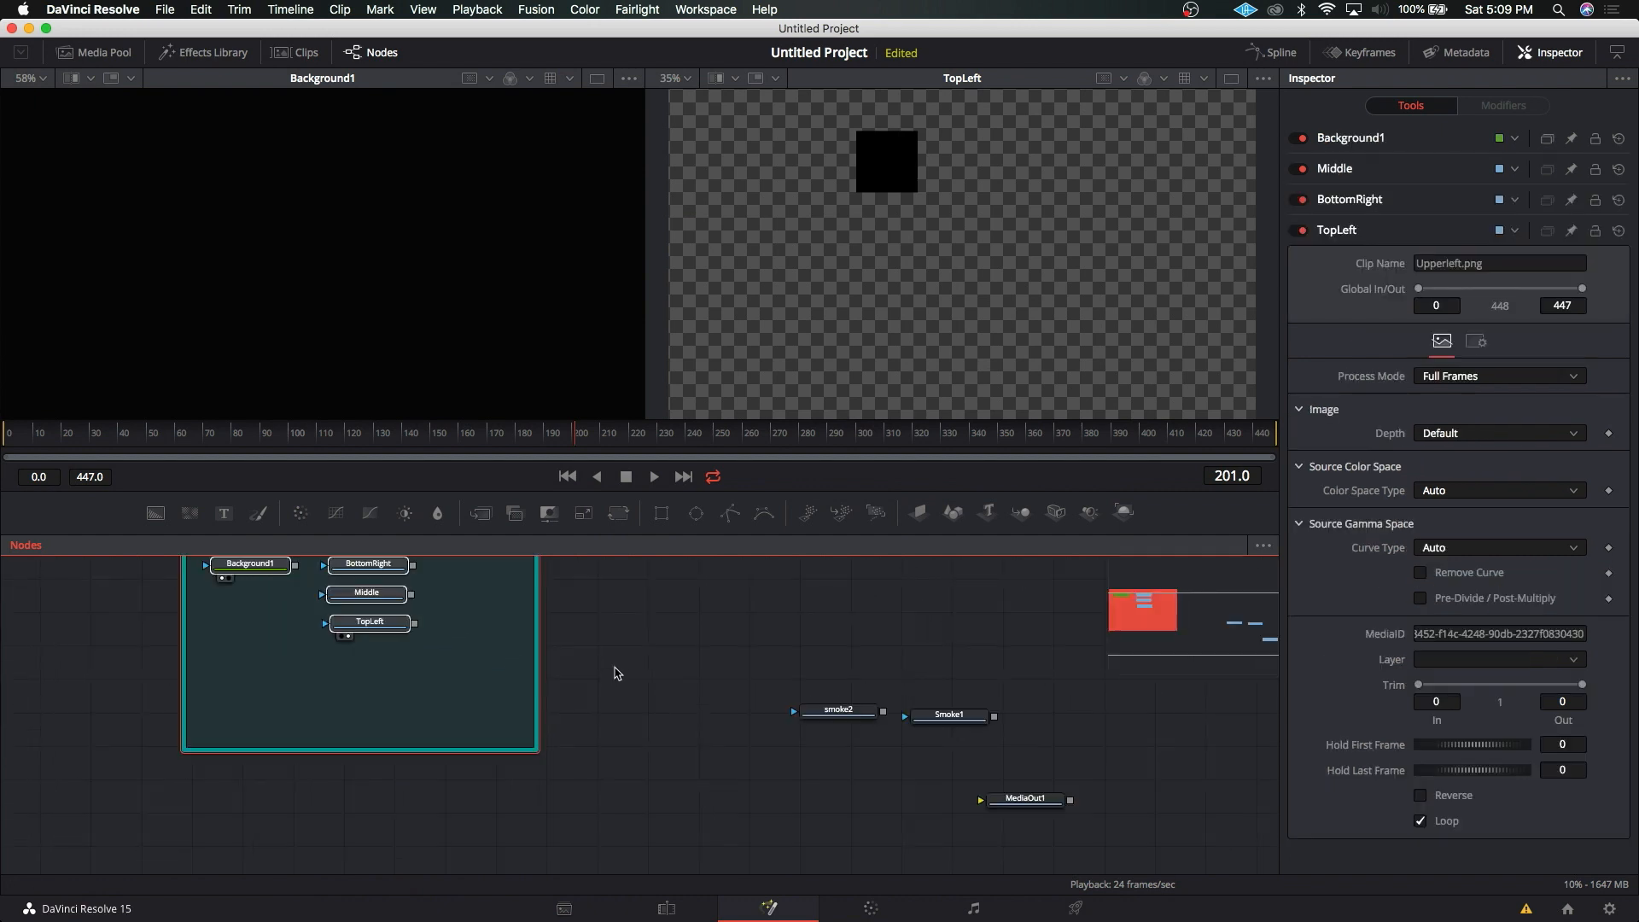
{"action": "mouse_move", "coordinate": [461, 619]}
{"action": "left_mouse_down"}
{"action": "mouse_move", "coordinate": [808, 611]}
{"action": "mouse_move", "coordinate": [406, 637]}
{"action": "mouse_move", "coordinate": [475, 602]}
{"action": "left_mouse_up"}
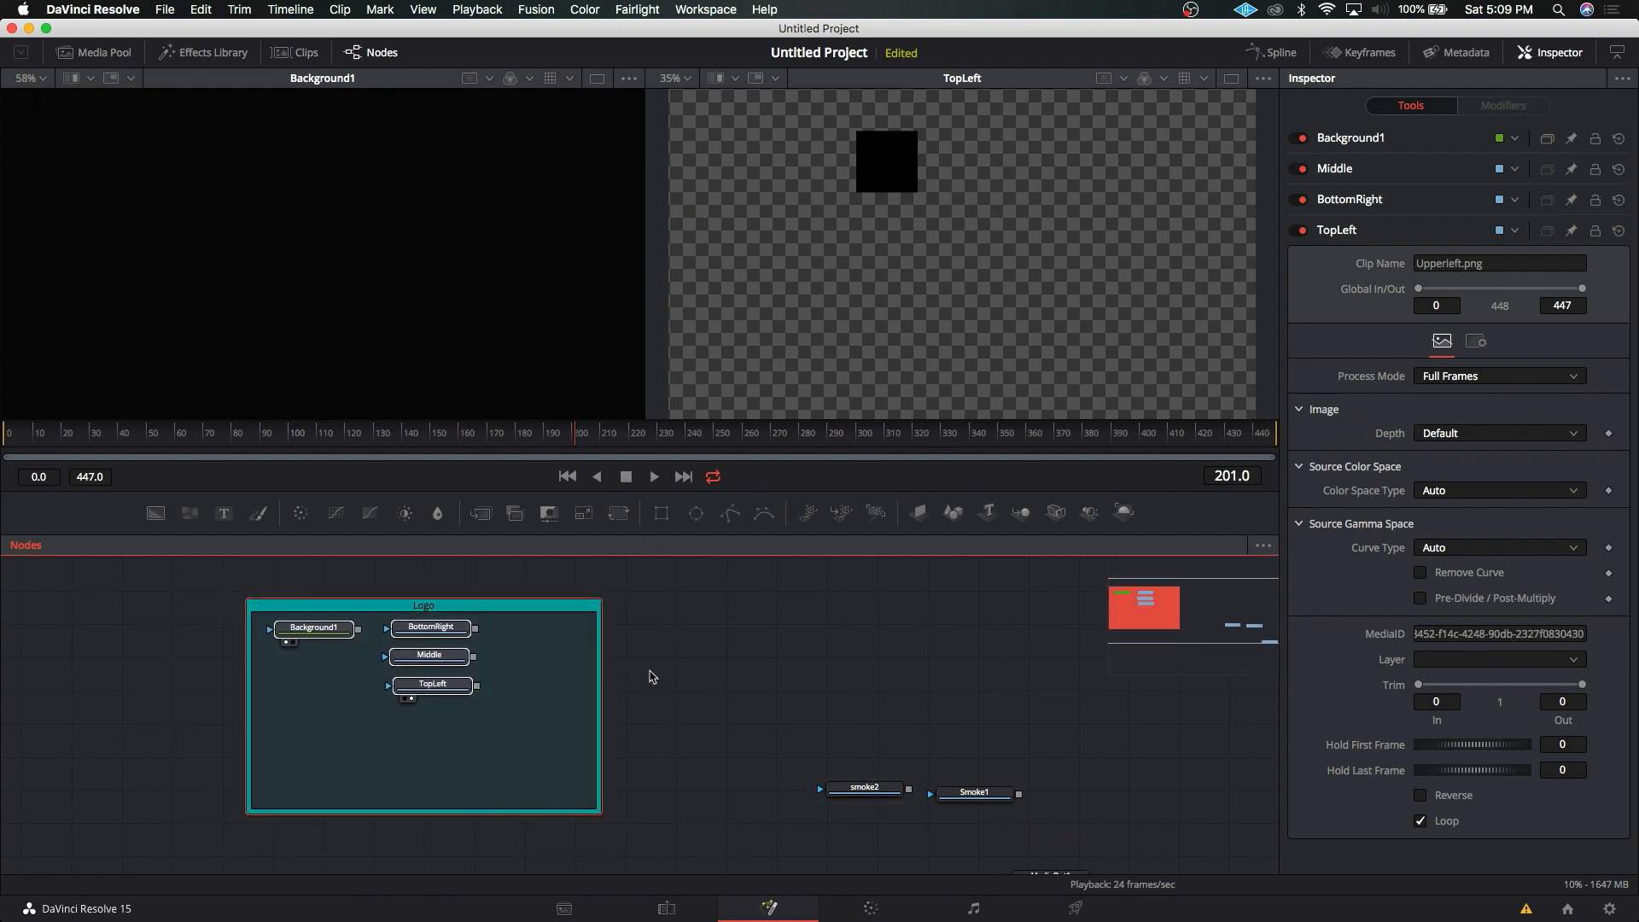
{"action": "left_click", "coordinate": [738, 691]}
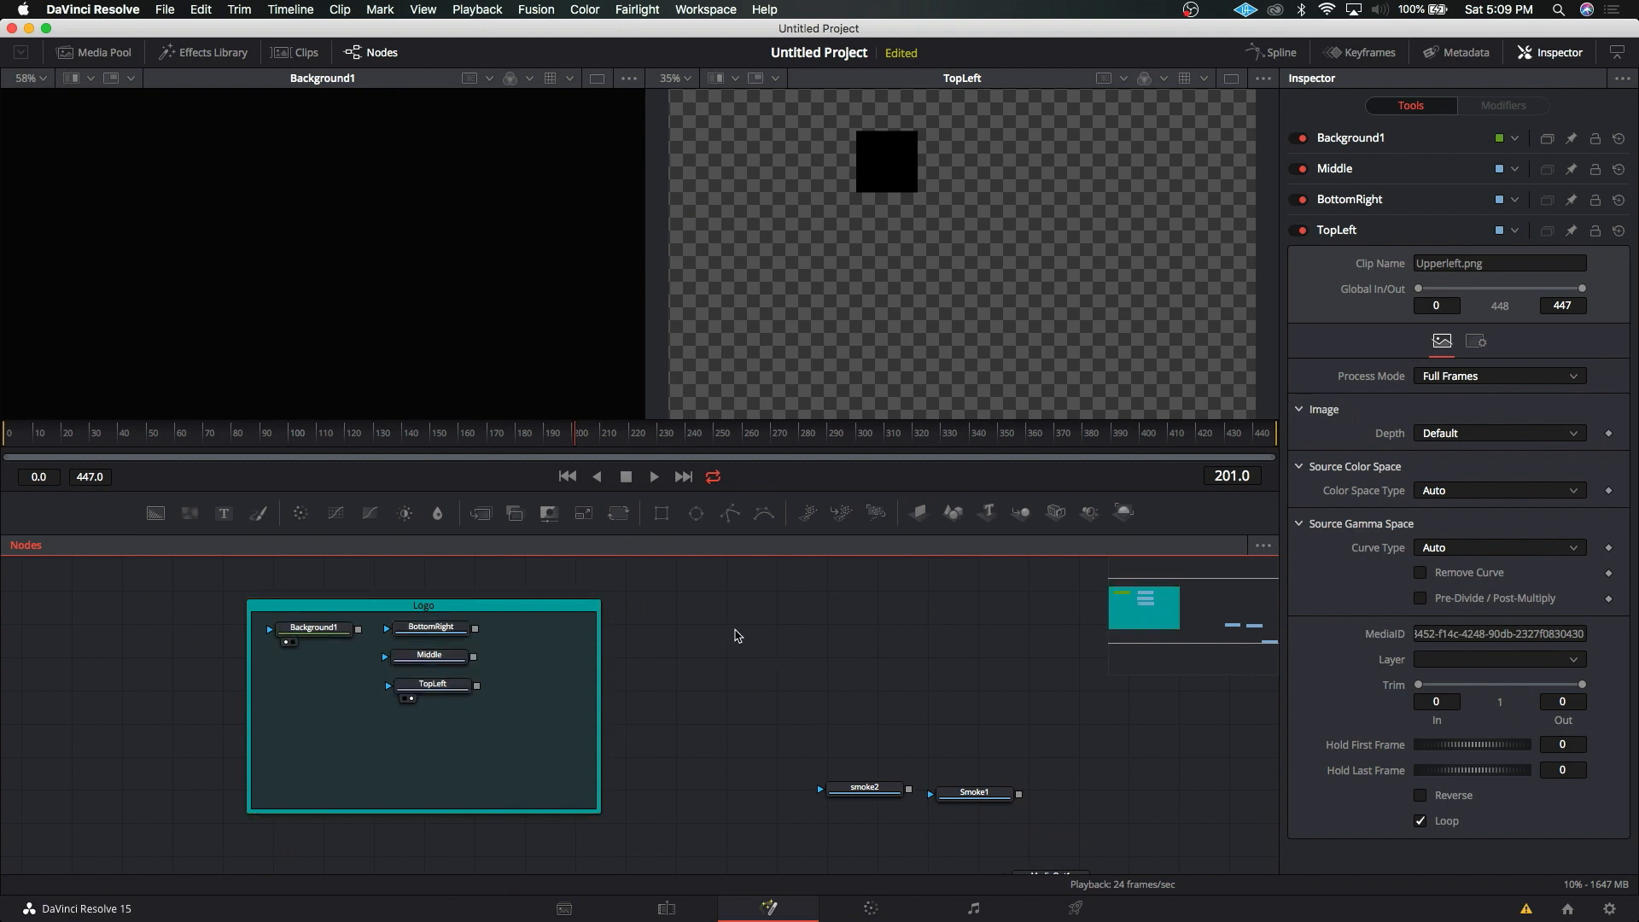
{"action": "left_click_drag", "start_coordinate": [576, 601], "coordinate": [388, 603]}
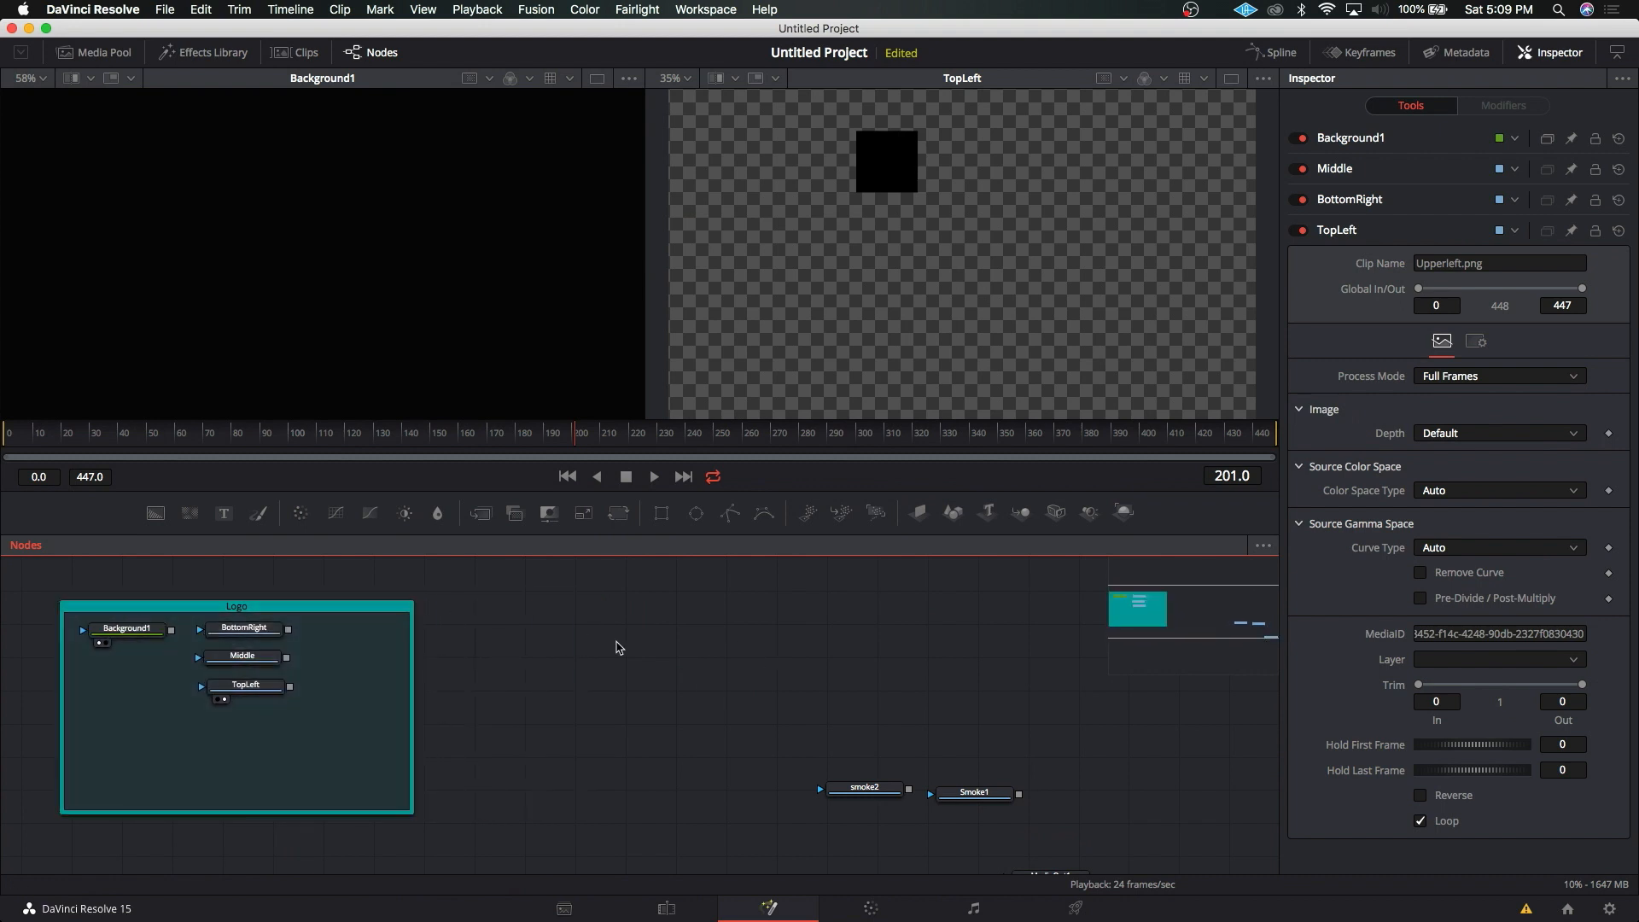
Step: Add a second Underlay between the Logo underlay and the smoke nodes and rename it Smoke
{"action": "key", "text": "shift+space"}
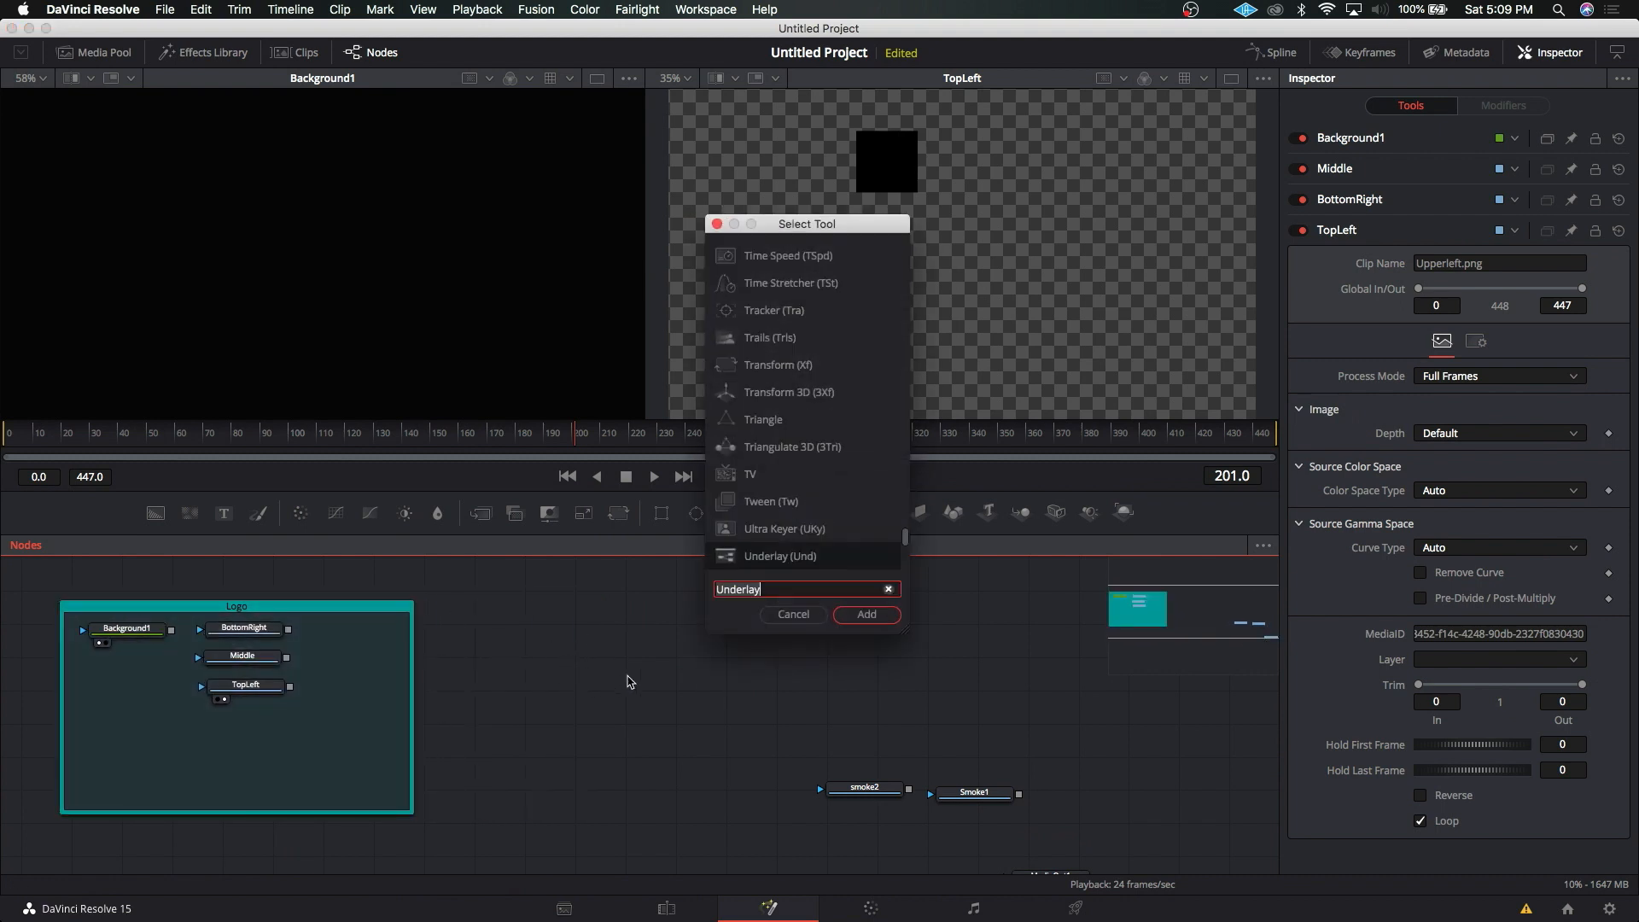
{"action": "type", "text": "und"}
{"action": "key", "text": "Return"}
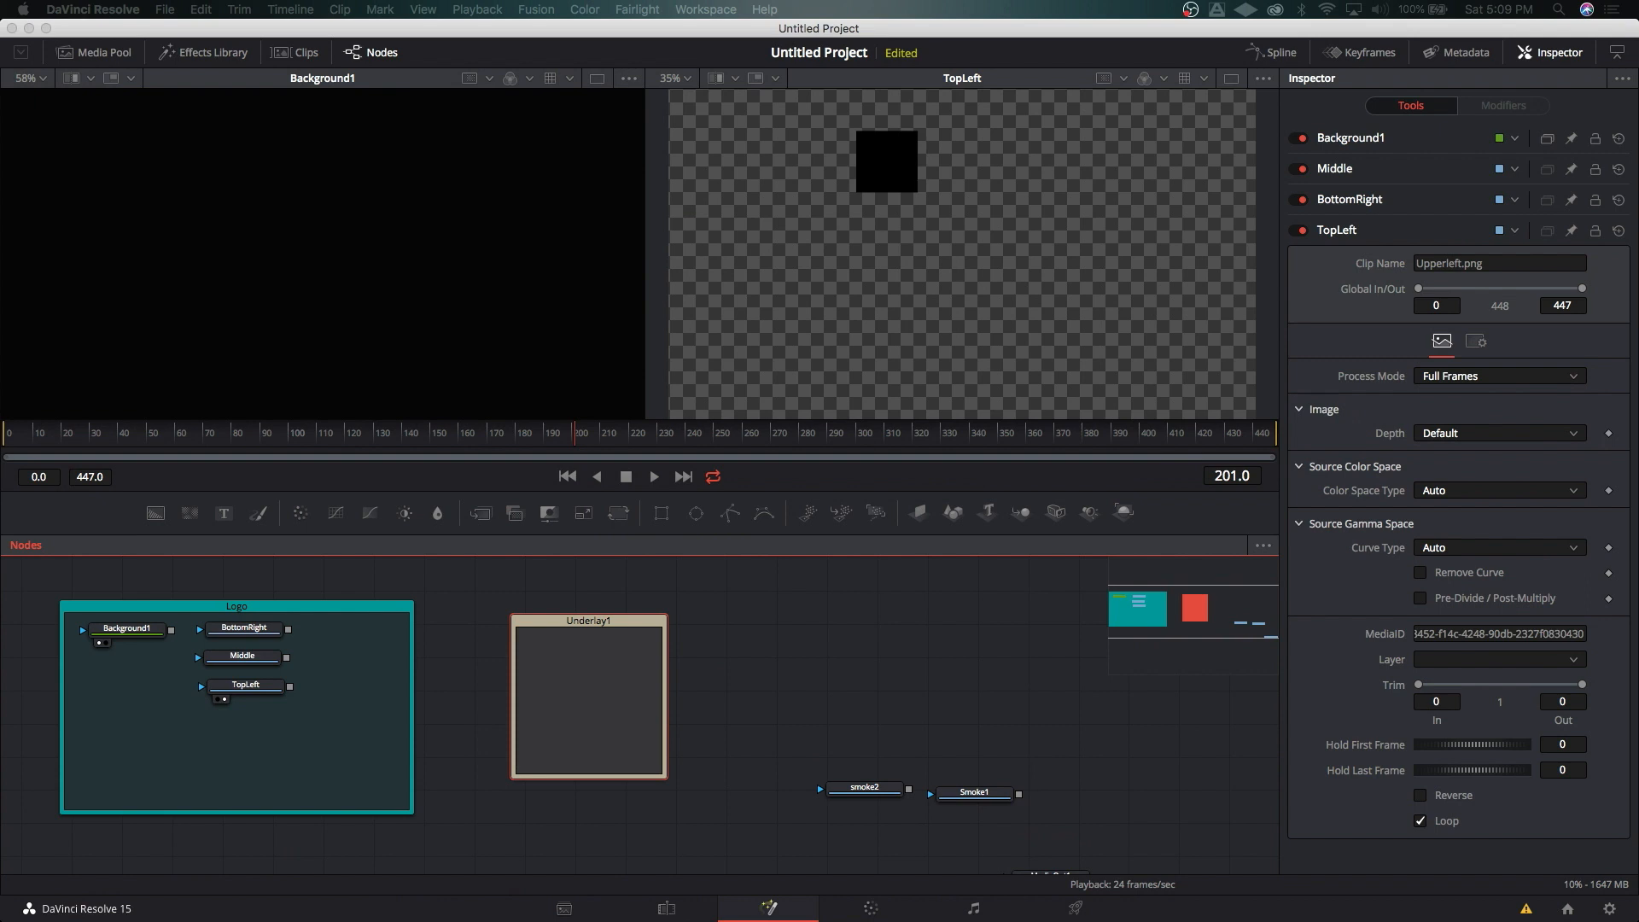
{"action": "key", "text": "Return"}
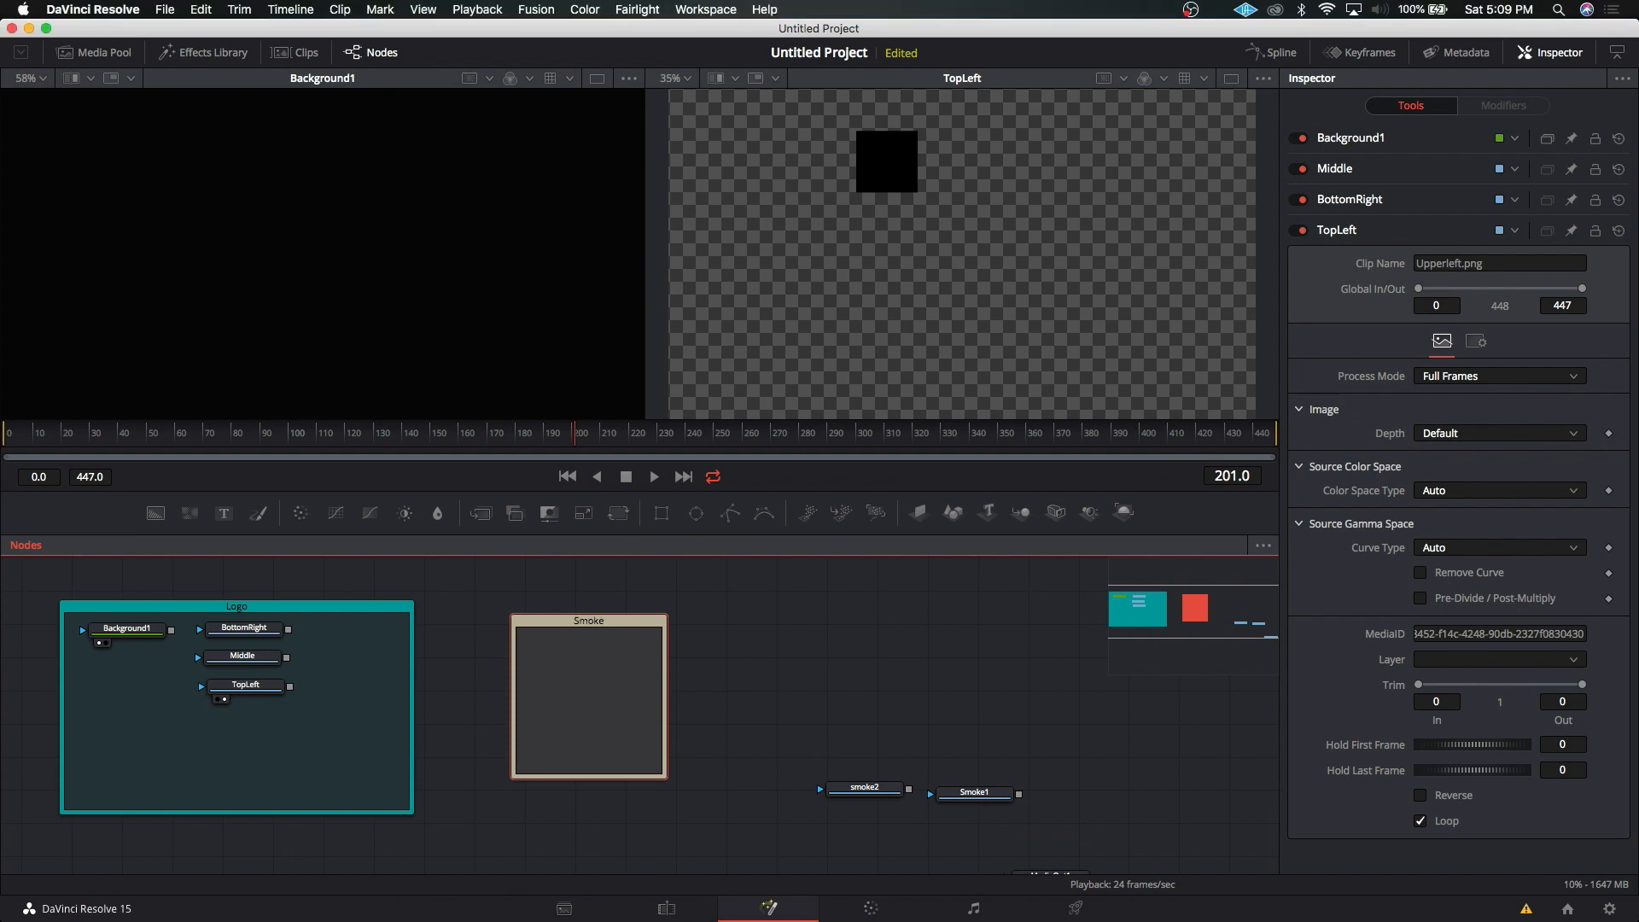
Step: Try to set the Smoke underlay's color to Tan
{"action": "right_click", "coordinate": [590, 624]}
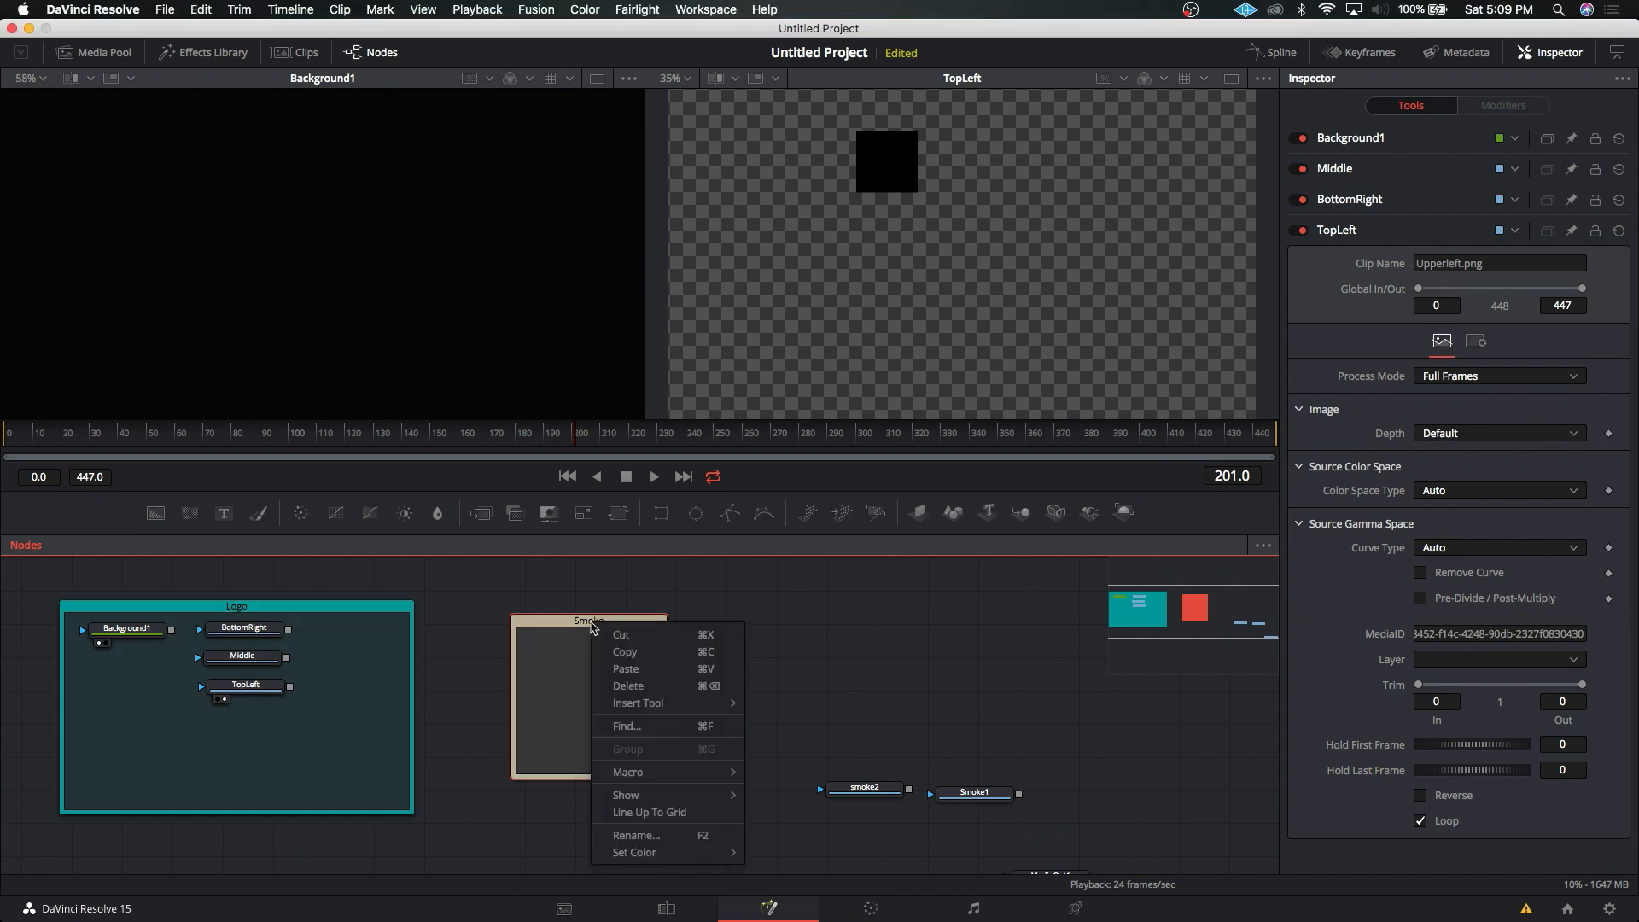
{"action": "mouse_move", "coordinate": [682, 864]}
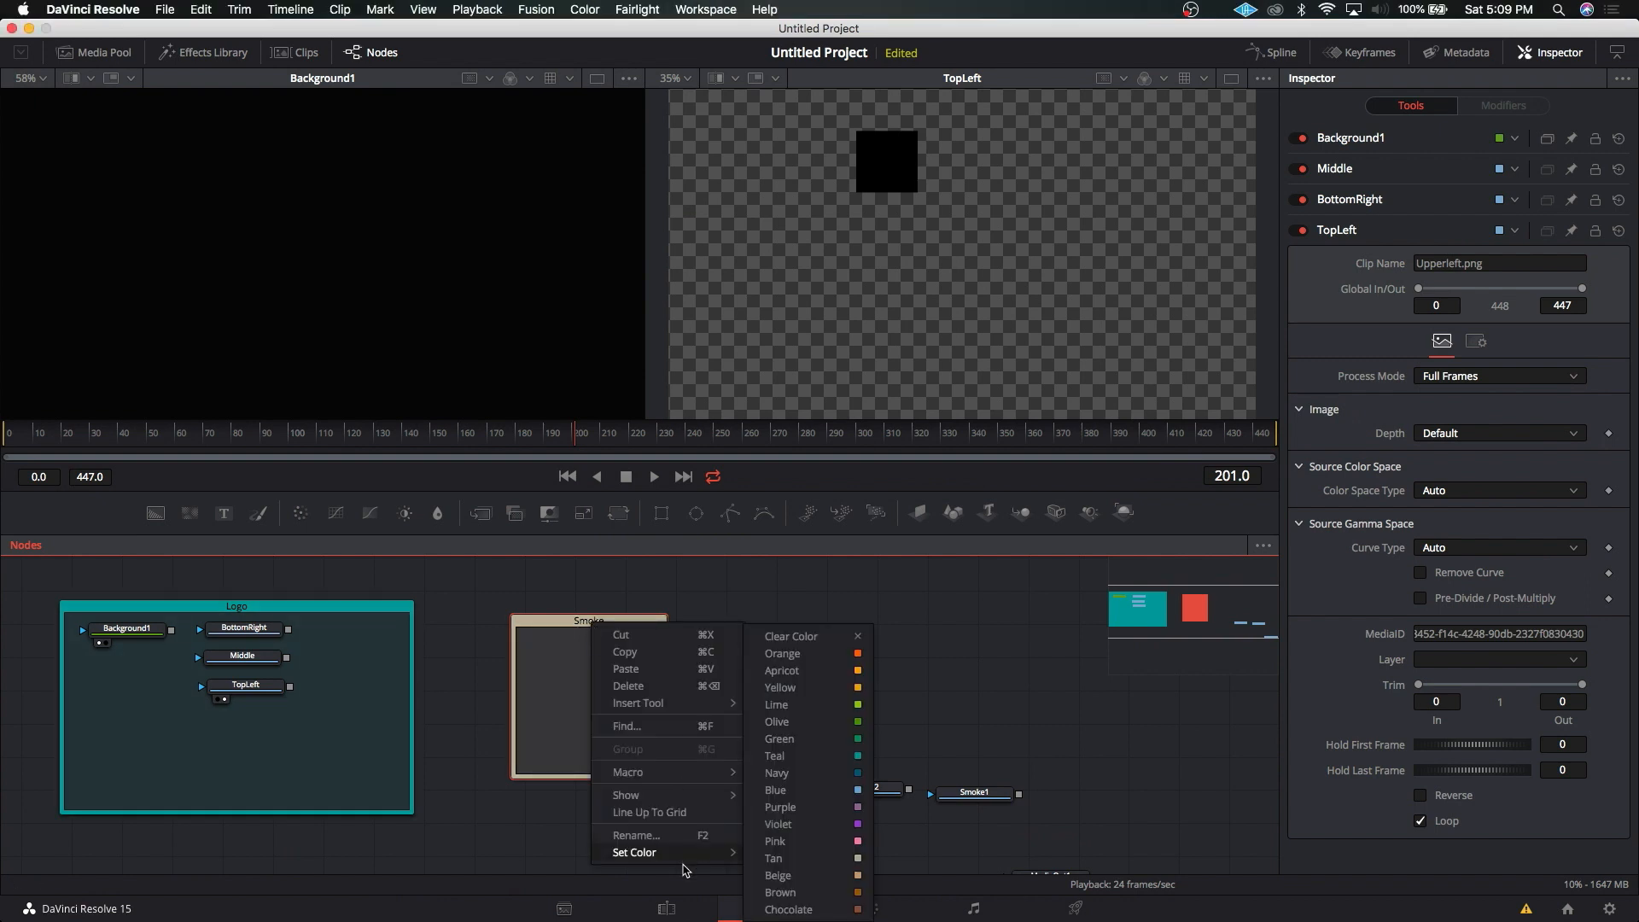
{"action": "left_click", "coordinate": [851, 861]}
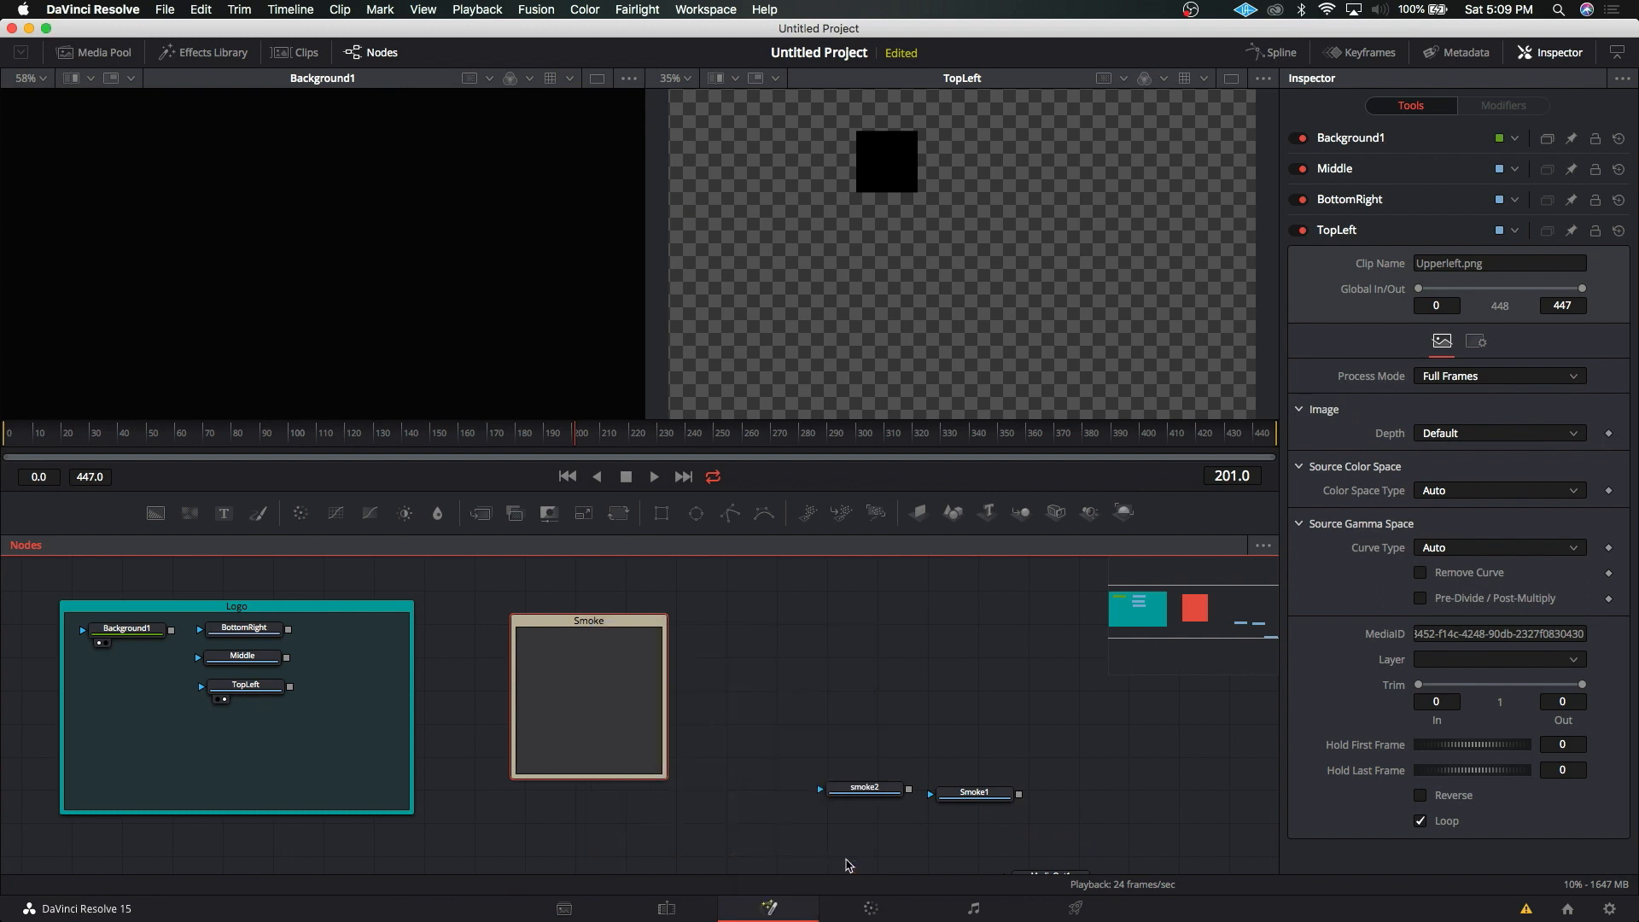
{"action": "right_click", "coordinate": [608, 706]}
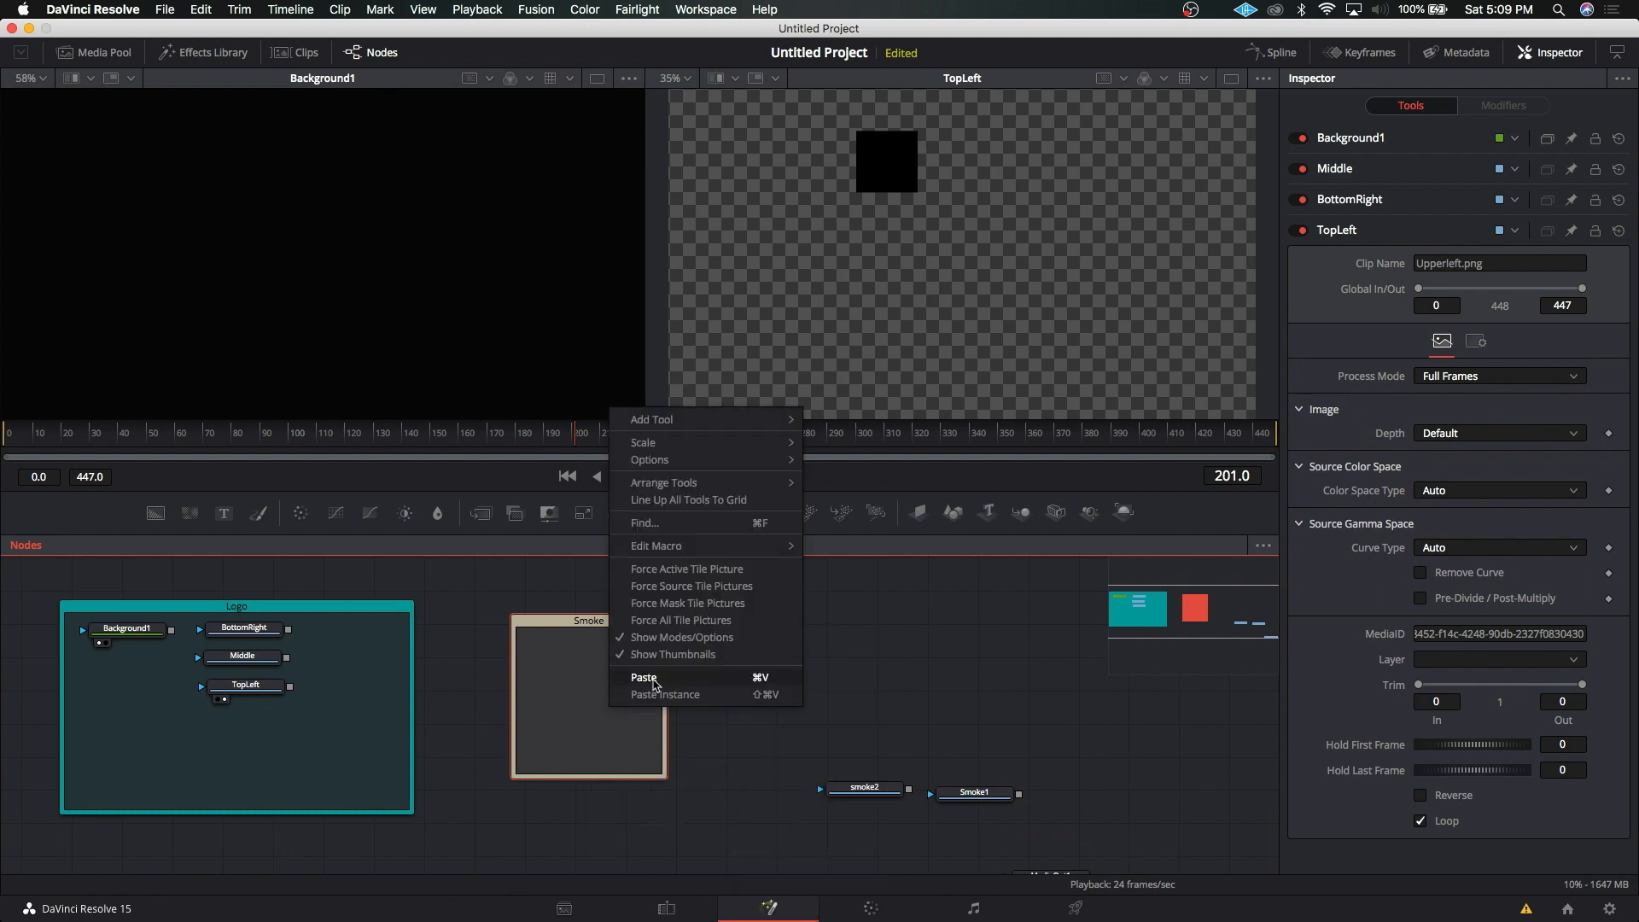
{"action": "right_click", "coordinate": [597, 715]}
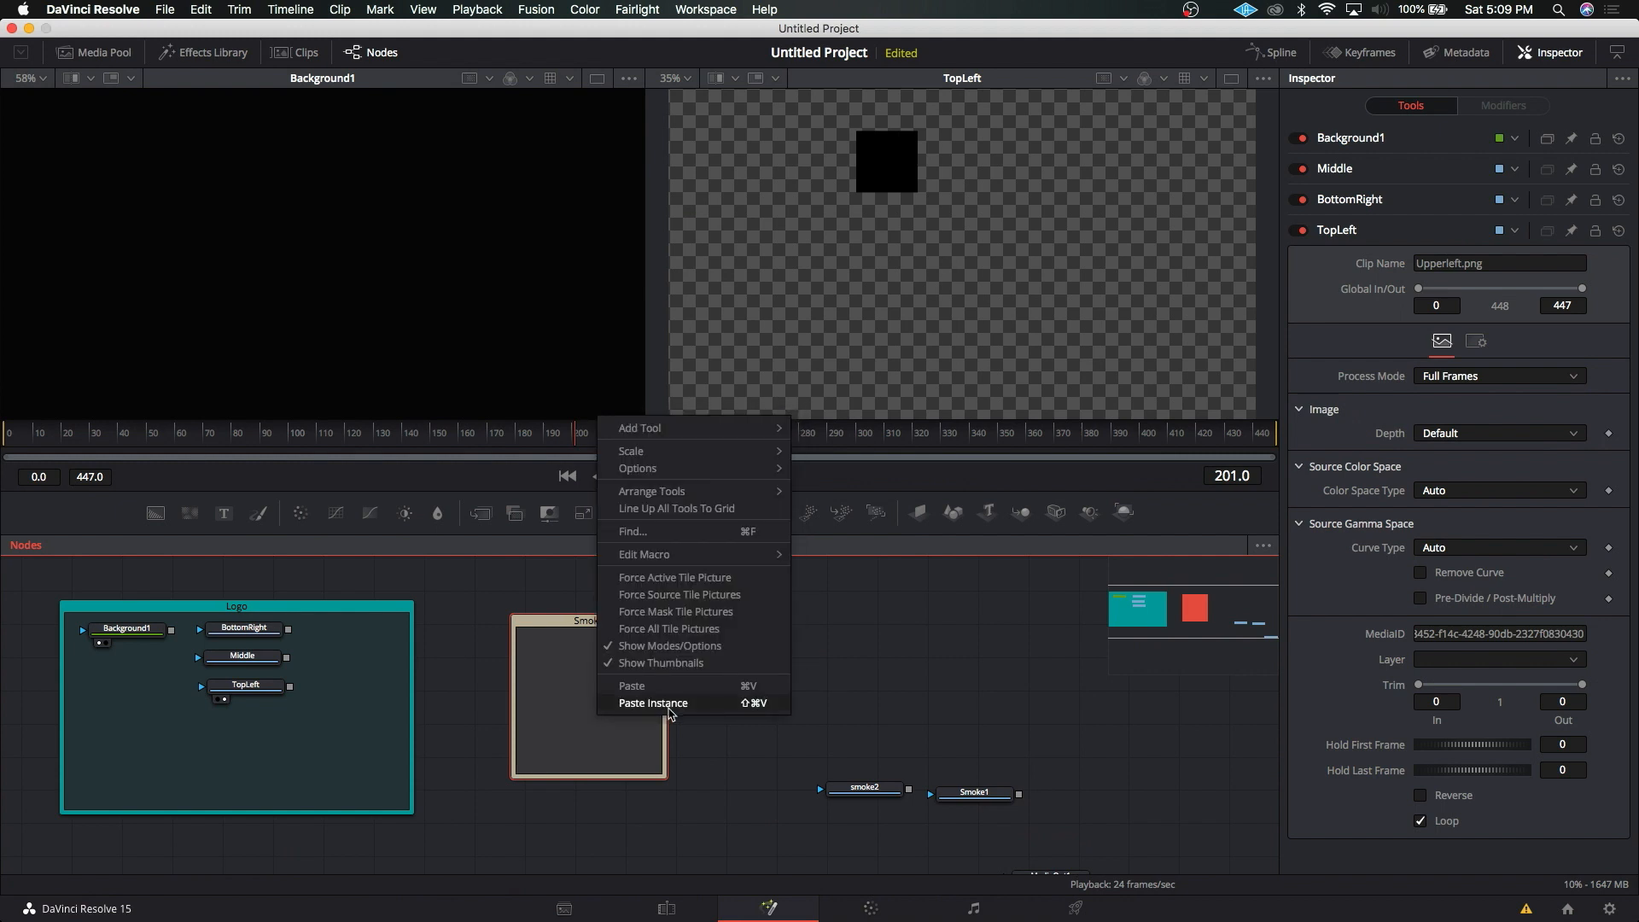
{"action": "right_click", "coordinate": [577, 624]}
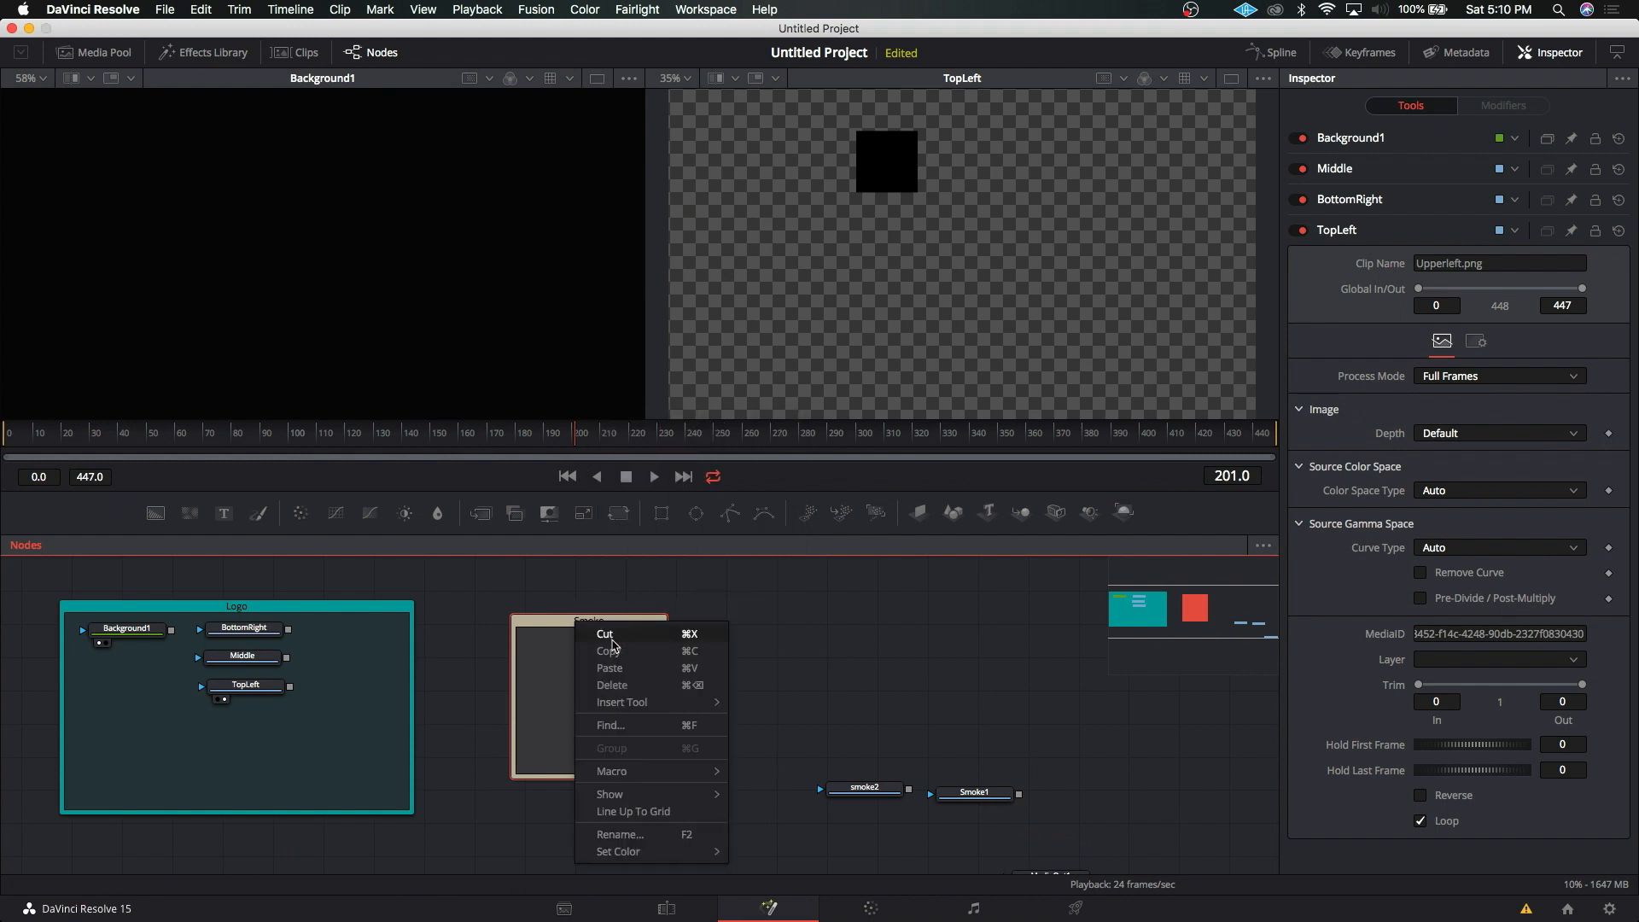
{"action": "mouse_move", "coordinate": [682, 853]}
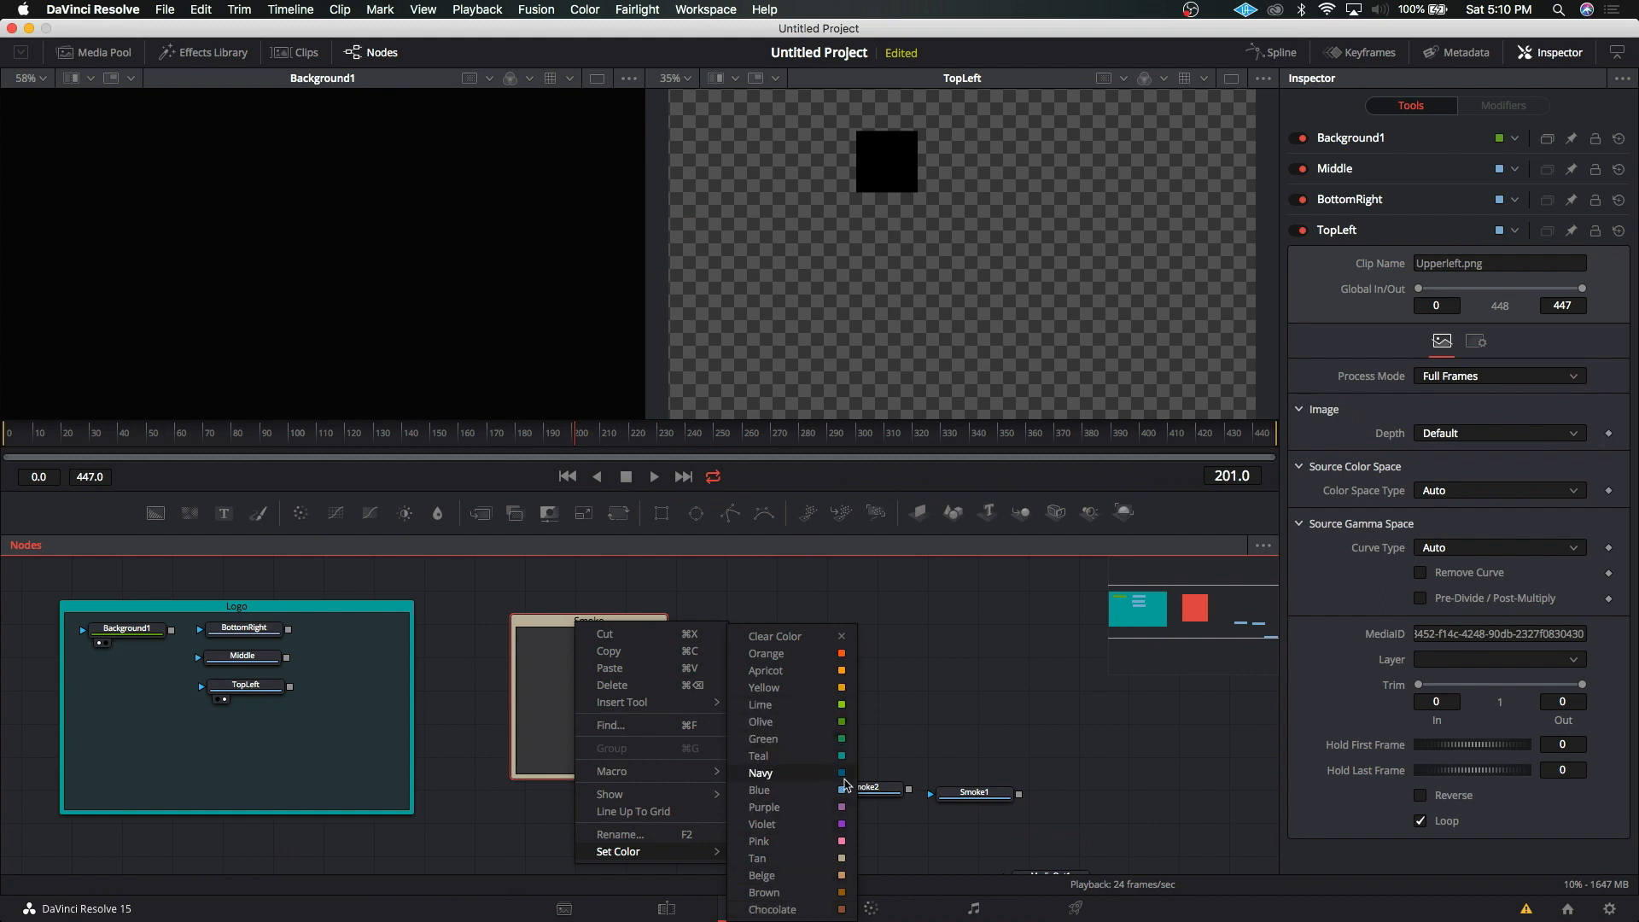
{"action": "left_click", "coordinate": [711, 662]}
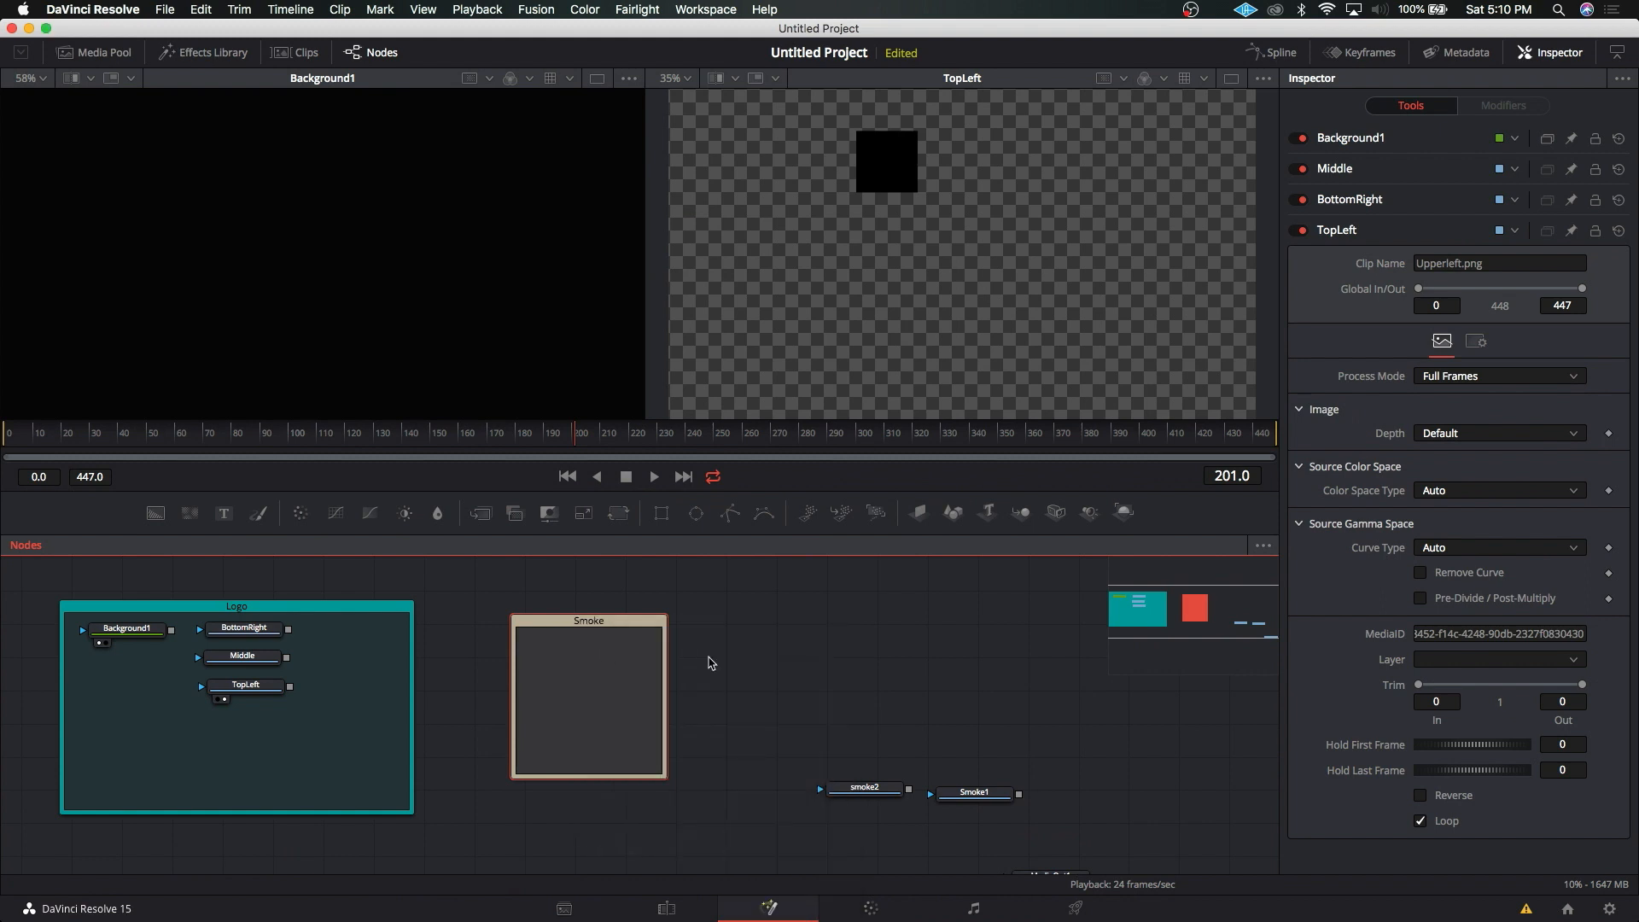
{"action": "right_click", "coordinate": [604, 654]}
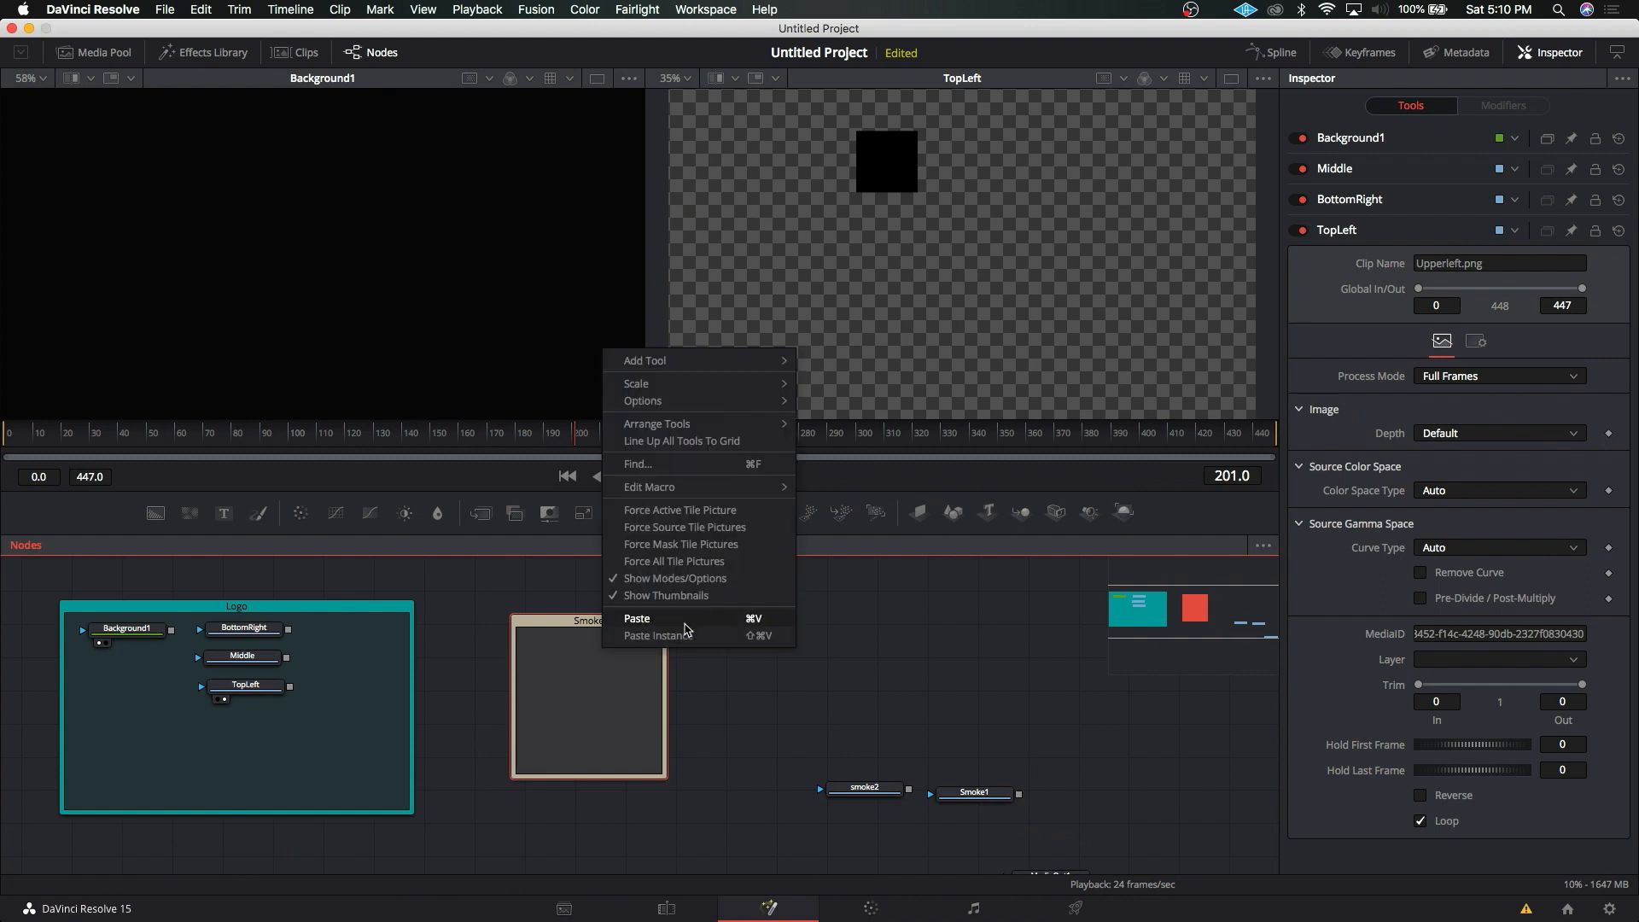
Step: Set the Smoke underlay's color to Lime
{"action": "right_click", "coordinate": [559, 624]}
{"action": "mouse_move", "coordinate": [683, 705]}
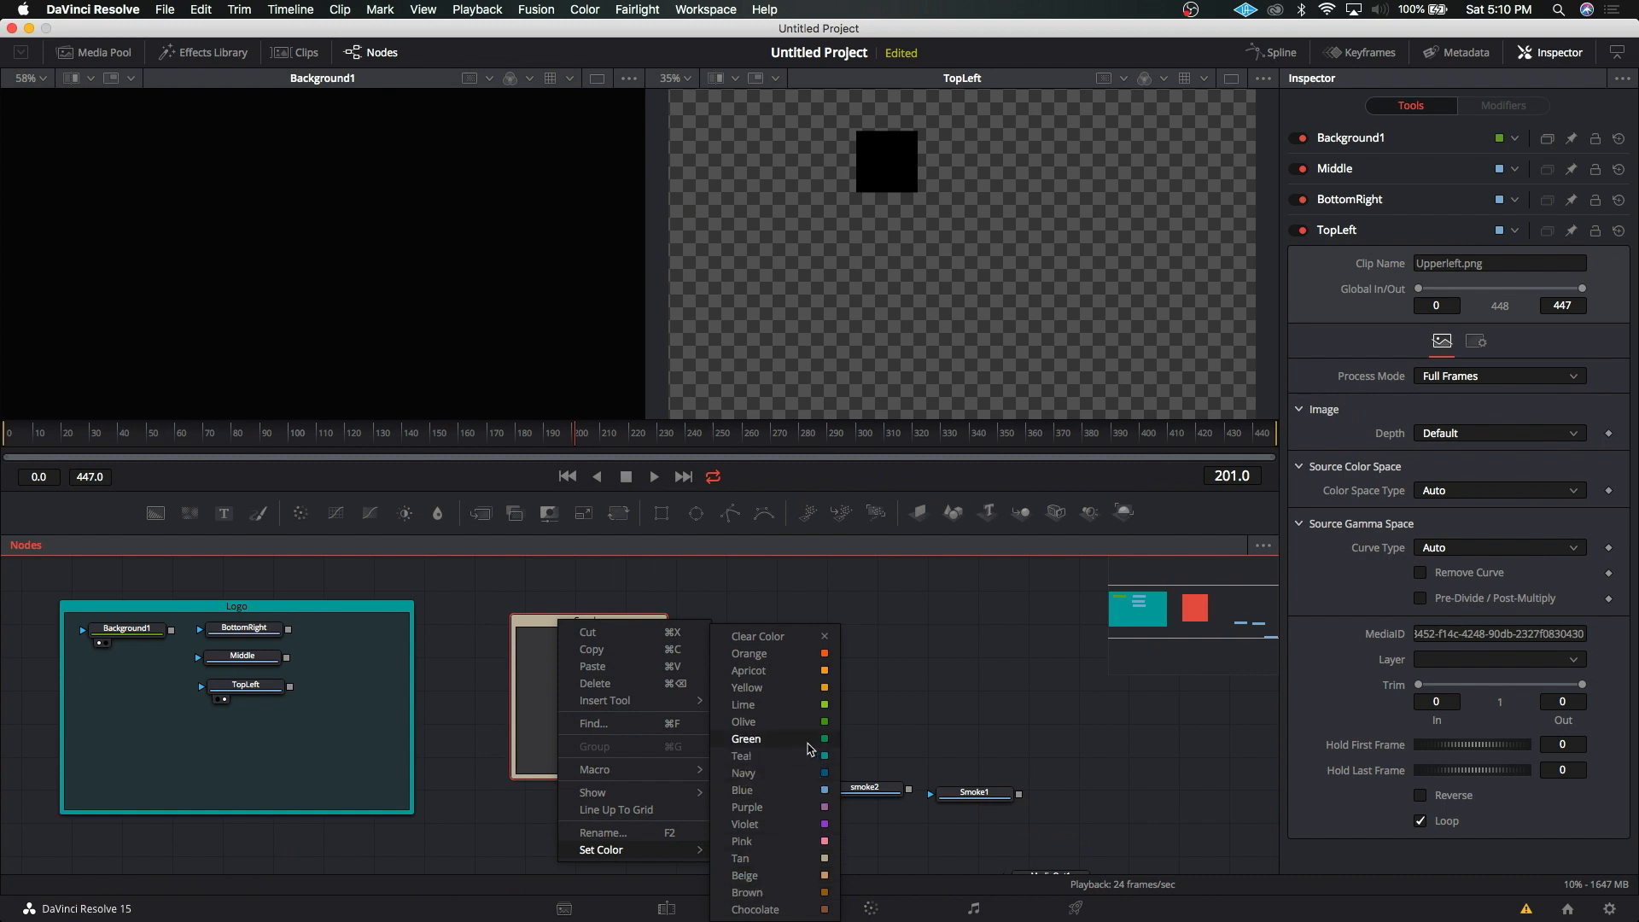
{"action": "left_click", "coordinate": [802, 705]}
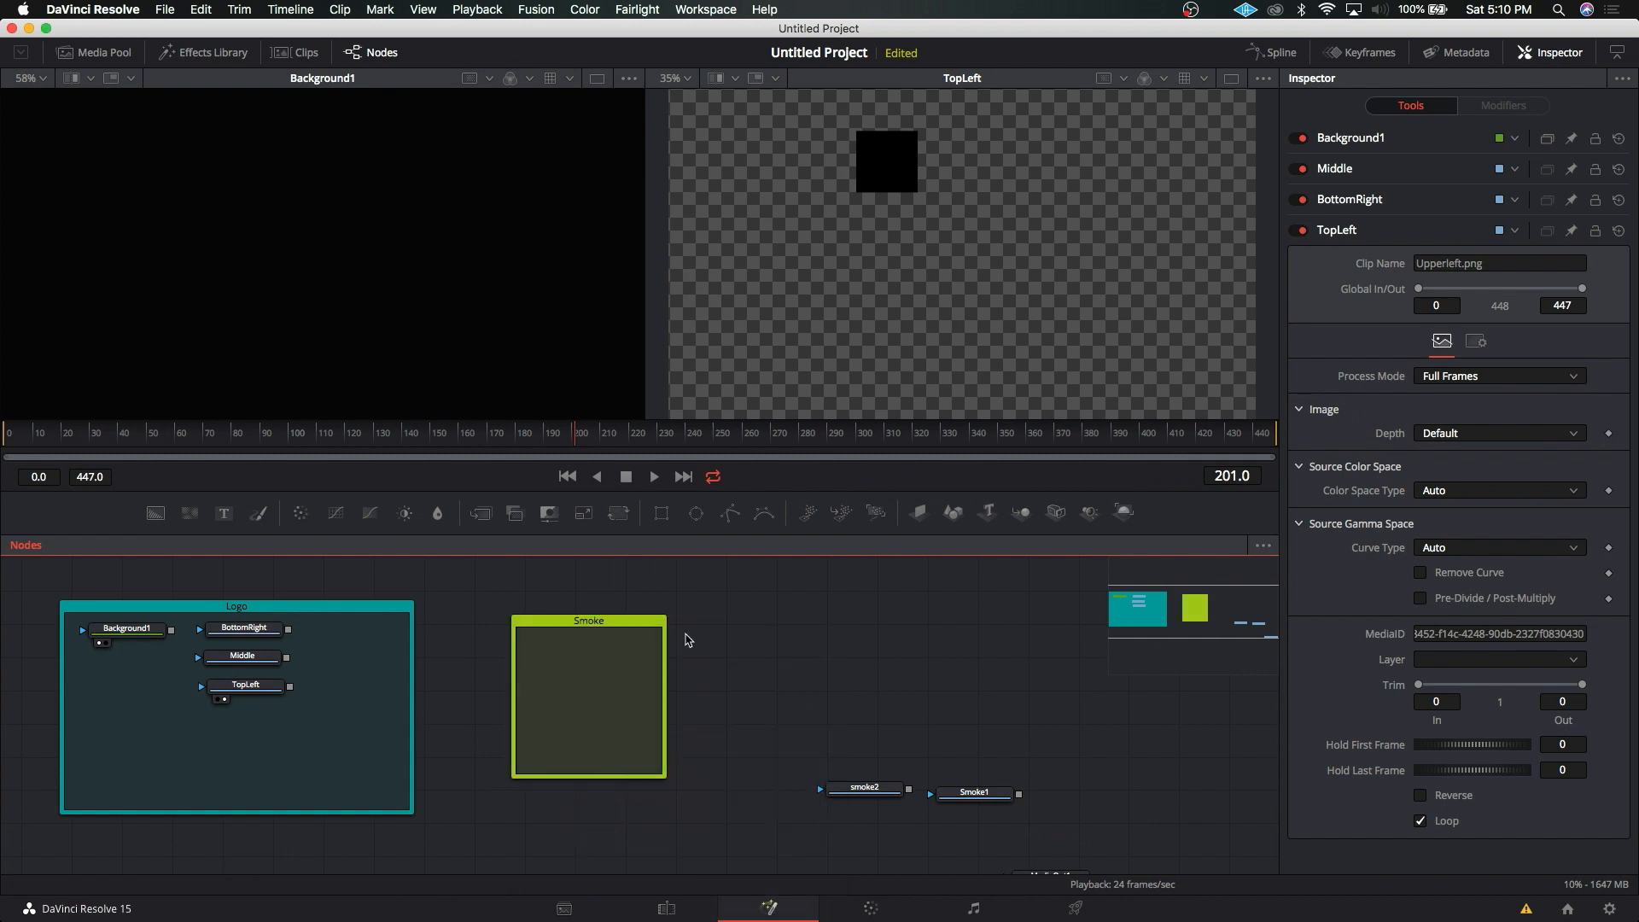
Step: Enlarge the Smoke underlay and place smoke2 and Smoke1 side by side along its upper edge, farther from the Logo underlay
{"action": "left_click_drag", "start_coordinate": [579, 623], "coordinate": [544, 604]}
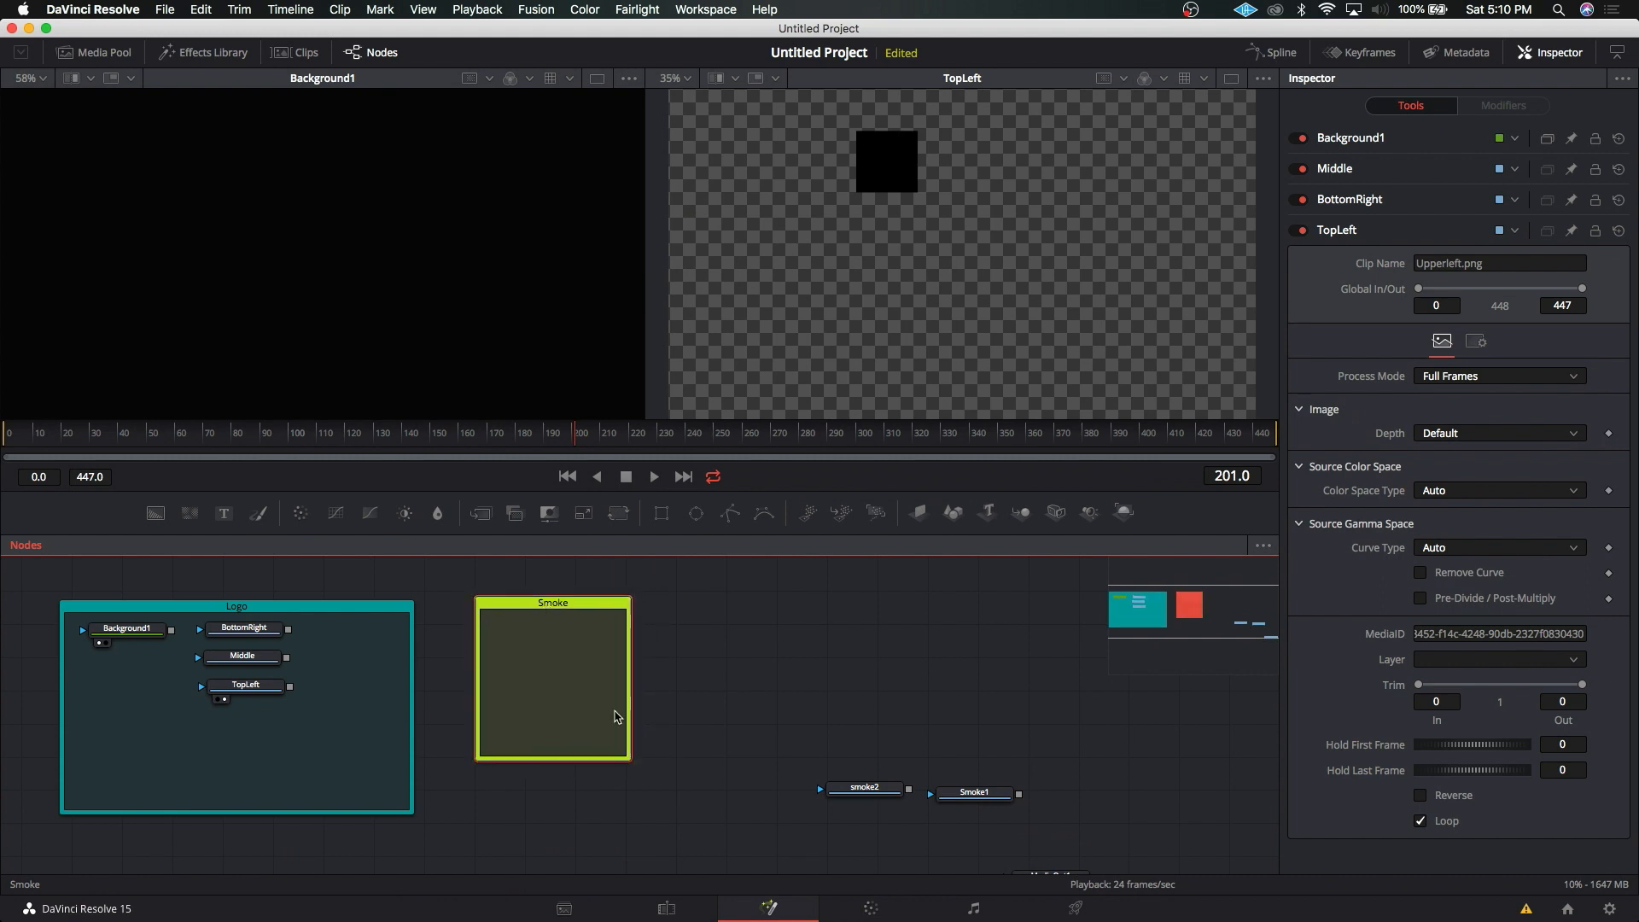
{"action": "left_click_drag", "start_coordinate": [635, 764], "coordinate": [794, 830]}
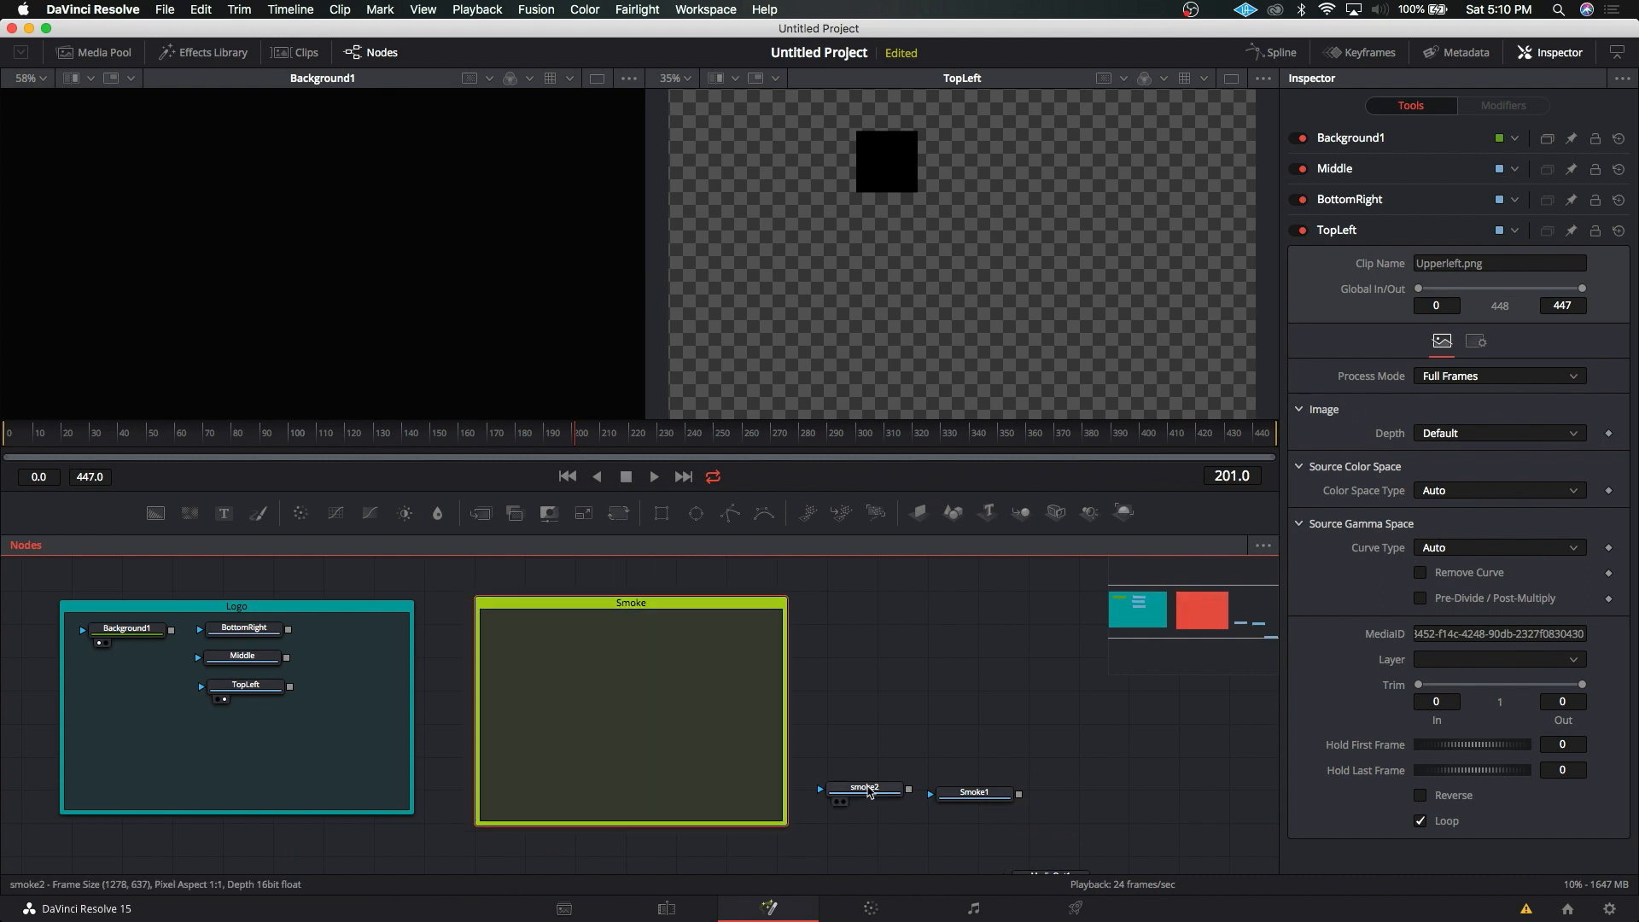
{"action": "left_click_drag", "start_coordinate": [864, 787], "coordinate": [541, 626]}
{"action": "left_click_drag", "start_coordinate": [976, 792], "coordinate": [780, 607]}
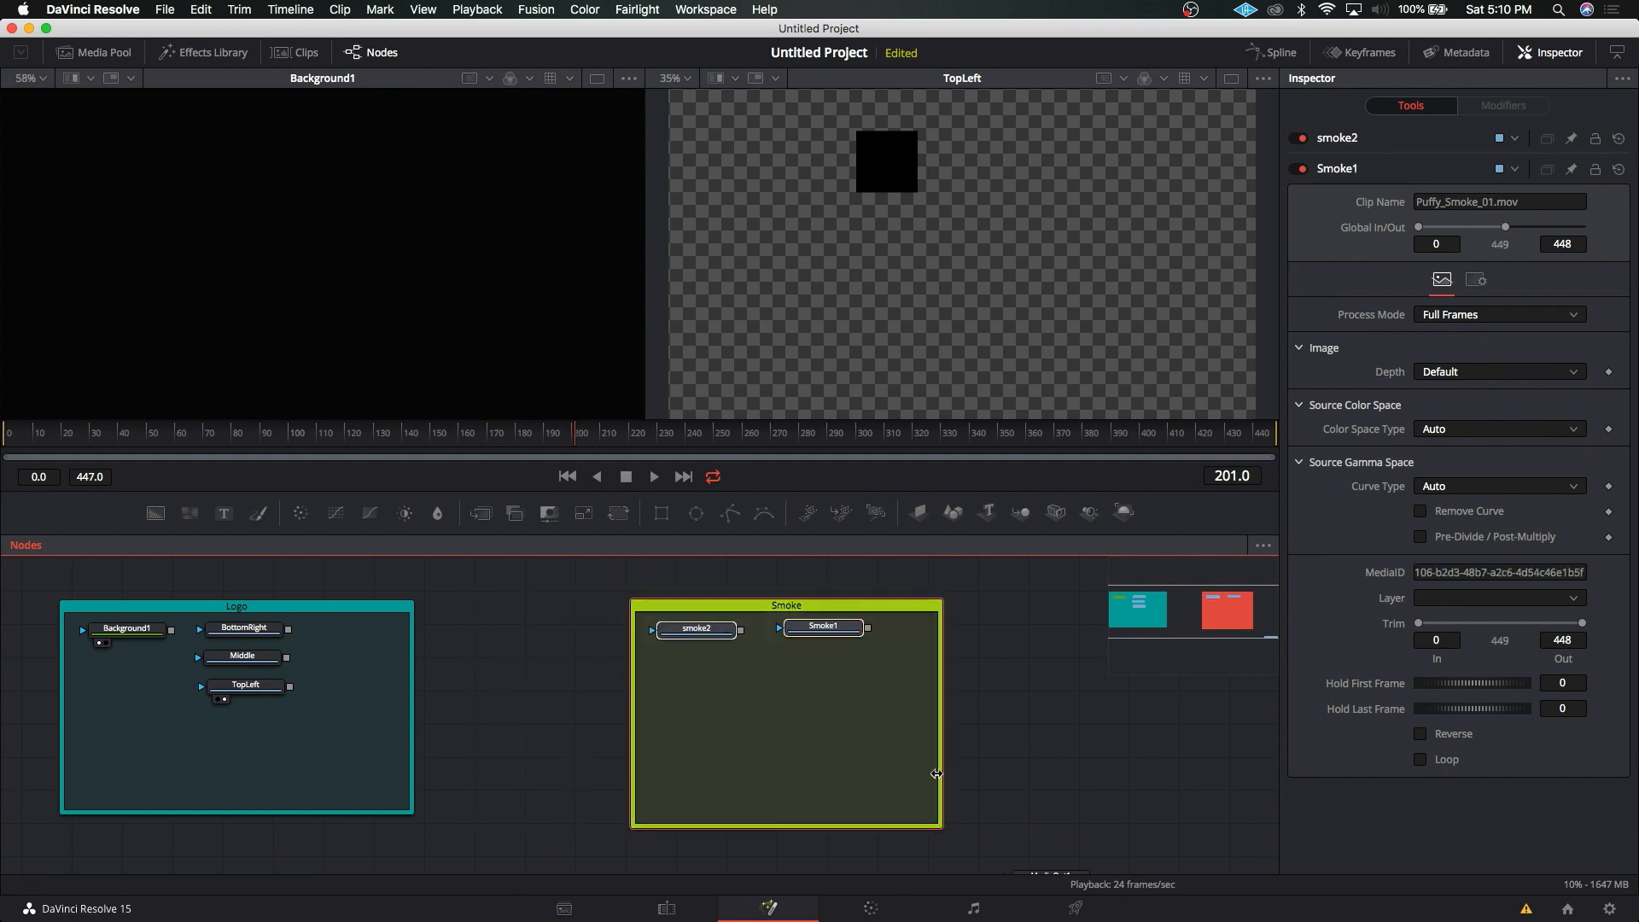
{"action": "left_click_drag", "start_coordinate": [936, 825], "coordinate": [915, 803]}
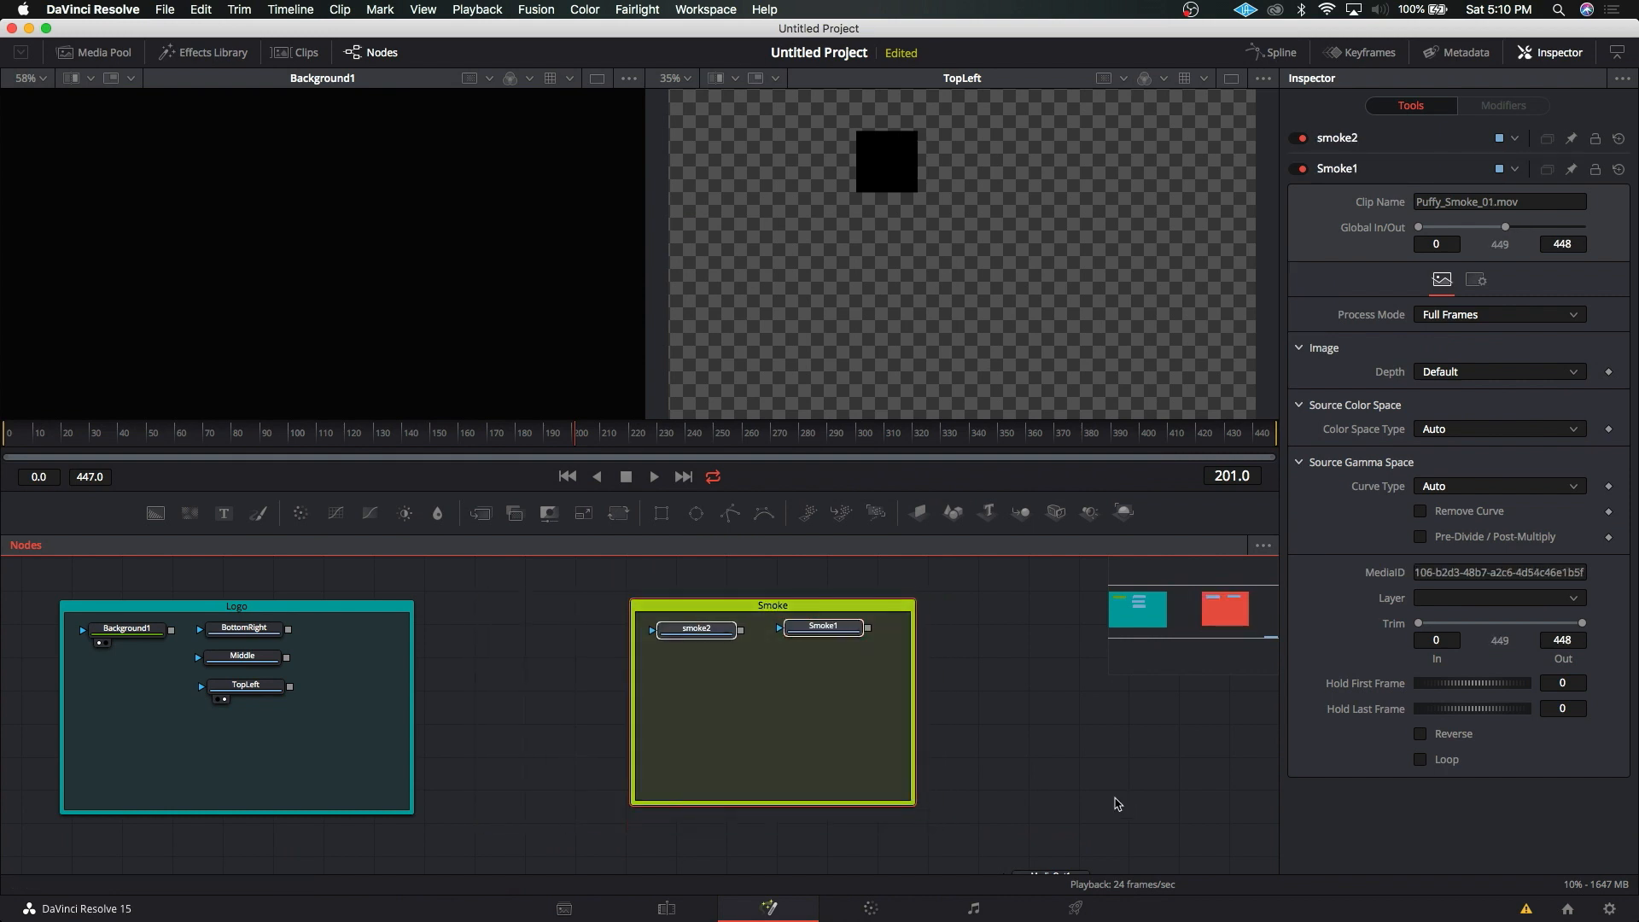
Step: Move MediaOut1 well to the right of the graph and shift the Smoke underlay right to widen the gap beside Logo
{"action": "left_click_drag", "start_coordinate": [1118, 804], "coordinate": [1021, 649]}
{"action": "left_click_drag", "start_coordinate": [852, 646], "coordinate": [856, 773]}
{"action": "left_click_drag", "start_coordinate": [1022, 784], "coordinate": [1159, 799]}
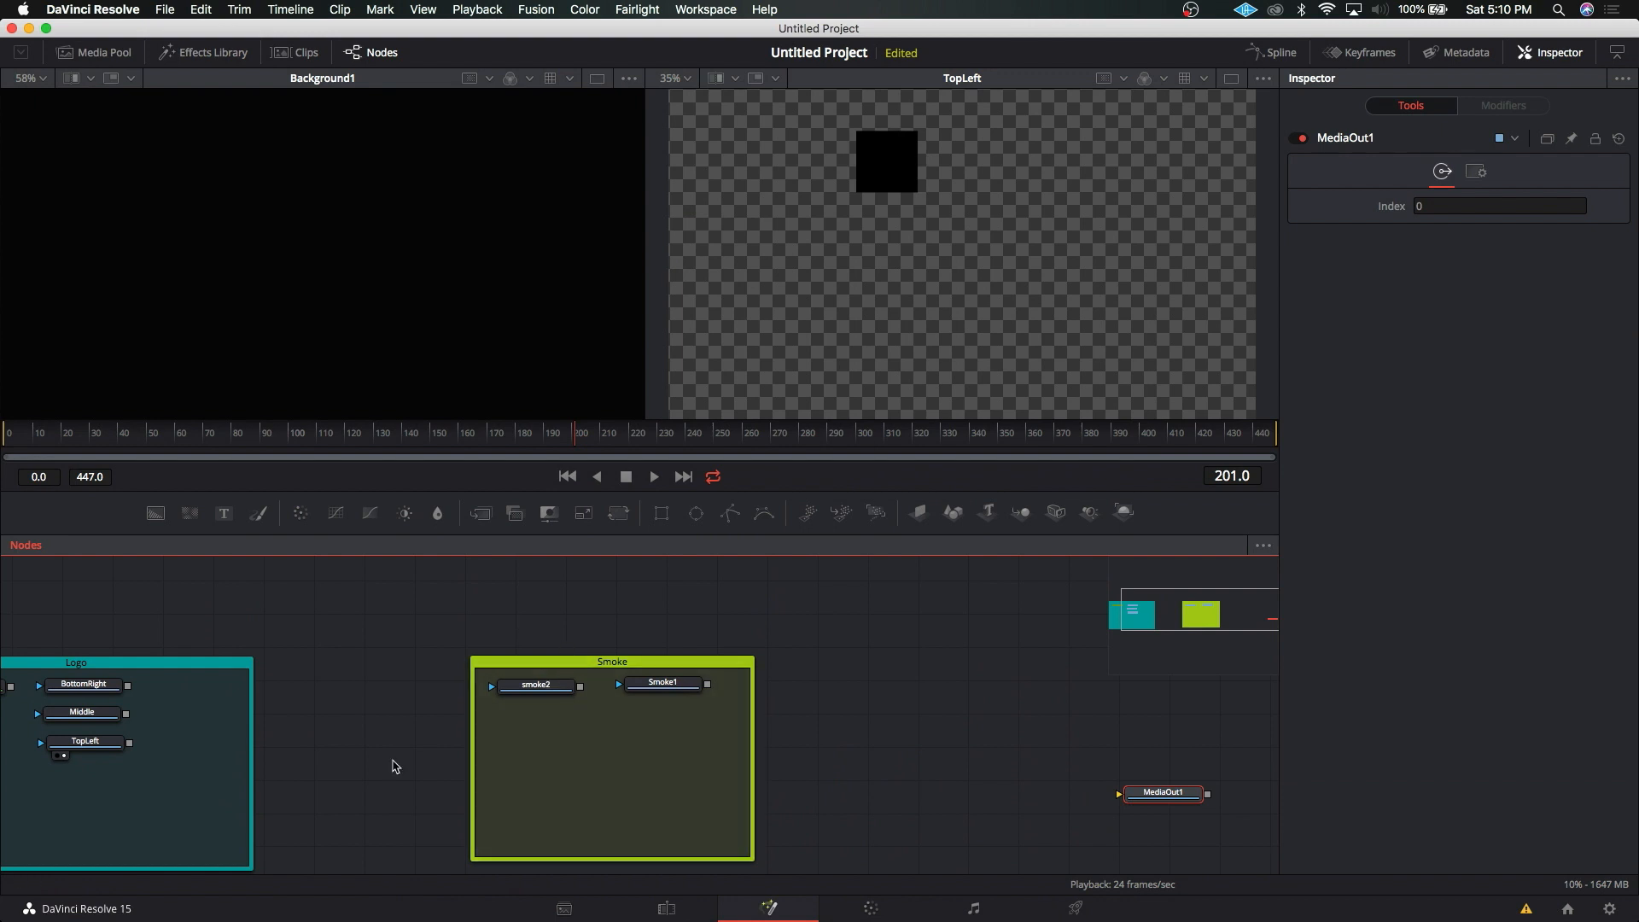
{"action": "left_click_drag", "start_coordinate": [268, 758], "coordinate": [440, 720]}
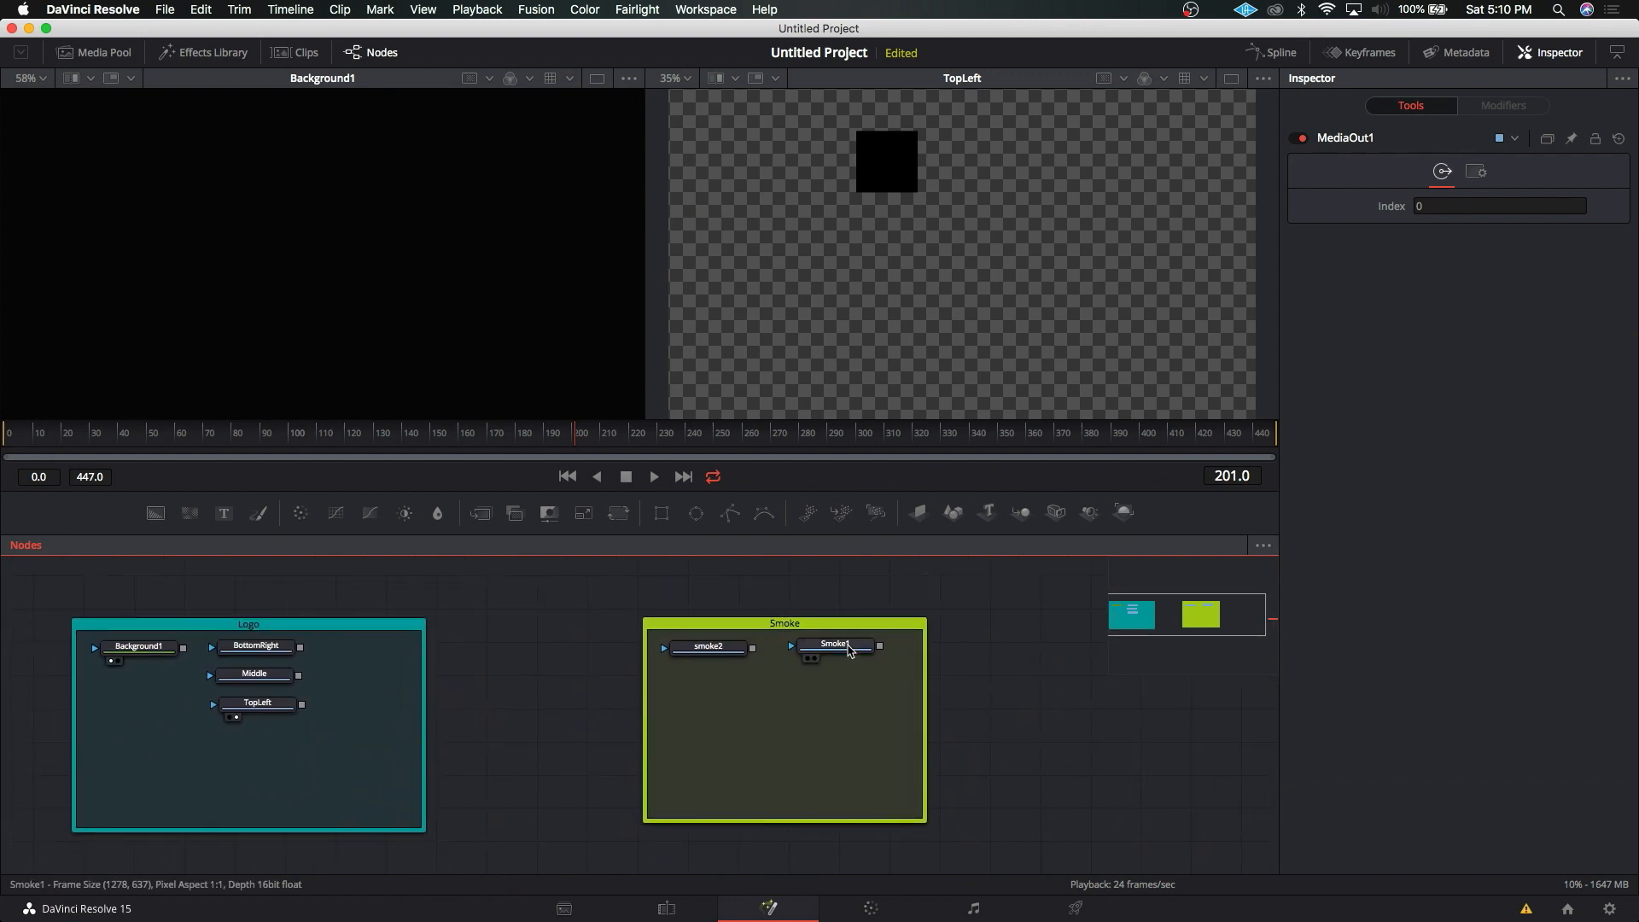
{"action": "left_click_drag", "start_coordinate": [799, 616], "coordinate": [929, 626]}
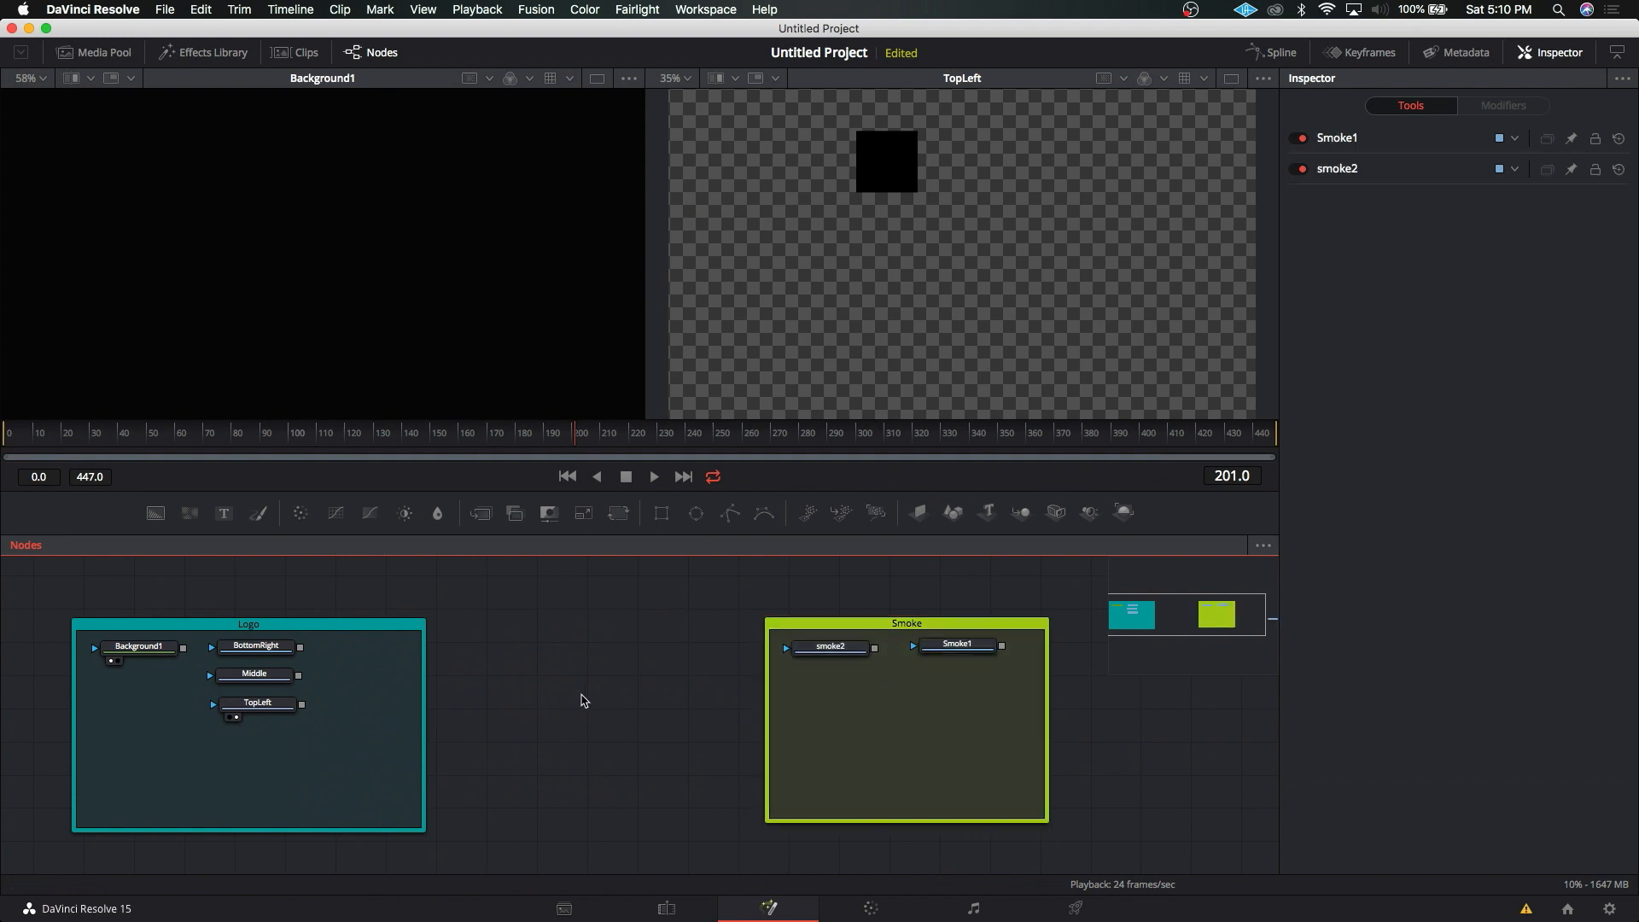
Step: Add a third Underlay in the gap between the Logo and Smoke underlays
{"action": "key", "text": "shift+space"}
{"action": "type", "text": "und"}
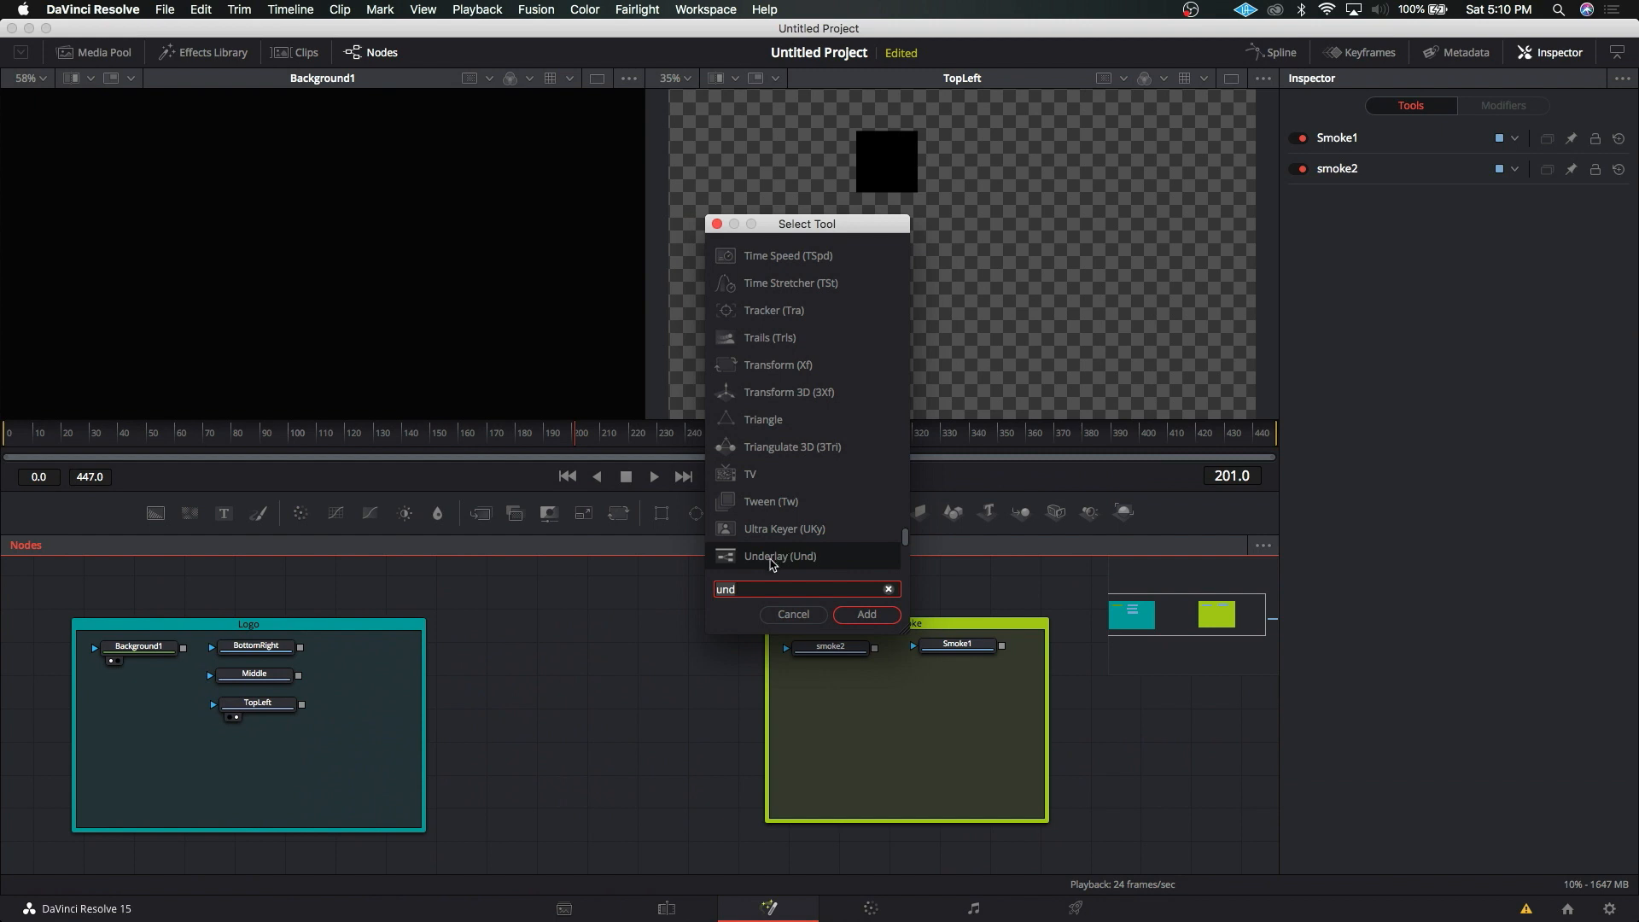
{"action": "left_click", "coordinate": [770, 556]}
{"action": "left_click", "coordinate": [865, 615]}
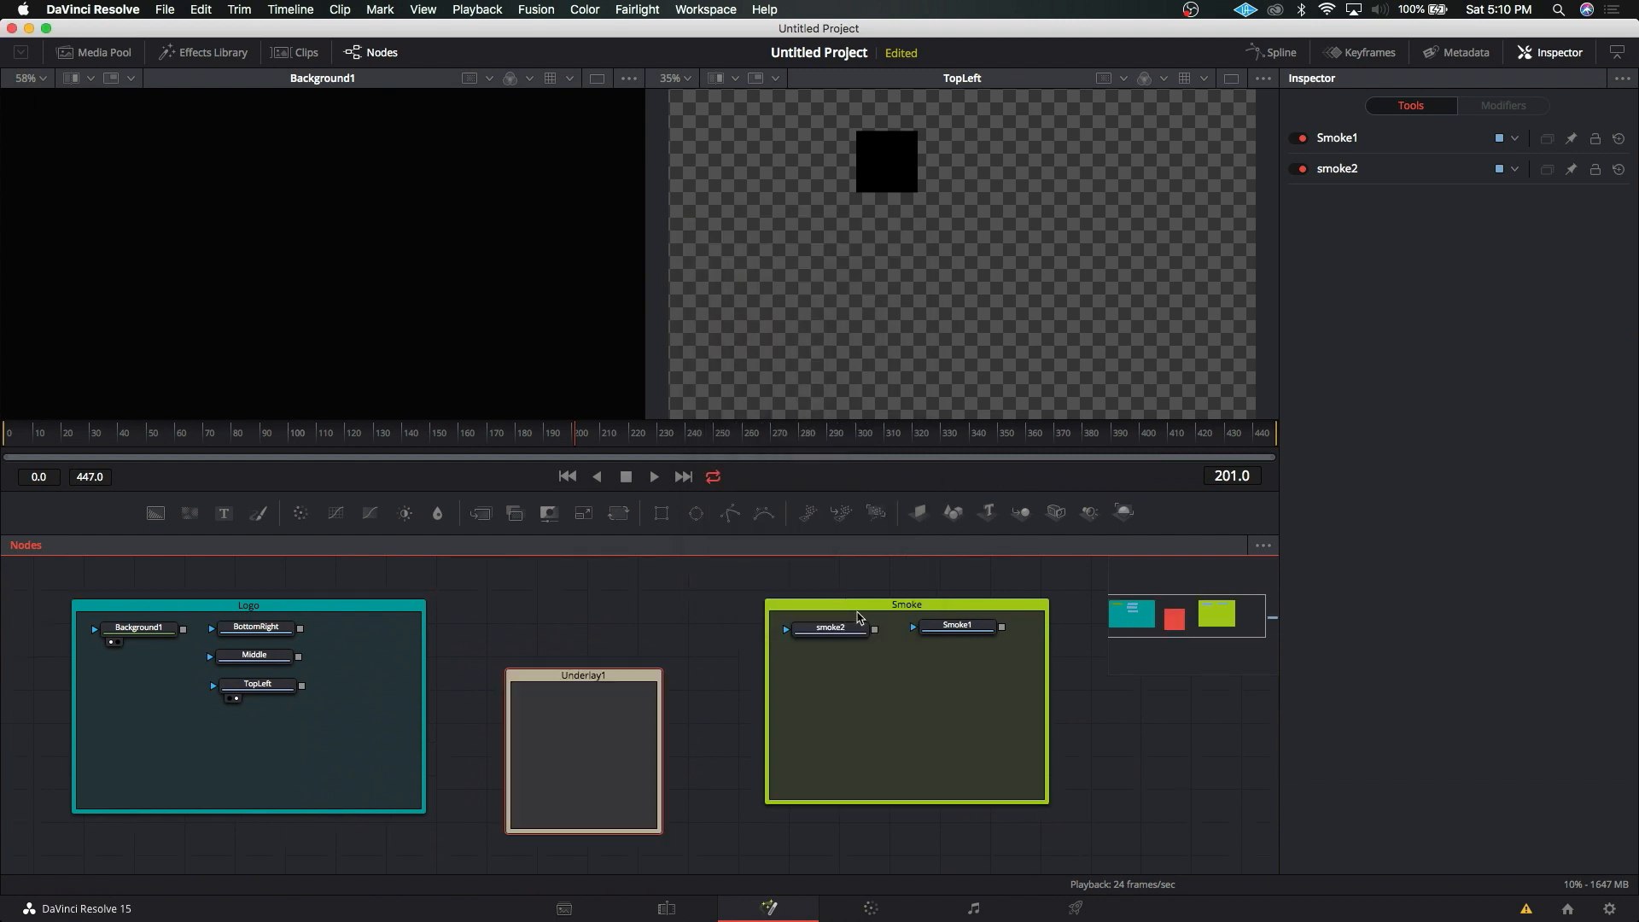
Step: Align the new underlay between Logo and Smoke, rename it Particles and set its color to Orange
{"action": "left_click_drag", "start_coordinate": [575, 679], "coordinate": [565, 632]}
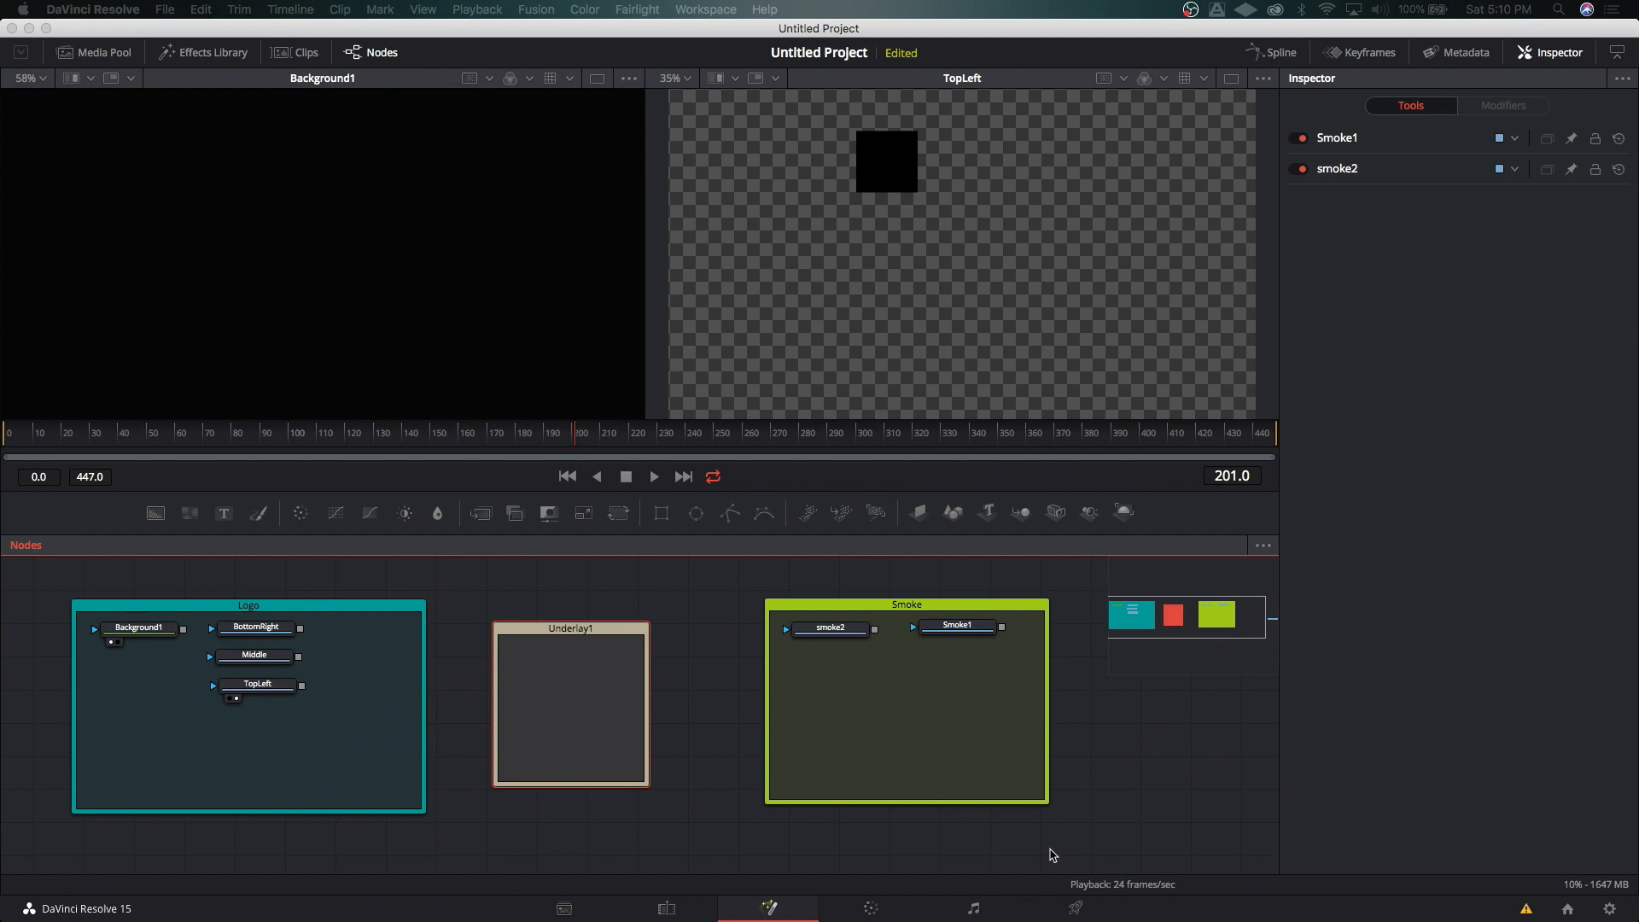
{"action": "key", "text": "Return"}
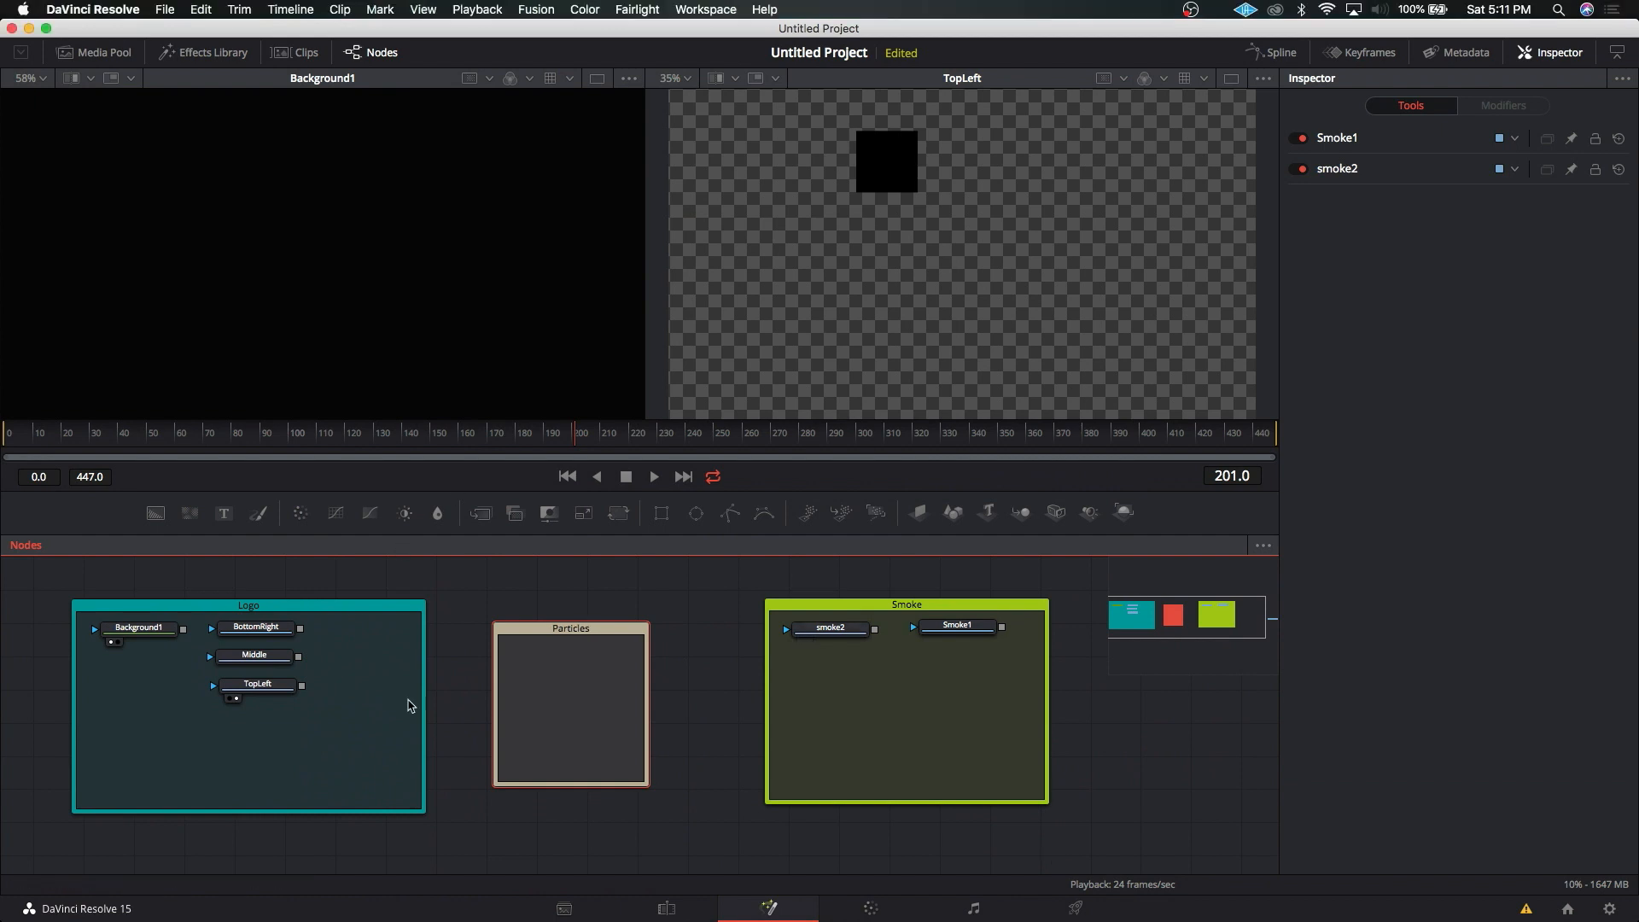
{"action": "right_click", "coordinate": [623, 639]}
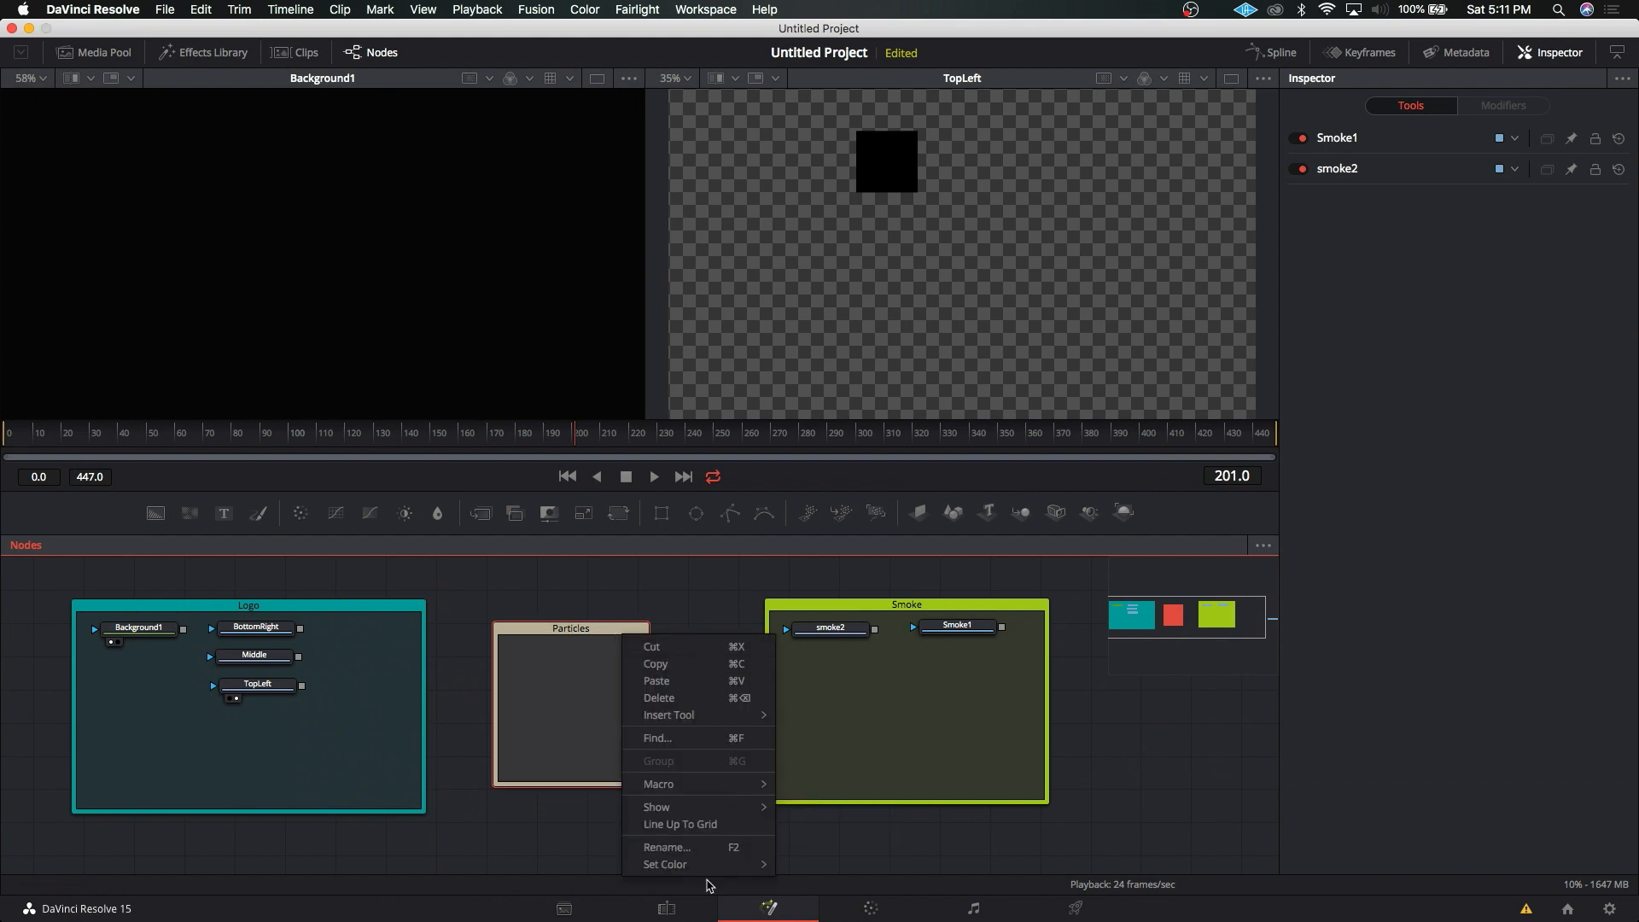
{"action": "left_click", "coordinate": [846, 664]}
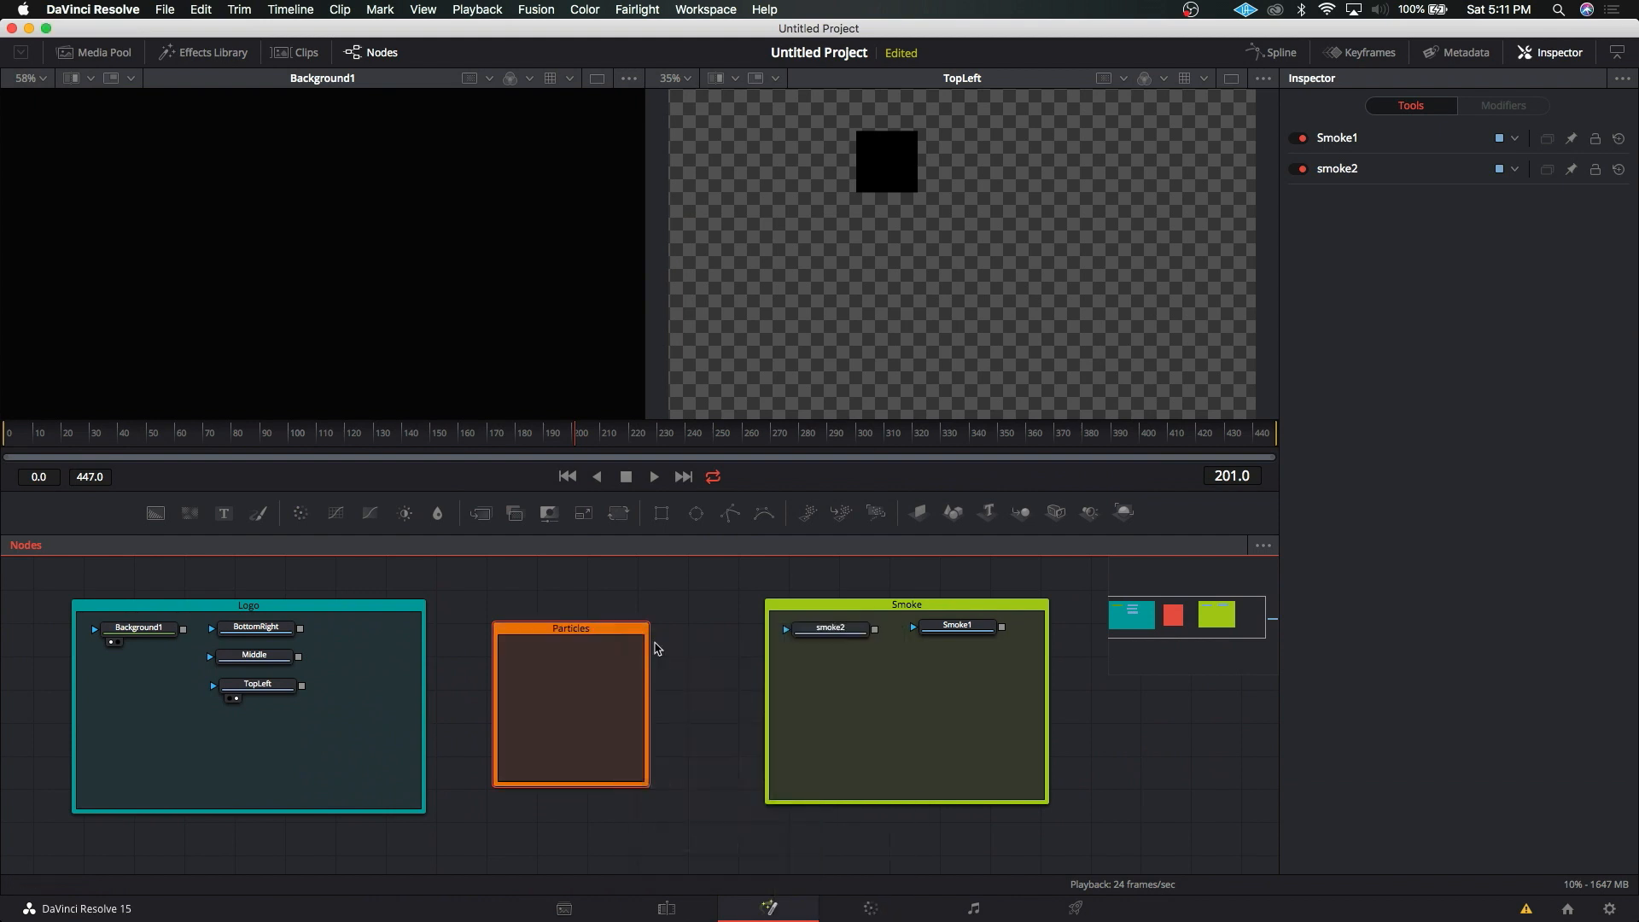
Step: Move the Particles underlay down below the row of Logo and Smoke underlays, clearing the gap between them
{"action": "left_click_drag", "start_coordinate": [611, 632], "coordinate": [625, 853]}
{"action": "scroll", "coordinate": [724, 794], "scroll_direction": "up", "scroll_amount": 2}
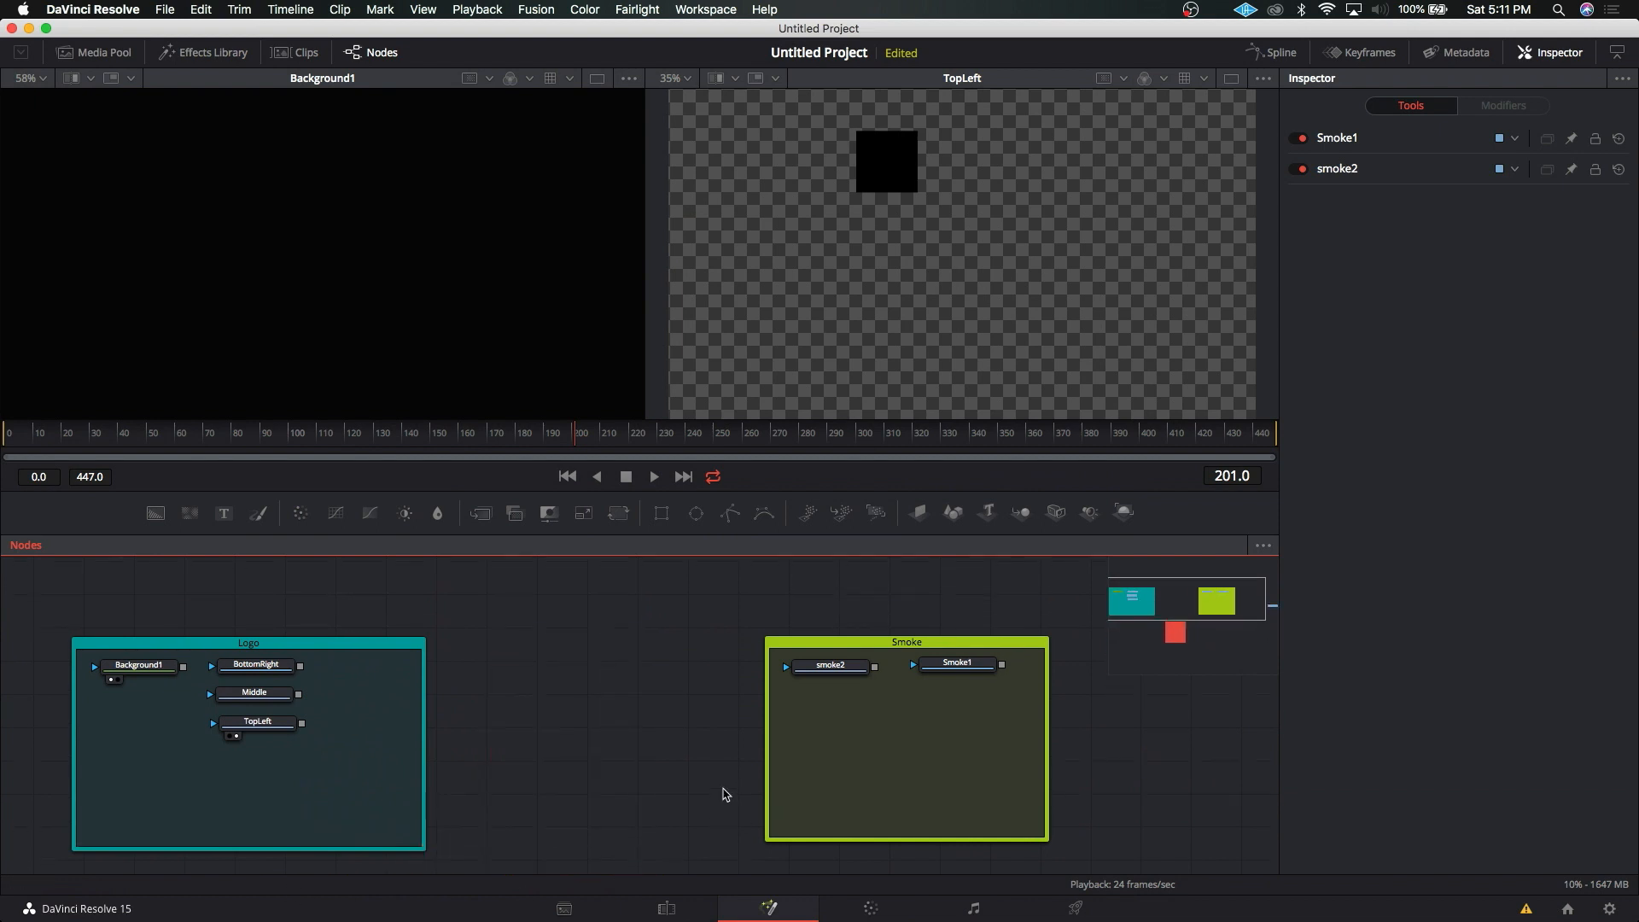
{"action": "scroll", "coordinate": [724, 794], "scroll_direction": "down", "scroll_amount": 4}
{"action": "scroll", "coordinate": [725, 793], "scroll_direction": "up", "scroll_amount": 2}
Step: Add a fourth Underlay and place it in the gap between the Logo and Smoke underlays, level with their upper edges
{"action": "mouse_move", "coordinate": [928, 634]}
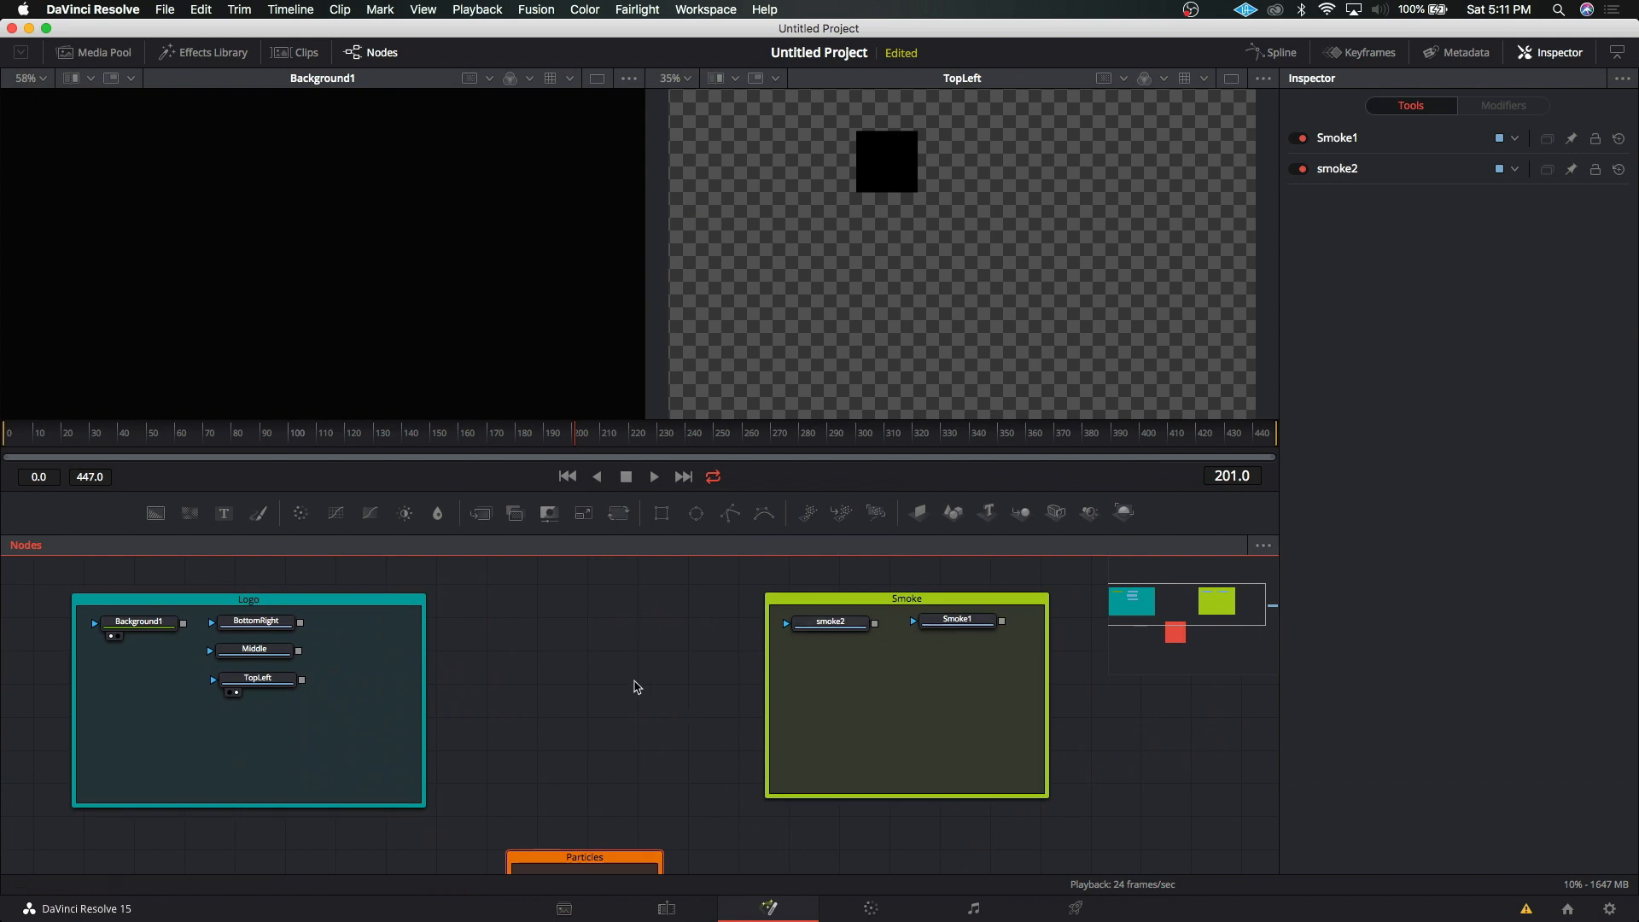
{"action": "key", "text": "shift+space"}
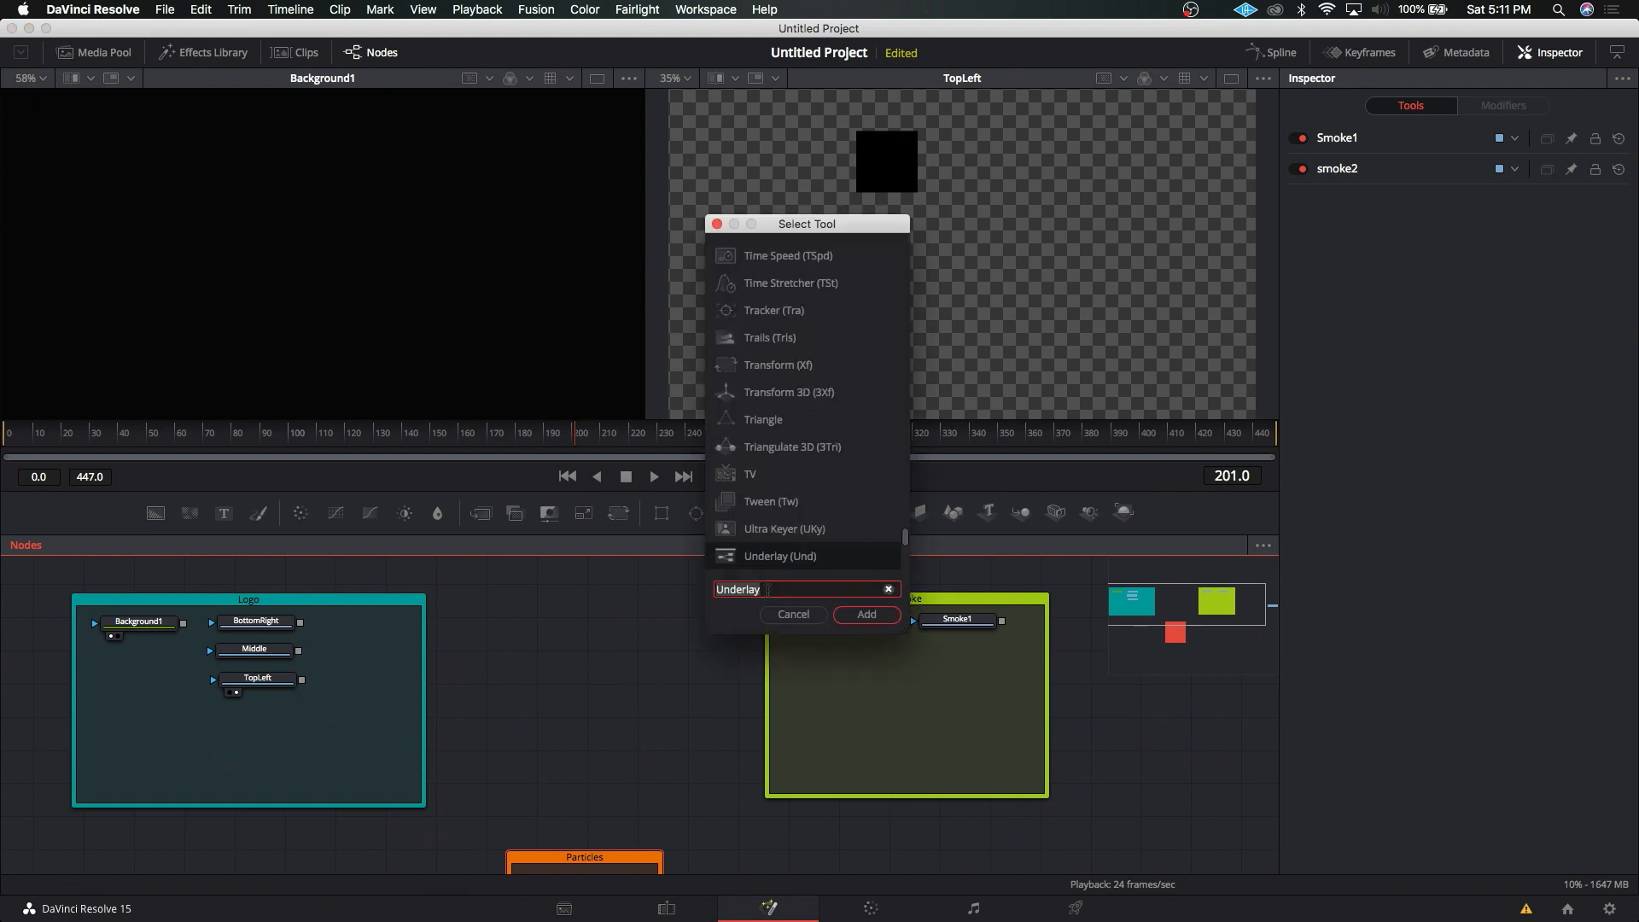
{"action": "key", "text": "Return"}
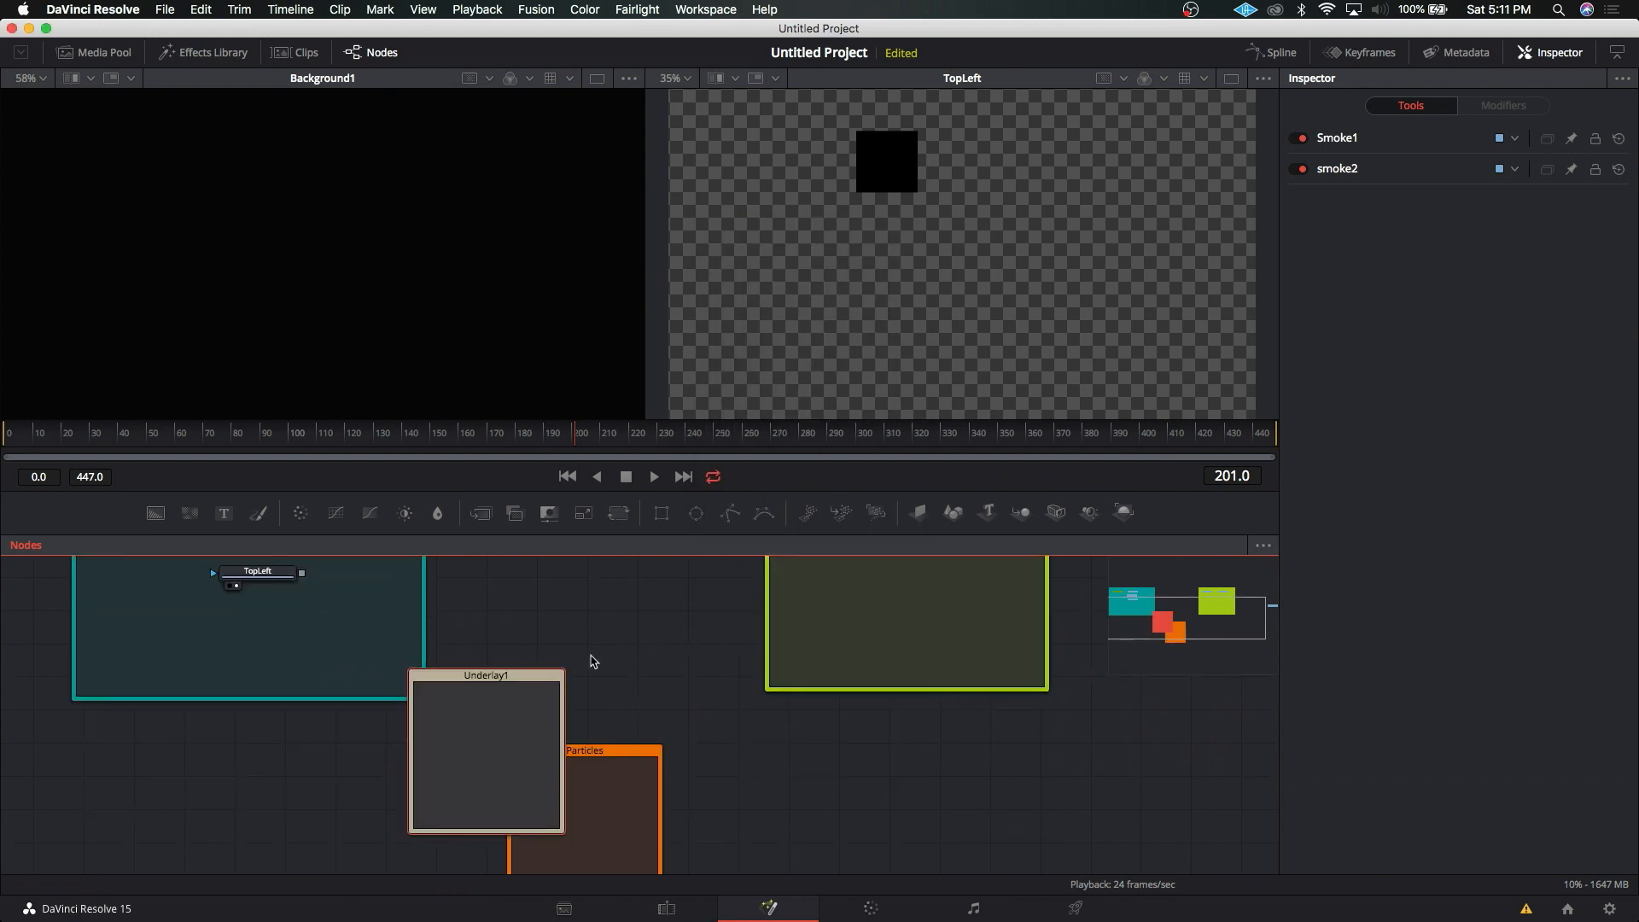
{"action": "left_click_drag", "start_coordinate": [544, 674], "coordinate": [690, 564]}
{"action": "scroll", "coordinate": [755, 704], "scroll_direction": "up", "scroll_amount": 5}
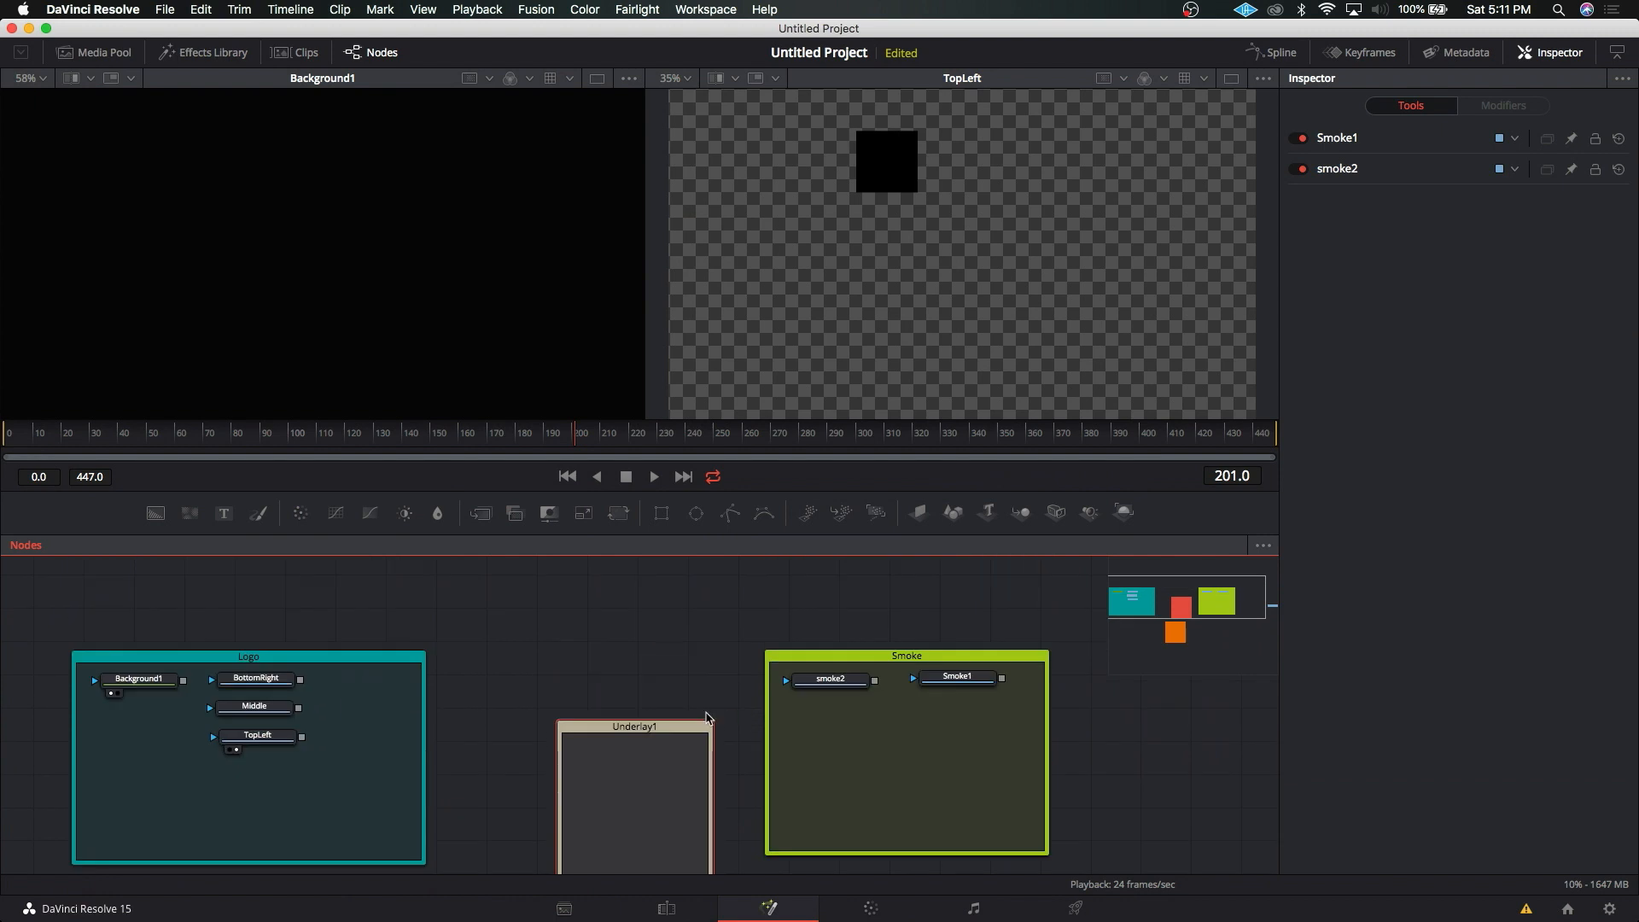
{"action": "left_click_drag", "start_coordinate": [643, 727], "coordinate": [611, 656]}
Step: Set the new underlay's color to Blue and rename it Flares
{"action": "right_click", "coordinate": [607, 657]}
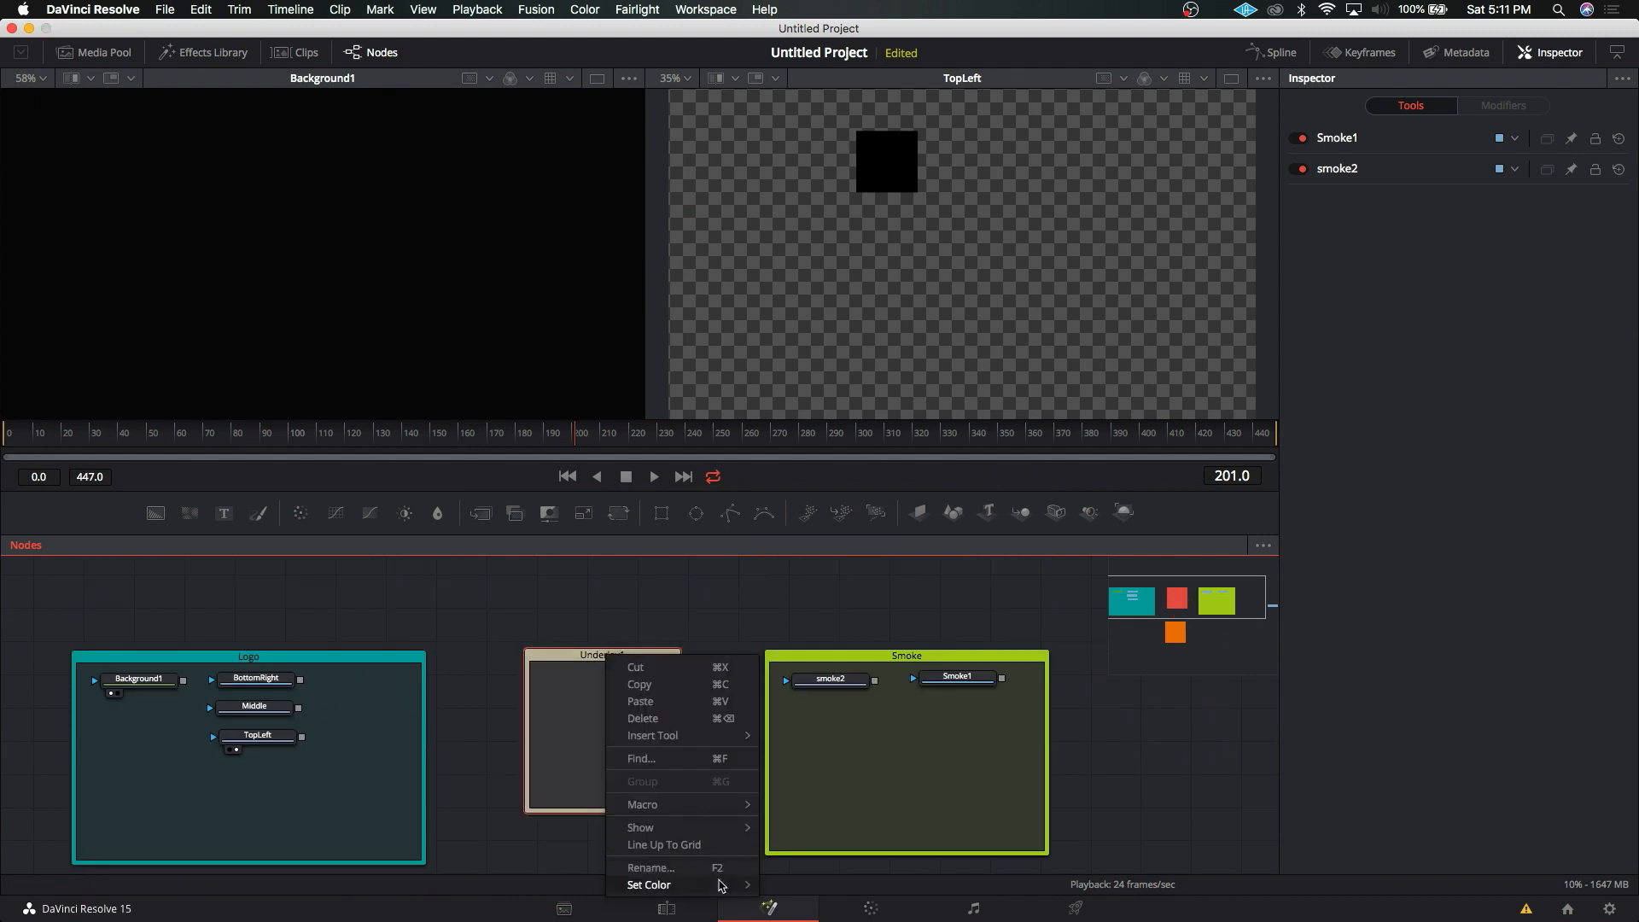
{"action": "mouse_move", "coordinate": [720, 884]}
{"action": "left_click", "coordinate": [874, 794]}
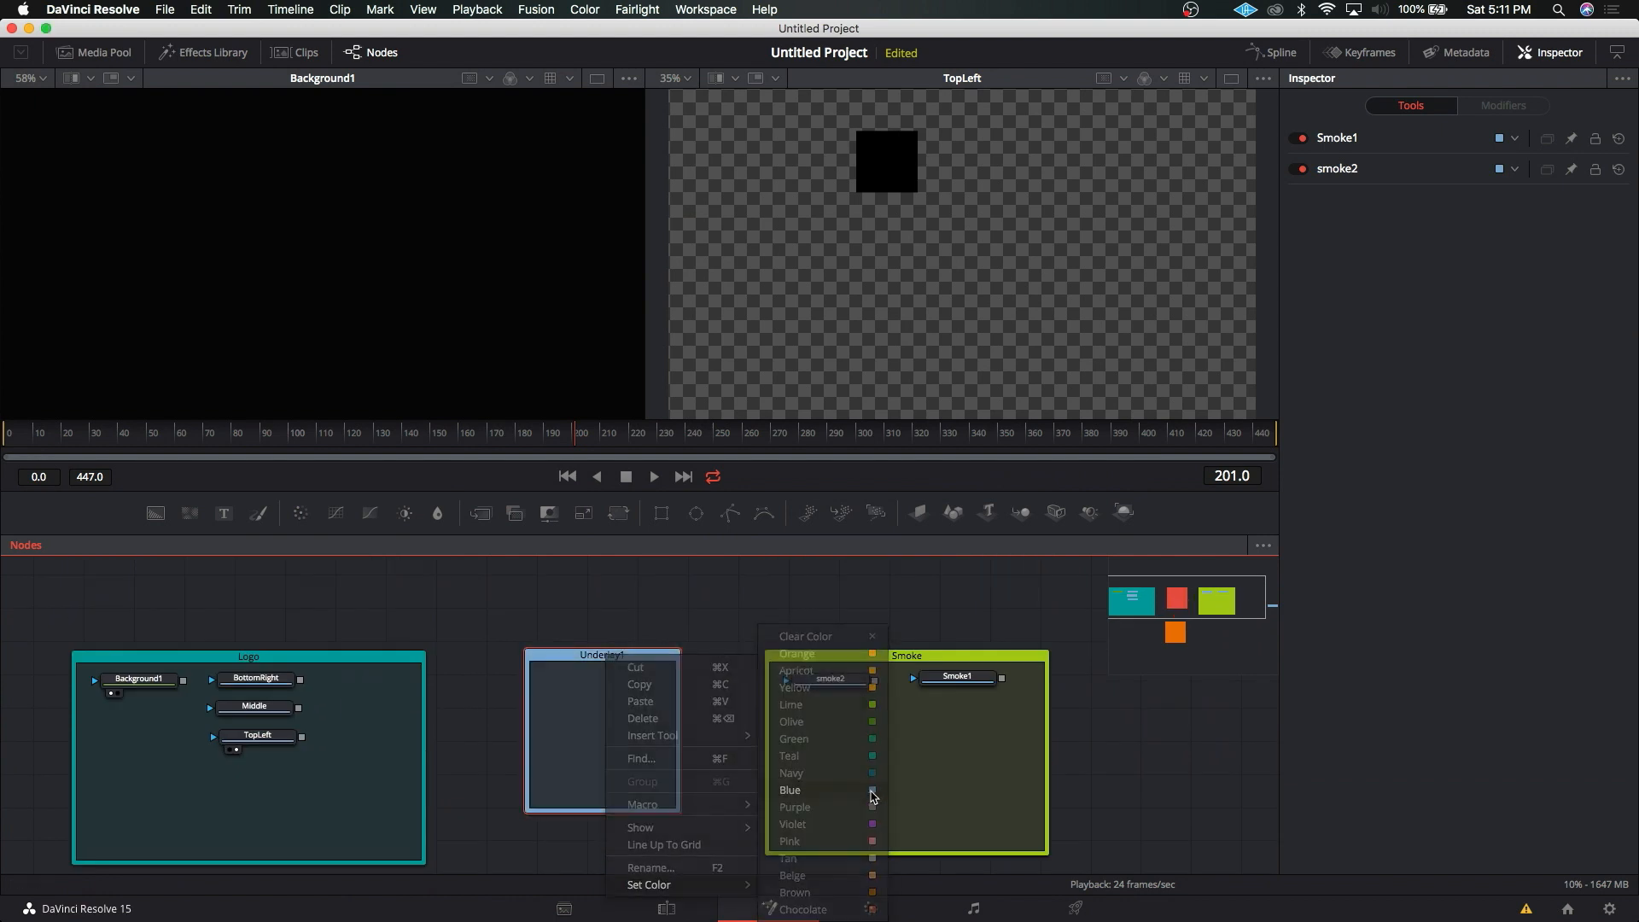
{"action": "right_click", "coordinate": [612, 659]}
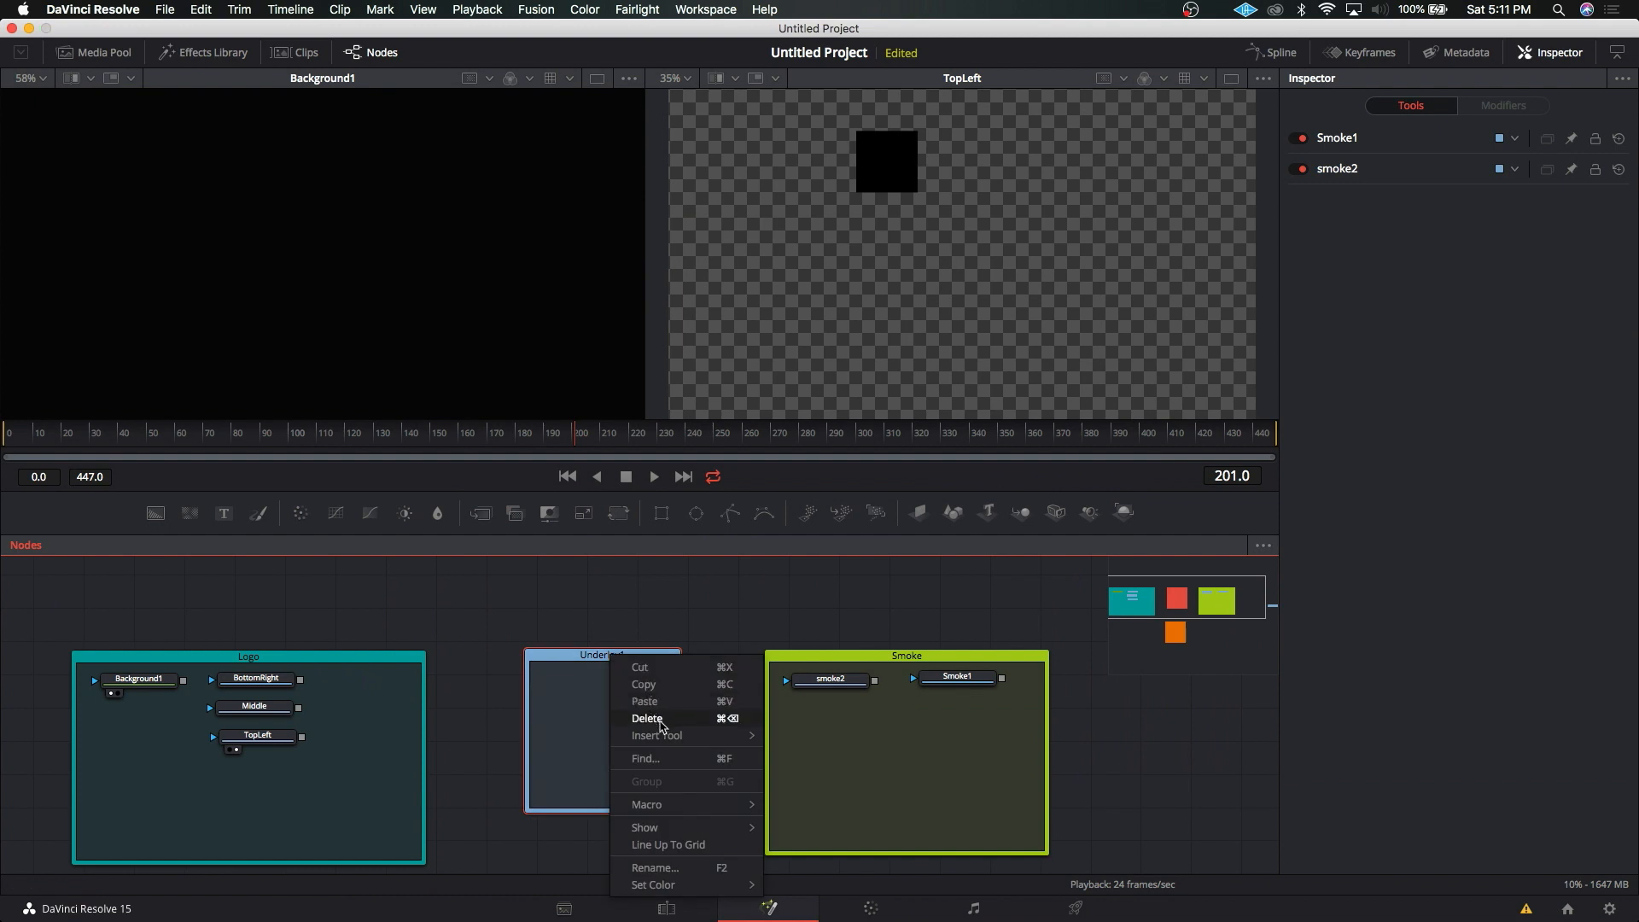
{"action": "left_click", "coordinate": [655, 867]}
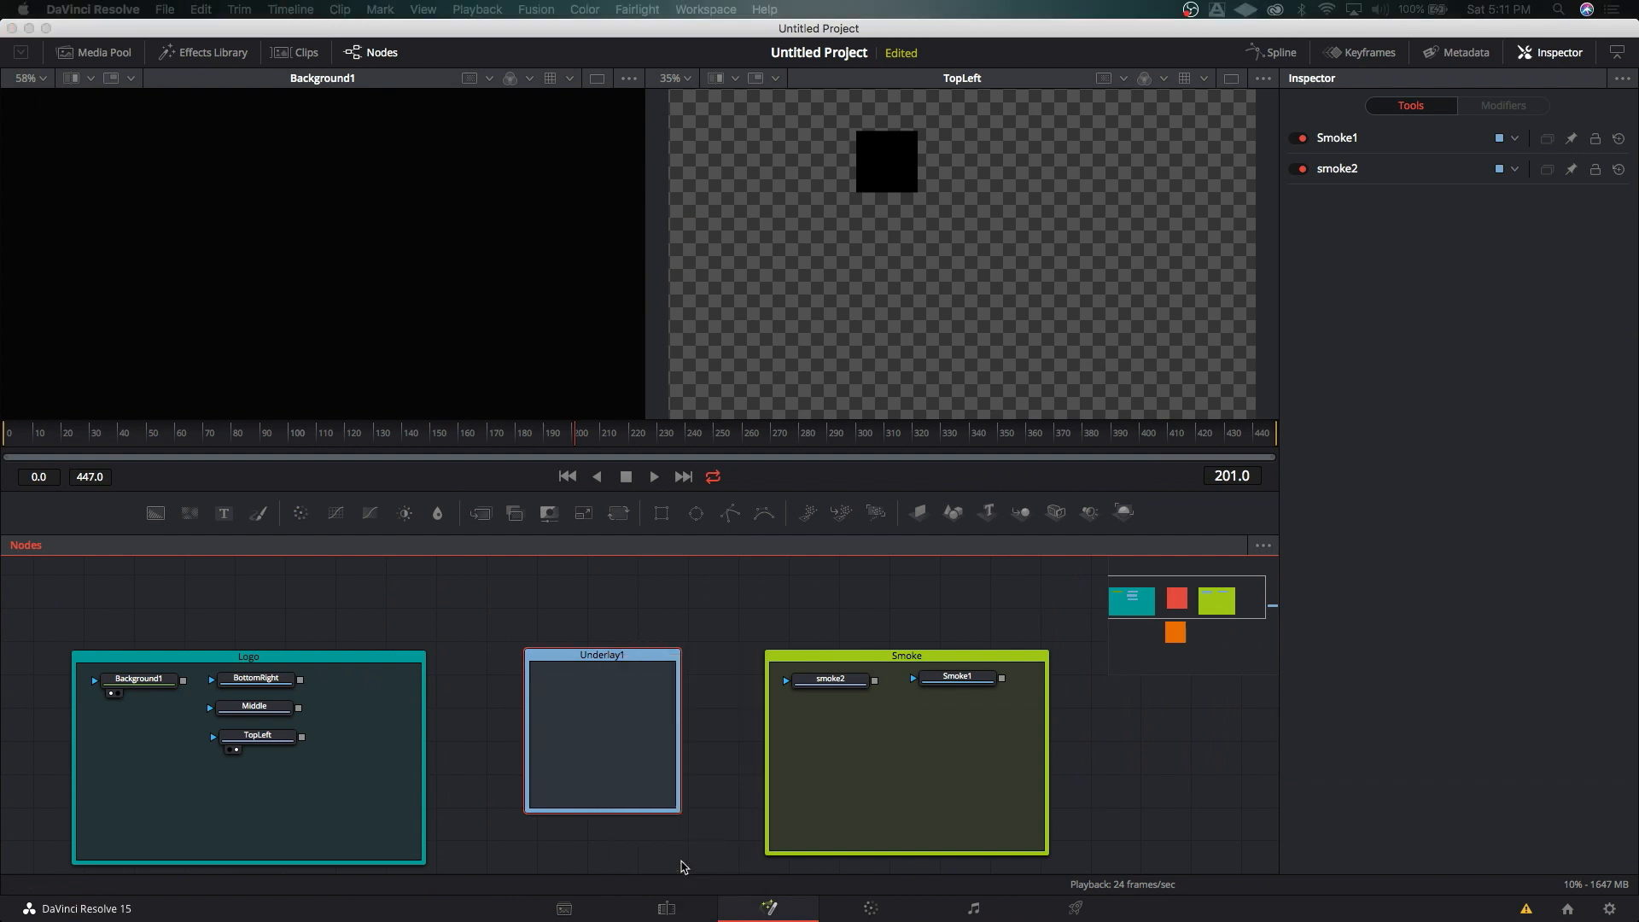
{"action": "key", "text": "Return"}
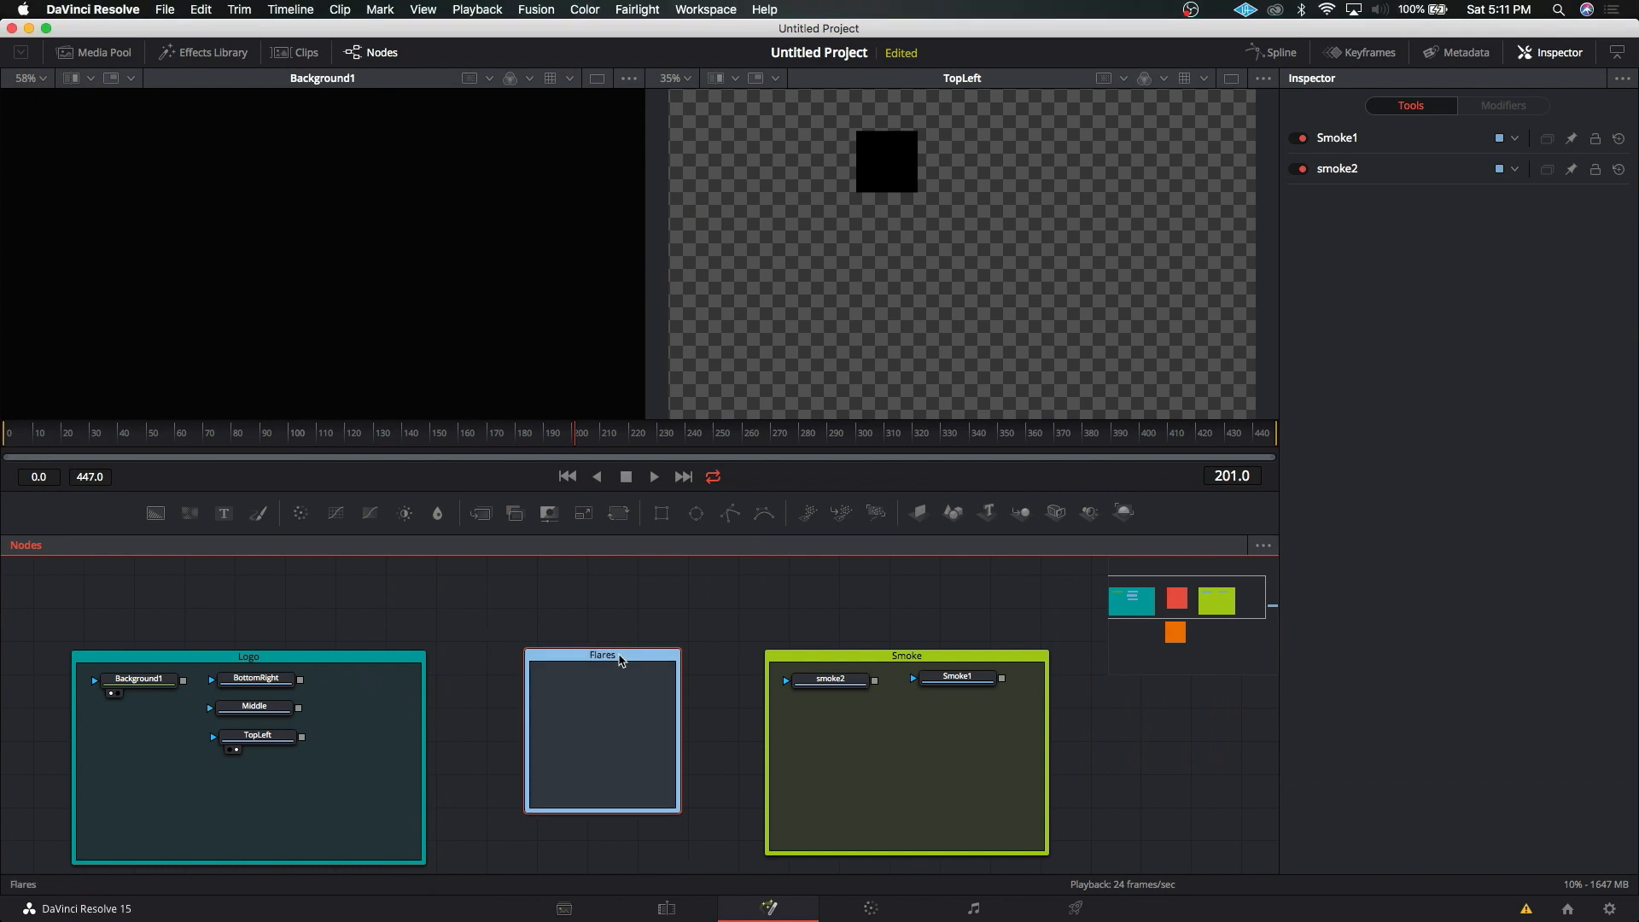
Step: Move Flares to the far side of Smoke, shift Smoke closer to Logo, and enlarge Flares to match the other underlays
{"action": "left_click_drag", "start_coordinate": [622, 651], "coordinate": [1191, 655]}
{"action": "left_click_drag", "start_coordinate": [967, 673], "coordinate": [761, 669]}
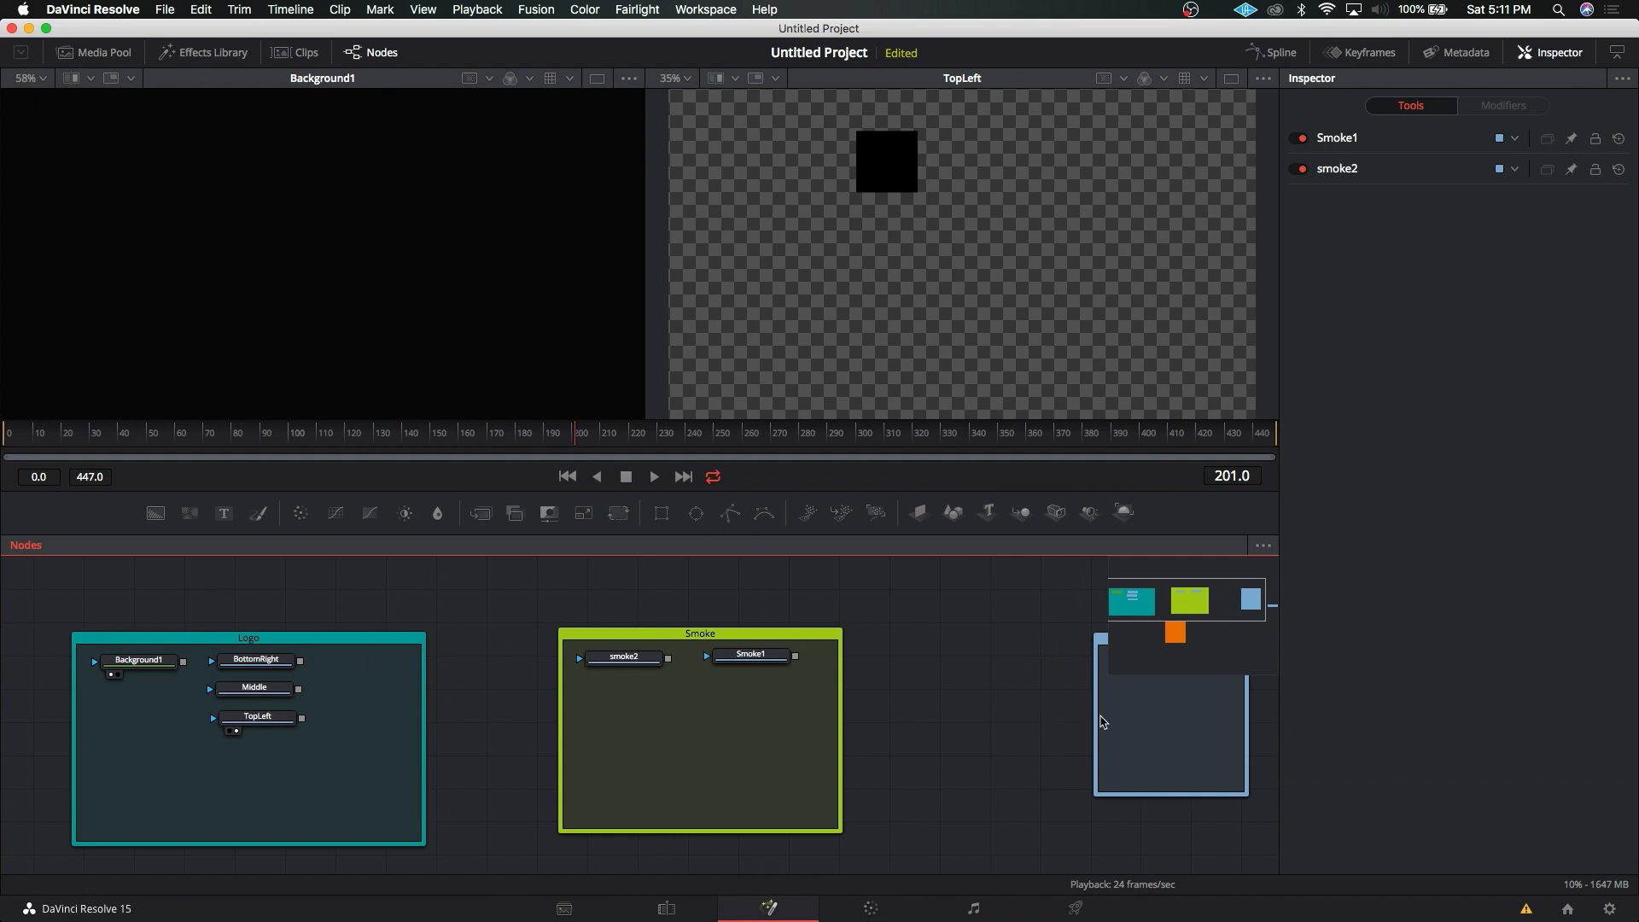
{"action": "left_click_drag", "start_coordinate": [1112, 642], "coordinate": [935, 642]}
{"action": "left_click_drag", "start_coordinate": [1074, 795], "coordinate": [1229, 842]}
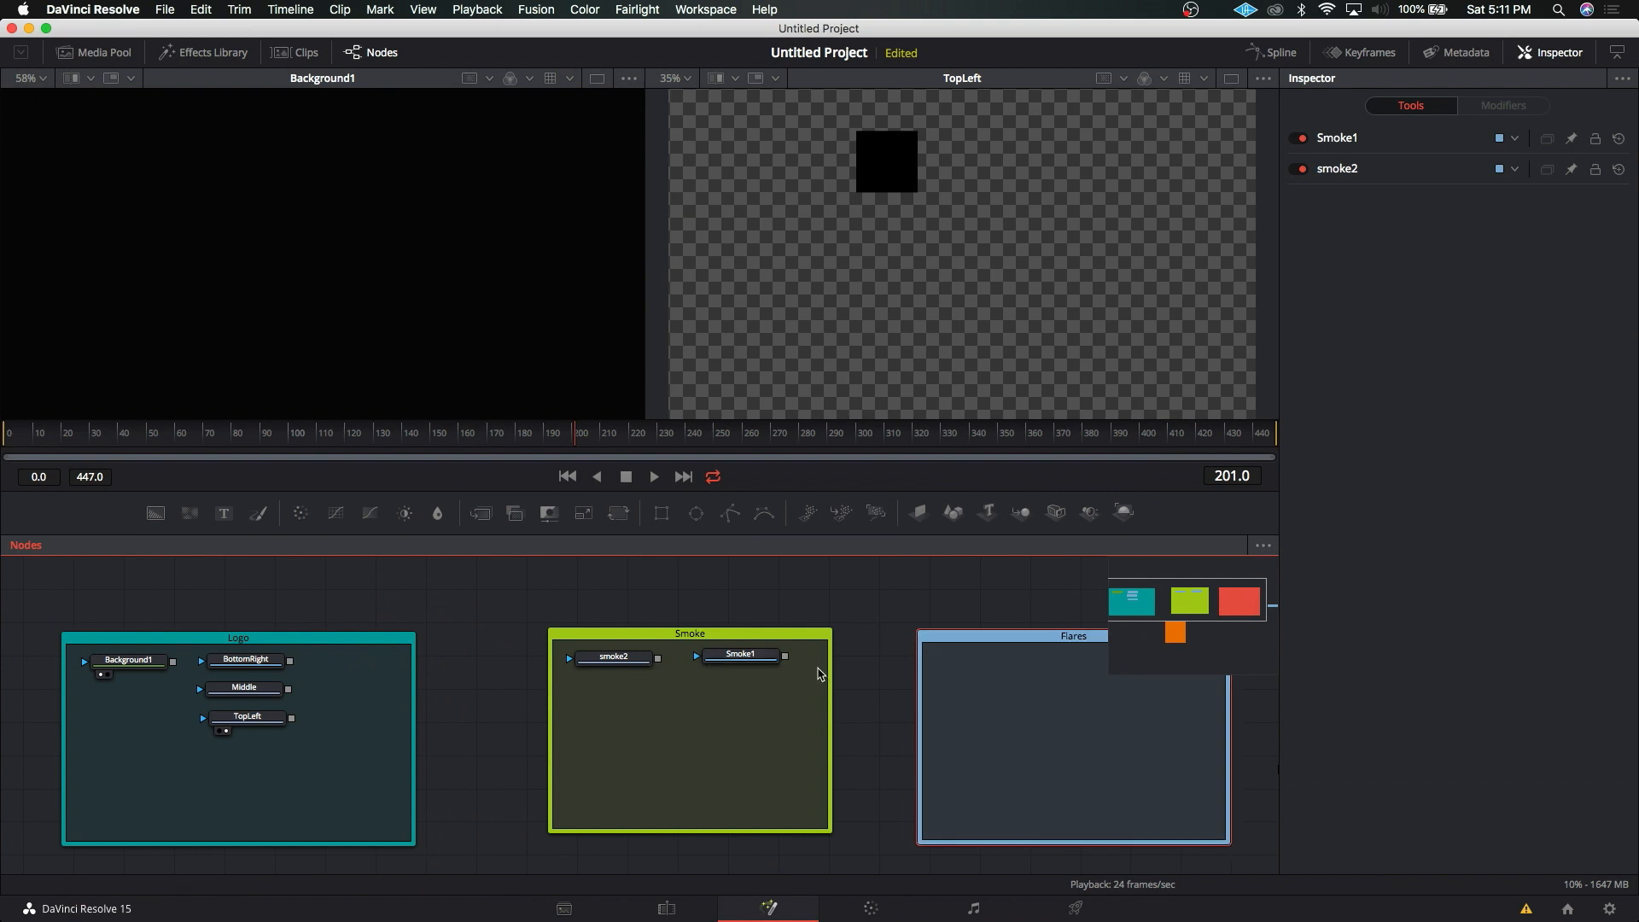
Step: Place the Particles underlay beneath Logo and enlarge it into a wide box reaching under the Smoke underlay
{"action": "scroll", "coordinate": [694, 726], "scroll_direction": "down", "scroll_amount": 2}
{"action": "scroll", "coordinate": [694, 727], "scroll_direction": "down", "scroll_amount": 5}
{"action": "left_click_drag", "start_coordinate": [607, 692], "coordinate": [179, 682]}
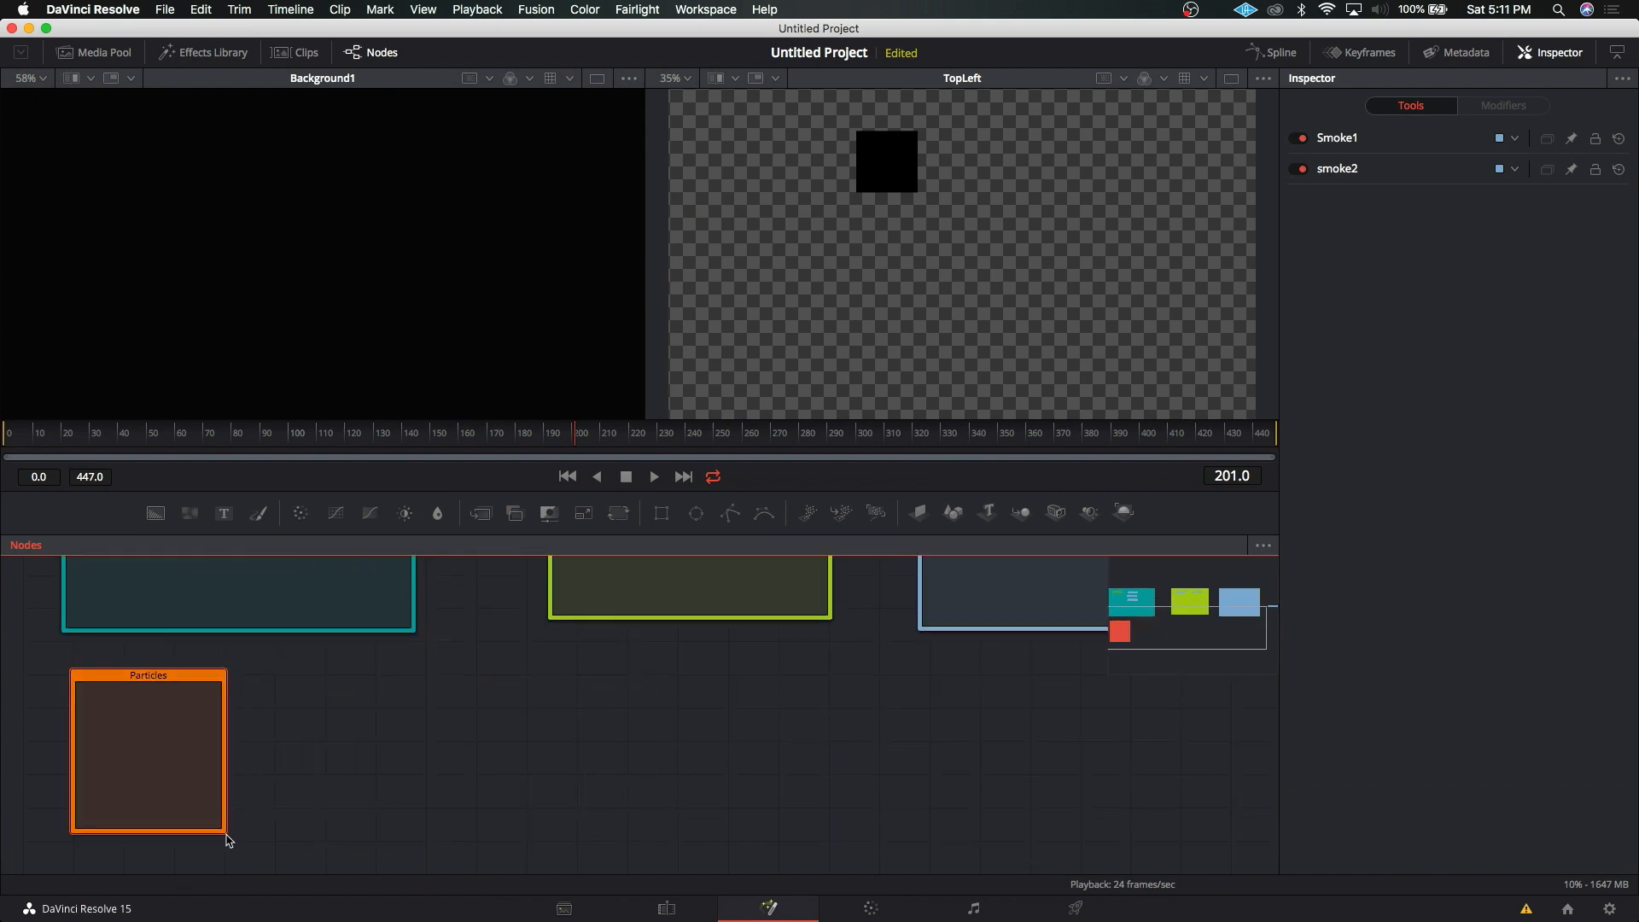
{"action": "left_click_drag", "start_coordinate": [227, 835], "coordinate": [851, 880]}
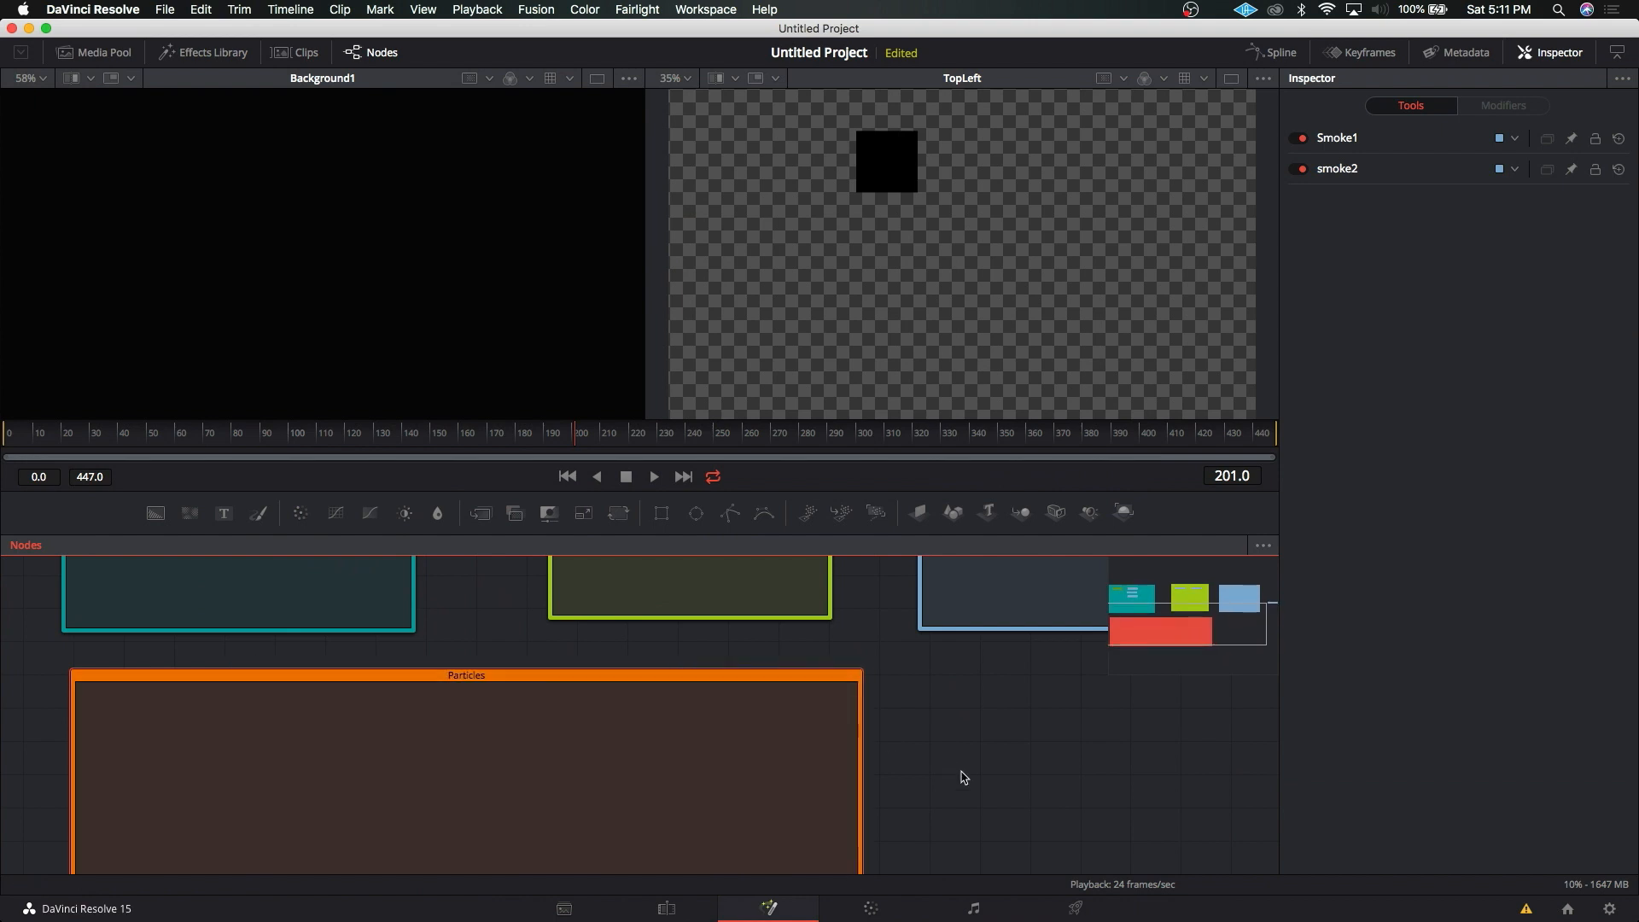
{"action": "scroll", "coordinate": [961, 771], "scroll_direction": "down", "scroll_amount": 2}
{"action": "left_click_drag", "start_coordinate": [714, 612], "coordinate": [710, 680]}
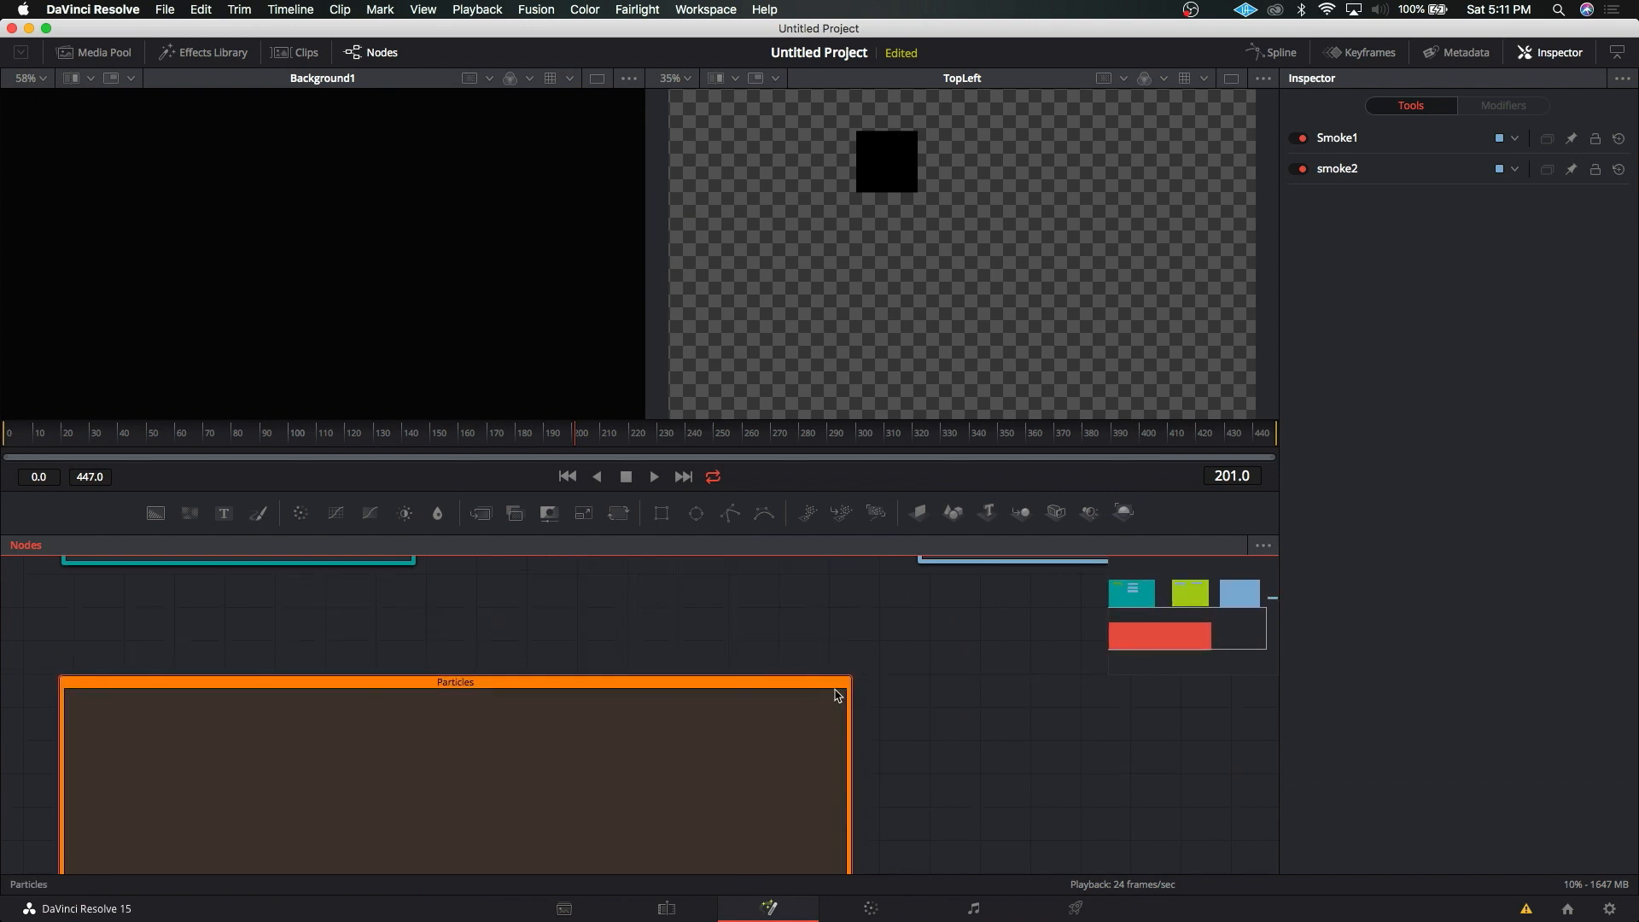
{"action": "scroll", "coordinate": [980, 743], "scroll_direction": "down", "scroll_amount": 4}
{"action": "left_click_drag", "start_coordinate": [848, 768], "coordinate": [857, 815]}
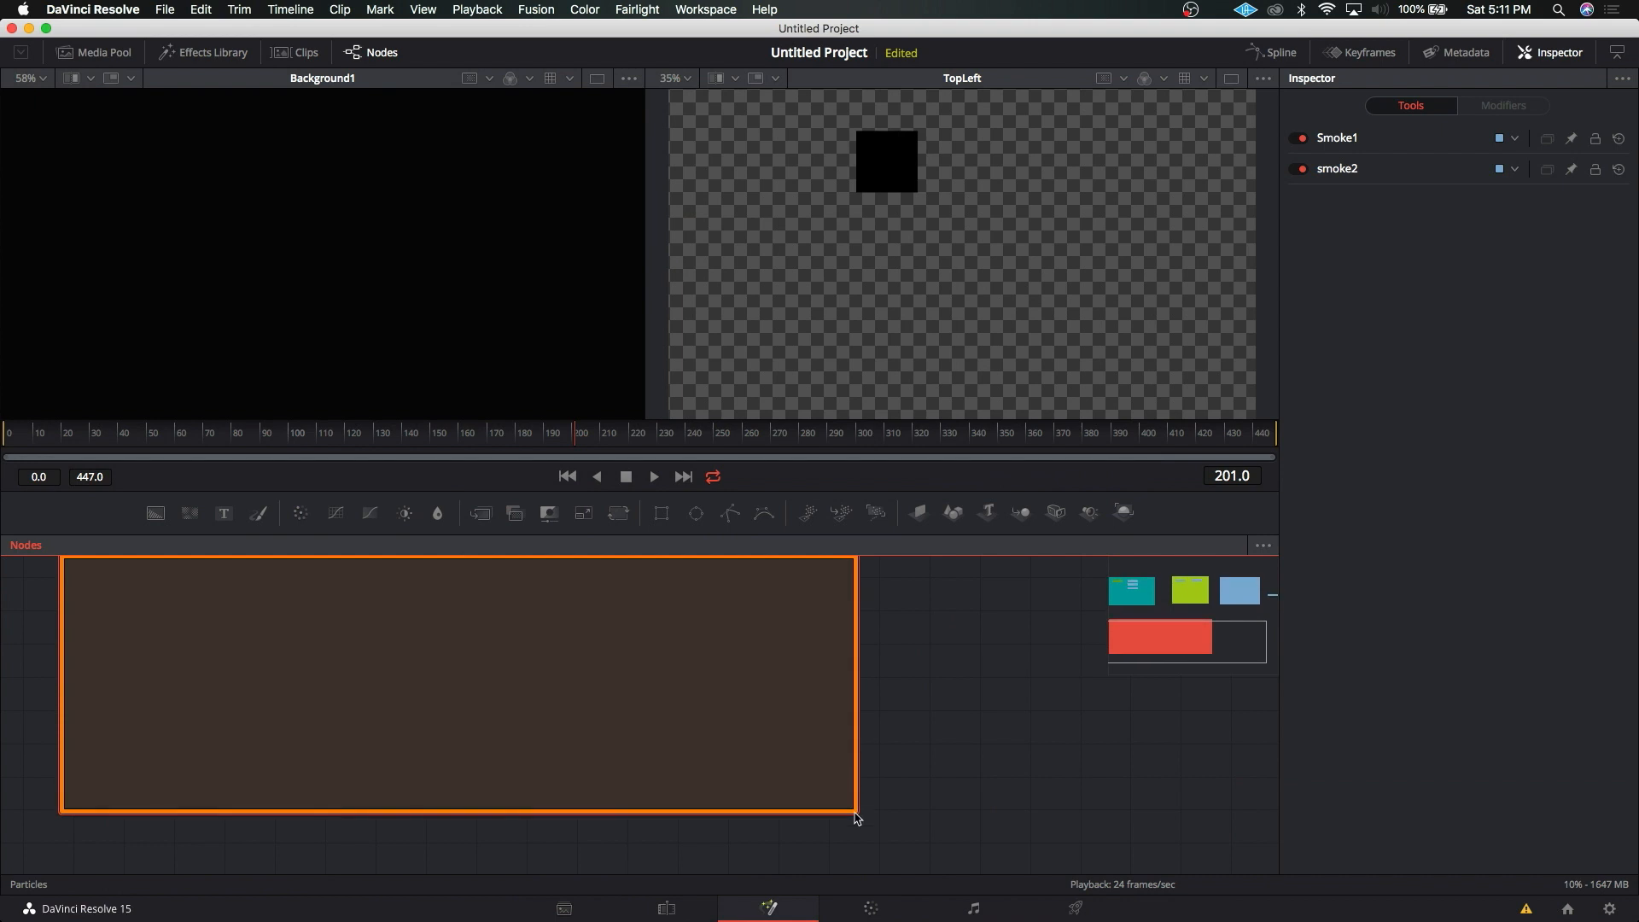
Step: Move the MediaOut1 node lower, to the right of the underlays and between the Flares and Particles rows
{"action": "scroll", "coordinate": [859, 721], "scroll_direction": "down", "scroll_amount": 5}
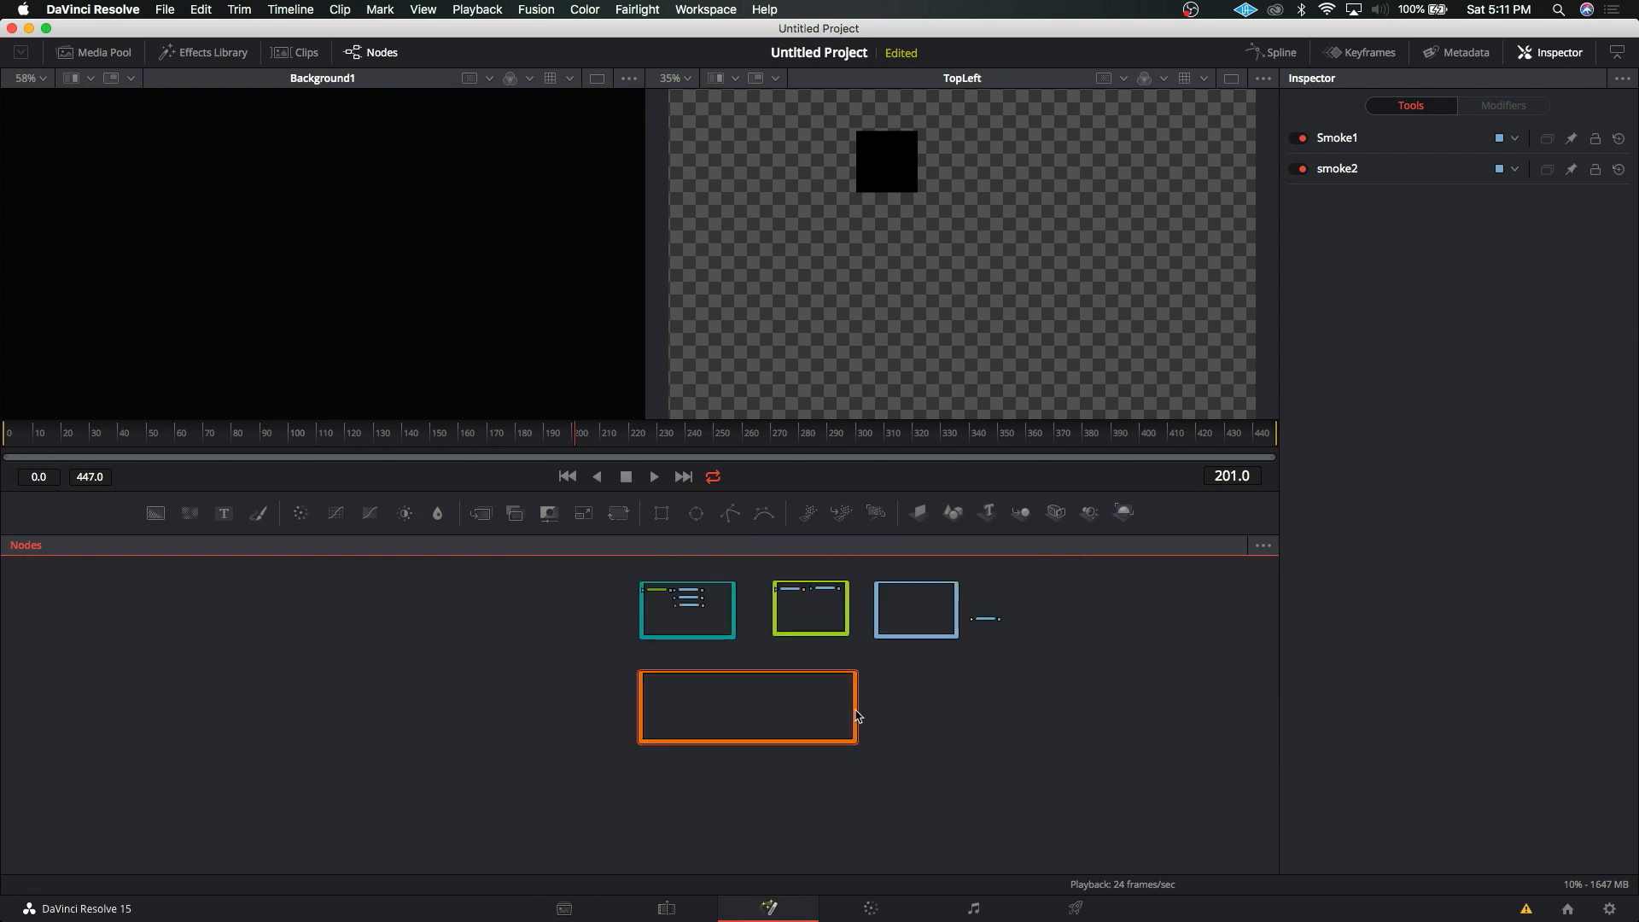
{"action": "scroll", "coordinate": [918, 687], "scroll_direction": "up", "scroll_amount": 2}
{"action": "scroll", "coordinate": [918, 689], "scroll_direction": "up", "scroll_amount": 3}
{"action": "scroll", "coordinate": [913, 688], "scroll_direction": "down", "scroll_amount": 3}
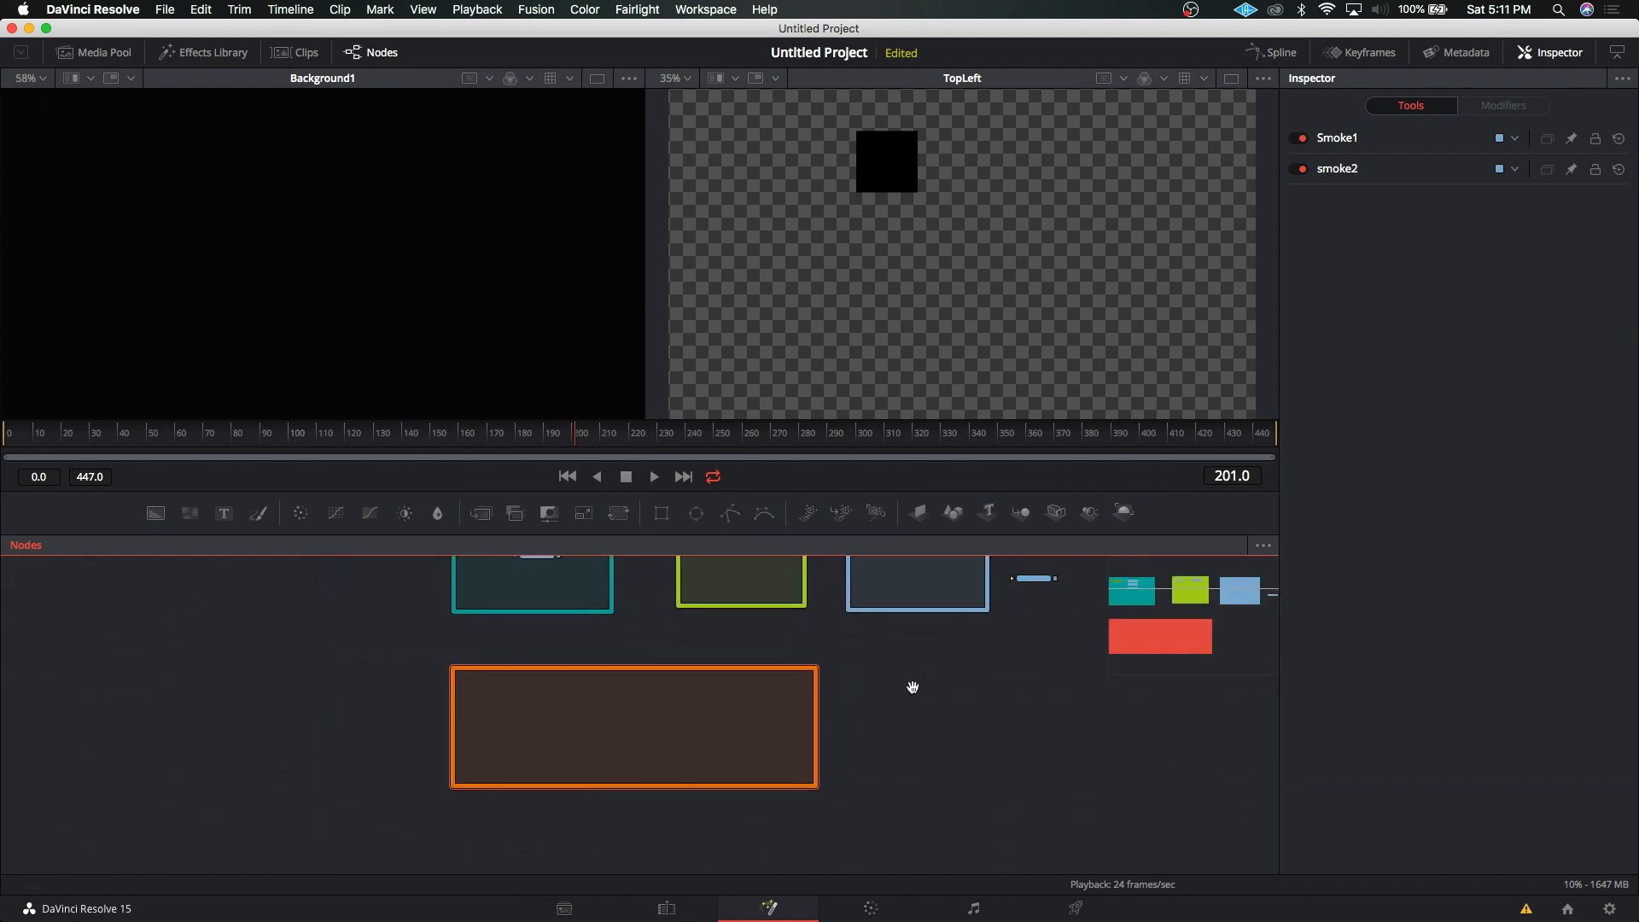
{"action": "left_click_drag", "start_coordinate": [913, 688], "coordinate": [855, 783]}
{"action": "left_click_drag", "start_coordinate": [715, 770], "coordinate": [713, 761]}
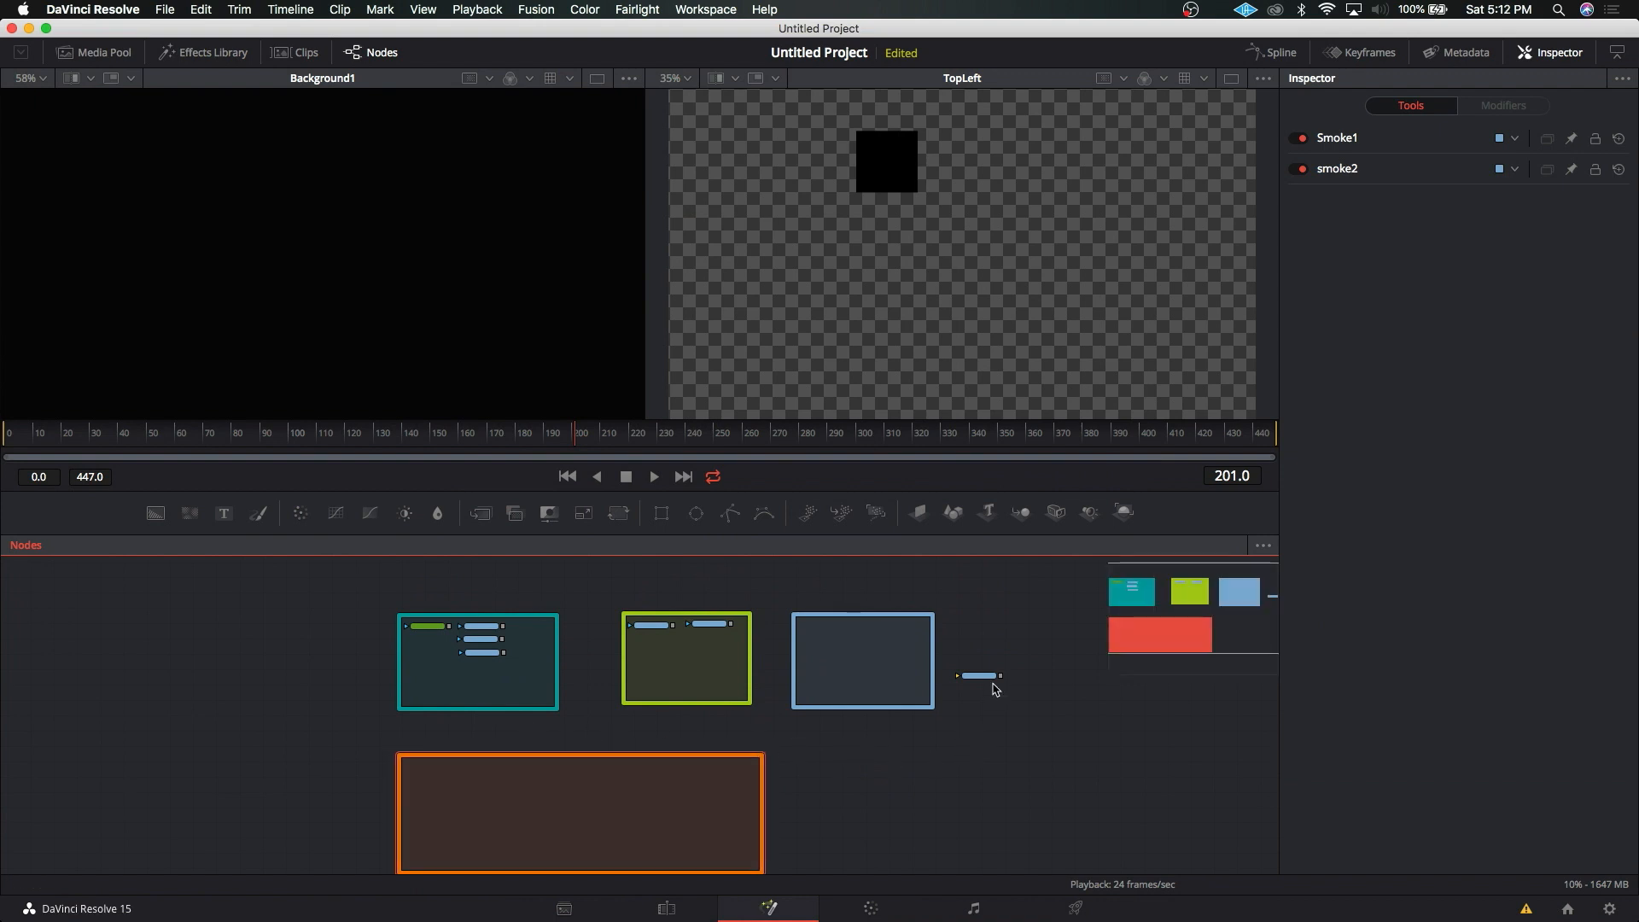
{"action": "left_click_drag", "start_coordinate": [994, 689], "coordinate": [1021, 750]}
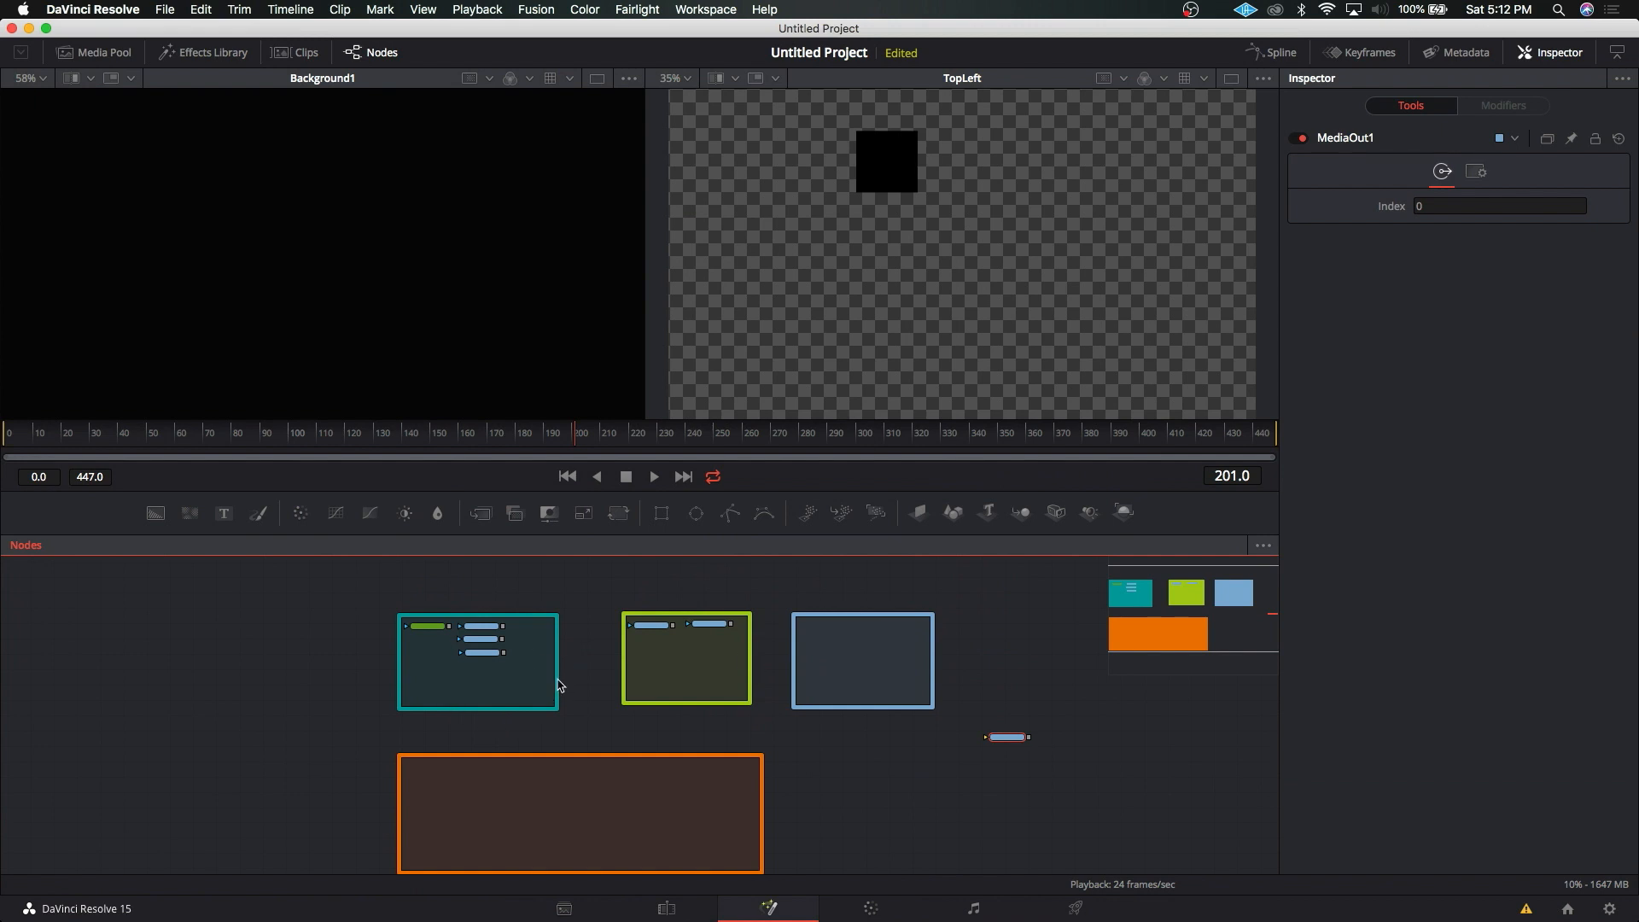
{"action": "scroll", "coordinate": [536, 666], "scroll_direction": "up", "scroll_amount": 4}
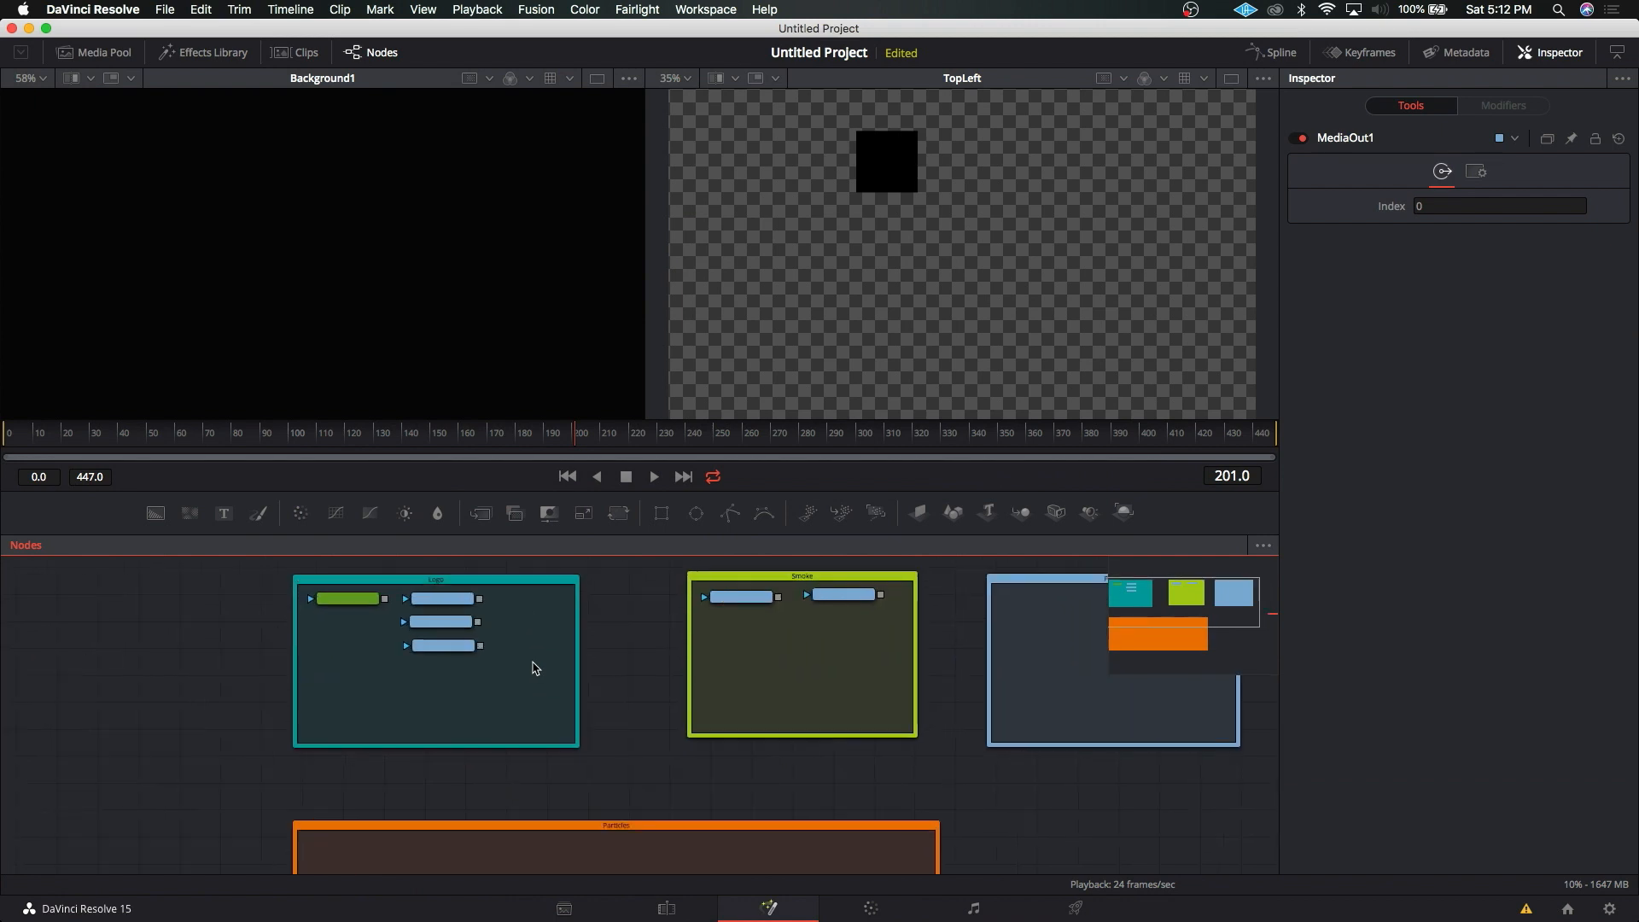
Step: Move the BottomRight, Middle and TopLeft nodes together, farther from Background1 within the Logo underlay
{"action": "left_click_drag", "start_coordinate": [606, 629], "coordinate": [657, 690]}
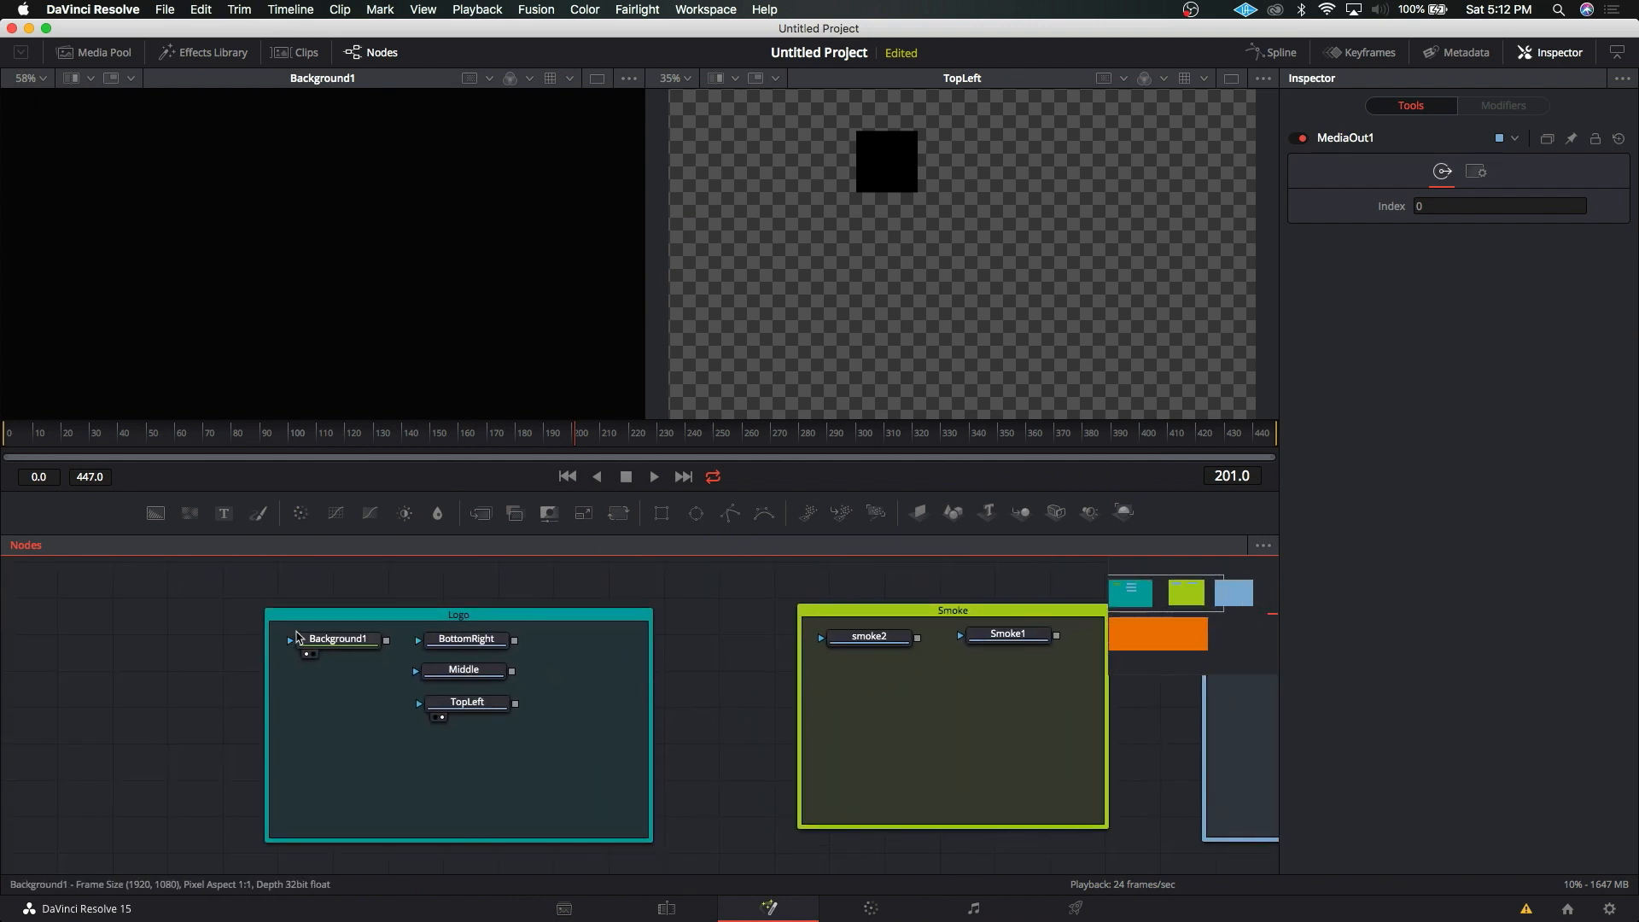
{"action": "left_click", "coordinate": [328, 645]}
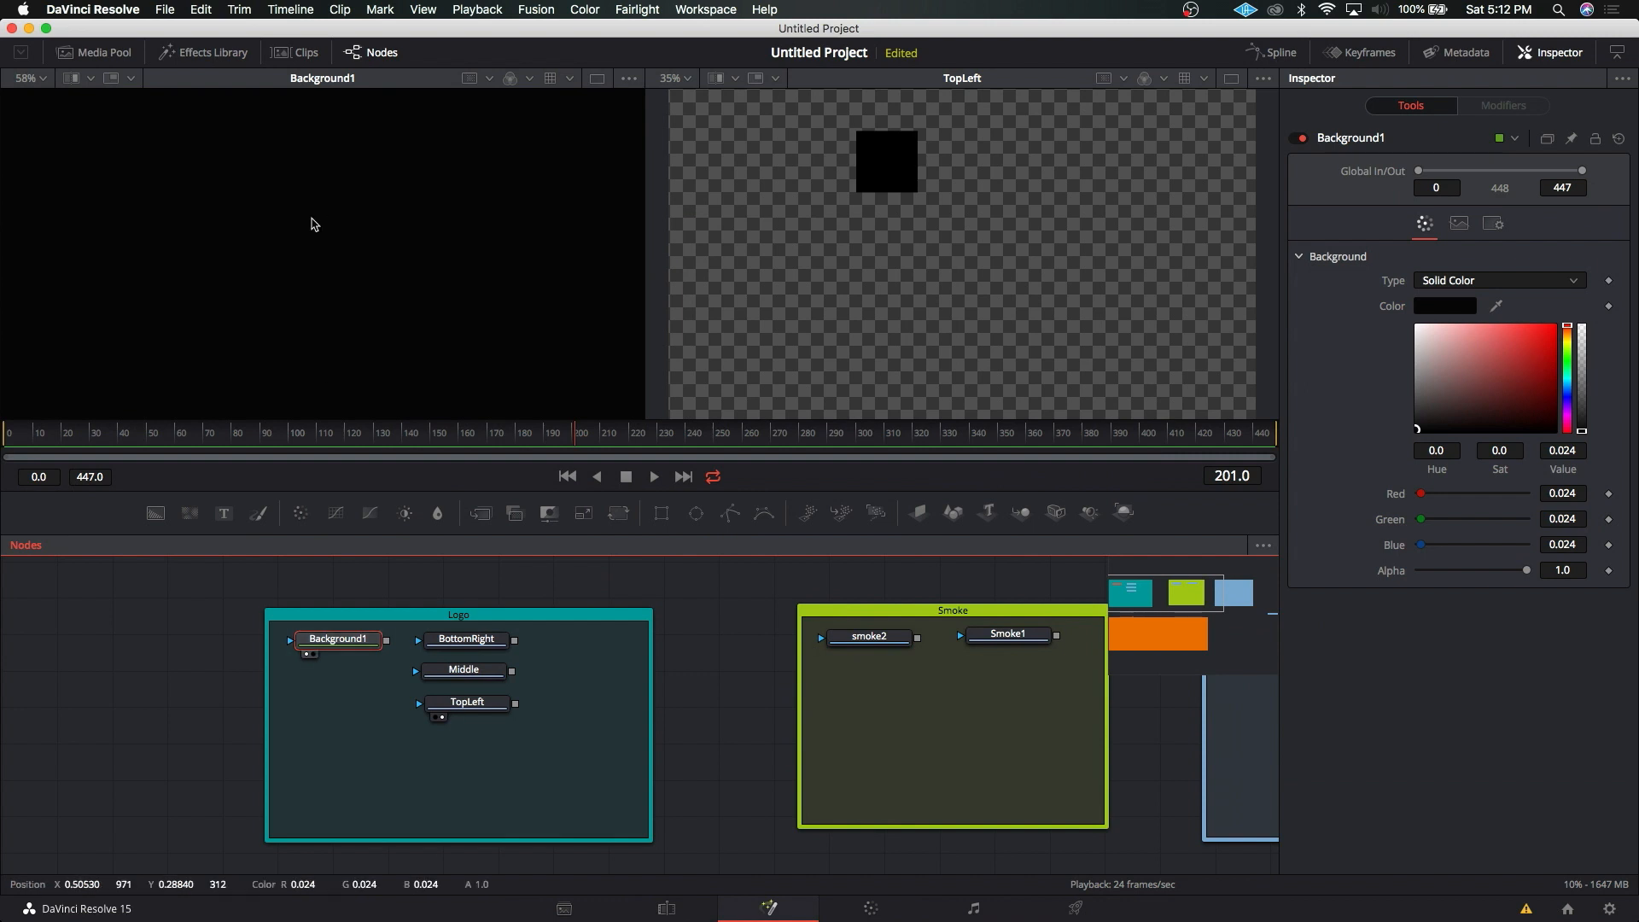
{"action": "left_click", "coordinate": [468, 640]}
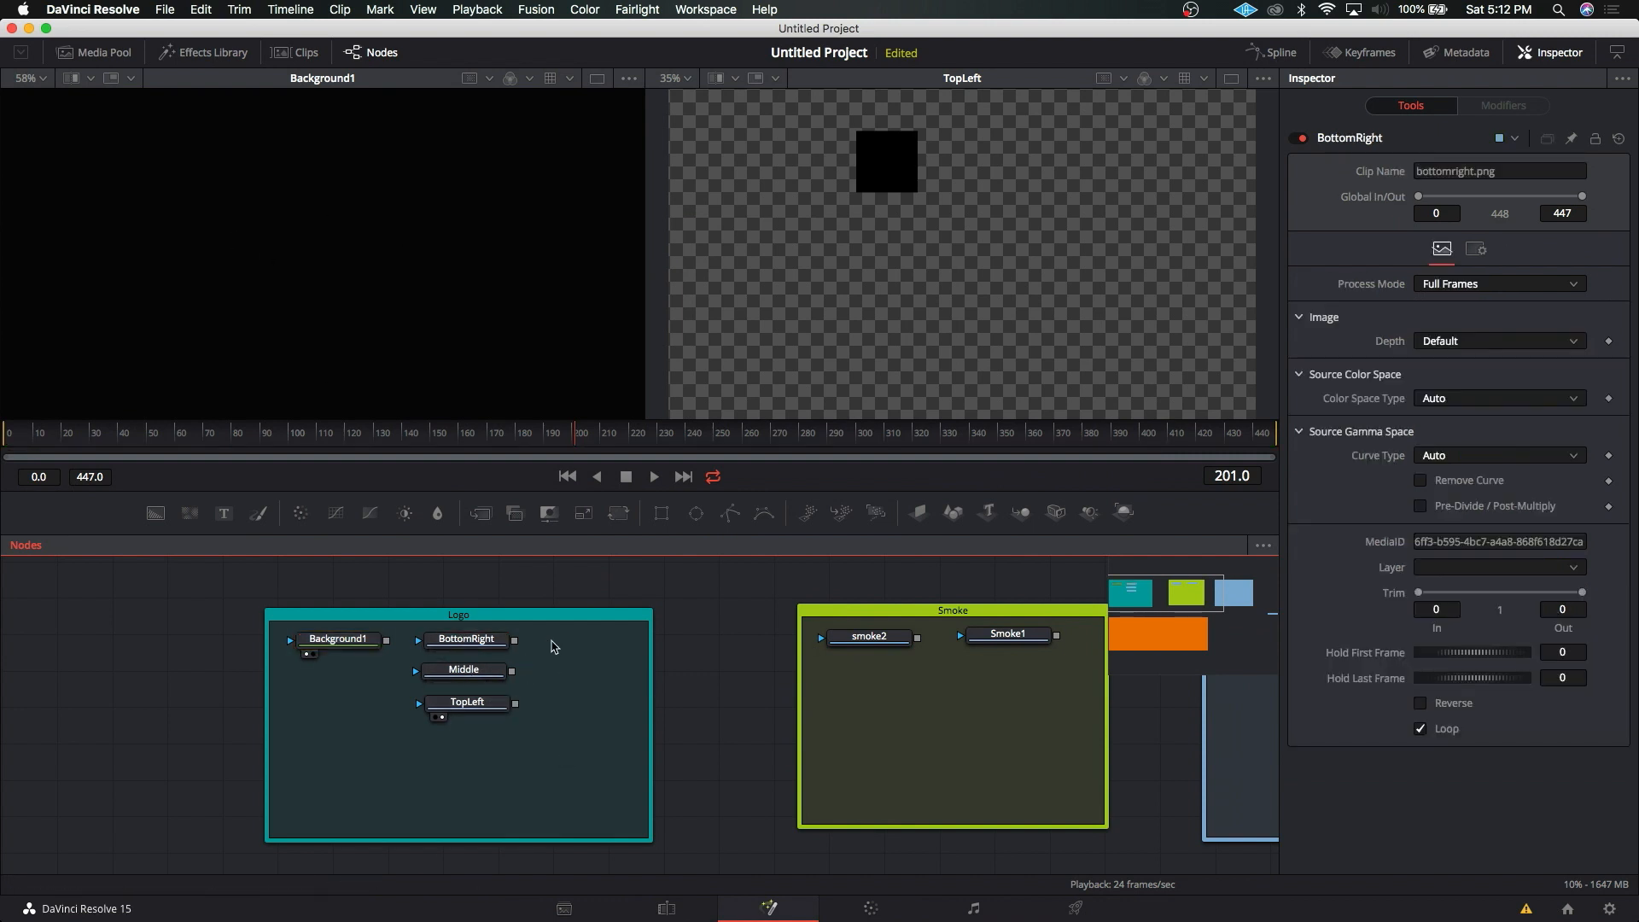
{"action": "left_click_drag", "start_coordinate": [550, 642], "coordinate": [549, 715]}
{"action": "left_click", "coordinate": [549, 715]}
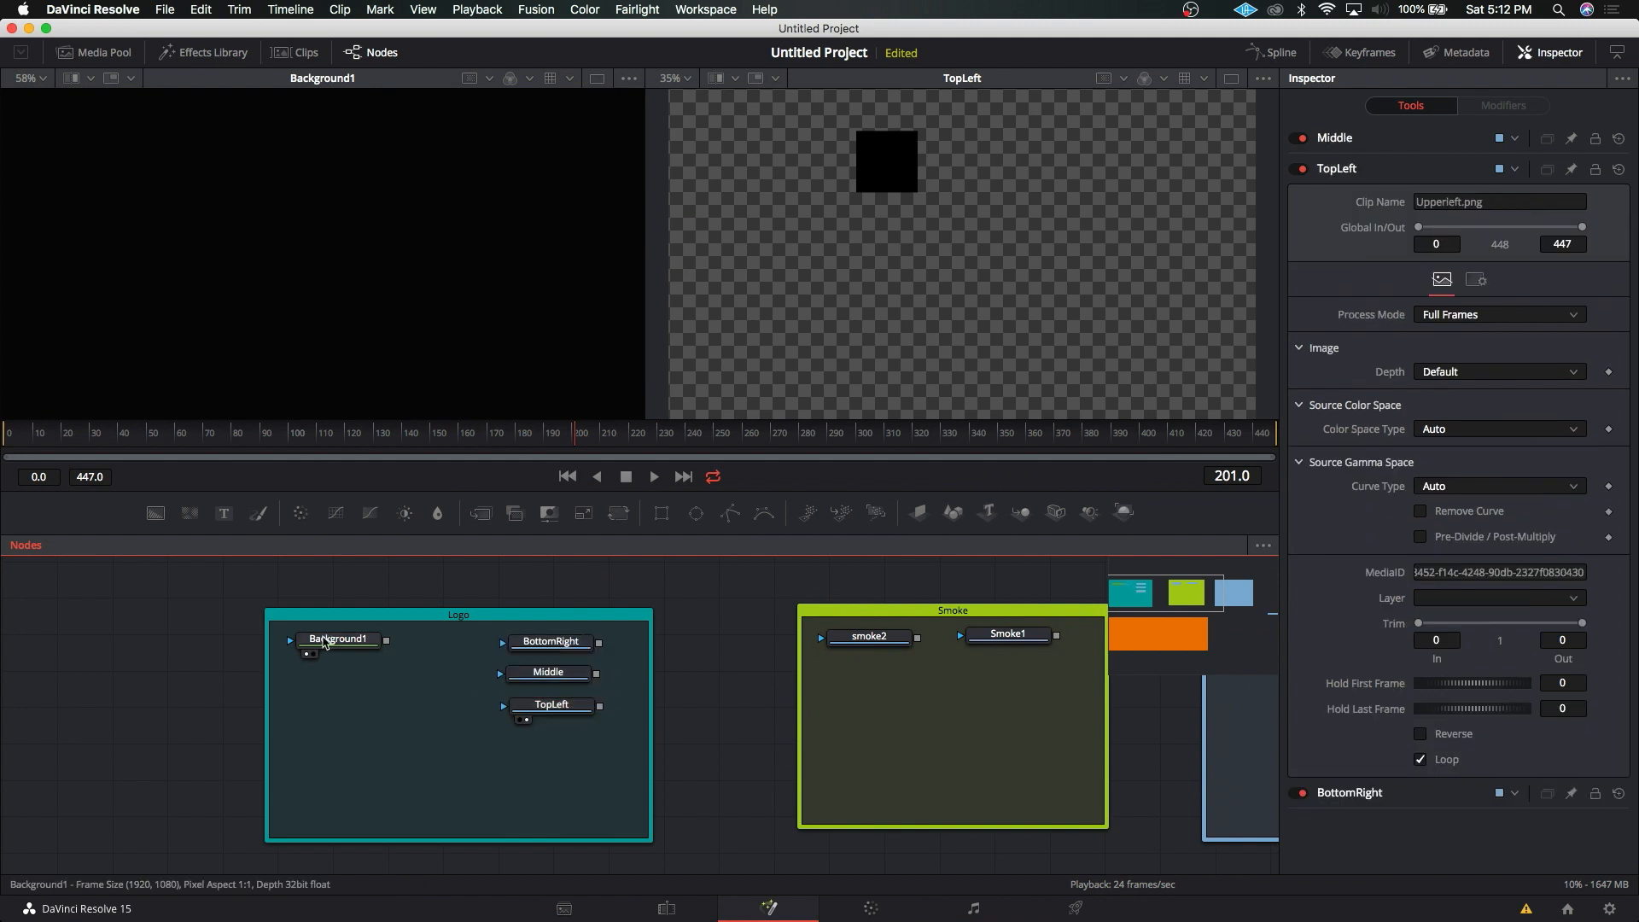
Step: Add a Merge node fed by Background1 and place it below Background1 in the Logo underlay
{"action": "left_click", "coordinate": [328, 640]}
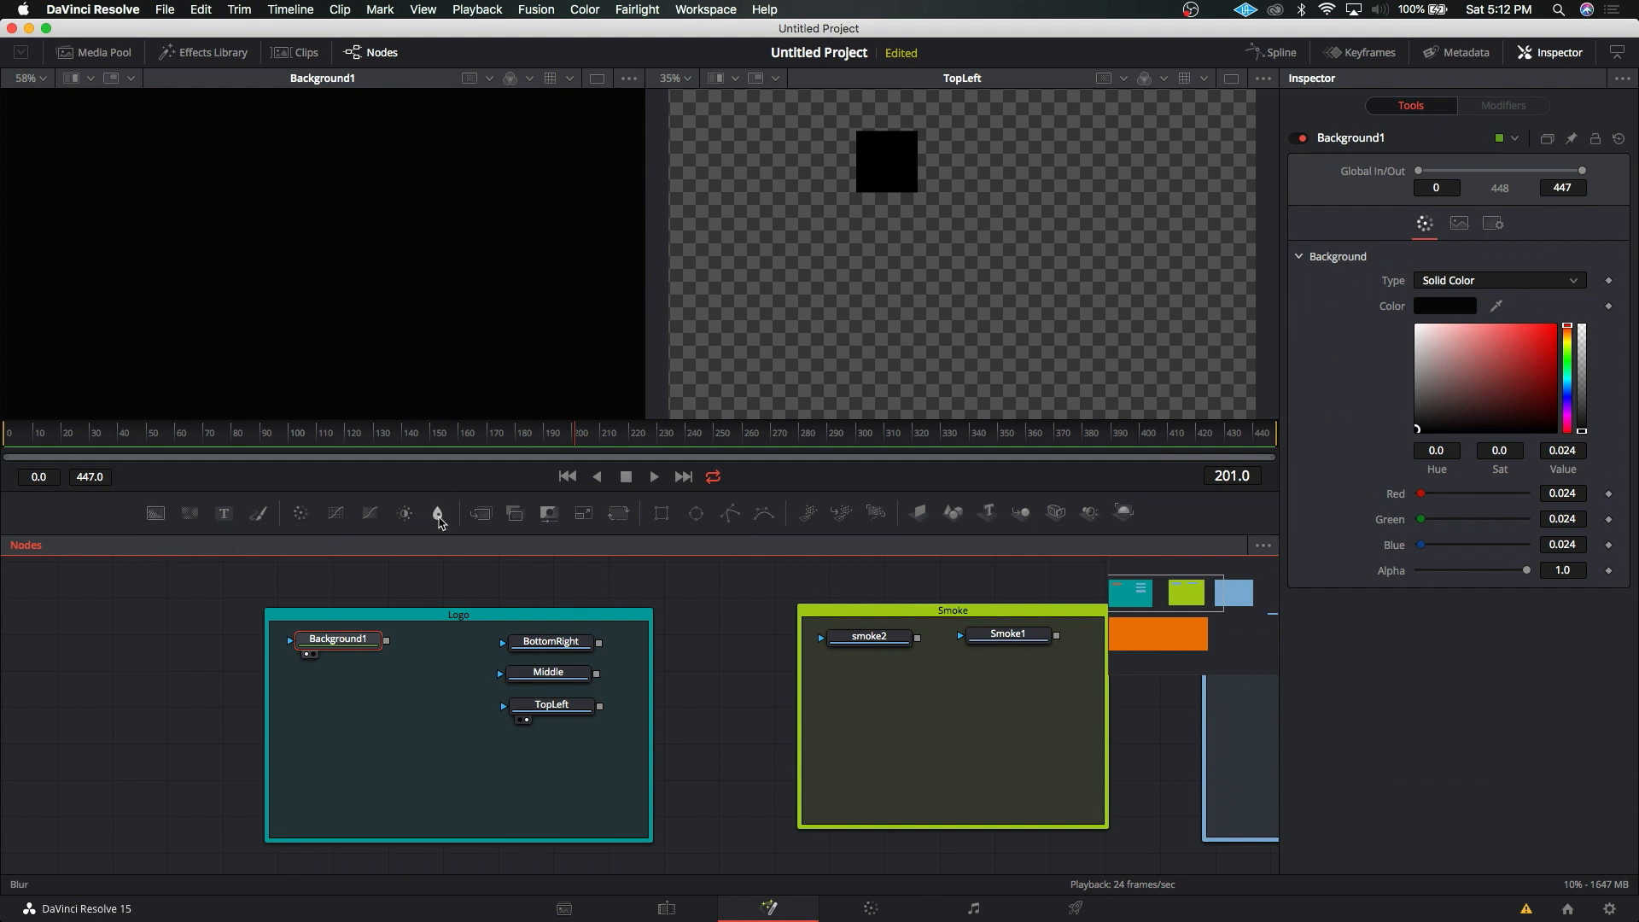
{"action": "left_click", "coordinate": [481, 512]}
{"action": "left_click_drag", "start_coordinate": [442, 642], "coordinate": [396, 725]}
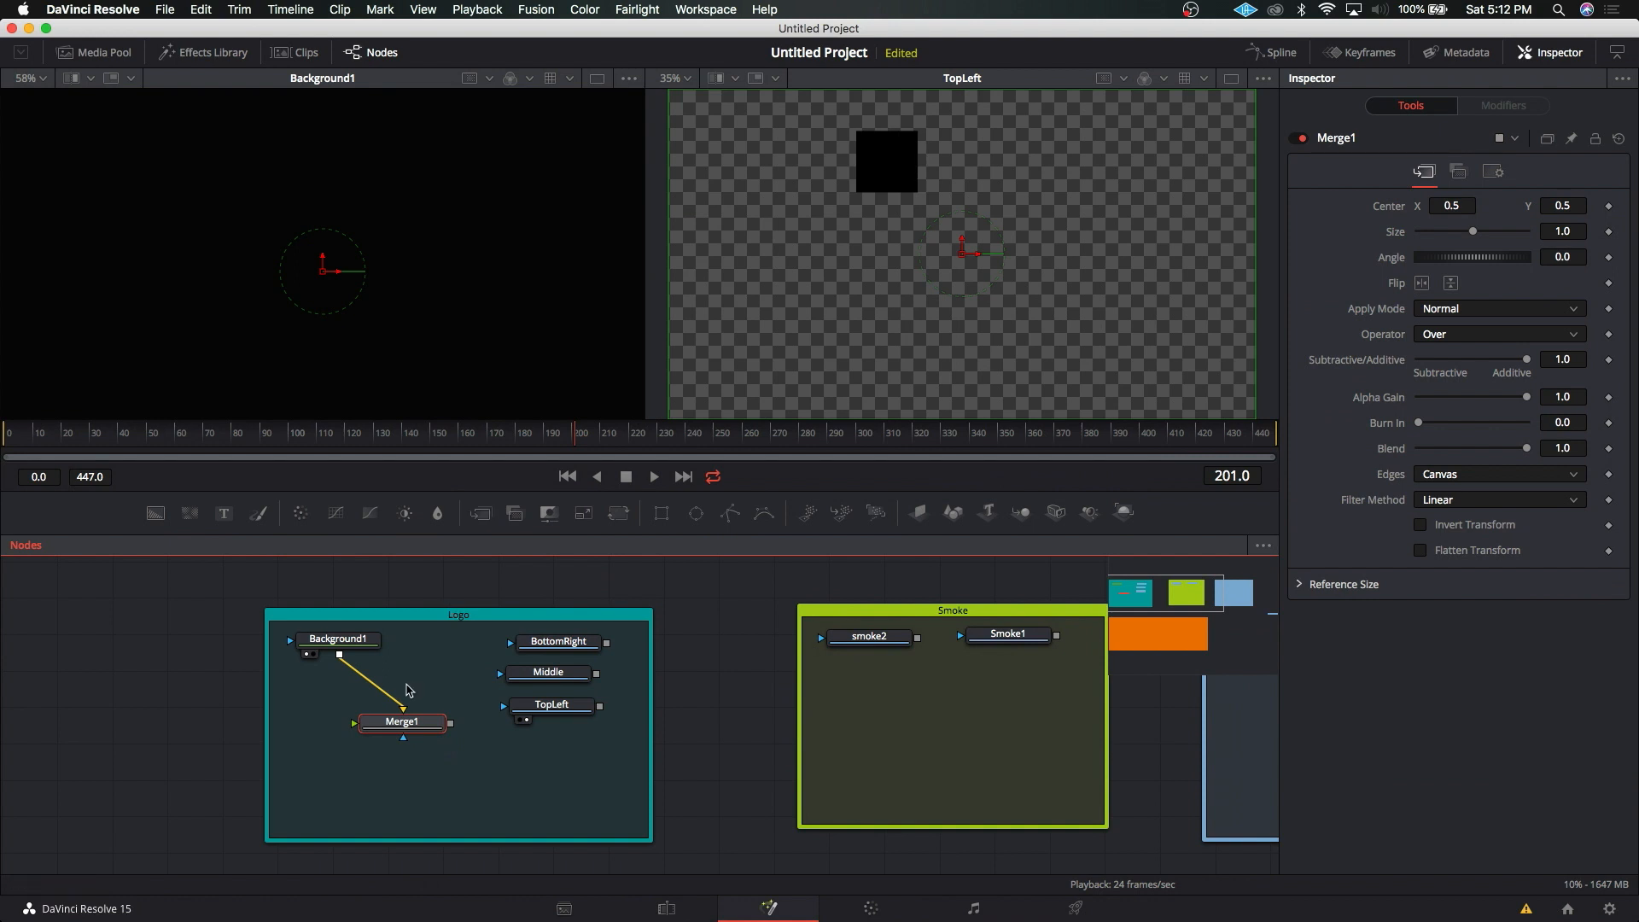
{"action": "key", "text": "shift+space"}
{"action": "type", "text": "Underlay"}
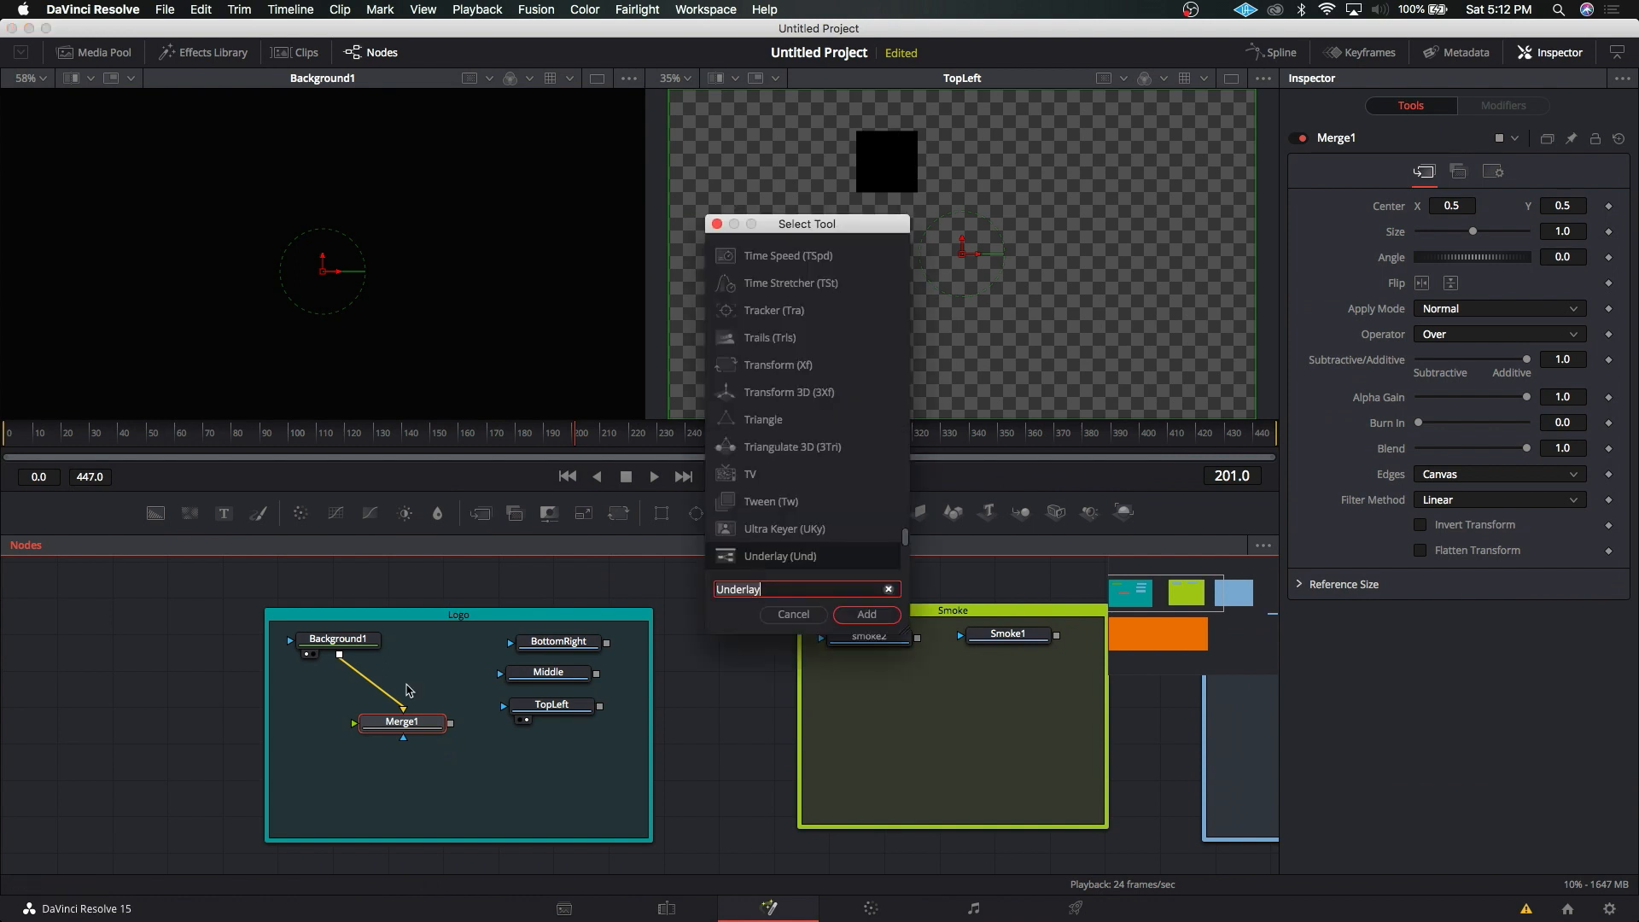
{"action": "key", "text": "Return"}
Step: Detach Merge1 from Background1, reconnect Background1's output to its background input, and place Merge1 directly beneath Background1
{"action": "left_click_drag", "start_coordinate": [420, 730], "coordinate": [339, 708]}
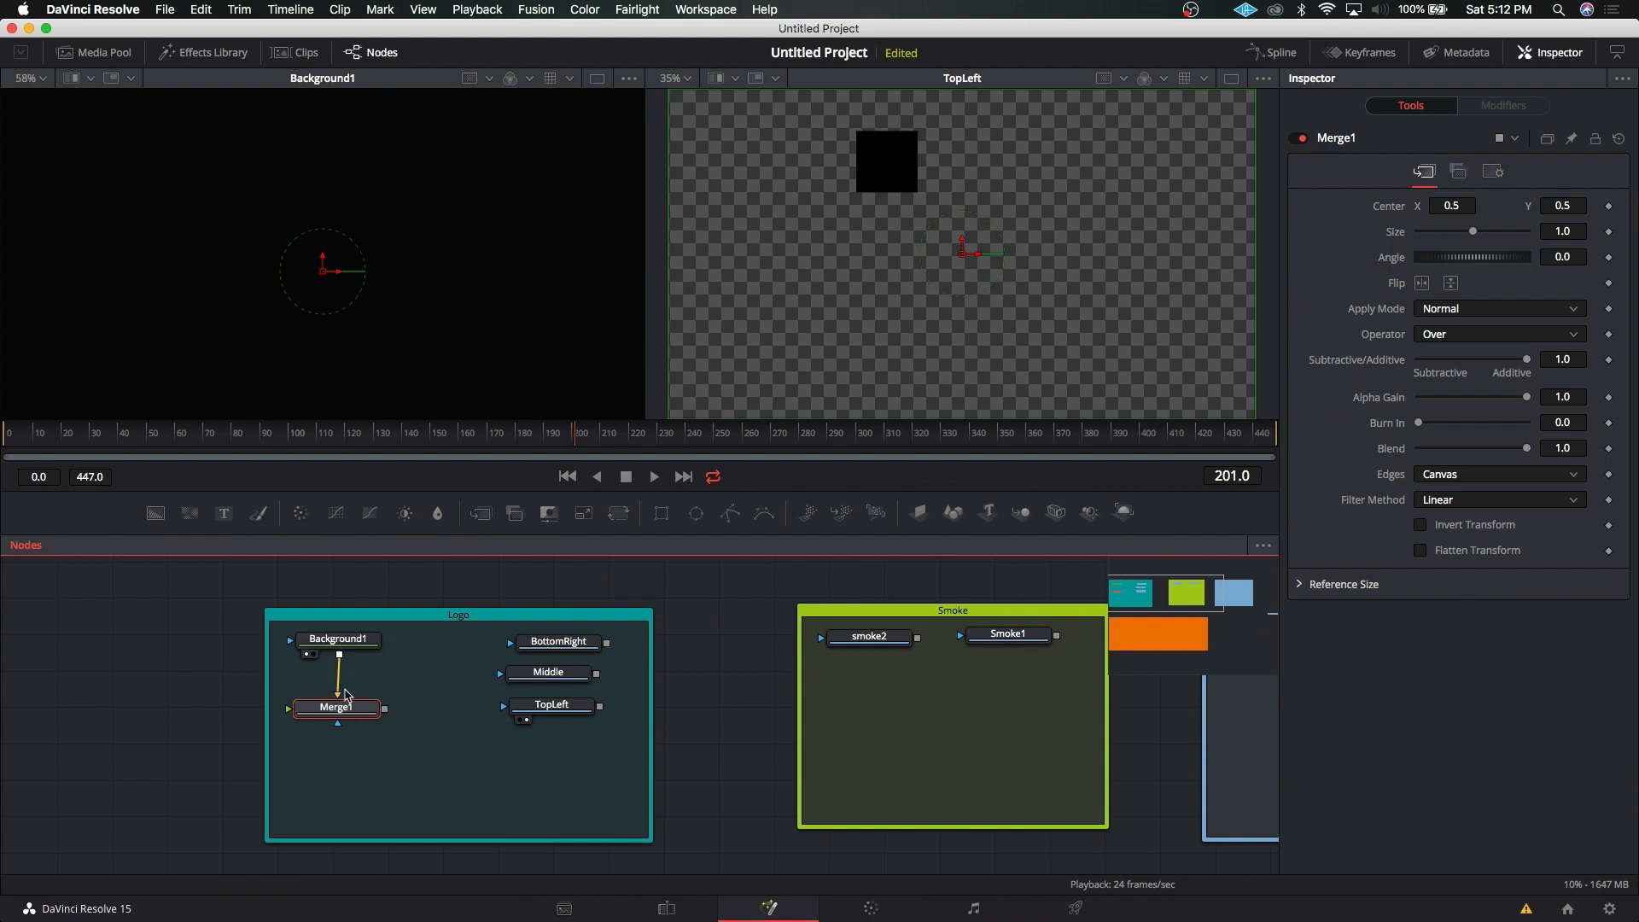
{"action": "left_click", "coordinate": [339, 675]}
{"action": "left_click_drag", "start_coordinate": [349, 704], "coordinate": [386, 723]}
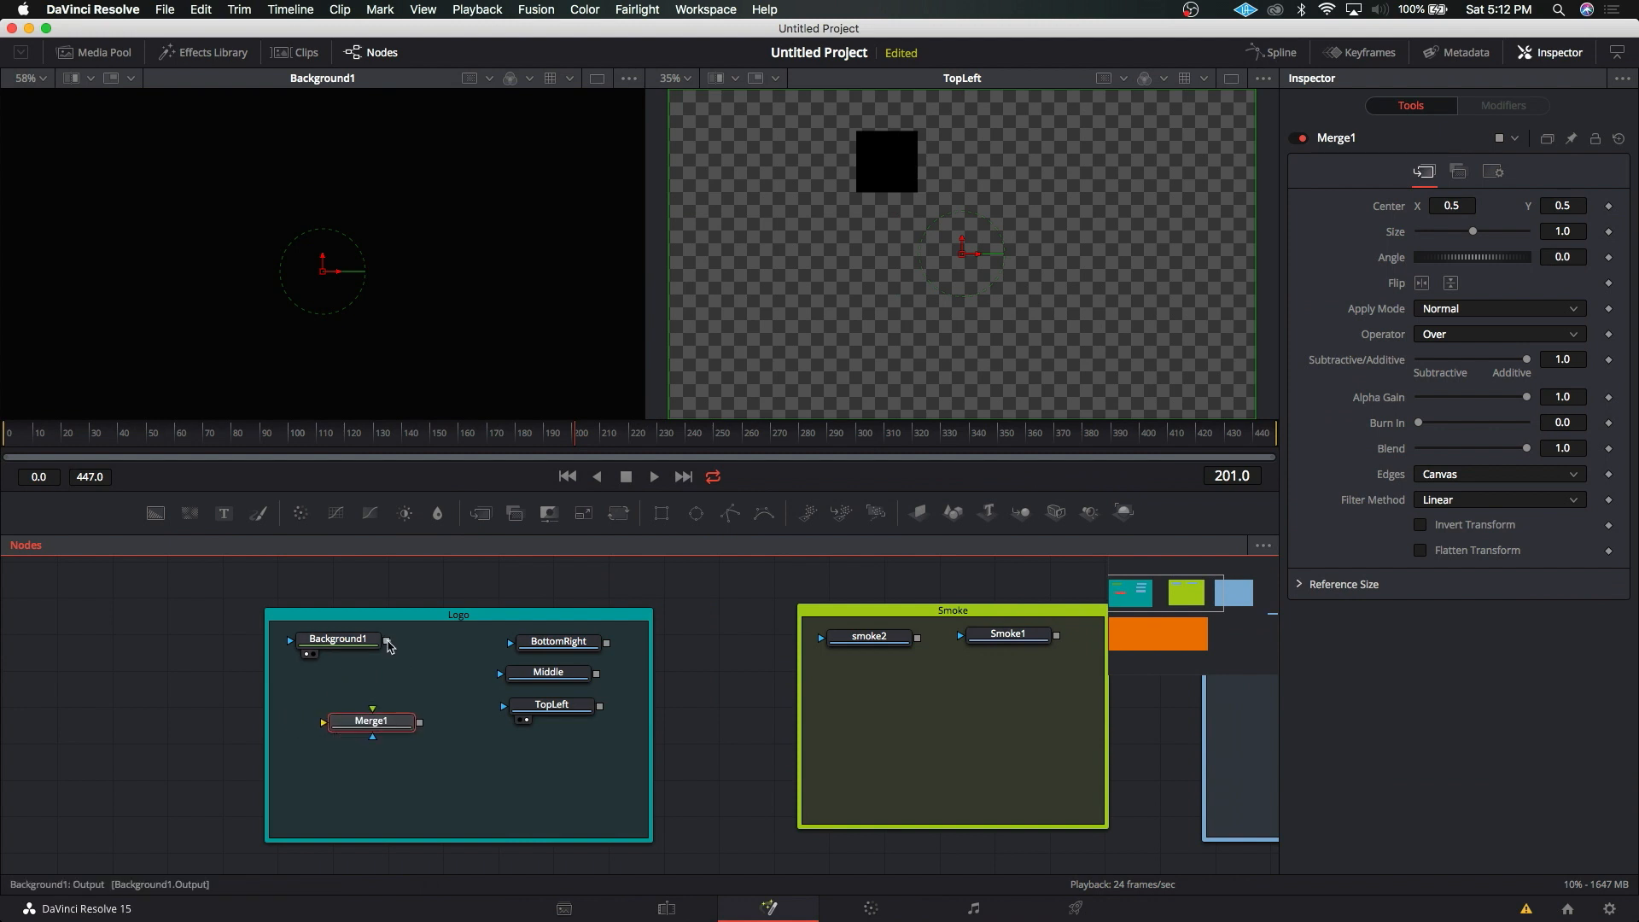
{"action": "left_click_drag", "start_coordinate": [387, 640], "coordinate": [363, 708]}
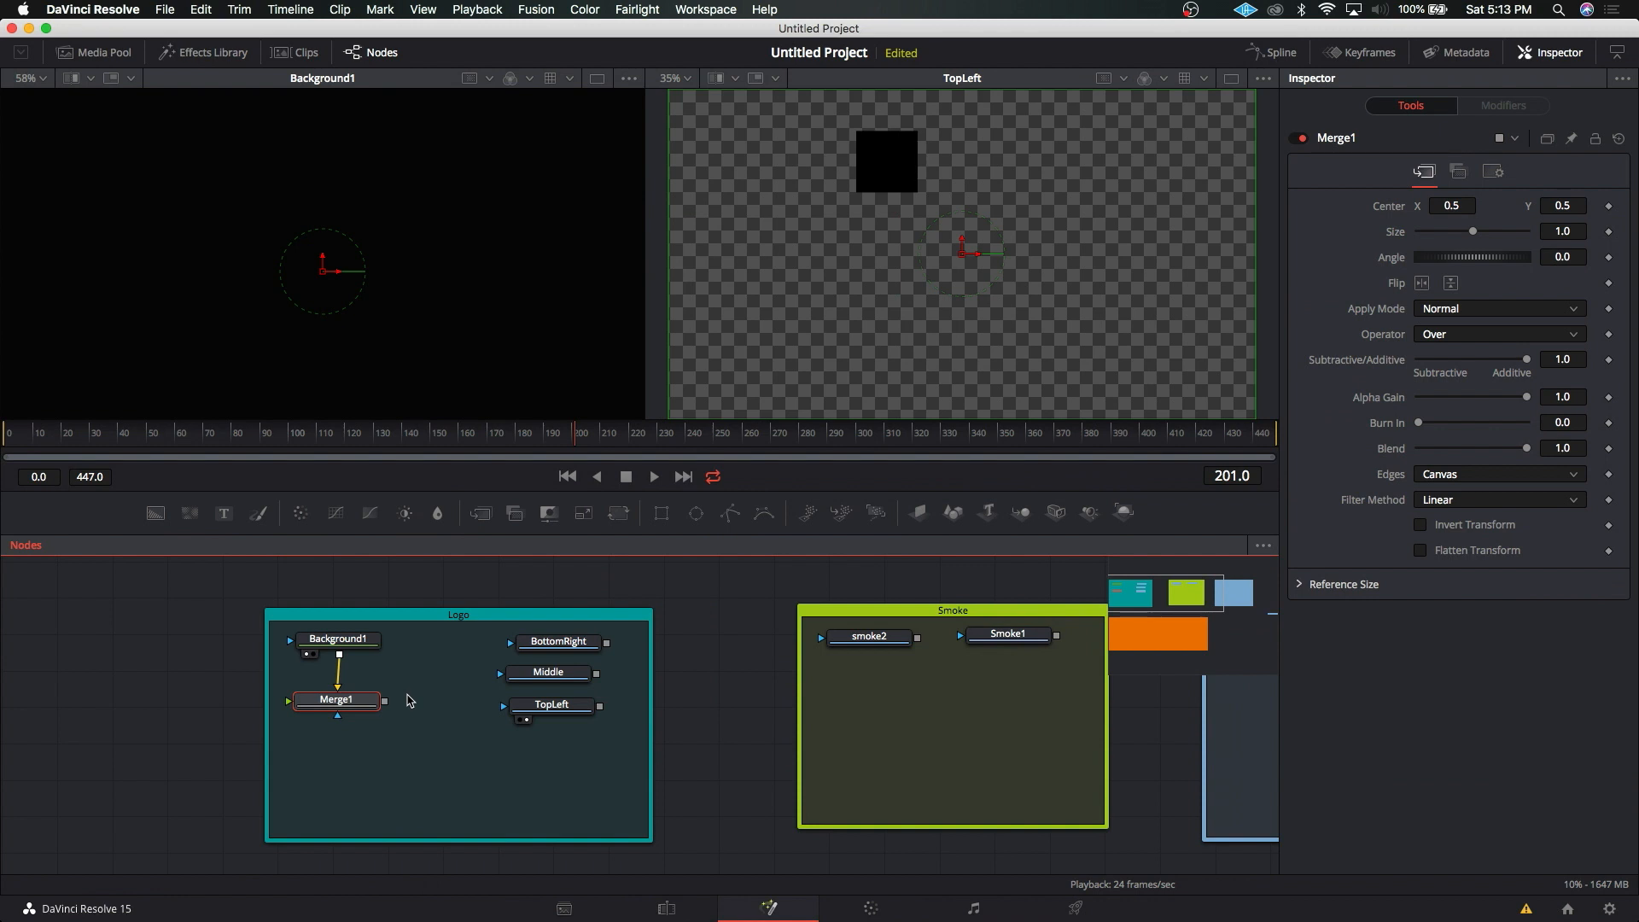
Step: View the reference logo on the desktop wallpaper and return to the project
{"action": "left_click", "coordinate": [29, 28]}
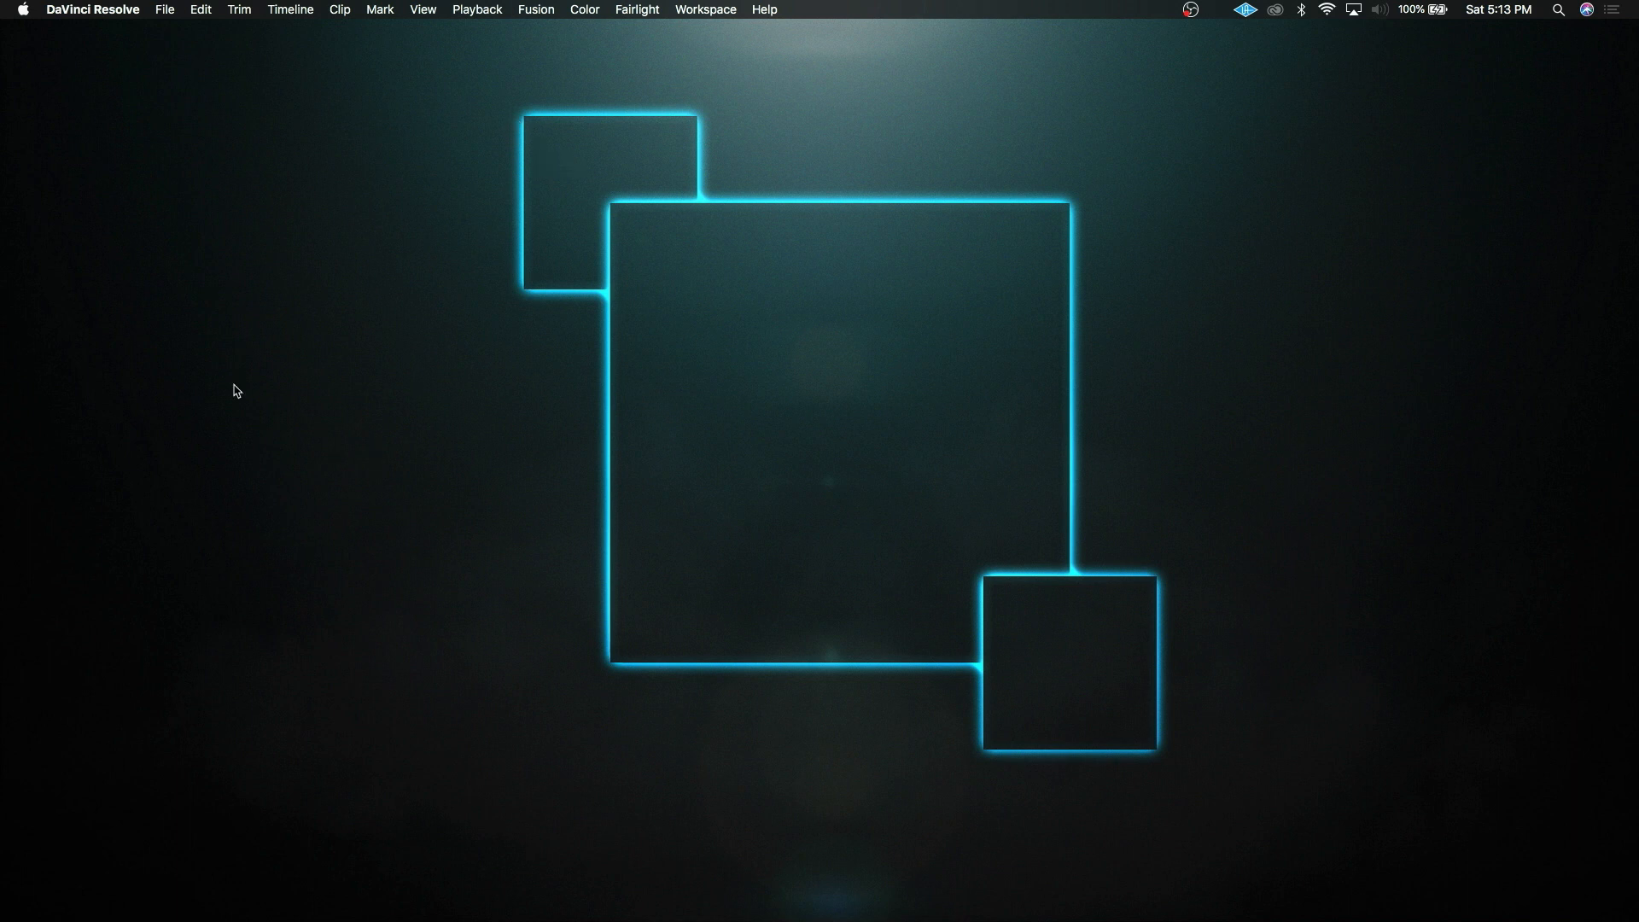
{"action": "left_click", "coordinate": [137, 353]}
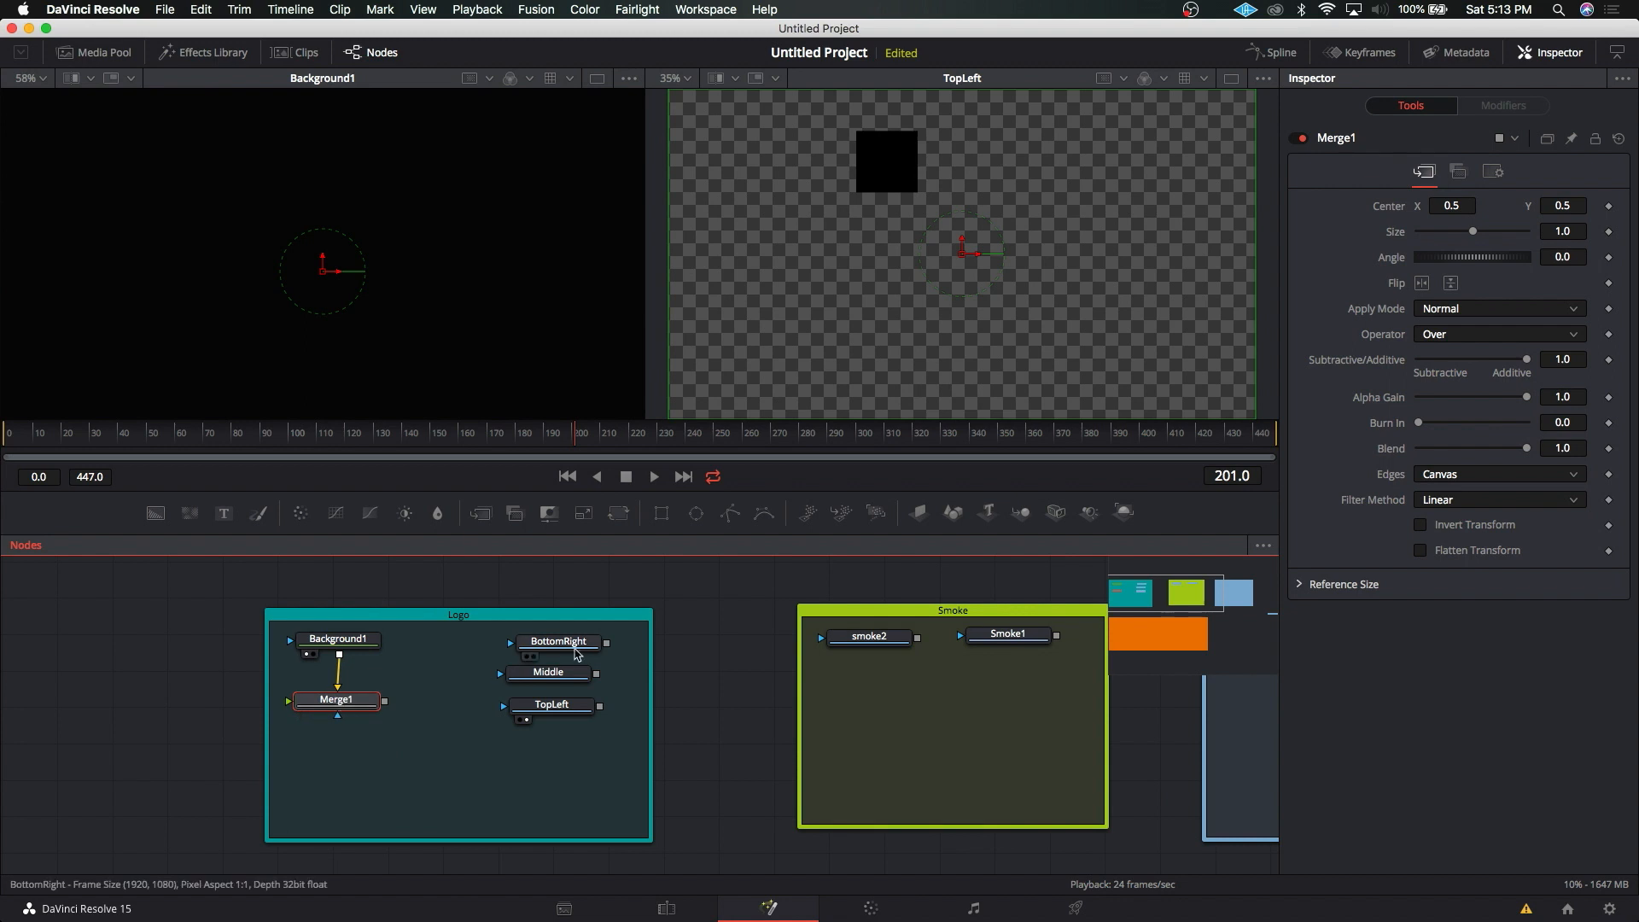
Step: Place TopLeft beside Background1, remove the stray link from Merge1 to BottomRight, and connect TopLeft to Merge1's foreground input
{"action": "left_click_drag", "start_coordinate": [563, 656], "coordinate": [538, 654]}
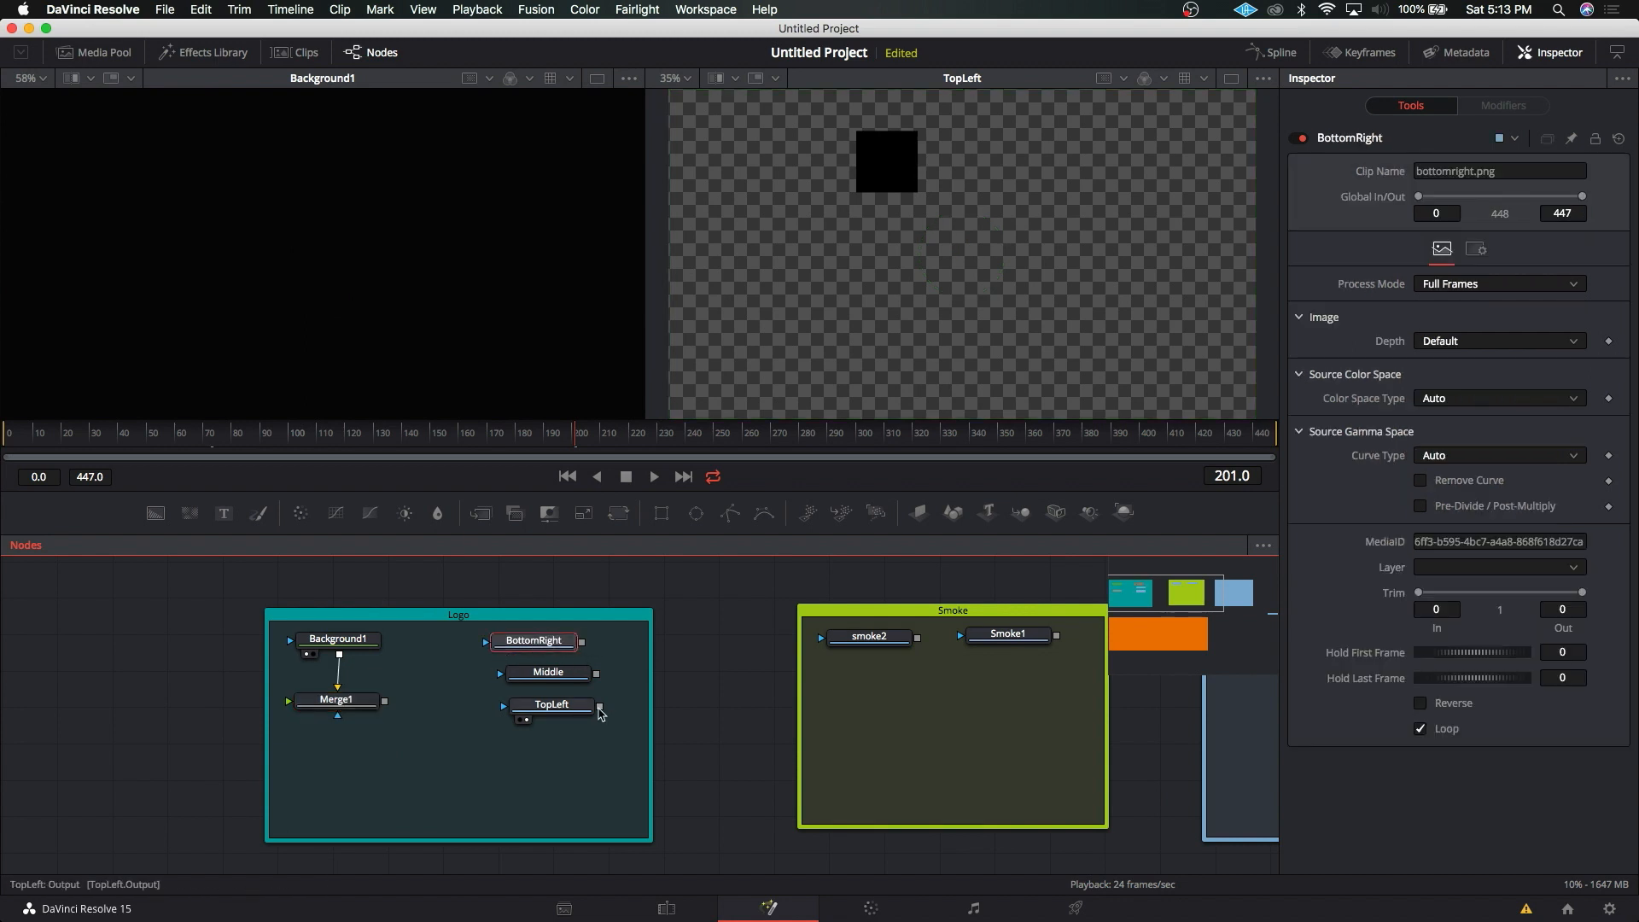
{"action": "left_click_drag", "start_coordinate": [600, 714], "coordinate": [341, 702]}
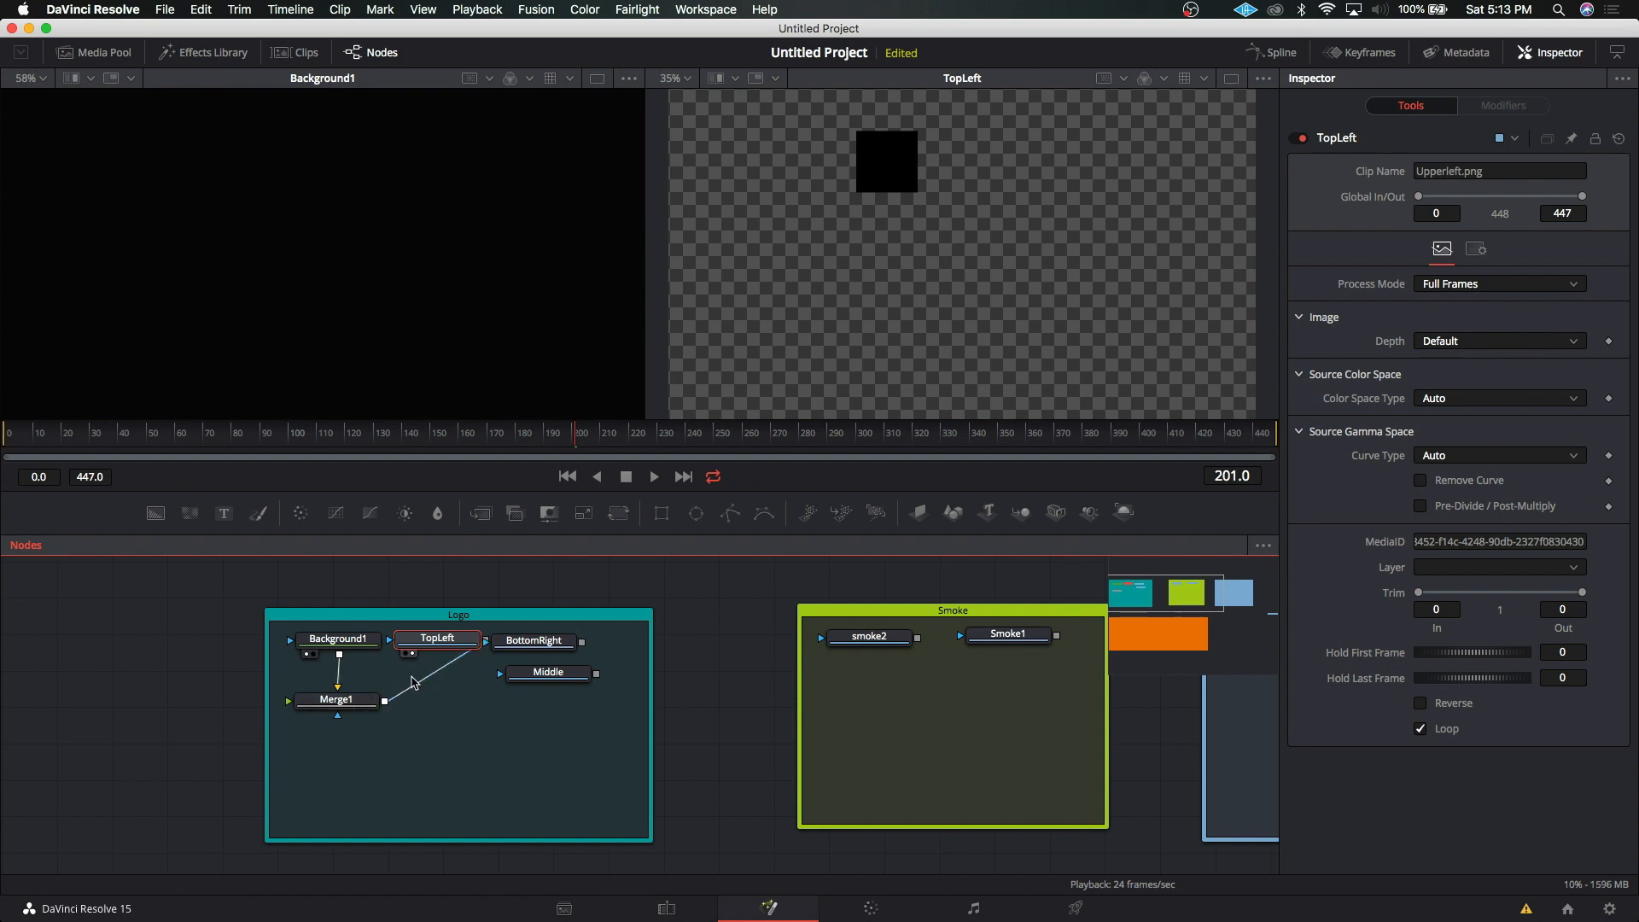
{"action": "left_click_drag", "start_coordinate": [570, 656], "coordinate": [607, 657]}
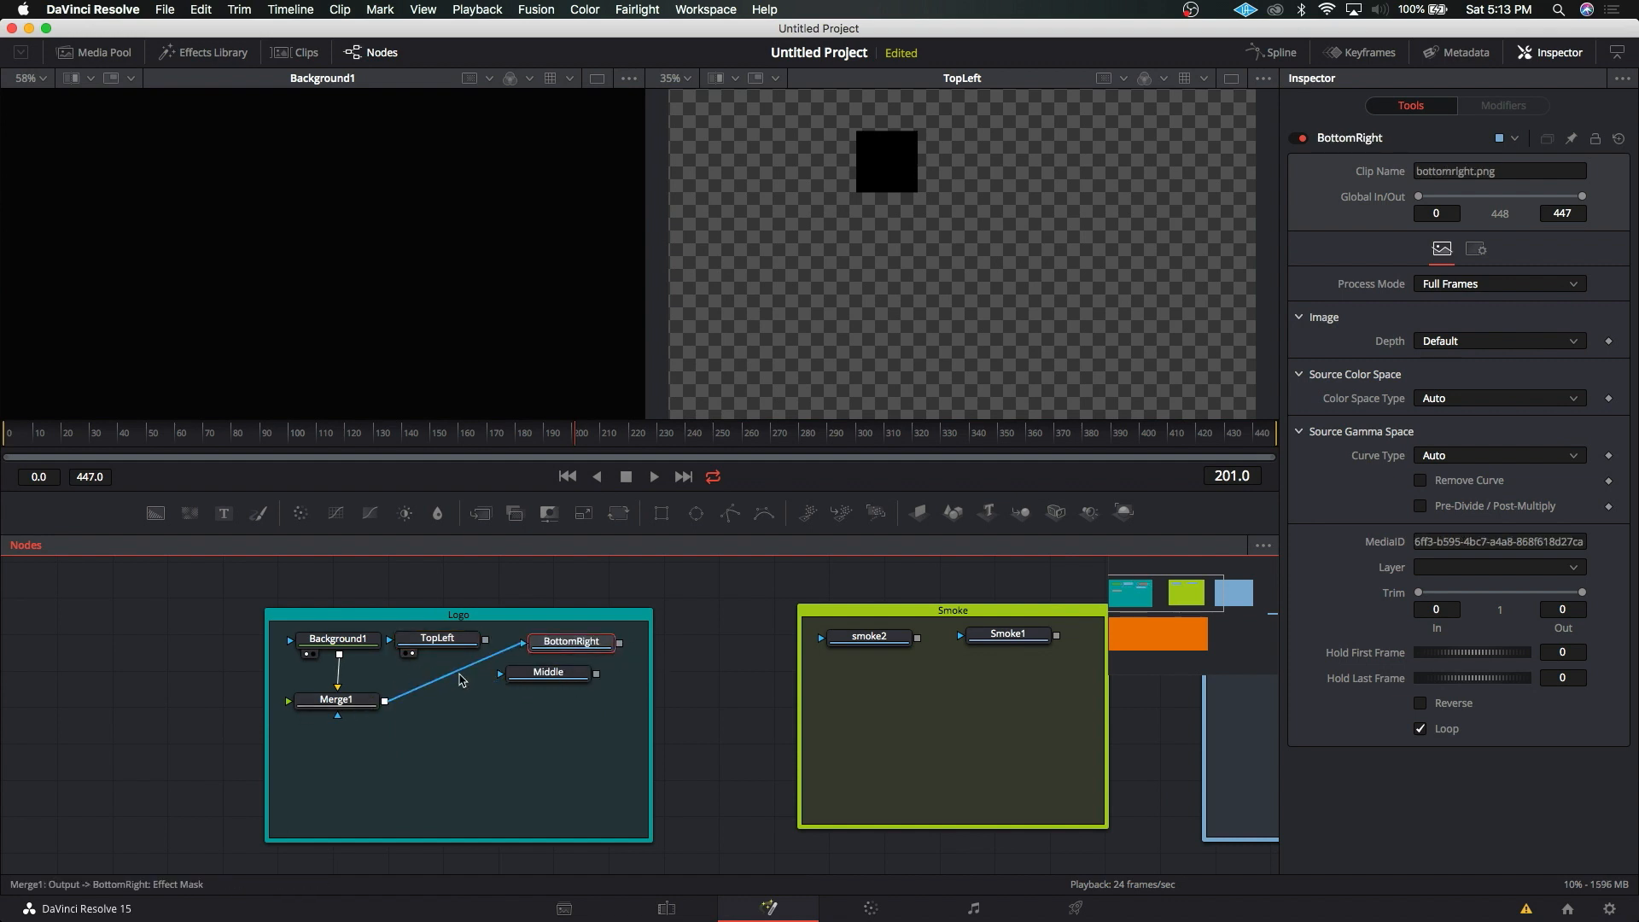
{"action": "left_click", "coordinate": [458, 673]}
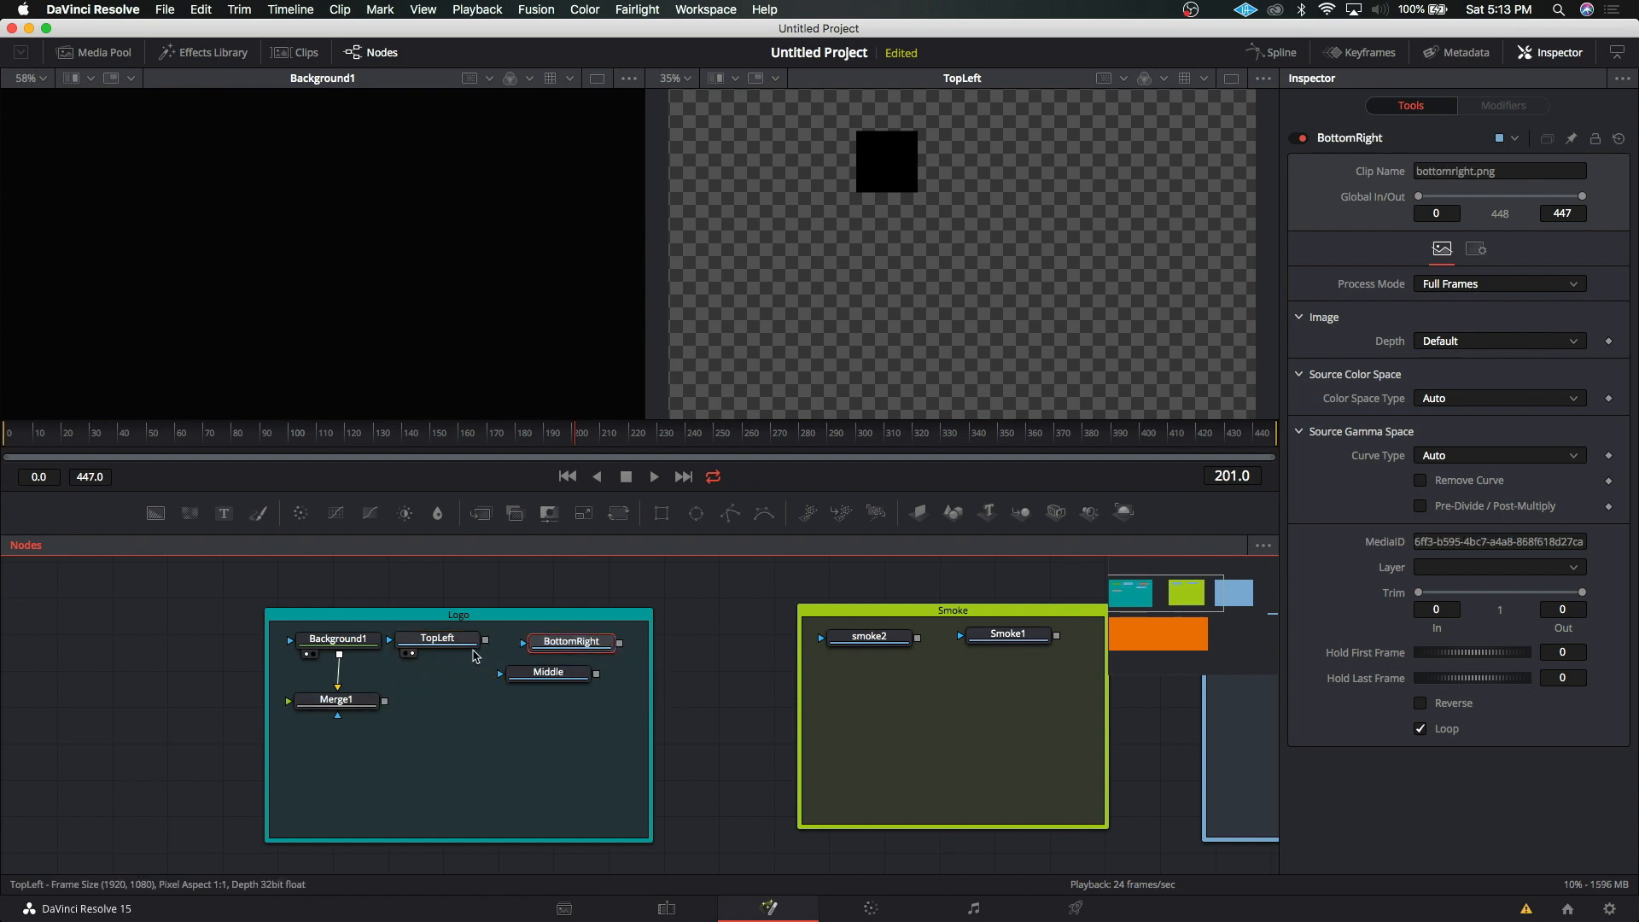
{"action": "left_click_drag", "start_coordinate": [487, 641], "coordinate": [351, 707]}
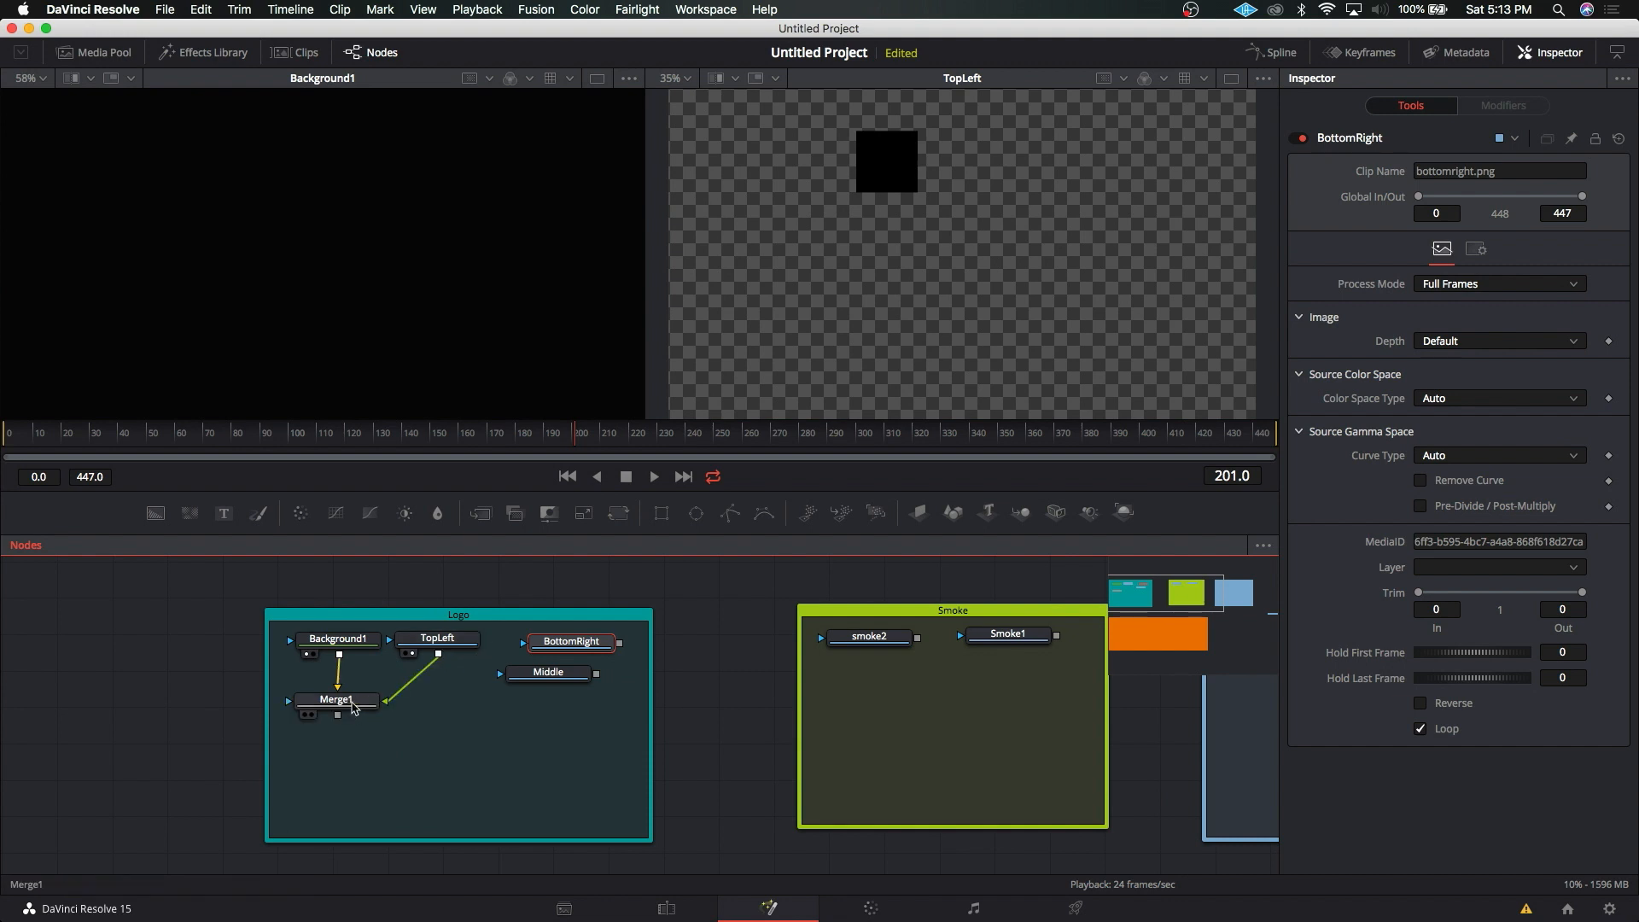
Step: Show the Merge1 result in both viewers
{"action": "key", "text": "2"}
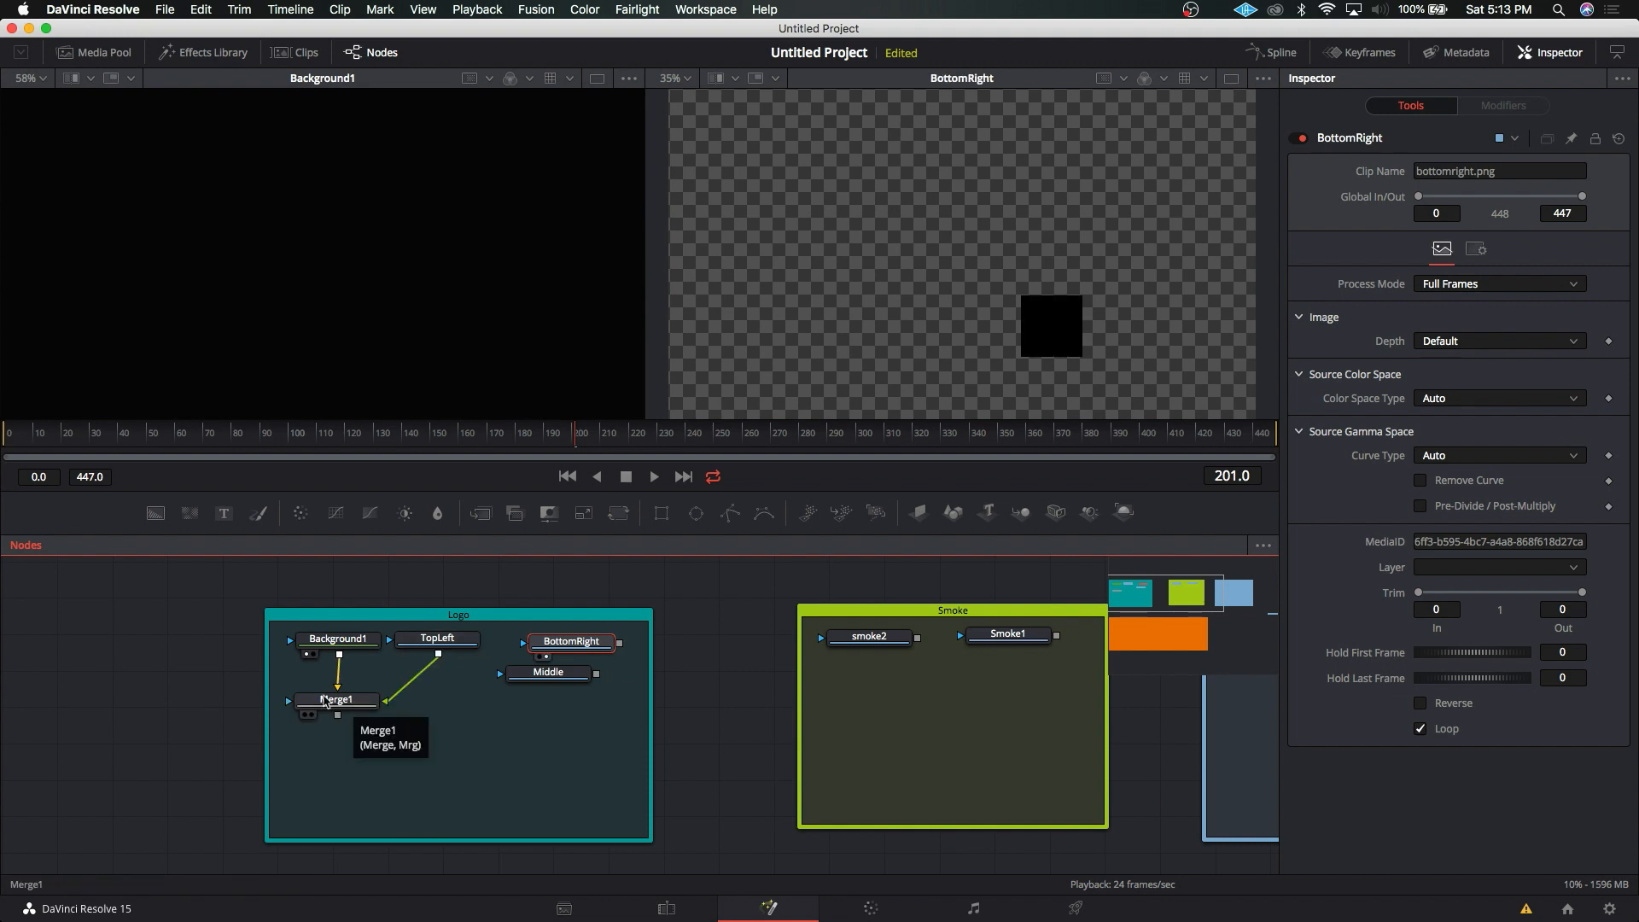
{"action": "left_click", "coordinate": [325, 700]}
{"action": "key", "text": "1"}
{"action": "key", "text": "2"}
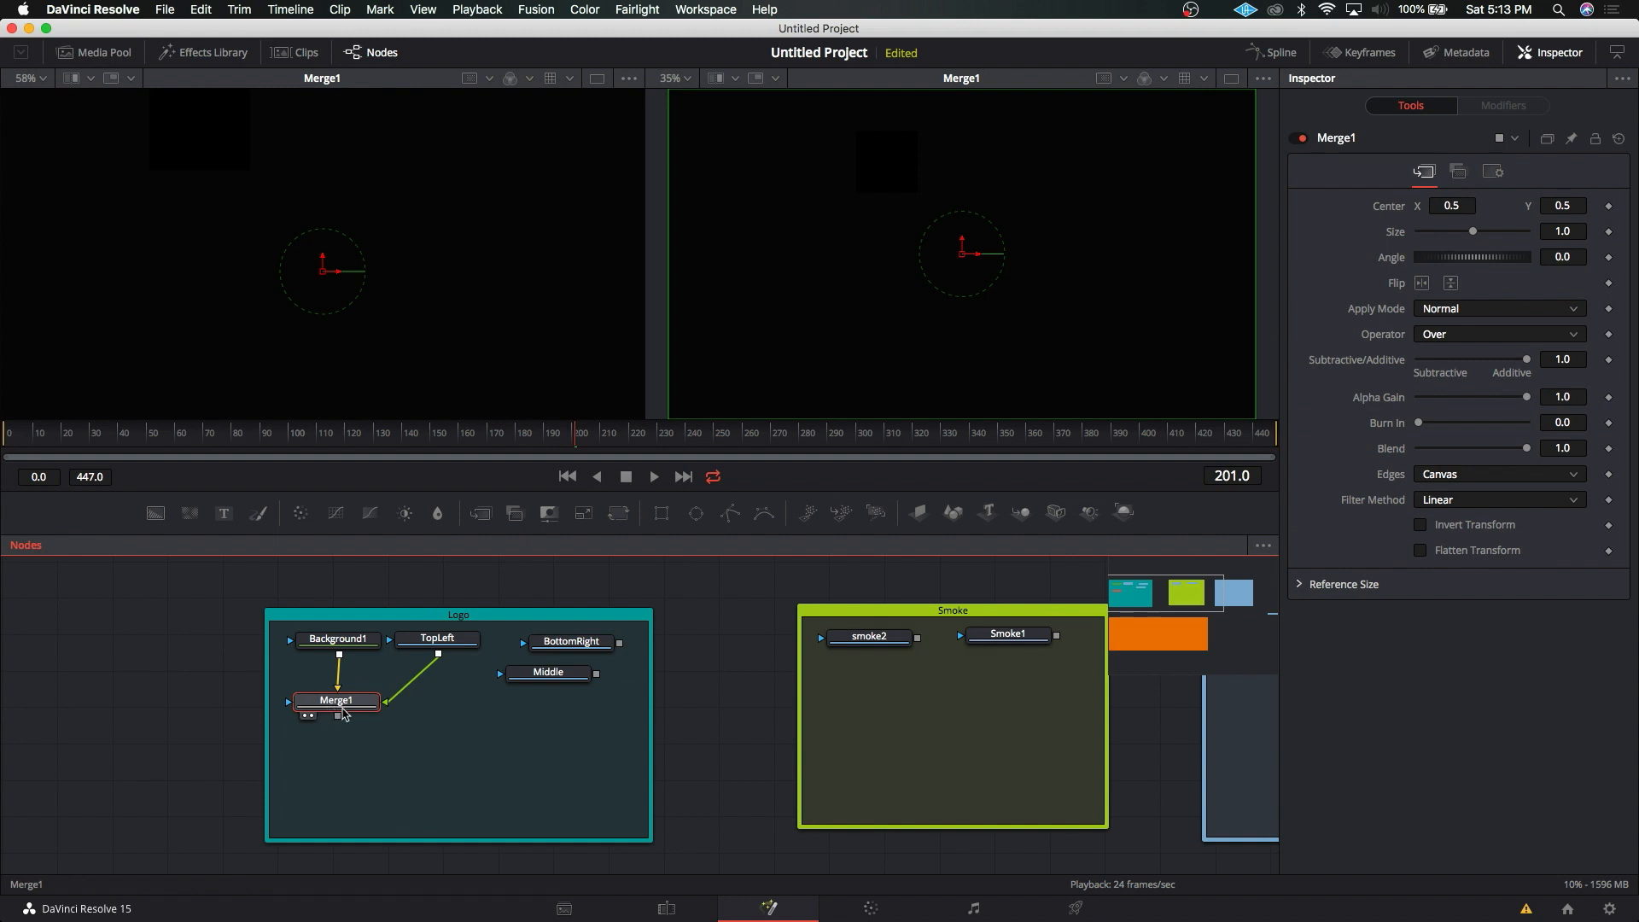
Step: Lower Merge1 slightly and add two more unconnected Merge nodes, one above the other, in the Logo underlay
{"action": "left_click_drag", "start_coordinate": [343, 714], "coordinate": [337, 704]}
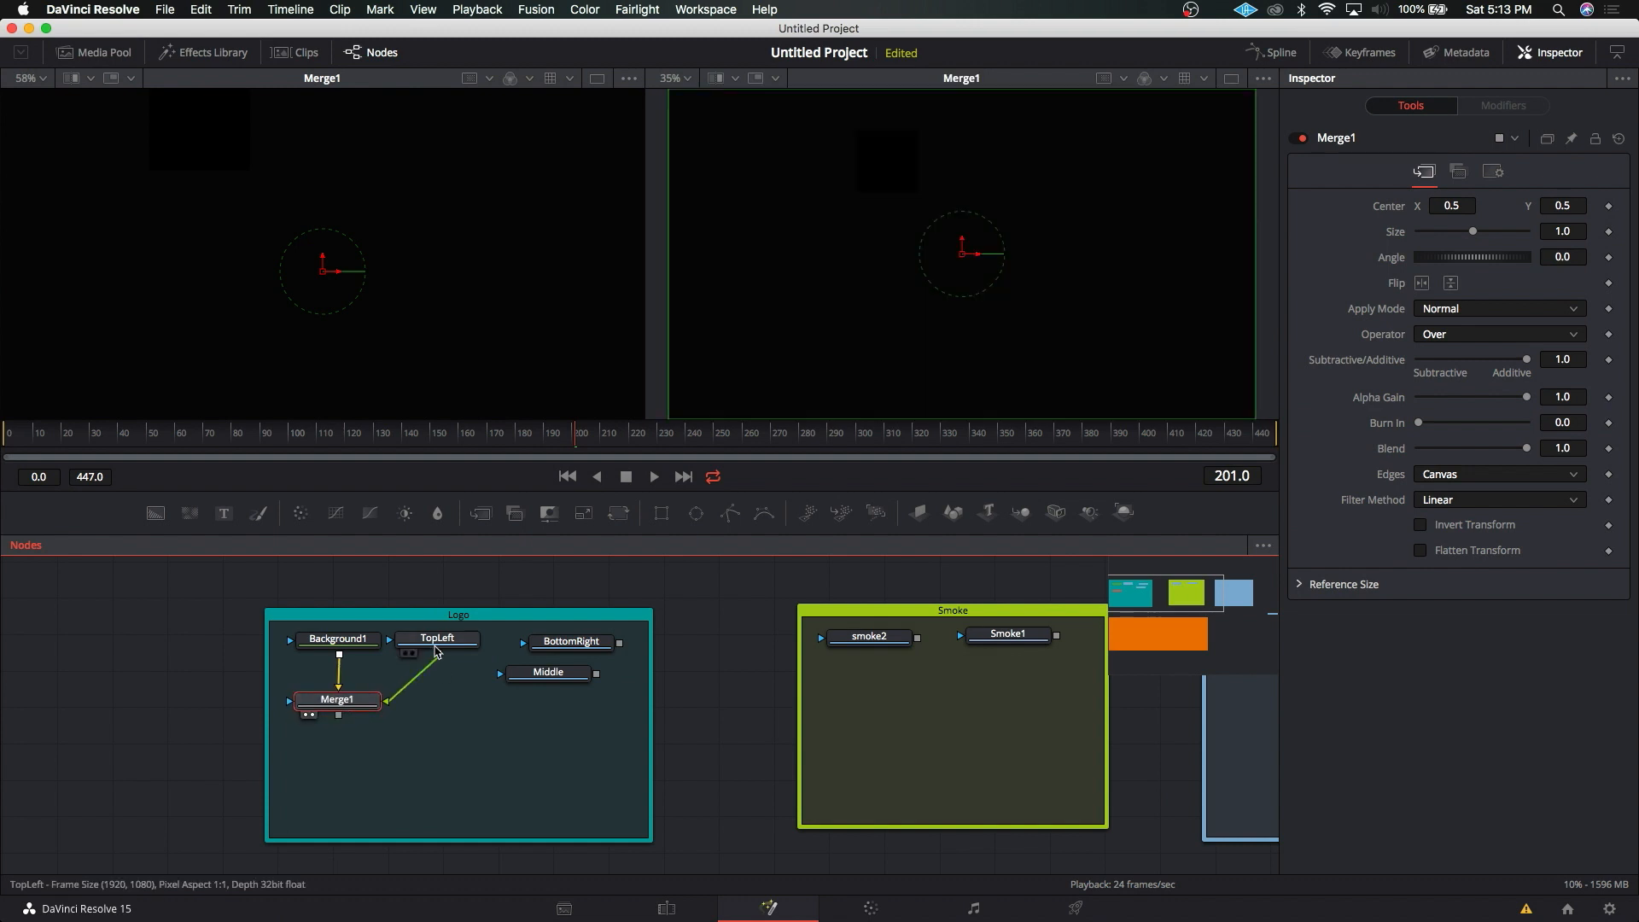
{"action": "left_click_drag", "start_coordinate": [436, 648], "coordinate": [441, 646]}
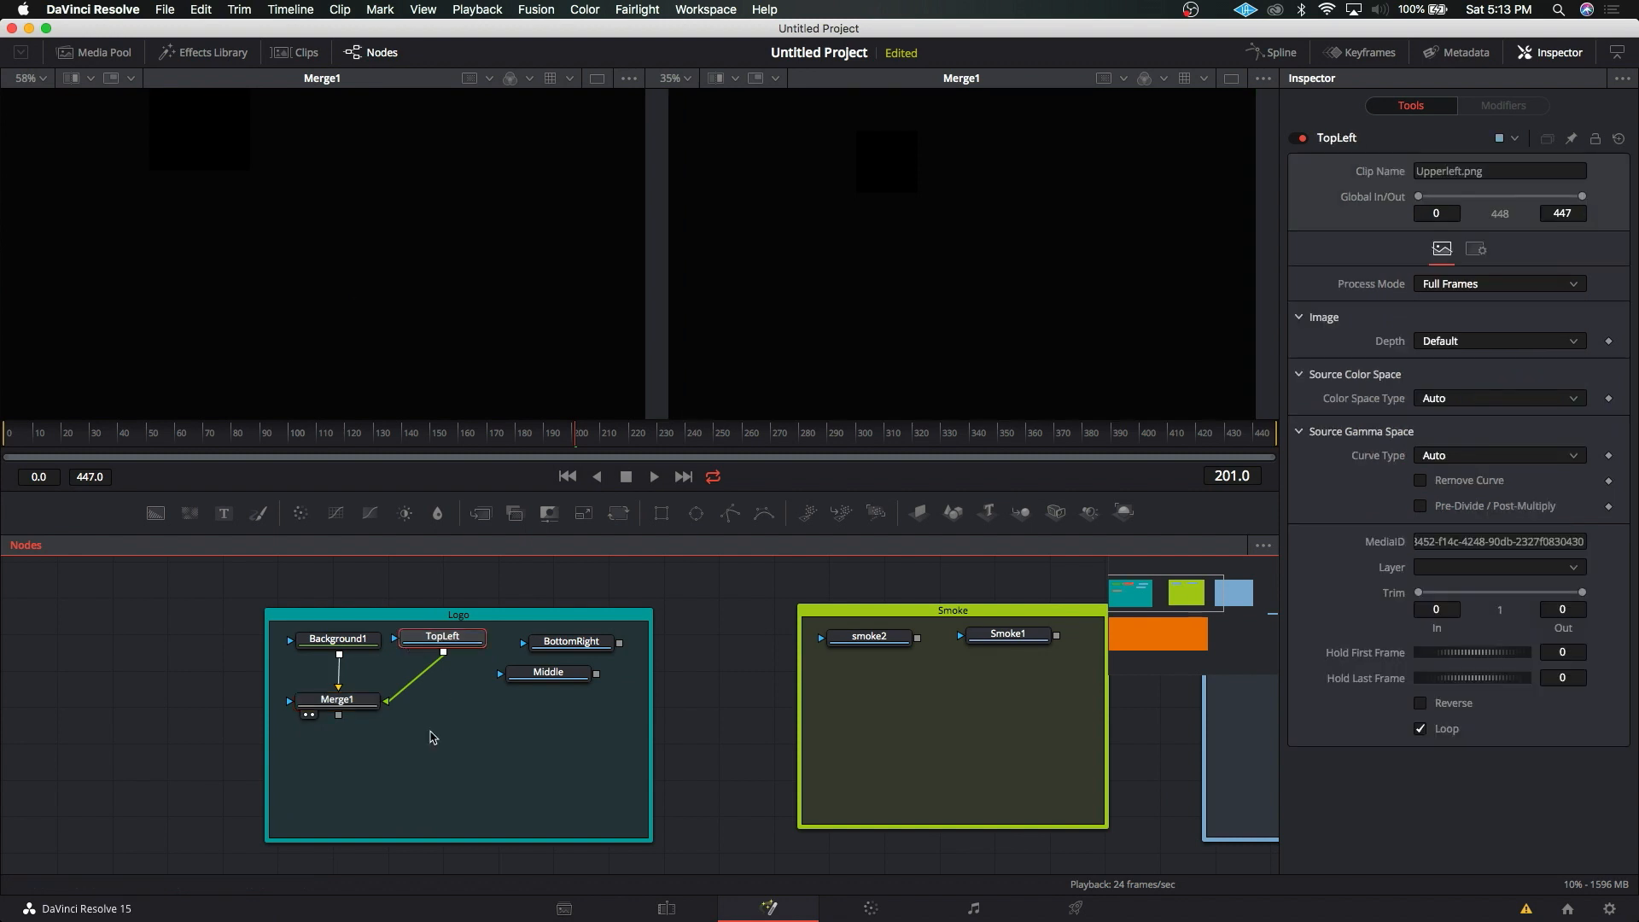
{"action": "mouse_move", "coordinate": [350, 708]}
{"action": "left_mouse_down"}
{"action": "mouse_move", "coordinate": [346, 763]}
{"action": "mouse_move", "coordinate": [349, 728]}
{"action": "left_mouse_up"}
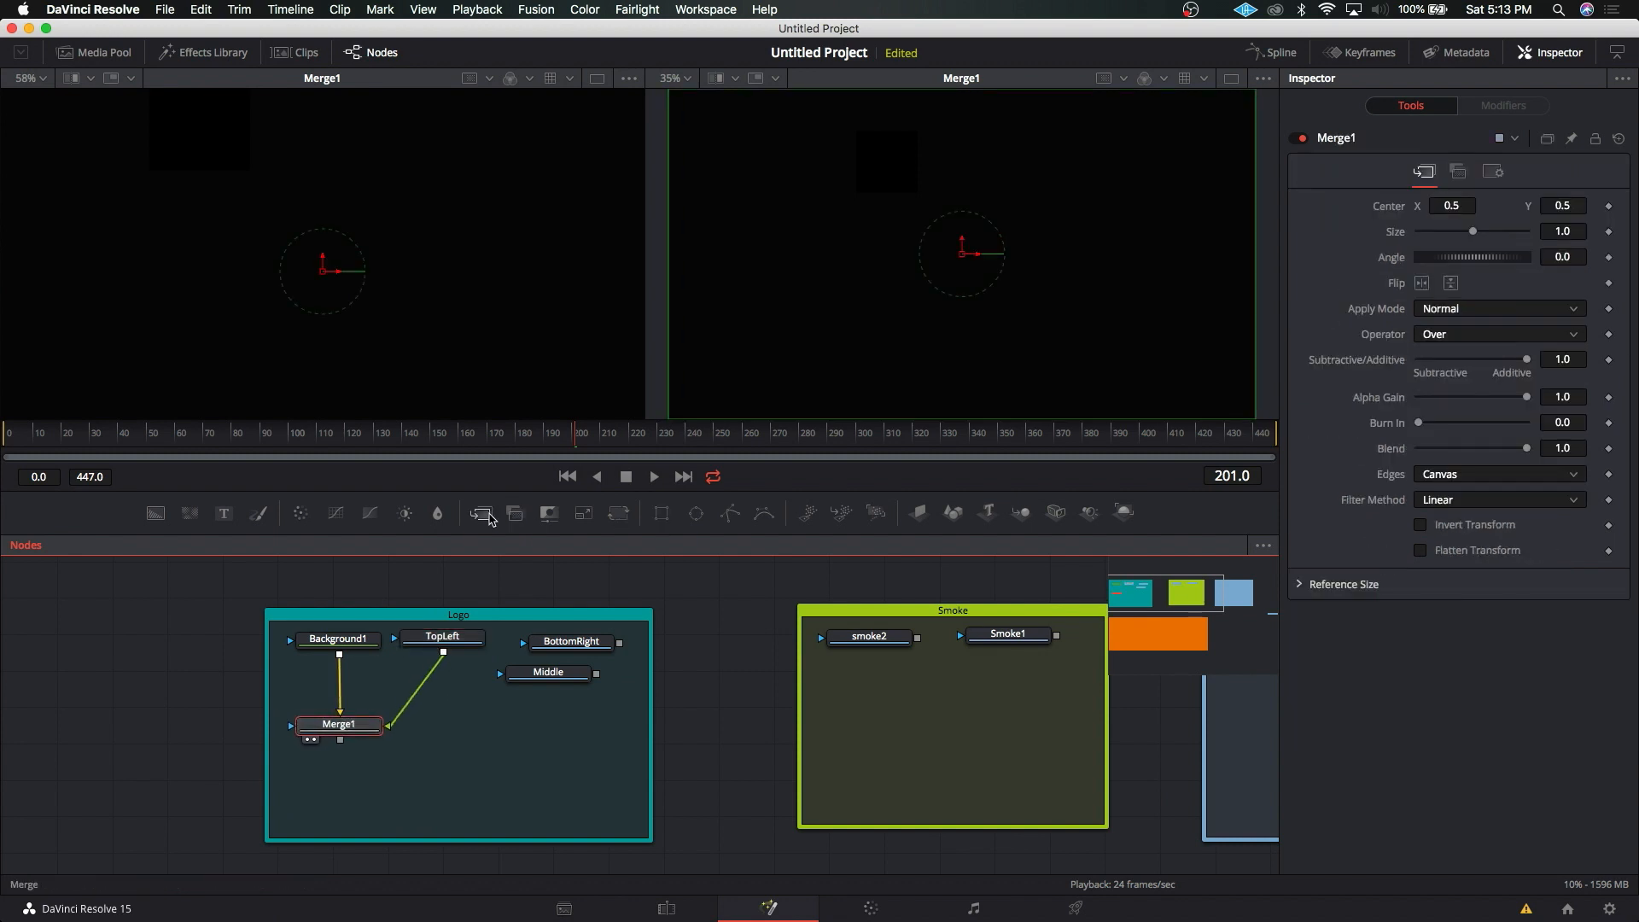
{"action": "left_click", "coordinate": [443, 750]}
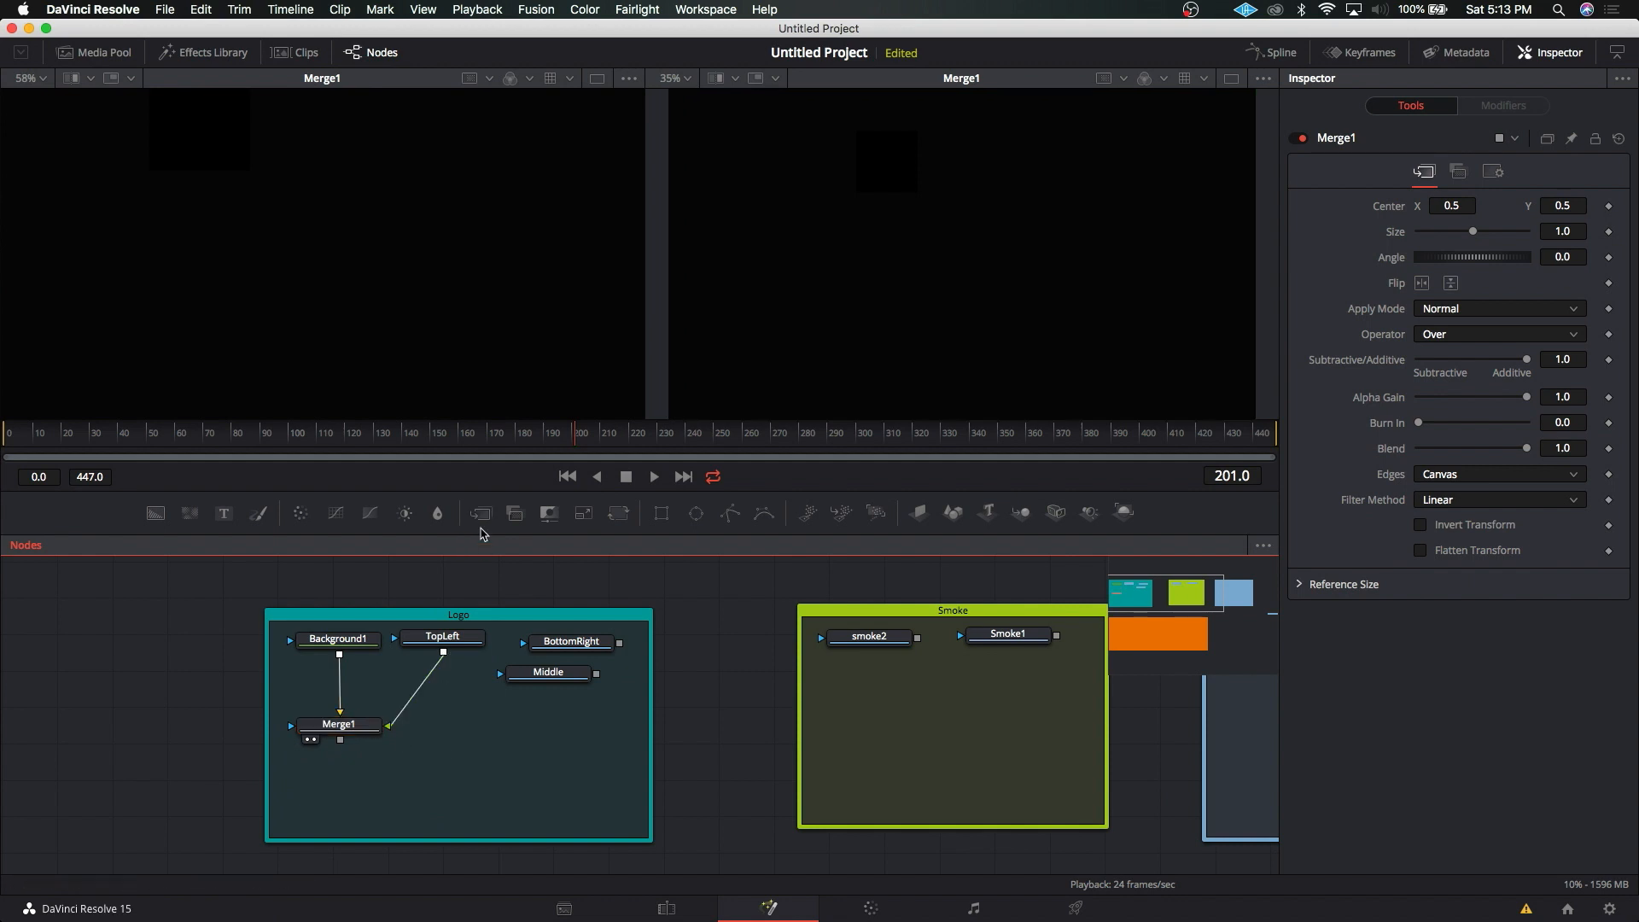
{"action": "left_click", "coordinate": [481, 513]}
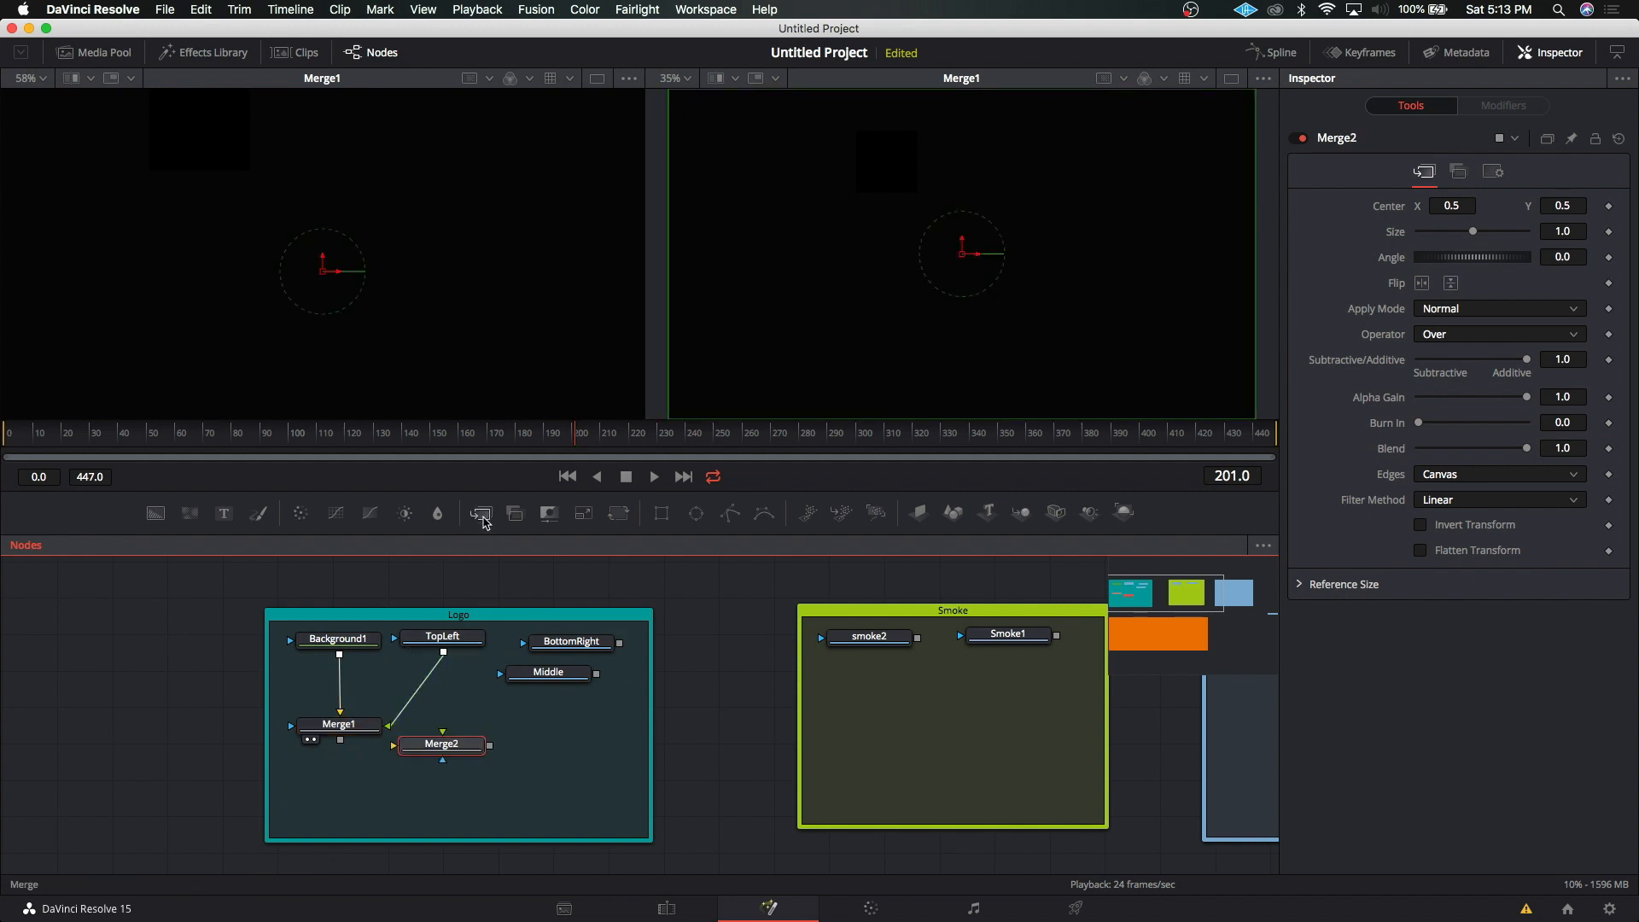
{"action": "left_click", "coordinate": [481, 513]}
{"action": "left_click_drag", "start_coordinate": [529, 745], "coordinate": [423, 803]}
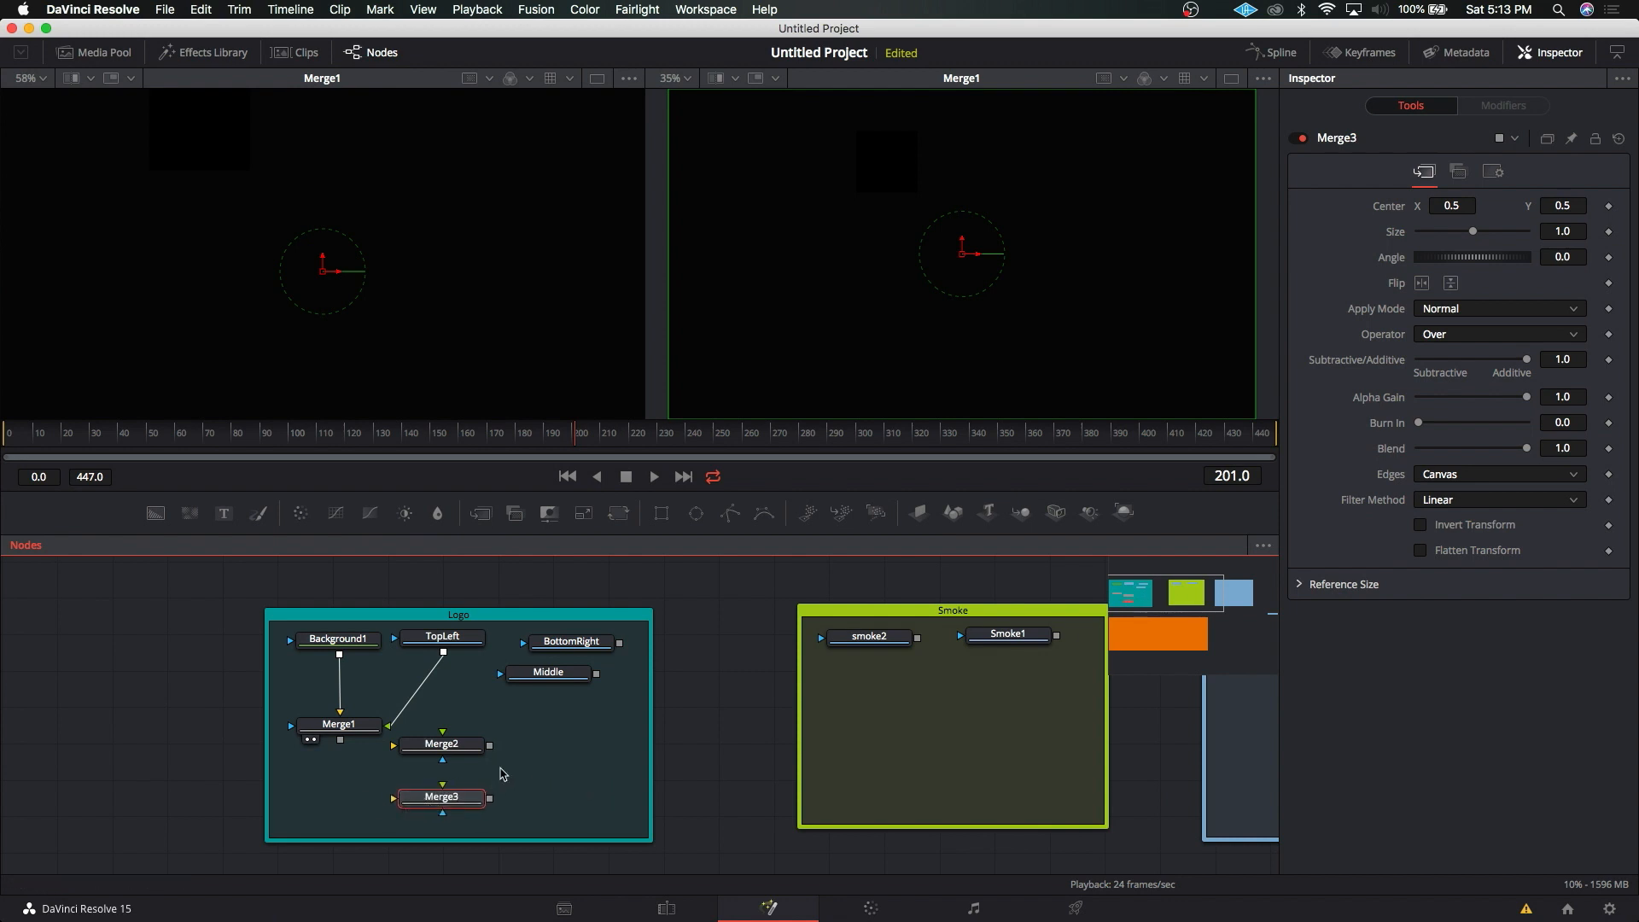
Step: Place Merge2 below Merge1, connect Merge1's output to its background input, and feed Middle into its foreground input
{"action": "left_click_drag", "start_coordinate": [468, 751], "coordinate": [366, 783]}
{"action": "left_click_drag", "start_coordinate": [341, 724], "coordinate": [342, 776]}
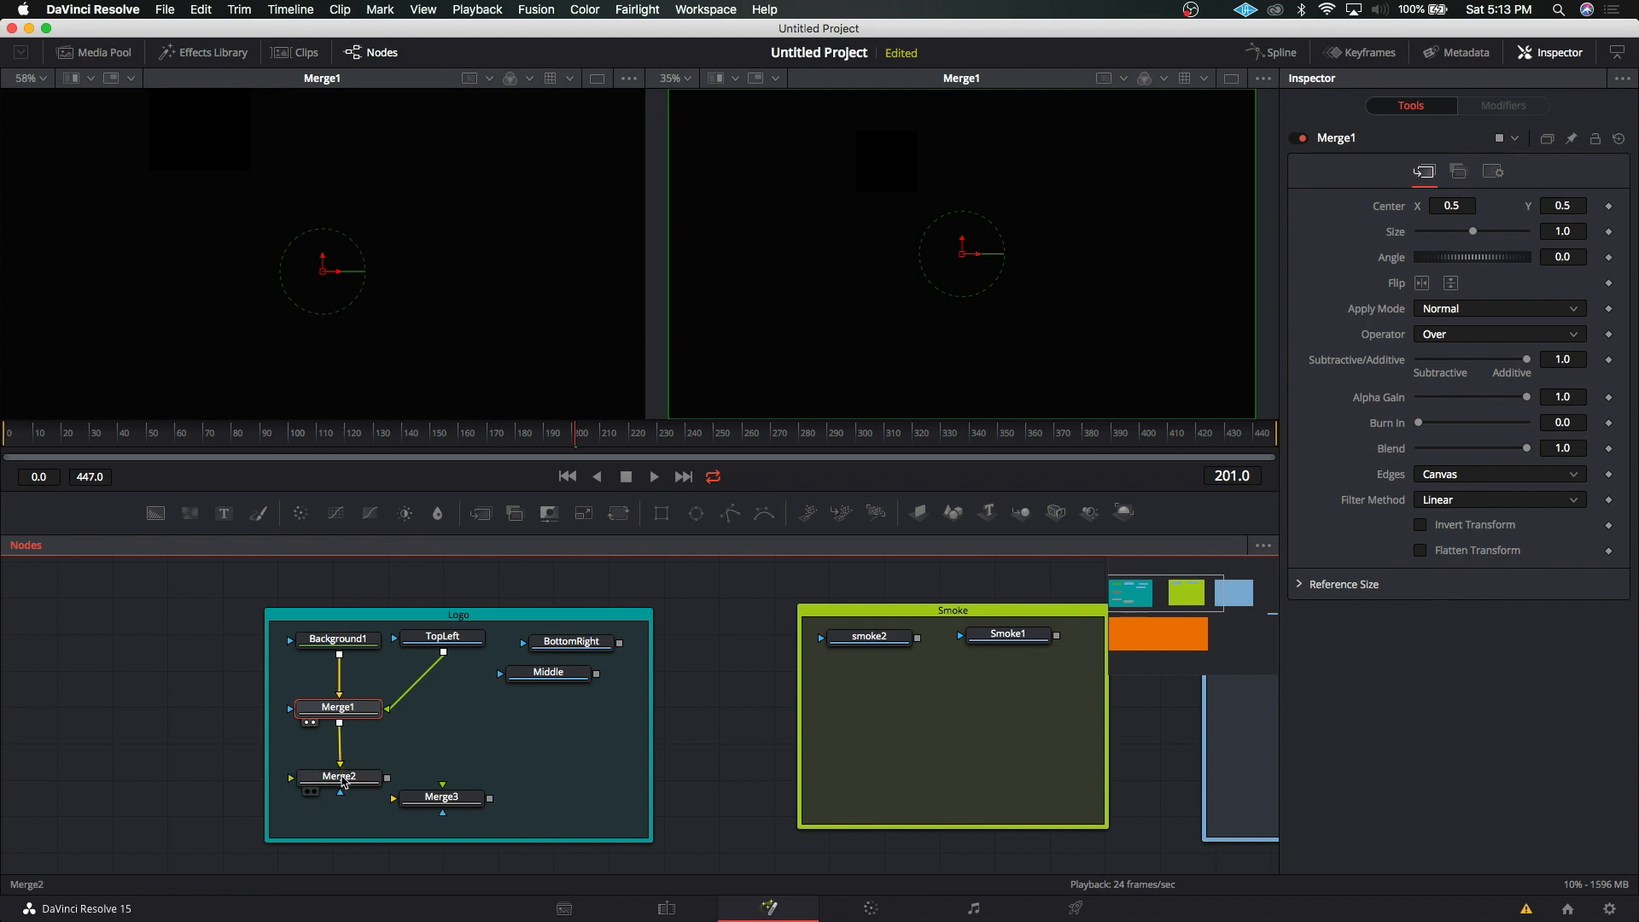
{"action": "left_click", "coordinate": [342, 782]}
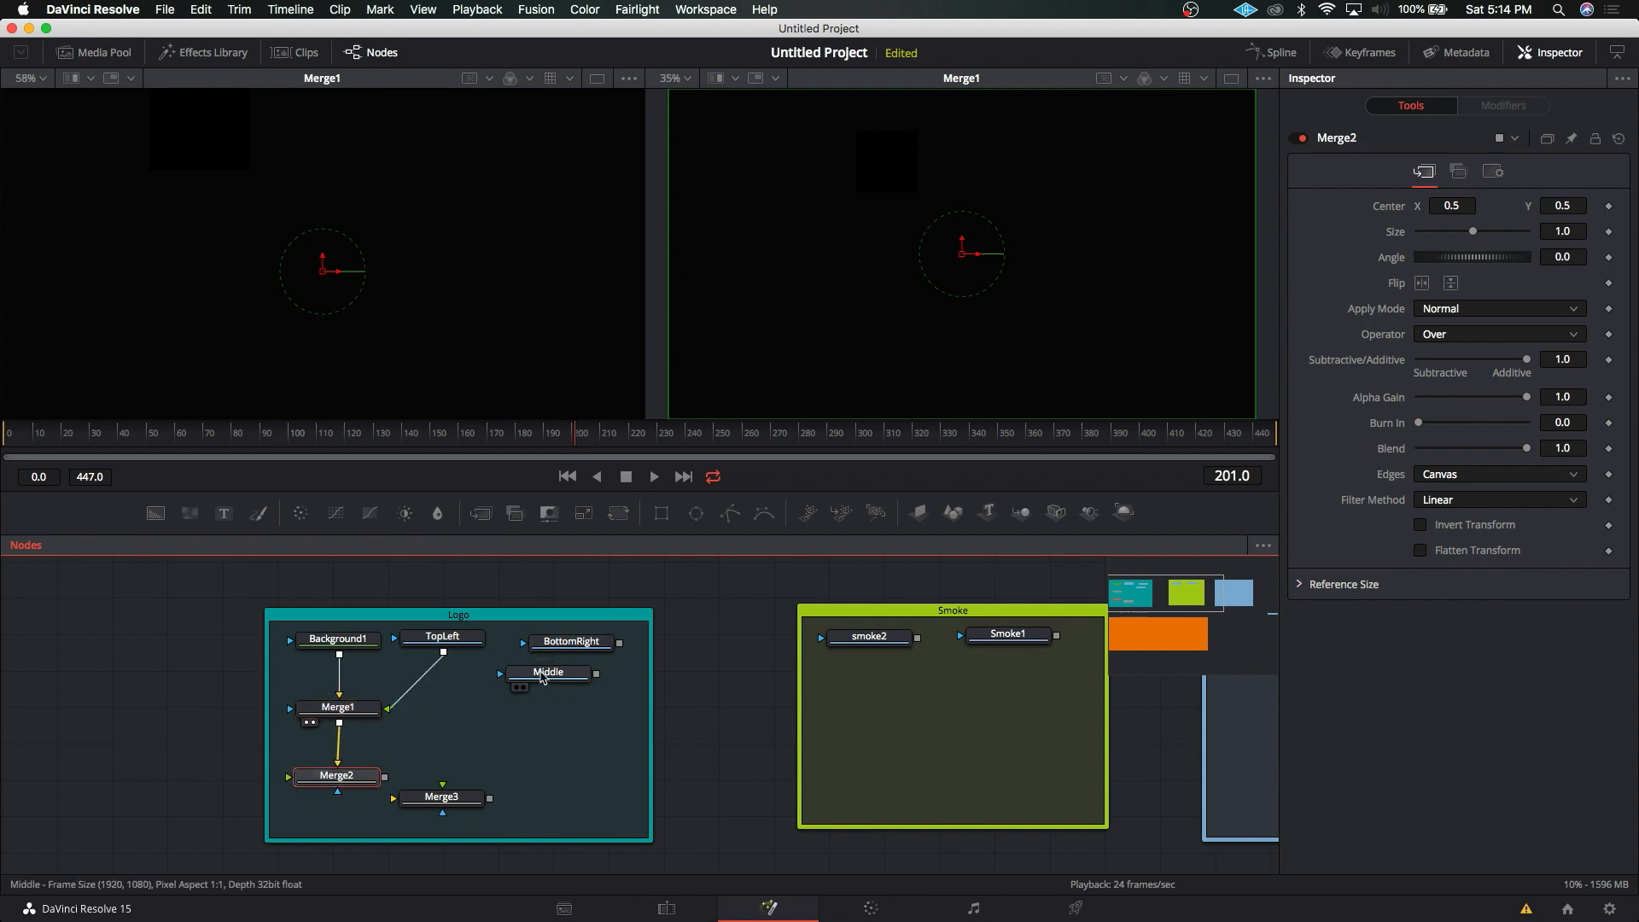
{"action": "left_click_drag", "start_coordinate": [598, 674], "coordinate": [359, 761]}
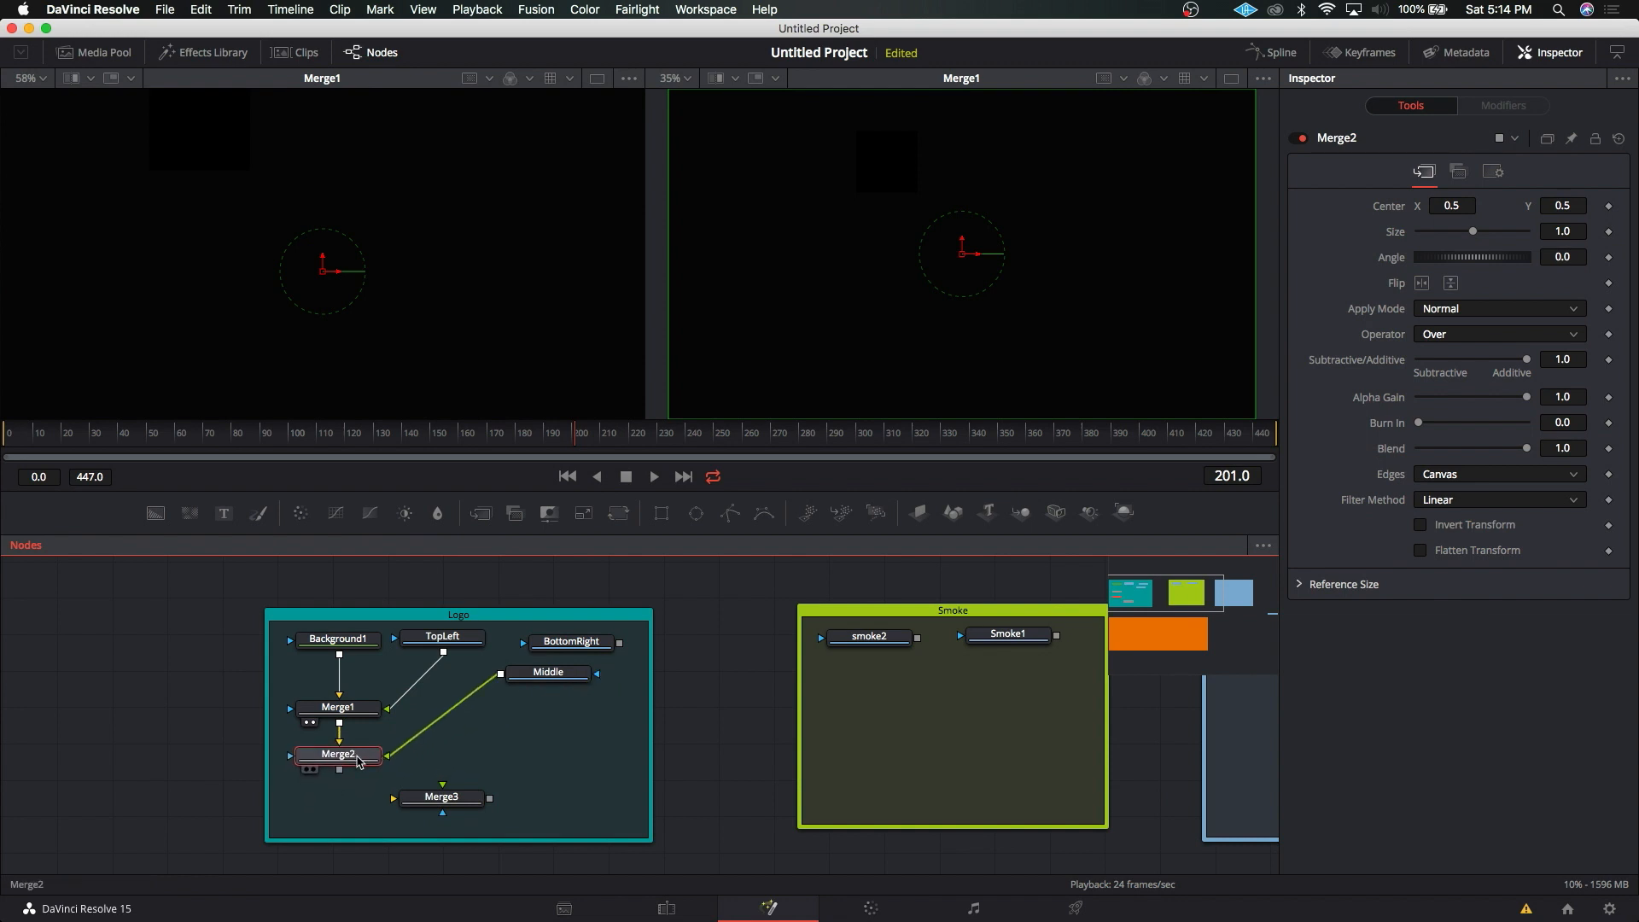
Step: Place Merge3 below Merge2, connect Merge2 and BottomRight to its inputs, and set BottomRight beside it
{"action": "left_click_drag", "start_coordinate": [440, 805], "coordinate": [358, 796]}
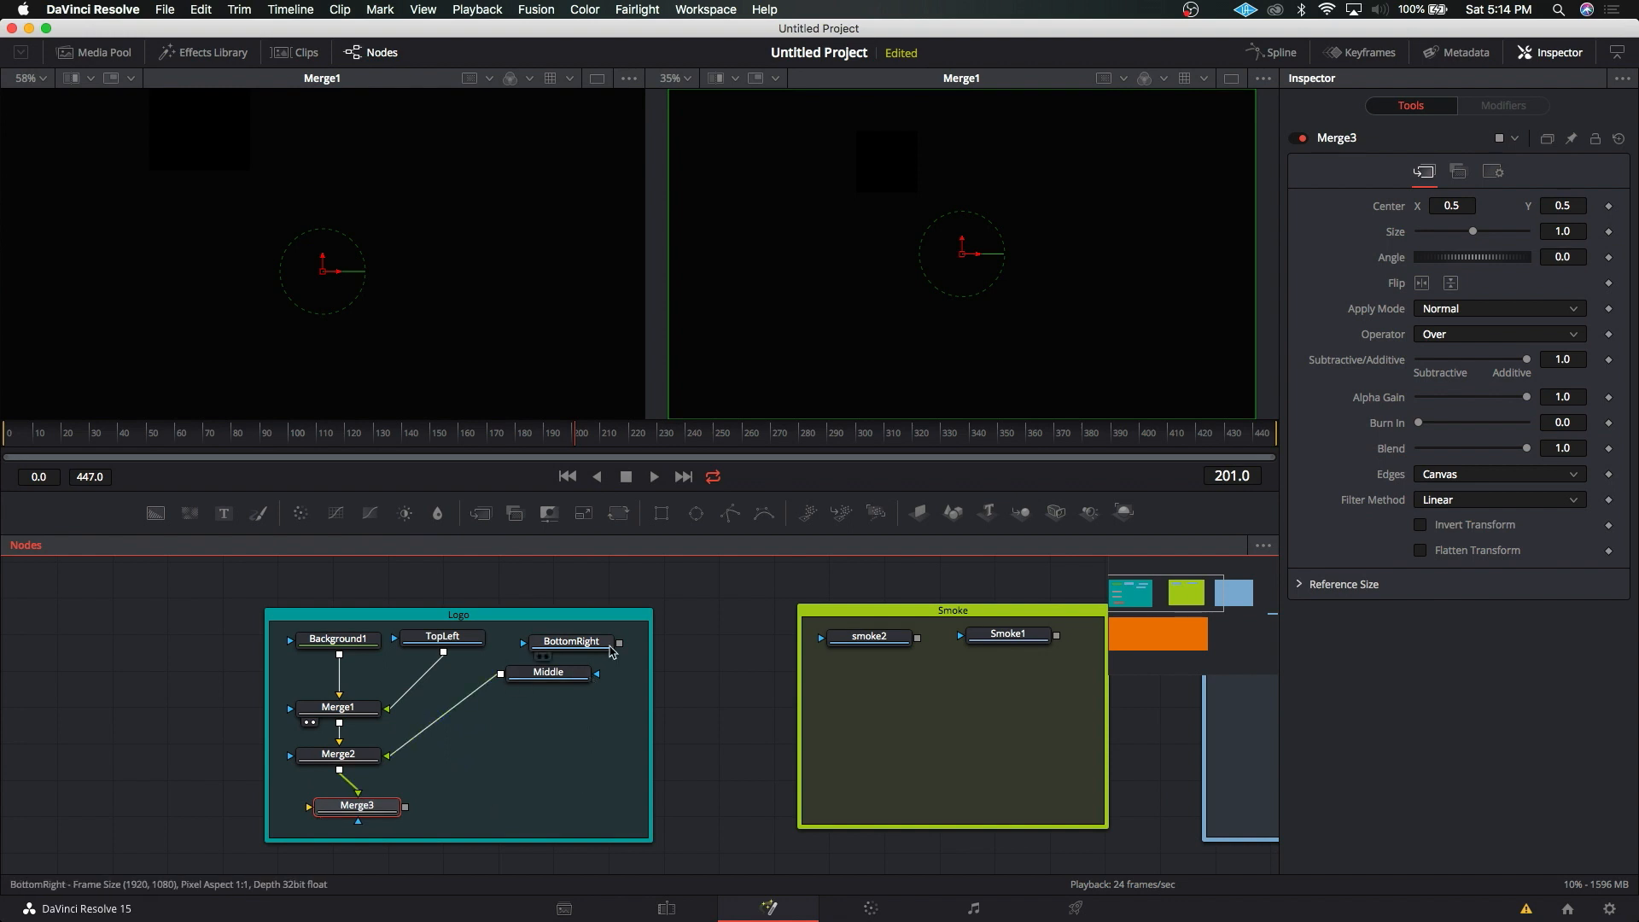
{"action": "left_click_drag", "start_coordinate": [620, 642], "coordinate": [351, 811]}
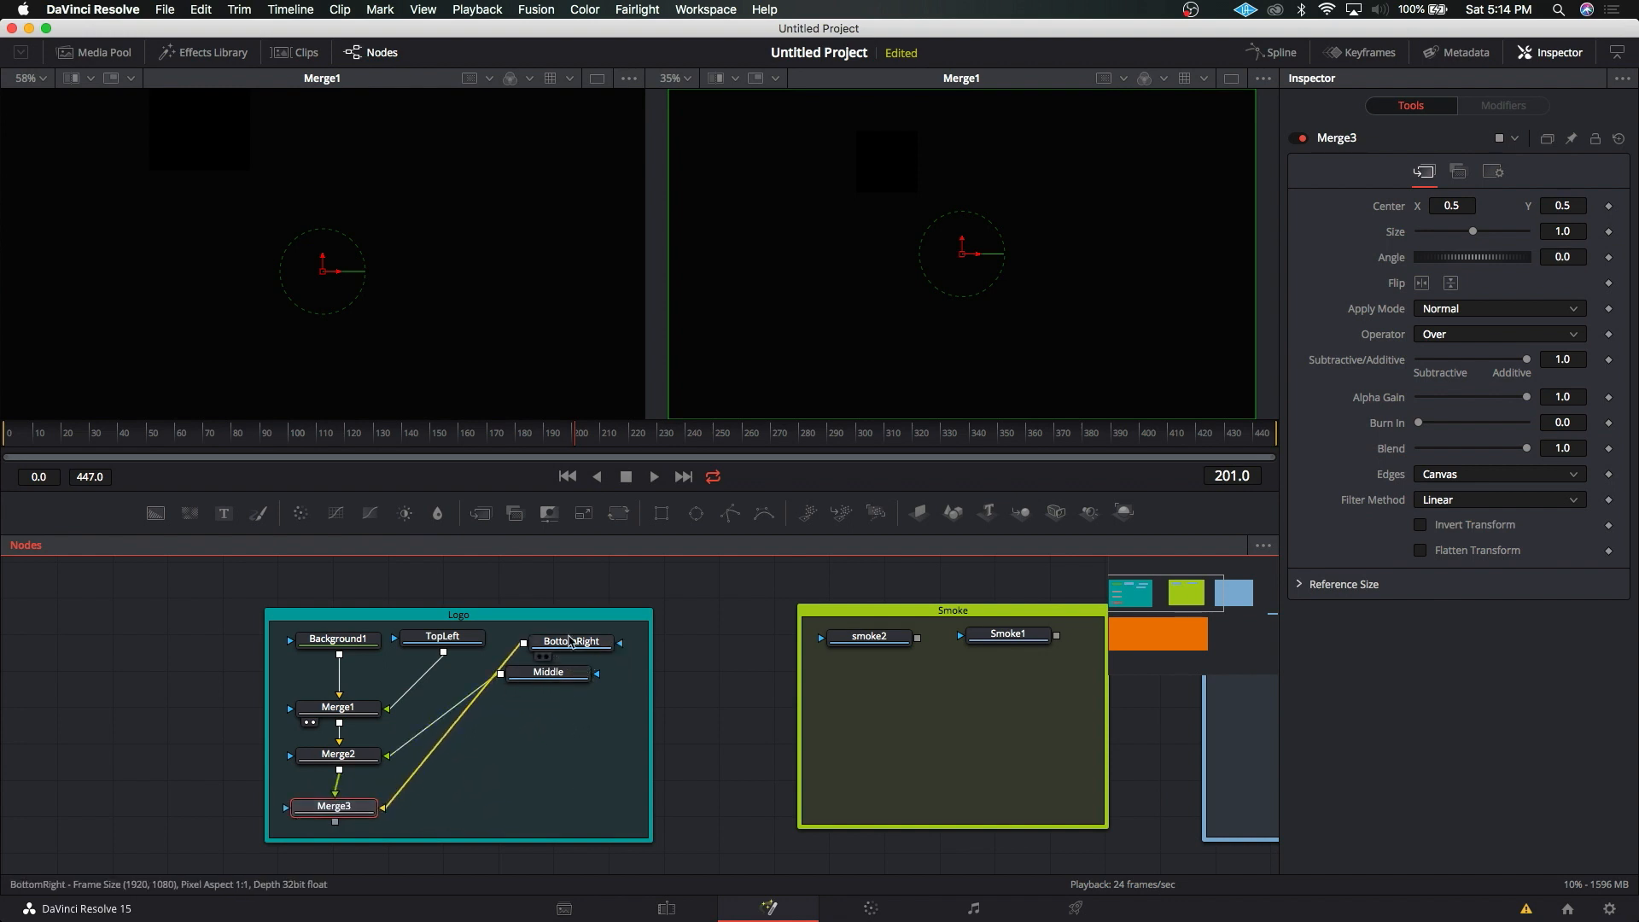
{"action": "left_click_drag", "start_coordinate": [571, 641], "coordinate": [479, 804]}
{"action": "left_click_drag", "start_coordinate": [360, 811], "coordinate": [363, 810]}
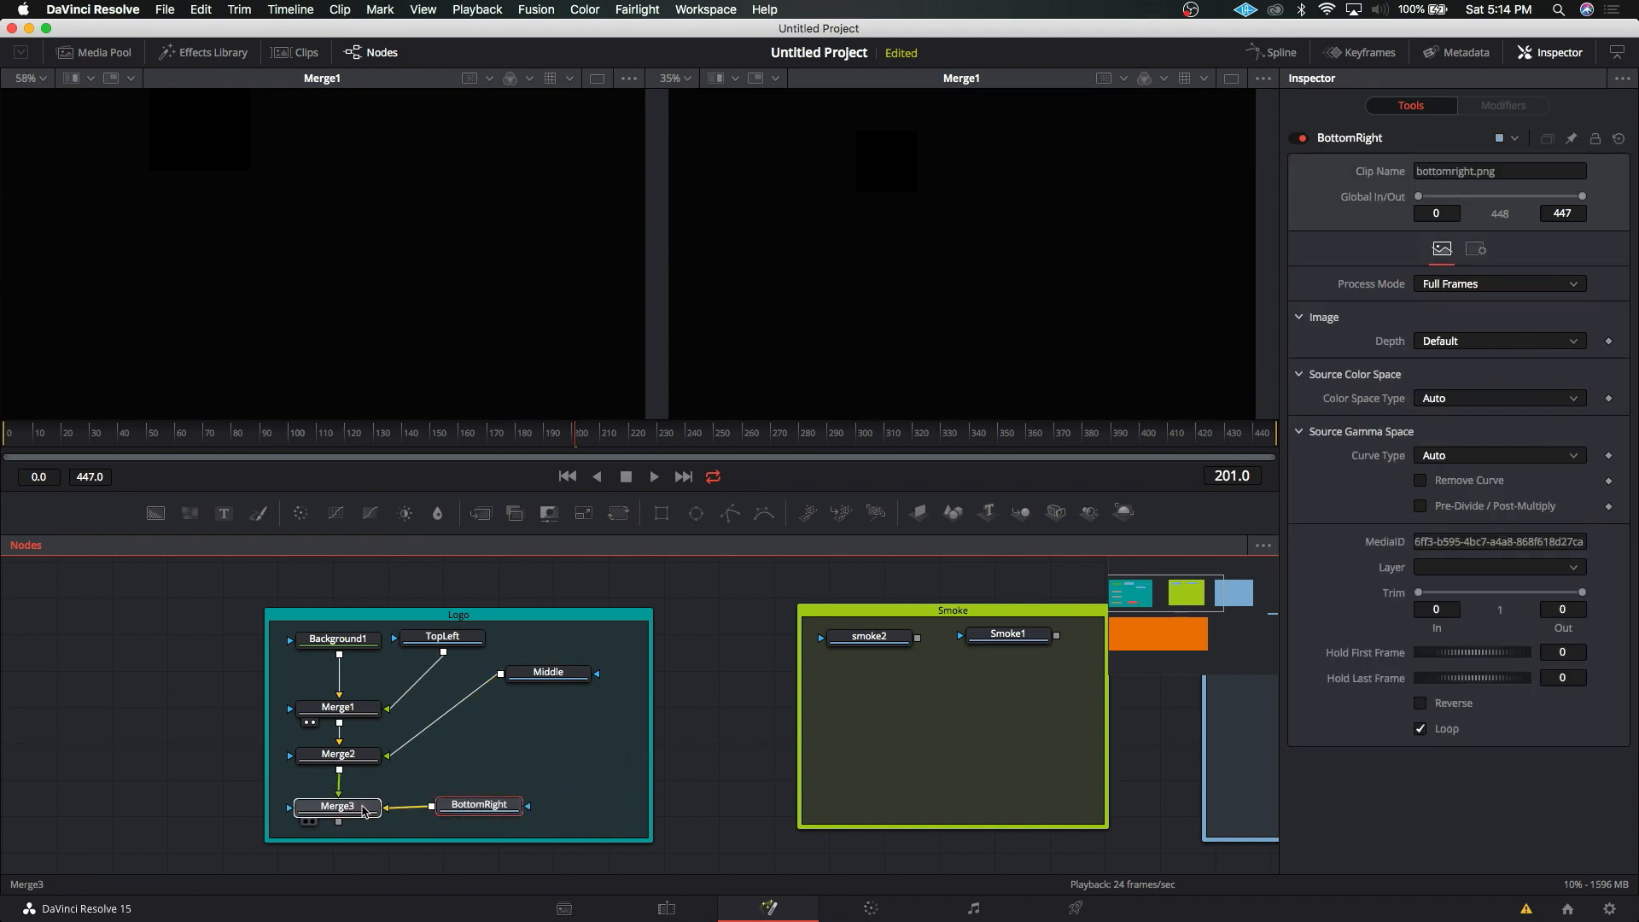
Step: Line up TopLeft, Middle and BottomRight in a column, each level with the Merge node it feeds
{"action": "left_click_drag", "start_coordinate": [559, 680], "coordinate": [495, 762]}
{"action": "left_click_drag", "start_coordinate": [454, 642], "coordinate": [585, 810]}
{"action": "left_click_drag", "start_coordinate": [498, 762], "coordinate": [600, 764]}
{"action": "left_click_drag", "start_coordinate": [493, 708], "coordinate": [600, 716]}
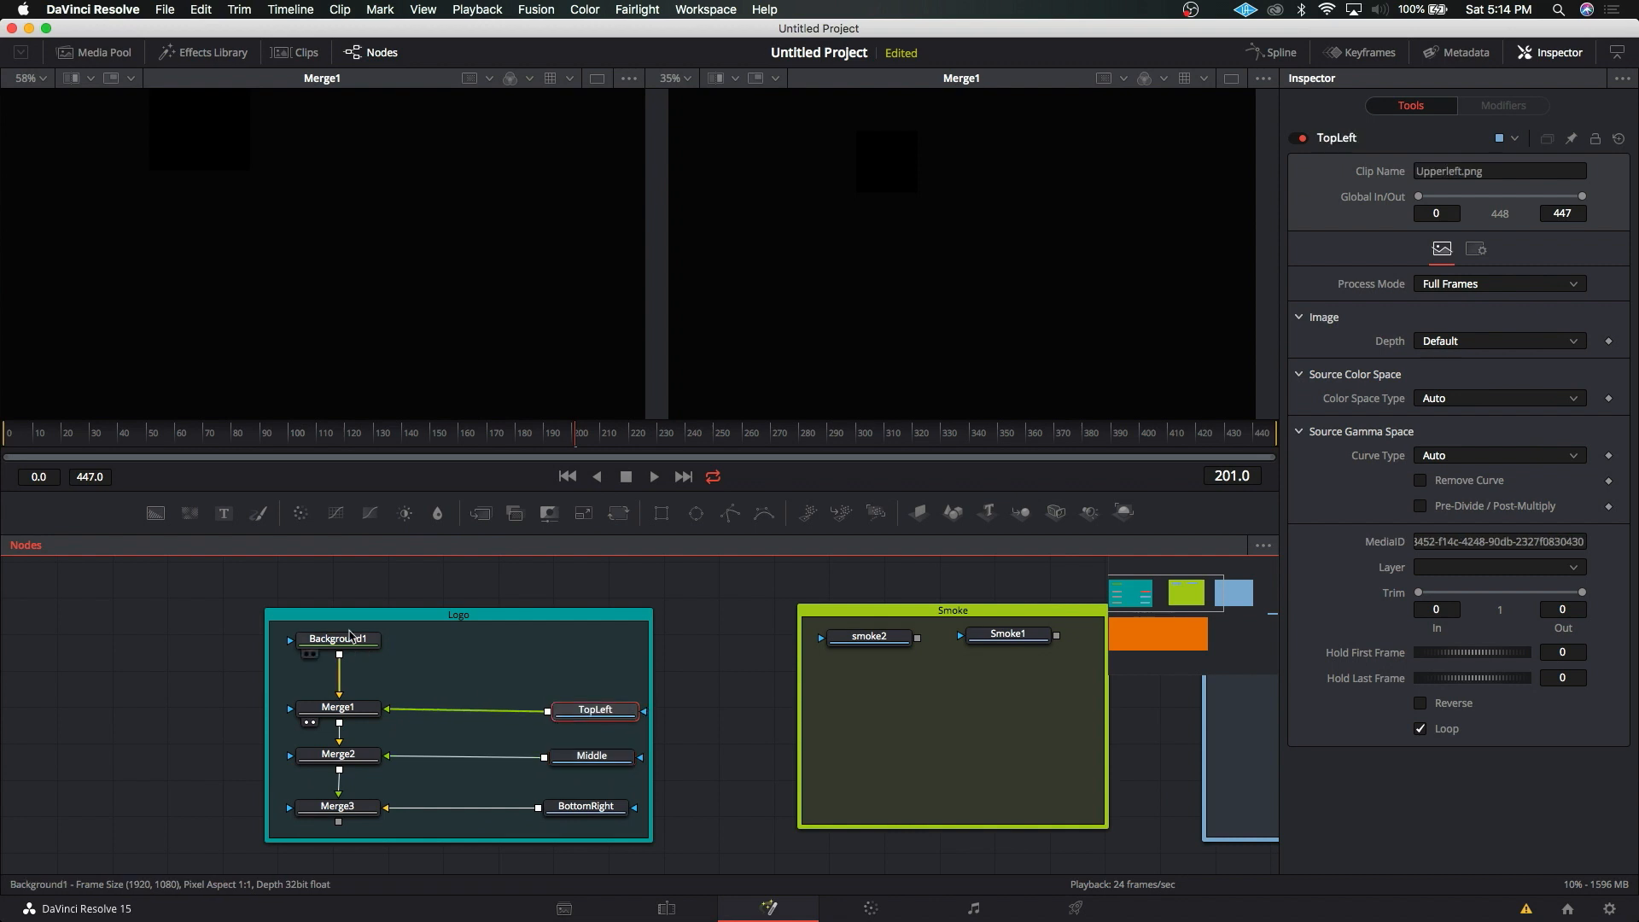
Step: Show Merge3 in the second viewer and Background1 in the first viewer
{"action": "left_click", "coordinate": [346, 646]}
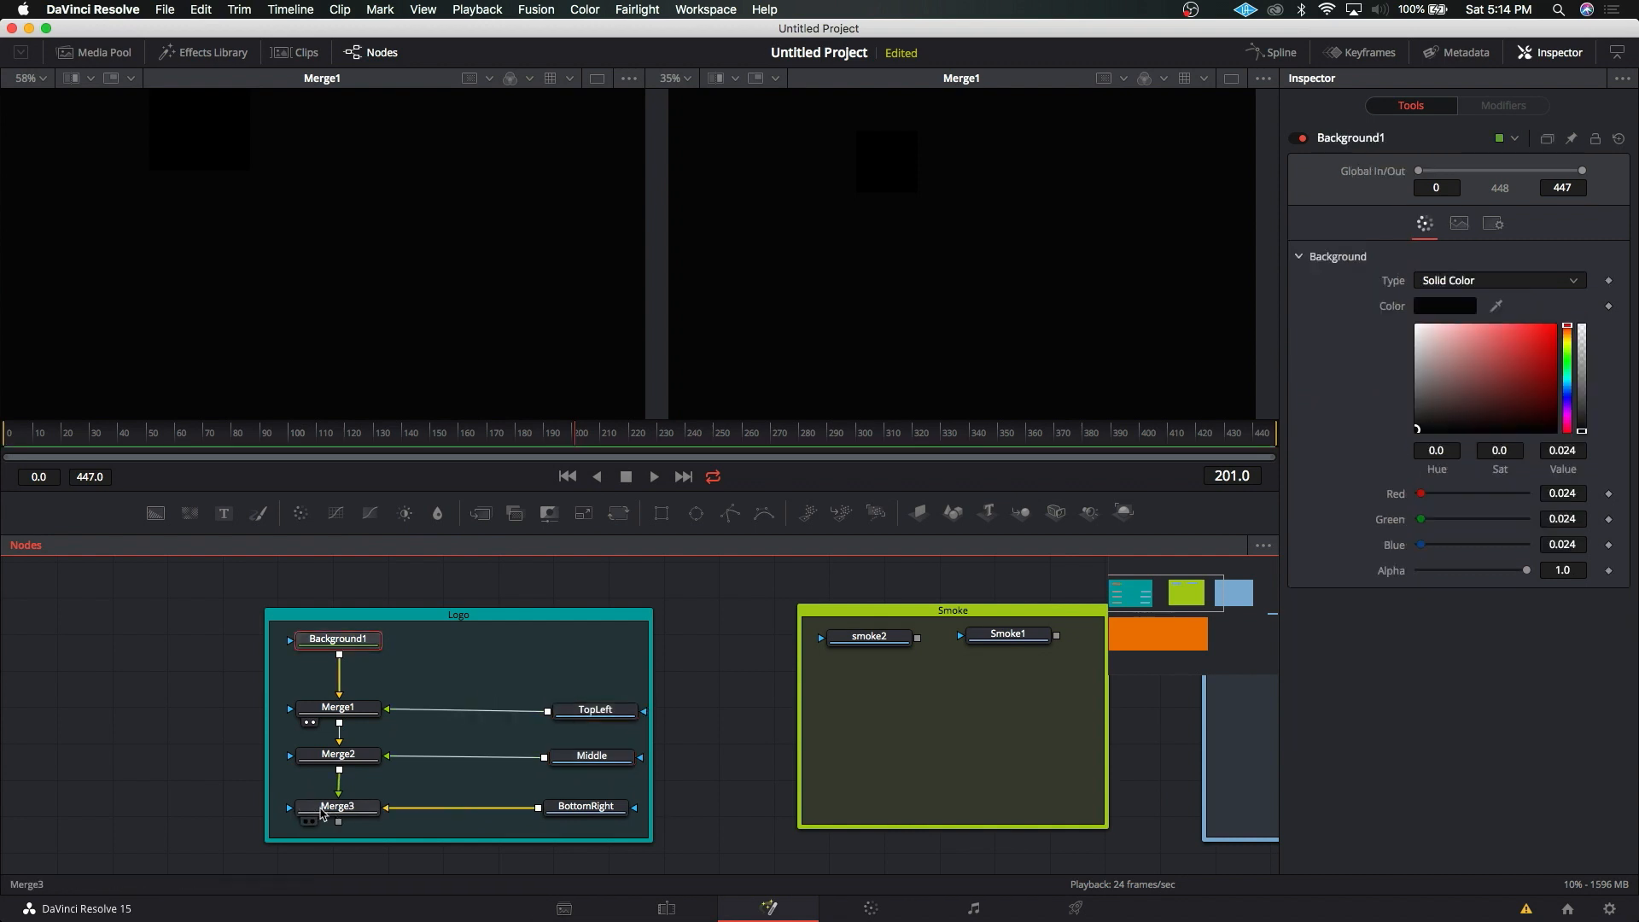
{"action": "left_click", "coordinate": [322, 812]}
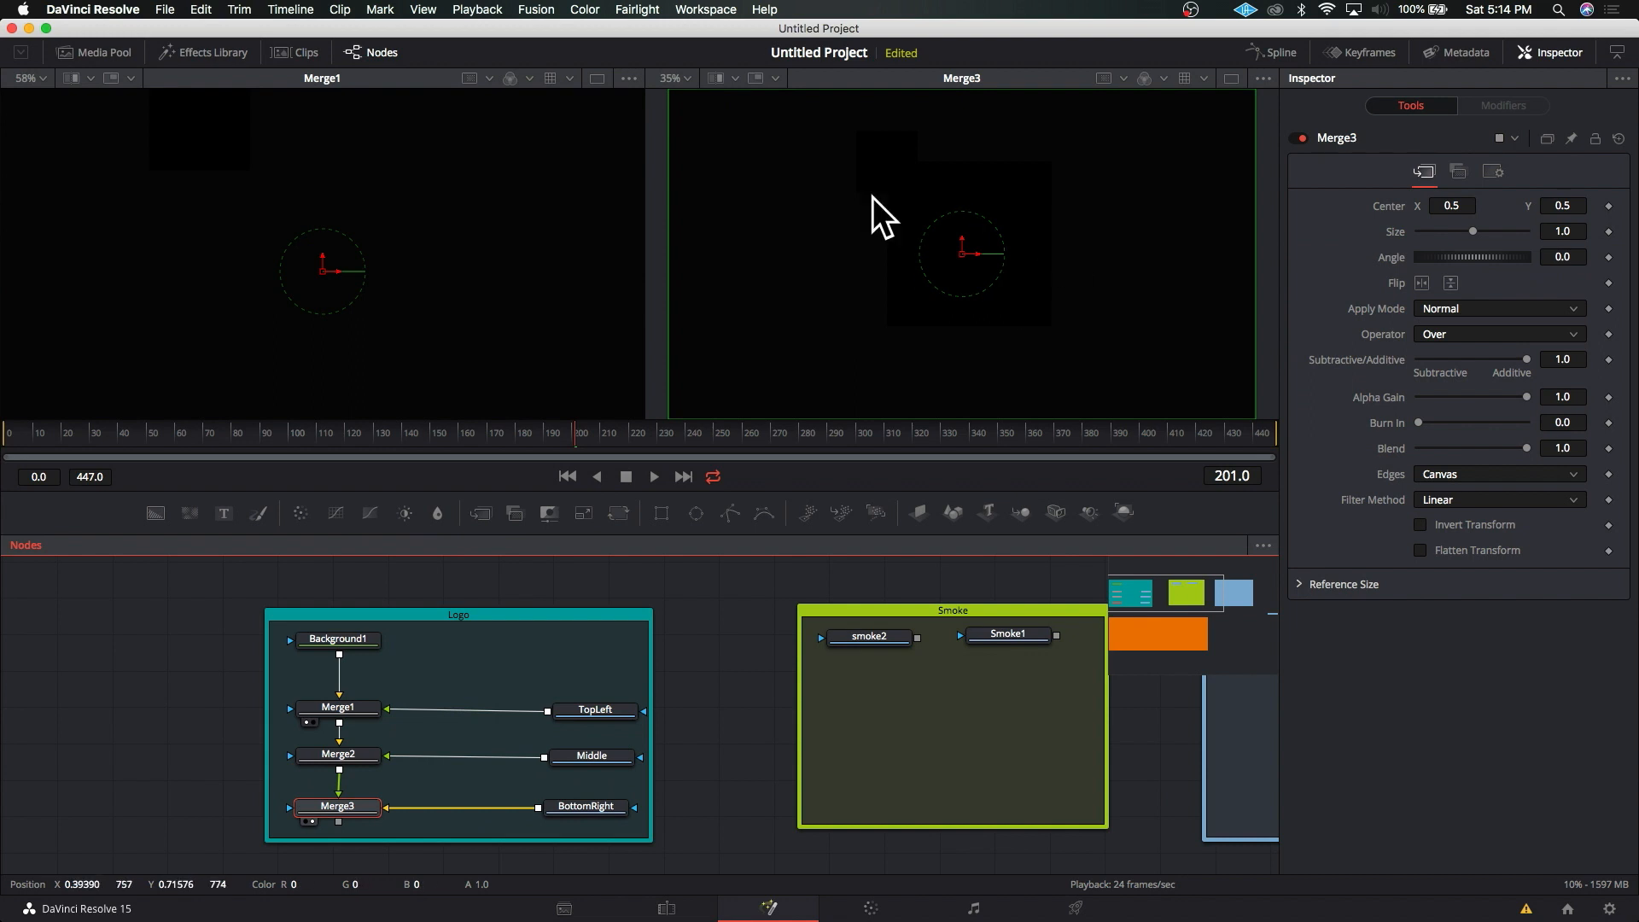
{"action": "left_click", "coordinate": [324, 642]}
{"action": "key", "text": "1"}
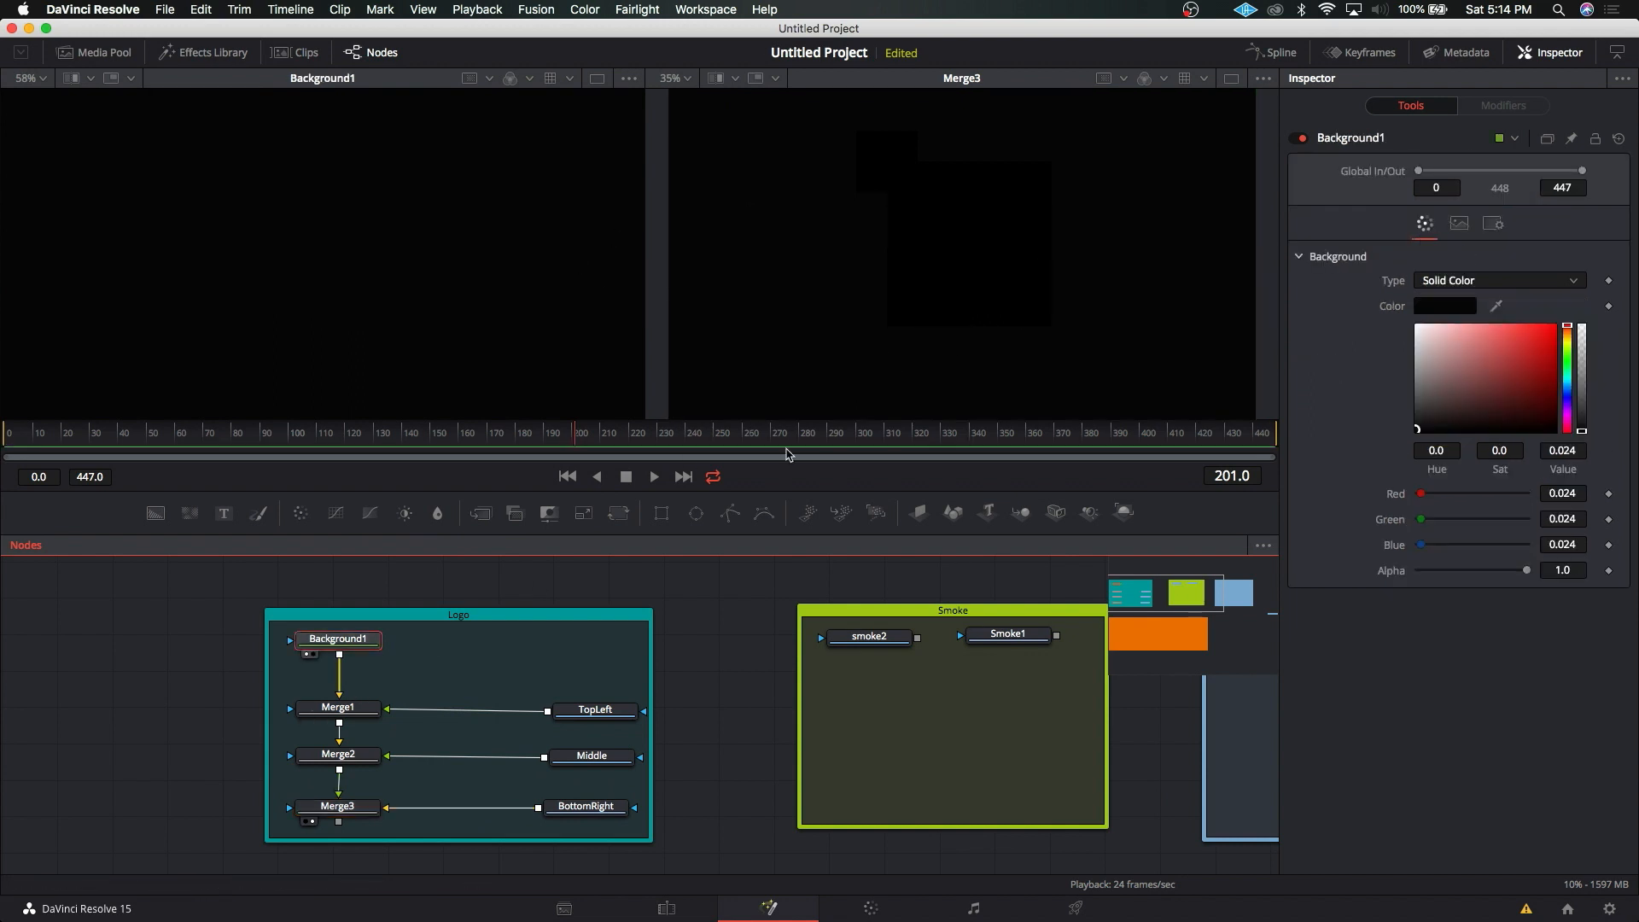
Step: Set Background1's colour to pure red with Red 1.0, Green 0.0 and Blue 0.0 to check the merged shapes
{"action": "left_click", "coordinate": [1421, 430]}
{"action": "left_click_drag", "start_coordinate": [1422, 430], "coordinate": [1555, 326]}
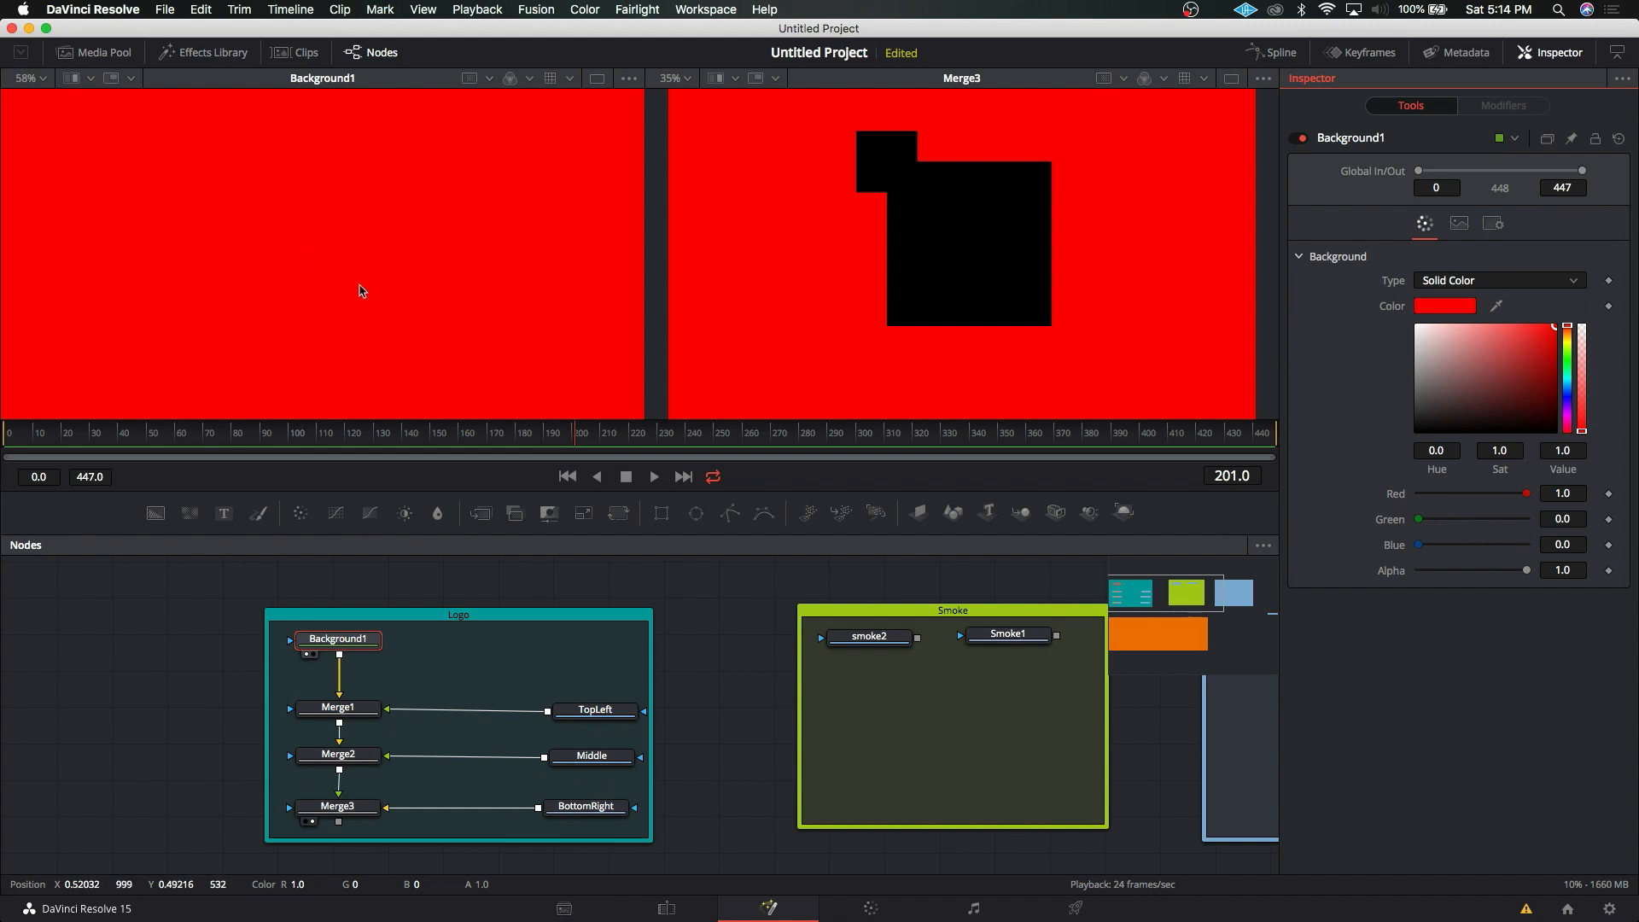
{"action": "left_click", "coordinate": [995, 266]}
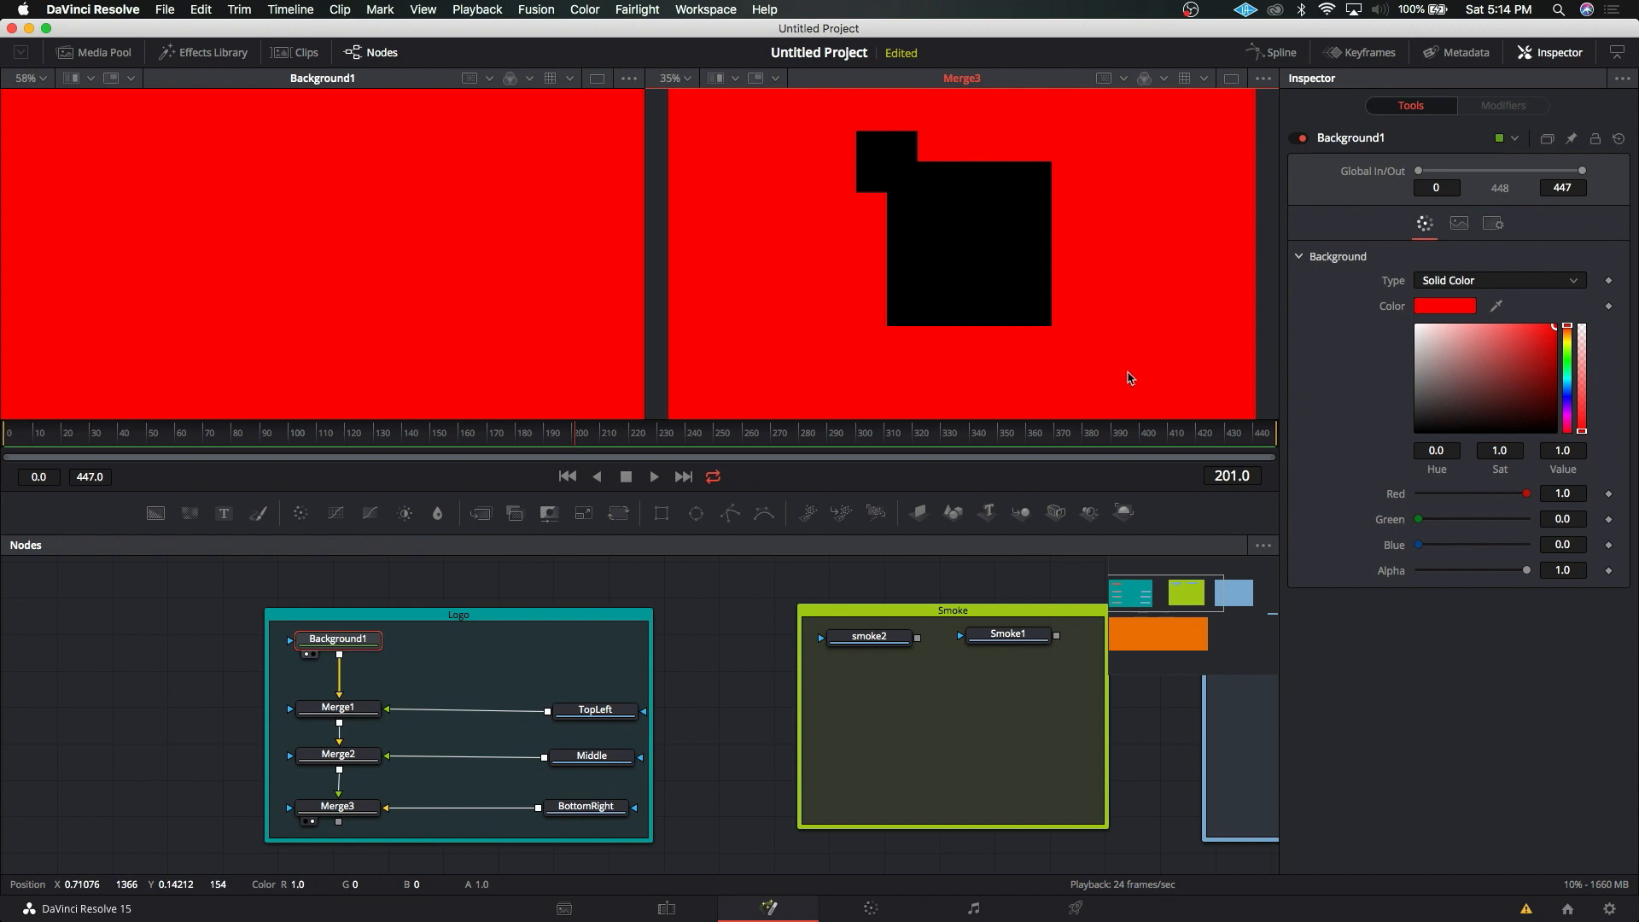
Step: Rewire Merge3 so Merge2 feeds its background input and BottomRight feeds its foreground input
{"action": "left_click", "coordinate": [546, 812]}
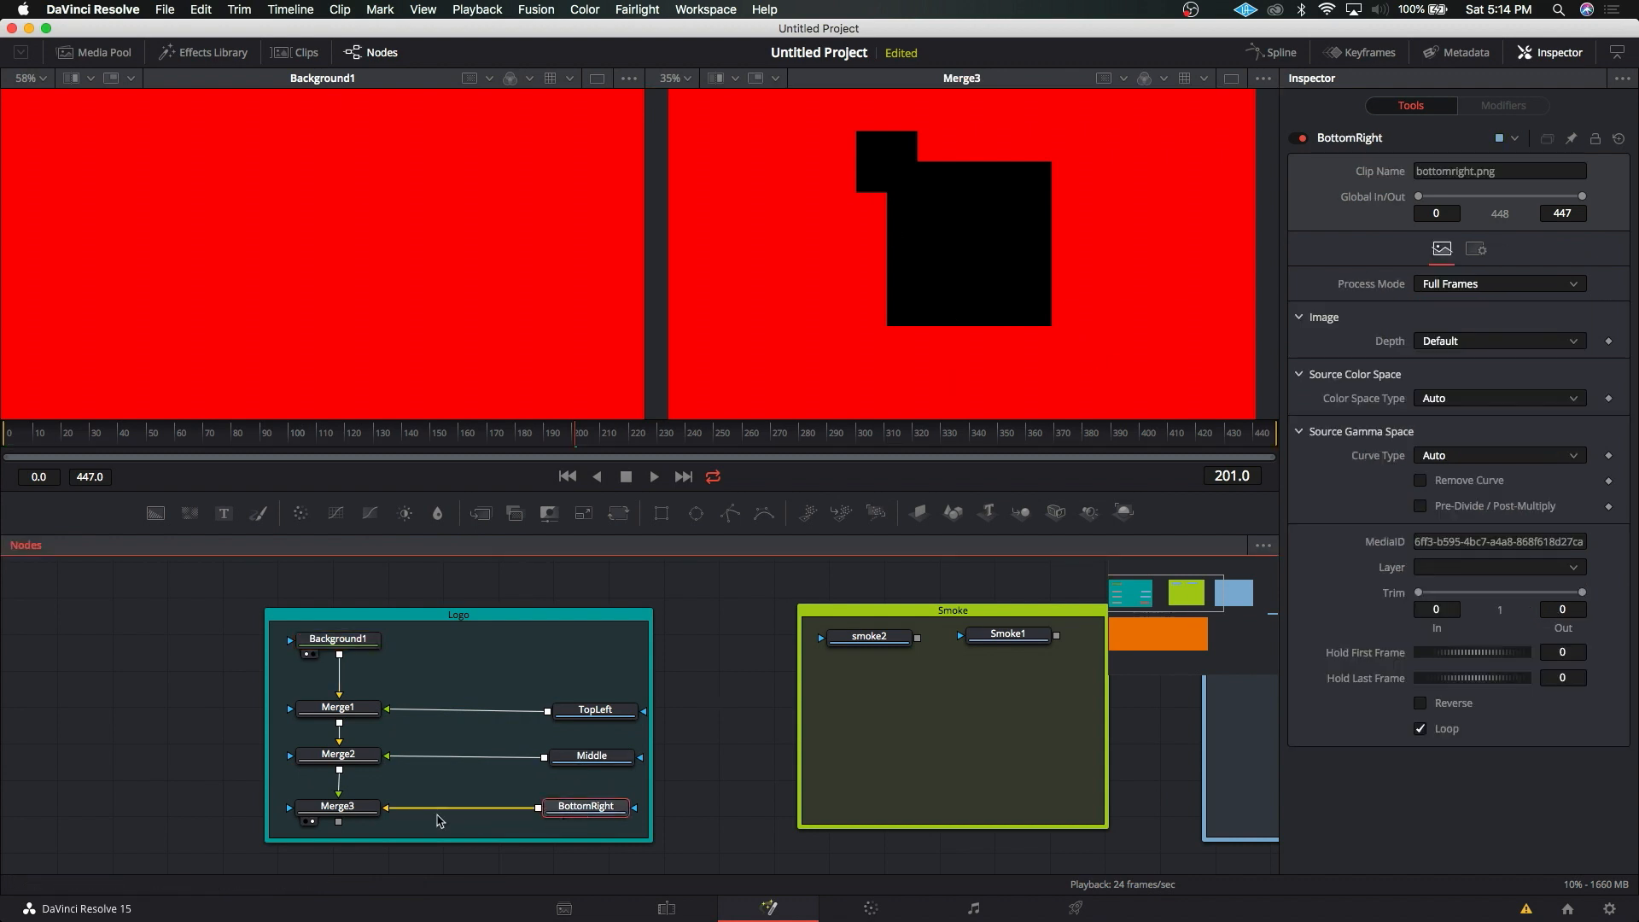
{"action": "left_click", "coordinate": [346, 812]}
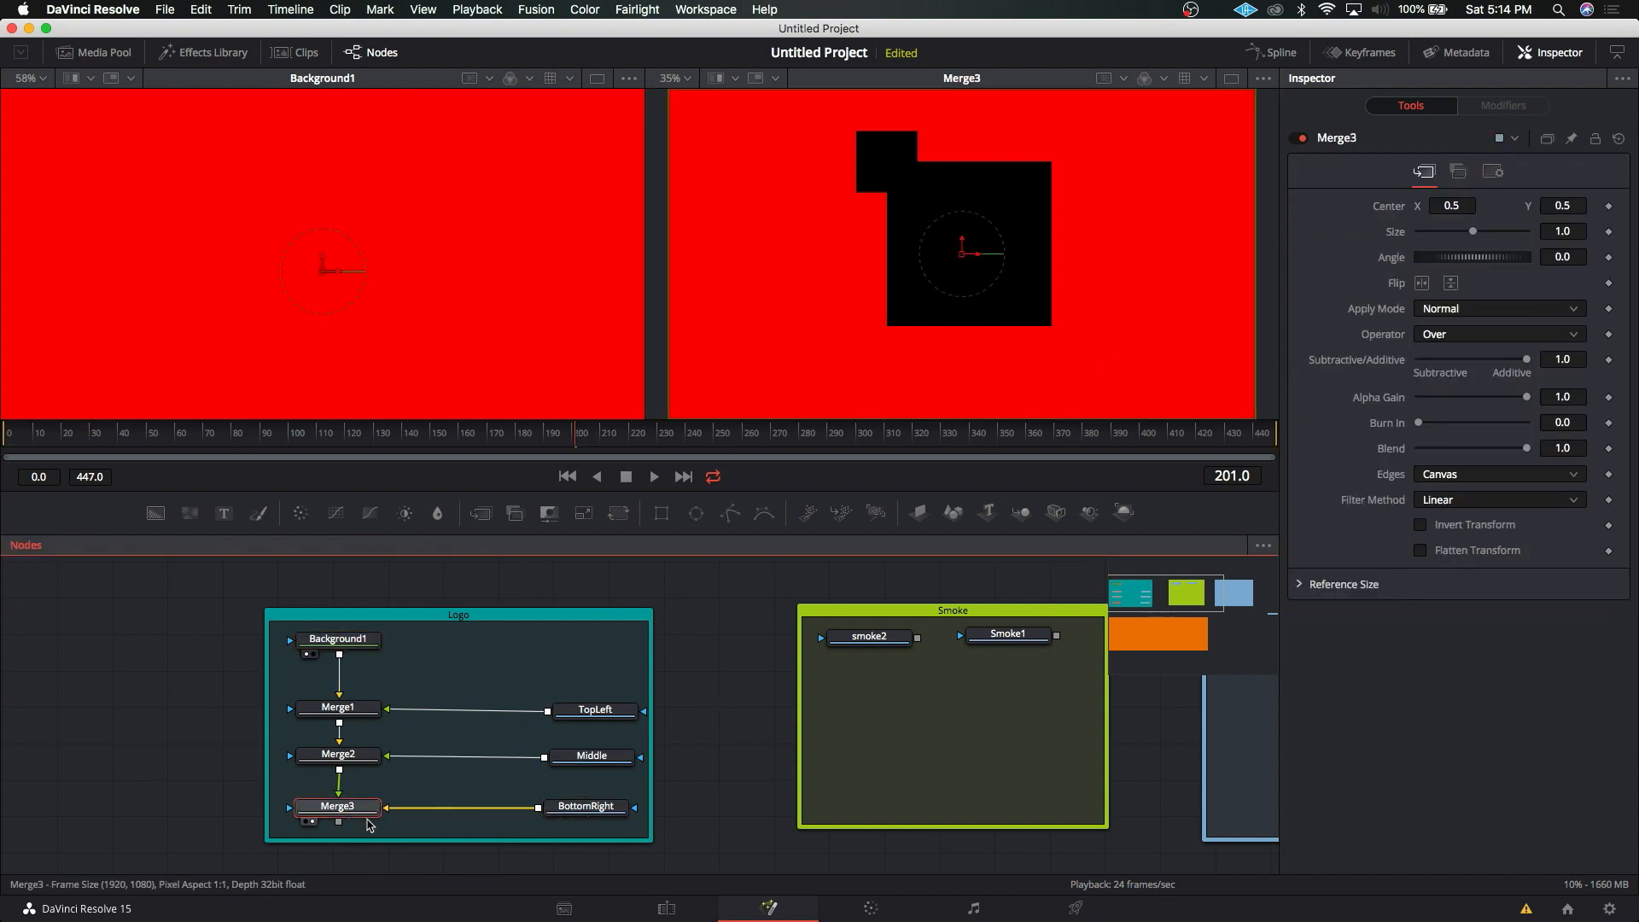
{"action": "left_click", "coordinate": [396, 808]}
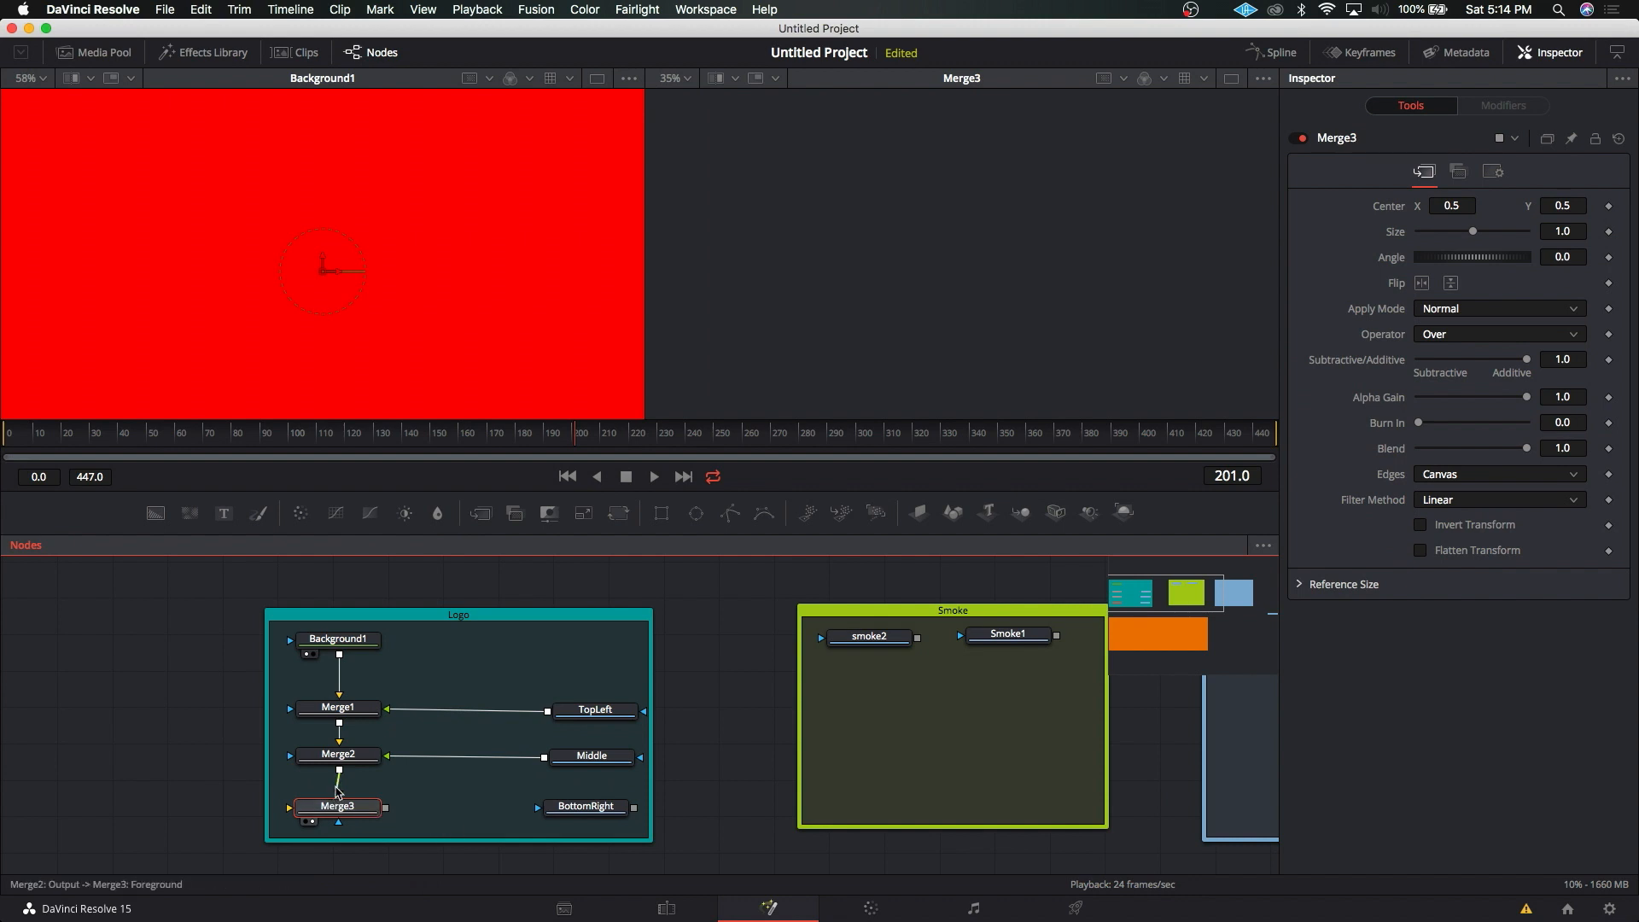
{"action": "left_click_drag", "start_coordinate": [340, 770], "coordinate": [338, 806]}
{"action": "left_click_drag", "start_coordinate": [633, 807], "coordinate": [339, 808]}
{"action": "left_click_drag", "start_coordinate": [602, 809], "coordinate": [608, 809]}
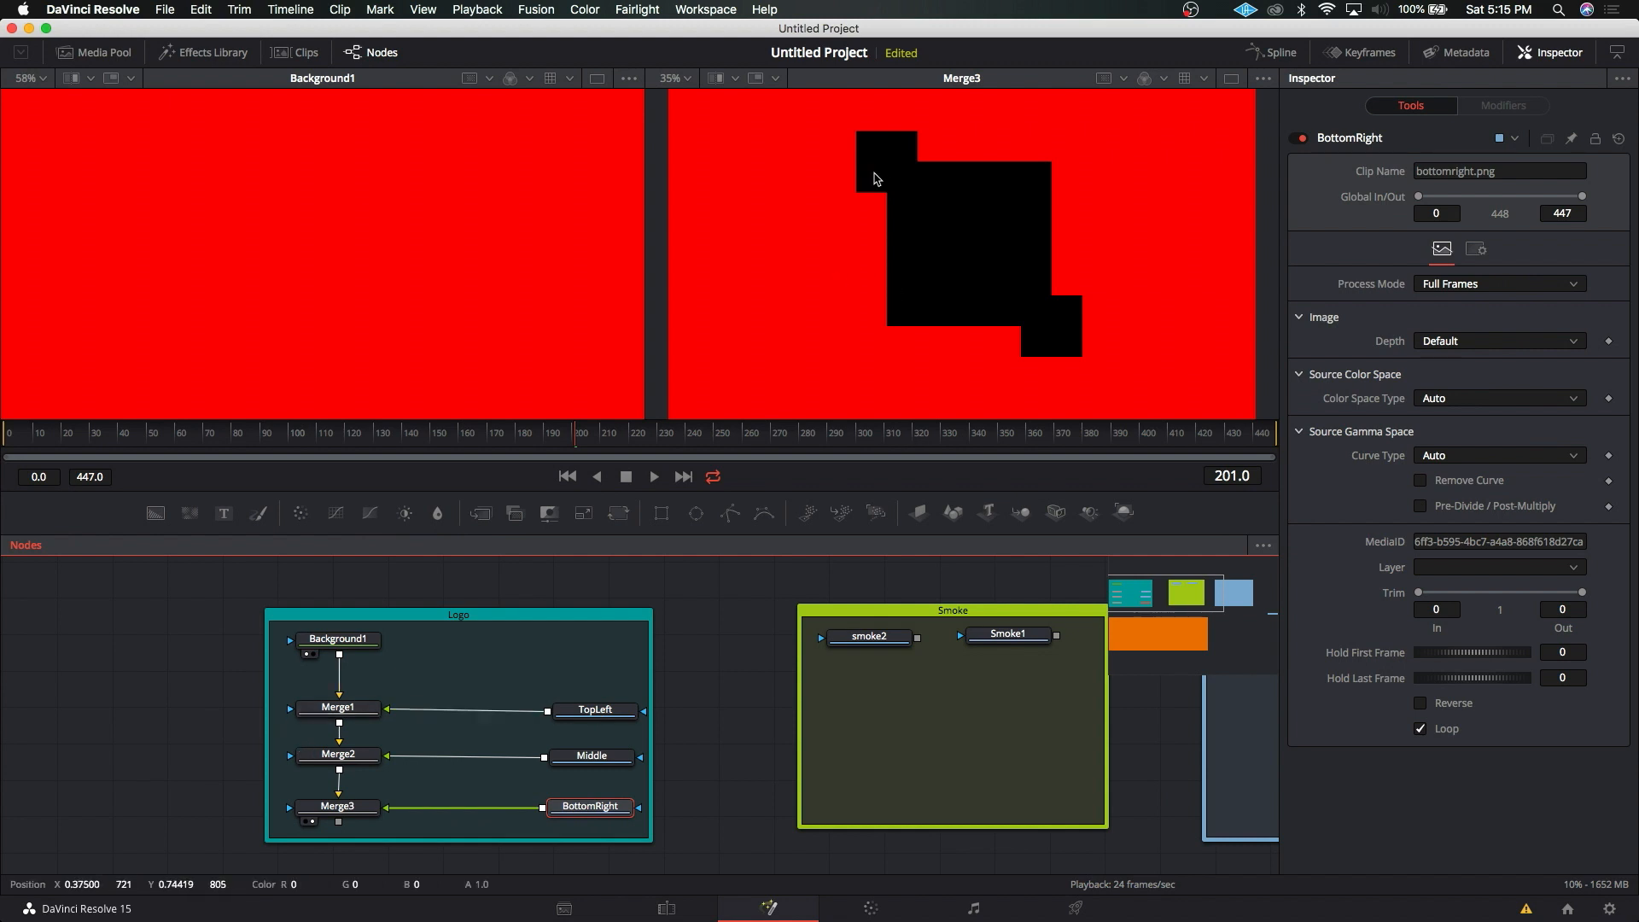
Step: Set Background1's colour to near-black with a value of about 0.039
{"action": "left_click", "coordinate": [348, 644]}
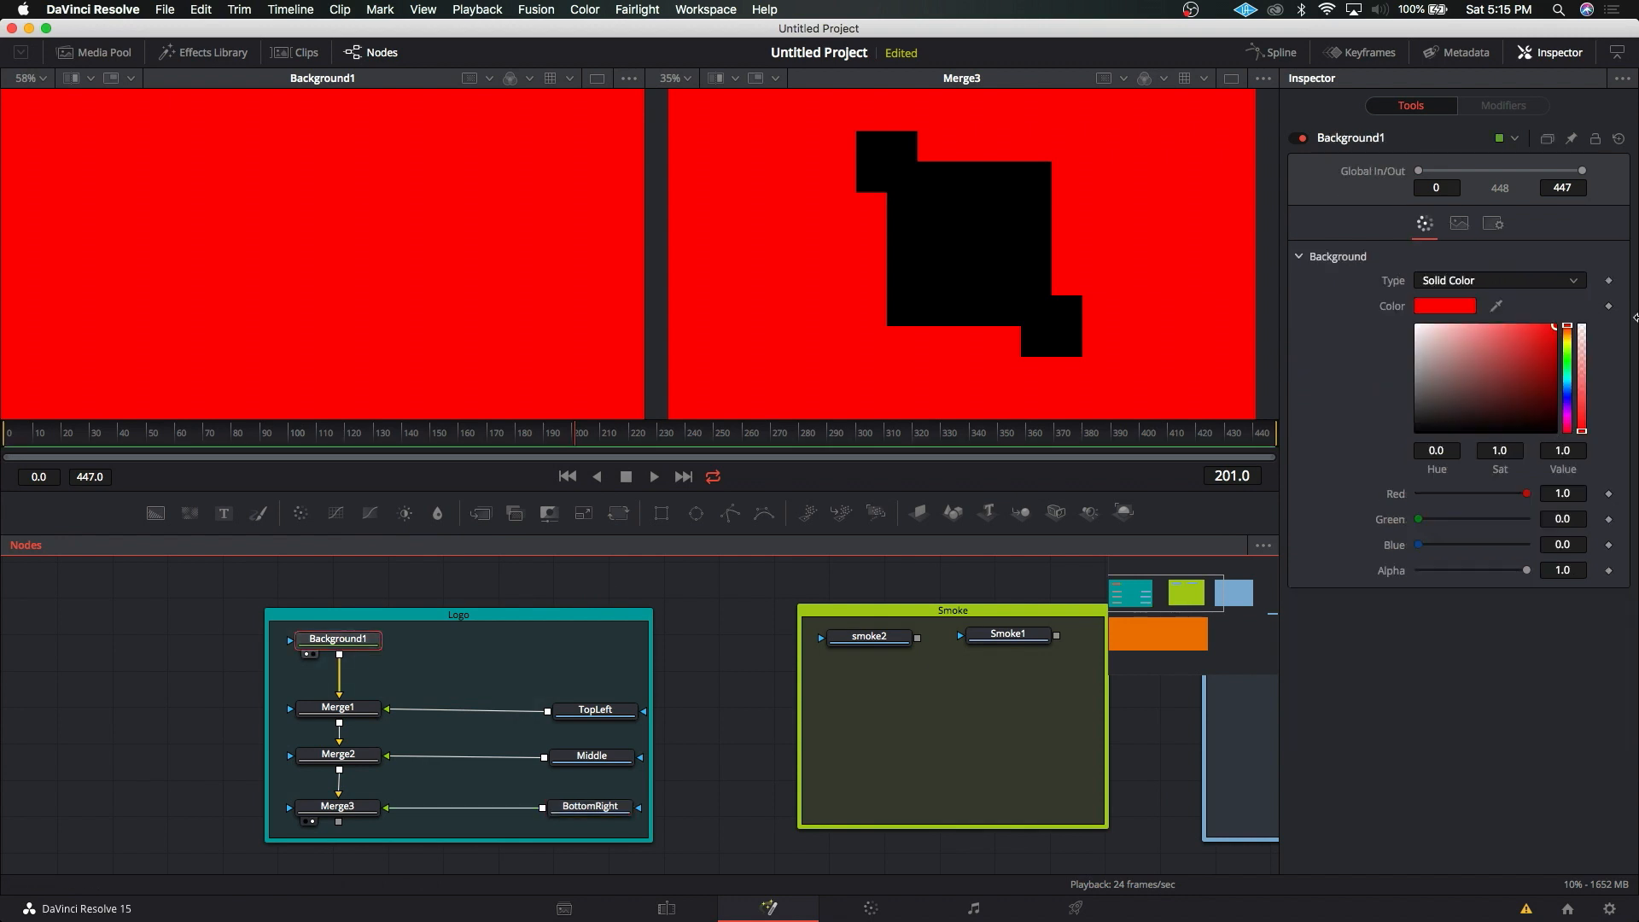
{"action": "left_click_drag", "start_coordinate": [1555, 345], "coordinate": [1419, 433]}
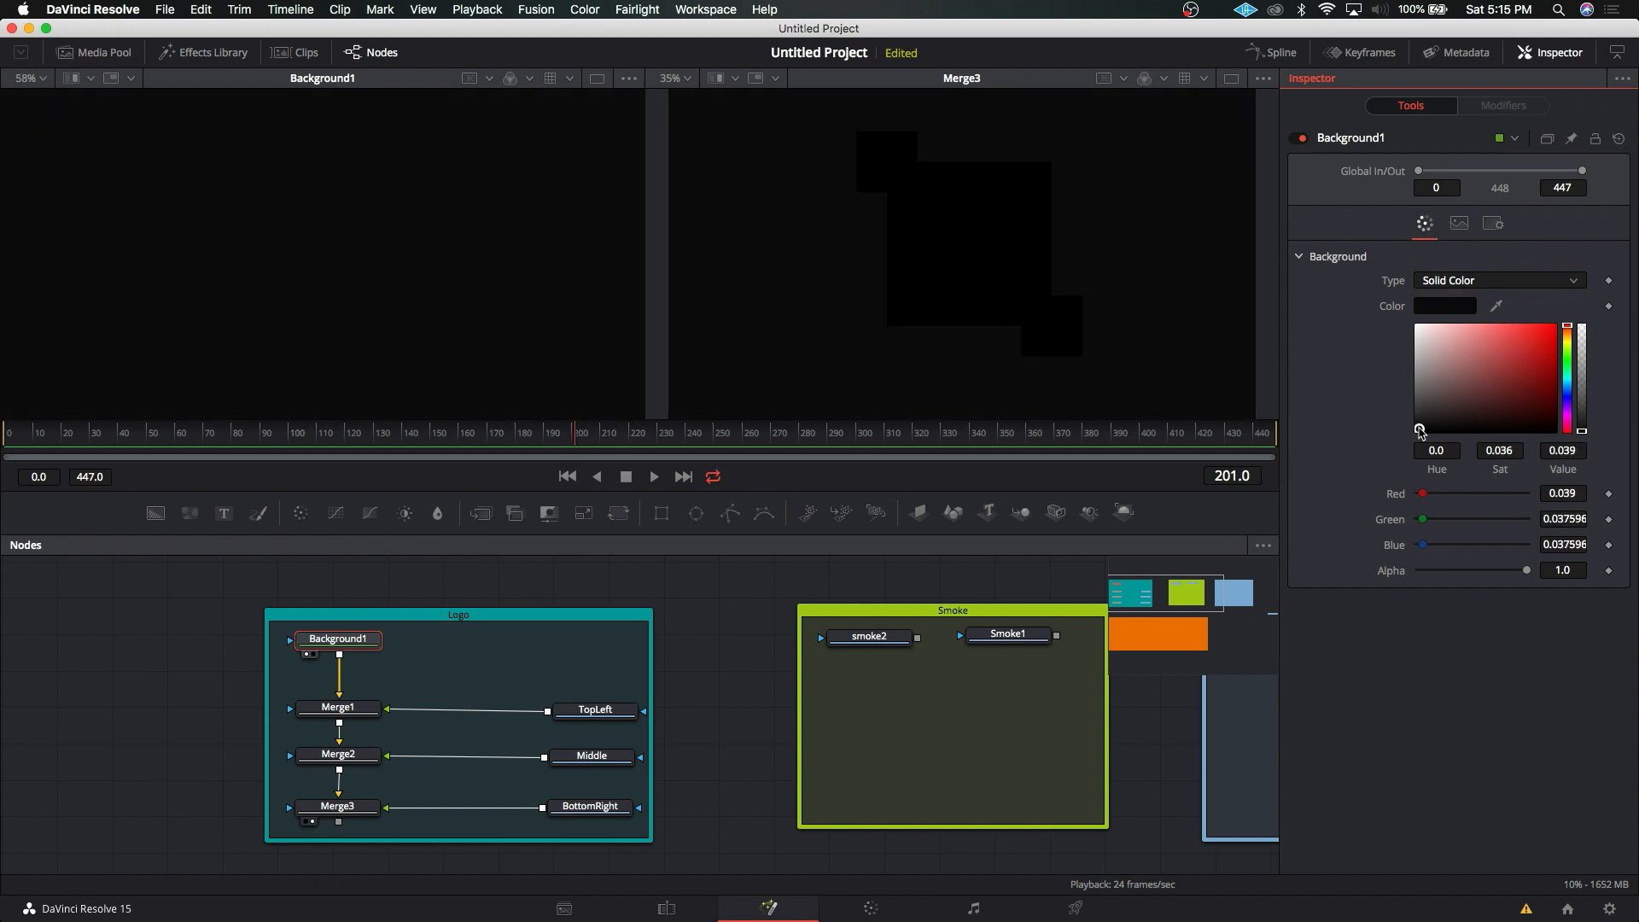
Step: Shift the Logo and Smoke groups left in the node graph and show Smoke1 in the second viewer
{"action": "left_click_drag", "start_coordinate": [461, 615], "coordinate": [413, 604]}
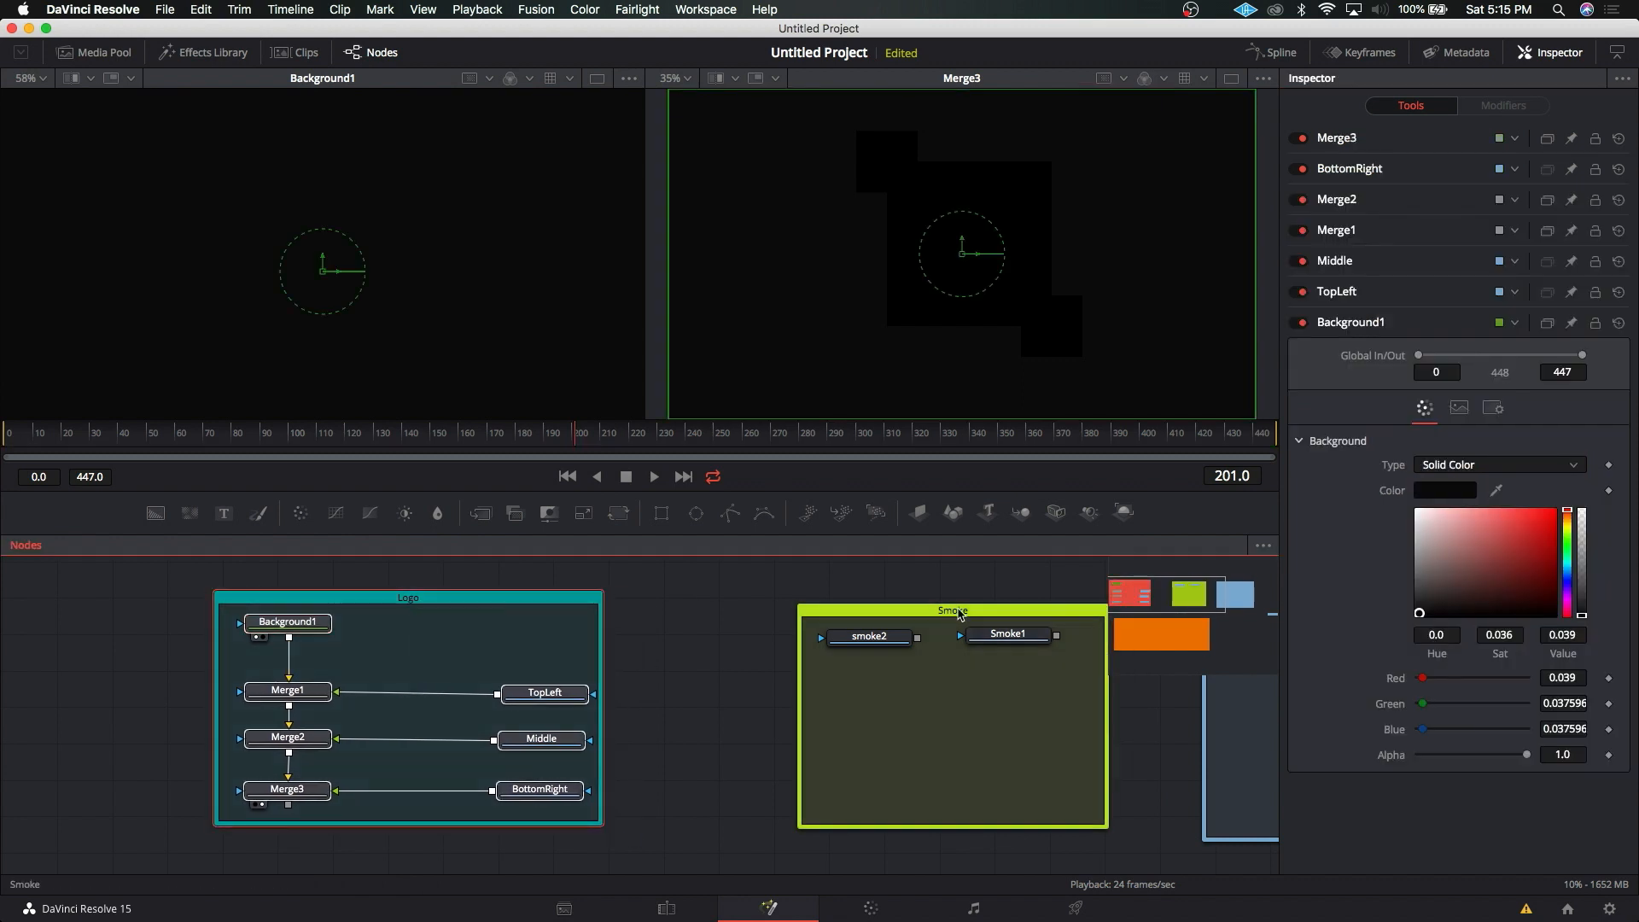
{"action": "left_click_drag", "start_coordinate": [960, 612], "coordinate": [896, 600]}
{"action": "left_click", "coordinate": [949, 632]}
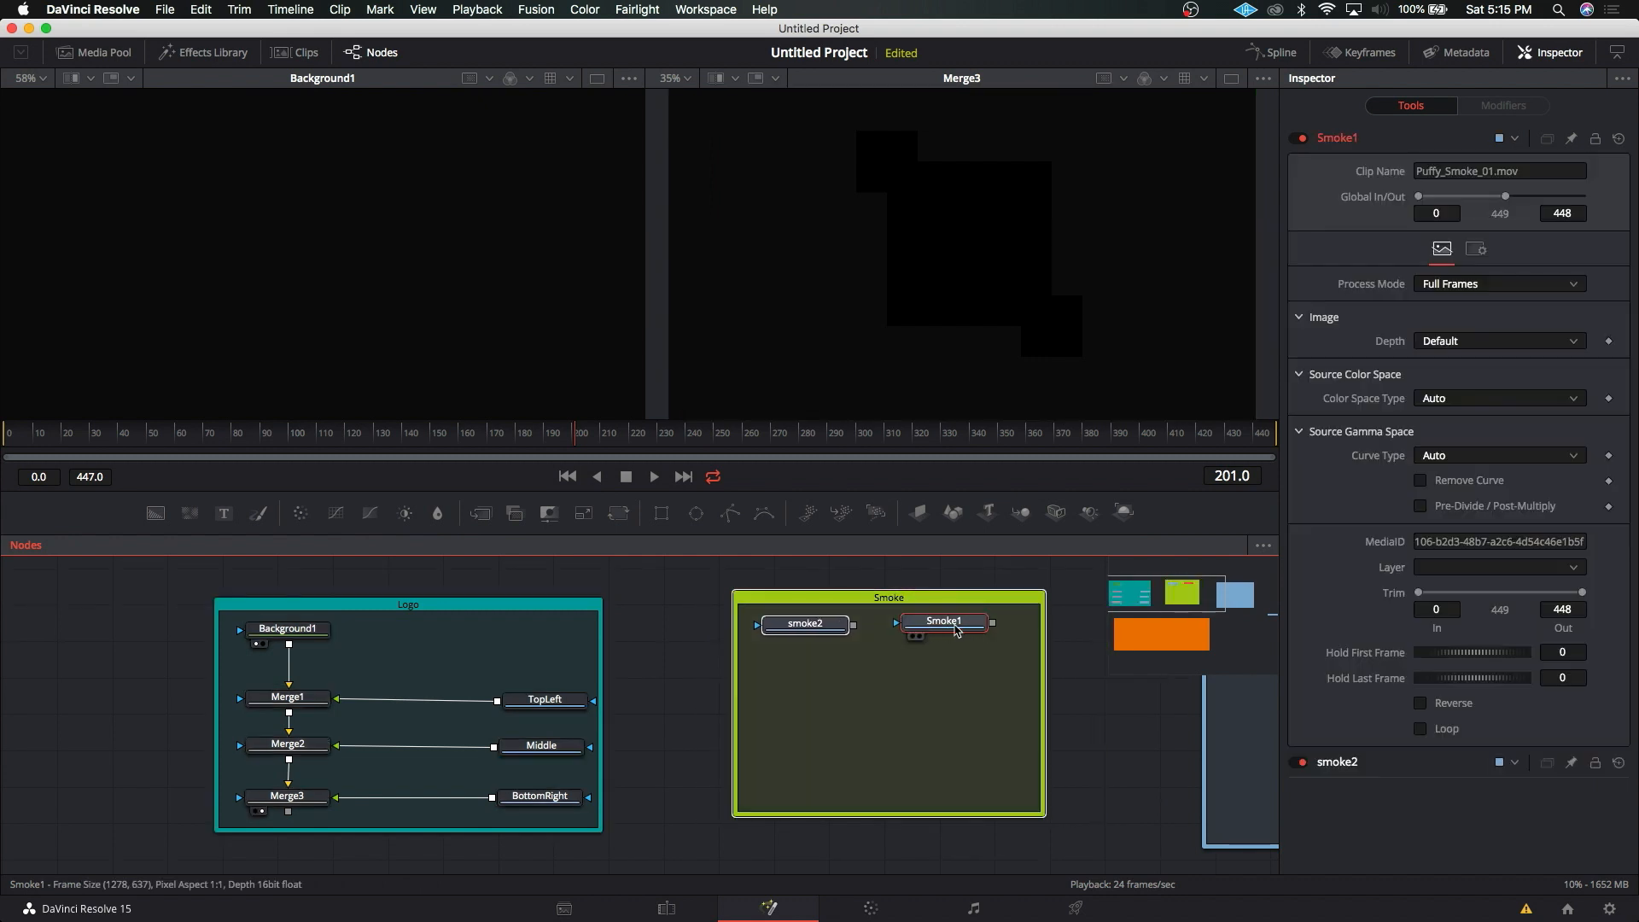
{"action": "key", "text": "2"}
{"action": "left_click", "coordinate": [817, 622], "text": "ctrl"}
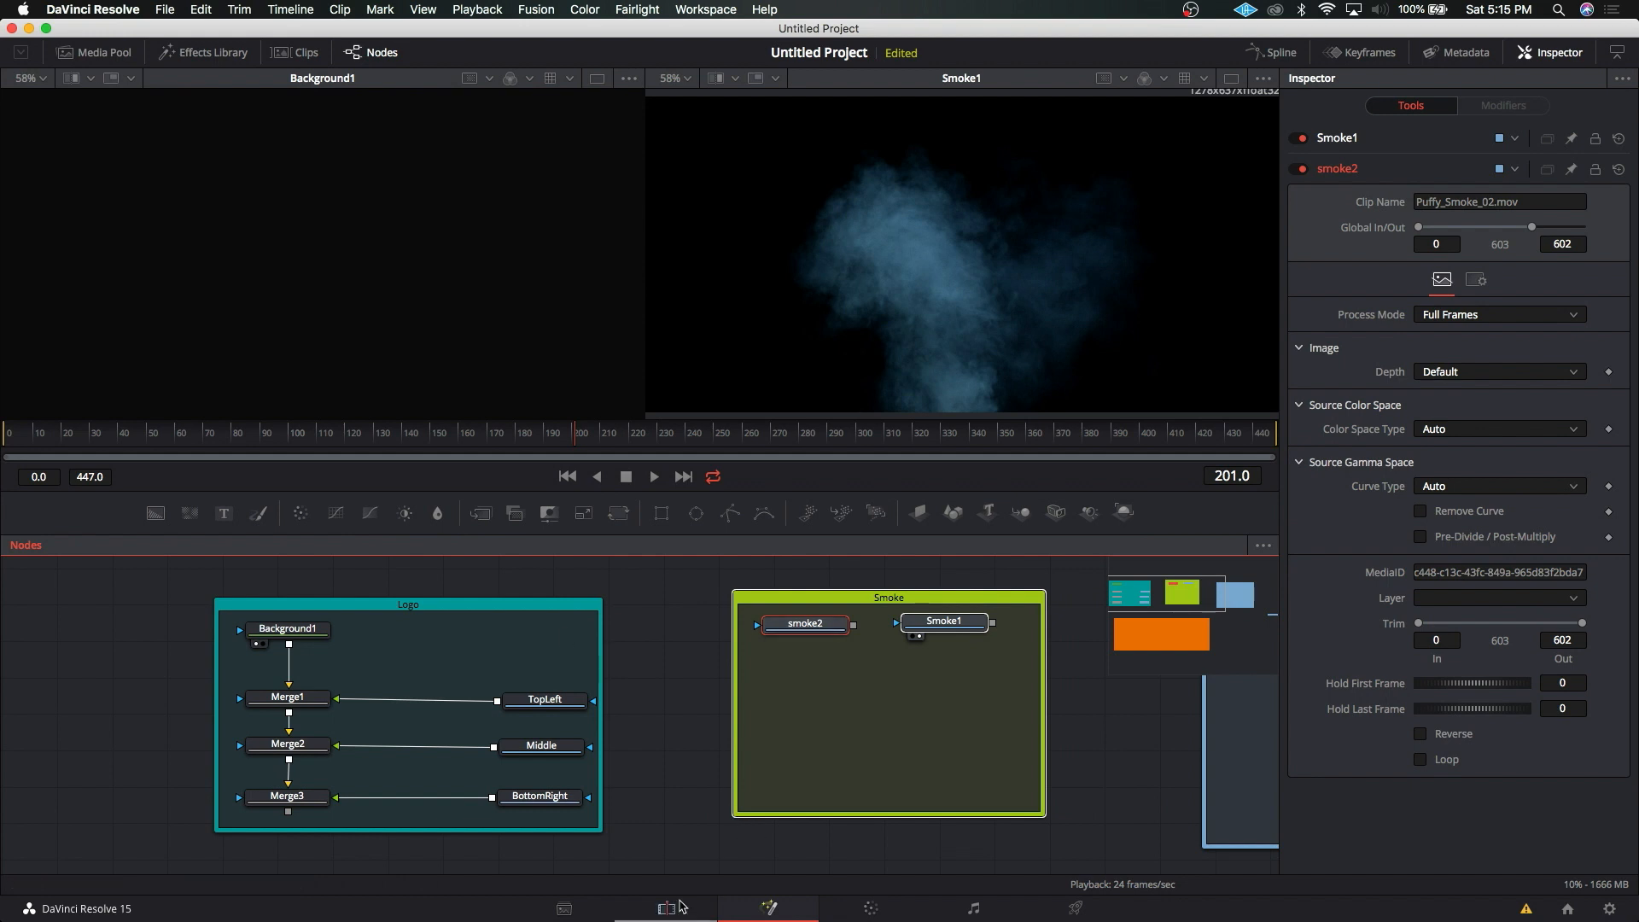
Step: Check the timeline resolution in the project settings and close them without saving
{"action": "left_click", "coordinate": [201, 10]}
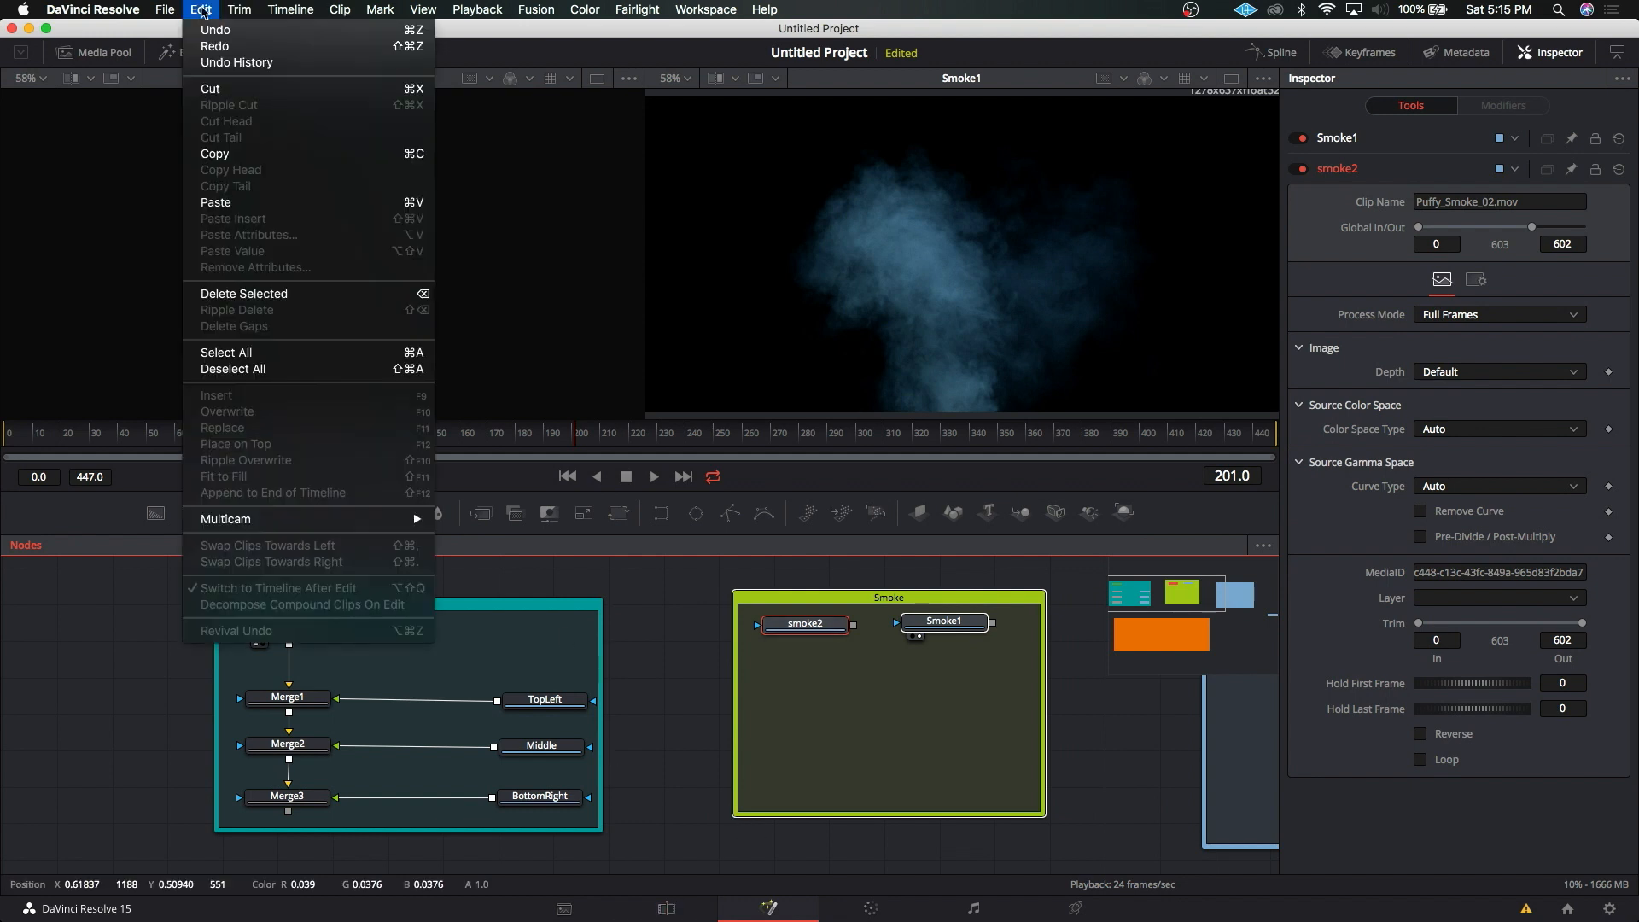
{"action": "mouse_move", "coordinate": [270, 10]}
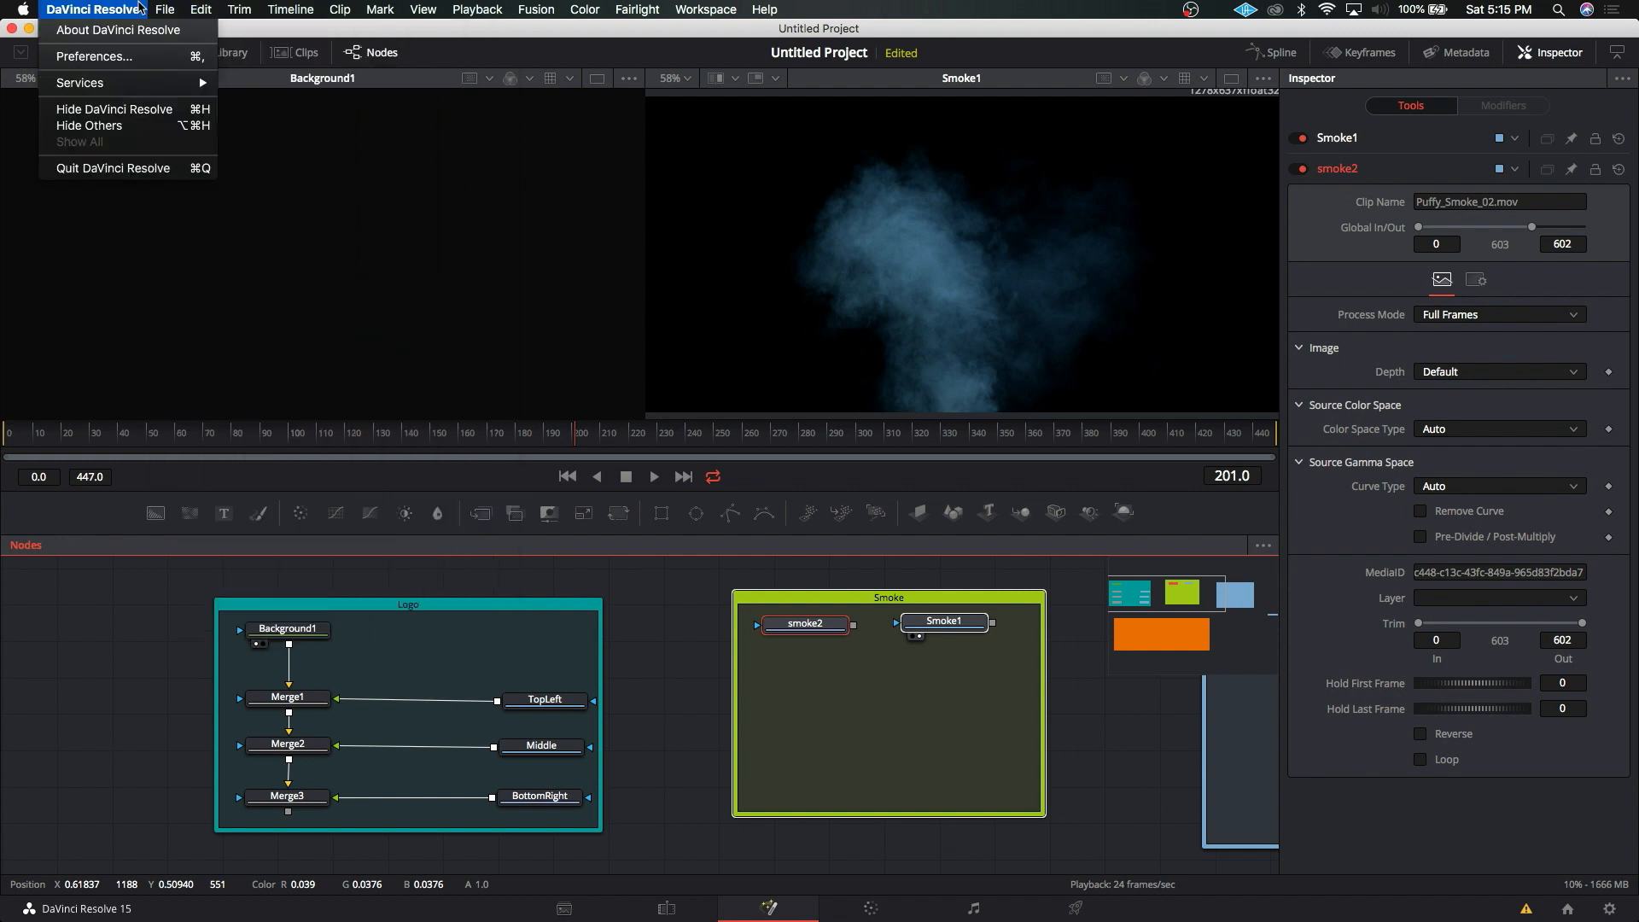
{"action": "mouse_move", "coordinate": [166, 8]}
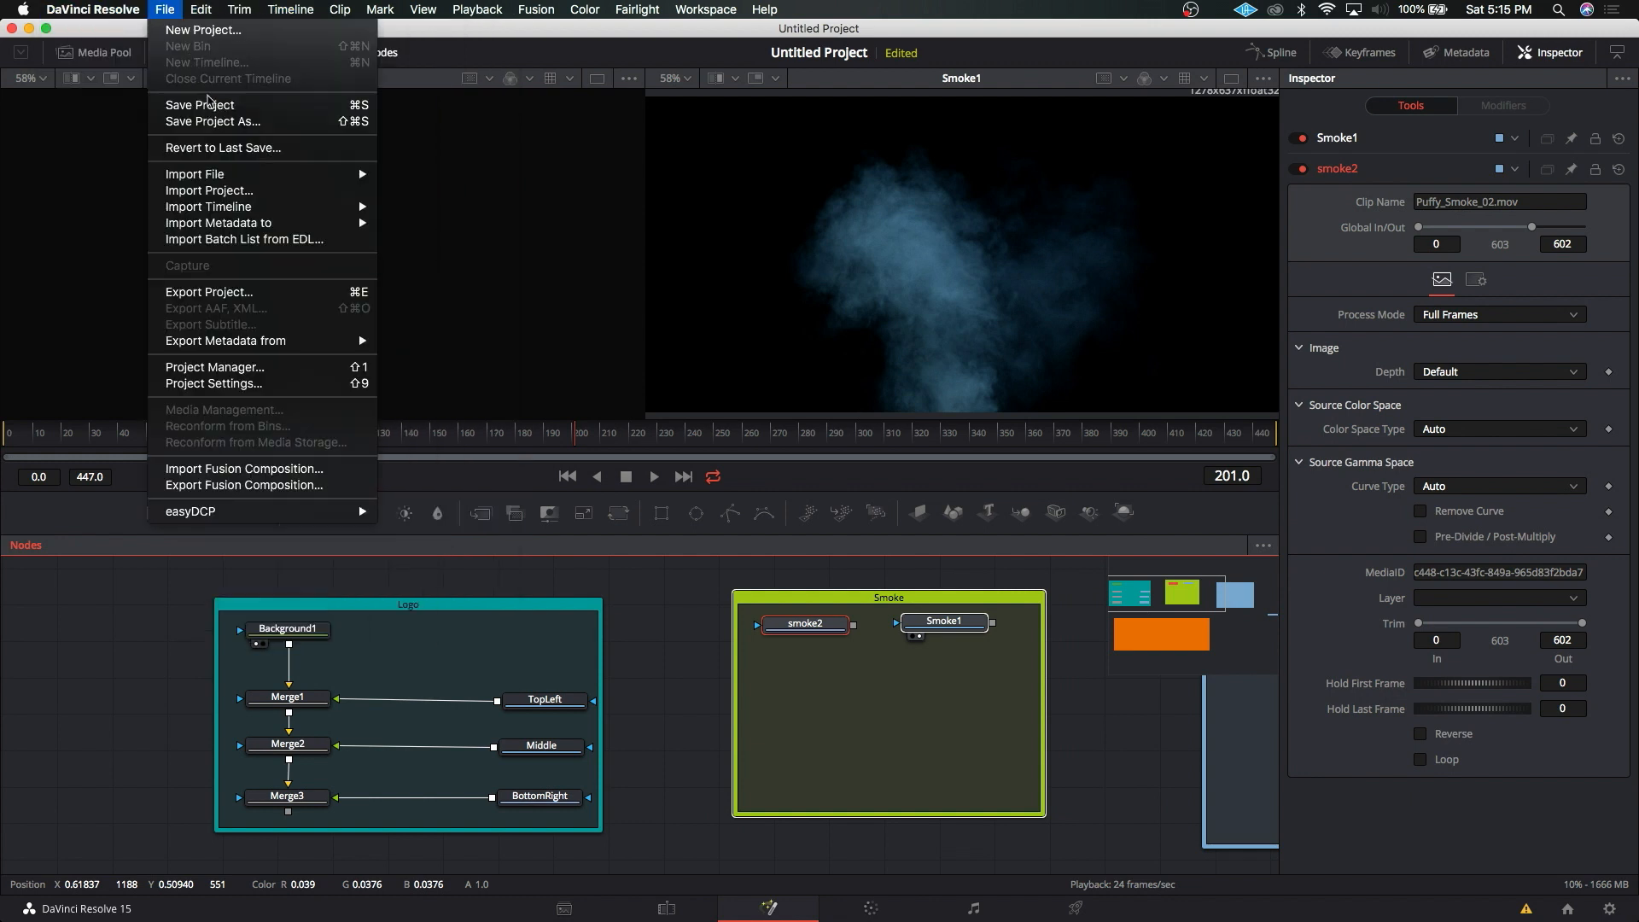
{"action": "left_click", "coordinate": [213, 383]}
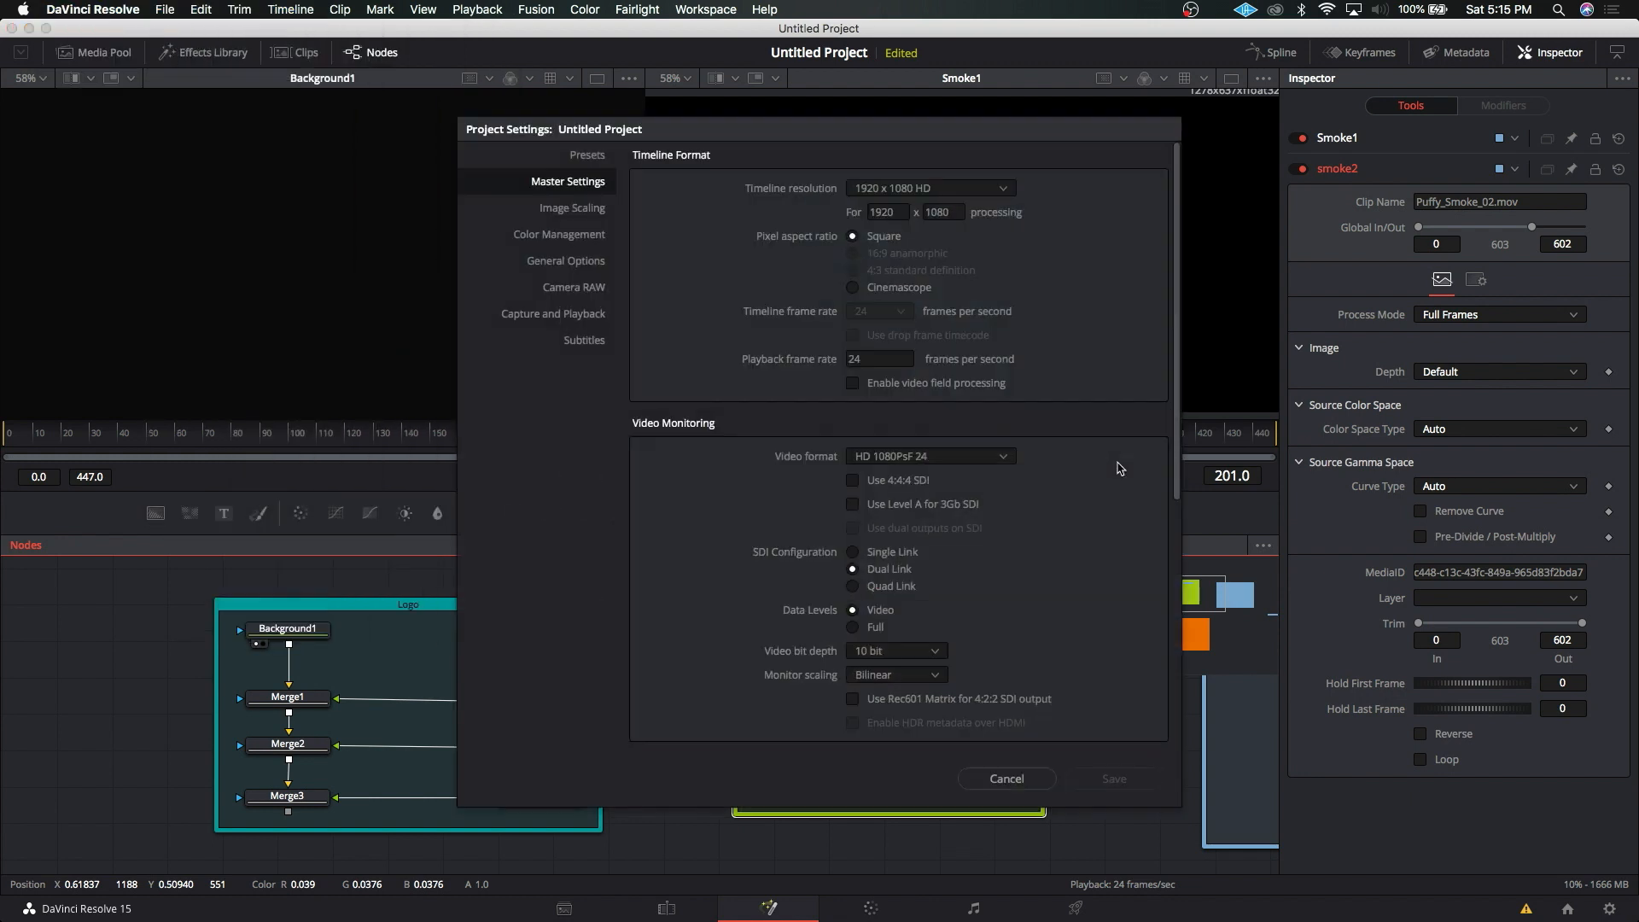
{"action": "left_click_drag", "start_coordinate": [975, 135], "coordinate": [1254, 200]}
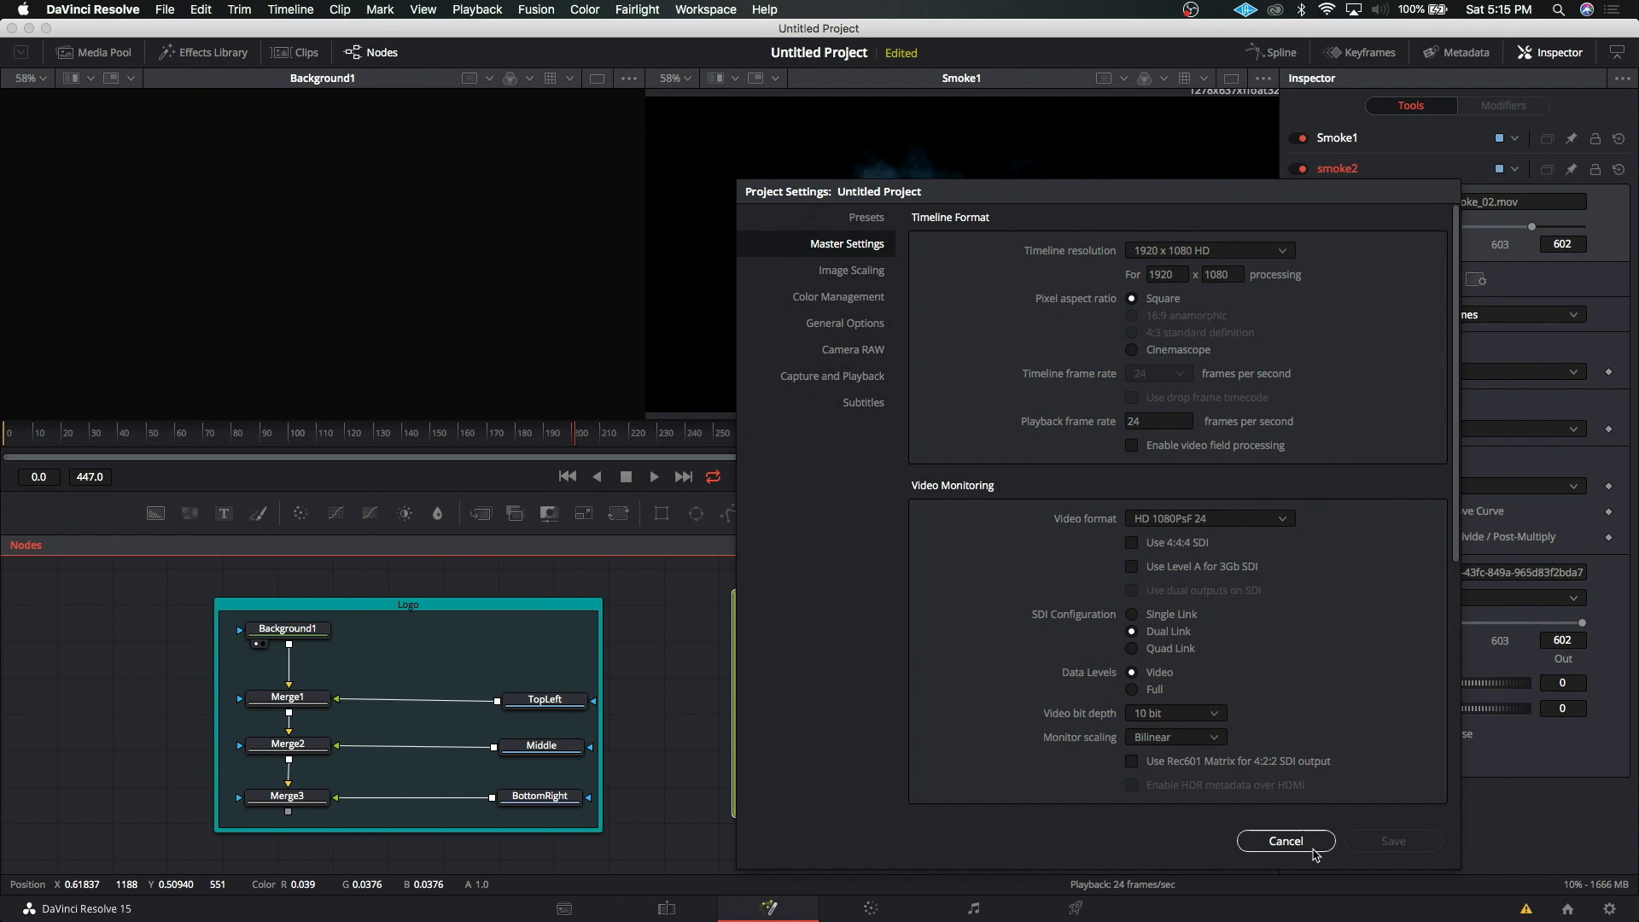
{"action": "left_click", "coordinate": [1285, 841]}
Step: Move the Smoke group slightly right and scrub the Smoke1 preview to frame 96
{"action": "mouse_move", "coordinate": [888, 597]}
{"action": "left_mouse_down"}
{"action": "mouse_move", "coordinate": [928, 597]}
{"action": "mouse_move", "coordinate": [897, 603]}
{"action": "left_mouse_up"}
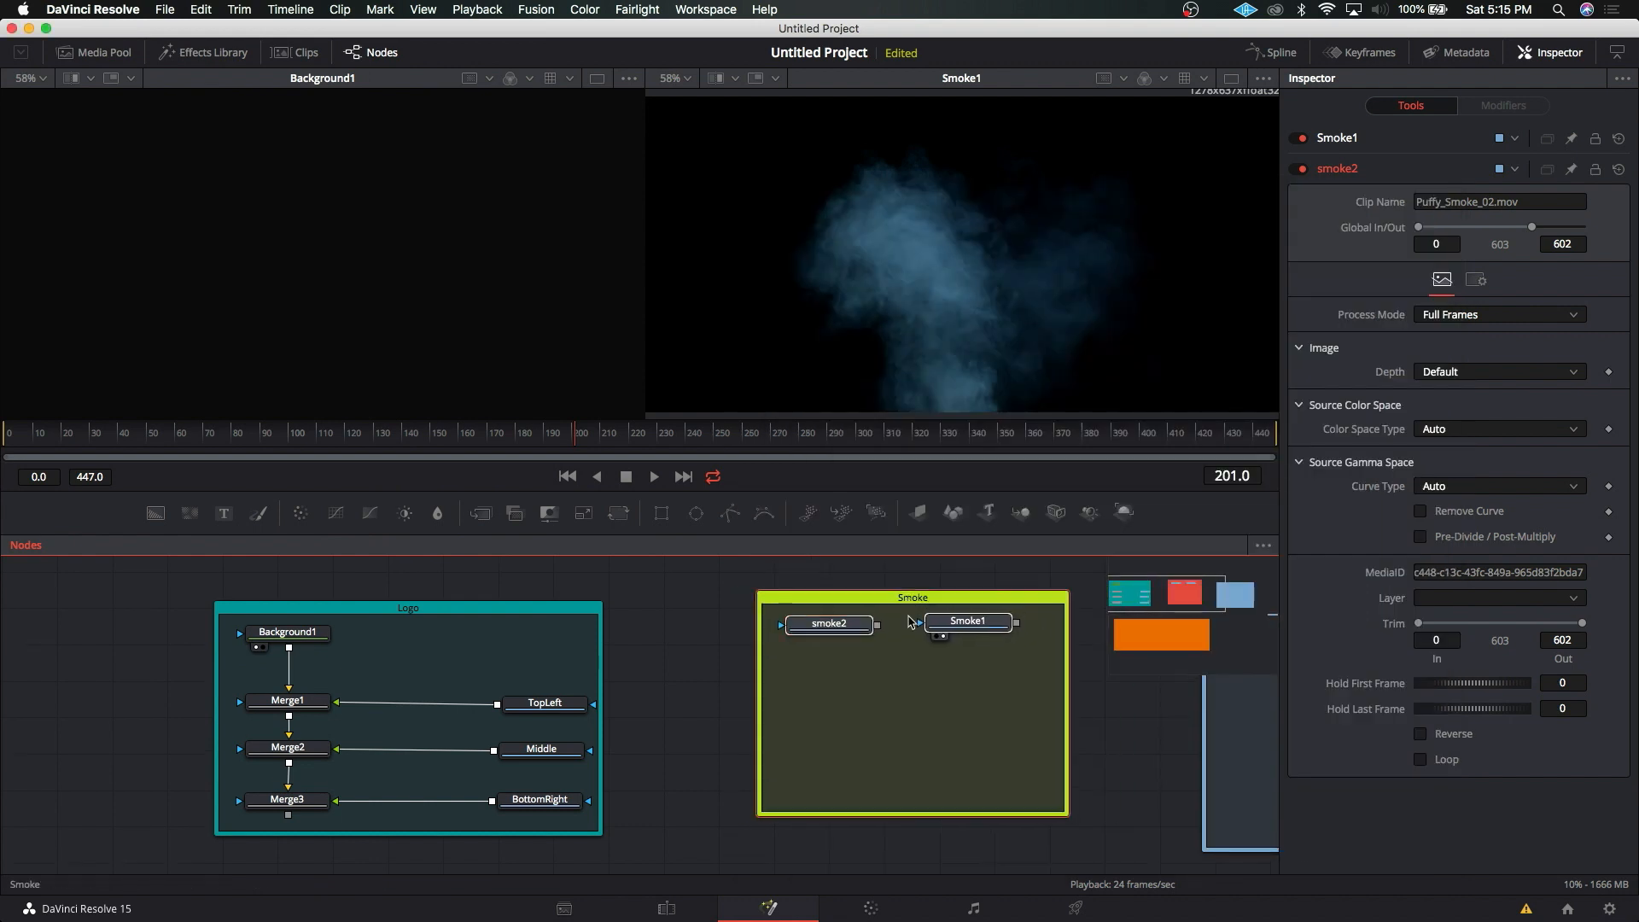
{"action": "left_click", "coordinate": [856, 629]}
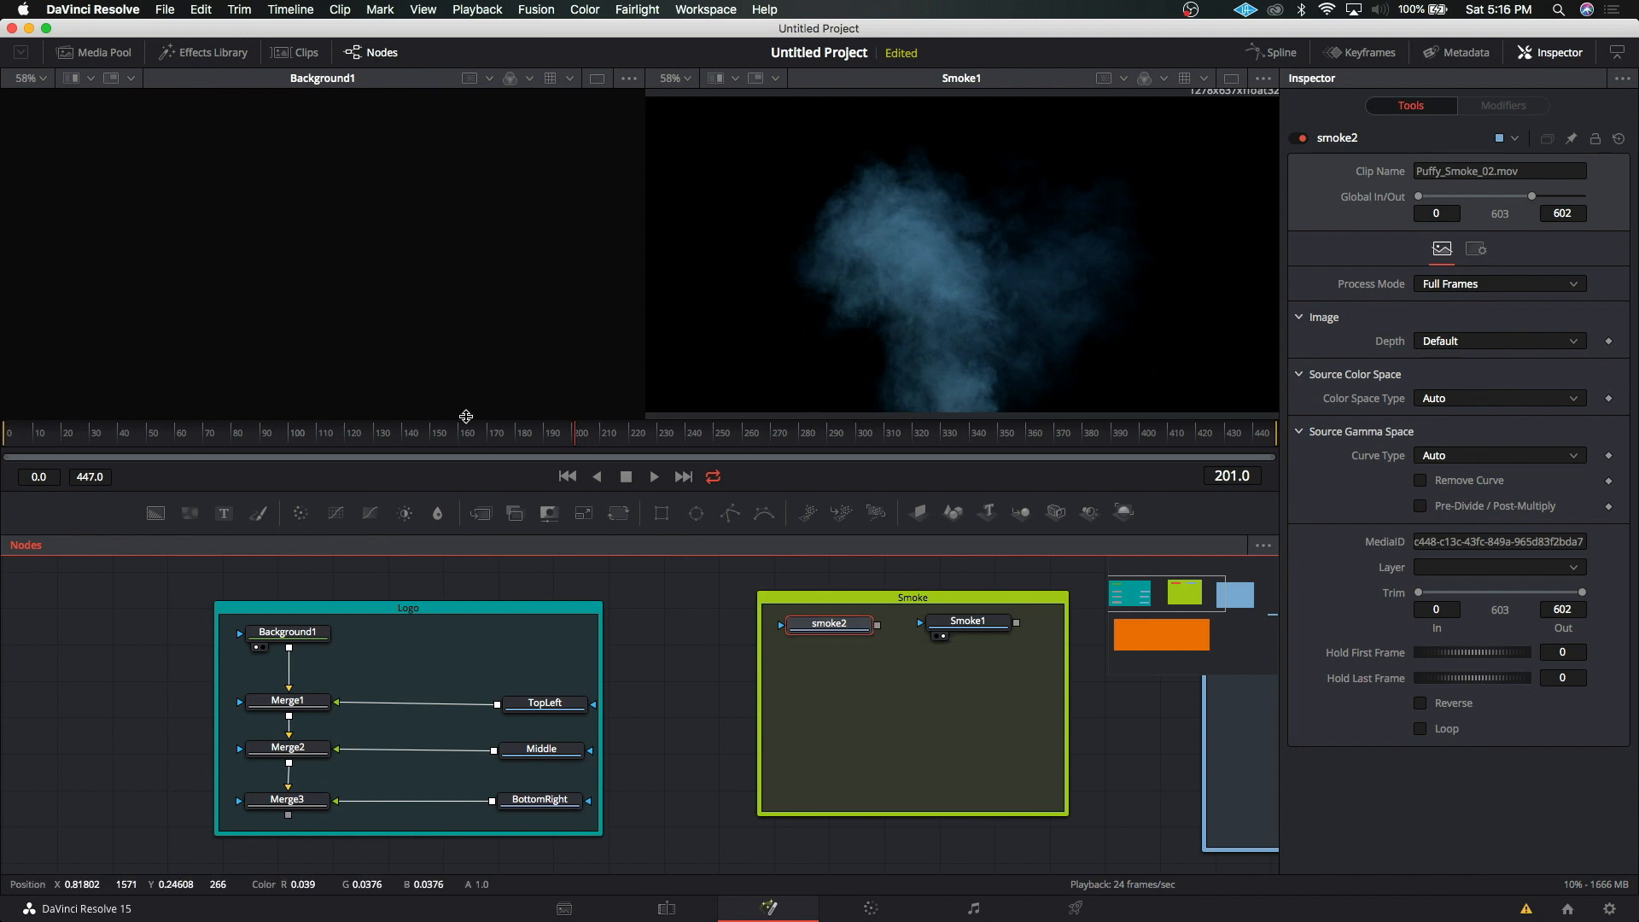
{"action": "left_click", "coordinate": [750, 441]}
{"action": "left_click_drag", "start_coordinate": [750, 440], "coordinate": [277, 453]}
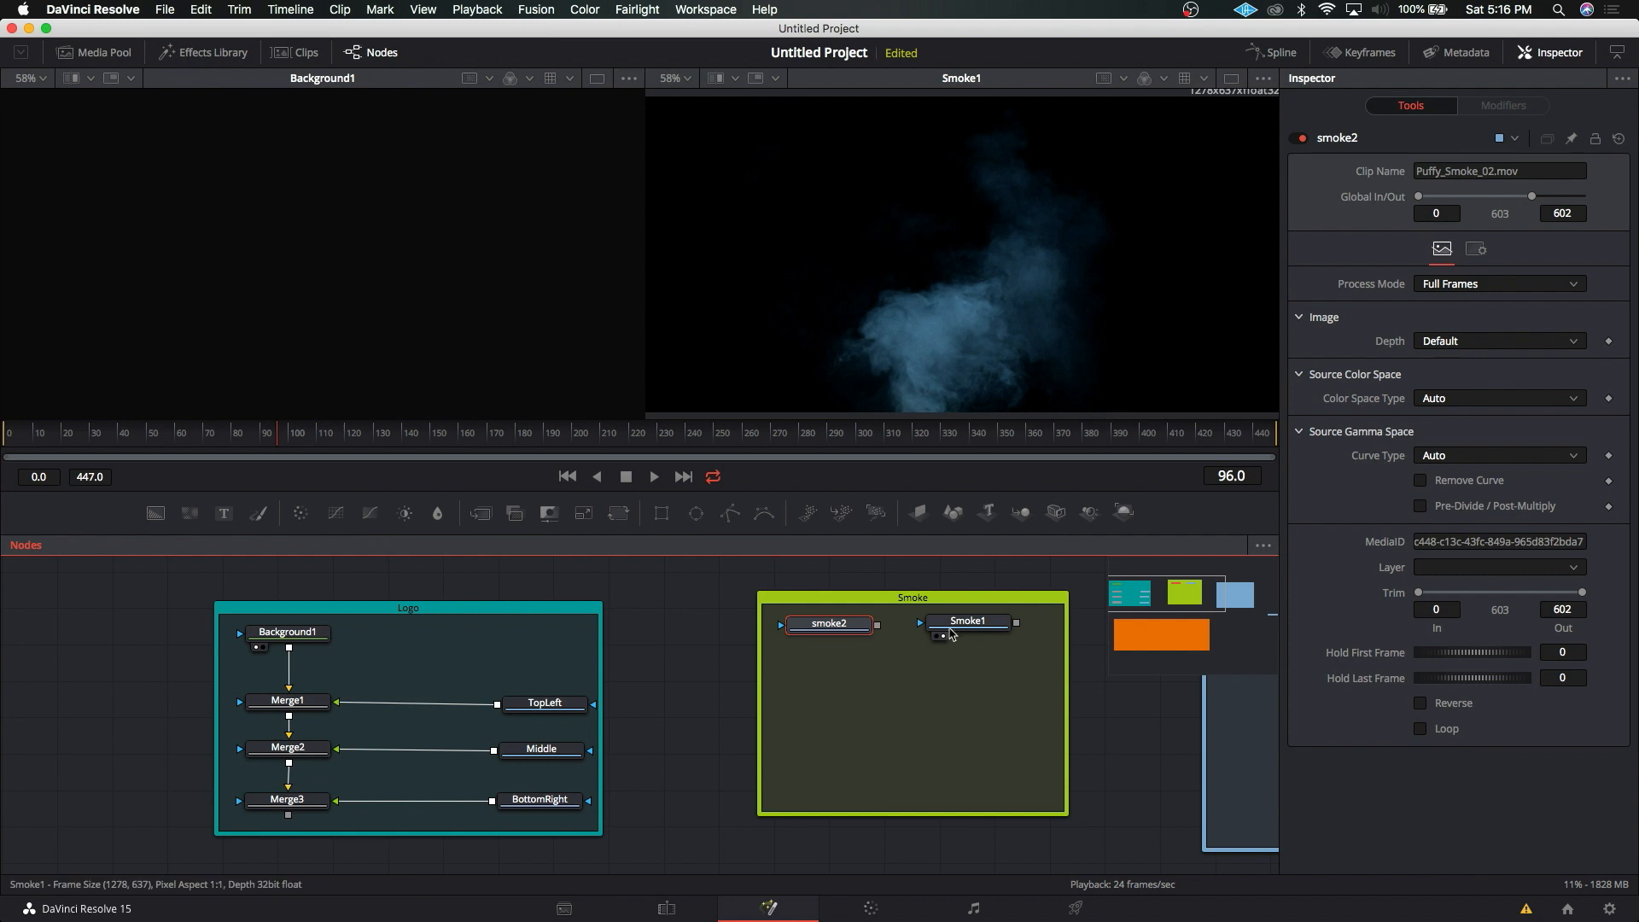
Step: Space Smoke1 farther from smoke2 on the same level, and move the Logo and Smoke groups farther left
{"action": "left_click_drag", "start_coordinate": [964, 630], "coordinate": [997, 630]}
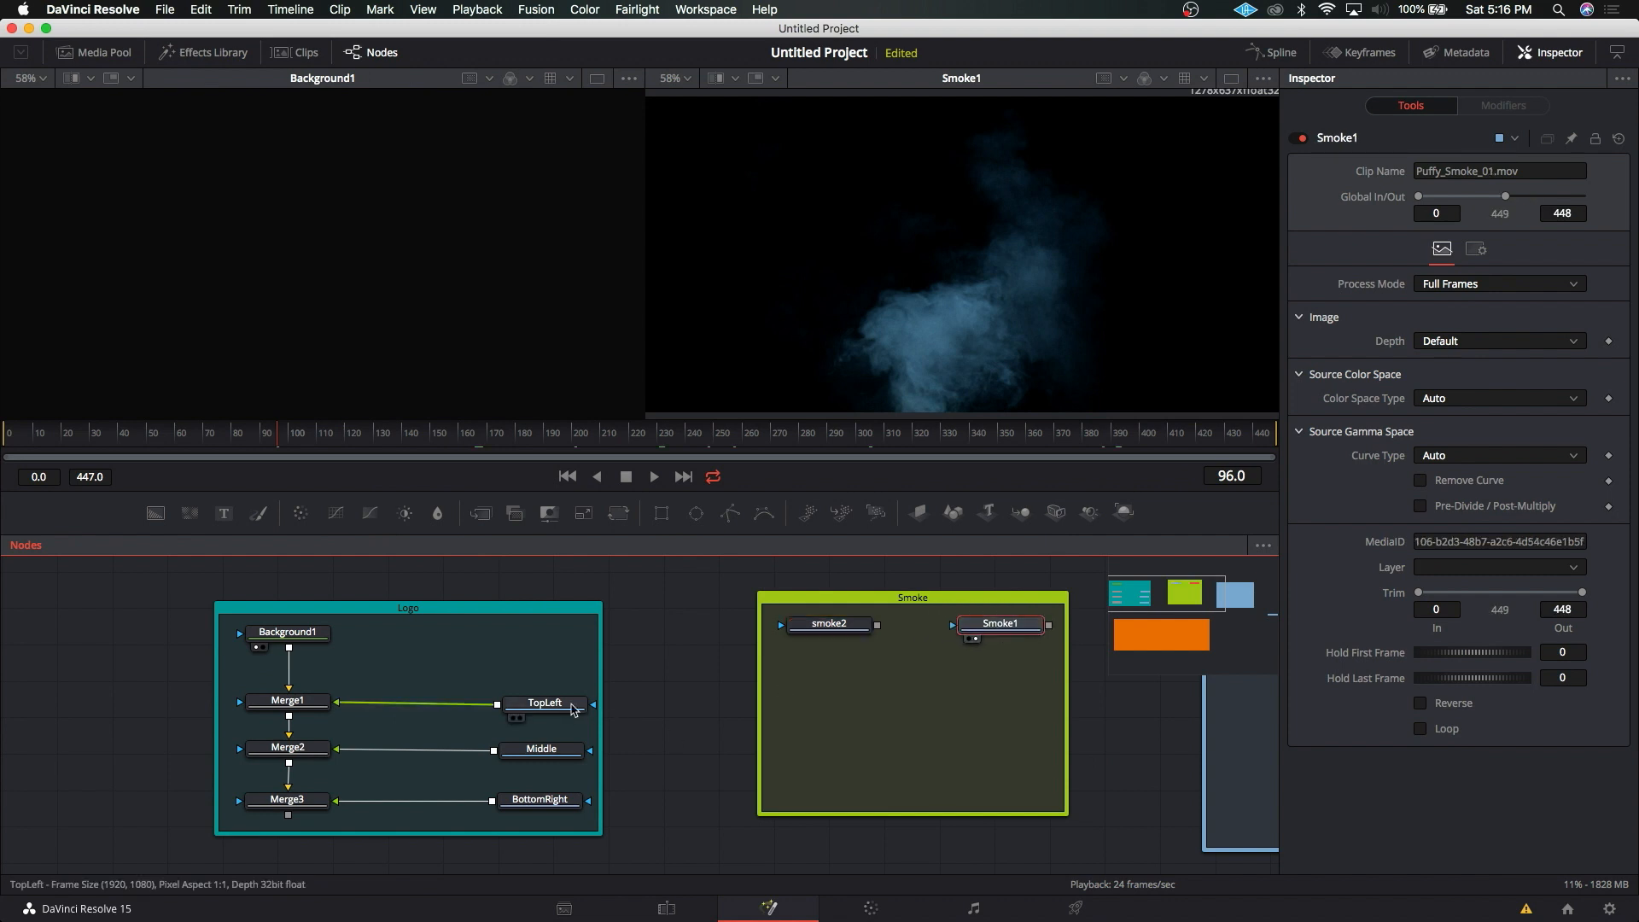
{"action": "left_click_drag", "start_coordinate": [519, 622], "coordinate": [404, 610]}
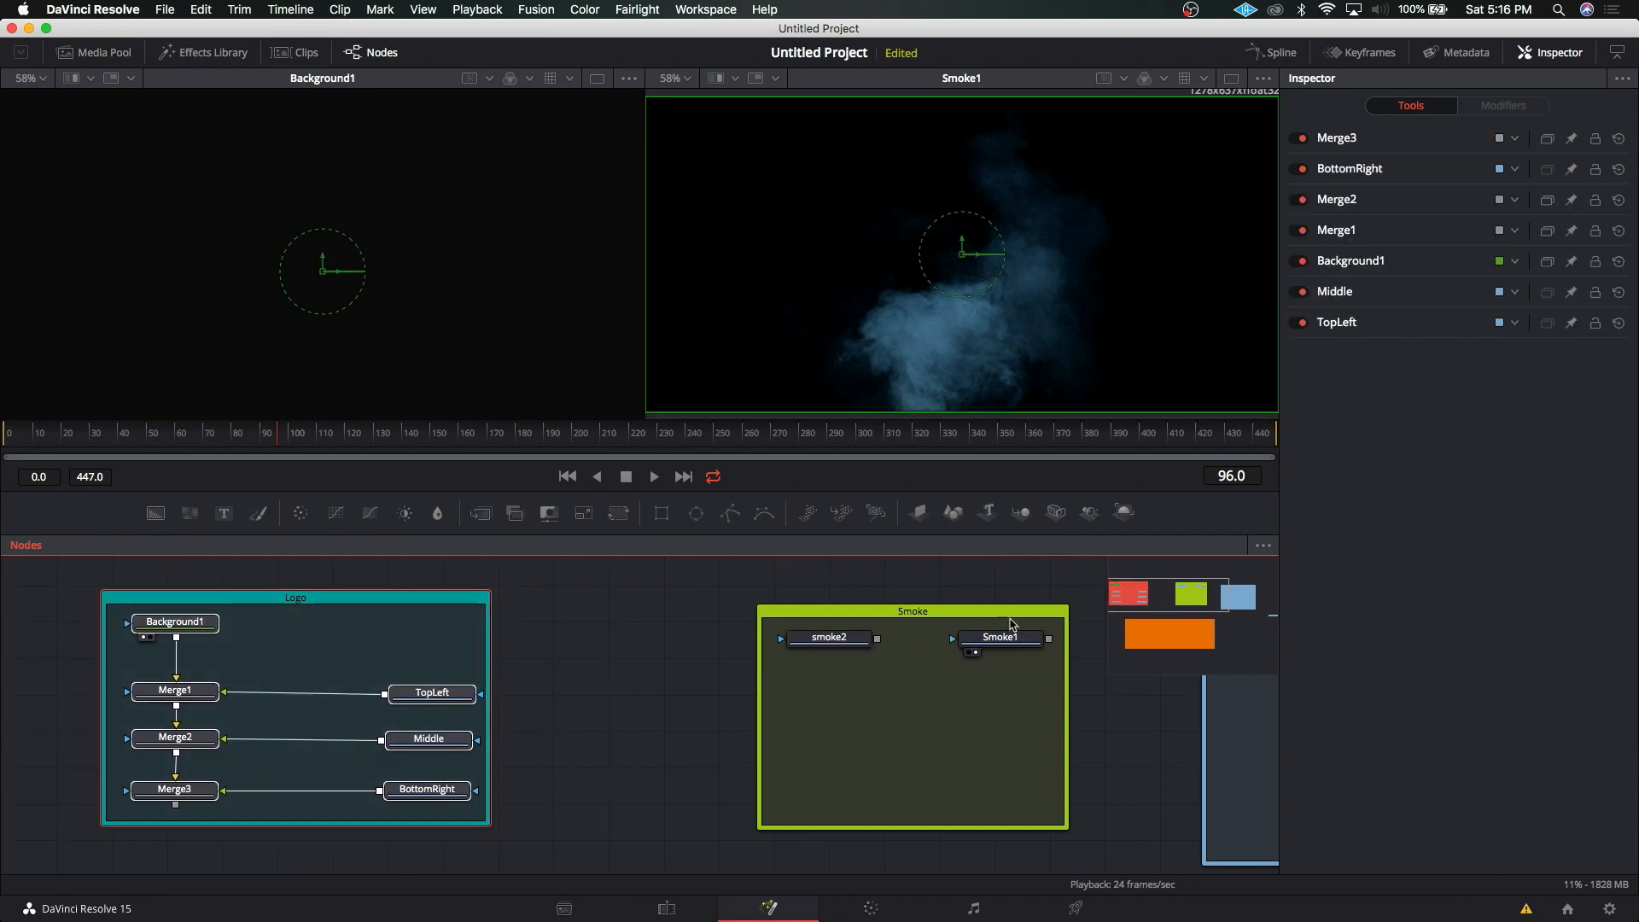
{"action": "left_click_drag", "start_coordinate": [945, 602], "coordinate": [941, 606]}
{"action": "left_click_drag", "start_coordinate": [845, 635], "coordinate": [803, 615]}
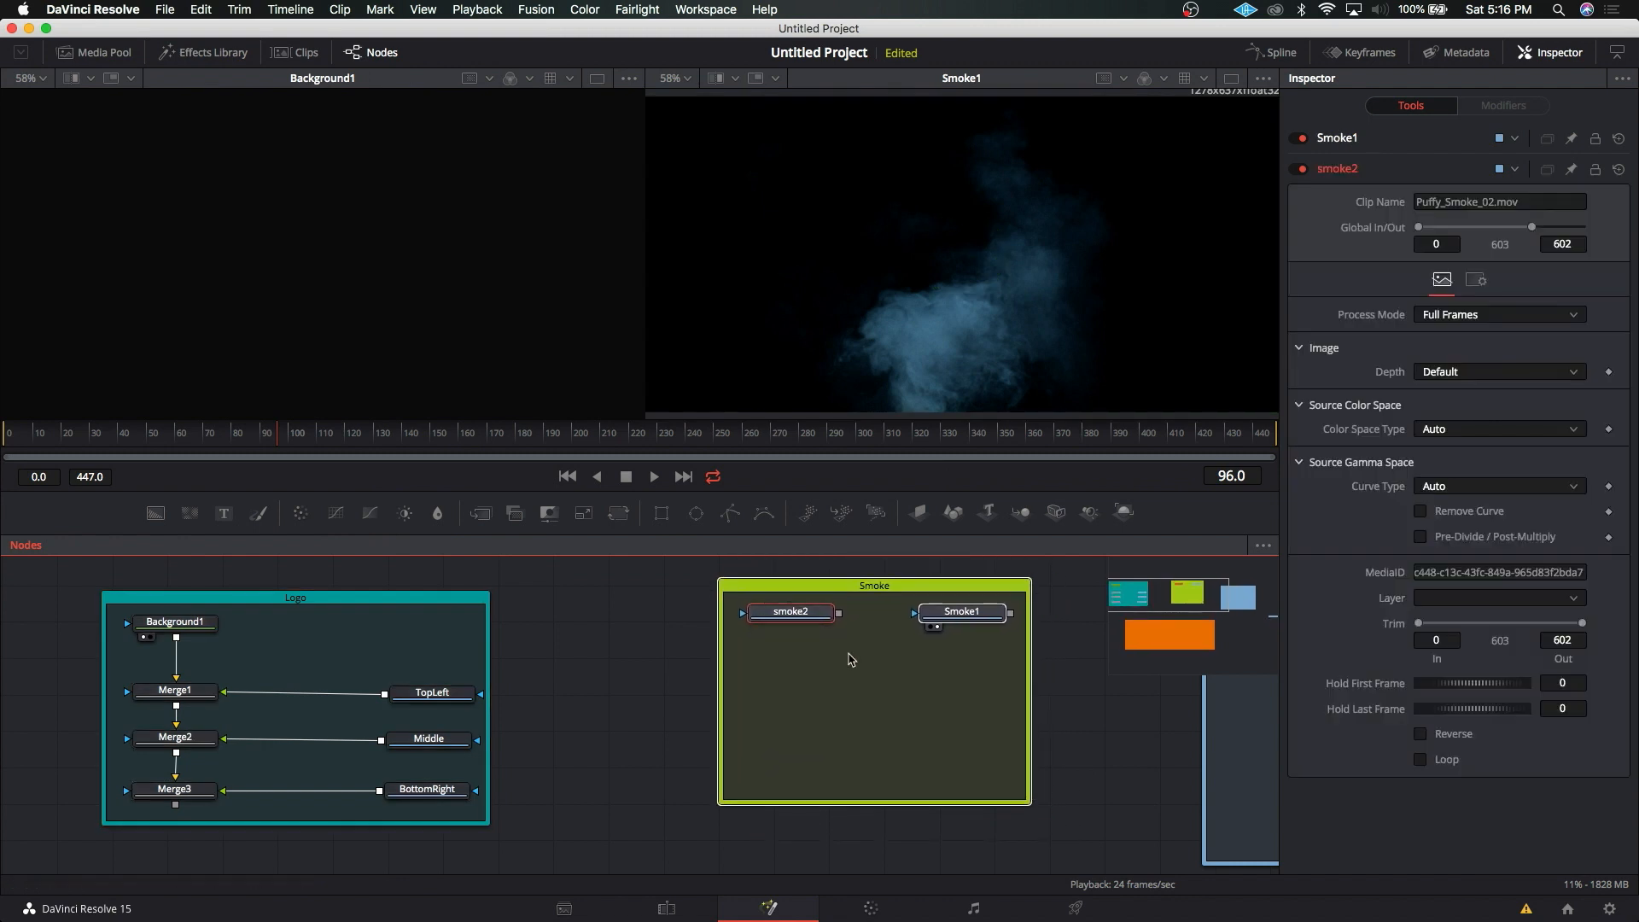
Step: Add a Transform 3D node and place it below smoke2 in the Smoke group
{"action": "left_click", "coordinate": [849, 658]}
{"action": "key", "text": "shift+space"}
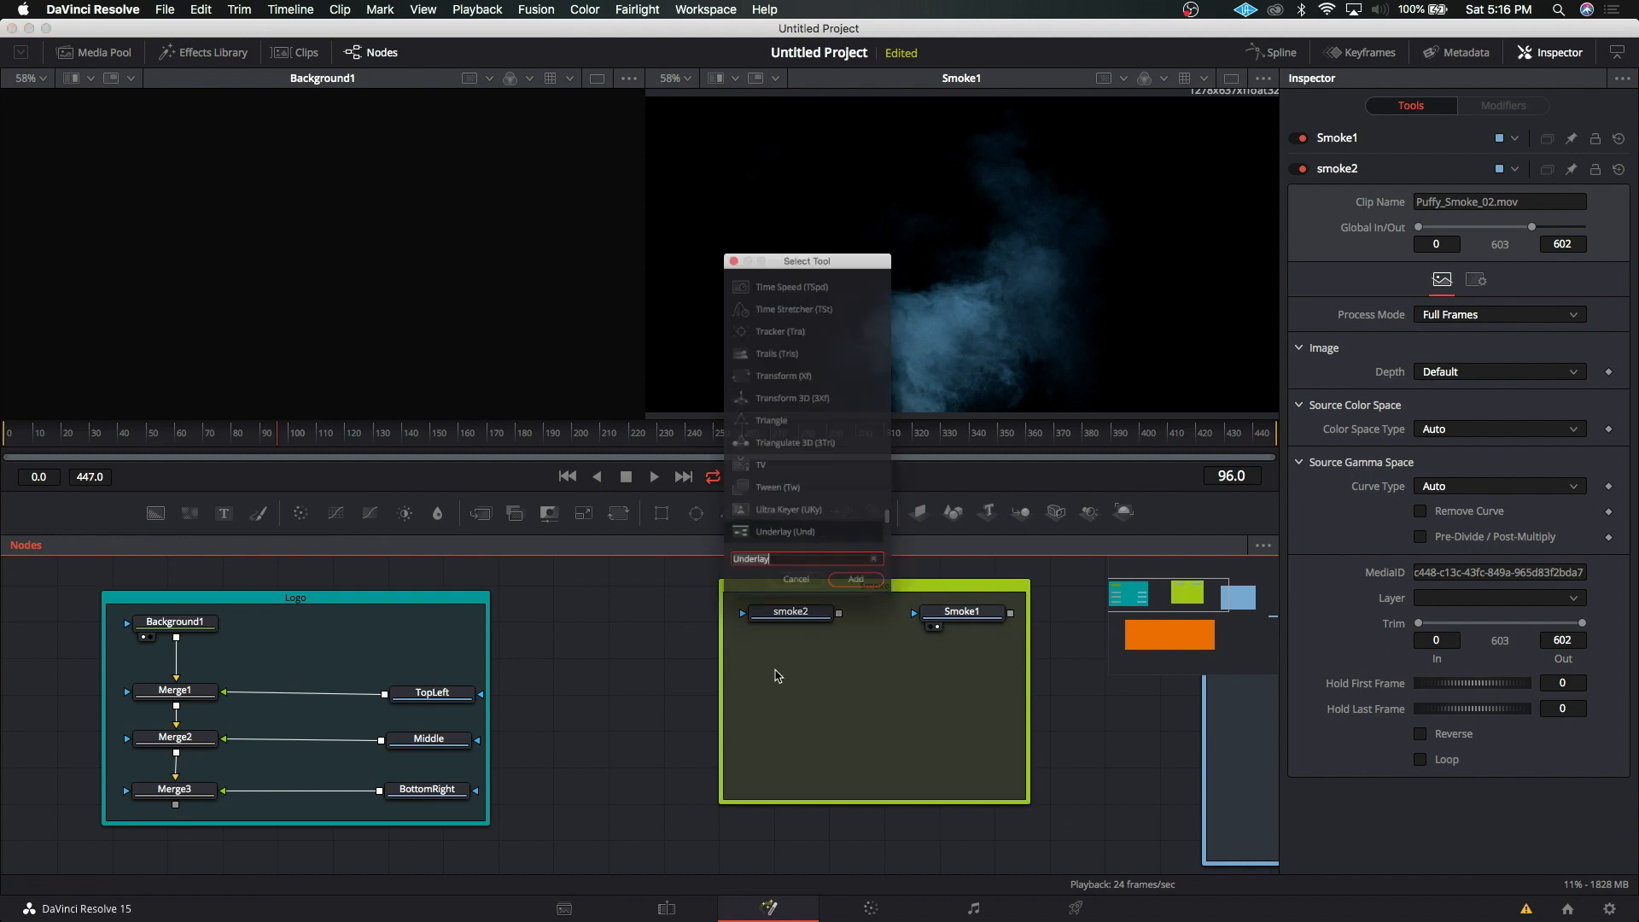
{"action": "type", "text": "Underlay"}
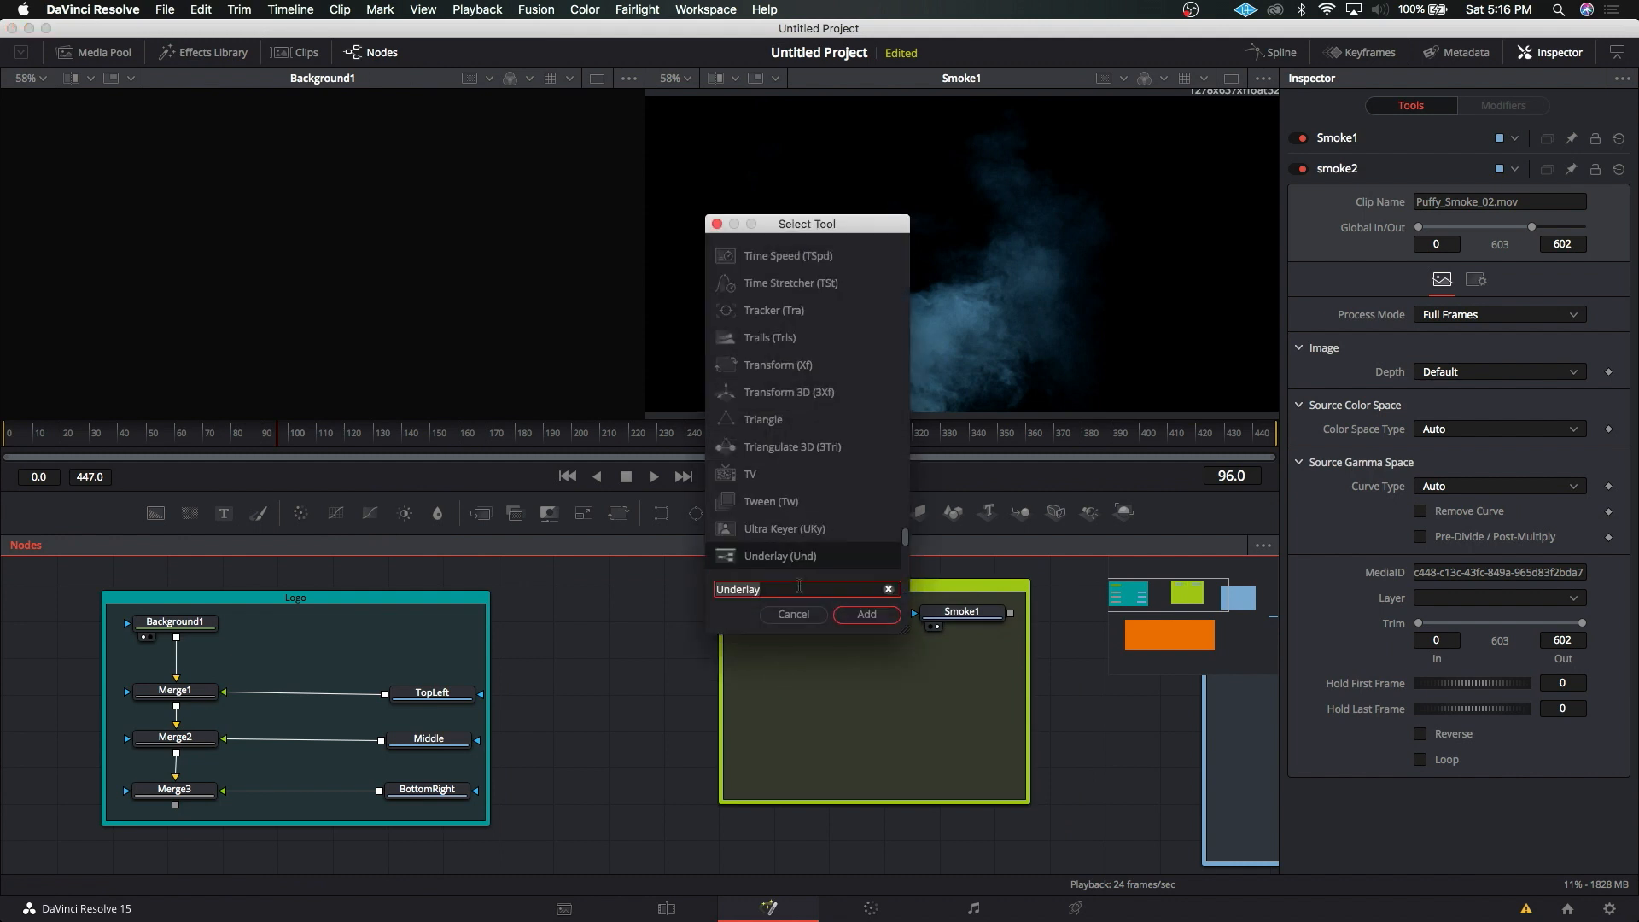
{"action": "left_click", "coordinate": [808, 394]}
{"action": "left_click", "coordinate": [864, 613]}
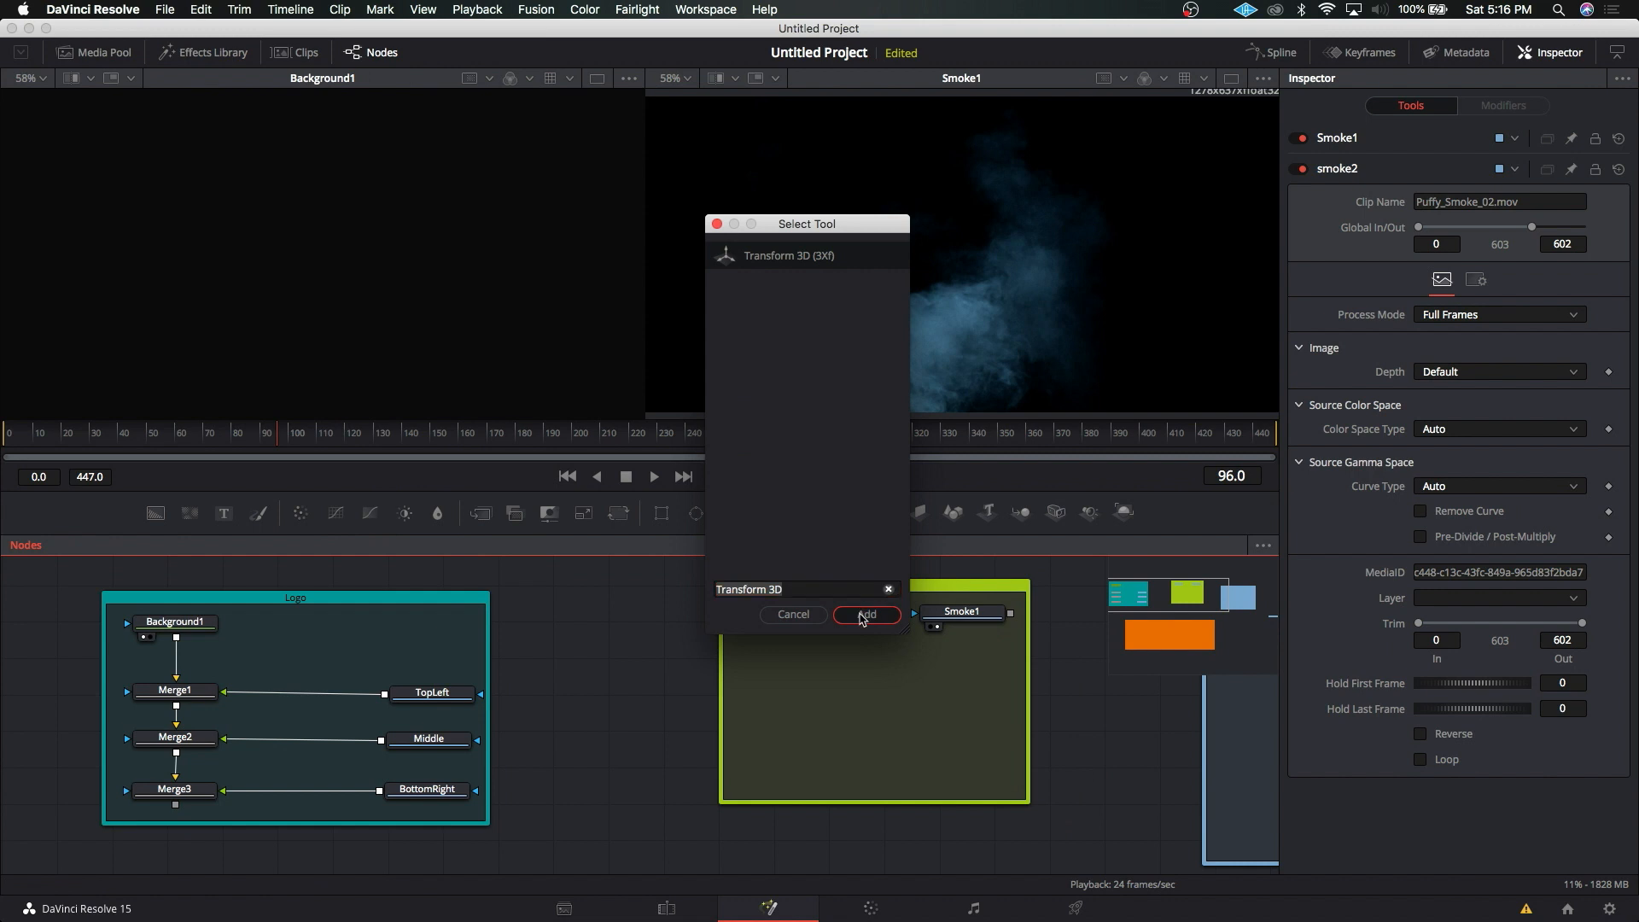
{"action": "left_click_drag", "start_coordinate": [882, 662], "coordinate": [828, 653]}
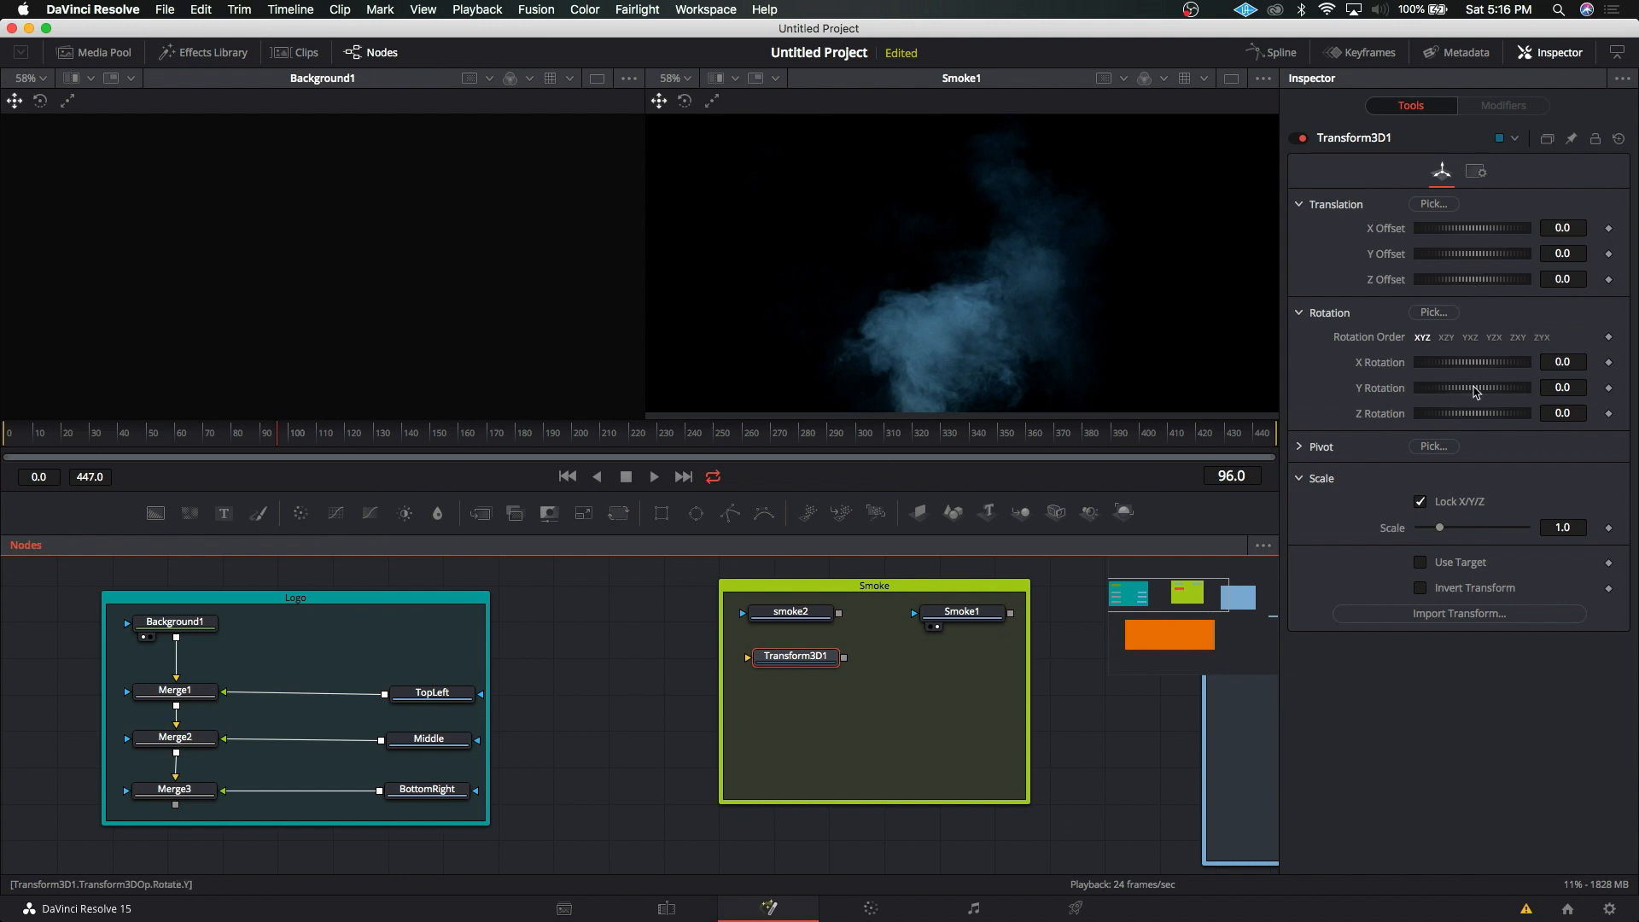
Step: Set the Transform 3D node's Y rotation to 83.5, try connecting smoke2 to it, and delete the node
{"action": "mouse_move", "coordinate": [1480, 389]}
{"action": "left_mouse_down"}
{"action": "mouse_move", "coordinate": [1503, 392]}
{"action": "mouse_move", "coordinate": [1486, 392]}
{"action": "left_mouse_up"}
{"action": "left_click", "coordinate": [840, 615]}
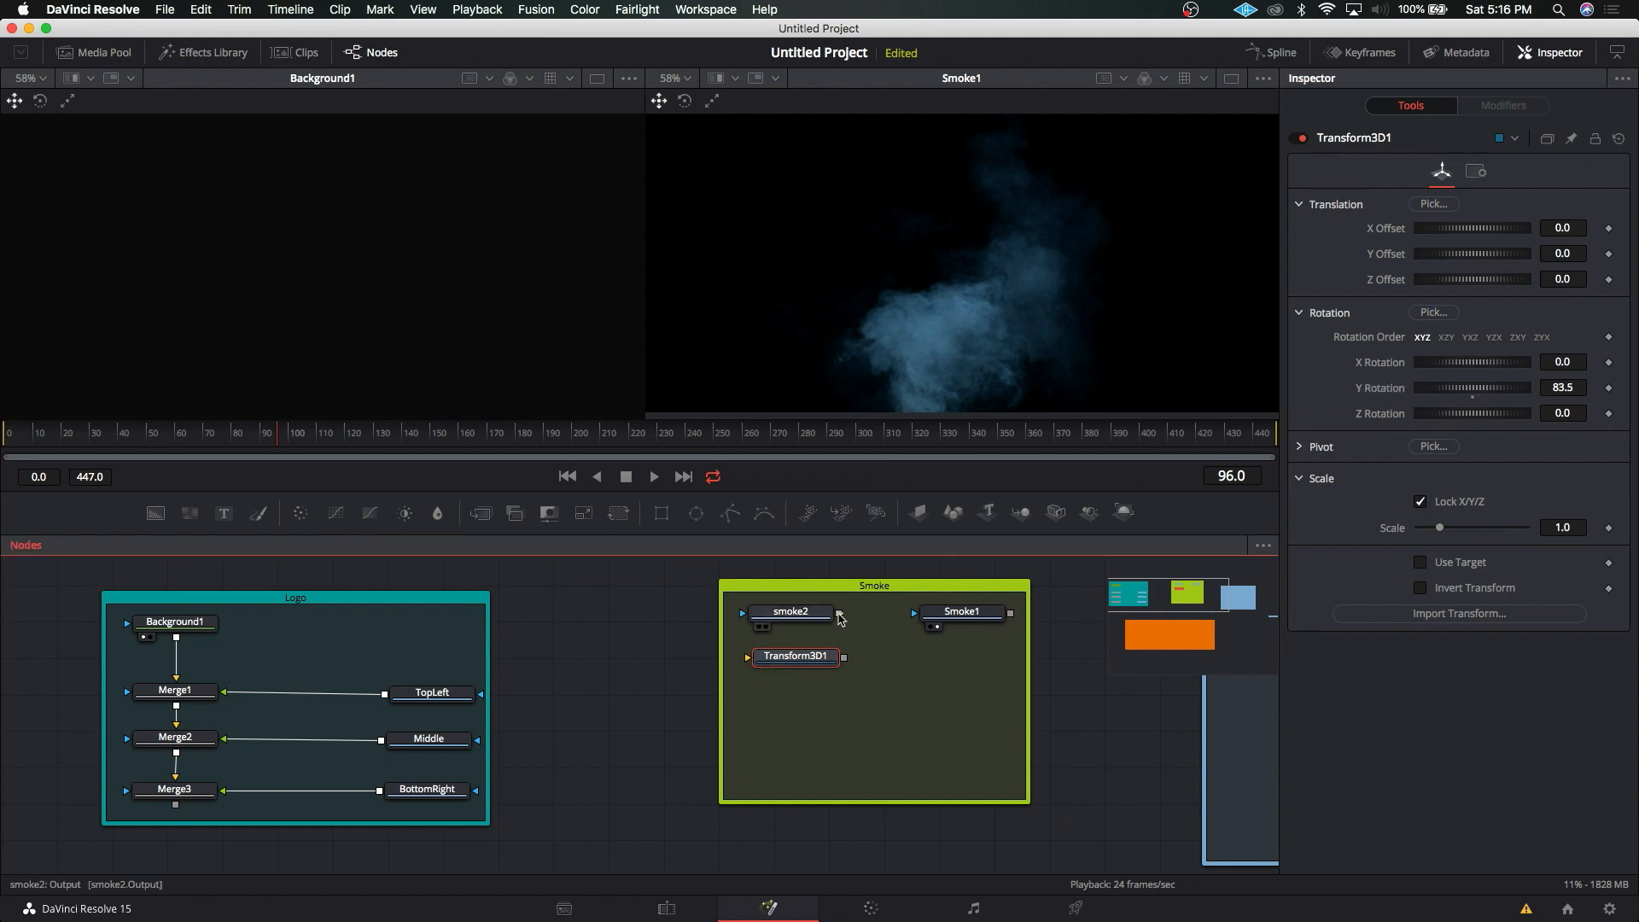
{"action": "left_click_drag", "start_coordinate": [840, 614], "coordinate": [822, 689]}
{"action": "left_click_drag", "start_coordinate": [840, 611], "coordinate": [845, 693]}
{"action": "key", "text": "Delete"}
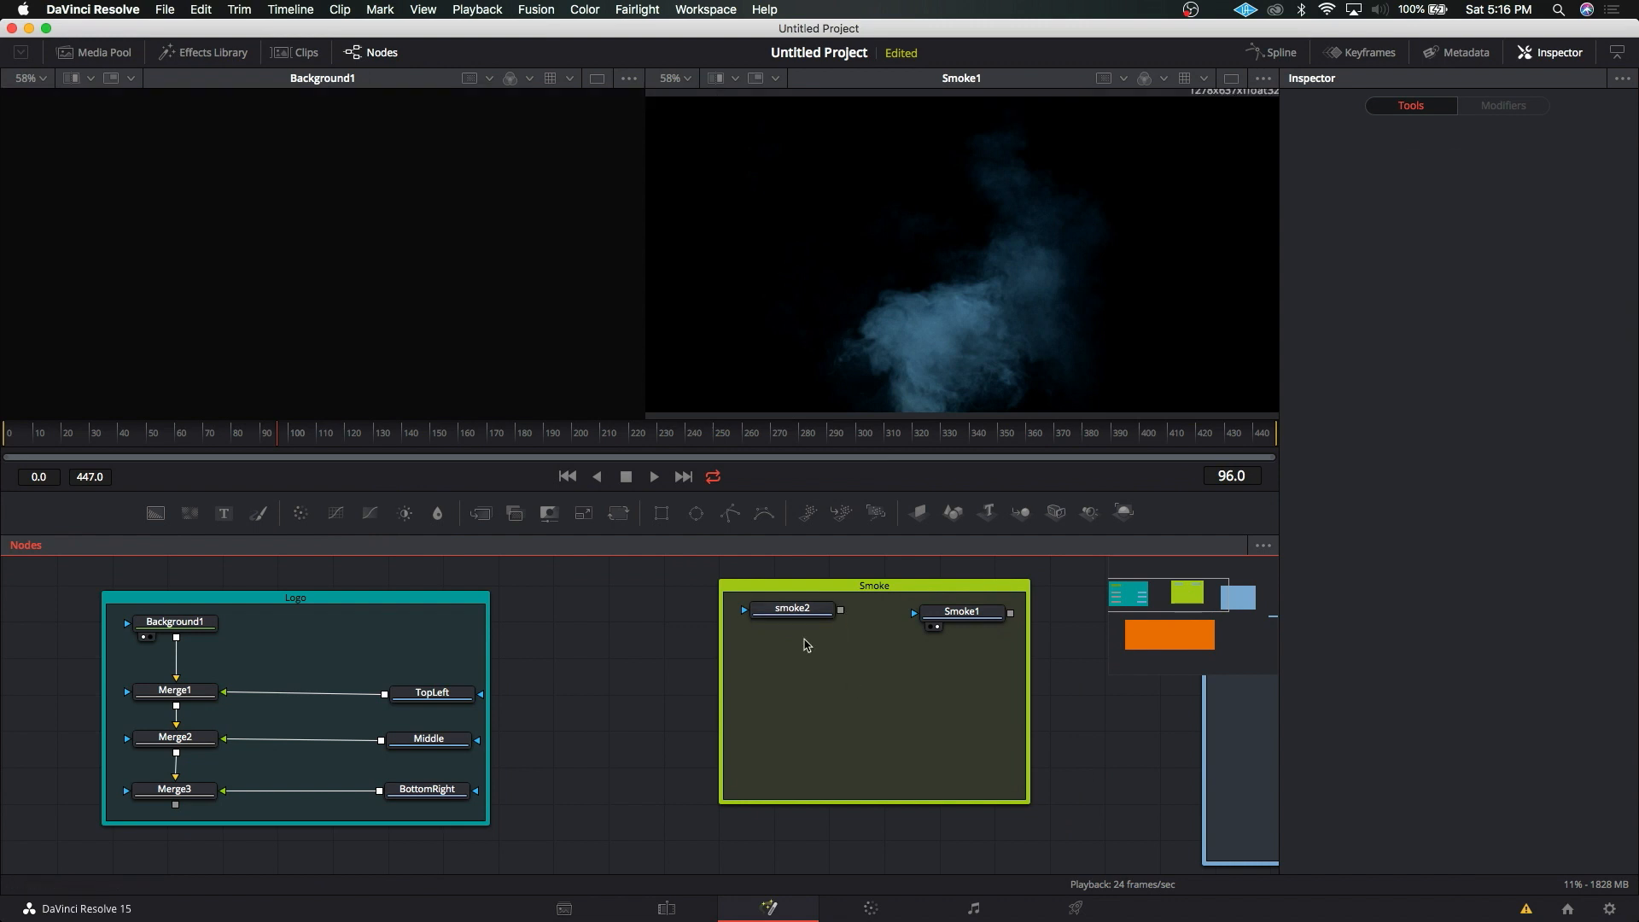
Step: Add a 2D Transform node below smoke2 with smoke2 feeding its input
{"action": "right_click", "coordinate": [797, 652]}
{"action": "left_click", "coordinate": [759, 665]}
{"action": "key", "text": "shift+space"}
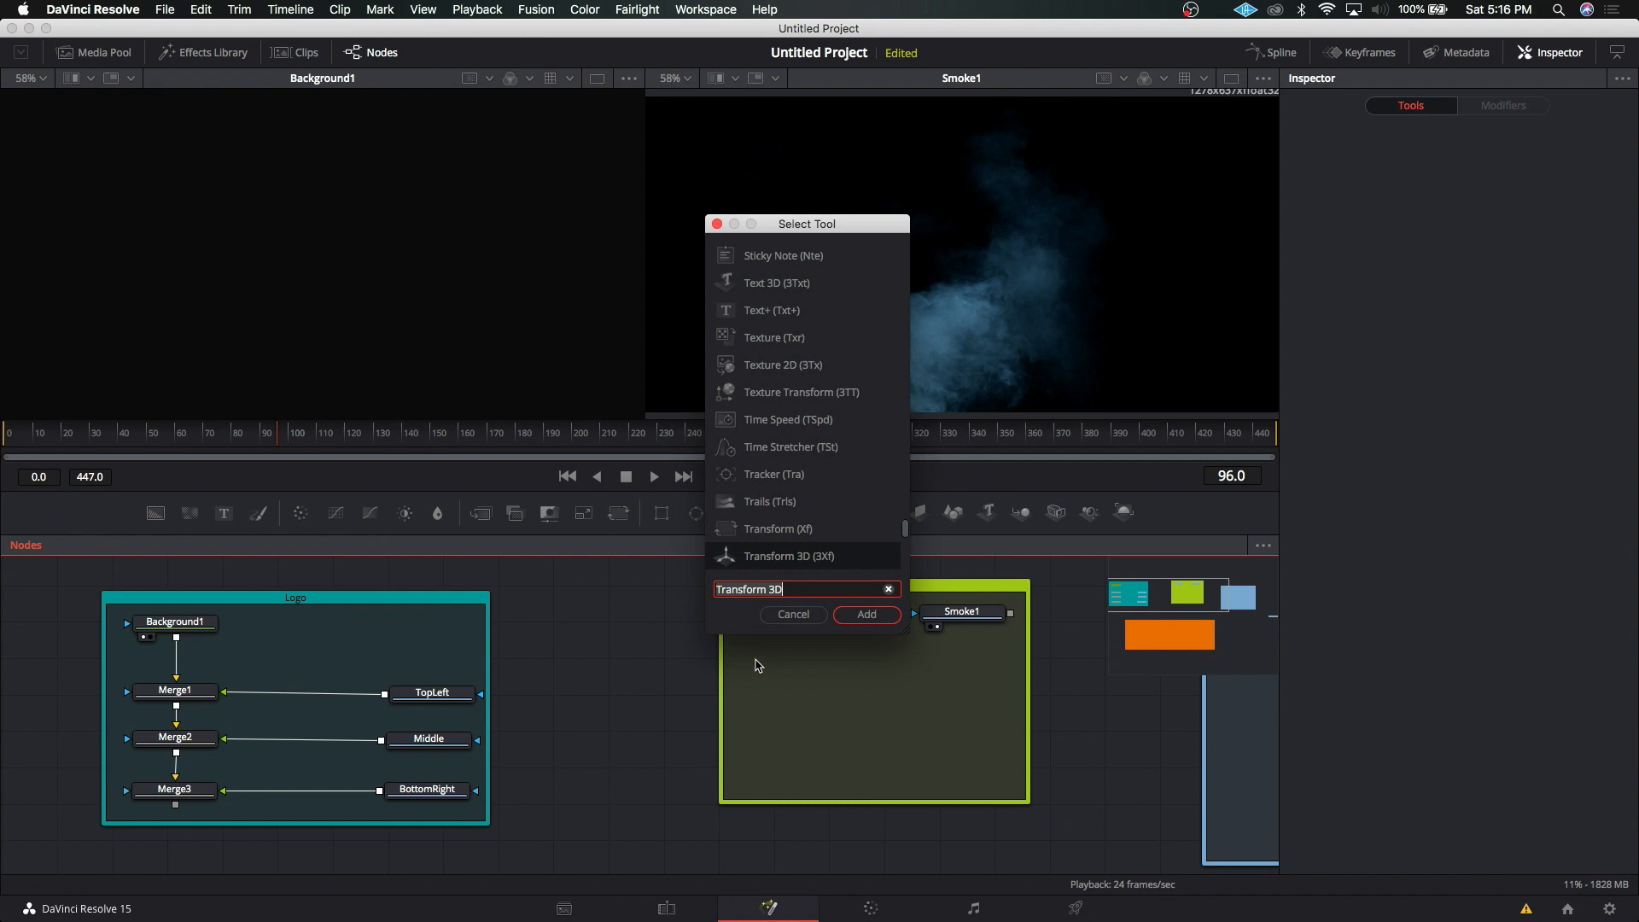
{"action": "left_click", "coordinate": [793, 526]}
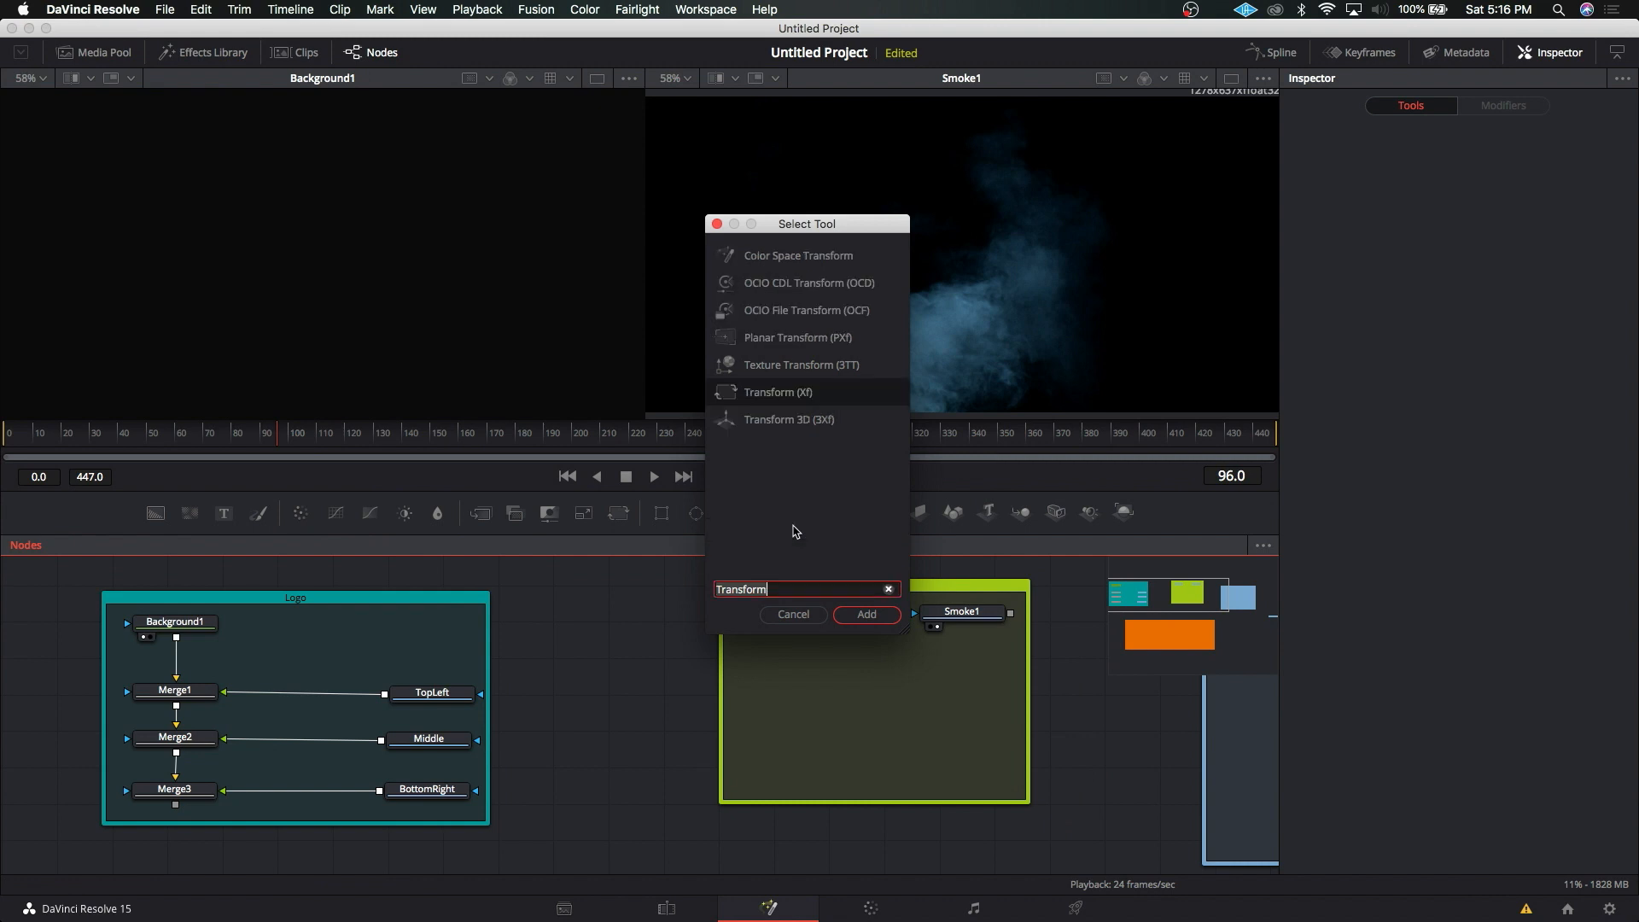
{"action": "left_click", "coordinate": [866, 614]}
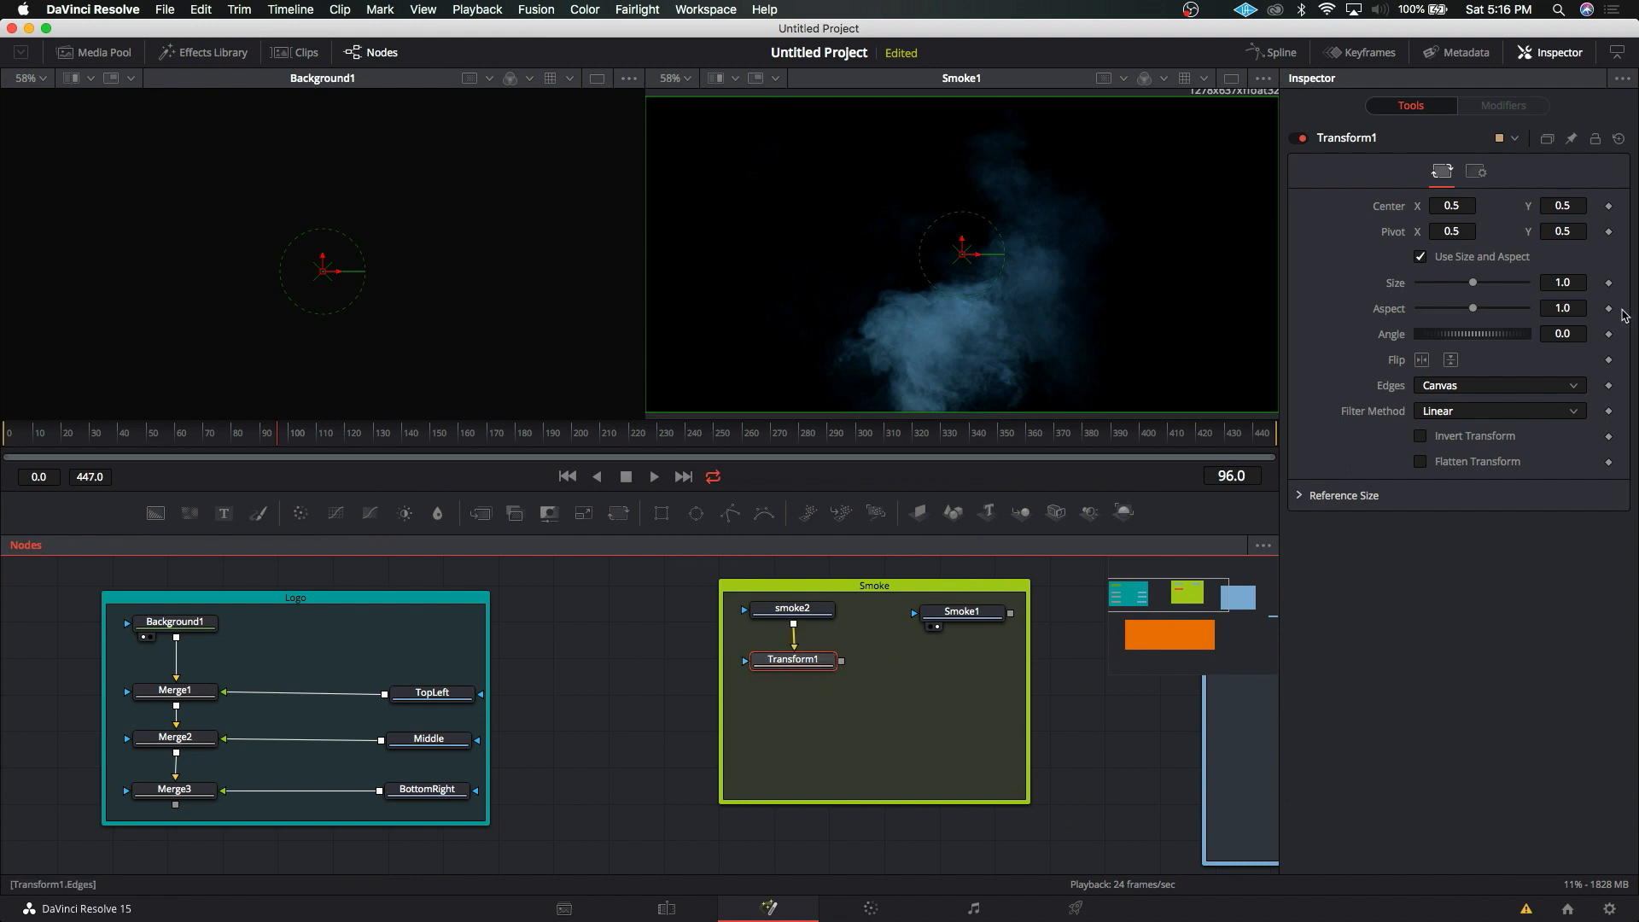
Step: Set Transform1's angle to 180.0 and preview the node in the second viewer, scrubbing to frame 412
{"action": "left_click_drag", "start_coordinate": [1486, 344], "coordinate": [1521, 341]}
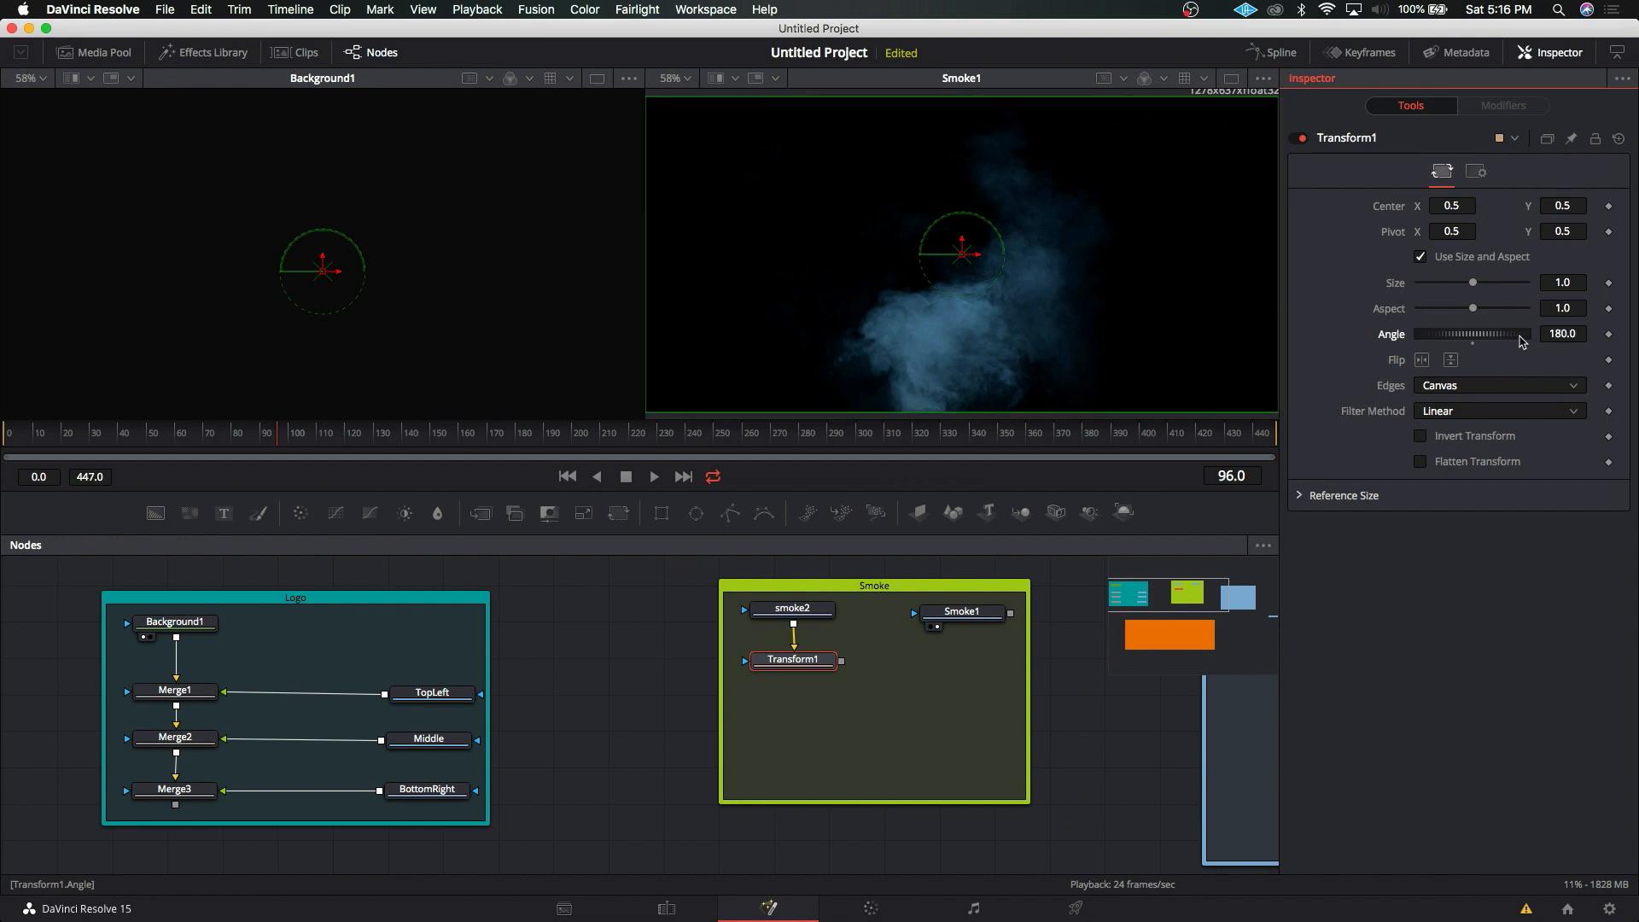
{"action": "left_click", "coordinate": [815, 670]}
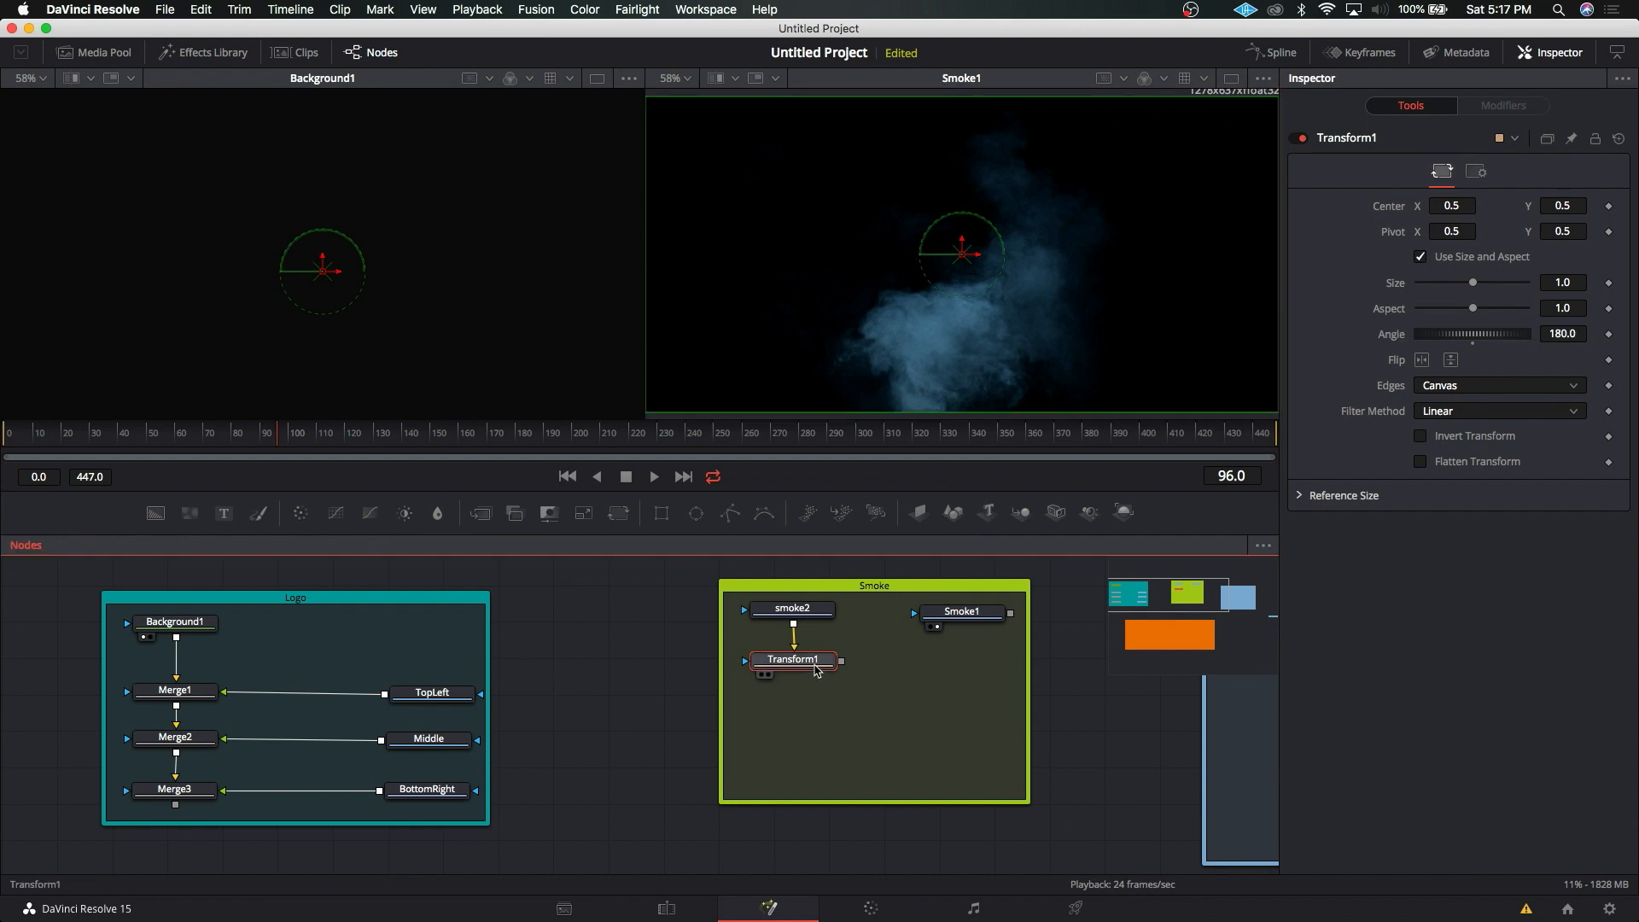
{"action": "key", "text": "2"}
{"action": "left_click_drag", "start_coordinate": [900, 431], "coordinate": [1174, 450]}
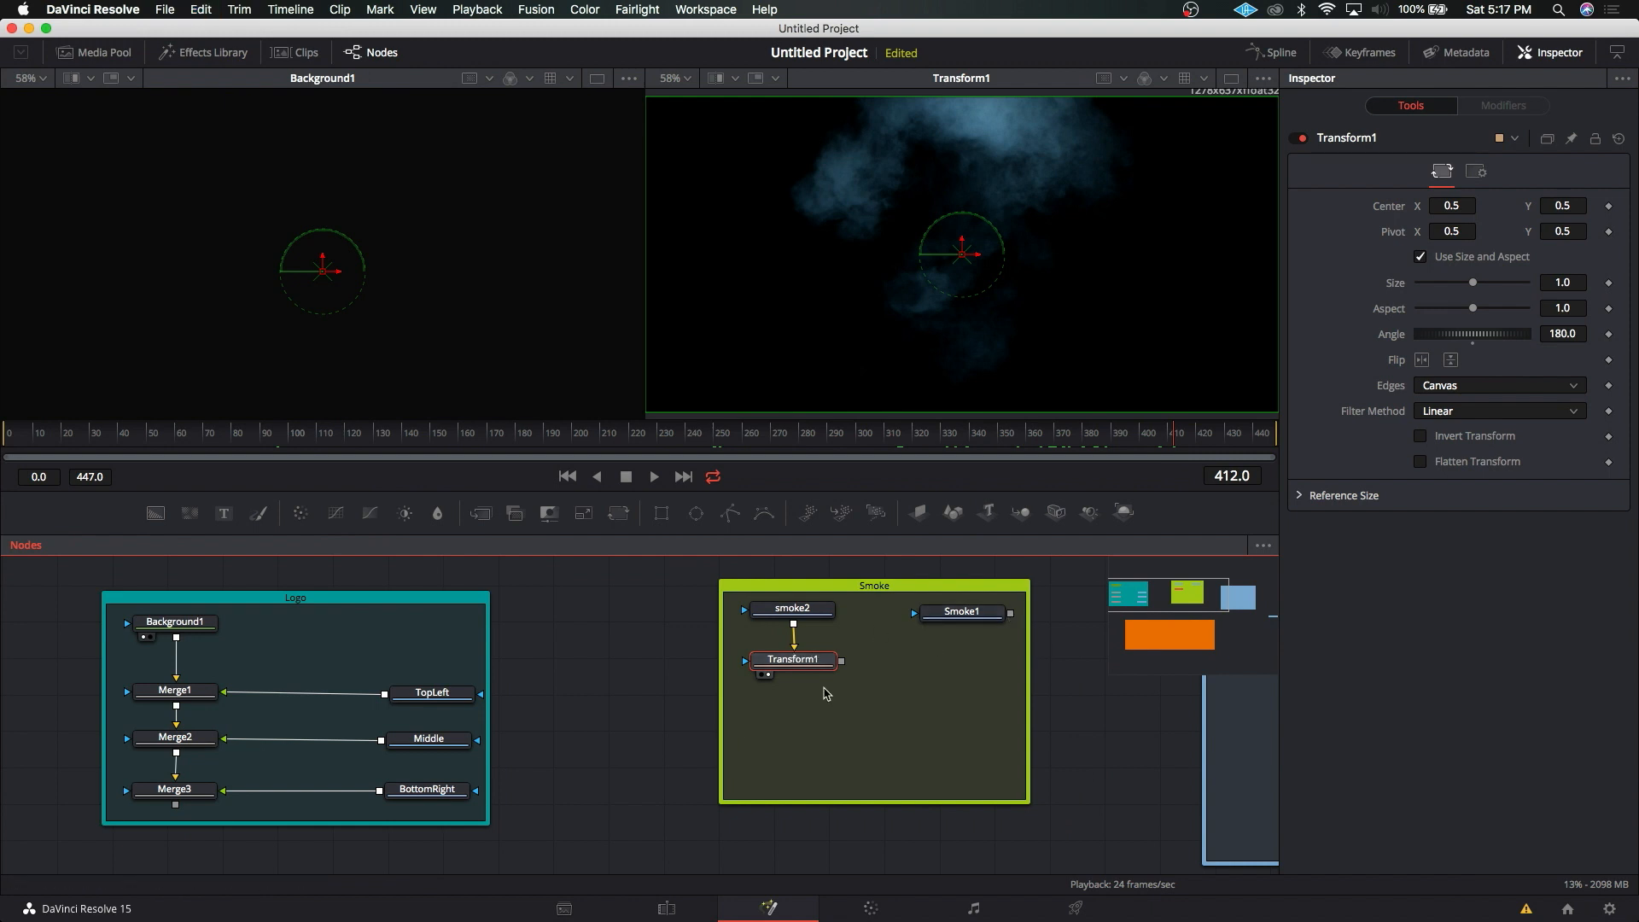
Step: Paste a copy of Transform1 below Smoke1, feed Smoke1 into it, and show the copy in the second viewer
{"action": "key", "text": "super+v"}
{"action": "left_click_drag", "start_coordinate": [798, 691], "coordinate": [964, 666]}
{"action": "left_click", "coordinate": [876, 676]}
{"action": "left_click_drag", "start_coordinate": [1009, 613], "coordinate": [964, 657]}
{"action": "key", "text": "2"}
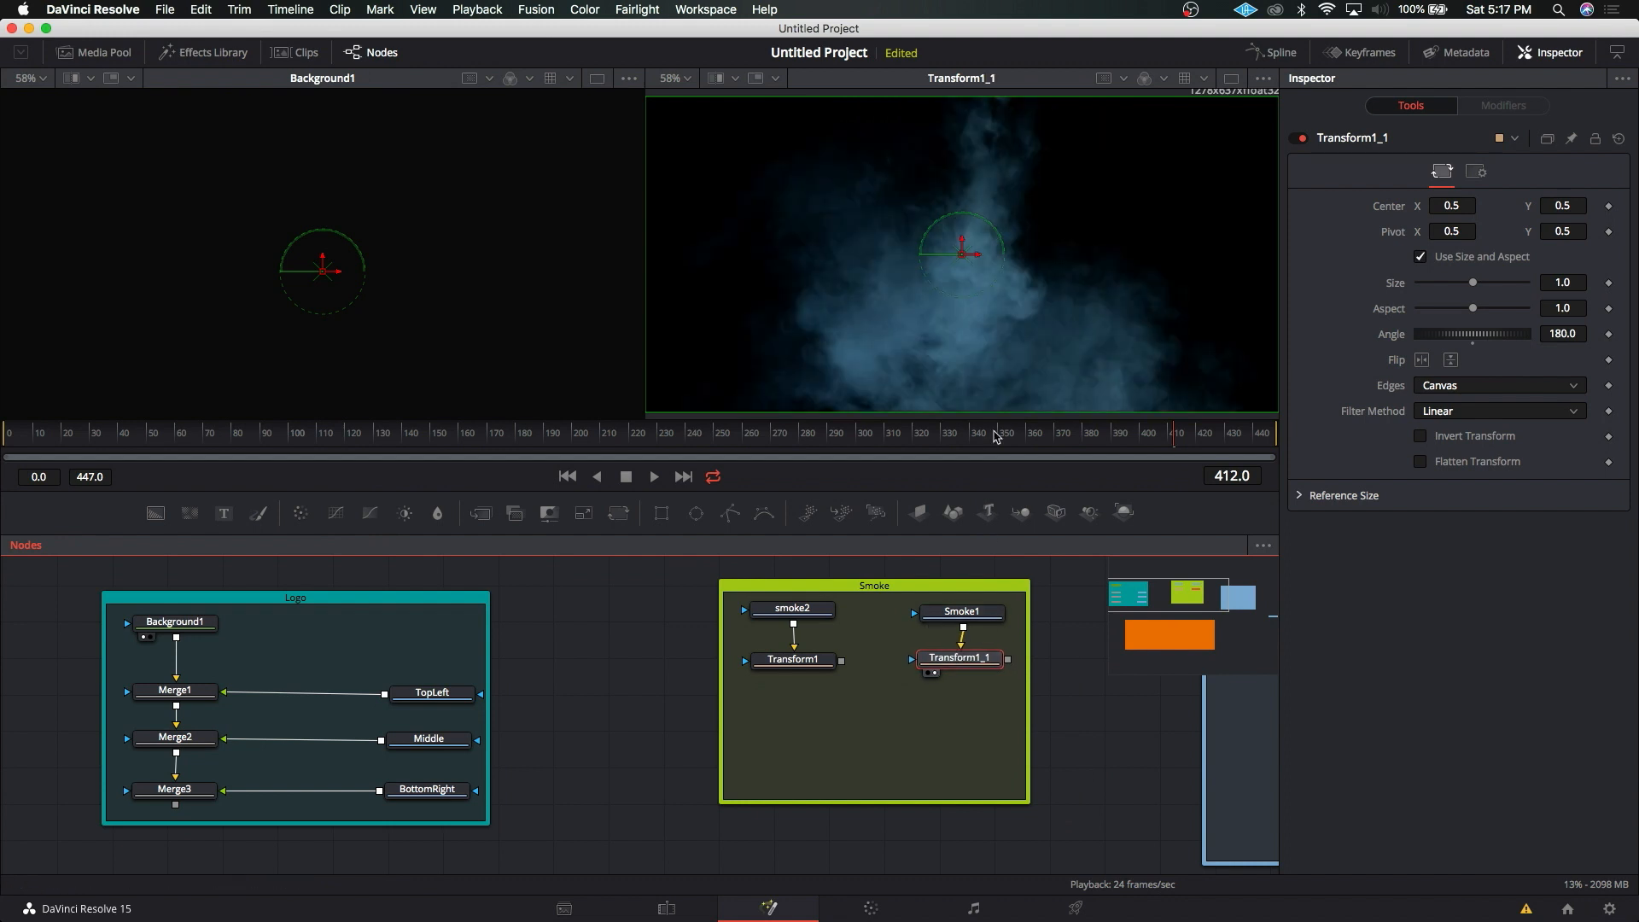
Step: Scrub the Transform1_1 preview back to frame 278 and nudge Smoke1 slightly higher in the Smoke group
{"action": "left_click_drag", "start_coordinate": [946, 441], "coordinate": [795, 438]}
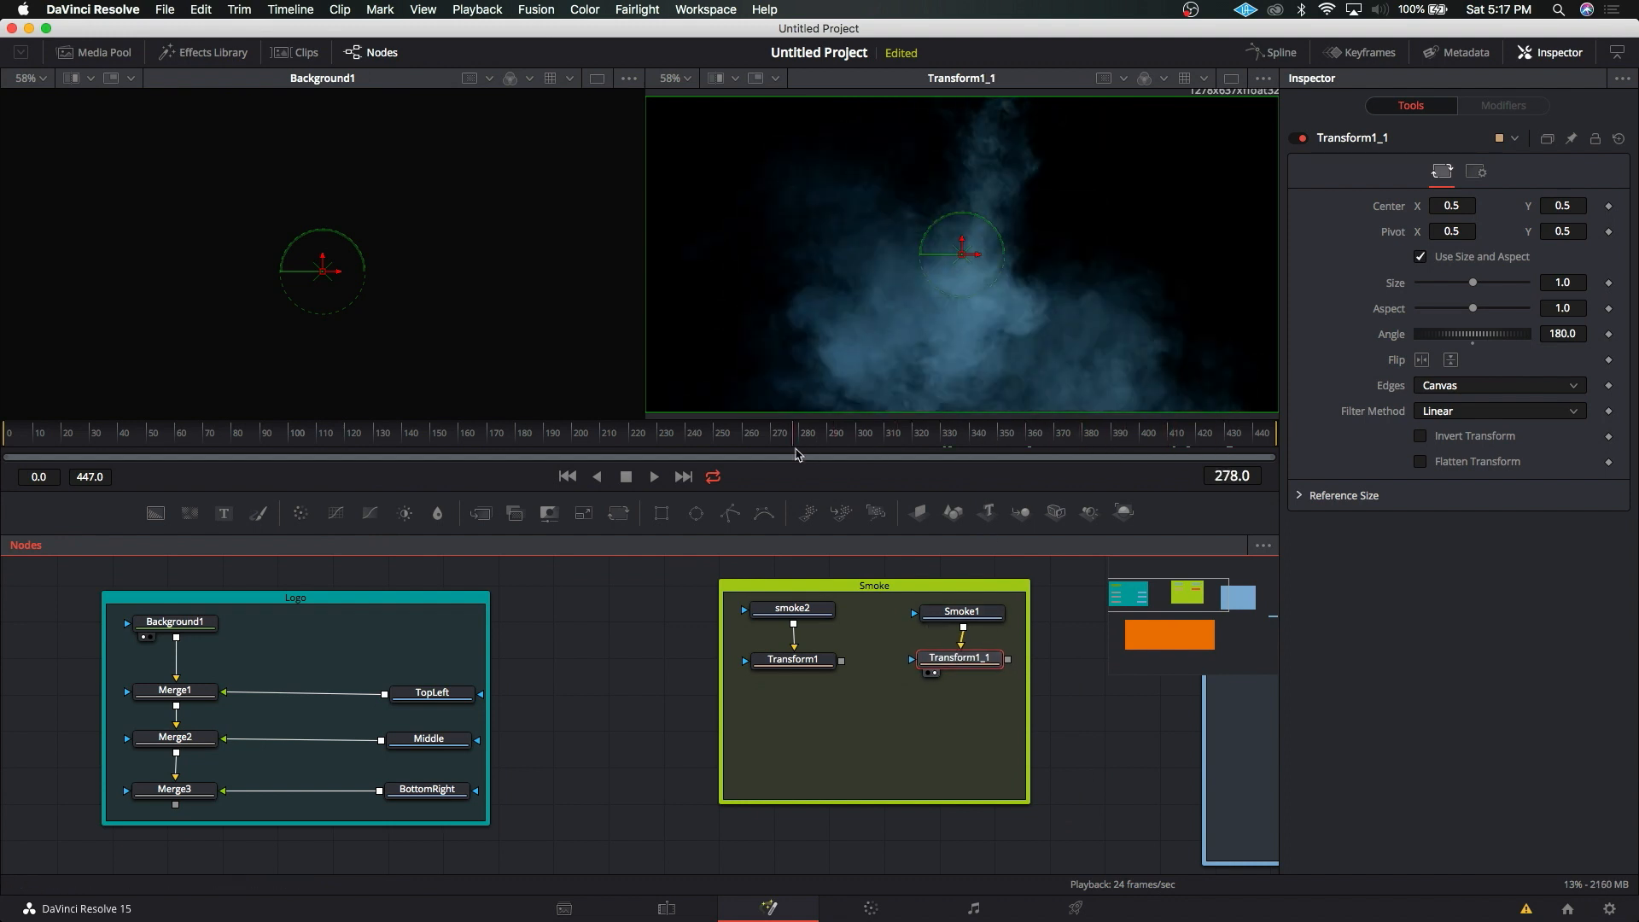
{"action": "left_click_drag", "start_coordinate": [967, 613], "coordinate": [965, 606]}
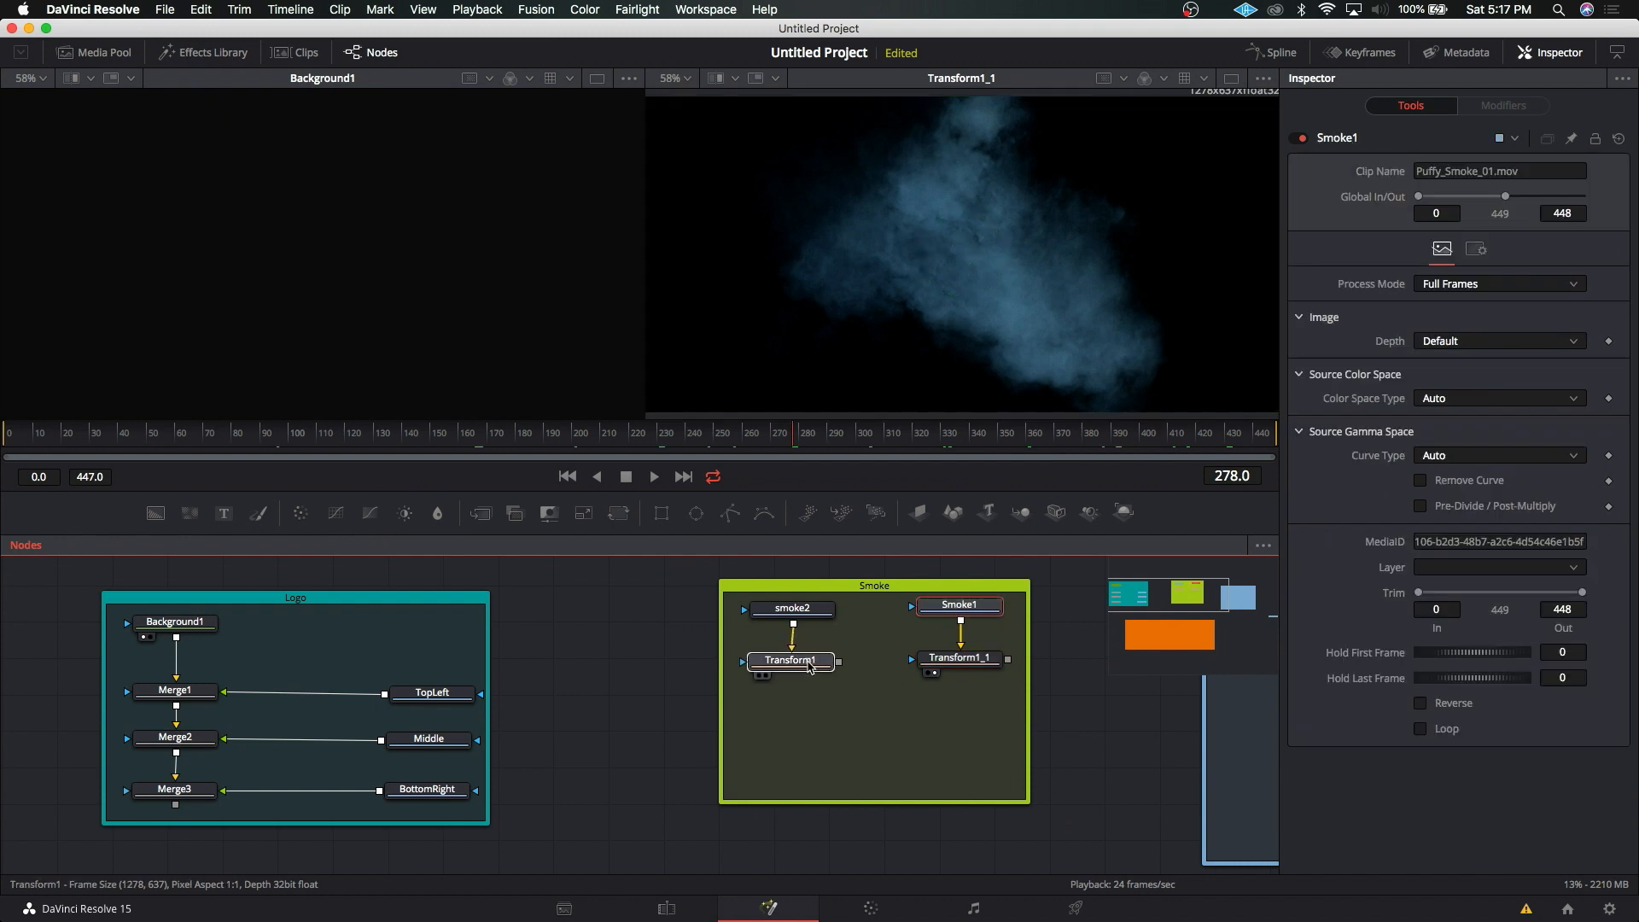
{"action": "left_click", "coordinate": [811, 667]}
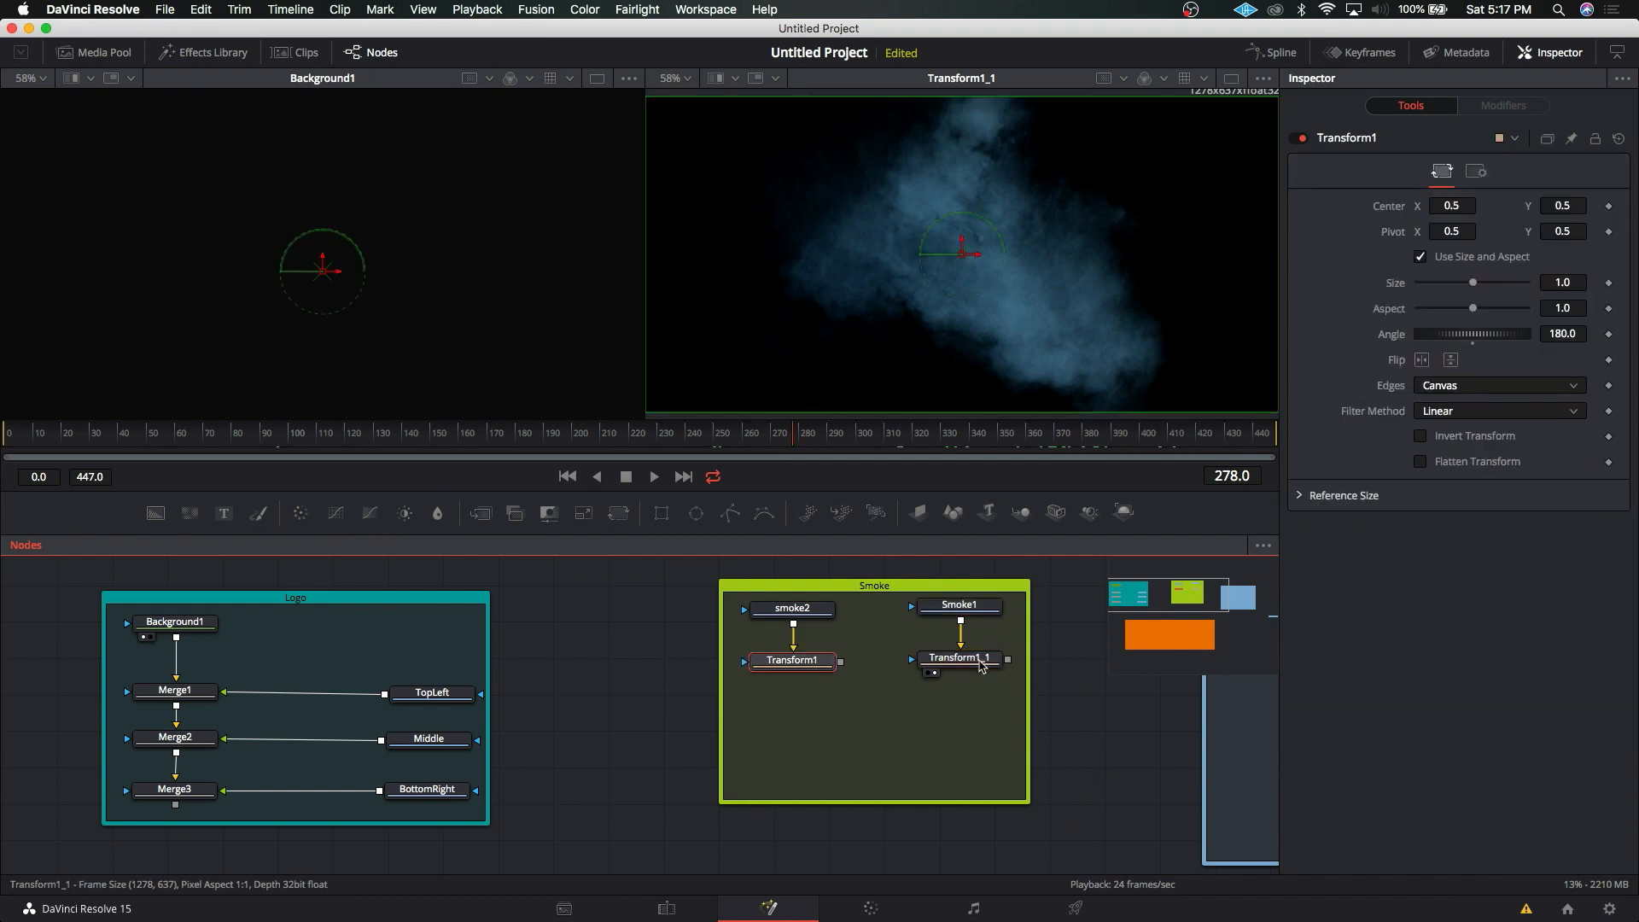
{"action": "left_click", "coordinate": [979, 664]}
Step: Try a Scale node after Transform1, test its size control, and delete the node
{"action": "left_click", "coordinate": [797, 664]}
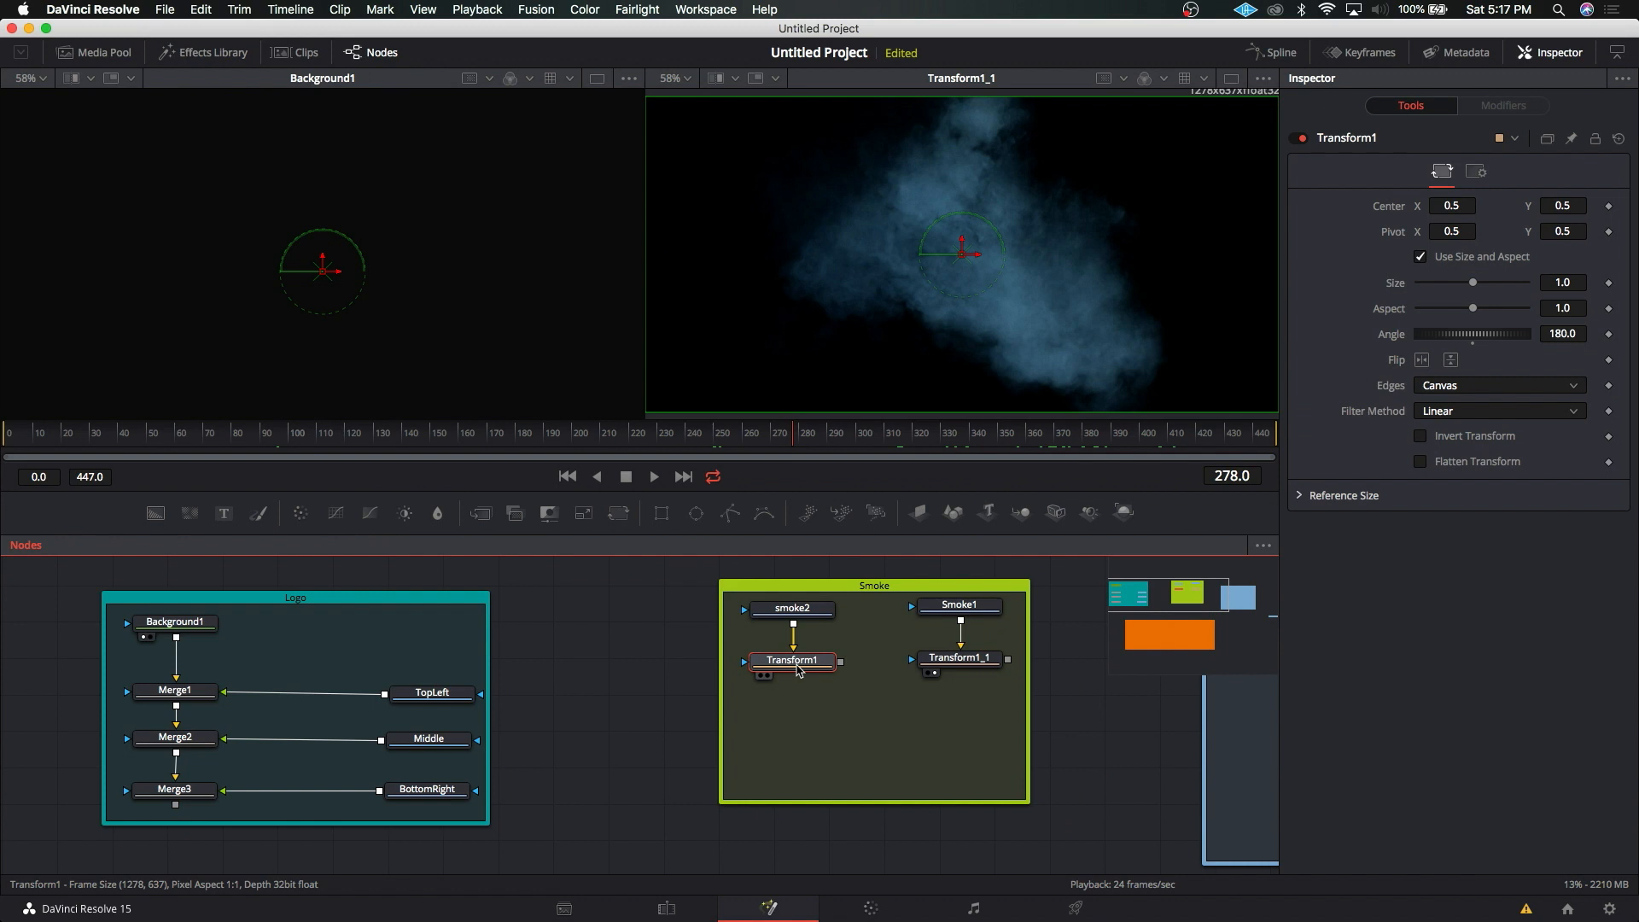
{"action": "key", "text": "shift+space"}
{"action": "type", "text": "sc"}
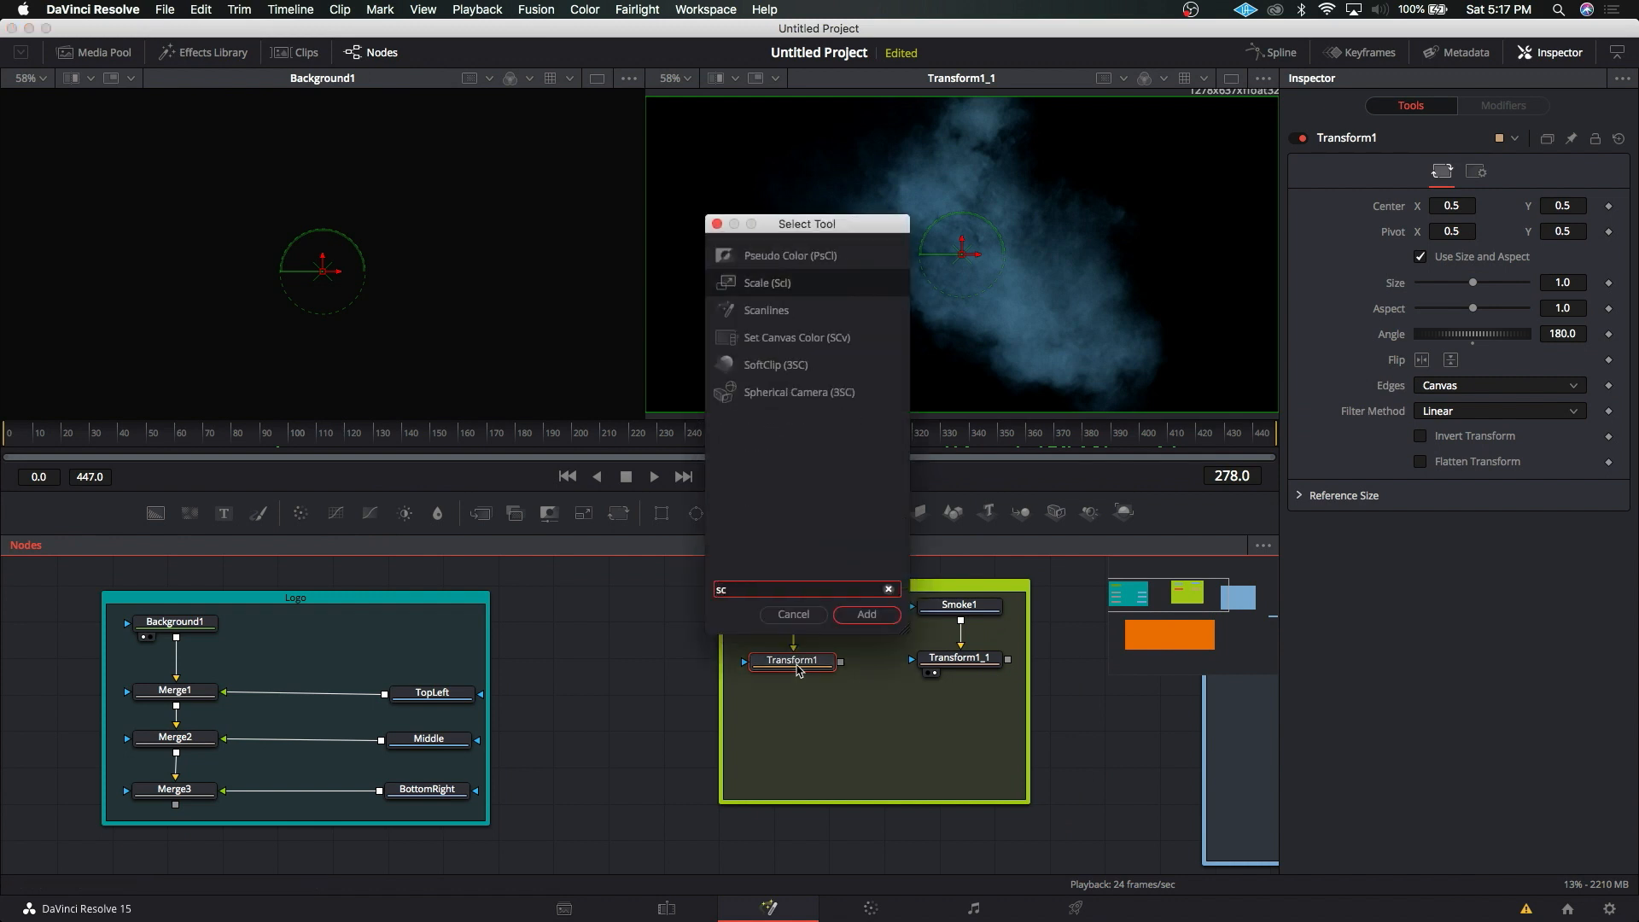
{"action": "left_click", "coordinate": [739, 282]}
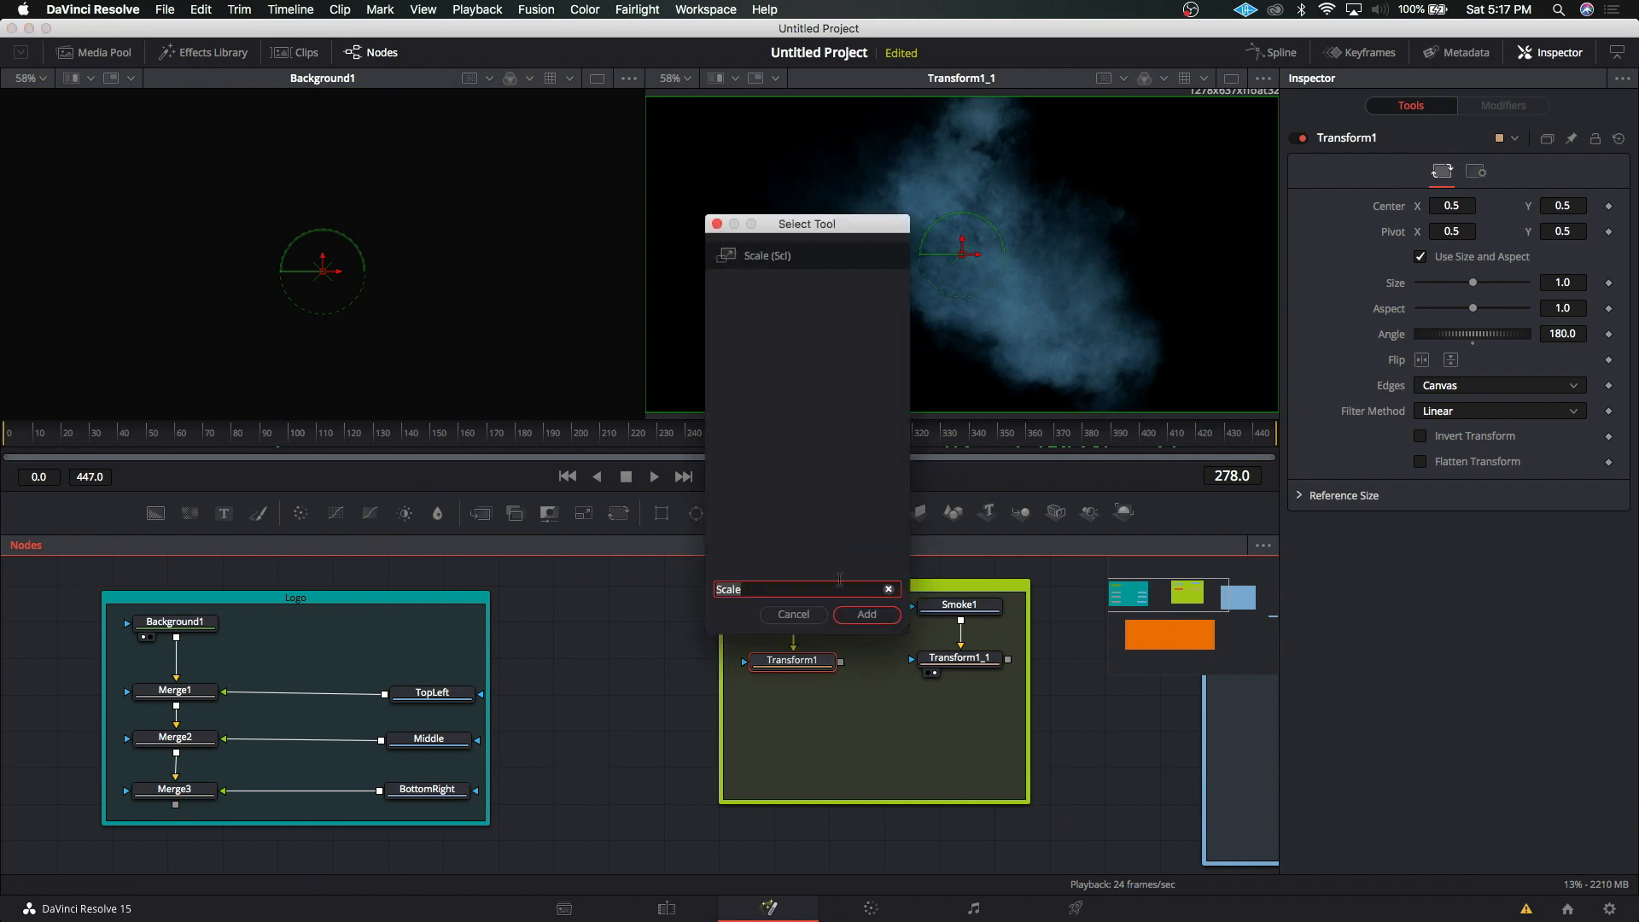
{"action": "left_click", "coordinate": [866, 614]}
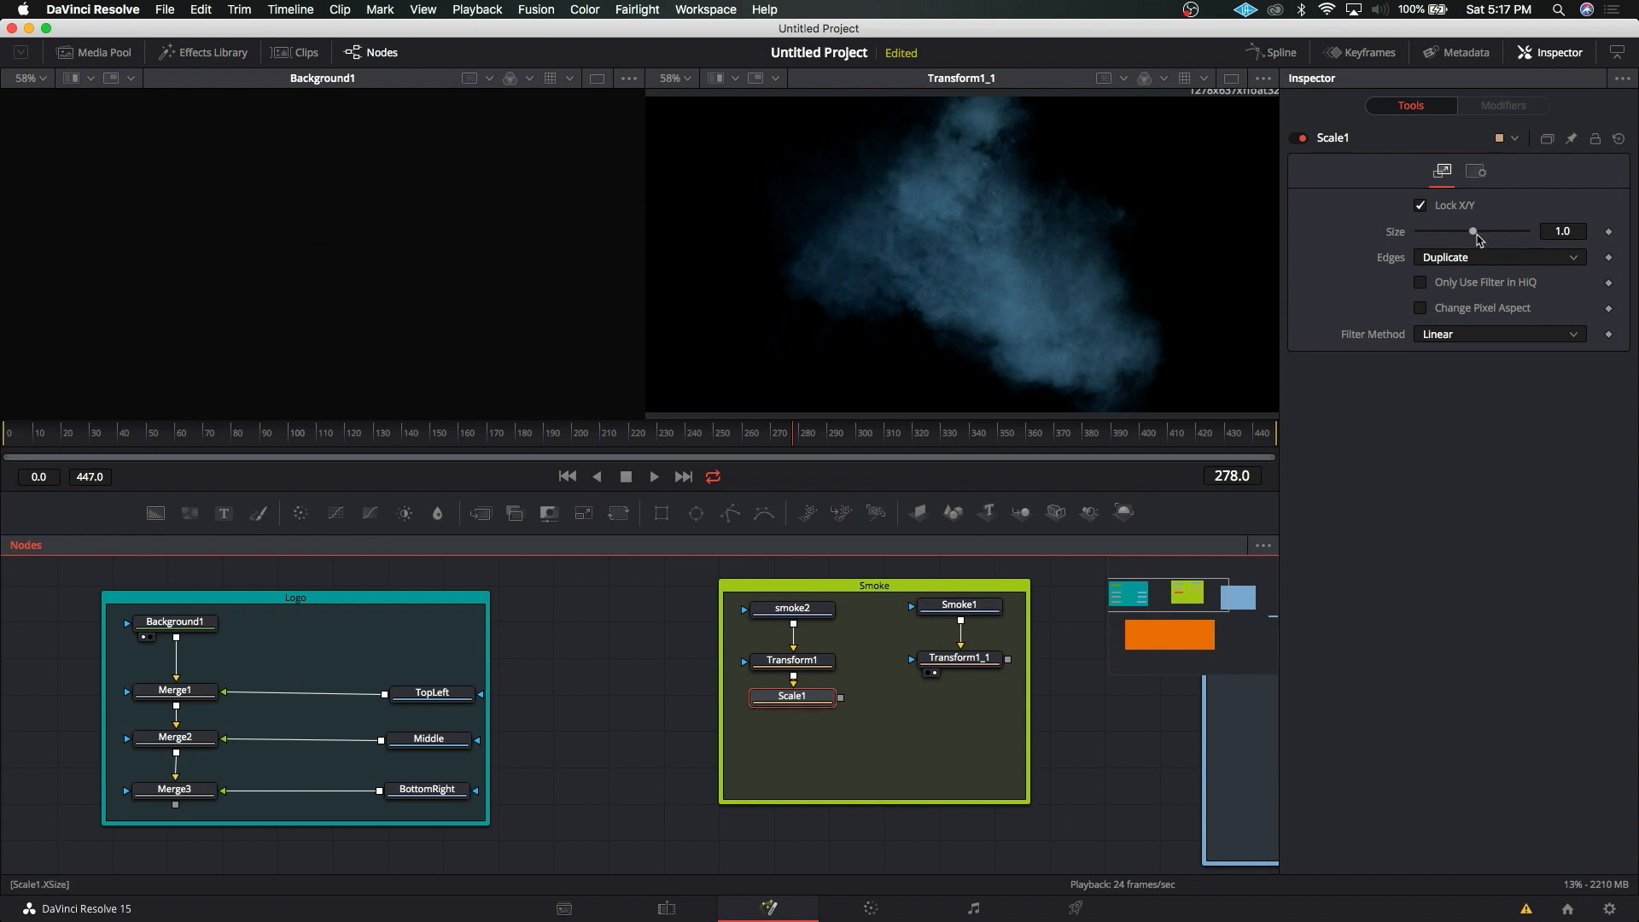
{"action": "left_click_drag", "start_coordinate": [1472, 232], "coordinate": [1480, 245]}
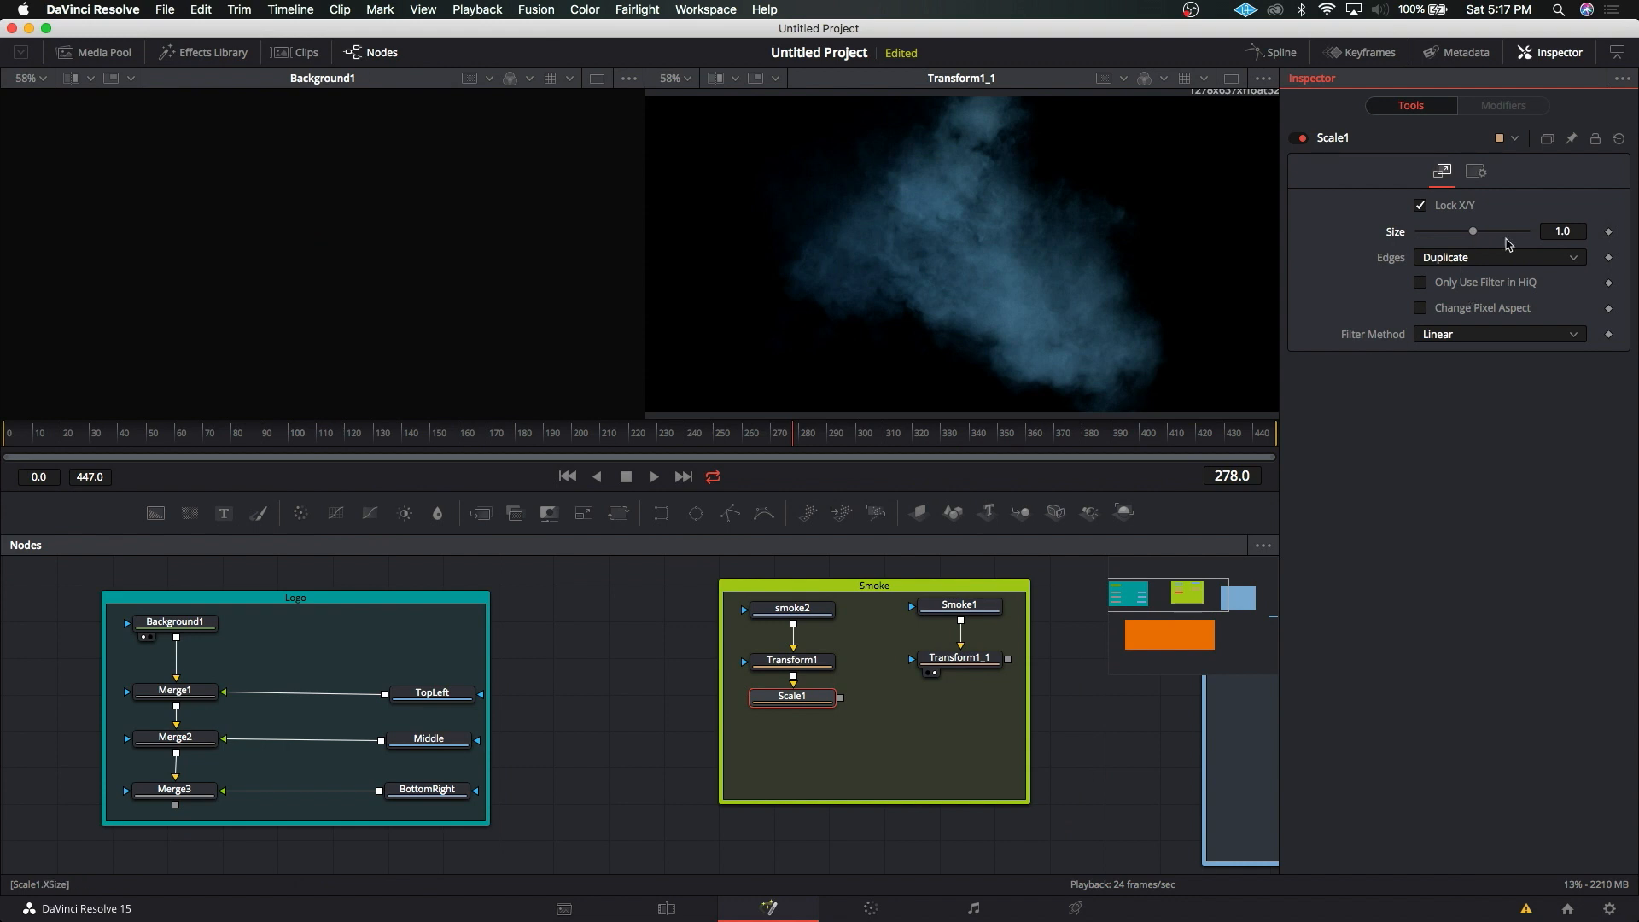
{"action": "left_click", "coordinate": [778, 700]}
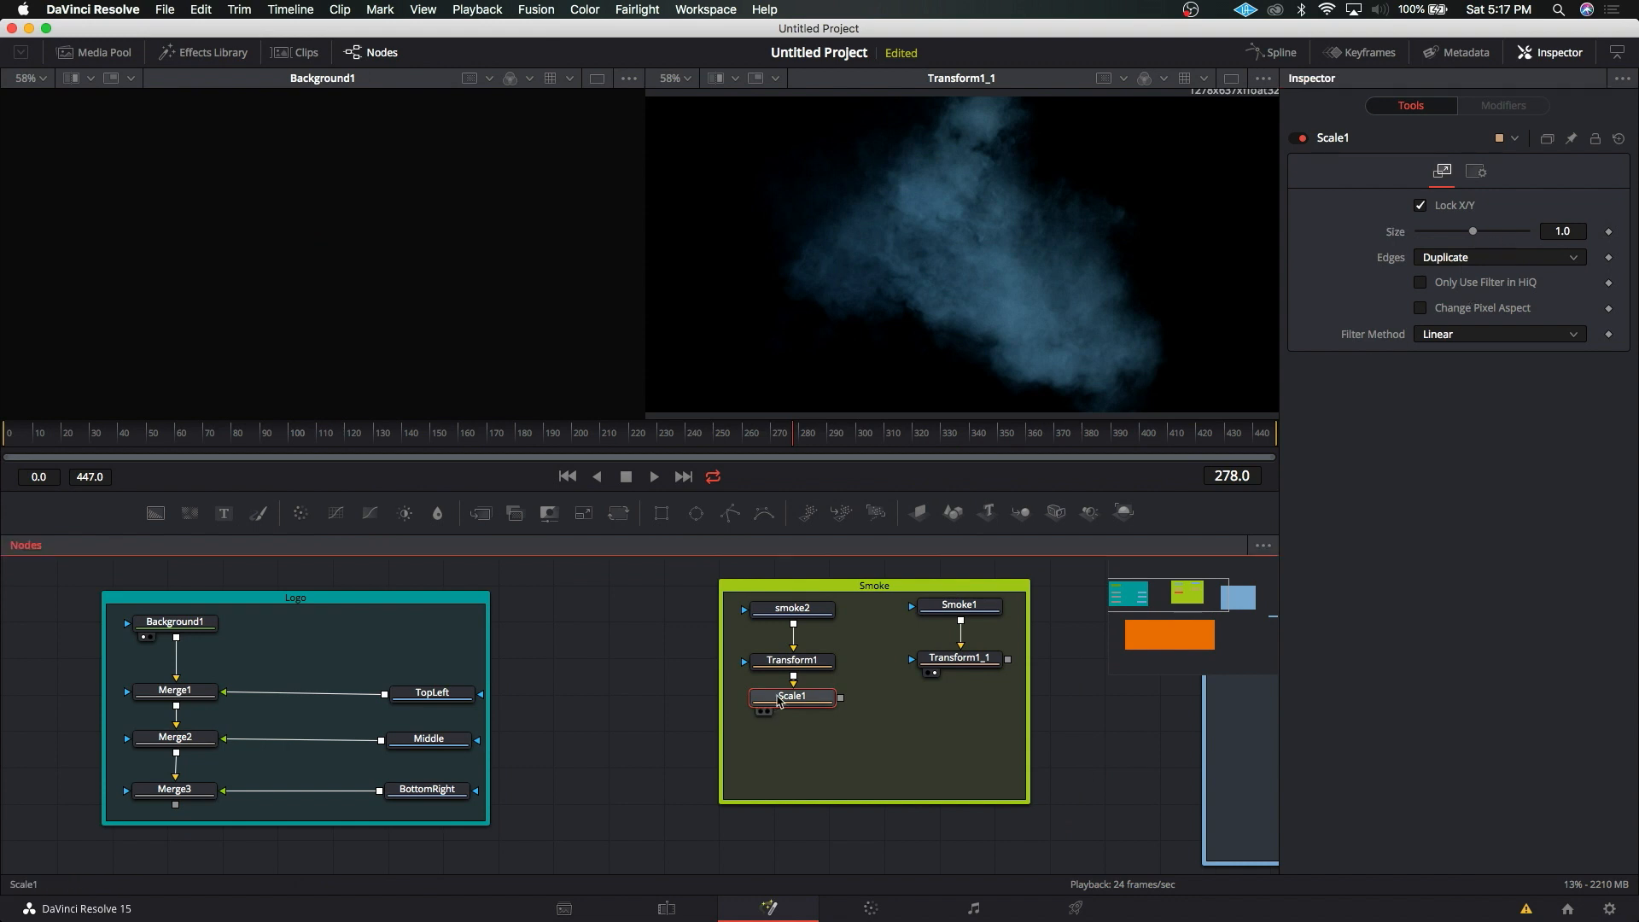
{"action": "key", "text": "Delete"}
Step: Insert a Resize node after Transform1, move it slightly lower, and show it in the second viewer
{"action": "left_click", "coordinate": [779, 670]}
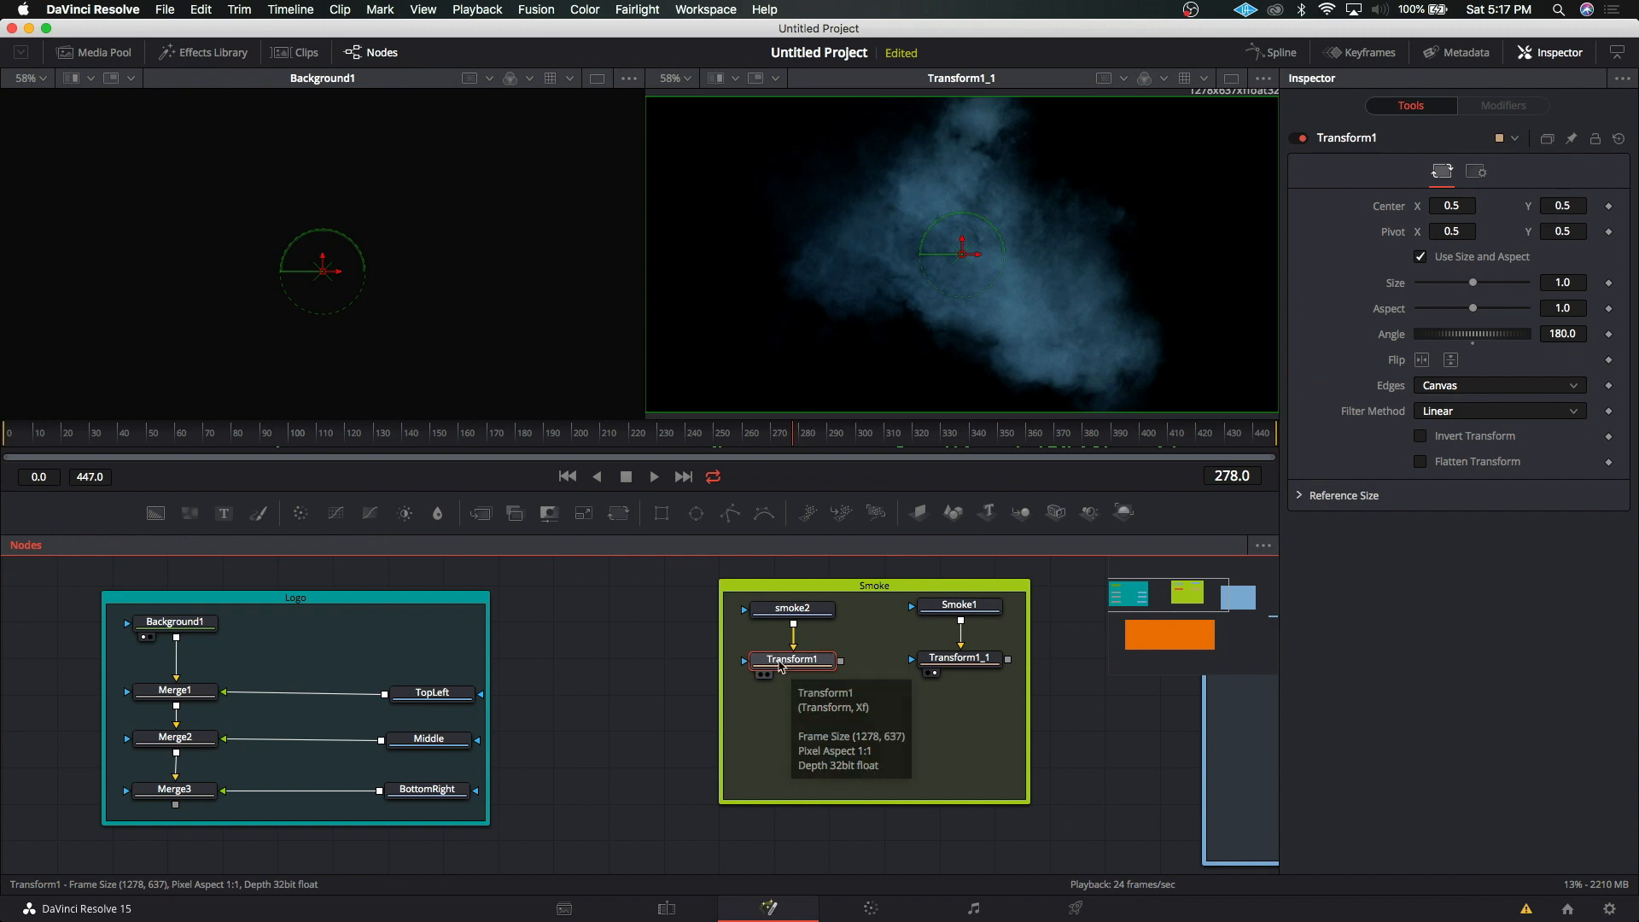
{"action": "right_click", "coordinate": [786, 668]}
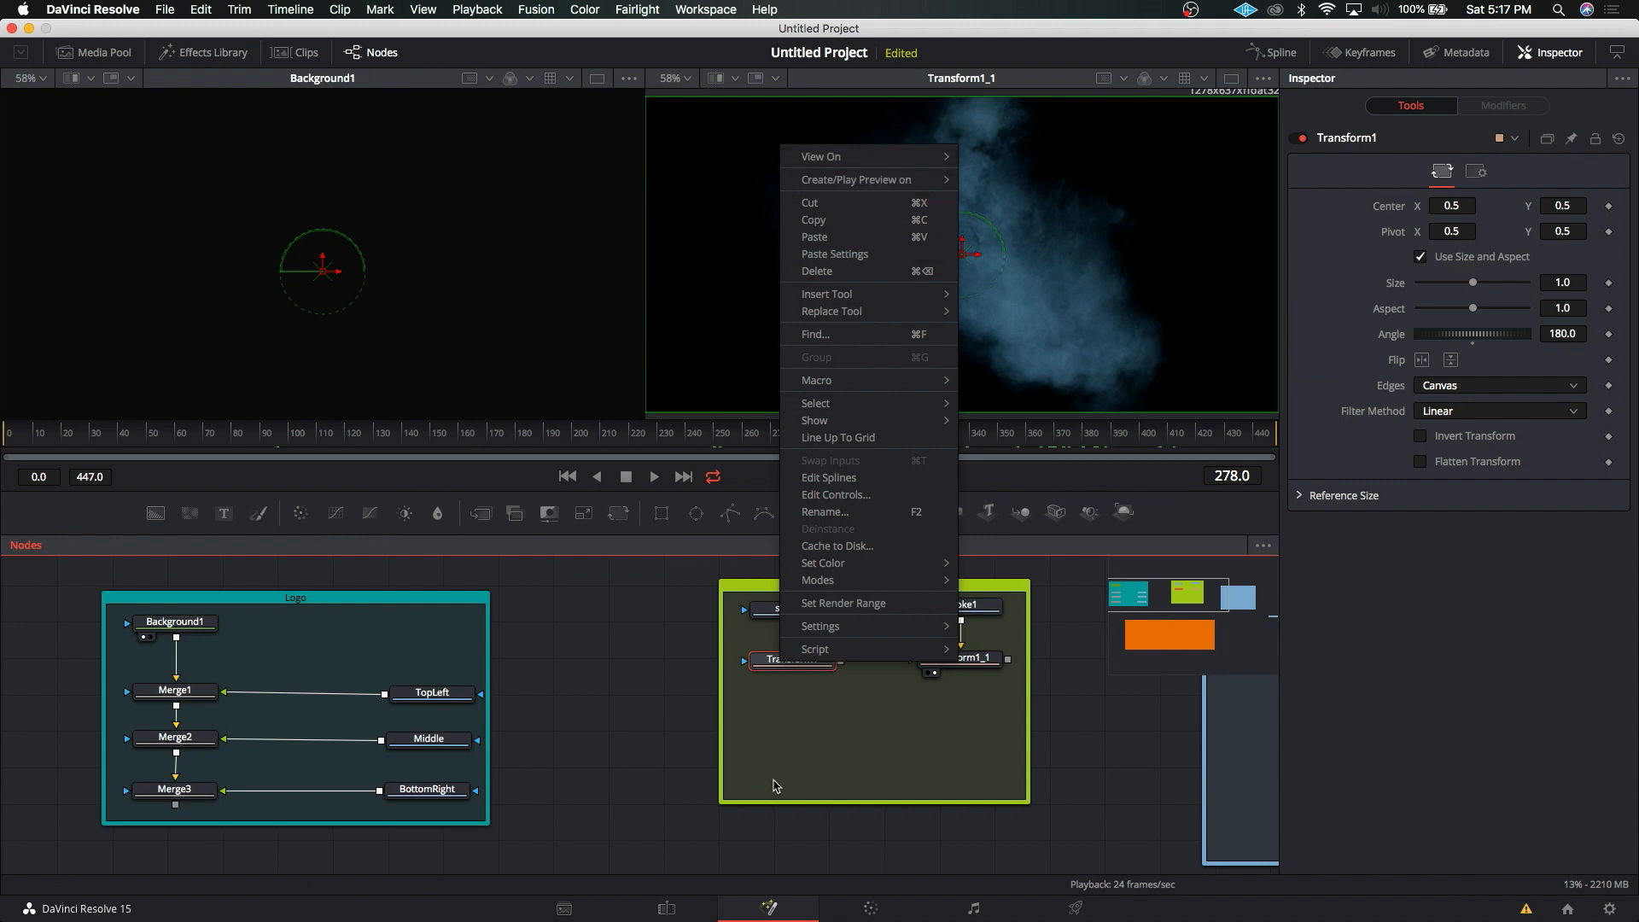
{"action": "mouse_move", "coordinate": [898, 297]}
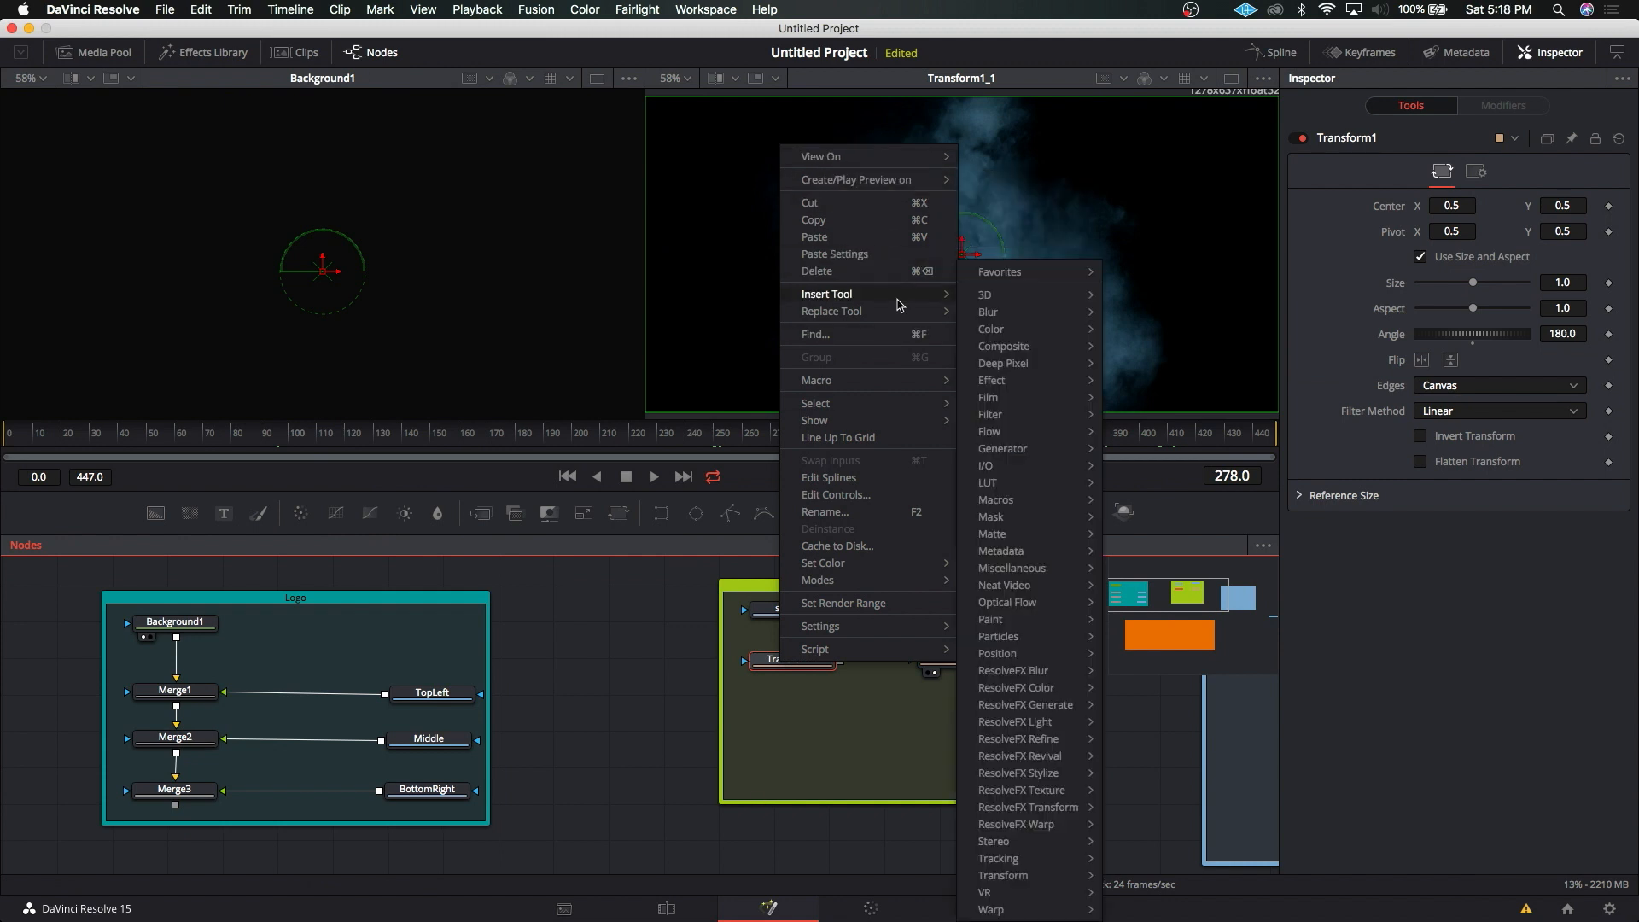
{"action": "mouse_move", "coordinate": [1032, 299]}
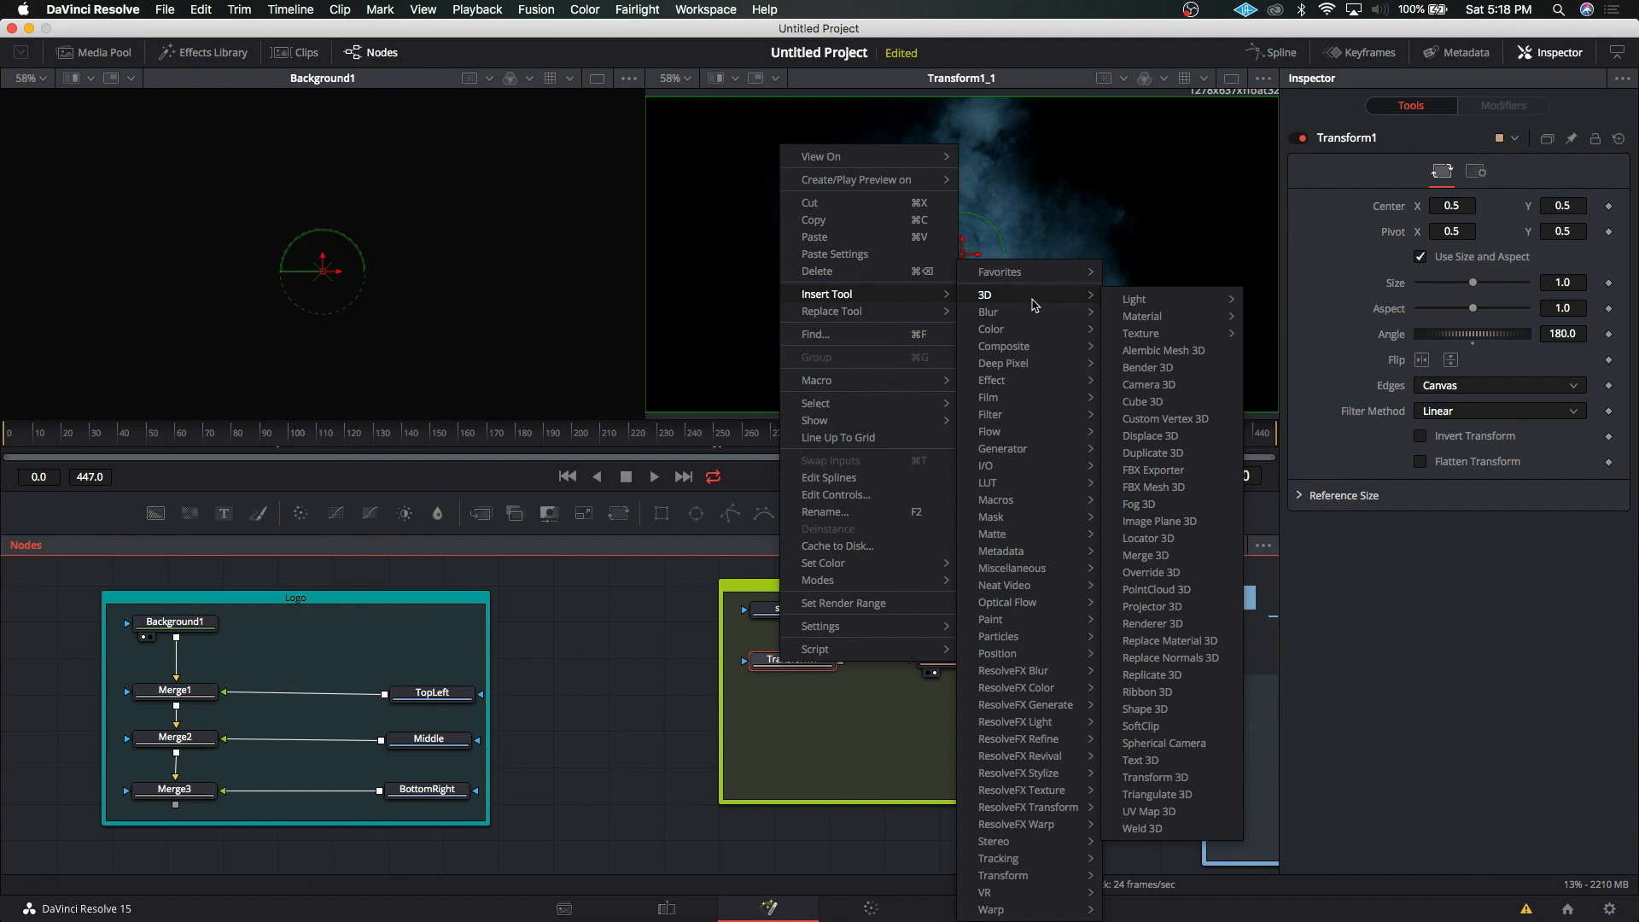
{"action": "mouse_move", "coordinate": [1032, 386]}
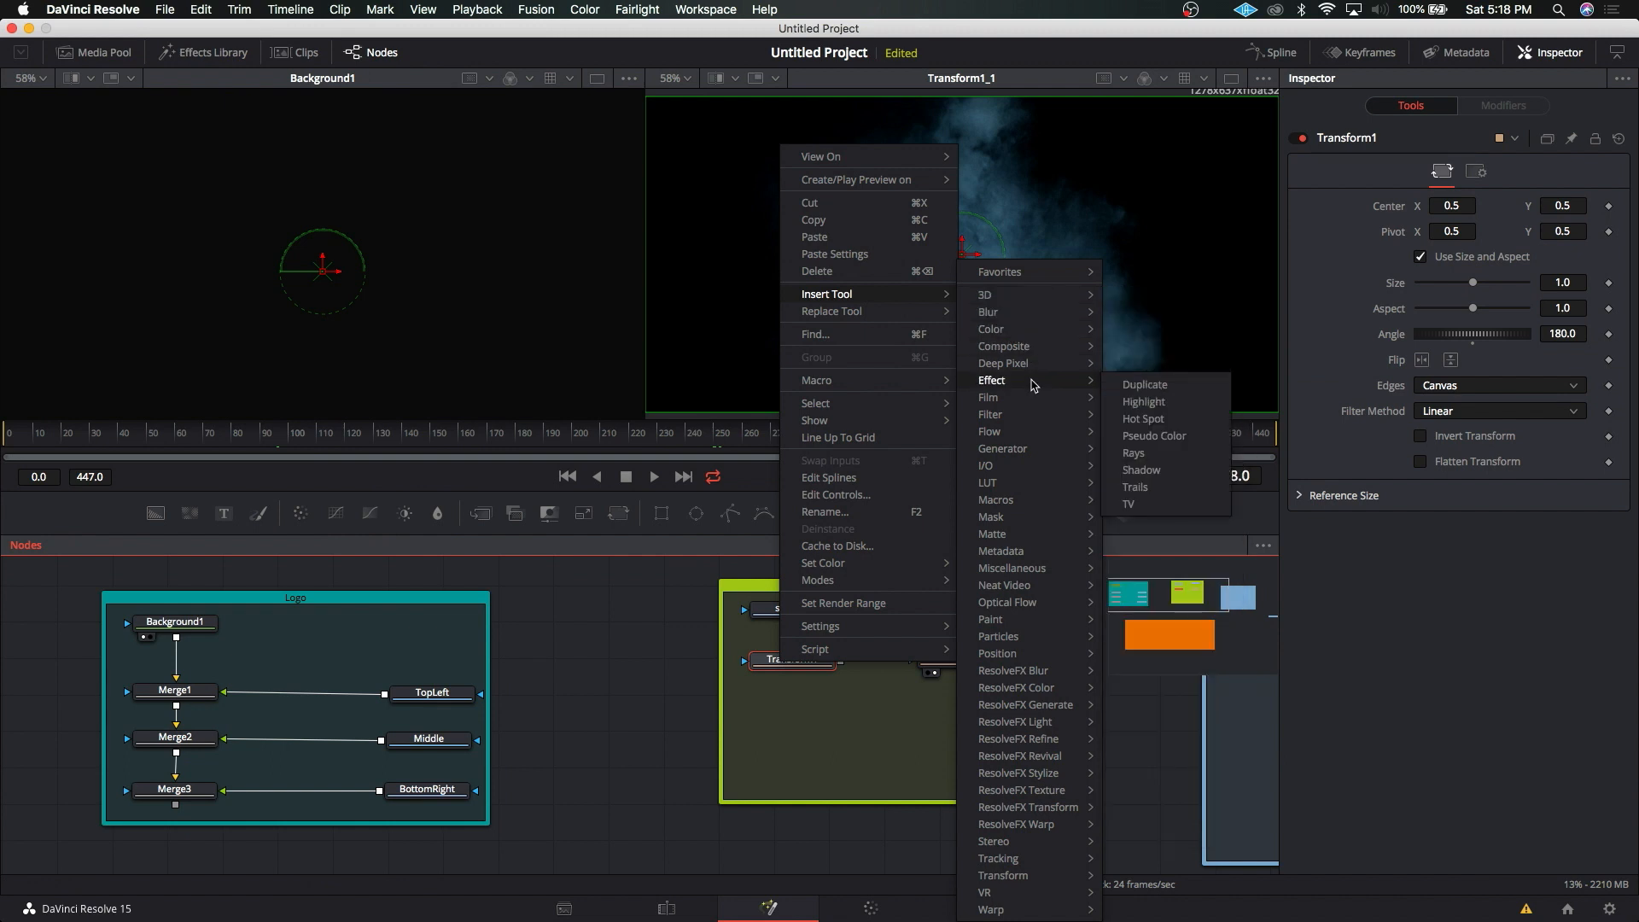
{"action": "mouse_move", "coordinate": [1056, 876]}
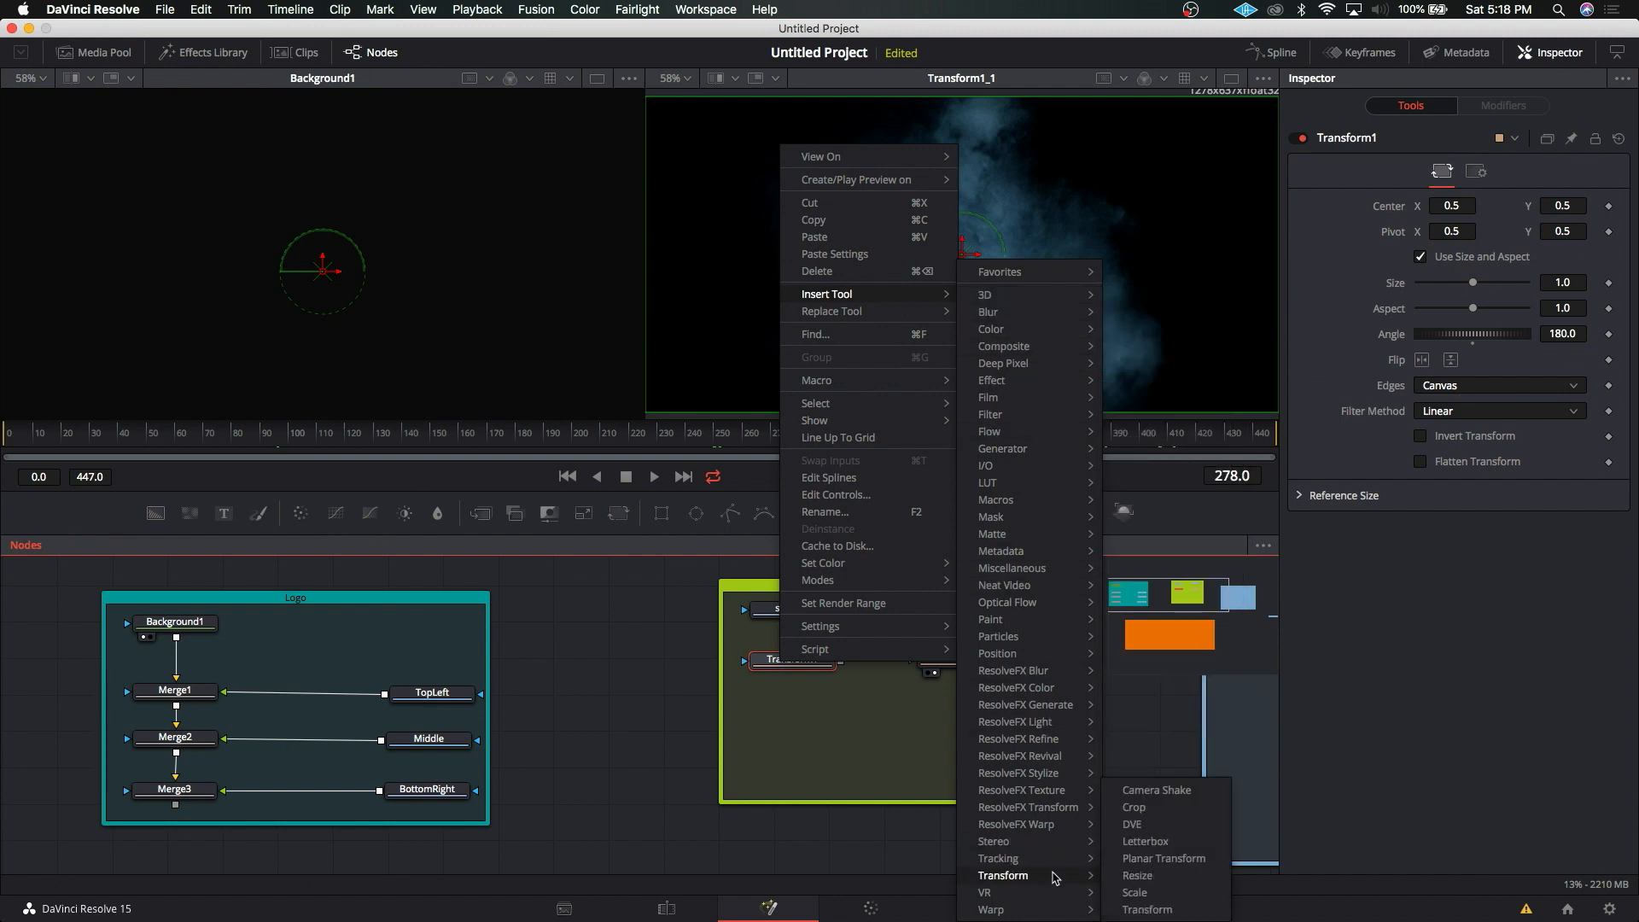
{"action": "left_click", "coordinate": [1128, 877]}
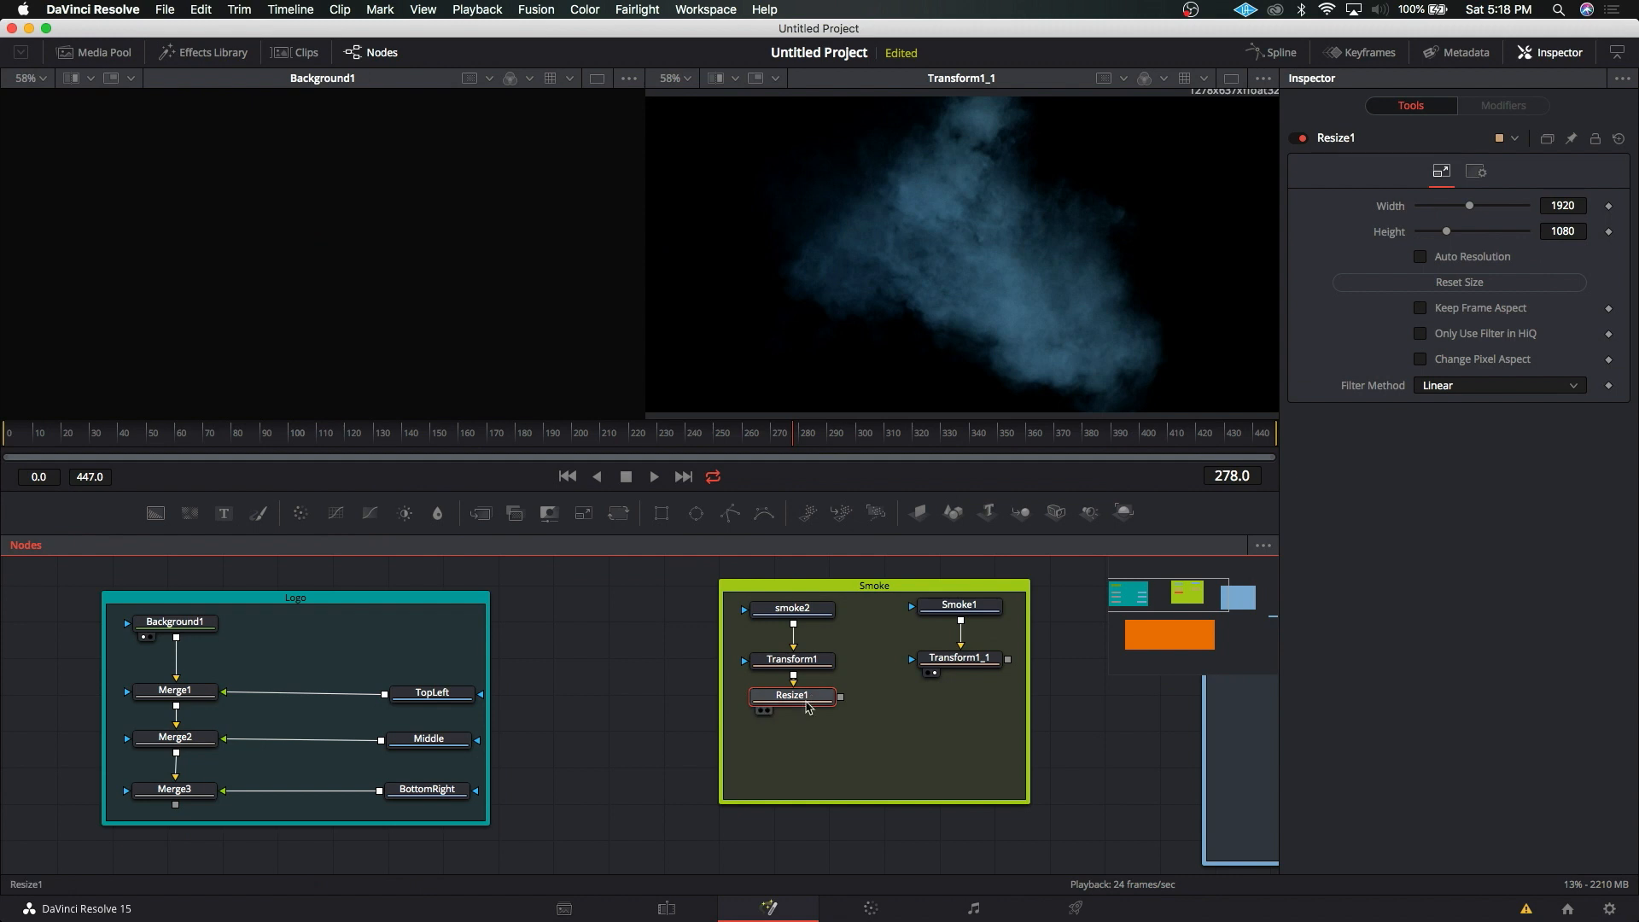
{"action": "left_click_drag", "start_coordinate": [805, 703], "coordinate": [805, 709]}
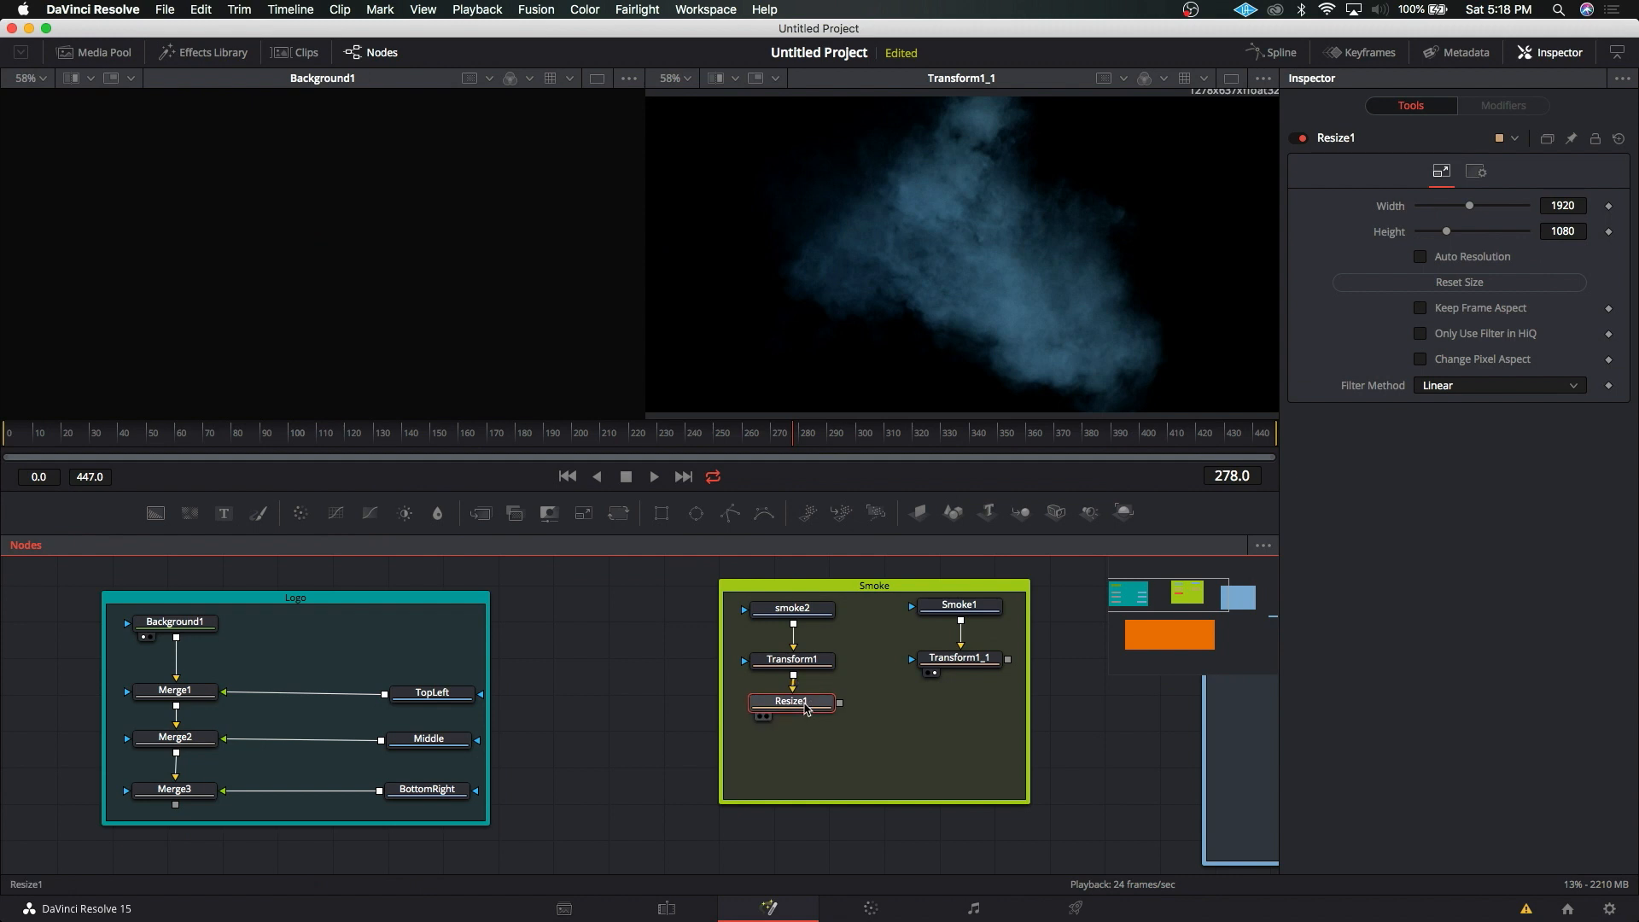
{"action": "key", "text": "2"}
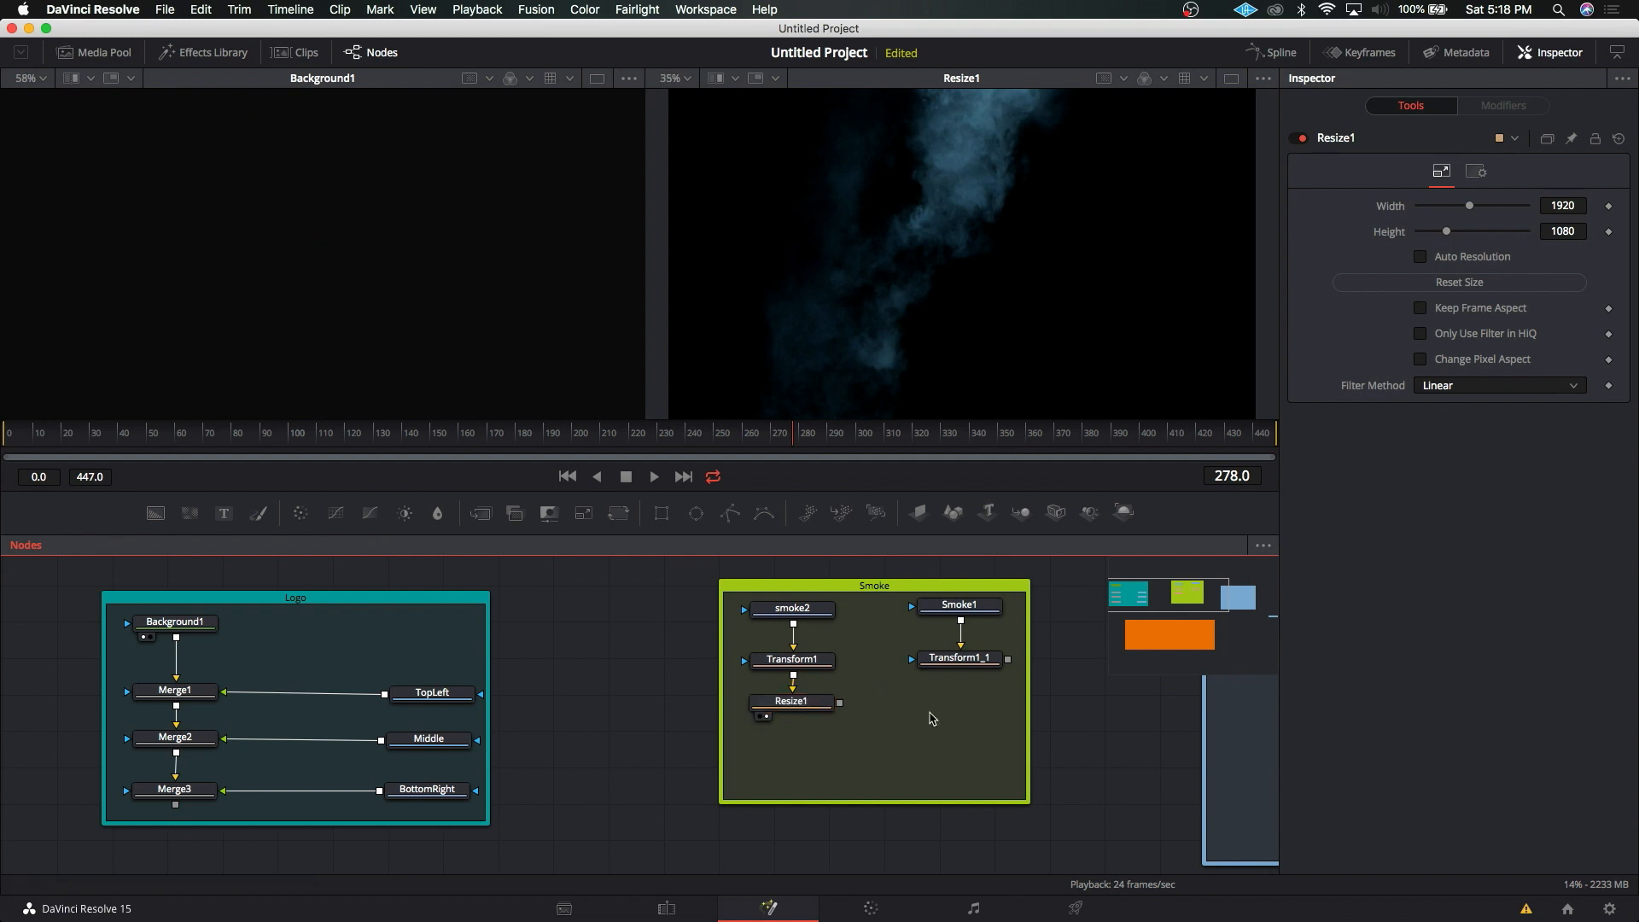
Step: Paste a copy of Resize1 below Transform1_1 and feed Transform1_1 into it
{"action": "key", "text": "super+v"}
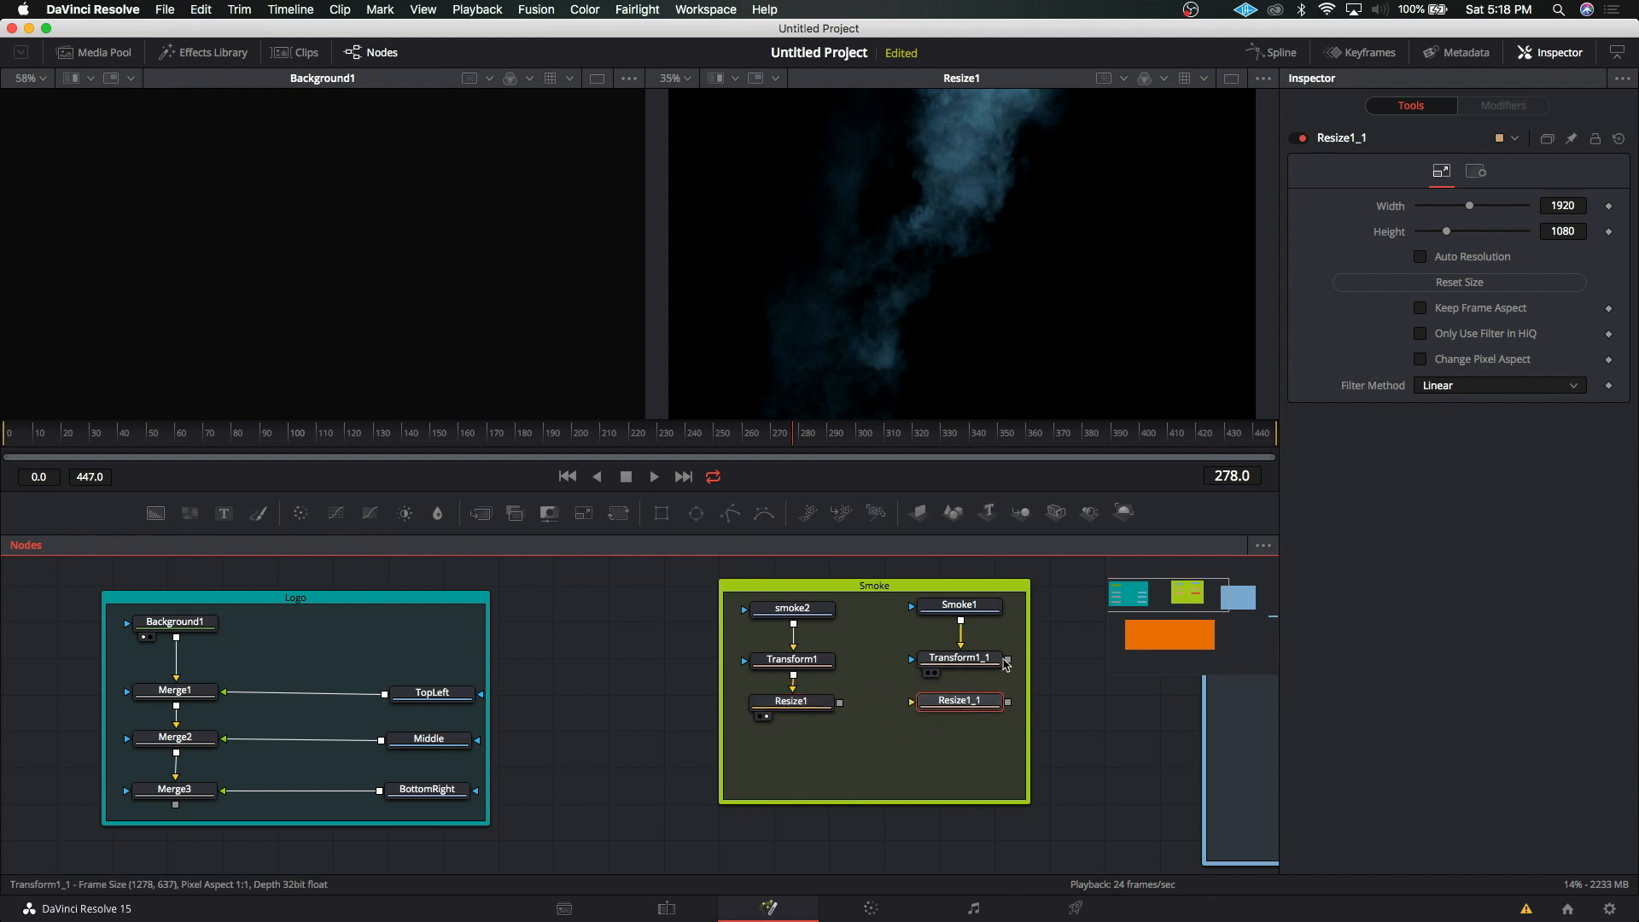
{"action": "left_click_drag", "start_coordinate": [1008, 659], "coordinate": [965, 705]}
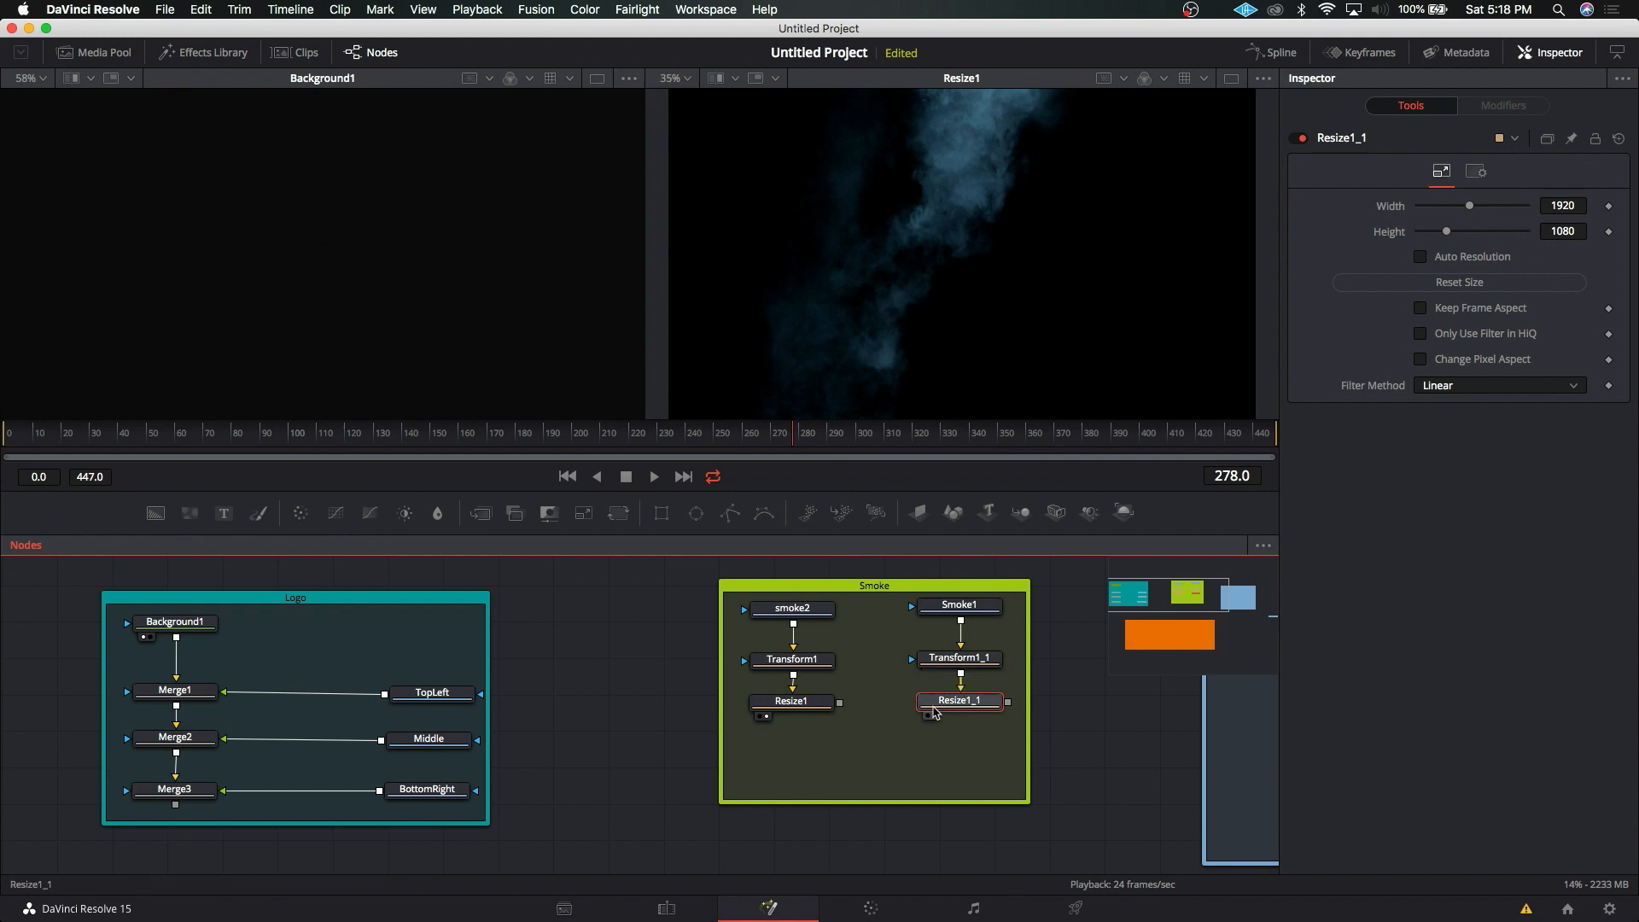
{"action": "left_click", "coordinate": [850, 766]}
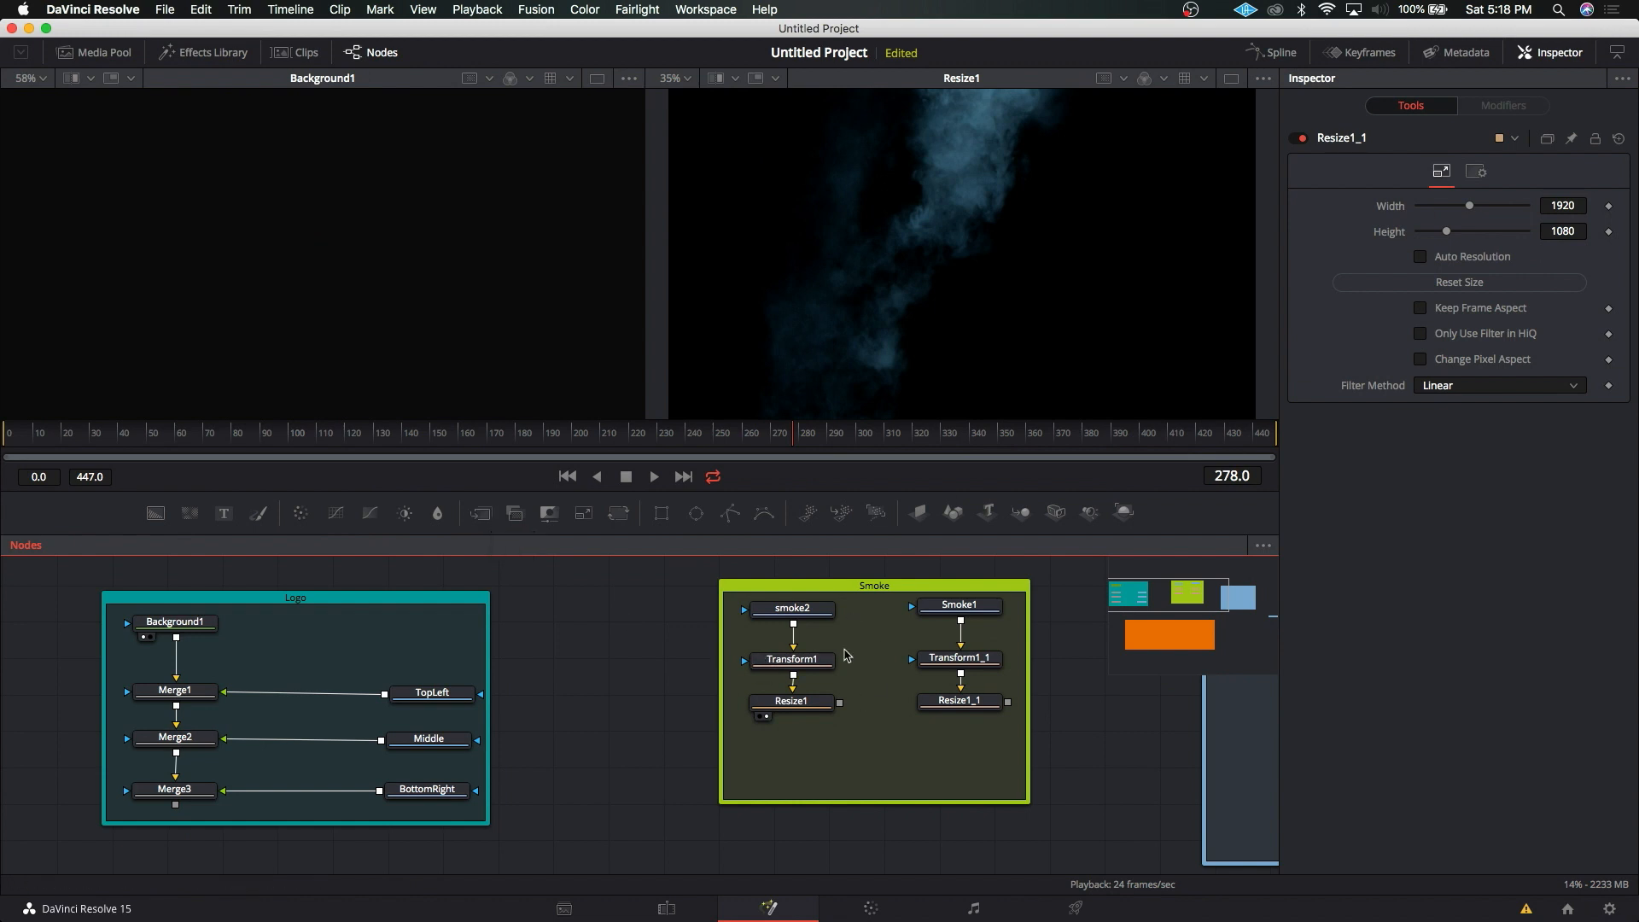
Step: Move the Transform and Resize nodes of both smoke chains upward to tighten the spacing in the Smoke group
{"action": "left_click_drag", "start_coordinate": [812, 660], "coordinate": [813, 648]}
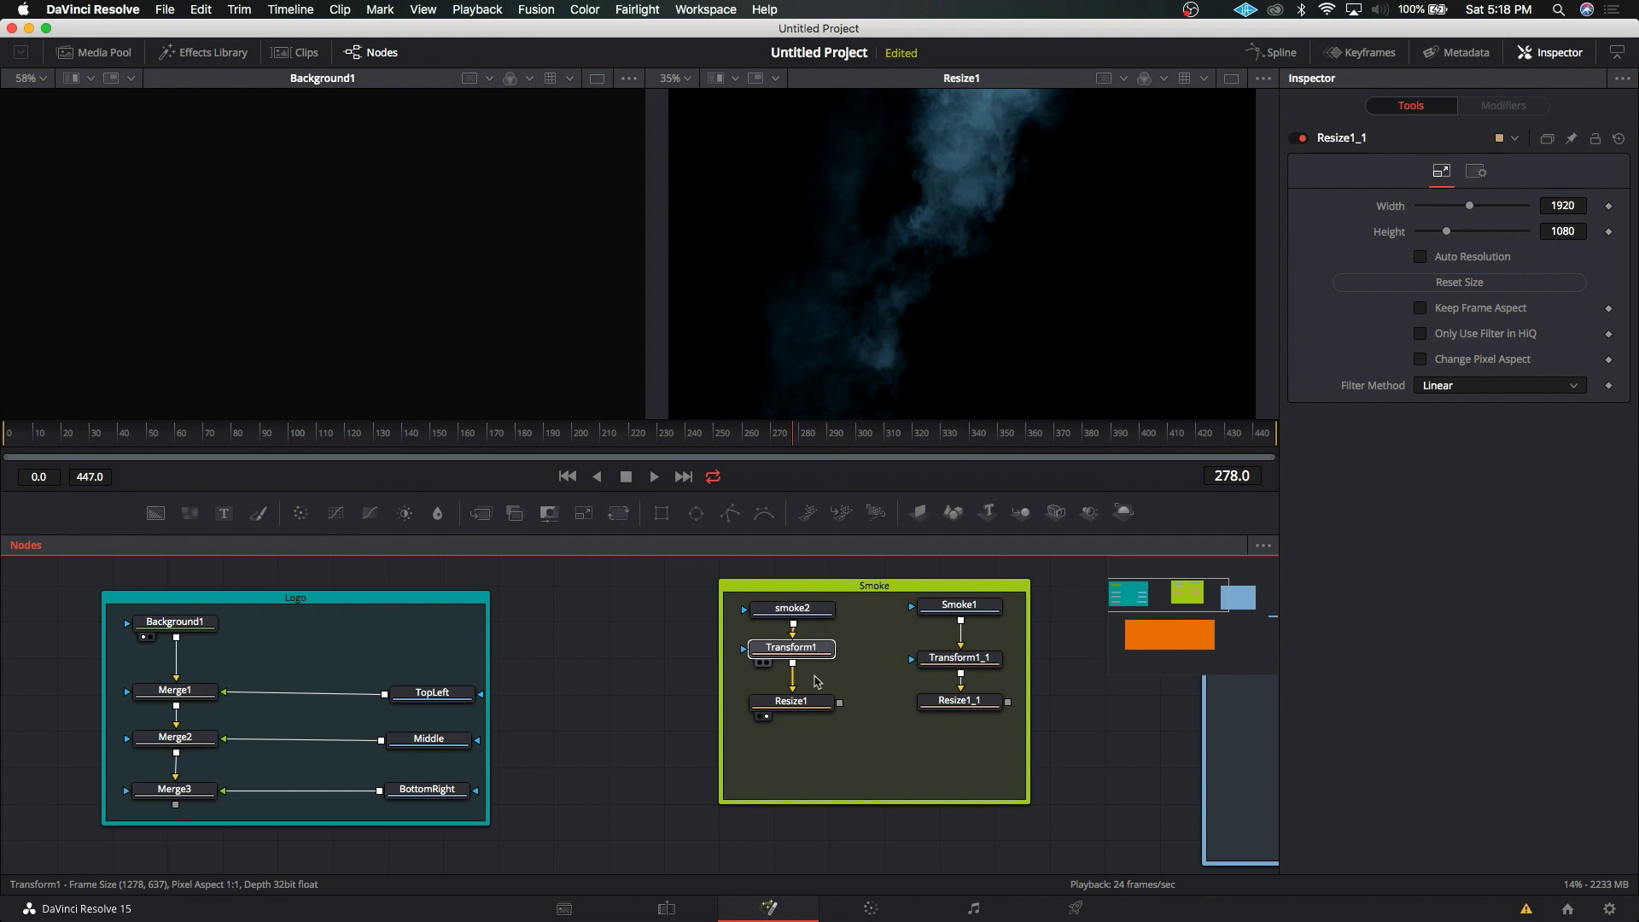
{"action": "left_click_drag", "start_coordinate": [812, 707], "coordinate": [810, 691]}
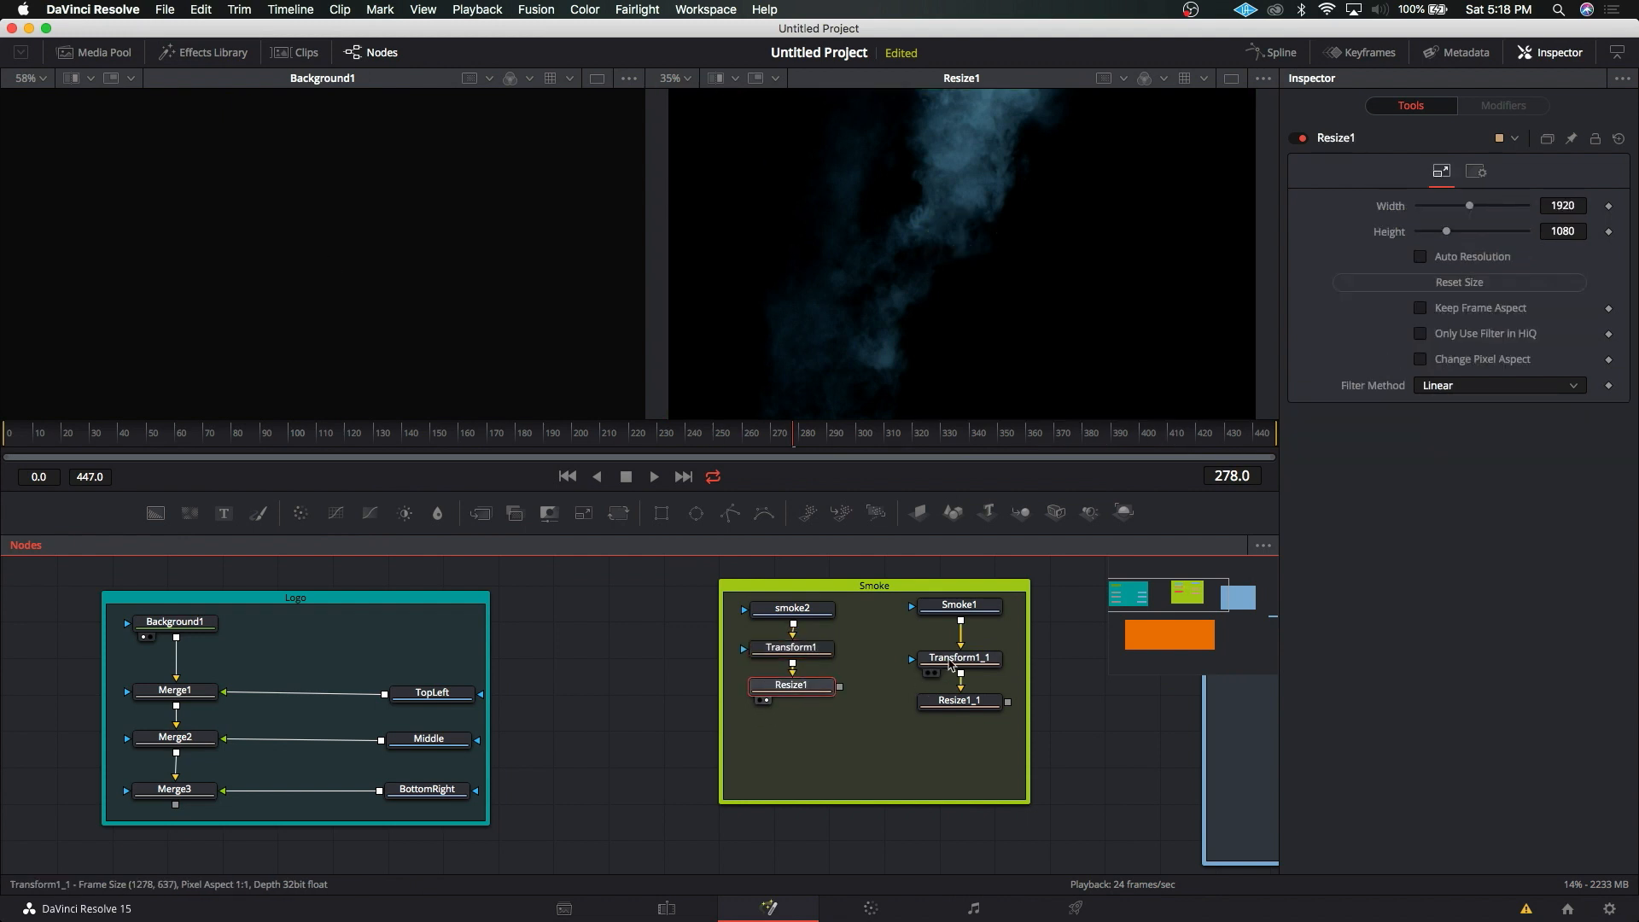
{"action": "mouse_move", "coordinate": [947, 663]}
{"action": "left_mouse_down"}
{"action": "mouse_move", "coordinate": [947, 647]}
{"action": "mouse_move", "coordinate": [954, 688]}
{"action": "left_mouse_up"}
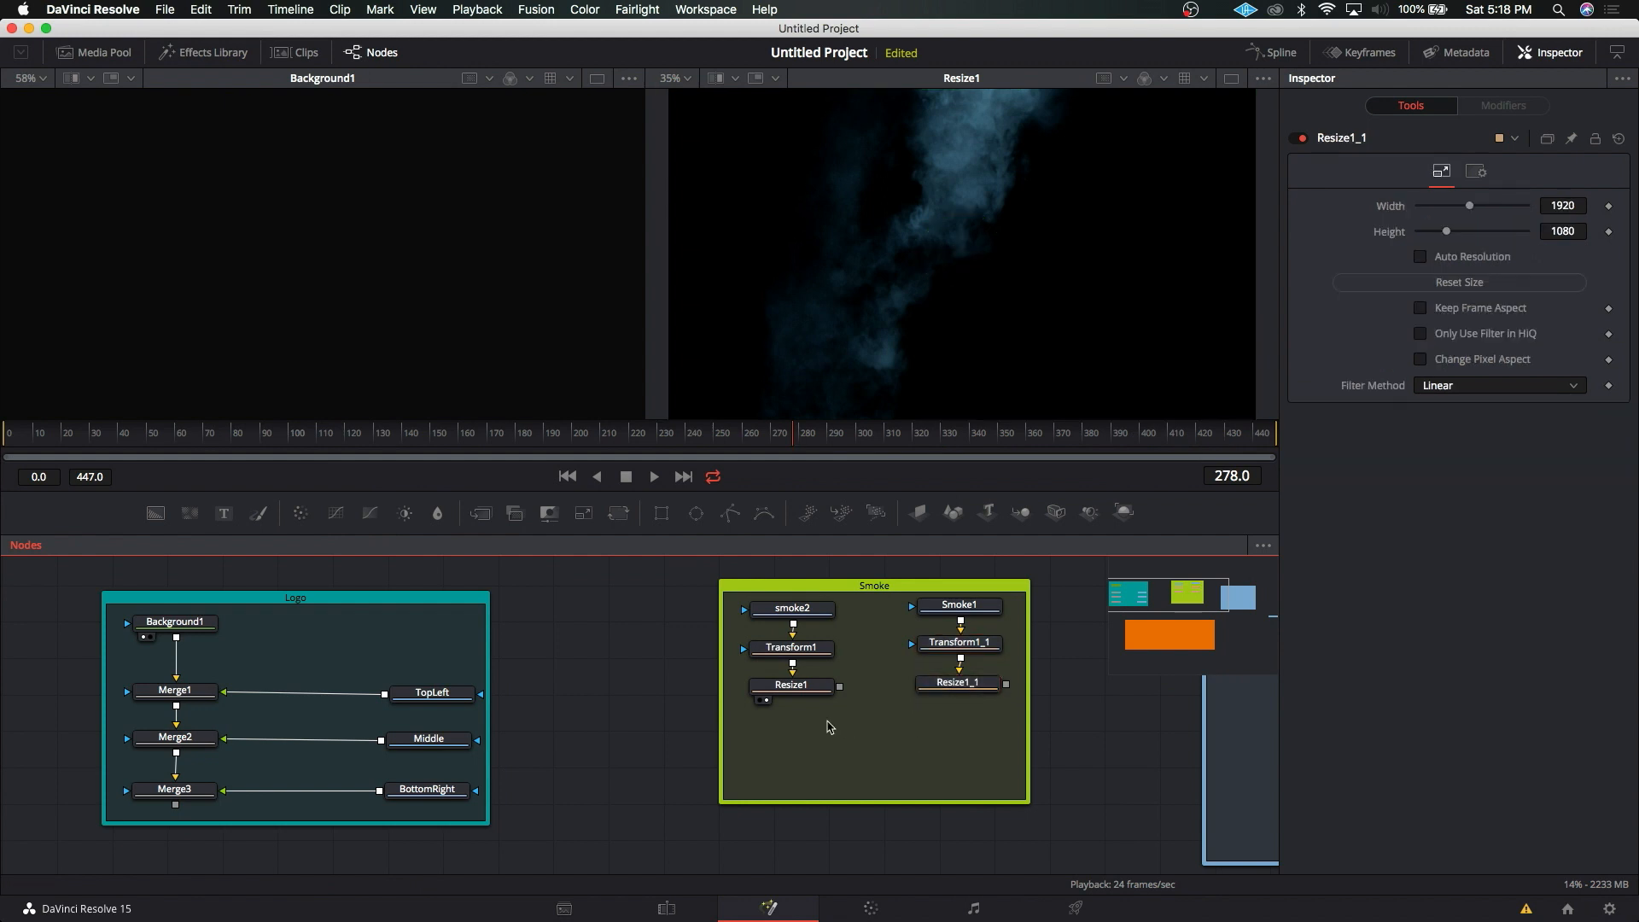
Step: Add a Luma Keyer node after Resize1 in the smoke2 chain
{"action": "left_click", "coordinate": [791, 688]}
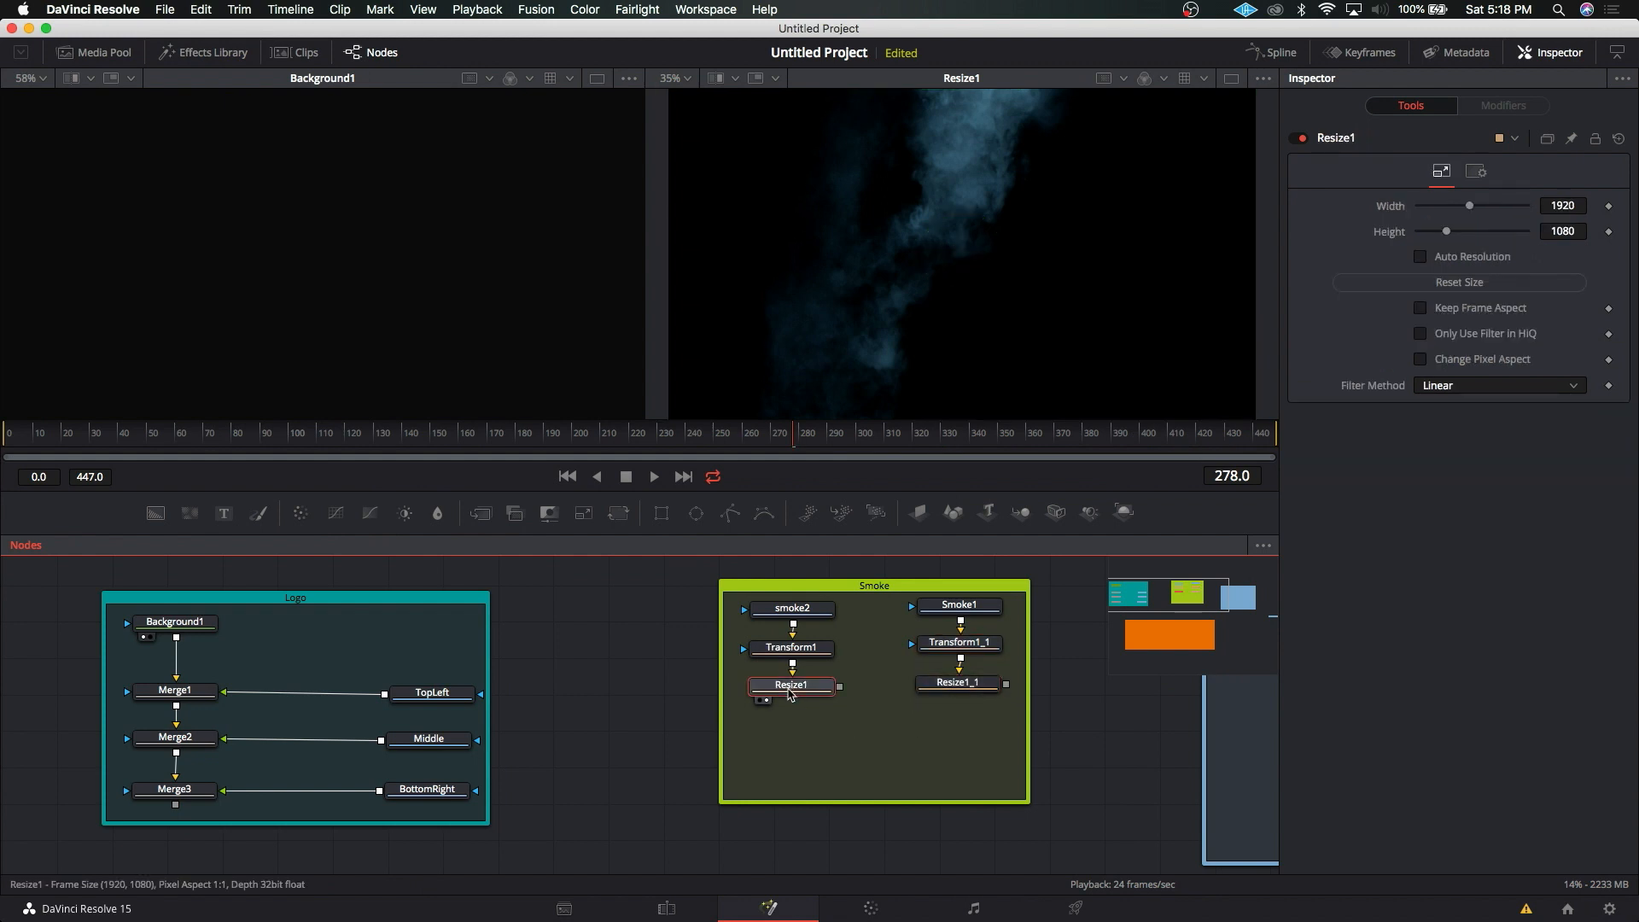
{"action": "key", "text": "shift+space"}
{"action": "type", "text": "Scale"}
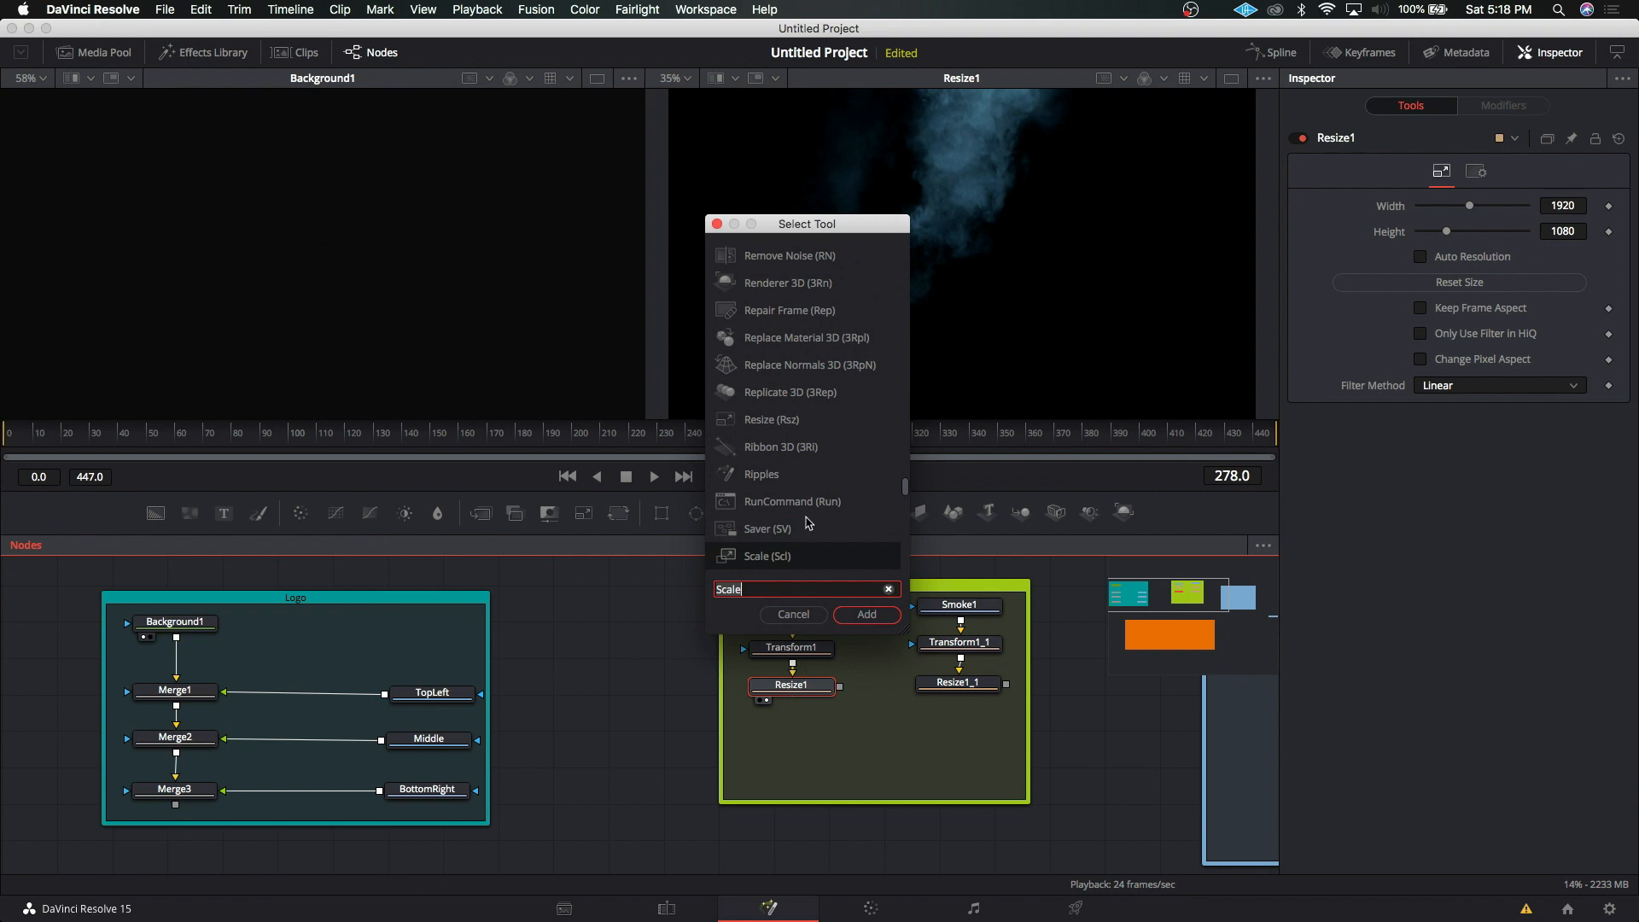
{"action": "key", "text": "BackSpace"}
{"action": "key", "text": "BackSpace"}
{"action": "key", "text": "BackSpace"}
{"action": "key", "text": "BackSpace"}
{"action": "key", "text": "BackSpace"}
{"action": "type", "text": "lum"}
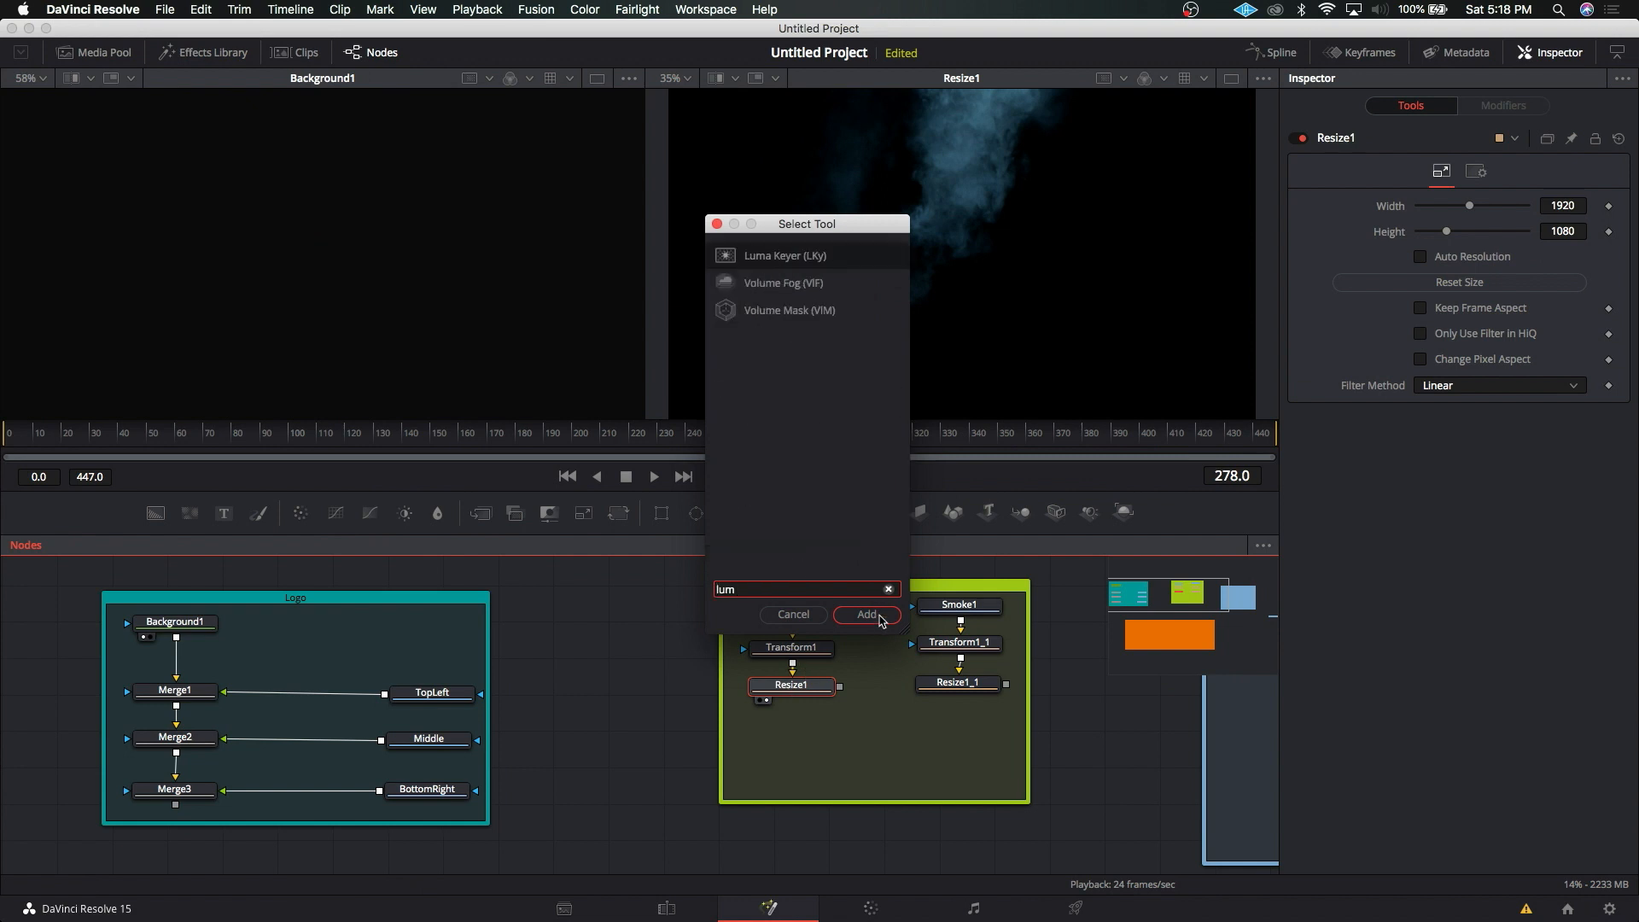
{"action": "left_click", "coordinate": [798, 258]}
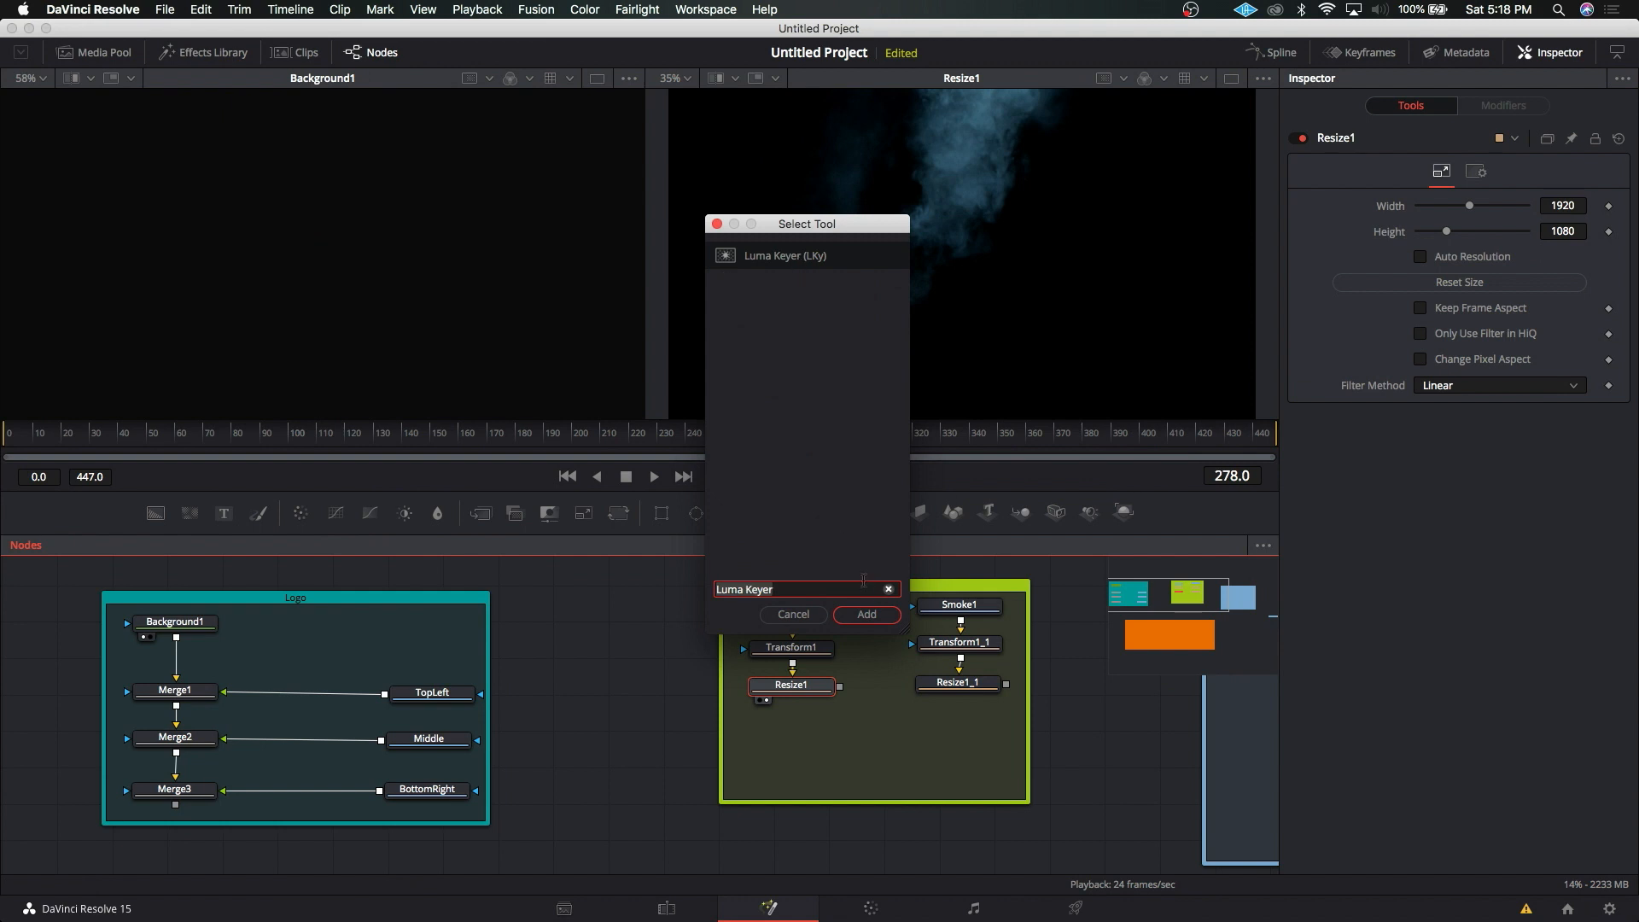
{"action": "left_click", "coordinate": [867, 615]}
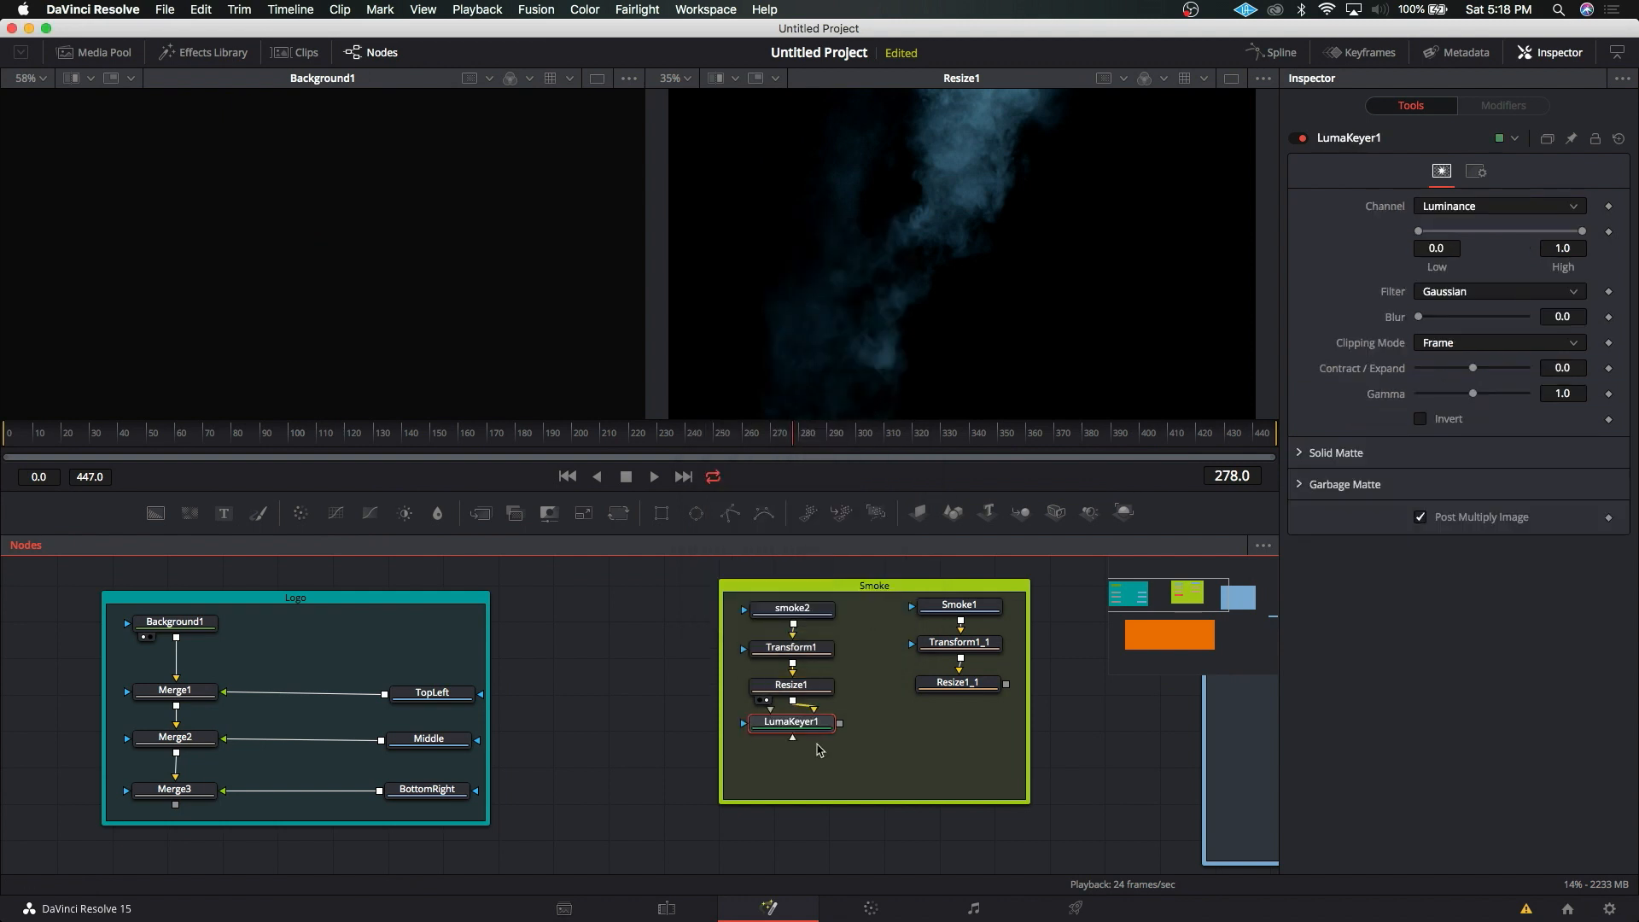
Step: Show LumaKeyer1 in the second viewer, test its low and high luminance limits, and reposition the node below Resize1
{"action": "left_click_drag", "start_coordinate": [797, 737], "coordinate": [796, 747]}
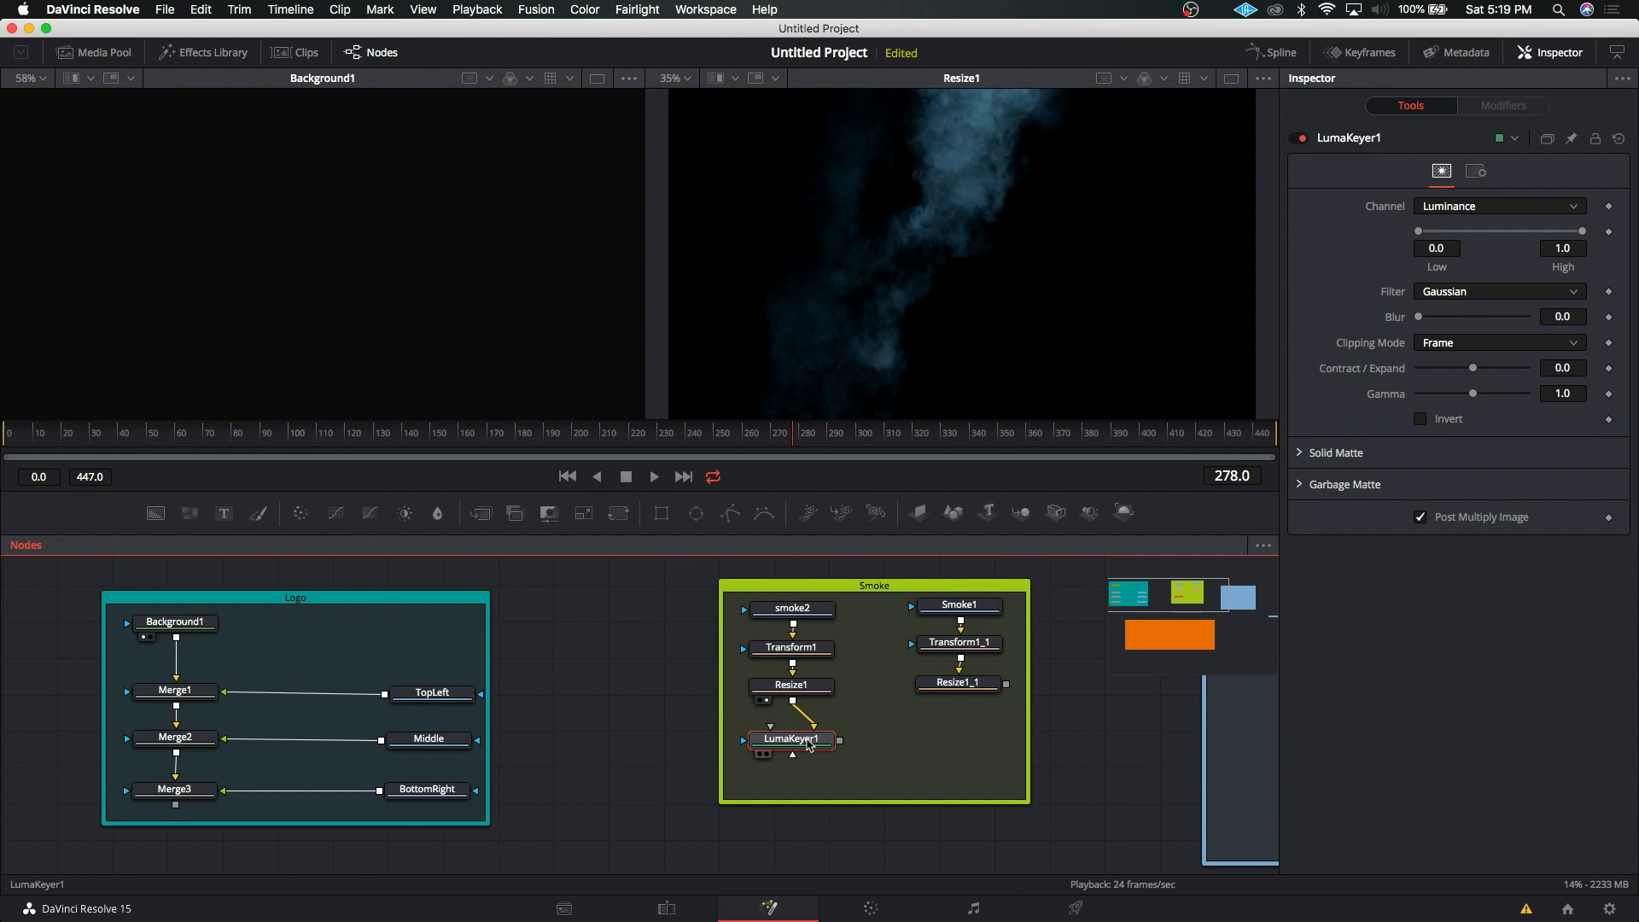
{"action": "key", "text": "2"}
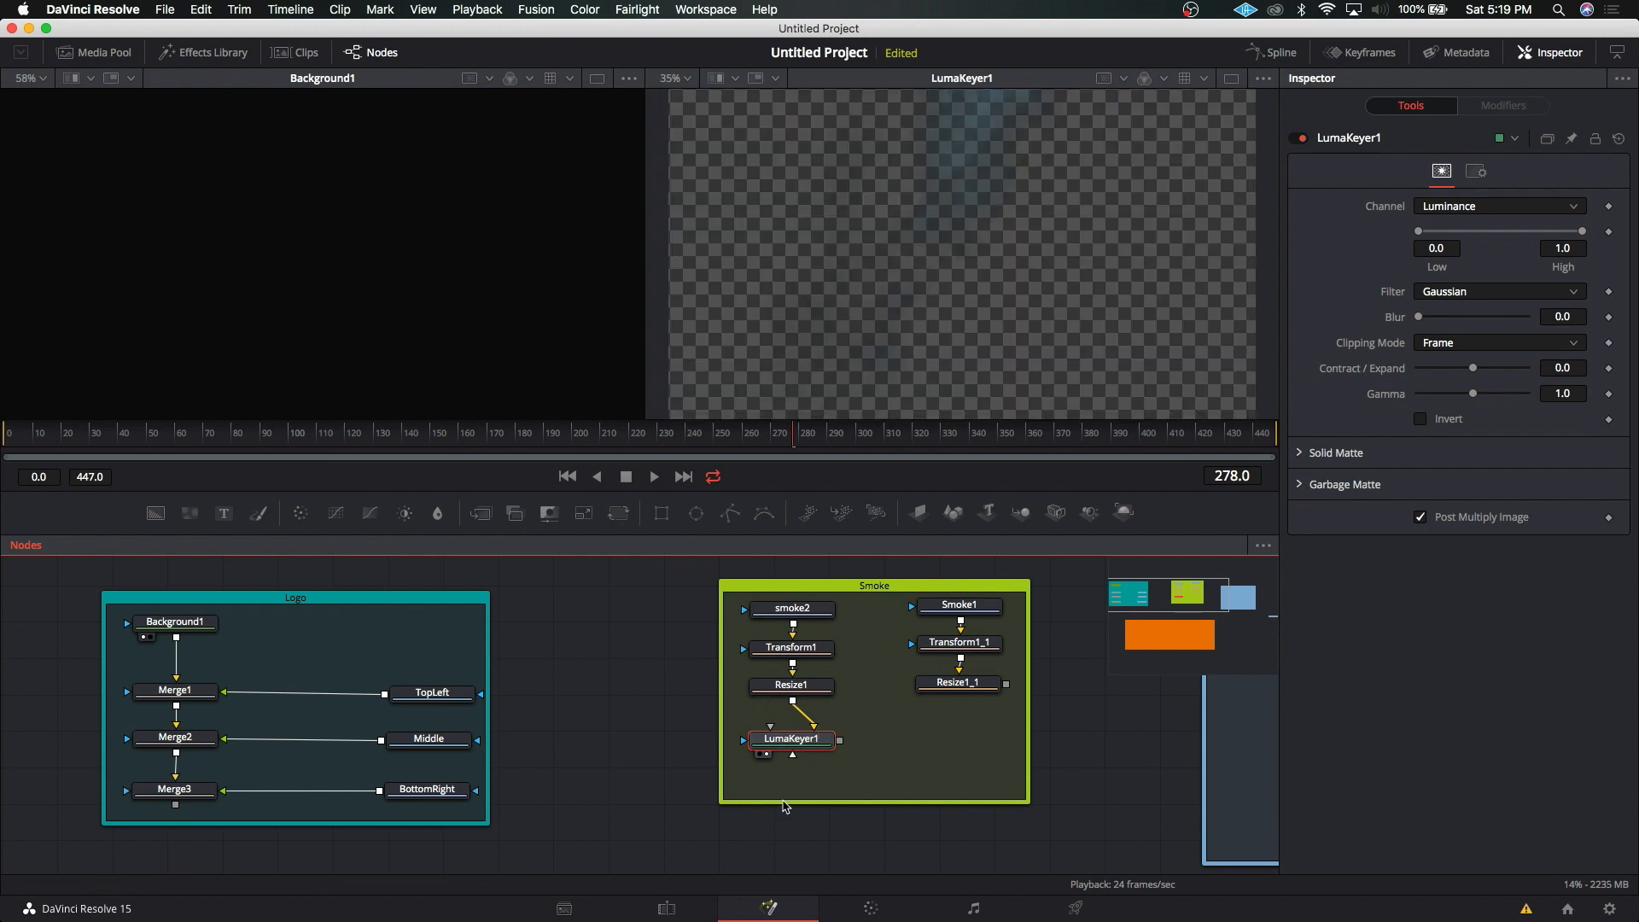
{"action": "mouse_move", "coordinate": [798, 741]}
{"action": "mouse_move", "coordinate": [1418, 230]}
{"action": "left_mouse_down"}
{"action": "mouse_move", "coordinate": [1438, 236]}
{"action": "mouse_move", "coordinate": [1402, 238]}
{"action": "left_mouse_up"}
{"action": "left_click_drag", "start_coordinate": [1581, 233], "coordinate": [1630, 250]}
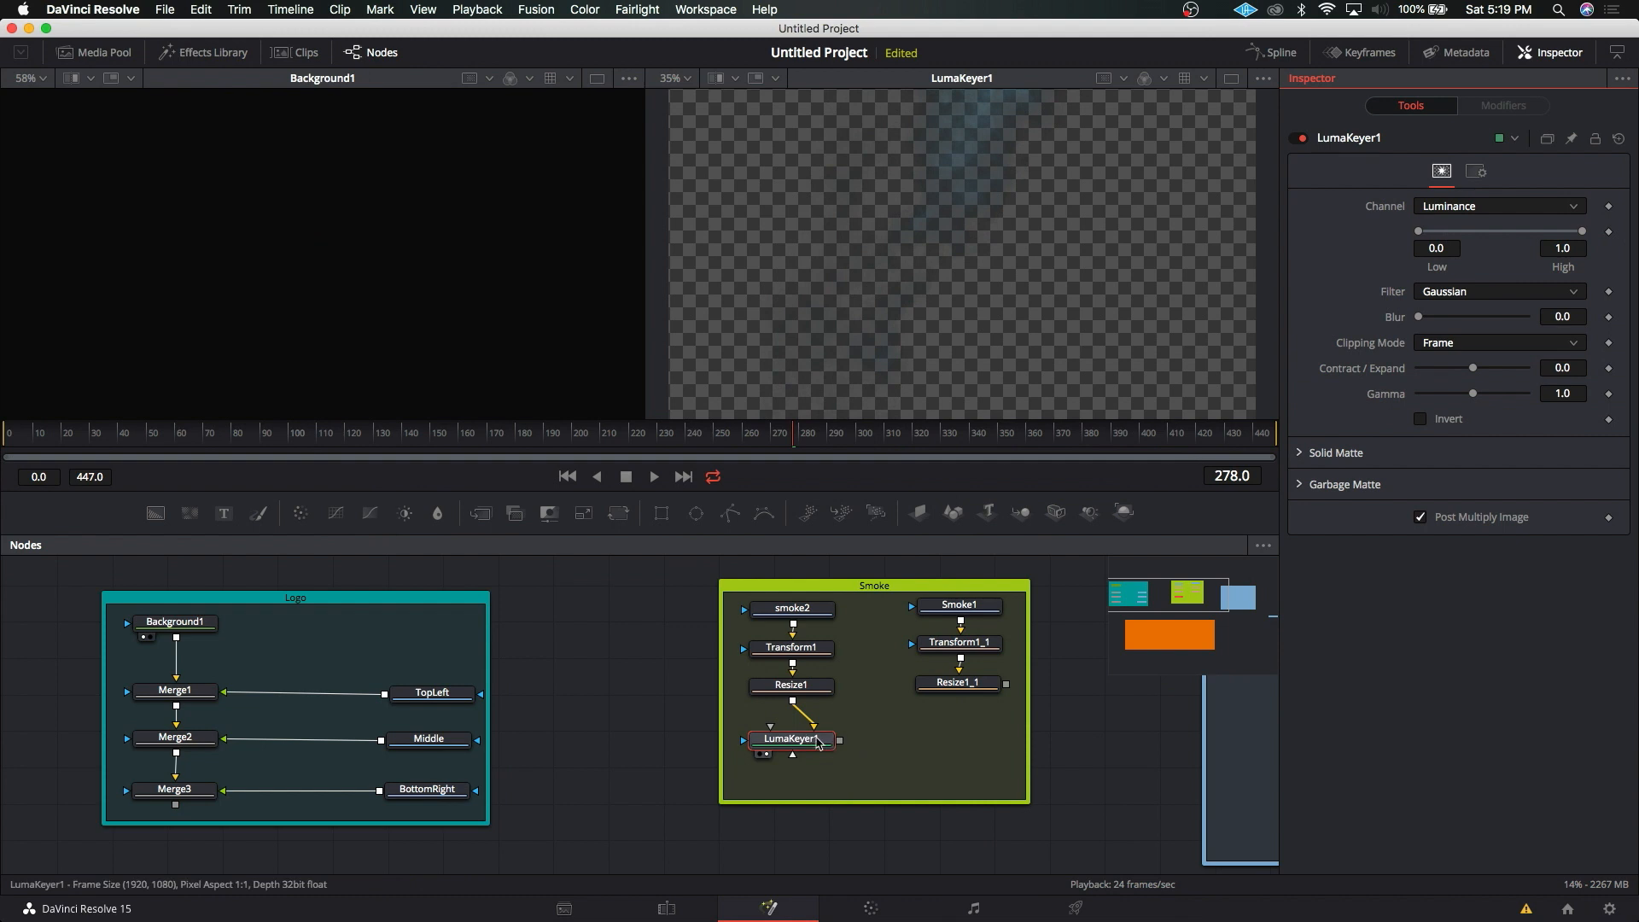
{"action": "left_click_drag", "start_coordinate": [816, 742], "coordinate": [841, 742]}
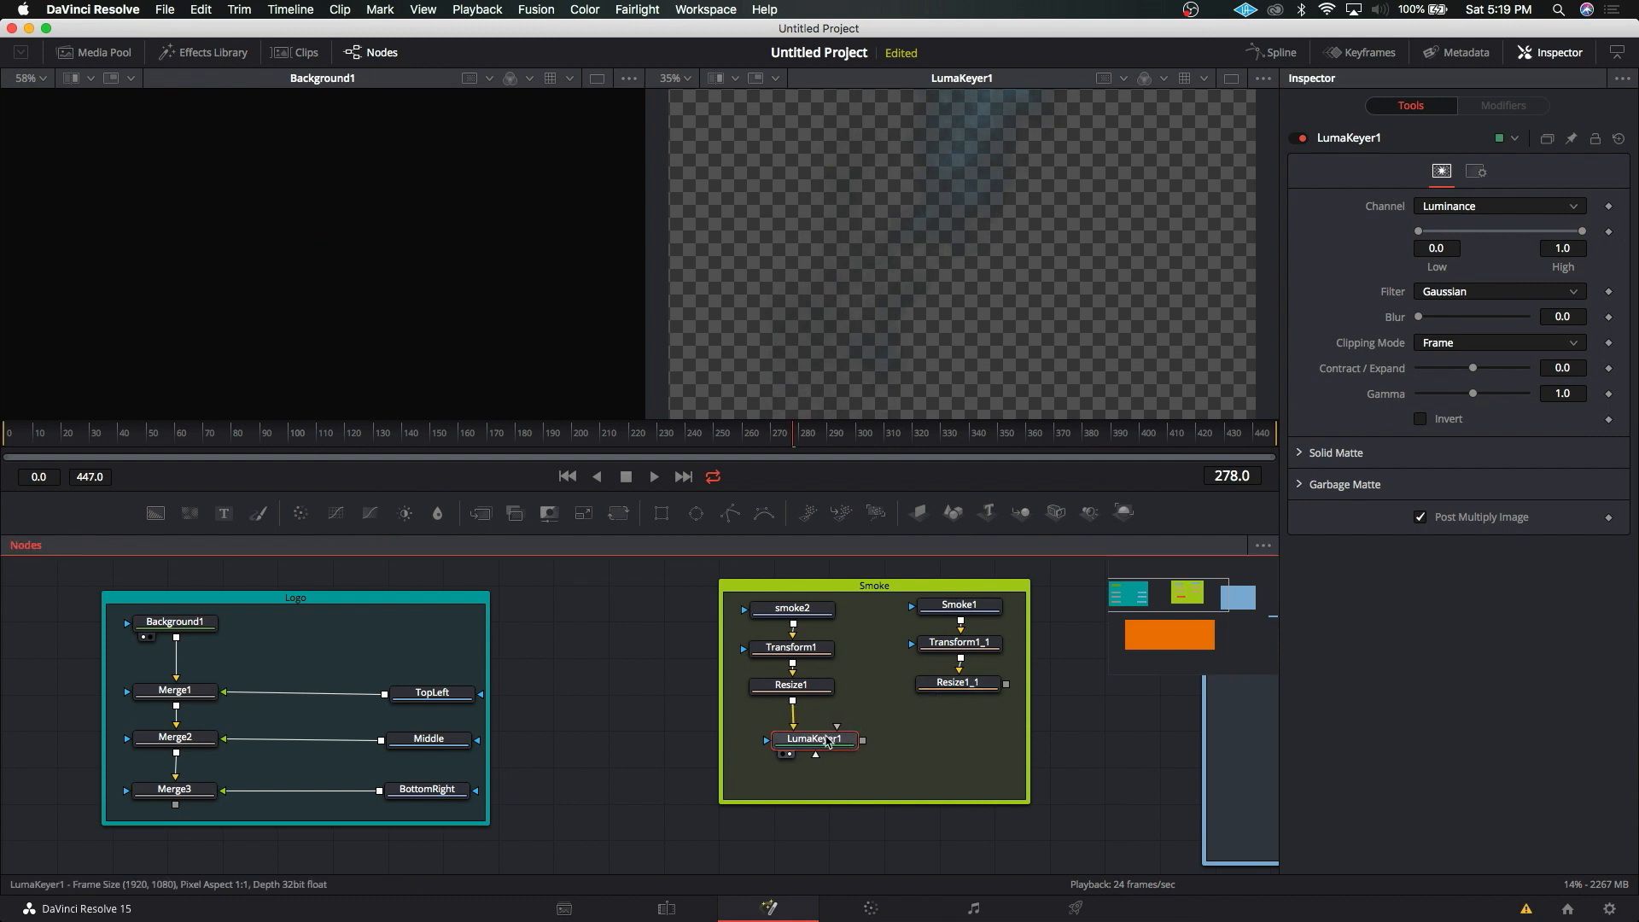
Step: Paste a copy of LumaKeyer1 below Resize1_1, feed Resize1_1 into it, and show the copy in the second viewer
{"action": "left_click", "coordinate": [940, 735]}
{"action": "key", "text": "super+v"}
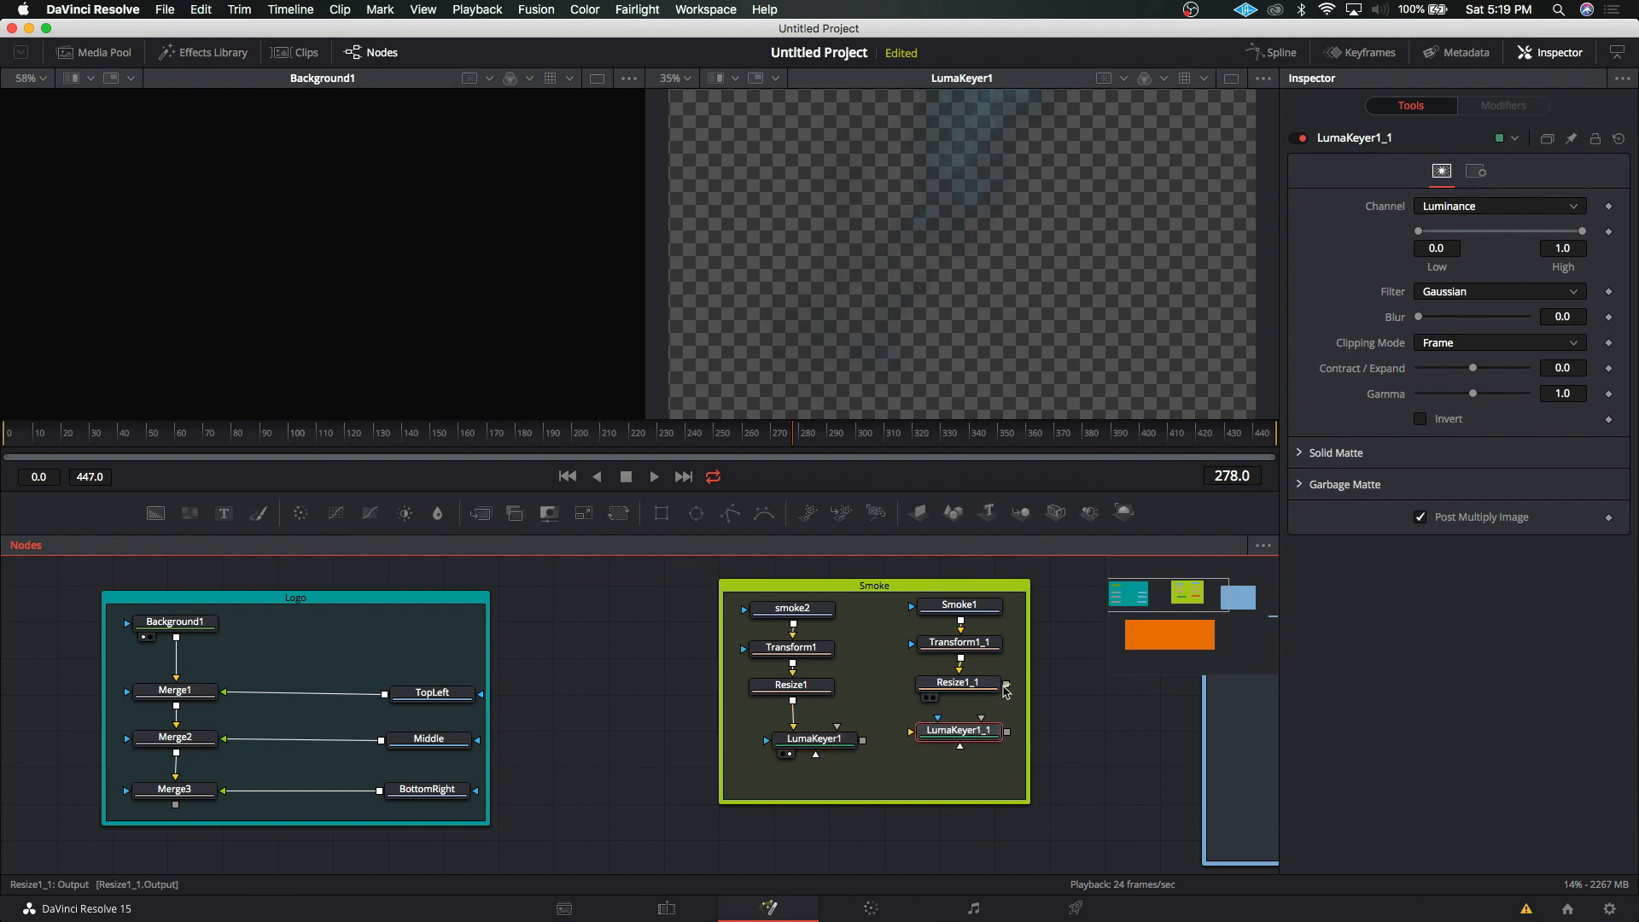
{"action": "left_click_drag", "start_coordinate": [1005, 684], "coordinate": [972, 735]}
{"action": "key", "text": "2"}
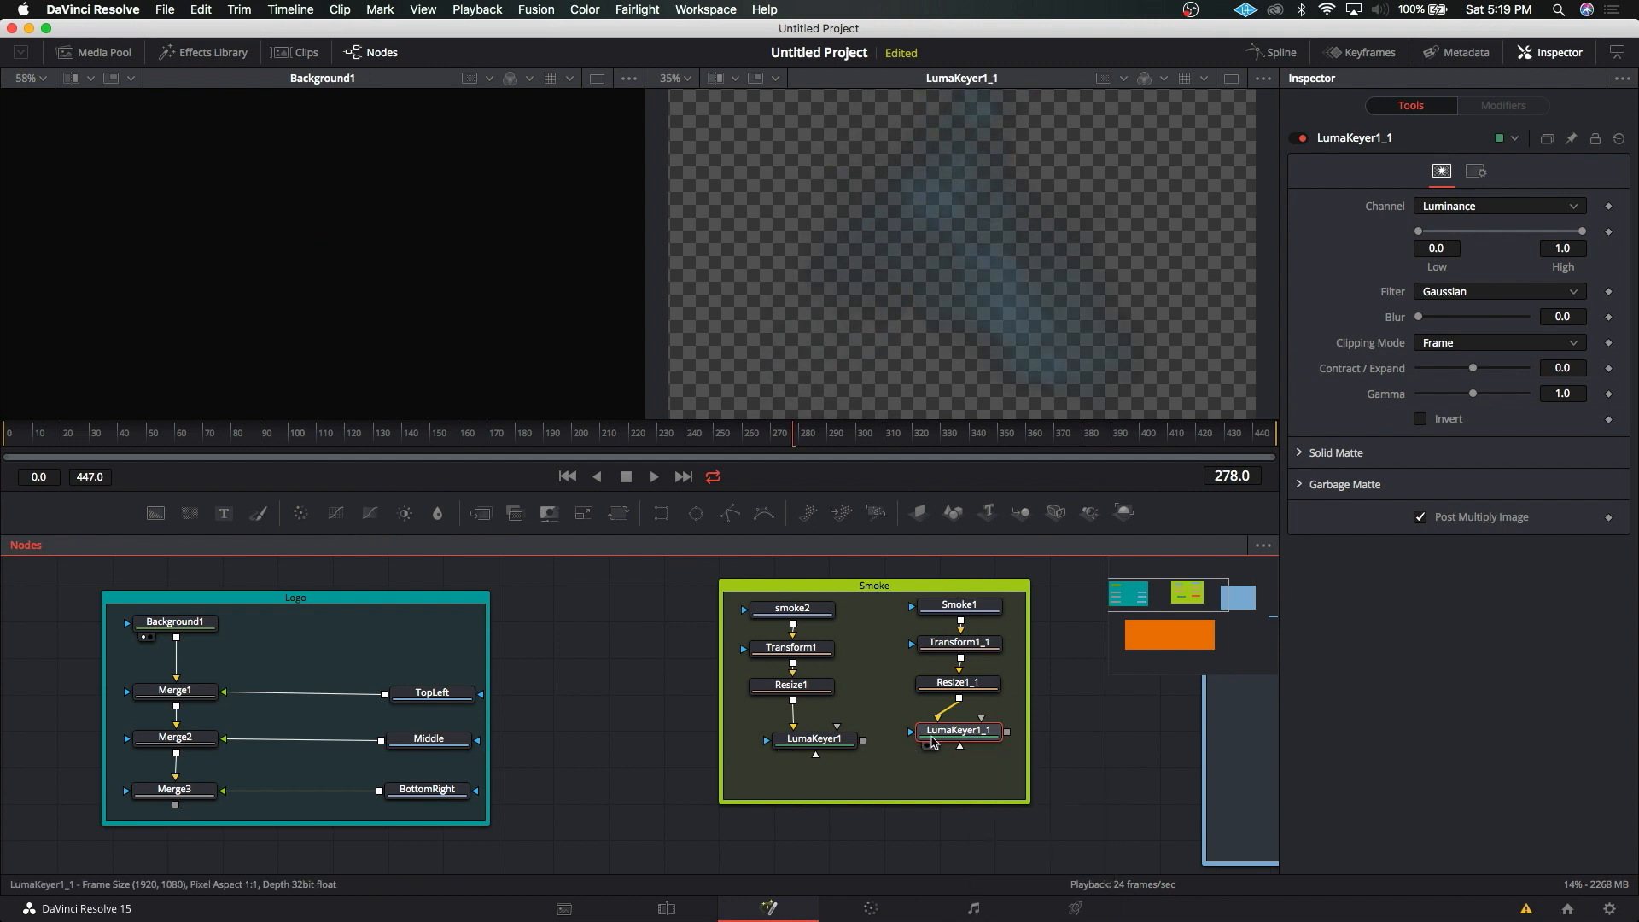
Step: Reposition LumaKeyer1 and LumaKeyer1_1 so they sit level and close beneath Resize1 and Resize1_1 in the Smoke group
{"action": "left_click_drag", "start_coordinate": [833, 749], "coordinate": [832, 739]}
{"action": "left_click_drag", "start_coordinate": [933, 739], "coordinate": [936, 742]}
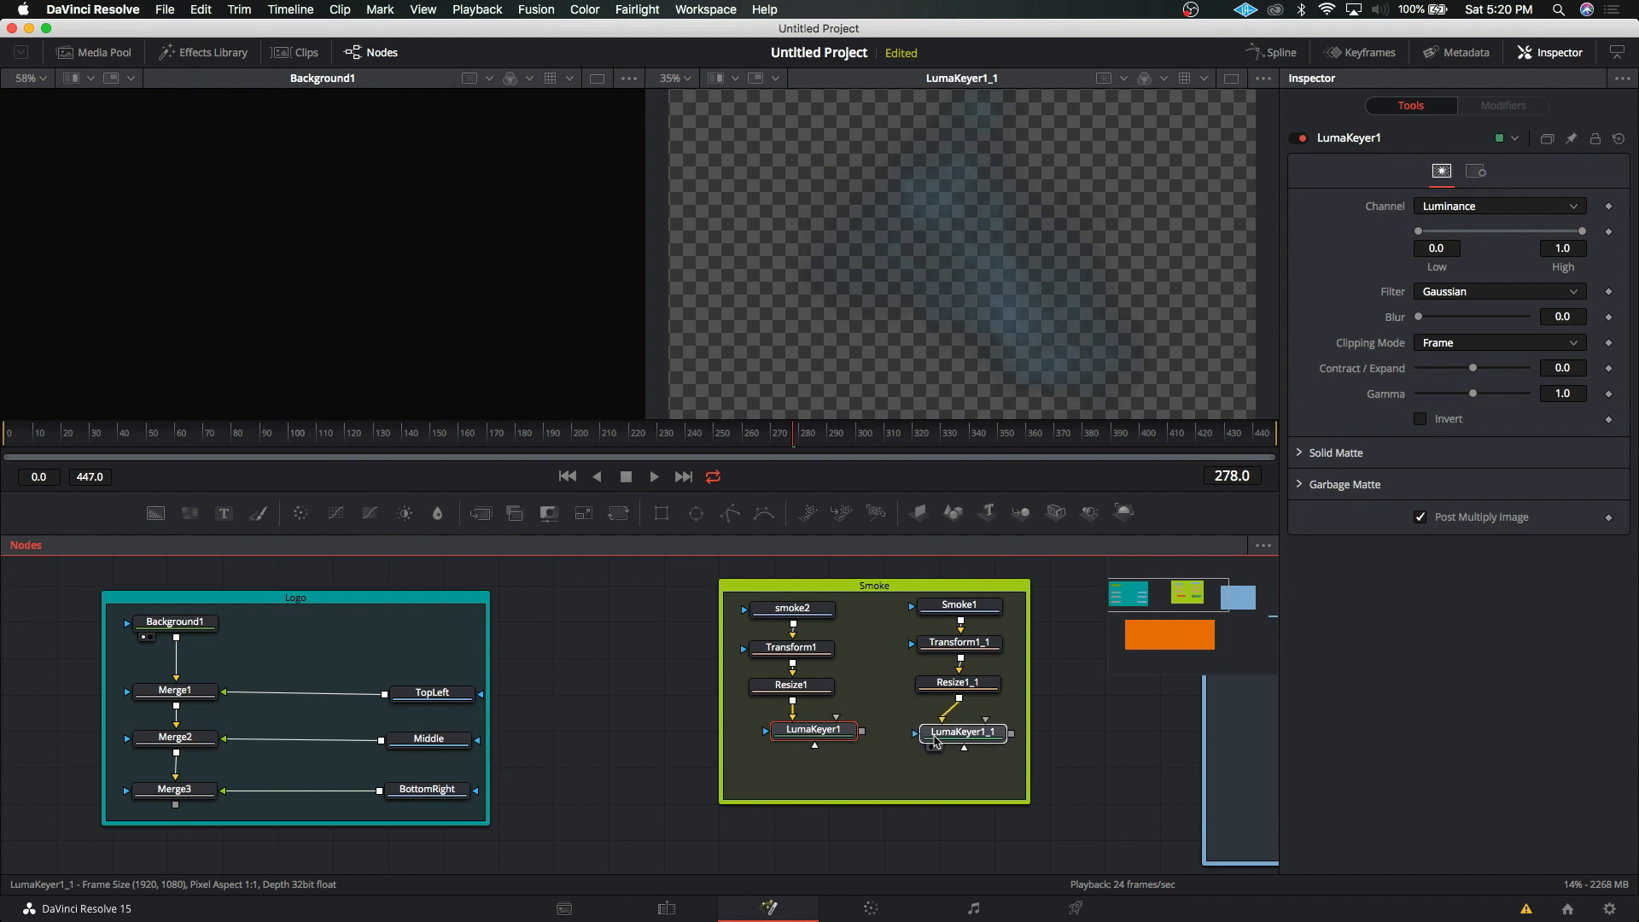
{"action": "left_click_drag", "start_coordinate": [832, 732], "coordinate": [807, 730]}
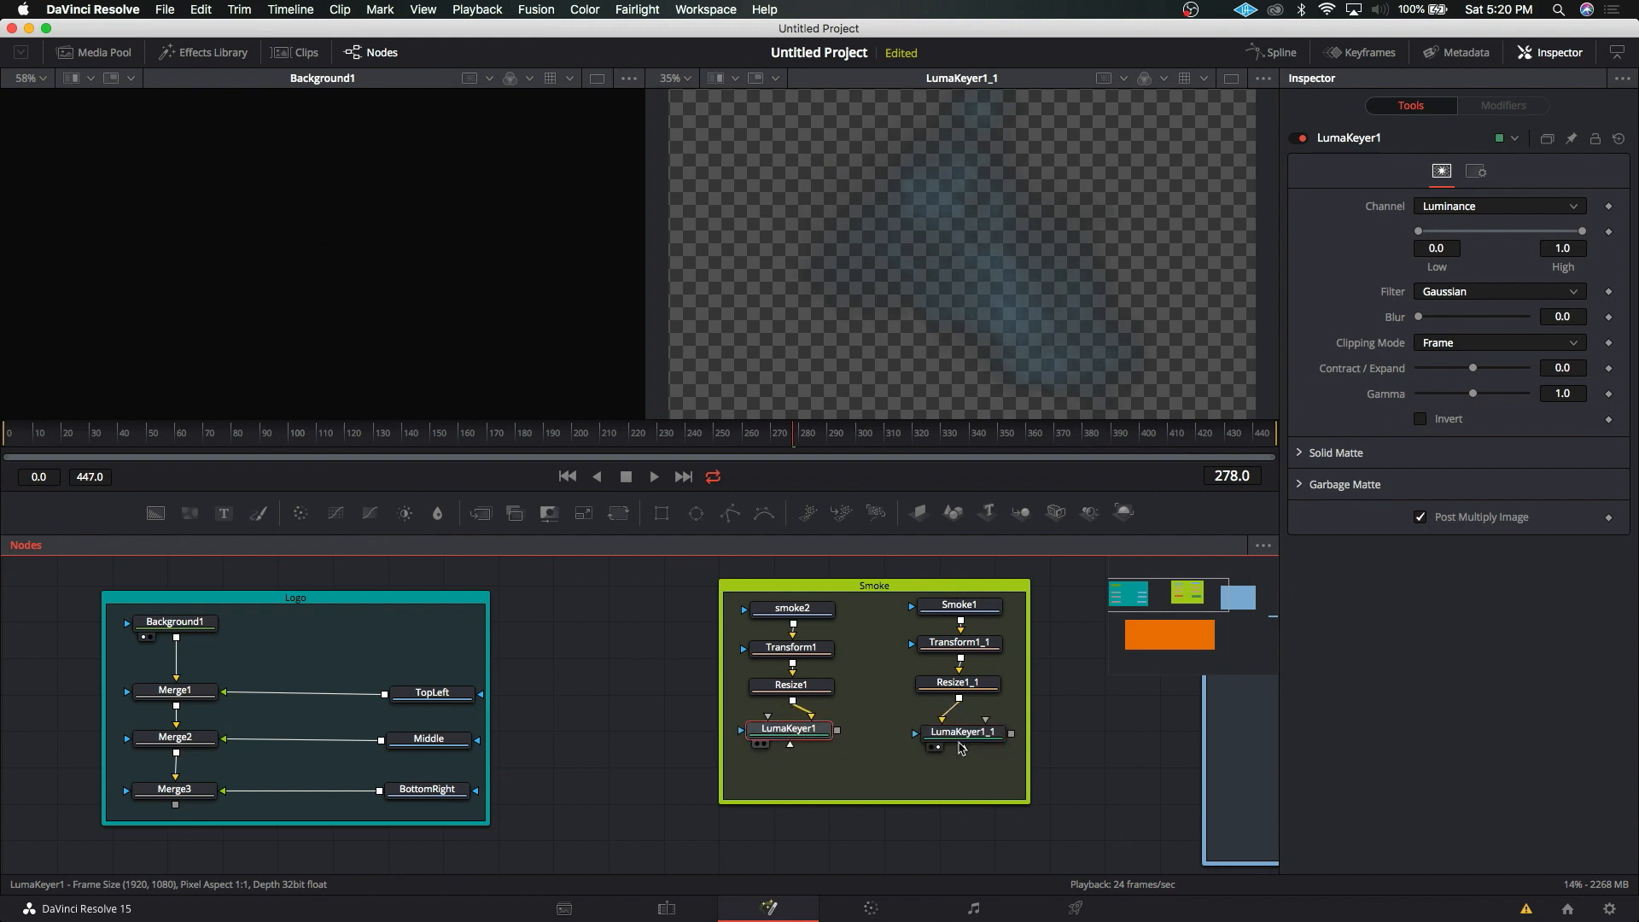
{"action": "left_click_drag", "start_coordinate": [965, 739], "coordinate": [962, 734]}
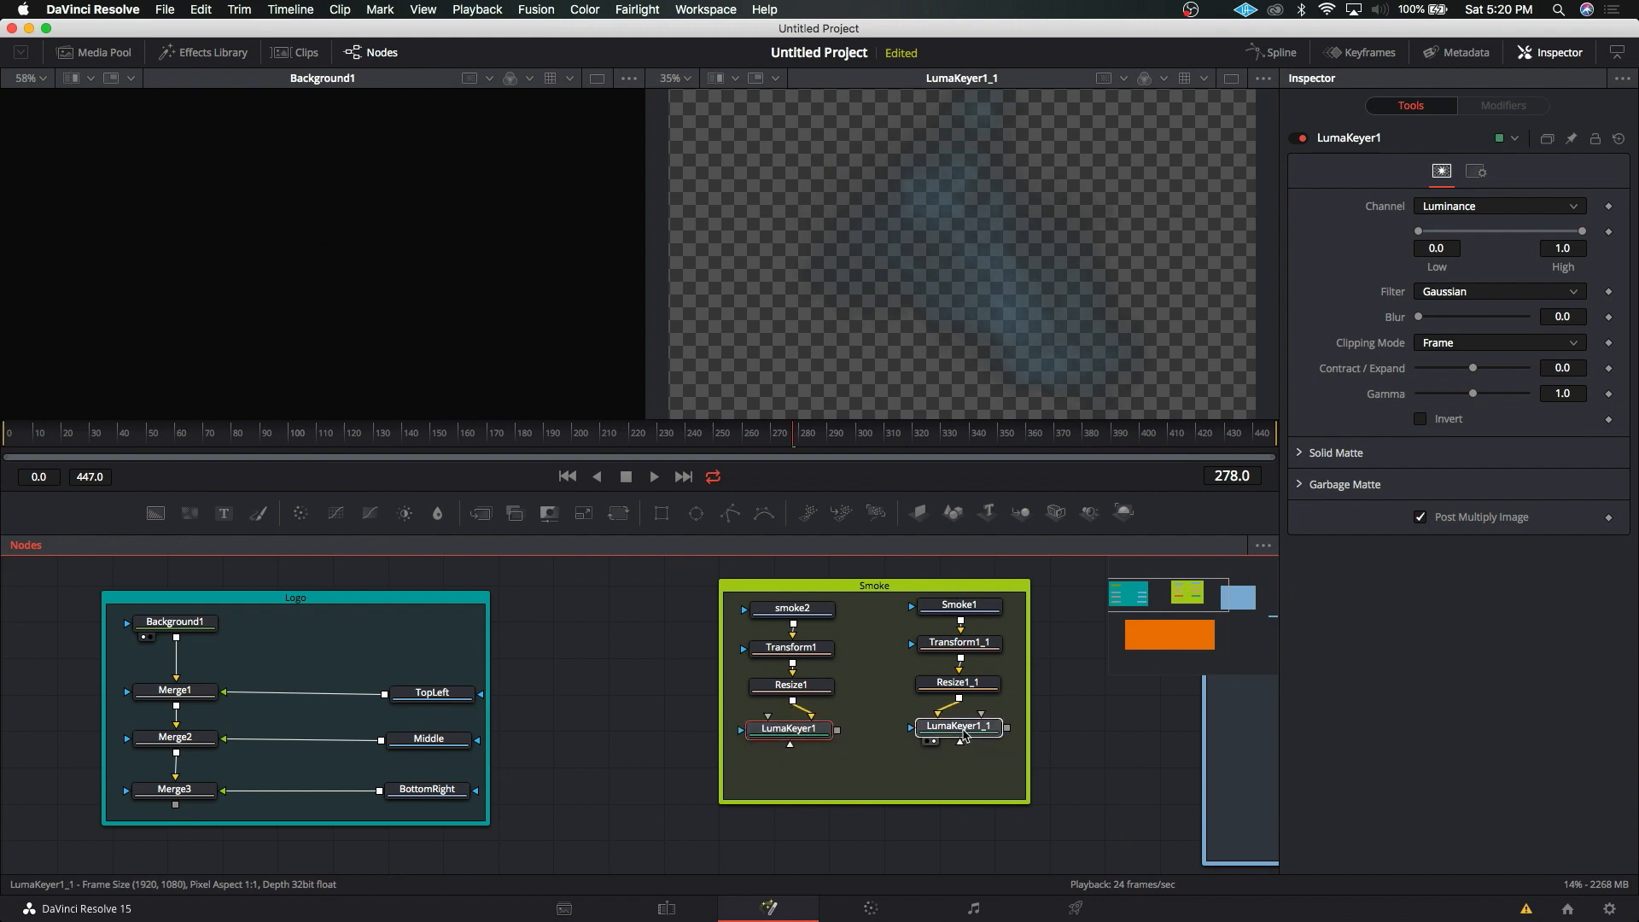
Step: Merge LumaKeyer1_1 over LumaKeyer1 with a new Merge node centred between them, and preview it in the second viewer at frame 258
{"action": "left_click", "coordinate": [801, 739]}
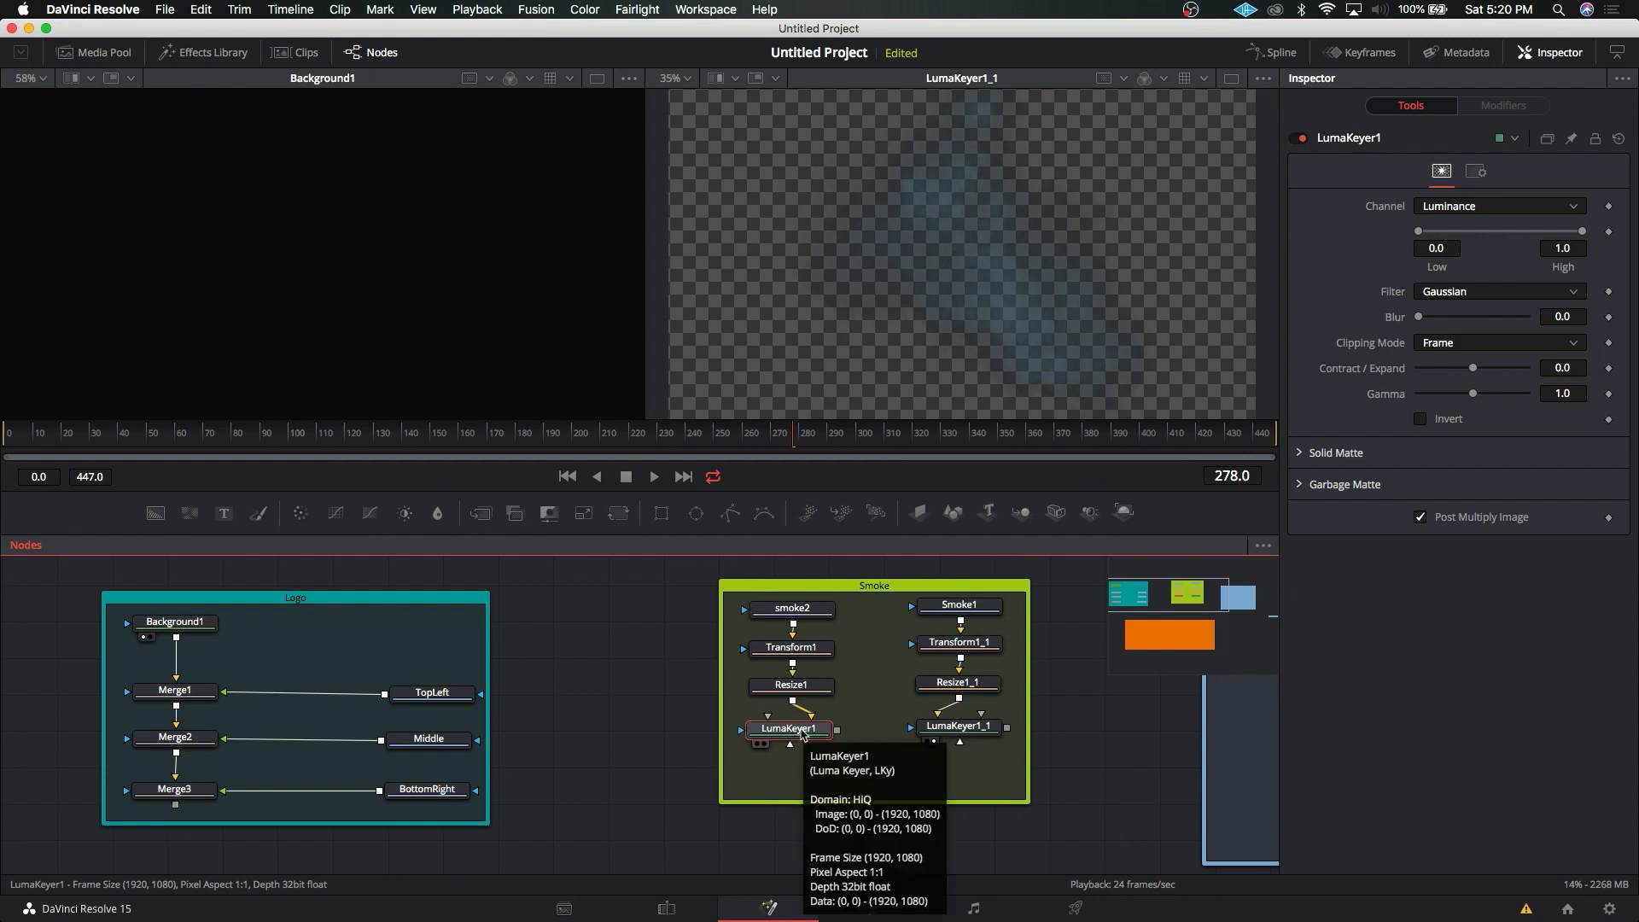
{"action": "key", "text": "shift+space"}
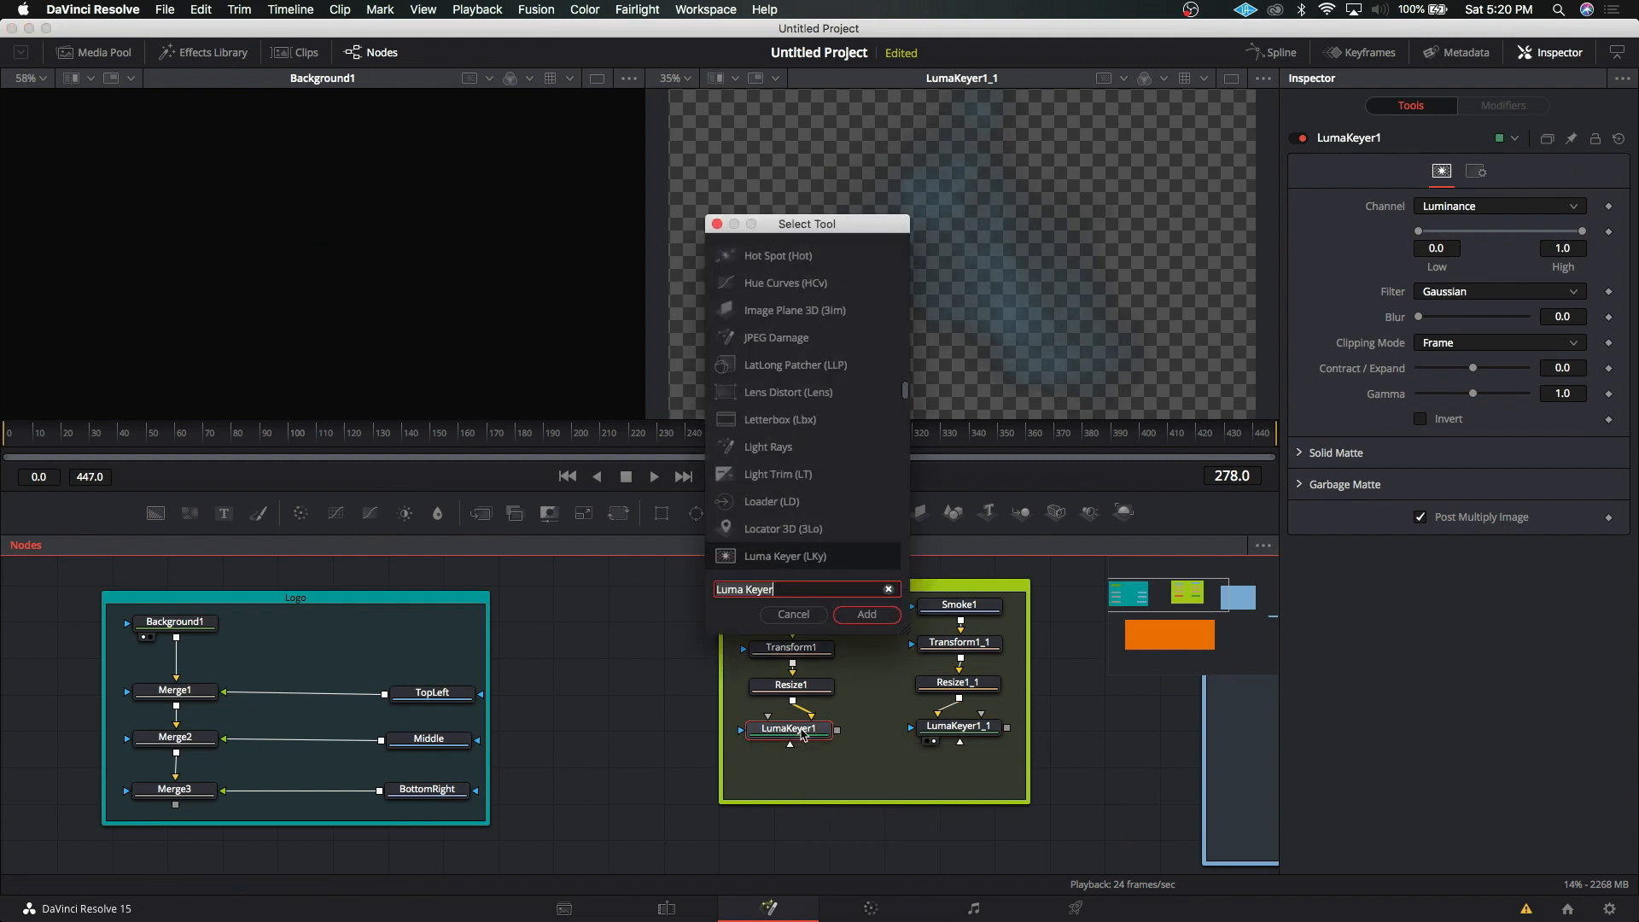
{"action": "type", "text": "mer"}
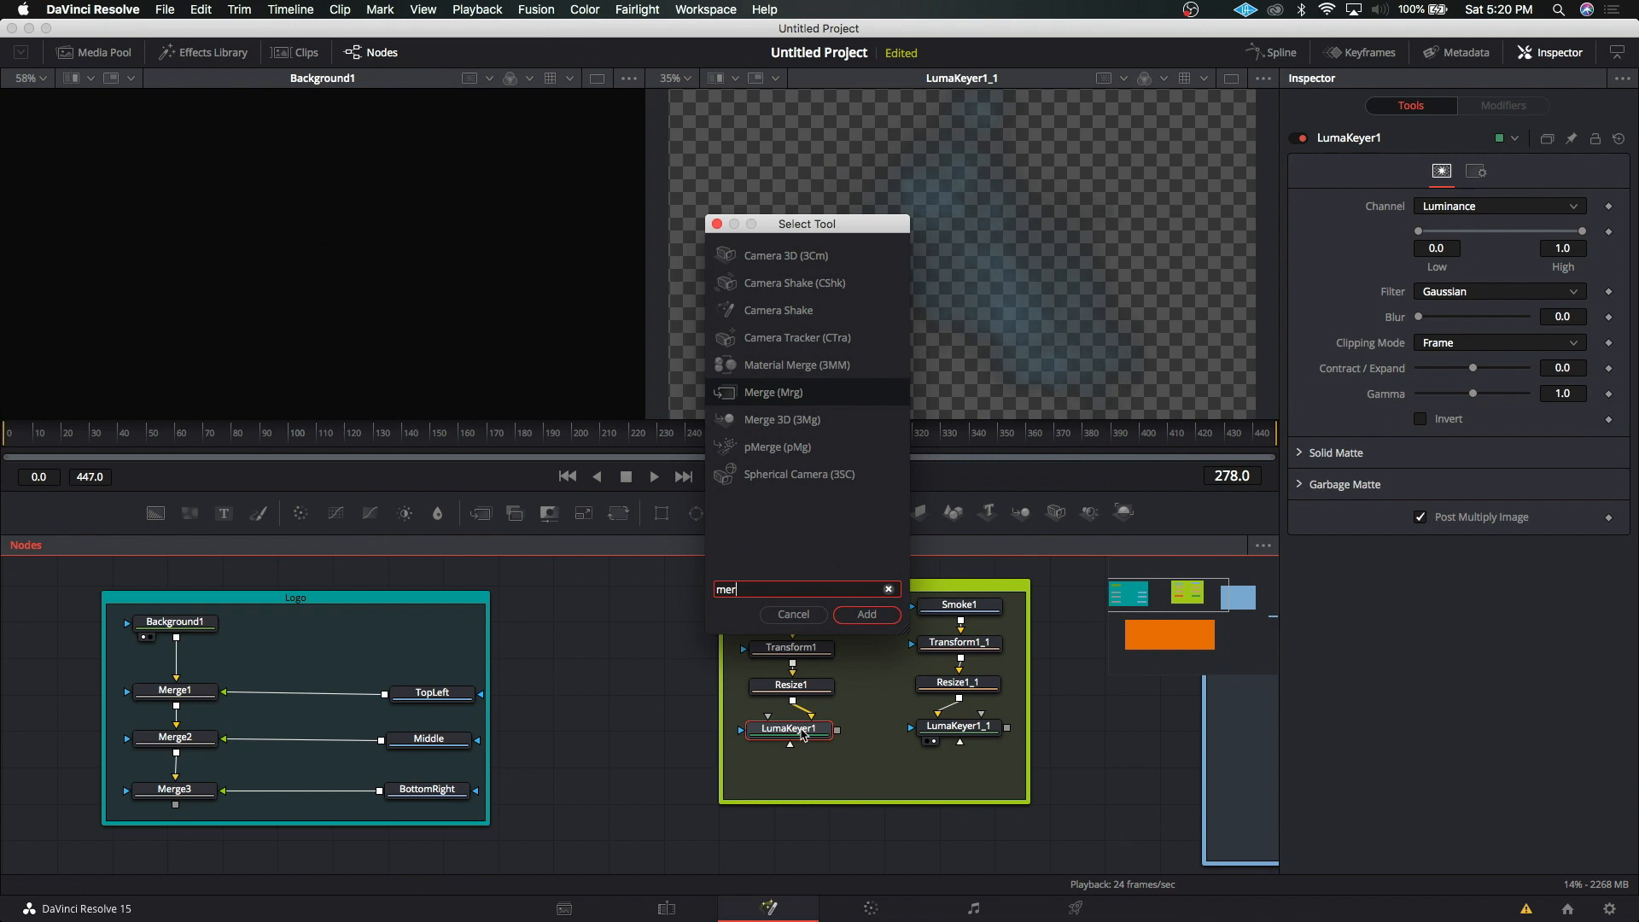
{"action": "key", "text": "Return"}
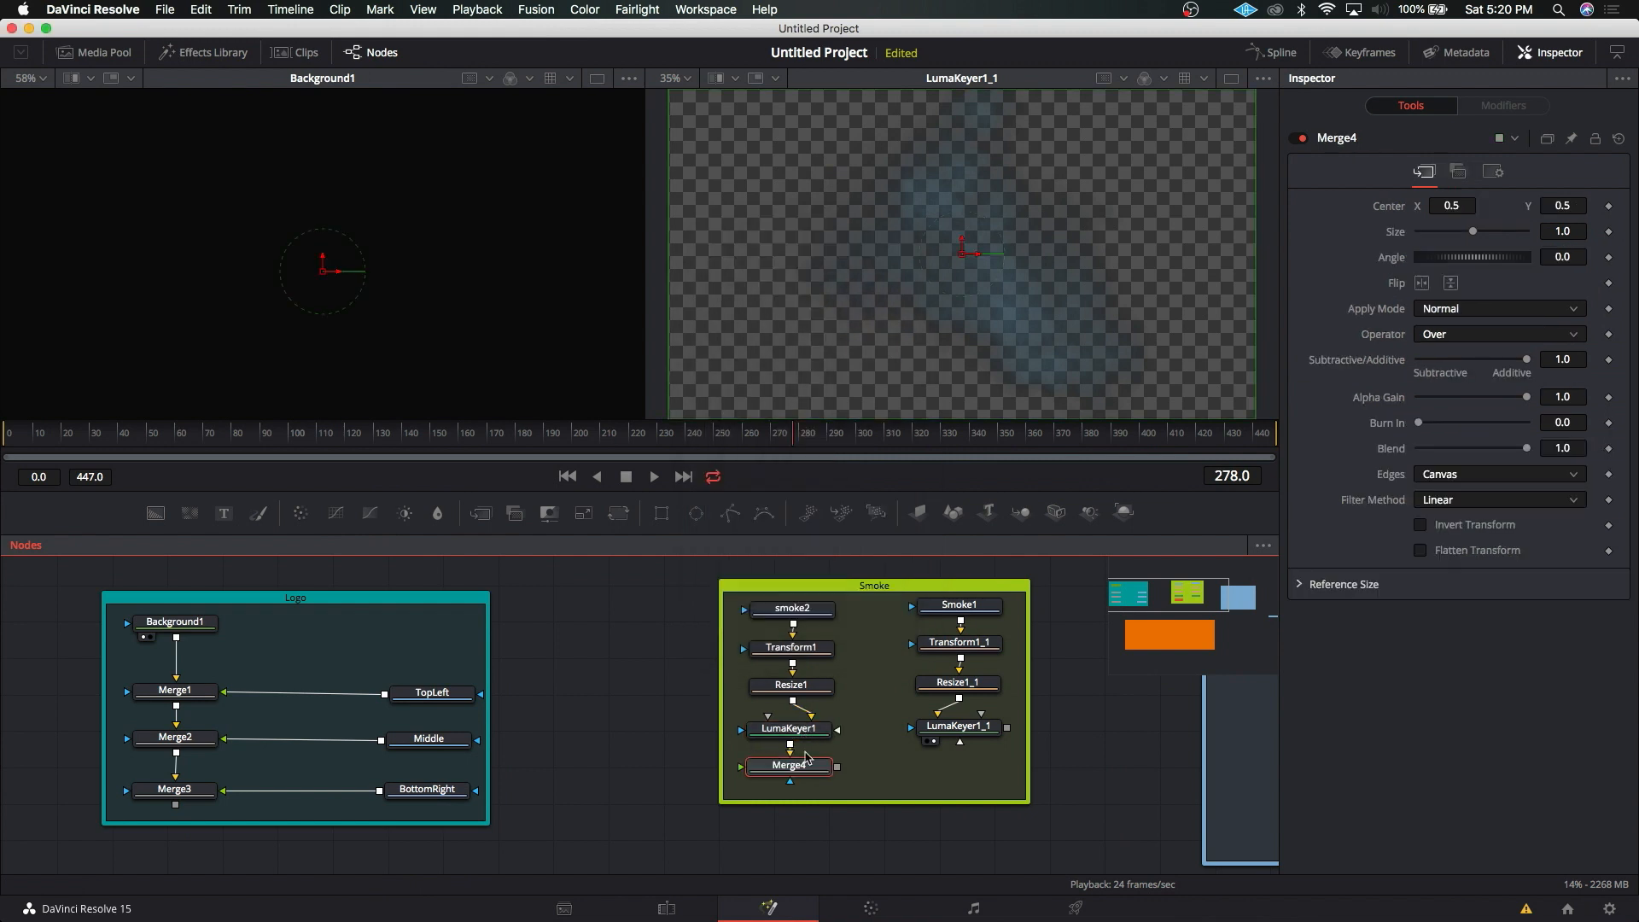
{"action": "left_click_drag", "start_coordinate": [806, 756], "coordinate": [882, 762]}
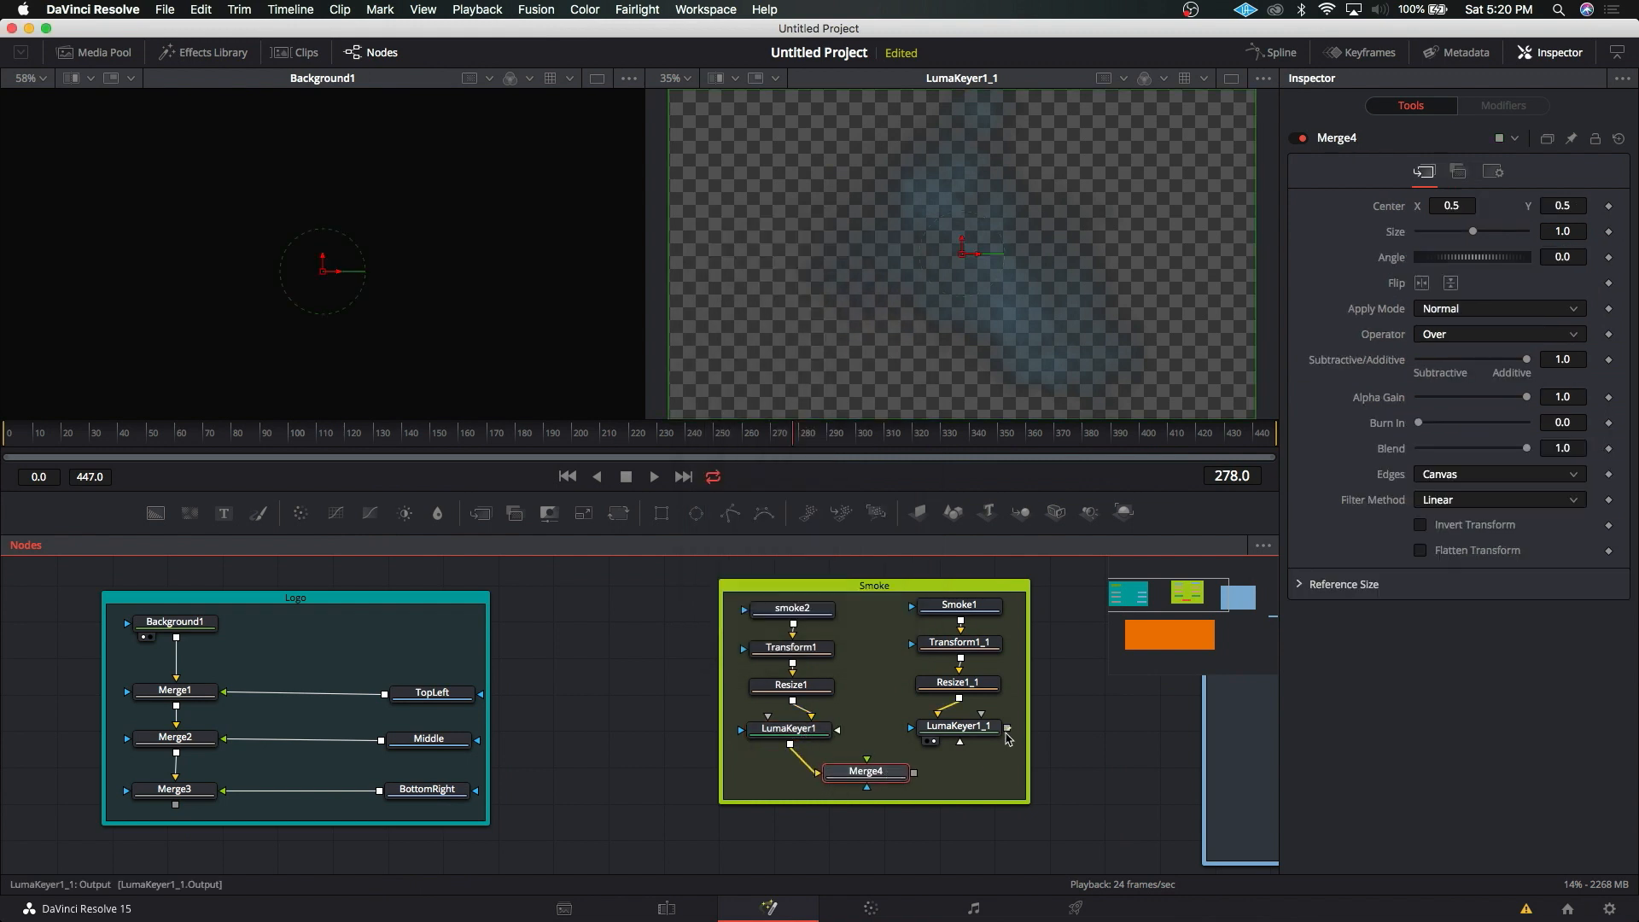
{"action": "left_click_drag", "start_coordinate": [1007, 734], "coordinate": [882, 774]}
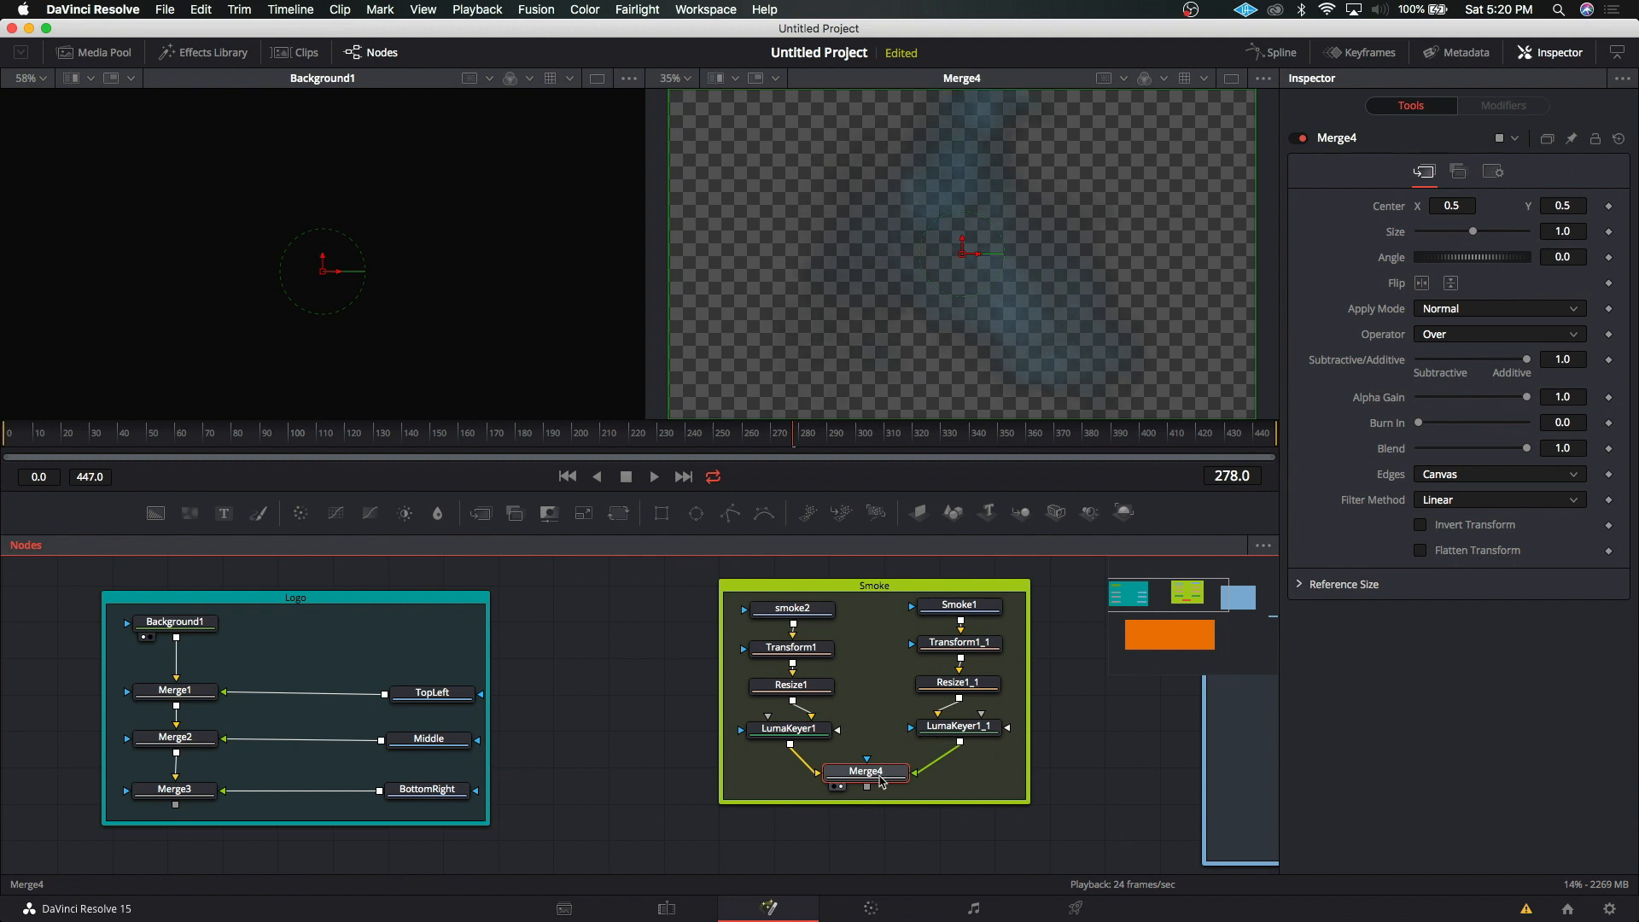
{"action": "left_click_drag", "start_coordinate": [827, 437], "coordinate": [739, 440]}
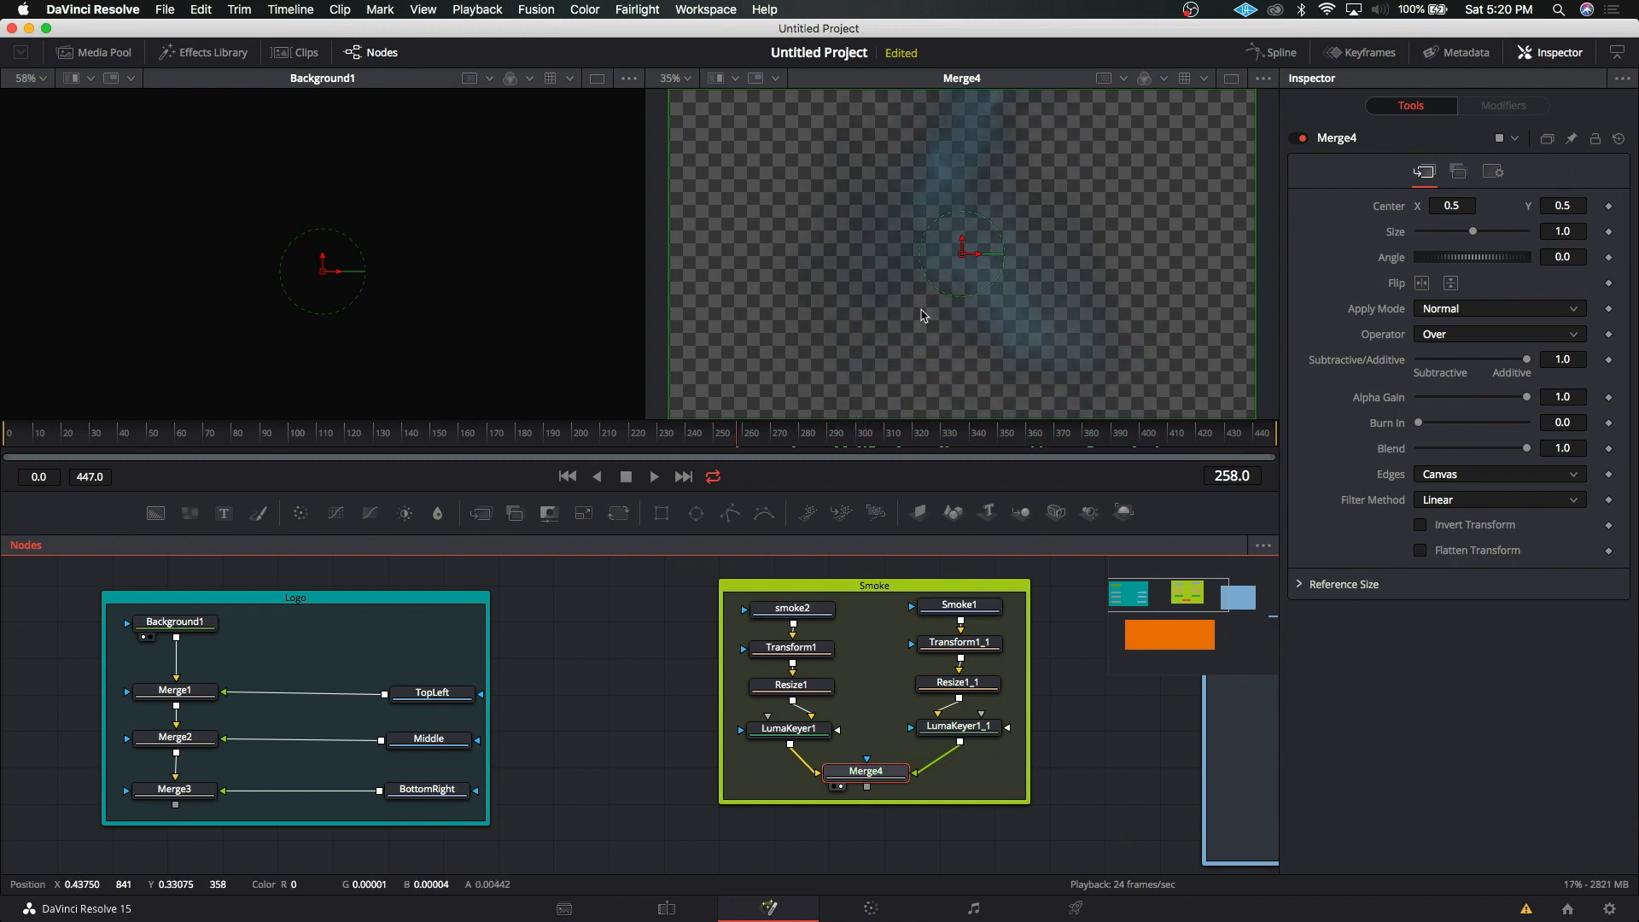
Step: Add a Merge below the groups with Merge3 as background and Merge4 as foreground, and preview it in the second viewer at several frames
{"action": "left_click", "coordinate": [424, 608]}
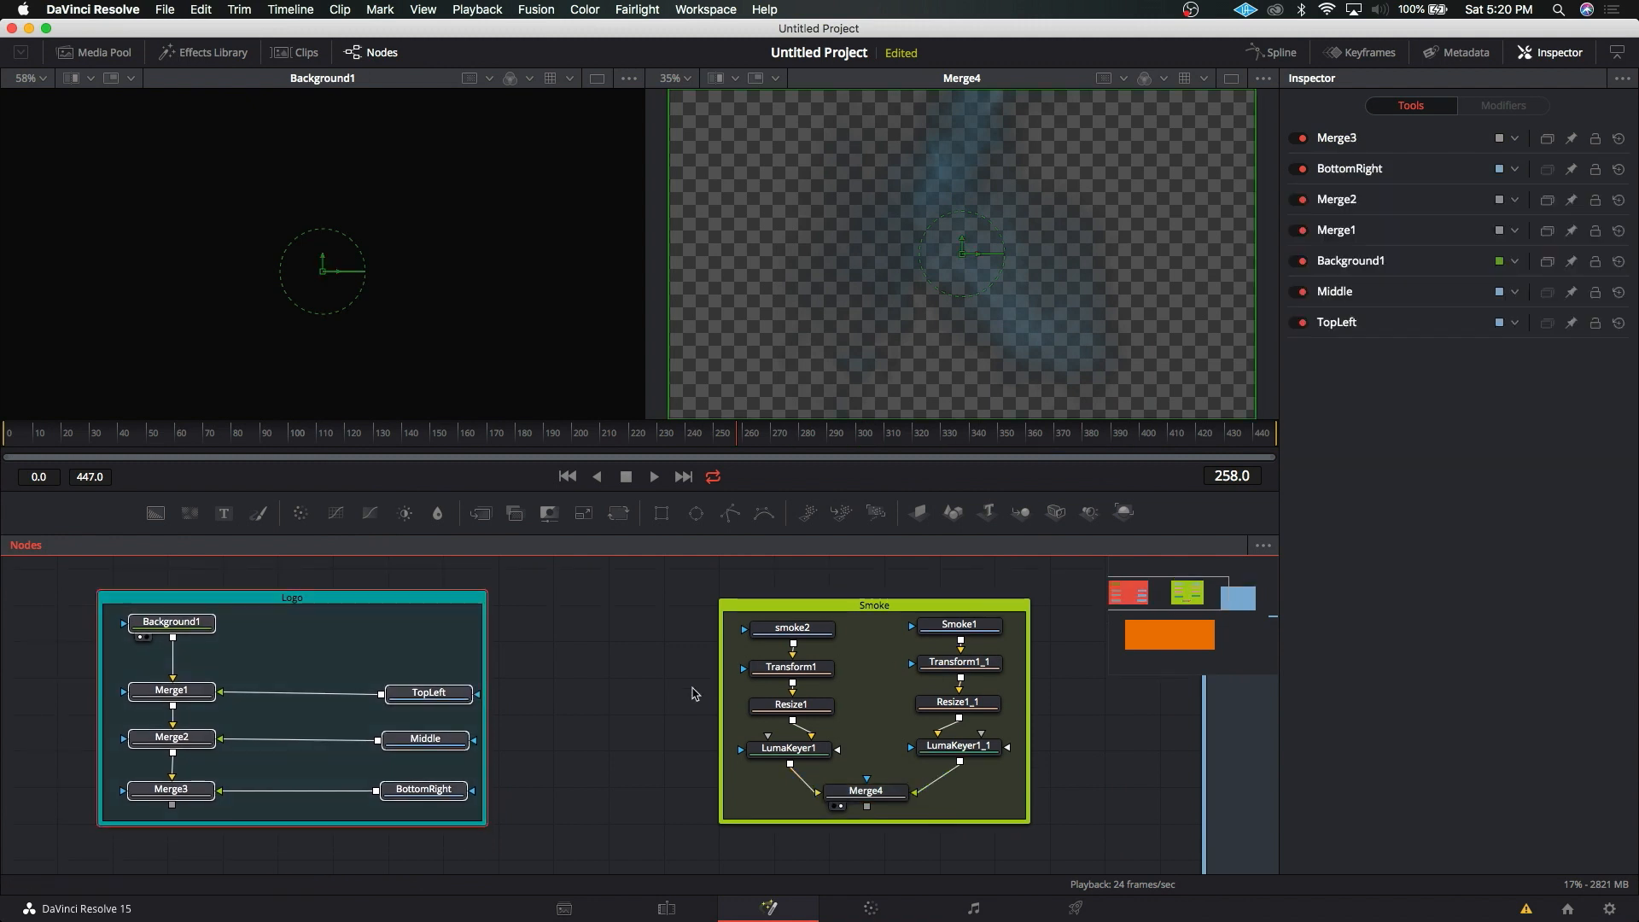
{"action": "mouse_move", "coordinate": [589, 716]}
{"action": "left_mouse_down"}
{"action": "mouse_move", "coordinate": [582, 650]}
{"action": "mouse_move", "coordinate": [577, 695]}
{"action": "left_mouse_up"}
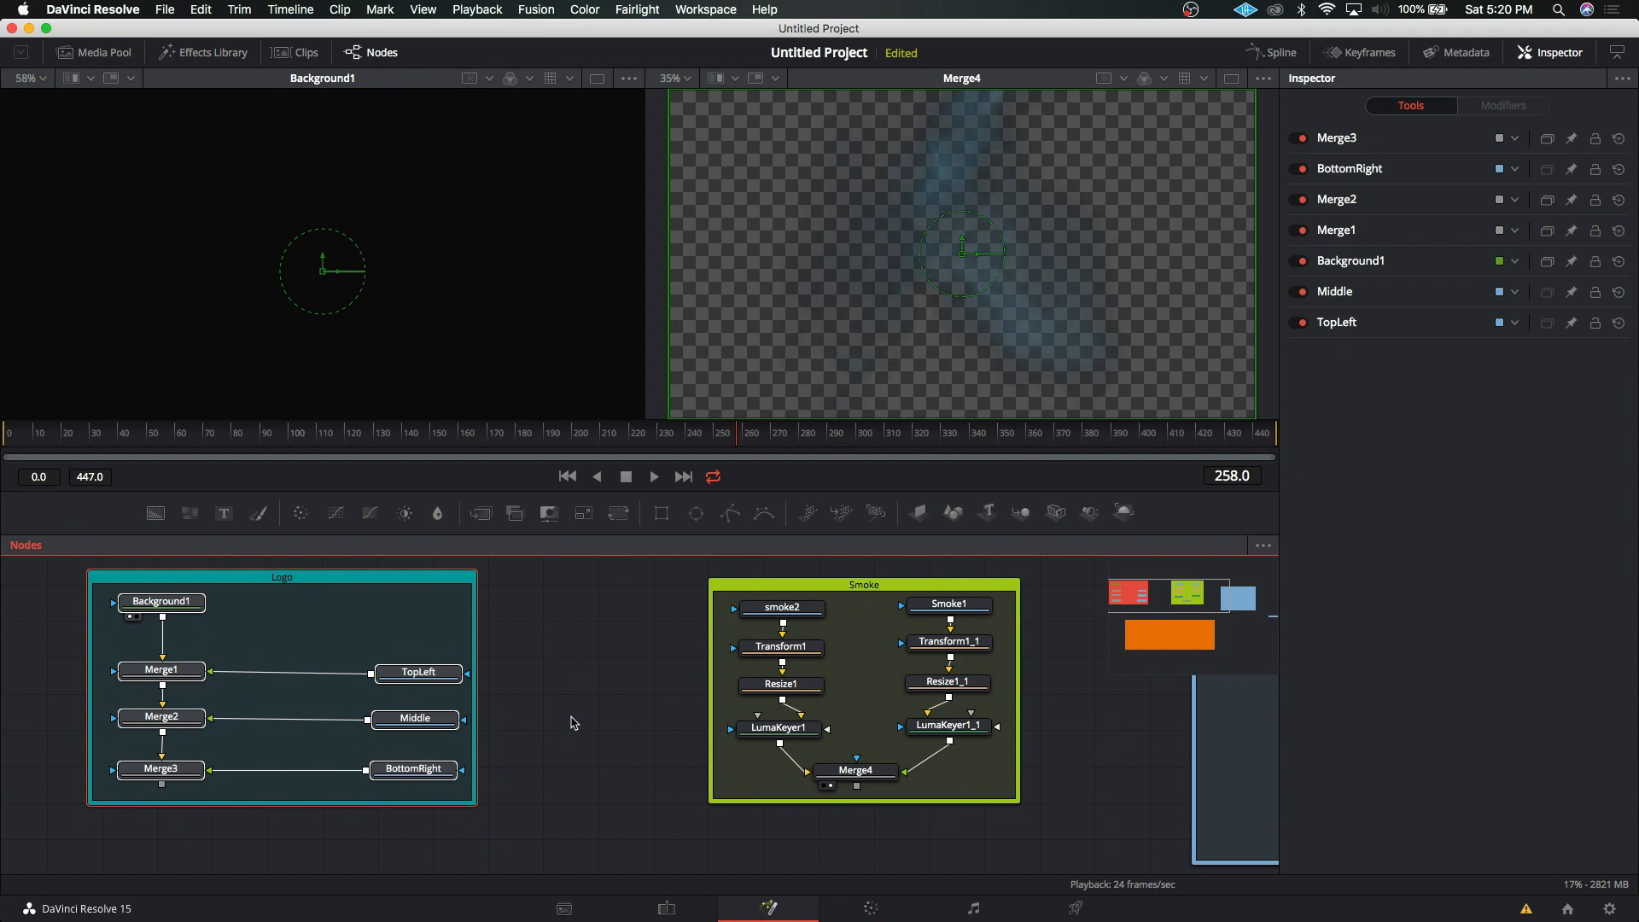
{"action": "left_click", "coordinate": [376, 847]}
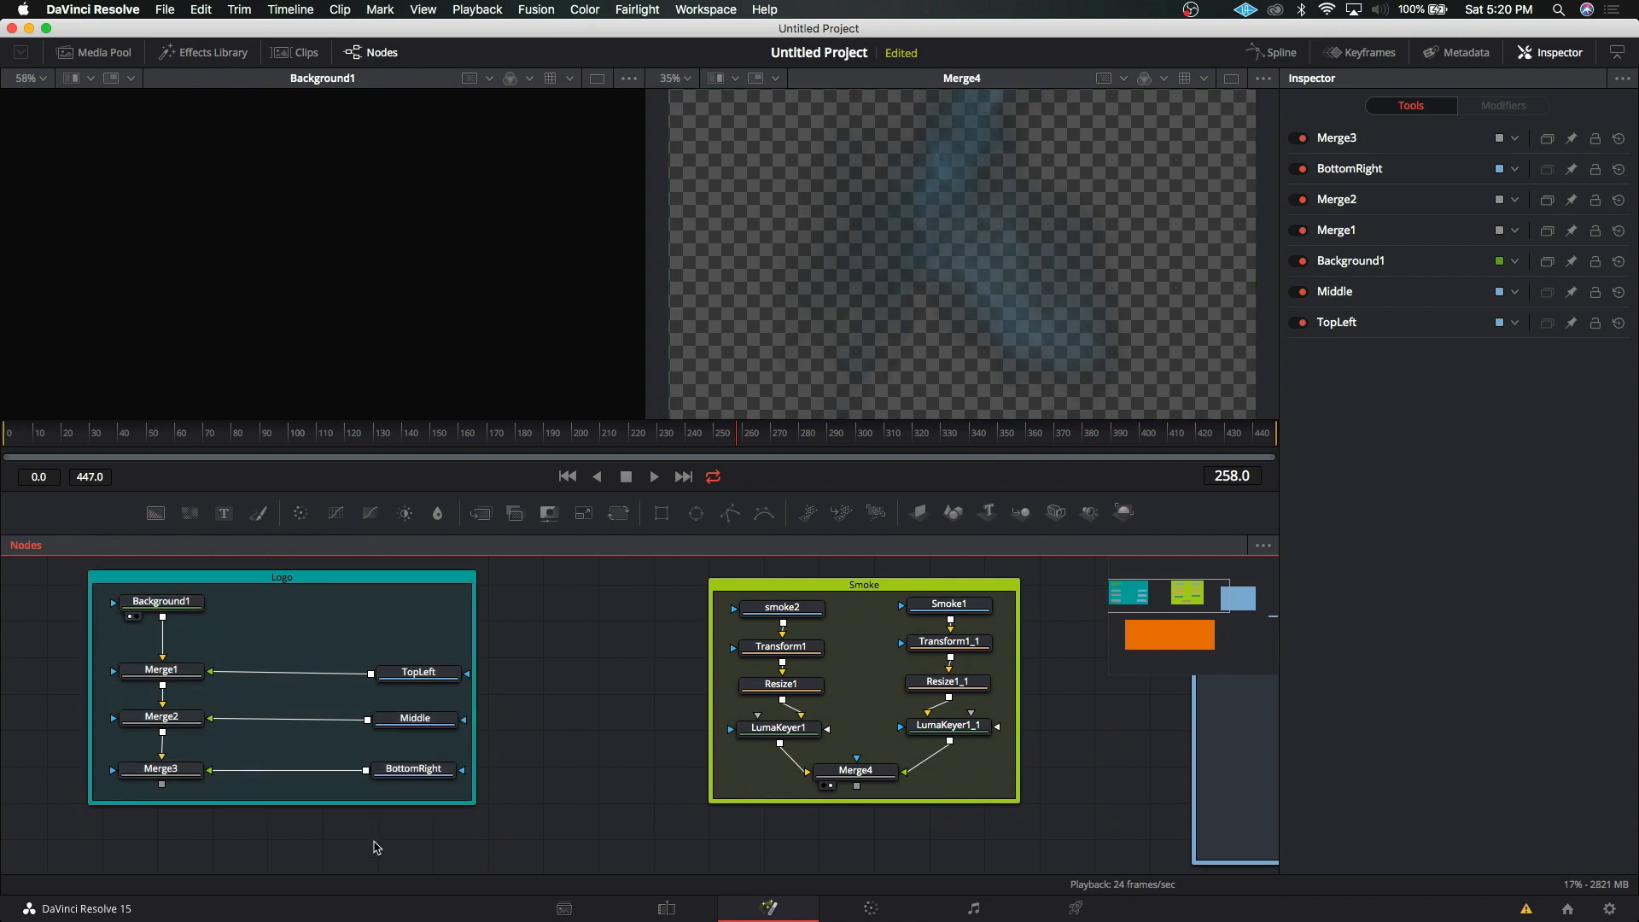
{"action": "key", "text": "shift+space"}
{"action": "type", "text": "mer"}
{"action": "key", "text": "Return"}
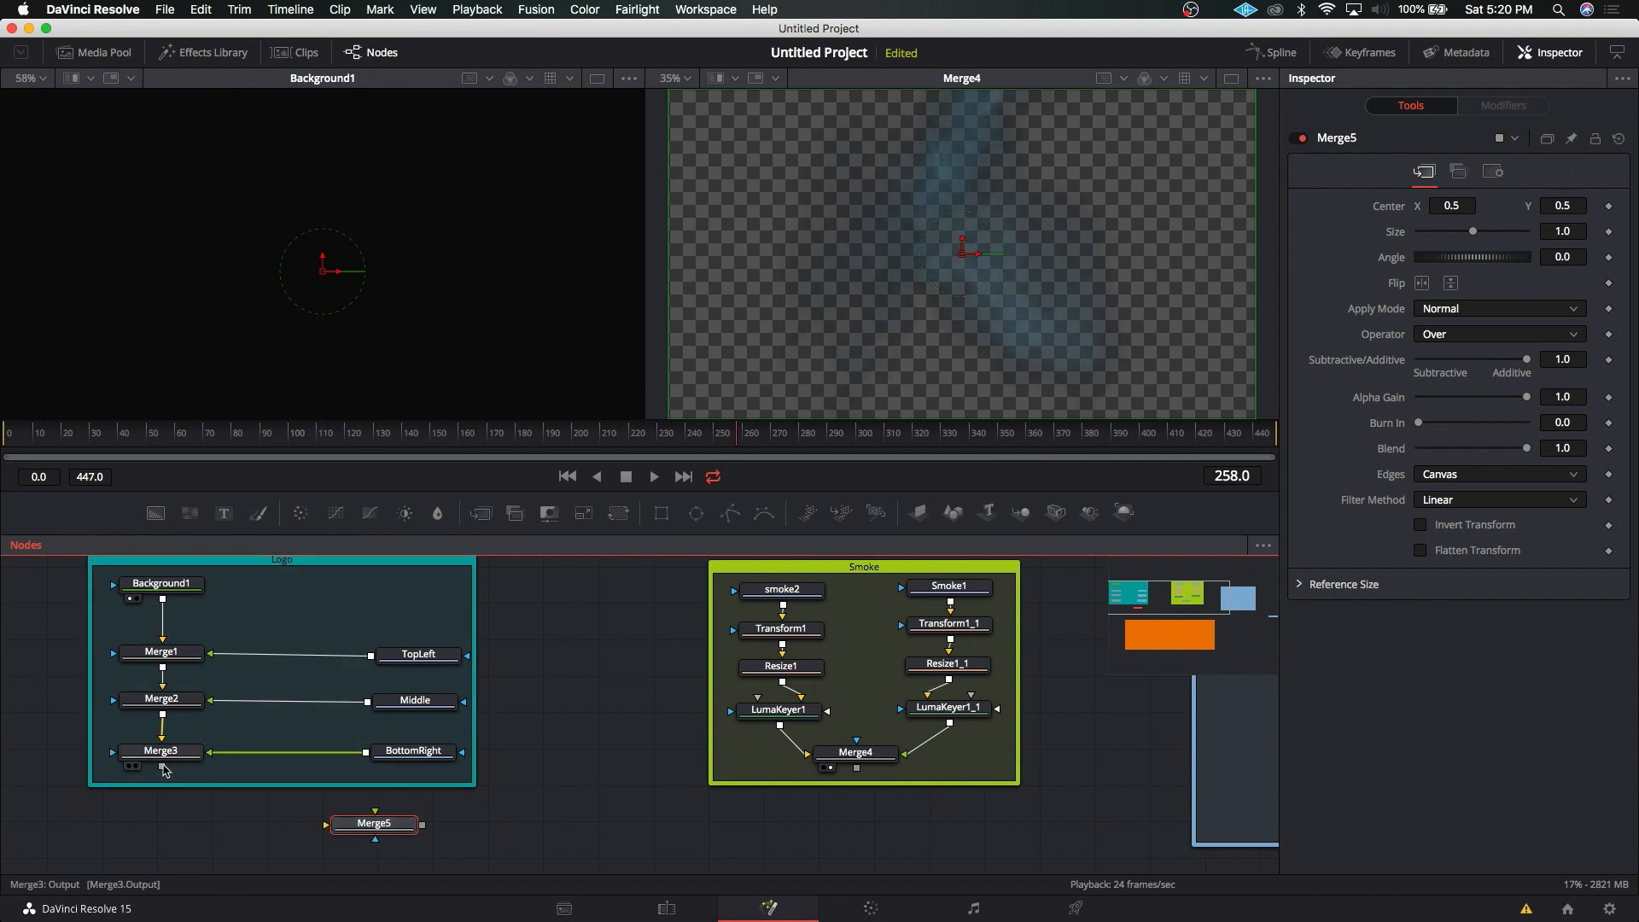
{"action": "left_click_drag", "start_coordinate": [161, 765], "coordinate": [535, 846]}
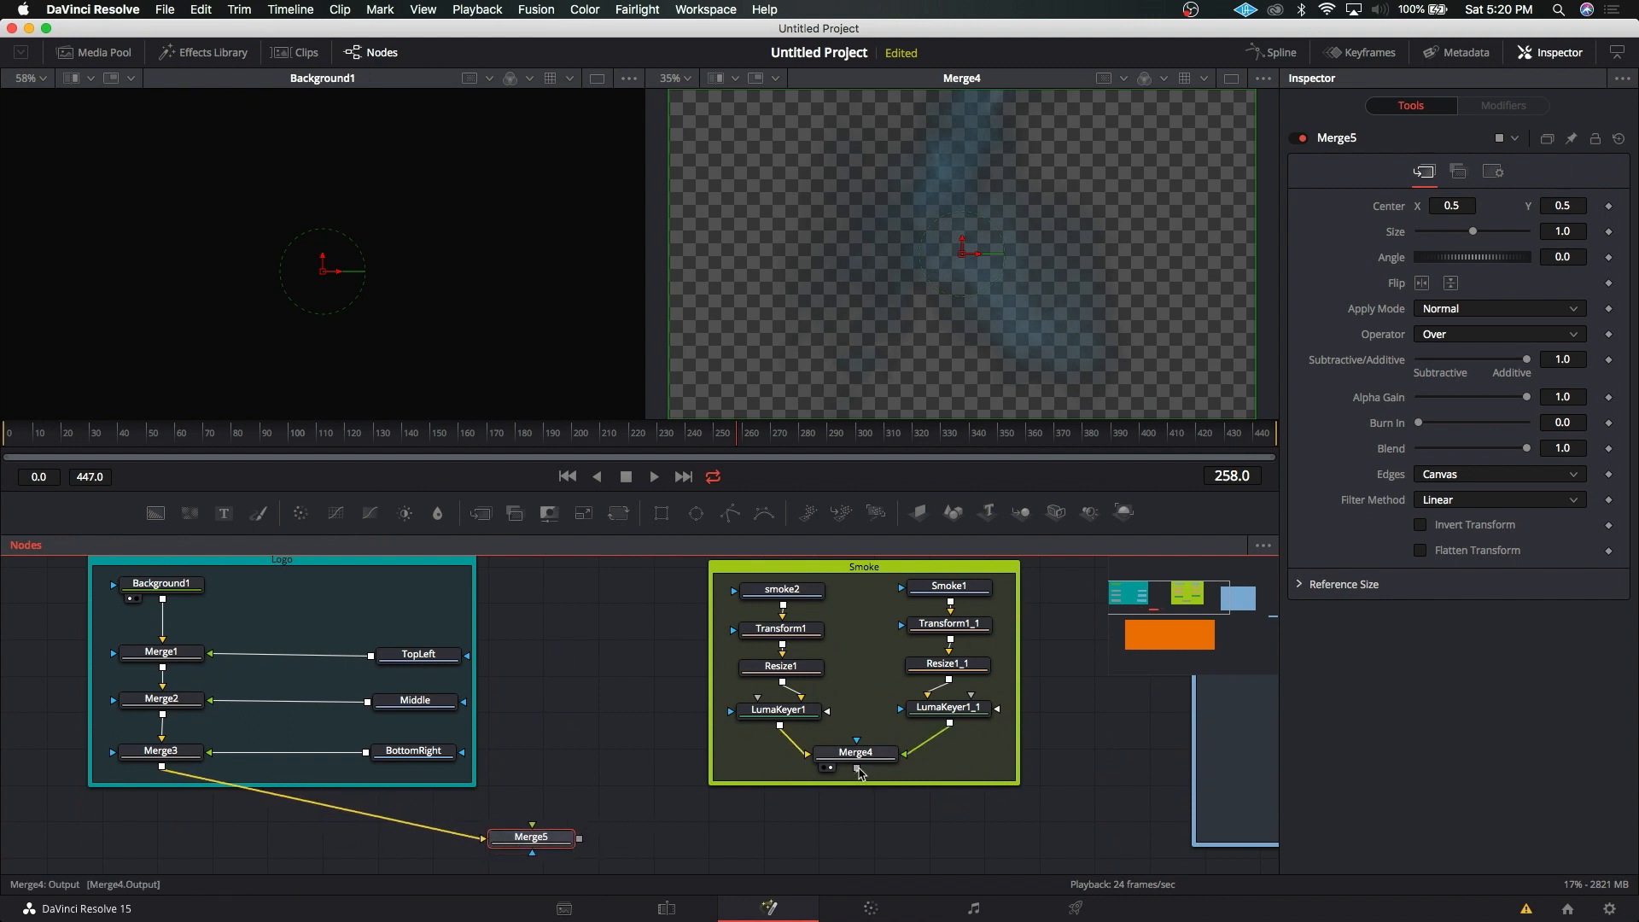
{"action": "left_click_drag", "start_coordinate": [856, 768], "coordinate": [576, 838]}
{"action": "key", "text": "2"}
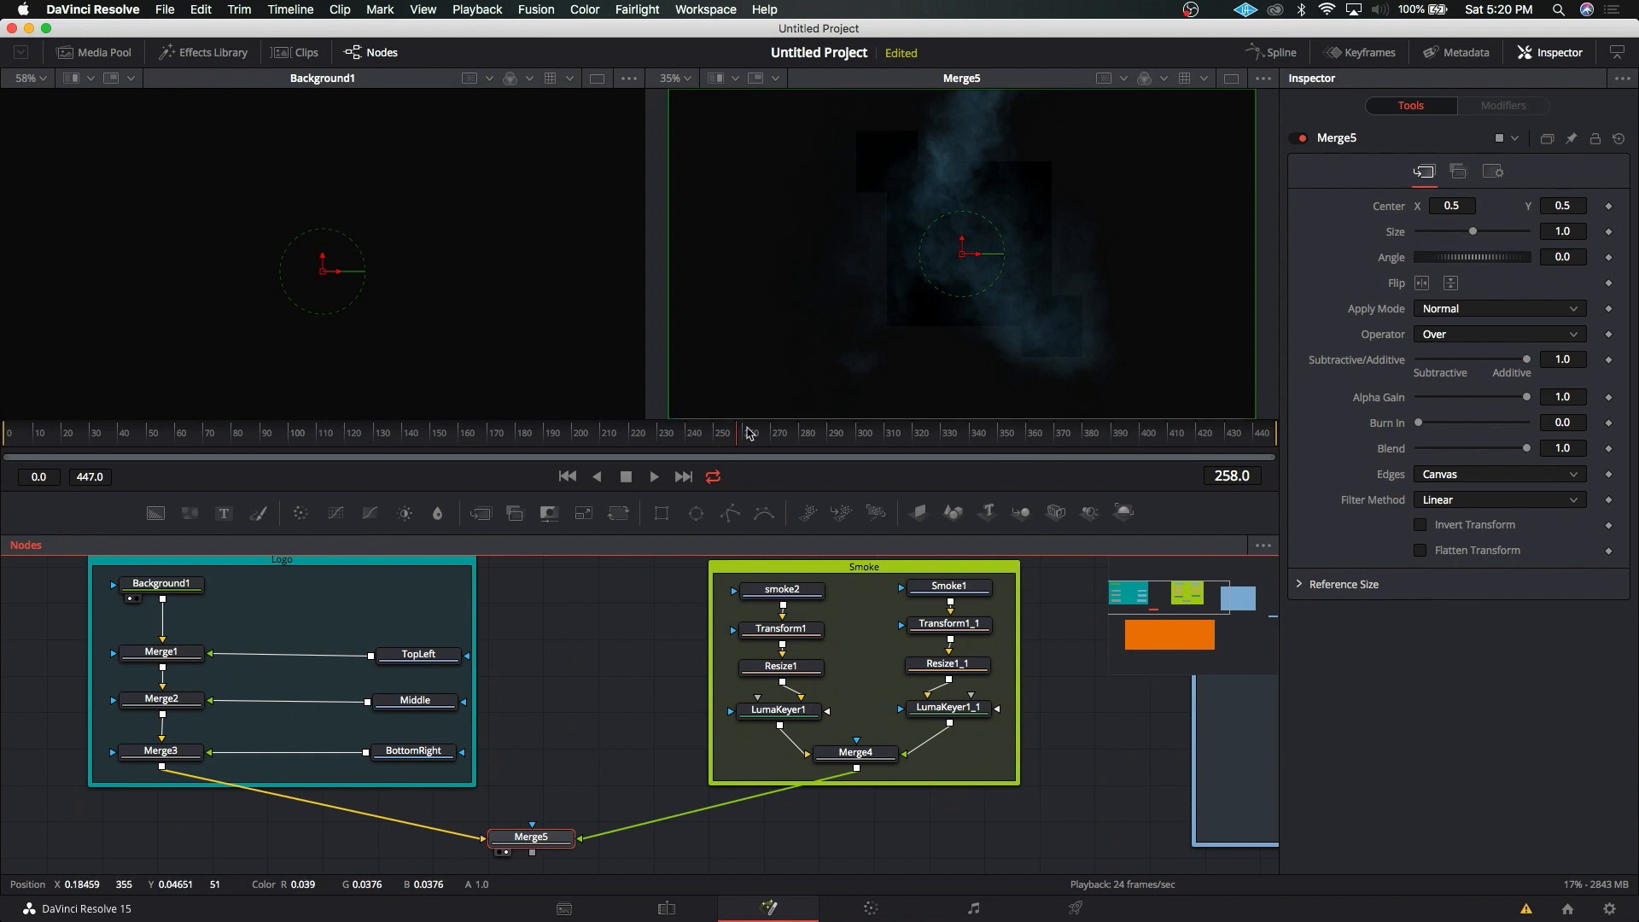
{"action": "left_click_drag", "start_coordinate": [738, 437], "coordinate": [969, 453]}
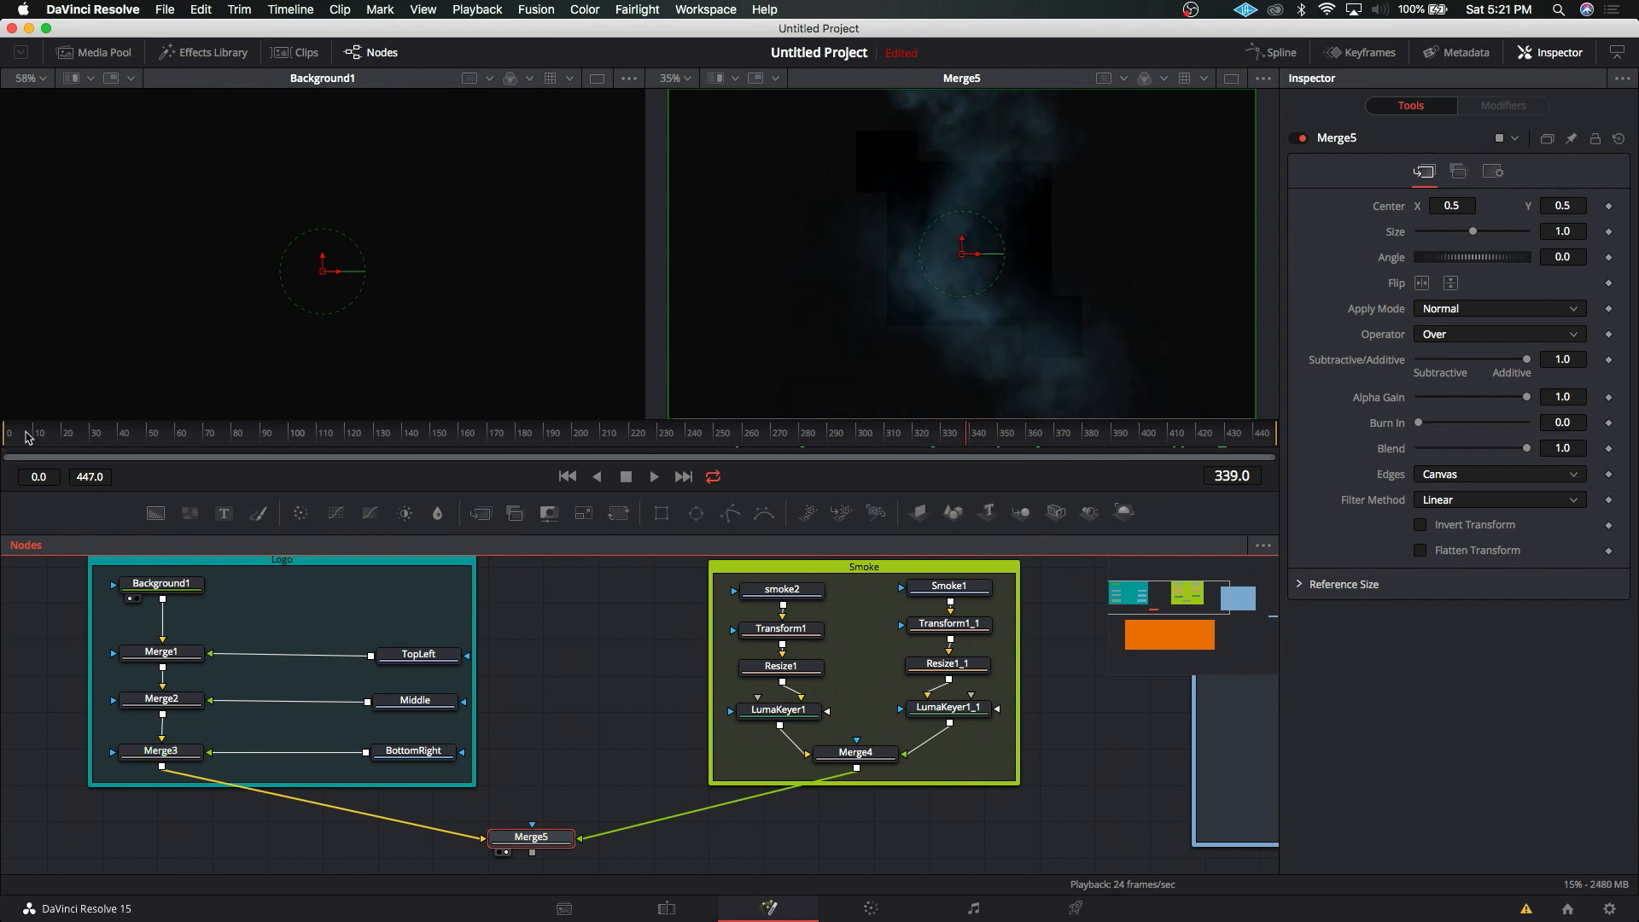
{"action": "left_click", "coordinate": [455, 437]}
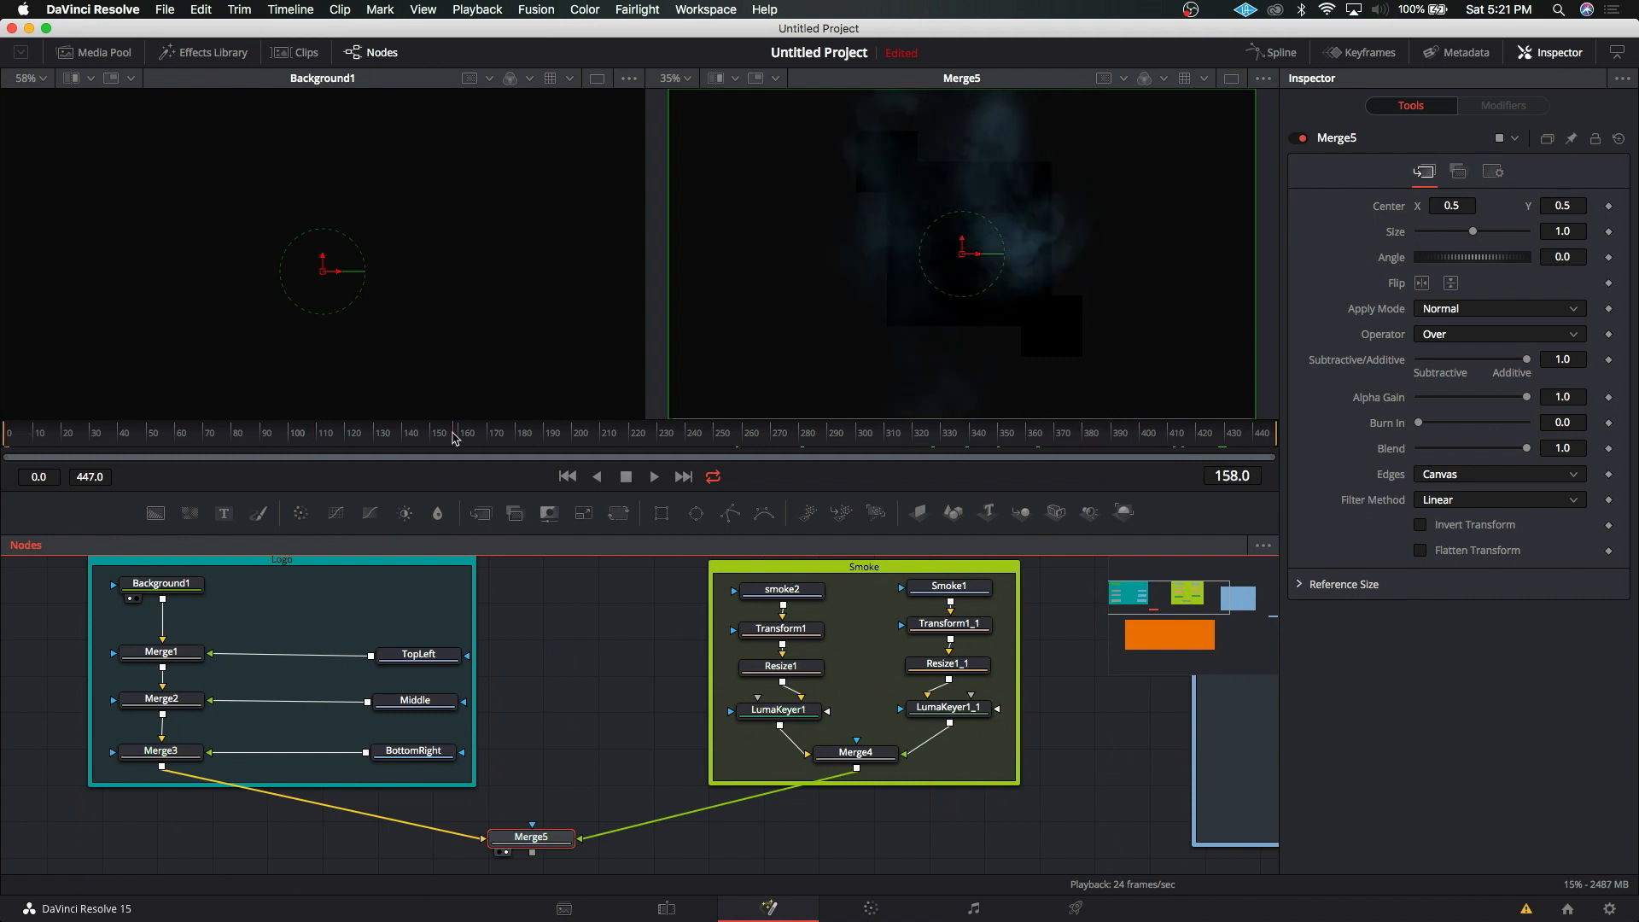
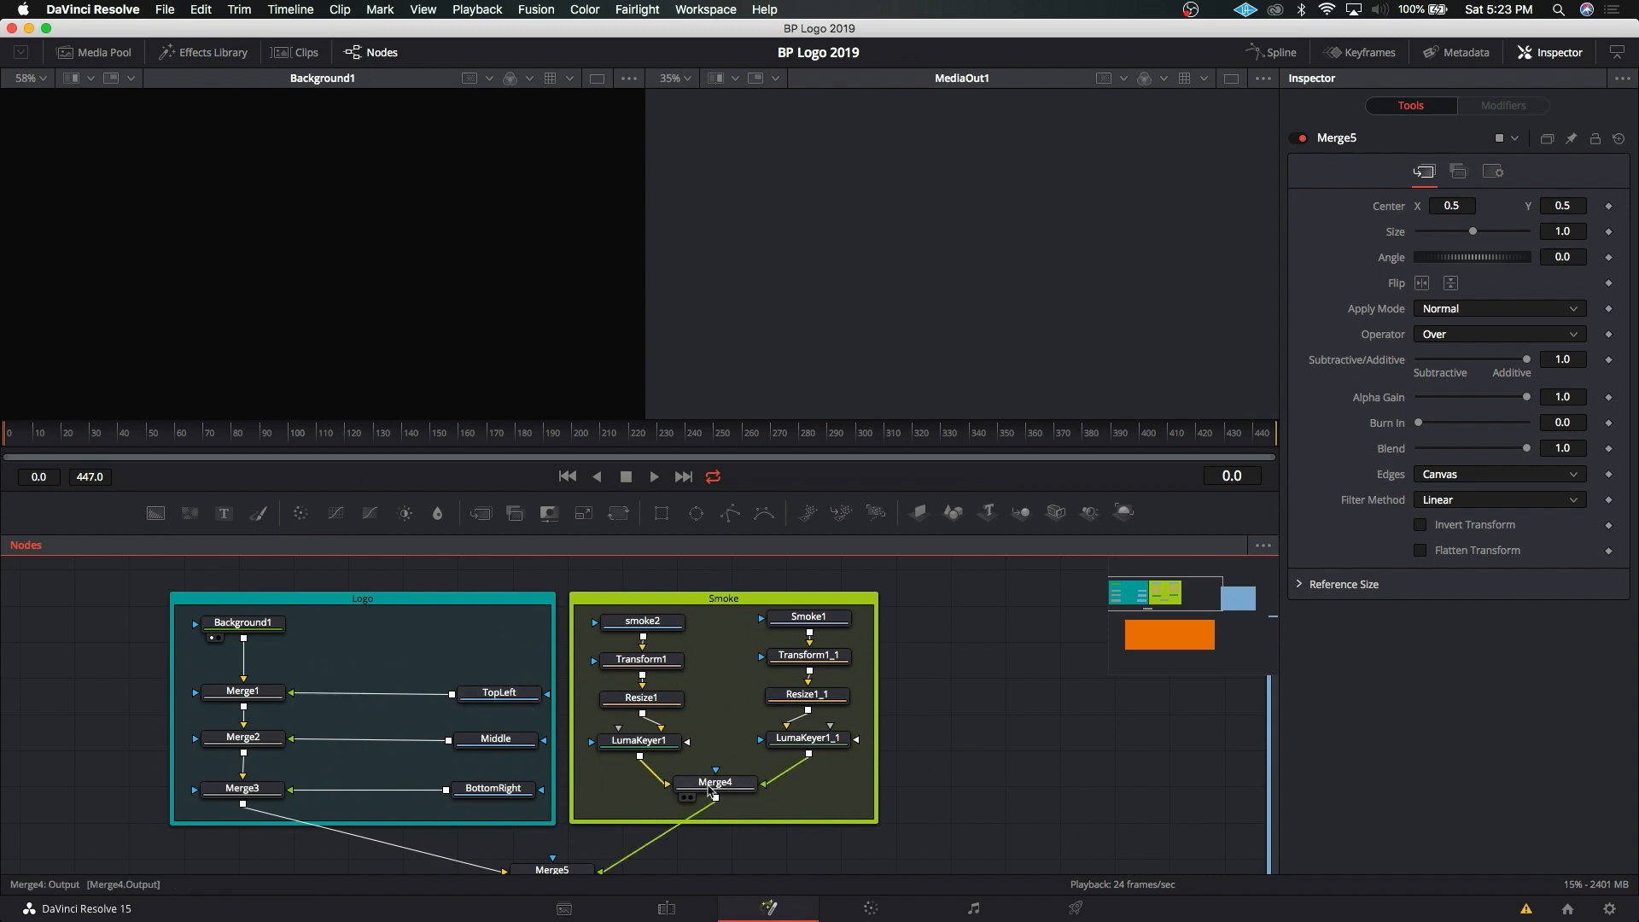
Step: Show the logo composite from Merge3 in the second viewer
{"action": "scroll", "coordinate": [604, 781], "scroll_direction": "down", "scroll_amount": 2}
{"action": "left_click", "coordinate": [553, 834]}
{"action": "scroll", "coordinate": [553, 834], "scroll_direction": "down", "scroll_amount": 1}
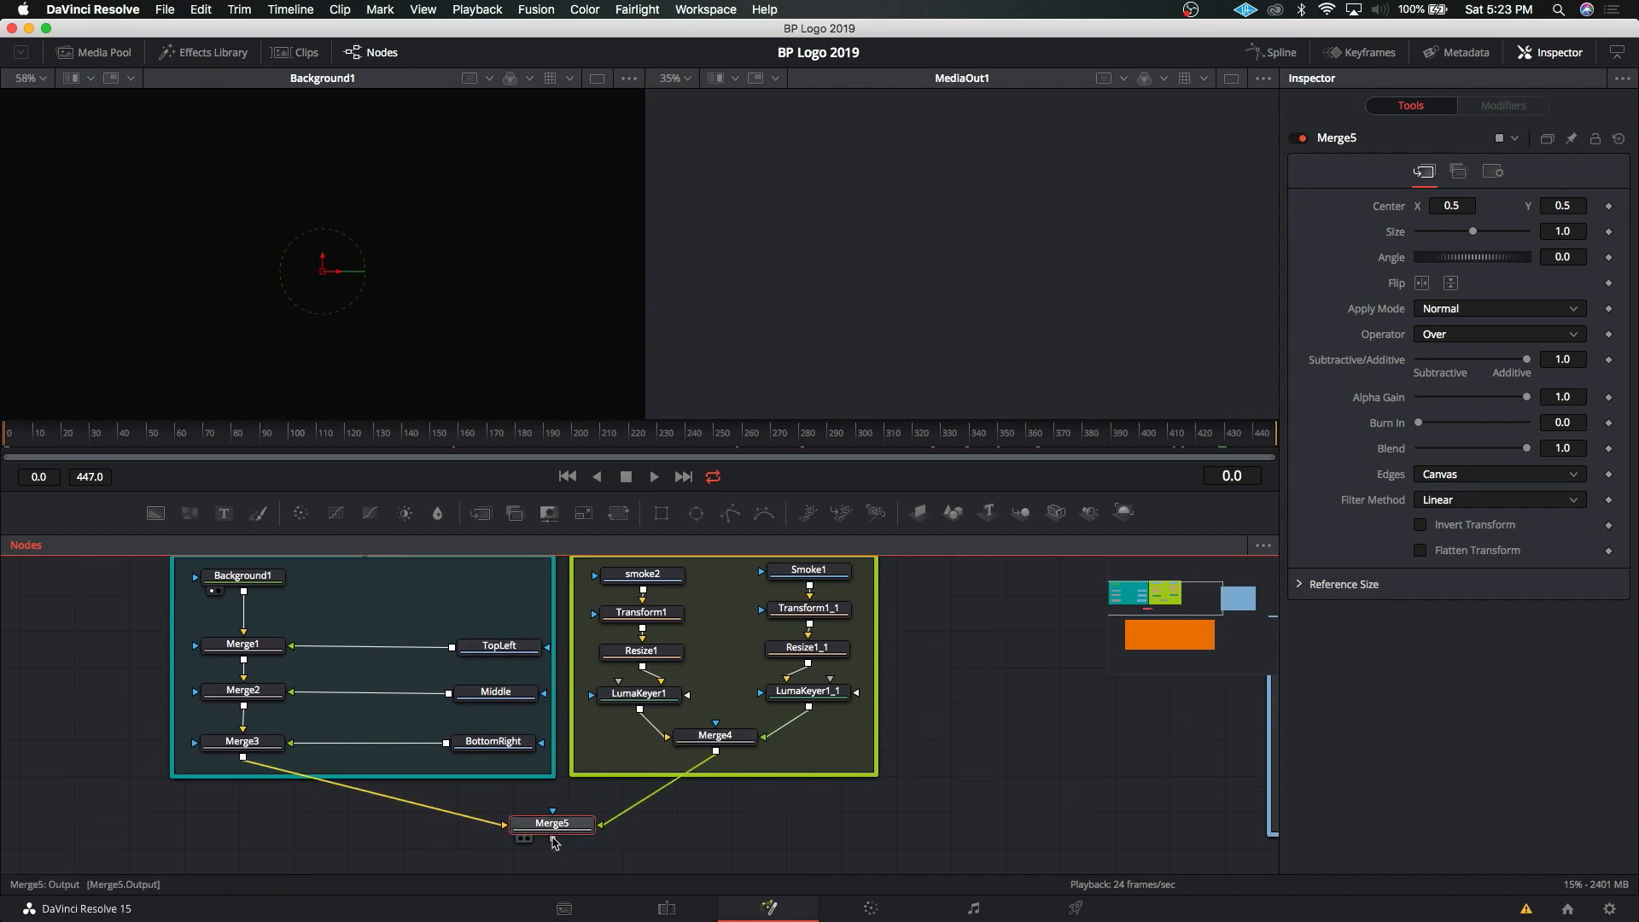
{"action": "left_click", "coordinate": [231, 749]}
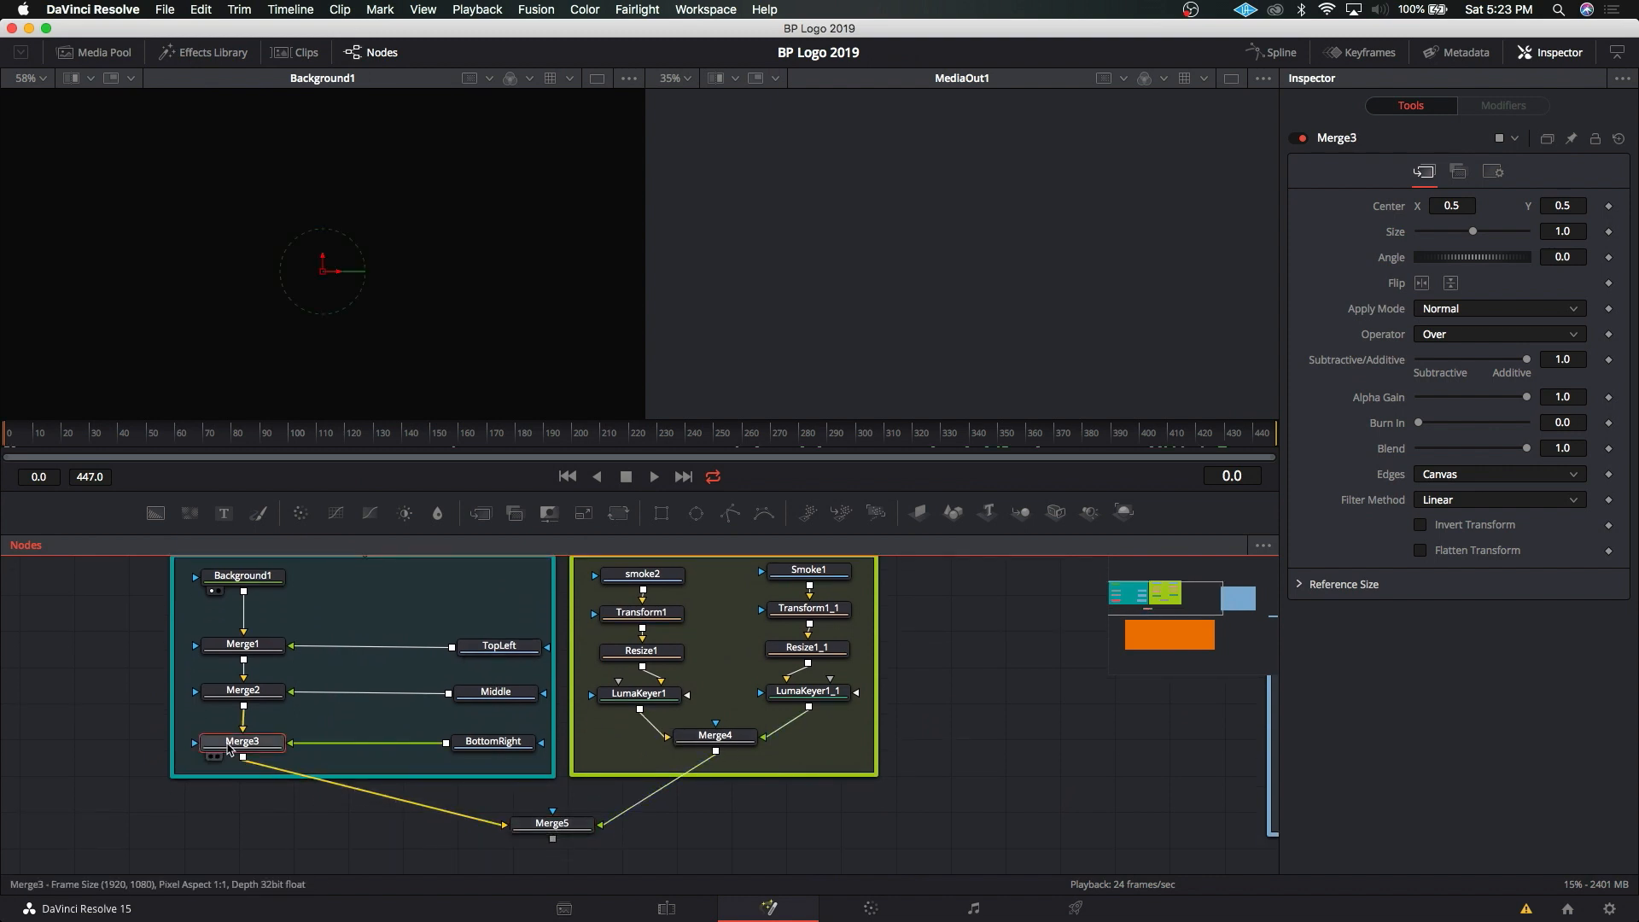
{"action": "key", "text": "2"}
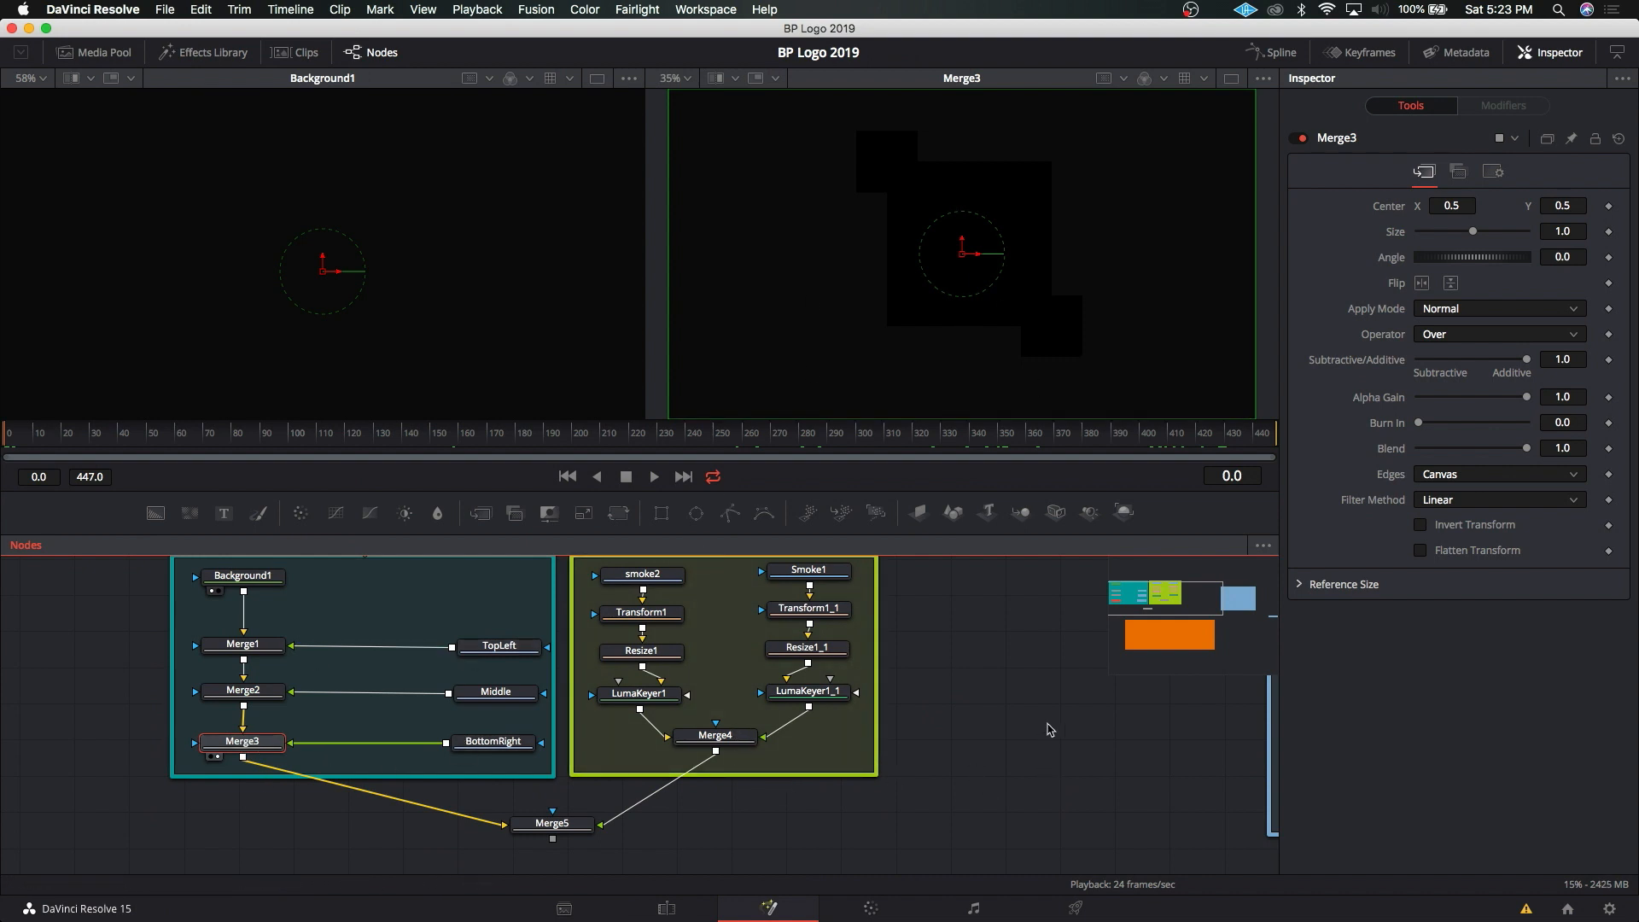
{"action": "left_click_drag", "start_coordinate": [385, 703], "coordinate": [393, 734]}
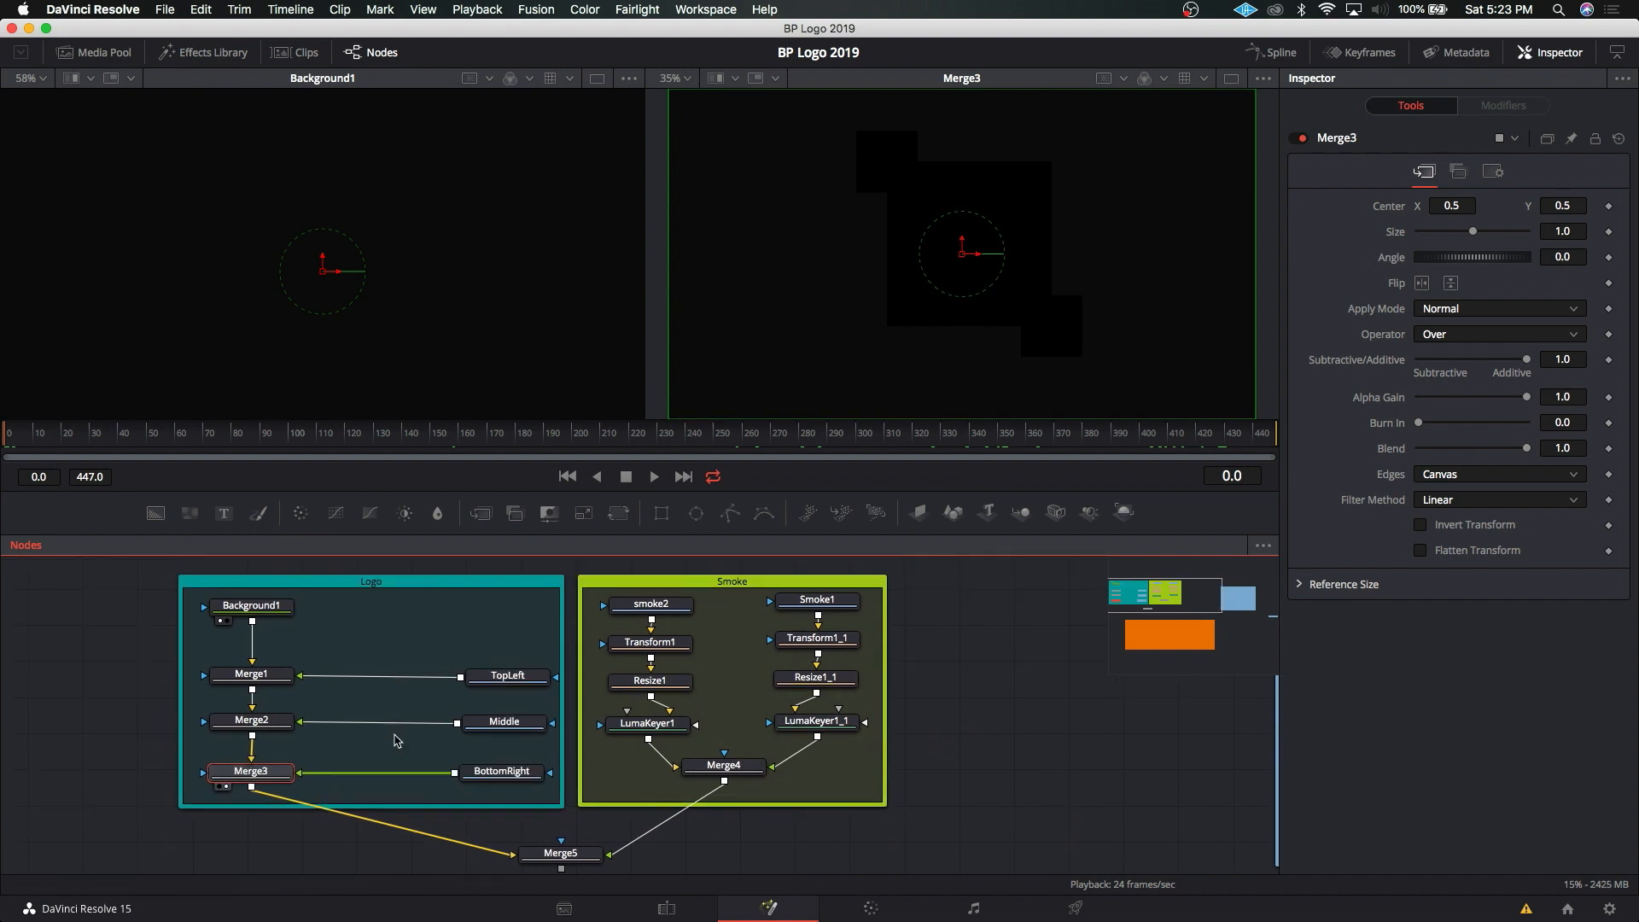
Step: Disconnect TopLeft from Merge1's foreground input and connect it back again
{"action": "left_click", "coordinate": [501, 685]}
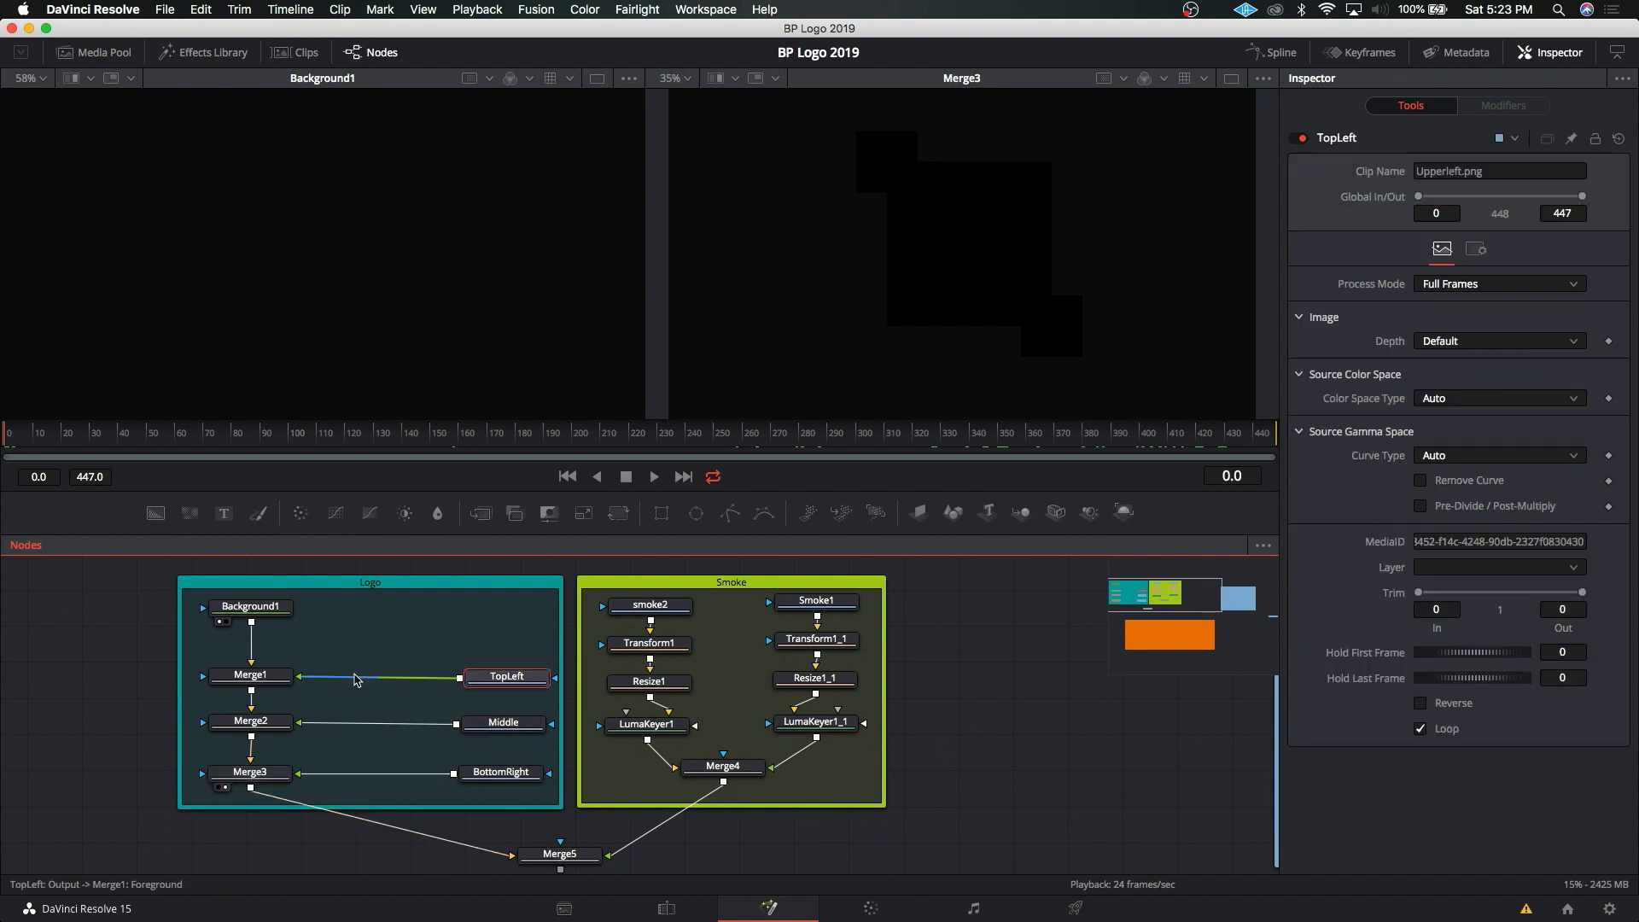
{"action": "left_click", "coordinate": [376, 679]}
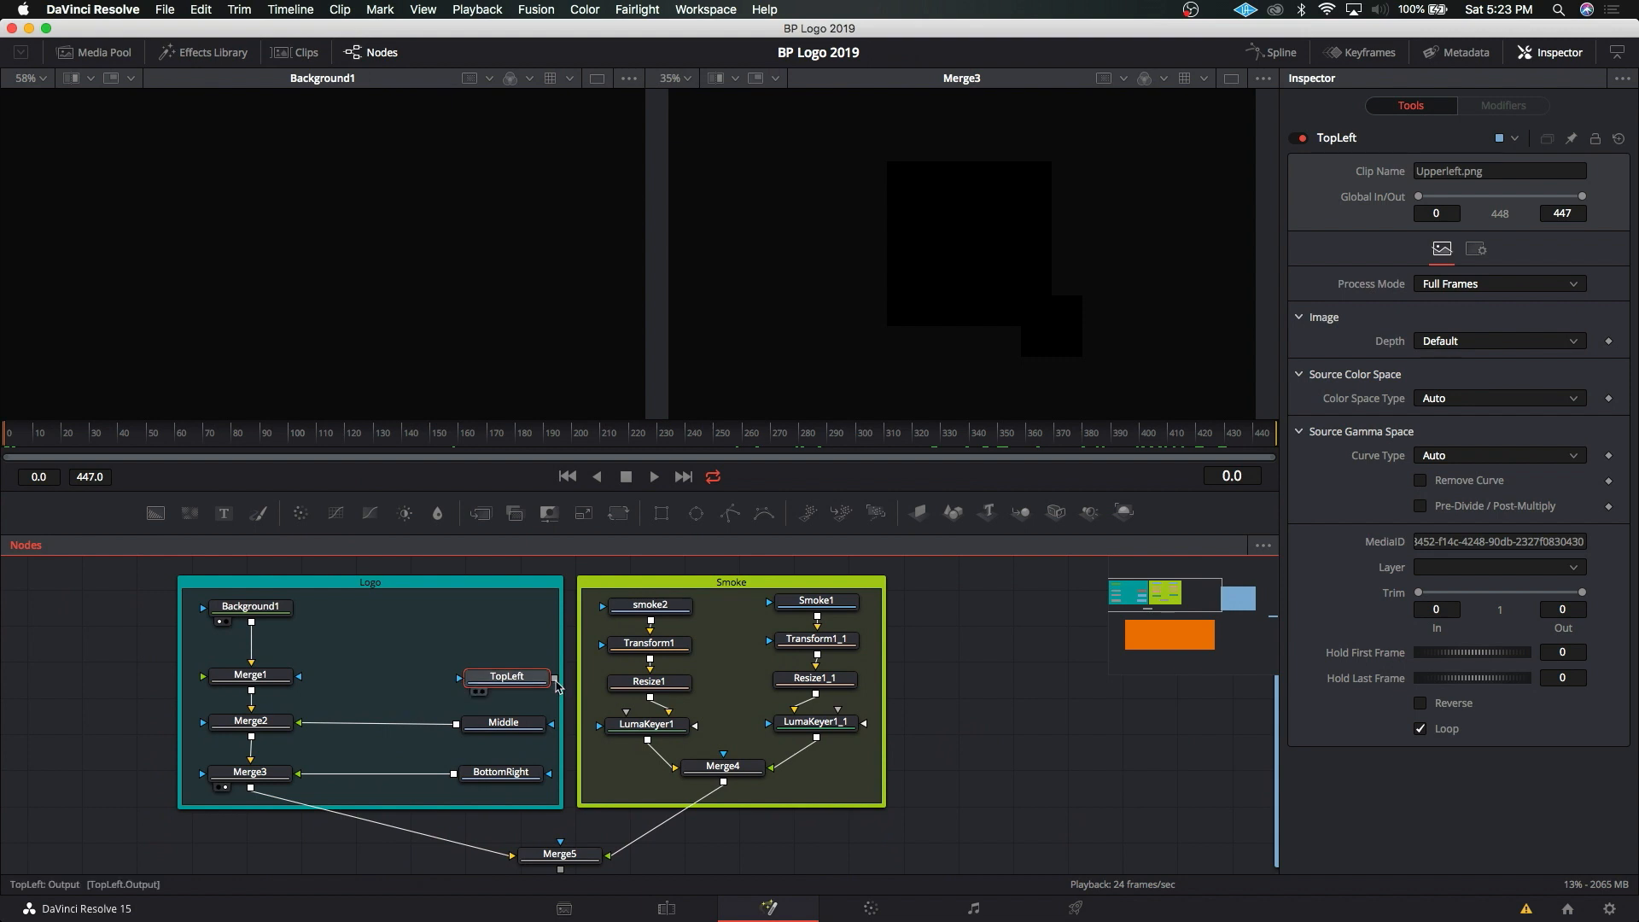
{"action": "left_click_drag", "start_coordinate": [555, 678], "coordinate": [300, 676]}
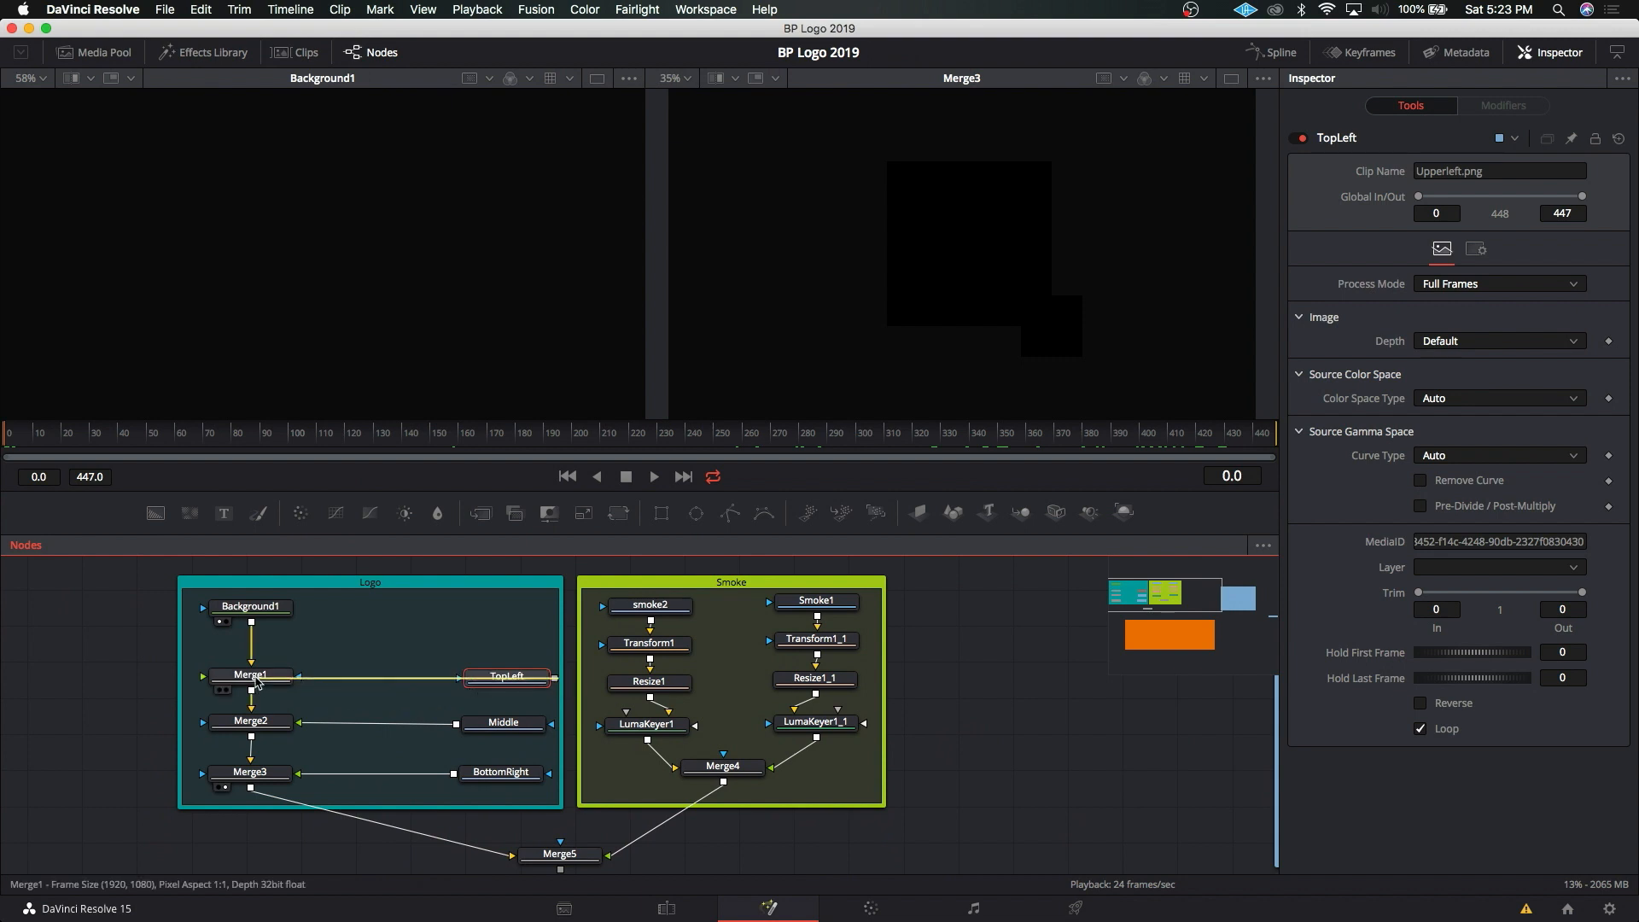
Step: Insert a Shadow node between TopLeft and Merge1 in the Logo group
{"action": "left_click", "coordinate": [507, 674]}
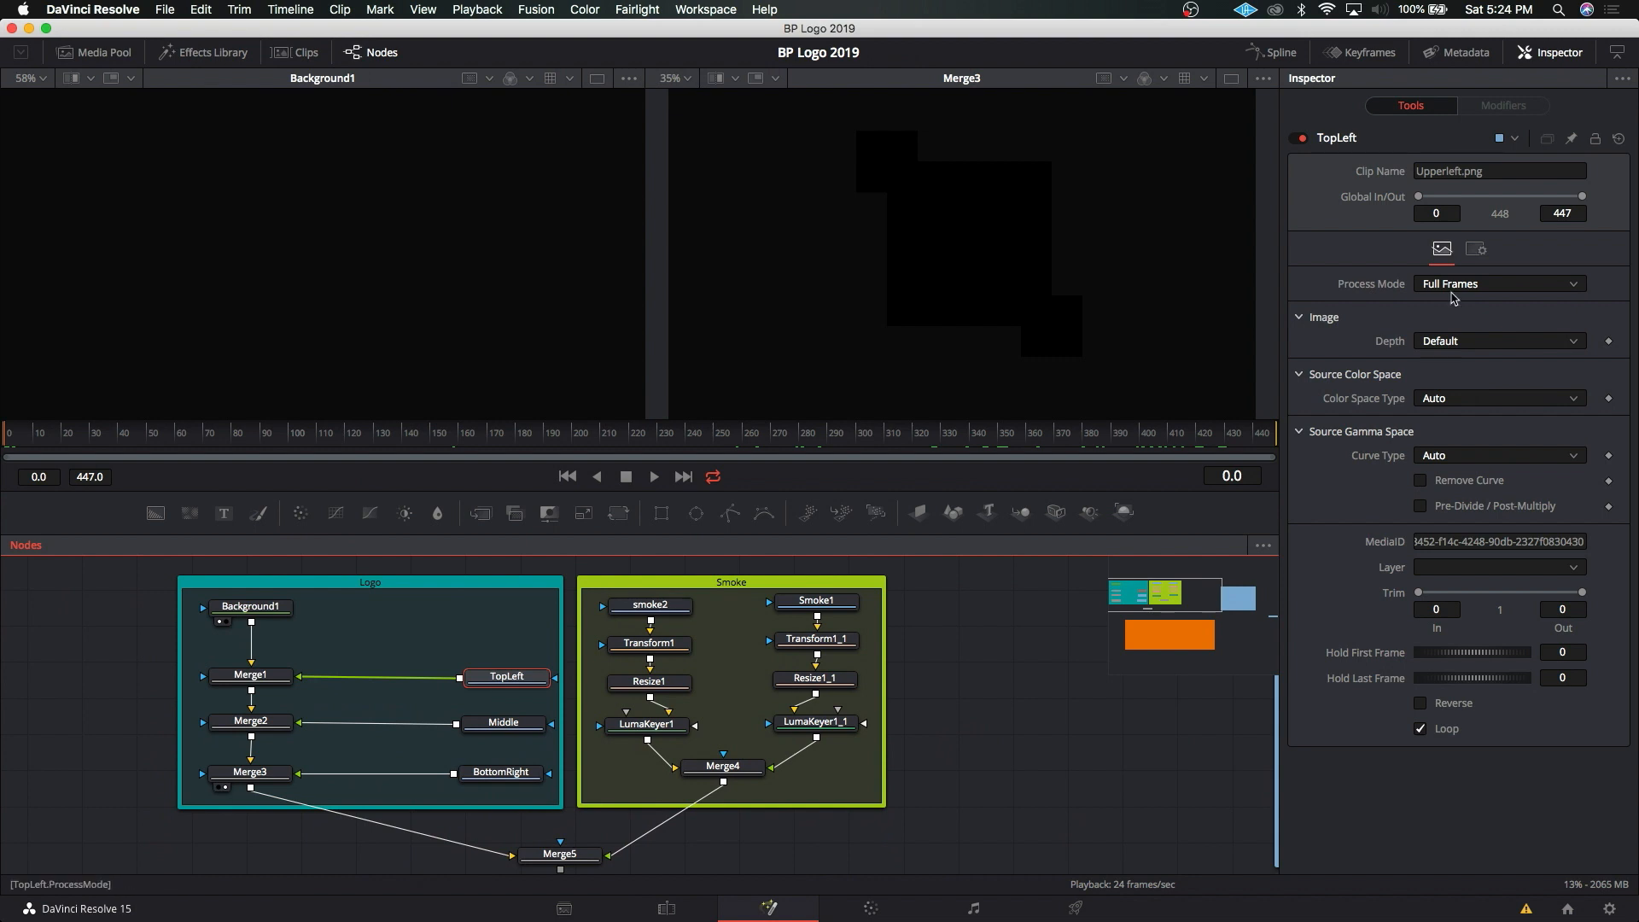
{"action": "key", "text": "shift+space"}
{"action": "type", "text": "mer"}
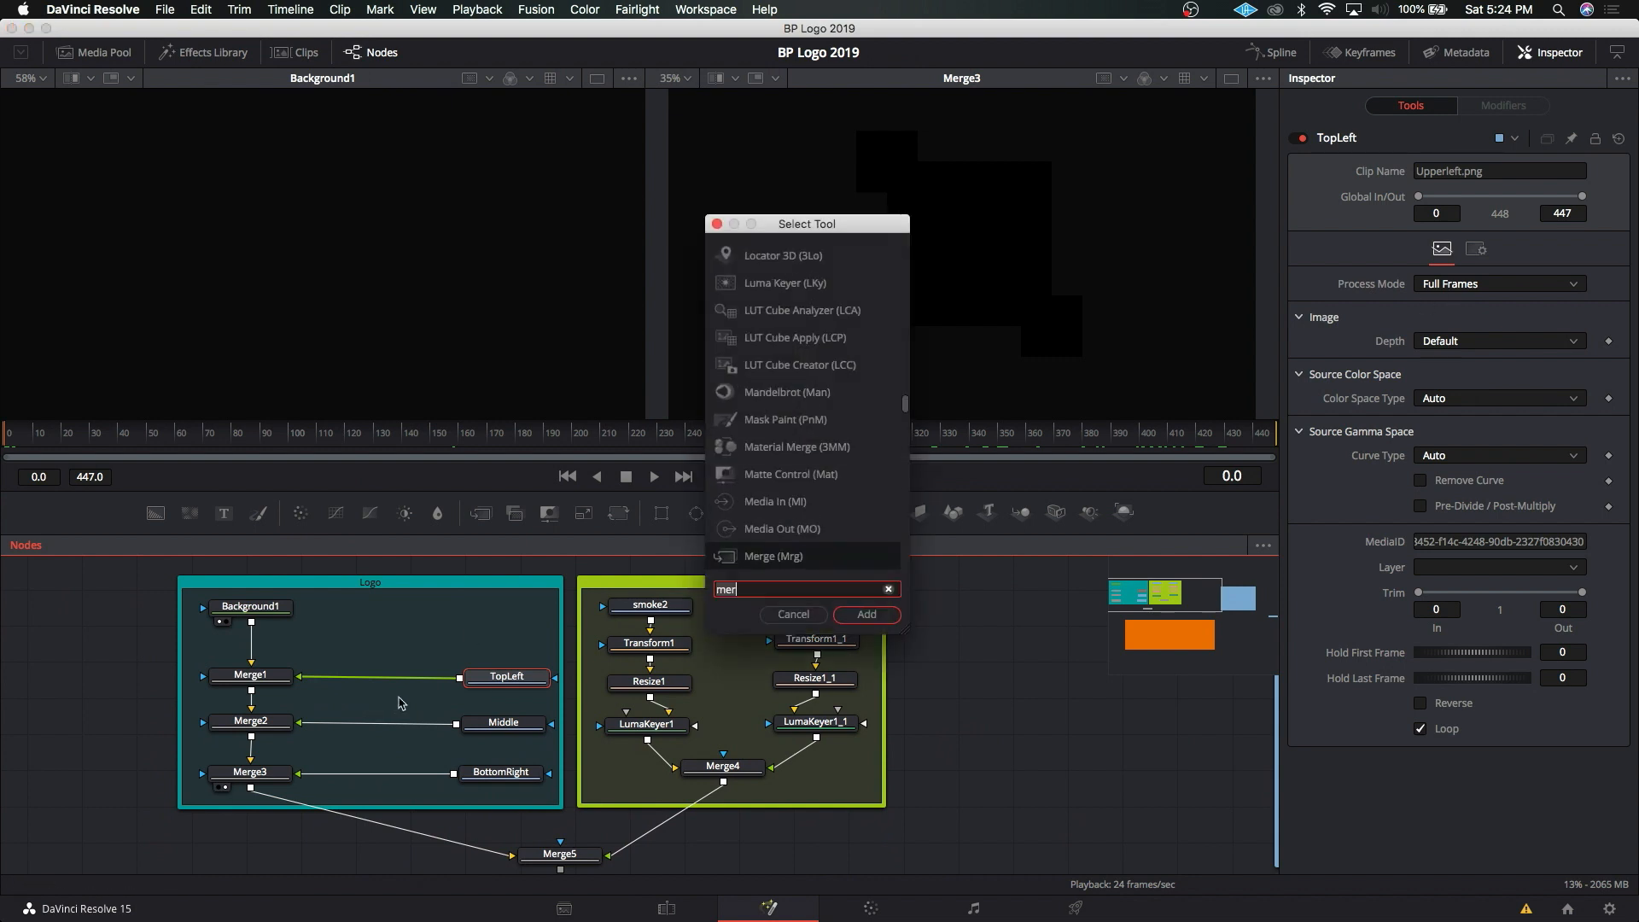
{"action": "type", "text": "sha"}
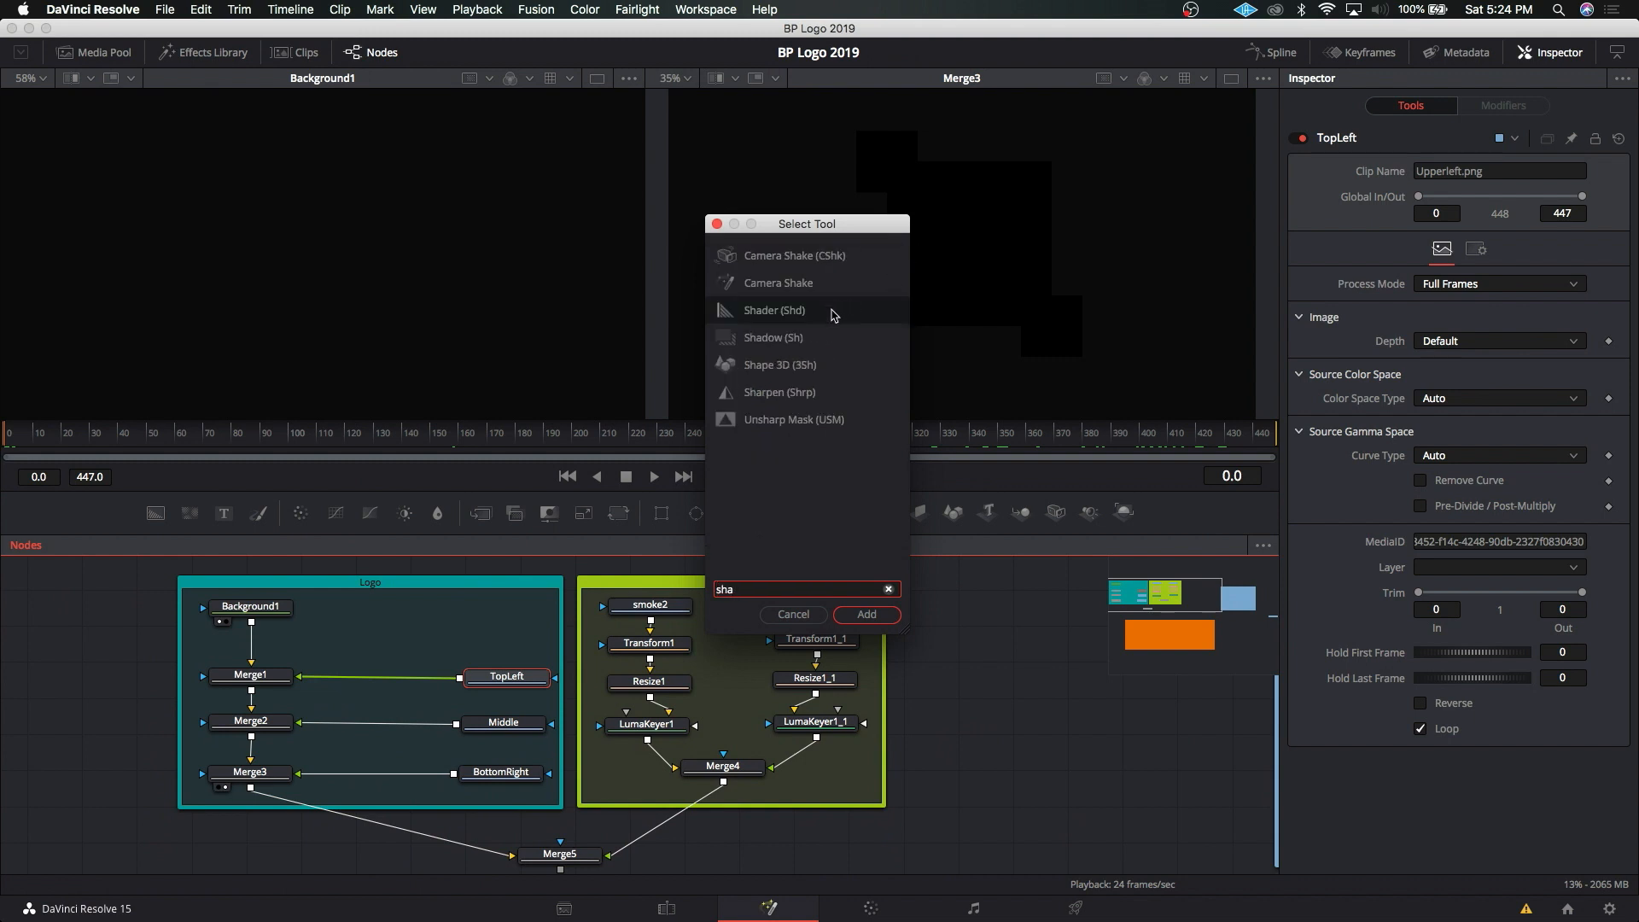
{"action": "left_click", "coordinate": [796, 338]}
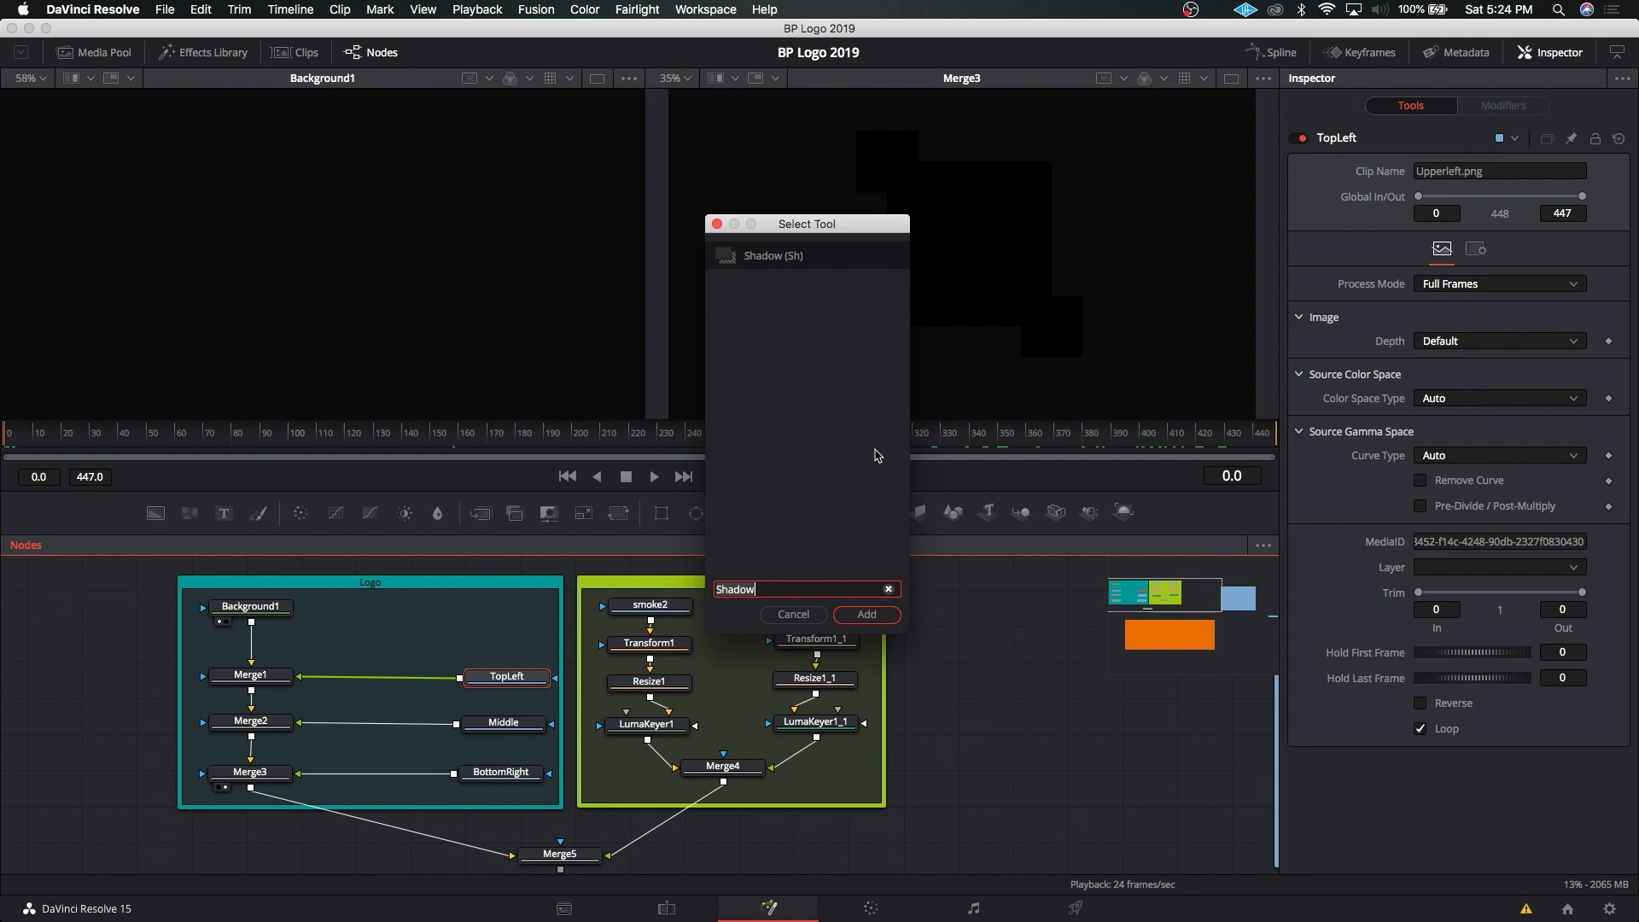
{"action": "left_click", "coordinate": [856, 611]}
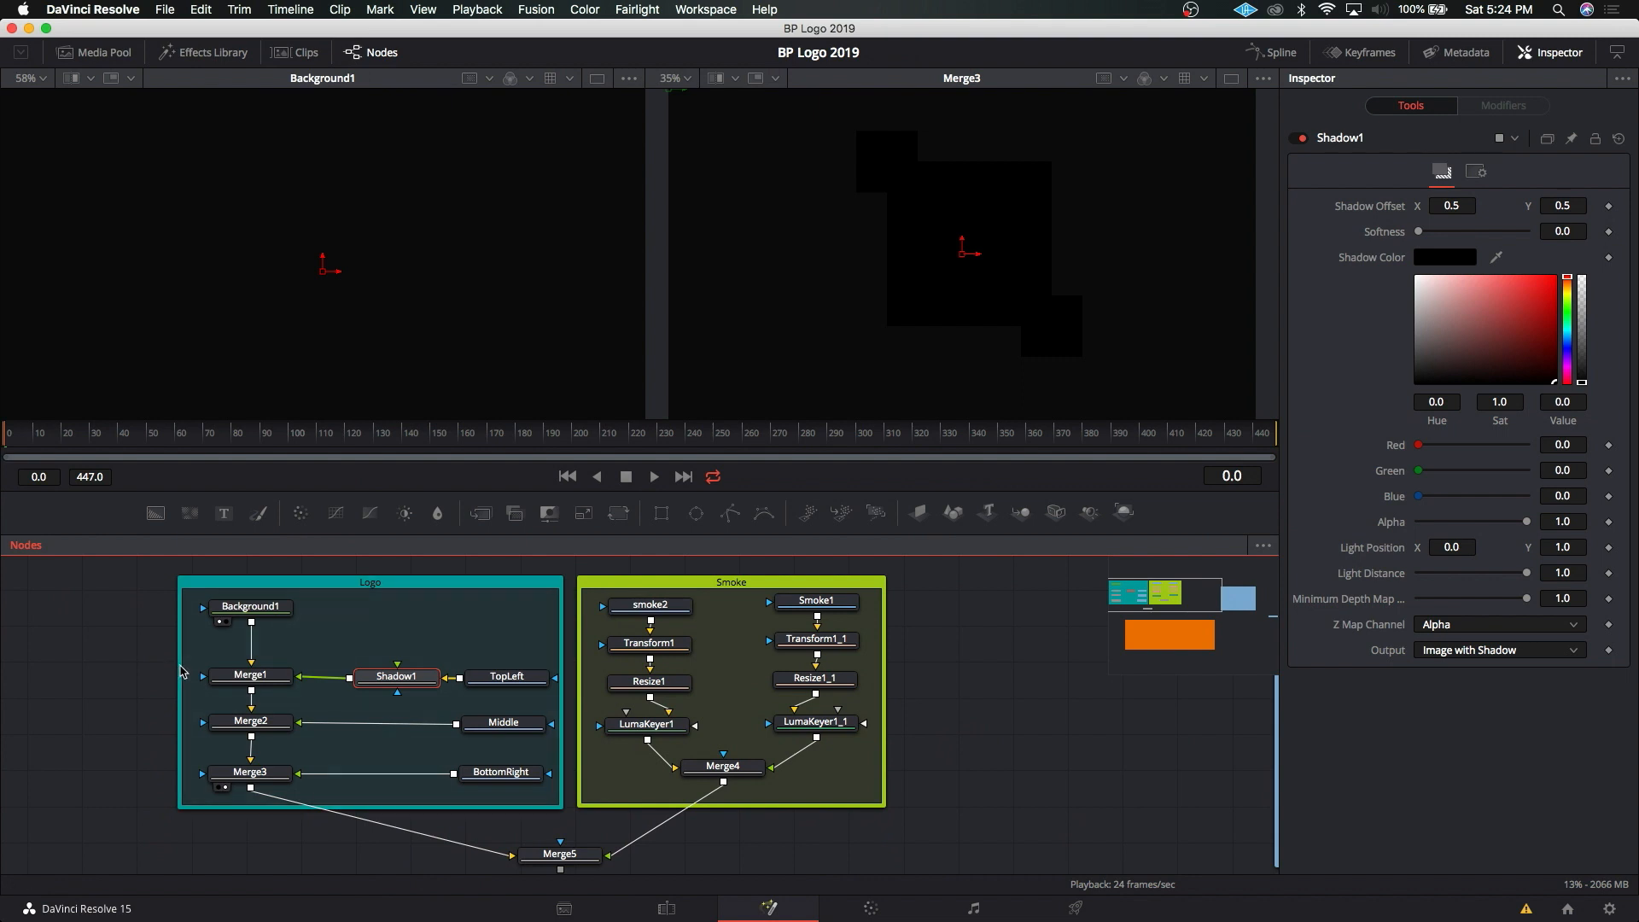
Step: Widen the Logo group leftward and move the Background1, Merge1, Merge2 and Merge3 column left to make room for the shadow node
{"action": "left_click", "coordinate": [149, 671]}
{"action": "left_click_drag", "start_coordinate": [135, 717], "coordinate": [180, 770]}
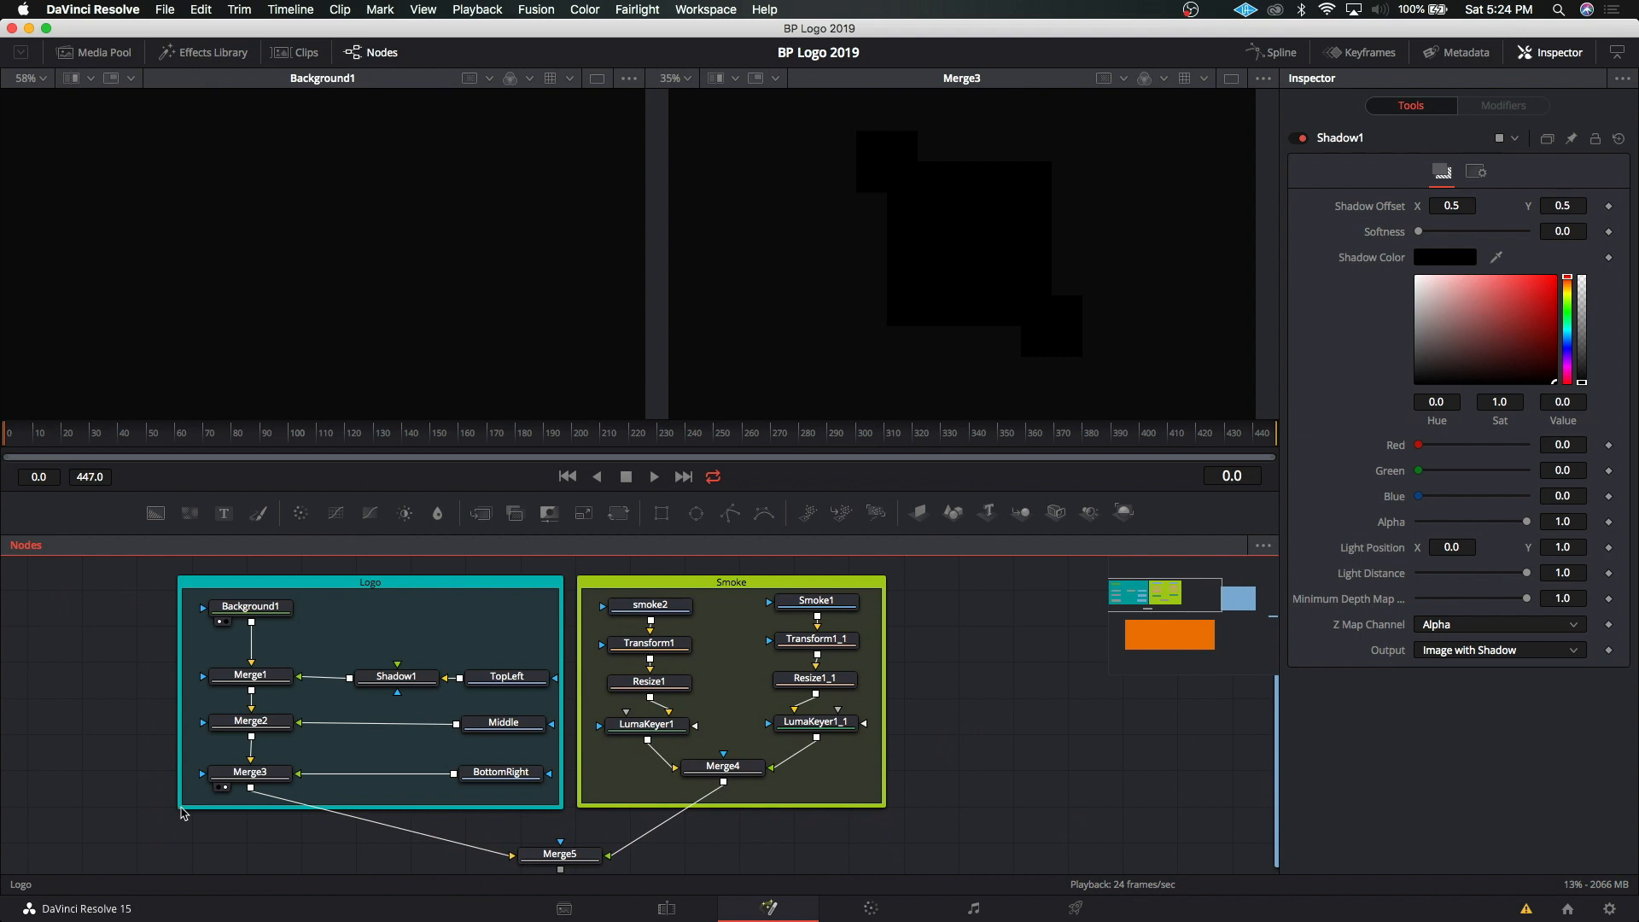
{"action": "left_click_drag", "start_coordinate": [181, 811], "coordinate": [141, 807]}
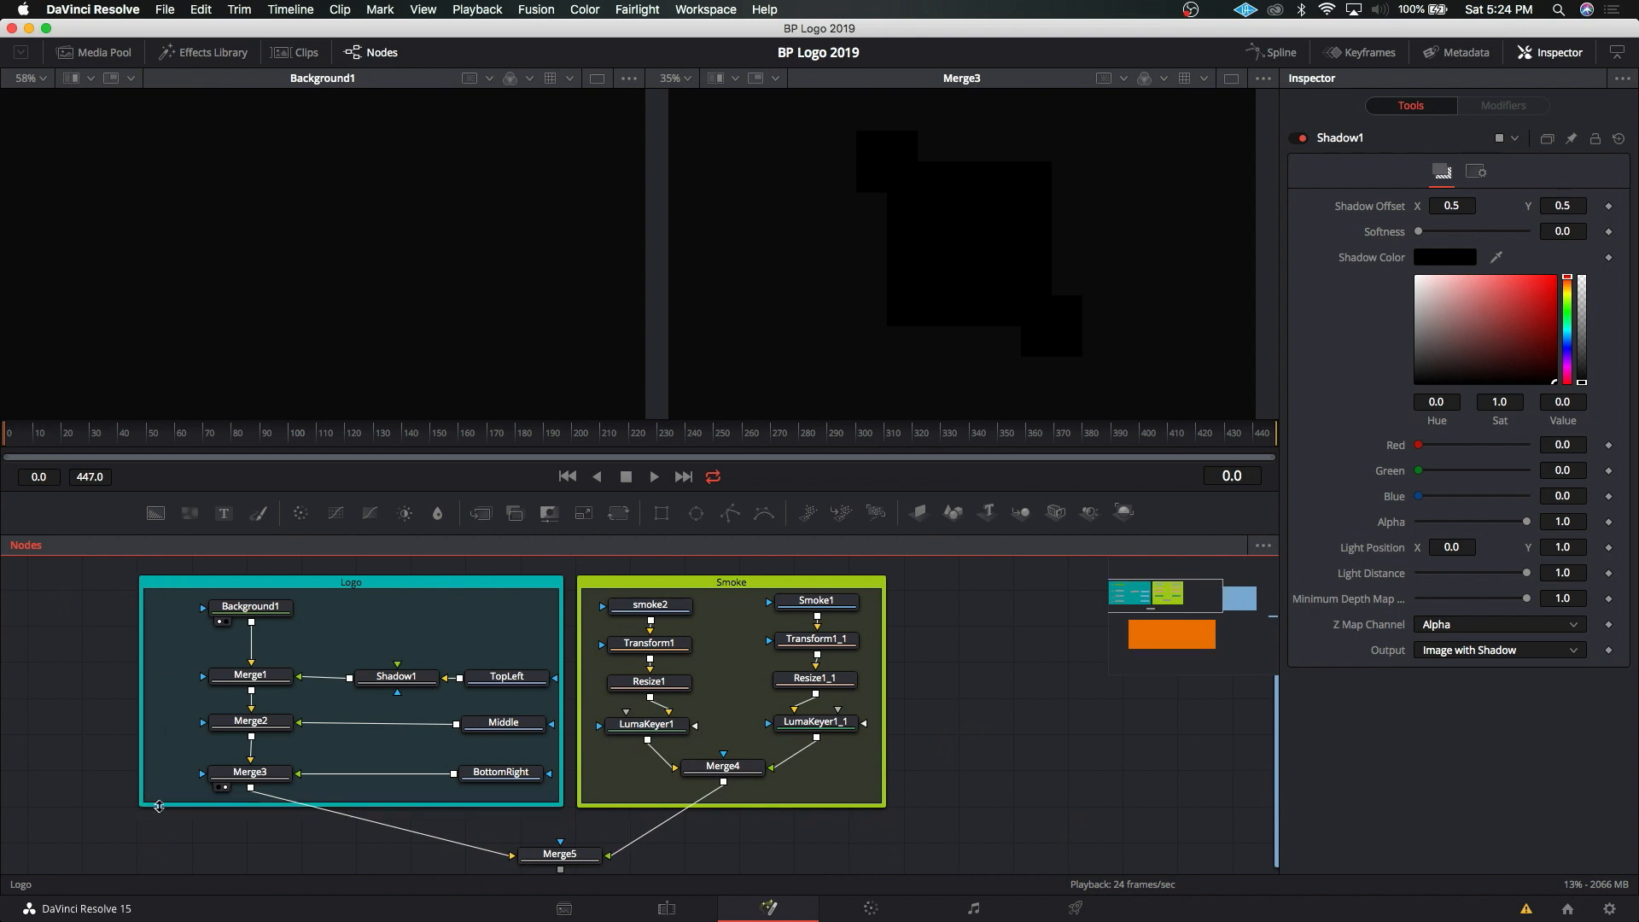
{"action": "left_click_drag", "start_coordinate": [166, 599], "coordinate": [213, 781]}
{"action": "left_click", "coordinate": [212, 780]}
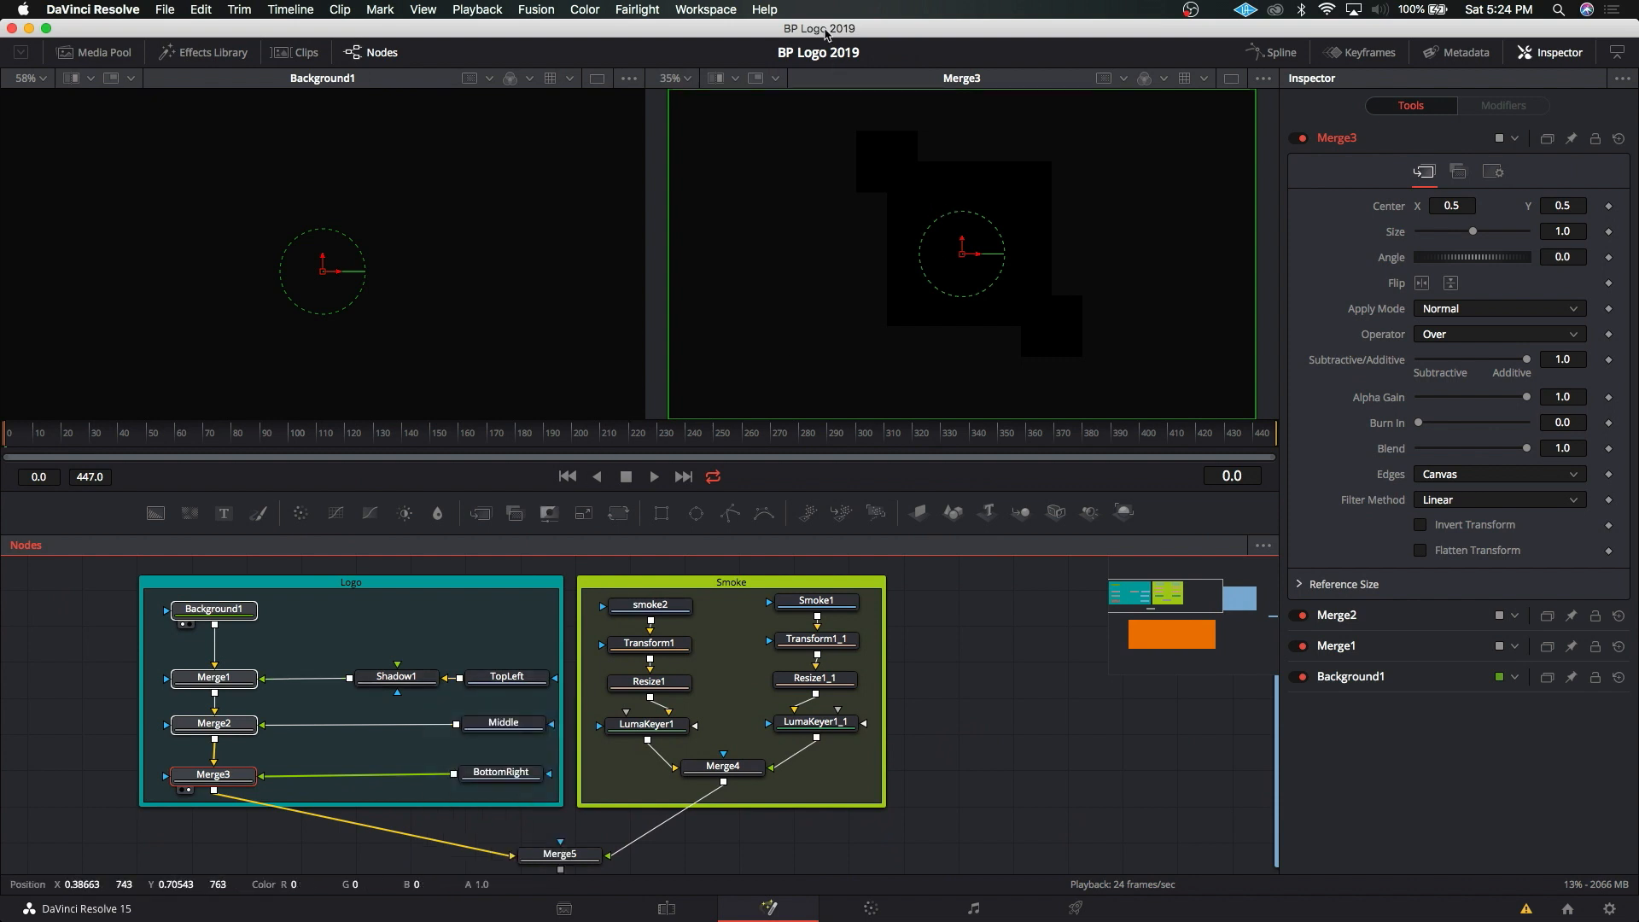
{"action": "mouse_move", "coordinate": [826, 34]}
{"action": "left_mouse_down"}
{"action": "mouse_move", "coordinate": [825, 912]}
{"action": "mouse_move", "coordinate": [837, 7]}
{"action": "left_mouse_up"}
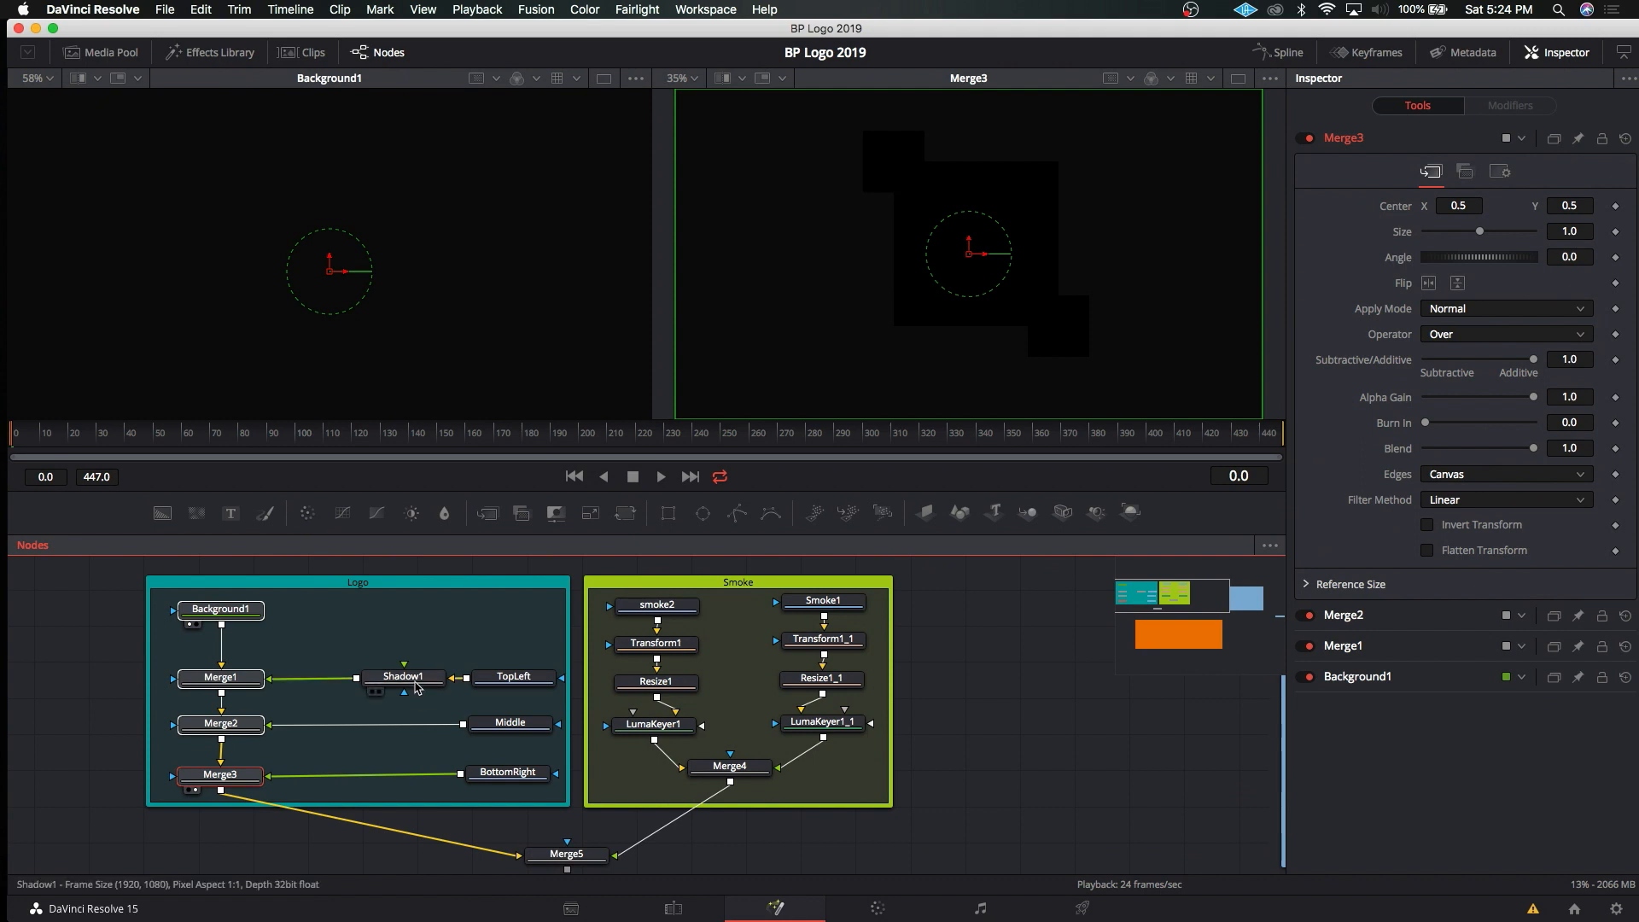
Step: Give Shadow1 a bright cyan shadow color with hue 0.52, saturation 0.62 and value 0.984, and soften it to about 0.0122
{"action": "mouse_move", "coordinate": [415, 685]}
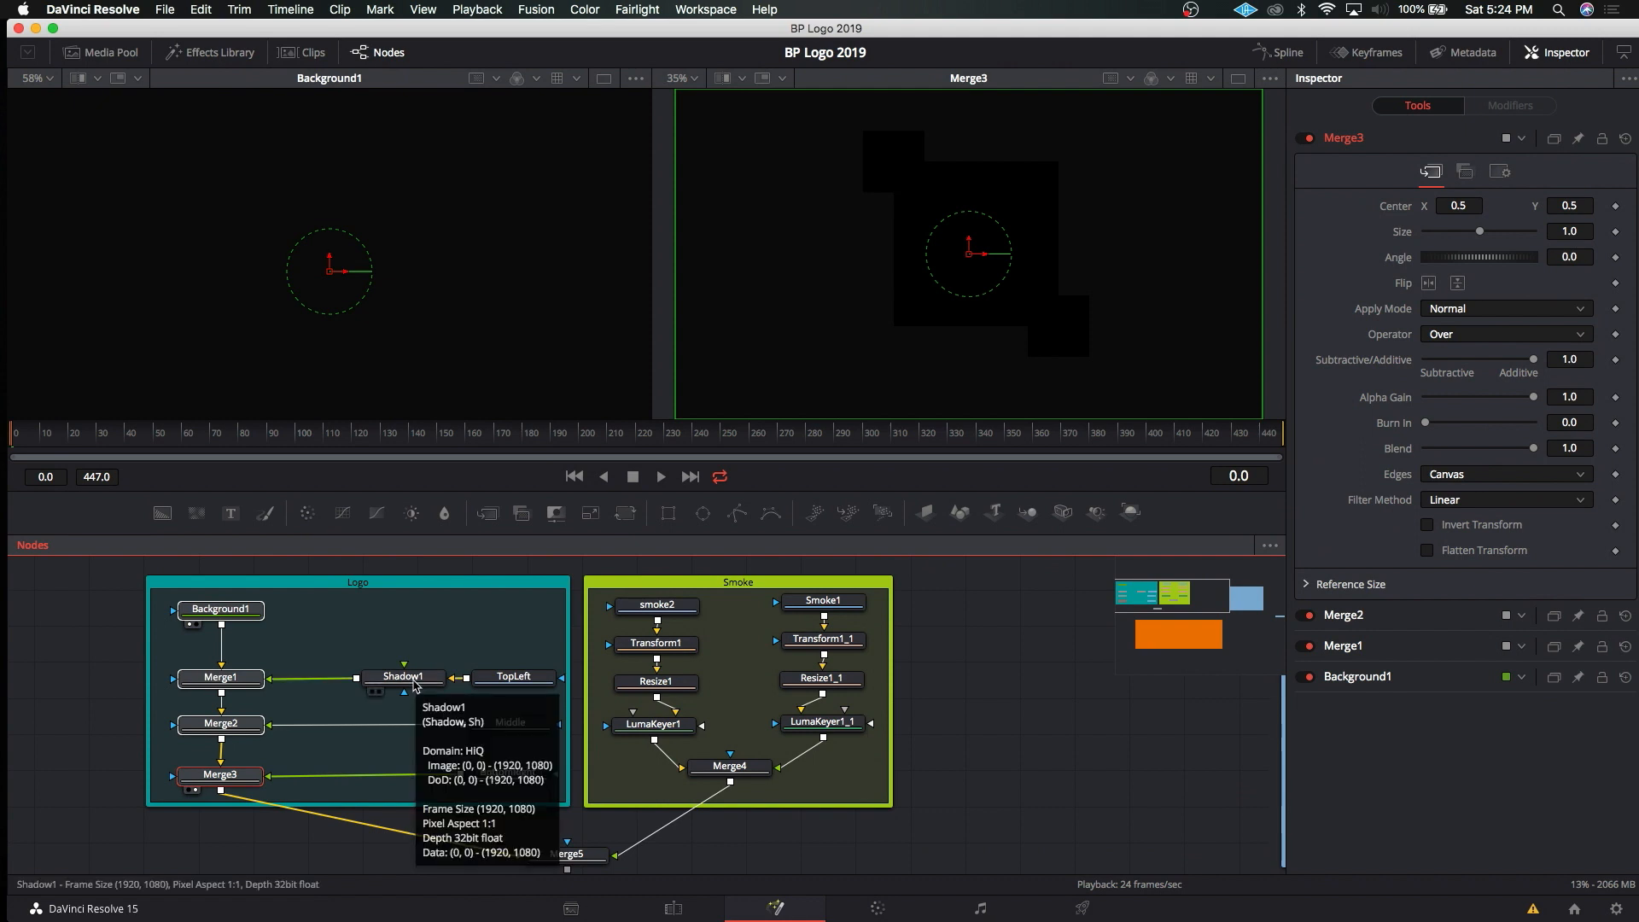
{"action": "left_click", "coordinate": [415, 685]}
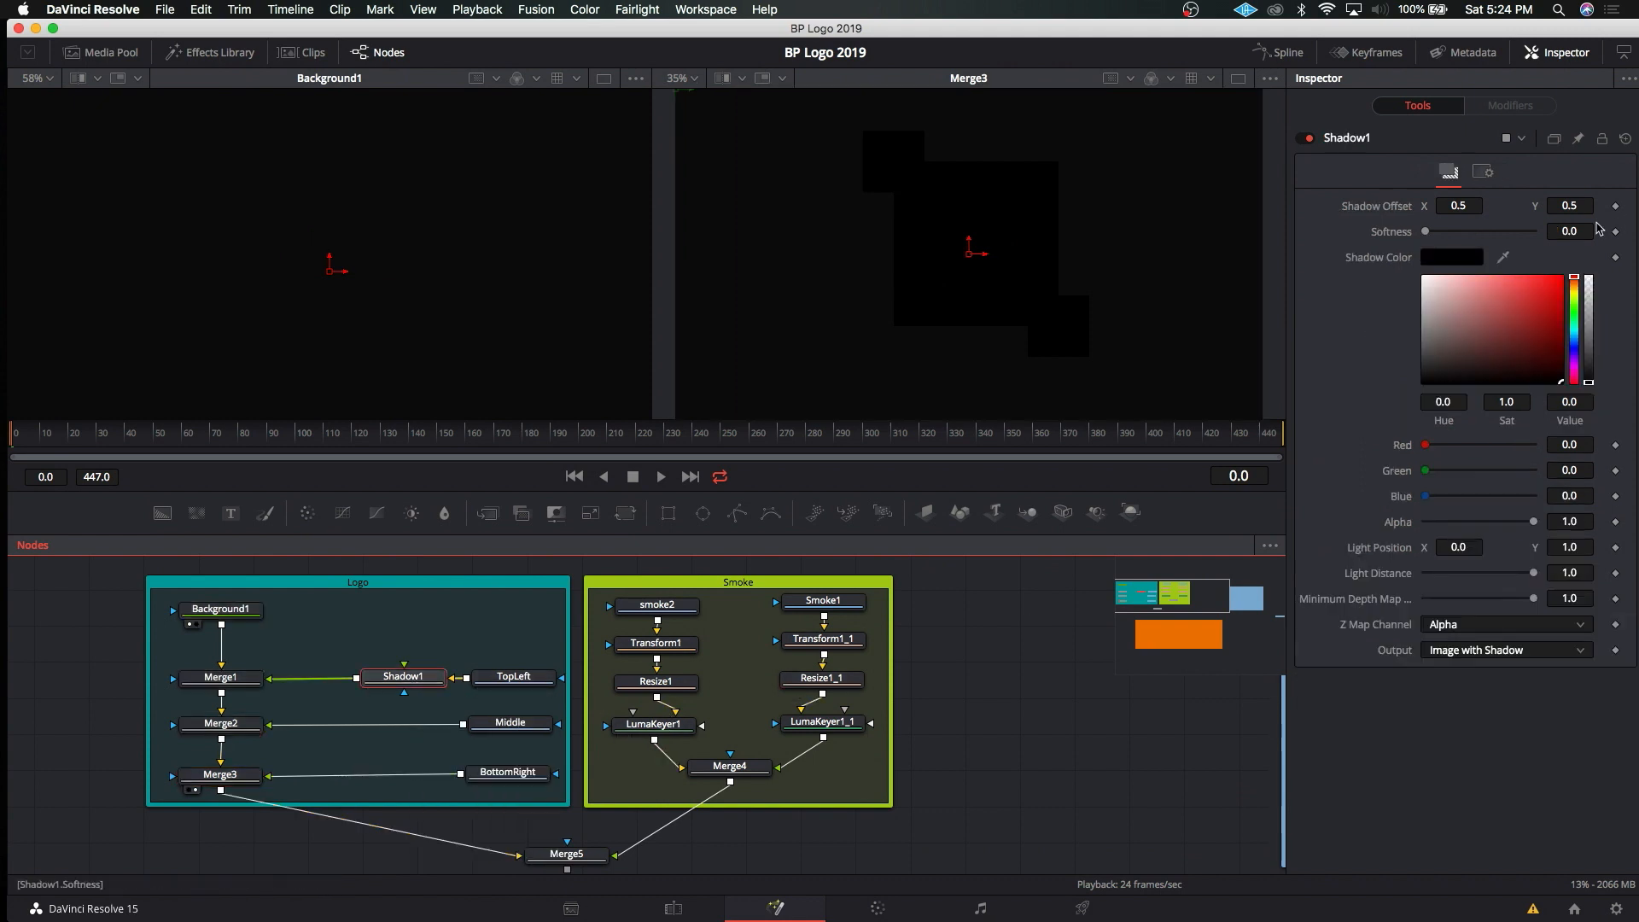
{"action": "left_click", "coordinate": [1576, 332]}
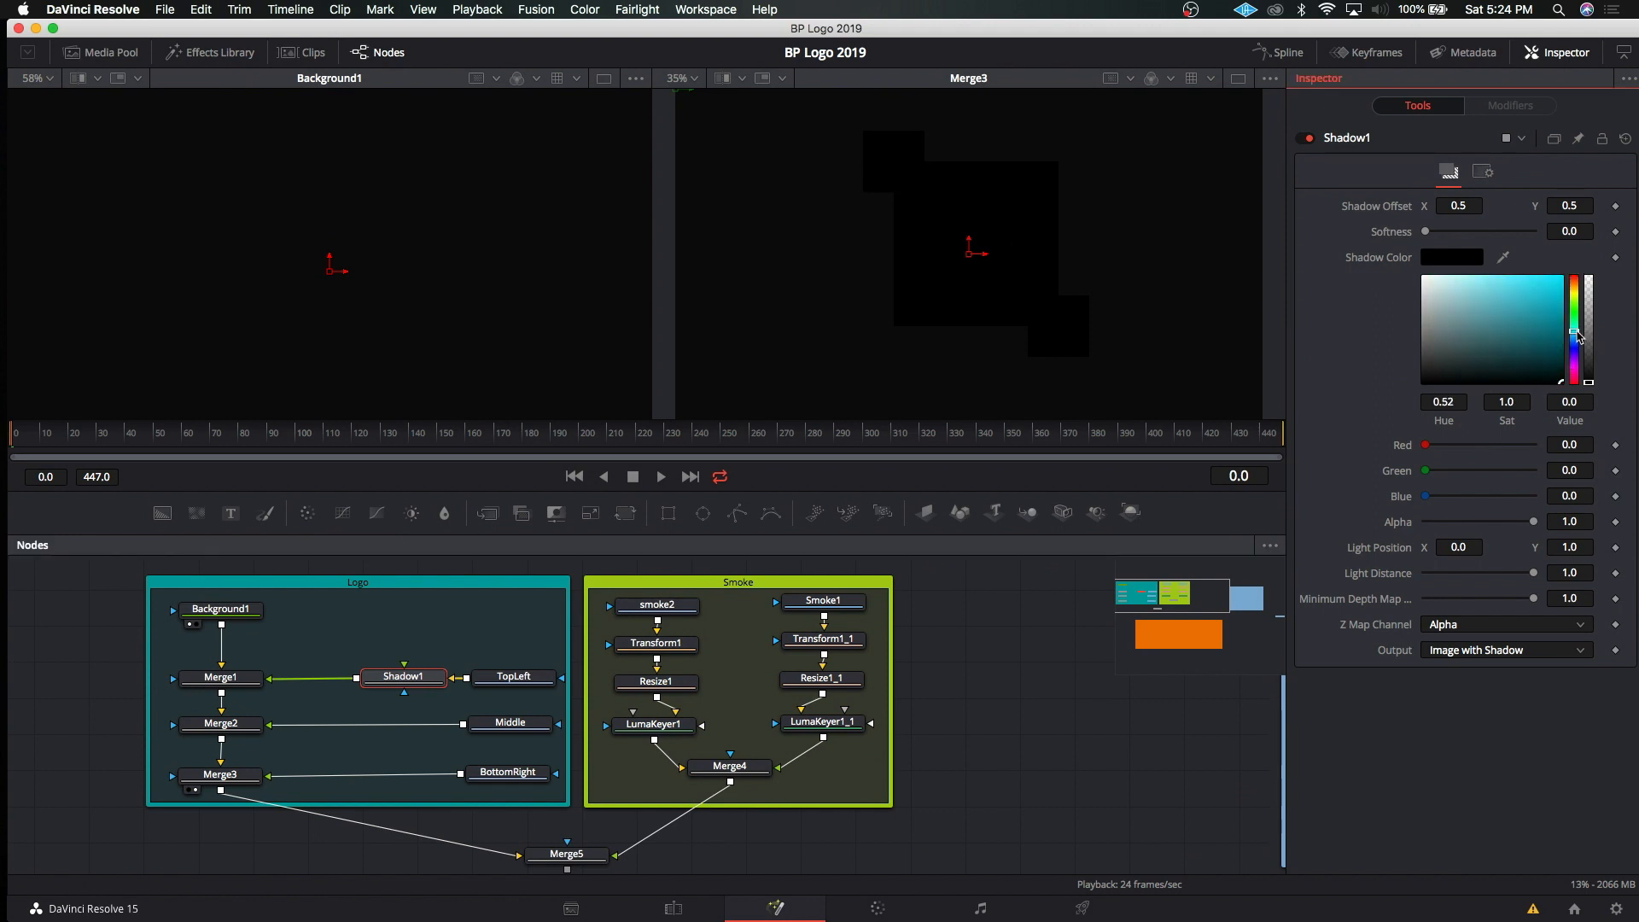
{"action": "left_click_drag", "start_coordinate": [1512, 329], "coordinate": [1509, 282]}
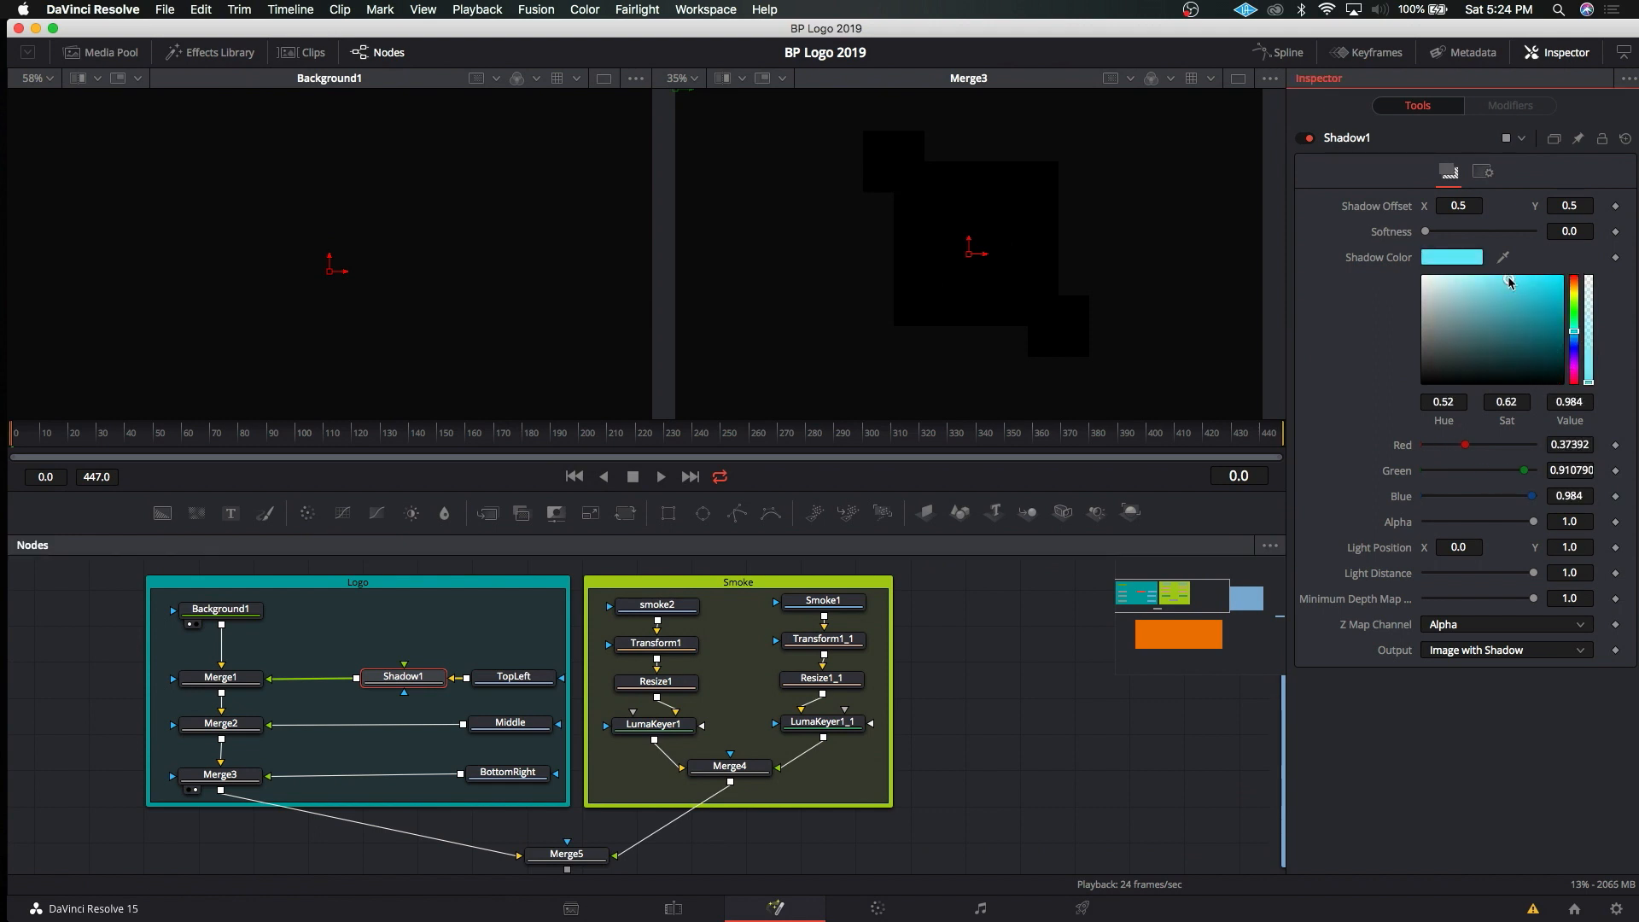
{"action": "mouse_move", "coordinate": [1424, 231]}
{"action": "left_mouse_down"}
{"action": "mouse_move", "coordinate": [1483, 234]}
{"action": "mouse_move", "coordinate": [1451, 233]}
{"action": "left_mouse_up"}
Step: Check the reference logo image behind the window and set Shadow1 to pale cyan, saturation 0.163, value 0.945, with softness about 0.00827
{"action": "left_click_drag", "start_coordinate": [1096, 35], "coordinate": [1099, 619]}
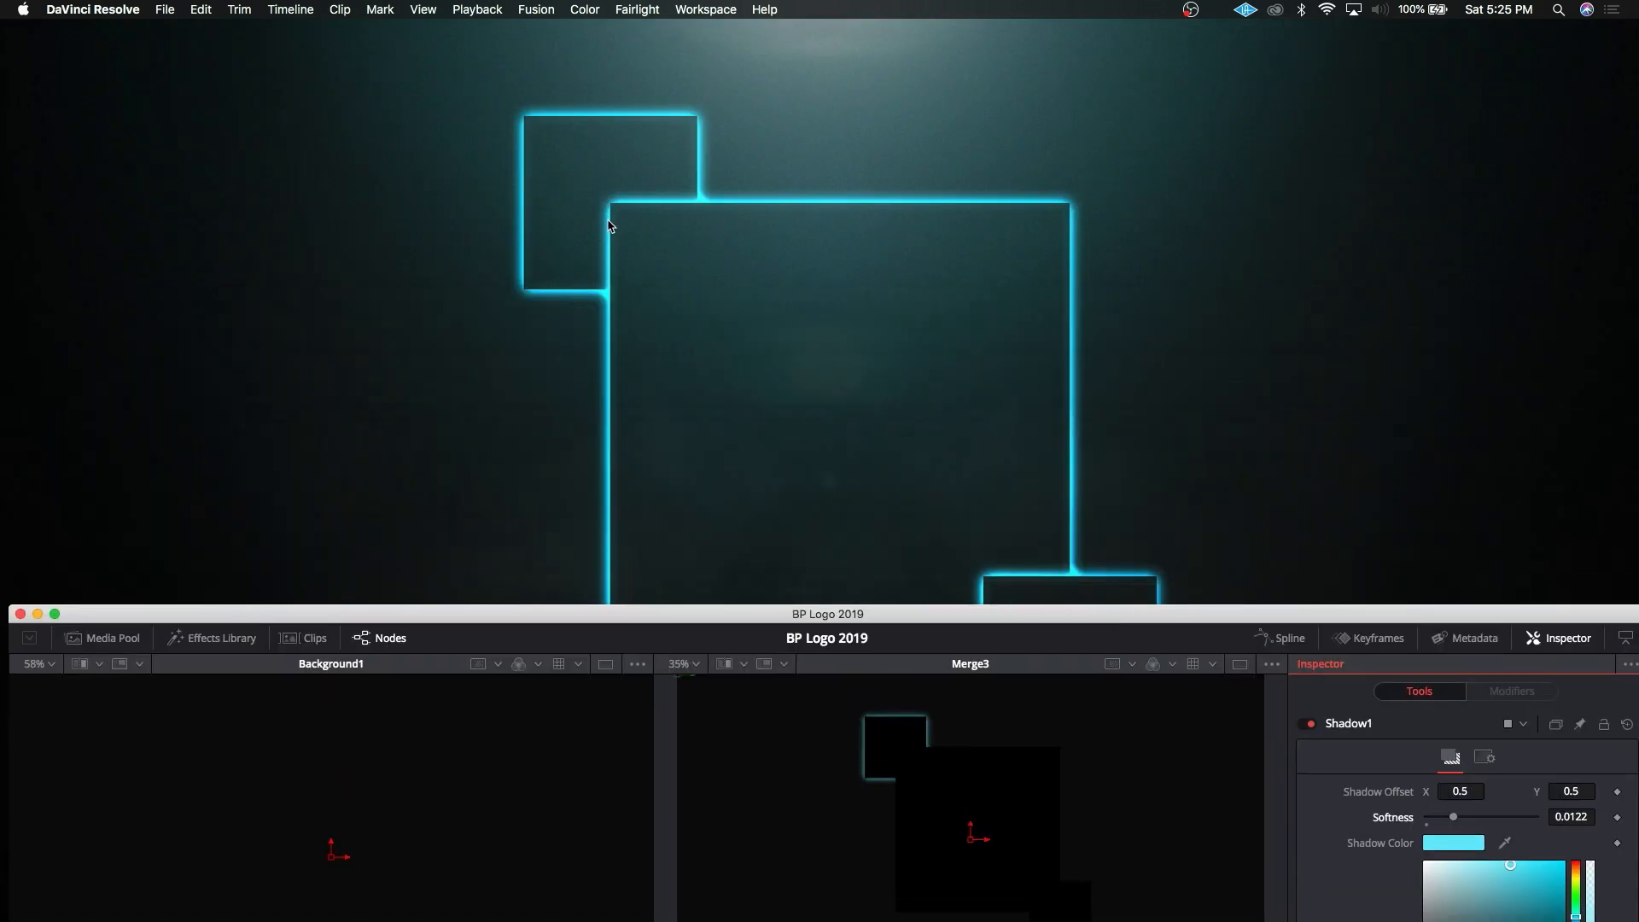
{"action": "left_click_drag", "start_coordinate": [993, 640], "coordinate": [988, 11]}
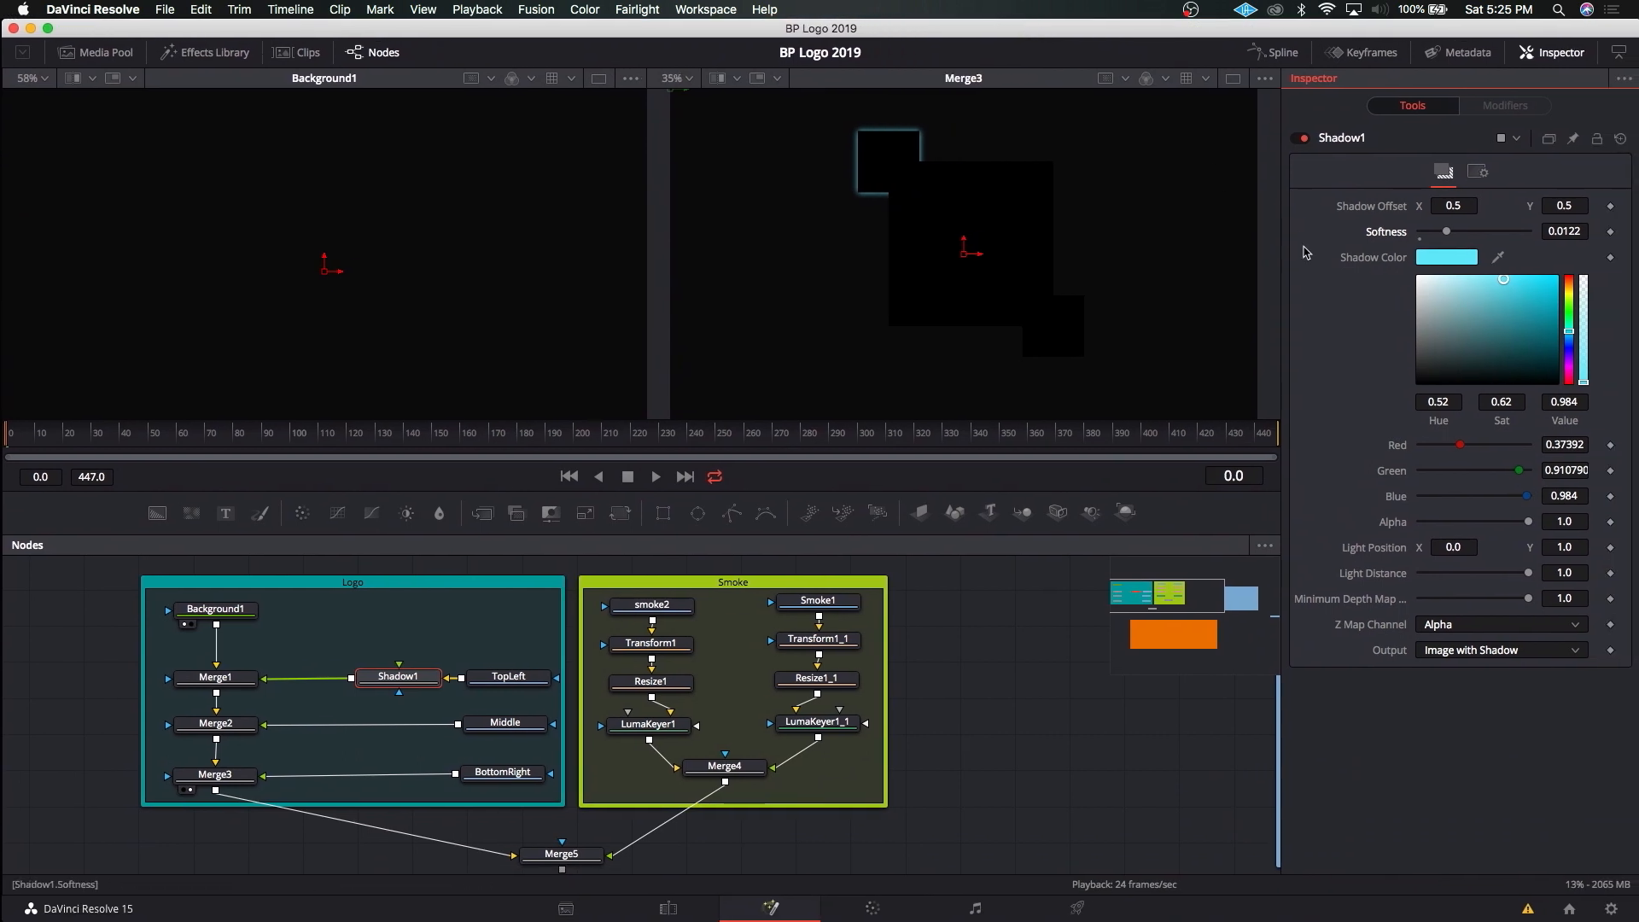
{"action": "left_click", "coordinate": [1447, 281]}
{"action": "left_click_drag", "start_coordinate": [1447, 281], "coordinate": [1438, 232]}
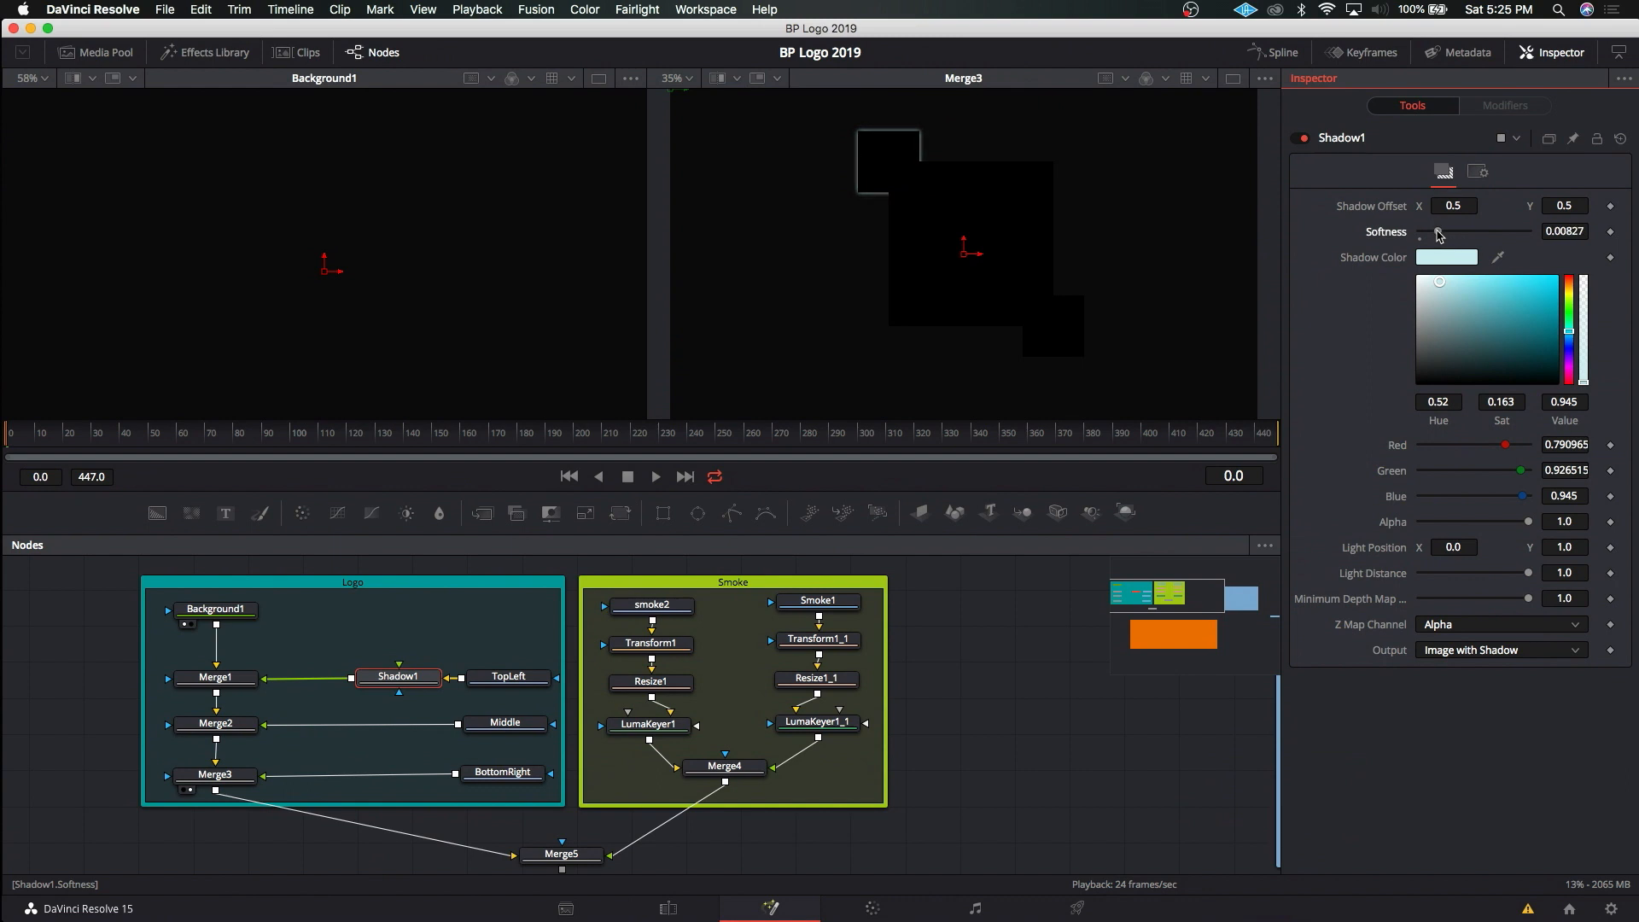
Step: Insert a second Shadow node between Shadow1 and Merge1 in the Logo group
{"action": "left_click", "coordinate": [405, 678]}
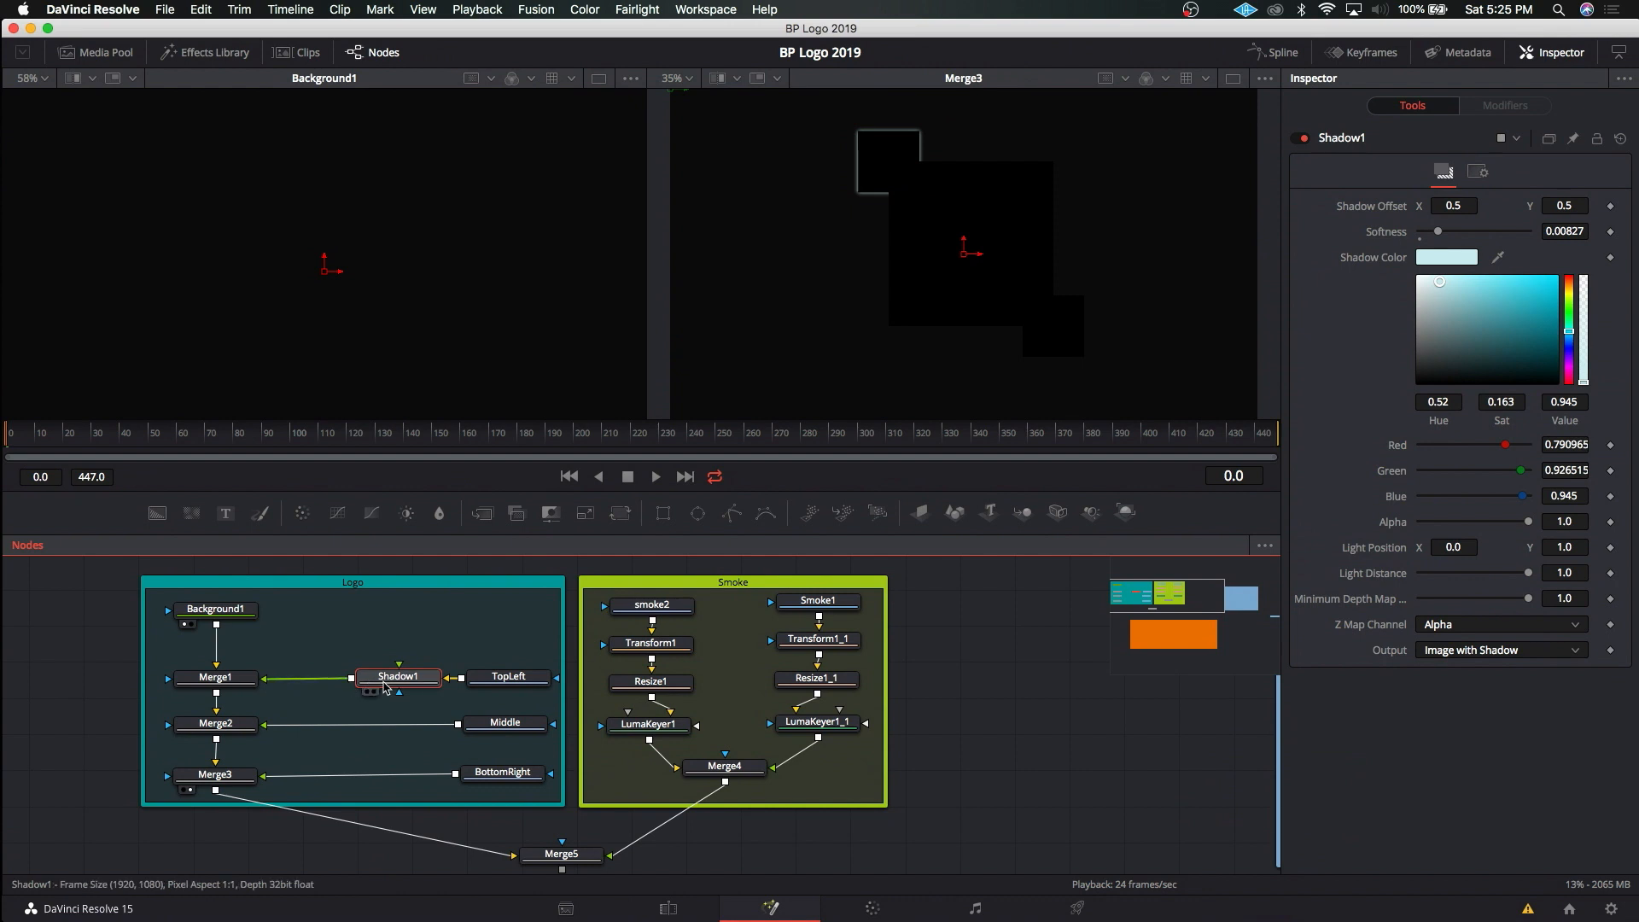
{"action": "key", "text": "shift+space"}
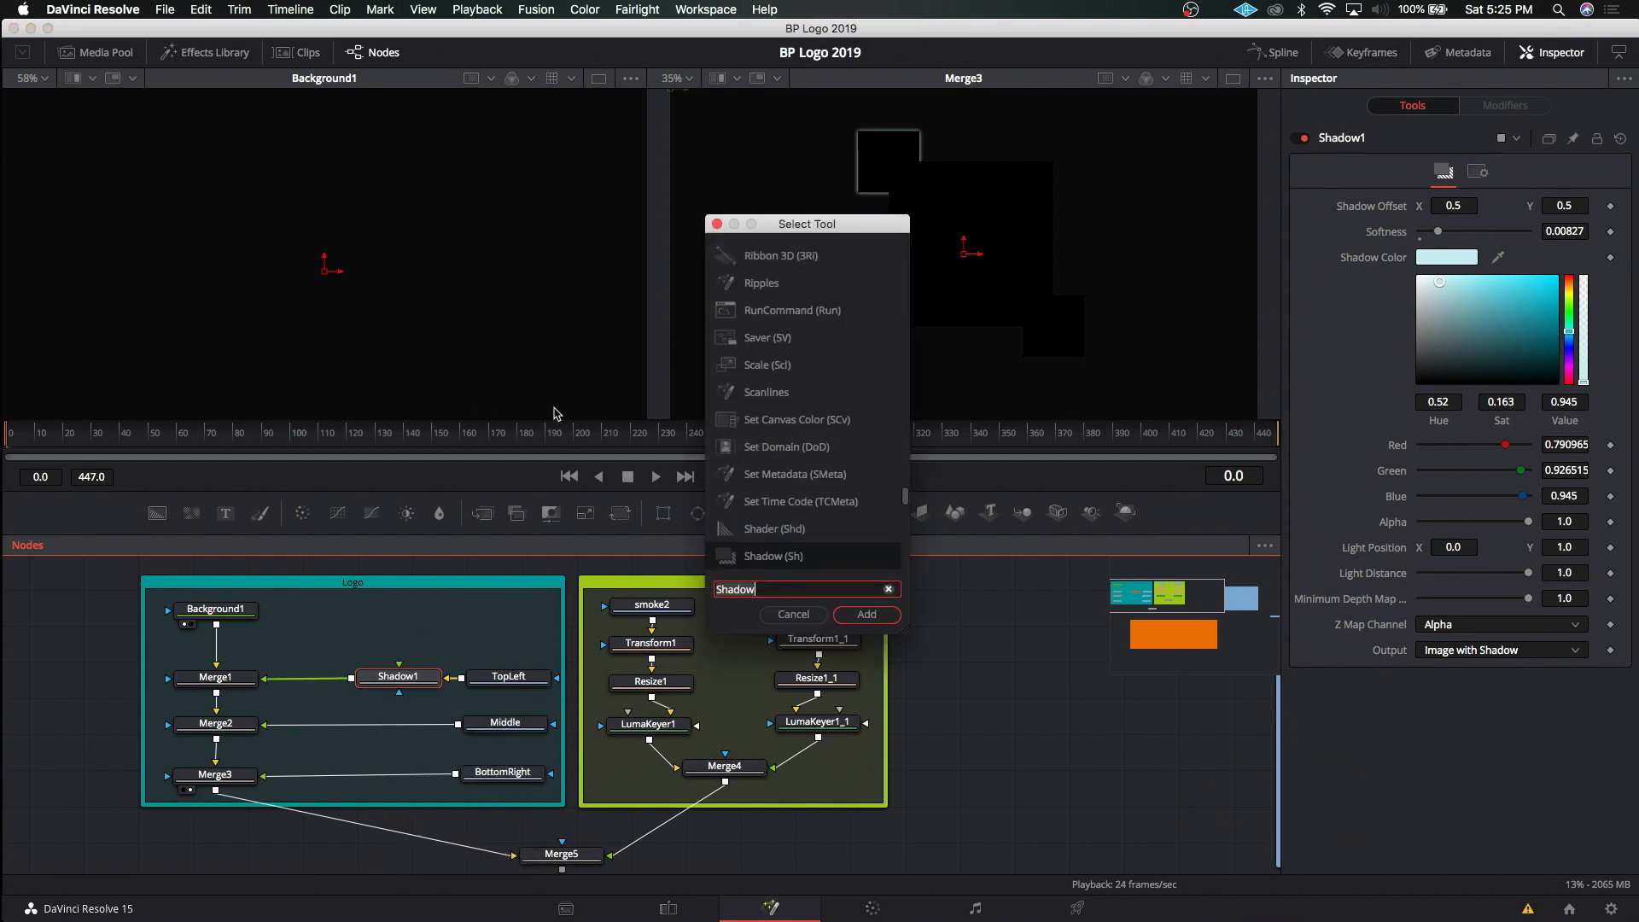
{"action": "left_click", "coordinate": [867, 616]}
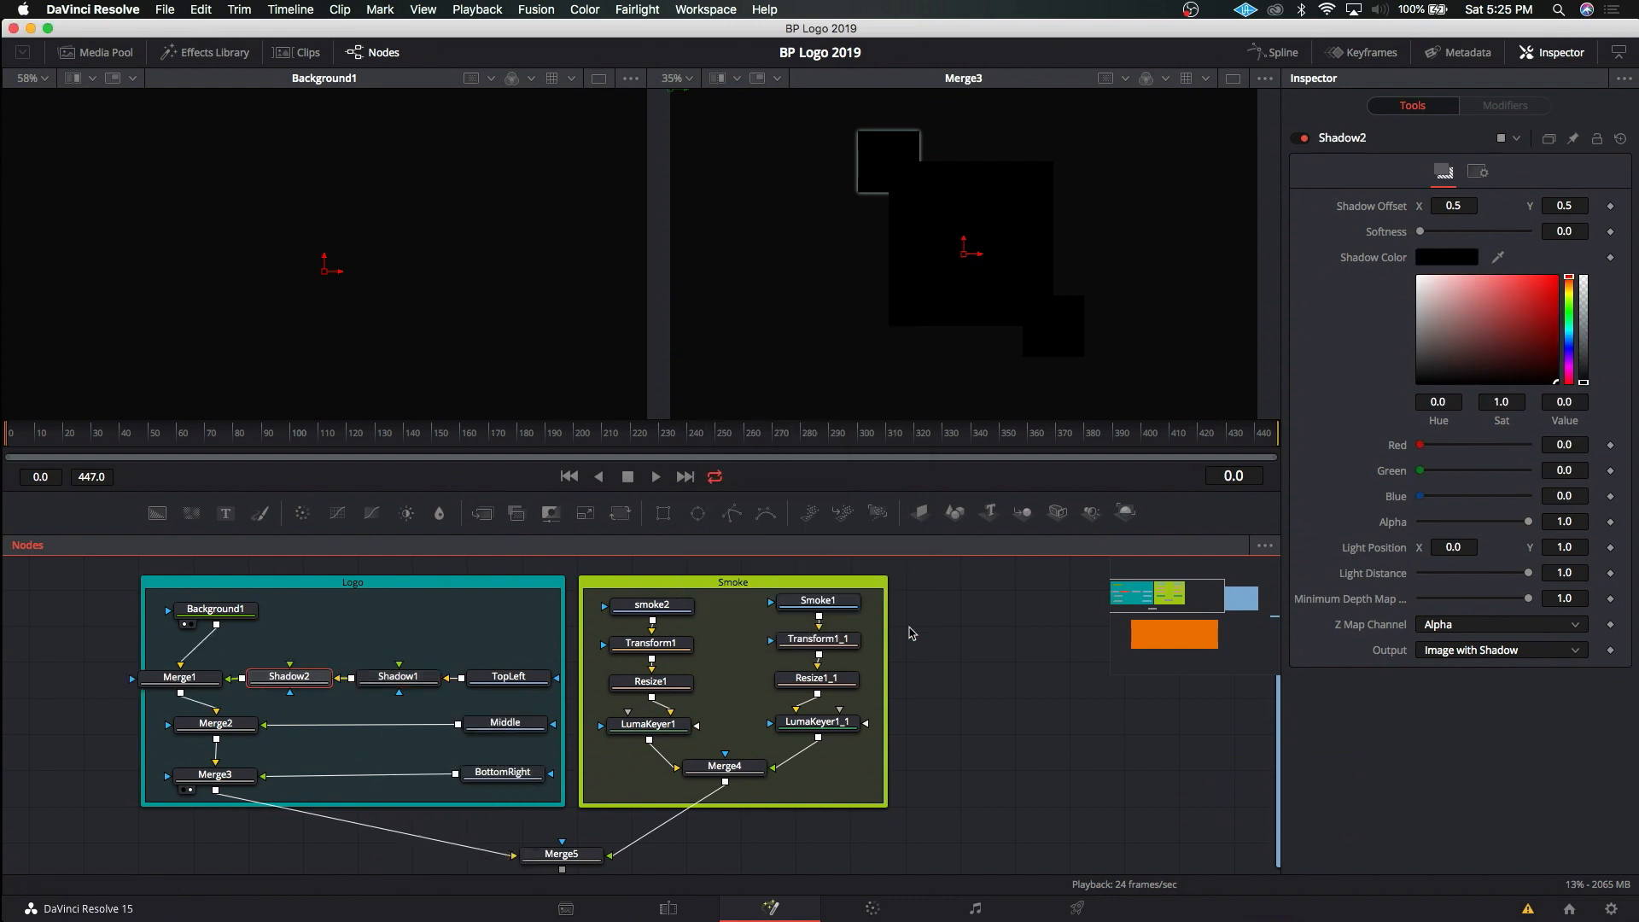
Step: Widen the Logo group leftward, move the Background1, Merge1, Merge2 and Merge3 column left, and nudge Shadow2 into the freed space
{"action": "left_click_drag", "start_coordinate": [180, 677], "coordinate": [193, 677]}
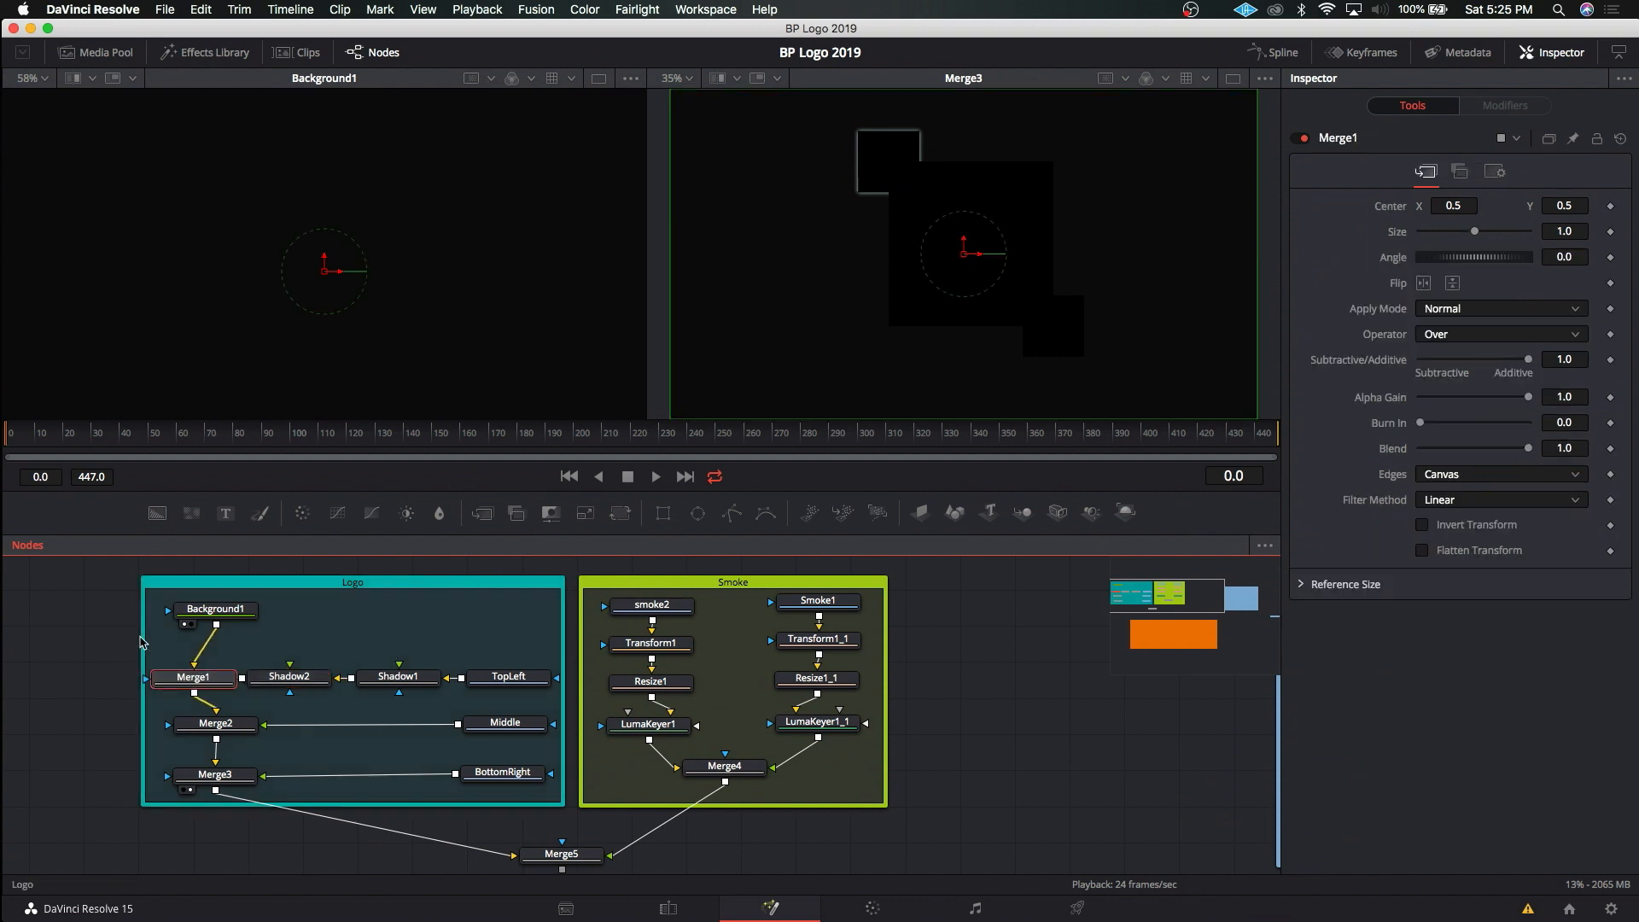
{"action": "left_click_drag", "start_coordinate": [140, 636], "coordinate": [94, 636]}
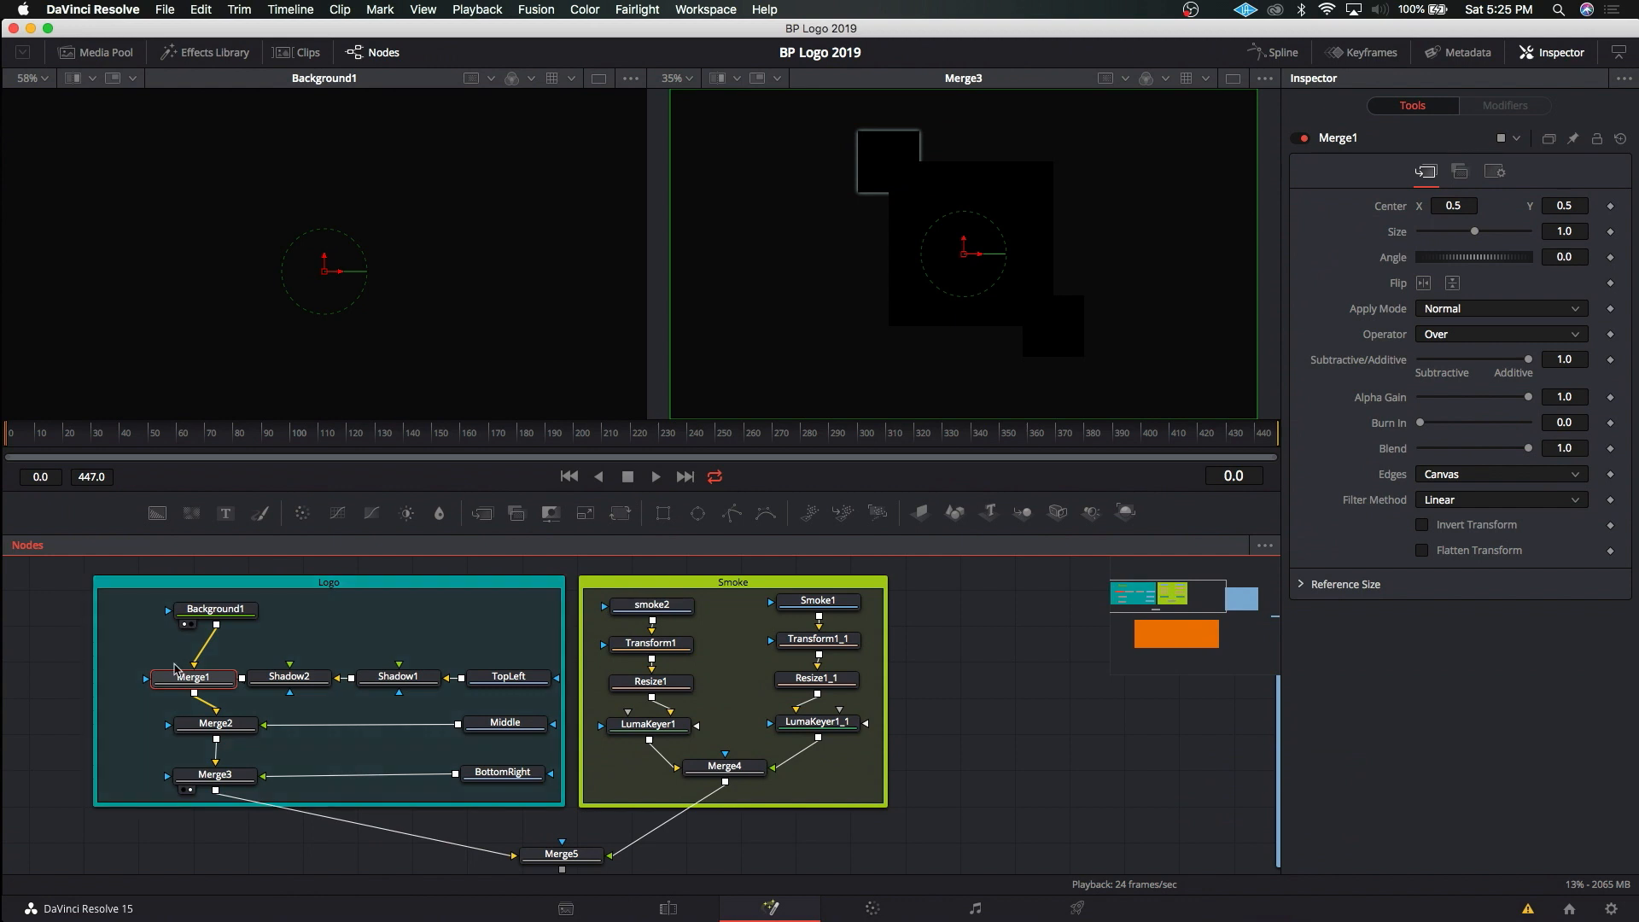
{"action": "left_click_drag", "start_coordinate": [181, 677], "coordinate": [143, 675]}
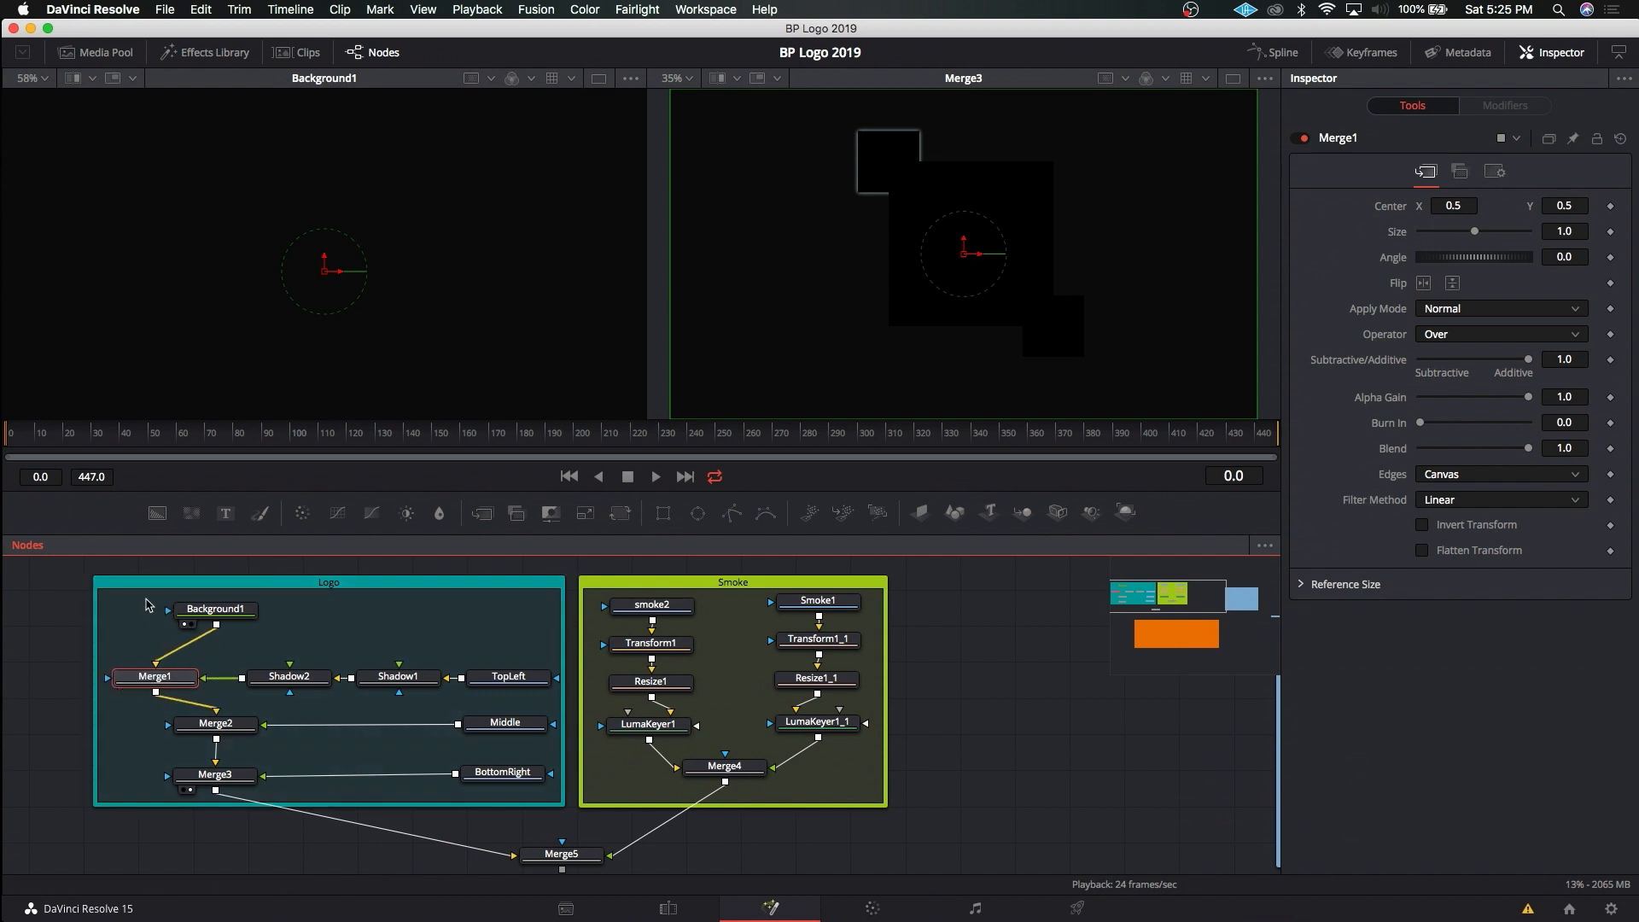
{"action": "left_click_drag", "start_coordinate": [210, 613], "coordinate": [149, 614]}
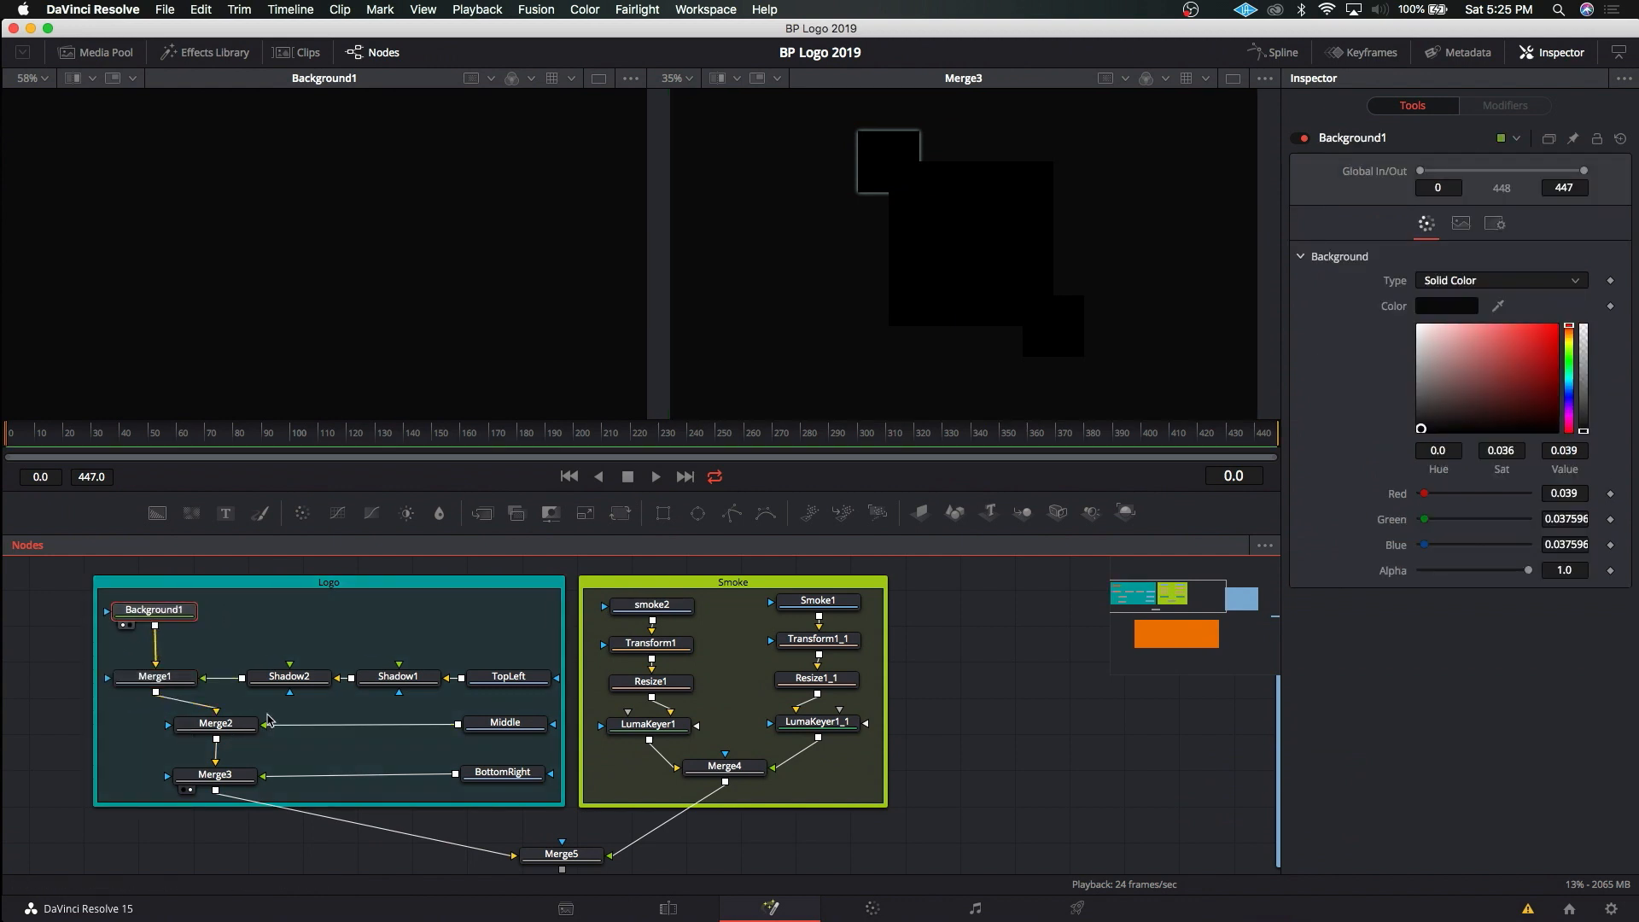
{"action": "left_click_drag", "start_coordinate": [284, 710], "coordinate": [148, 782]}
{"action": "left_click", "coordinate": [298, 632]}
{"action": "left_click_drag", "start_coordinate": [289, 676], "coordinate": [279, 675]}
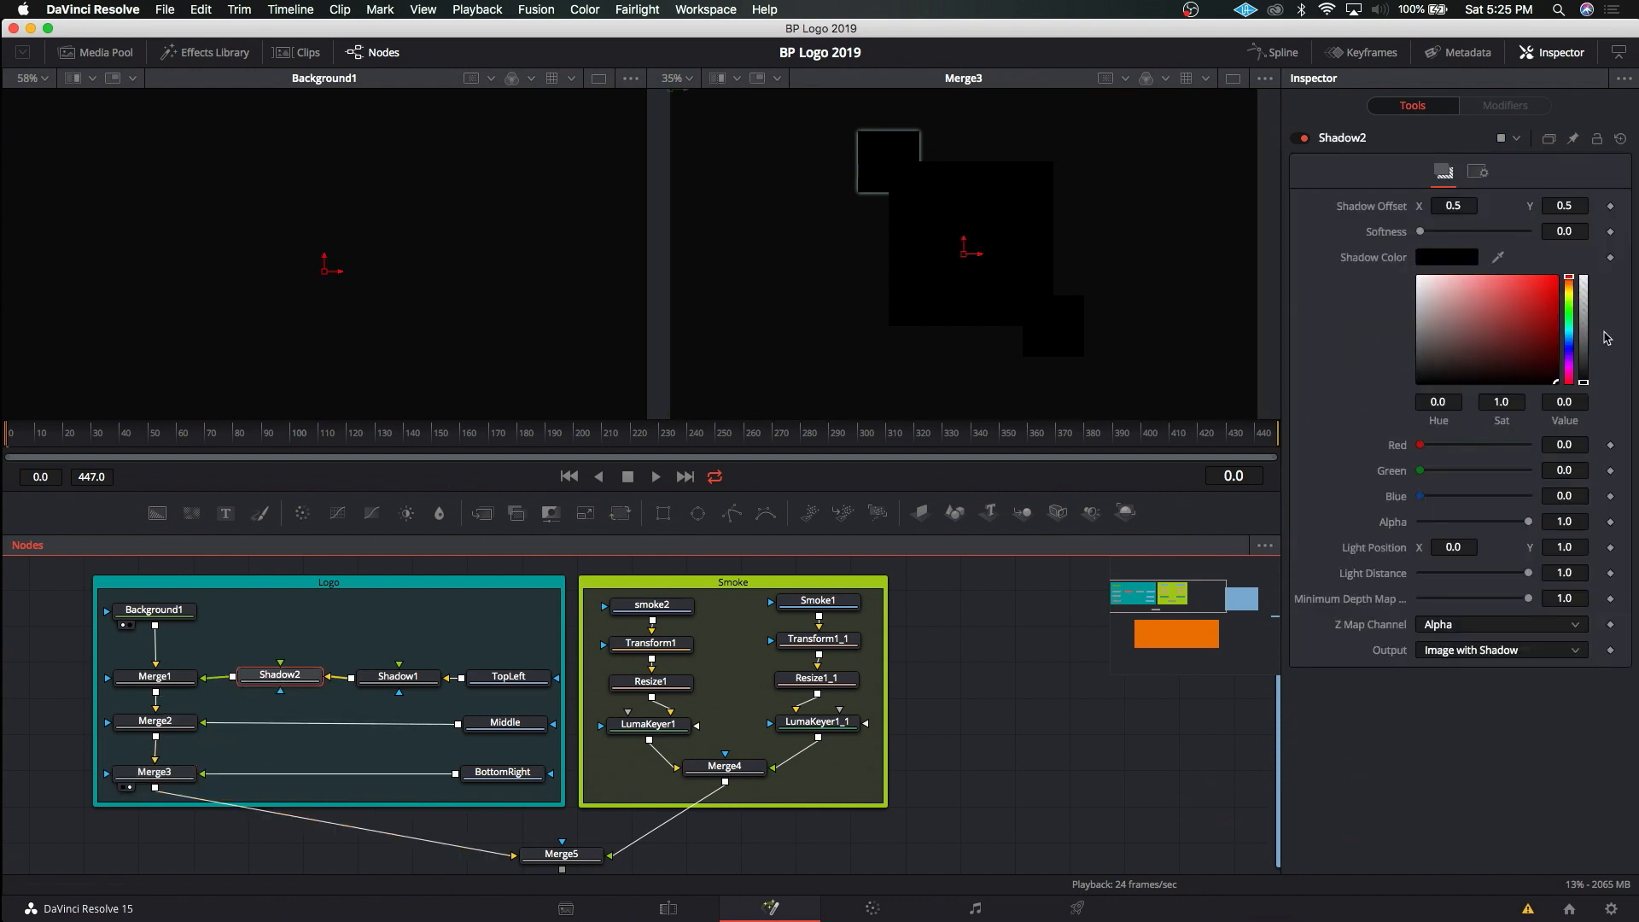
Step: Give Shadow2 a dark teal shadow color with hue 0.472, saturation 0.825 and value 0.465, and softness about 0.0248
{"action": "left_click_drag", "start_coordinate": [1568, 329], "coordinate": [1571, 331]}
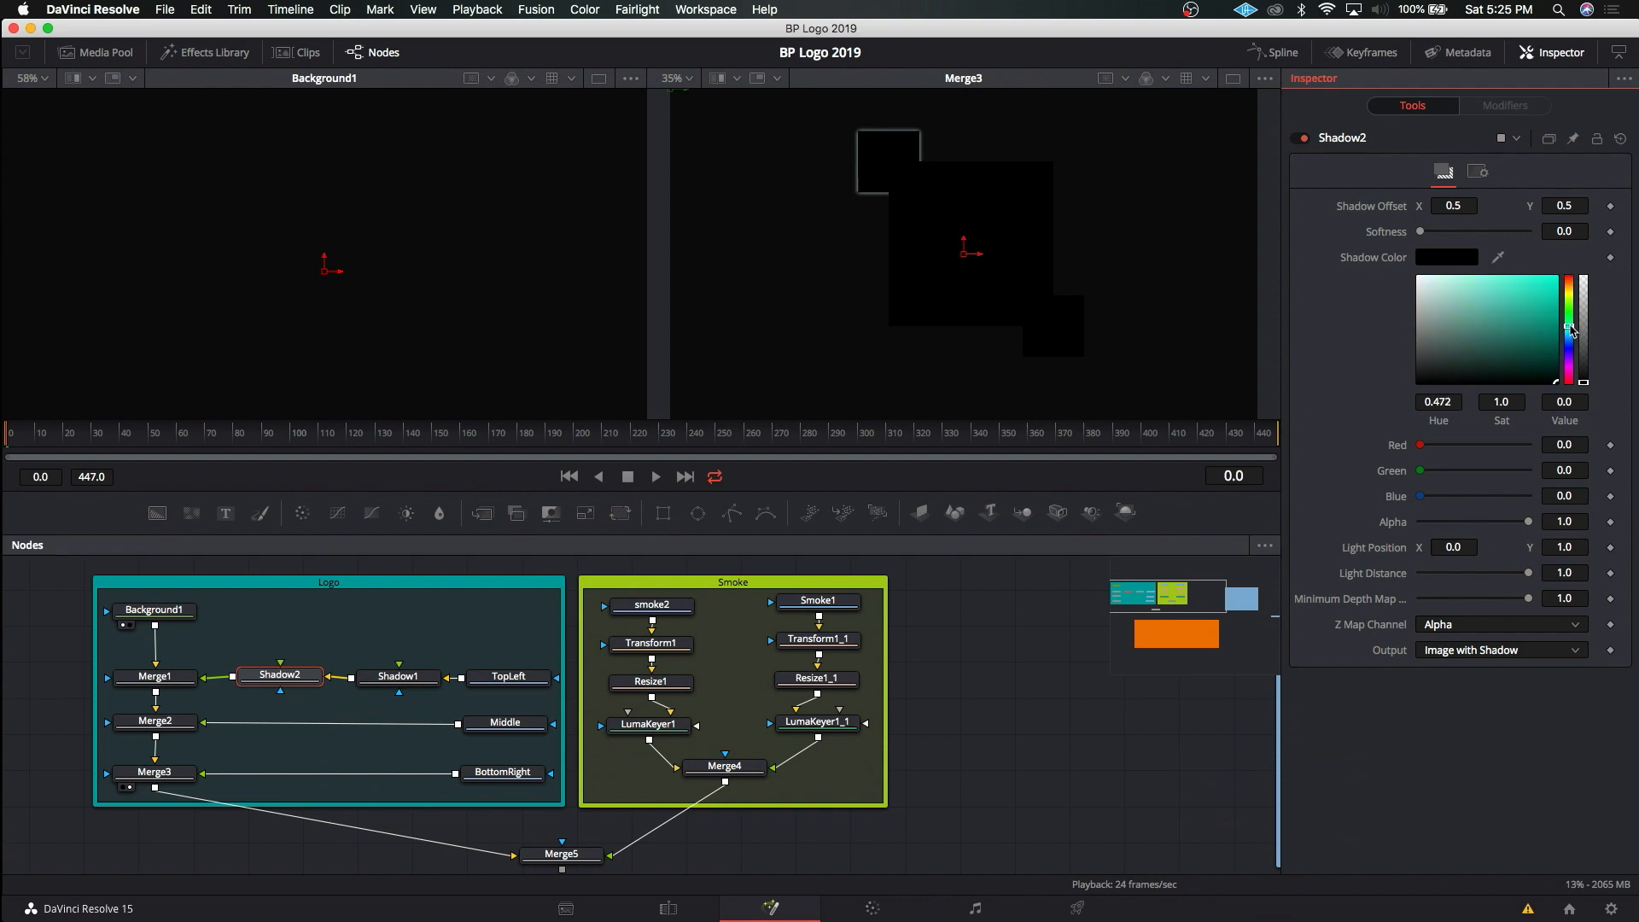
{"action": "left_click_drag", "start_coordinate": [1461, 285], "coordinate": [1465, 293]}
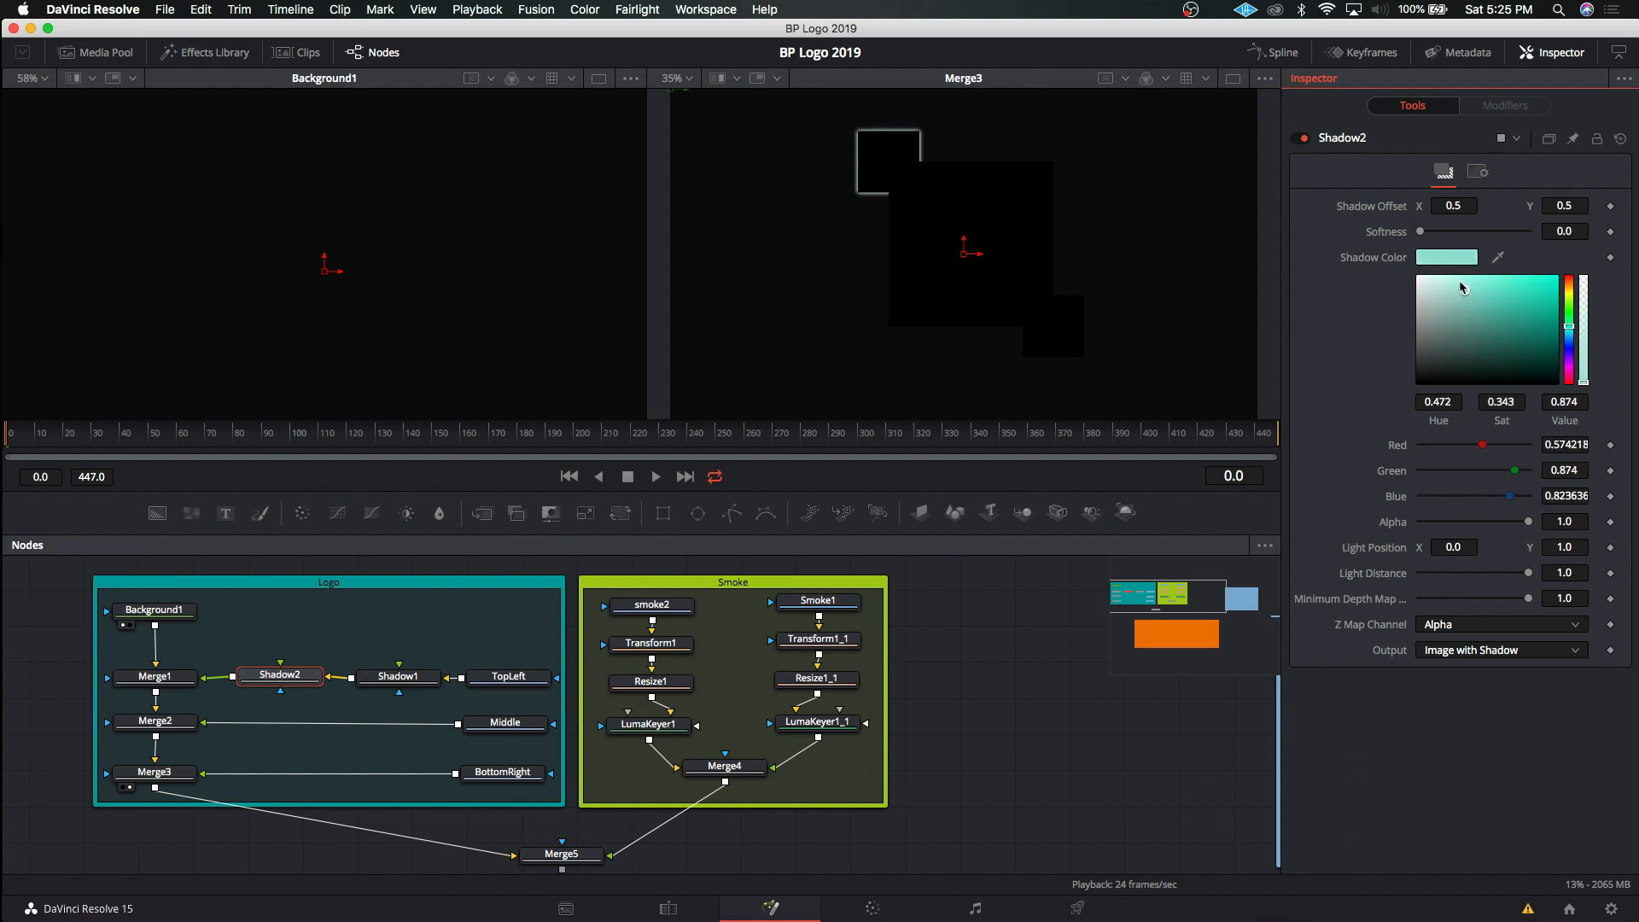
{"action": "left_click_drag", "start_coordinate": [1420, 232], "coordinate": [1474, 237]}
{"action": "left_click_drag", "start_coordinate": [1466, 296], "coordinate": [1533, 337]}
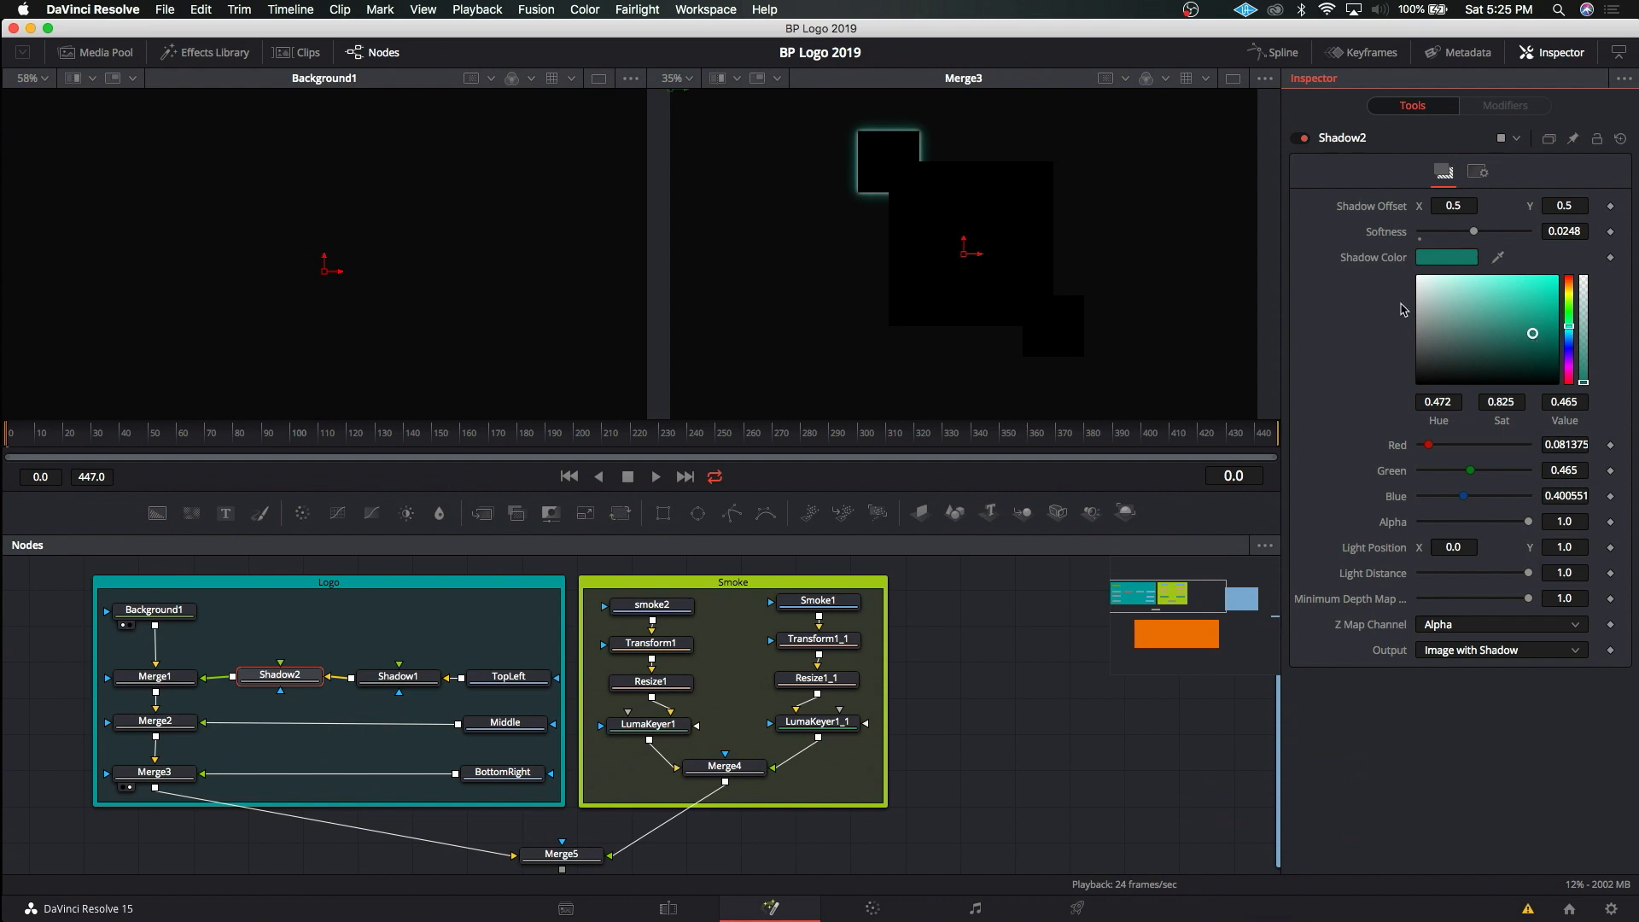
Step: Examine the glow around the logo's top-left square up close in the Merge3 viewer and briefly play the composition
{"action": "scroll", "coordinate": [960, 248], "scroll_direction": "down", "scroll_amount": 5}
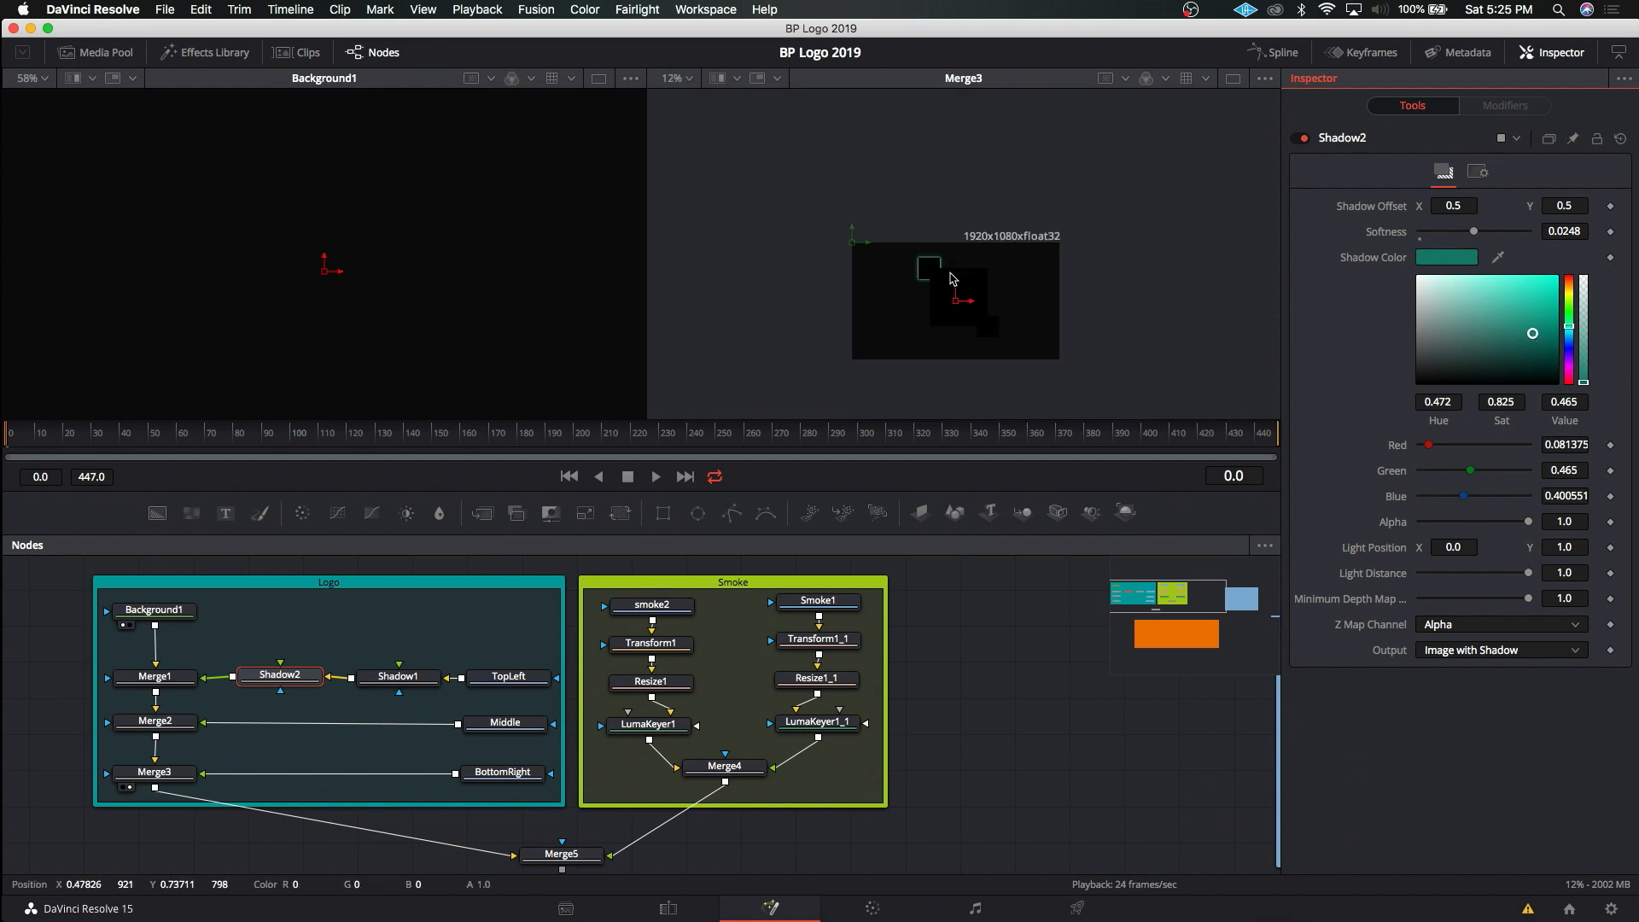
{"action": "scroll", "coordinate": [953, 278], "scroll_direction": "up", "scroll_amount": 10}
{"action": "left_click", "coordinate": [982, 264]}
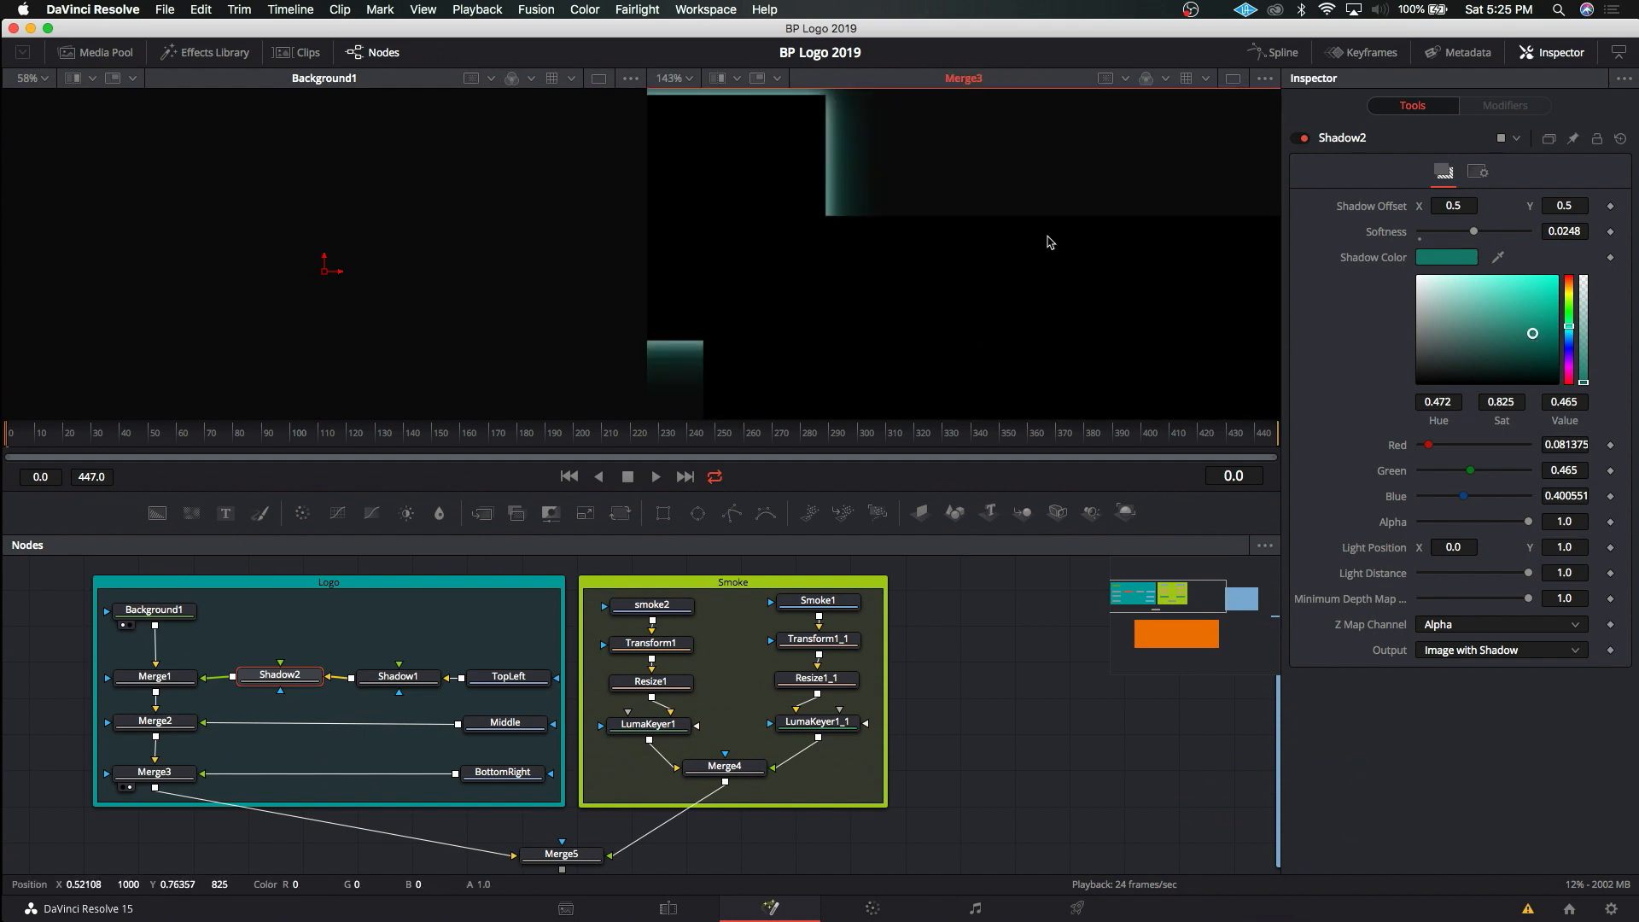
{"action": "key", "text": "space"}
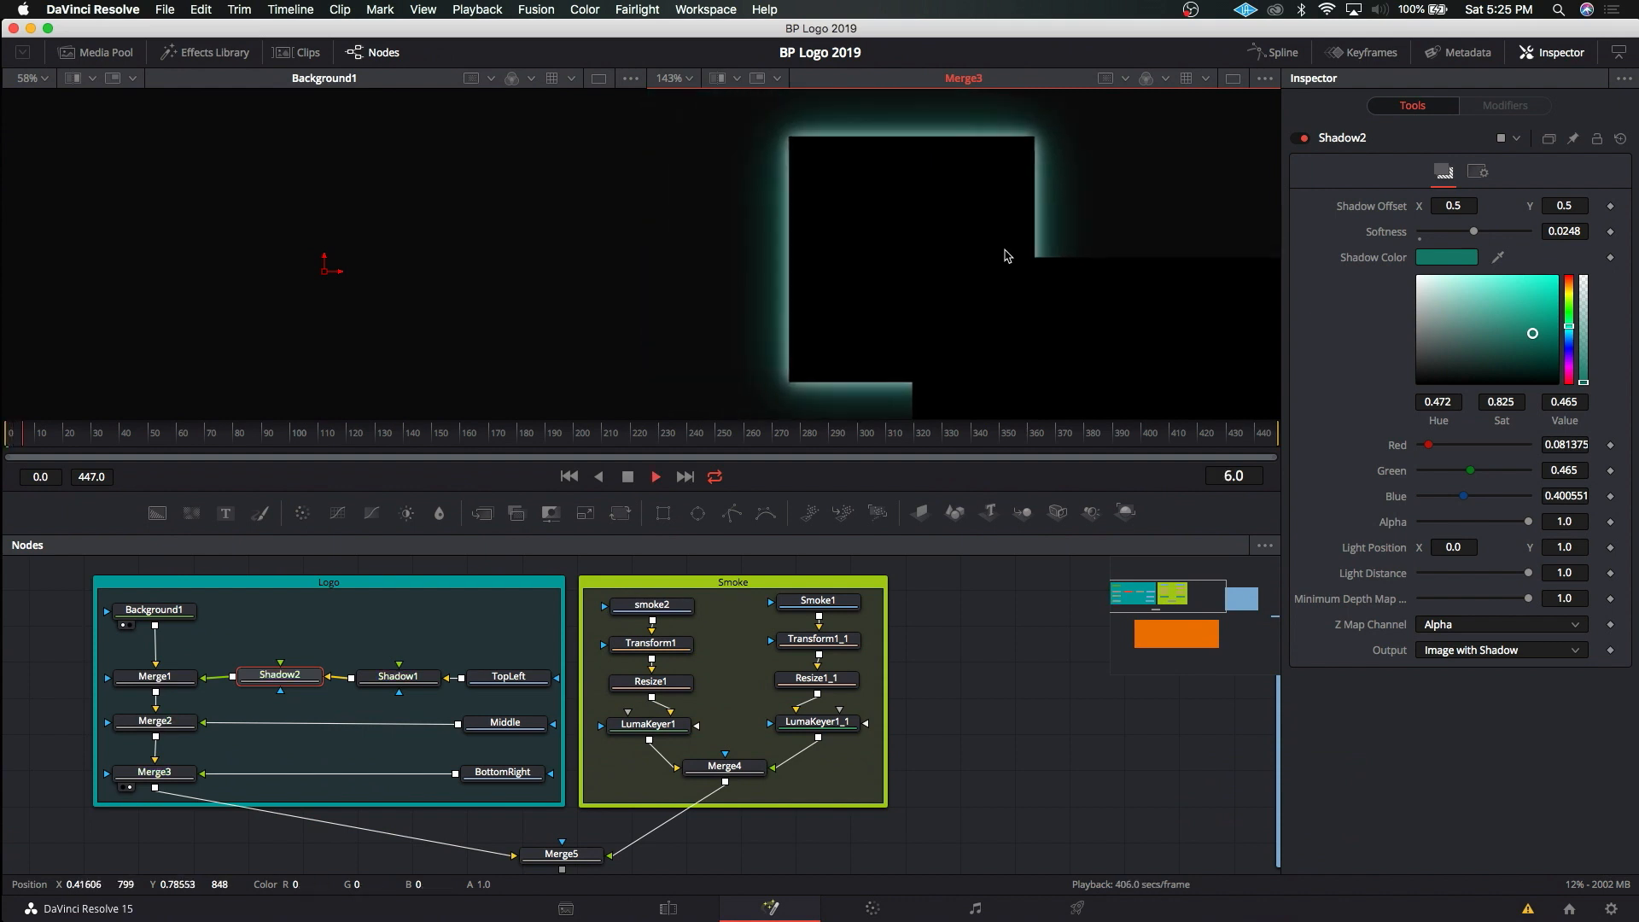
{"action": "key", "text": "space"}
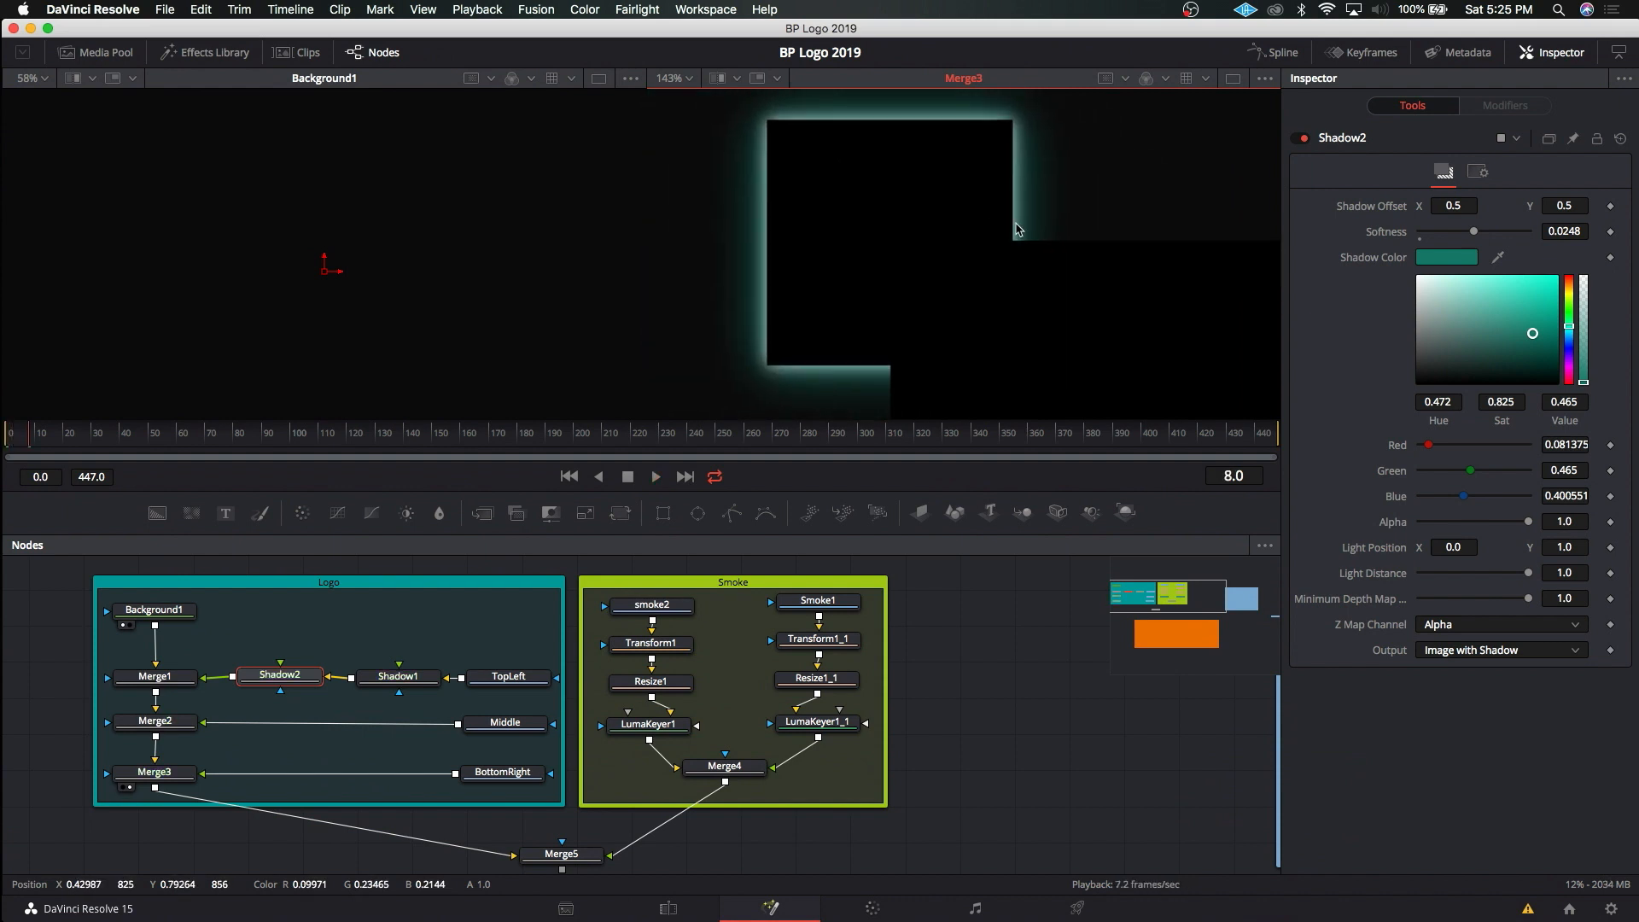
{"action": "left_click_drag", "start_coordinate": [920, 237], "coordinate": [886, 248]}
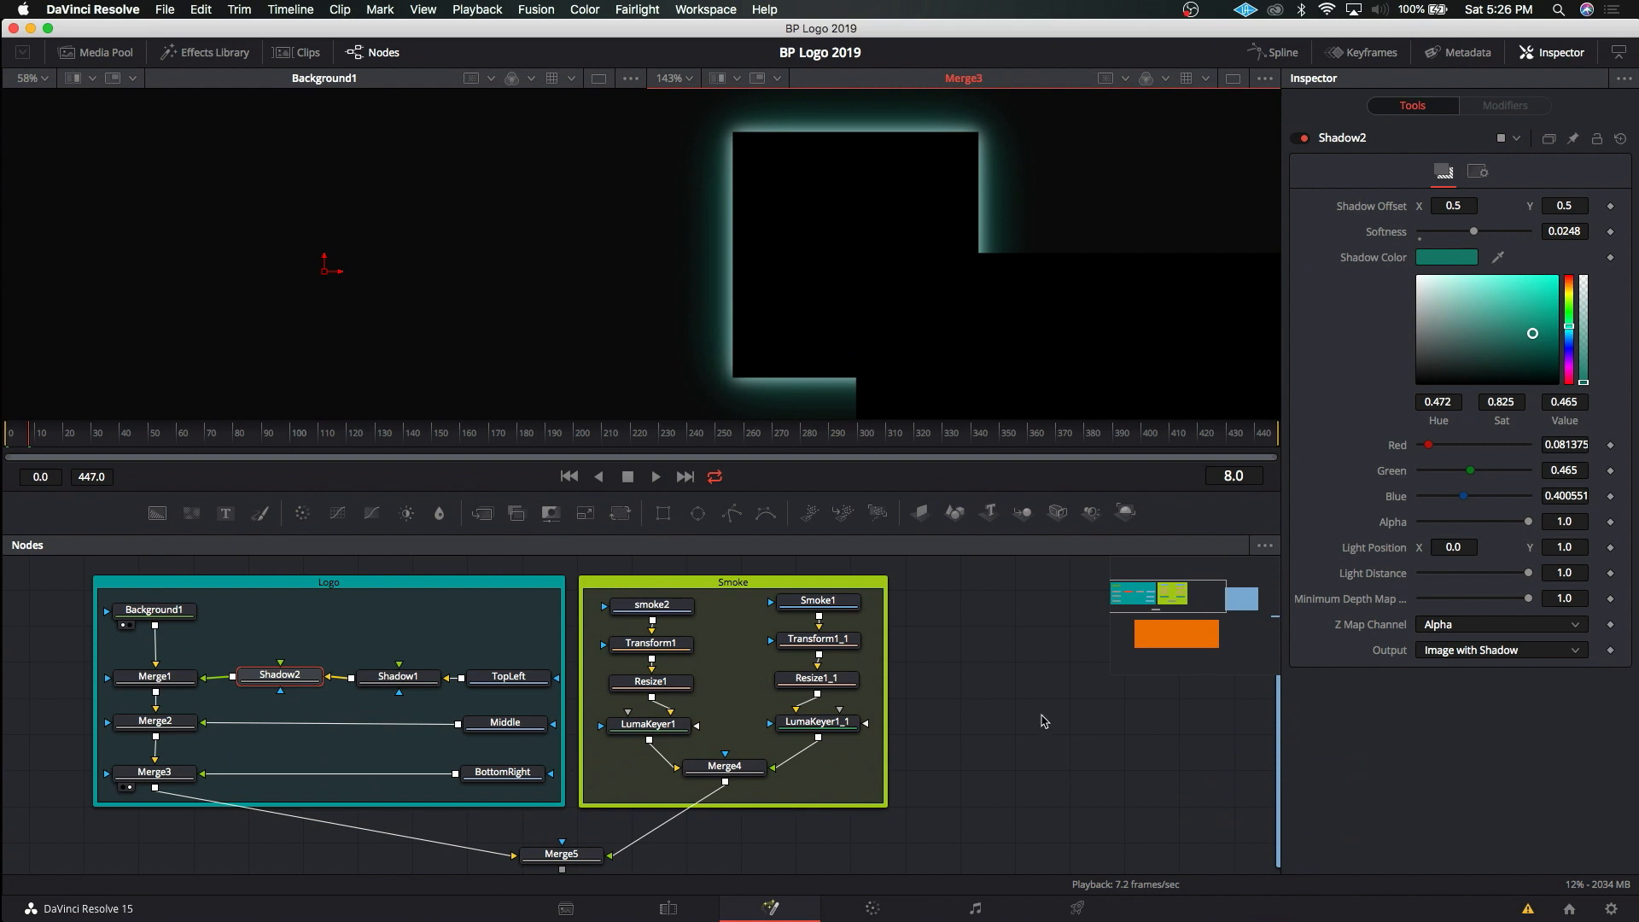
{"action": "mouse_move", "coordinate": [1042, 721]}
{"action": "left_mouse_down"}
{"action": "mouse_move", "coordinate": [1053, 760]}
{"action": "mouse_move", "coordinate": [1045, 742]}
{"action": "left_mouse_up"}
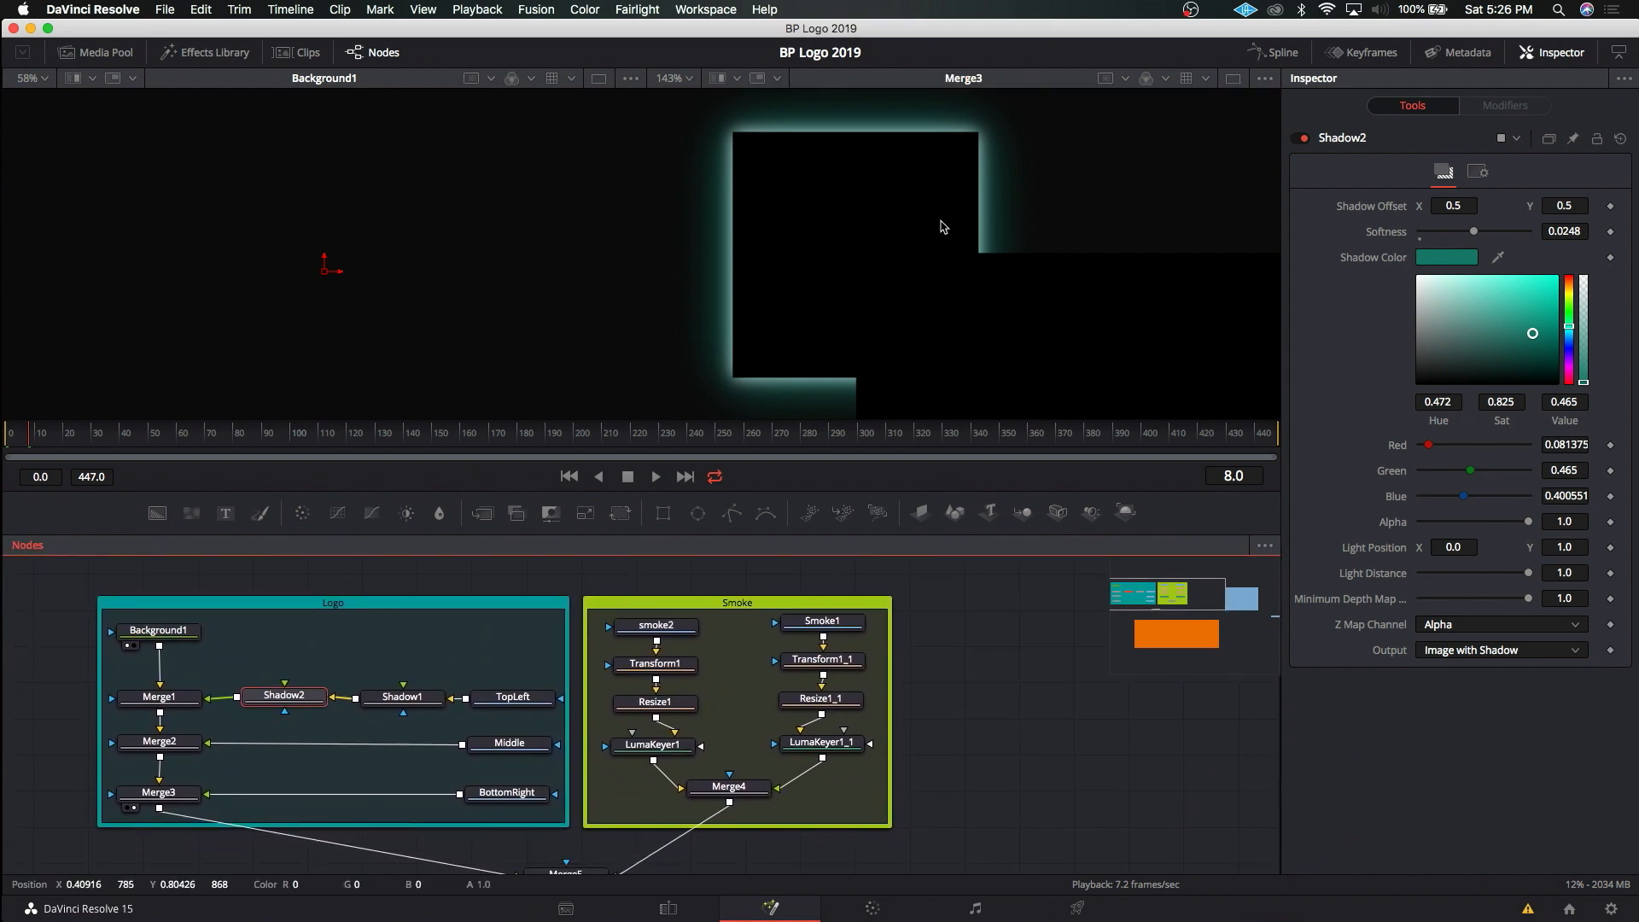
{"action": "left_click_drag", "start_coordinate": [940, 227], "coordinate": [937, 234]}
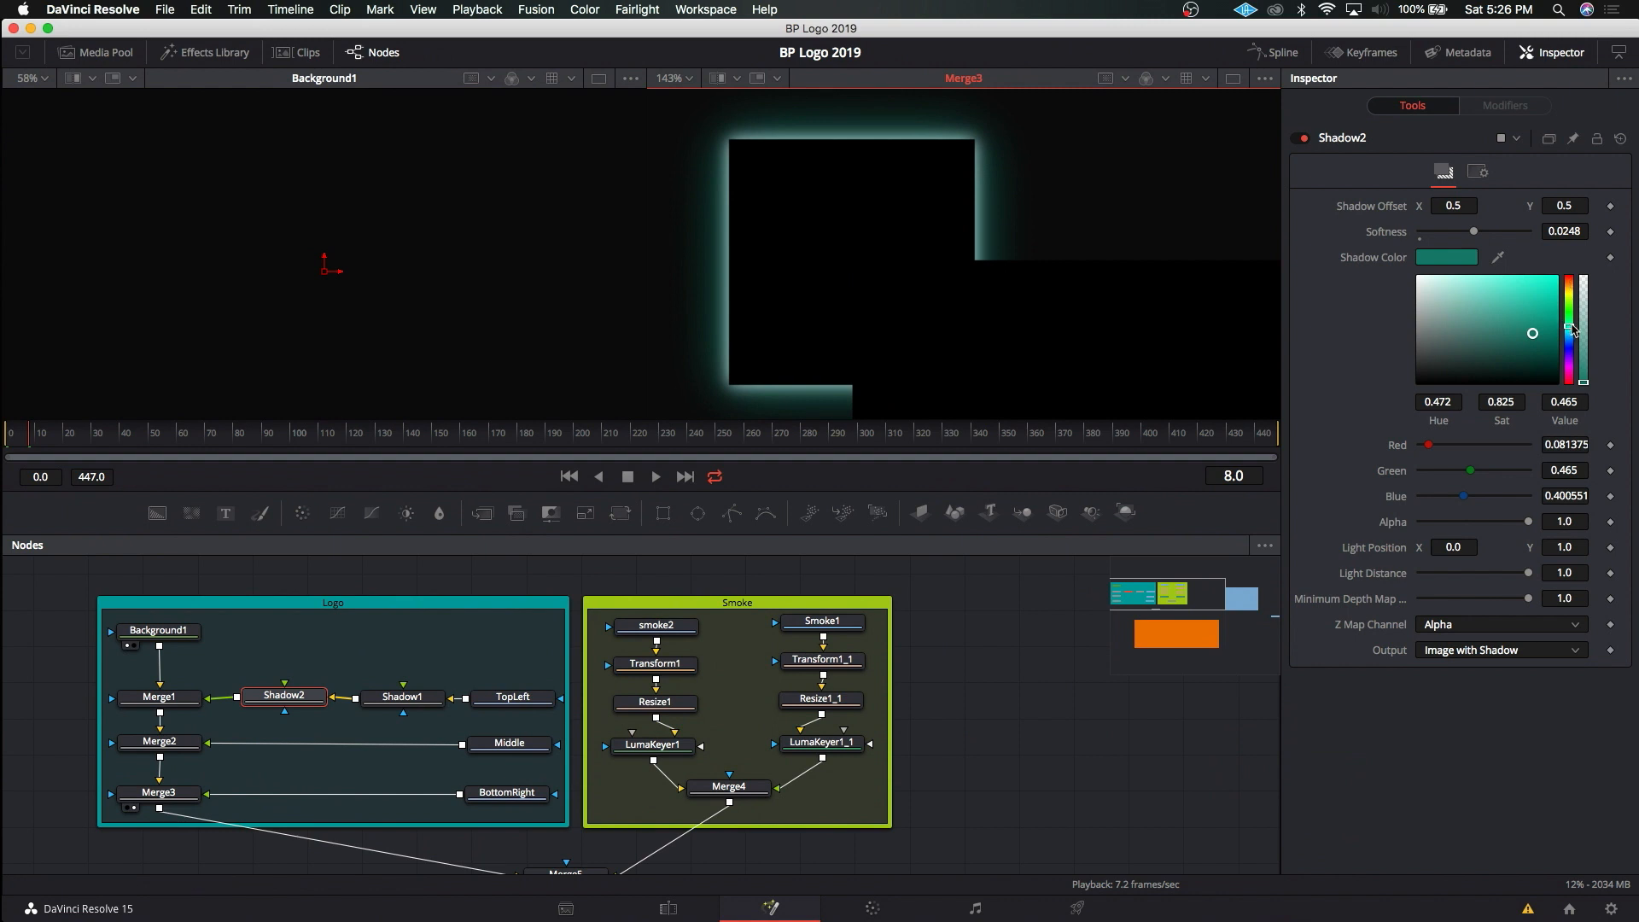
Step: Reduce Shadow1's softness to about 0.00512
{"action": "left_click", "coordinate": [1589, 376]}
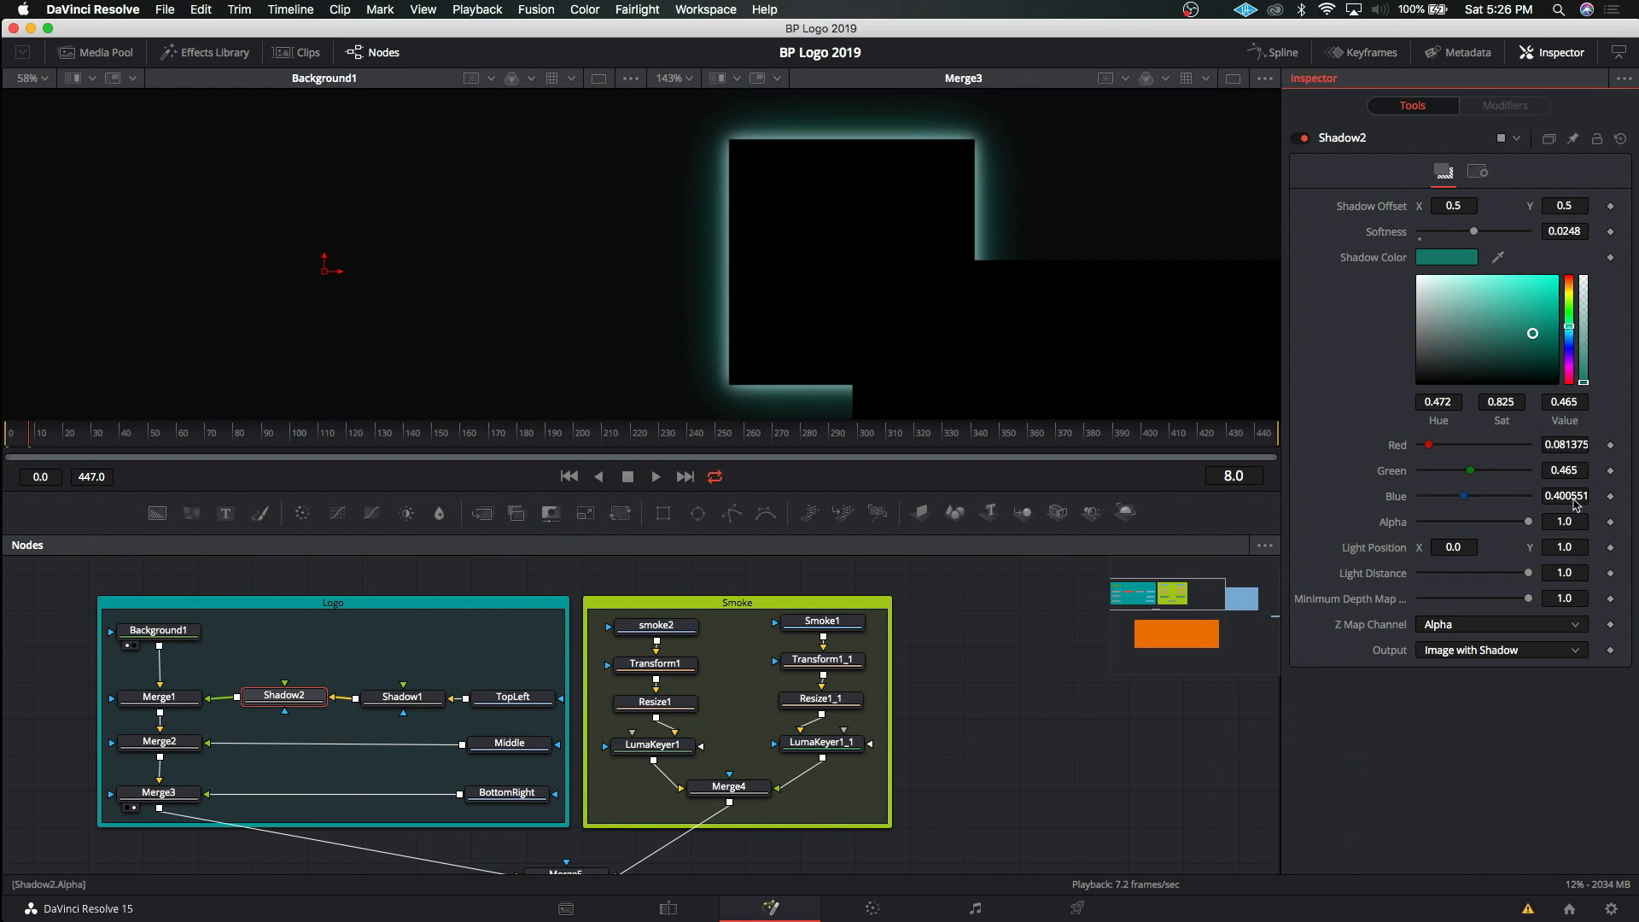
{"action": "left_click", "coordinate": [401, 700]}
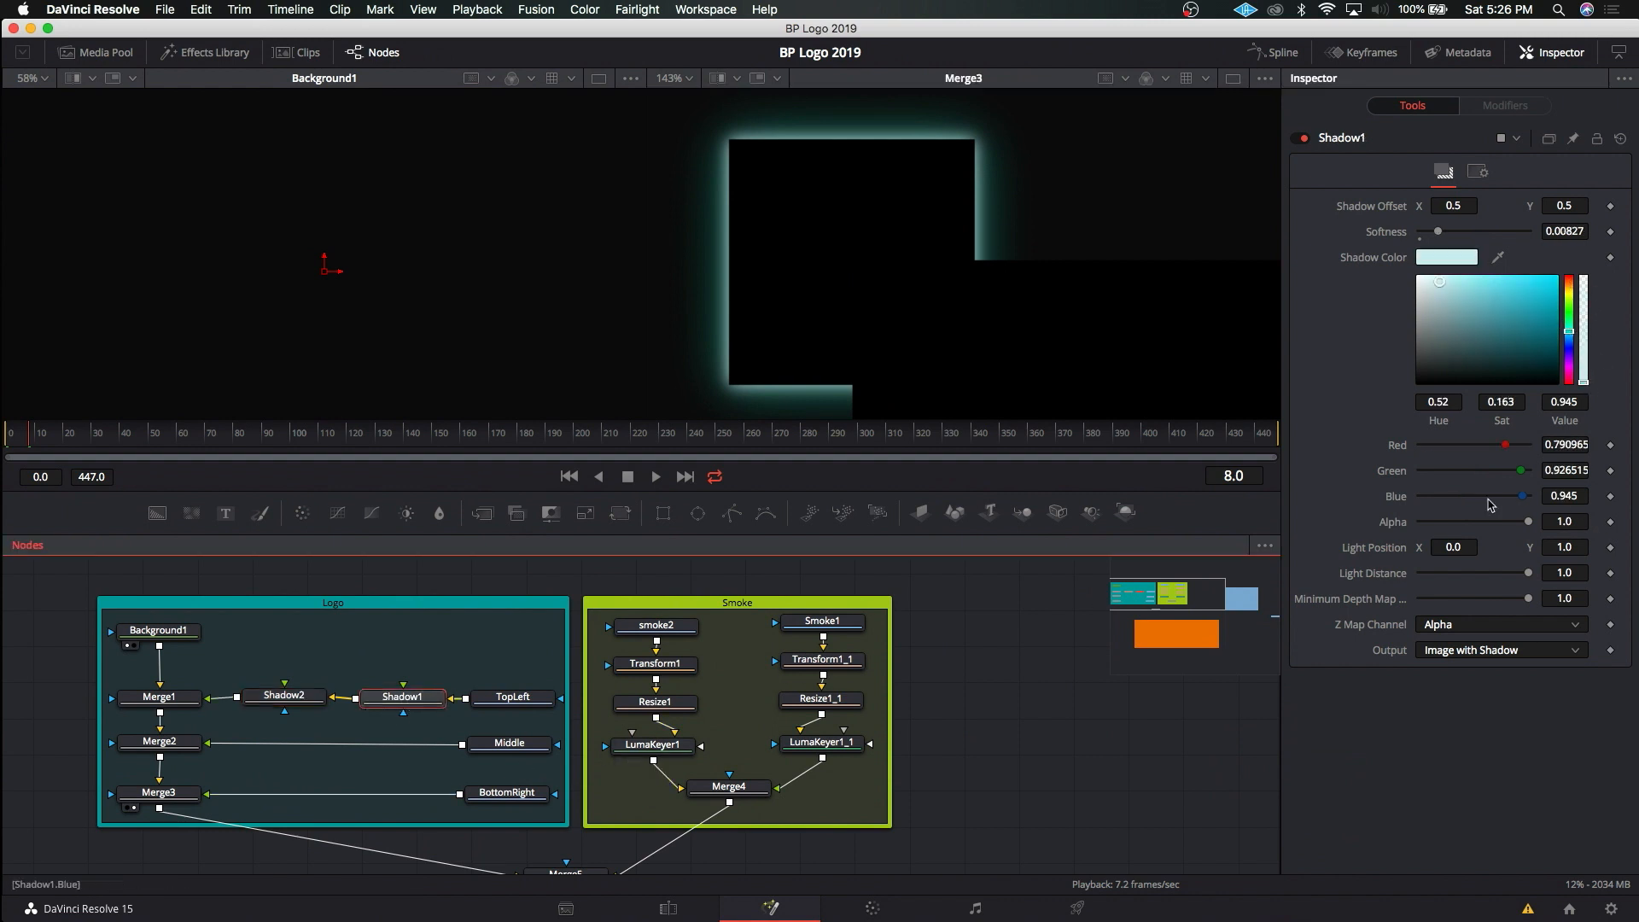
{"action": "left_click_drag", "start_coordinate": [1430, 233], "coordinate": [1430, 231]}
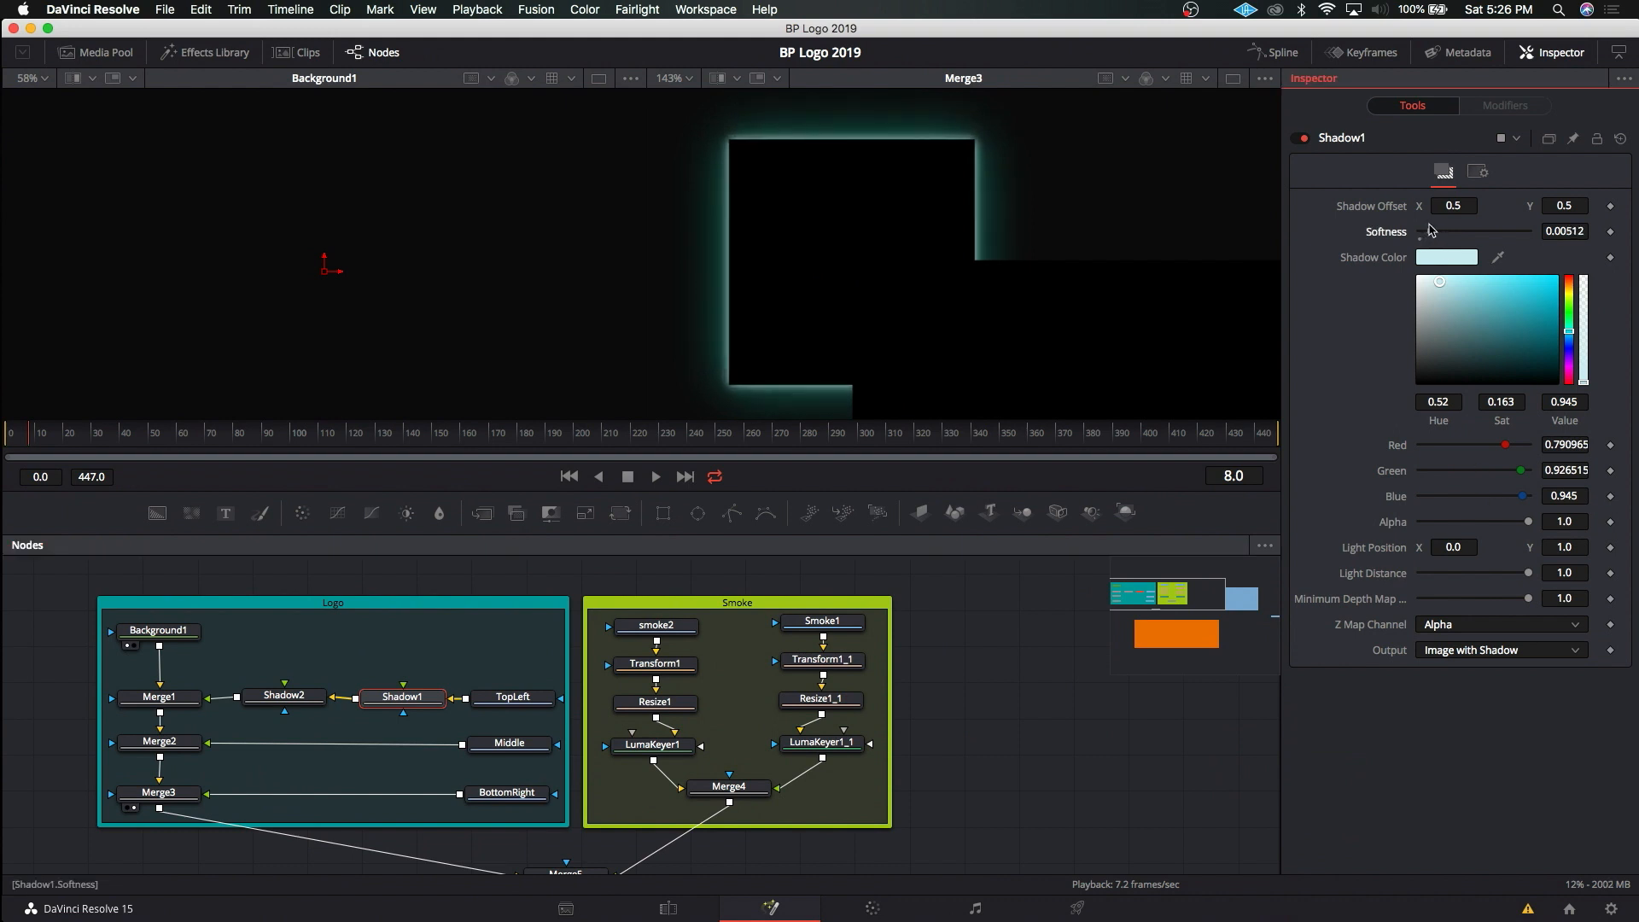
Step: Change Shadow2's color to brighter blue with hue 0.536, saturation 0.783 and value 0.85, and reduce its softness to about 0.00709
{"action": "left_click", "coordinate": [284, 695]}
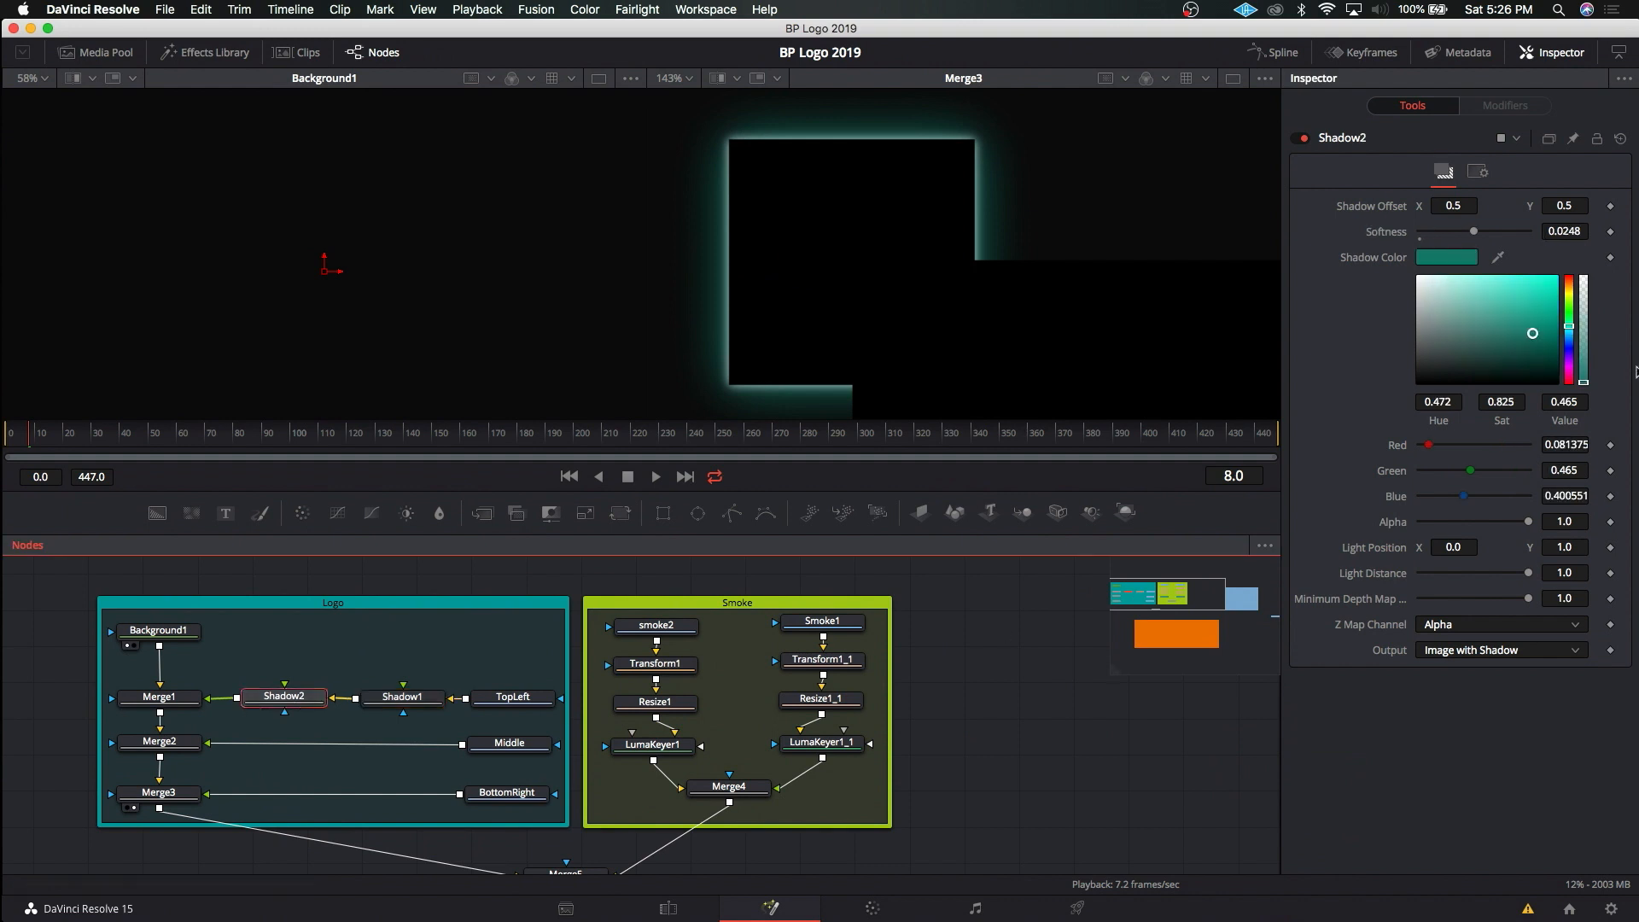
{"action": "left_click_drag", "start_coordinate": [1531, 336], "coordinate": [1526, 291]}
{"action": "left_click_drag", "start_coordinate": [1473, 231], "coordinate": [1436, 233]}
{"action": "mouse_move", "coordinate": [1012, 30]}
{"action": "left_mouse_down"}
{"action": "mouse_move", "coordinate": [1016, 357]}
{"action": "mouse_move", "coordinate": [1009, 6]}
{"action": "left_mouse_up"}
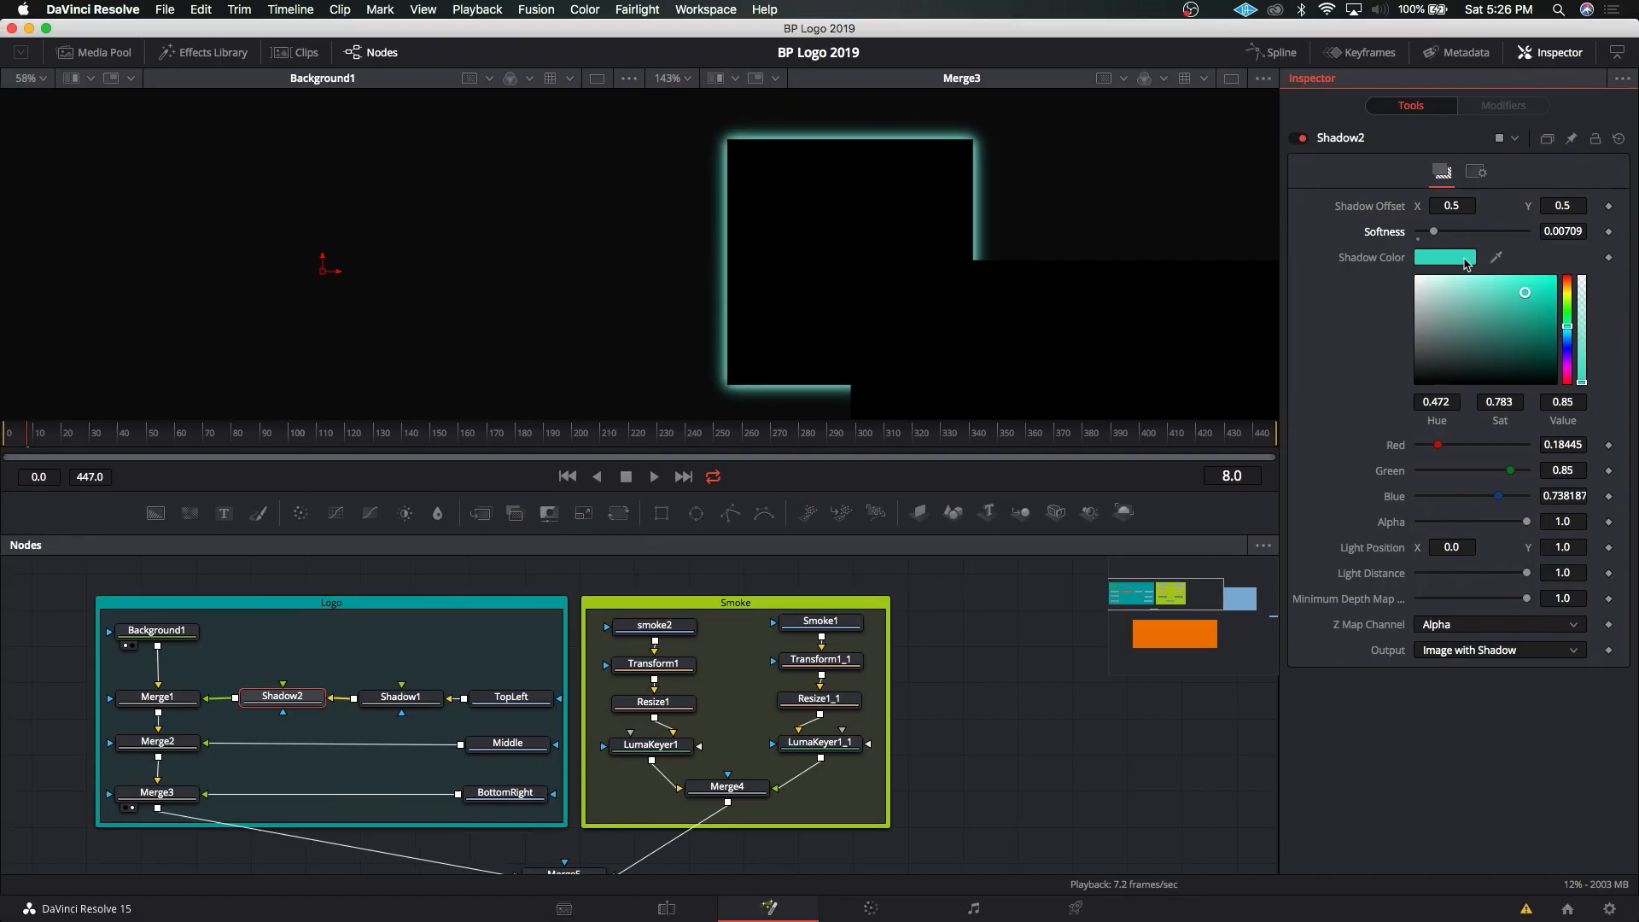
{"action": "left_click_drag", "start_coordinate": [1567, 327], "coordinate": [1567, 336]}
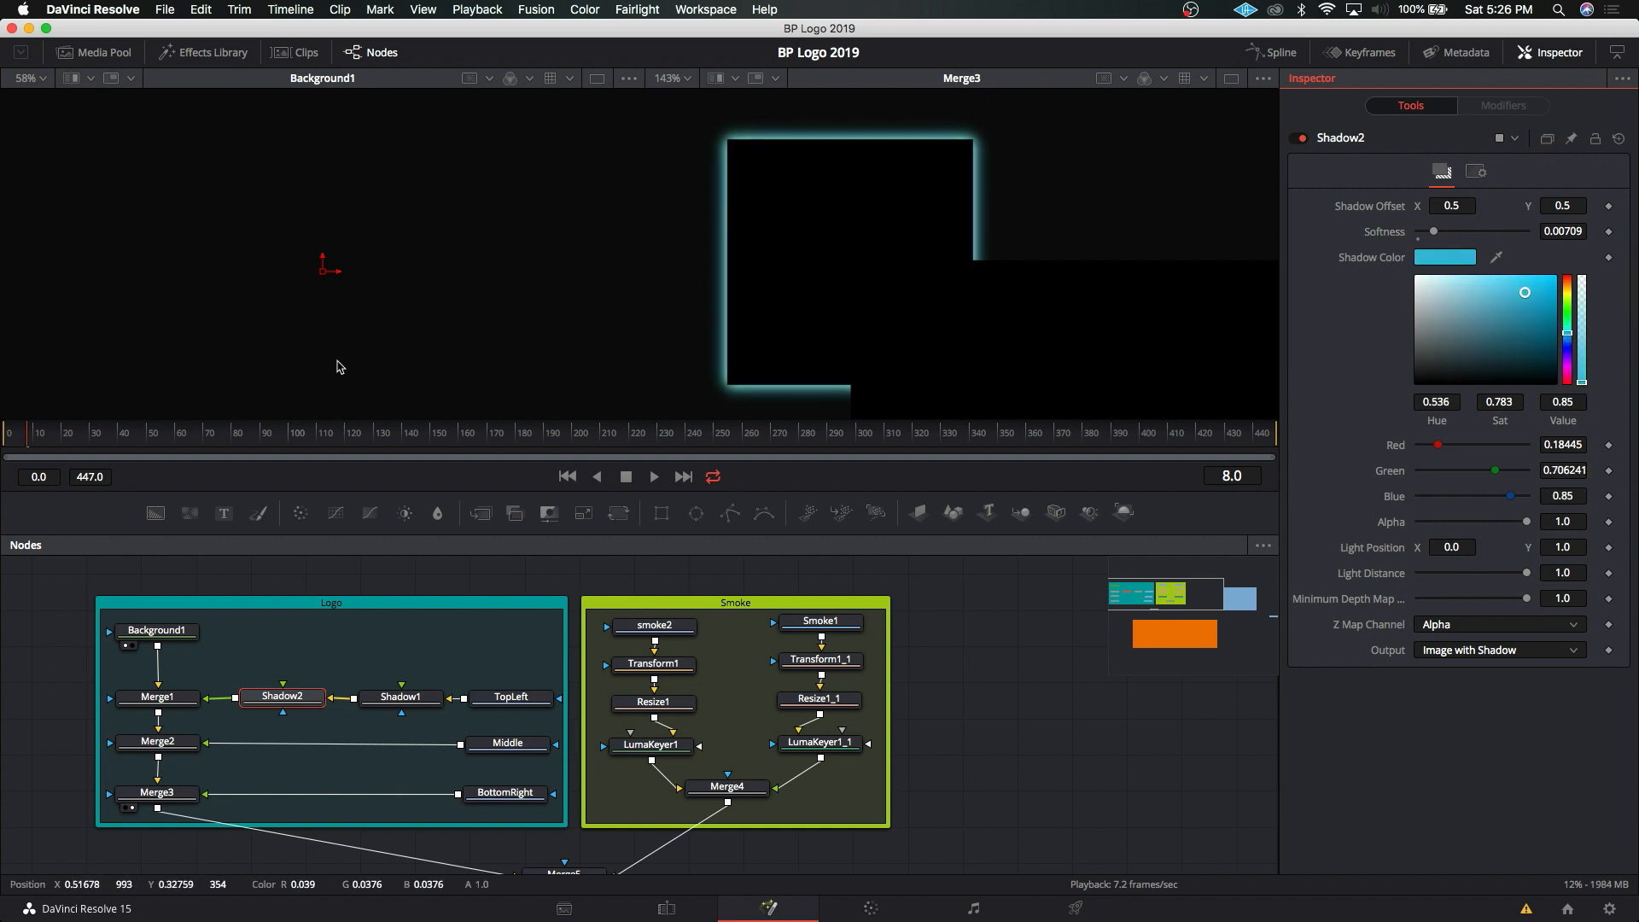
Step: Duplicate the Shadow1 and Shadow2 pair and place the copies below the Middle branch in the Logo group
{"action": "left_click_drag", "start_coordinate": [423, 649], "coordinate": [269, 704]}
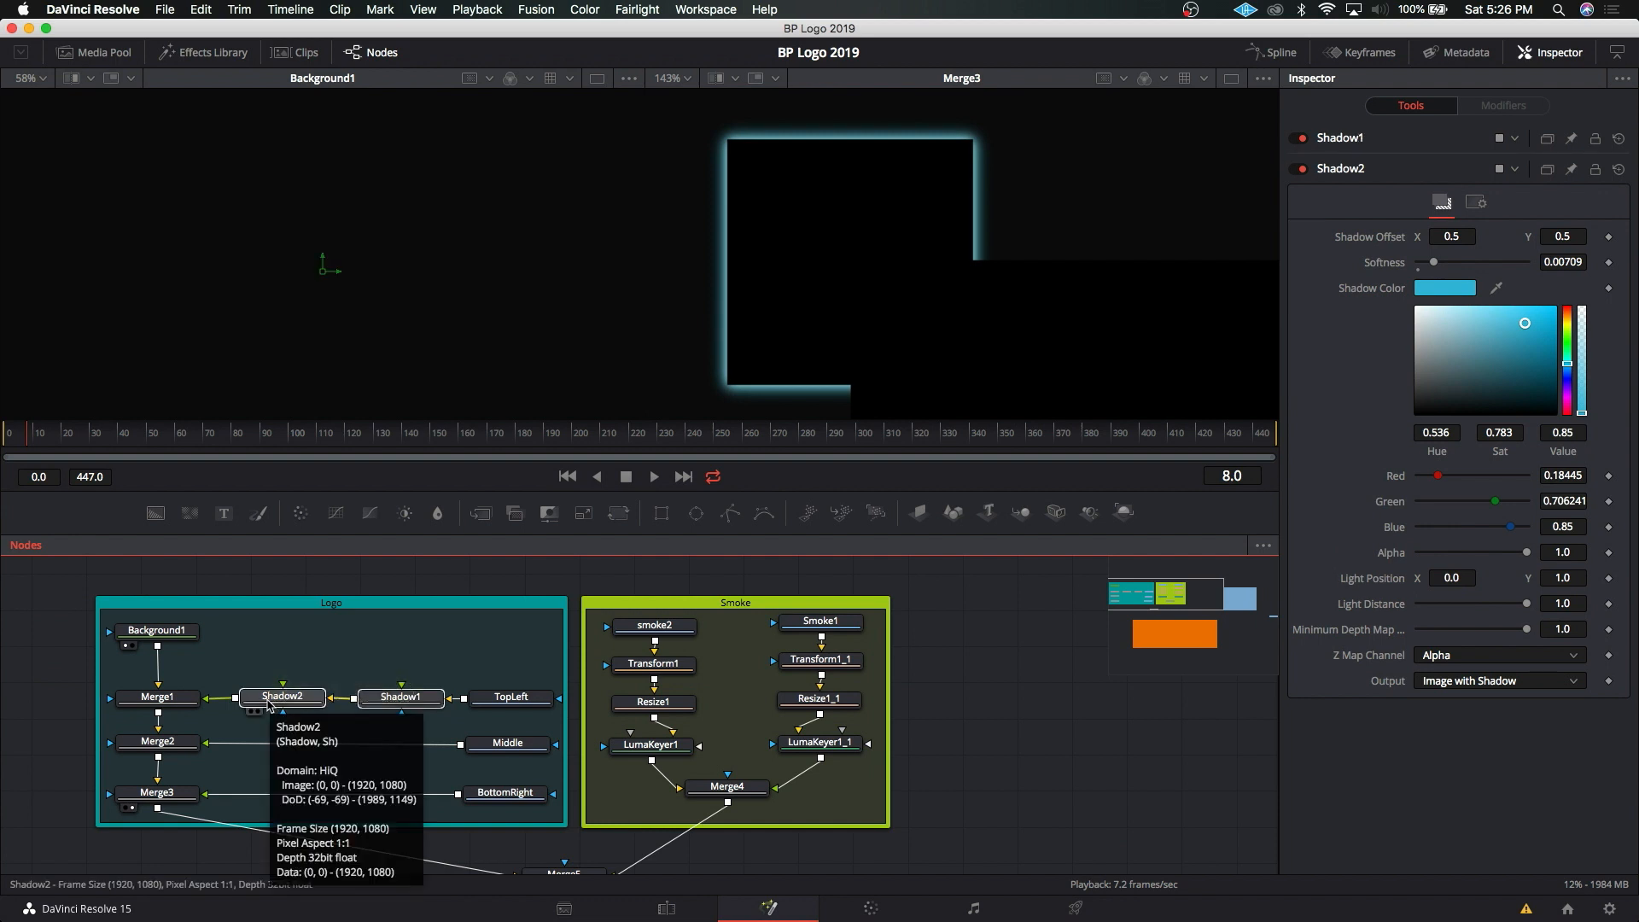
{"action": "key", "text": "super+v"}
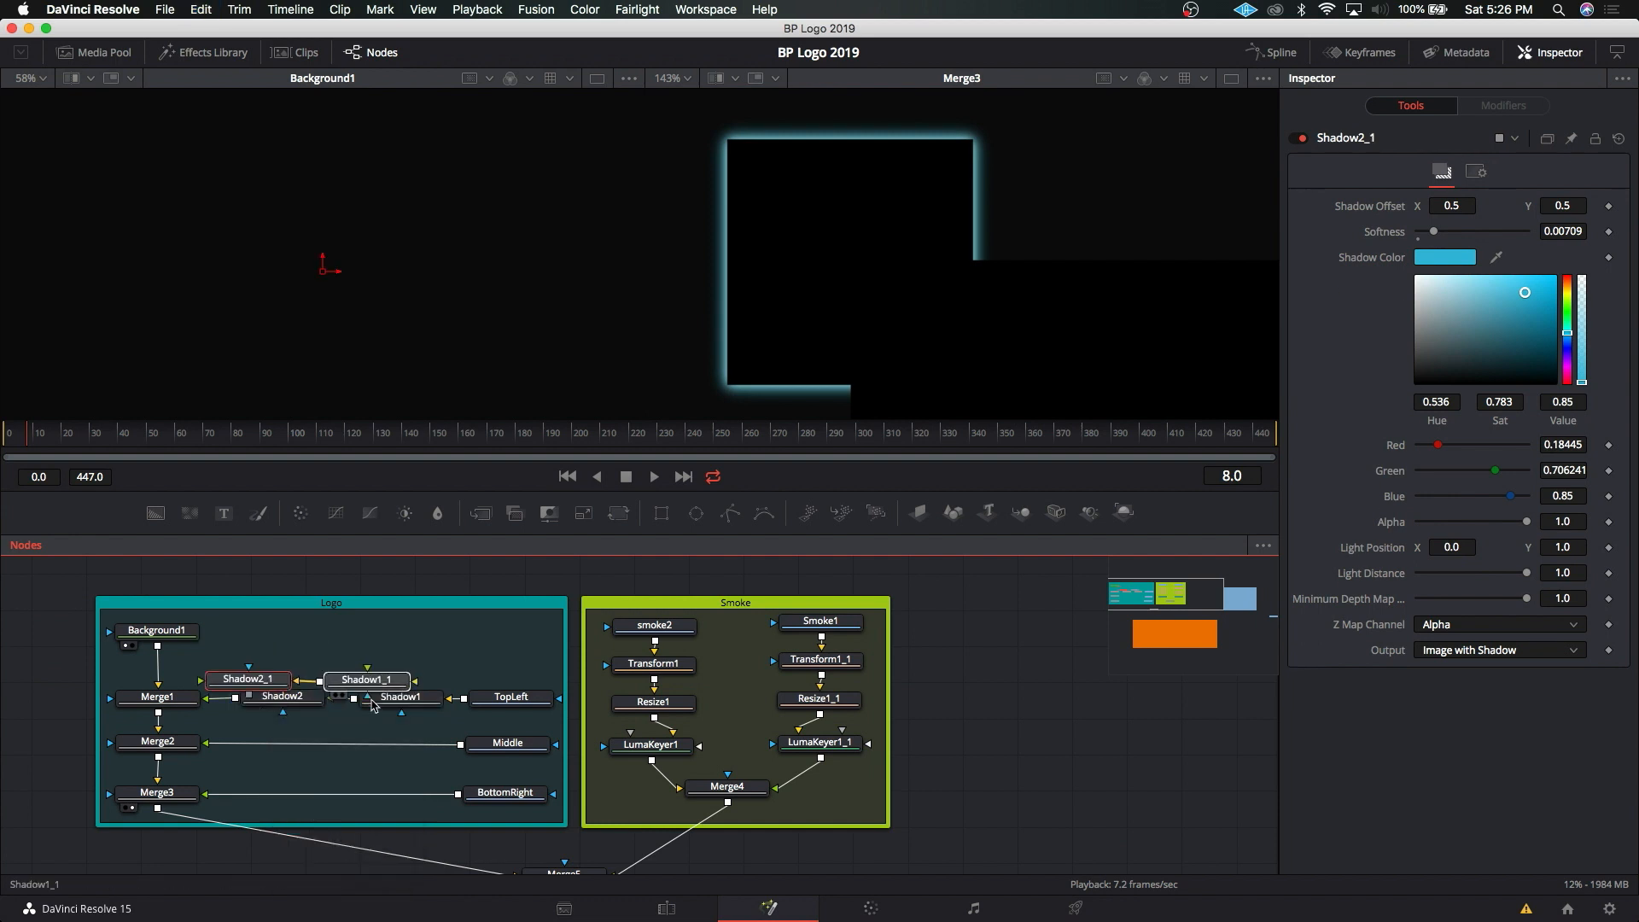
{"action": "left_click_drag", "start_coordinate": [371, 682], "coordinate": [399, 765]}
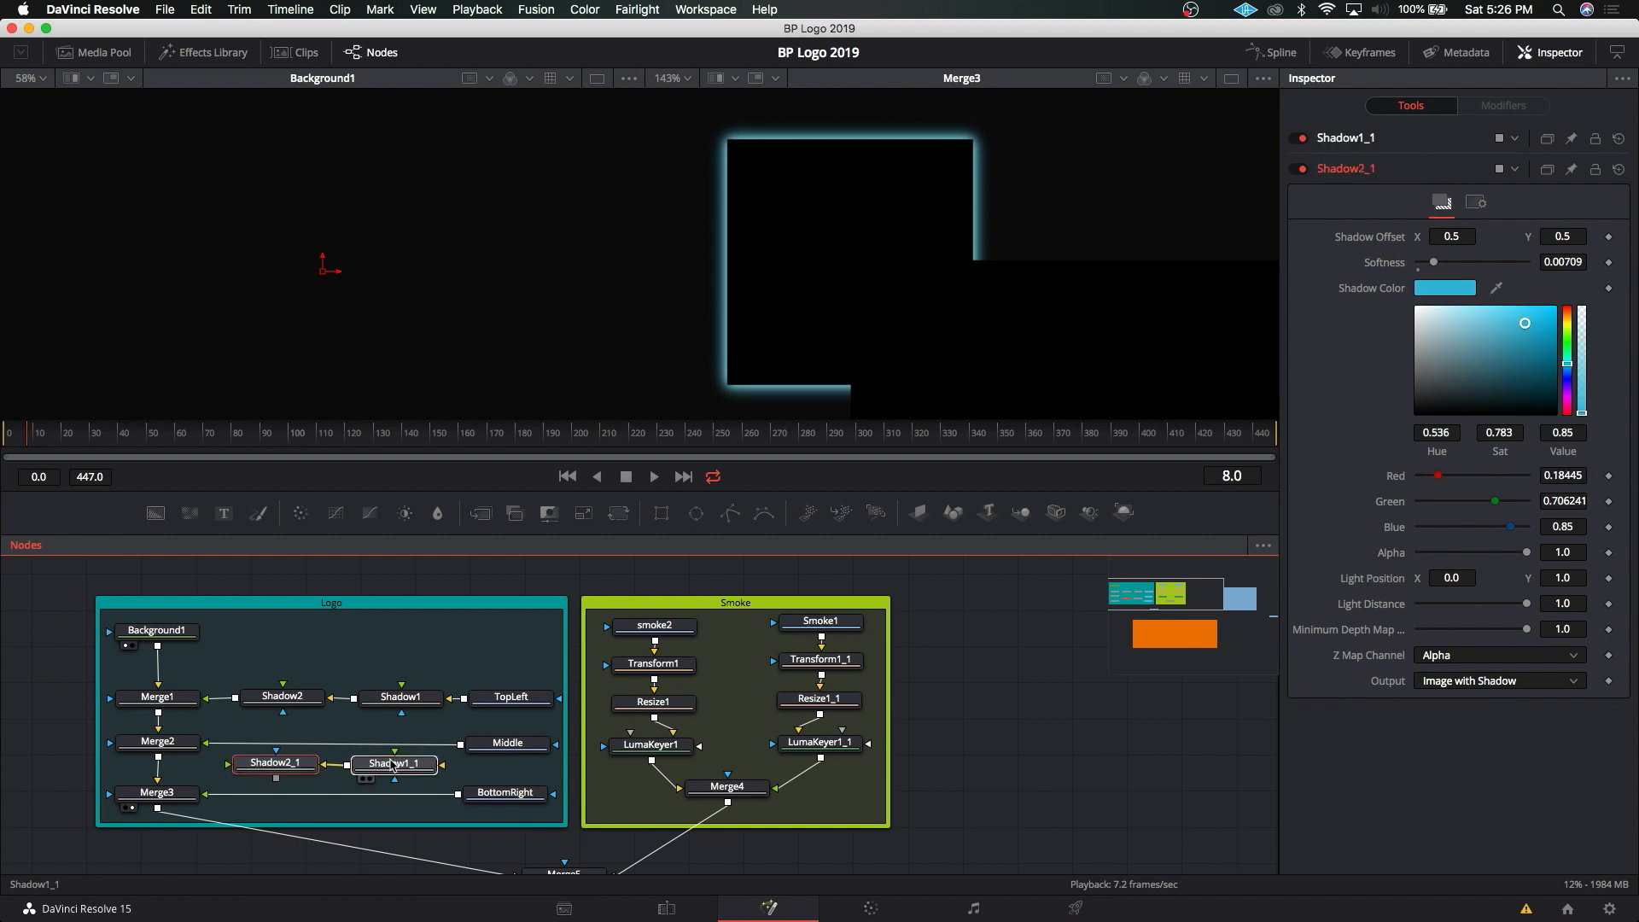
{"action": "left_click", "coordinate": [268, 772]}
{"action": "left_click_drag", "start_coordinate": [290, 770], "coordinate": [386, 776]}
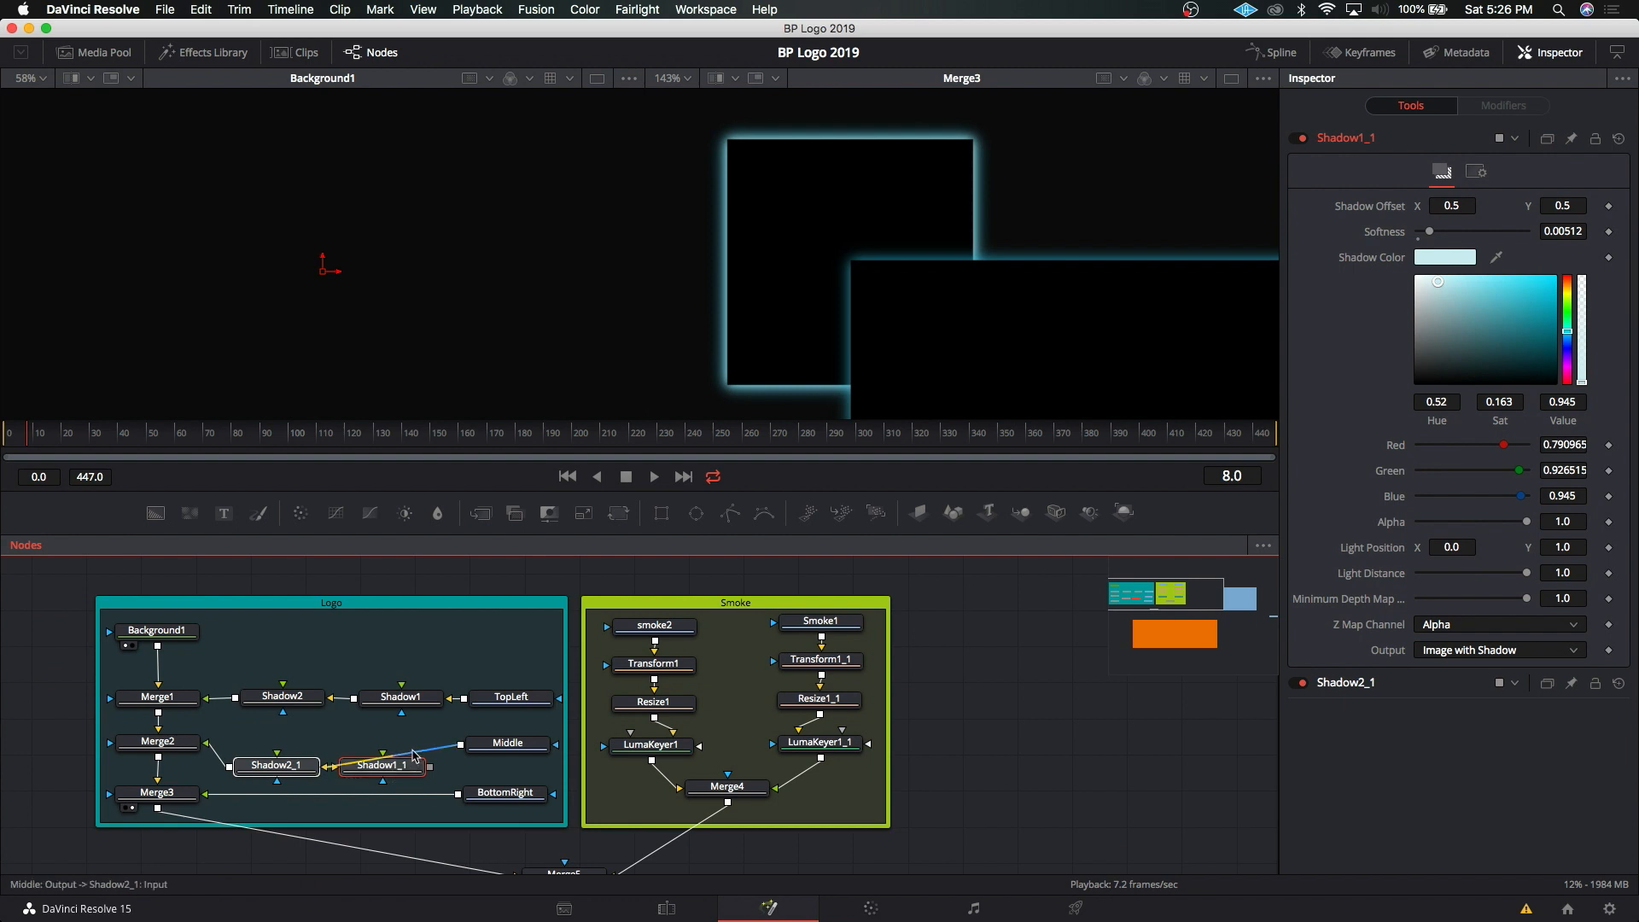
{"action": "left_click_drag", "start_coordinate": [378, 774], "coordinate": [385, 759]}
{"action": "left_click", "coordinate": [371, 741]}
{"action": "key", "text": "super+z"}
{"action": "key", "text": "super+z"}
{"action": "key", "text": "super+z"}
{"action": "key", "text": "super+z"}
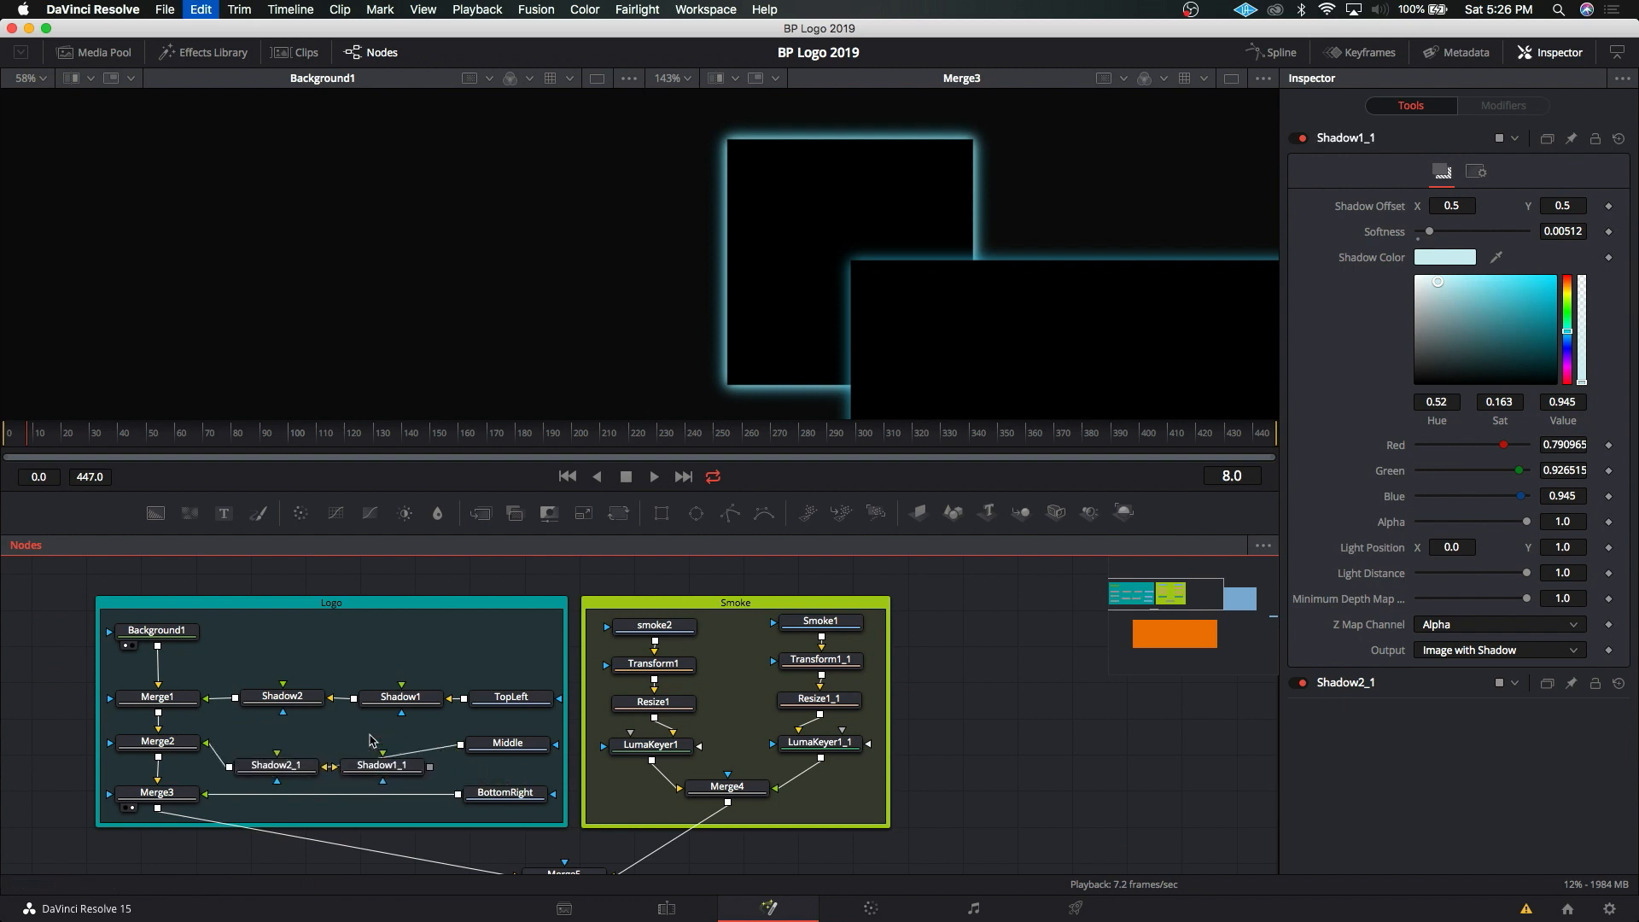
{"action": "key", "text": "super+z"}
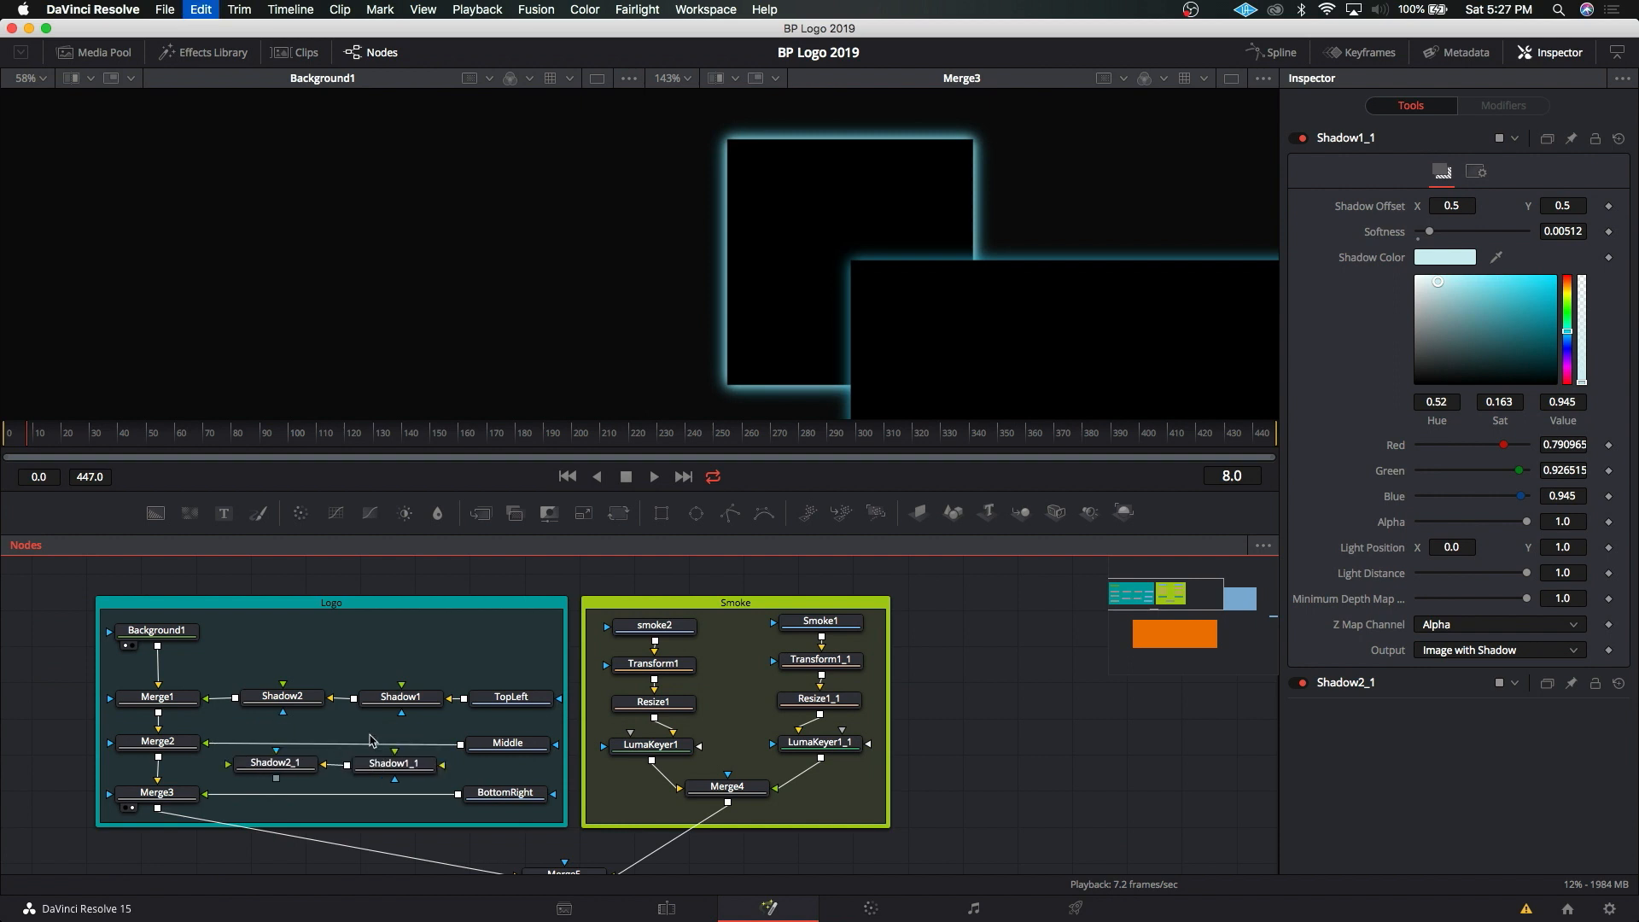
Step: Disconnect the copied shadow nodes from each other and insert Shadow1_1 and Shadow2_1 in sequence between Middle and Merge2
{"action": "left_click", "coordinate": [298, 771]}
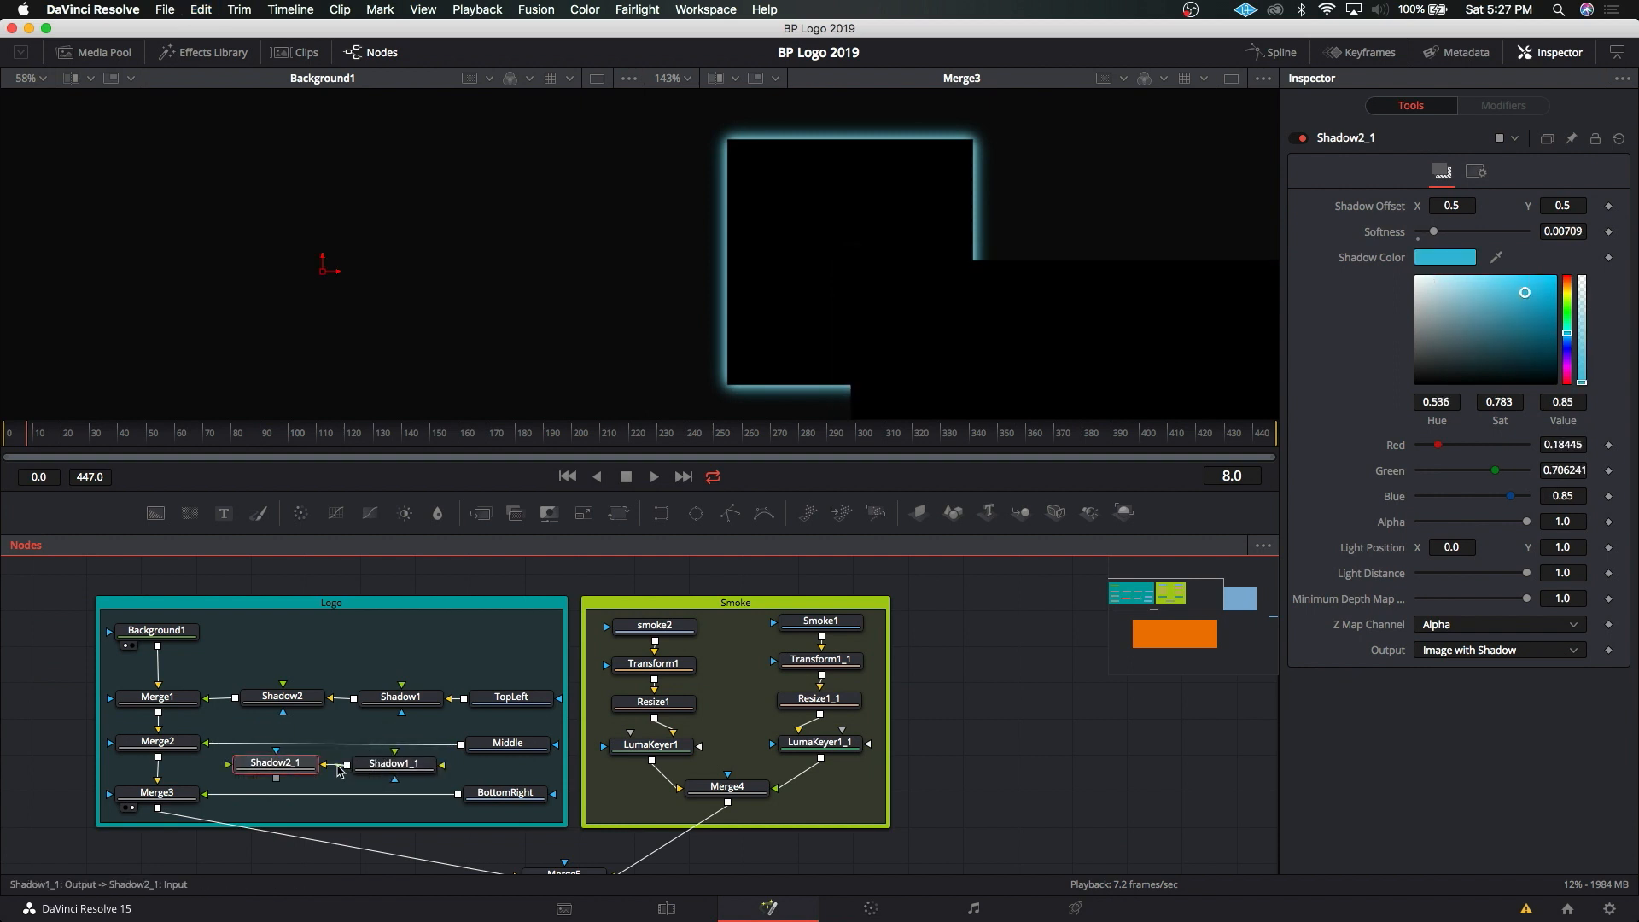
{"action": "left_click", "coordinate": [335, 765]}
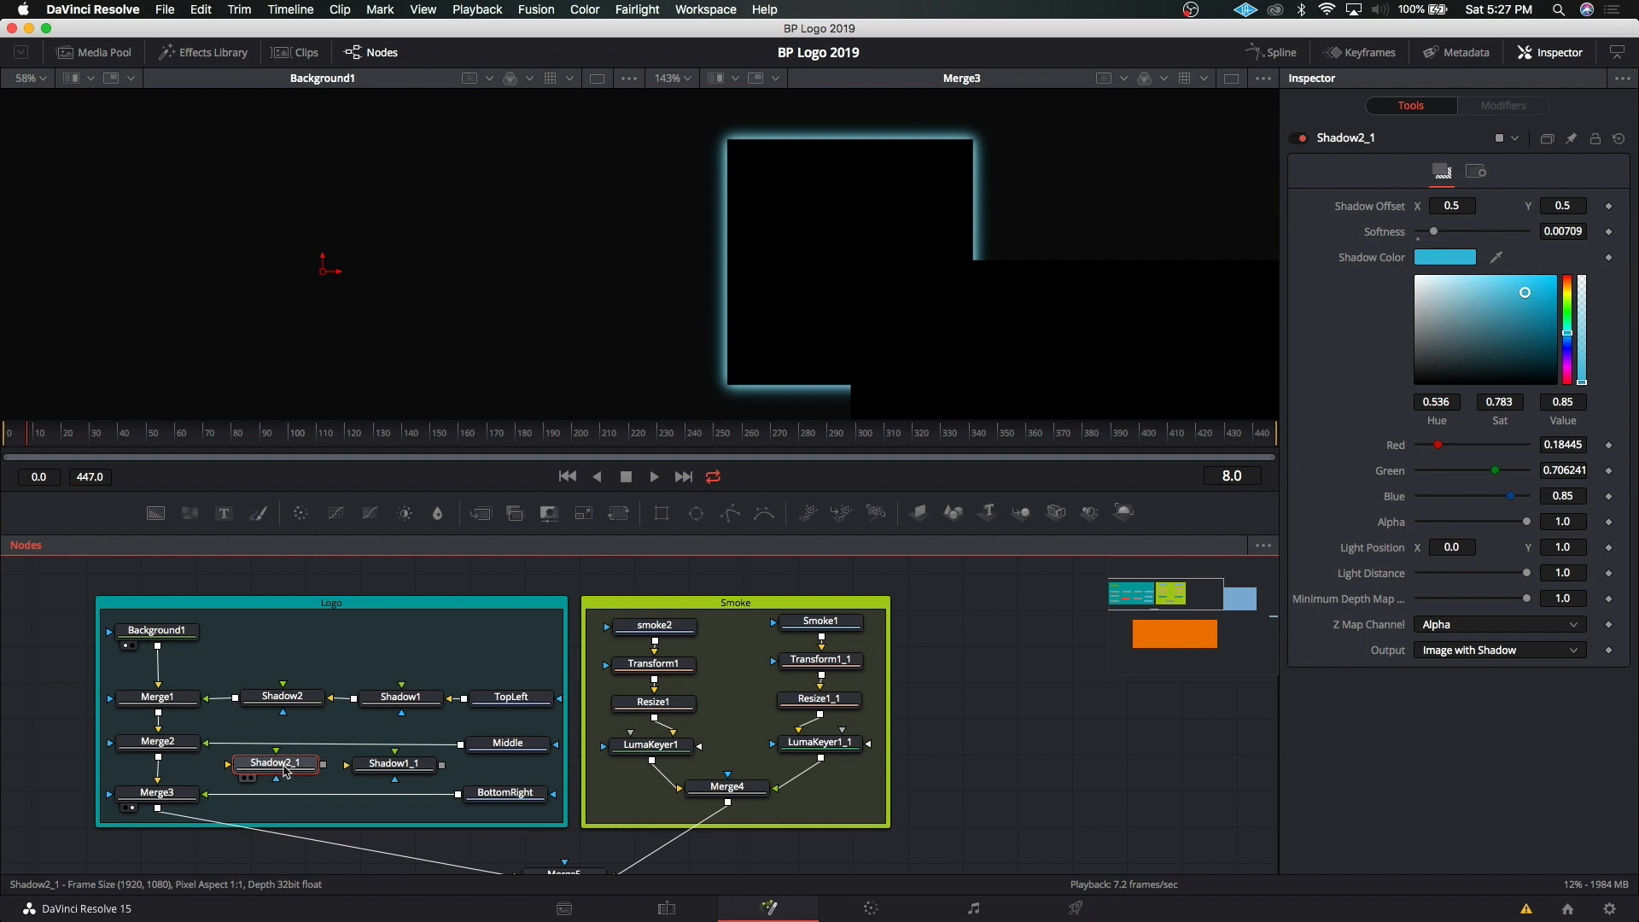
{"action": "left_click_drag", "start_coordinate": [284, 770], "coordinate": [287, 751]}
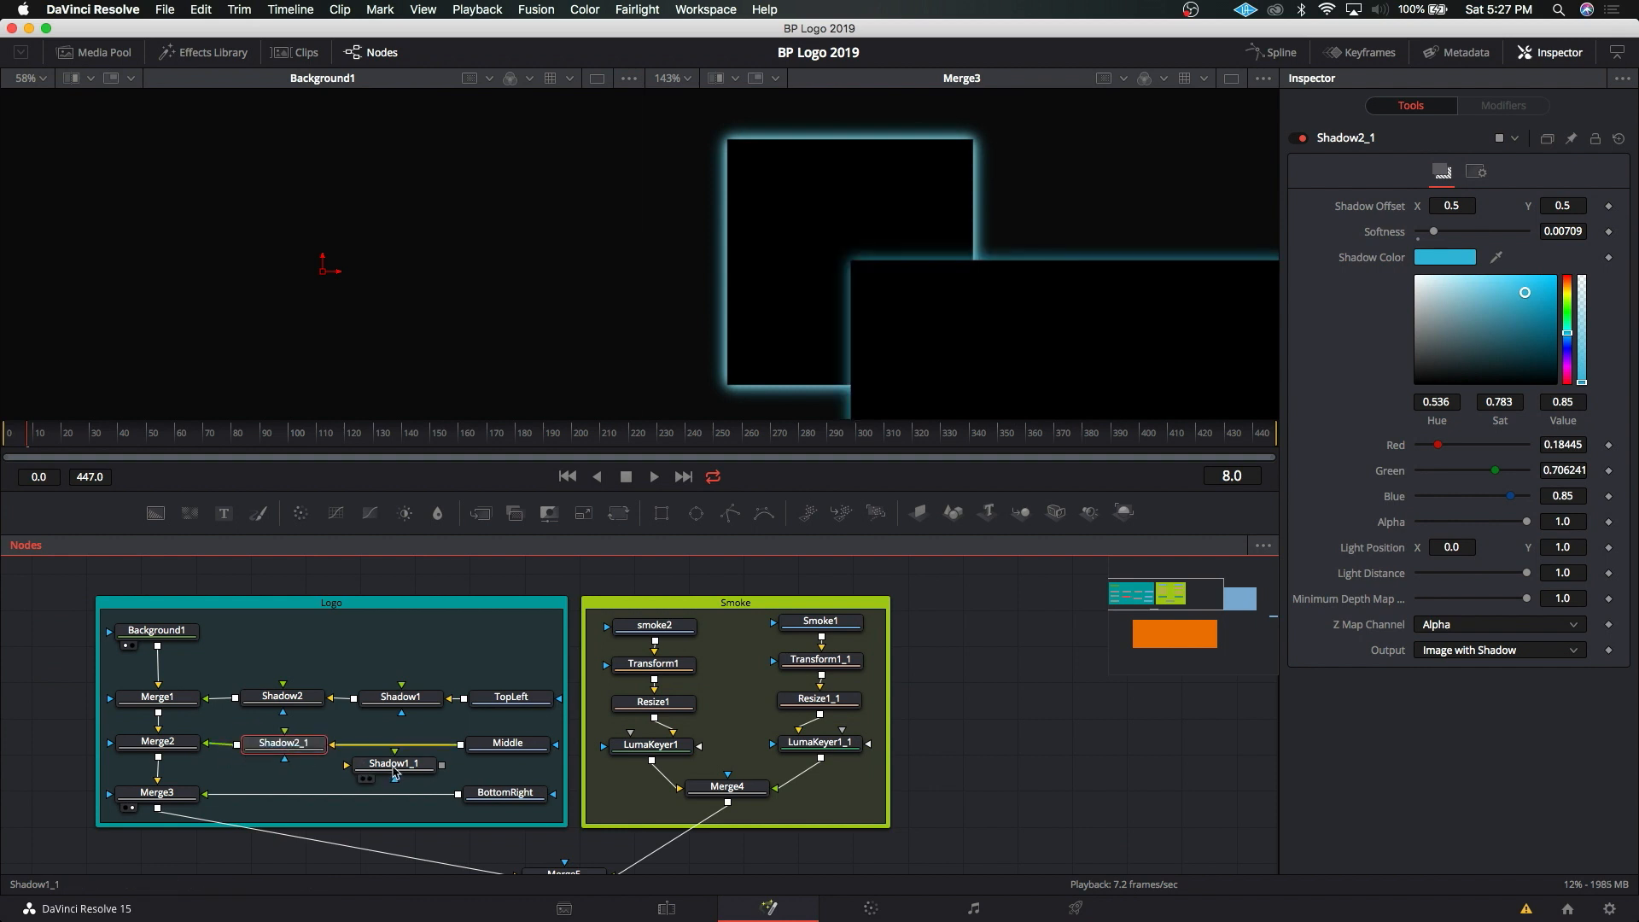
{"action": "left_click_drag", "start_coordinate": [394, 770], "coordinate": [394, 755]}
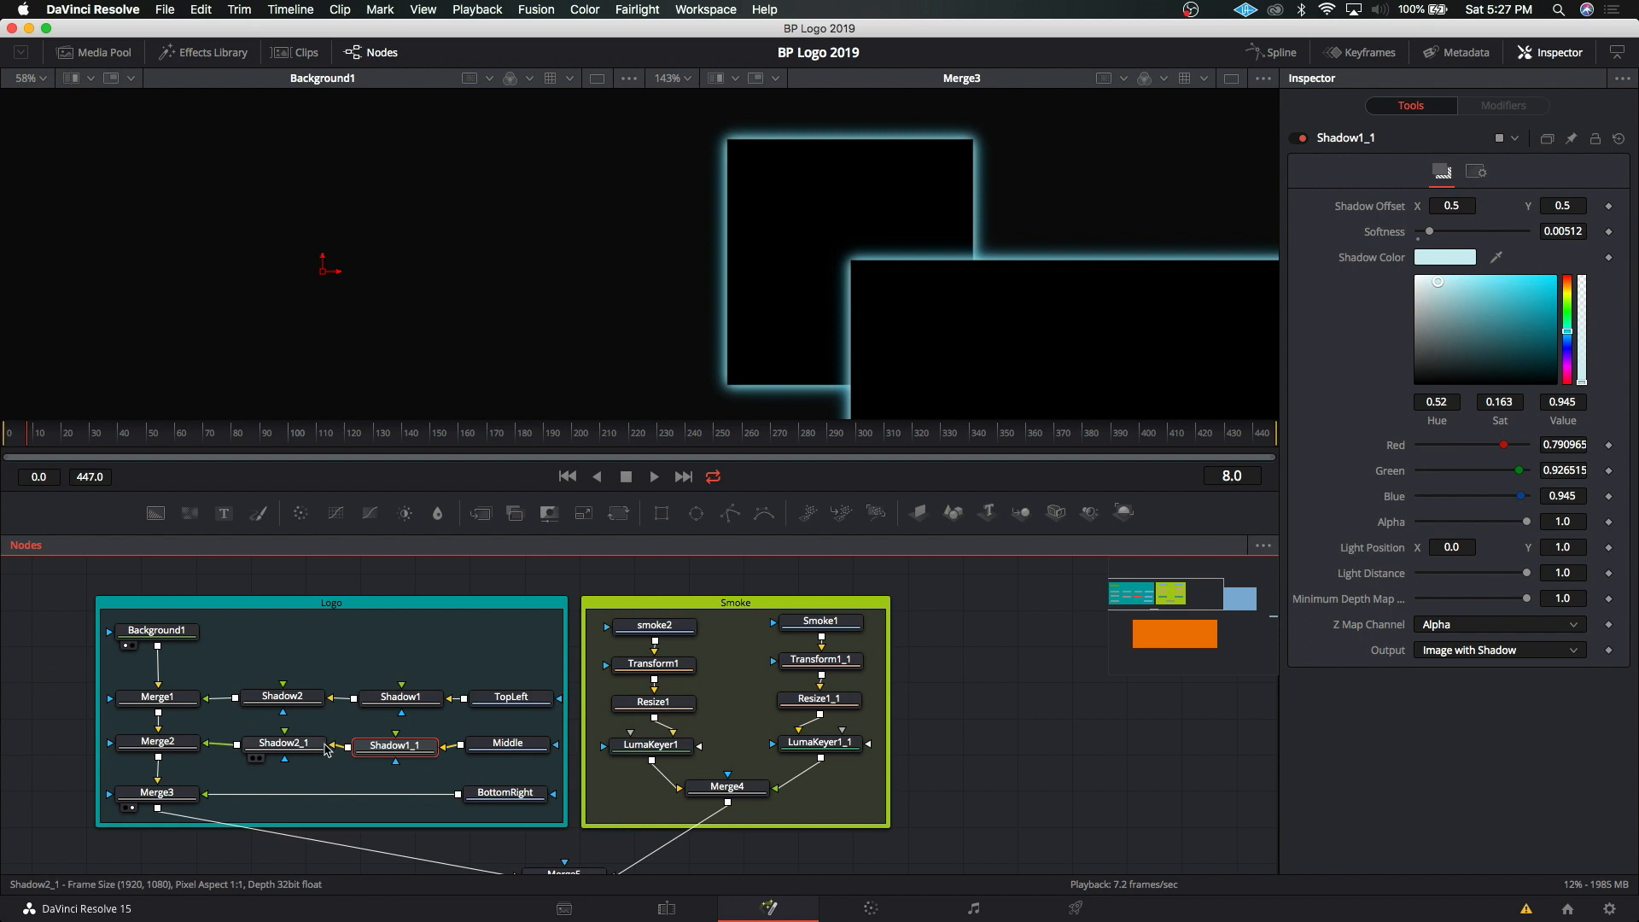
{"action": "left_click", "coordinate": [389, 756]}
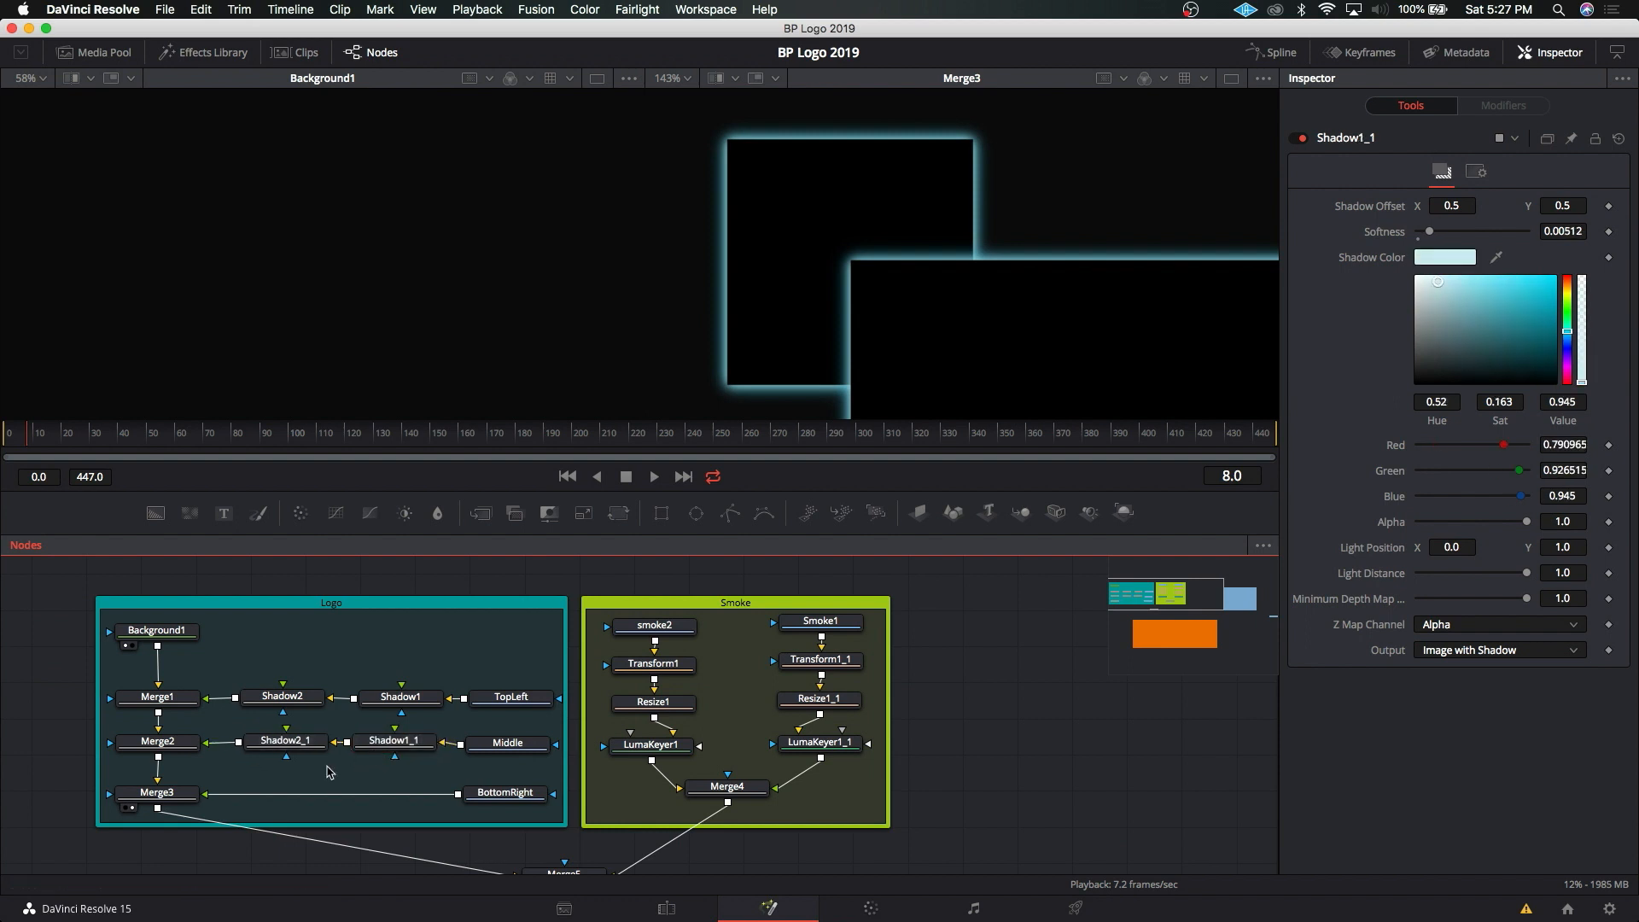
Step: Paste another shadow pair, separate its nodes and insert Shadow1_2 and Shadow2_2 in sequence between BottomRight and Merge3
{"action": "key", "text": "super+v"}
{"action": "left_click_drag", "start_coordinate": [341, 780], "coordinate": [427, 779]}
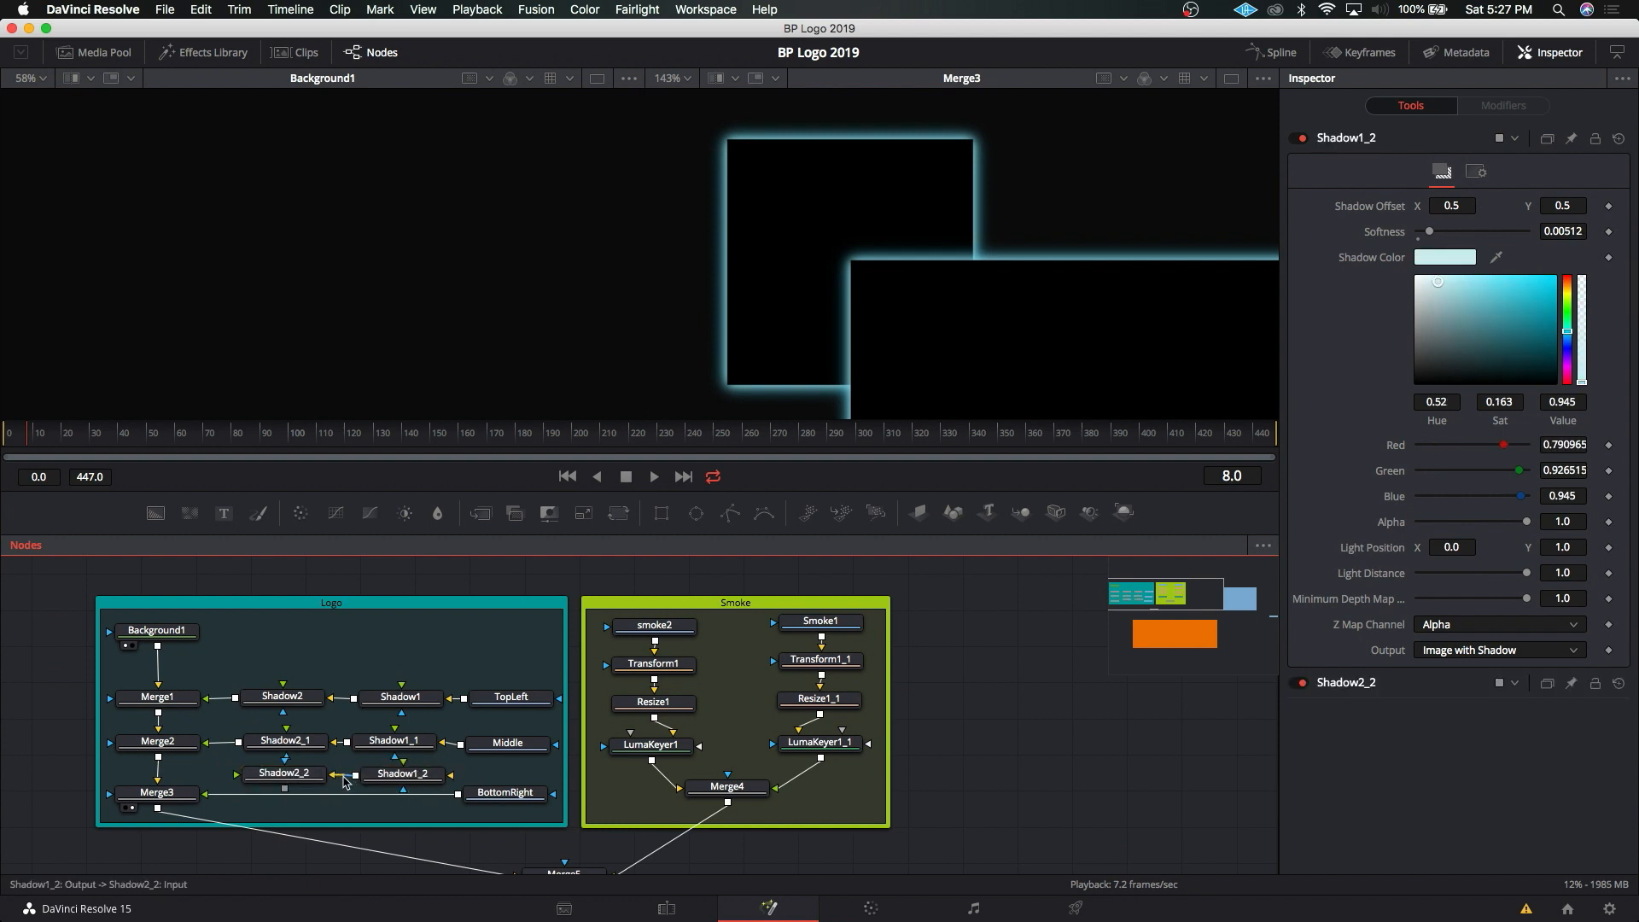
{"action": "left_click_drag", "start_coordinate": [300, 777], "coordinate": [276, 777]}
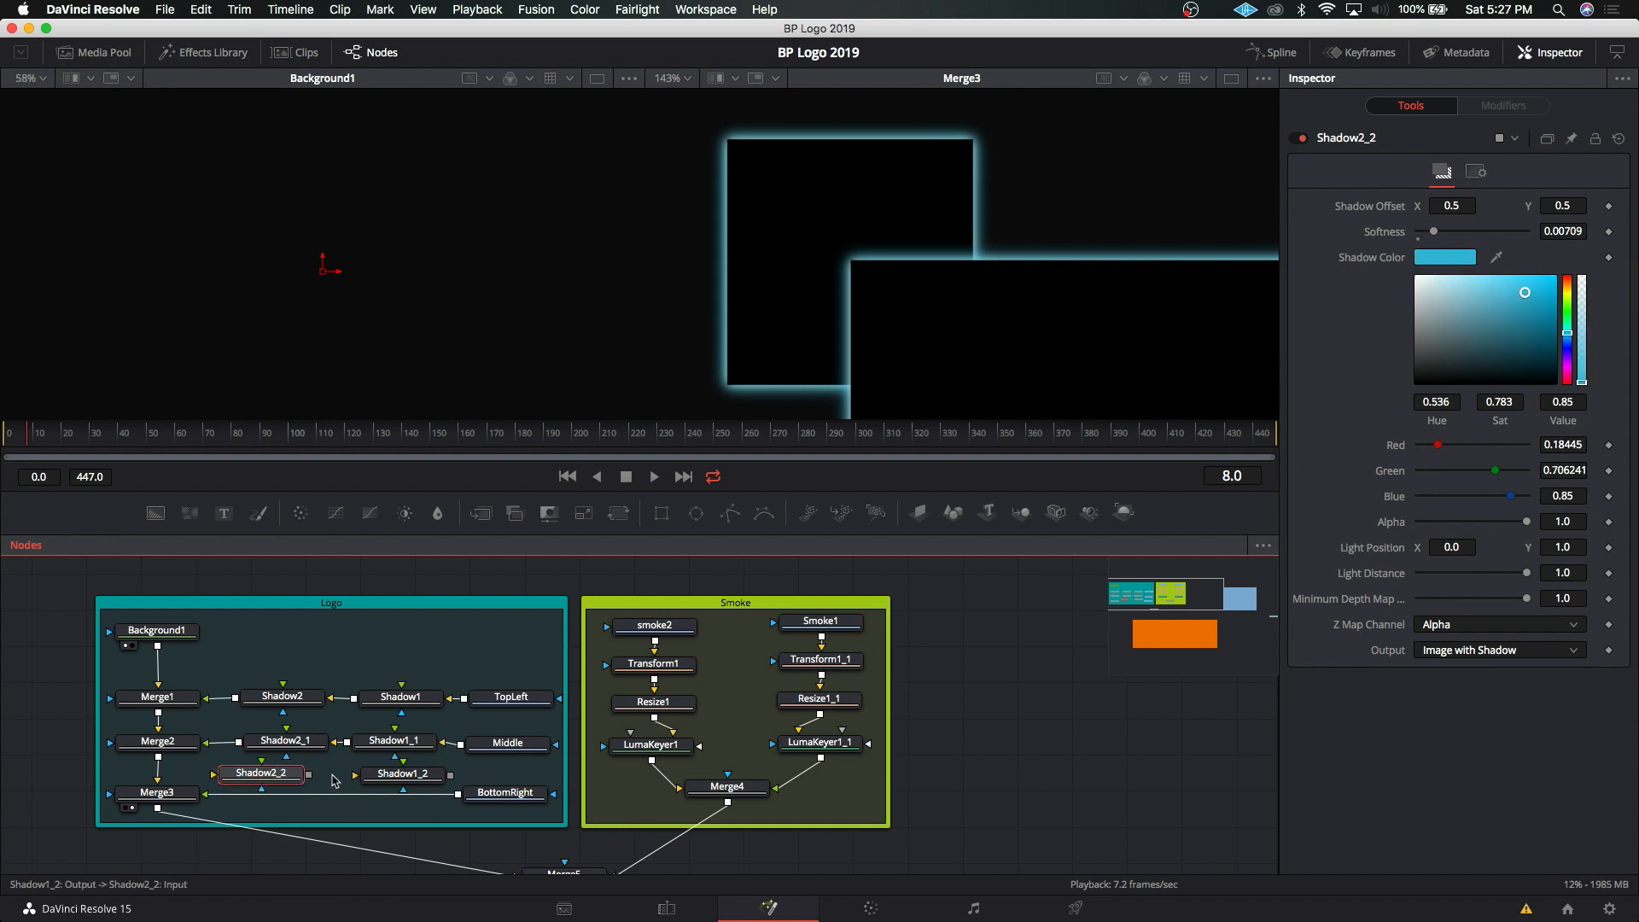
{"action": "left_click_drag", "start_coordinate": [272, 773], "coordinate": [291, 788]}
{"action": "left_click_drag", "start_coordinate": [408, 775], "coordinate": [376, 796]}
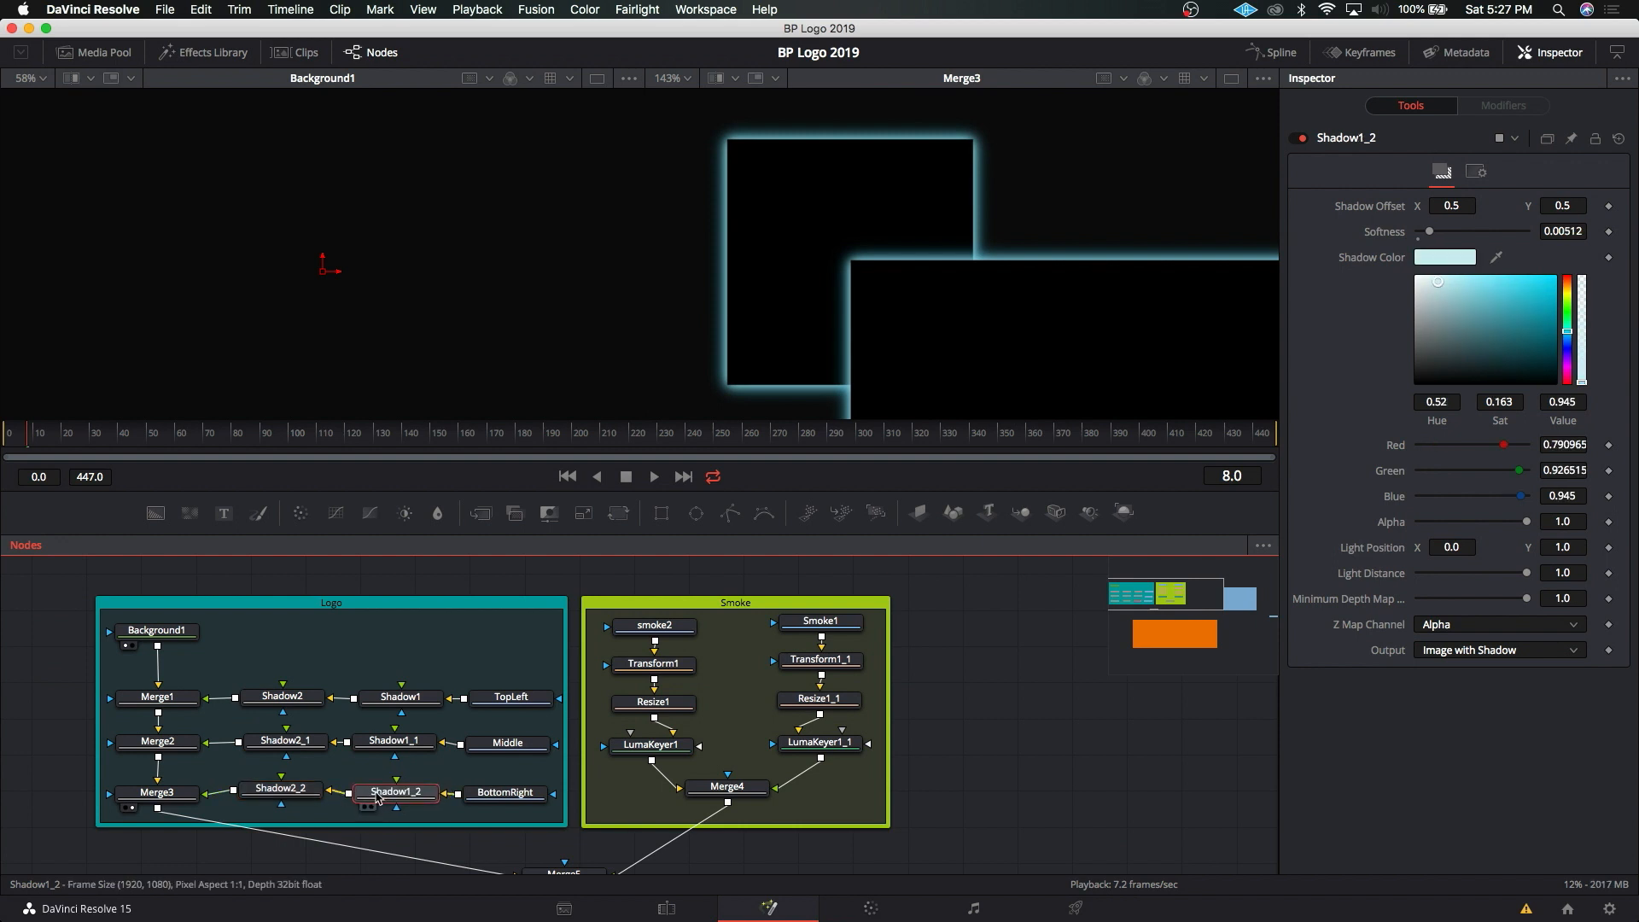
{"action": "left_click", "coordinate": [298, 796]}
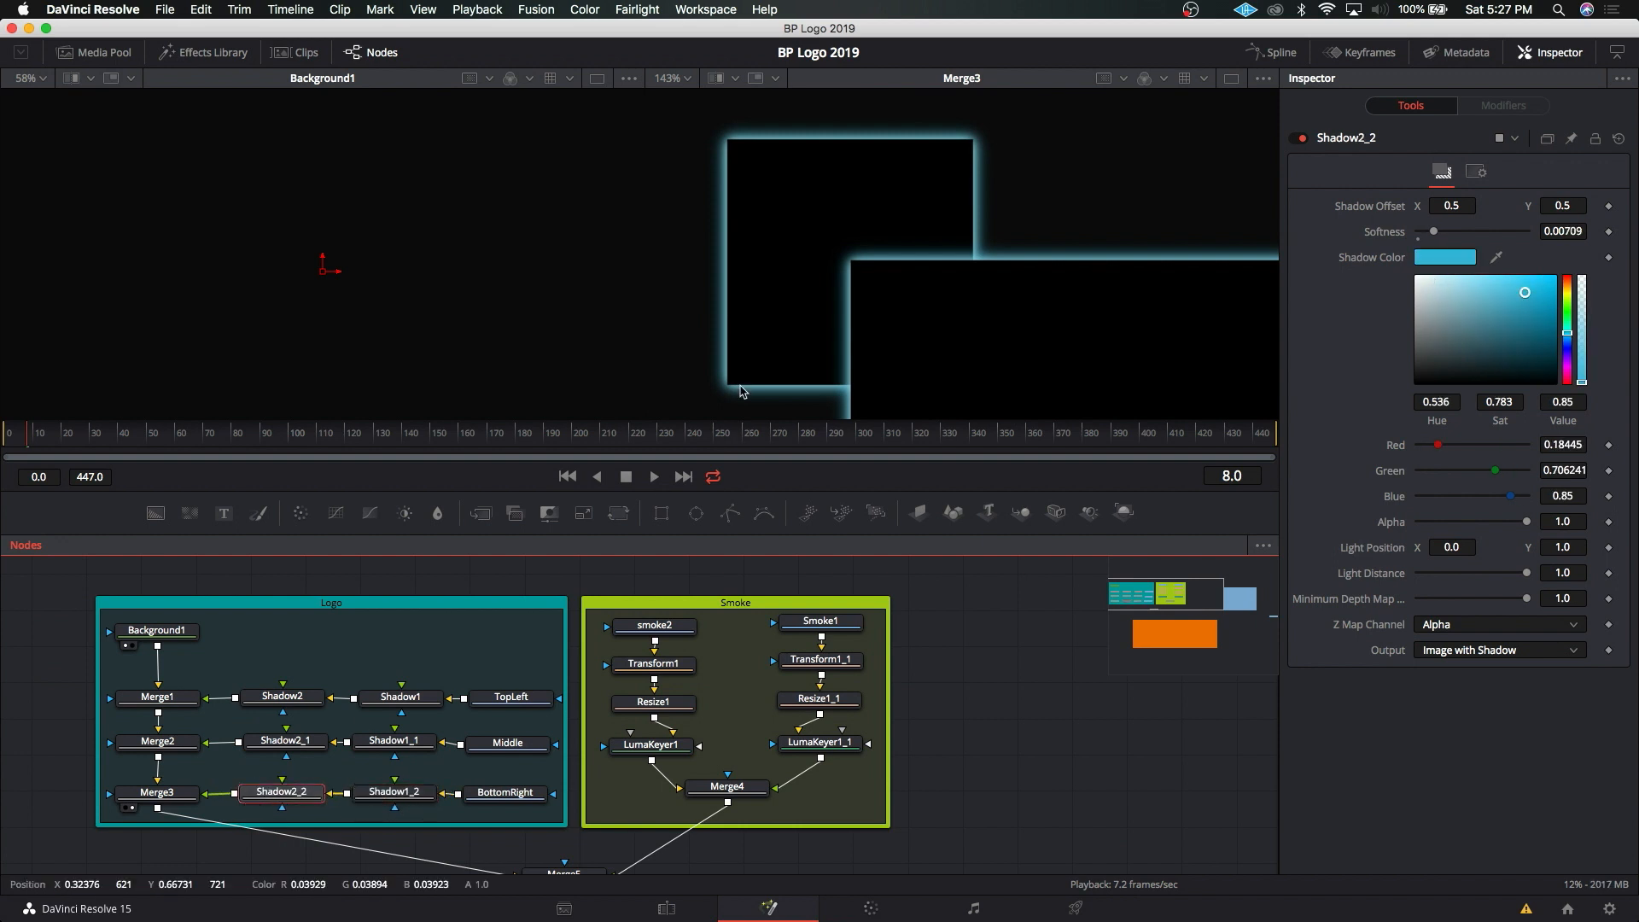
Step: Fit the whole logo in the Merge3 viewer and raise Shadow2's softness to about 0.026
{"action": "left_click", "coordinate": [681, 82]}
{"action": "left_click", "coordinate": [683, 97]}
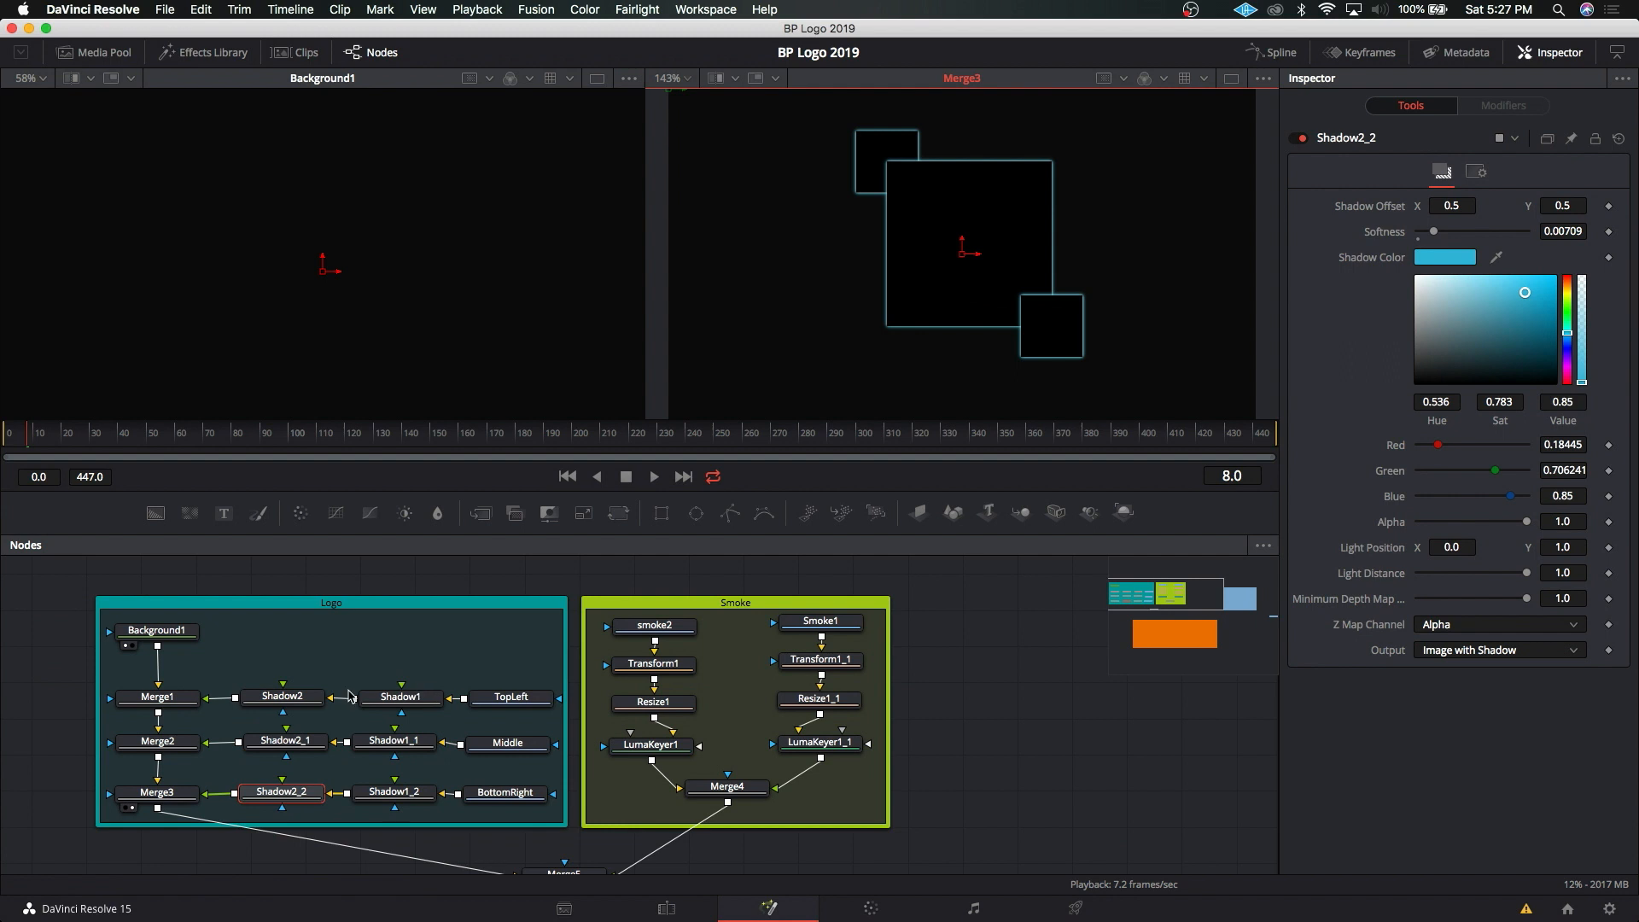
{"action": "left_click", "coordinate": [406, 701]}
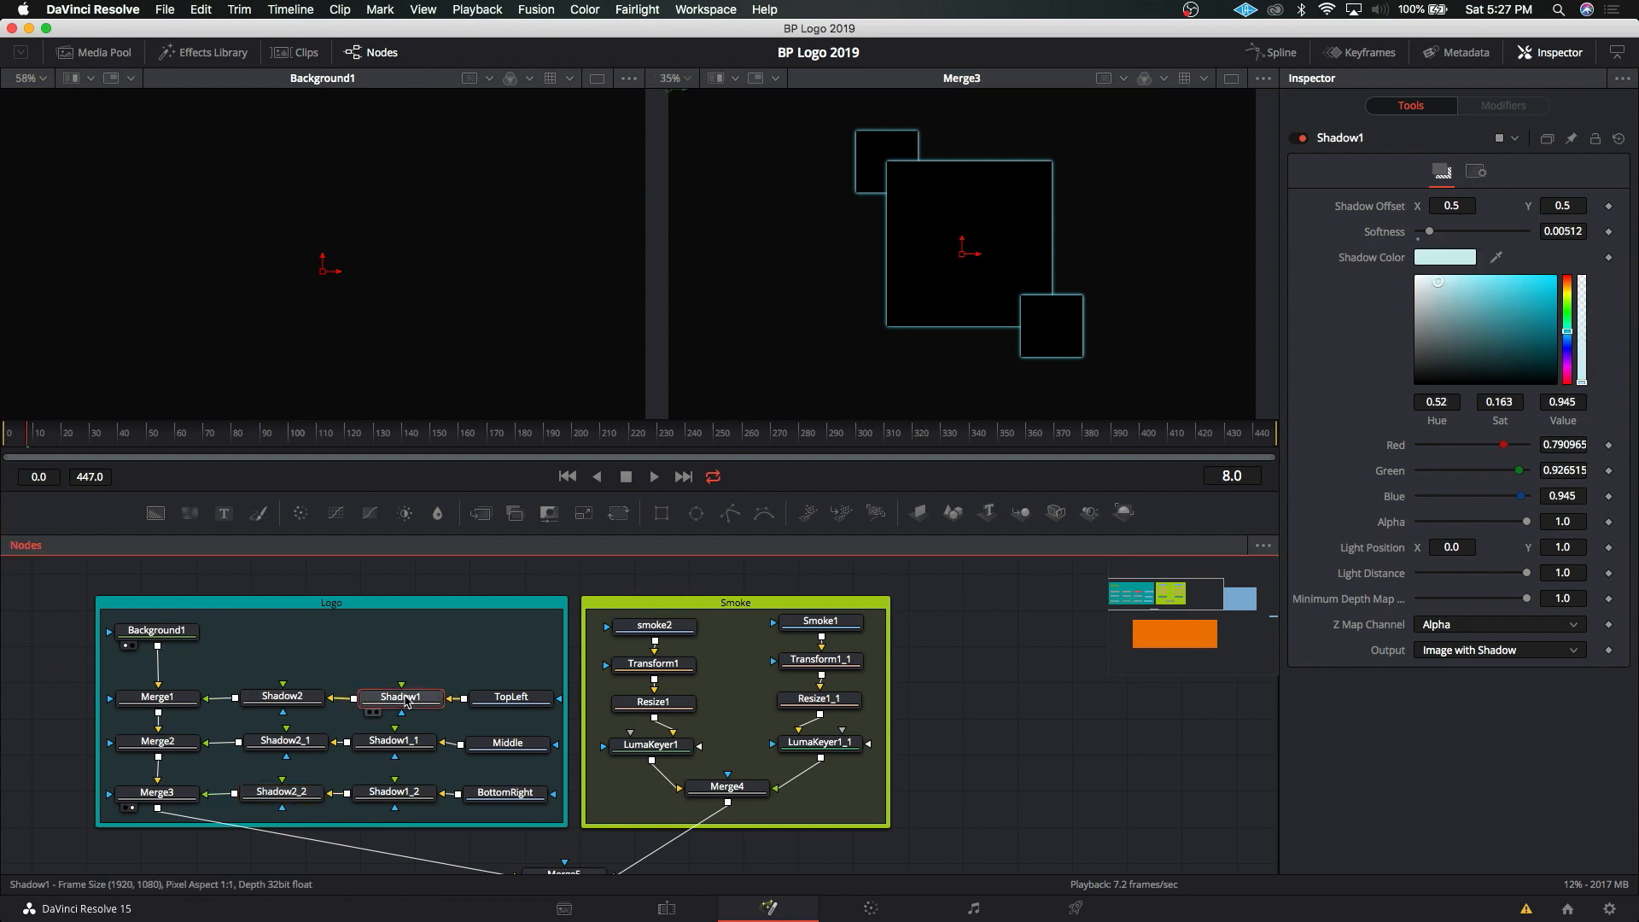
{"action": "left_click", "coordinate": [282, 697]}
{"action": "left_click_drag", "start_coordinate": [1437, 232], "coordinate": [1452, 232]}
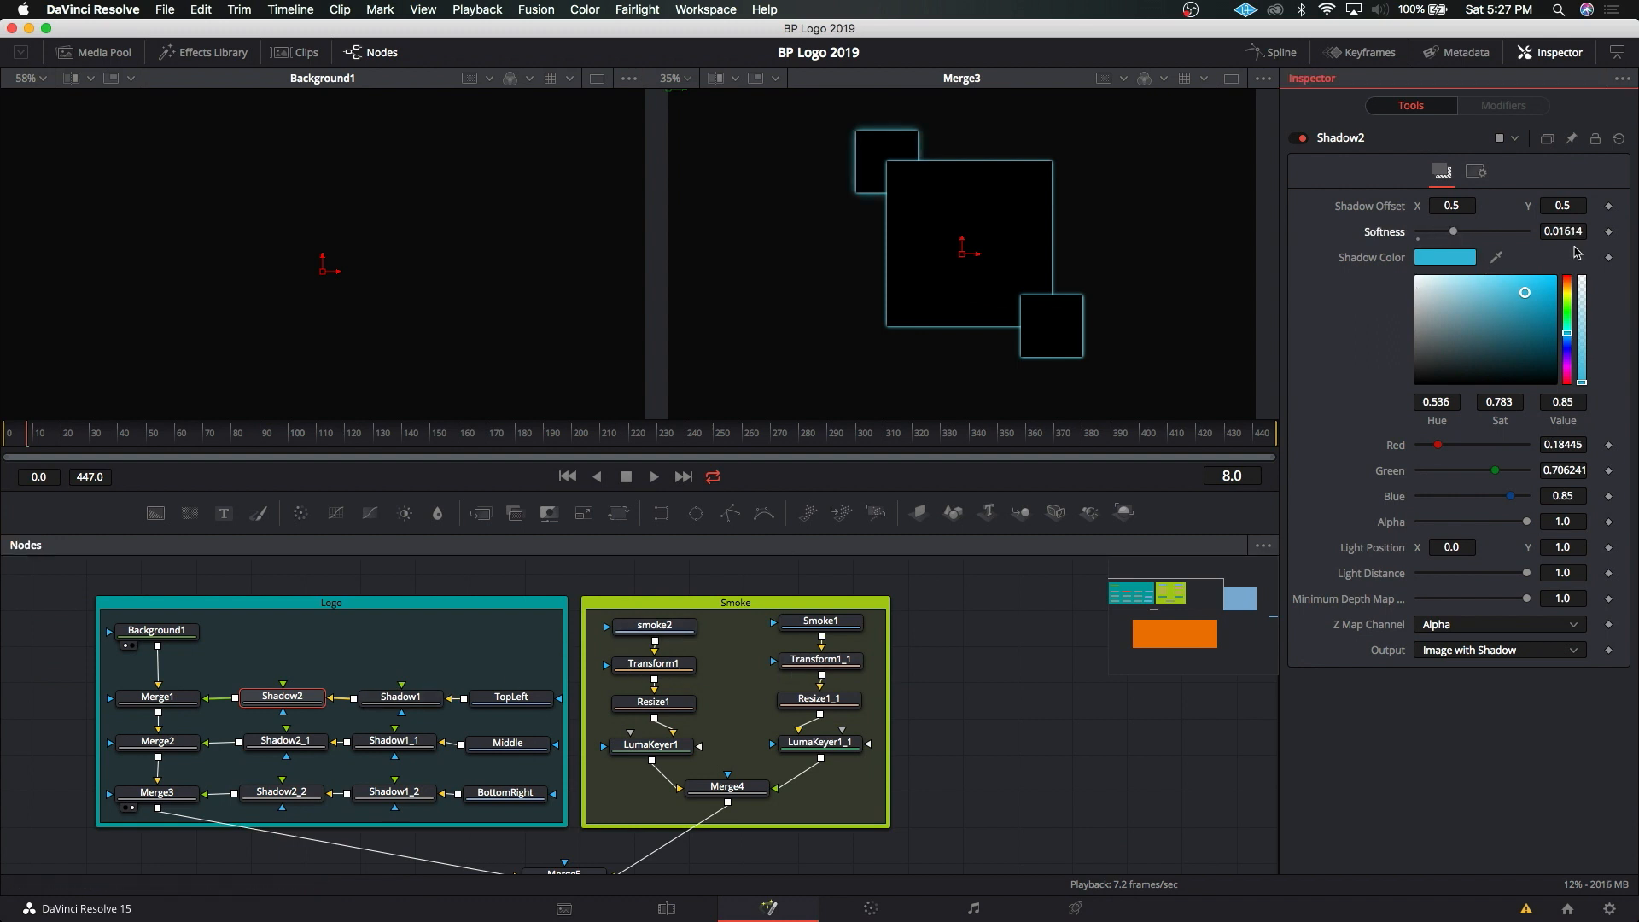
{"action": "left_click_drag", "start_coordinate": [1575, 231], "coordinate": [1568, 231]}
{"action": "left_click_drag", "start_coordinate": [1453, 231], "coordinate": [1474, 231]}
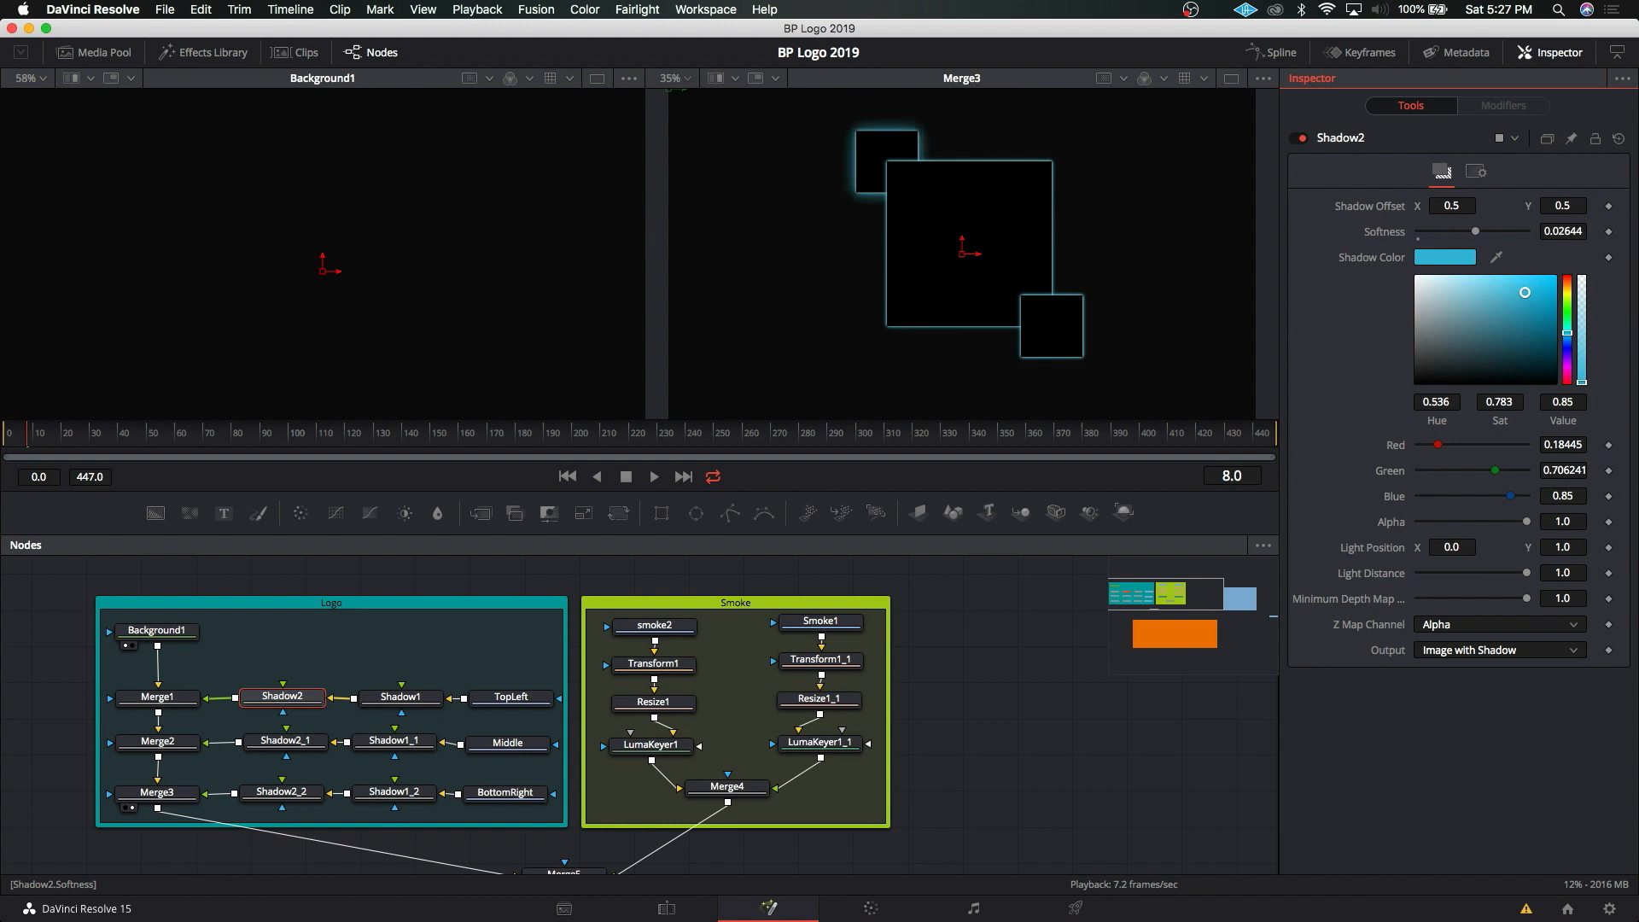
Step: Copy Shadow2's softness value of 0.02629 to both Shadow2_1 and Shadow2_2
{"action": "left_click", "coordinate": [1578, 228]}
{"action": "key", "text": "super+c"}
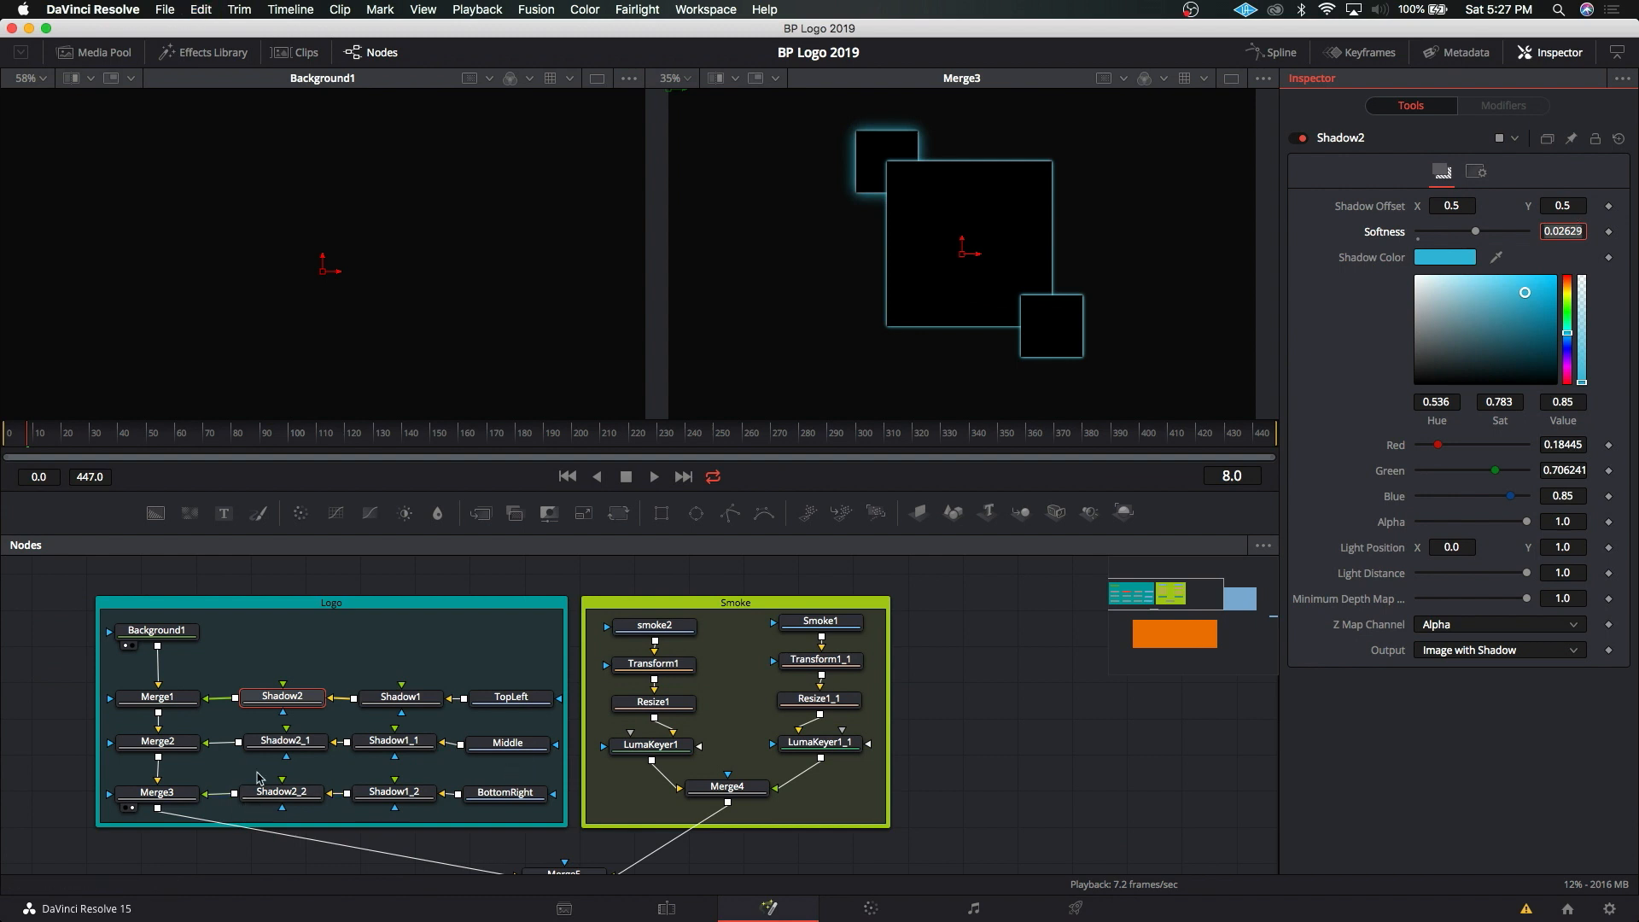
{"action": "left_click", "coordinate": [281, 740]}
{"action": "left_click", "coordinate": [1578, 230]}
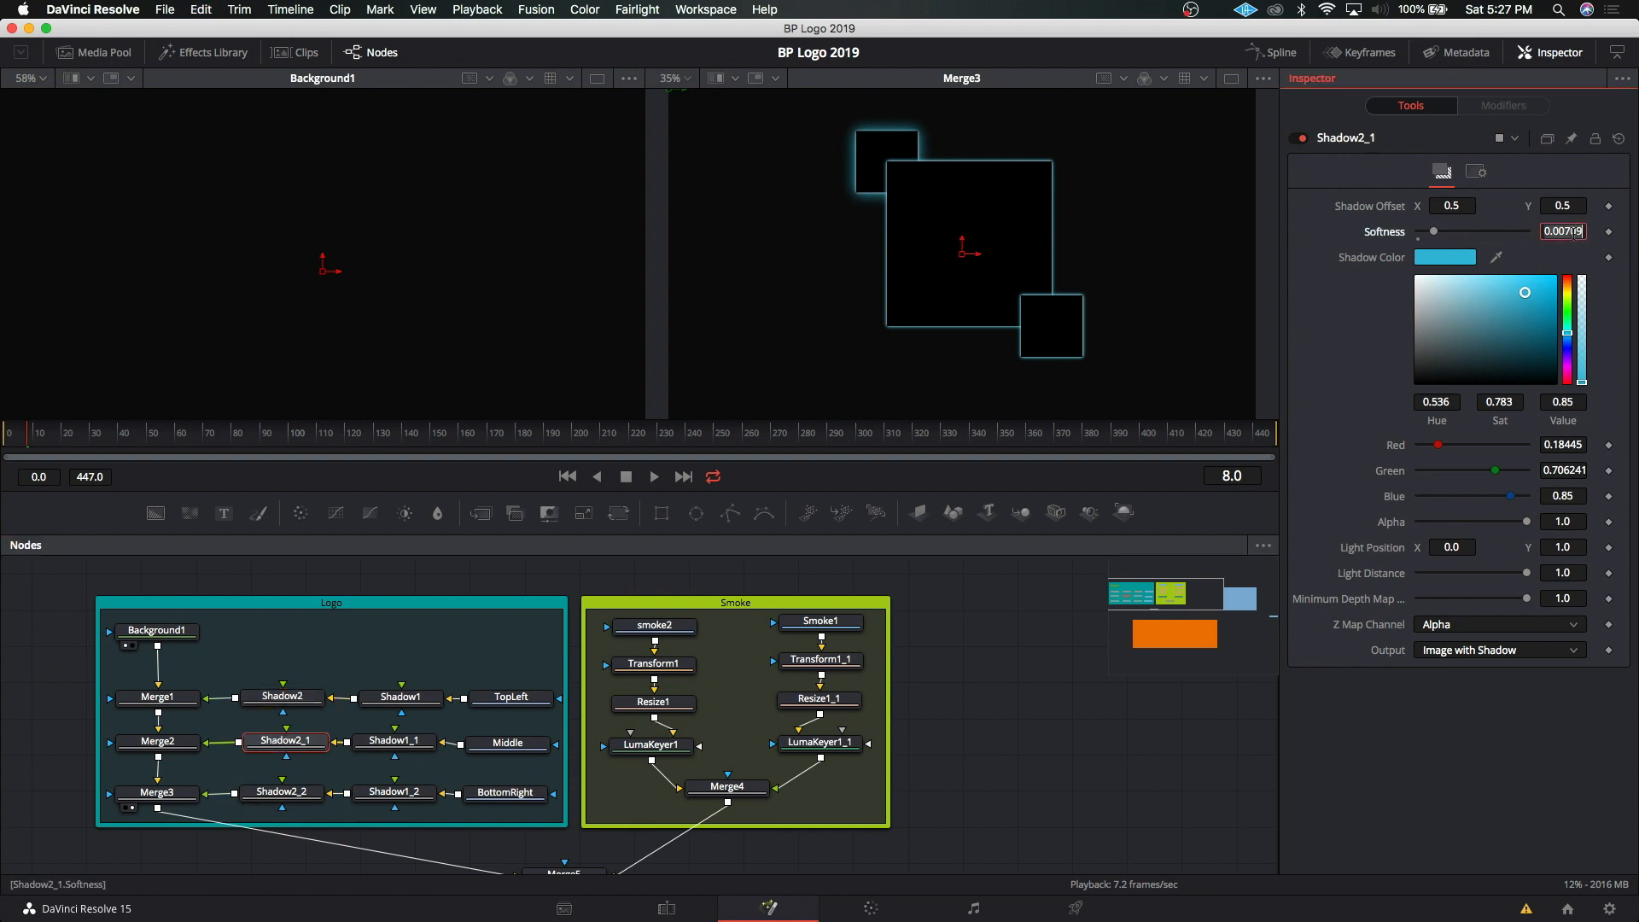
{"action": "key", "text": "super+v"}
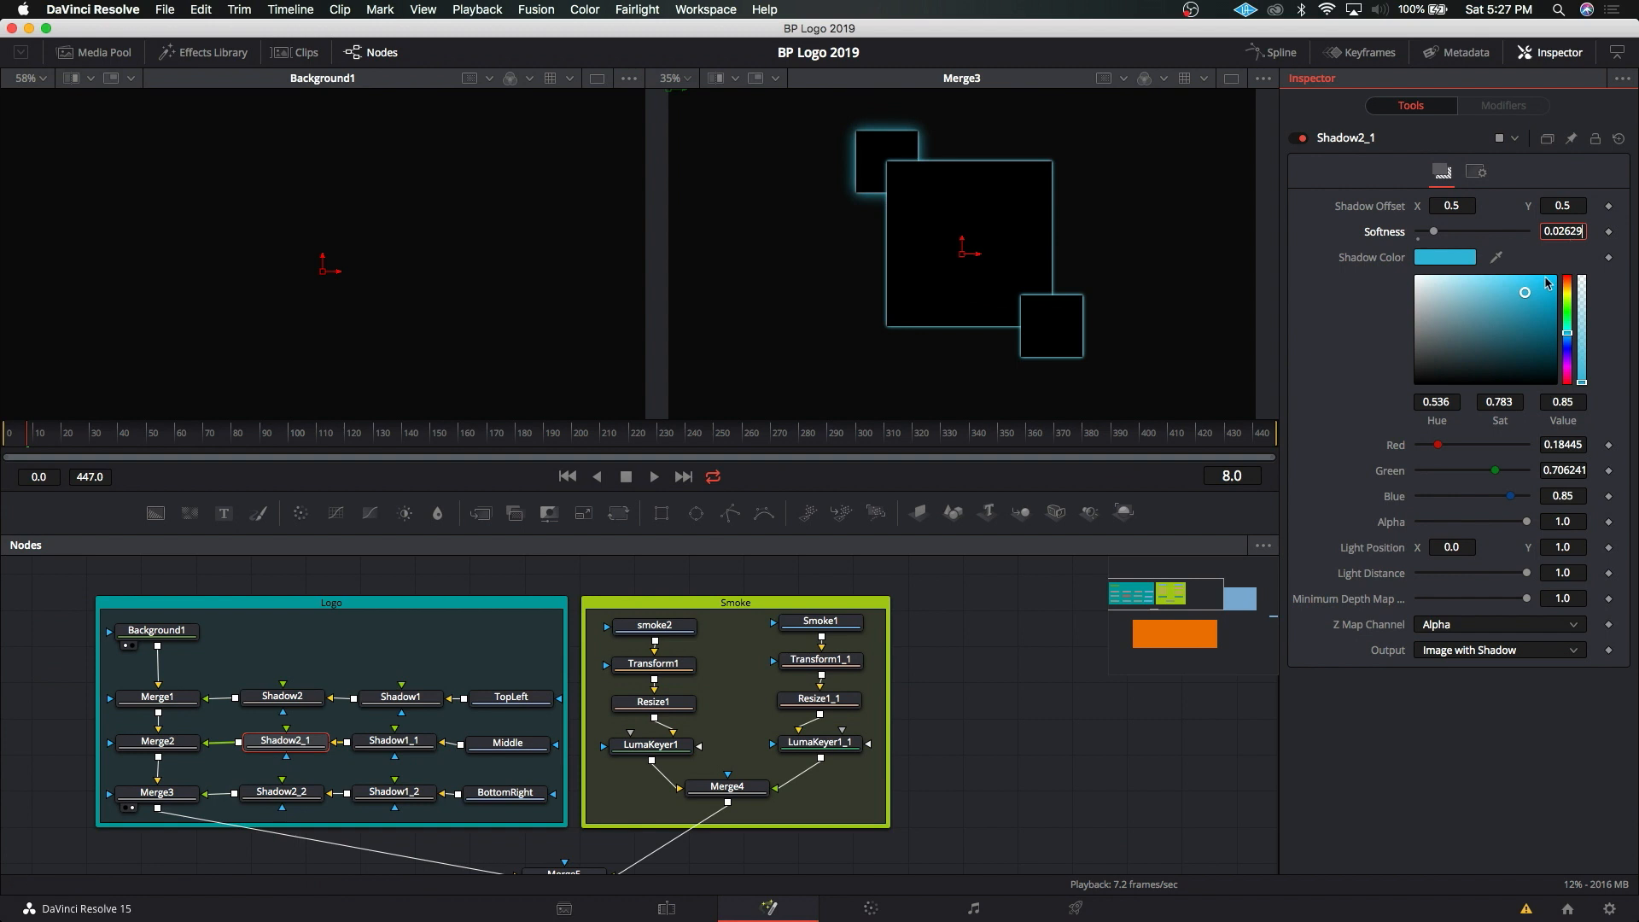
{"action": "left_click", "coordinate": [278, 794]}
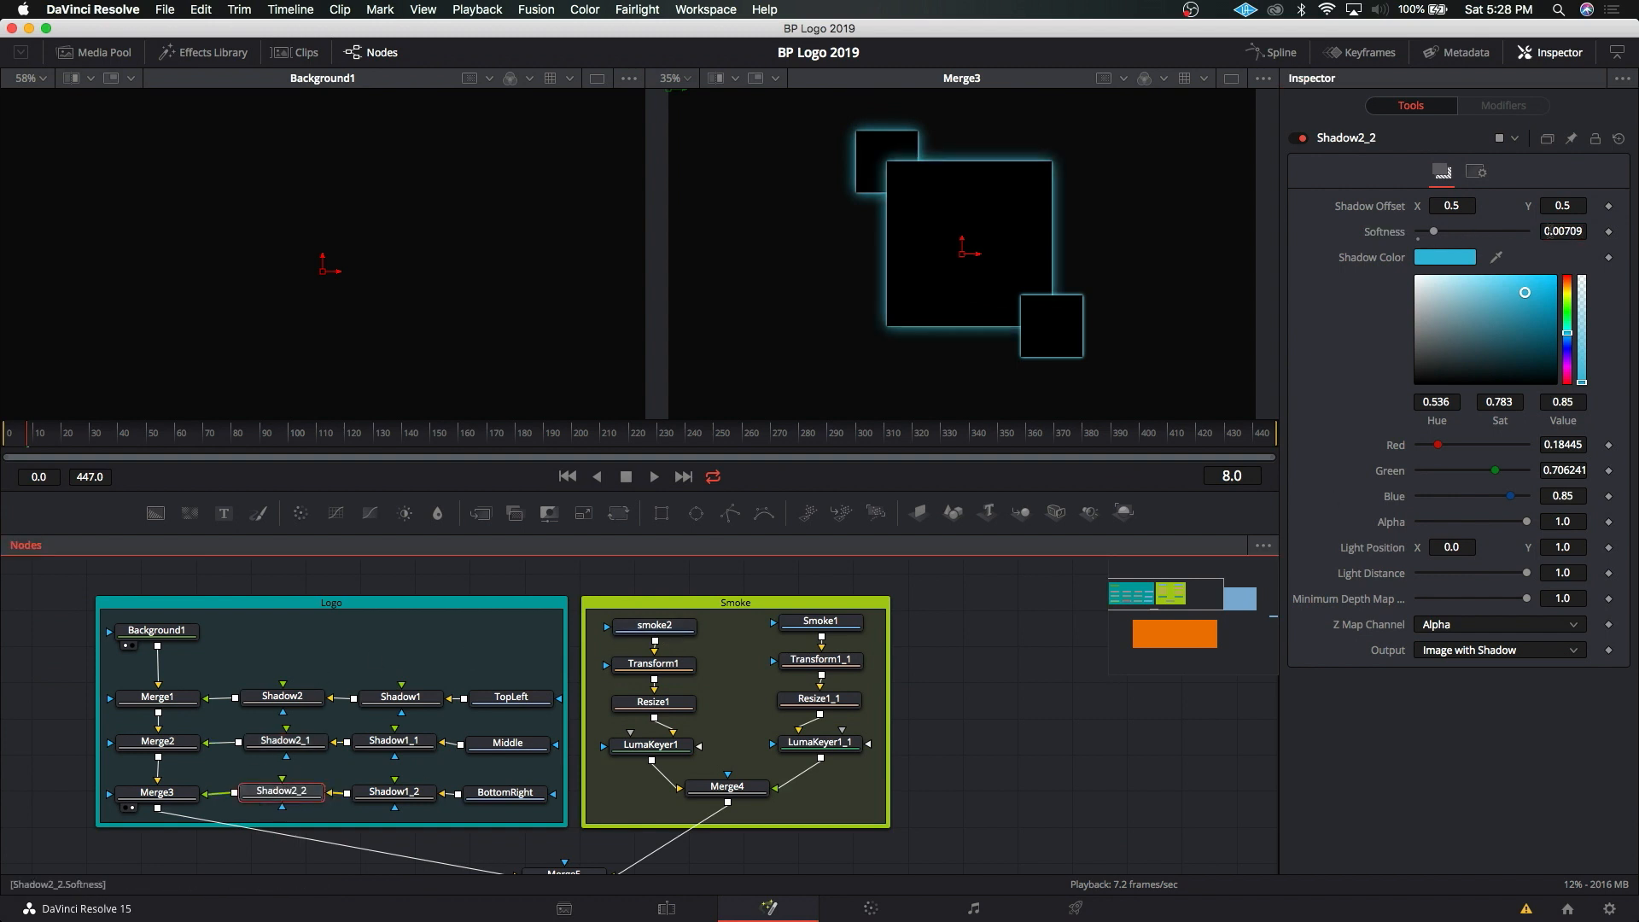
{"action": "left_click", "coordinate": [1562, 230]}
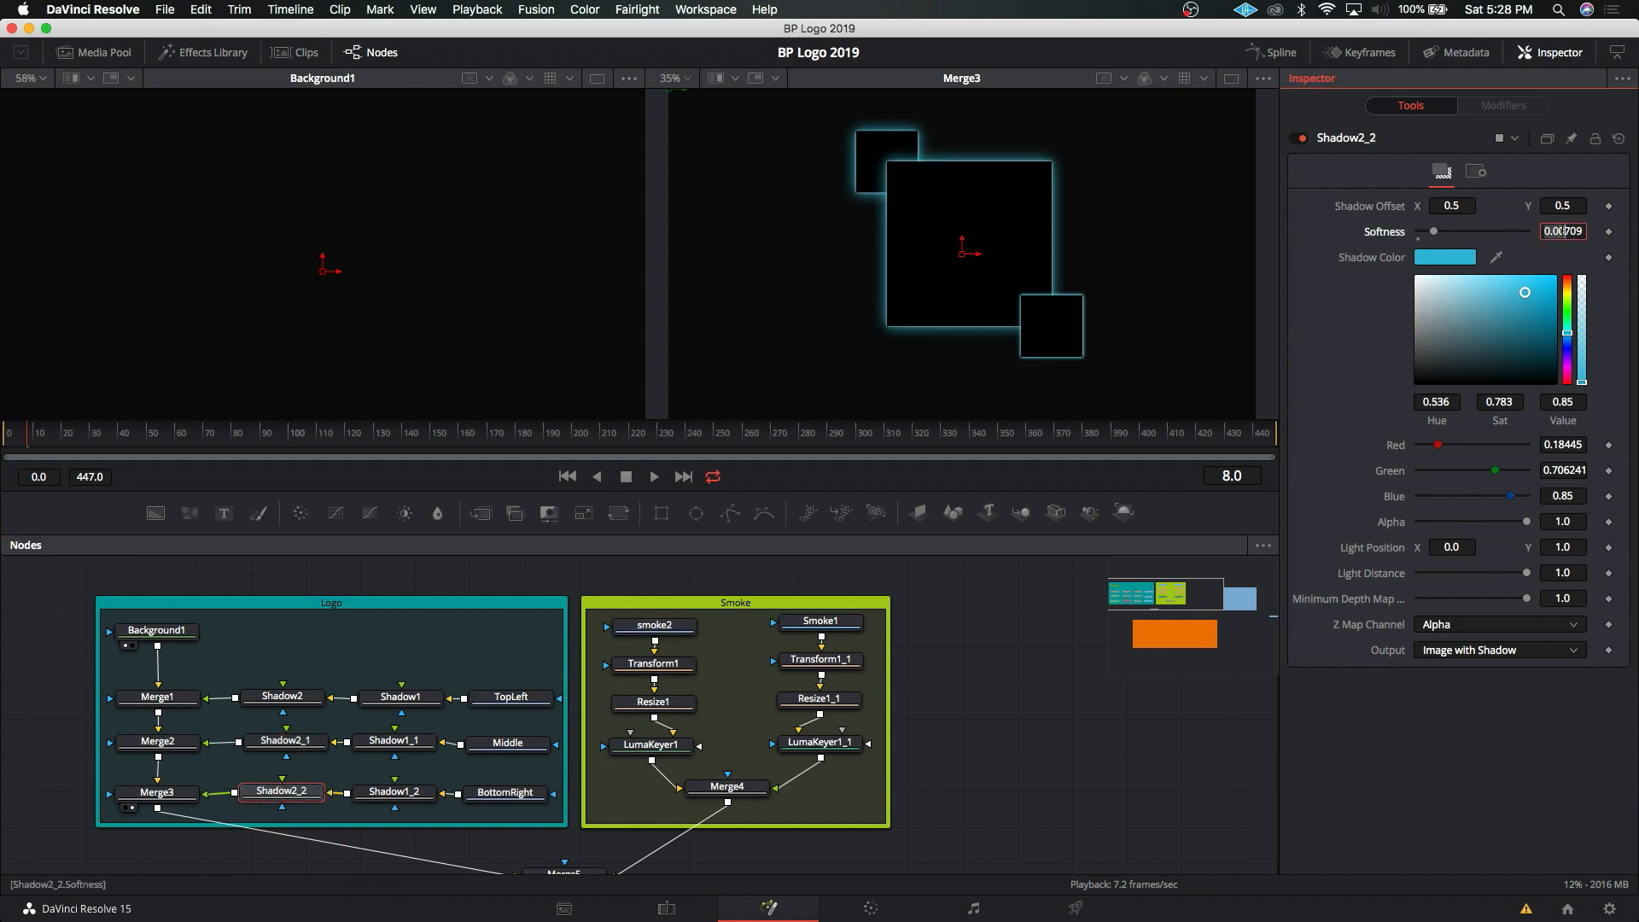
{"action": "key", "text": "super+v"}
{"action": "left_click", "coordinate": [360, 726]}
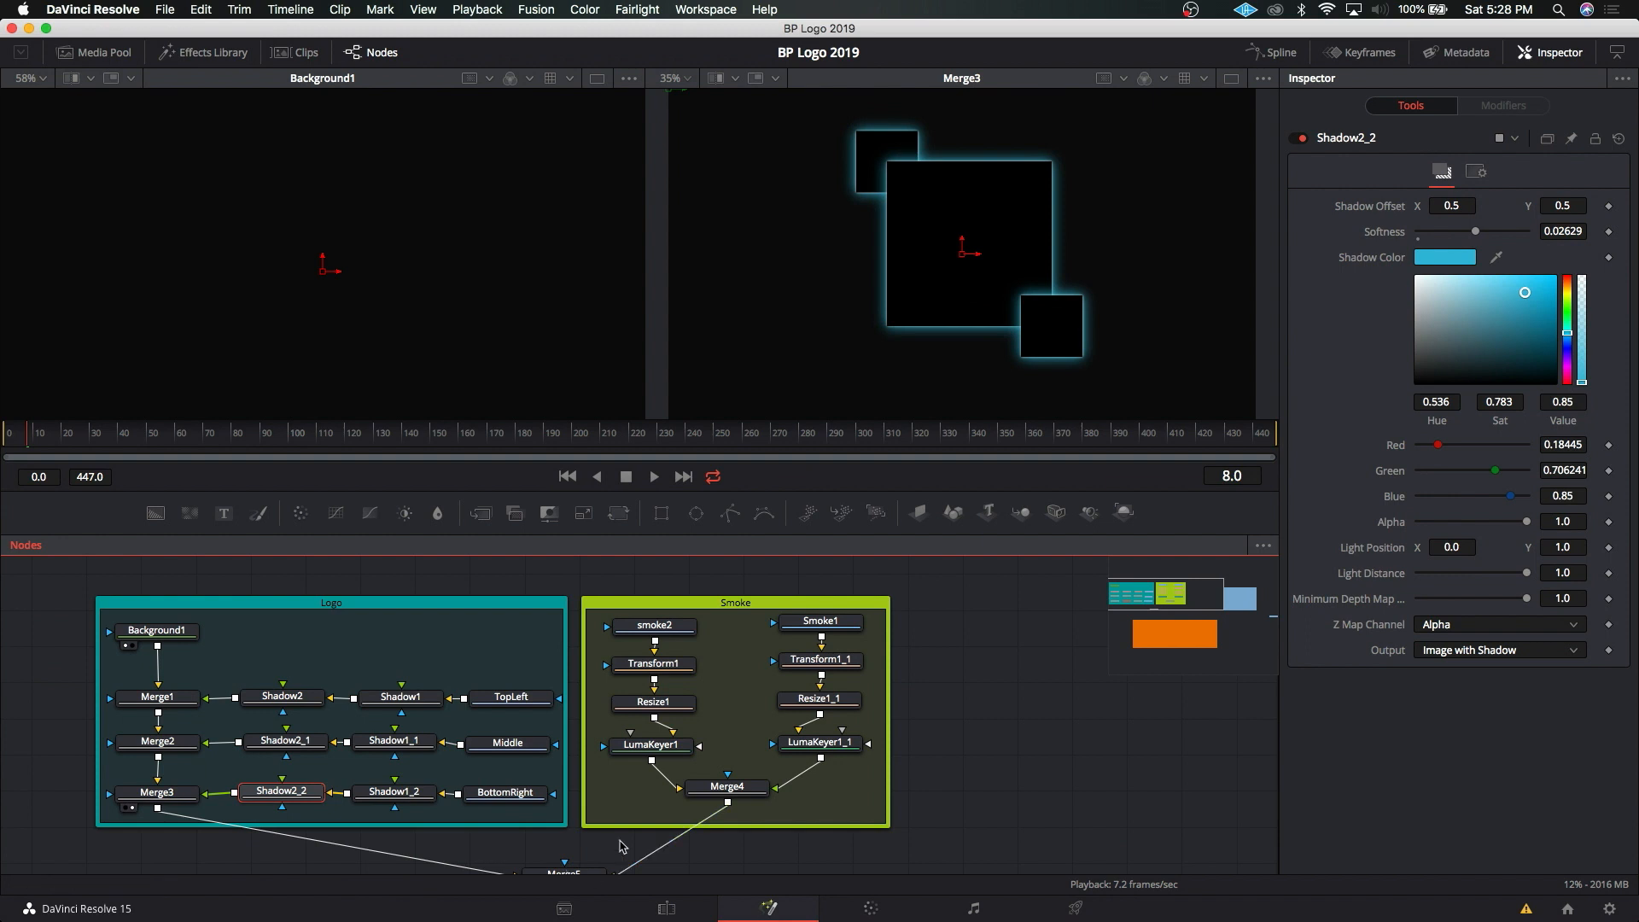
Step: Display Merge5 in place of Merge3 and preview the logo with smoke at frame 389
{"action": "scroll", "coordinate": [620, 839], "scroll_direction": "down", "scroll_amount": 5}
{"action": "left_click", "coordinate": [570, 787]}
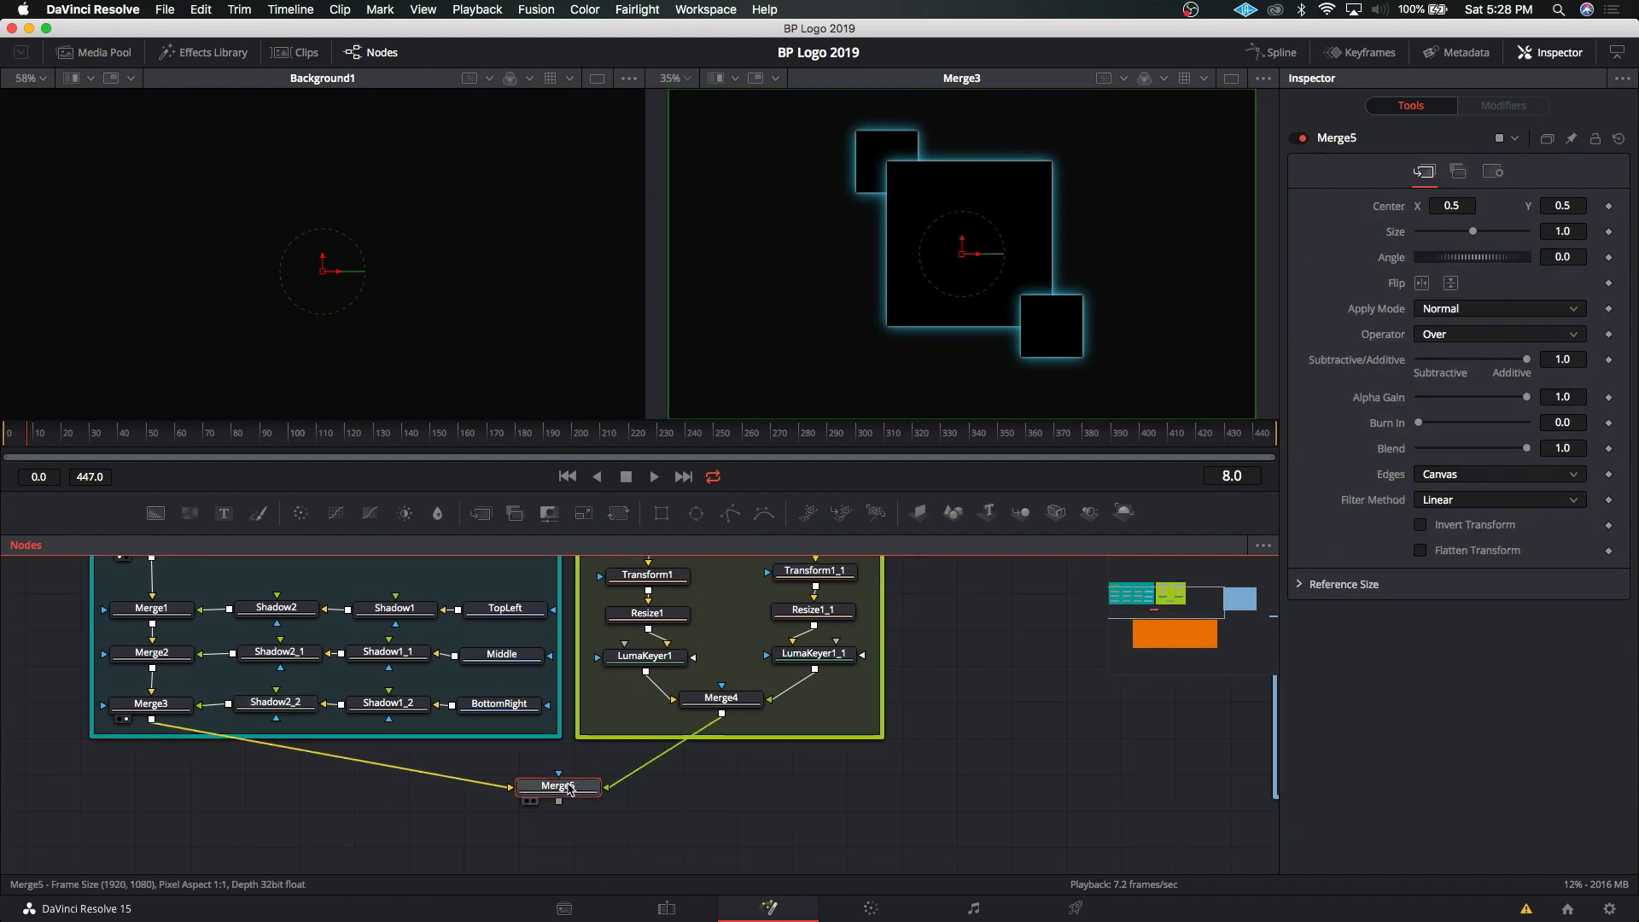
{"action": "left_click_drag", "start_coordinate": [1192, 638], "coordinate": [1153, 737]}
{"action": "left_click_drag", "start_coordinate": [847, 446], "coordinate": [1107, 443]}
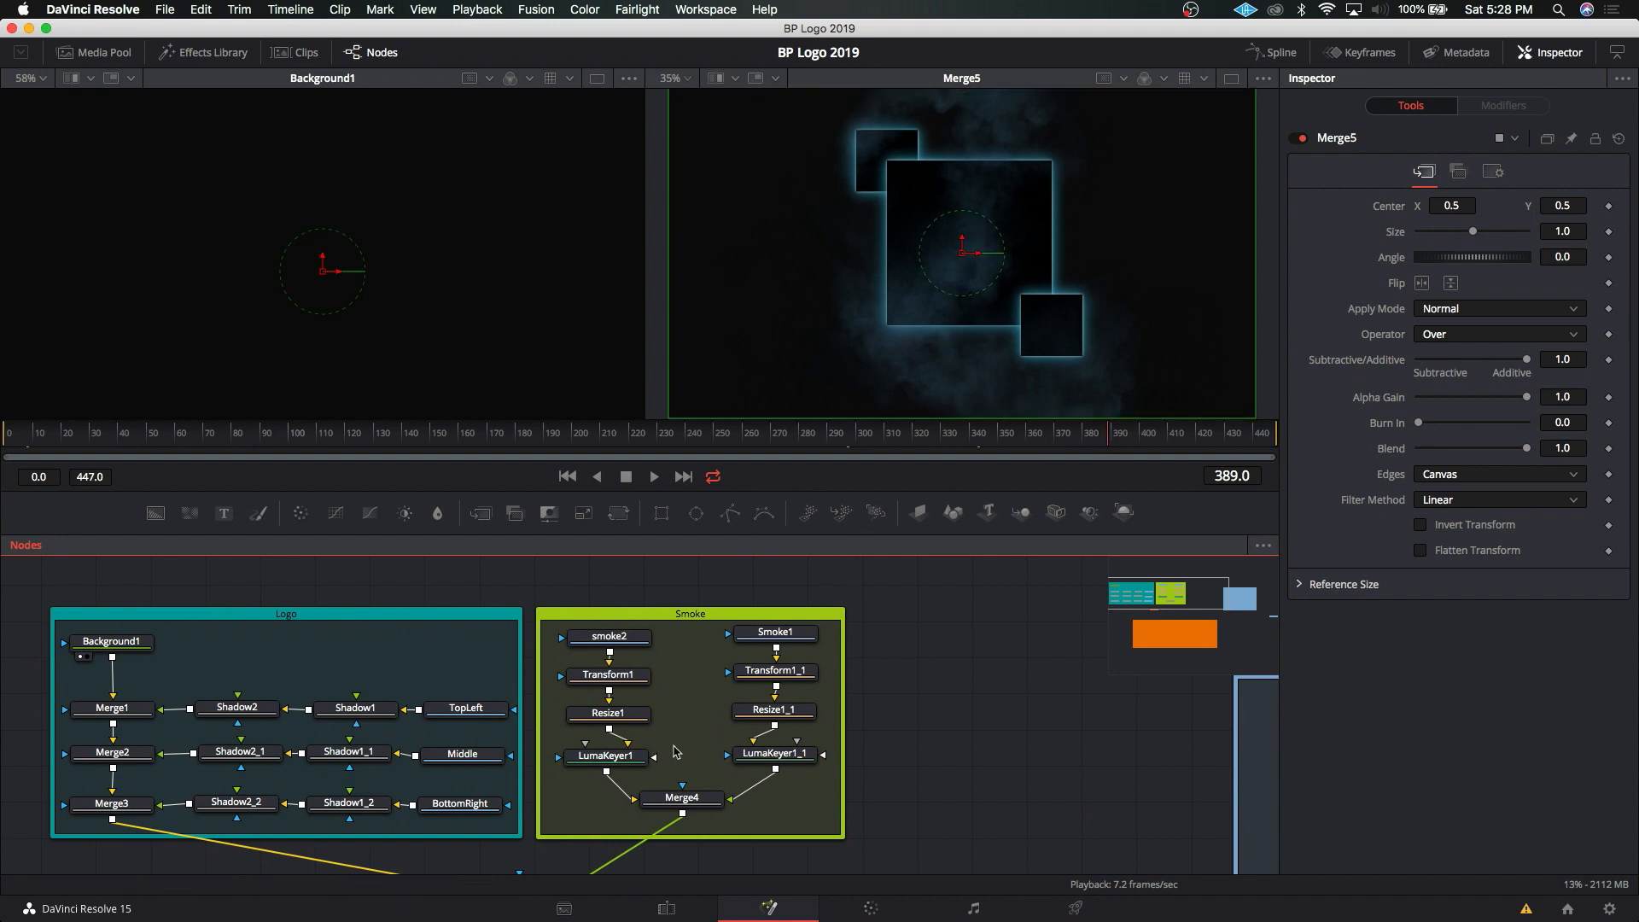
Step: Lower LumaKeyer1's High threshold to 0.589
{"action": "left_click", "coordinate": [651, 797]}
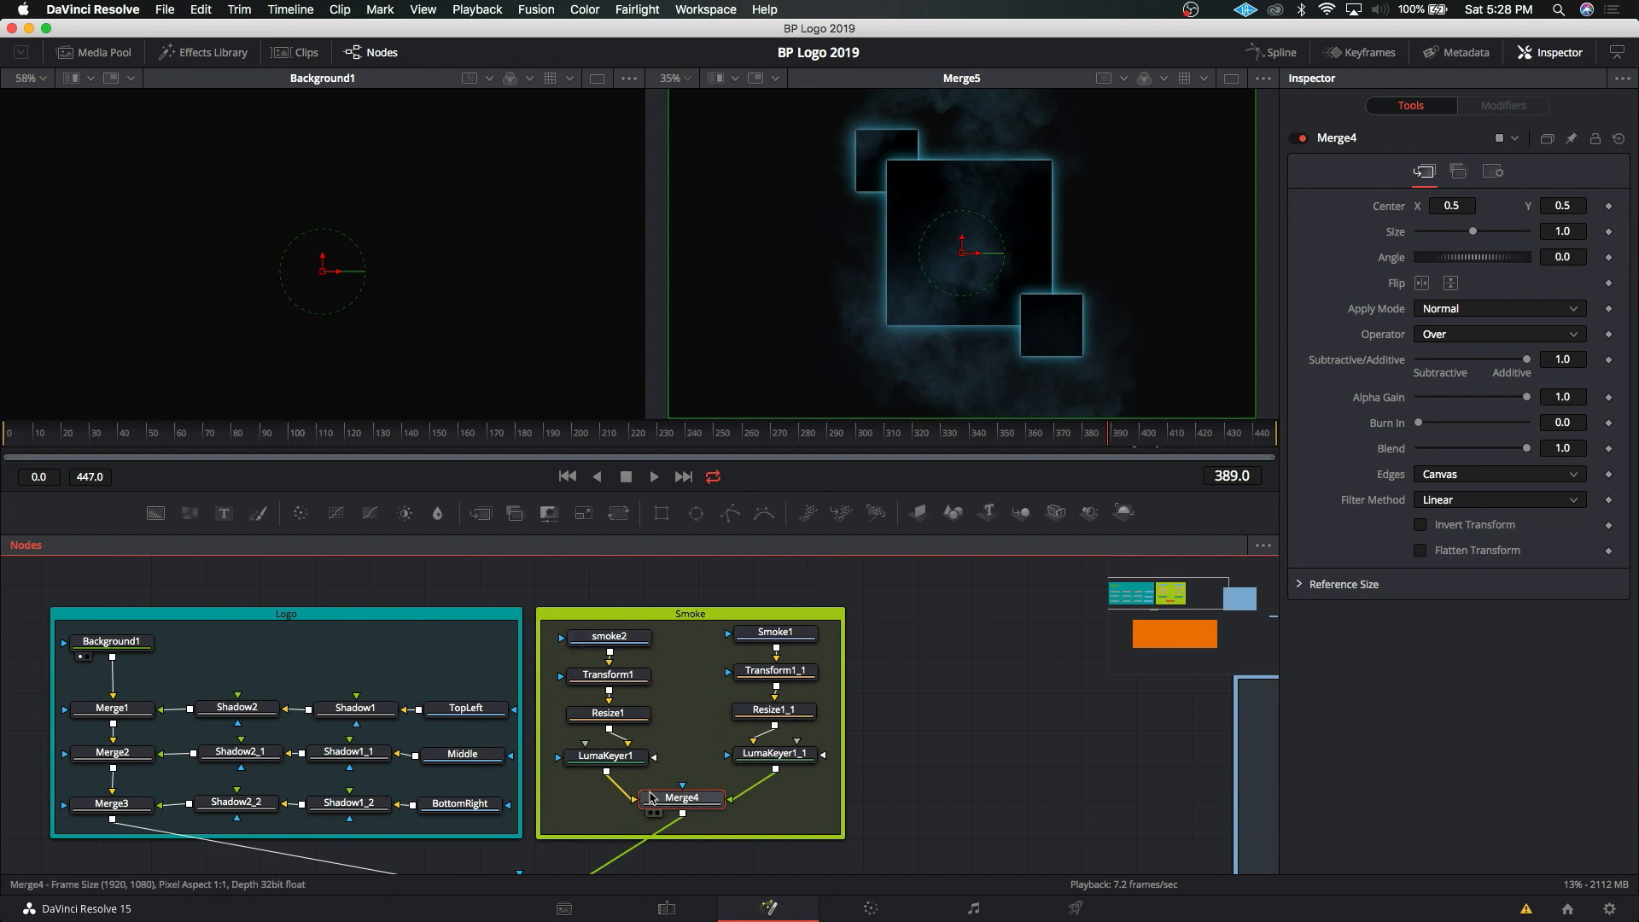
{"action": "left_click", "coordinate": [618, 759]}
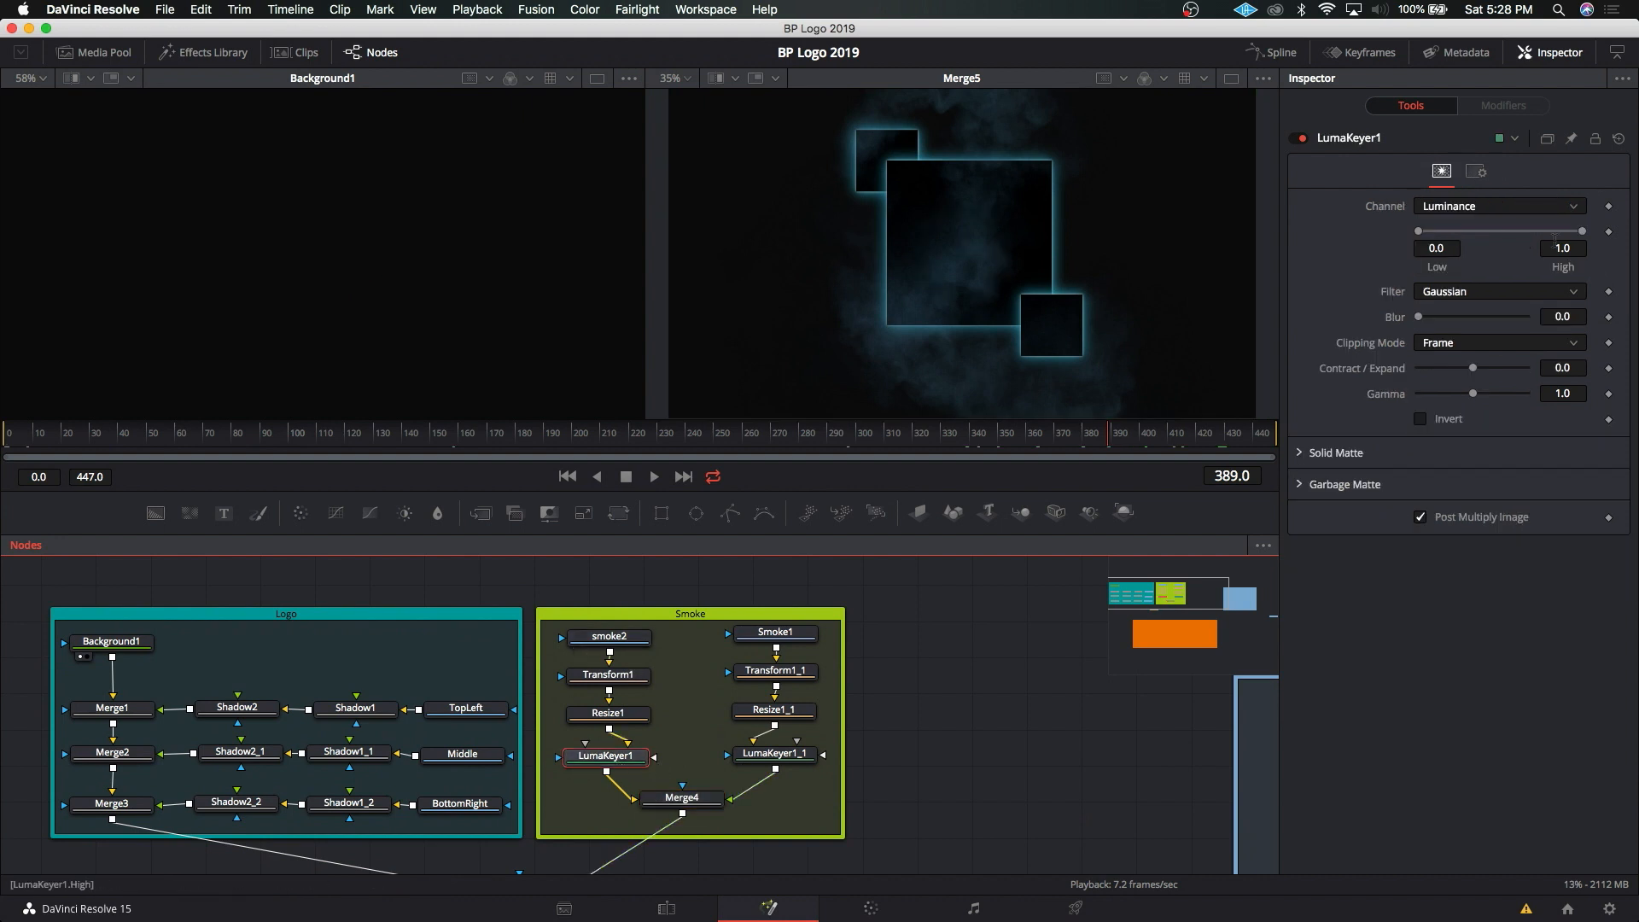
{"action": "left_click_drag", "start_coordinate": [1583, 232], "coordinate": [1518, 242]}
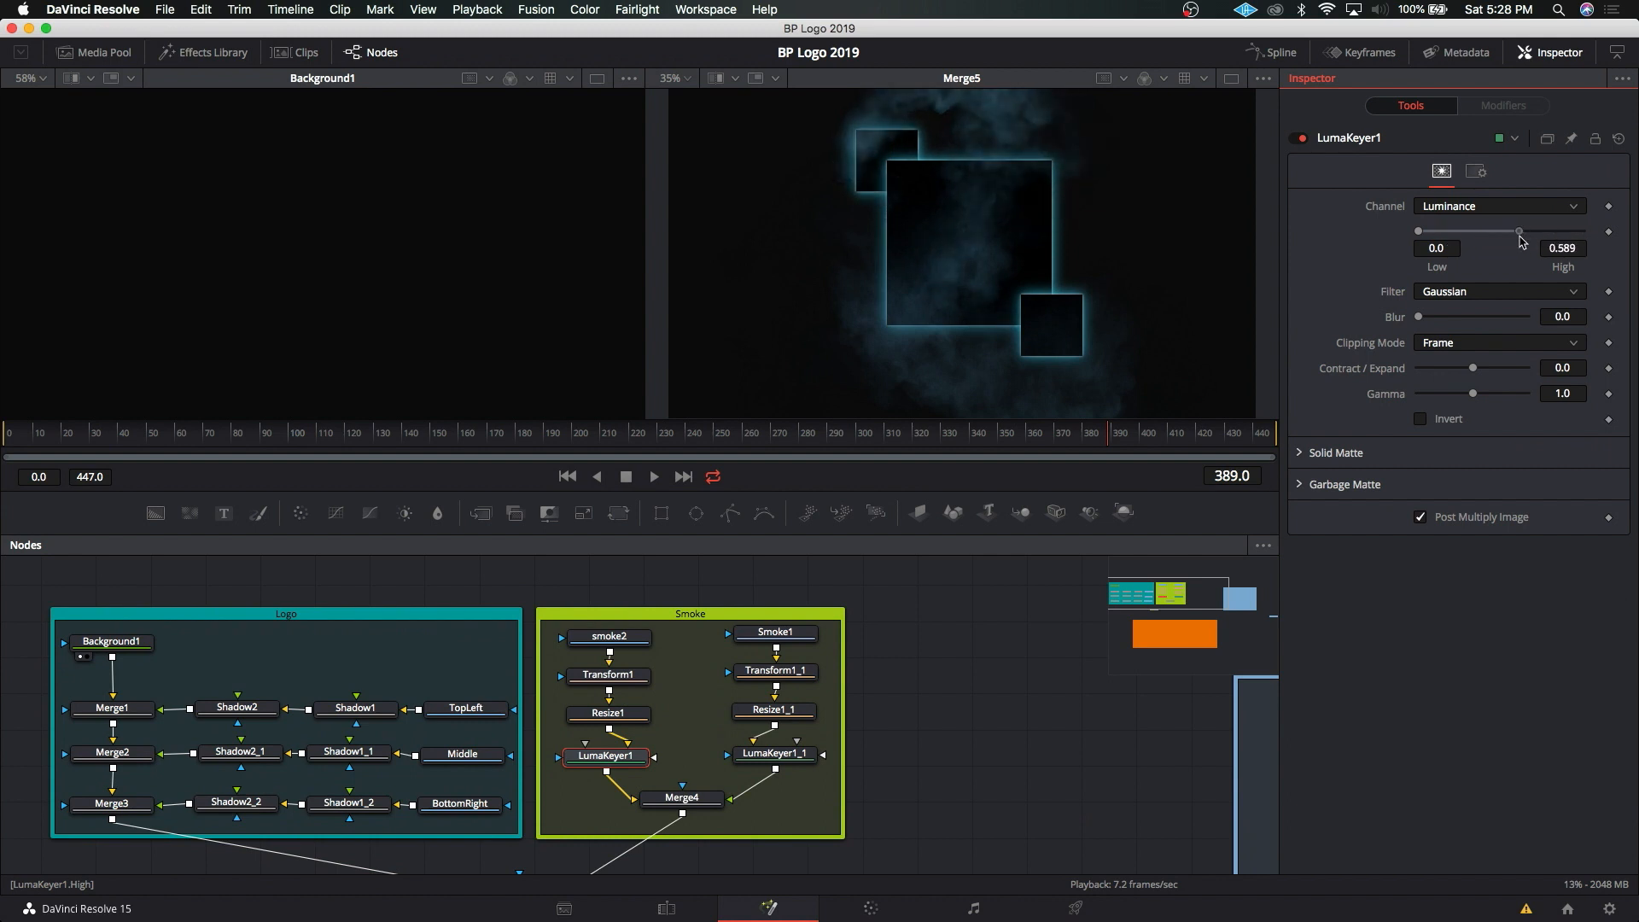
Step: Lower LumaKeyer1_1's High threshold to 0.833 and check the smoke at several frames up to 397
{"action": "left_click", "coordinate": [772, 753]}
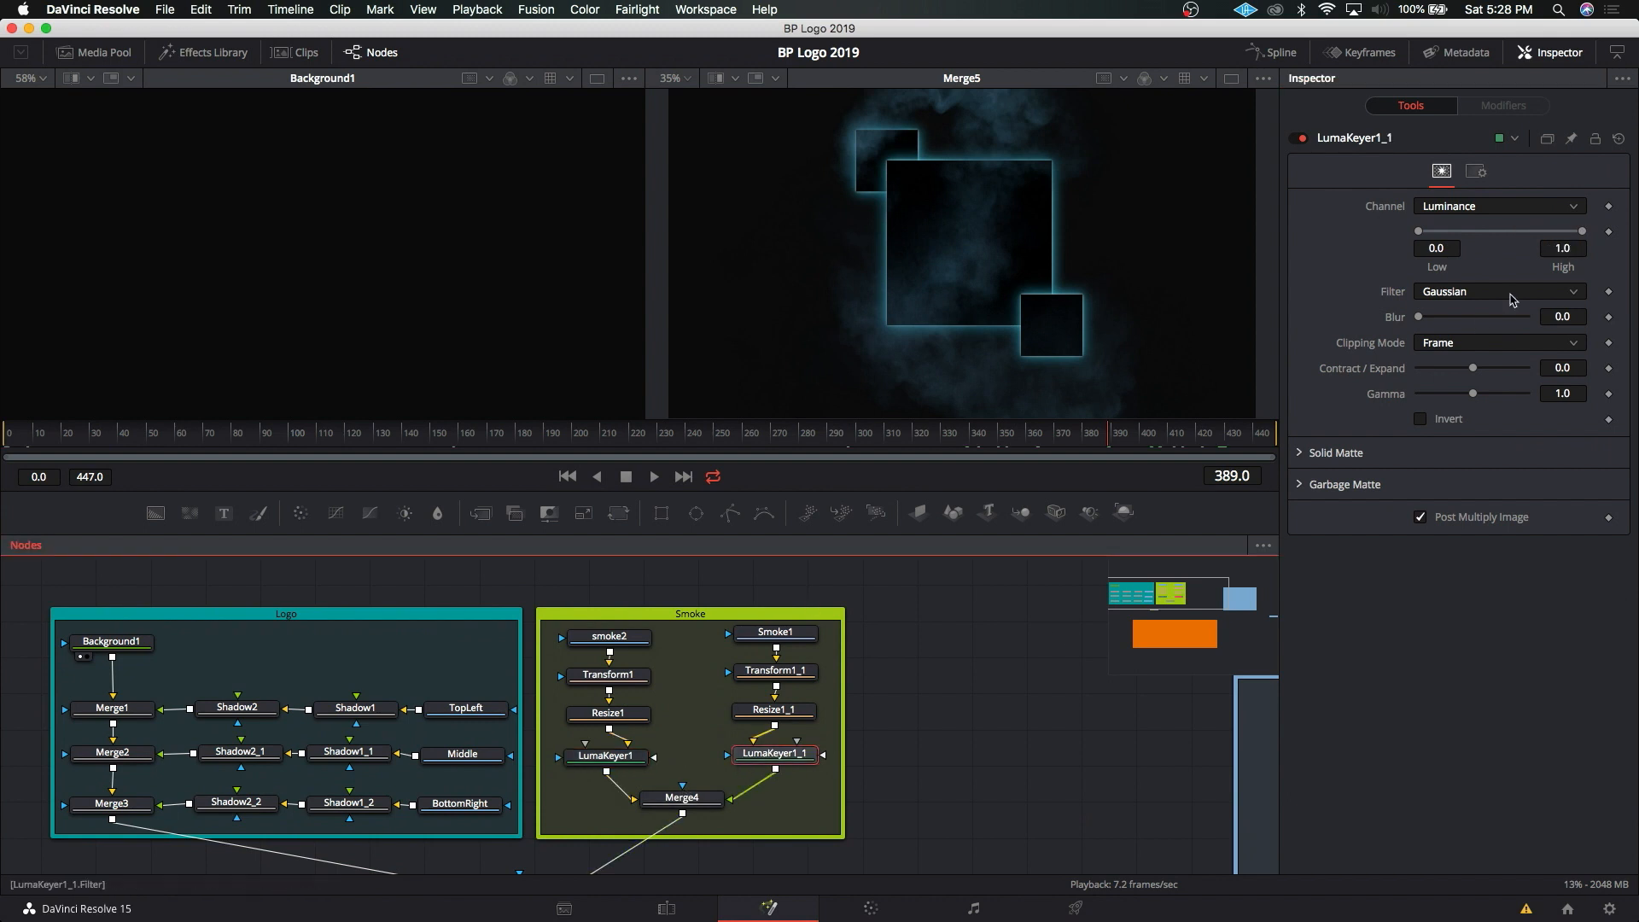
{"action": "mouse_move", "coordinate": [1579, 239]}
{"action": "left_mouse_down"}
{"action": "mouse_move", "coordinate": [1527, 237]}
{"action": "mouse_move", "coordinate": [1555, 237]}
{"action": "left_mouse_up"}
{"action": "left_click", "coordinate": [586, 442]}
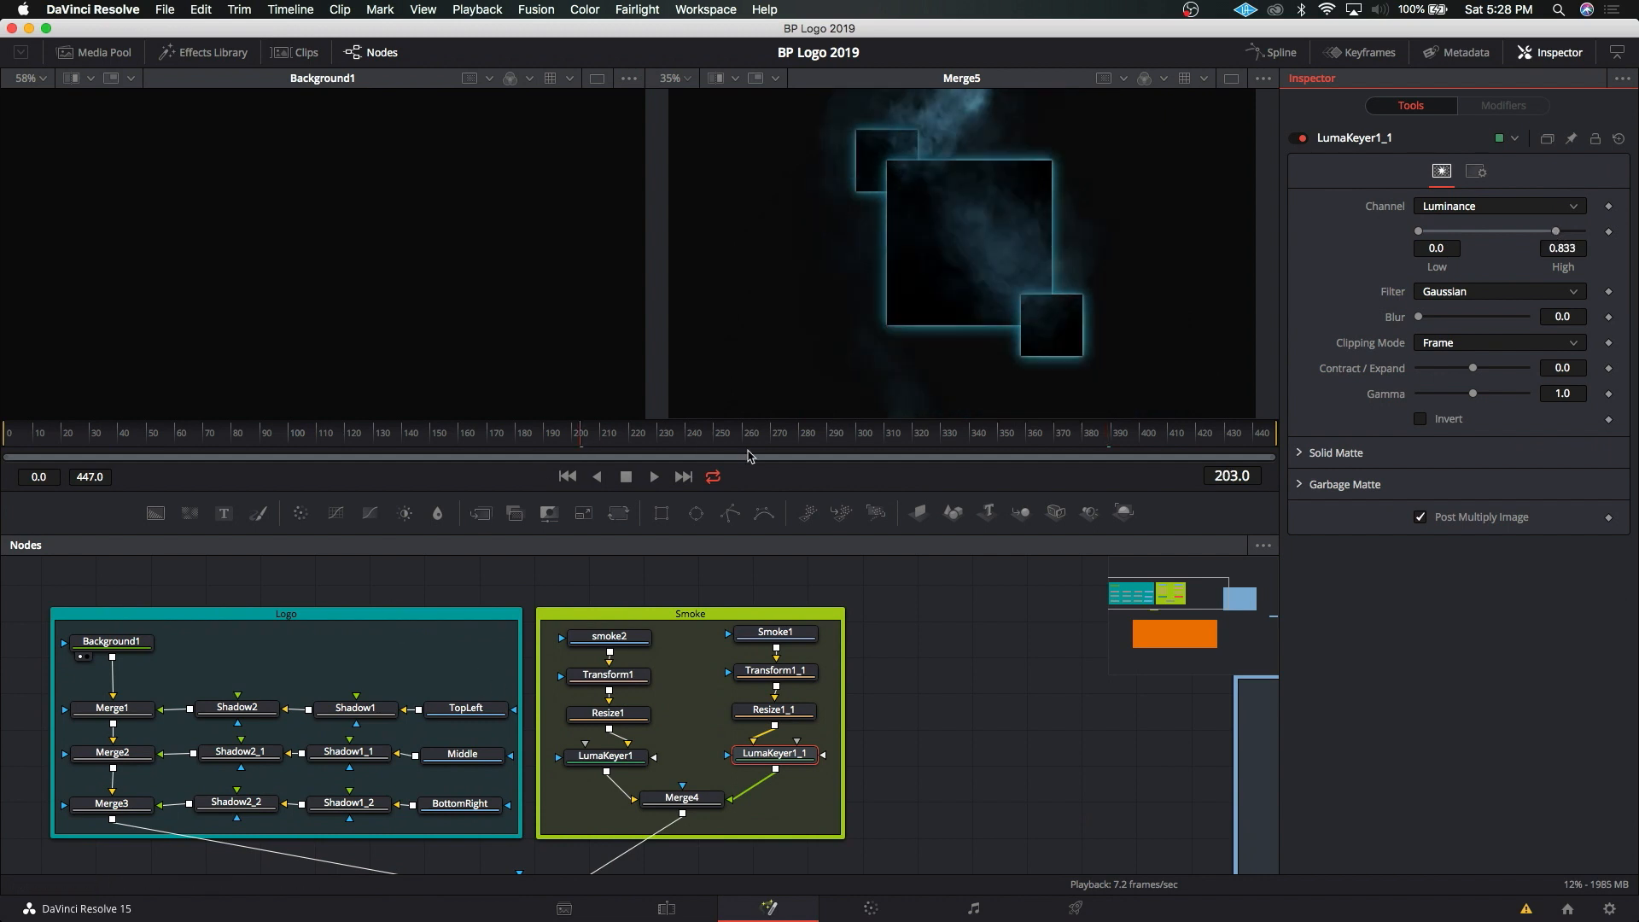
{"action": "left_click", "coordinate": [930, 439]}
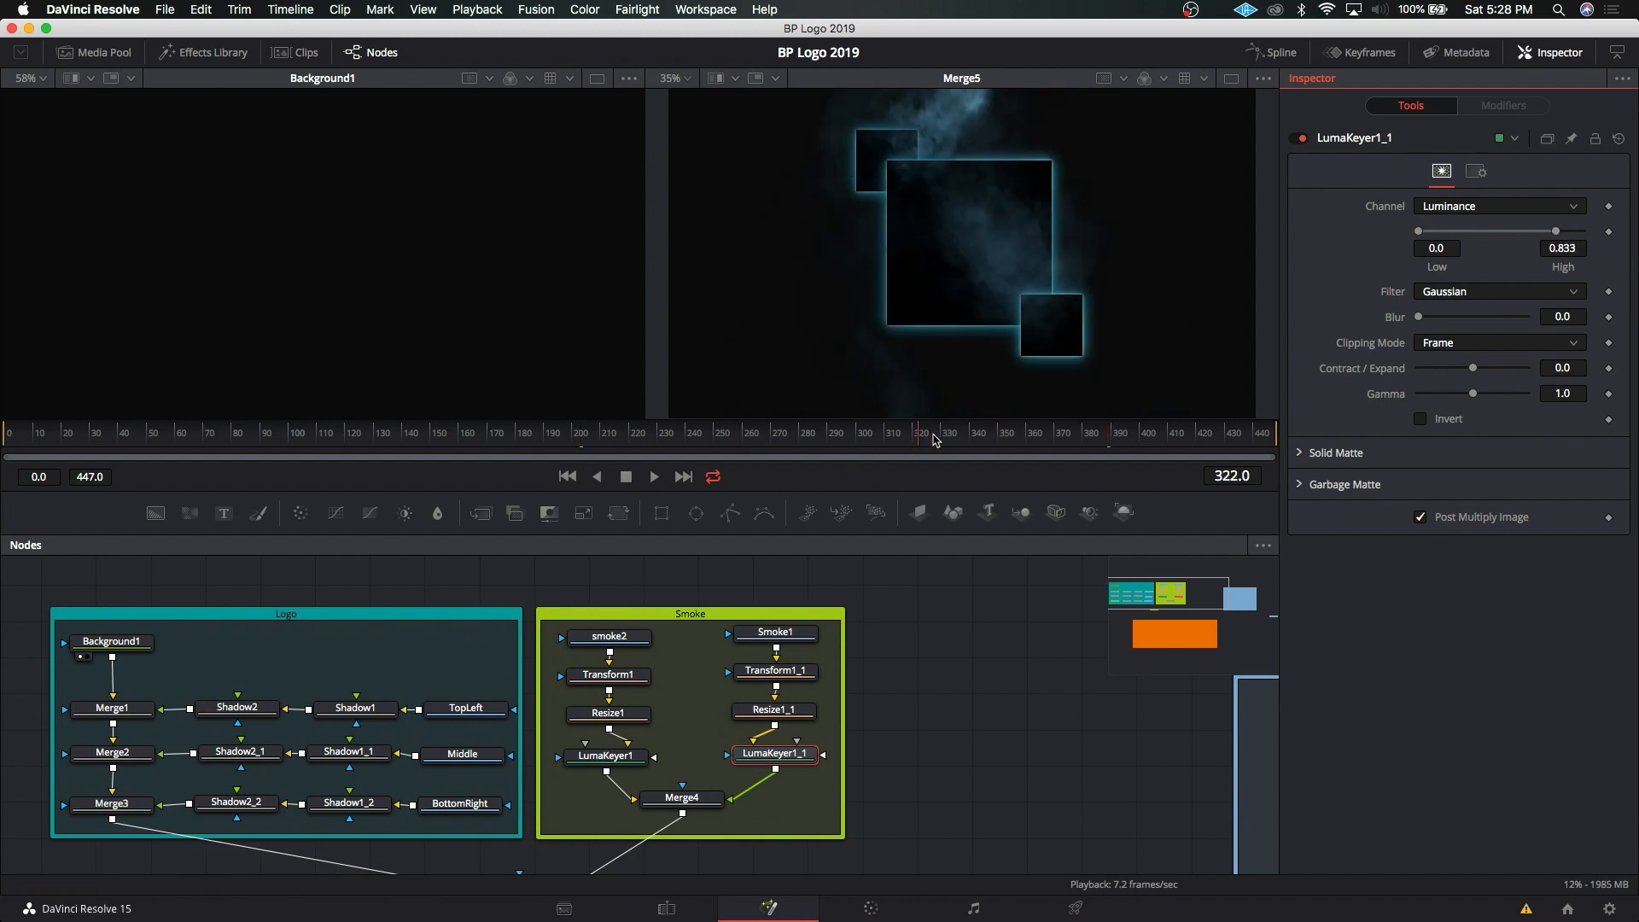
{"action": "left_click", "coordinate": [1033, 439]}
{"action": "left_click", "coordinate": [1133, 440]}
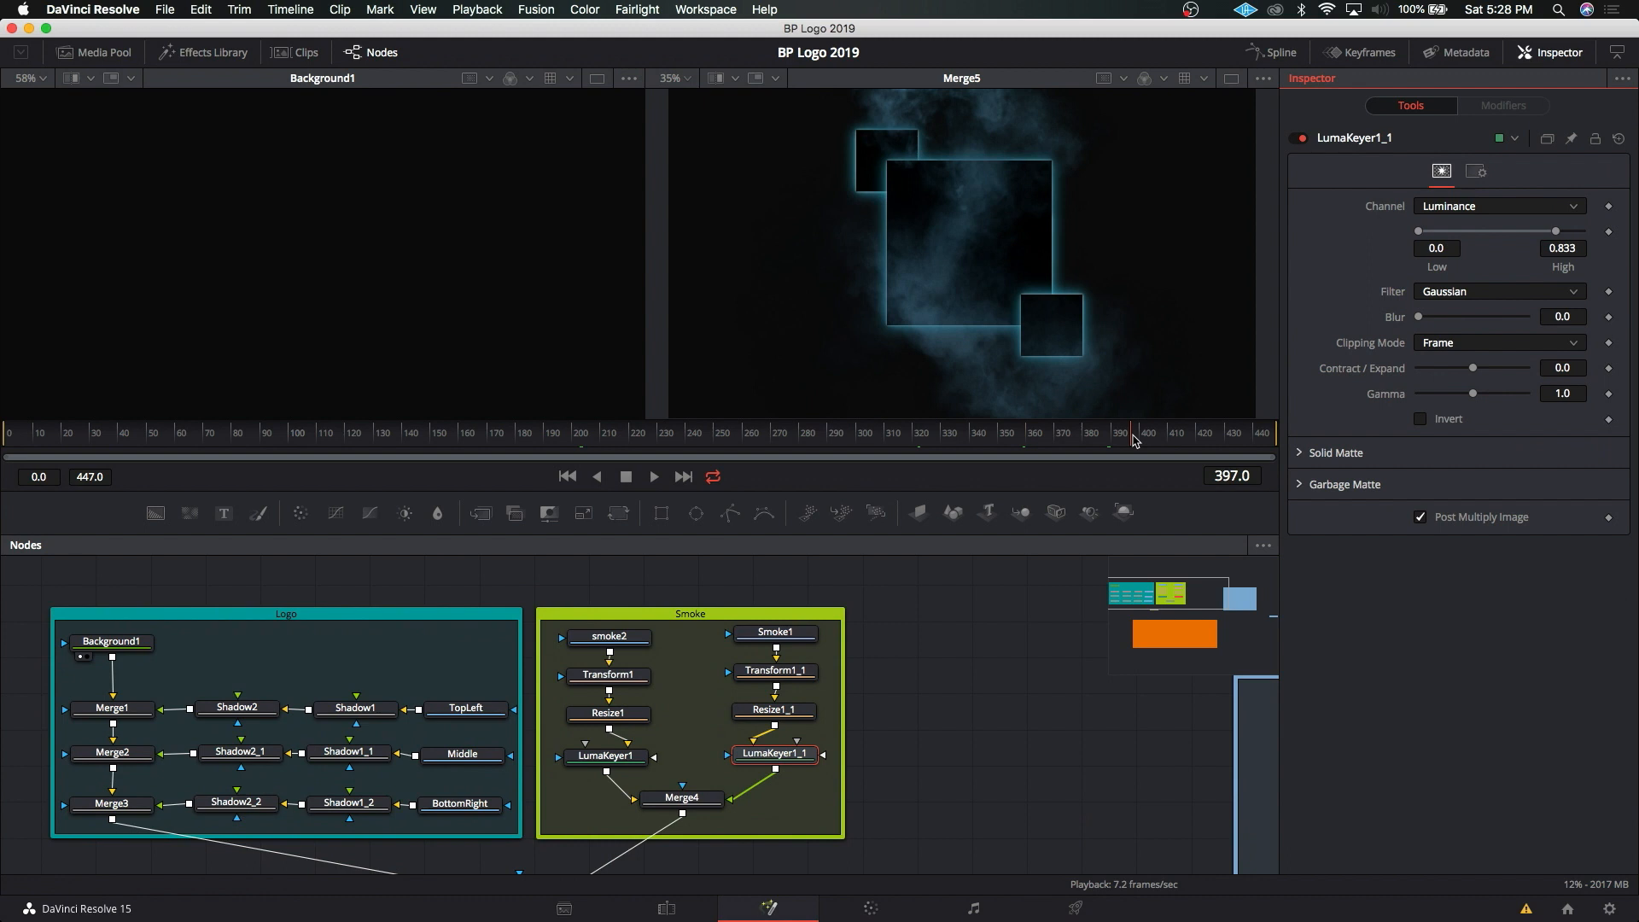
Step: Set LumaKeyer1's High threshold to 1.0
{"action": "left_click", "coordinate": [605, 755]}
{"action": "left_click_drag", "start_coordinate": [1518, 230], "coordinate": [1567, 232]}
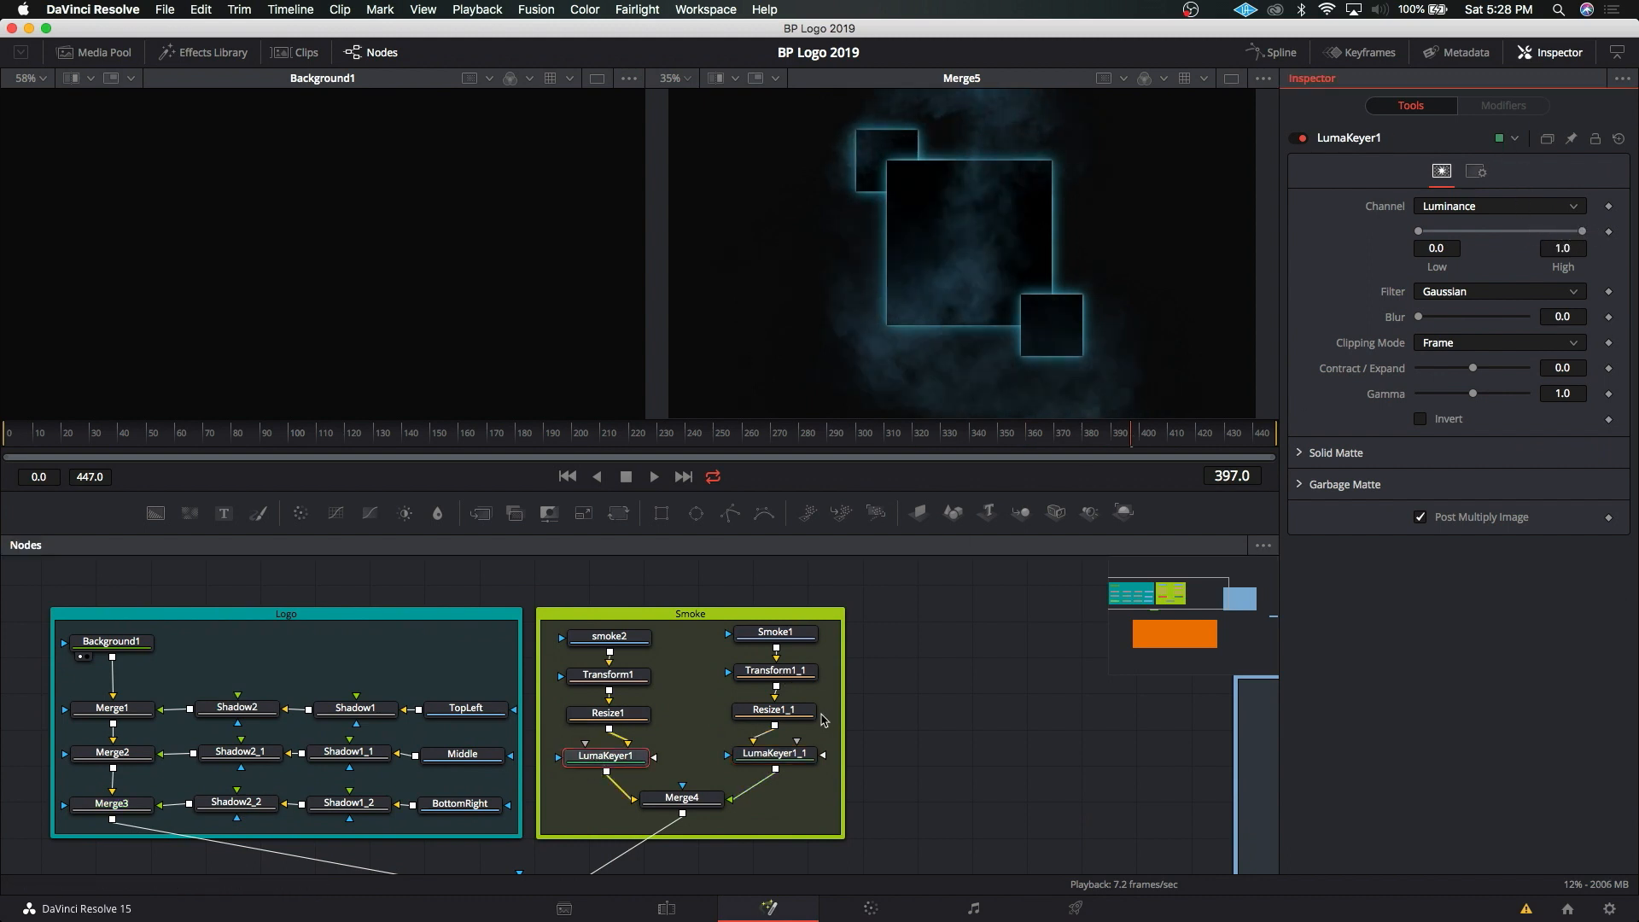
Step: Lower LumaKeyer1_1's High threshold to 0.572 and check the smoke at frames 224, 266 and 369
{"action": "left_click", "coordinate": [774, 753]}
{"action": "left_click_drag", "start_coordinate": [1560, 234], "coordinate": [1518, 238]}
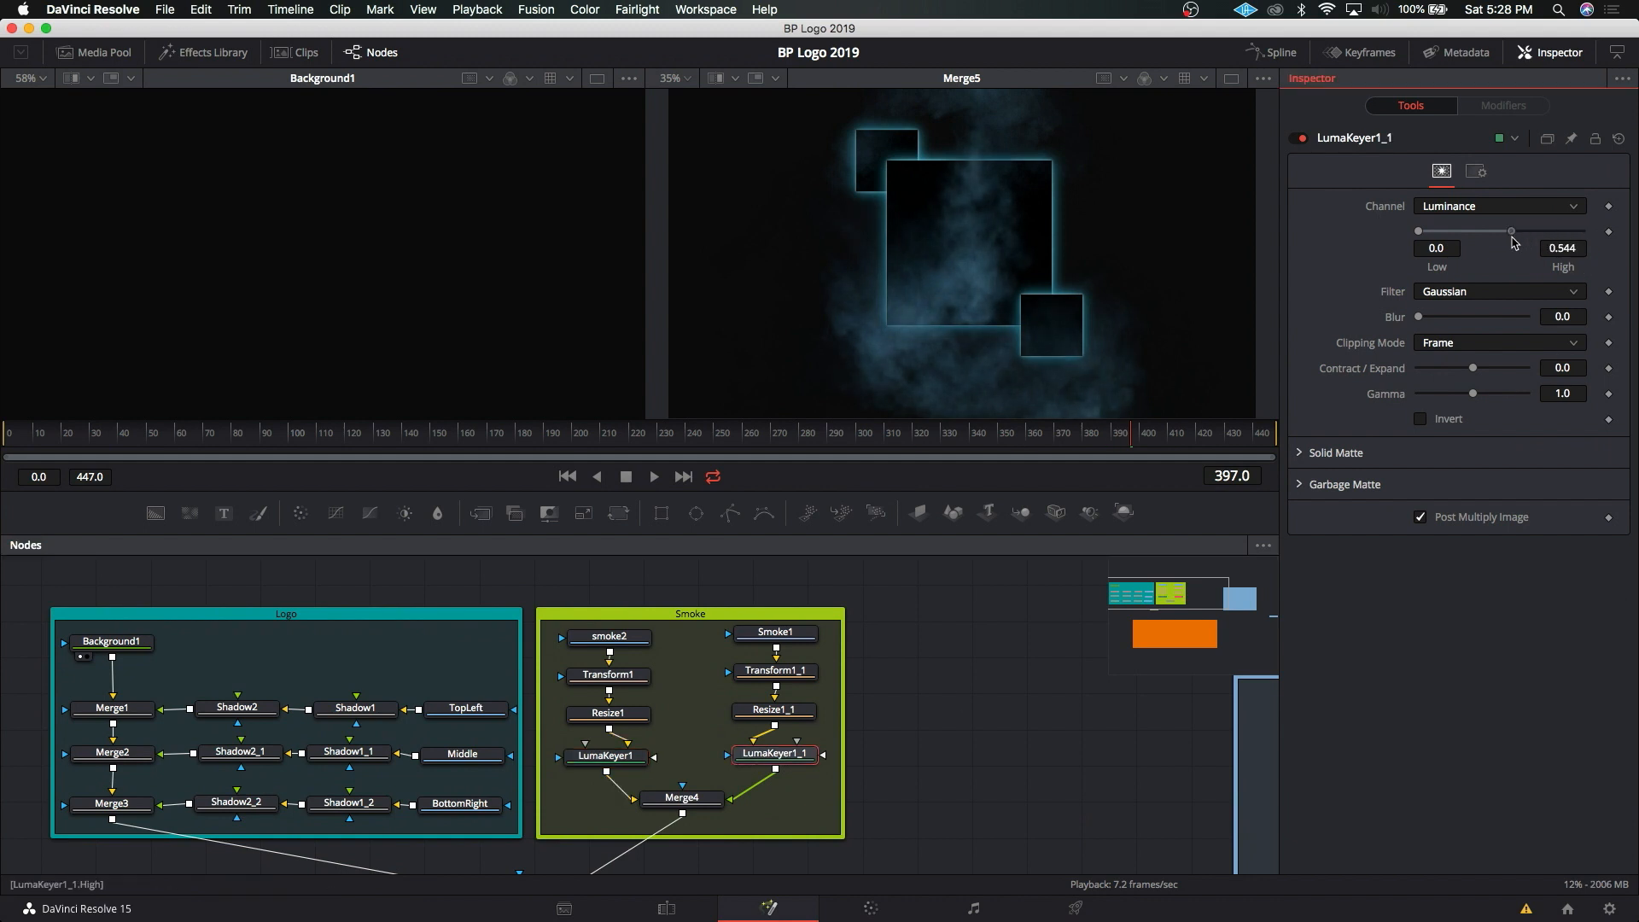
{"action": "left_click", "coordinate": [642, 444]}
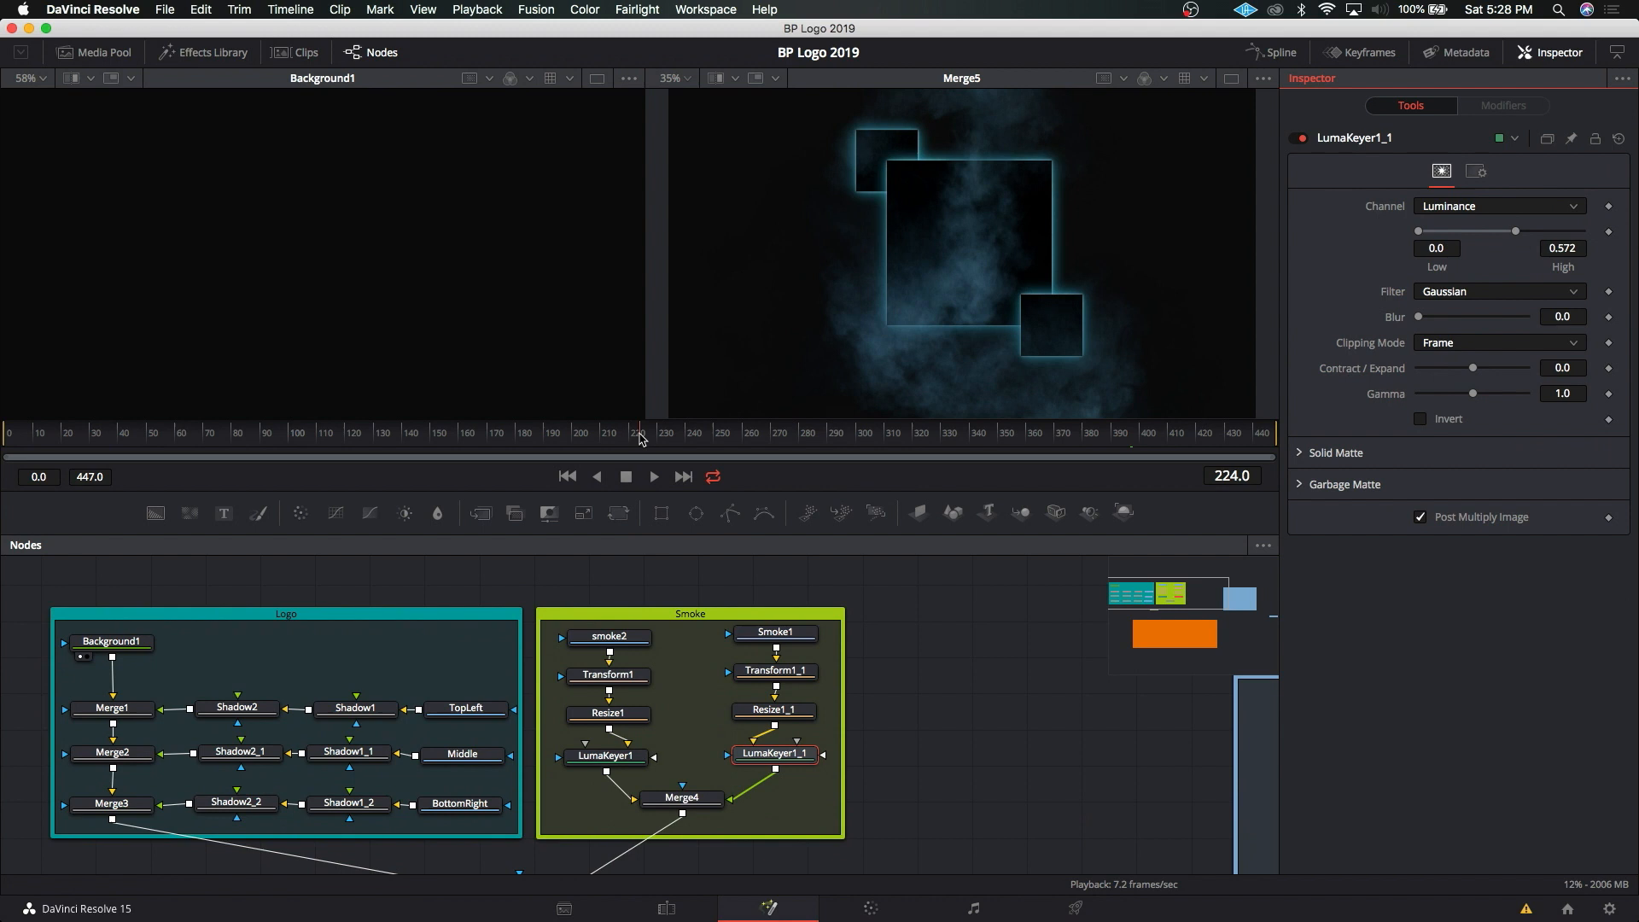
{"action": "left_click", "coordinate": [759, 442]}
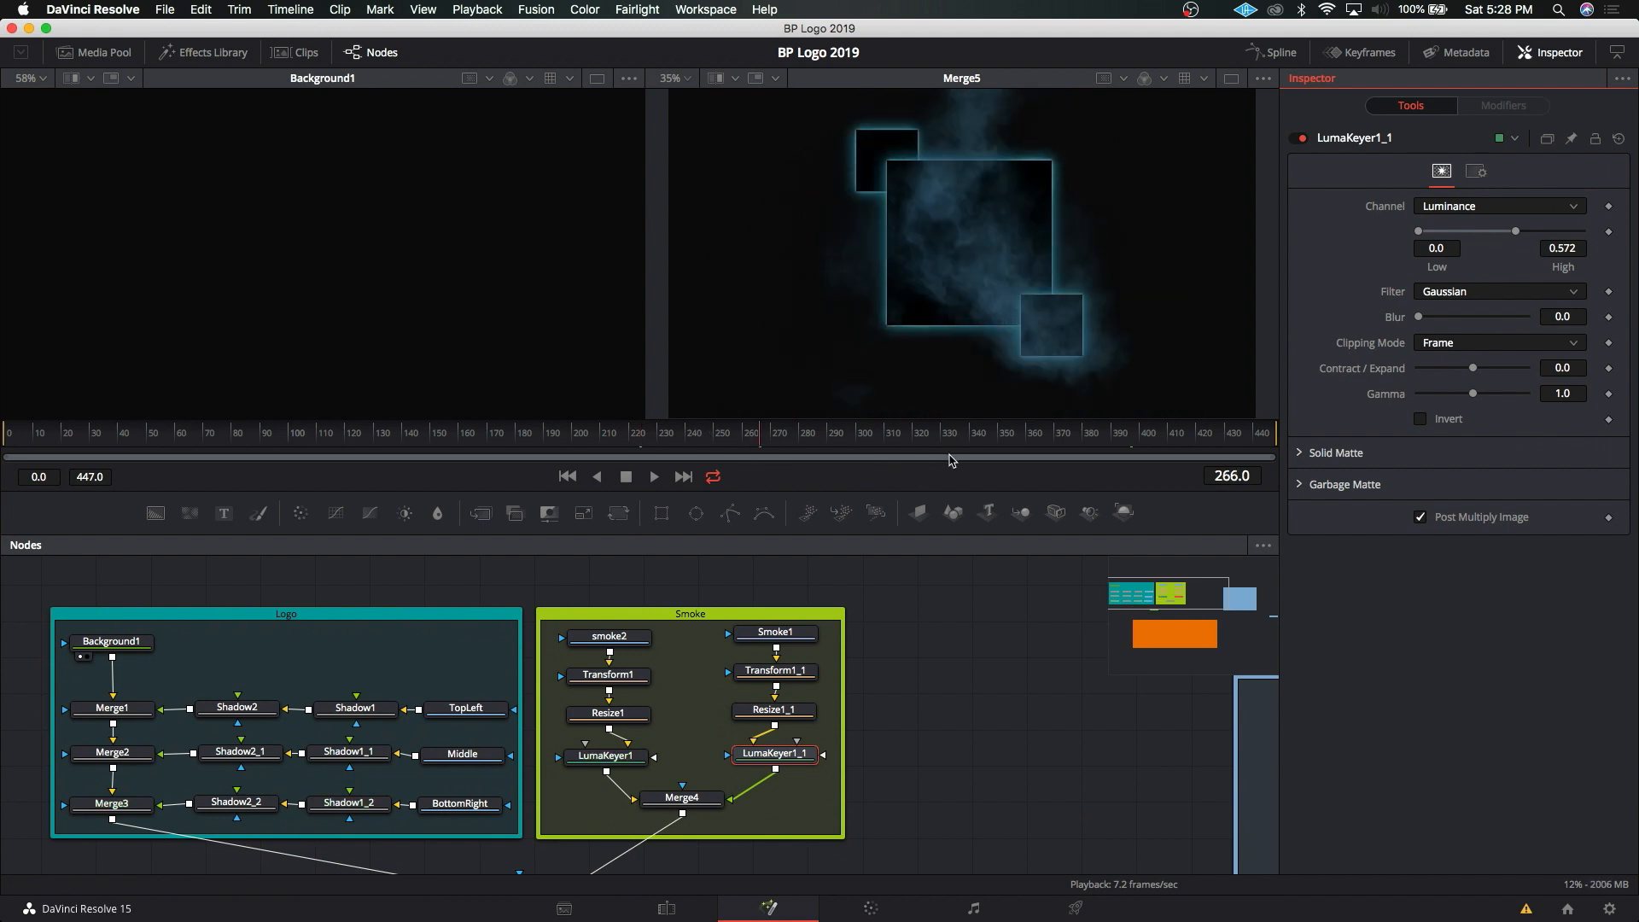
{"action": "left_click", "coordinate": [974, 445]}
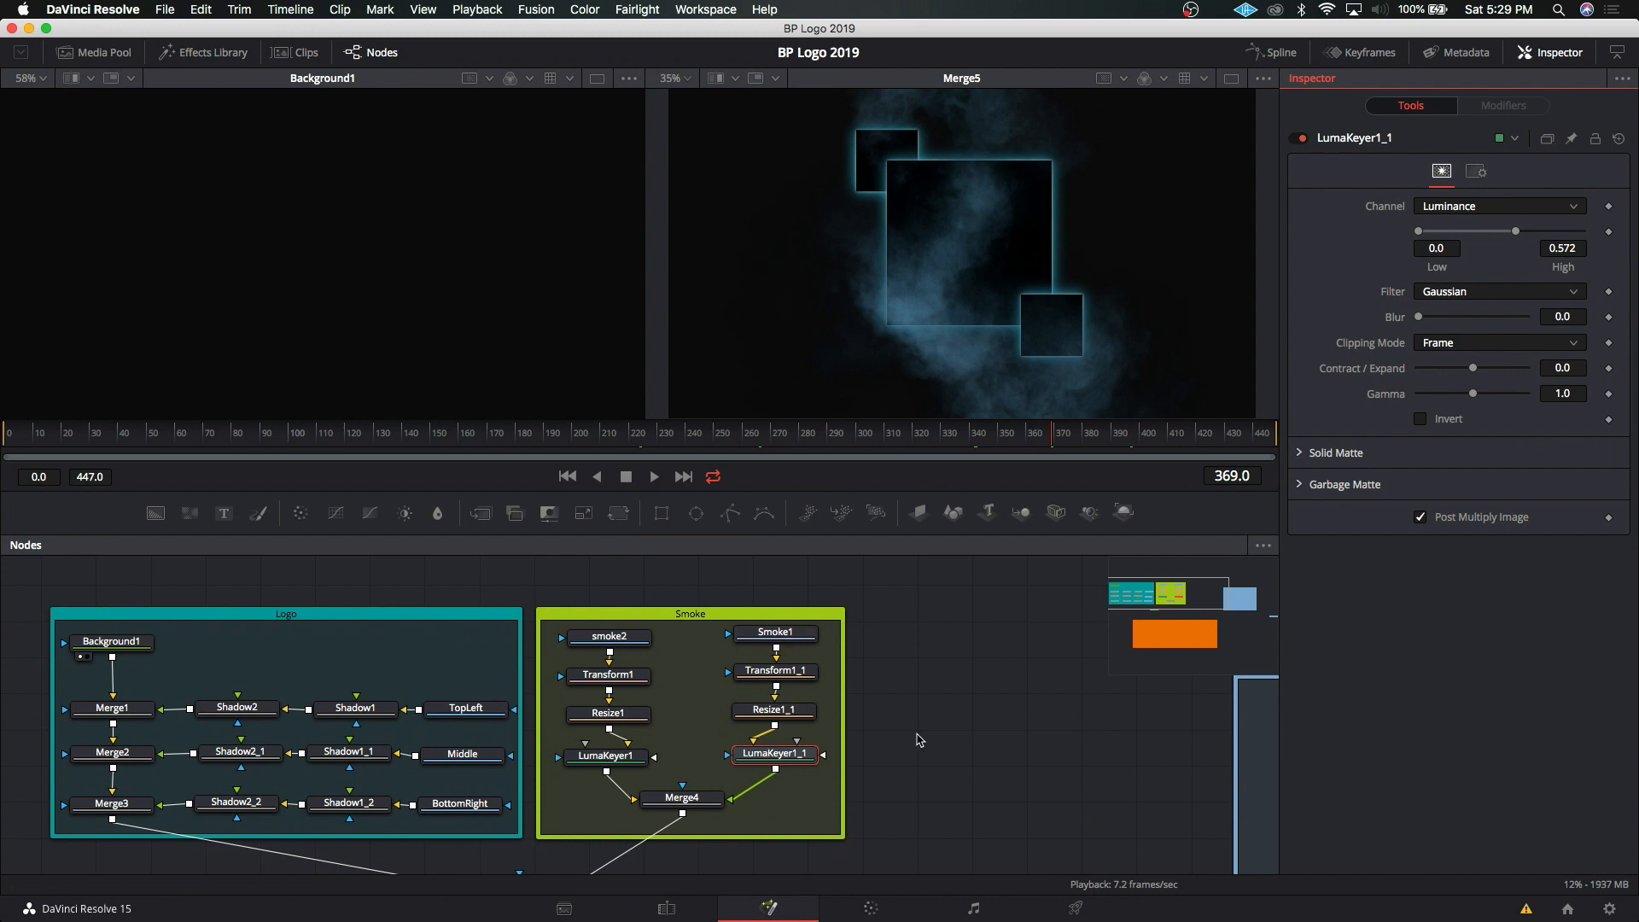
Step: Widen the Logo group and move Background1 and the three Merge nodes away from the Shadow nodes to make room
{"action": "left_click_drag", "start_coordinate": [927, 760], "coordinate": [947, 726]}
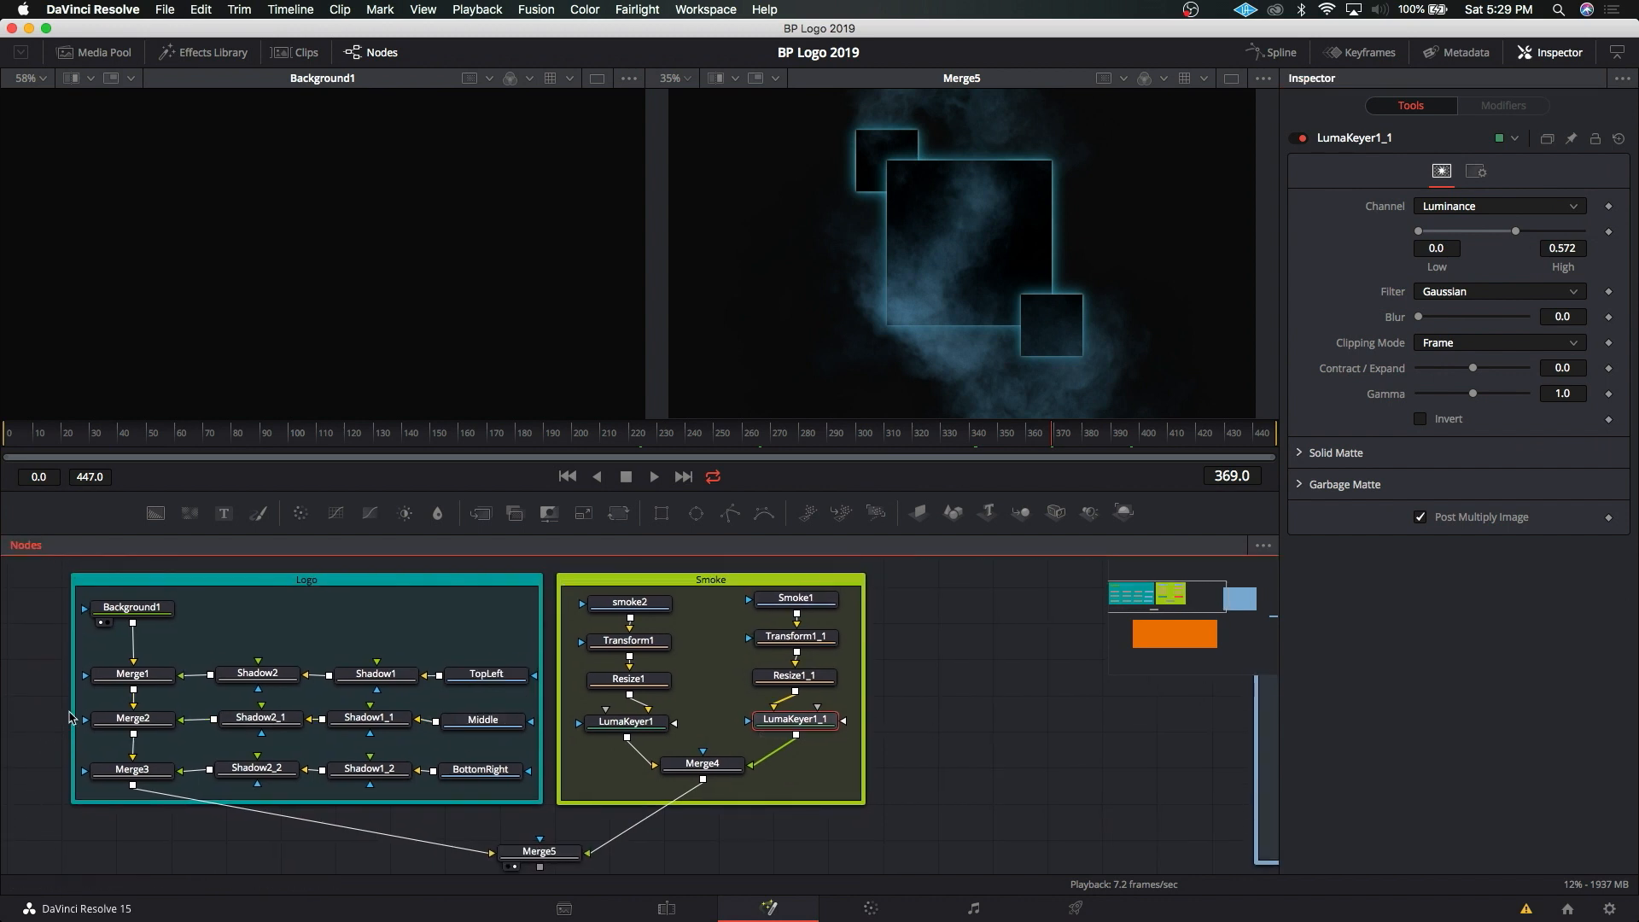
{"action": "left_click_drag", "start_coordinate": [69, 710], "coordinate": [3, 712]}
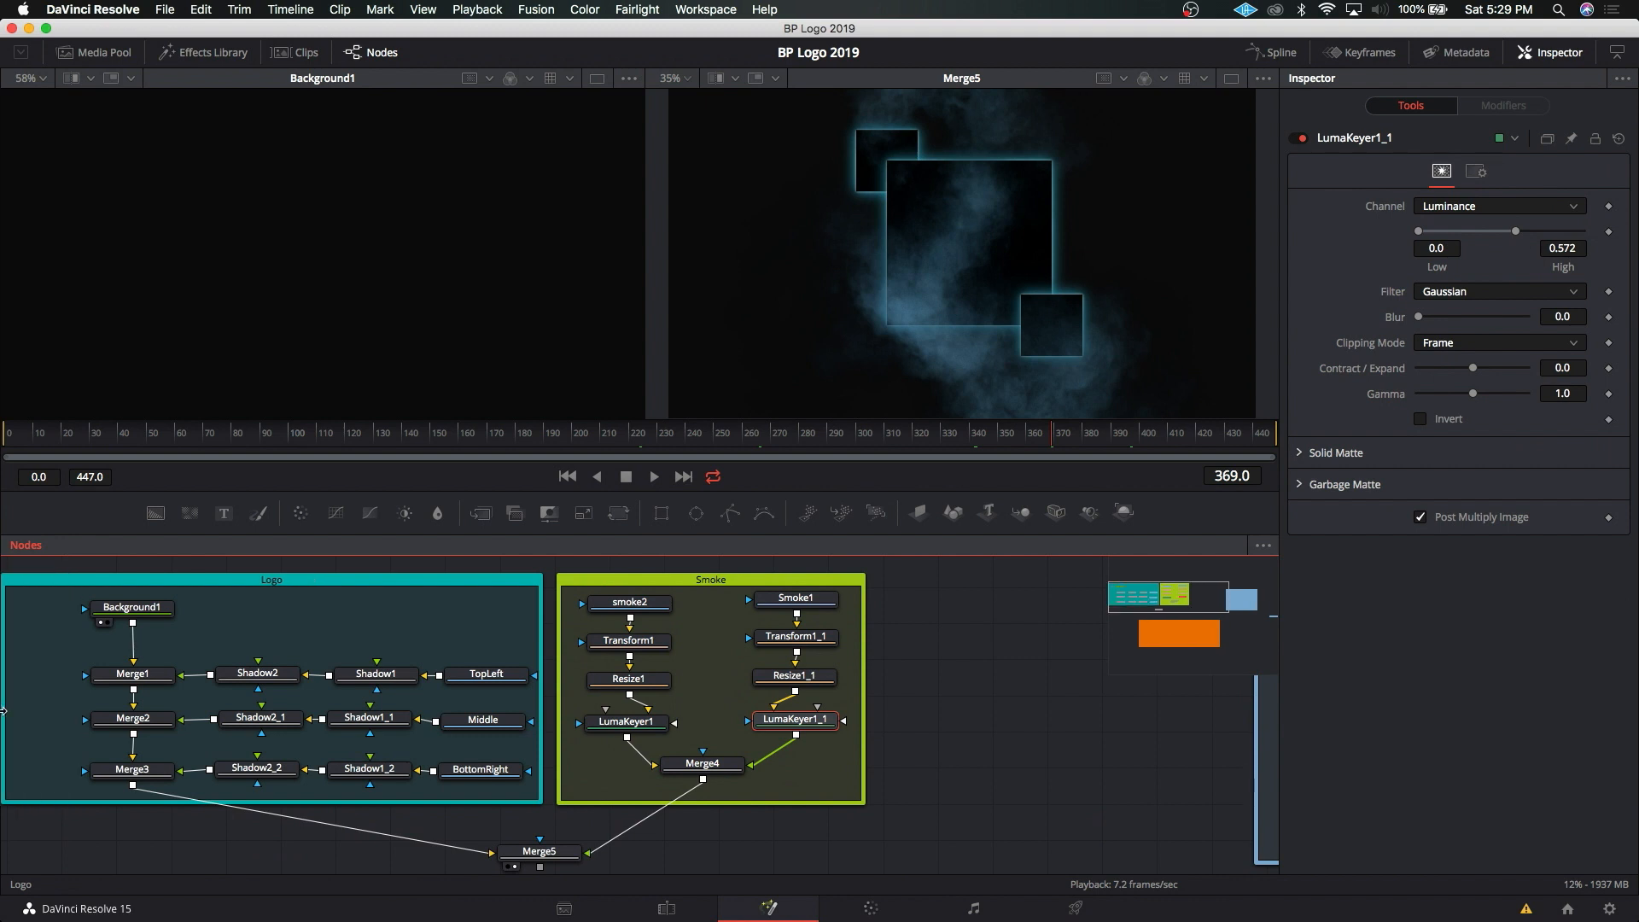
{"action": "left_click_drag", "start_coordinate": [36, 604], "coordinate": [68, 776]}
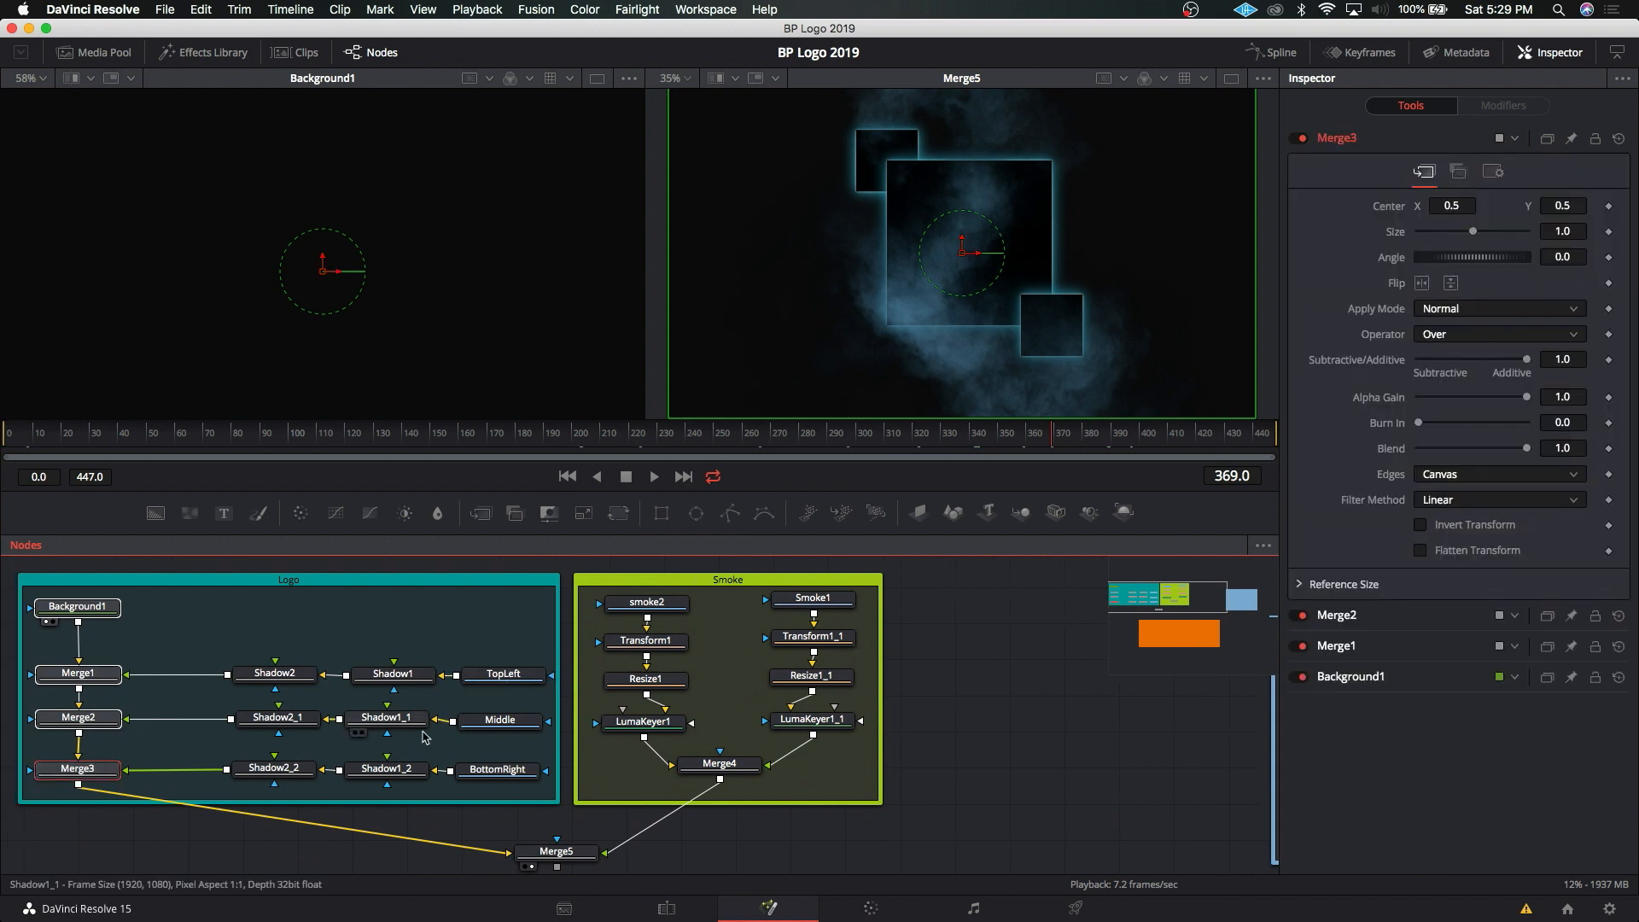
{"action": "left_click", "coordinate": [189, 645]}
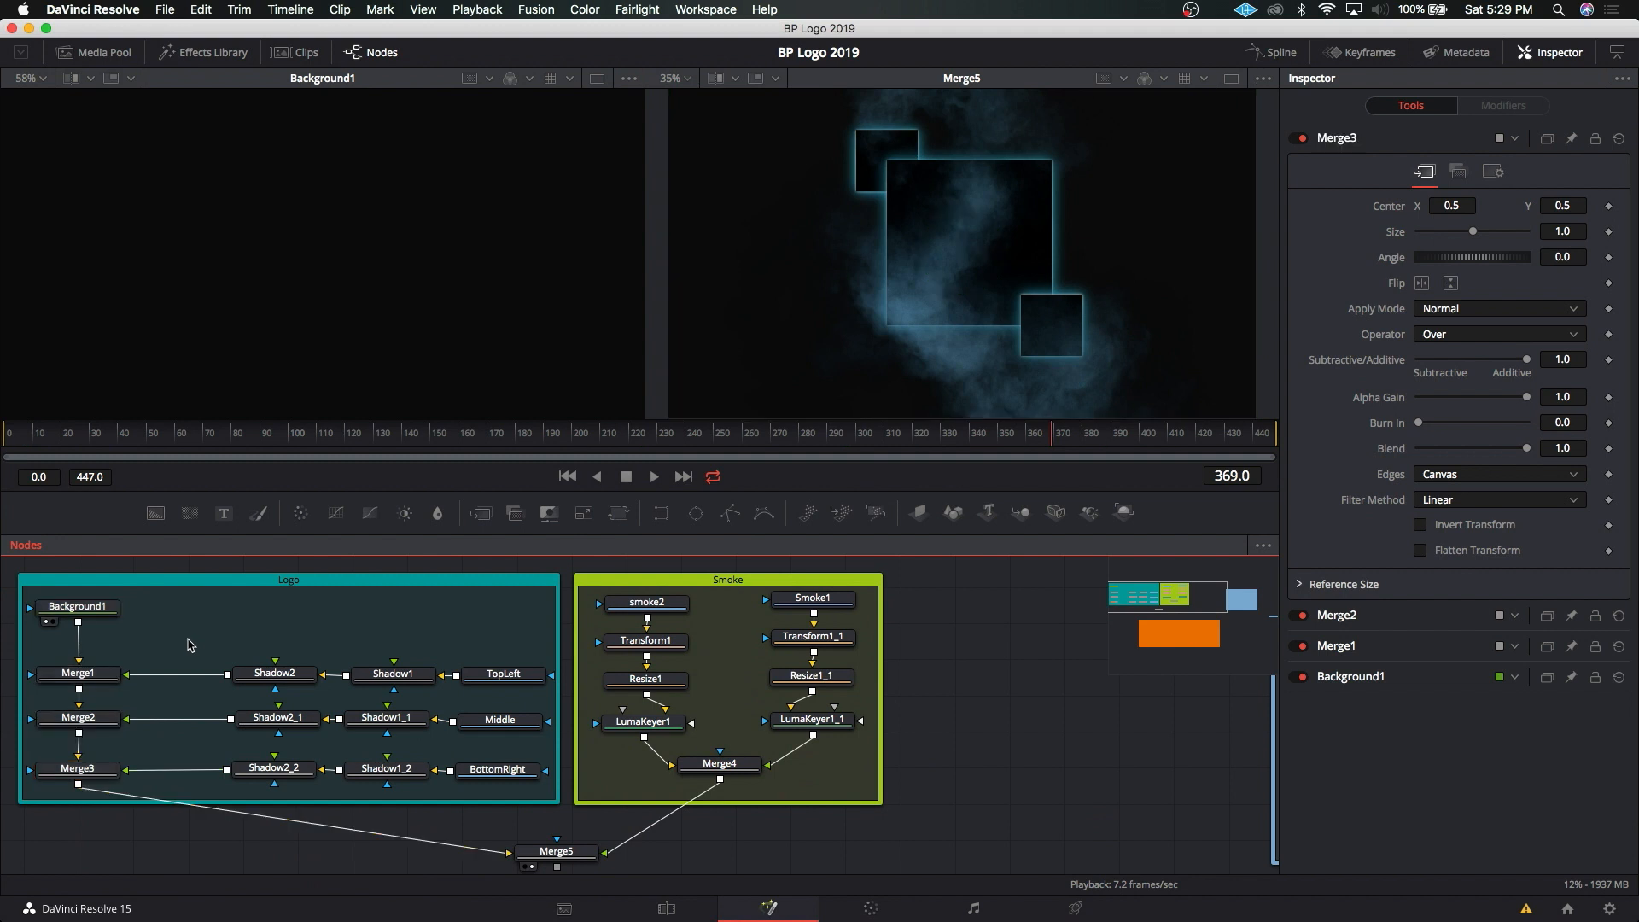
Step: Add a Scale transform node between Shadow2 and Merge1 in the TopLeft row
{"action": "right_click", "coordinate": [177, 680]}
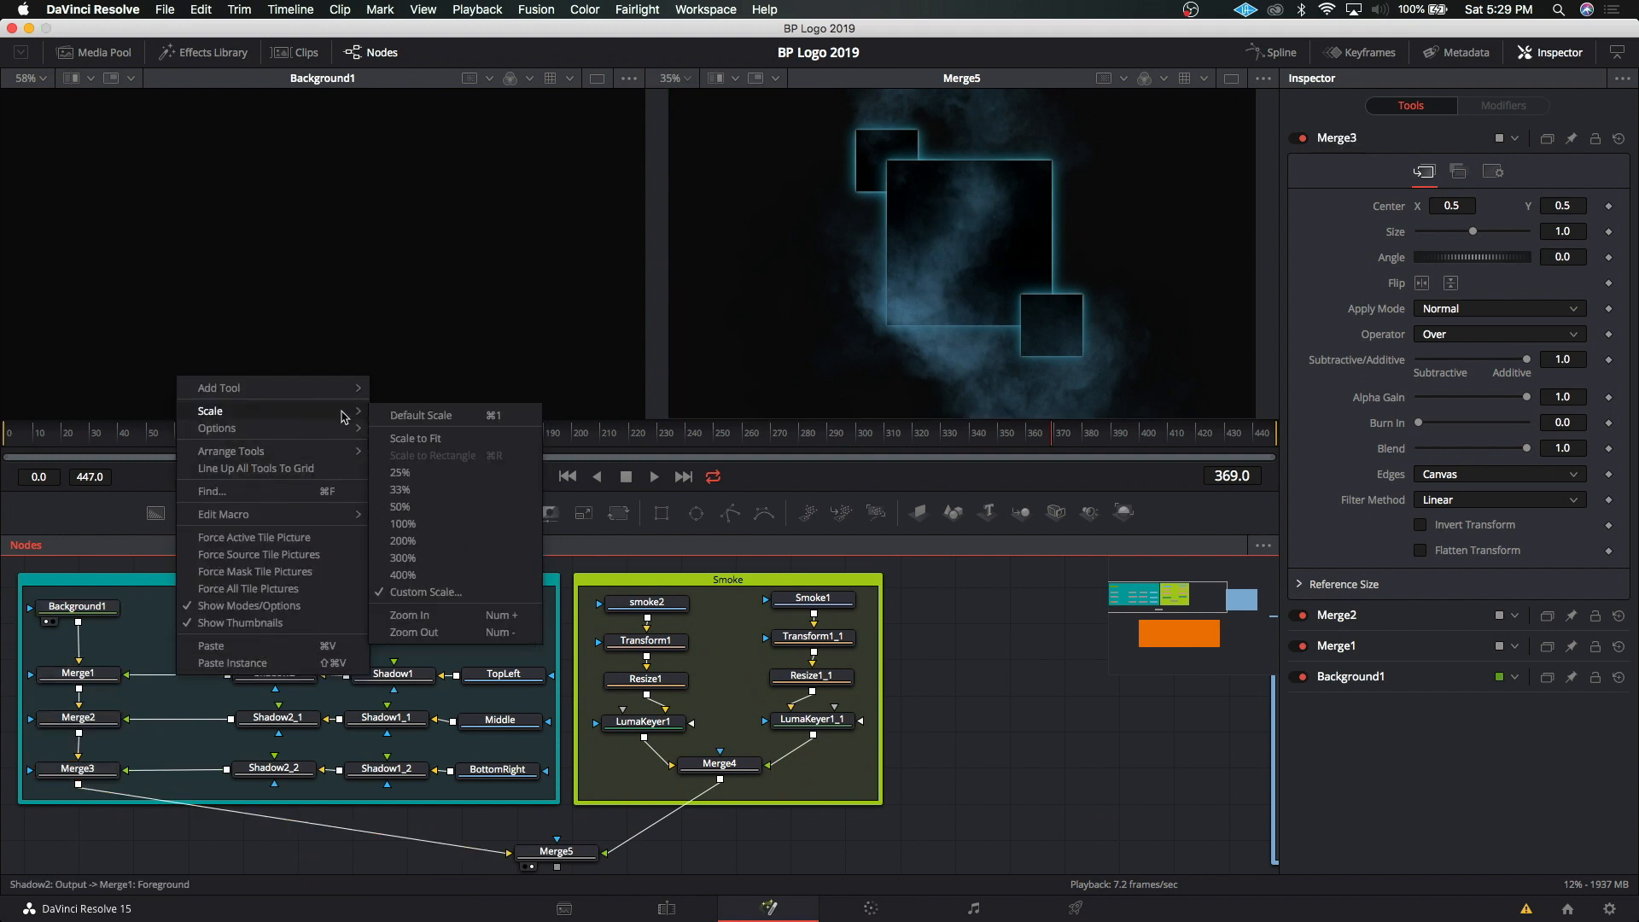
{"action": "mouse_move", "coordinate": [311, 386]}
{"action": "mouse_move", "coordinate": [484, 324]}
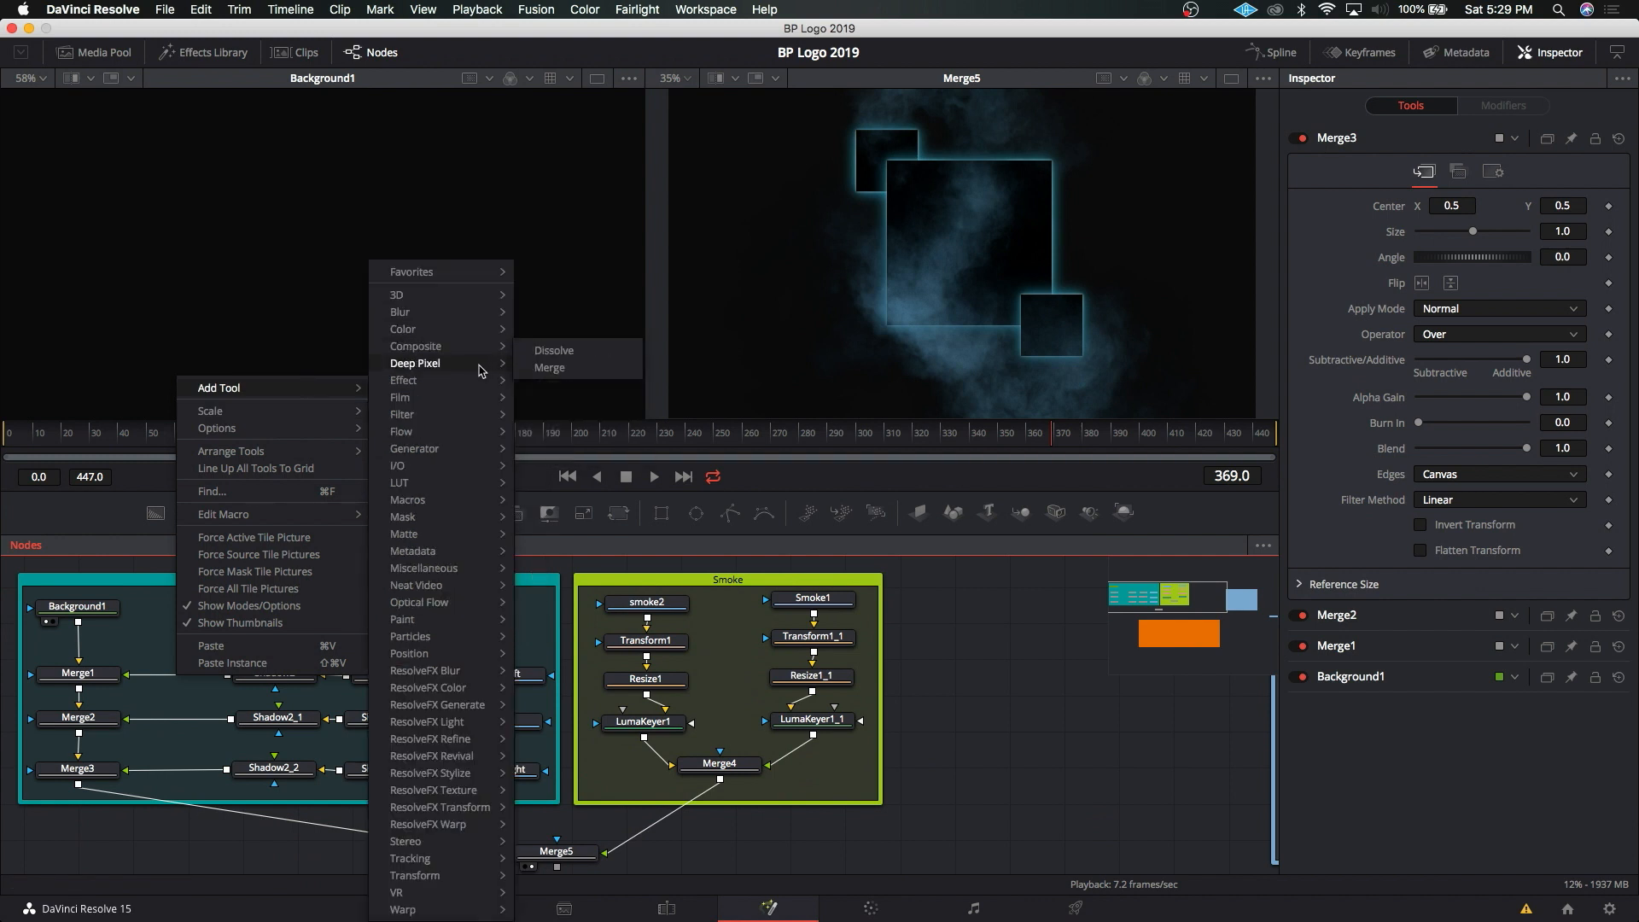
{"action": "mouse_move", "coordinate": [480, 369]}
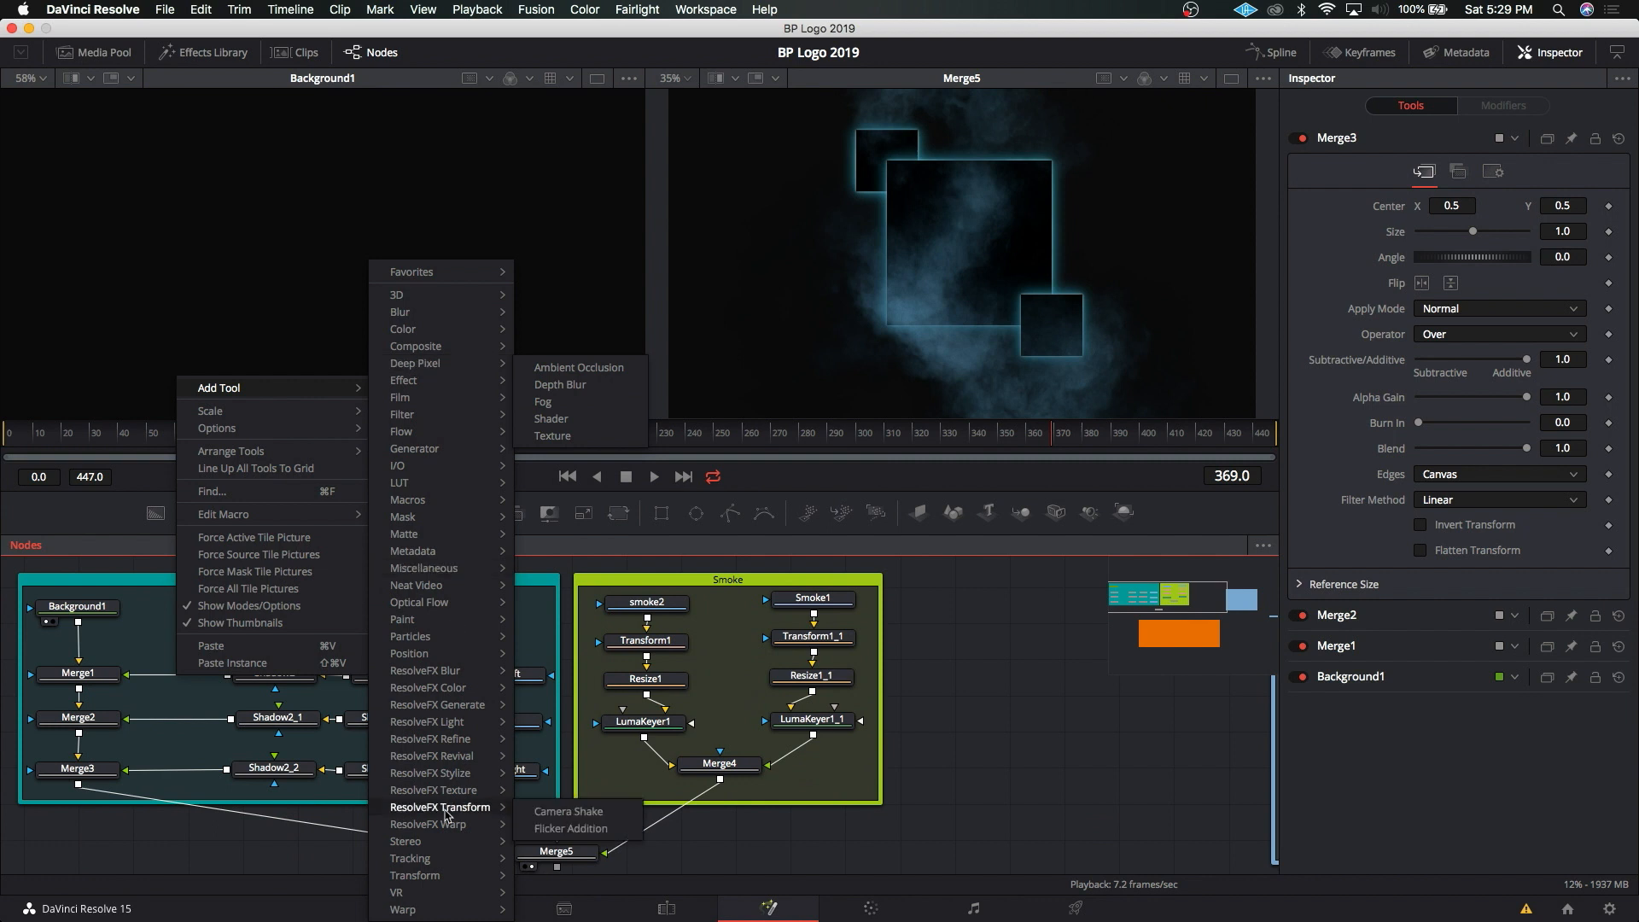
{"action": "mouse_move", "coordinate": [439, 875]}
{"action": "left_click", "coordinate": [595, 889]}
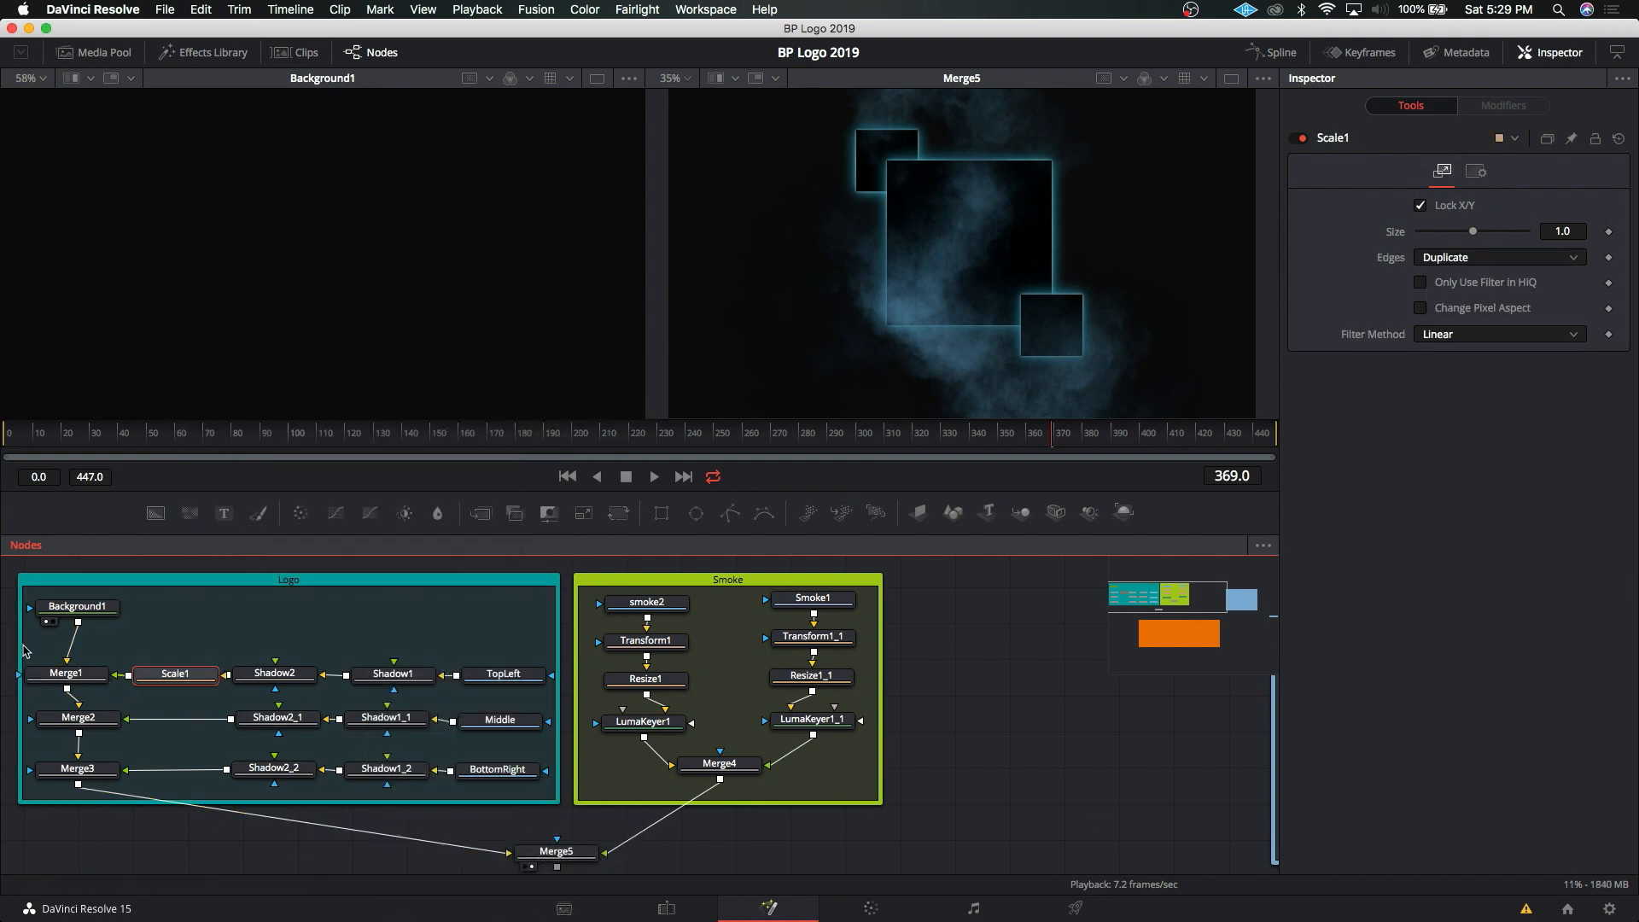
Step: Extend the Logo group slightly and realign Background1, Merge2 and Merge3 with Merge1
{"action": "left_click_drag", "start_coordinate": [17, 644], "coordinate": [1, 644]}
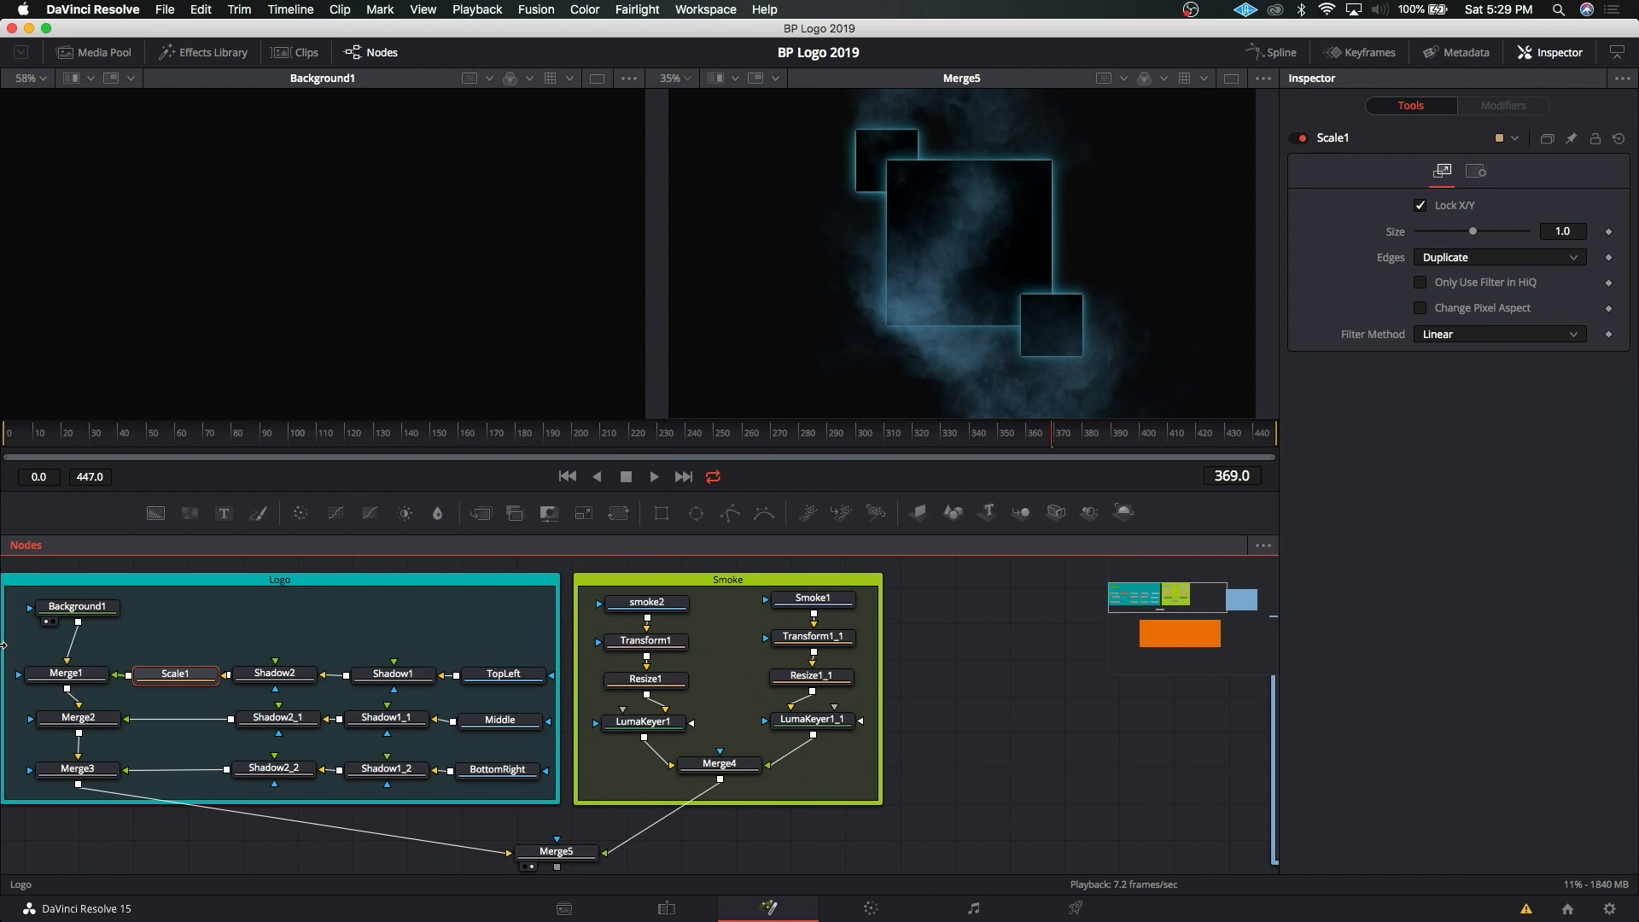
{"action": "left_click", "coordinate": [83, 608]}
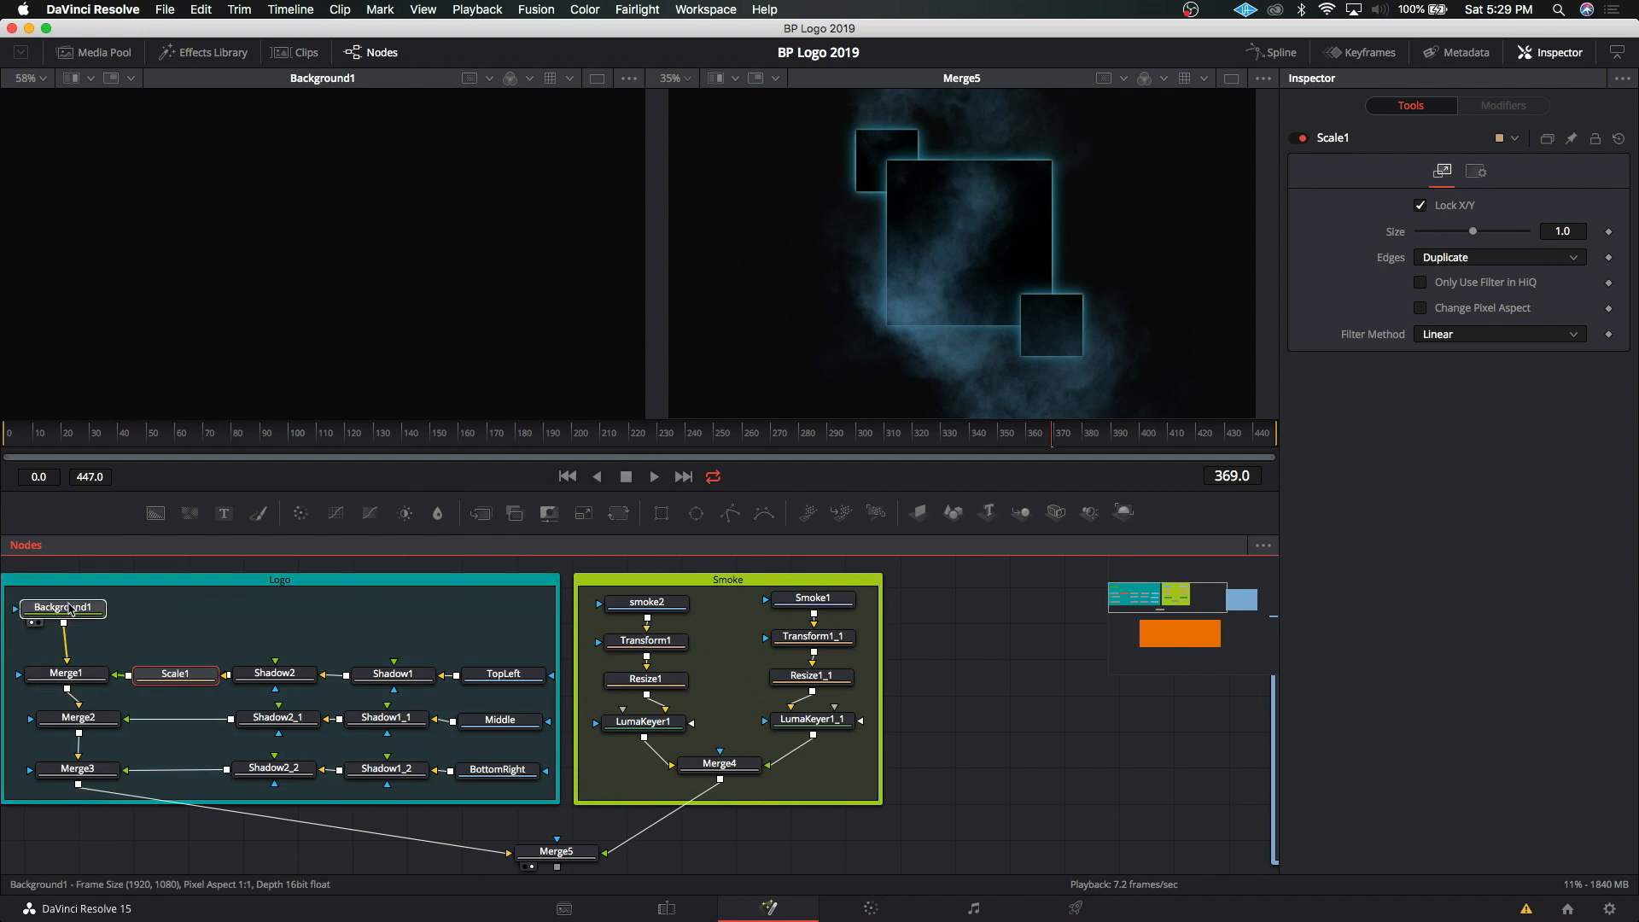
{"action": "left_click_drag", "start_coordinate": [151, 699], "coordinate": [80, 770]}
Step: Set Scale1's Size to 0.8 and copy the node
{"action": "left_click", "coordinate": [188, 678]}
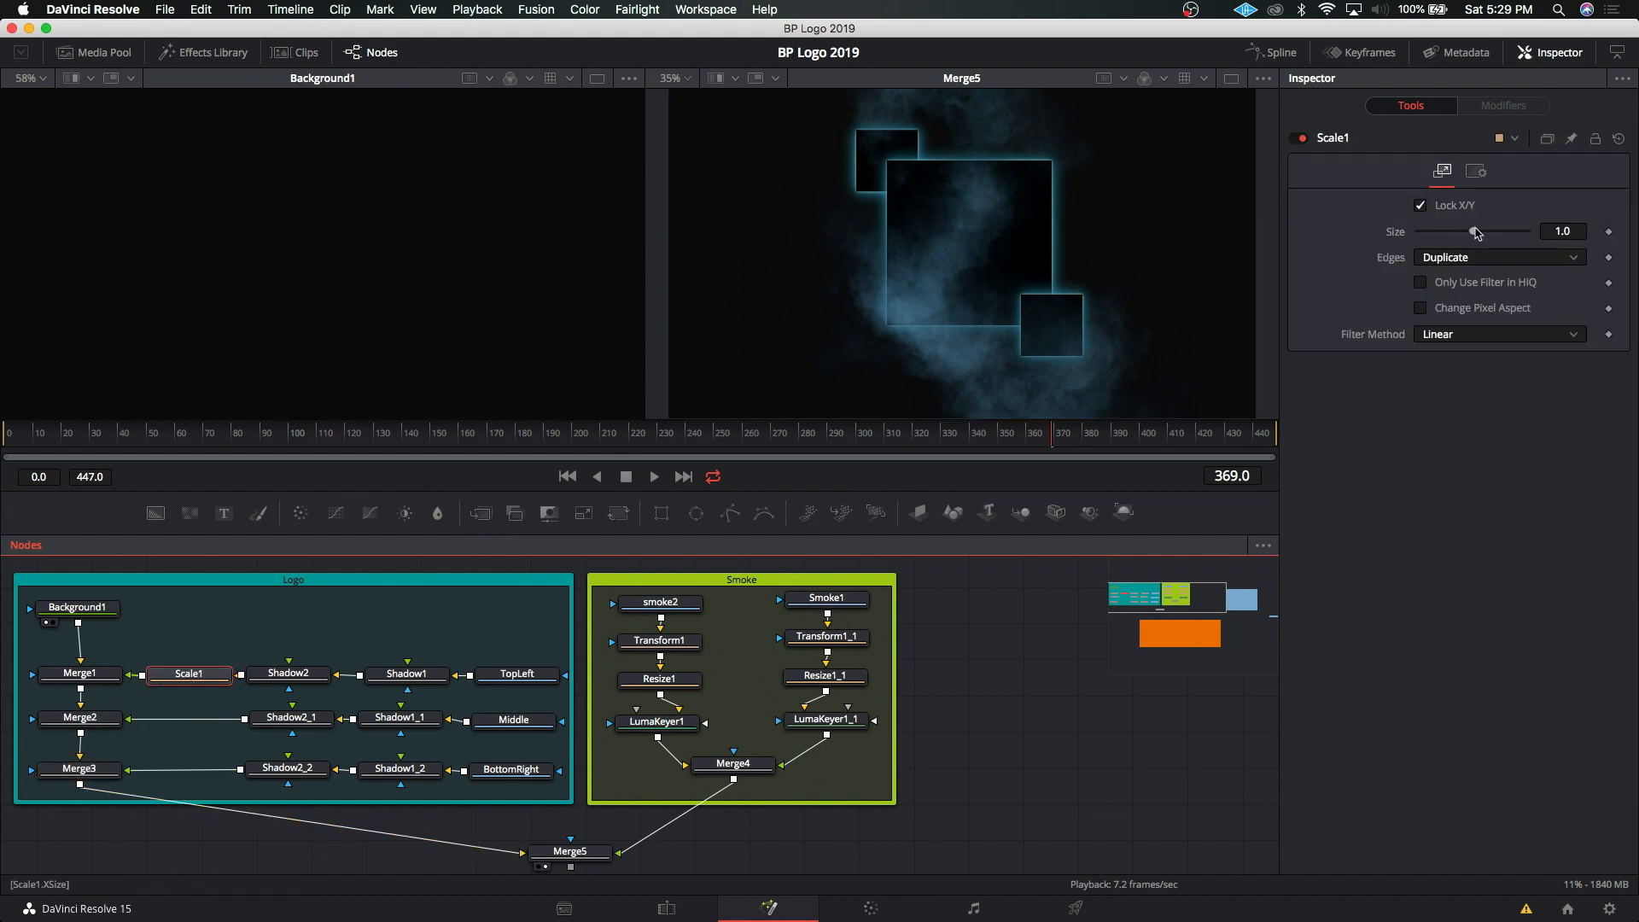
{"action": "left_click_drag", "start_coordinate": [1475, 234], "coordinate": [1466, 242]}
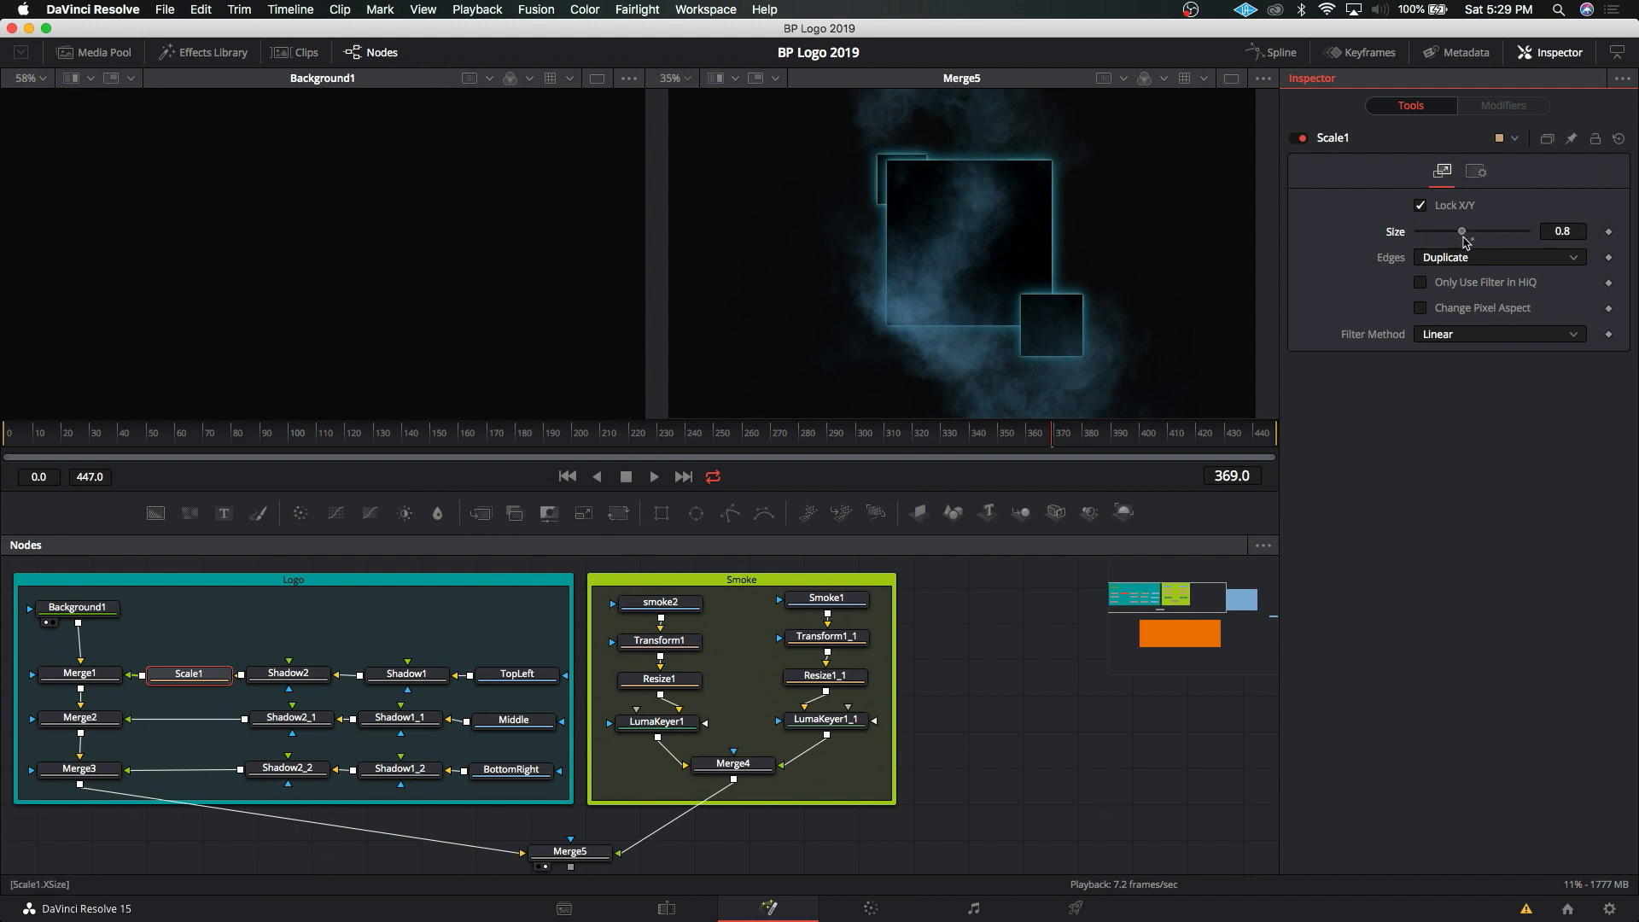
{"action": "left_click", "coordinate": [196, 678]}
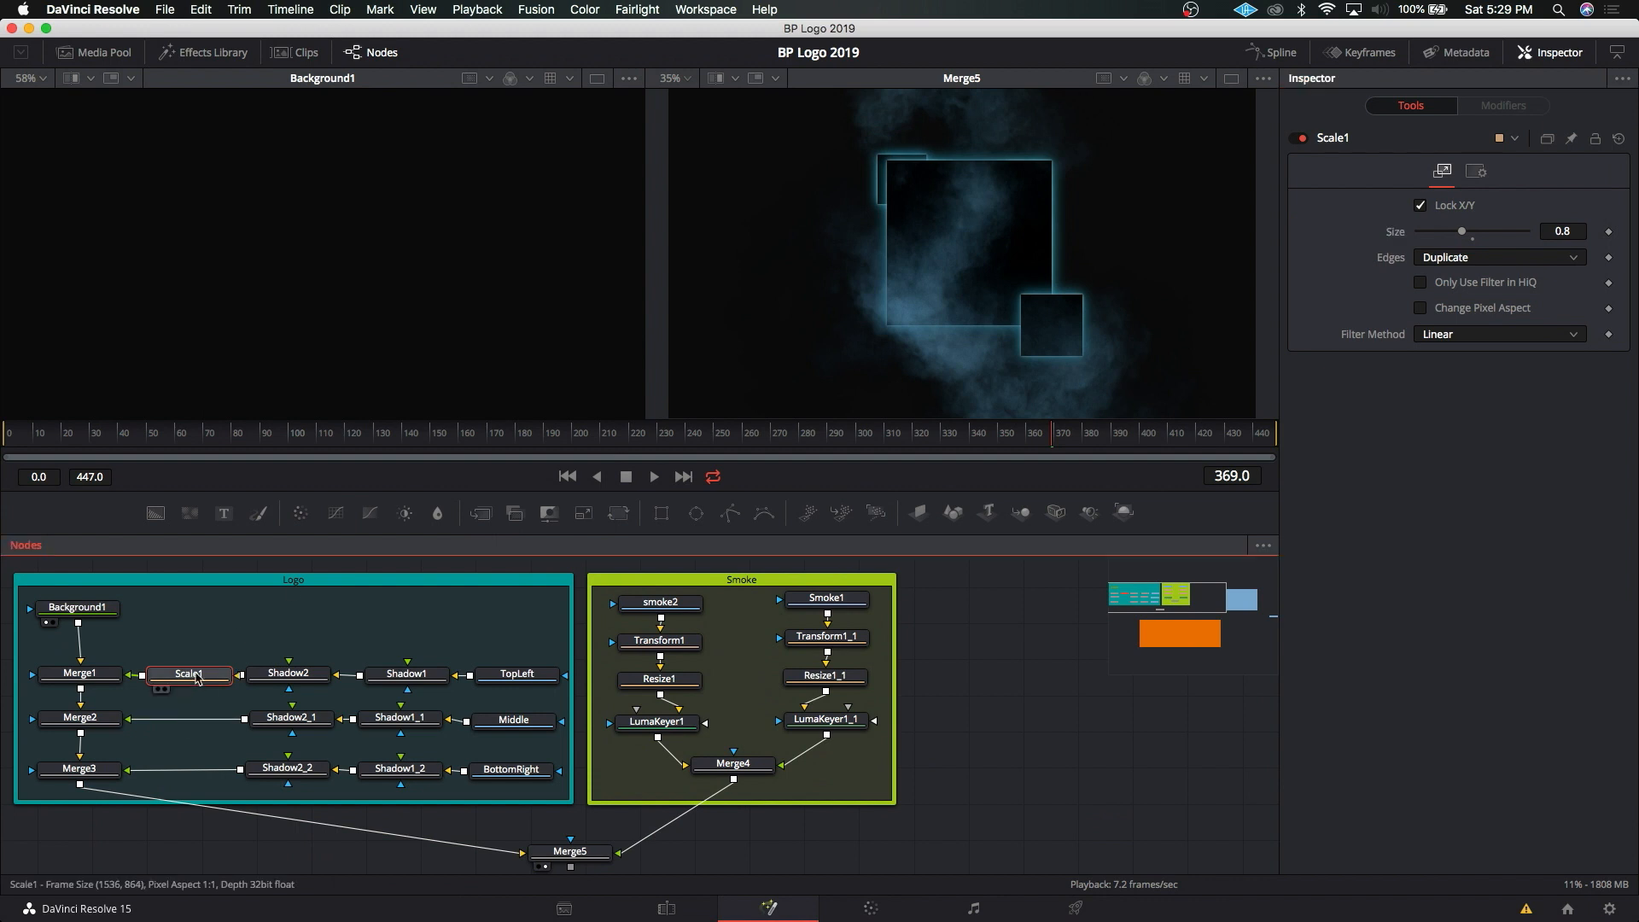
Step: Undo the Scale copy pasted in line after Scale1, and paste an unconnected copy beside Background1 instead
{"action": "key", "text": "ctrl+v"}
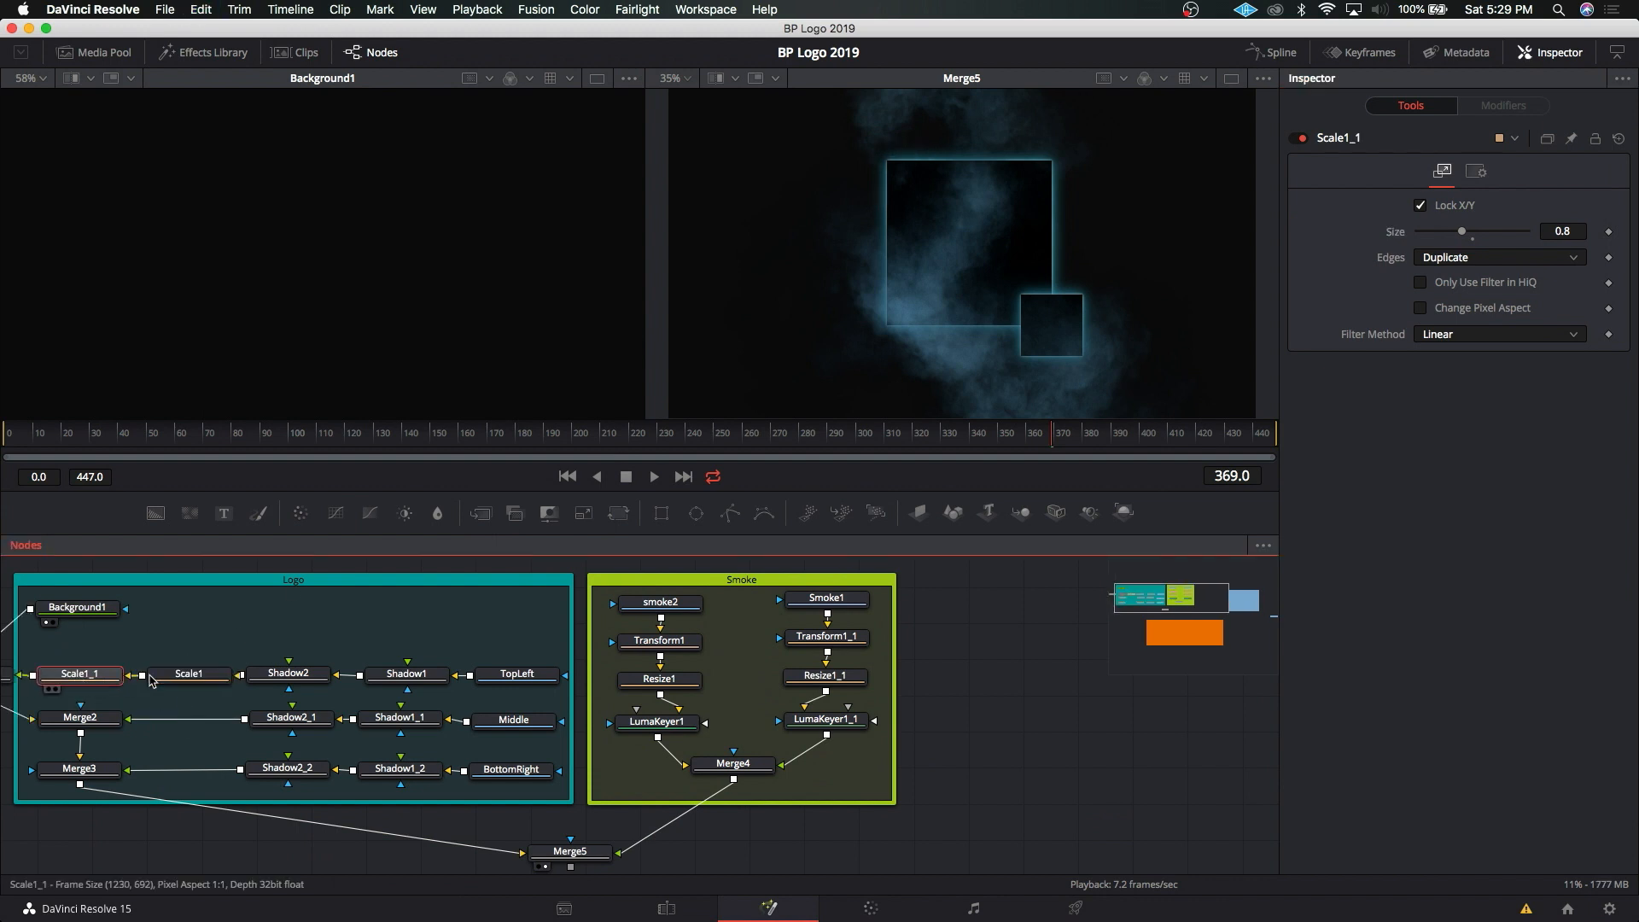
{"action": "key", "text": "super+z"}
{"action": "left_click", "coordinate": [166, 695]}
{"action": "key", "text": "super+v"}
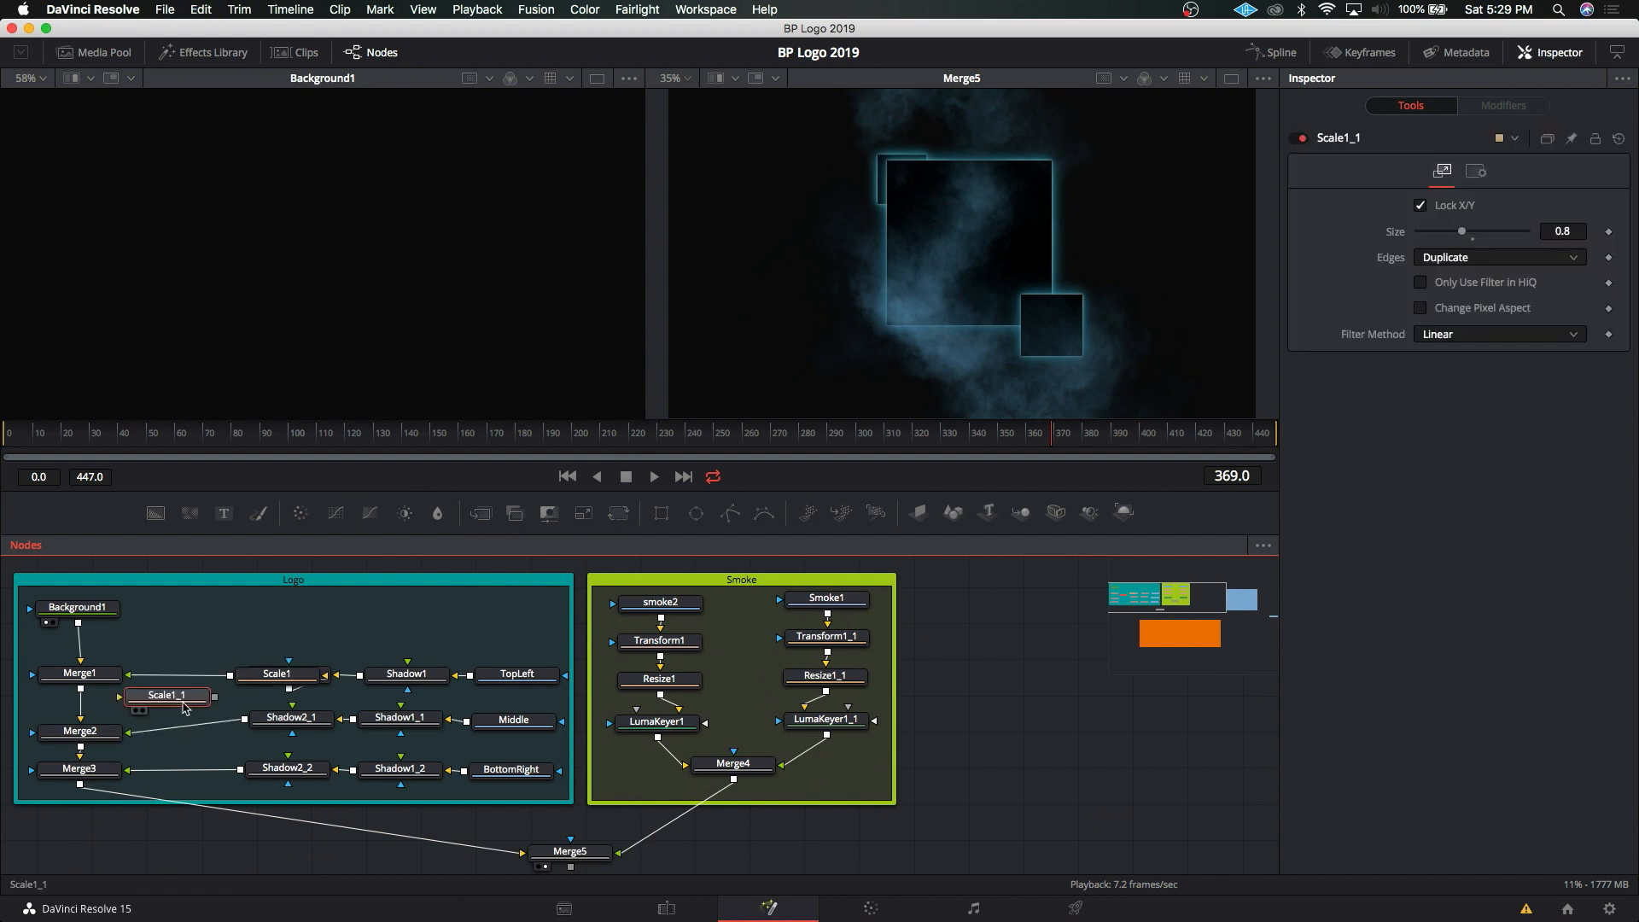
{"action": "left_click_drag", "start_coordinate": [183, 706], "coordinate": [220, 618]}
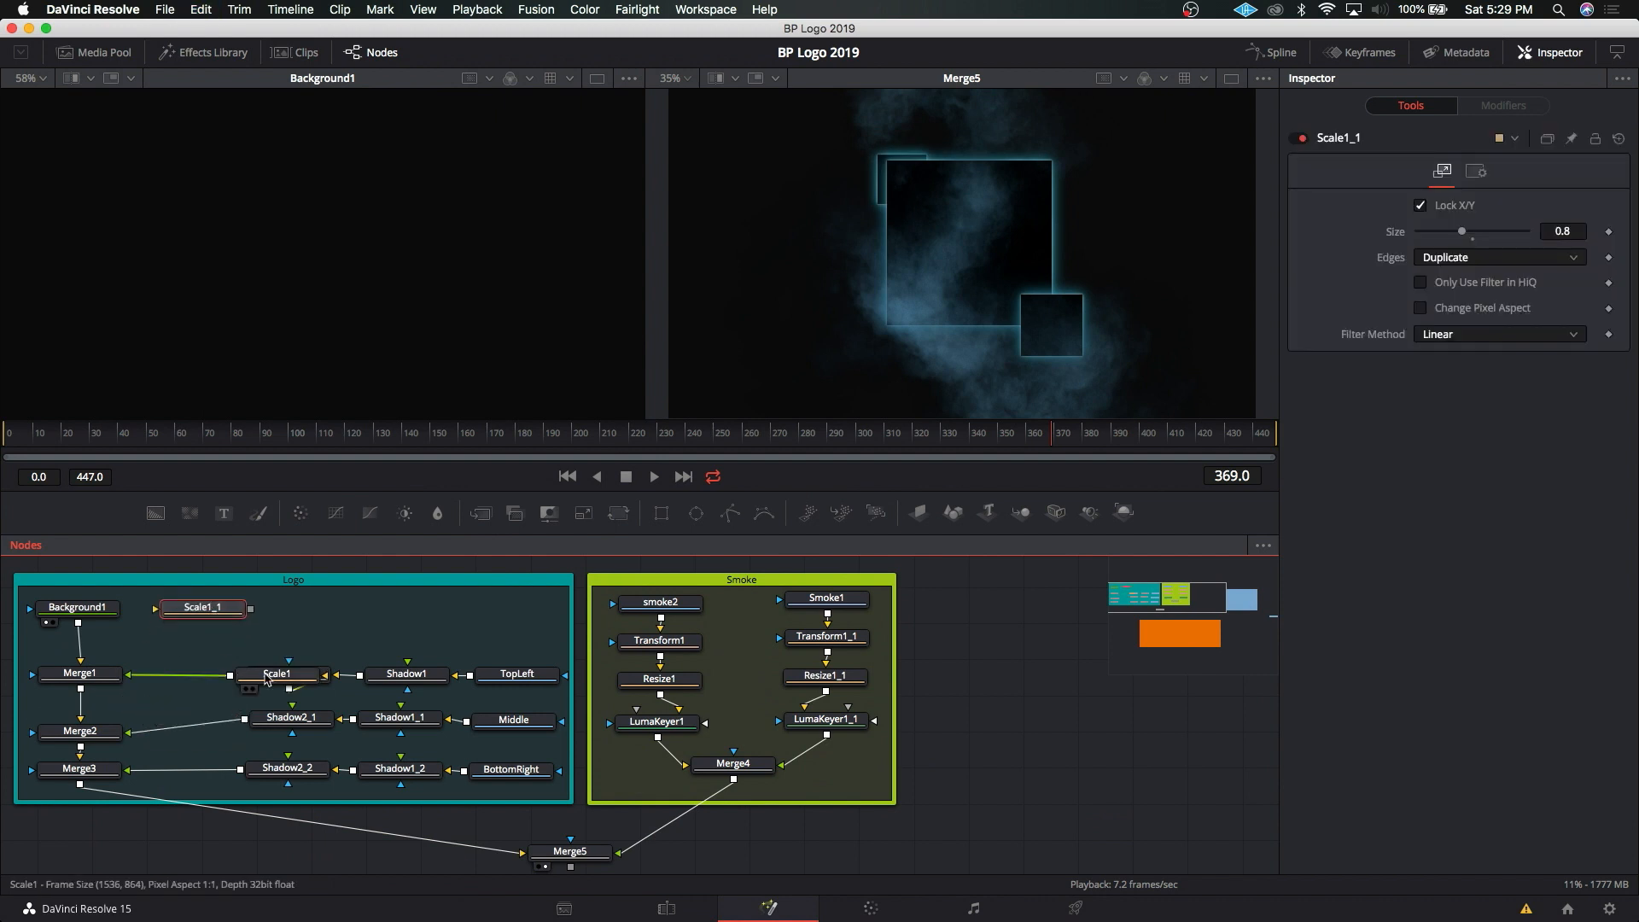
Step: Move Scale1 back between Merge1 and Shadow2, and realign Merge2 with the Middle row
{"action": "left_click_drag", "start_coordinate": [267, 678], "coordinate": [180, 676]}
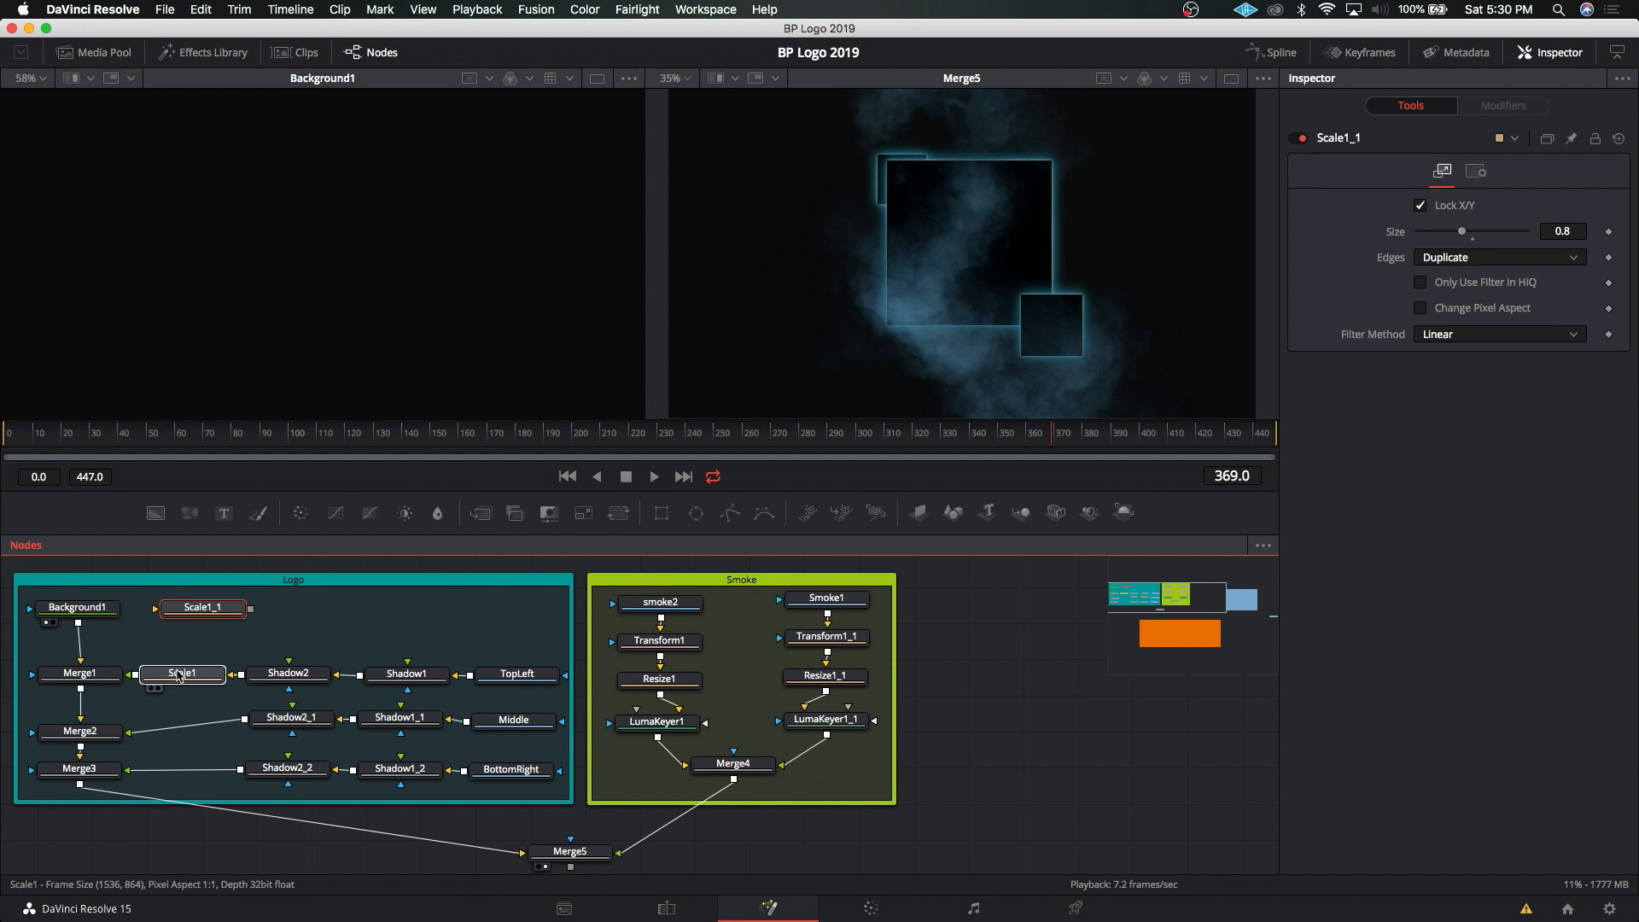
{"action": "left_click", "coordinate": [179, 676]}
{"action": "left_click_drag", "start_coordinate": [94, 738], "coordinate": [94, 726]}
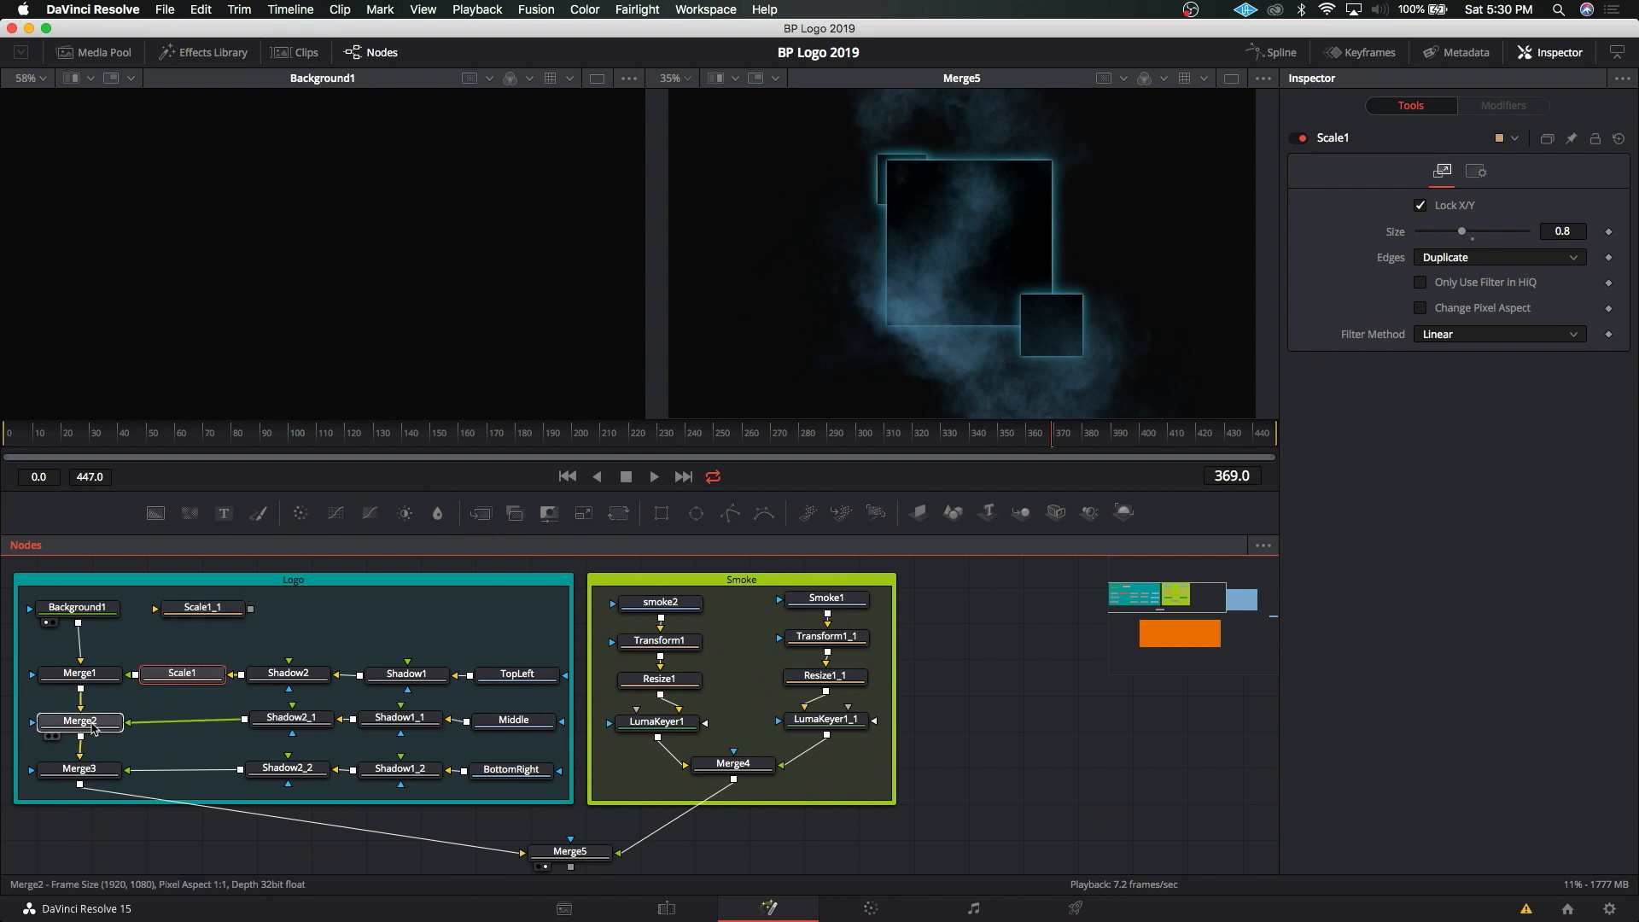
Step: Insert the unconnected Scale copy between Shadow2_1 and Merge2 and set its Size to 0.86
{"action": "left_click_drag", "start_coordinate": [202, 608], "coordinate": [181, 719]}
{"action": "left_click", "coordinate": [110, 727]}
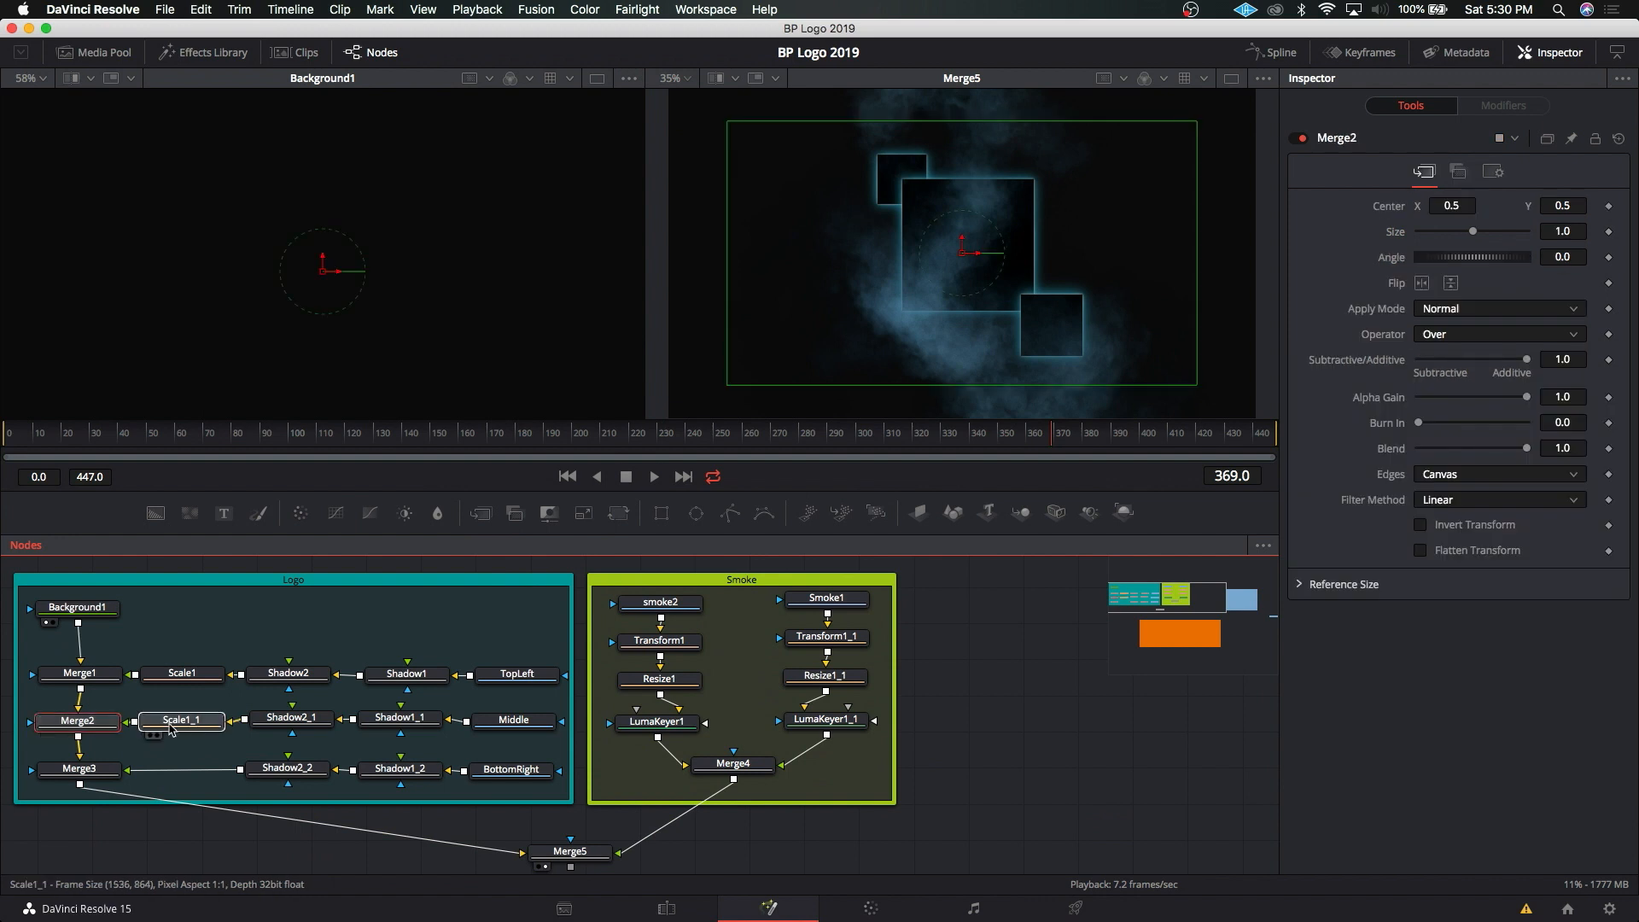
{"action": "left_click", "coordinate": [1463, 233]}
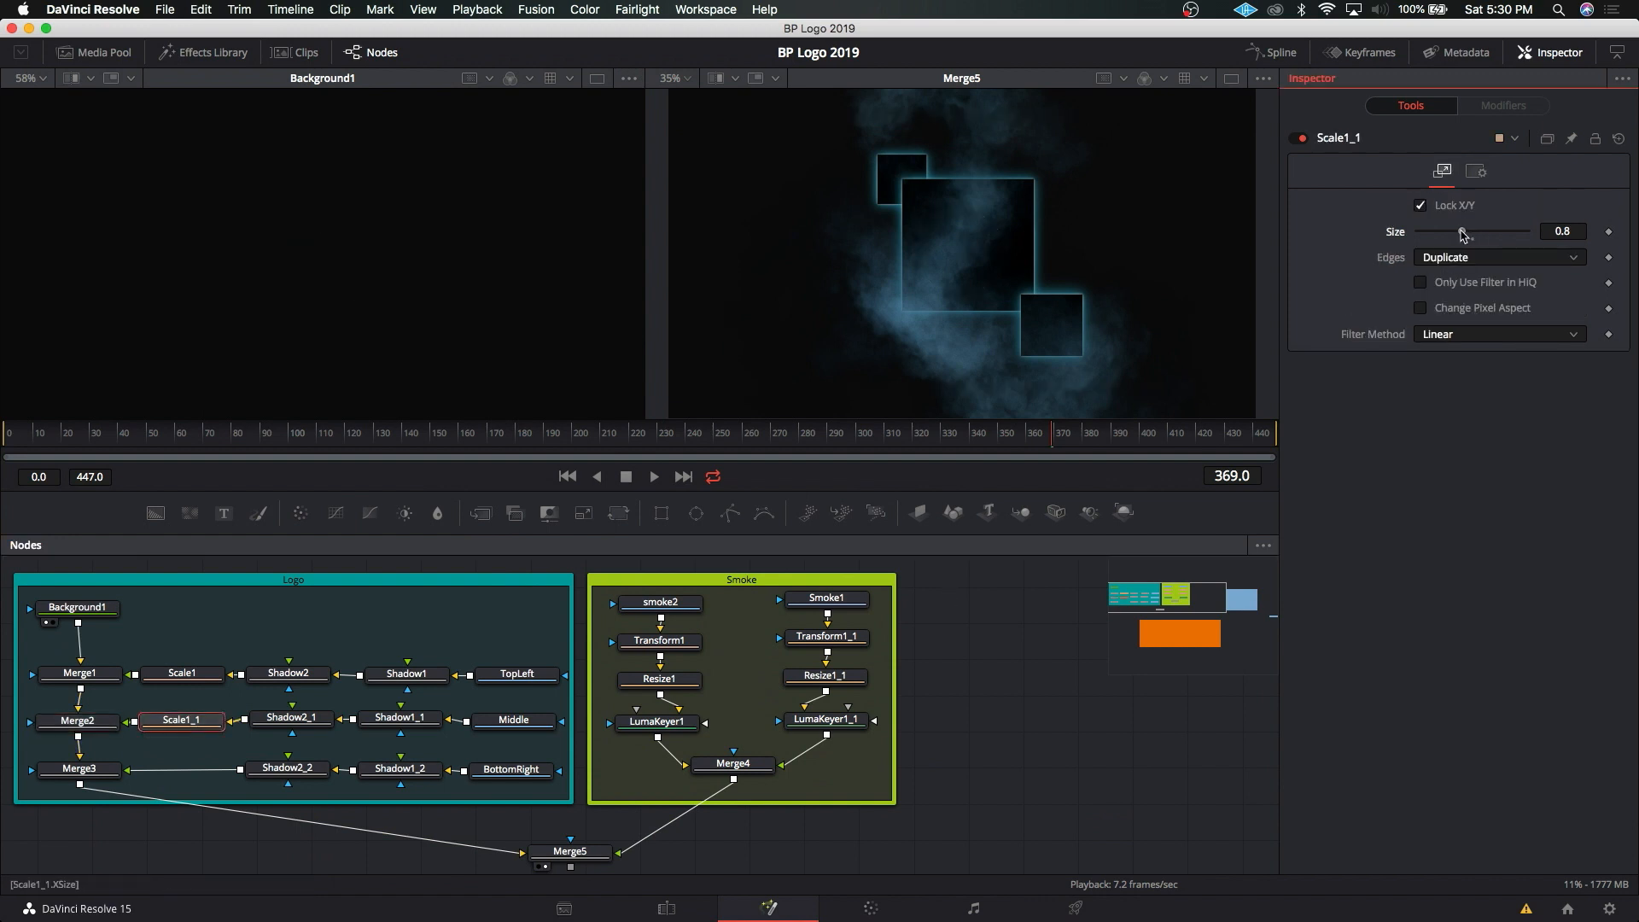
{"action": "left_click_drag", "start_coordinate": [1463, 235], "coordinate": [1467, 233]}
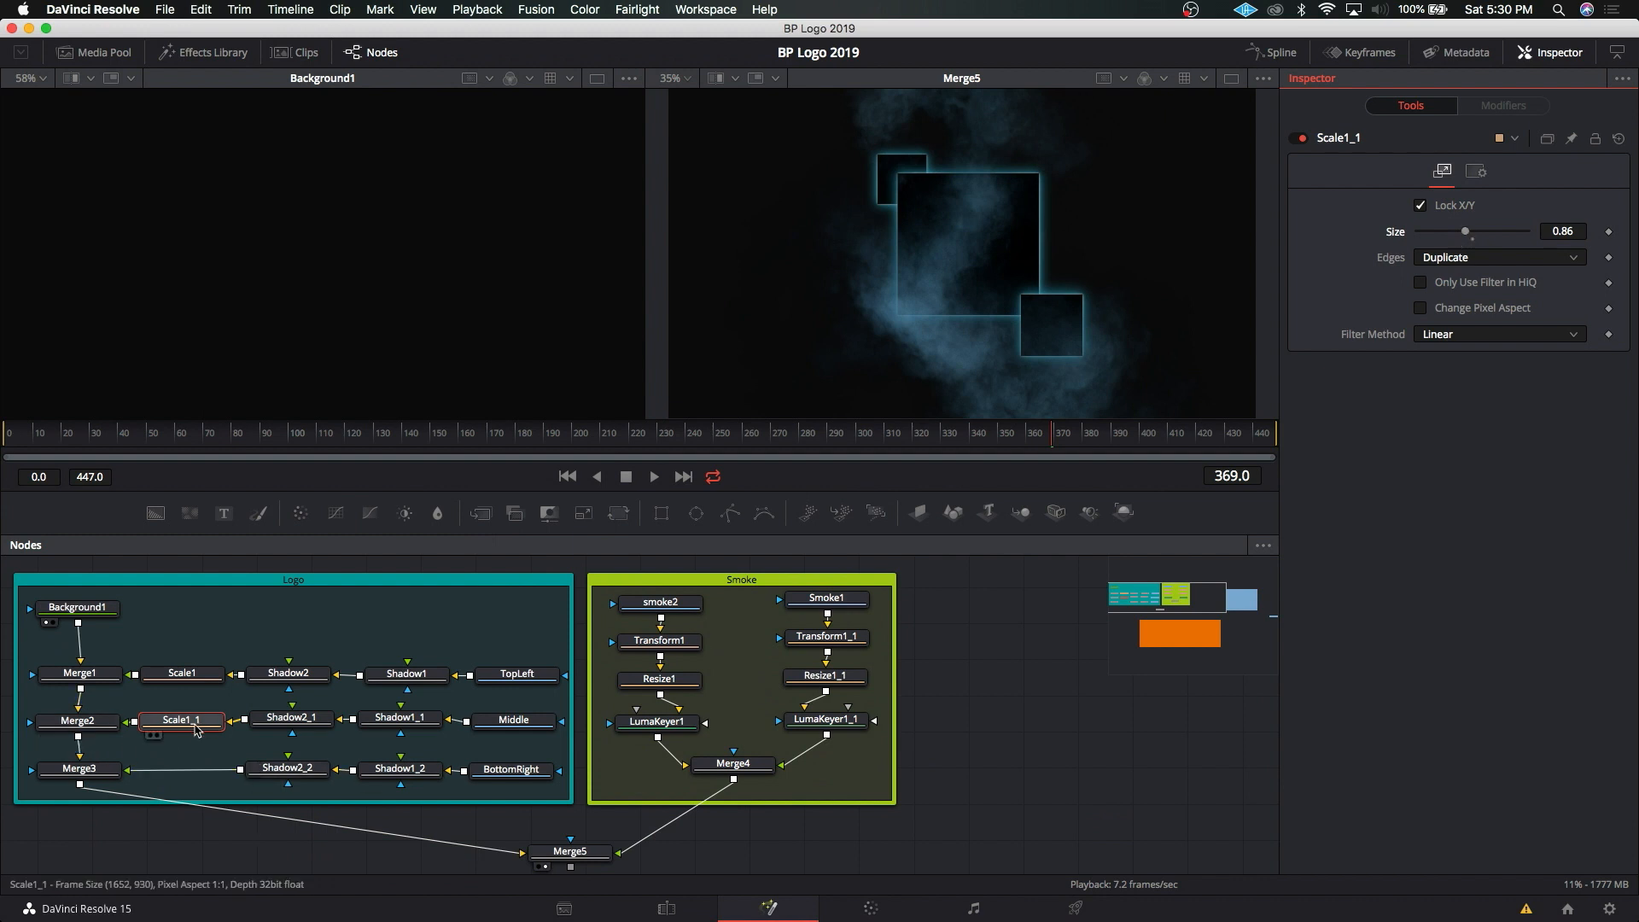
Step: Paste another Scale copy between Shadow2_2 and Merge3 and set its Size to 0.89
{"action": "left_click", "coordinate": [170, 860]}
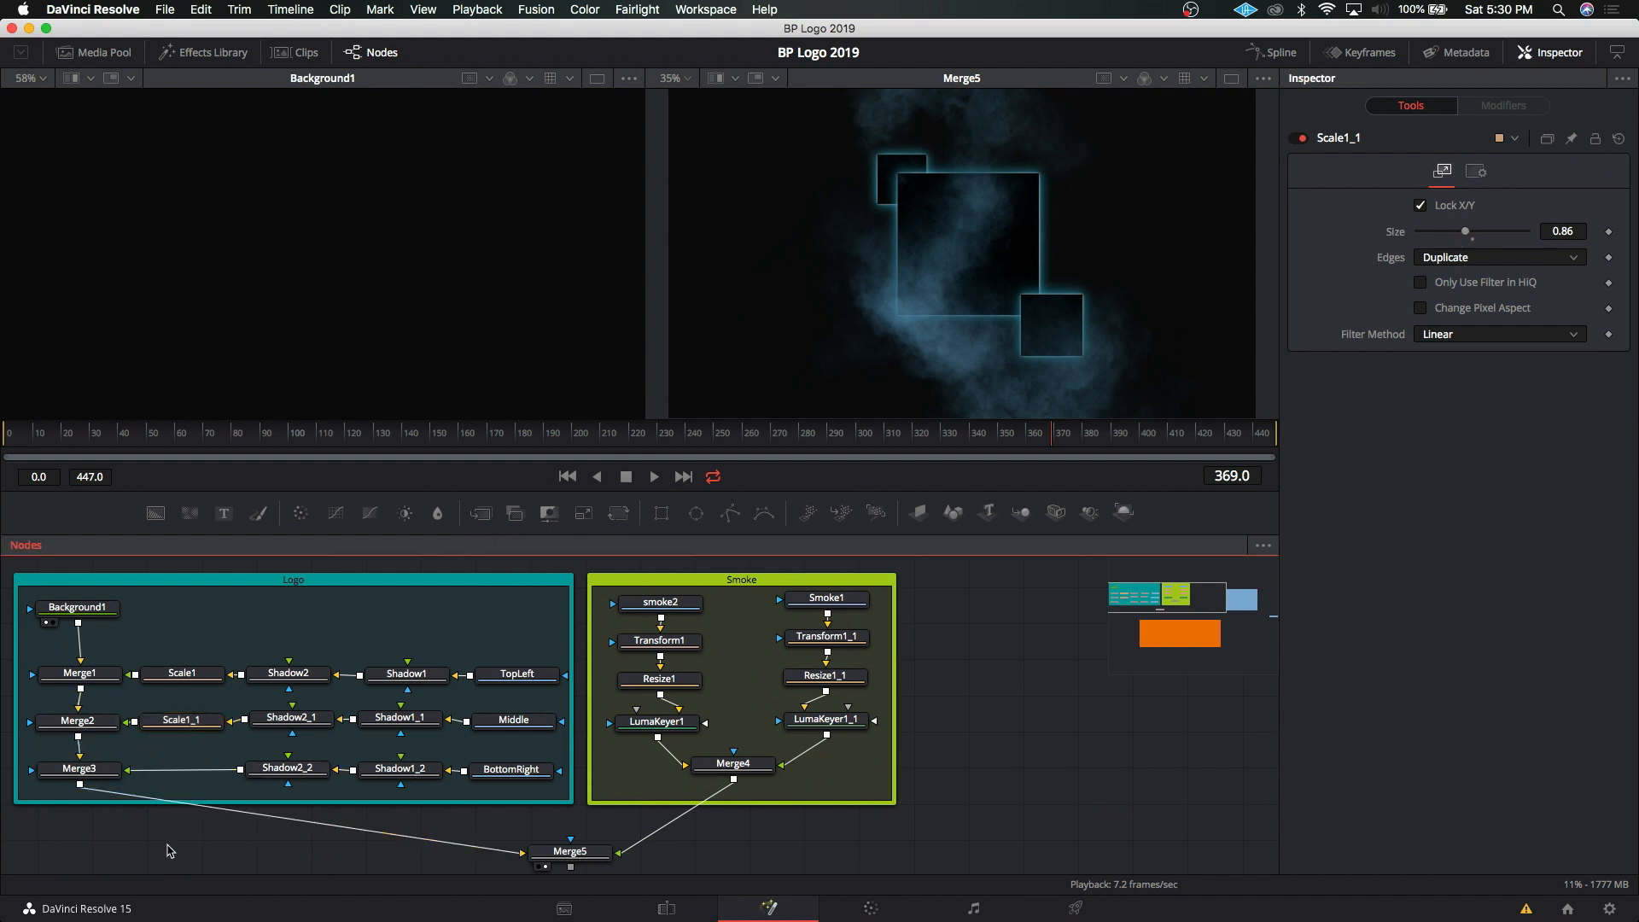
{"action": "key", "text": "cmd+v"}
{"action": "left_click_drag", "start_coordinate": [170, 833], "coordinate": [175, 778]}
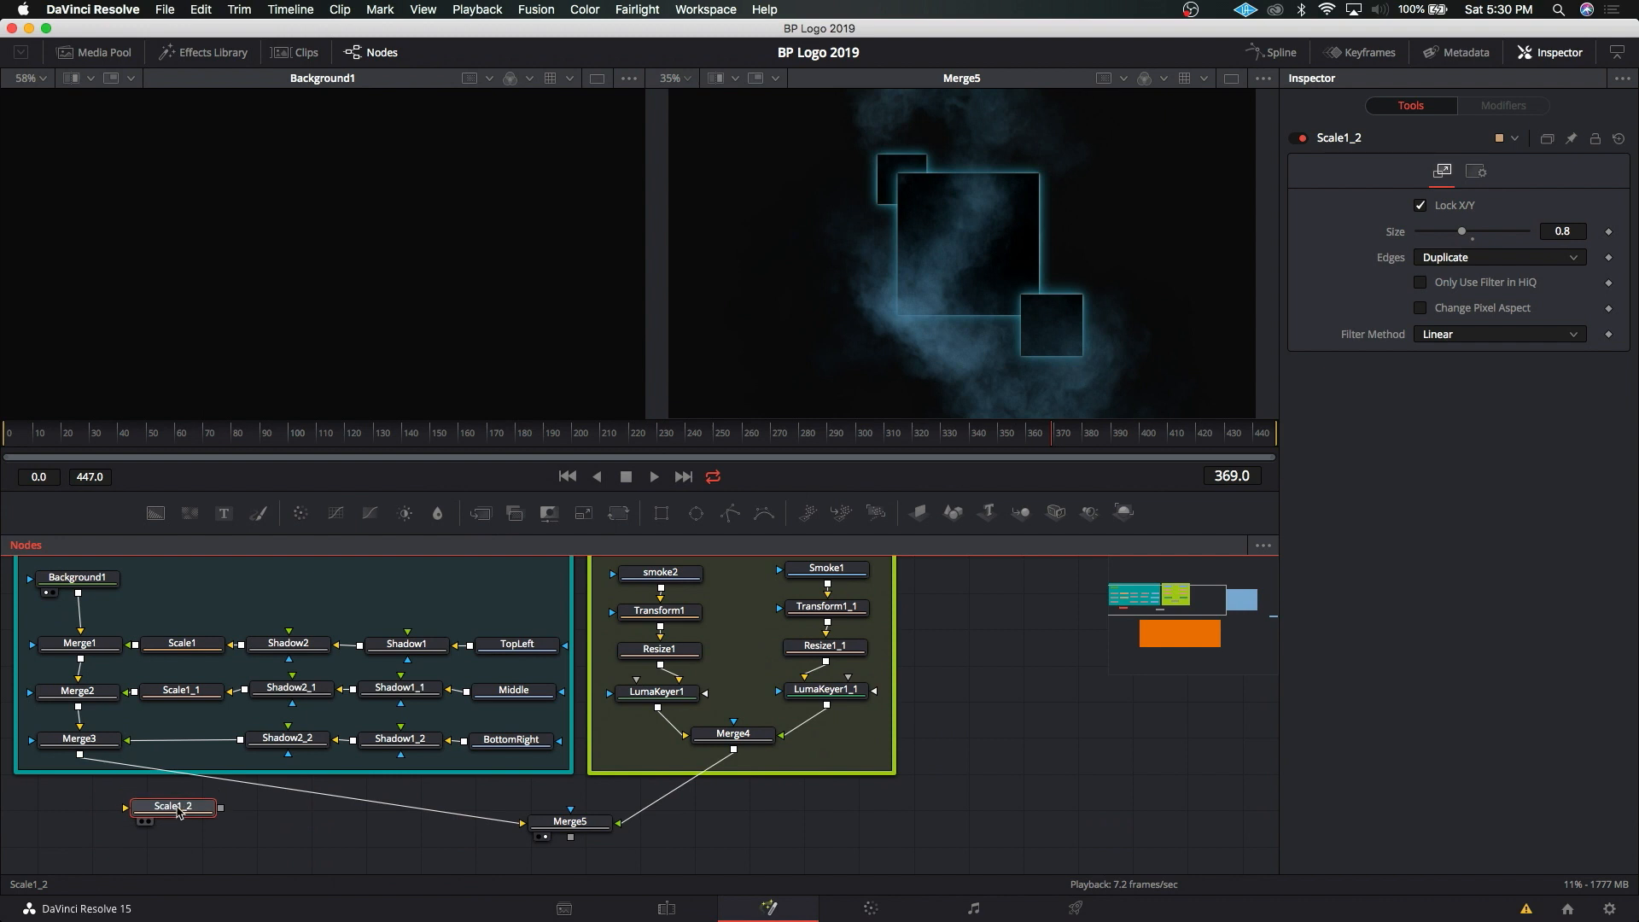
{"action": "left_click_drag", "start_coordinate": [175, 792], "coordinate": [189, 739]}
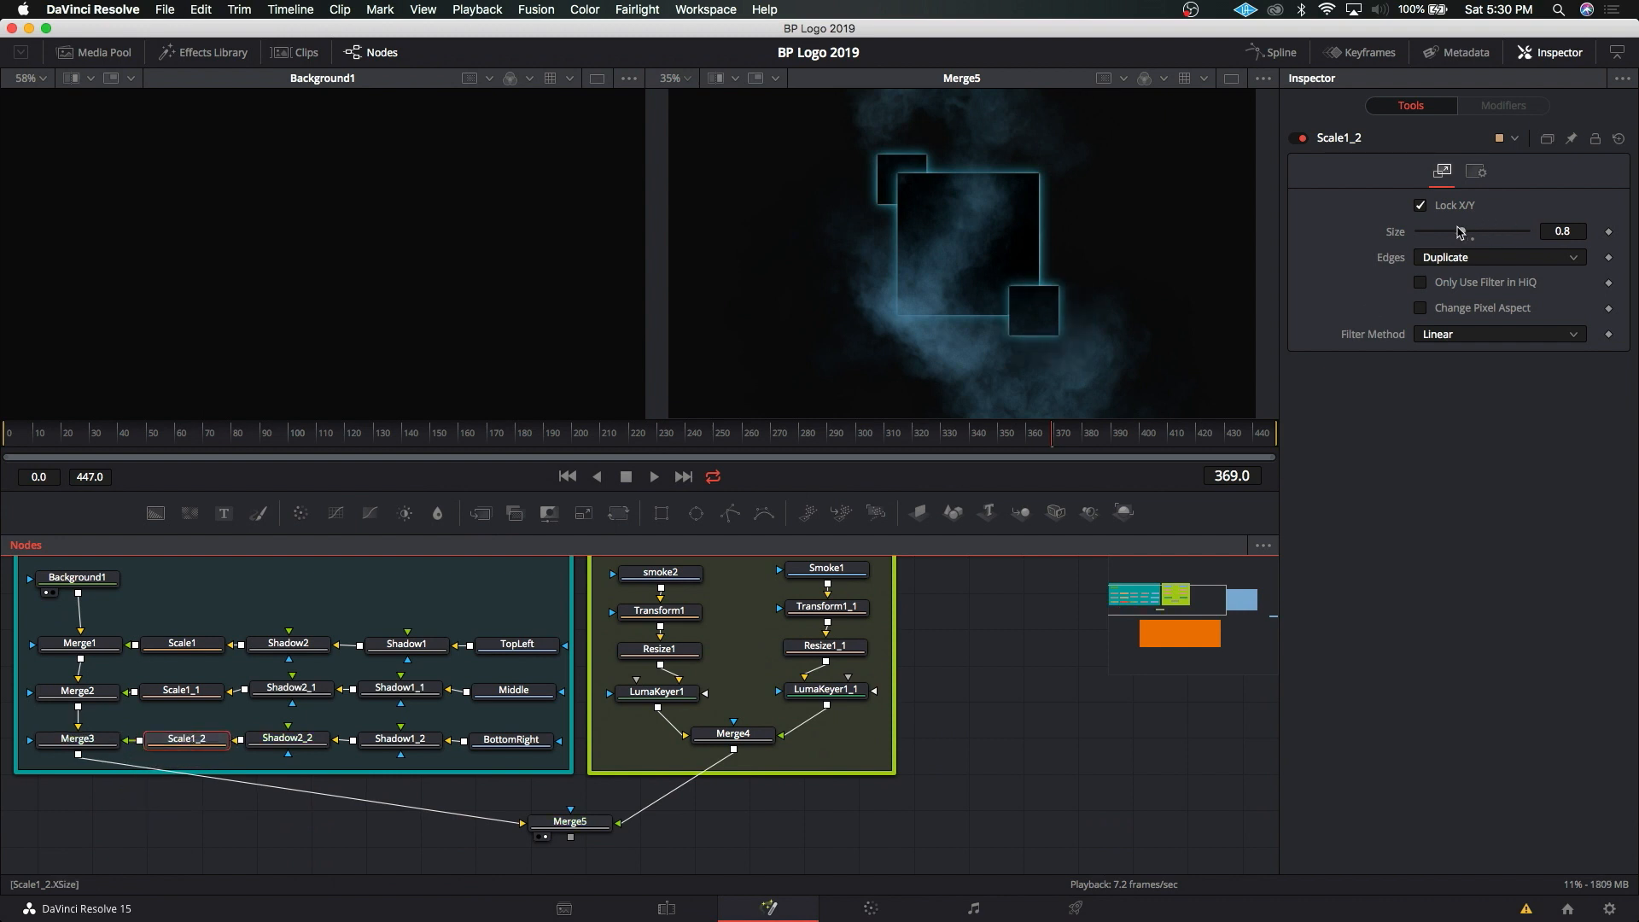
{"action": "left_click_drag", "start_coordinate": [1459, 231], "coordinate": [1466, 231]}
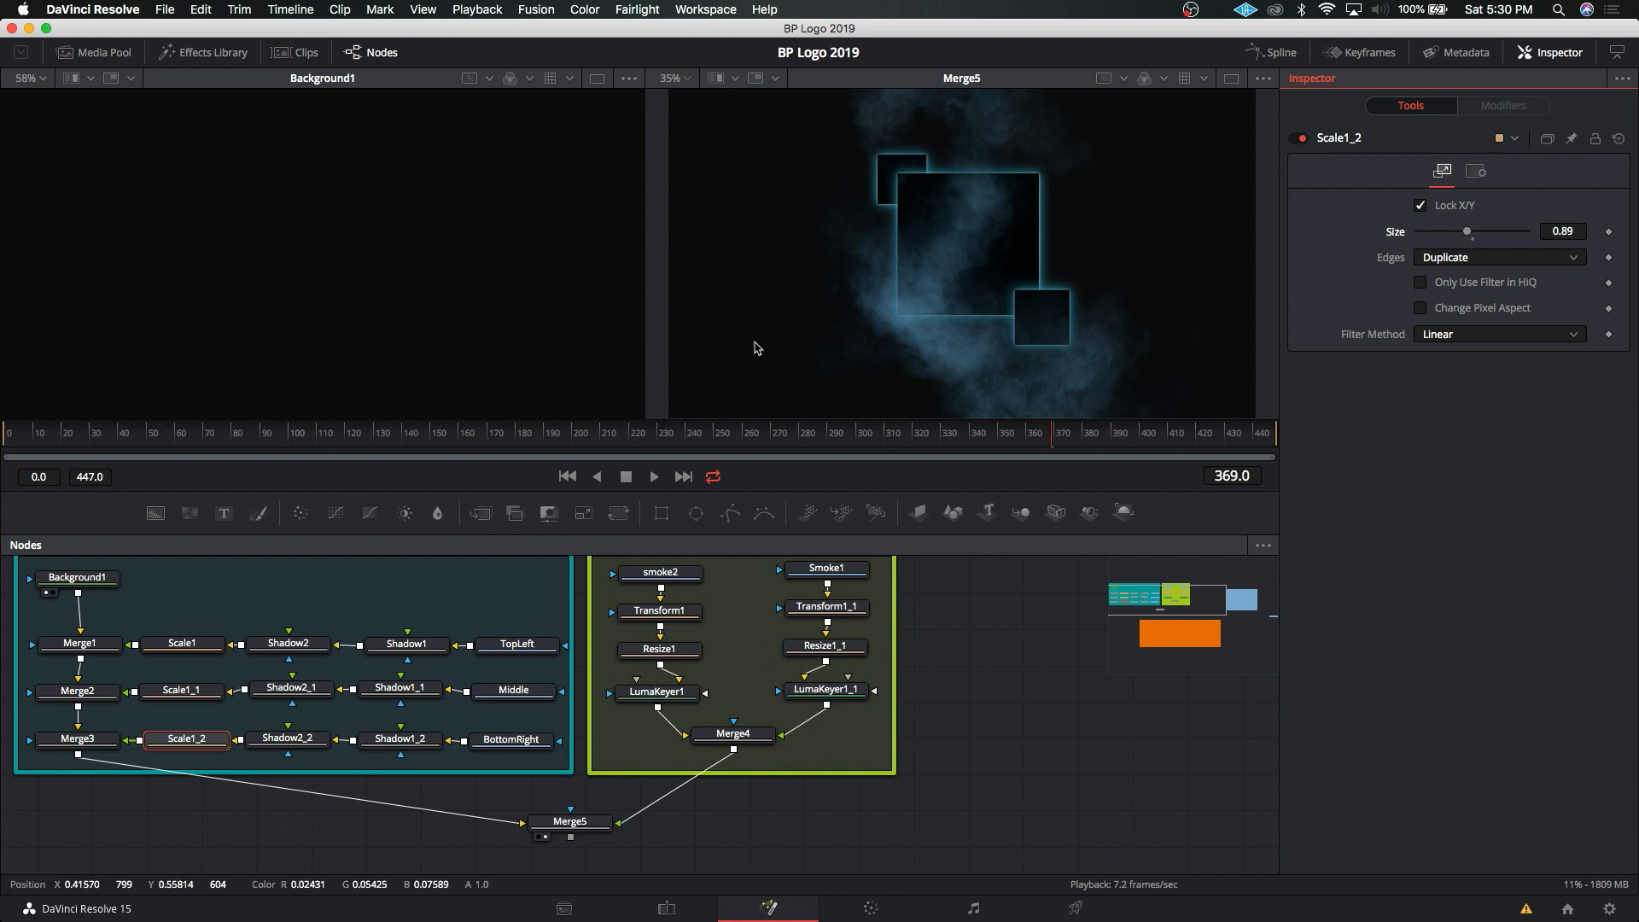
Step: Reduce the Size of Scale1 in the TopLeft row to 0.75
{"action": "left_click", "coordinate": [195, 695]}
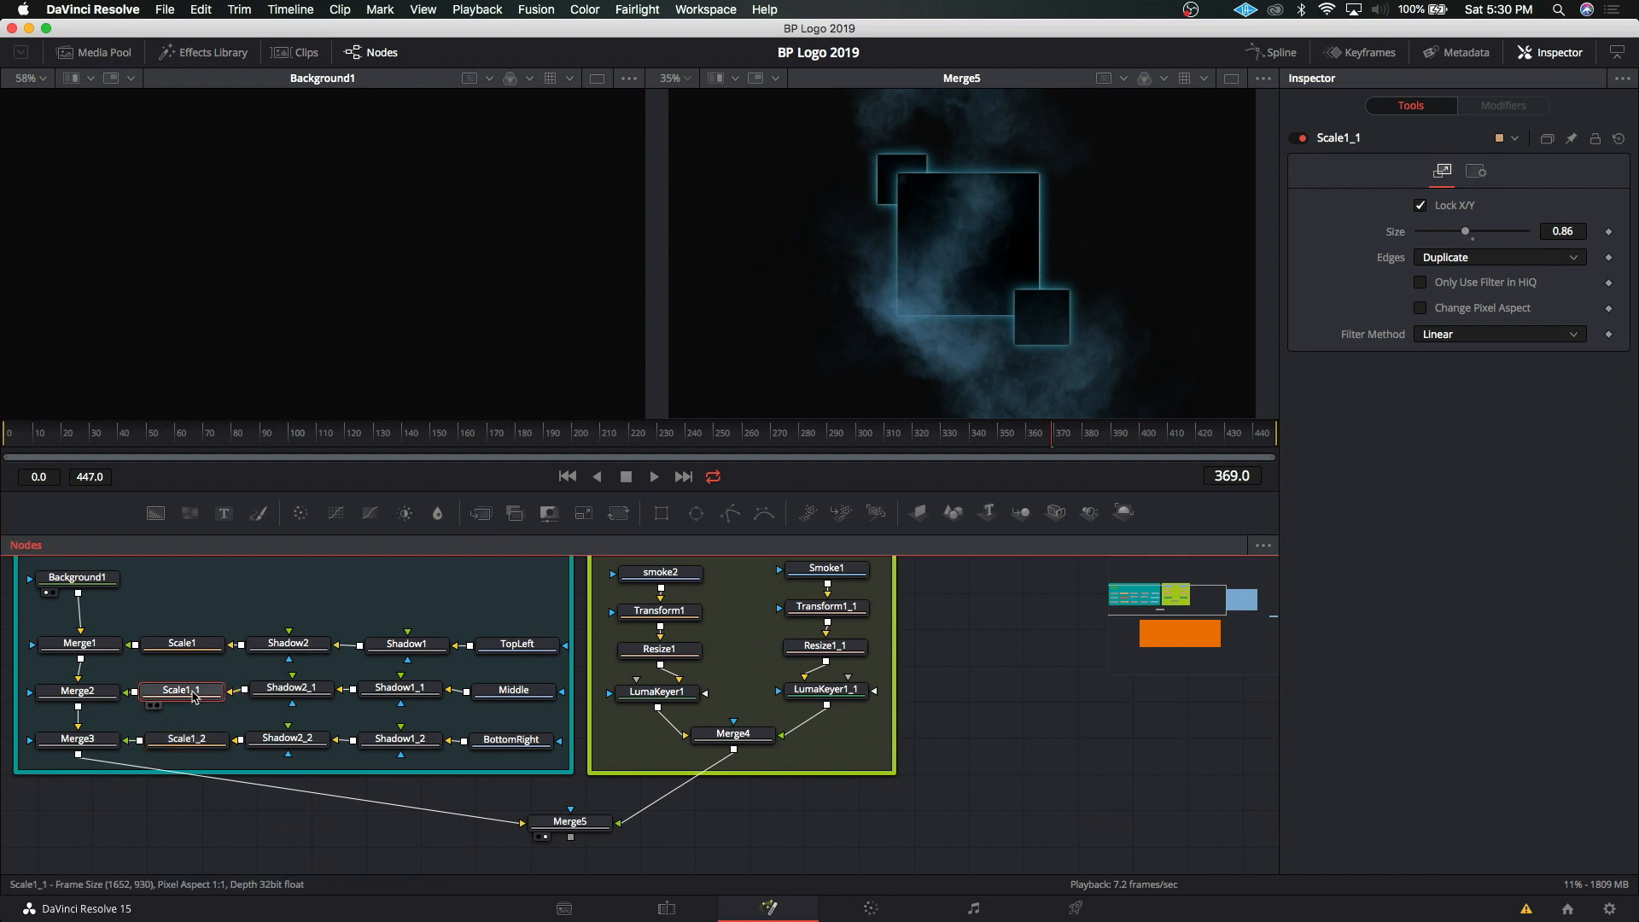
{"action": "left_click", "coordinate": [189, 647]}
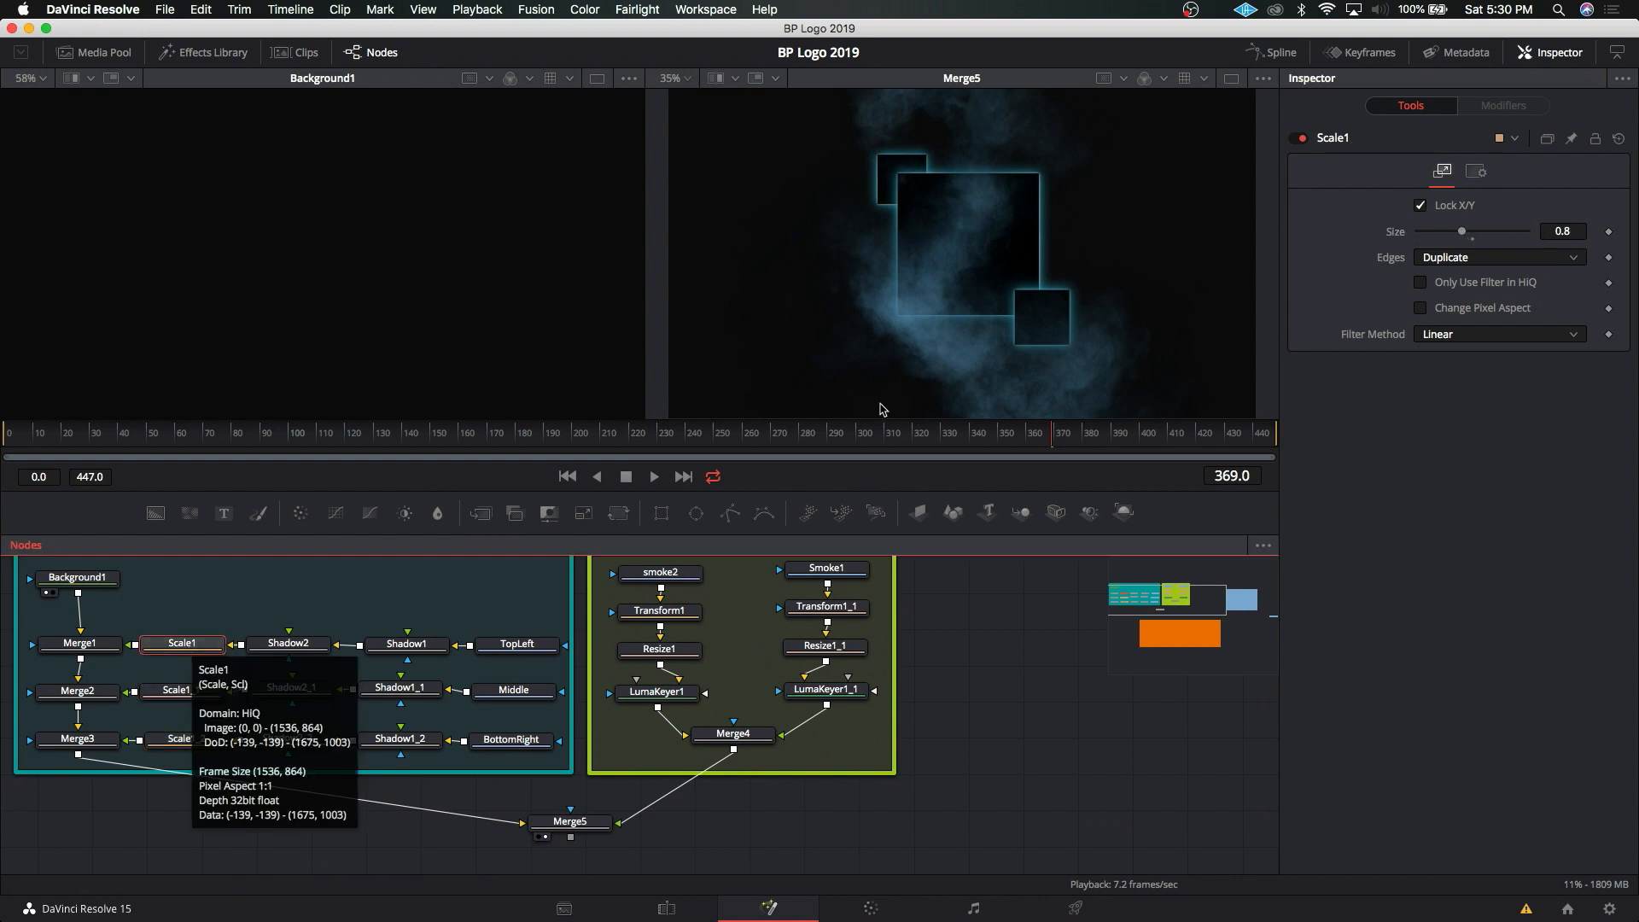
{"action": "left_click_drag", "start_coordinate": [1466, 236], "coordinate": [1461, 235]}
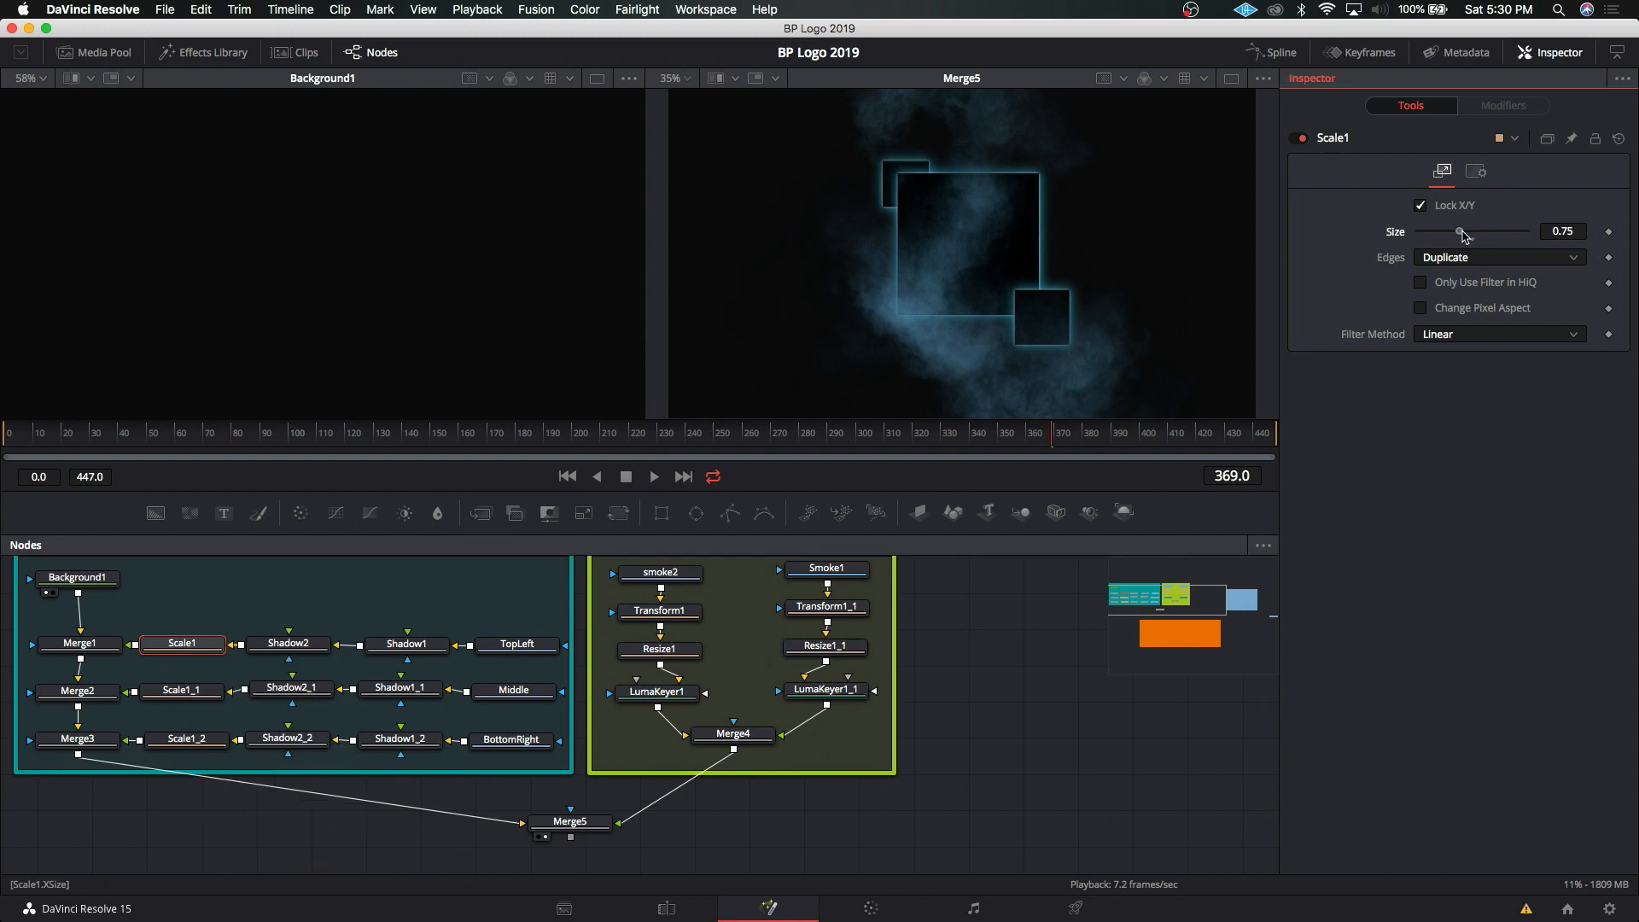
Step: Reduce the Size of Scale1_1 in the Middle row to 0.83, and open Scale1_2's settings
{"action": "left_click", "coordinate": [205, 689]}
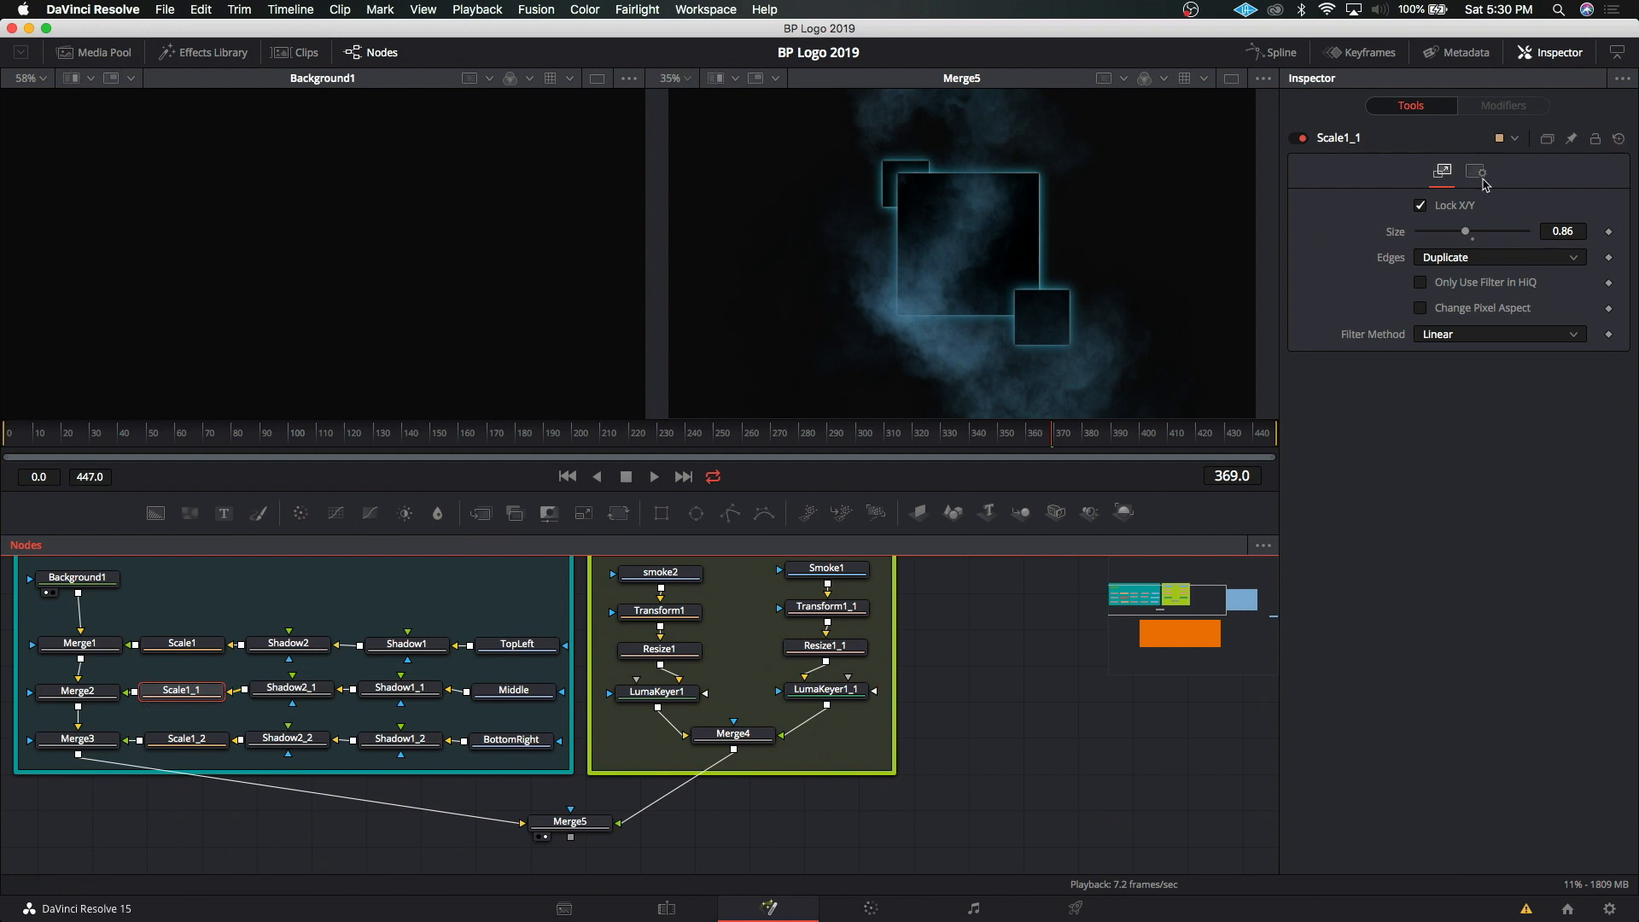
{"action": "left_click_drag", "start_coordinate": [1464, 236], "coordinate": [1462, 236]}
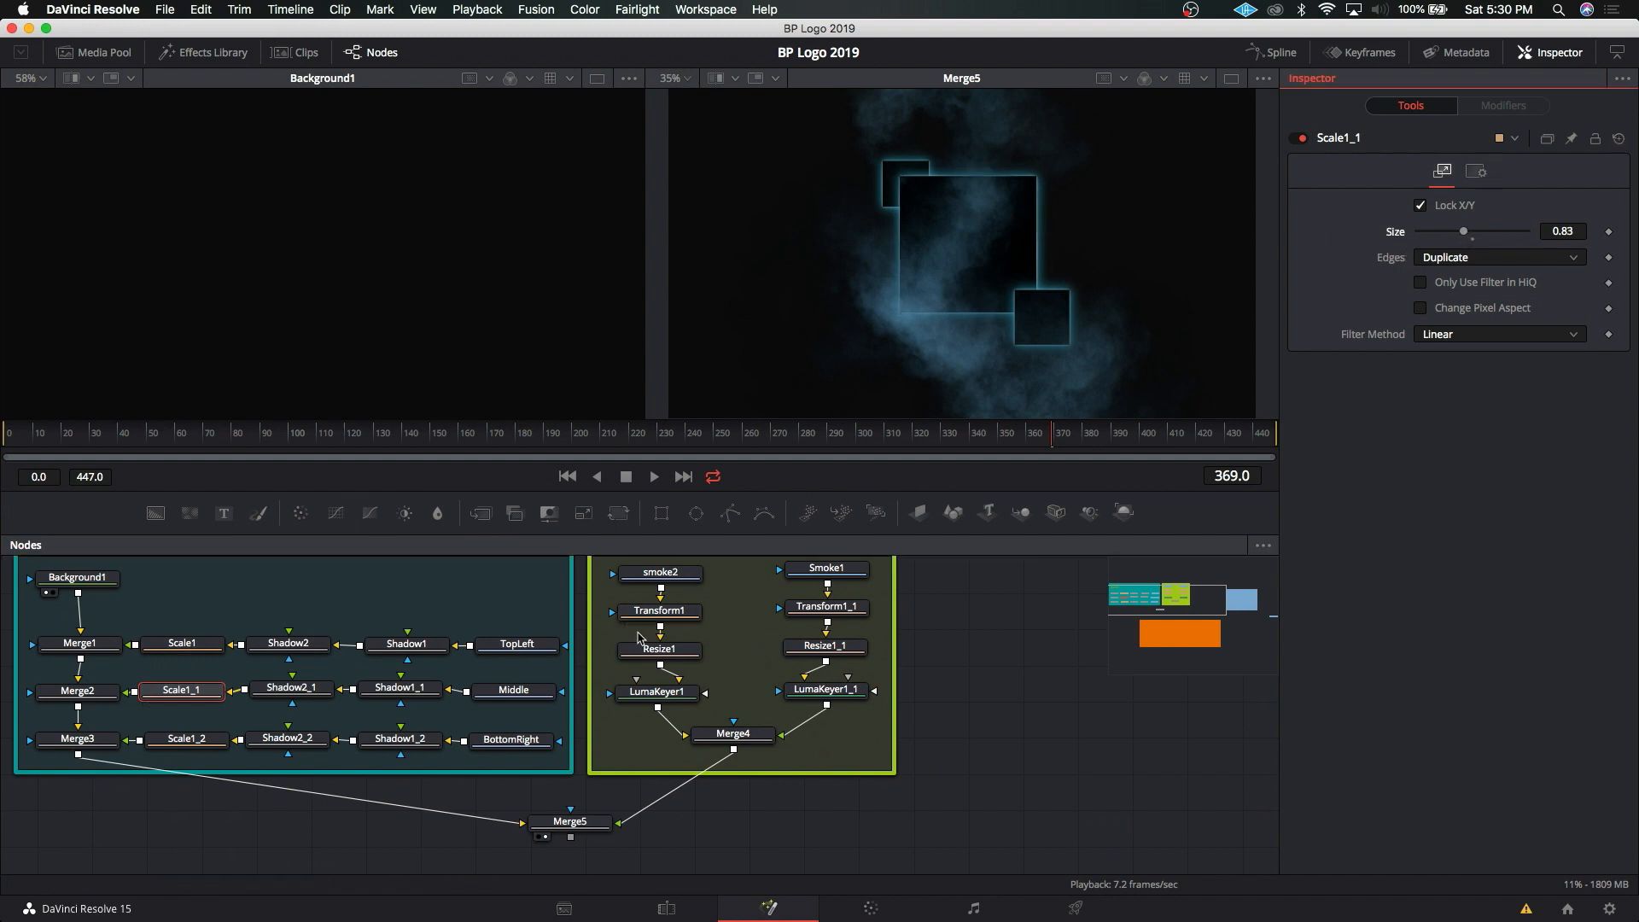
{"action": "left_click", "coordinate": [171, 746]}
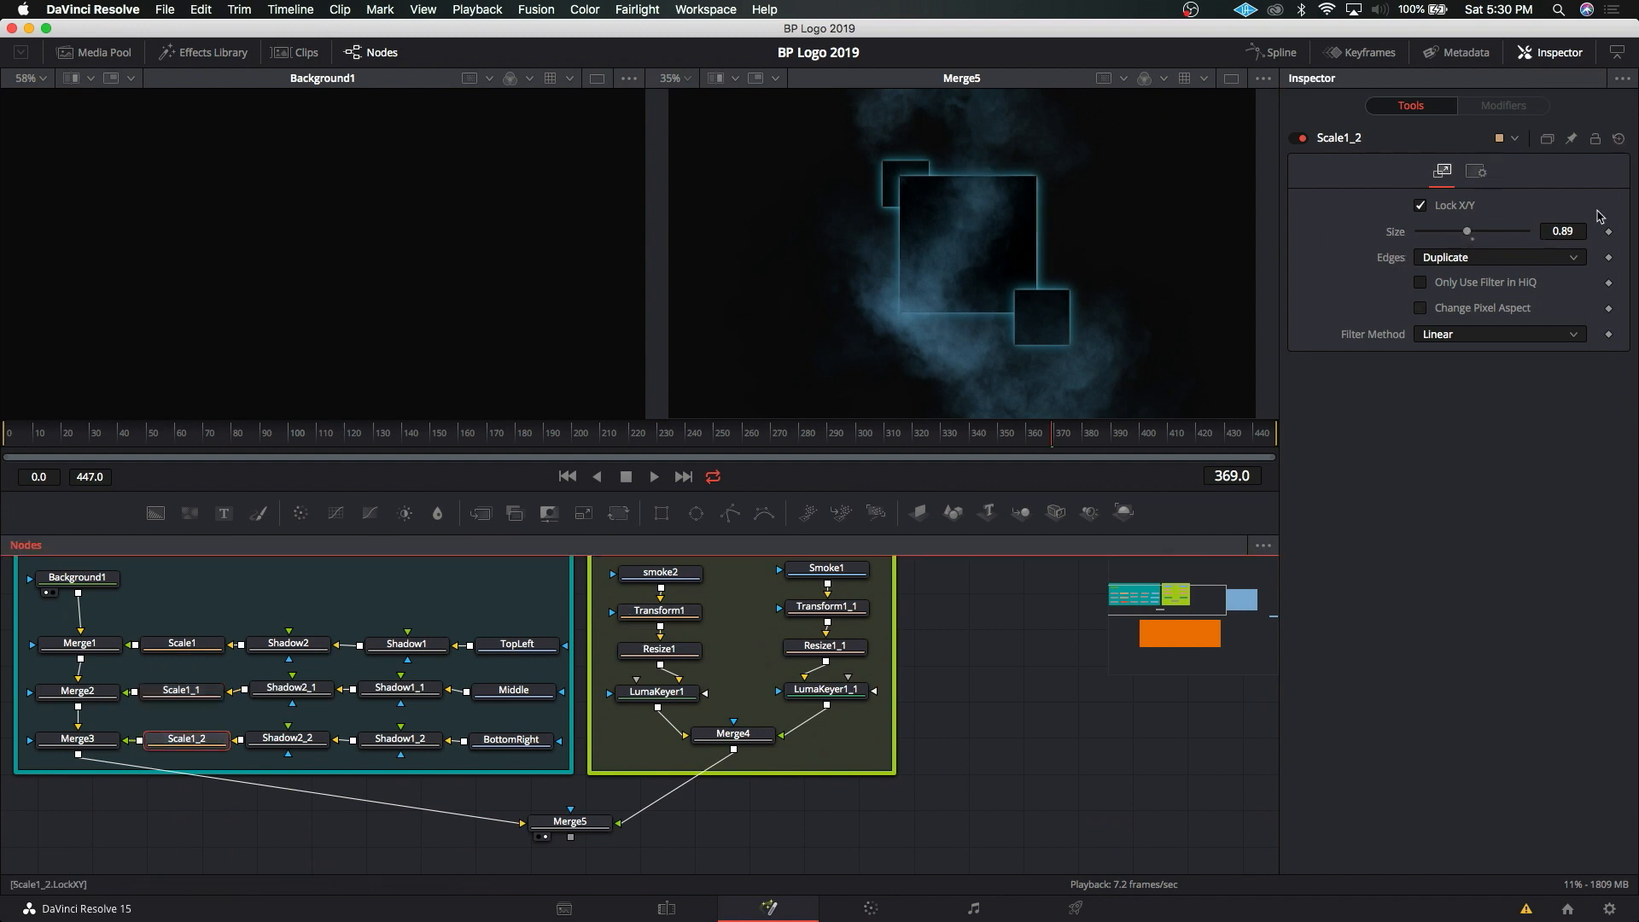
Step: Reduce the Size of Scale1_2 in the BottomRight row to 0.86 and scrub the timeline from its start to check it
{"action": "left_click_drag", "start_coordinate": [1472, 235], "coordinate": [1466, 236]}
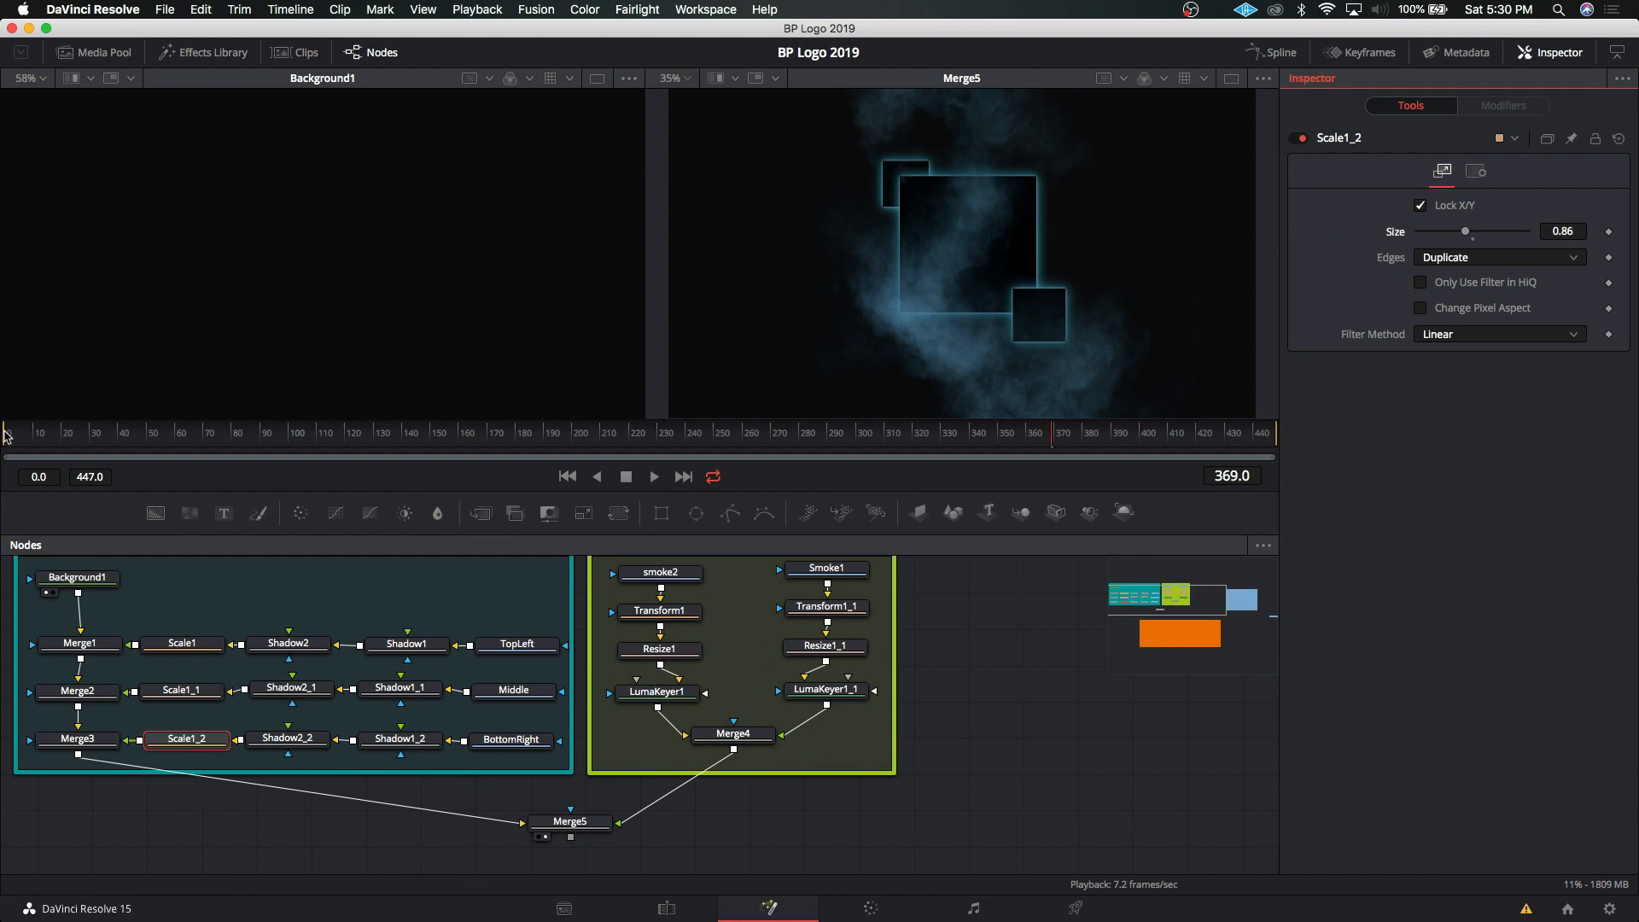
{"action": "mouse_move", "coordinate": [6, 434]}
{"action": "left_mouse_down"}
{"action": "mouse_move", "coordinate": [1056, 439]}
{"action": "mouse_move", "coordinate": [751, 439]}
{"action": "mouse_move", "coordinate": [3, 491]}
{"action": "left_mouse_up"}
{"action": "left_click", "coordinate": [566, 476]}
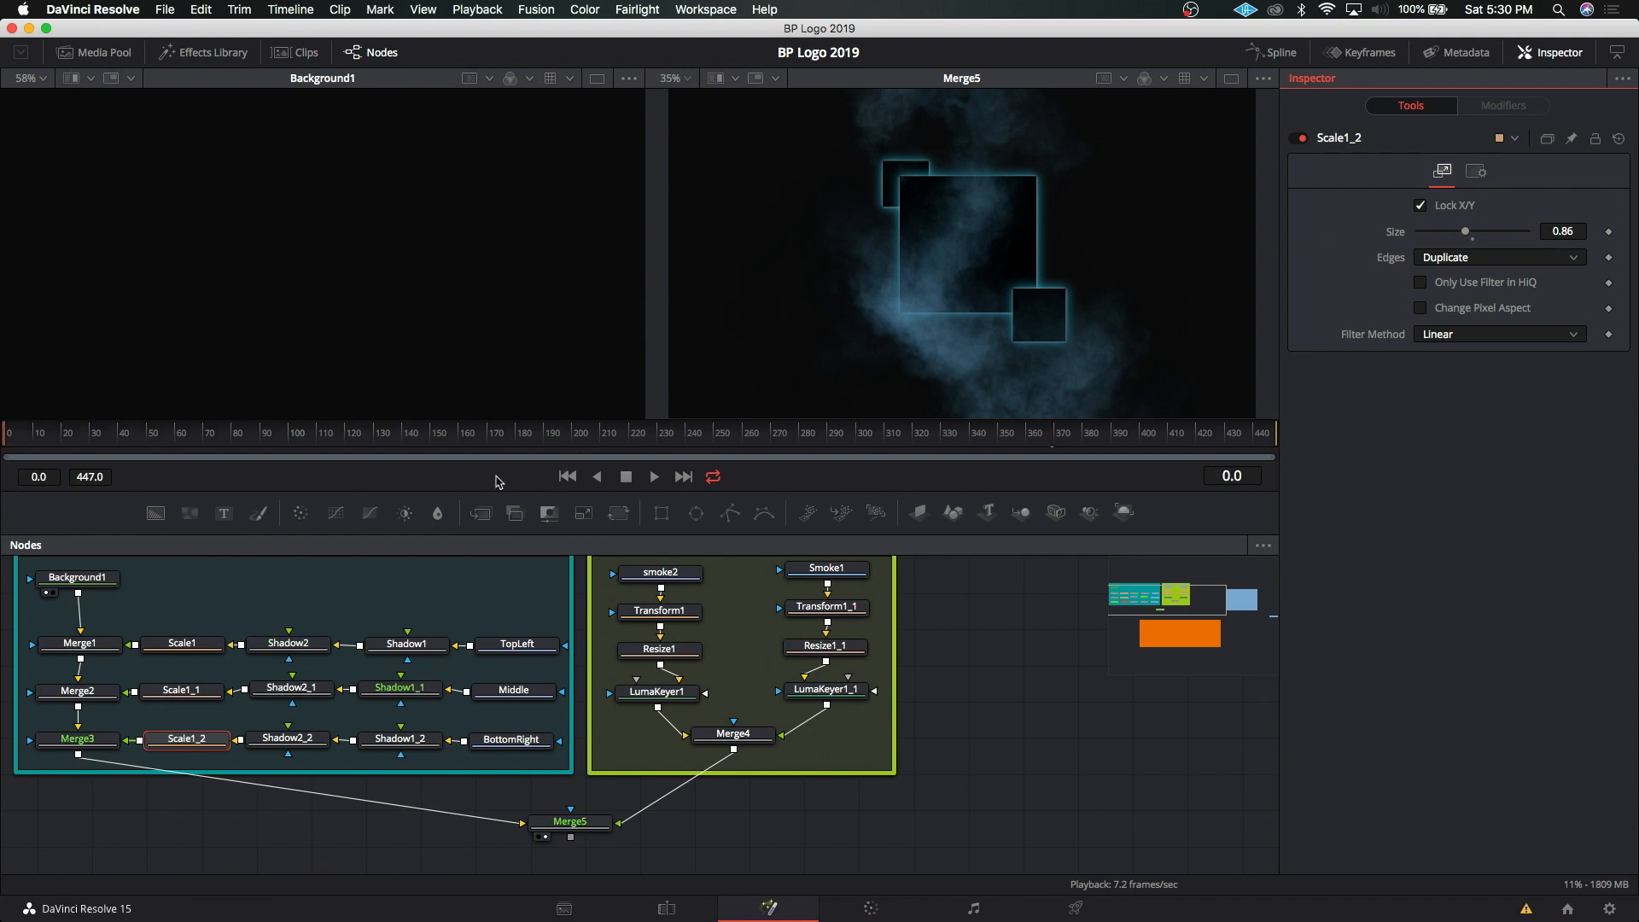
{"action": "left_click", "coordinate": [28, 435]}
{"action": "mouse_move", "coordinate": [28, 437]}
{"action": "left_mouse_down"}
{"action": "mouse_move", "coordinate": [725, 439]}
{"action": "mouse_move", "coordinate": [4, 435]}
{"action": "left_mouse_up"}
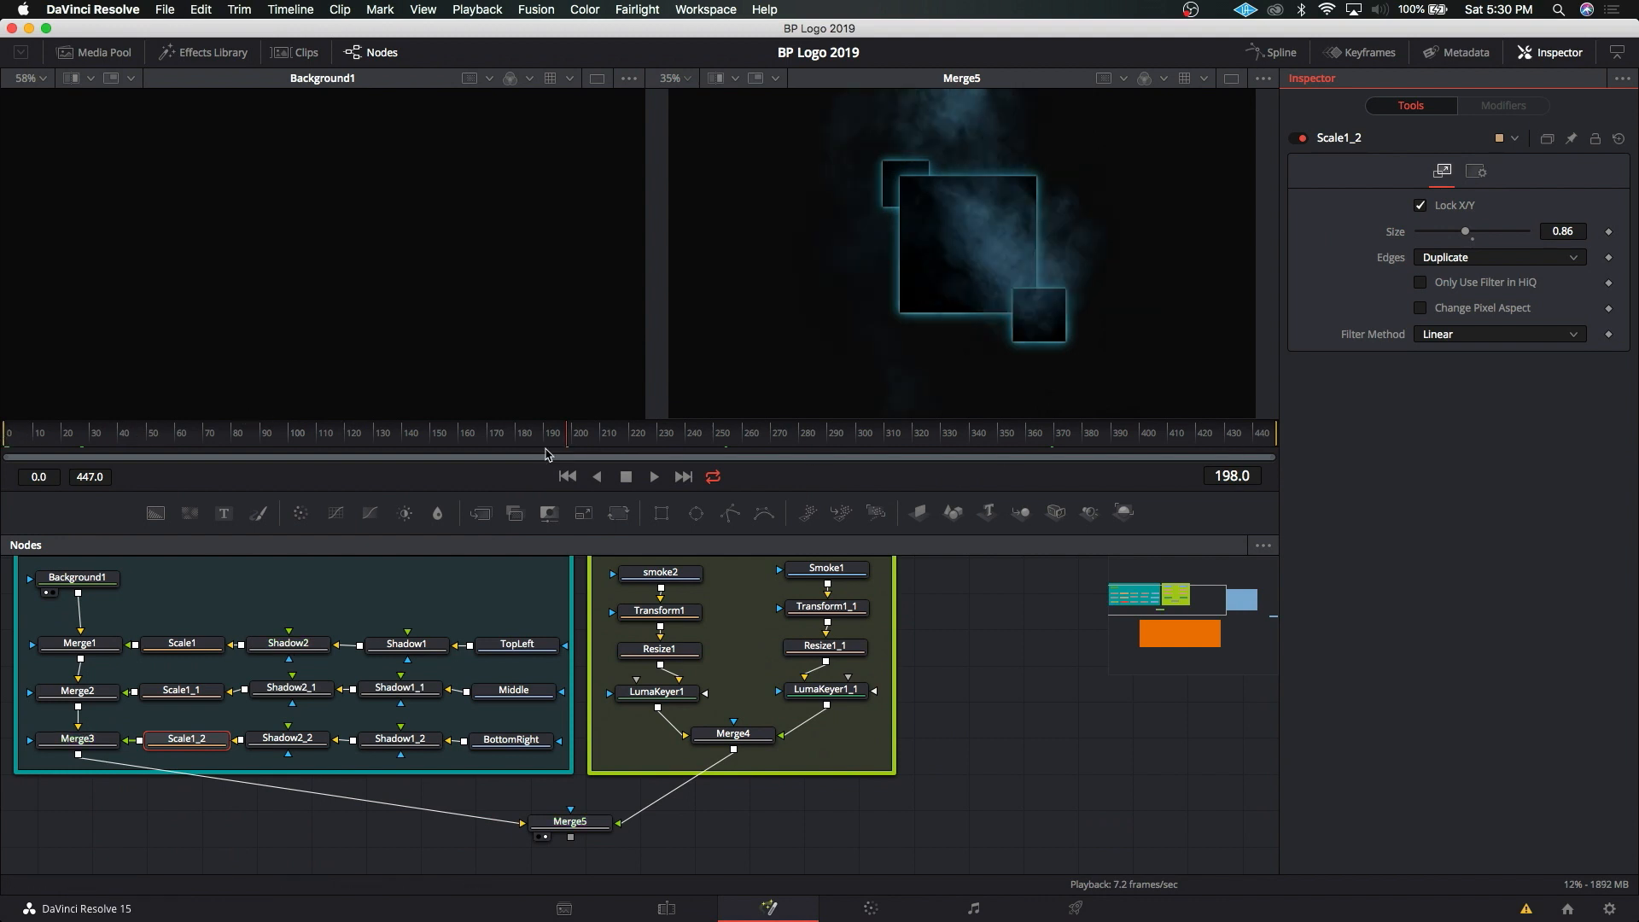
Step: Keyframe Scale1's Size at 0.75 on frame 0 and at 1.0 on the last frame, 447
{"action": "left_click", "coordinate": [566, 476]}
{"action": "left_click", "coordinate": [181, 643]}
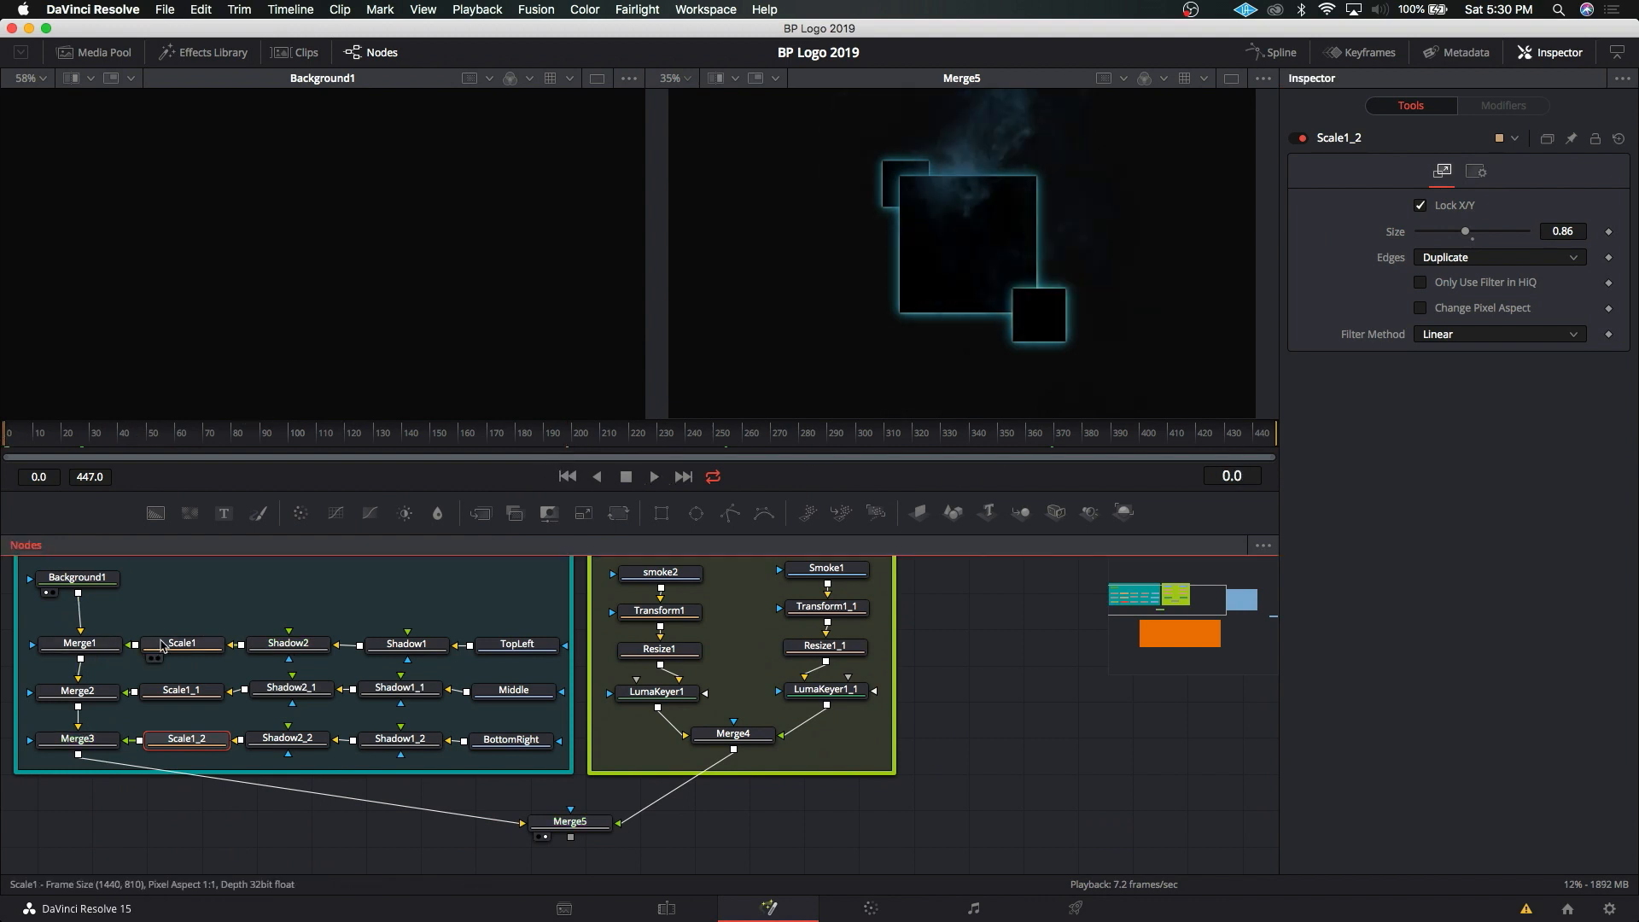
{"action": "left_click", "coordinate": [1609, 232]}
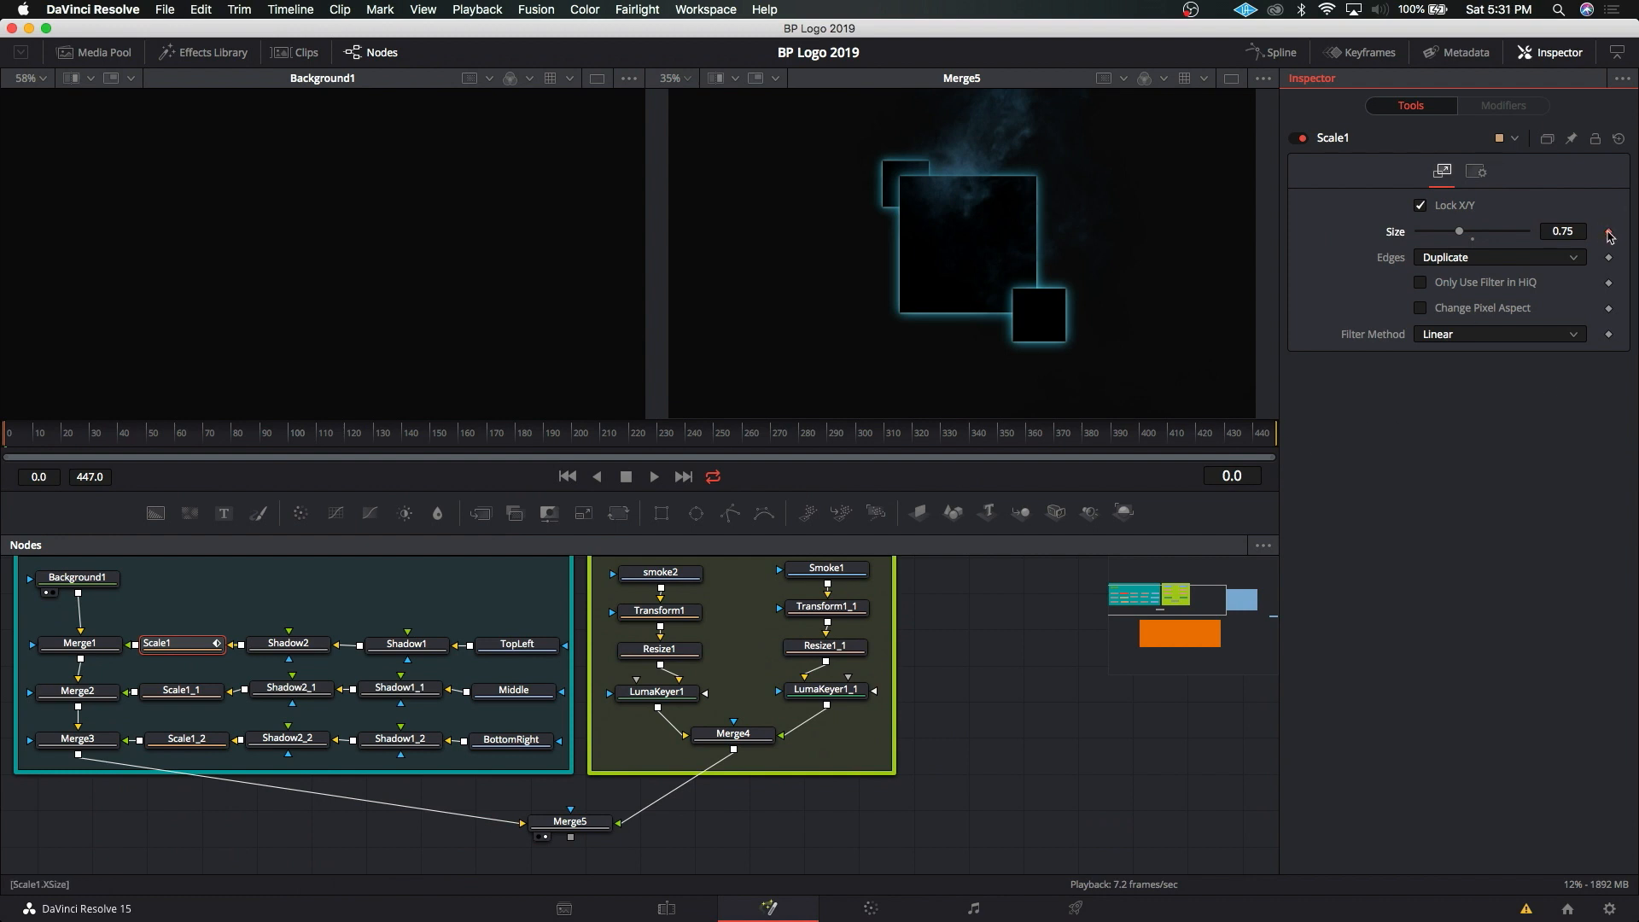
{"action": "left_click", "coordinate": [680, 476]}
{"action": "left_click", "coordinate": [1571, 231]}
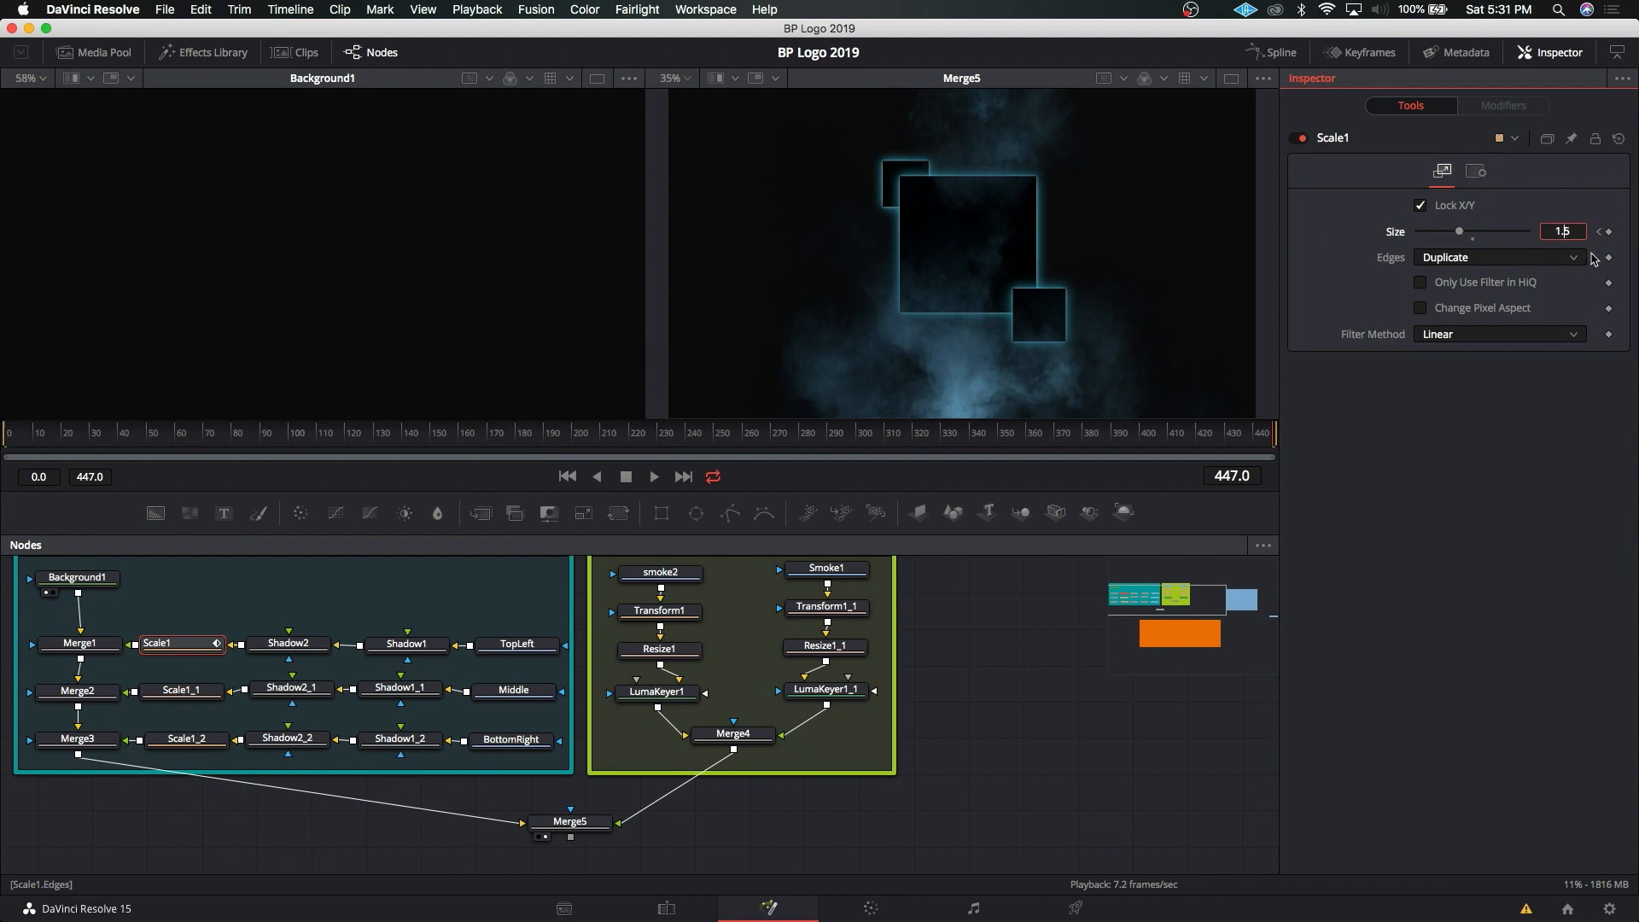
{"action": "type", "text": "1.0"}
{"action": "key", "text": "Return"}
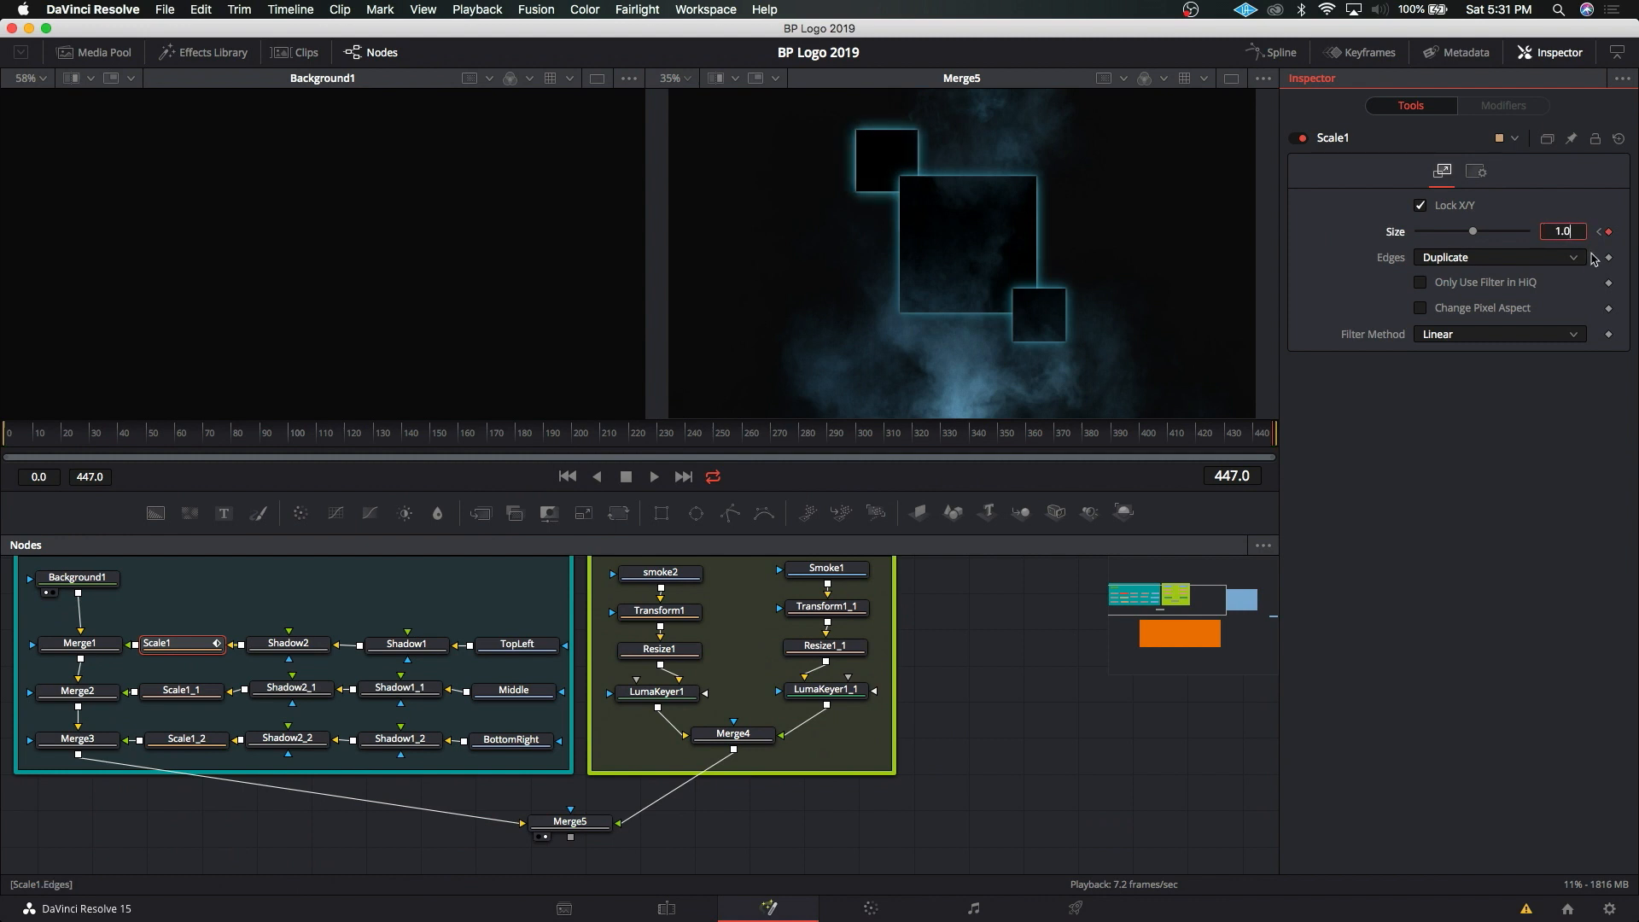
Step: Keyframe Scale1_1's Size at 0.83 on frame 0 and at 1.0 on frame 447
{"action": "left_click", "coordinate": [191, 693]}
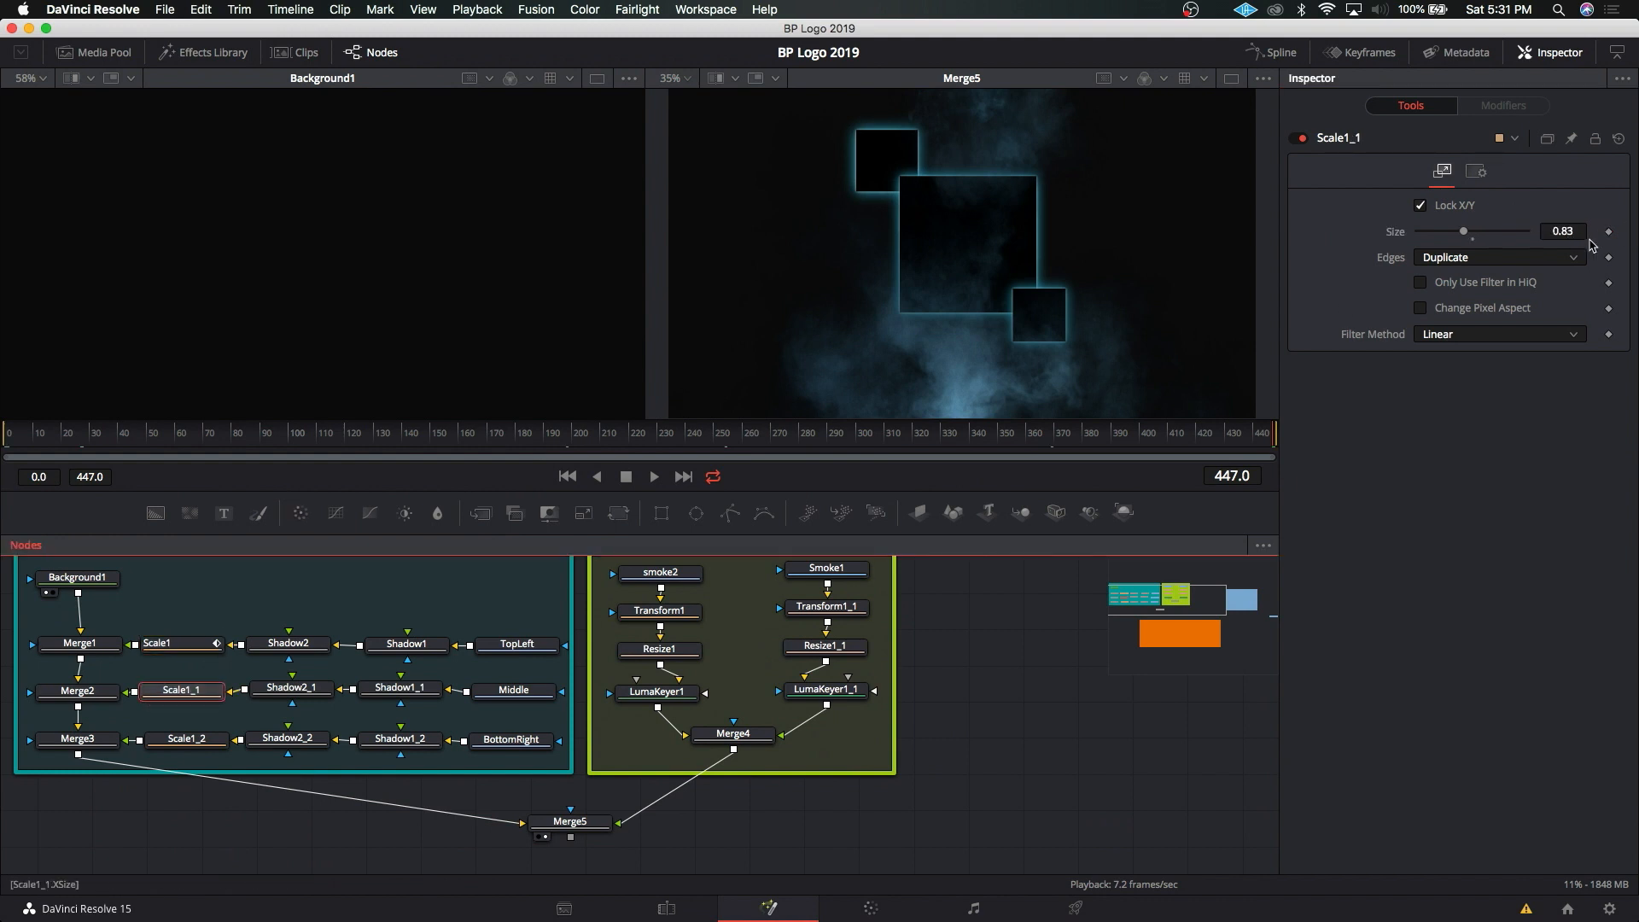
{"action": "left_click", "coordinate": [567, 476]}
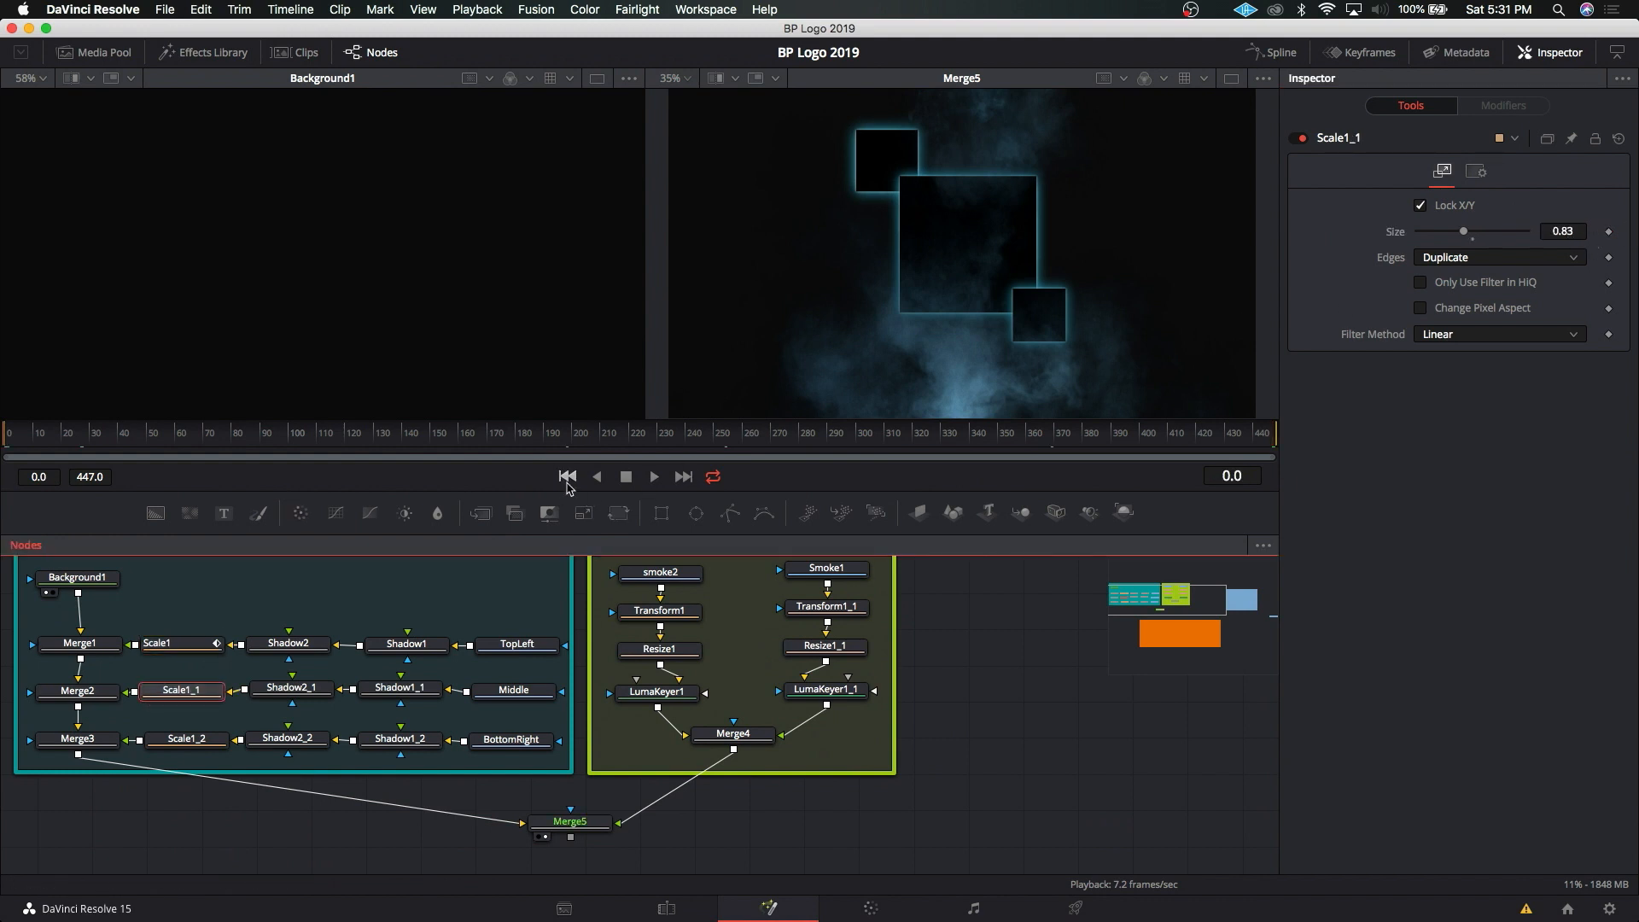
{"action": "left_click", "coordinate": [1608, 232]}
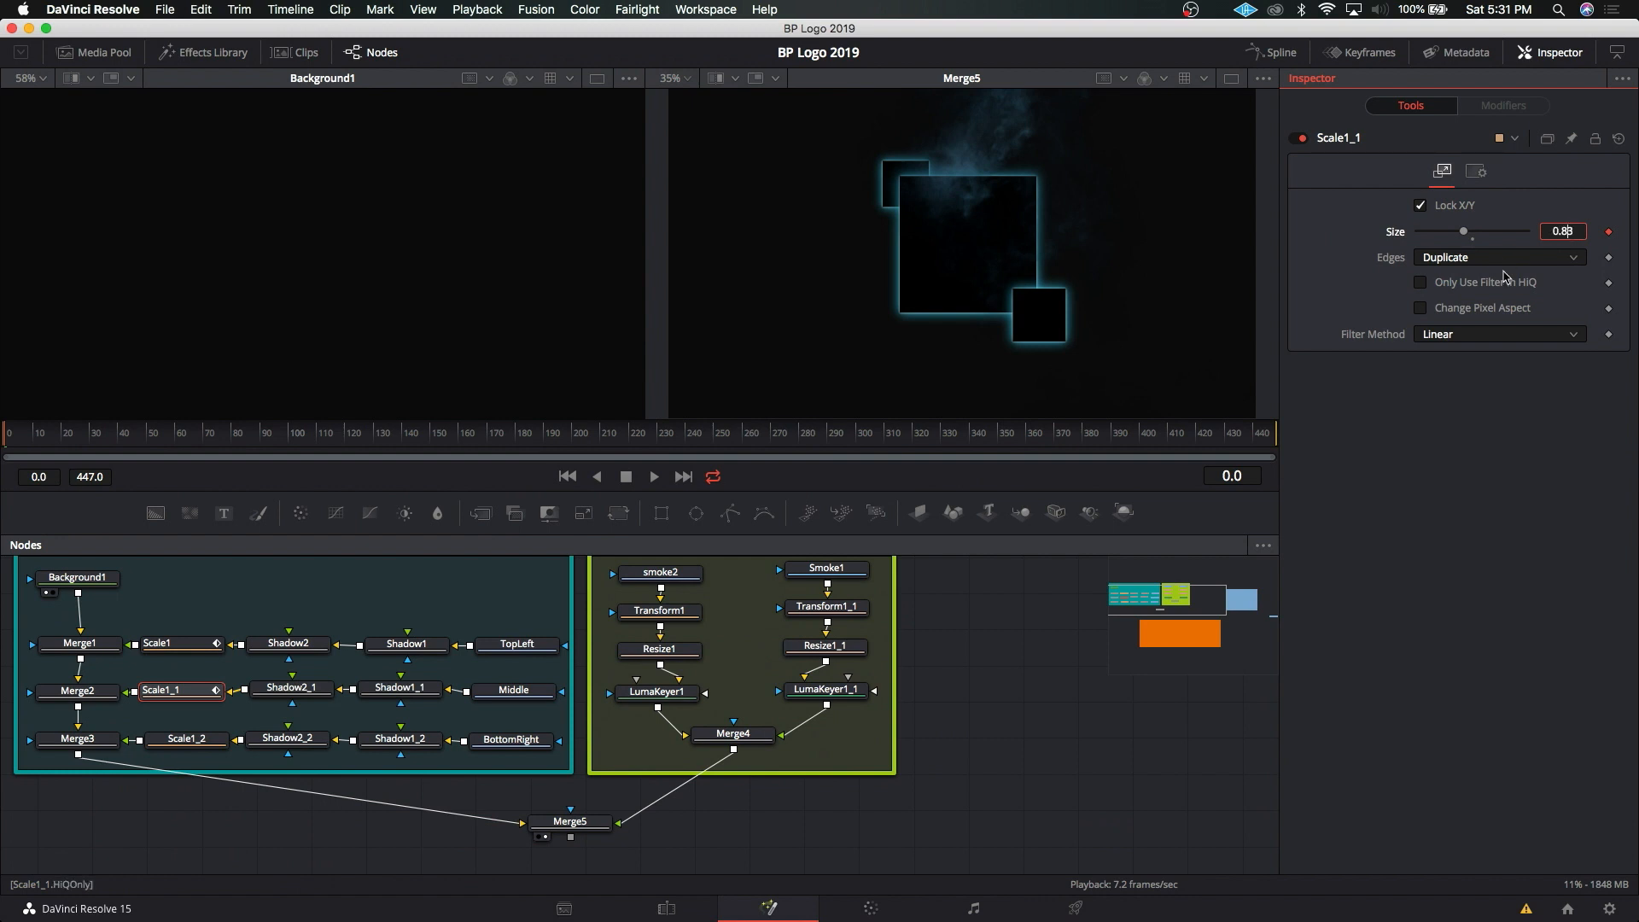
{"action": "left_click", "coordinate": [683, 476]}
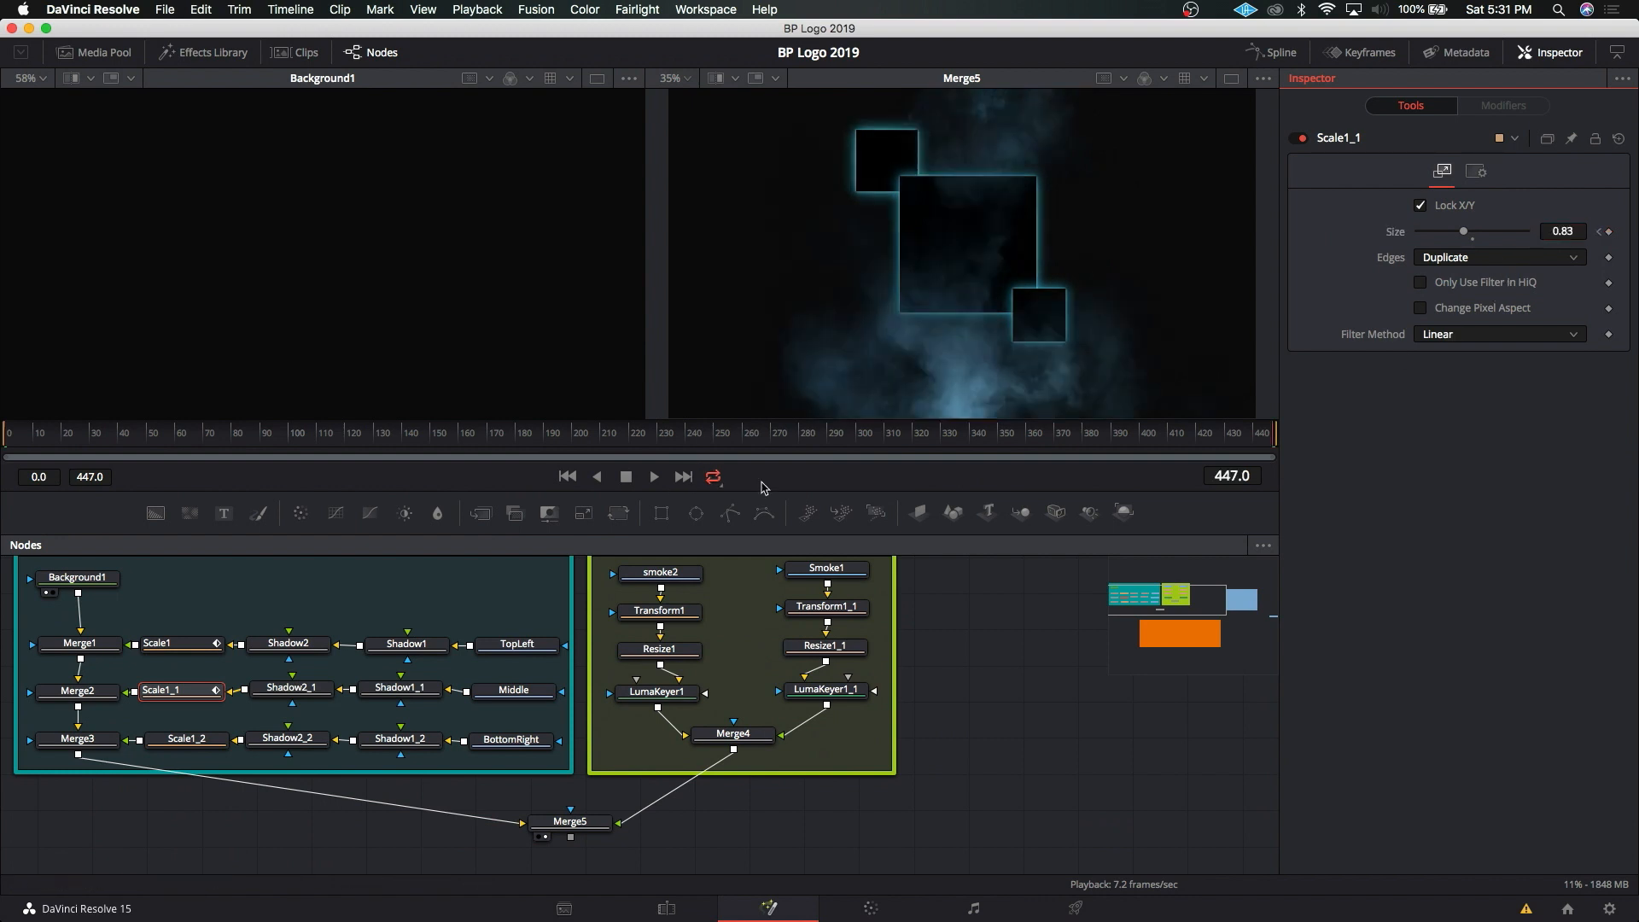
{"action": "left_click", "coordinate": [1573, 231]}
{"action": "key", "text": "Return"}
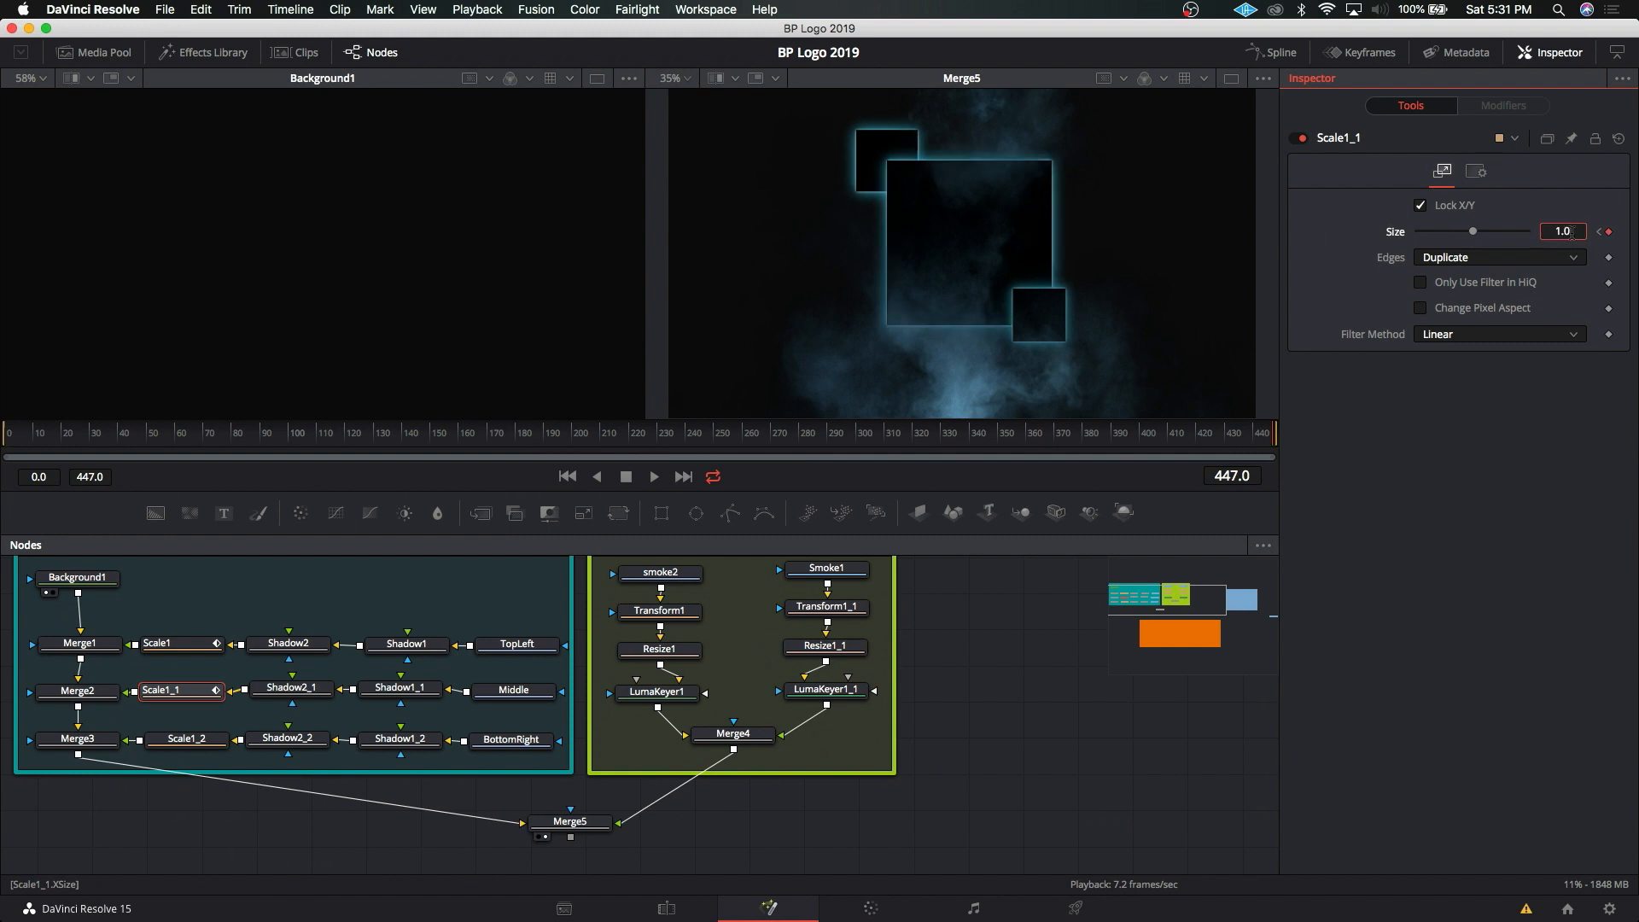
Step: Keyframe Scale1_2's Size at 0.86 on frame 0 and at 1.0 on frame 447
{"action": "left_click", "coordinate": [175, 746]}
{"action": "left_click", "coordinate": [1609, 232]}
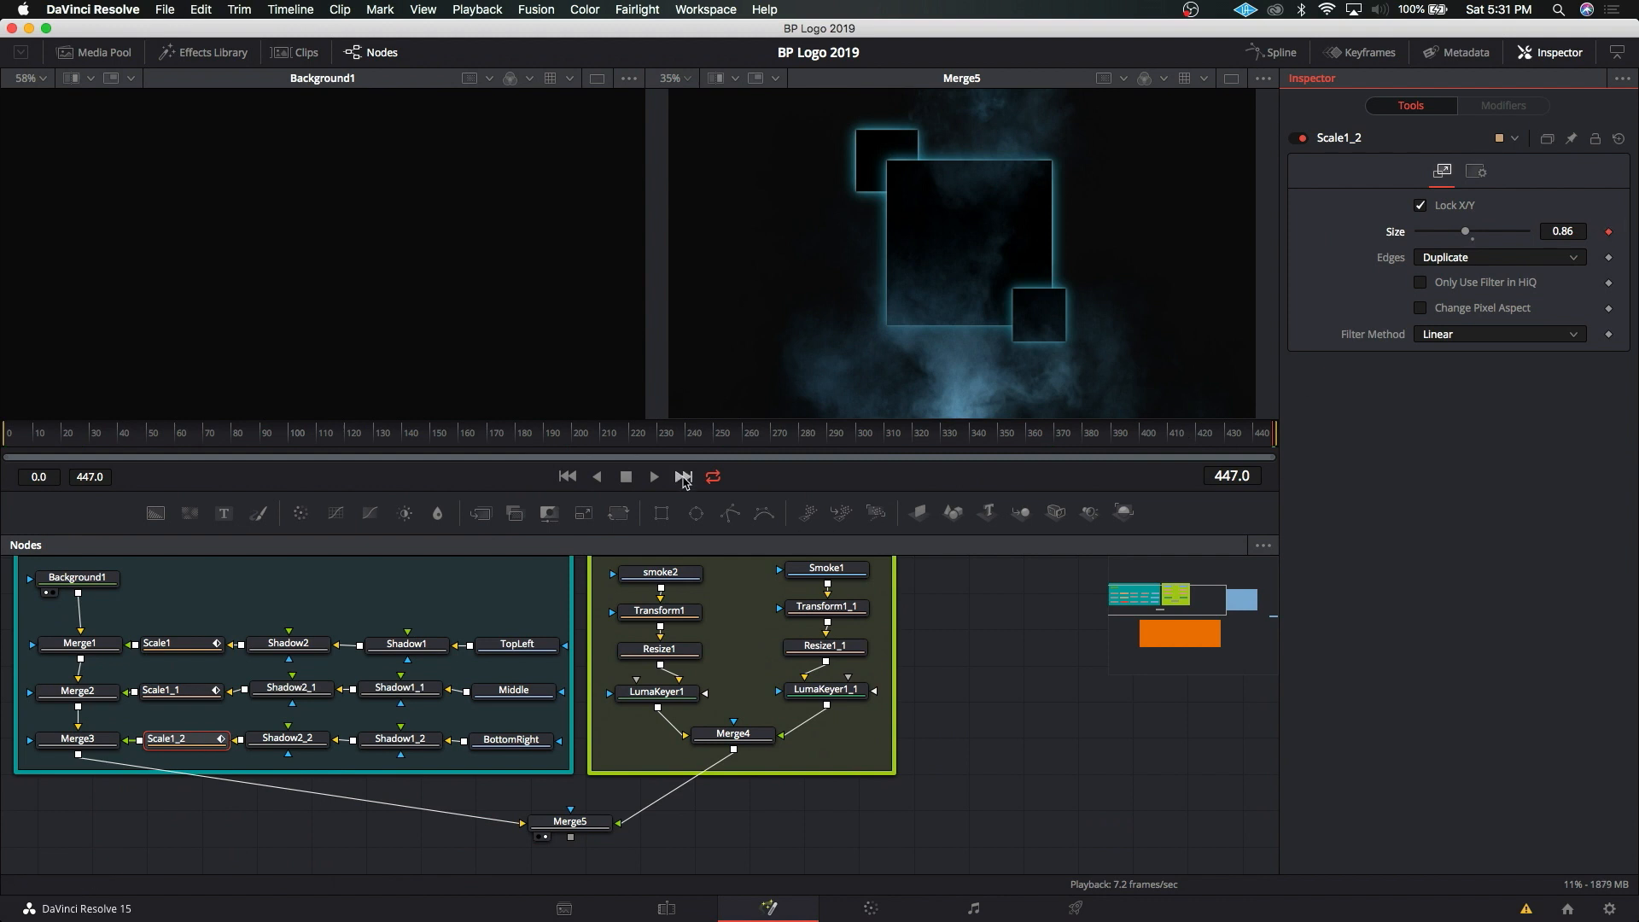
{"action": "left_click", "coordinate": [567, 476]}
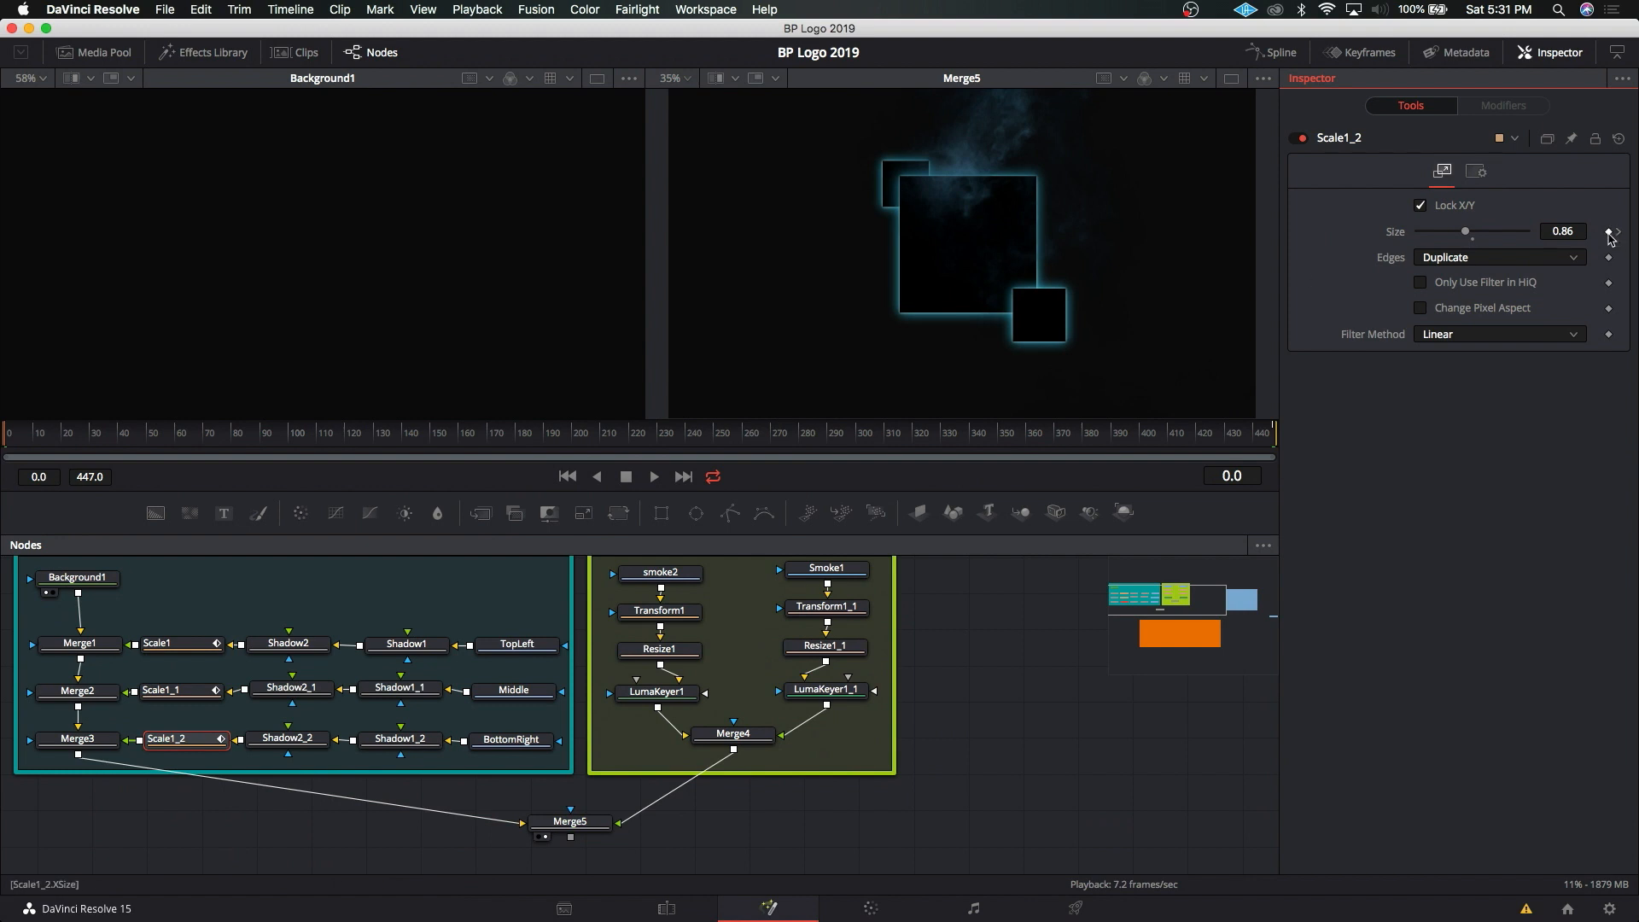
{"action": "left_click", "coordinate": [1609, 233]}
{"action": "left_click", "coordinate": [683, 476]}
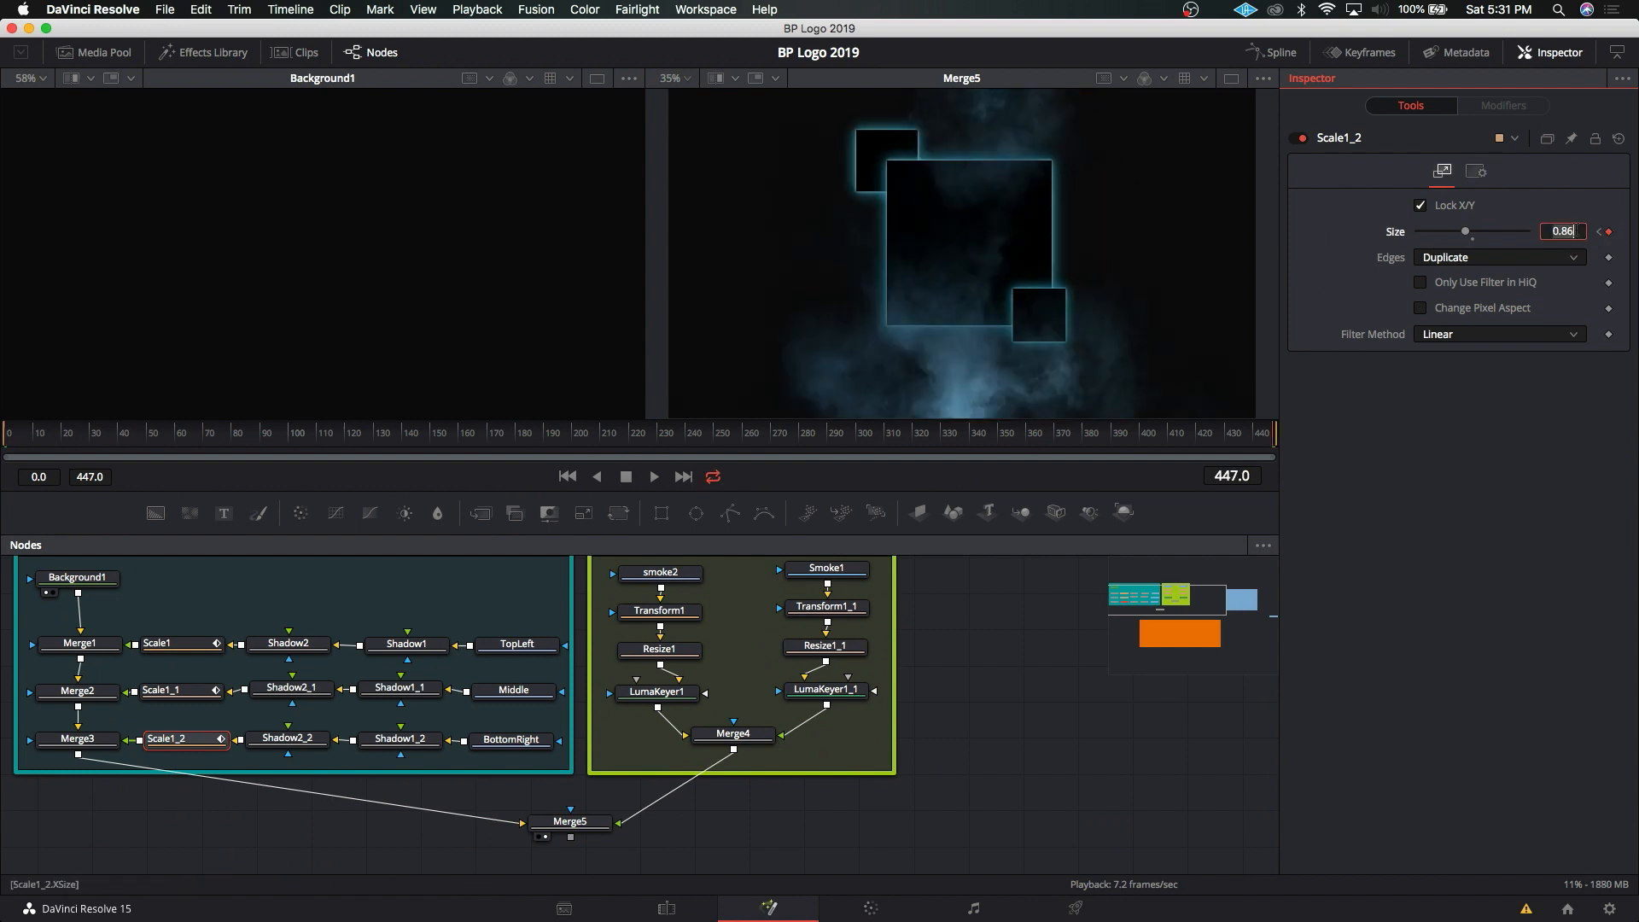
{"action": "key", "text": "Return"}
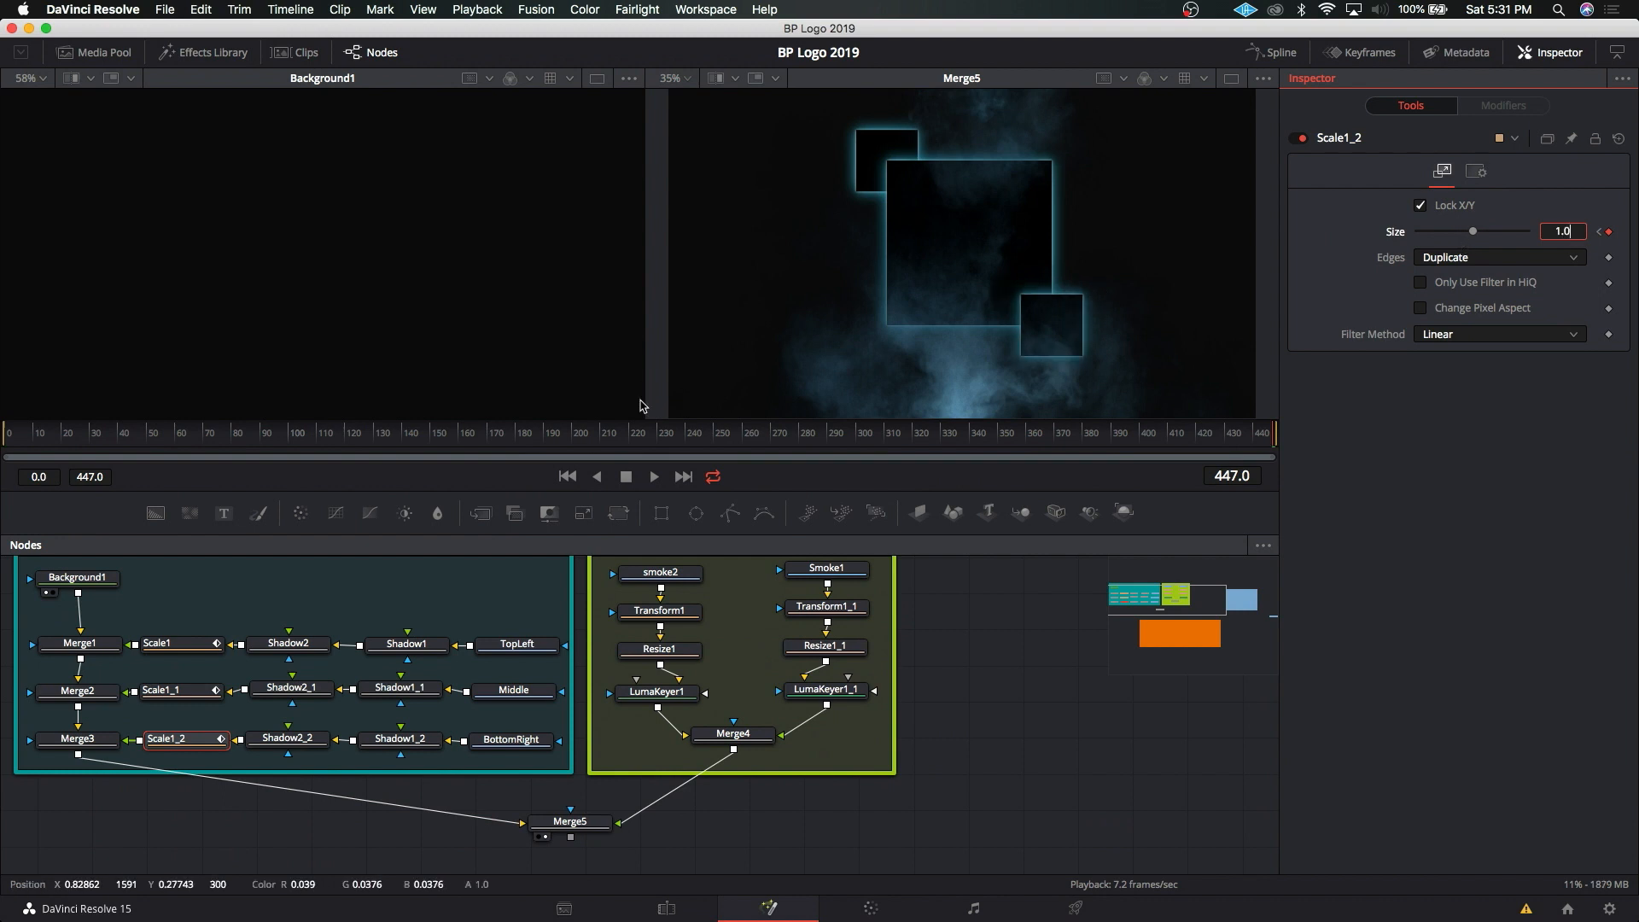
Step: Play the composition and sample frames across the timeline to examine how the three squares grow behind the smoke
{"action": "left_click_drag", "start_coordinate": [61, 439], "coordinate": [340, 453]}
{"action": "left_click", "coordinate": [655, 477]}
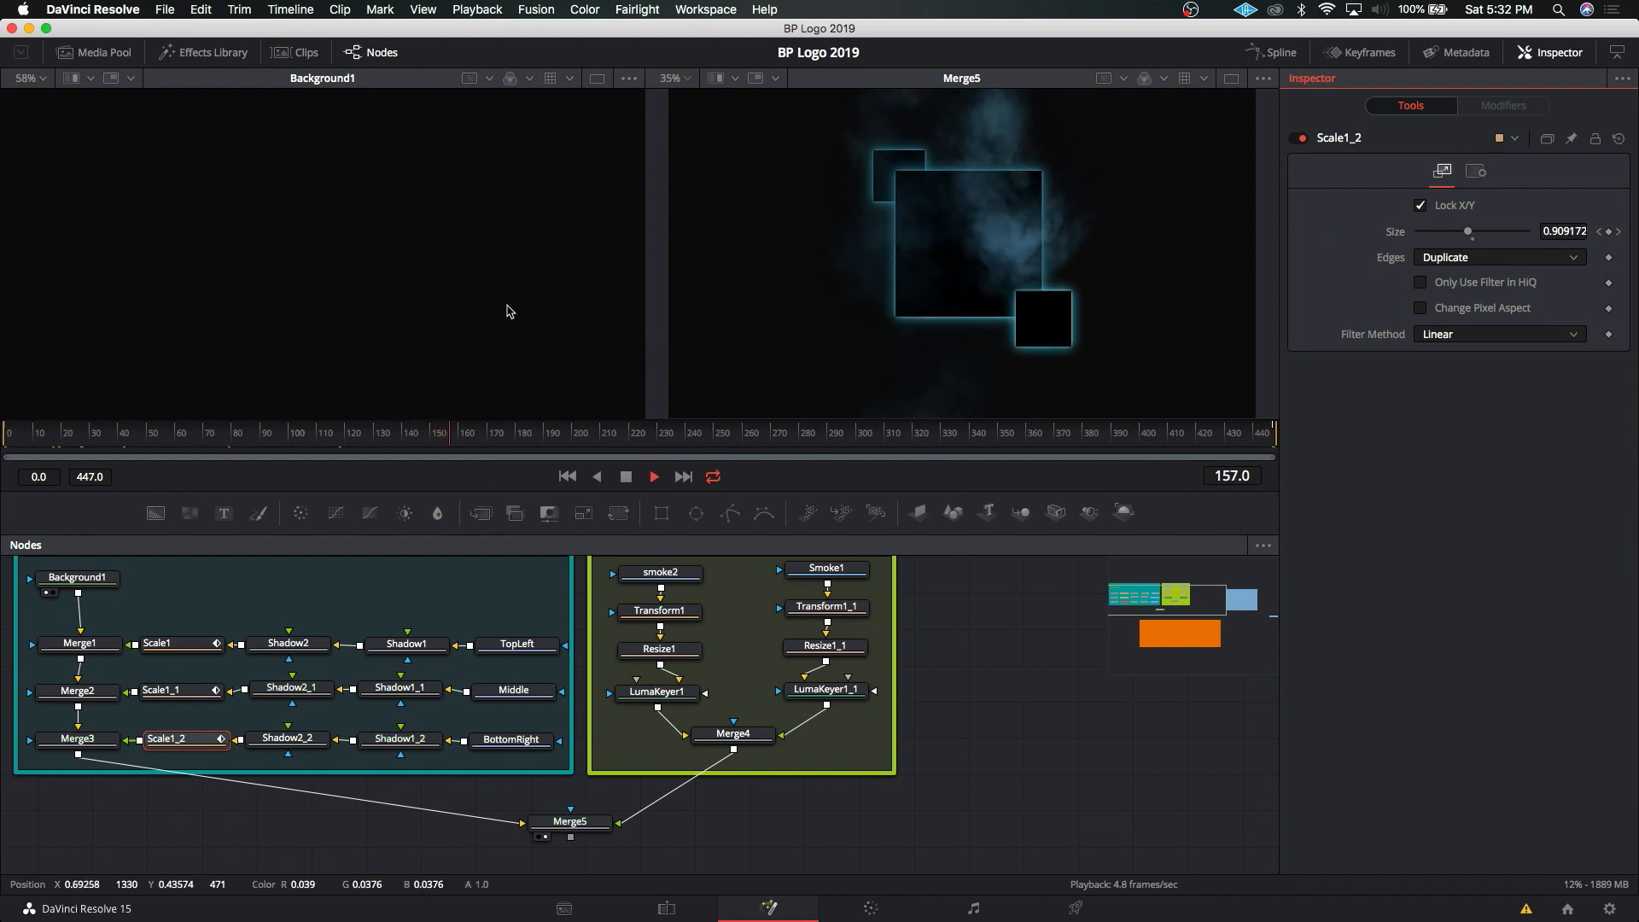
{"action": "left_click", "coordinate": [939, 435]}
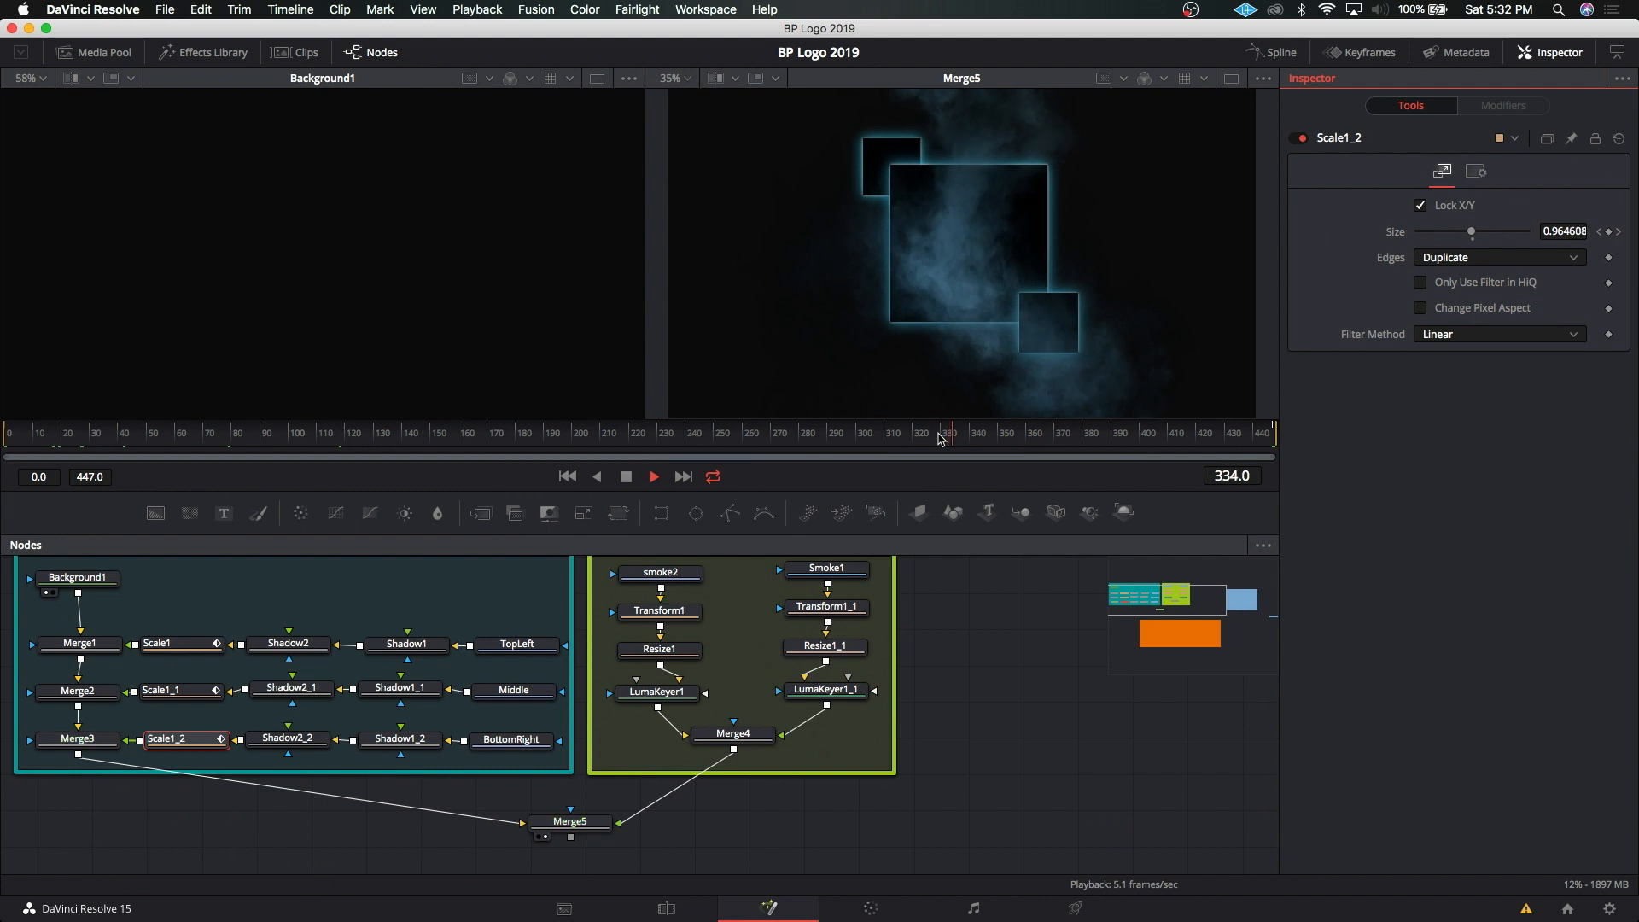
{"action": "left_click", "coordinate": [626, 476]}
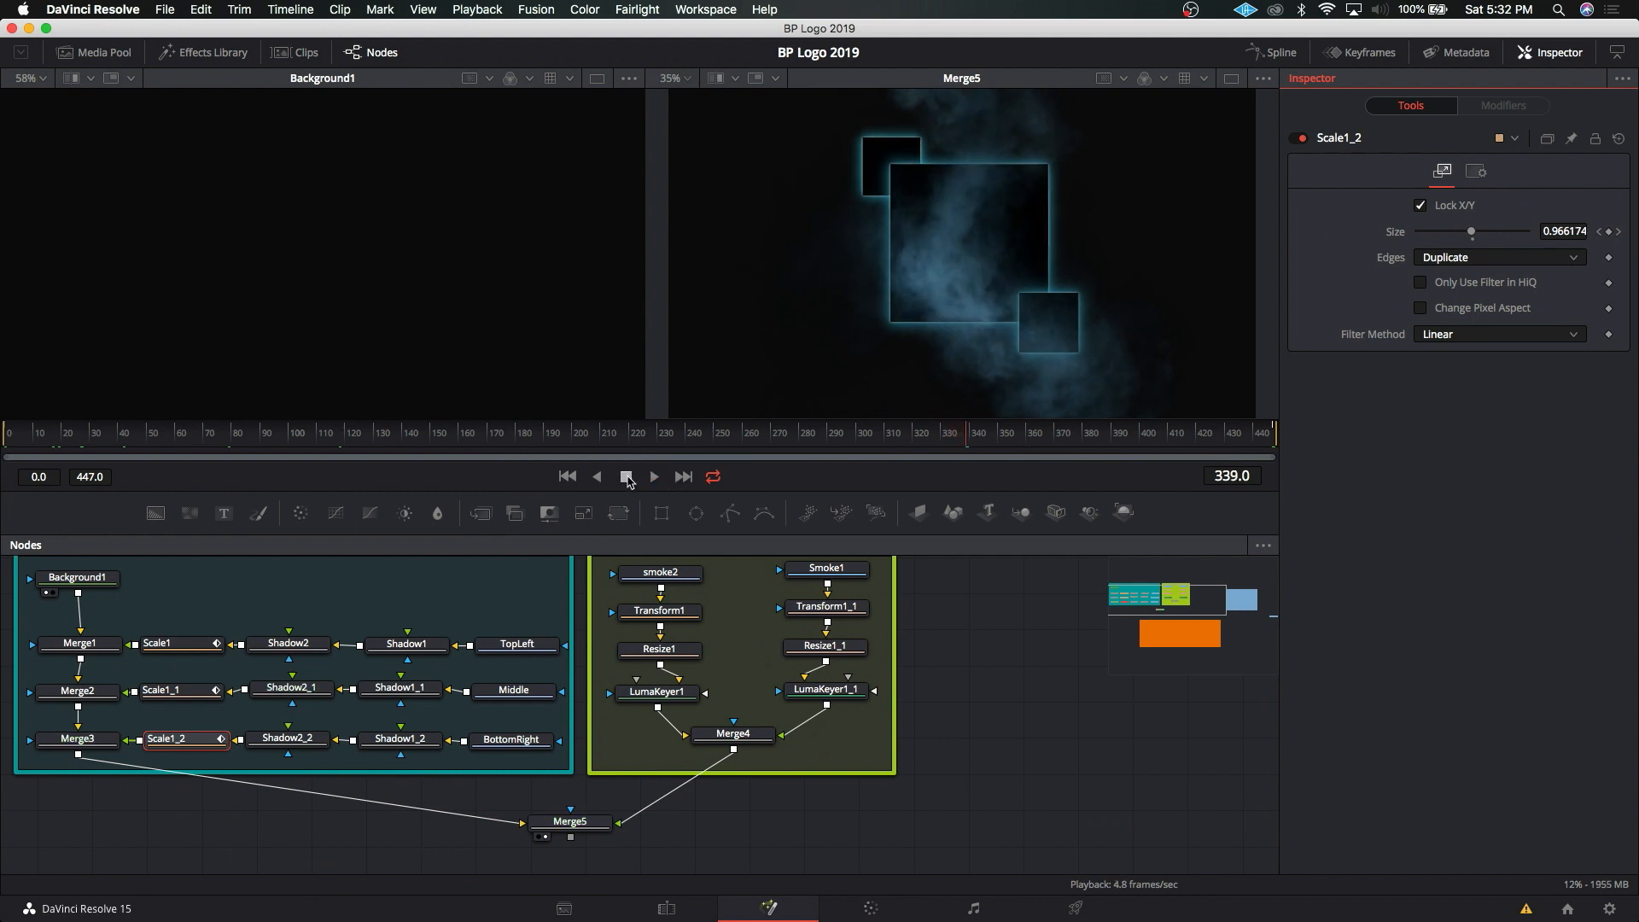
{"action": "left_click", "coordinate": [1055, 437]}
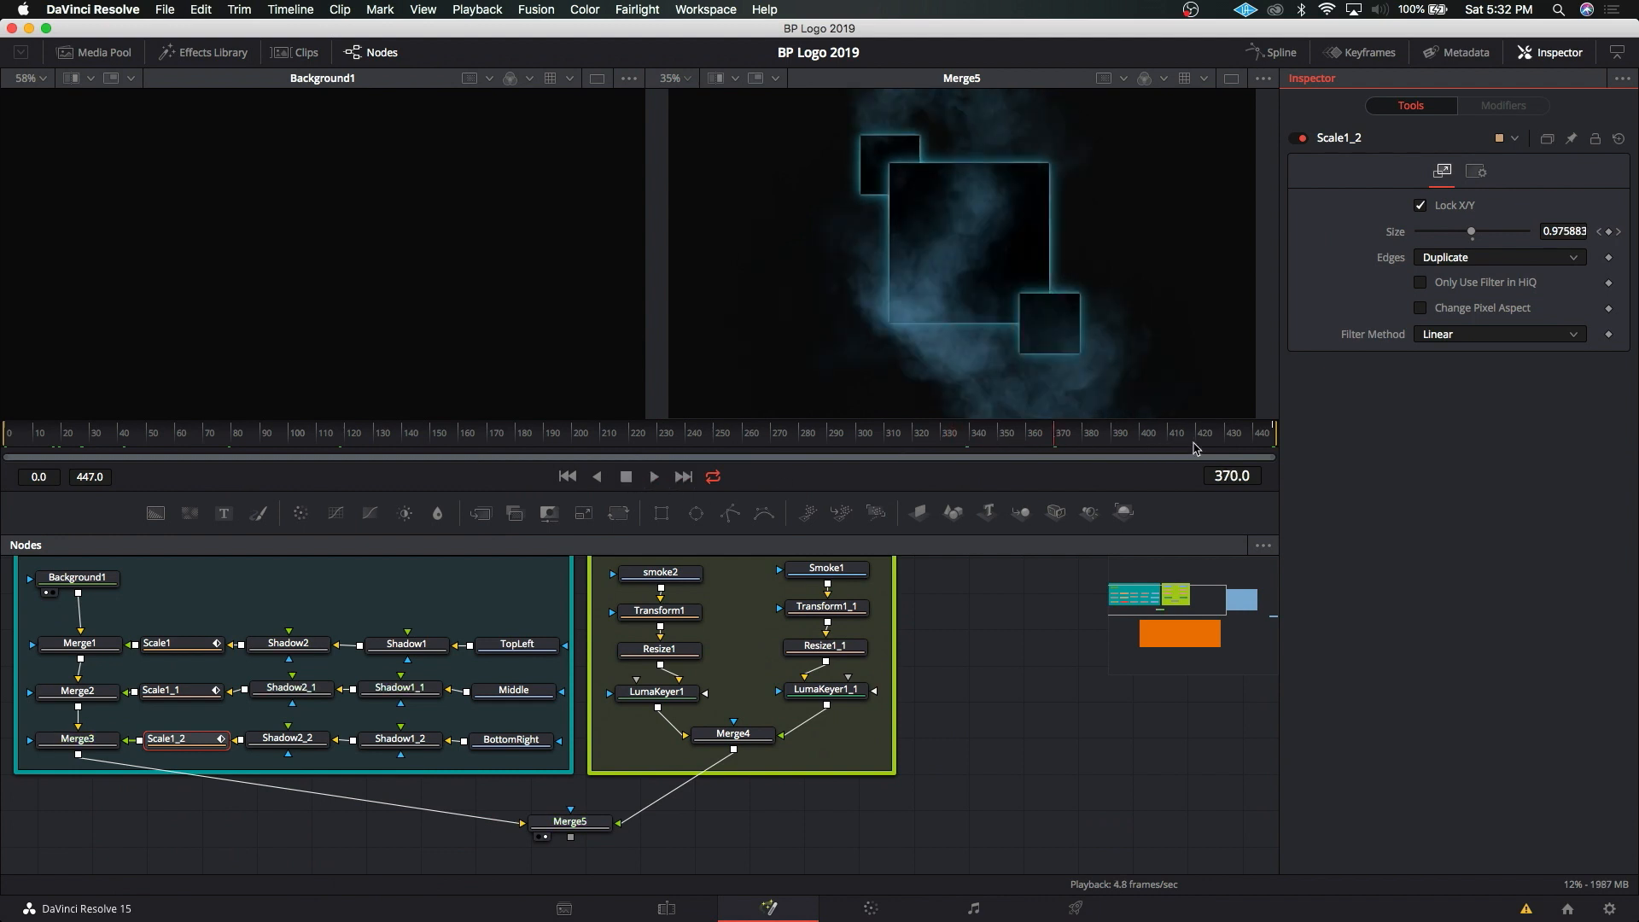
{"action": "left_click", "coordinate": [1193, 438]}
{"action": "left_click", "coordinate": [32, 434]}
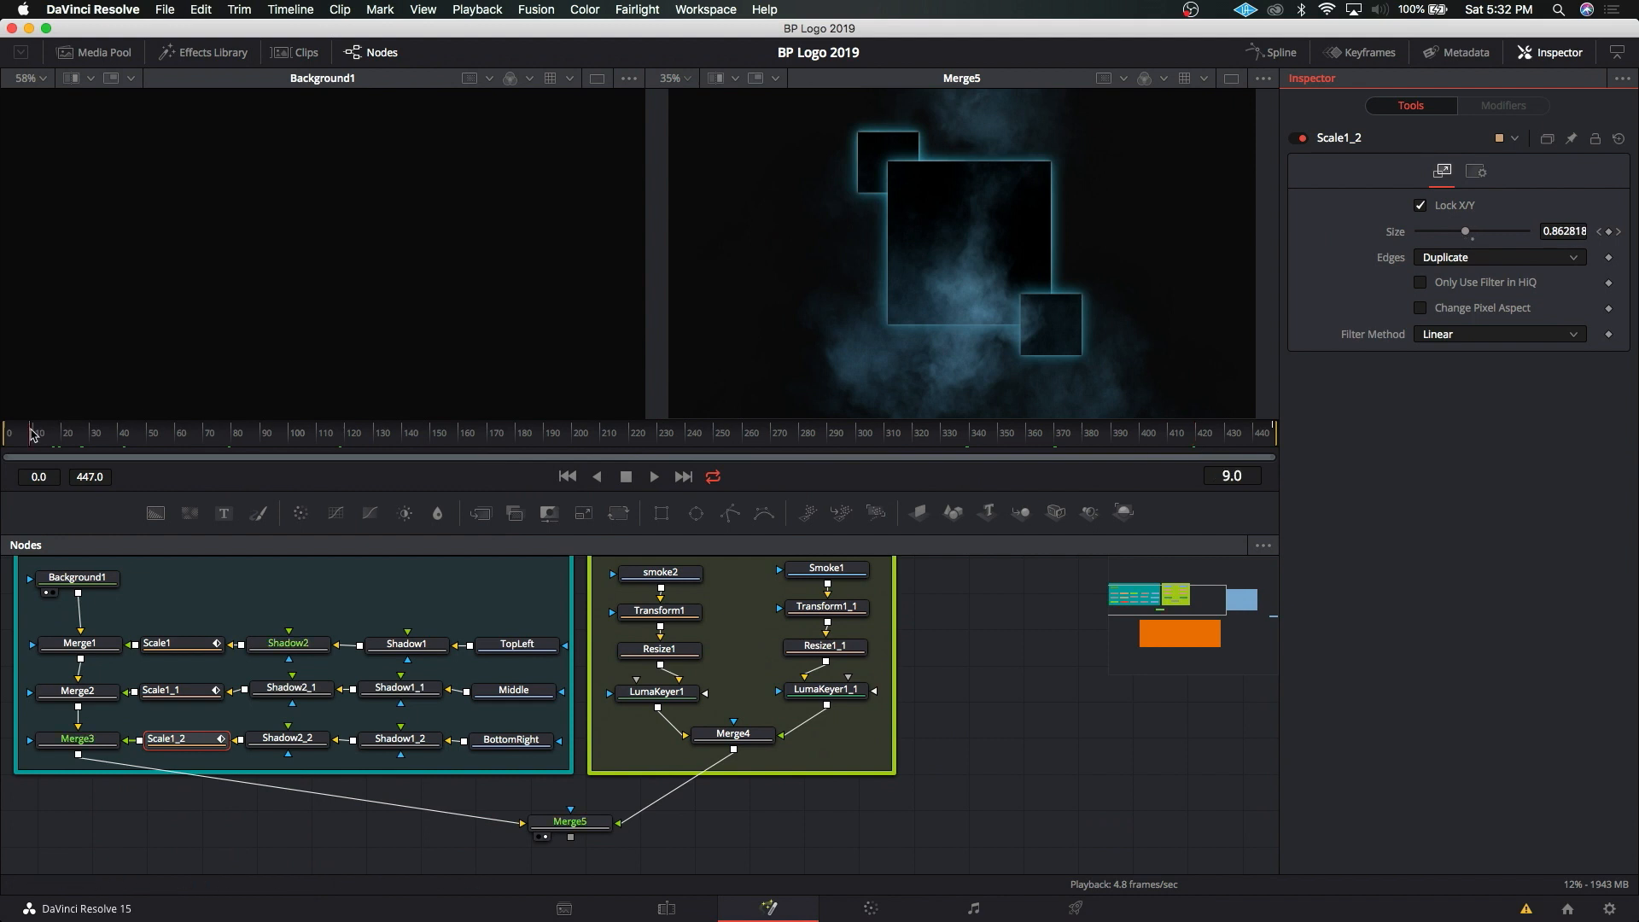
{"action": "left_click", "coordinate": [170, 434]}
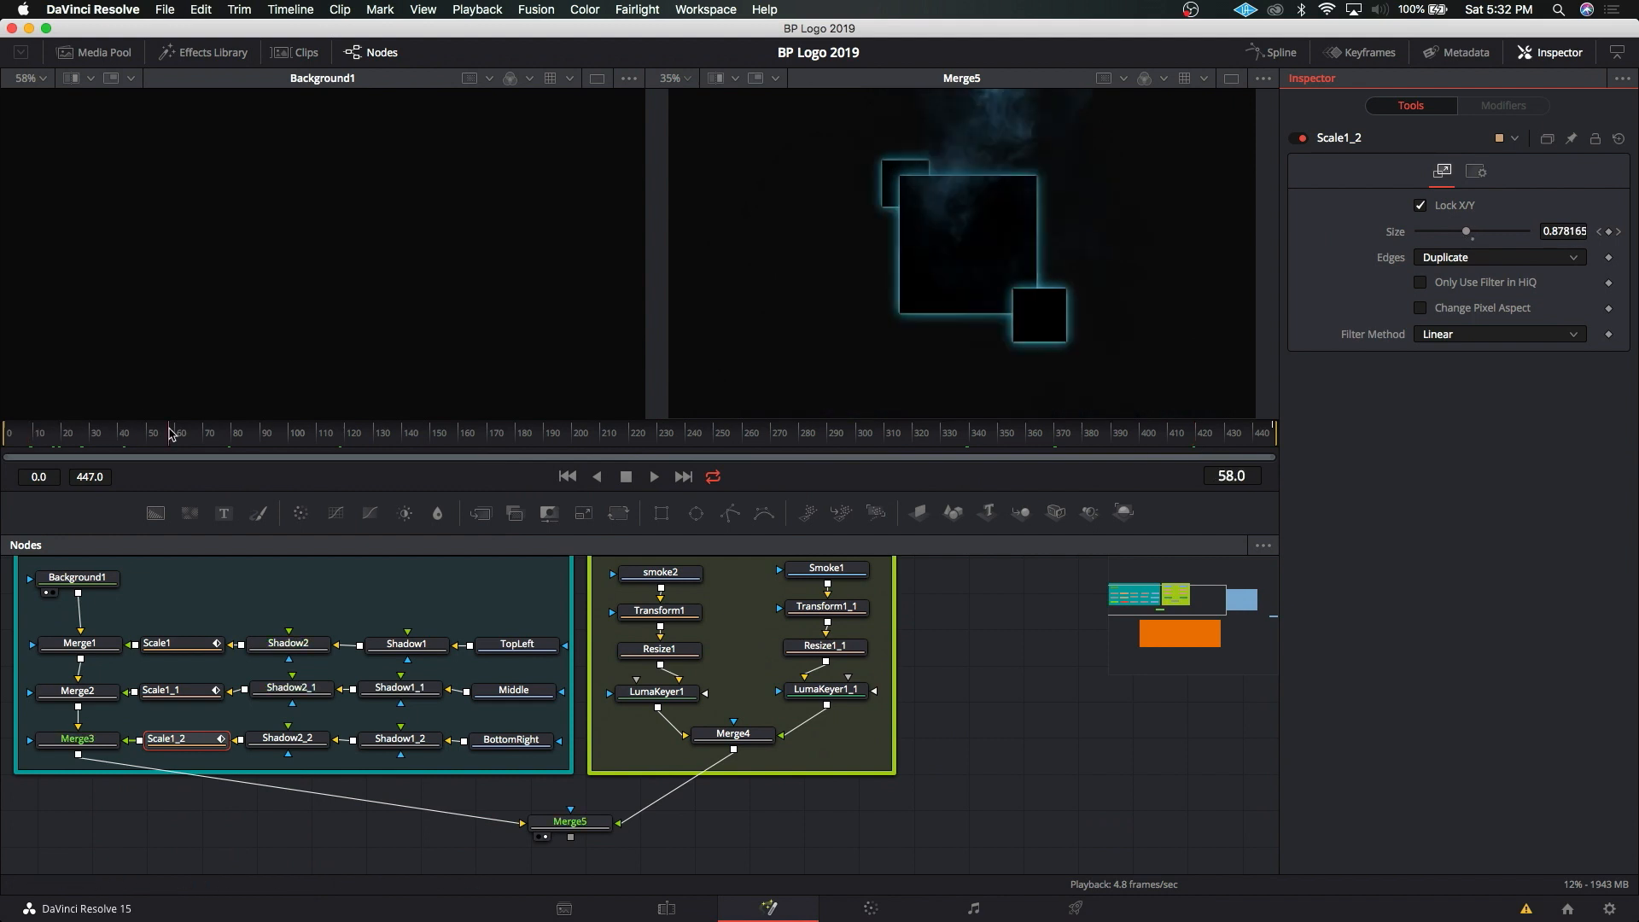
{"action": "left_click", "coordinate": [291, 437]}
{"action": "left_click", "coordinate": [969, 438]}
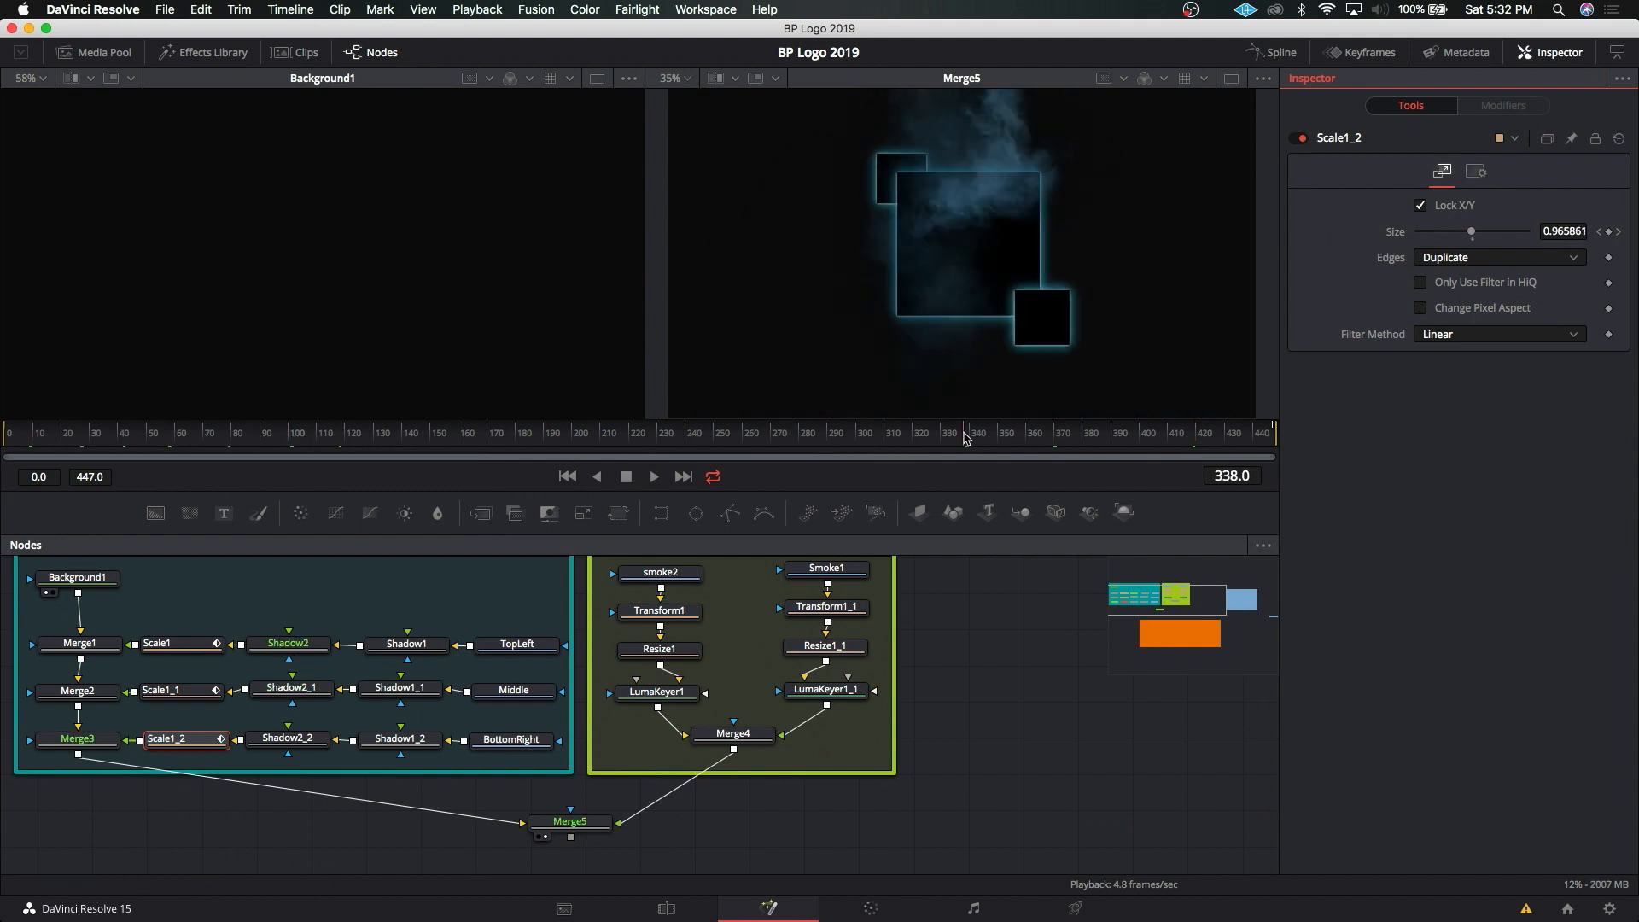
{"action": "left_click", "coordinate": [1205, 437]}
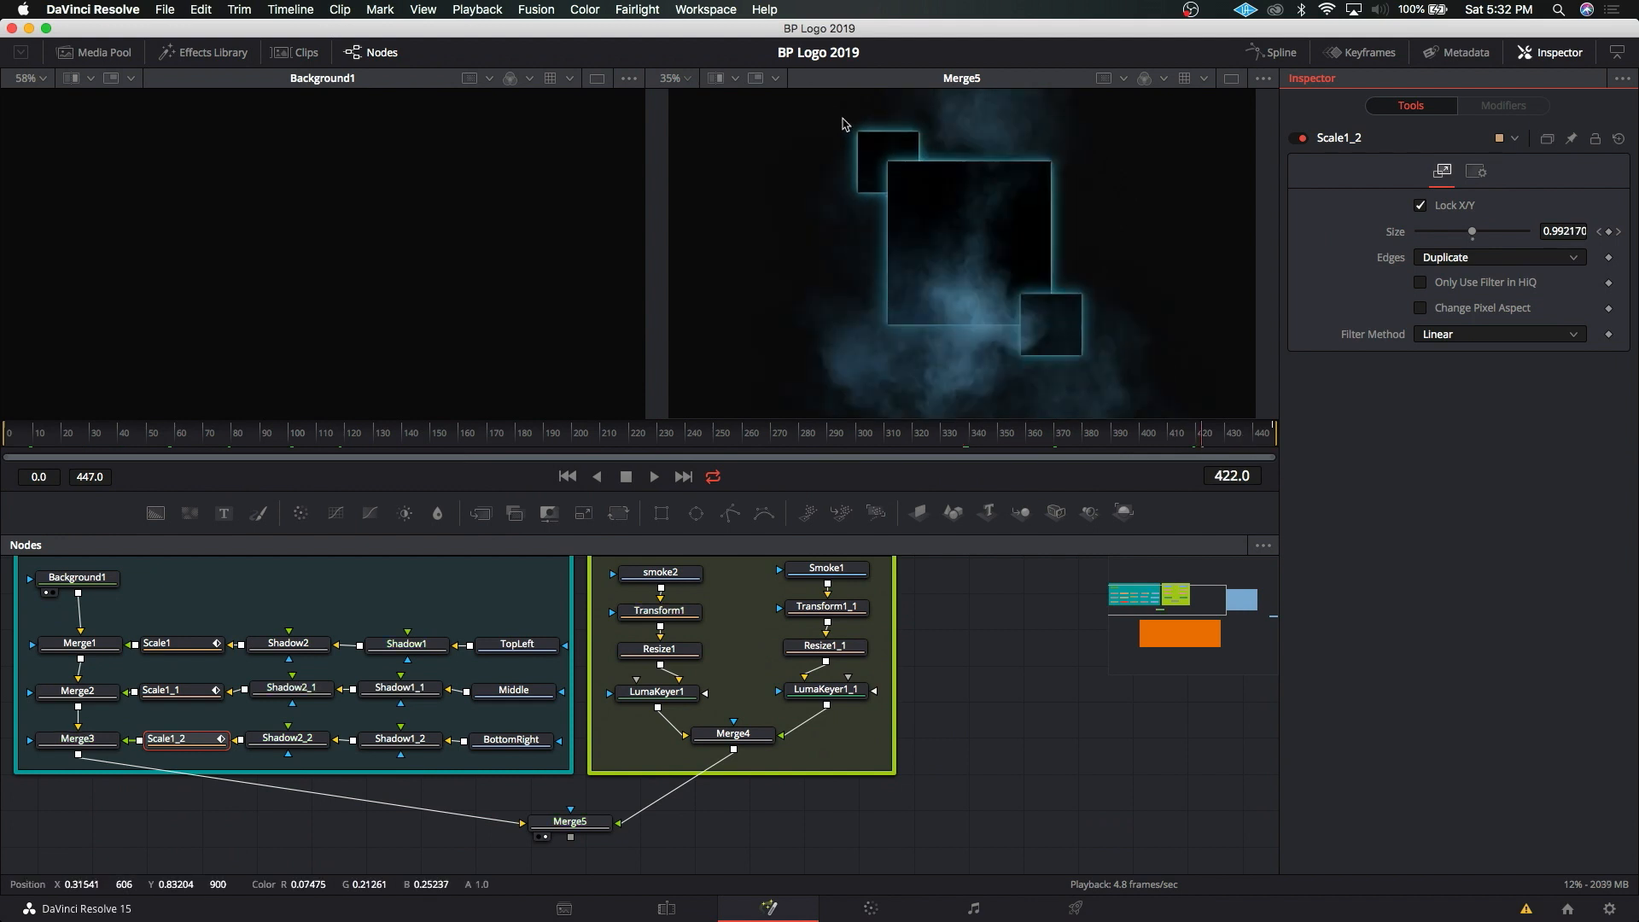